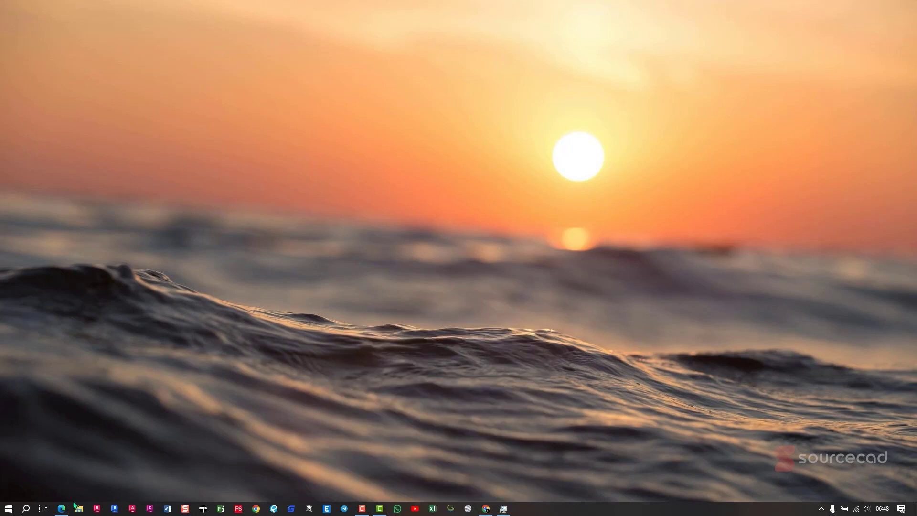
# Open Microsoft Edge, search for "google earth" and start exploring the Google Earth web version
pyautogui.click(62, 509)
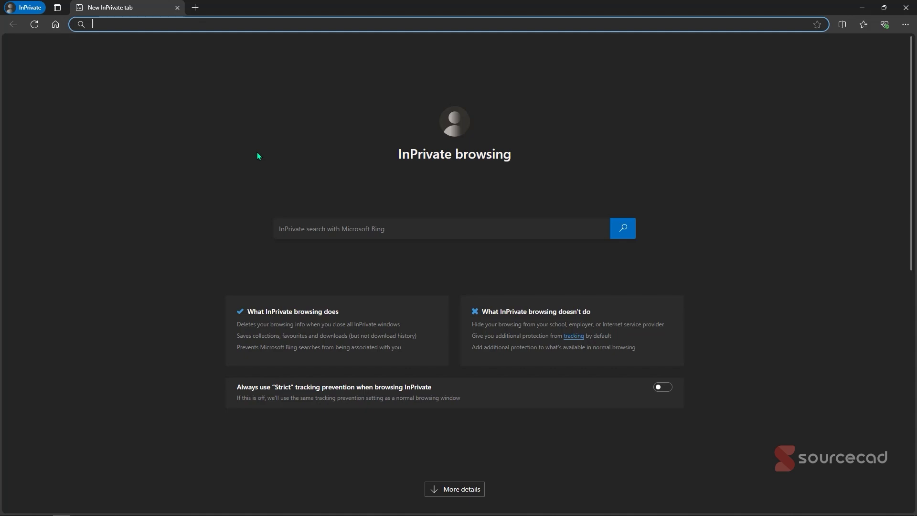
pyautogui.write('google')
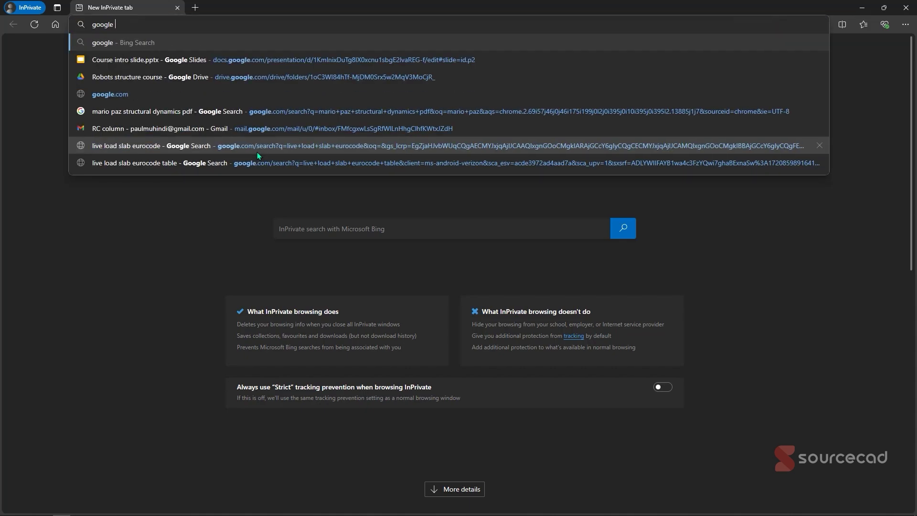
pyautogui.write(' earth')
pyautogui.press('Return')
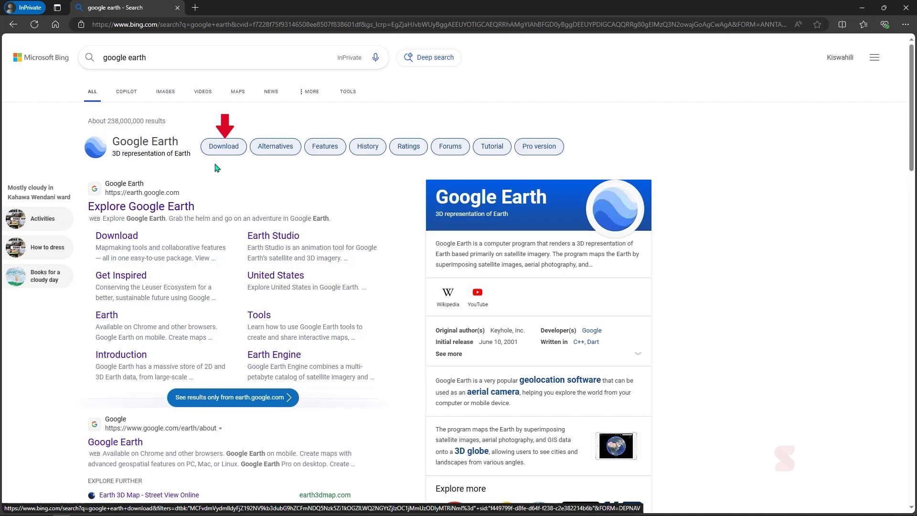
pyautogui.click(143, 206)
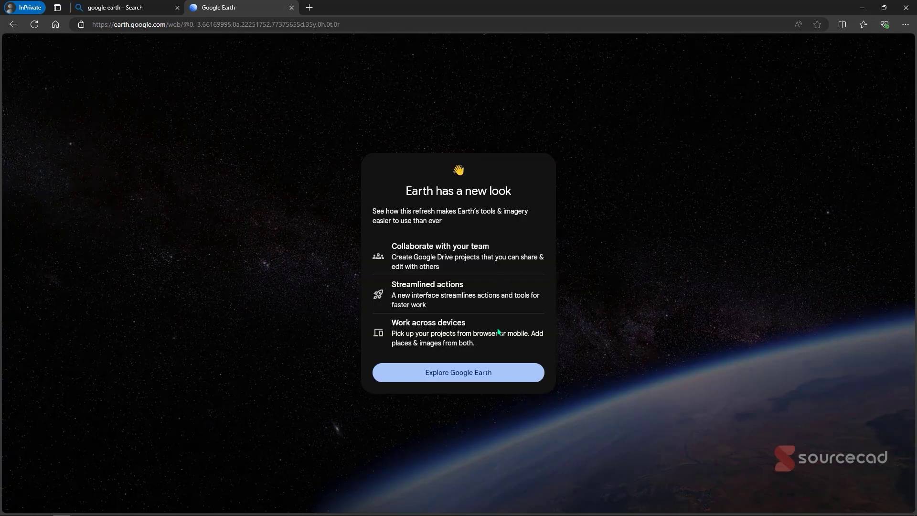
pyautogui.click(481, 374)
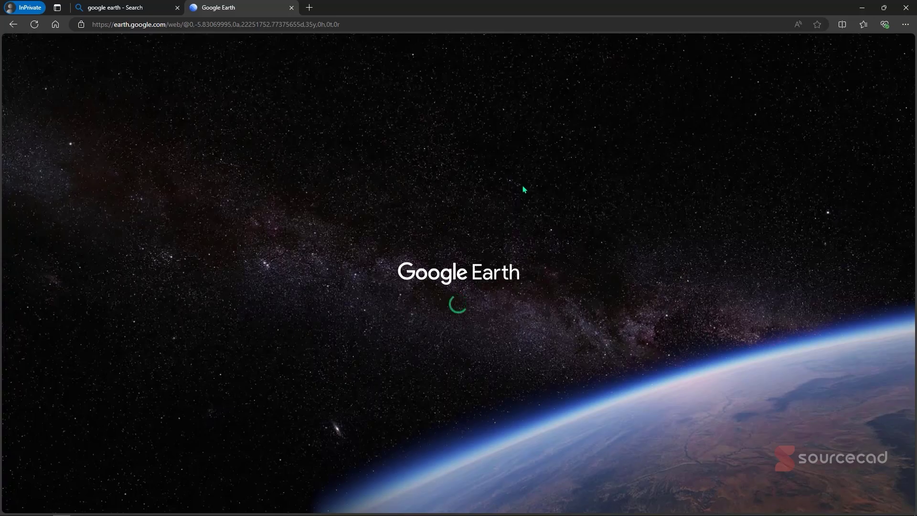
# Search for "google earth download" and open the Google Earth Pro download page for PC, Mac or Linux
pyautogui.click(134, 8)
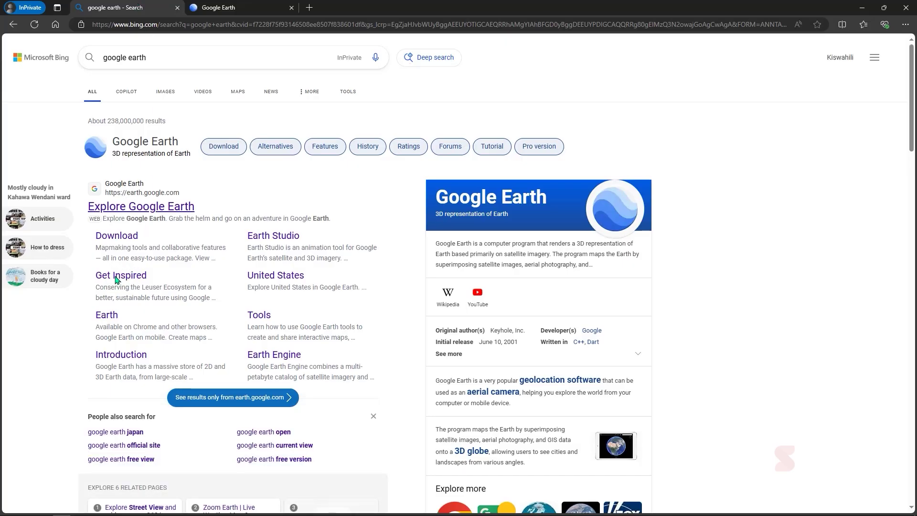
pyautogui.scroll(-3, 213, 208)
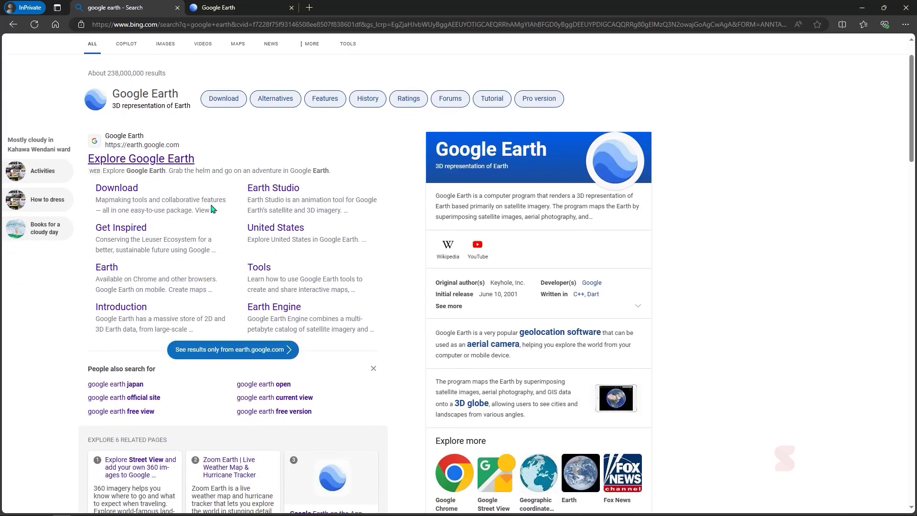
pyautogui.scroll(3, 211, 207)
pyautogui.click(188, 48)
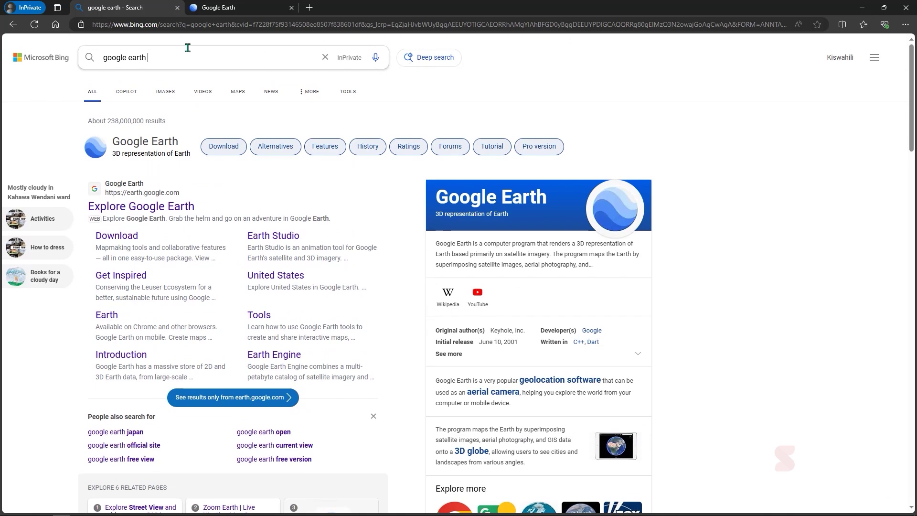
pyautogui.write('d')
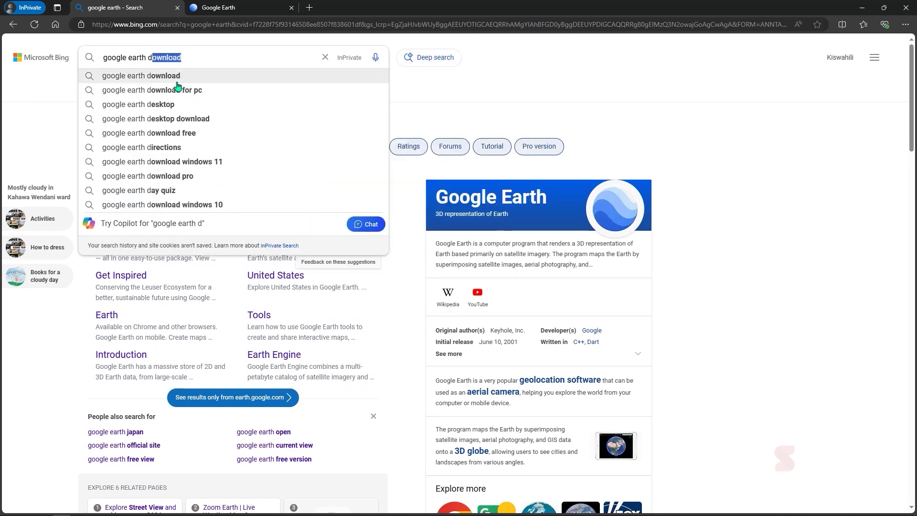
pyautogui.click(183, 75)
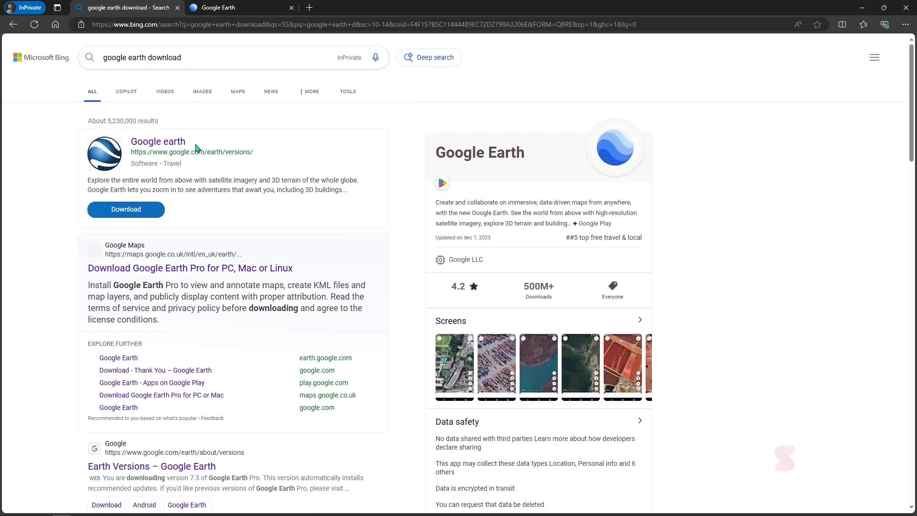
pyautogui.click(131, 208)
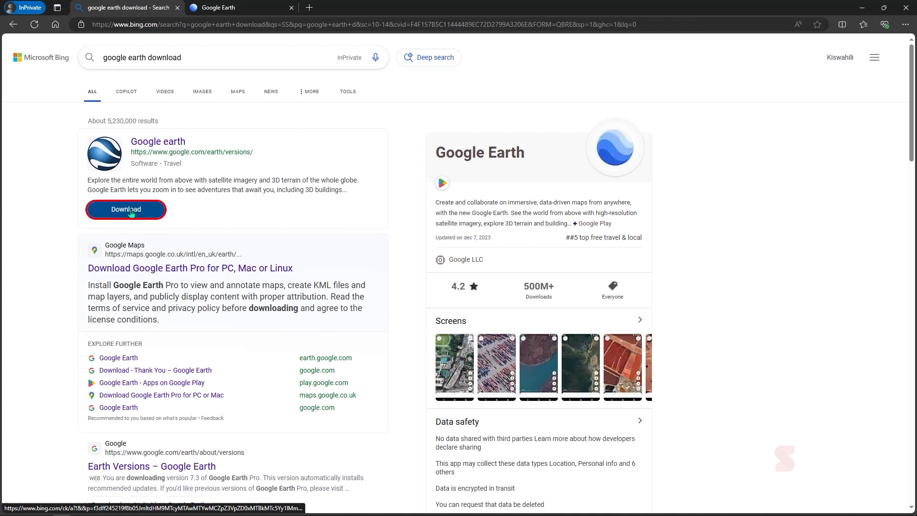
pyautogui.click(156, 268)
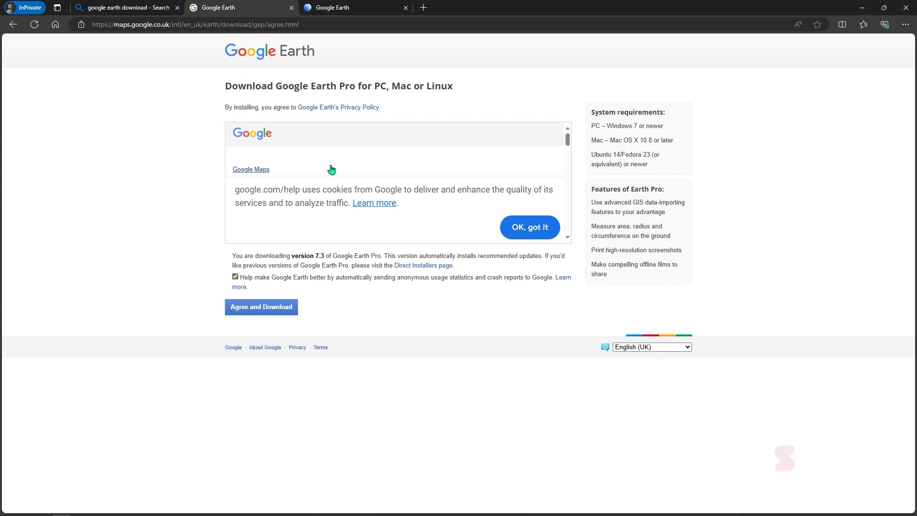
# Turn off sending of anonymous usage statistics and crash reports, and agree to download Google Earth Pro
pyautogui.scroll(-5, 343, 159)
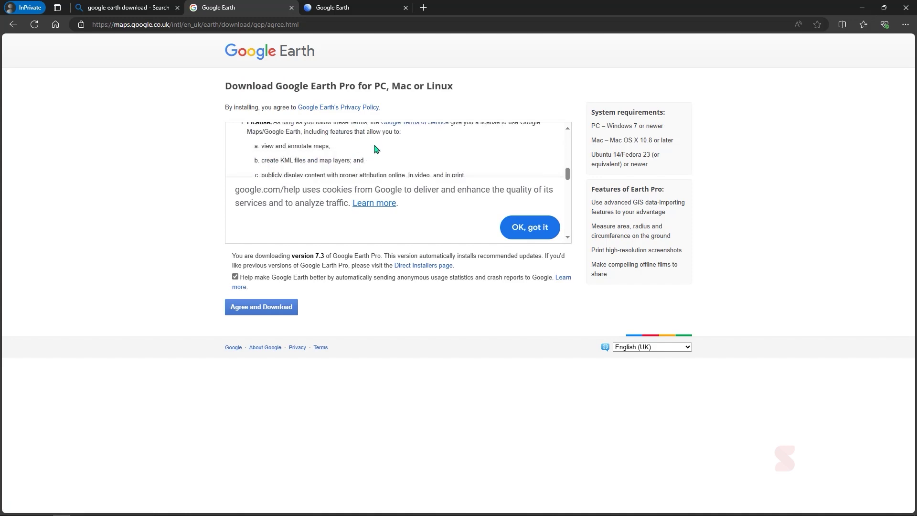
pyautogui.scroll(-2, 375, 149)
pyautogui.click(531, 227)
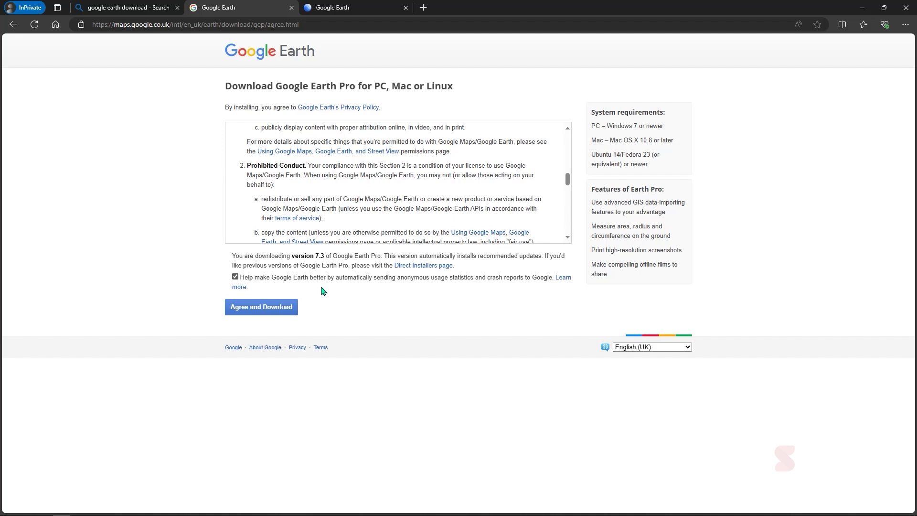
pyautogui.click(235, 277)
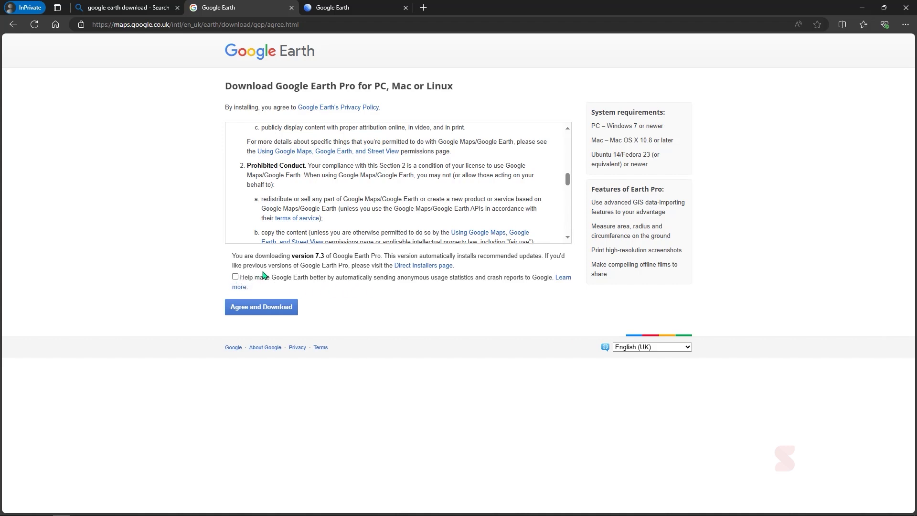
pyautogui.click(280, 309)
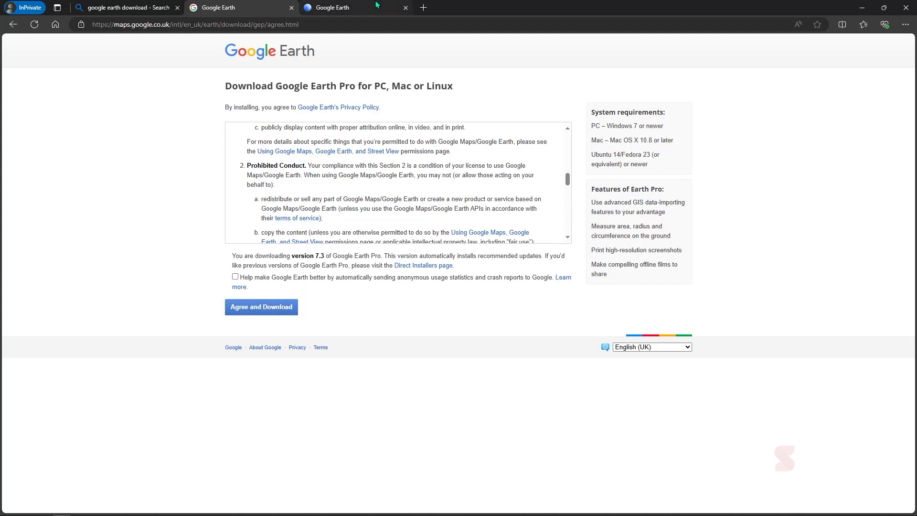
# Return to the Google Earth web version and reload its page
pyautogui.click(334, 7)
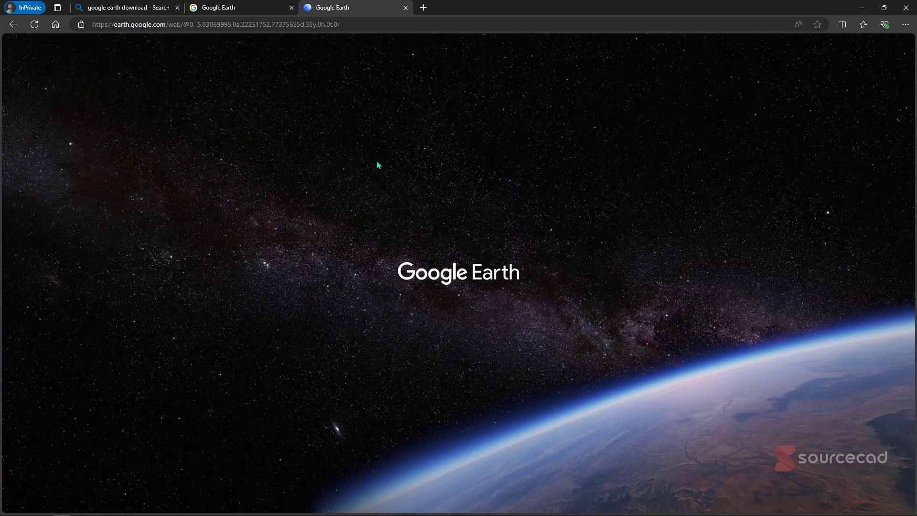
pyautogui.click(34, 25)
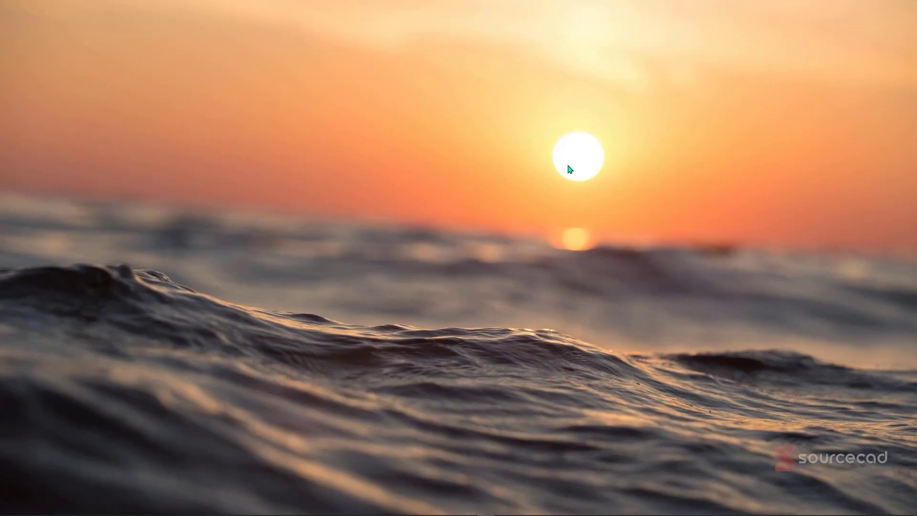
# Refresh the desktop and launch Google Earth Pro
pyautogui.rightClick(568, 164)
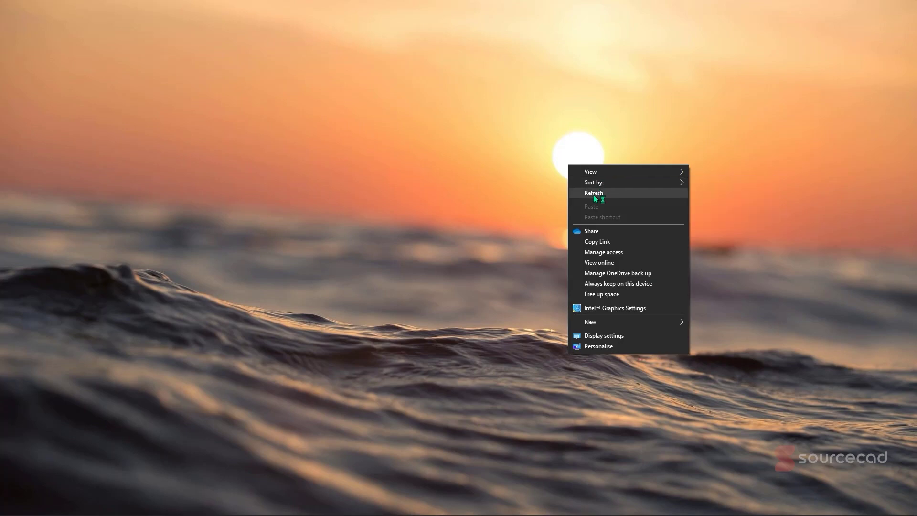
pyautogui.click(594, 193)
pyautogui.moveTo(430, 511)
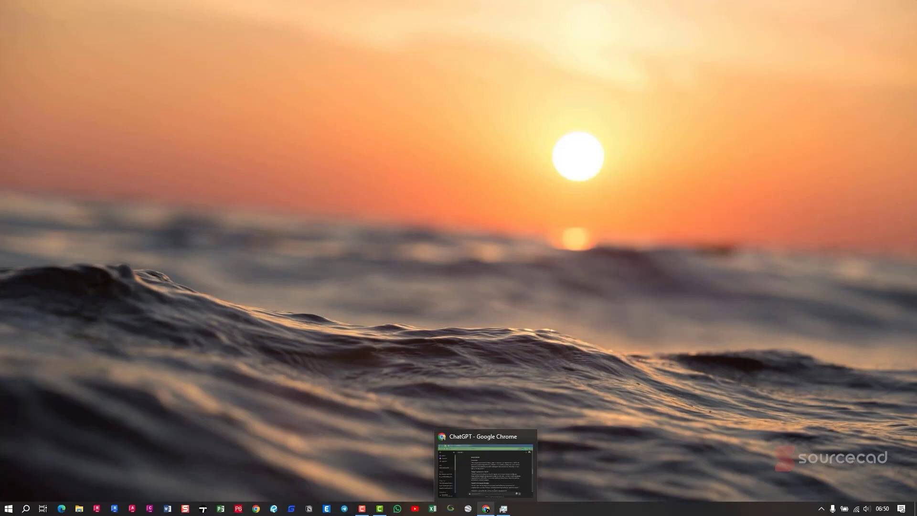
pyautogui.click(474, 508)
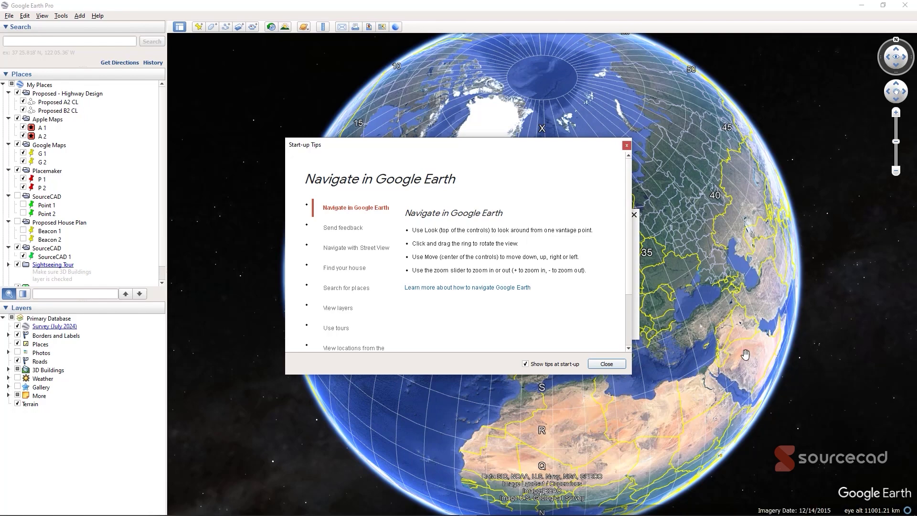
# Close the Start-up Tips and rotate the globe to show Africa
pyautogui.moveTo(708, 386); pyautogui.dragTo(708, 313)
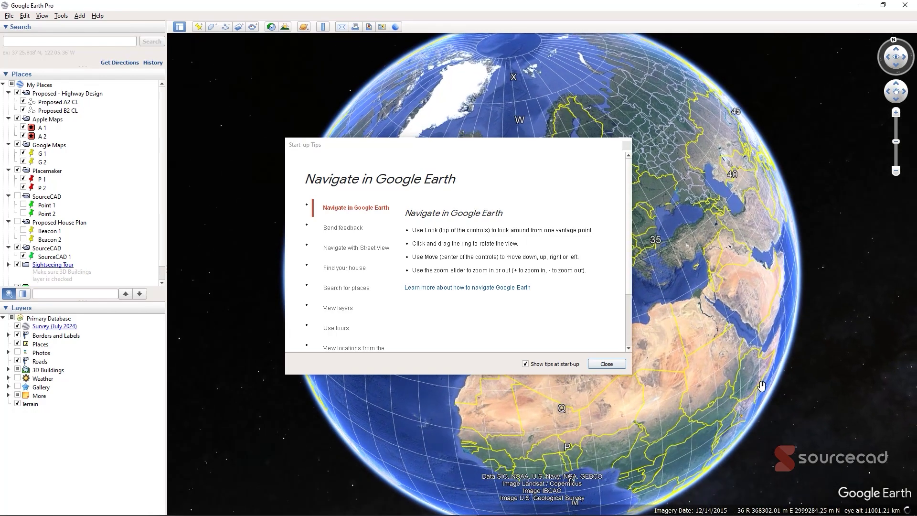
pyautogui.moveTo(761, 384); pyautogui.dragTo(706, 396)
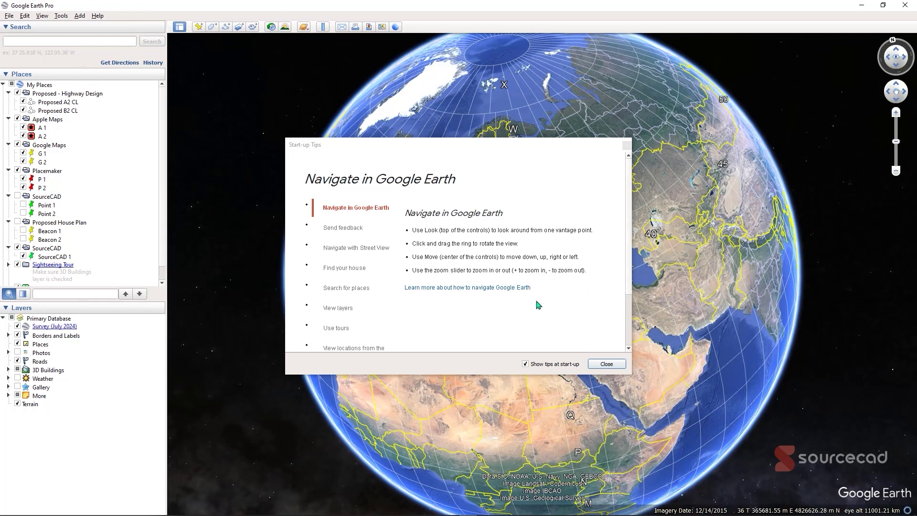
pyautogui.click(380, 151)
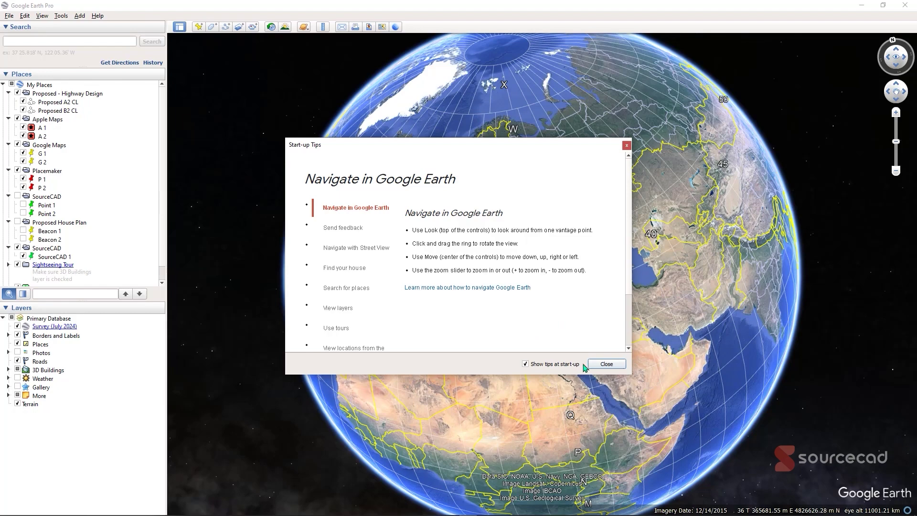
pyautogui.click(602, 364)
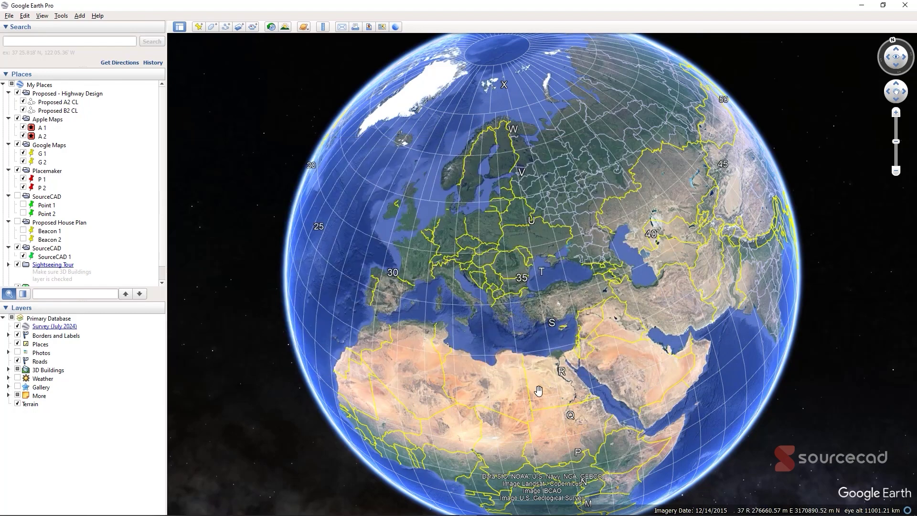
pyautogui.moveTo(507, 336); pyautogui.dragTo(509, 288)
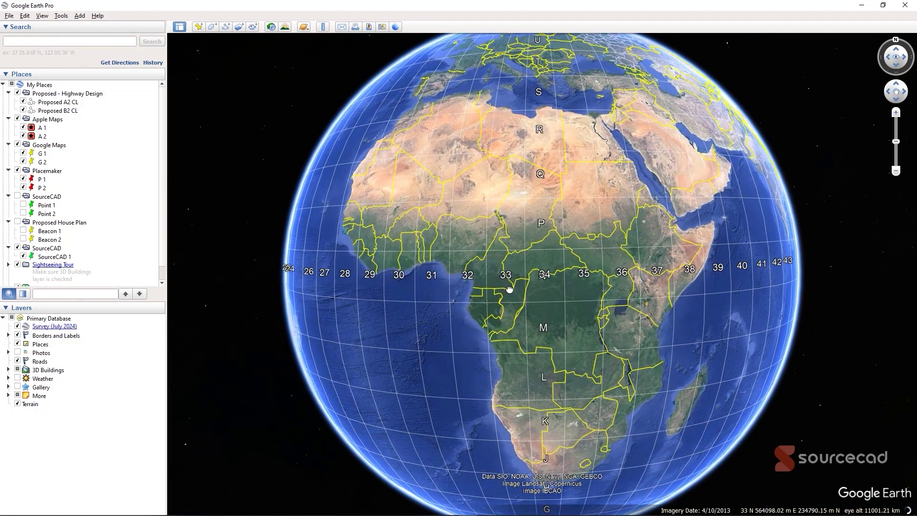
pyautogui.moveTo(666, 266); pyautogui.dragTo(660, 308)
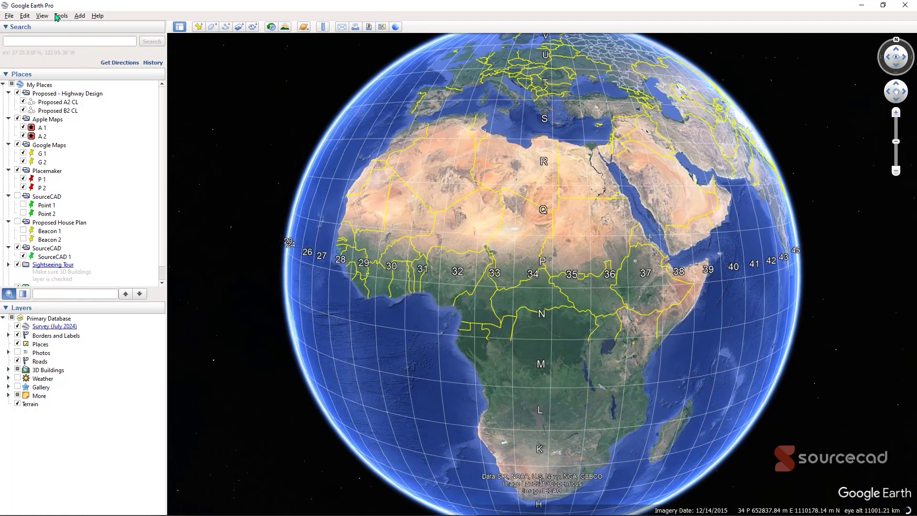
# Review the 3D View, Cache, Touring, Navigation and General options of Google Earth Pro and accept the settings
pyautogui.click(61, 15)
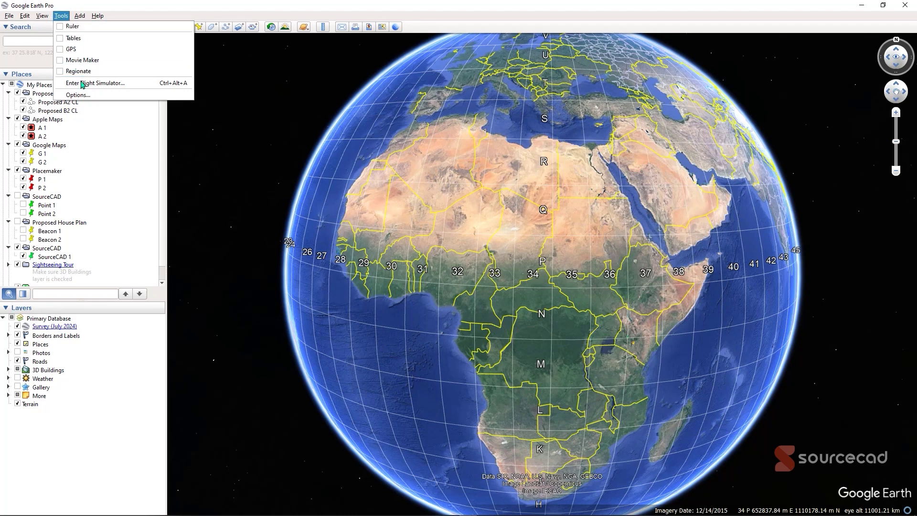
pyautogui.click(77, 95)
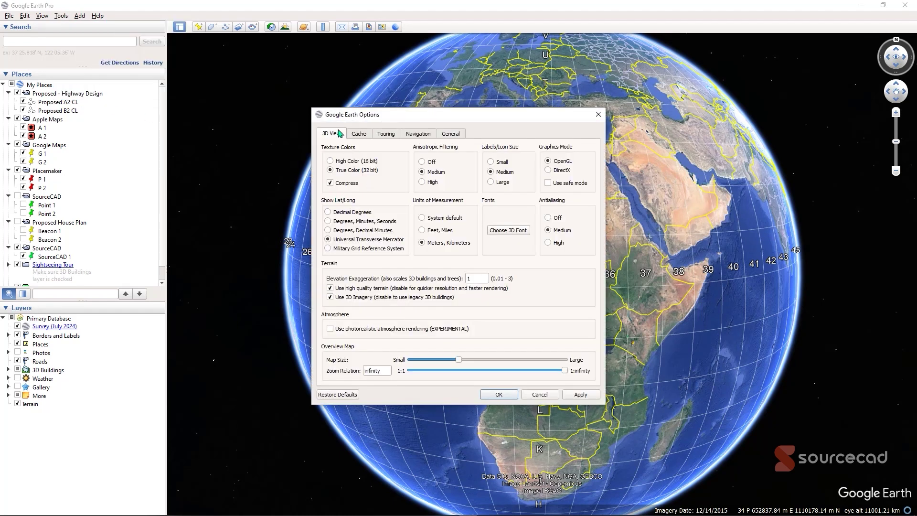
pyautogui.moveTo(390, 119); pyautogui.dragTo(385, 87)
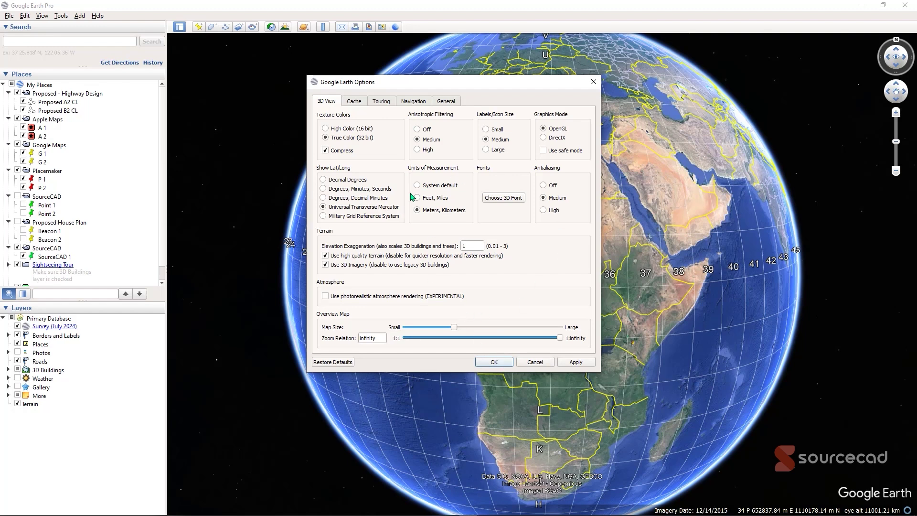
pyautogui.click(364, 103)
pyautogui.click(390, 105)
pyautogui.click(413, 105)
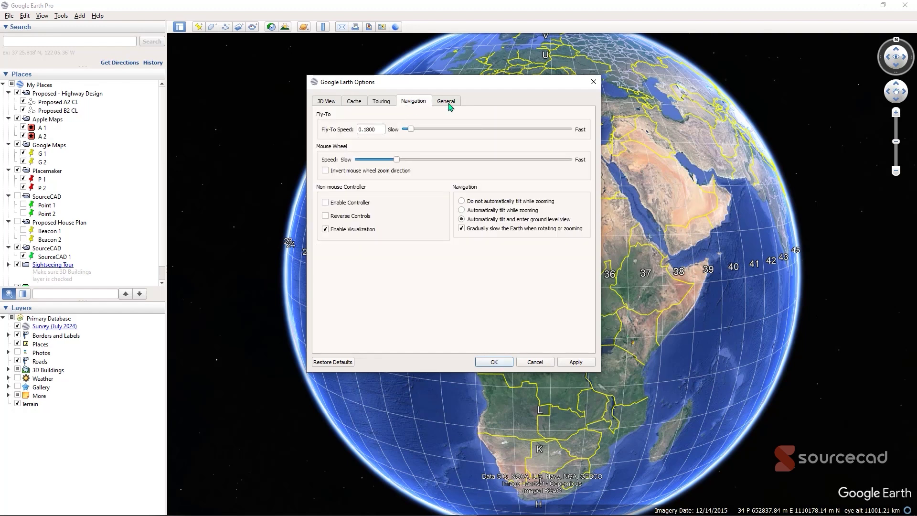
pyautogui.click(446, 103)
pyautogui.click(327, 100)
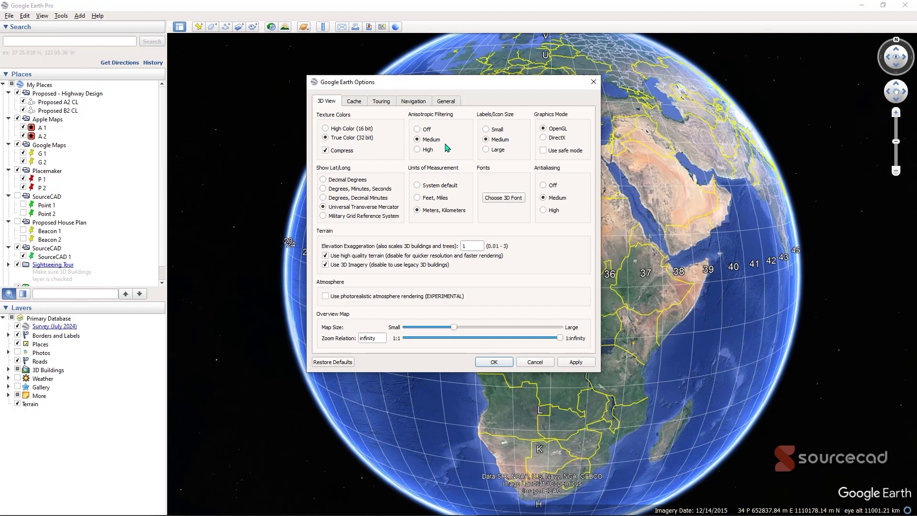
pyautogui.click(493, 362)
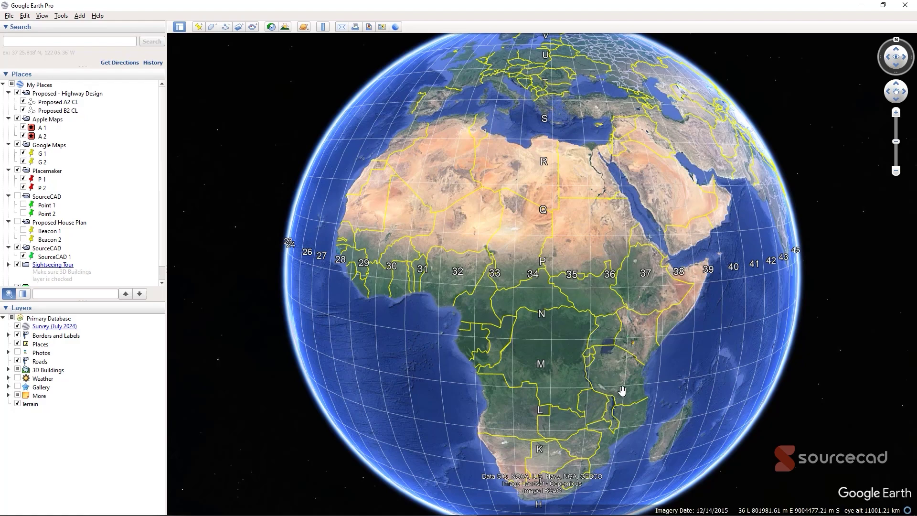
# Rotate the globe around to examine the Universal Transverse Mercator zone grid across the continents and oceans
pyautogui.moveTo(622, 390); pyautogui.dragTo(789, 364)
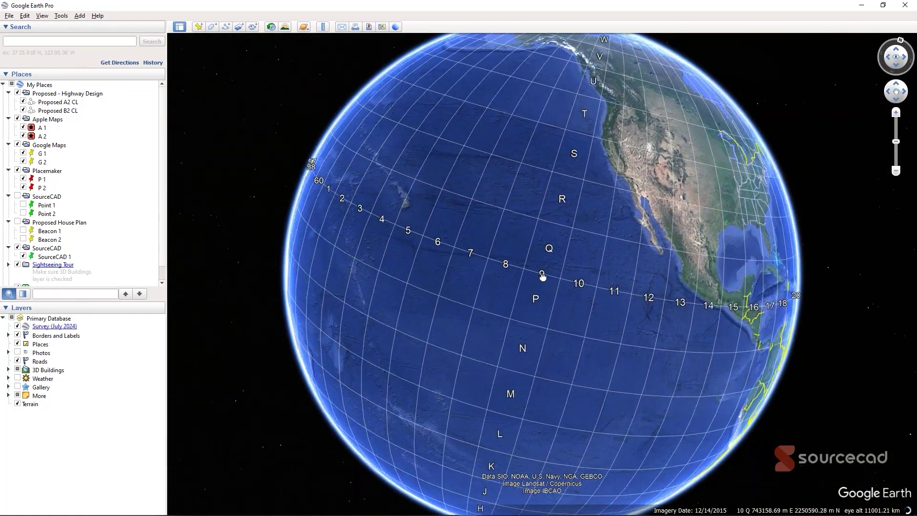
pyautogui.moveTo(678, 405); pyautogui.dragTo(454, 307)
pyautogui.moveTo(711, 279); pyautogui.dragTo(452, 287)
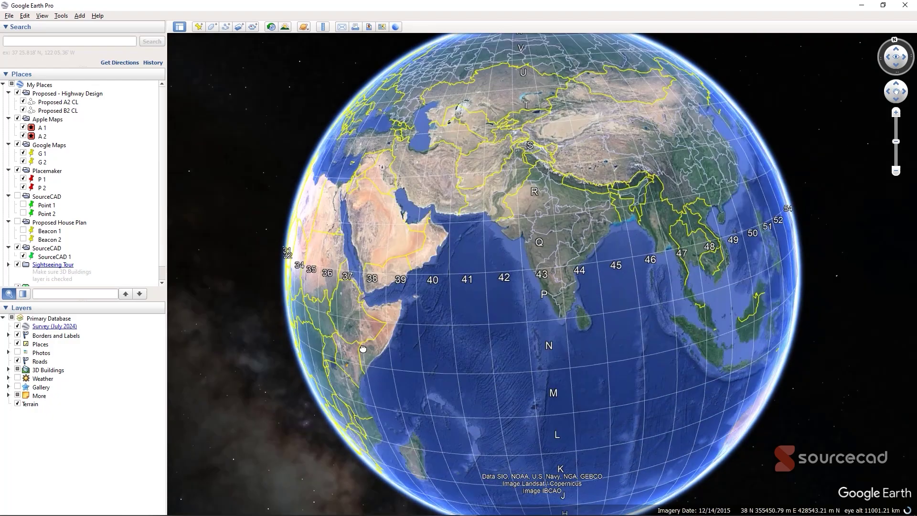
# Rotate the globe from Asia back to Africa and zoom in on central Kenya towards Nakuru
pyautogui.moveTo(524, 323); pyautogui.dragTo(436, 331)
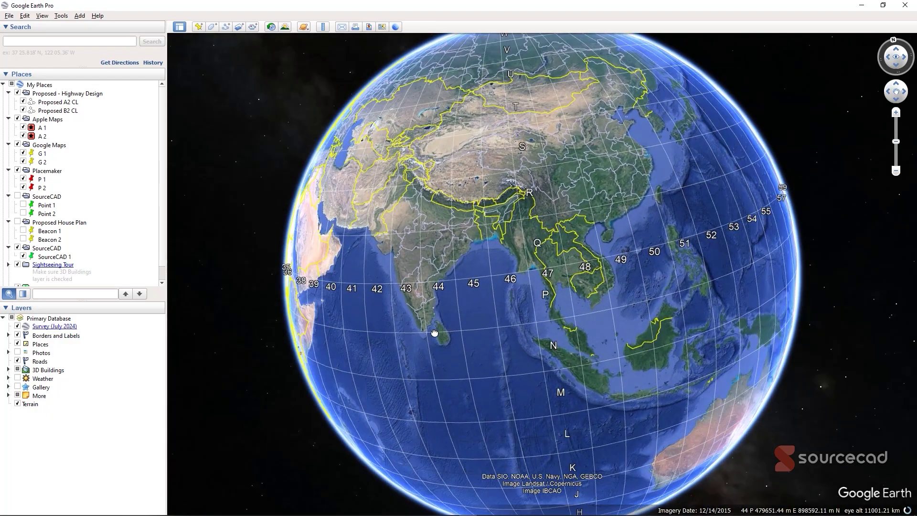
pyautogui.moveTo(406, 253); pyautogui.dragTo(640, 278)
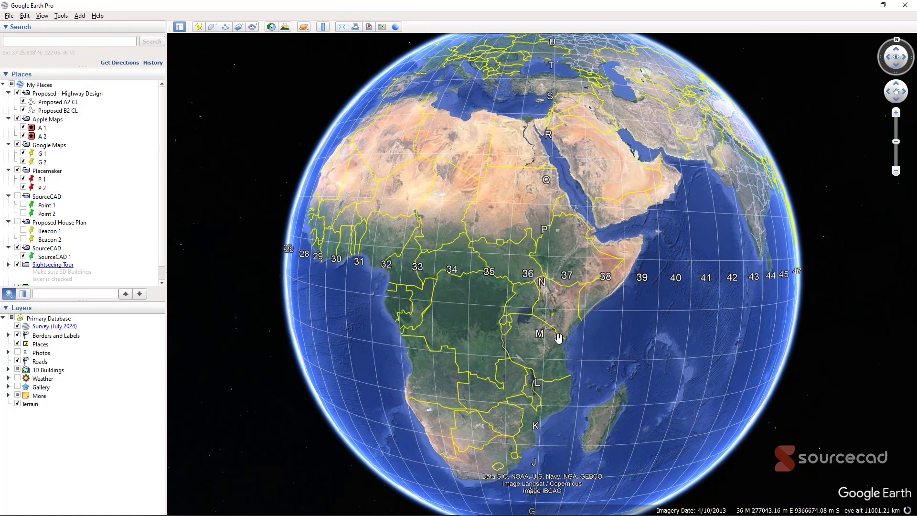
pyautogui.scroll(5, 556, 334)
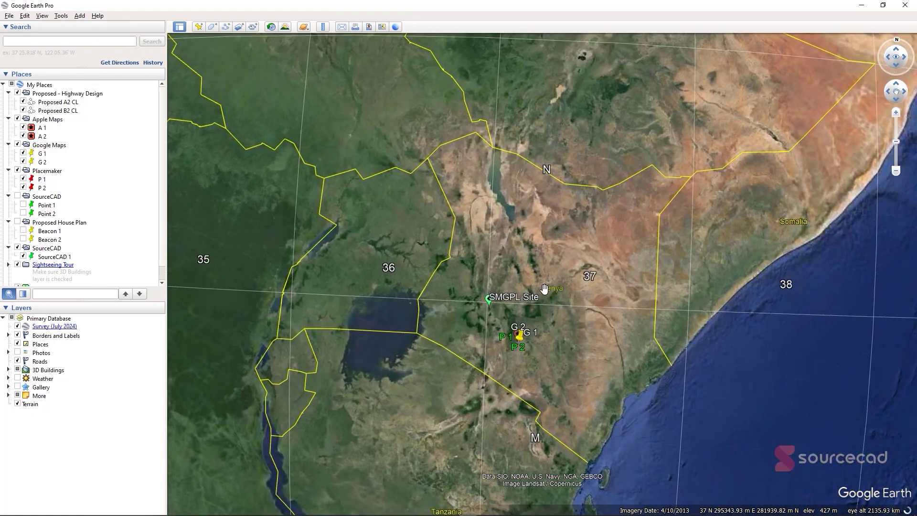
pyautogui.scroll(5, 544, 288)
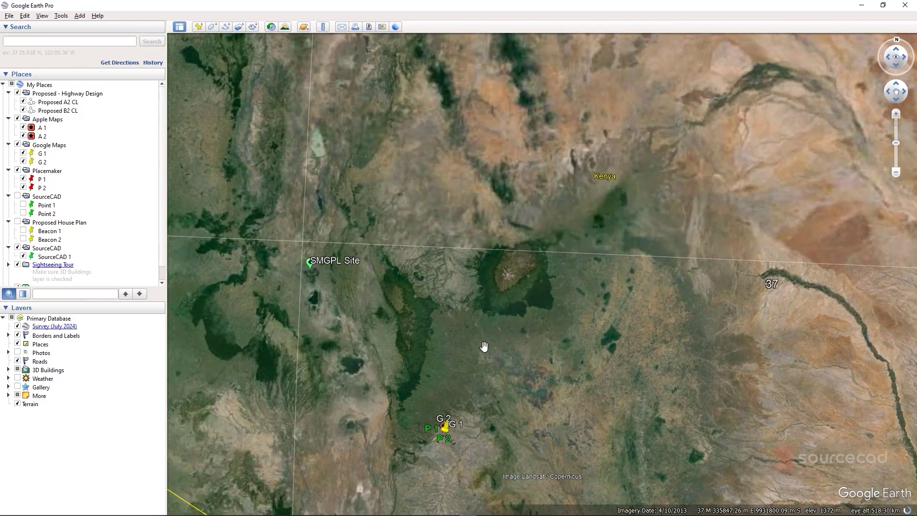
pyautogui.scroll(2, 484, 346)
pyautogui.scroll(2, 456, 336)
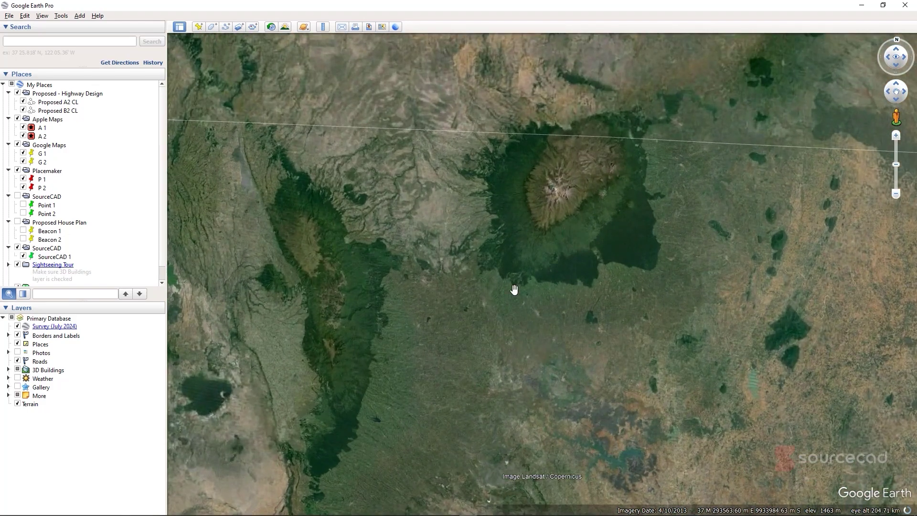
pyautogui.scroll(2, 560, 319)
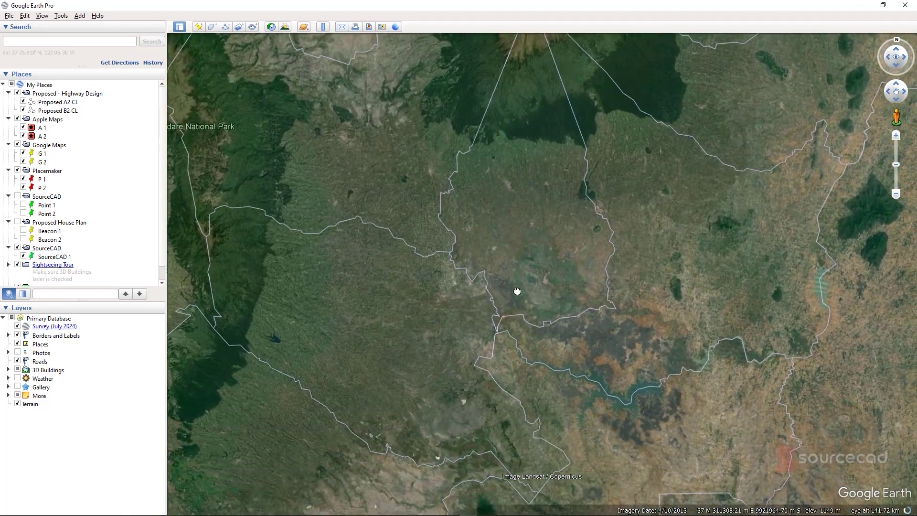
pyautogui.moveTo(548, 424); pyautogui.dragTo(510, 295)
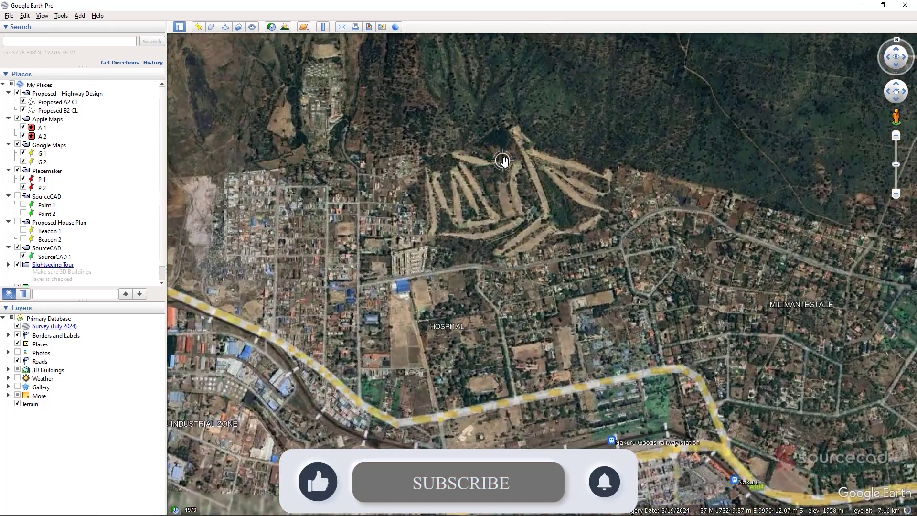
# Zoom in on the Nakuru Golf Club and examine the terrain around it
pyautogui.scroll(3, 497, 202)
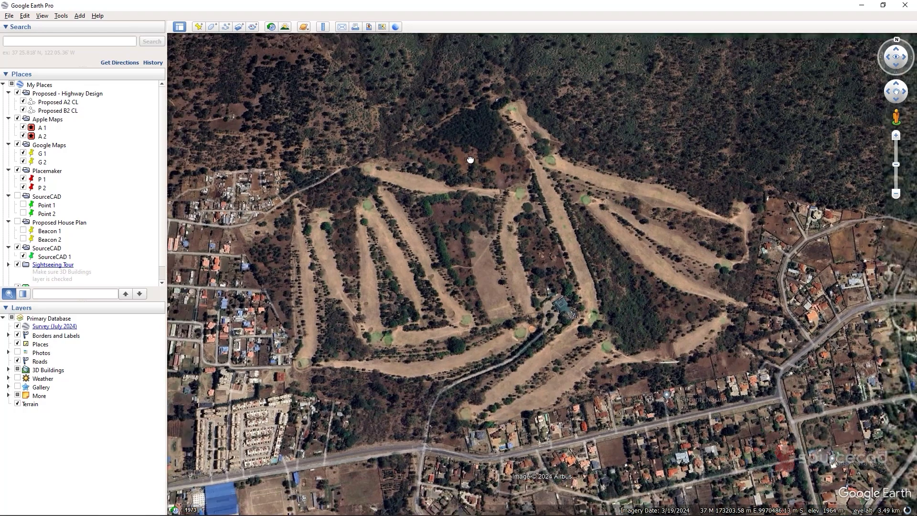
pyautogui.moveTo(468, 160)
pyautogui.mouseDown()
pyautogui.moveTo(485, 237)
pyautogui.moveTo(471, 164)
pyautogui.mouseUp()
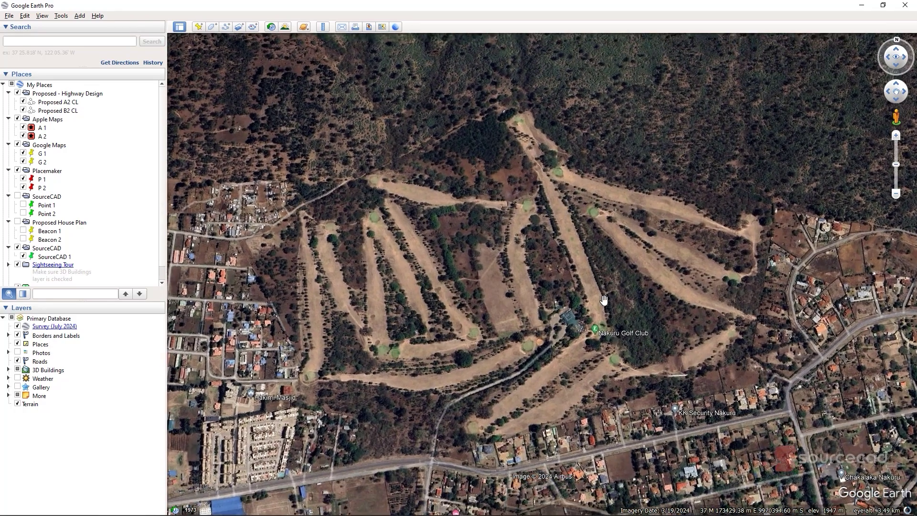
pyautogui.moveTo(528, 191); pyautogui.dragTo(541, 254)
pyautogui.scroll(-2, 477, 206)
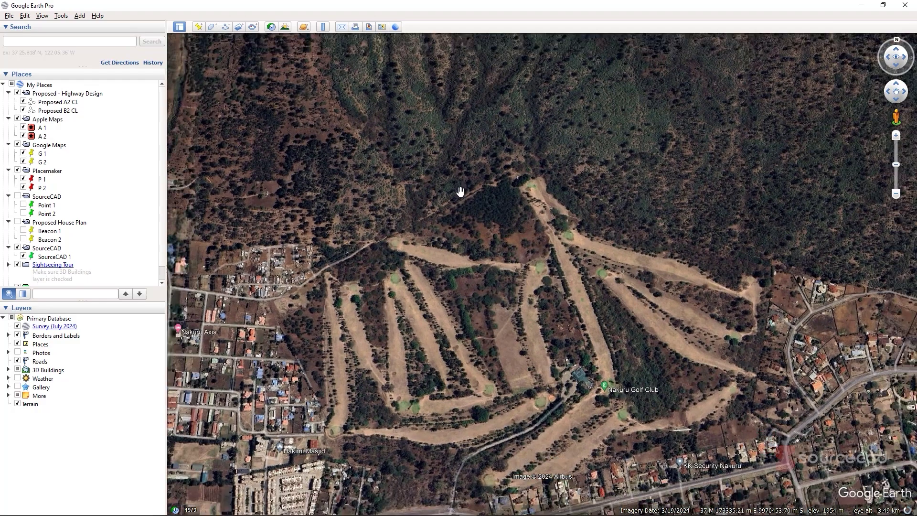
# Follow the terrain northwest past Nakuru Main Prison and Menengai Caves to the Menengai Crater View Point 2 area
pyautogui.moveTo(410, 158); pyautogui.dragTo(517, 246)
pyautogui.moveTo(479, 212); pyautogui.dragTo(556, 299)
pyautogui.moveTo(477, 213); pyautogui.dragTo(557, 261)
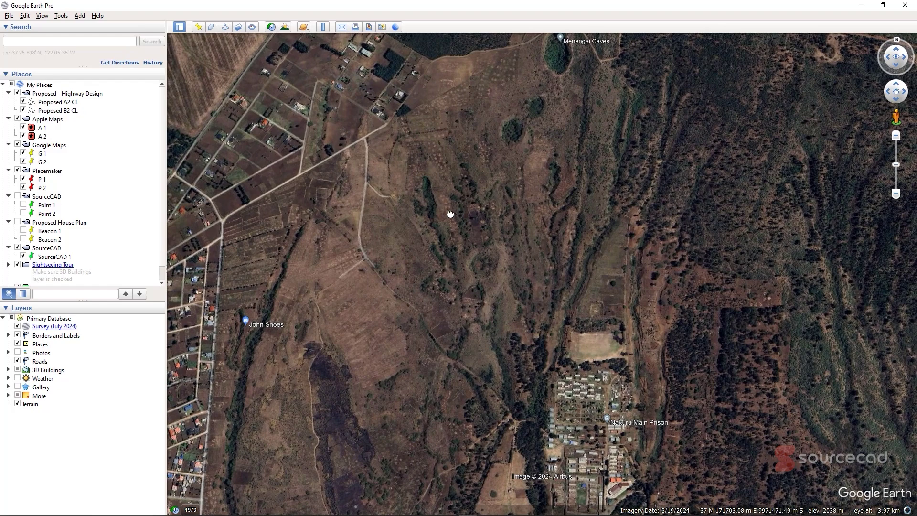
pyautogui.moveTo(449, 213); pyautogui.dragTo(436, 231)
pyautogui.moveTo(539, 146); pyautogui.dragTo(493, 268)
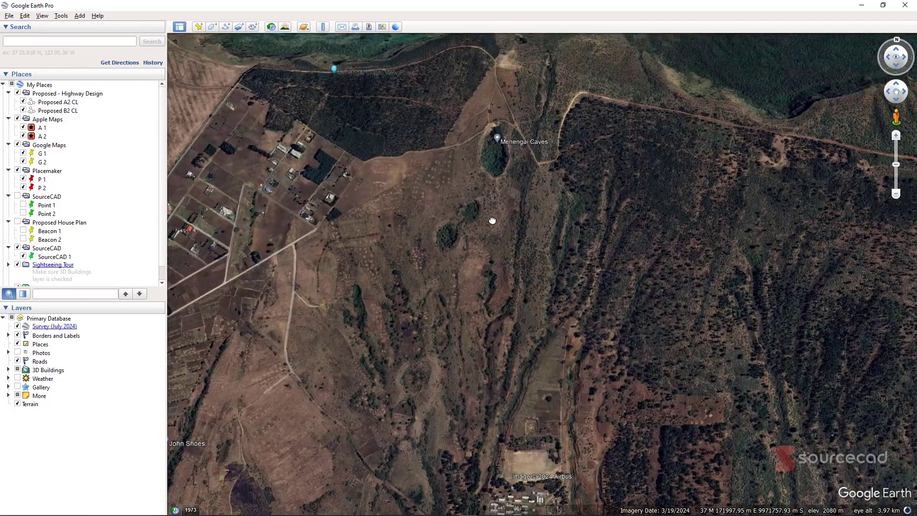
pyautogui.moveTo(458, 174); pyautogui.dragTo(476, 224)
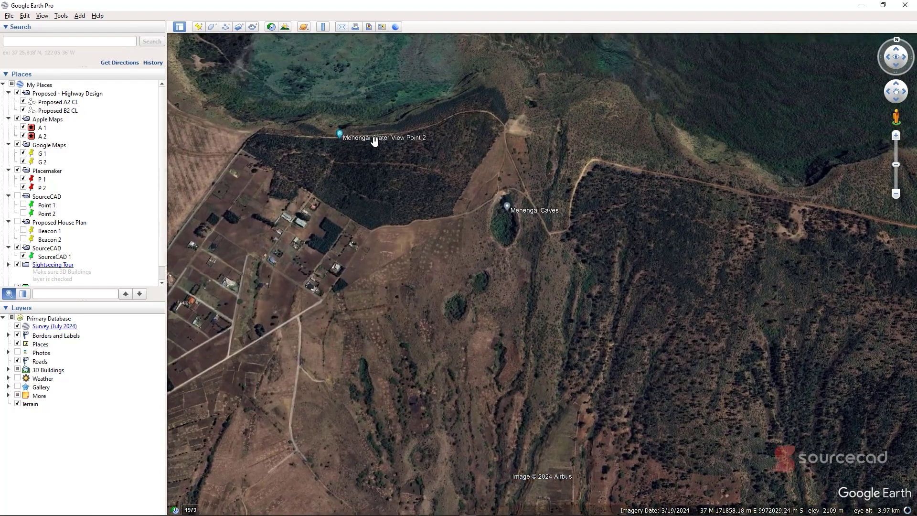
pyautogui.moveTo(431, 81); pyautogui.dragTo(470, 168)
pyautogui.moveTo(283, 95); pyautogui.dragTo(298, 269)
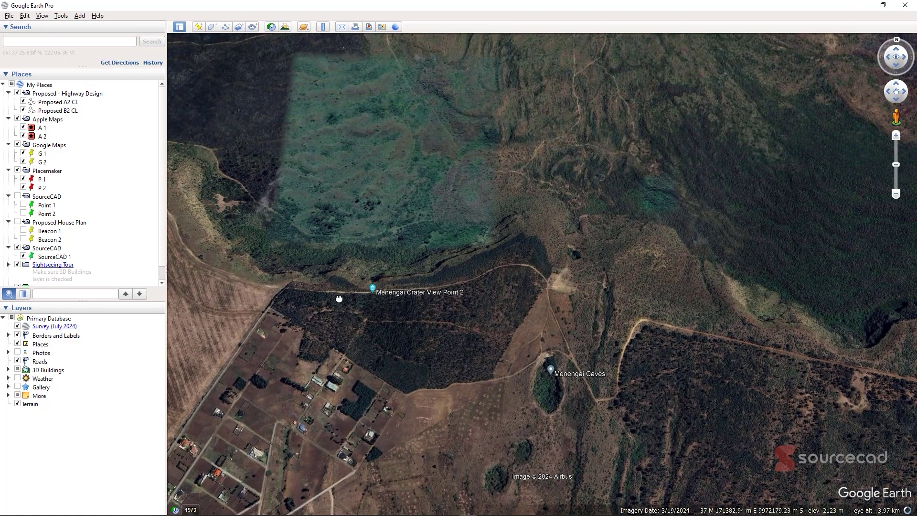
pyautogui.moveTo(343, 301); pyautogui.dragTo(395, 292)
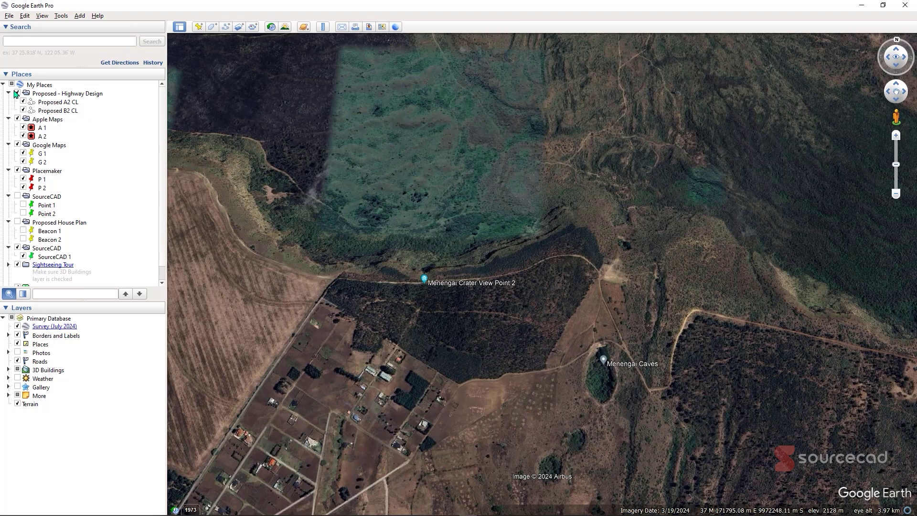
# Create a new folder named Topo map under My Places
pyautogui.click(39, 85)
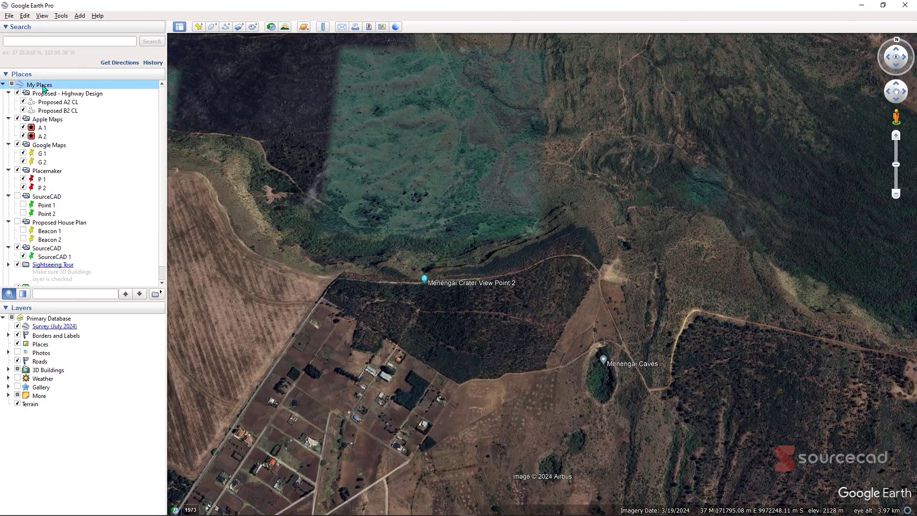
pyautogui.rightClick(43, 88)
pyautogui.moveTo(75, 91)
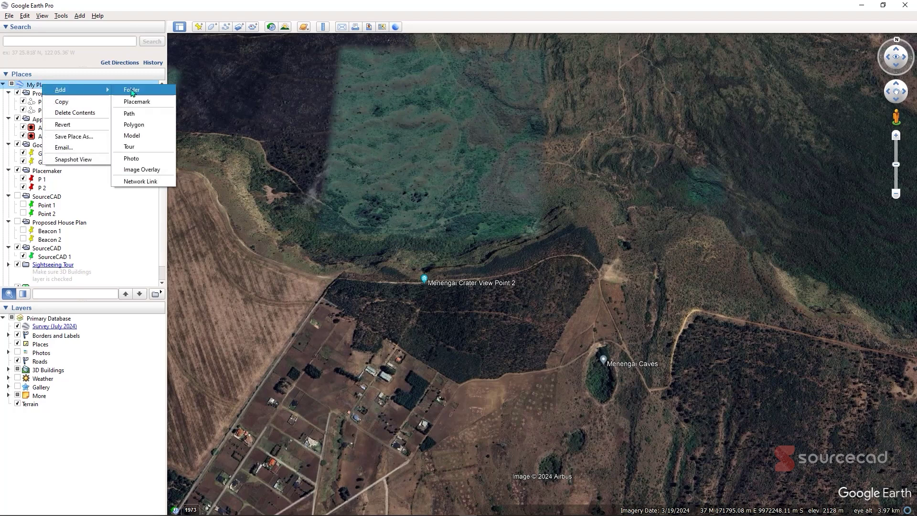
pyautogui.click(158, 94)
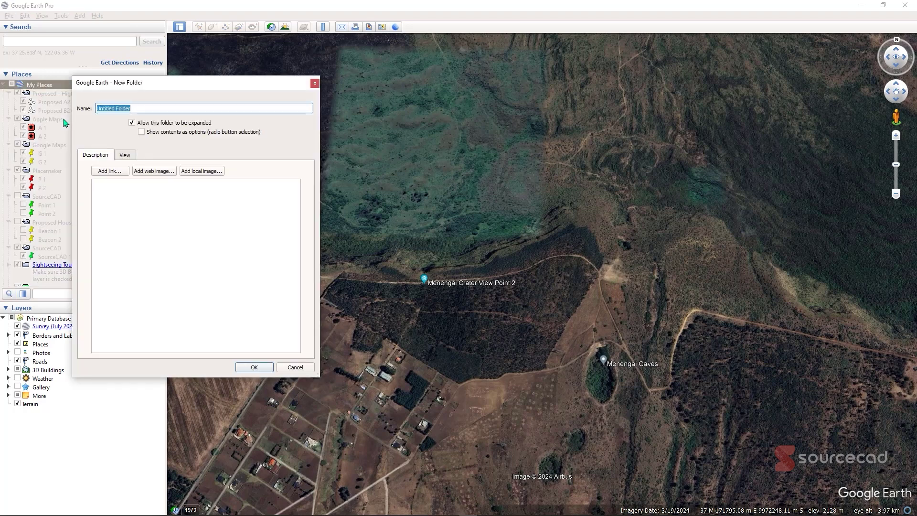
pyautogui.write('Top')
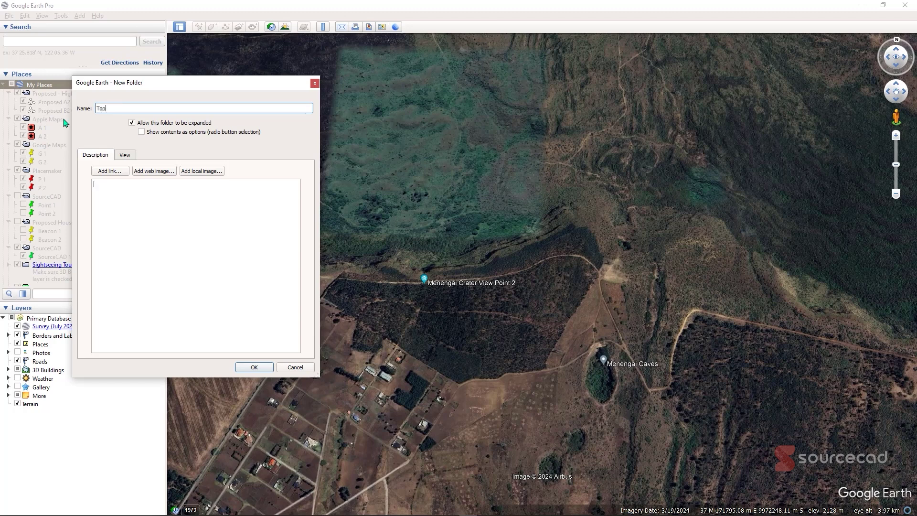
pyautogui.write('o map')
pyautogui.click(249, 366)
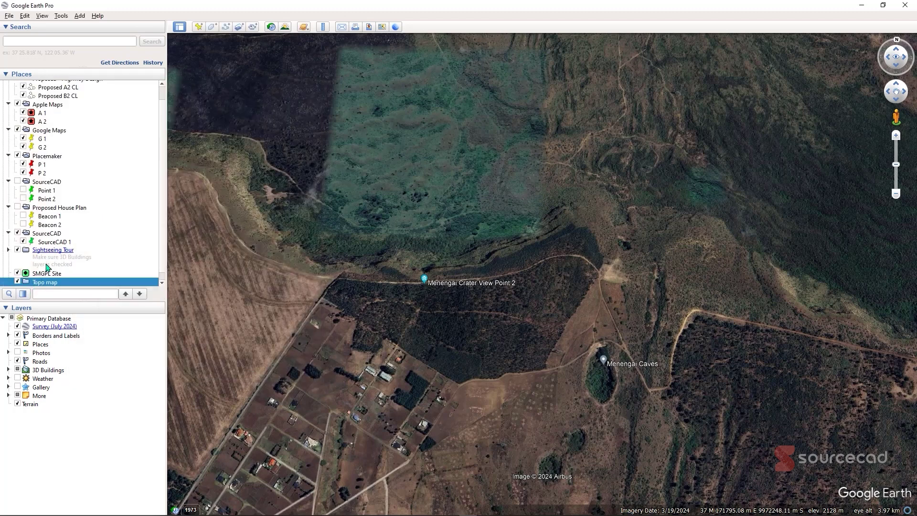
# Move the Topo map folder to the top of My Places and collapse the Proposed - Highway Design and Apple Maps folders
pyautogui.scroll(-1, 47, 270)
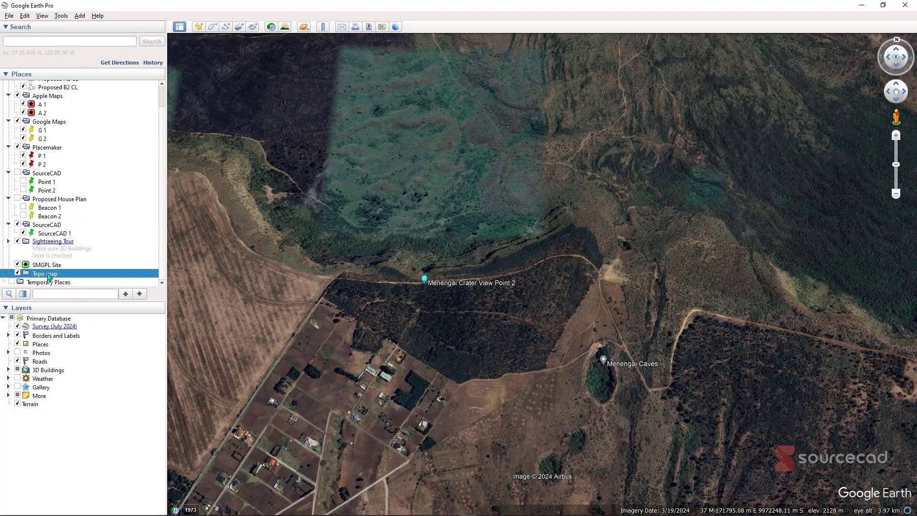
pyautogui.moveTo(48, 276); pyautogui.dragTo(43, 102)
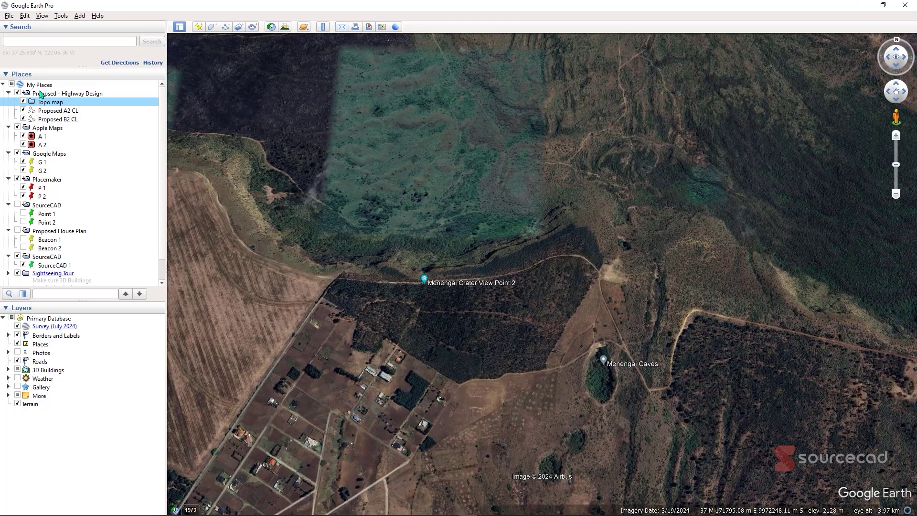
pyautogui.moveTo(41, 104); pyautogui.dragTo(40, 88)
pyautogui.scroll(1, 33, 93)
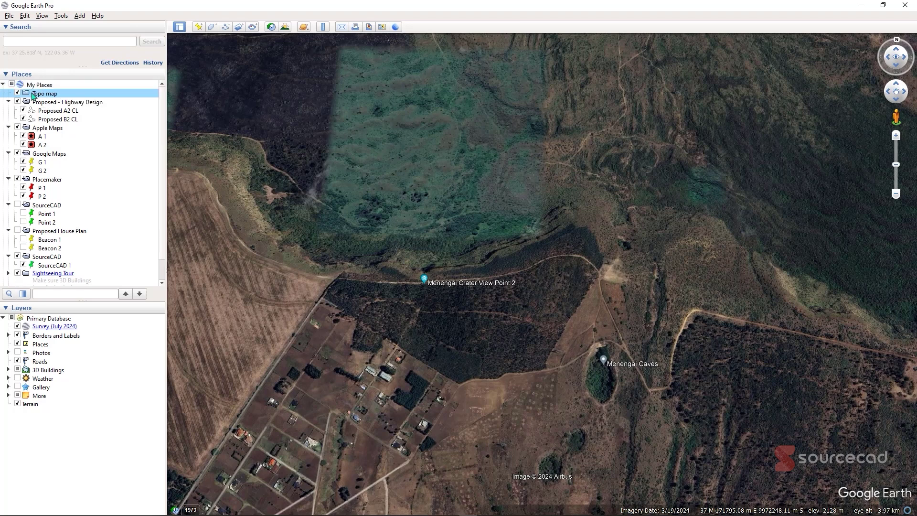
pyautogui.click(8, 102)
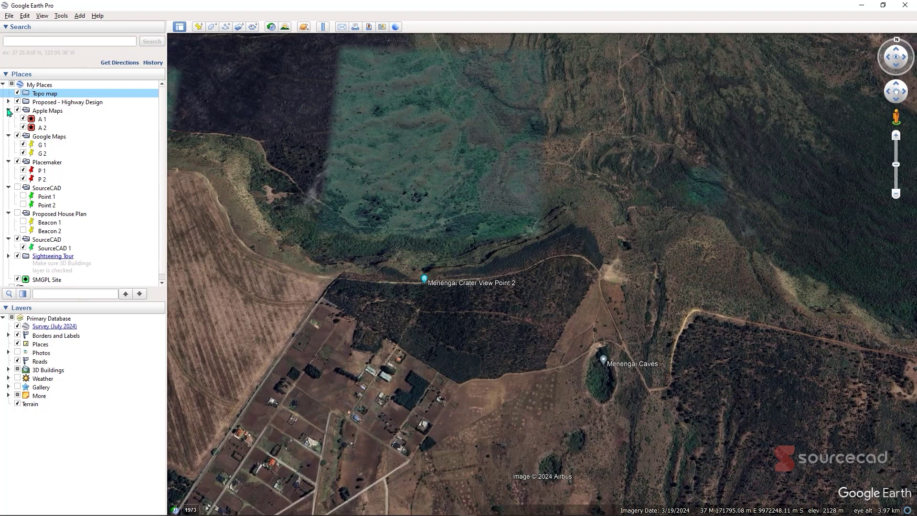
pyautogui.click(8, 110)
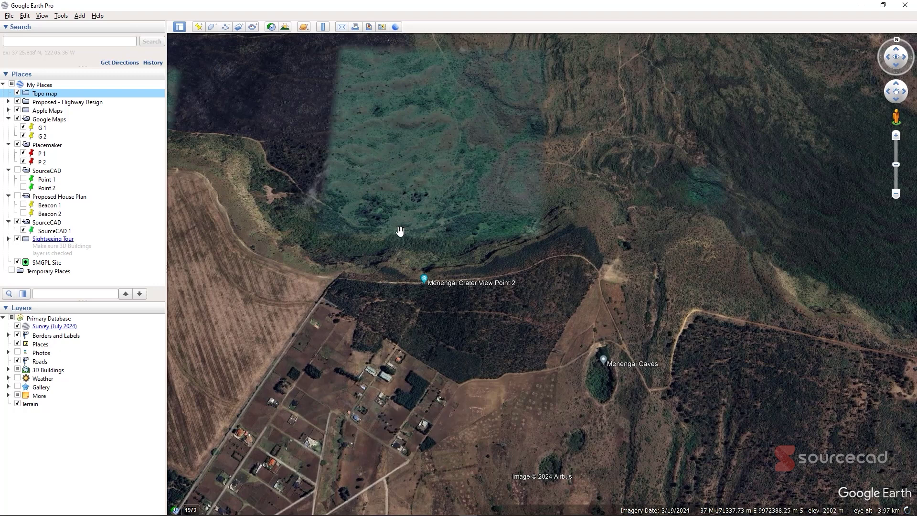
# Turn on historical imagery, view the crater area in 4/2017, and set the imagery date to 3/2024
pyautogui.click(271, 30)
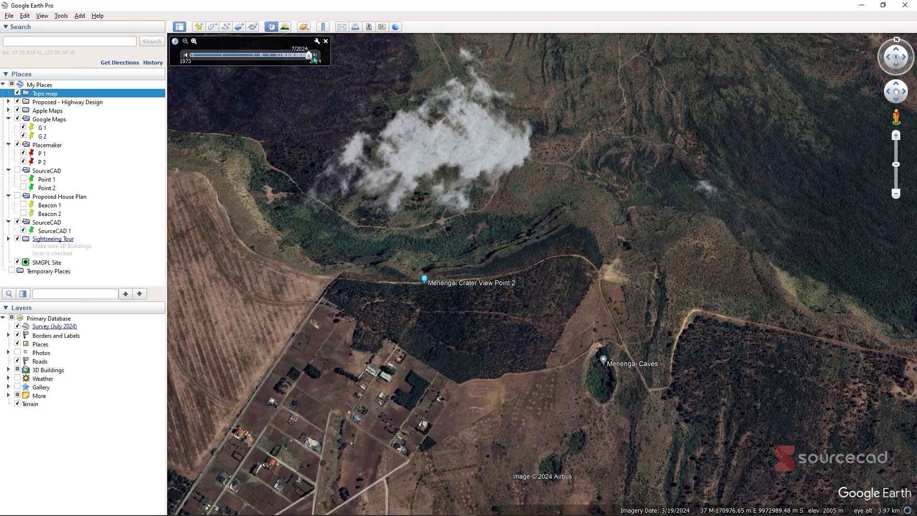
pyautogui.moveTo(309, 57); pyautogui.dragTo(295, 57)
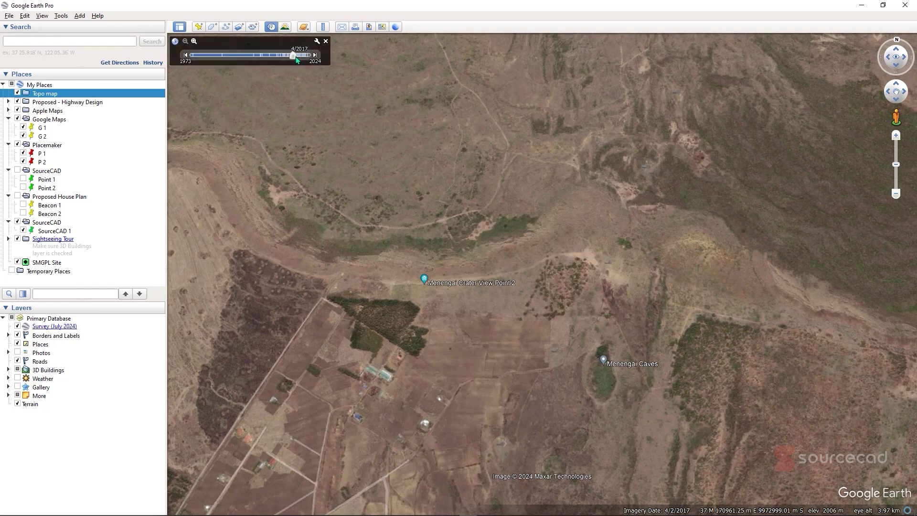
pyautogui.moveTo(295, 58); pyautogui.dragTo(309, 56)
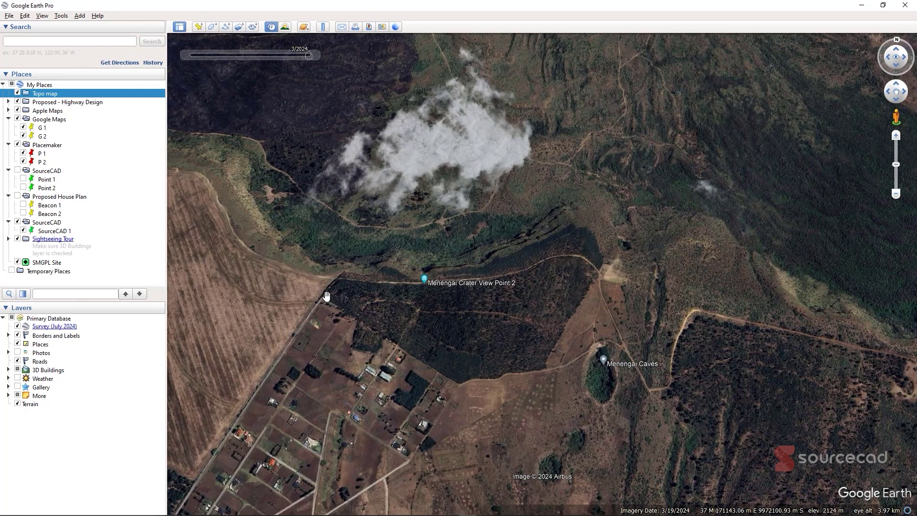
# Start a new path in the Topo map folder and name it Topo Path
pyautogui.click(226, 27)
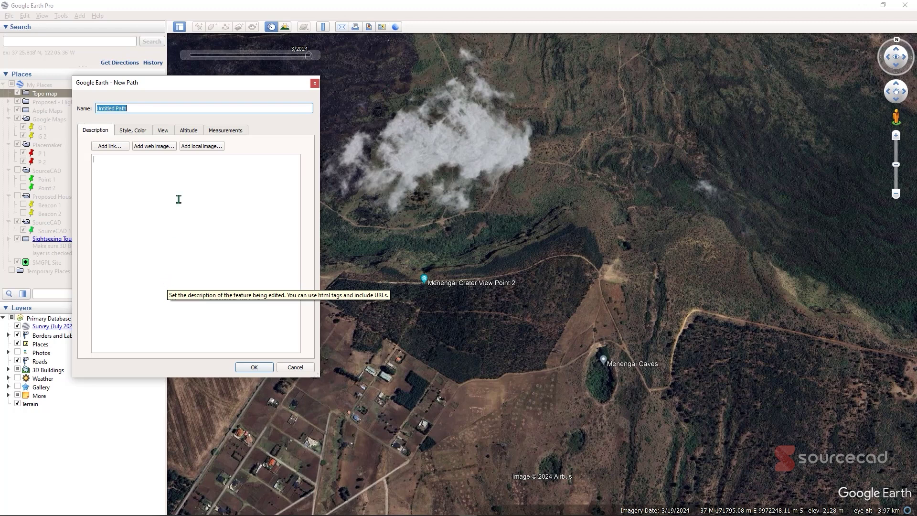
pyautogui.write('Topo')
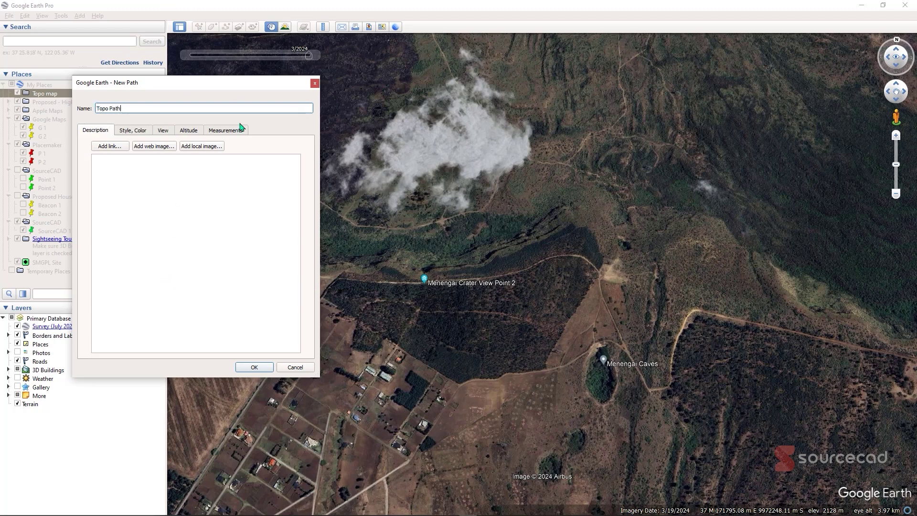
pyautogui.press('Tab')
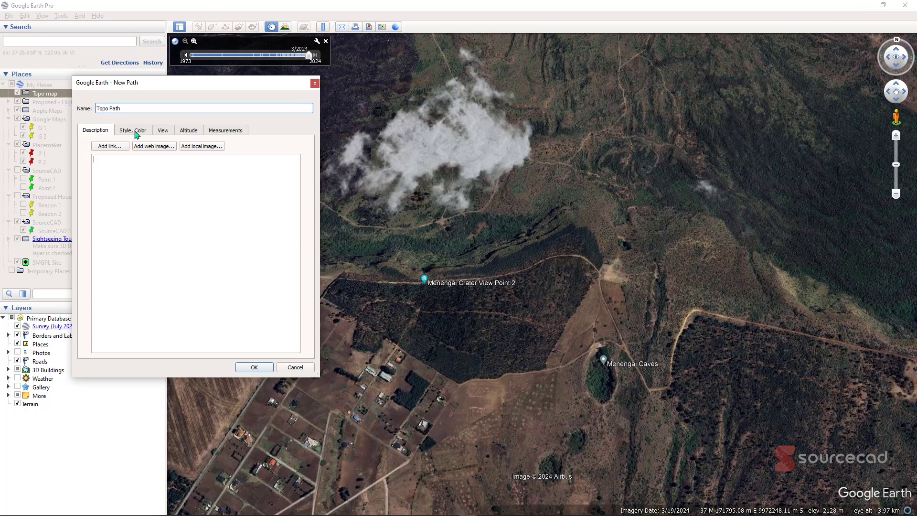
# Review the new path's style, view, altitude and measurement settings, keeping the altitude clamped to ground
pyautogui.click(135, 131)
pyautogui.click(163, 130)
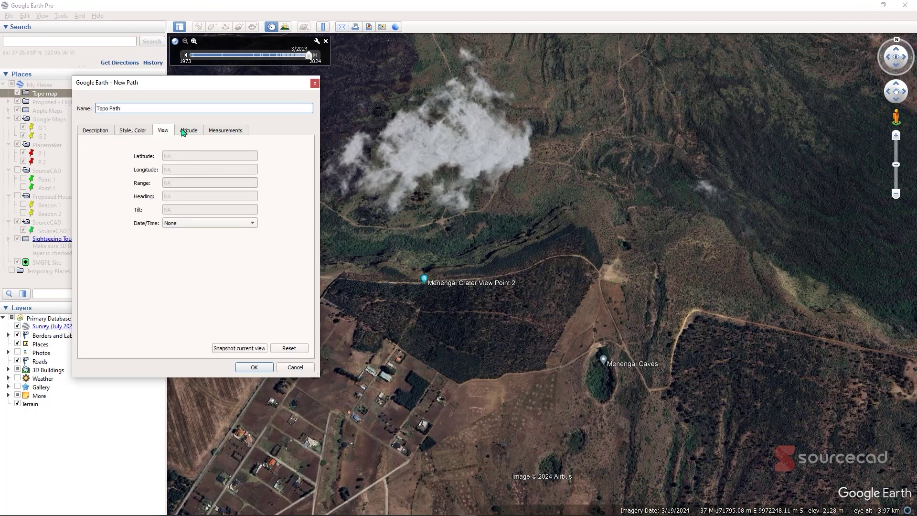
pyautogui.click(183, 132)
pyautogui.moveTo(212, 83); pyautogui.dragTo(177, 73)
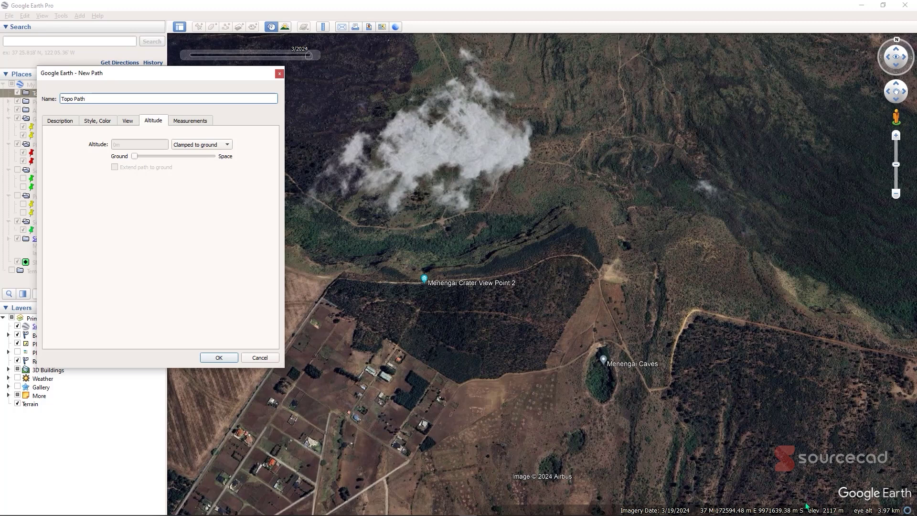
pyautogui.click(199, 143)
pyautogui.click(268, 144)
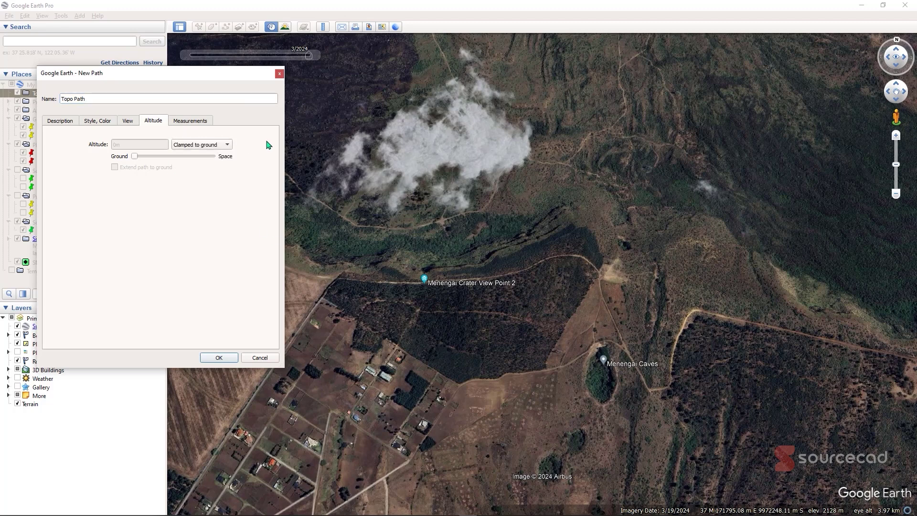
pyautogui.click(208, 126)
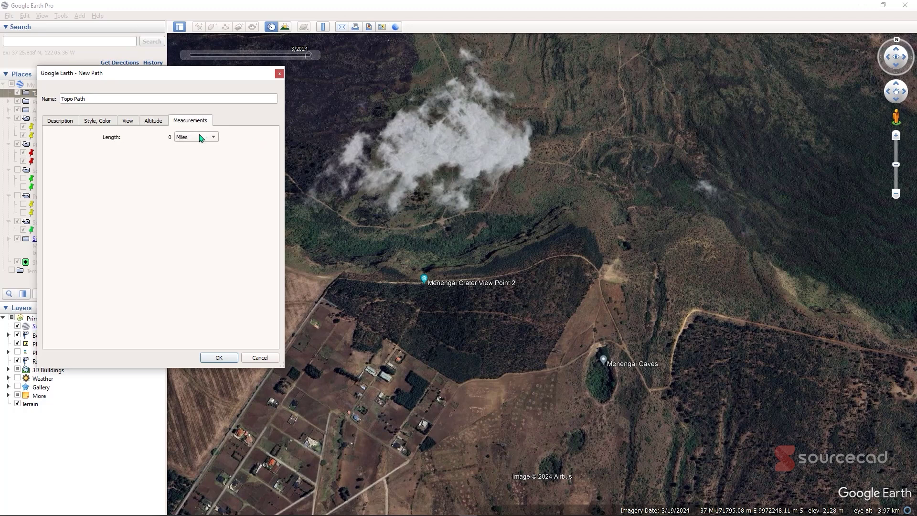
# Set the Topo Path length unit to Meters and return to the path's description
pyautogui.click(201, 138)
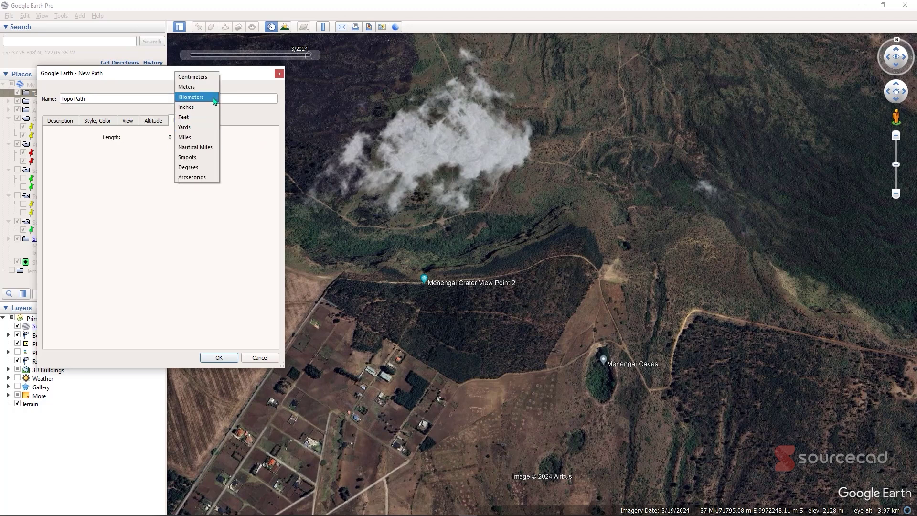
pyautogui.click(196, 87)
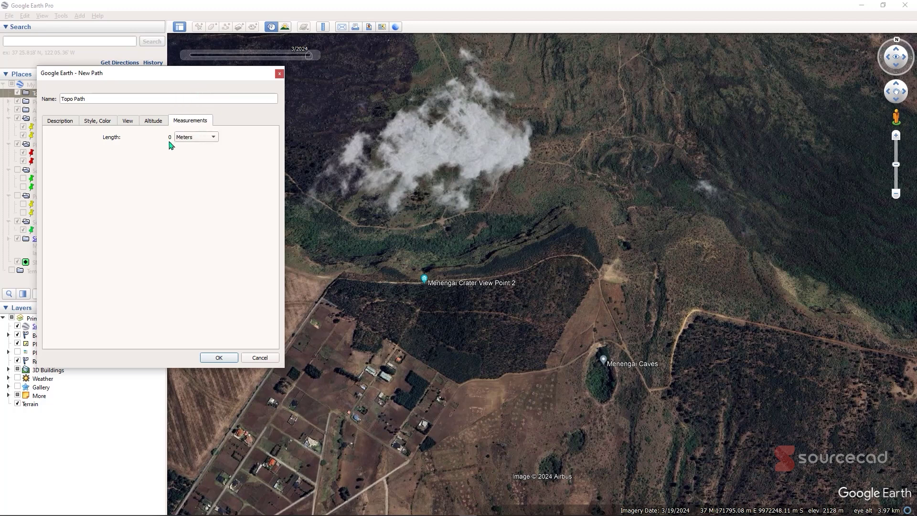
pyautogui.click(60, 121)
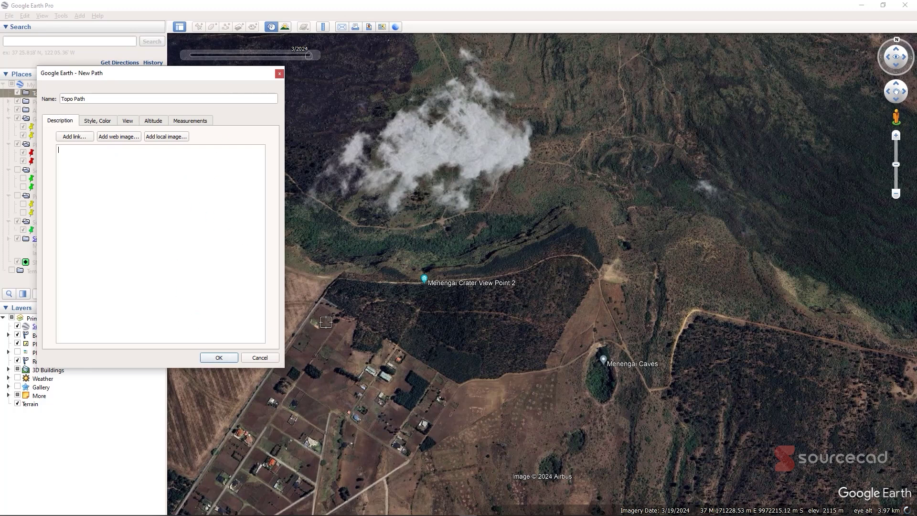
# Trace freehand north-south zigzag passes for the Topo Path, from the roadside farm plot eastward across the forest around Menengai Crater View Point 2
pyautogui.click(297, 335)
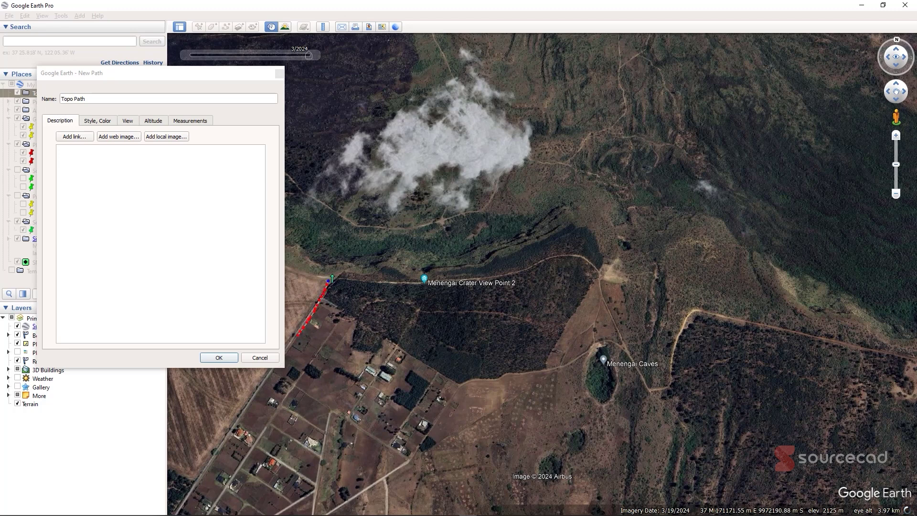
pyautogui.moveTo(369, 247)
pyautogui.mouseDown()
pyautogui.moveTo(333, 311)
pyautogui.moveTo(374, 249)
pyautogui.moveTo(367, 329)
pyautogui.moveTo(382, 234)
pyautogui.moveTo(390, 311)
pyautogui.moveTo(400, 253)
pyautogui.moveTo(405, 358)
pyautogui.moveTo(440, 212)
pyautogui.mouseUp()
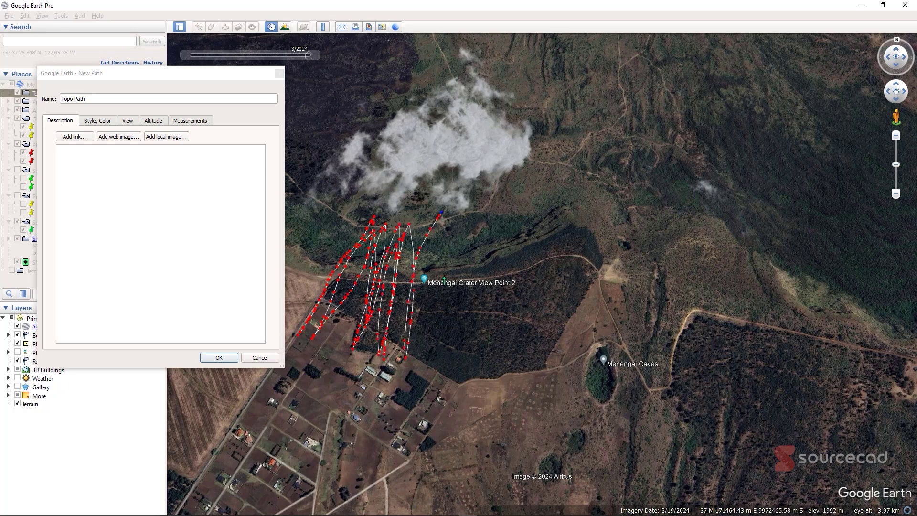
pyautogui.moveTo(444, 281)
pyautogui.mouseDown()
pyautogui.moveTo(432, 356)
pyautogui.moveTo(437, 232)
pyautogui.moveTo(460, 234)
pyautogui.moveTo(458, 351)
pyautogui.moveTo(470, 222)
pyautogui.moveTo(467, 368)
pyautogui.moveTo(485, 292)
pyautogui.mouseUp()
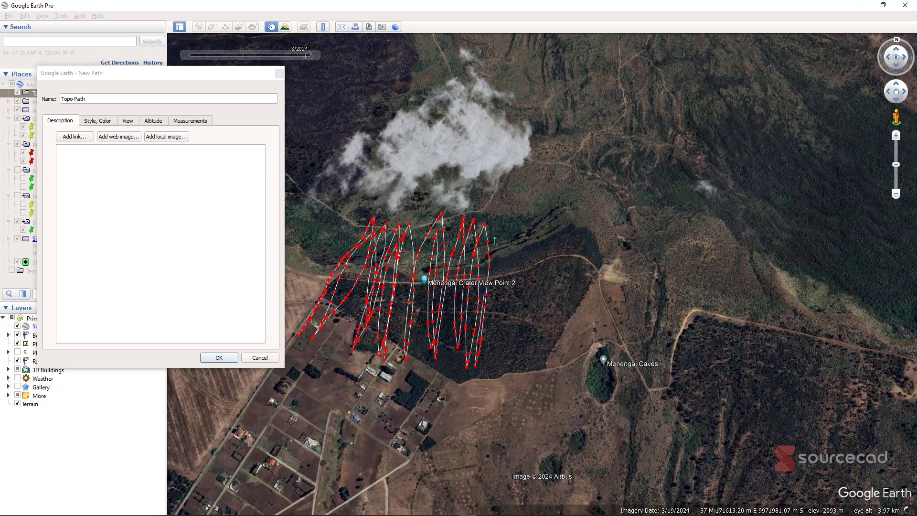
pyautogui.moveTo(497, 227)
pyautogui.mouseDown()
pyautogui.moveTo(510, 286)
pyautogui.moveTo(501, 363)
pyautogui.moveTo(529, 307)
pyautogui.mouseUp()
pyautogui.moveTo(523, 350)
pyautogui.mouseDown()
pyautogui.moveTo(535, 219)
pyautogui.moveTo(530, 363)
pyautogui.moveTo(570, 220)
pyautogui.moveTo(560, 341)
pyautogui.moveTo(577, 218)
pyautogui.moveTo(580, 317)
pyautogui.moveTo(590, 208)
pyautogui.moveTo(449, 204)
pyautogui.moveTo(399, 218)
pyautogui.moveTo(569, 220)
pyautogui.moveTo(420, 232)
pyautogui.moveTo(605, 227)
pyautogui.moveTo(377, 233)
pyautogui.moveTo(580, 251)
pyautogui.moveTo(483, 265)
pyautogui.moveTo(518, 265)
pyautogui.mouseUp()
# Cover the same area with dense east-west and edge passes reaching Menengai Caves, and save the Topo Path
pyautogui.moveTo(425, 282)
pyautogui.mouseDown()
pyautogui.moveTo(571, 286)
pyautogui.moveTo(325, 294)
pyautogui.moveTo(596, 316)
pyautogui.moveTo(321, 319)
pyautogui.moveTo(549, 334)
pyautogui.moveTo(328, 324)
pyautogui.mouseUp()
pyautogui.moveTo(492, 358)
pyautogui.mouseDown()
pyautogui.moveTo(564, 359)
pyautogui.moveTo(334, 349)
pyautogui.moveTo(478, 367)
pyautogui.moveTo(614, 297)
pyautogui.mouseUp()
pyautogui.moveTo(609, 231); pyautogui.dragTo(586, 352)
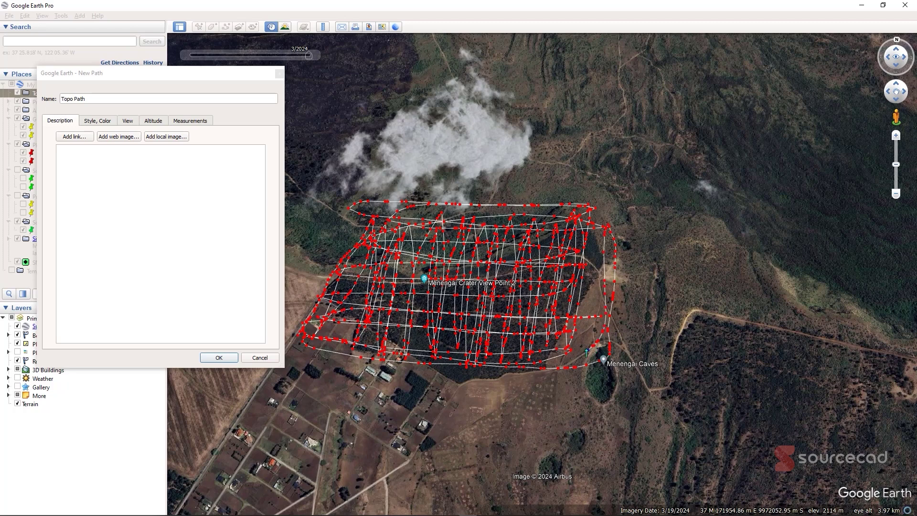
pyautogui.moveTo(609, 231)
pyautogui.mouseDown()
pyautogui.moveTo(606, 367)
pyautogui.moveTo(613, 219)
pyautogui.moveTo(617, 238)
pyautogui.moveTo(385, 181)
pyautogui.moveTo(330, 301)
pyautogui.moveTo(365, 210)
pyautogui.moveTo(420, 229)
pyautogui.moveTo(544, 220)
pyautogui.moveTo(568, 248)
pyautogui.moveTo(602, 326)
pyautogui.mouseUp()
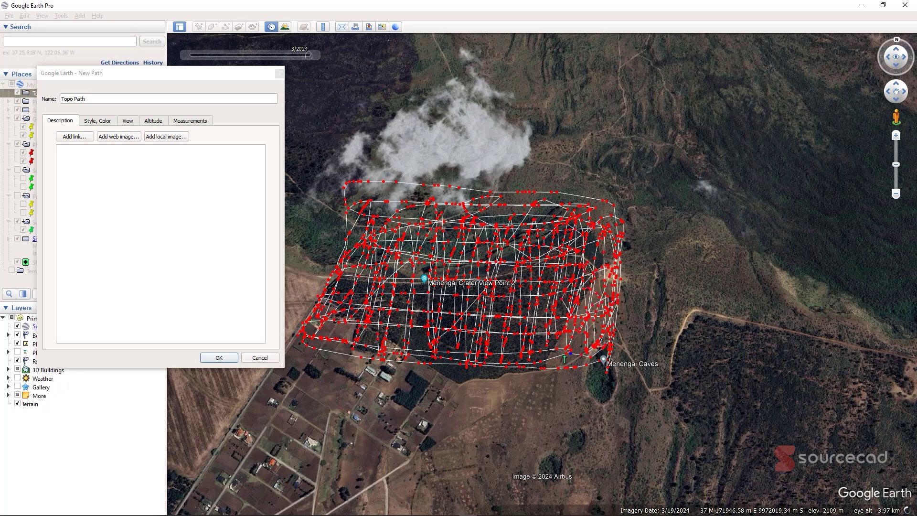
pyautogui.moveTo(432, 348)
pyautogui.mouseDown()
pyautogui.moveTo(415, 353)
pyautogui.moveTo(382, 334)
pyautogui.moveTo(321, 325)
pyautogui.mouseUp()
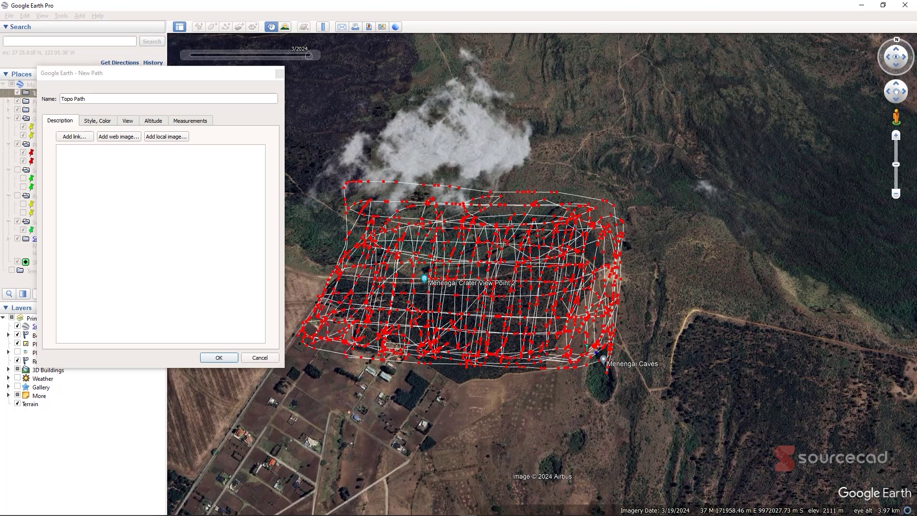
pyautogui.moveTo(568, 351)
pyautogui.mouseDown()
pyautogui.moveTo(528, 316)
pyautogui.moveTo(430, 313)
pyautogui.moveTo(364, 289)
pyautogui.moveTo(509, 289)
pyautogui.moveTo(387, 266)
pyautogui.moveTo(402, 233)
pyautogui.mouseUp()
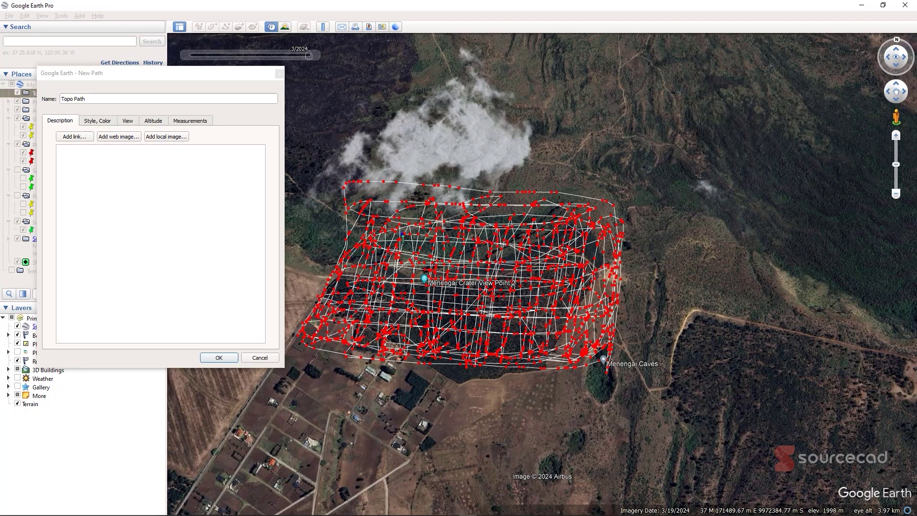
pyautogui.click(220, 358)
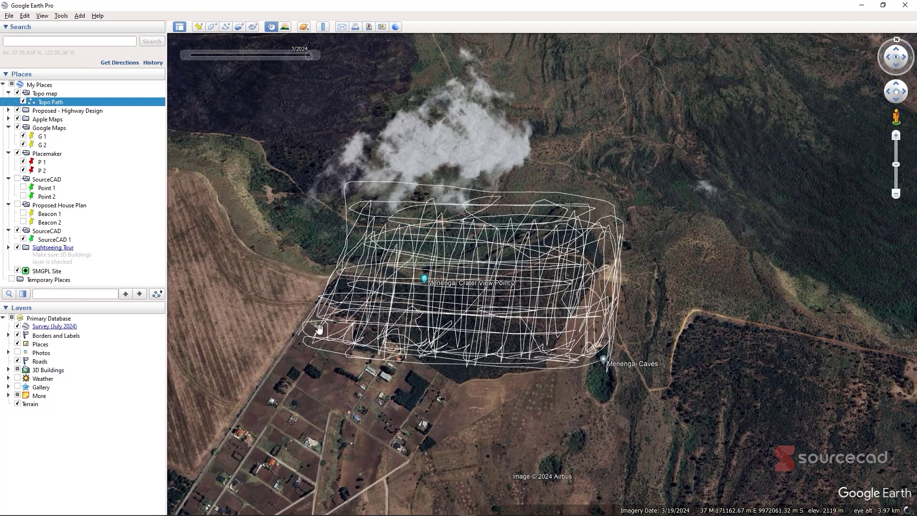
# Add a placemark named Building beside the roadside building at the path grid's southwest corner, at about 171140 m E, 9972095 m S
pyautogui.click(200, 26)
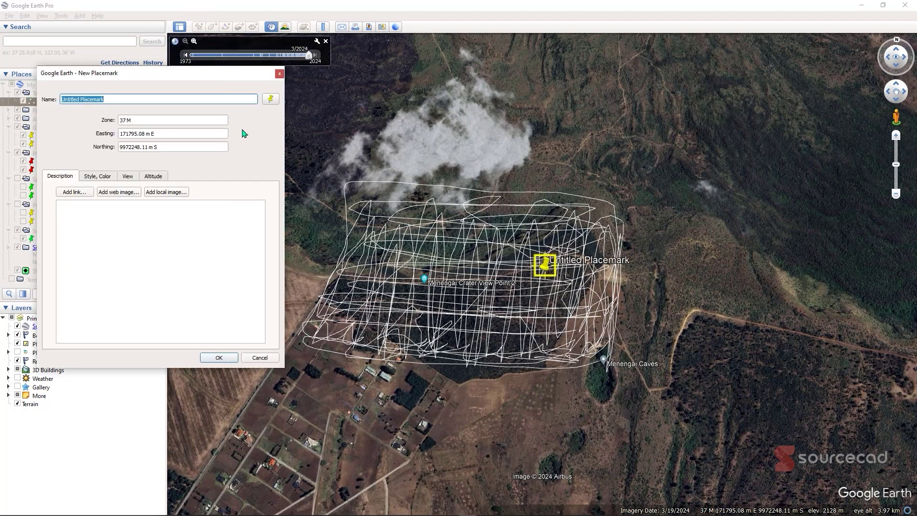
pyautogui.write('B')
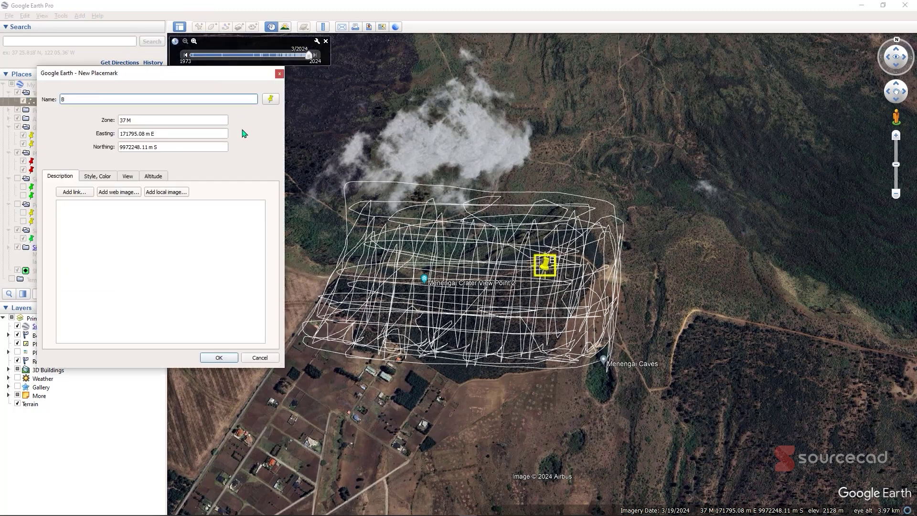
pyautogui.write('uilding')
pyautogui.moveTo(172, 73); pyautogui.dragTo(139, 55)
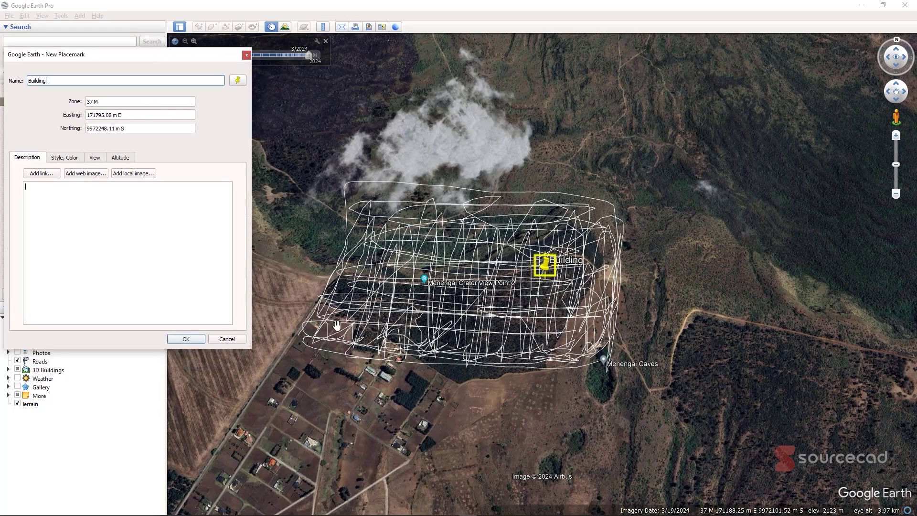
pyautogui.moveTo(547, 275); pyautogui.dragTo(322, 311)
pyautogui.scroll(3, 329, 316)
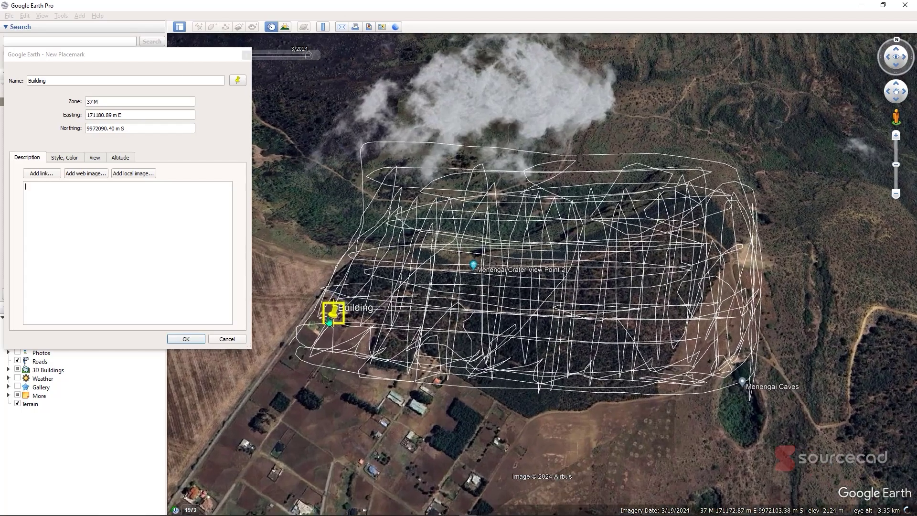
pyautogui.scroll(2, 333, 320)
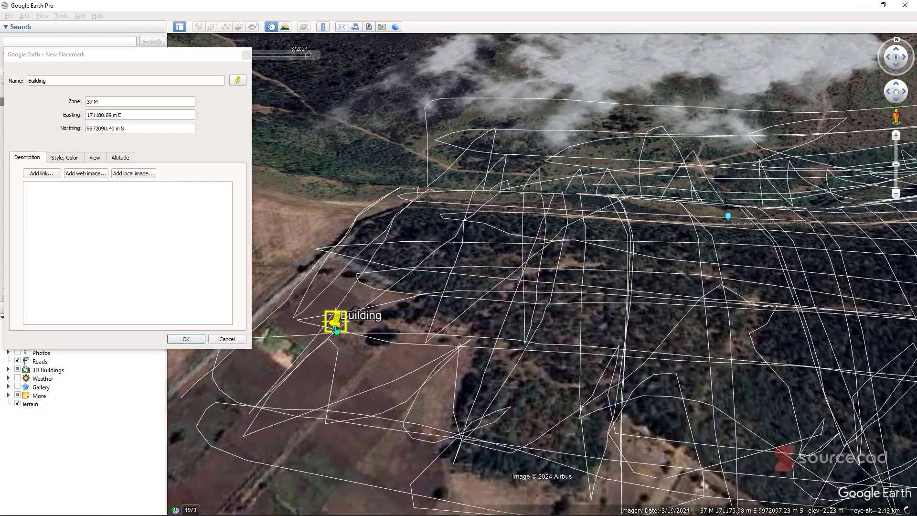
pyautogui.moveTo(337, 325); pyautogui.dragTo(269, 328)
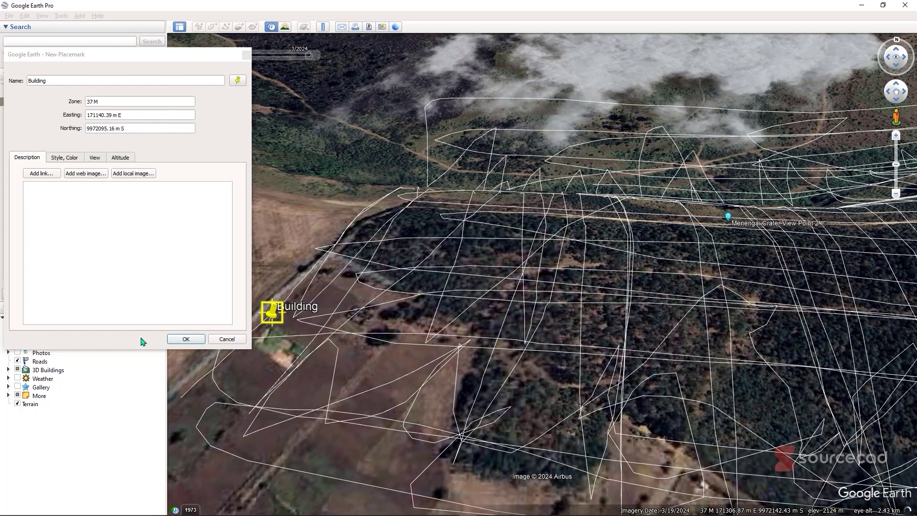
pyautogui.click(186, 339)
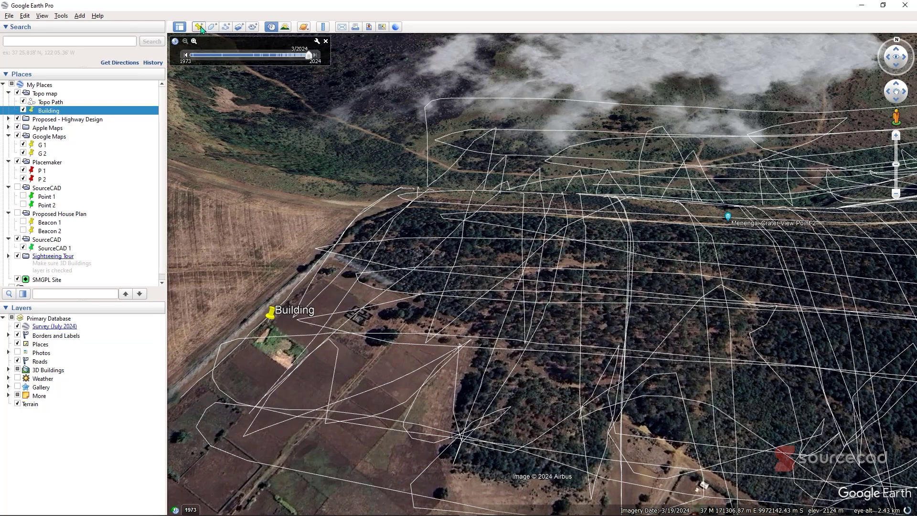
# Start a path named Building Path and mark the four corners of the building plot just below the Building placemark
pyautogui.click(226, 28)
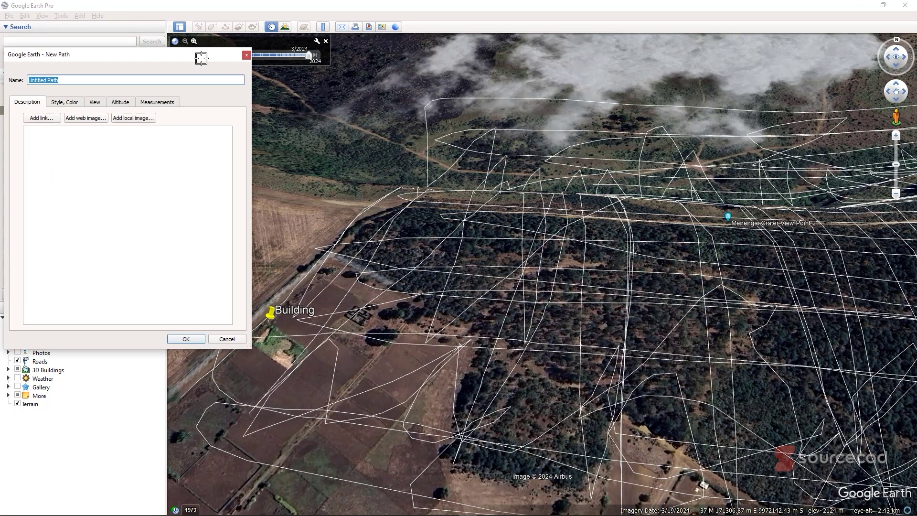
pyautogui.write('Building')
pyautogui.click(221, 197)
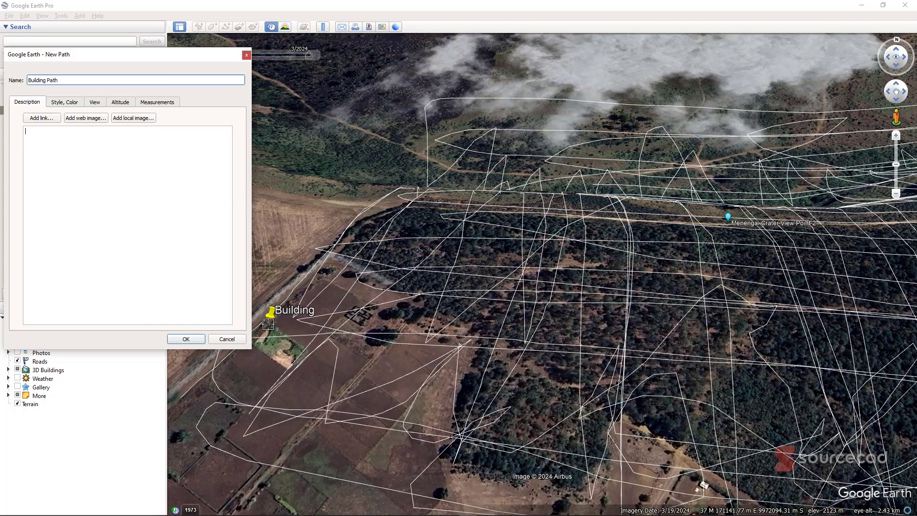
pyautogui.click(268, 324)
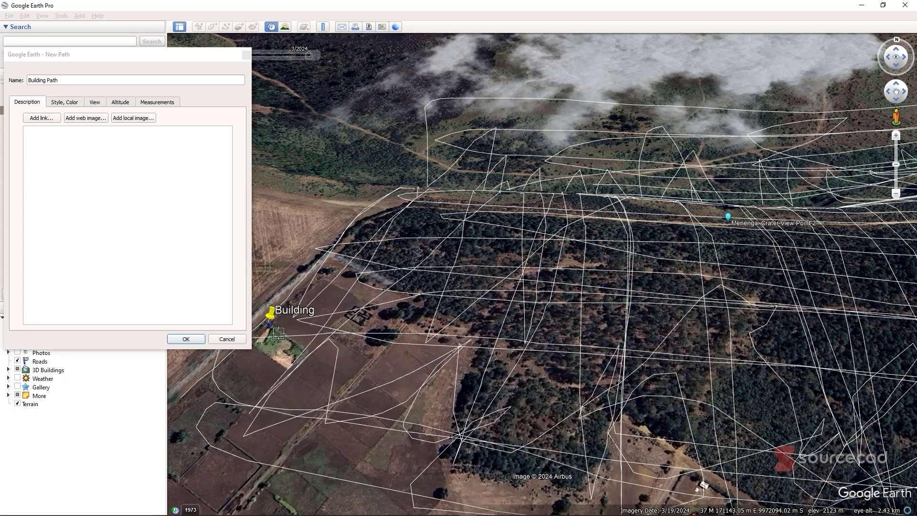
pyautogui.click(310, 351)
pyautogui.click(289, 370)
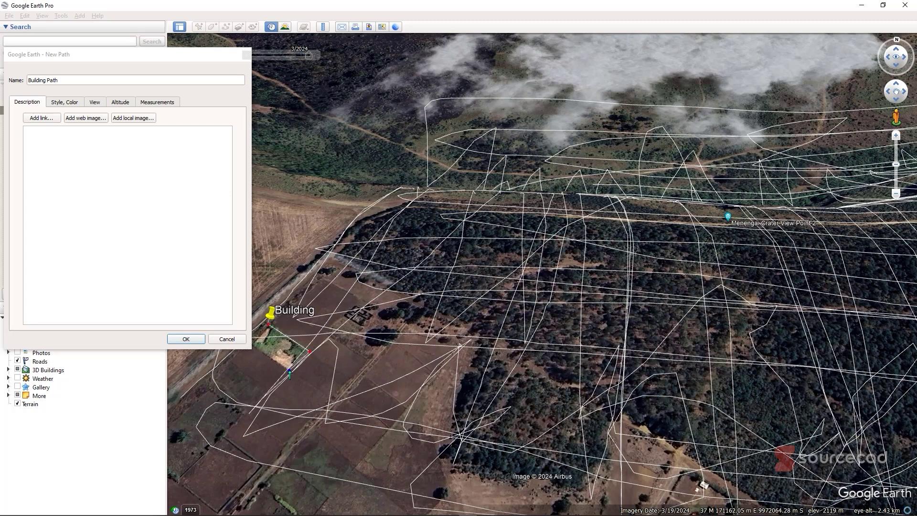
pyautogui.click(256, 344)
pyautogui.moveTo(145, 62); pyautogui.dragTo(131, 57)
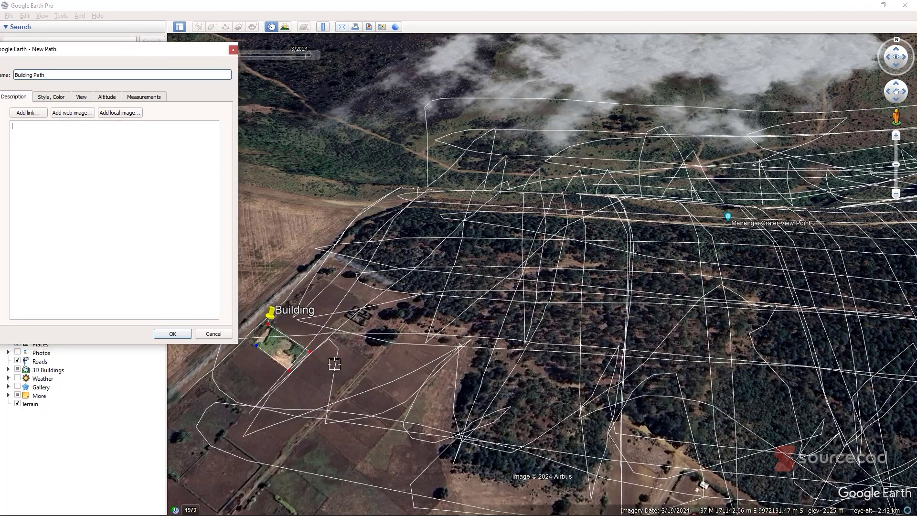
pyautogui.scroll(-1, 334, 365)
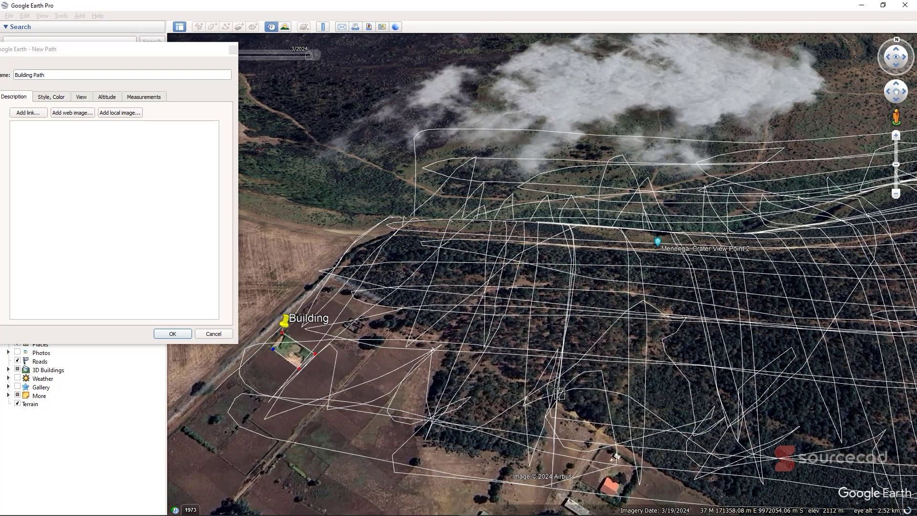
pyautogui.click(602, 447)
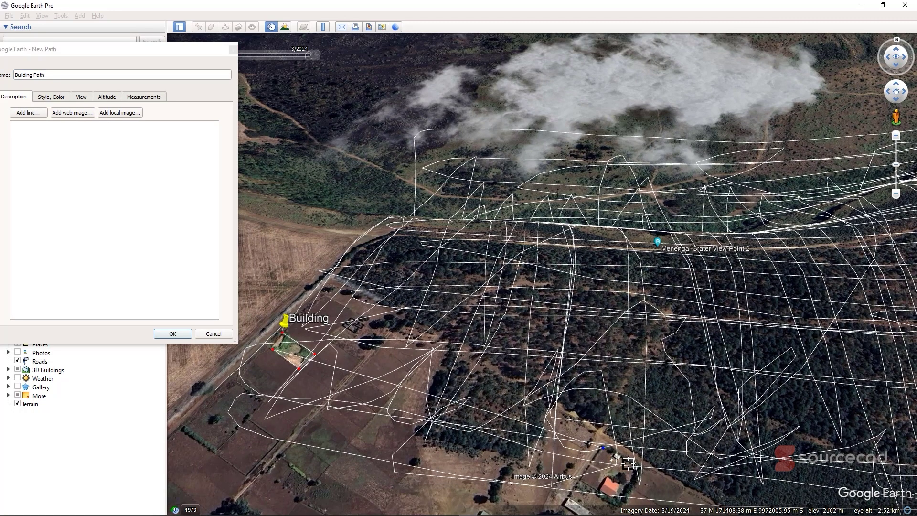
pyautogui.click(641, 469)
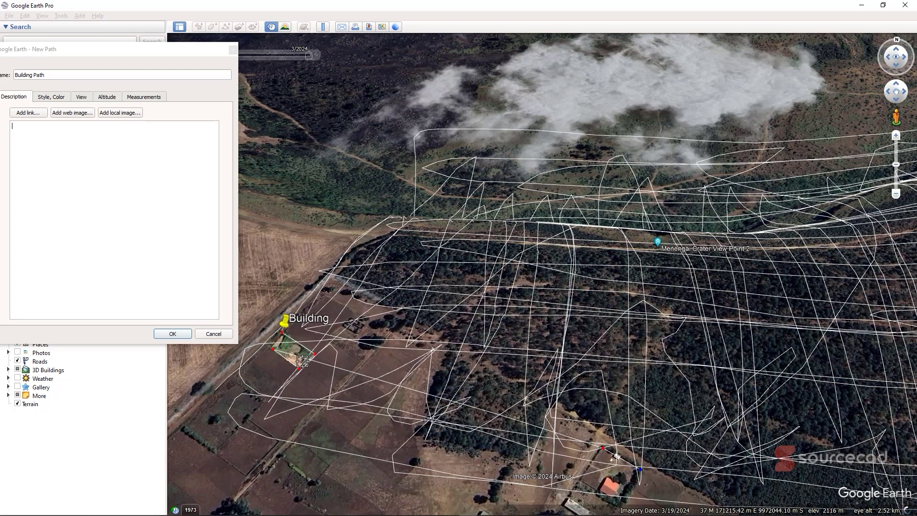
pyautogui.click(620, 502)
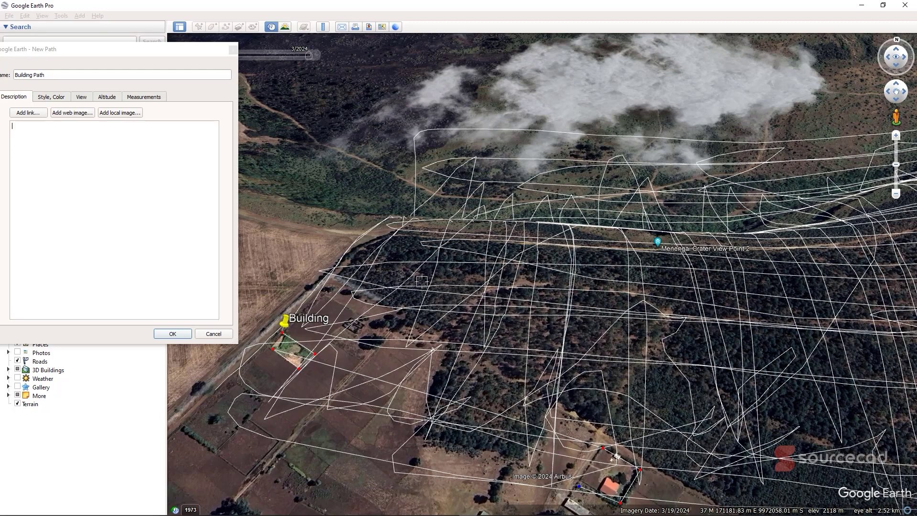
pyautogui.press('Delete')
pyautogui.press('Delete')
pyautogui.press('Delete')
pyautogui.press('Delete')
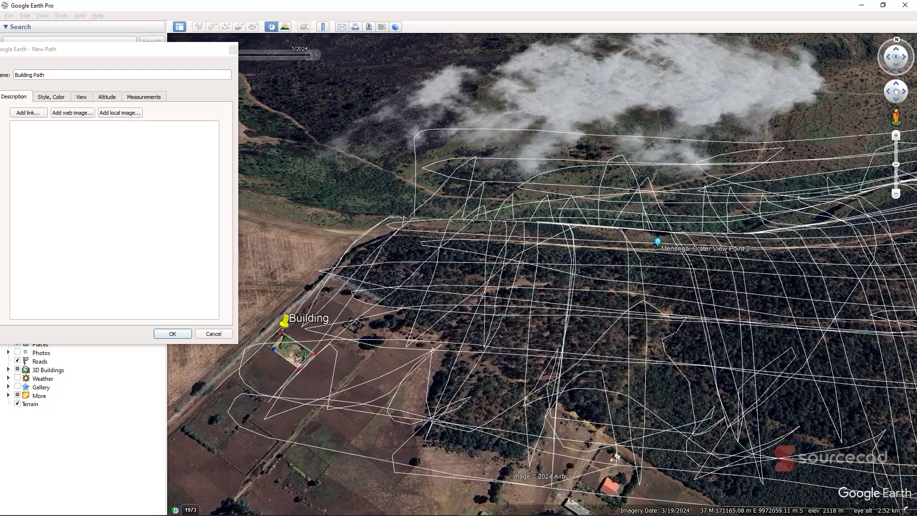
# Save the Building Path with the outline of the first building plot
pyautogui.click(172, 333)
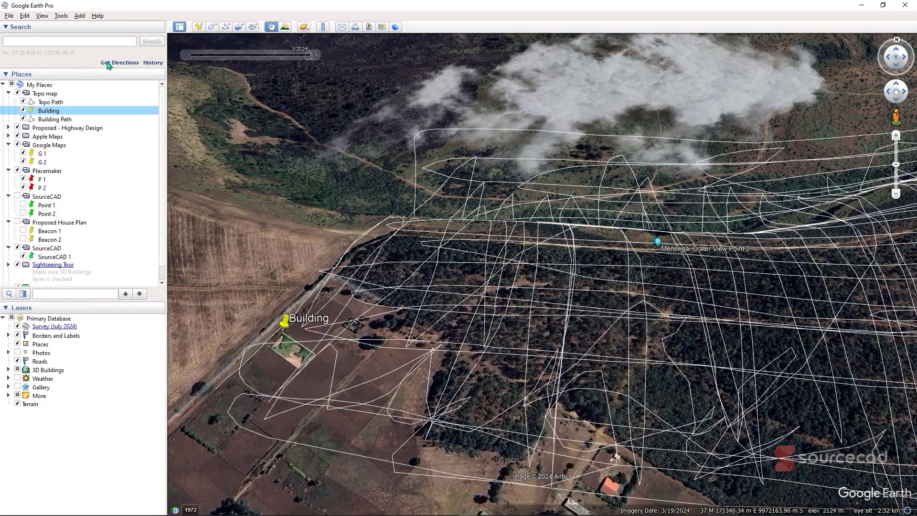
# Add a placemark named View point and position it on Menengai Crater View Point 2, at about 171445 m E, 9972205 m S
pyautogui.click(199, 27)
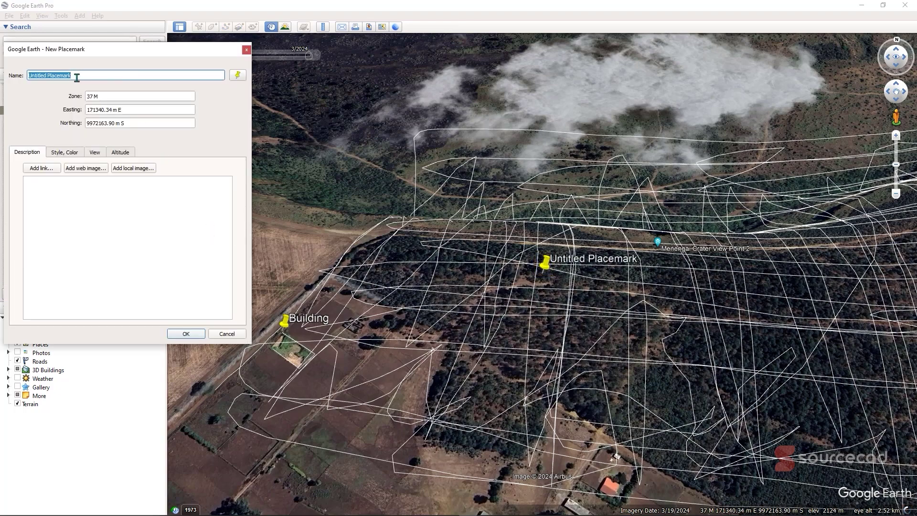
pyautogui.moveTo(623, 392); pyautogui.dragTo(567, 304)
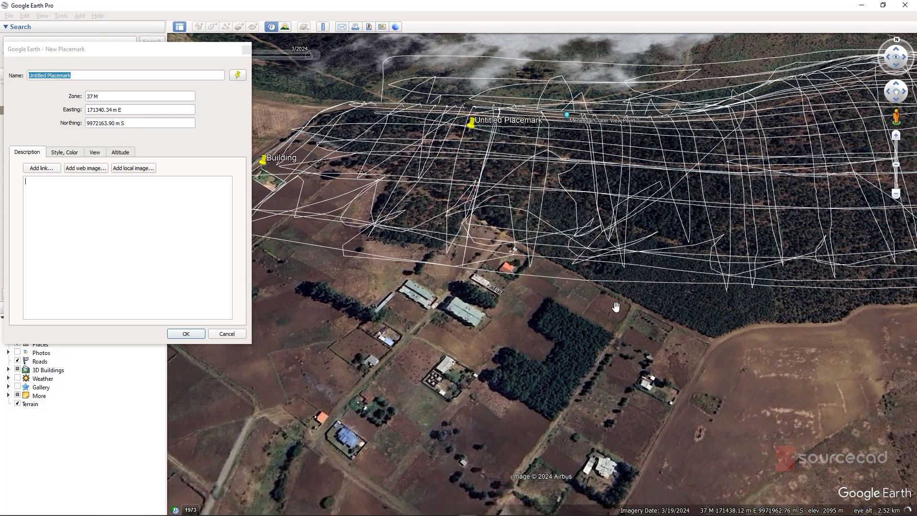
pyautogui.moveTo(616, 307); pyautogui.dragTo(554, 399)
pyautogui.moveTo(501, 229); pyautogui.dragTo(508, 304)
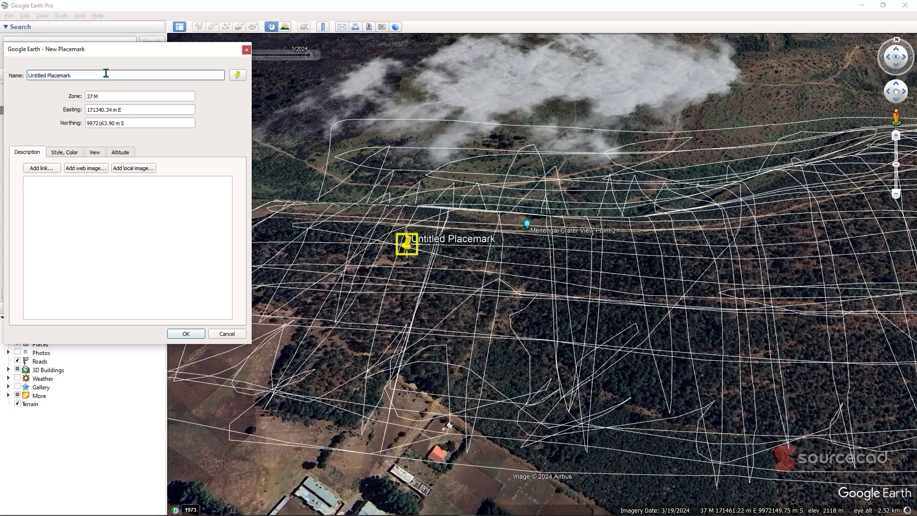
pyautogui.write('View')
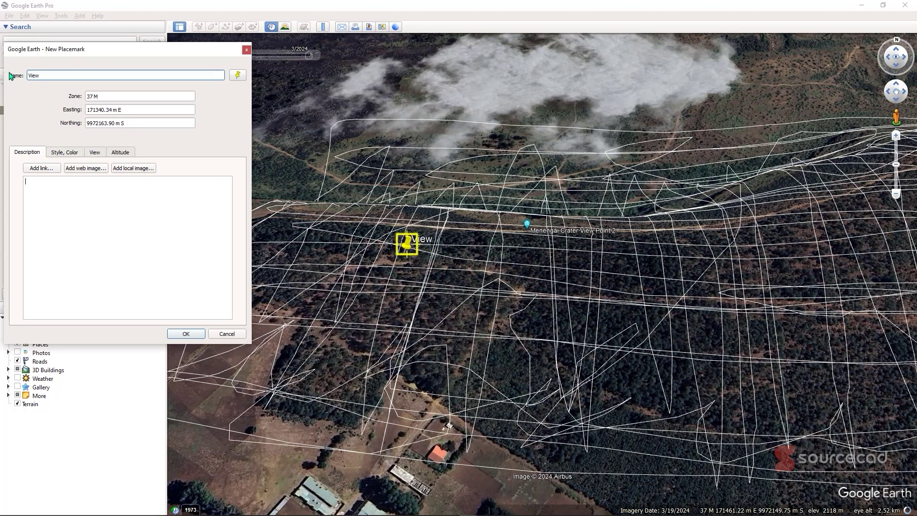
pyautogui.write(' point')
pyautogui.moveTo(407, 244); pyautogui.dragTo(528, 223)
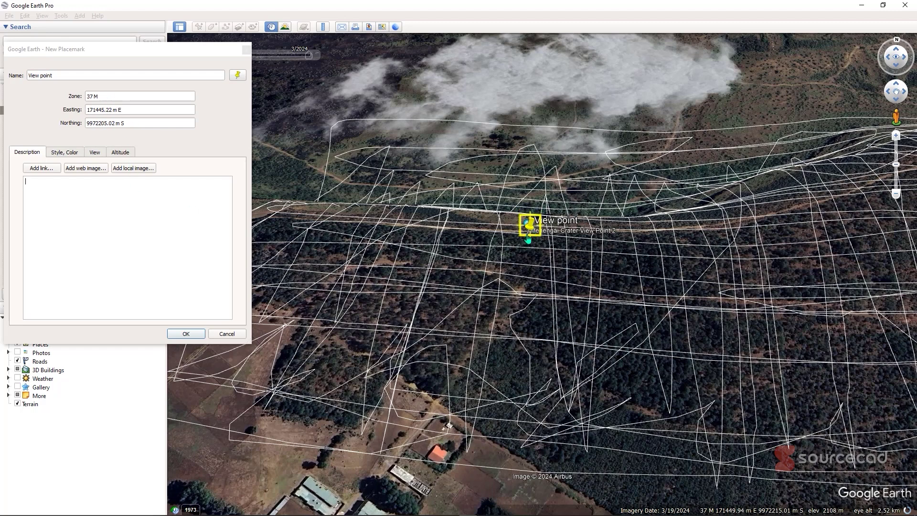
# Give the View point placemark the green circle paddle icon (grn-circle.png) and save the placemark
pyautogui.click(64, 159)
pyautogui.click(63, 154)
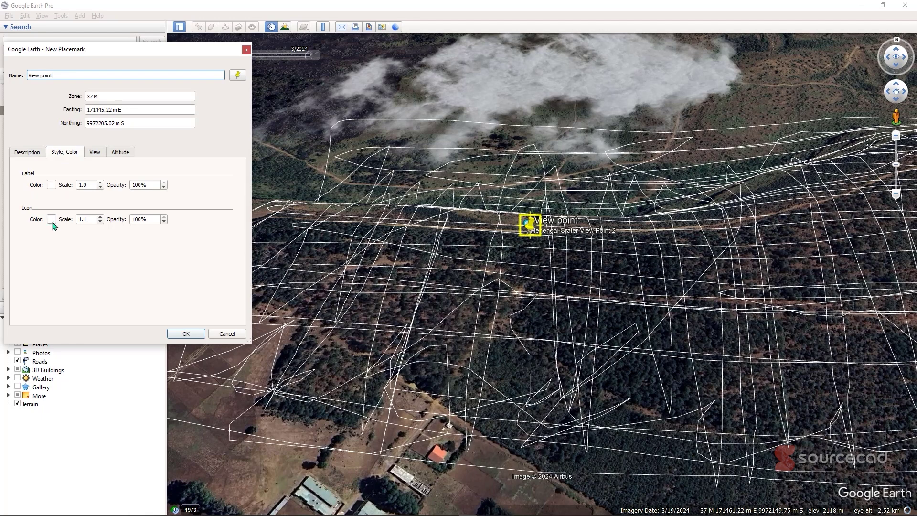
pyautogui.click(237, 75)
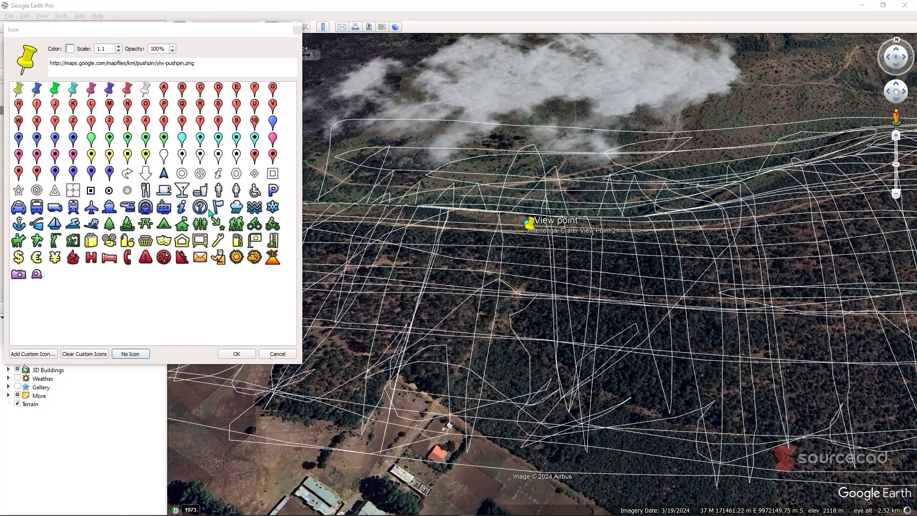
pyautogui.click(91, 139)
pyautogui.click(76, 139)
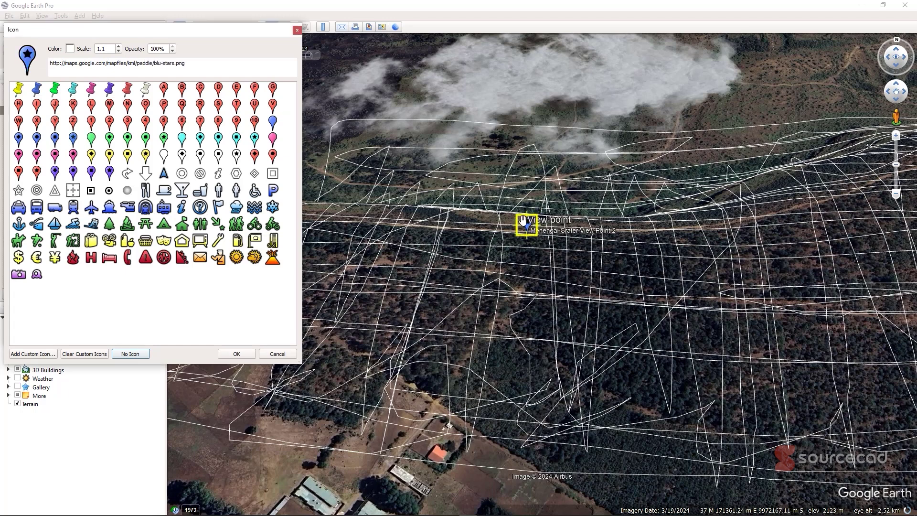
pyautogui.click(128, 138)
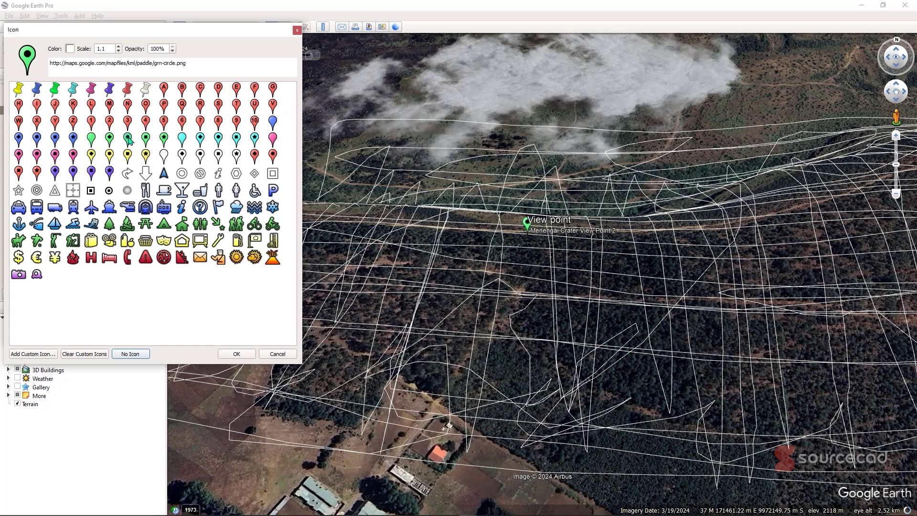
pyautogui.click(236, 354)
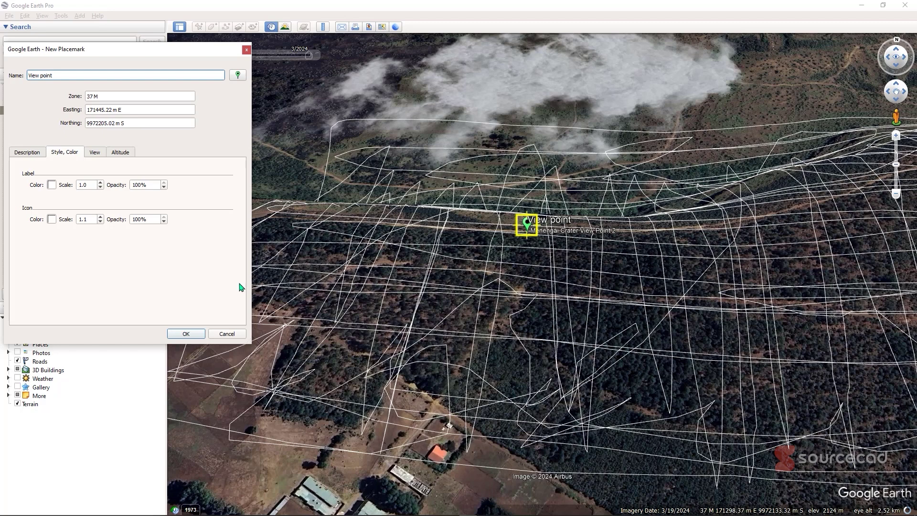
pyautogui.click(178, 331)
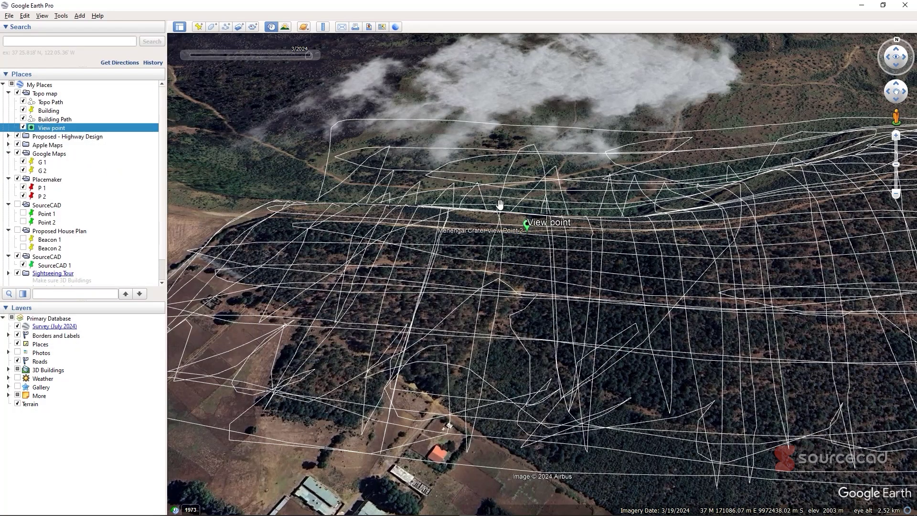
# Save the Topo Path as Topo Path.kmz in Kmz format in the Data folder under Documents > Google Earth
pyautogui.scroll(-4, 603, 291)
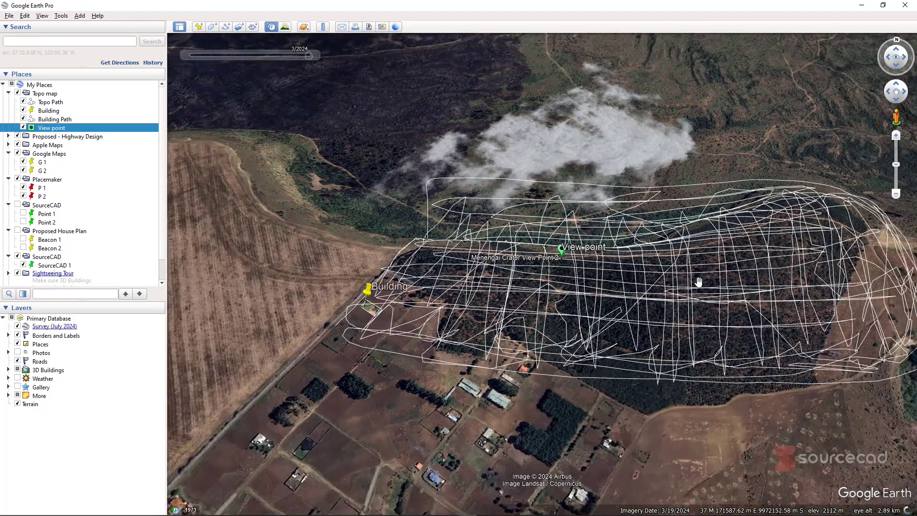
pyautogui.moveTo(683, 285); pyautogui.dragTo(546, 303)
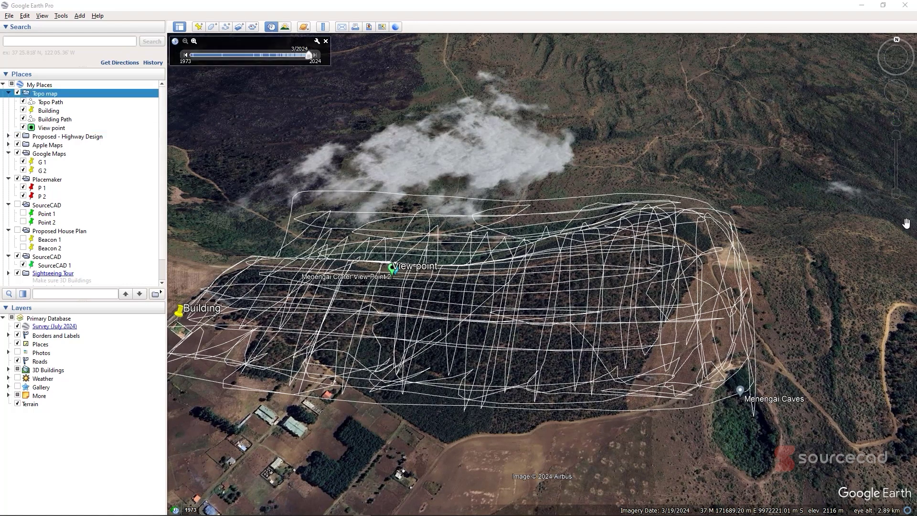
pyautogui.moveTo(490, 201); pyautogui.dragTo(517, 202)
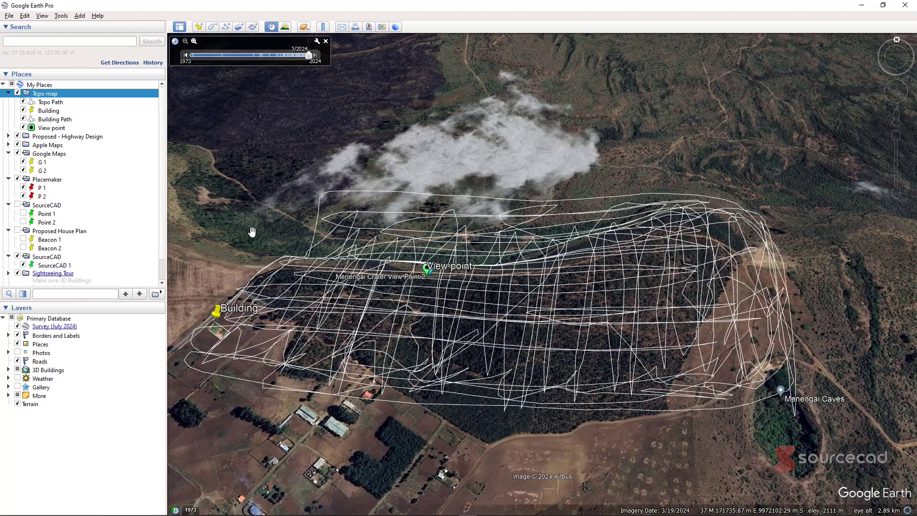
pyautogui.click(55, 102)
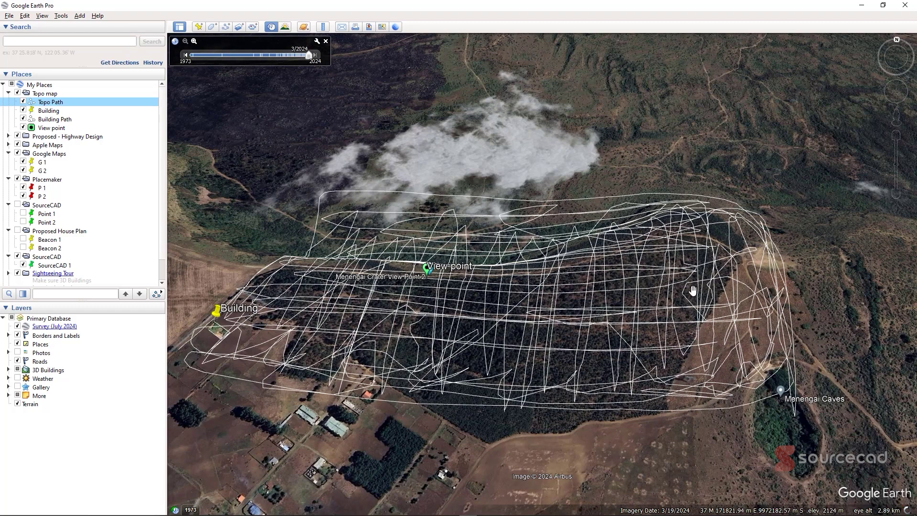
pyautogui.click(61, 95)
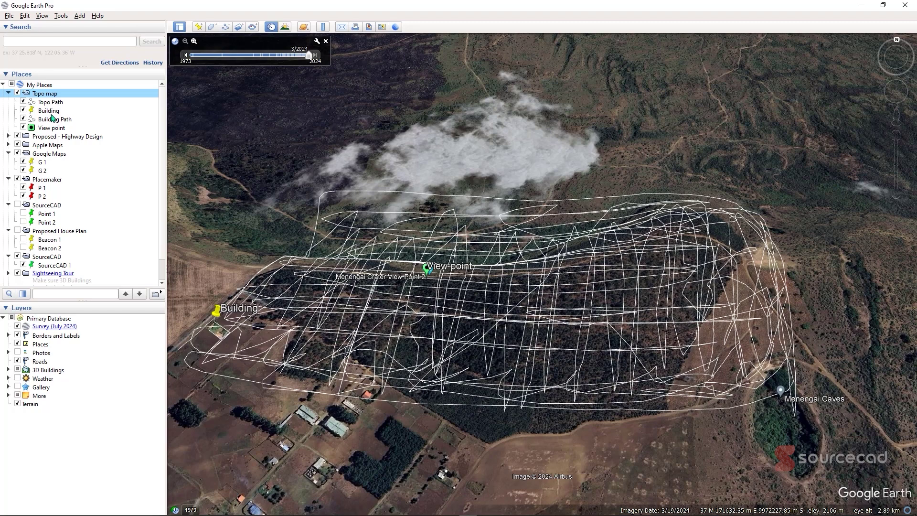
pyautogui.click(52, 103)
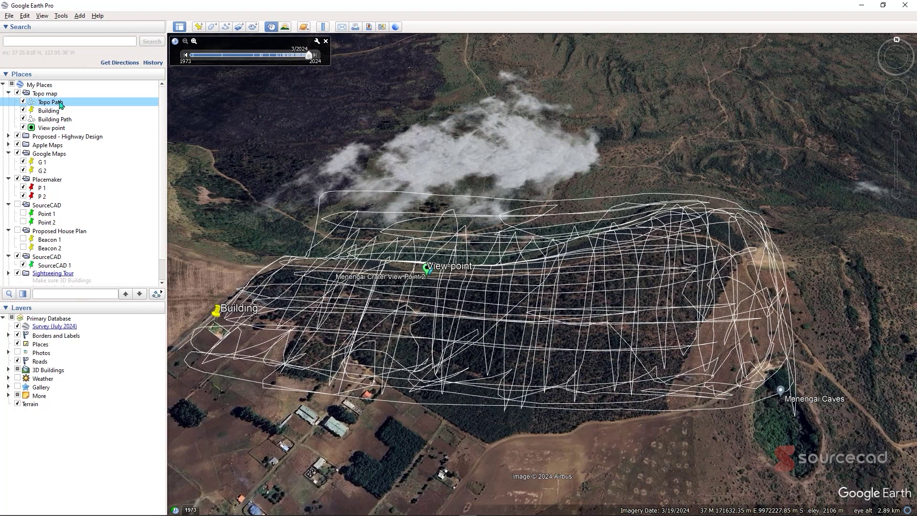
pyautogui.rightClick(60, 103)
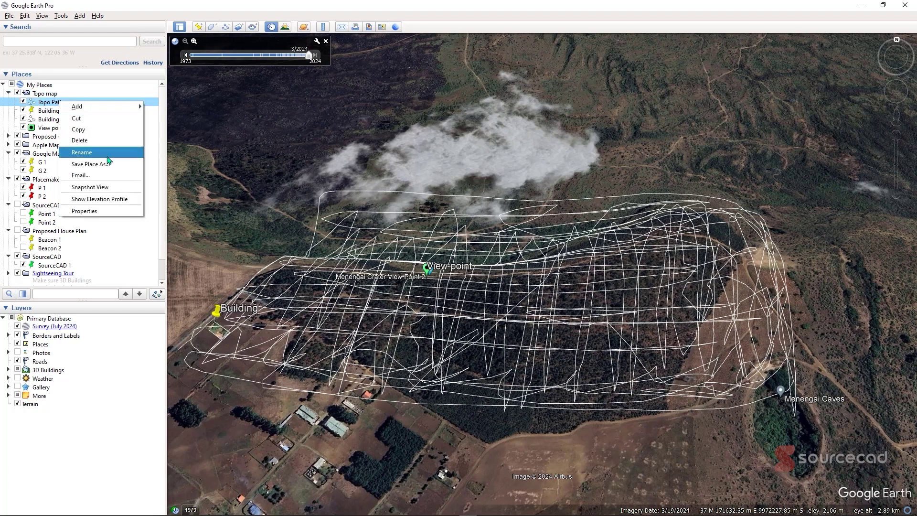
pyautogui.click(89, 164)
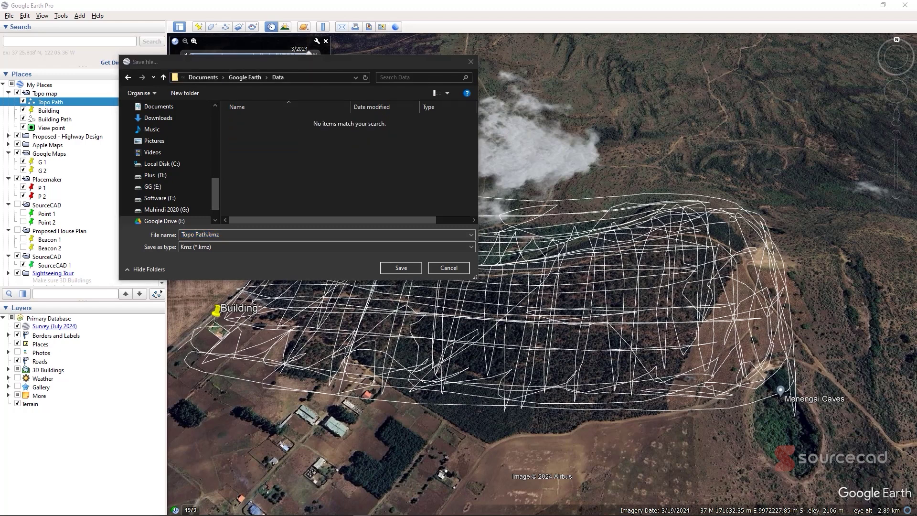
pyautogui.click(310, 168)
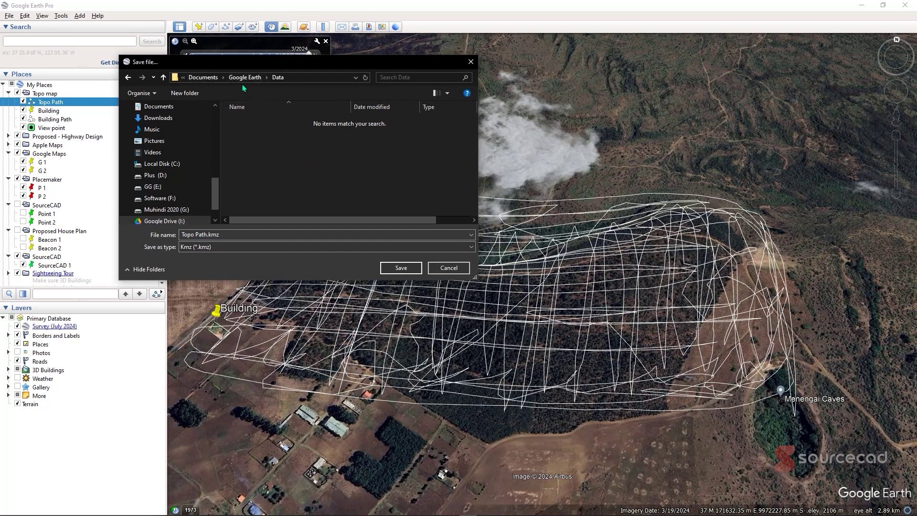
pyautogui.click(231, 248)
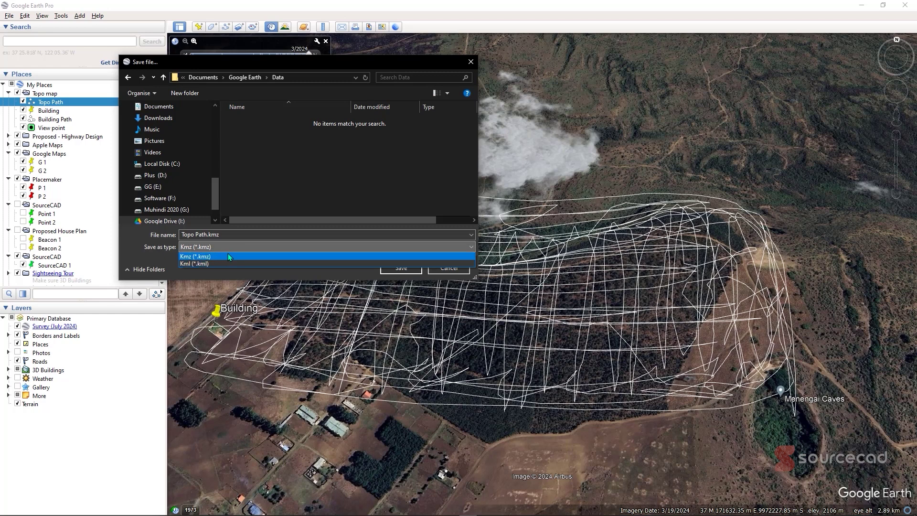
pyautogui.click(228, 255)
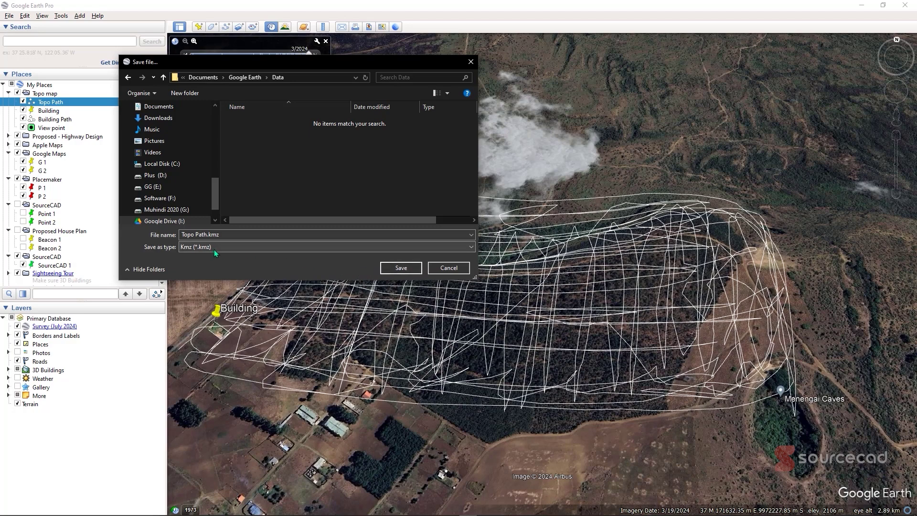
pyautogui.click(403, 268)
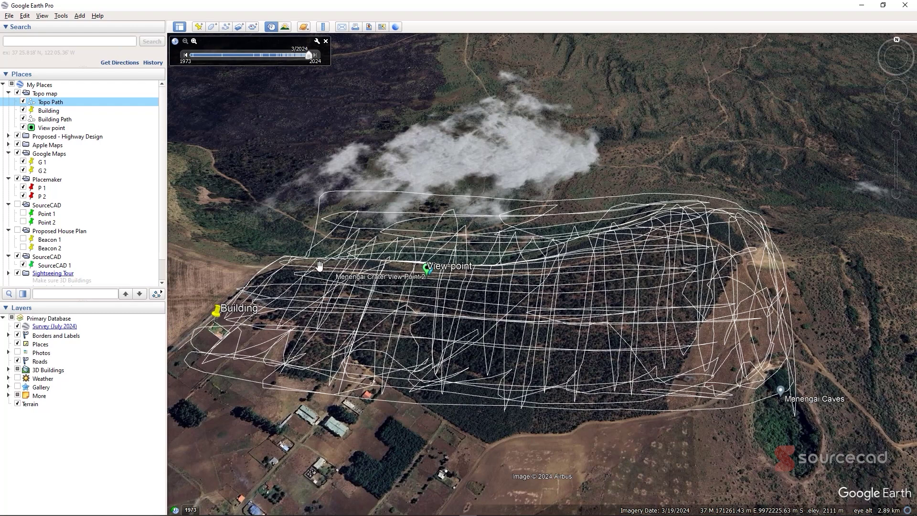
# Save the whole Topo map folder as Topo map.kmz in Kmz format in the same Data folder
pyautogui.click(44, 95)
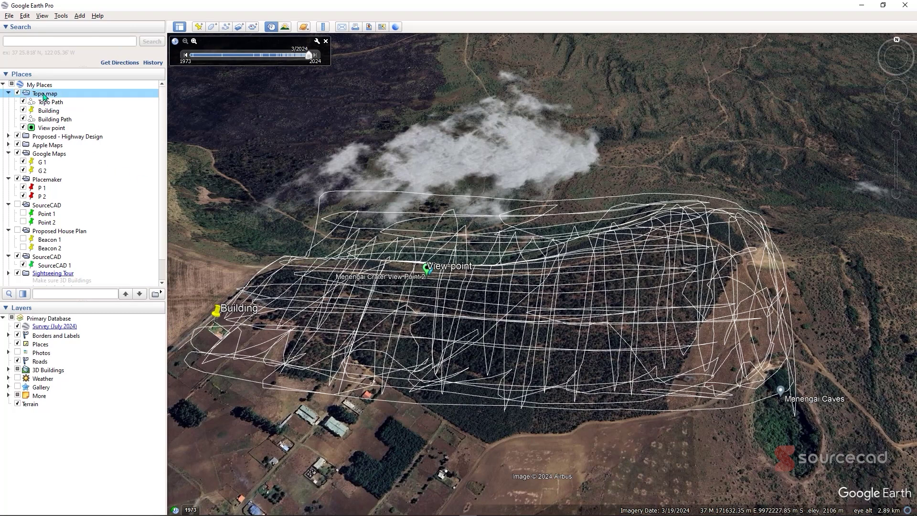
pyautogui.rightClick(44, 96)
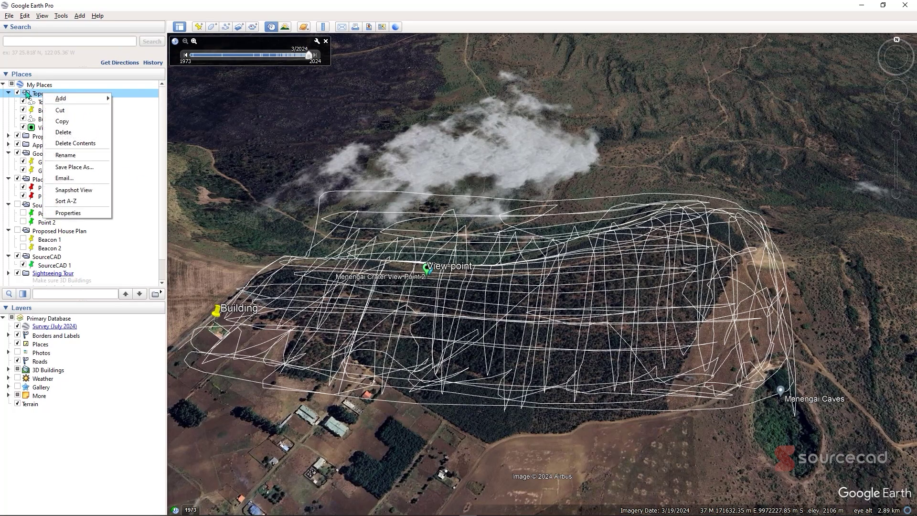
pyautogui.click(75, 168)
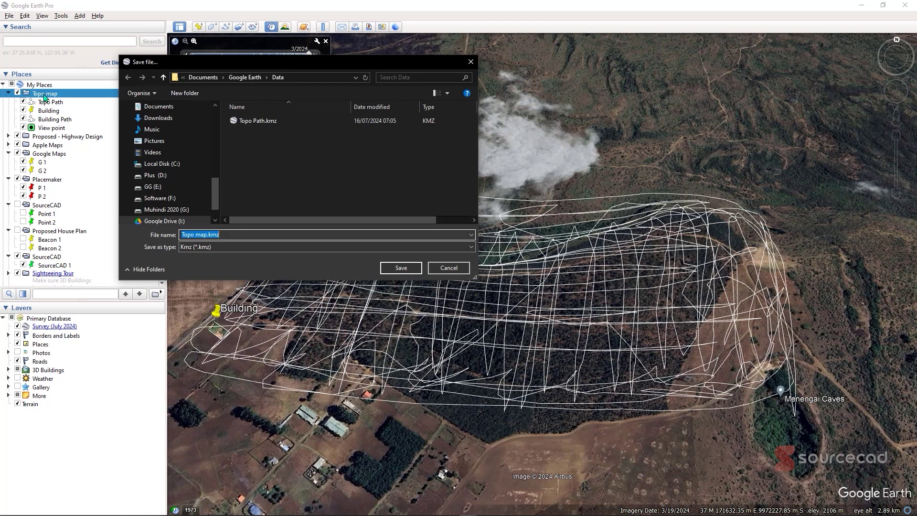
pyautogui.click(201, 246)
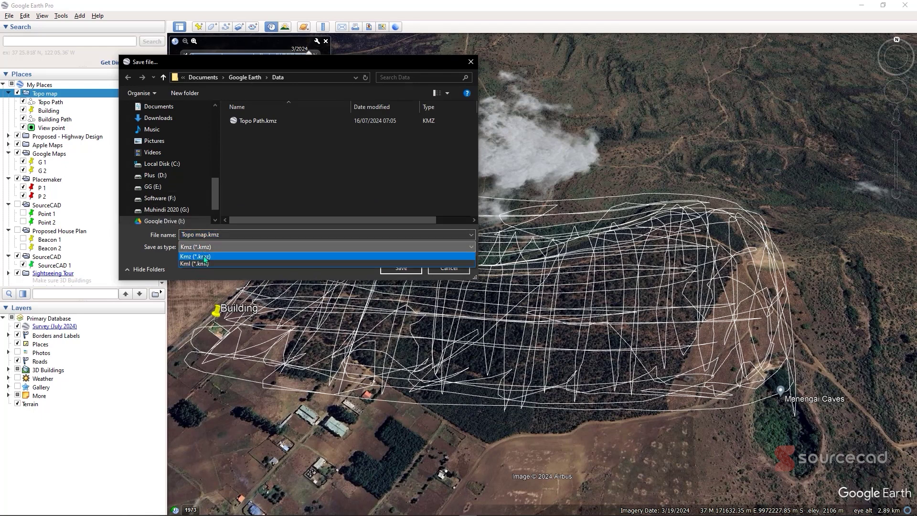
pyautogui.click(208, 258)
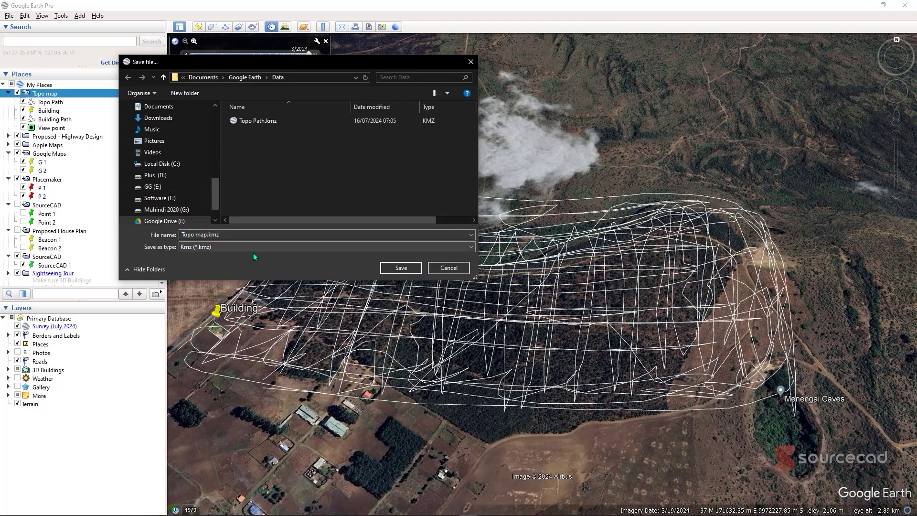
pyautogui.click(400, 268)
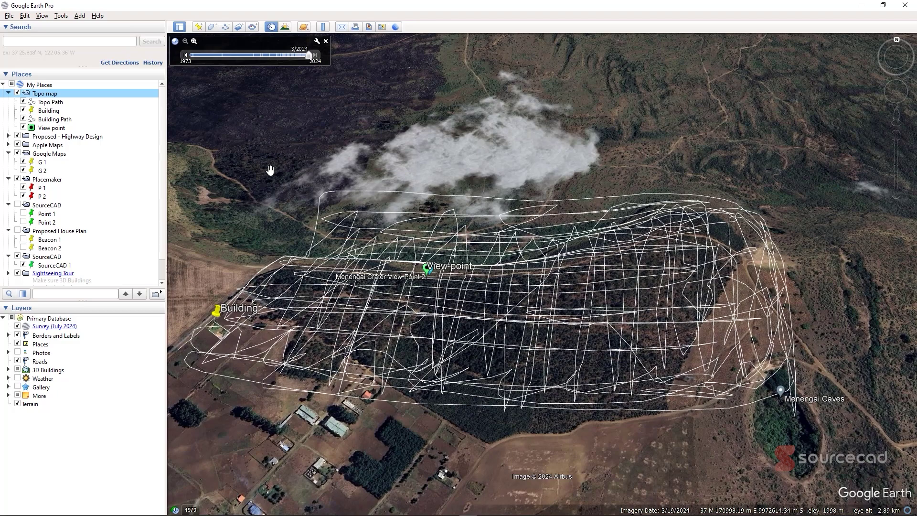
# Exit Google Earth Pro, switch to Microsoft Edge and open the GPS Visualizer website from a search for "gps visualizer"
pyautogui.click(12, 16)
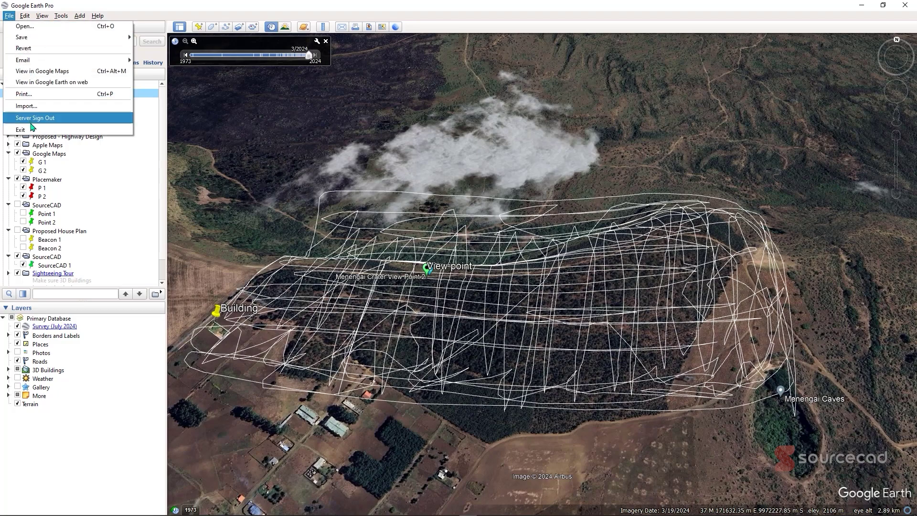
pyautogui.click(63, 128)
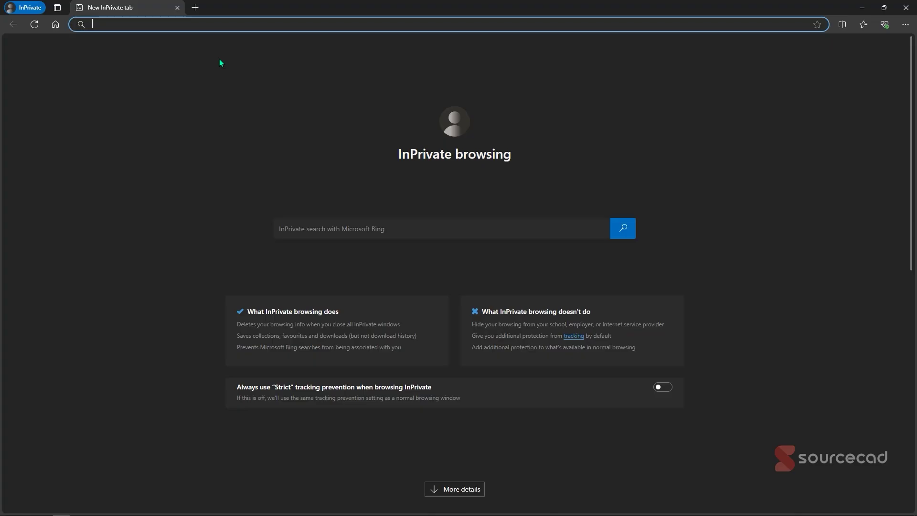
pyautogui.write('gps')
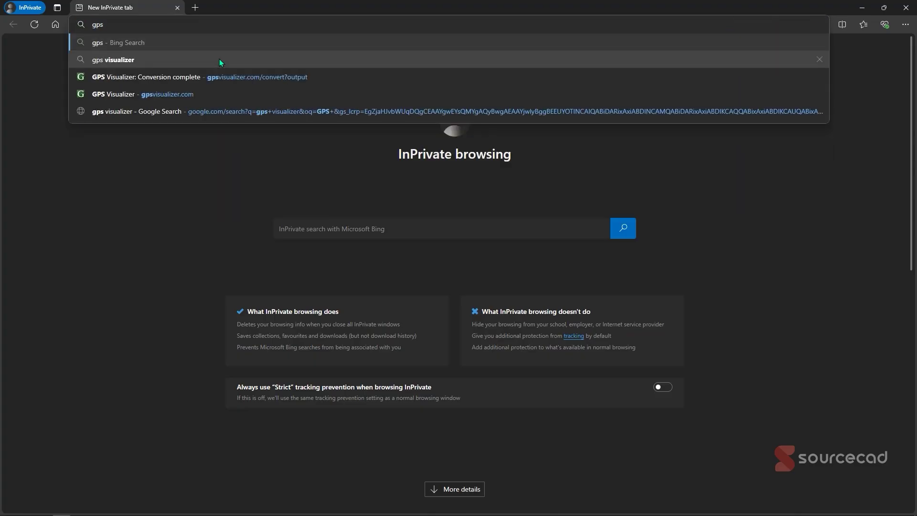
pyautogui.click(219, 59)
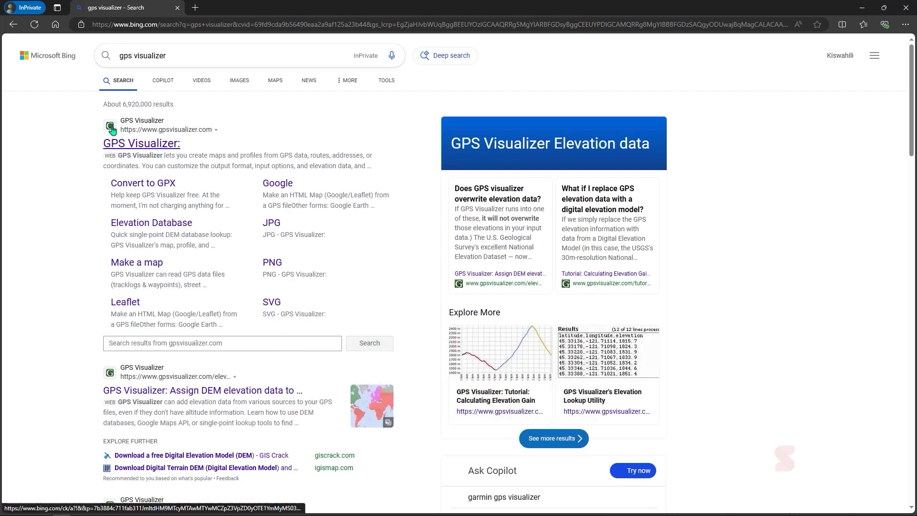
pyautogui.click(149, 145)
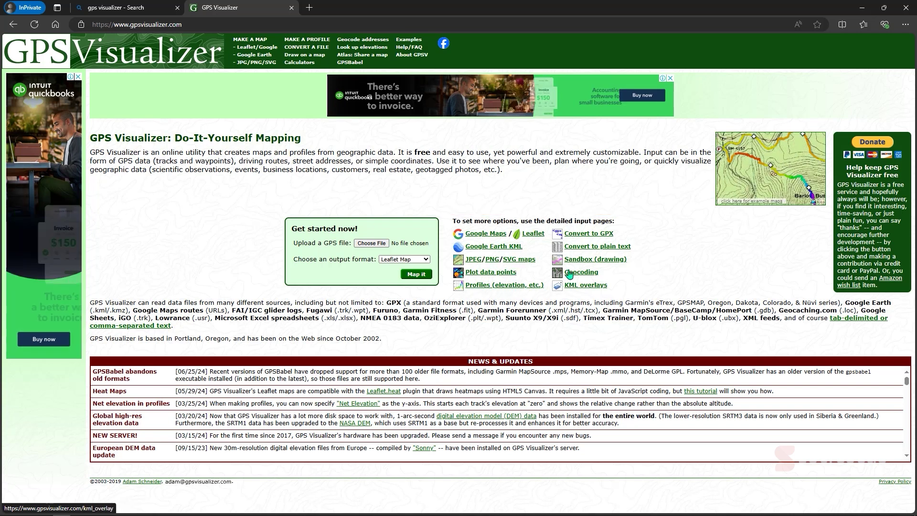
# Choose Topo map.kmz as the GPS file to upload, from Civil 3D Topo Map > Documents > Google Earth > Data on the Google Drive shared drive
pyautogui.click(365, 244)
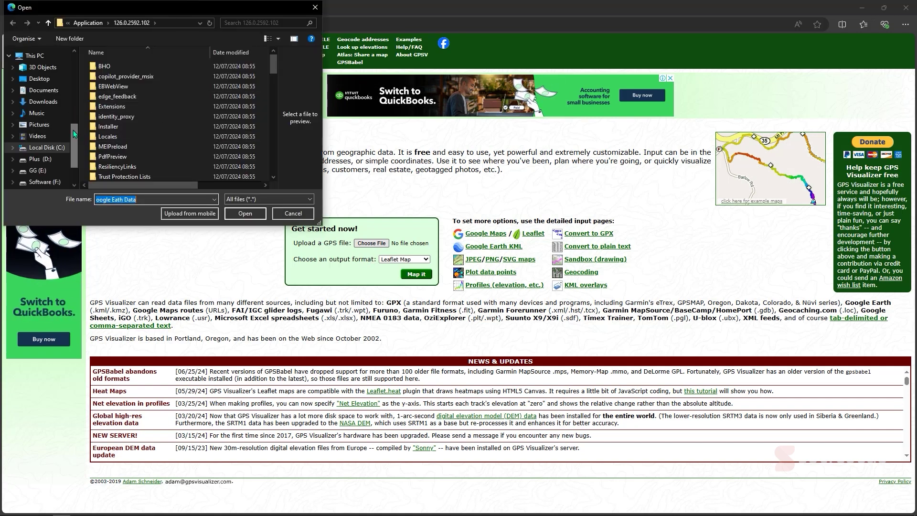
pyautogui.moveTo(75, 139); pyautogui.dragTo(75, 153)
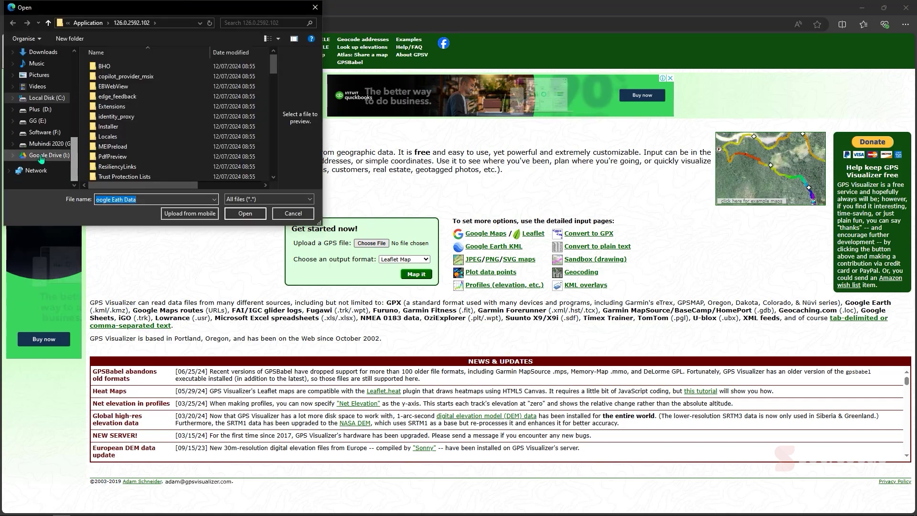
pyautogui.doubleClick(116, 77)
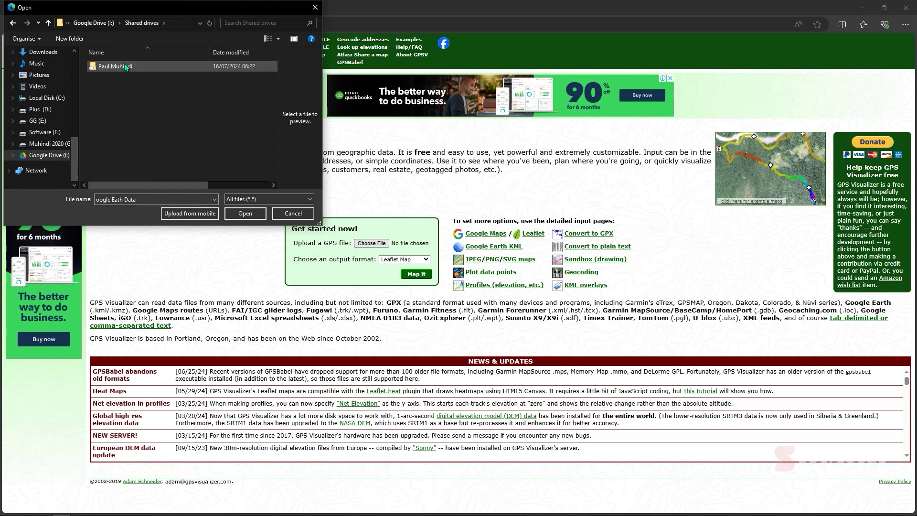
pyautogui.doubleClick(110, 65)
pyautogui.doubleClick(109, 66)
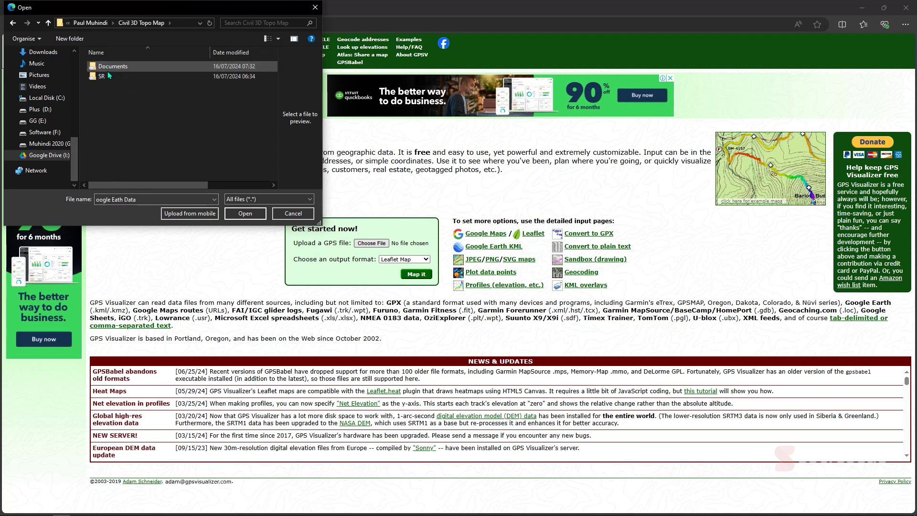
pyautogui.doubleClick(113, 66)
pyautogui.doubleClick(116, 76)
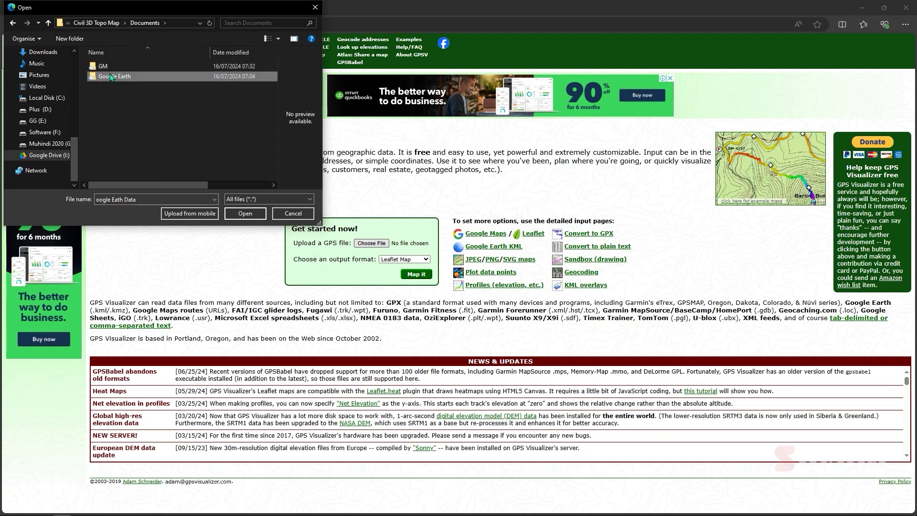
pyautogui.doubleClick(117, 70)
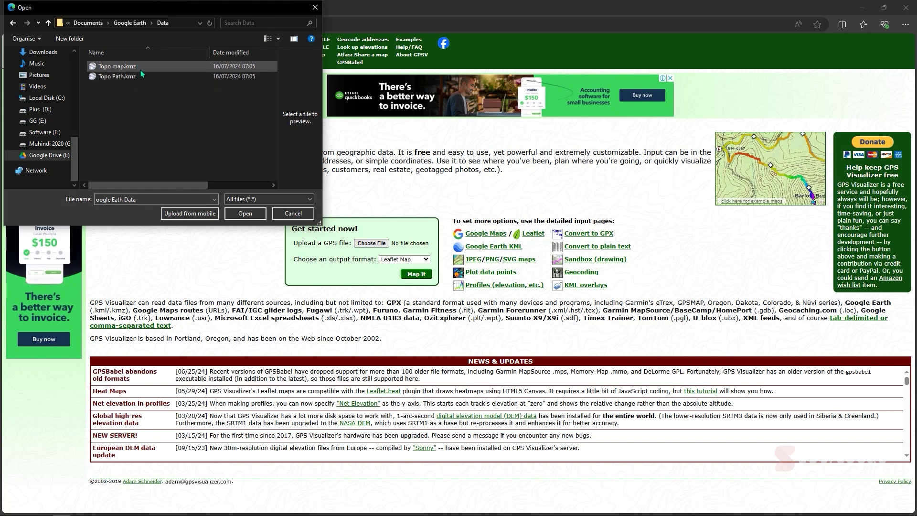
pyautogui.click(142, 68)
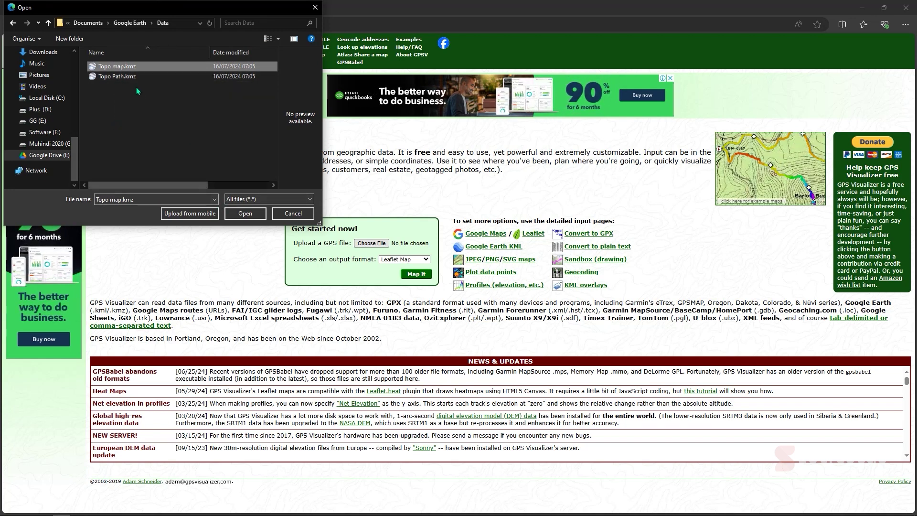
pyautogui.click(245, 213)
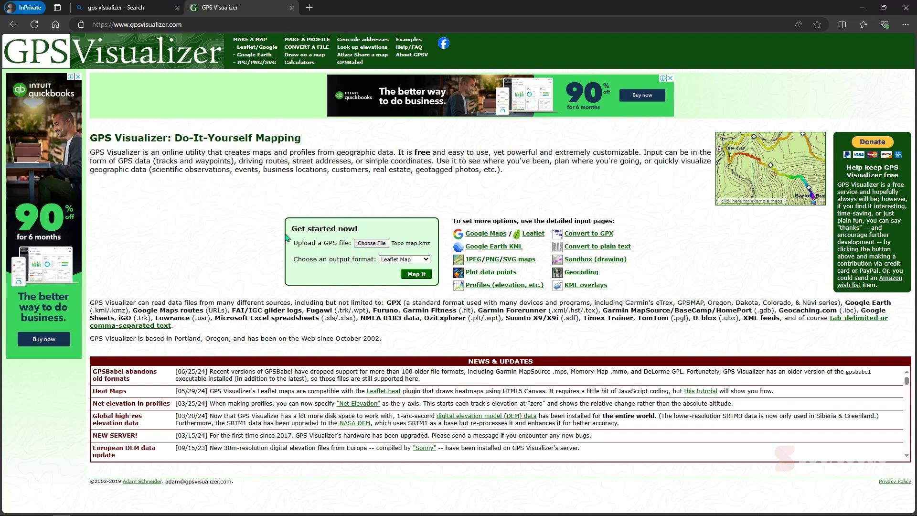
# Set the output format to plain text table and convert the uploaded Topo map.kmz
pyautogui.click(421, 260)
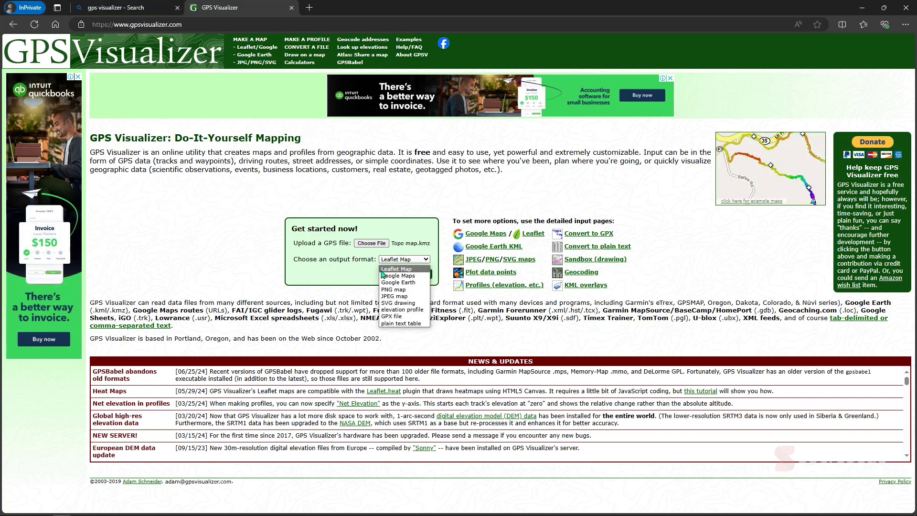
pyautogui.click(399, 324)
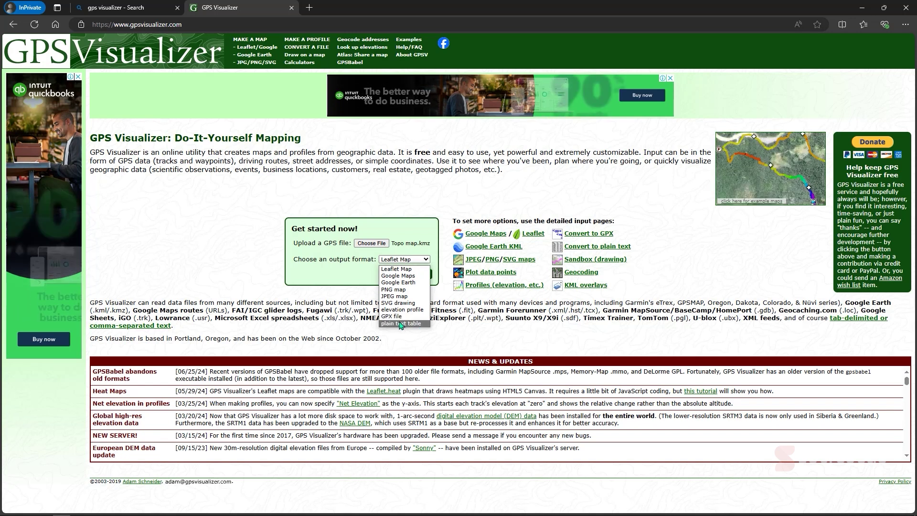
pyautogui.click(413, 275)
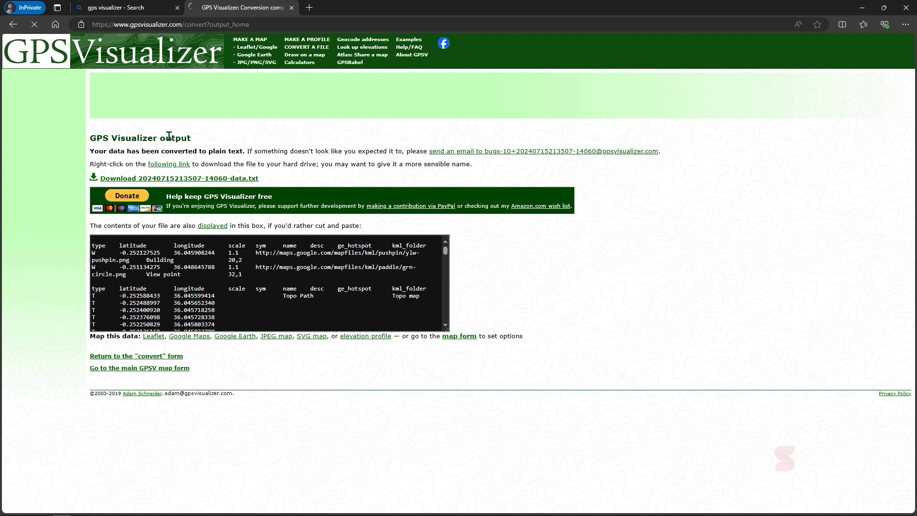
# Return to the convert form, dismissing the advertisement, and choose Topo map.kmz as File #1
pyautogui.click(167, 358)
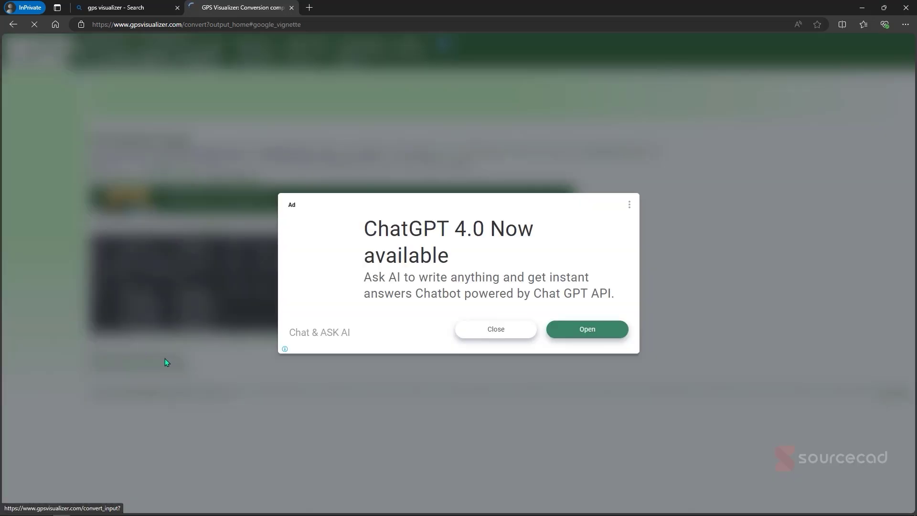
pyautogui.click(643, 218)
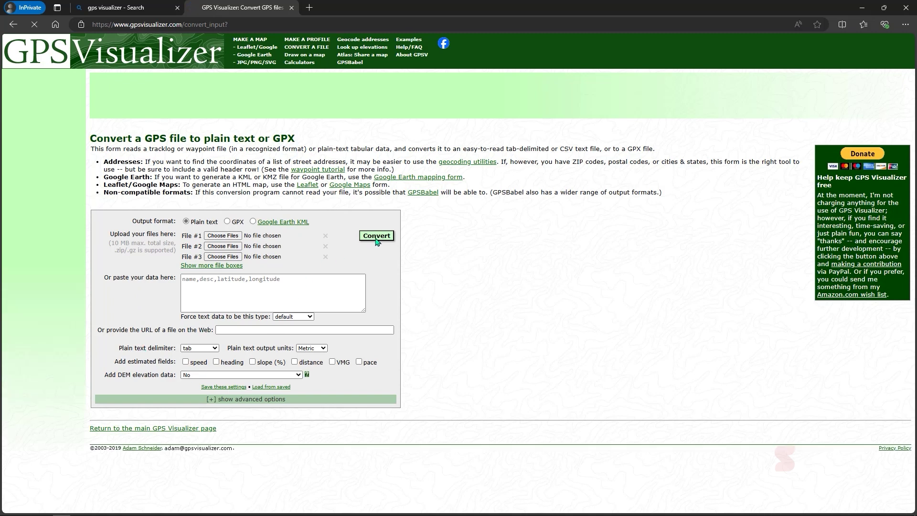
pyautogui.click(236, 237)
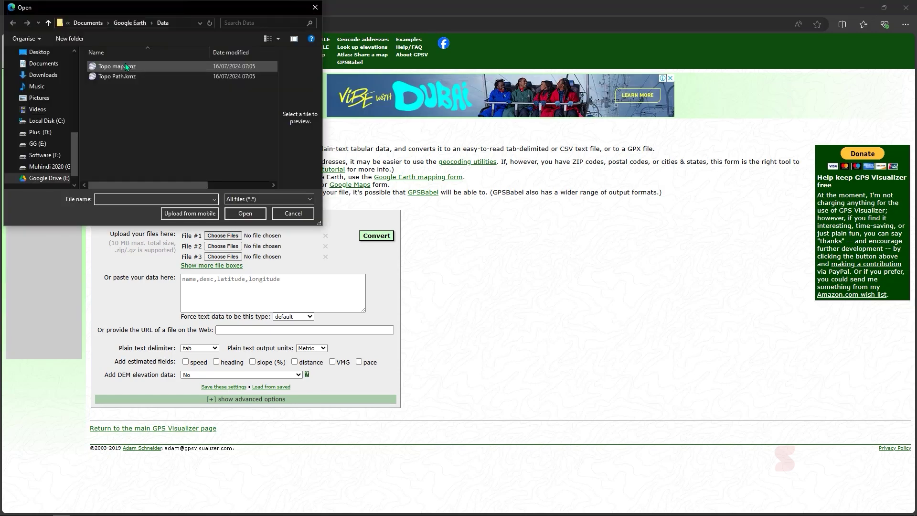
pyautogui.click(126, 66)
pyautogui.click(233, 215)
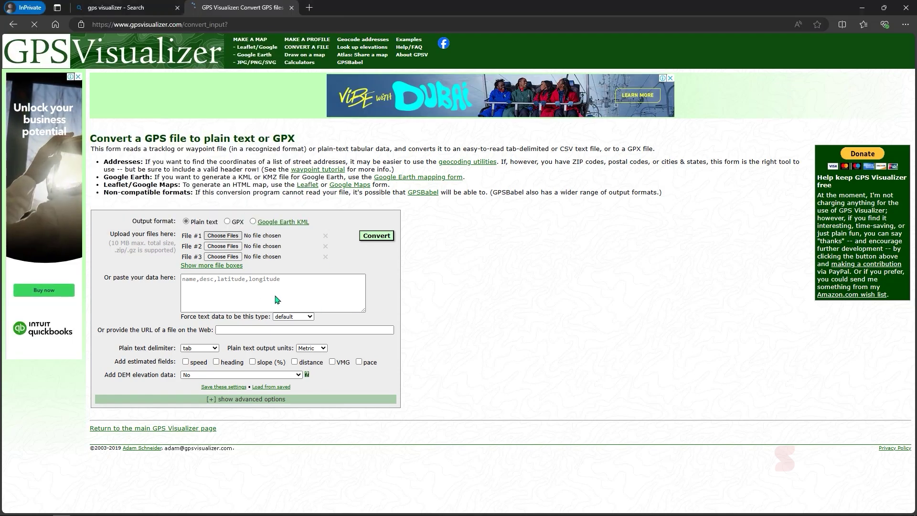
pyautogui.click(193, 286)
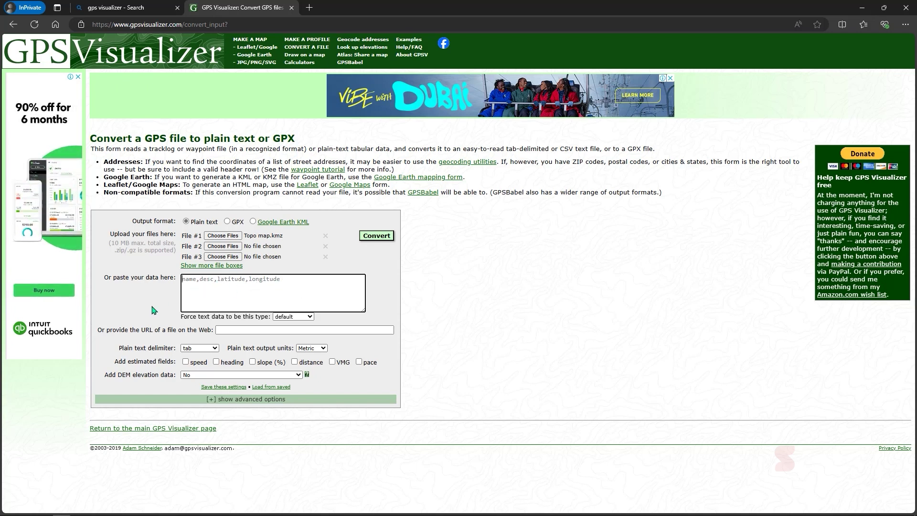
# Show the advanced conversion options and set the plain text delimiter to comma
pyautogui.click(230, 399)
pyautogui.scroll(-1, 296, 334)
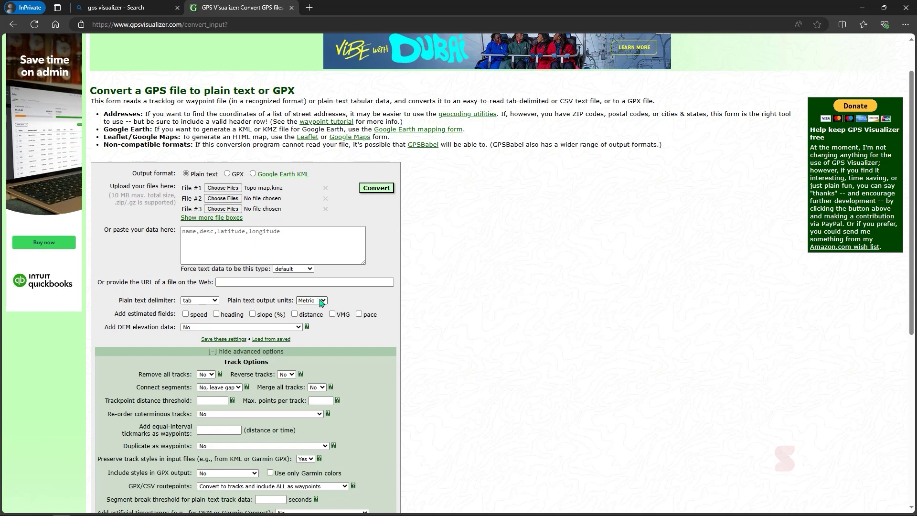
pyautogui.click(306, 270)
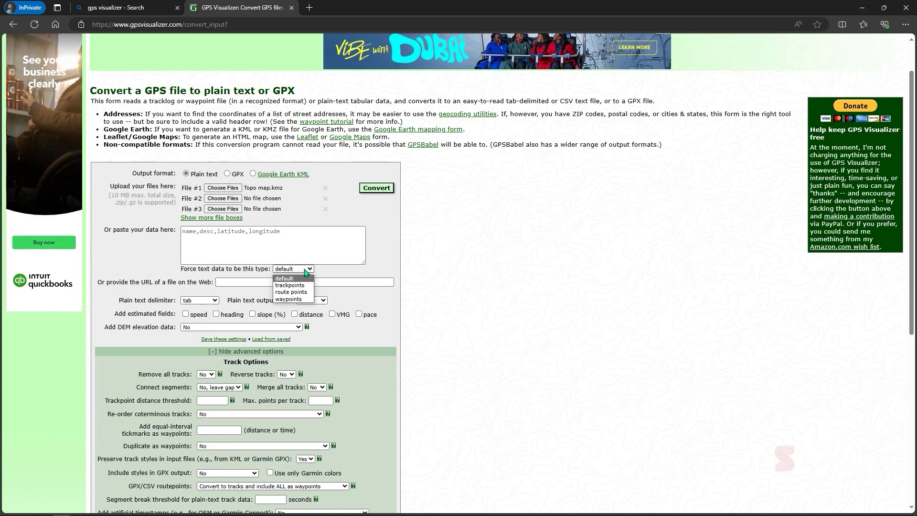
pyautogui.click(306, 271)
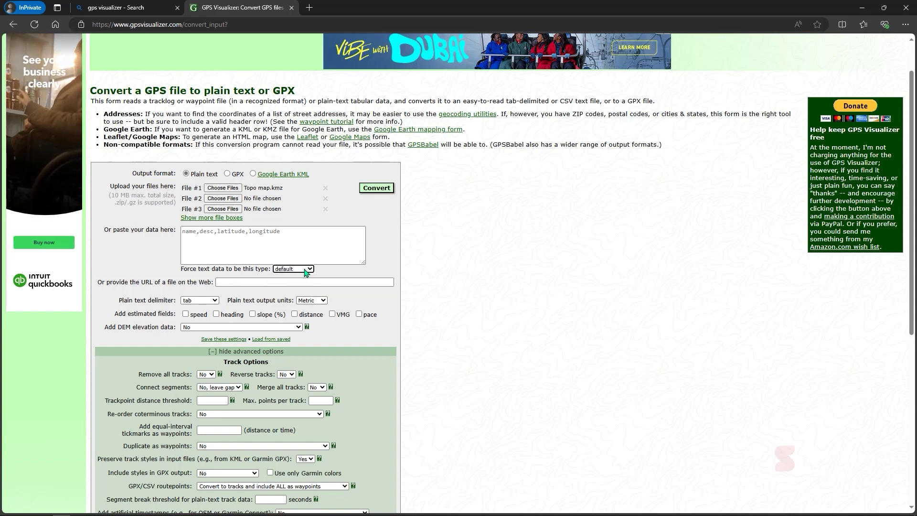
pyautogui.click(190, 301)
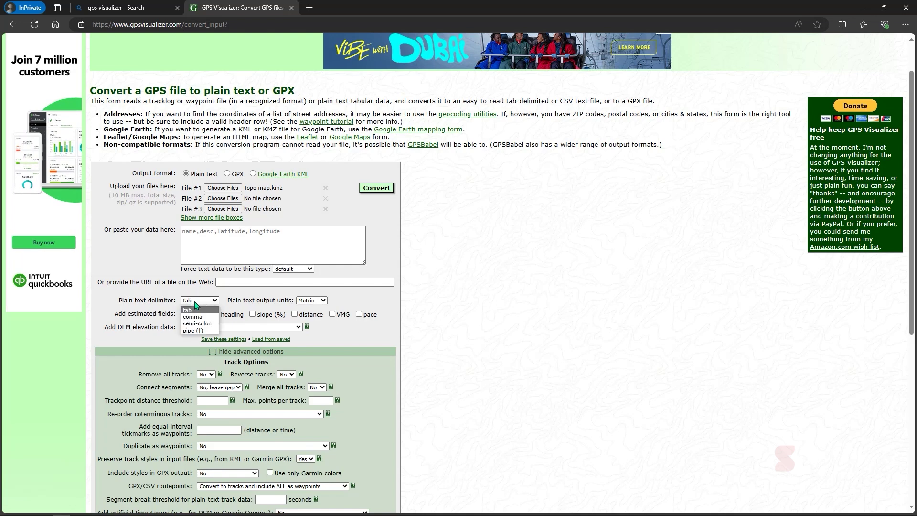
pyautogui.click(193, 317)
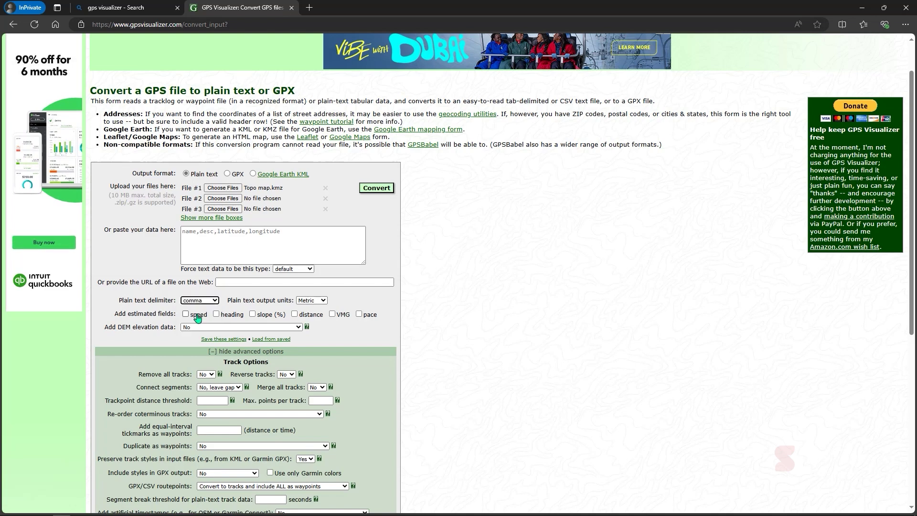
# Set the added DEM elevation data to best available source
pyautogui.scroll(-1, 154, 308)
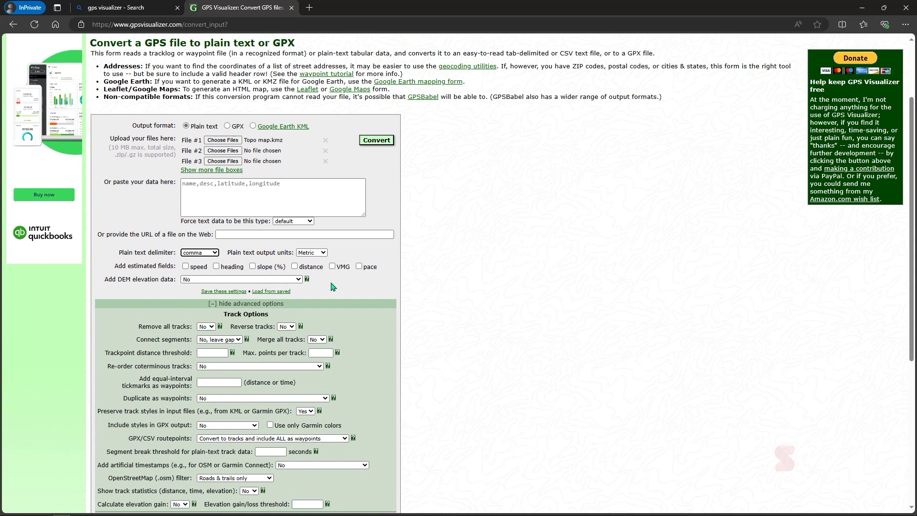
pyautogui.click(192, 280)
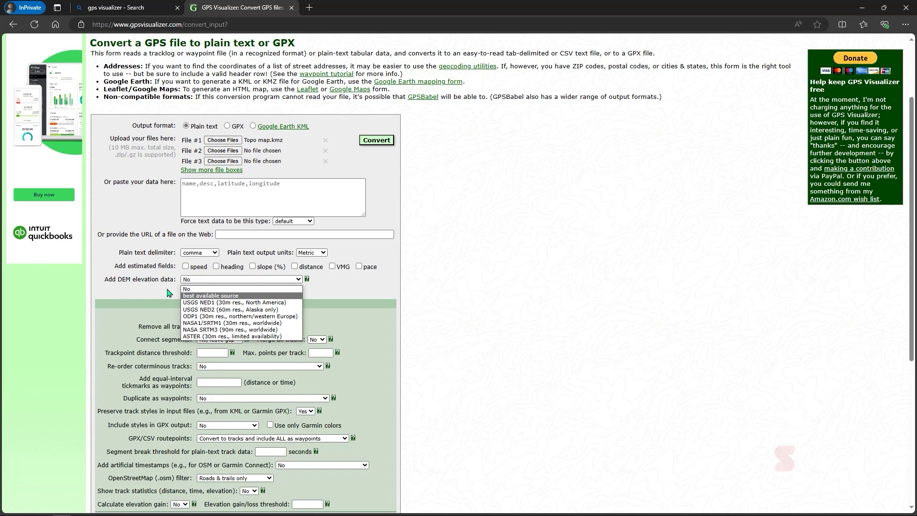
pyautogui.click(210, 296)
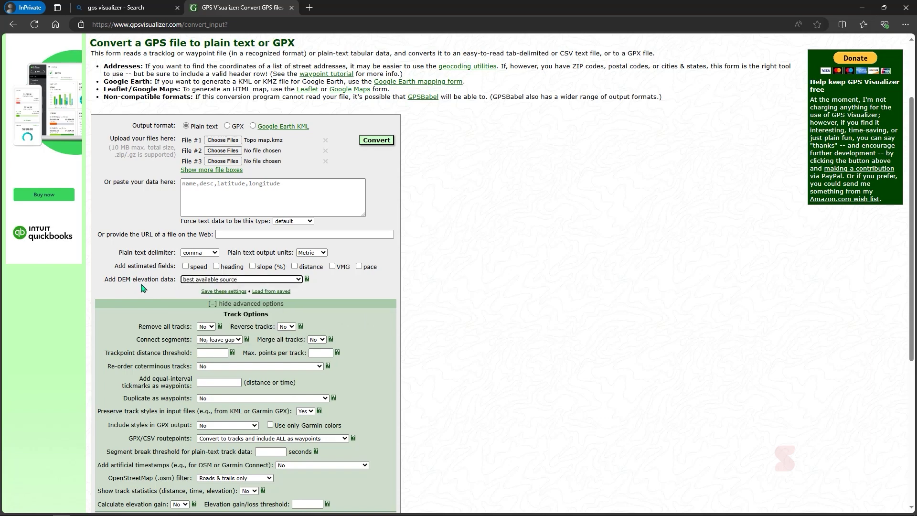
# Enable UTM coordinates in the plain-text output by setting Output UTM coordinates to Yes
pyautogui.scroll(-2, 142, 288)
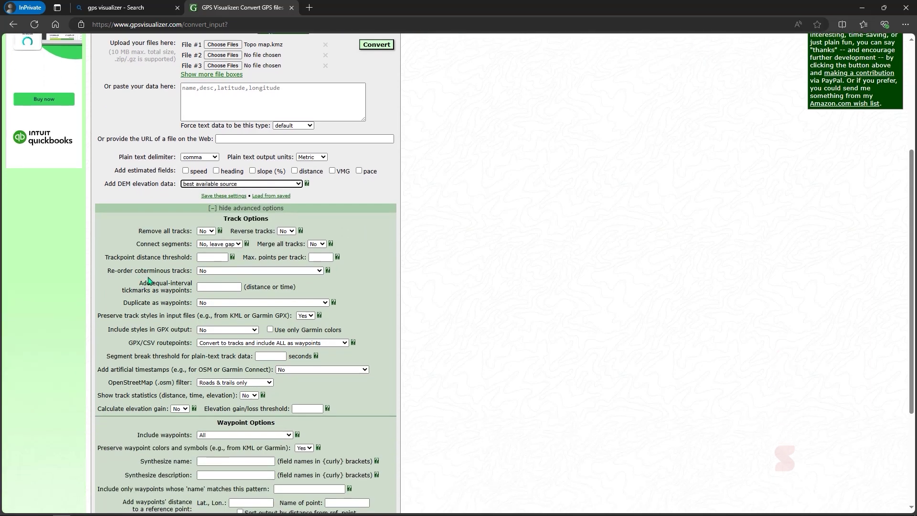
pyautogui.scroll(-2, 148, 281)
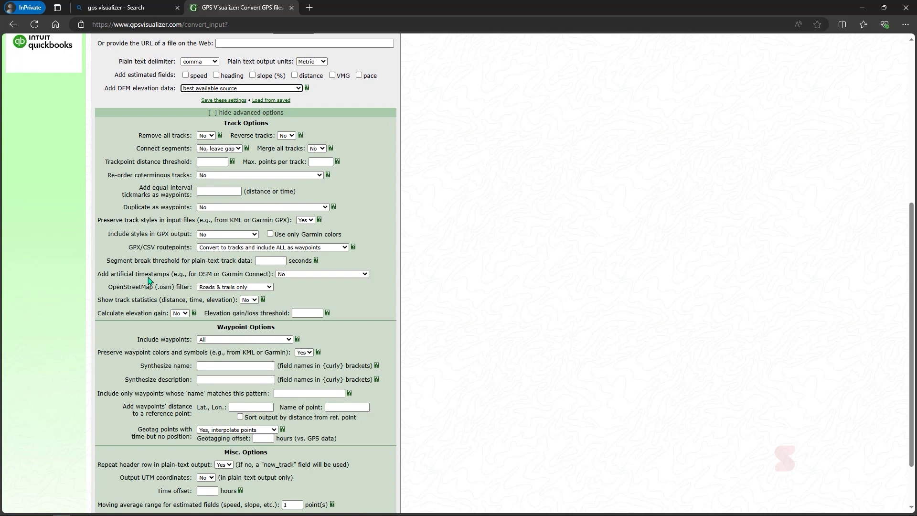
pyautogui.scroll(-2, 148, 280)
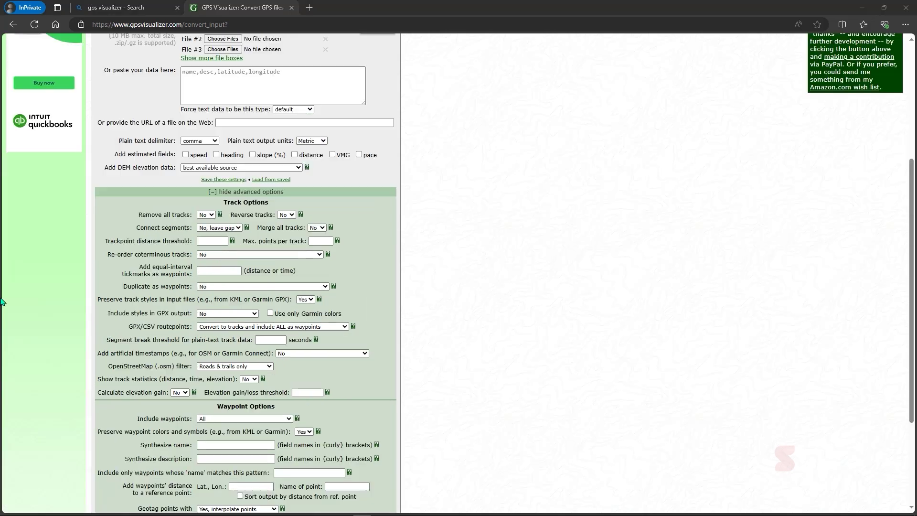
pyautogui.scroll(-3, 2, 303)
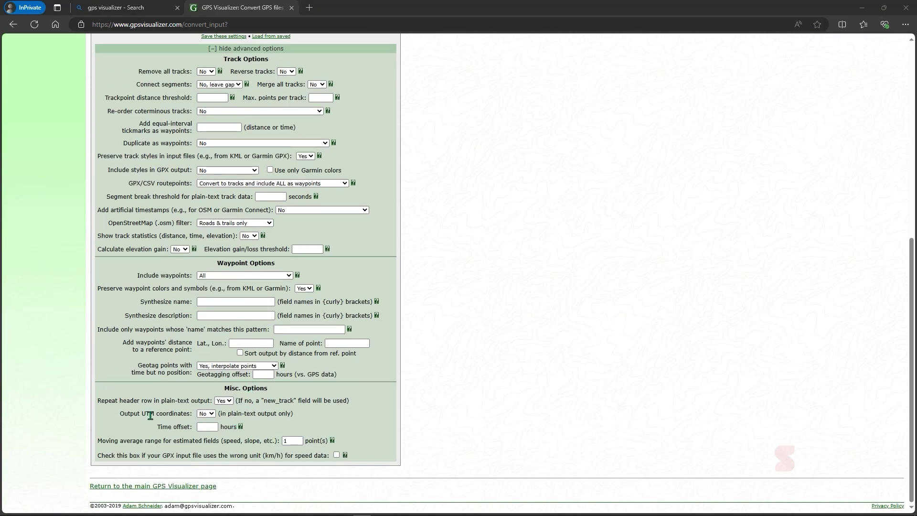
pyautogui.click(210, 413)
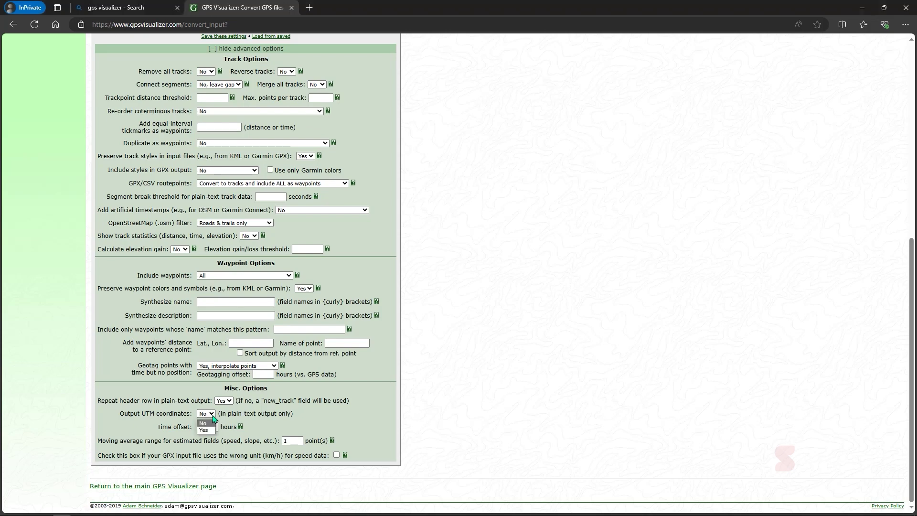
pyautogui.click(205, 430)
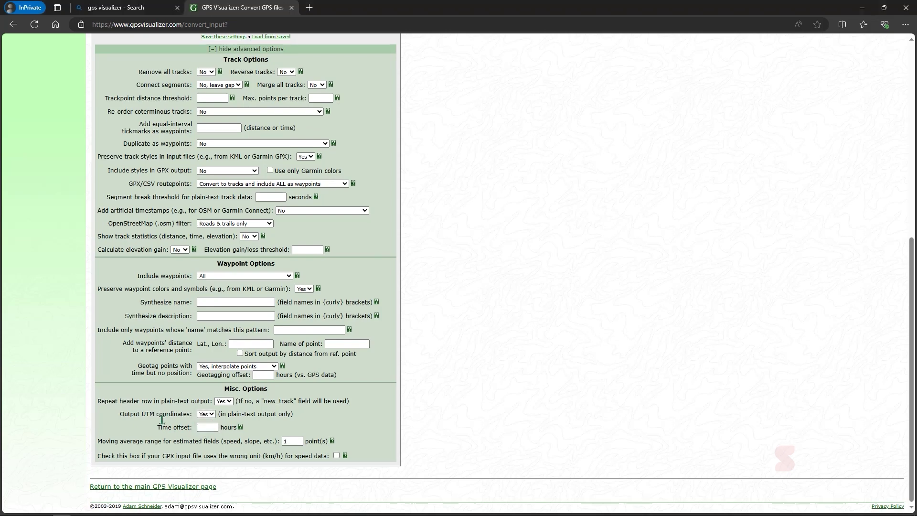
# Check the form settings, convert Topo map.kmz with them and look over the comma-separated output
pyautogui.scroll(6, 248, 217)
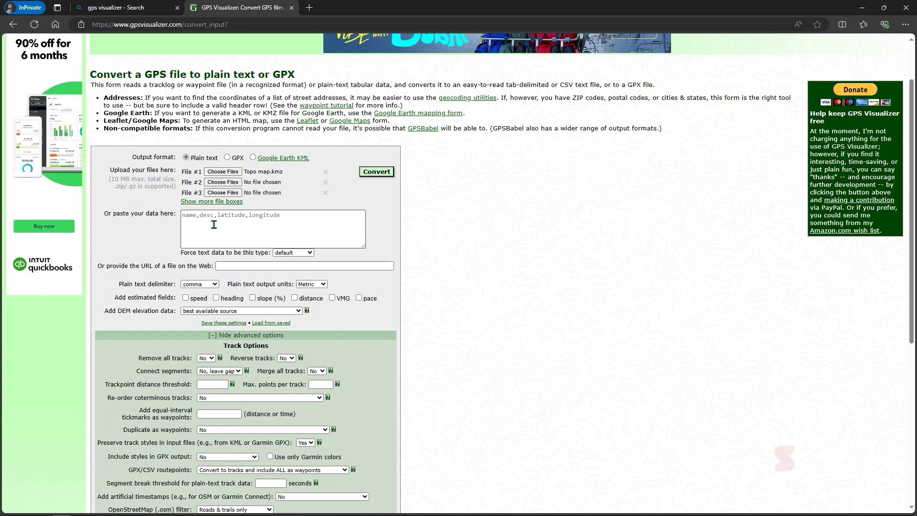
pyautogui.click(266, 217)
pyautogui.scroll(-6, 275, 217)
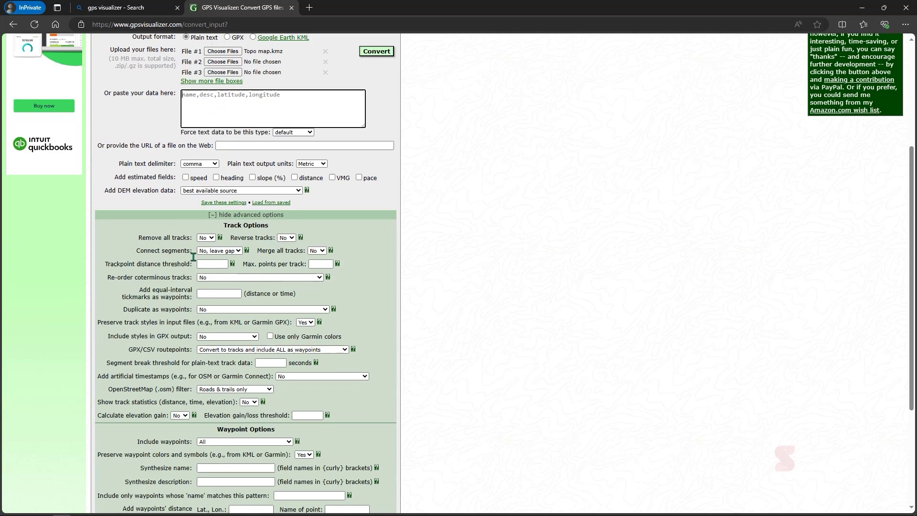
pyautogui.scroll(8, 168, 435)
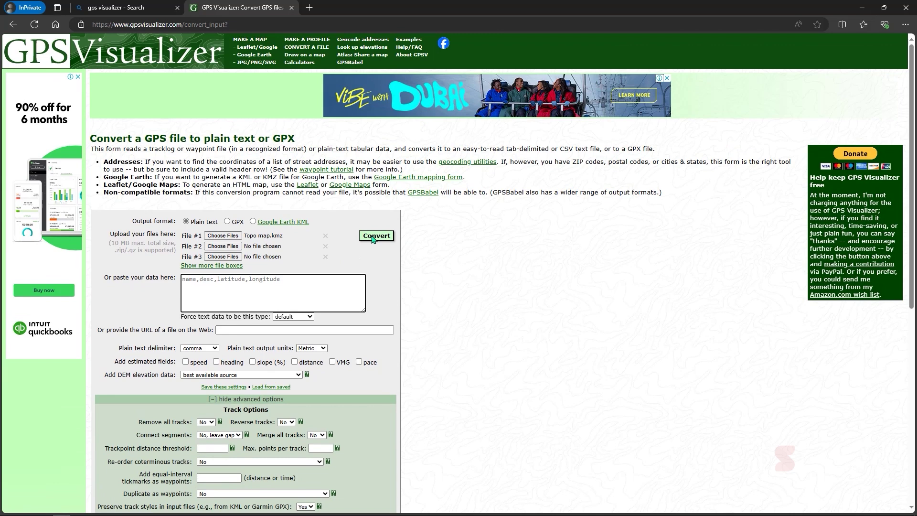
pyautogui.click(374, 238)
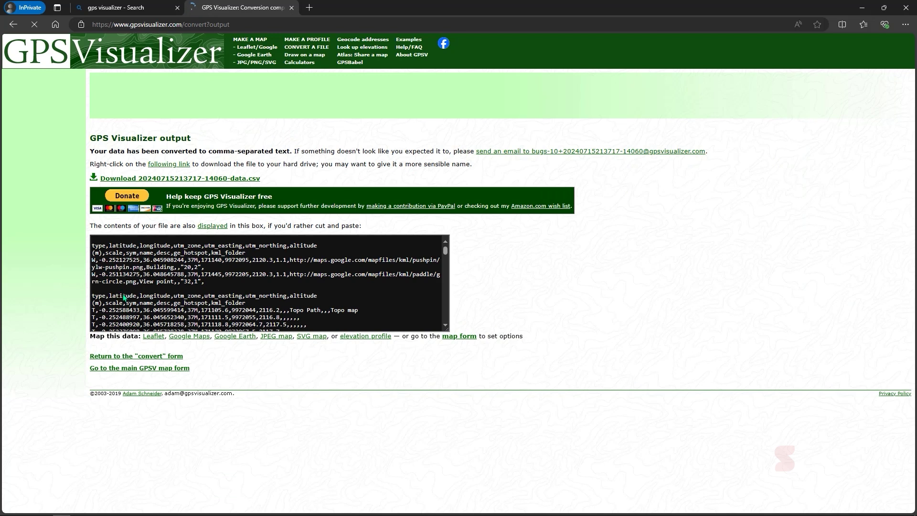
pyautogui.scroll(-2, 123, 296)
pyautogui.scroll(2, 120, 296)
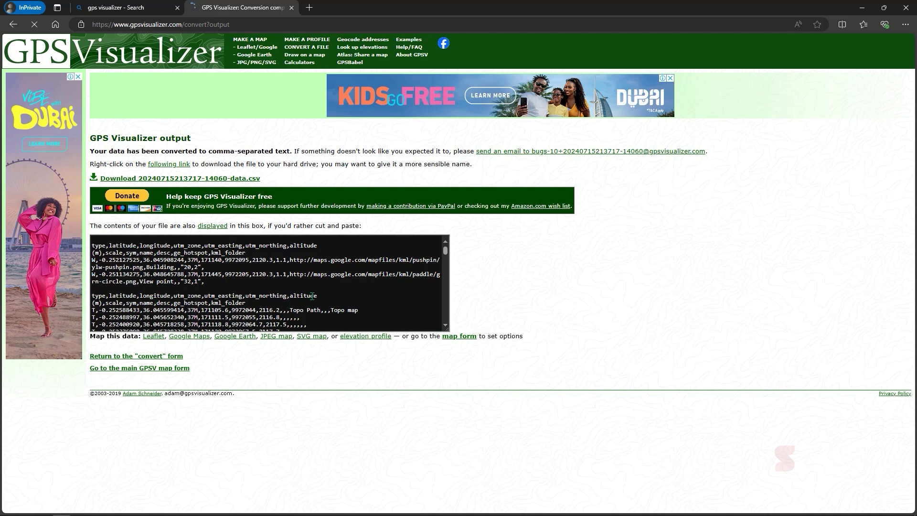
# Look over the converted comma-separated output and download the resulting CSV data file
pyautogui.scroll(-4, 194, 300)
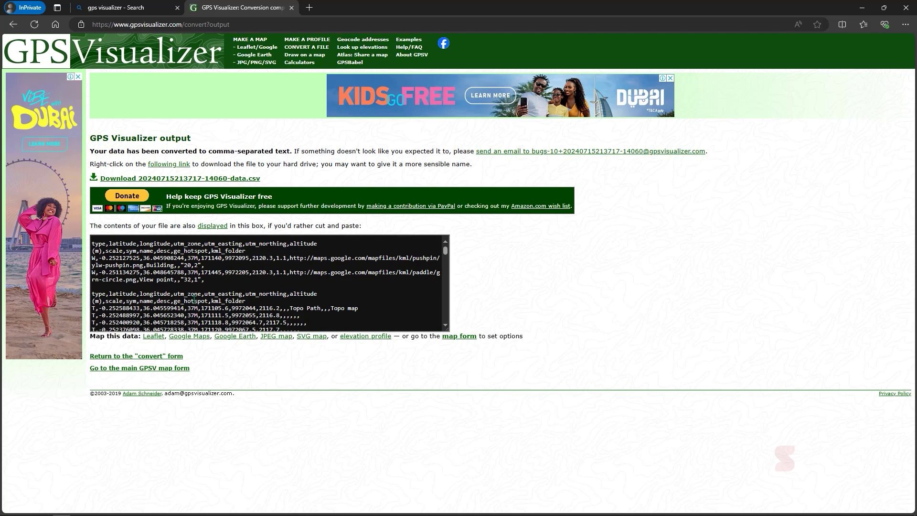
pyautogui.scroll(4, 194, 299)
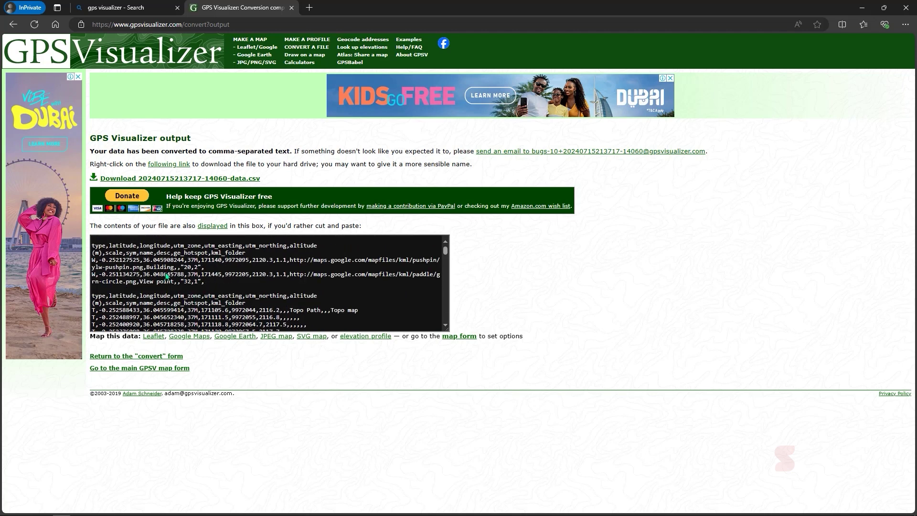
pyautogui.click(185, 180)
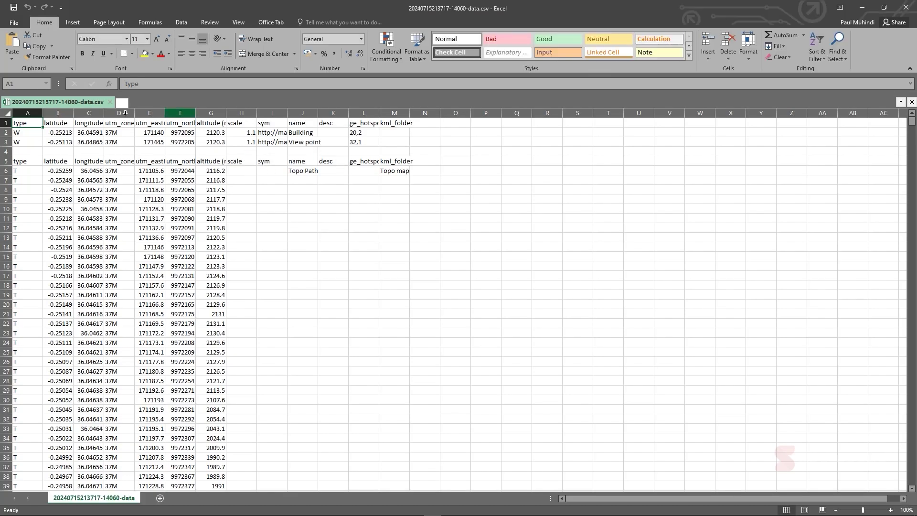
# In Excel, autofit the widths of all the data columns in the downloaded CSV
pyautogui.moveTo(28, 113); pyautogui.dragTo(427, 123)
pyautogui.doubleClick(257, 113)
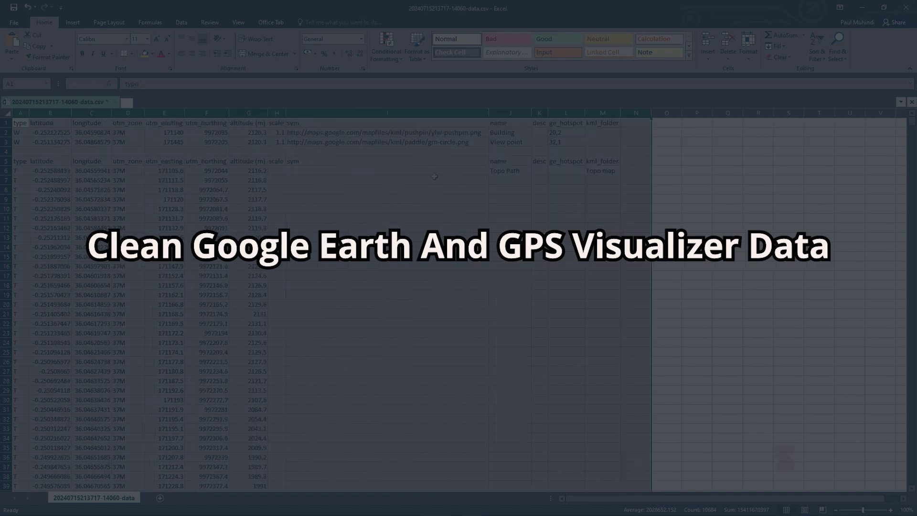
pyautogui.click(415, 199)
# Delete the latitude, longitude, utm_zone, scale, sym, desc, ge_hotspot and kml_folder columns together
pyautogui.click(368, 112)
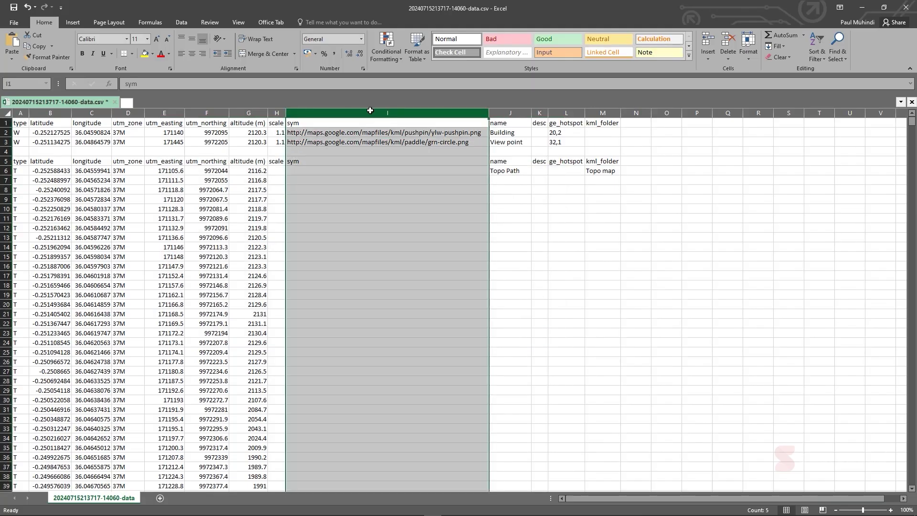
pyautogui.keyDown('ctrl'); pyautogui.click(49, 112); pyautogui.keyUp('ctrl')
pyautogui.keyDown('ctrl'); pyautogui.click(91, 112); pyautogui.keyUp('ctrl')
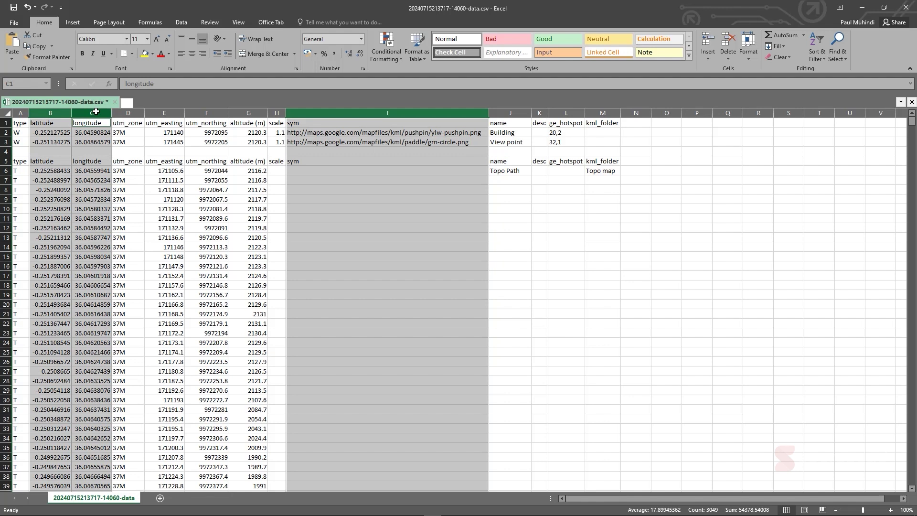
pyautogui.keyDown('ctrl'); pyautogui.click(132, 111); pyautogui.keyUp('ctrl')
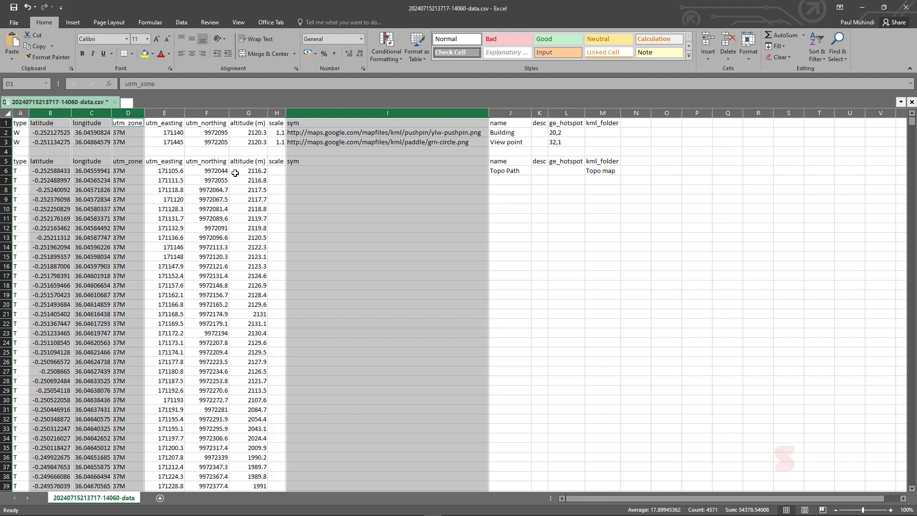
pyautogui.keyDown('ctrl'); pyautogui.click(280, 113); pyautogui.keyUp('ctrl')
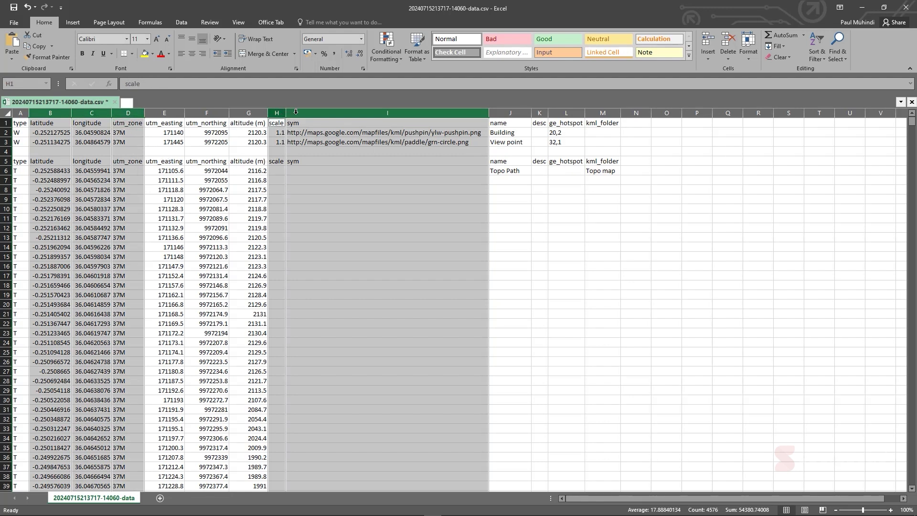
pyautogui.keyDown('ctrl'); pyautogui.click(539, 114); pyautogui.keyUp('ctrl')
pyautogui.keyDown('ctrl'); pyautogui.click(566, 115); pyautogui.keyUp('ctrl')
pyautogui.keyDown('ctrl'); pyautogui.click(602, 113); pyautogui.keyUp('ctrl')
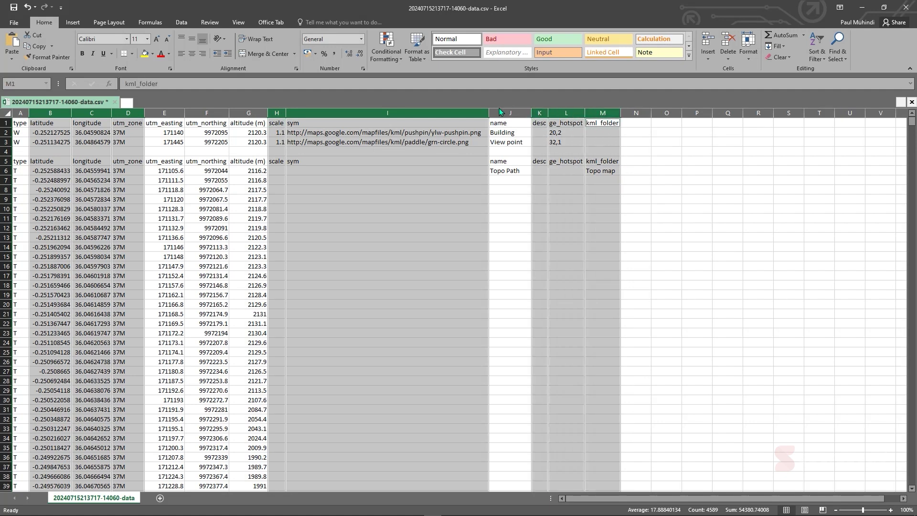
pyautogui.rightClick(571, 113)
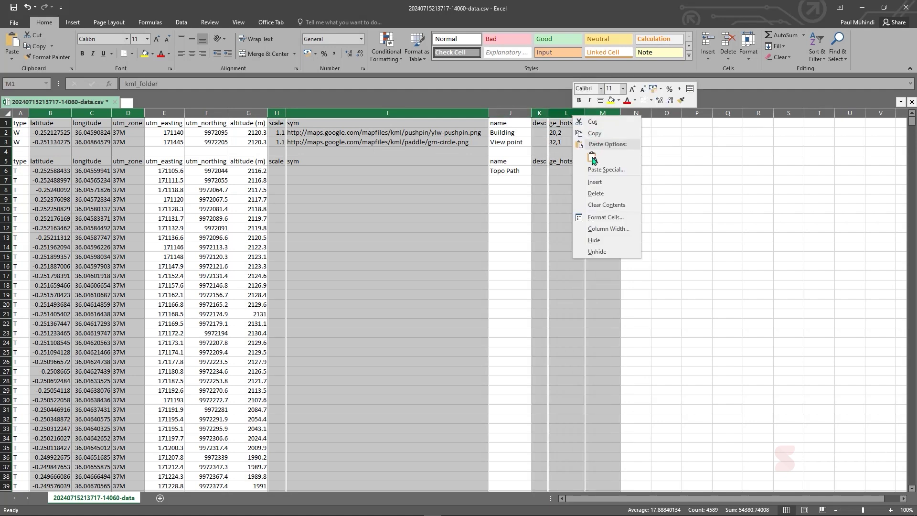
pyautogui.click(597, 189)
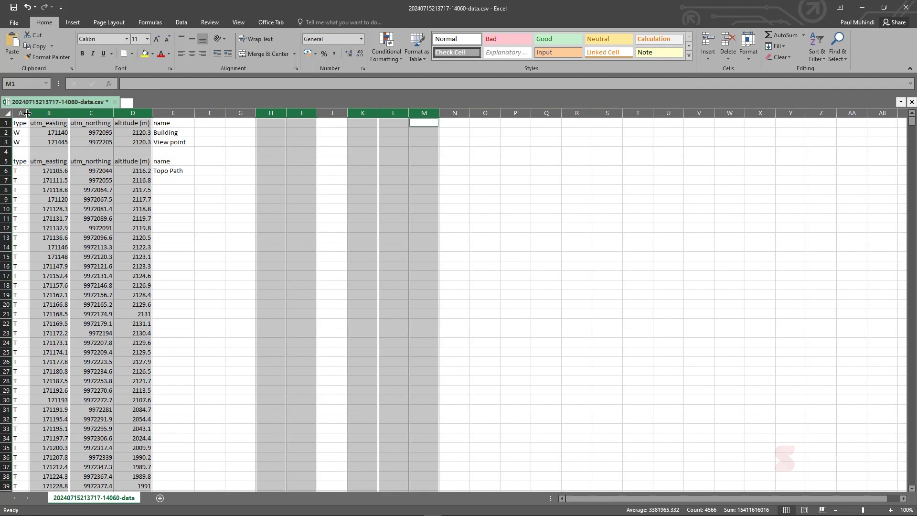
# Widen the type column and delete it from the sheet
pyautogui.moveTo(27, 113); pyautogui.dragTo(44, 114)
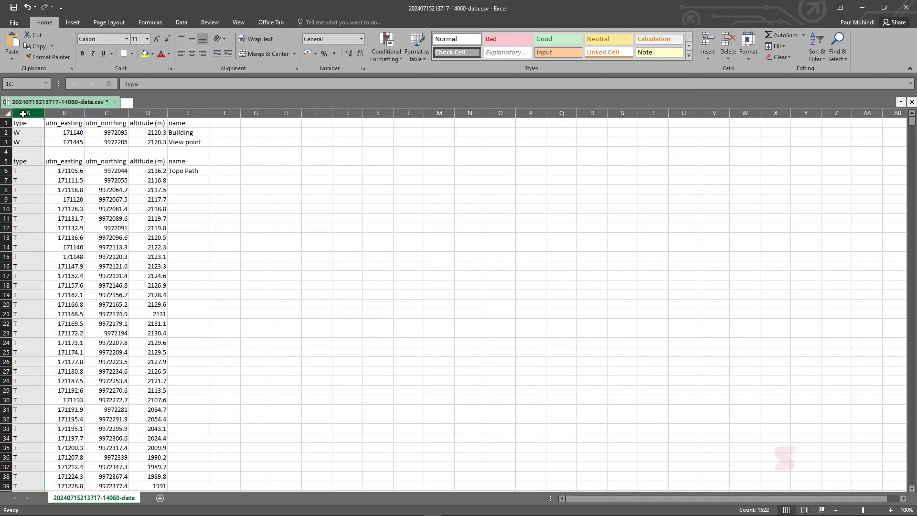
pyautogui.click(32, 112)
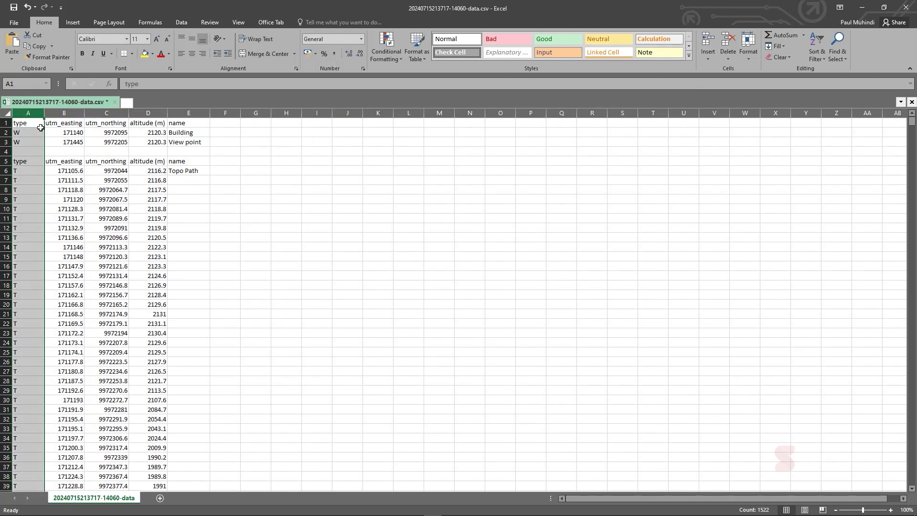
pyautogui.rightClick(39, 115)
pyautogui.click(61, 193)
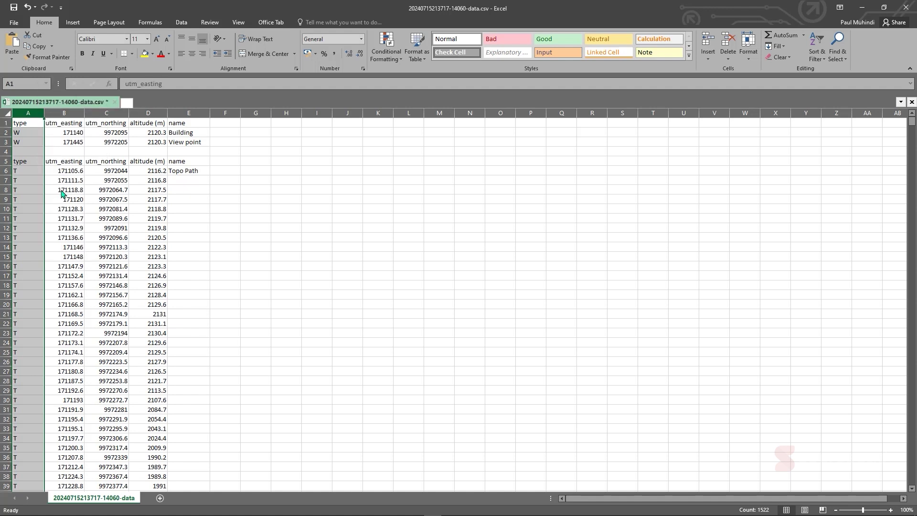
pyautogui.click(88, 172)
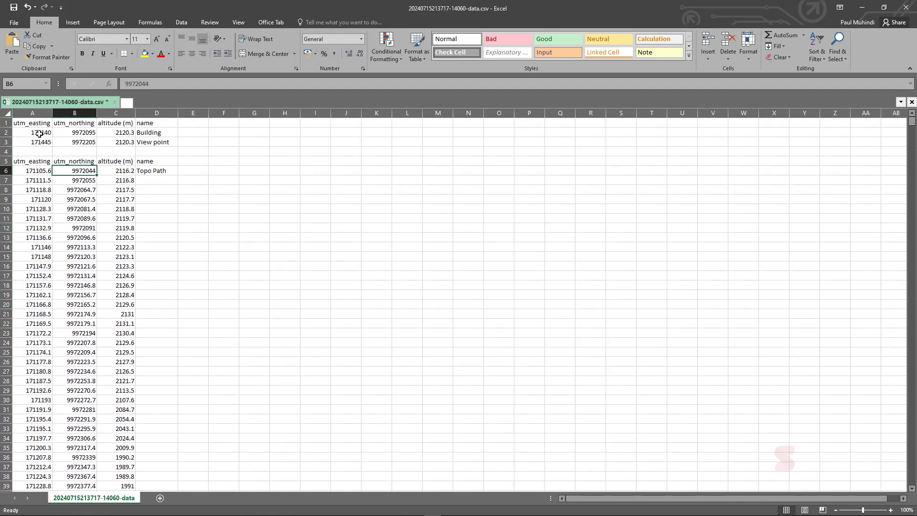
pyautogui.moveTo(39, 134); pyautogui.dragTo(116, 139)
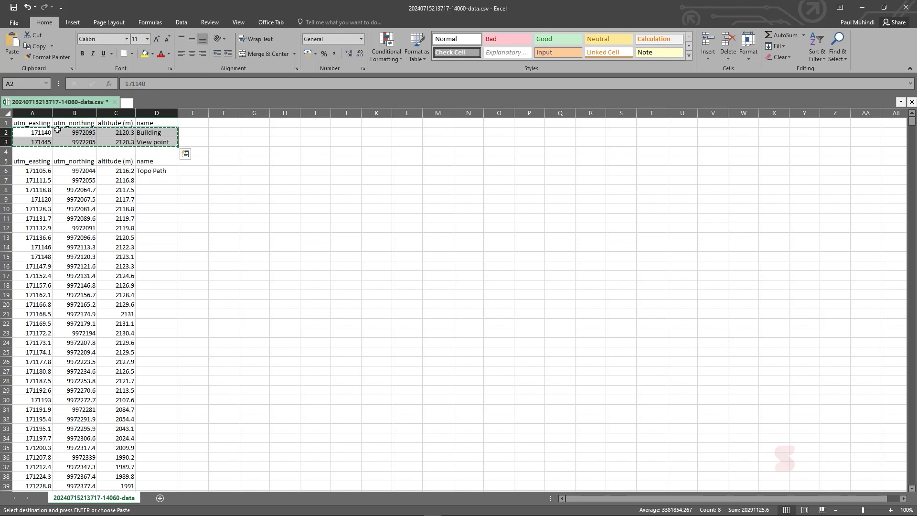
pyautogui.hotkey('ctrl', 'c')
pyautogui.click(32, 151)
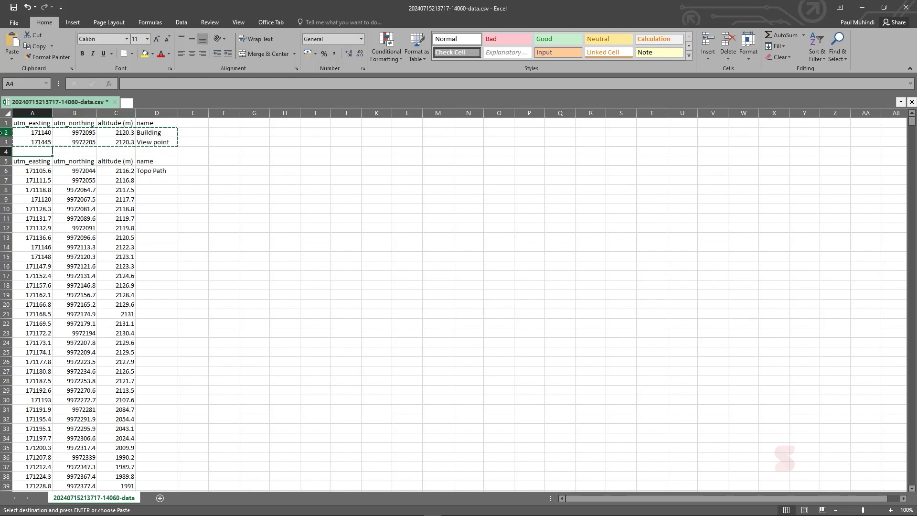
pyautogui.rightClick(37, 114)
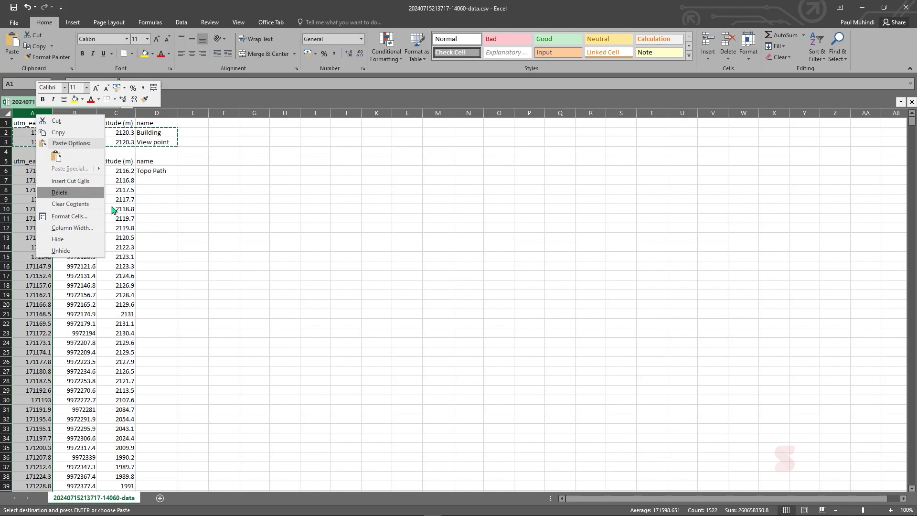
pyautogui.press('Escape')
pyautogui.press('Escape')
# Insert a blank column before the utm_easting column
pyautogui.rightClick(38, 112)
pyautogui.click(73, 179)
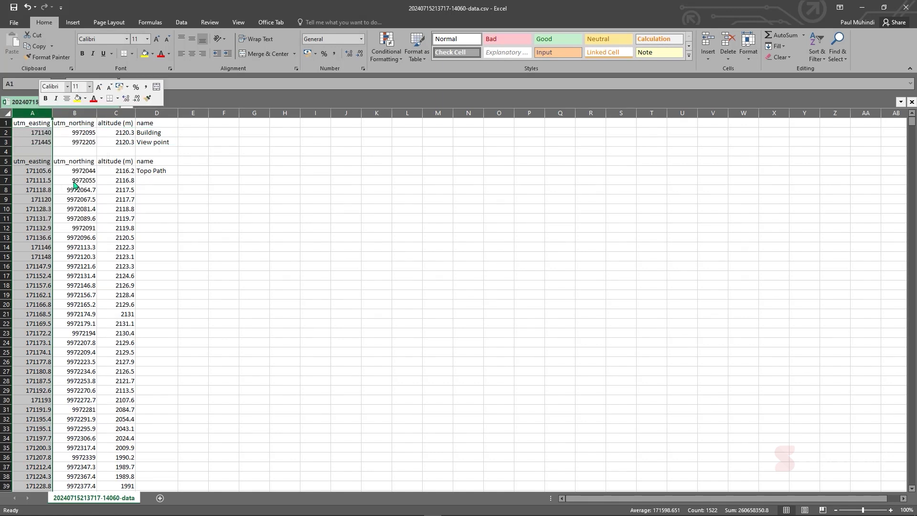
pyautogui.click(35, 124)
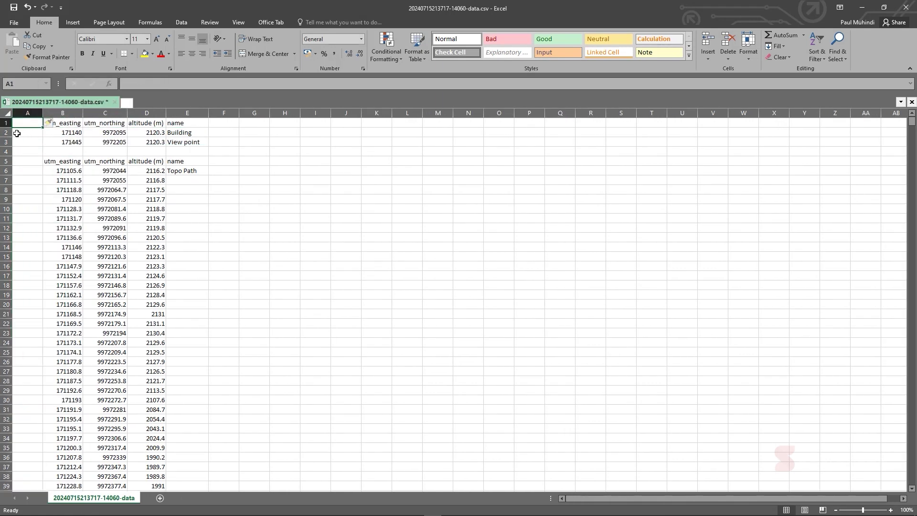
# Delete the blank row 4 and the repeated header row 5
pyautogui.moveTo(5, 149); pyautogui.dragTo(5, 161)
pyautogui.rightClick(6, 152)
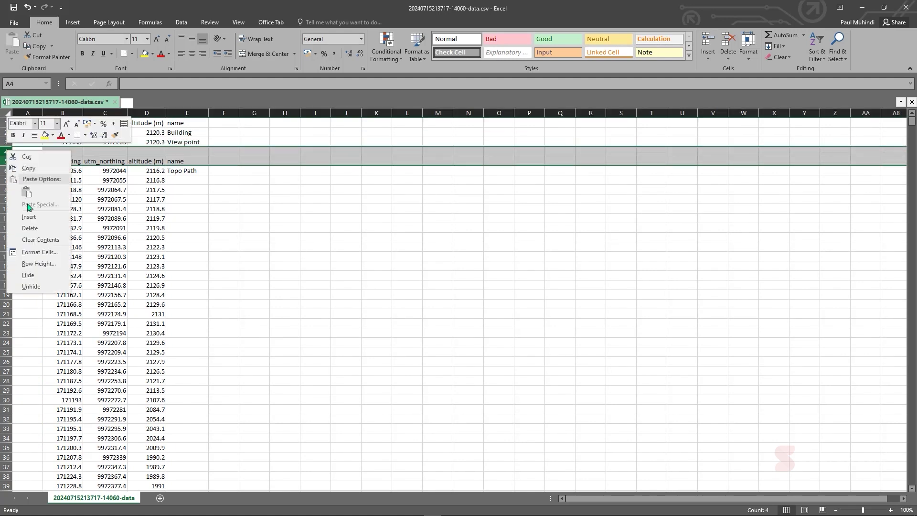
pyautogui.click(28, 229)
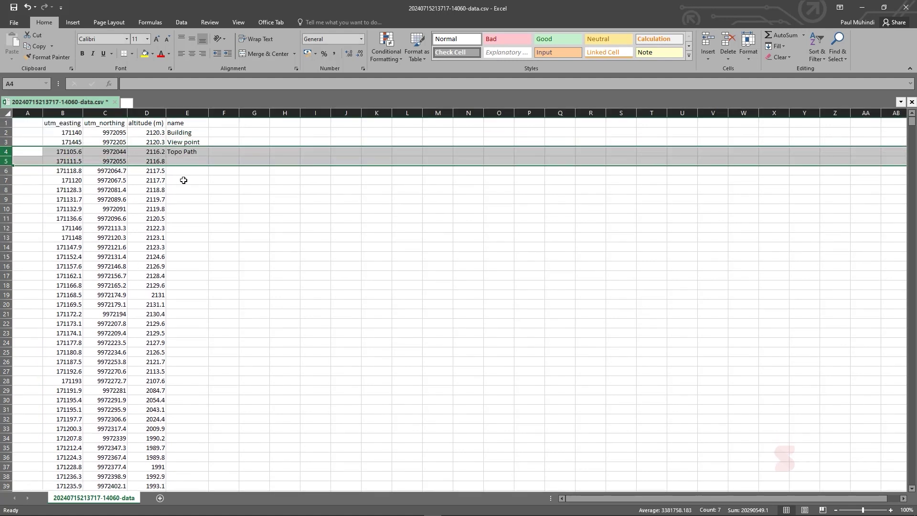
# Fill the Topo Path name from E4 down through all the remaining data rows
pyautogui.click(199, 153)
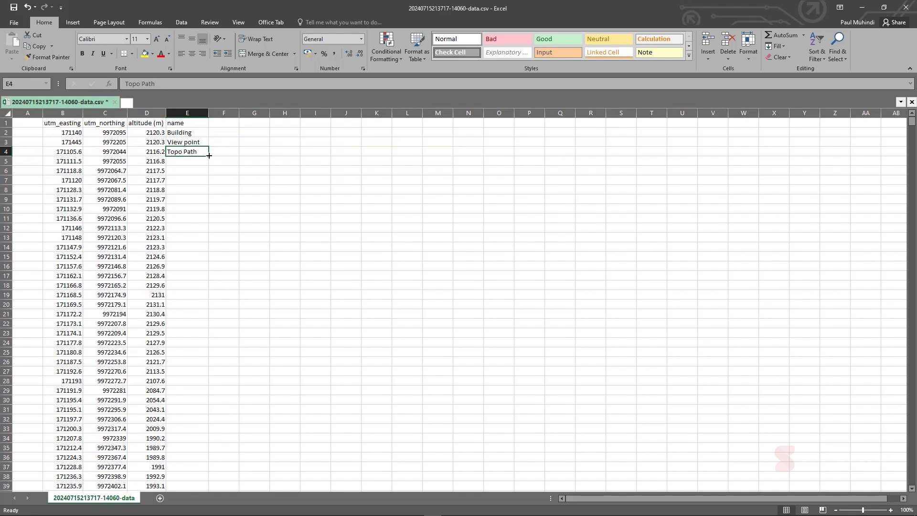
pyautogui.doubleClick(208, 154)
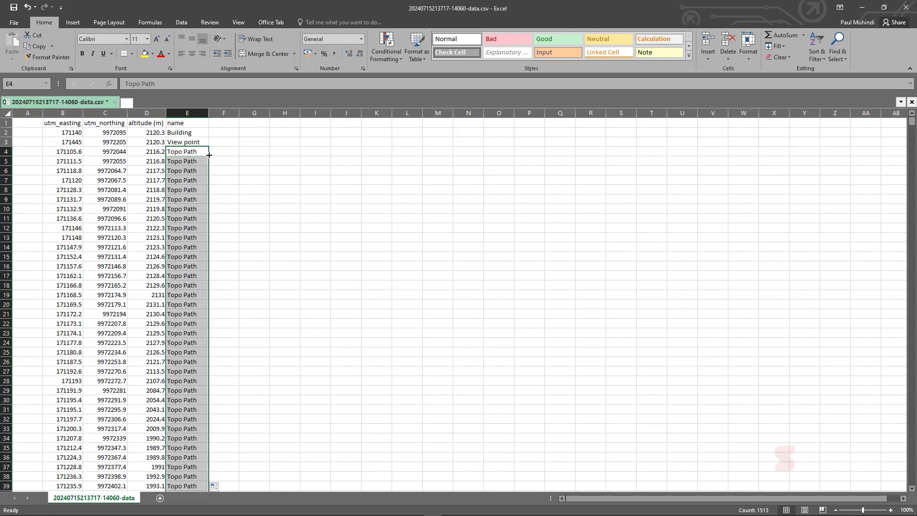
pyautogui.click(159, 295)
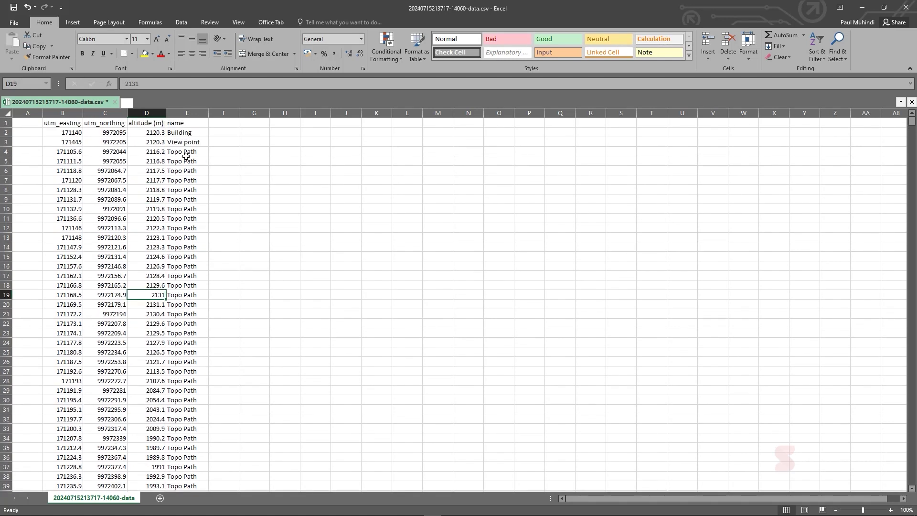
pyautogui.click(188, 141)
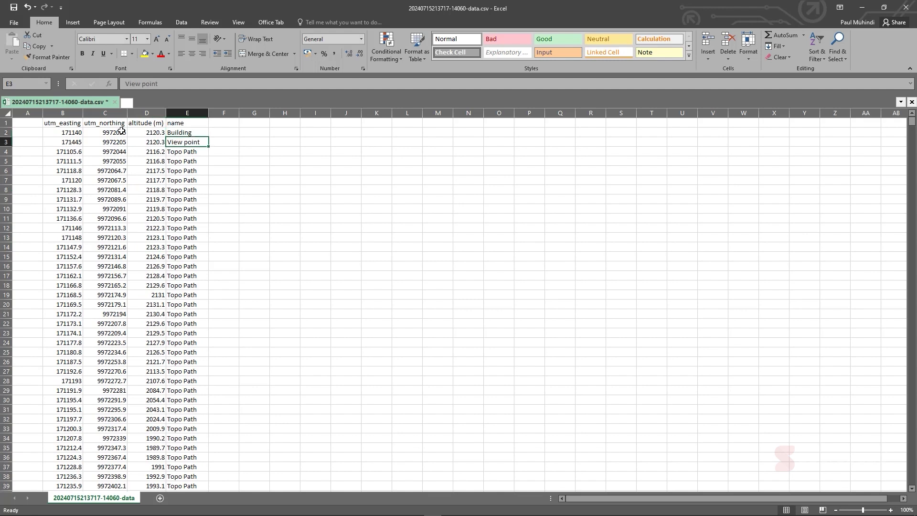
# Enter No as the header in A1 and rename the name column header in E1 to Desc
pyautogui.click(31, 125)
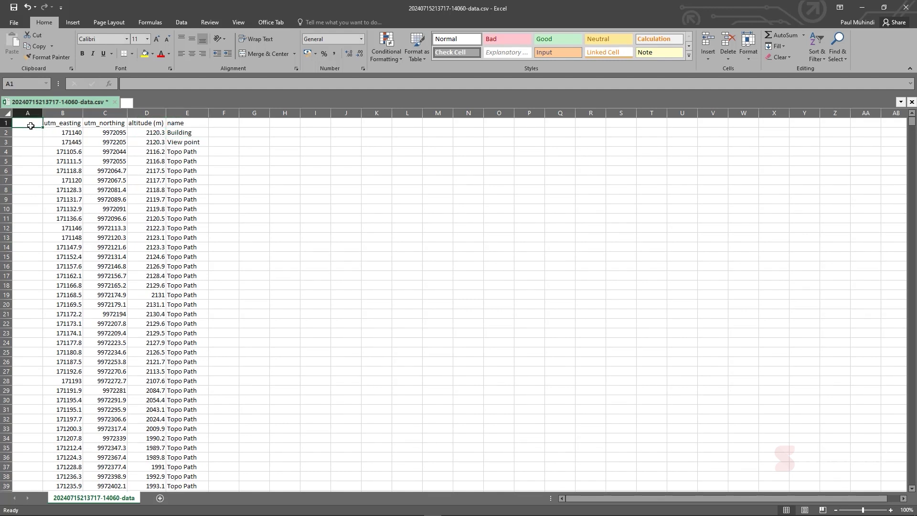
pyautogui.write('N')
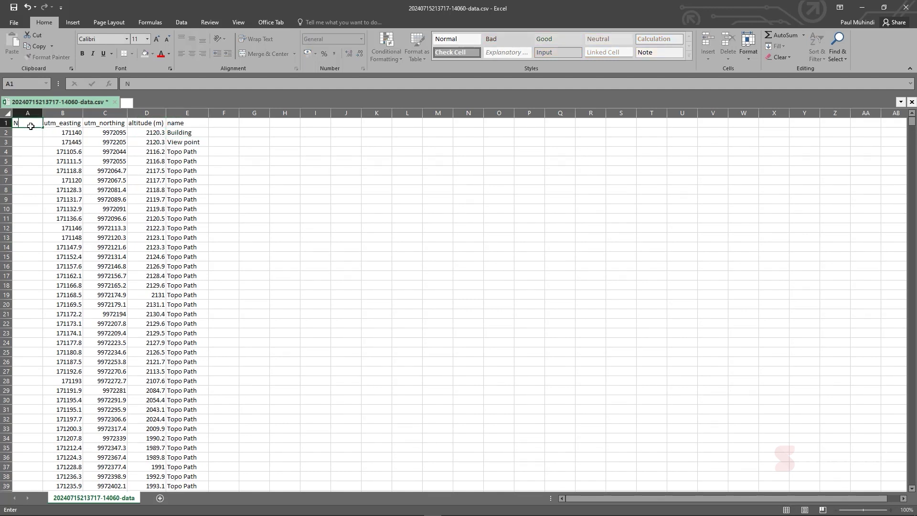
pyautogui.write('o')
pyautogui.press('Return')
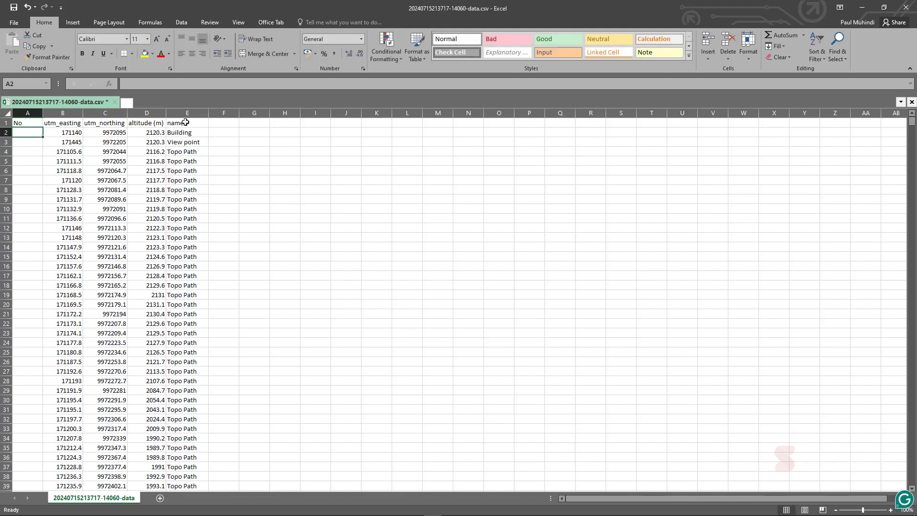
pyautogui.click(177, 123)
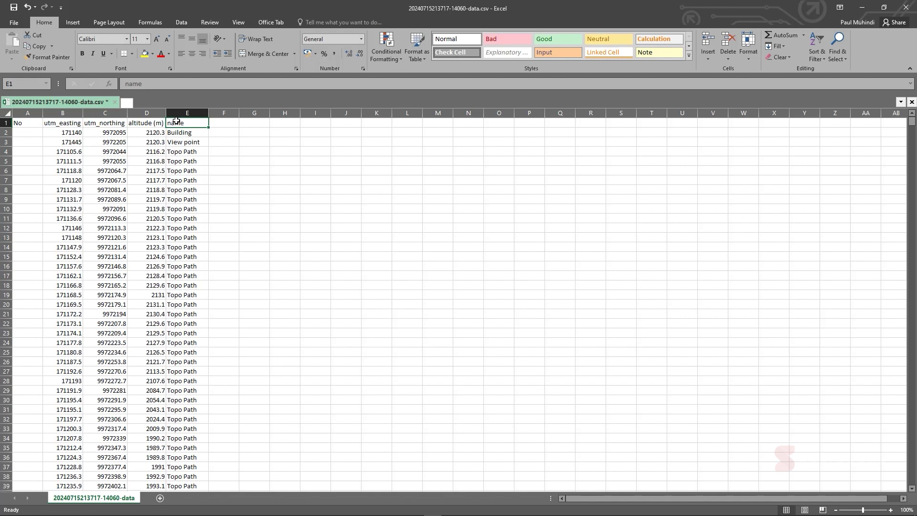
pyautogui.write('De')
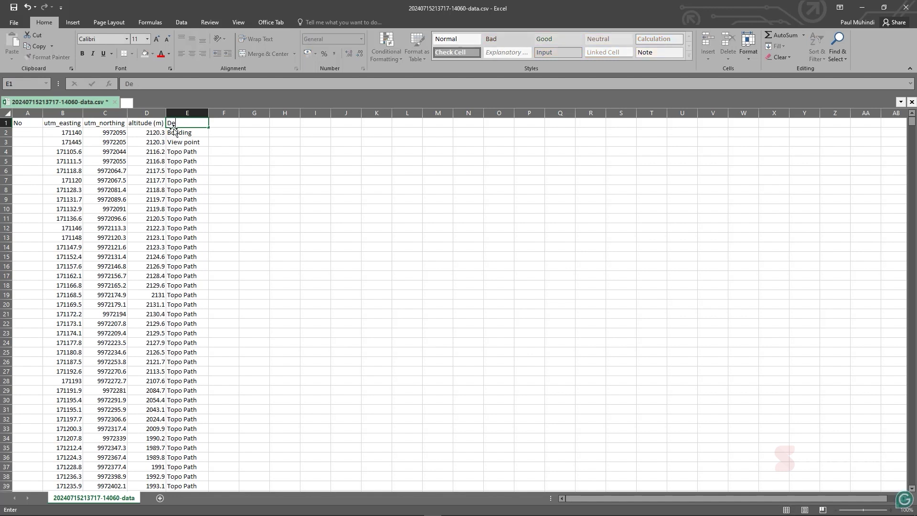
pyautogui.write('sc')
pyautogui.click(180, 162)
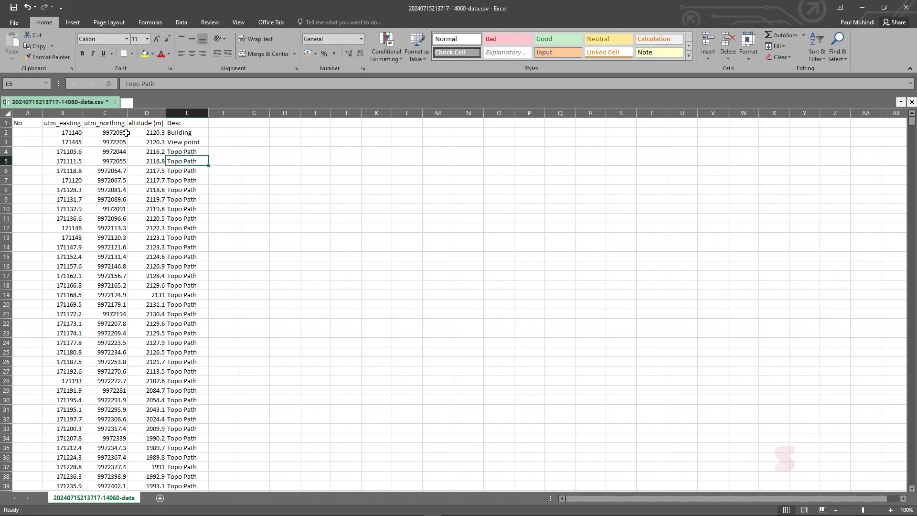
# Number the points in column A with a series from 1 and 2 in A2:A3, filled down alongside the data
pyautogui.click(33, 133)
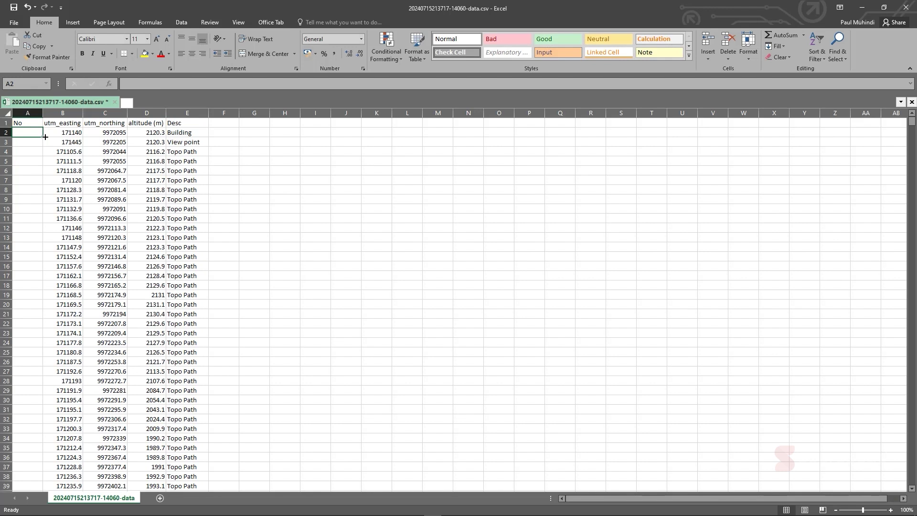
pyautogui.write('1')
pyautogui.press('Return')
pyautogui.write('2')
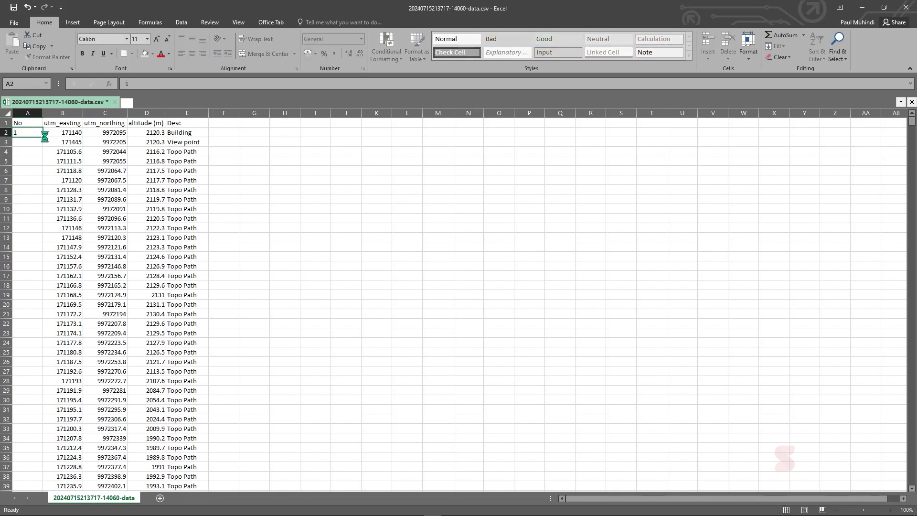
pyautogui.press('Return')
pyautogui.moveTo(38, 131); pyautogui.dragTo(38, 143)
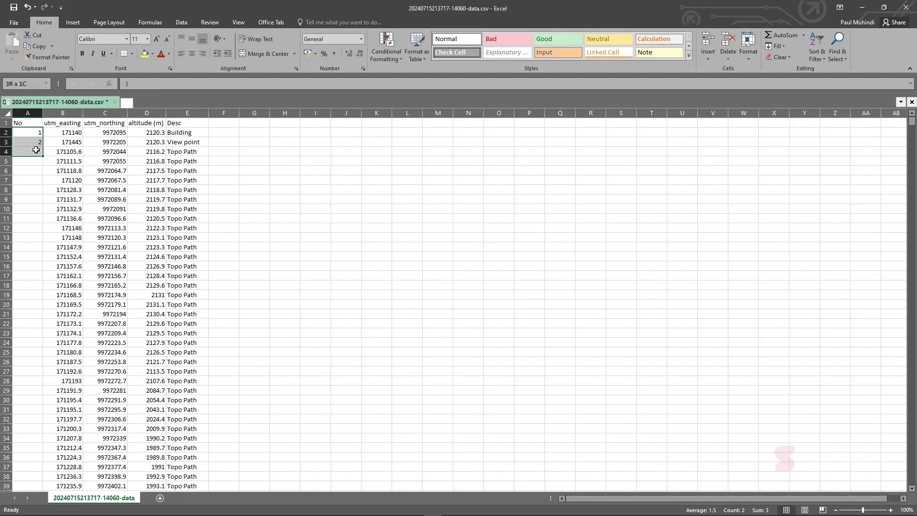
pyautogui.doubleClick(43, 147)
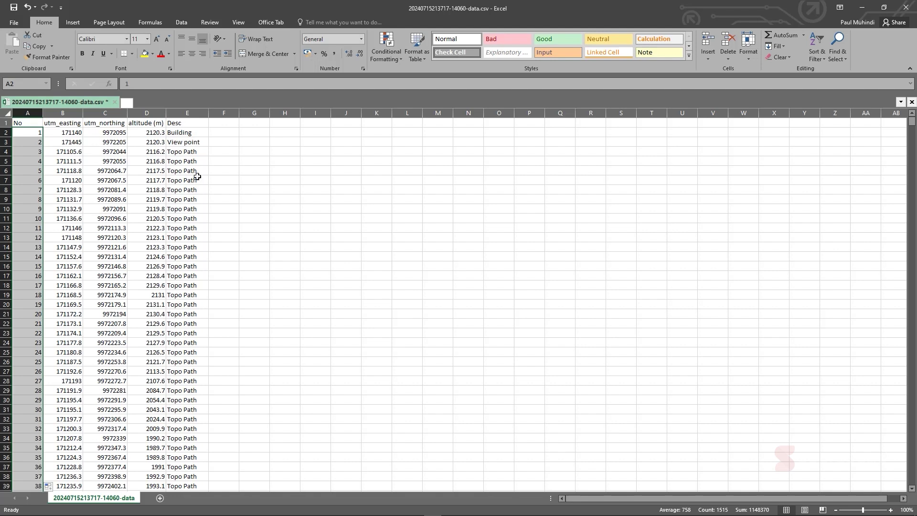
# Fill the Building Path name from E1519 down to E1522 at the end of the data
pyautogui.scroll(-19, 219, 225)
pyautogui.scroll(-5, 216, 275)
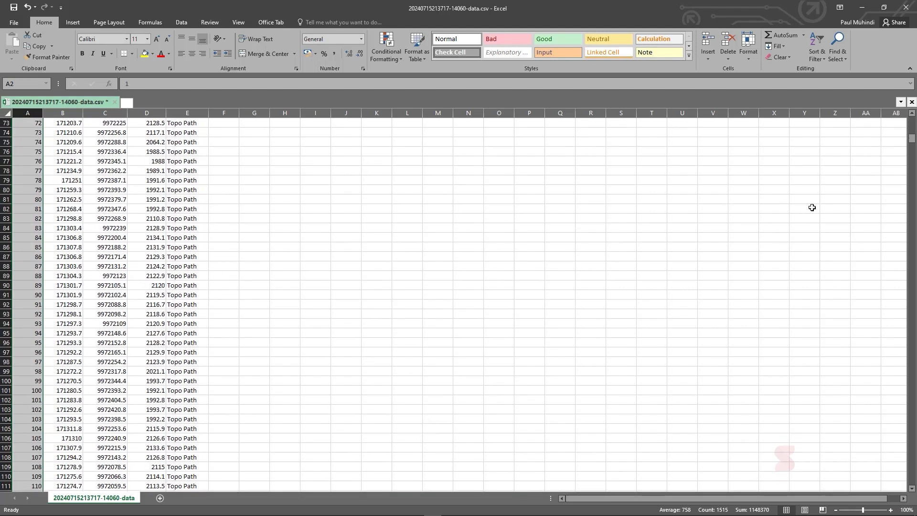
pyautogui.moveTo(912, 139); pyautogui.dragTo(912, 480)
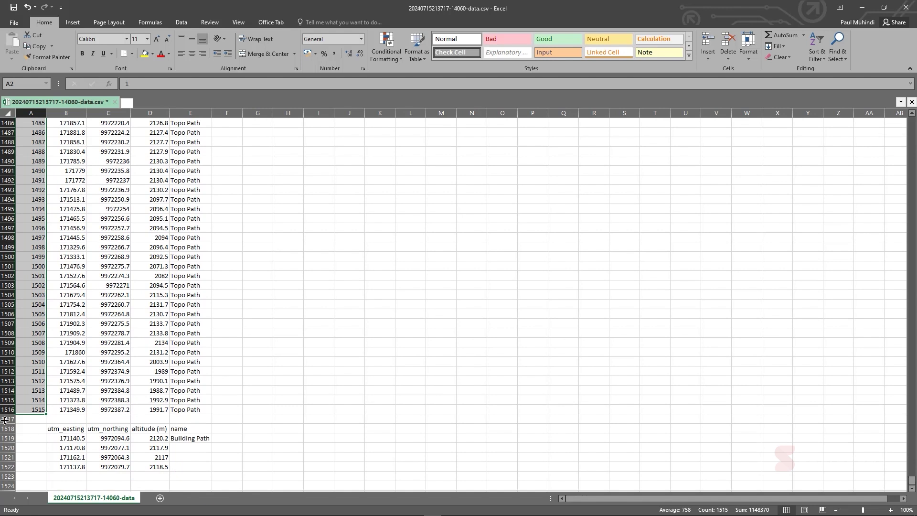
pyautogui.click(116, 439)
pyautogui.click(205, 437)
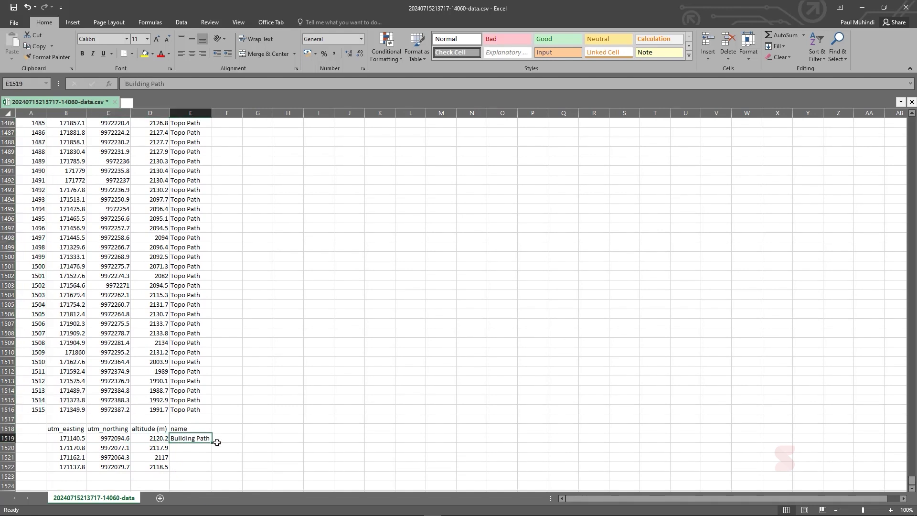
pyautogui.moveTo(212, 443); pyautogui.dragTo(213, 470)
# Delete the blank row 1517 and the repeated header row 1518
pyautogui.moveTo(198, 427); pyautogui.dragTo(6, 427)
pyautogui.click(1, 419)
pyautogui.rightClick(7, 427)
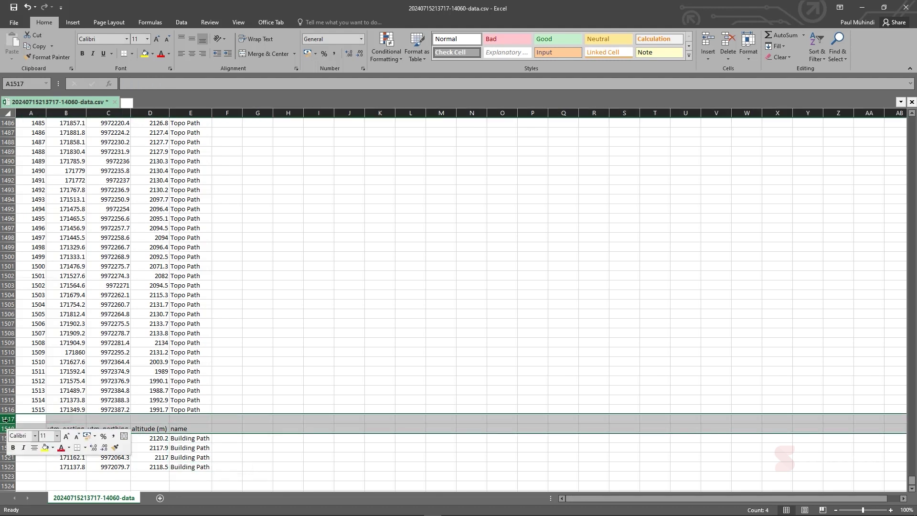
pyautogui.click(29, 356)
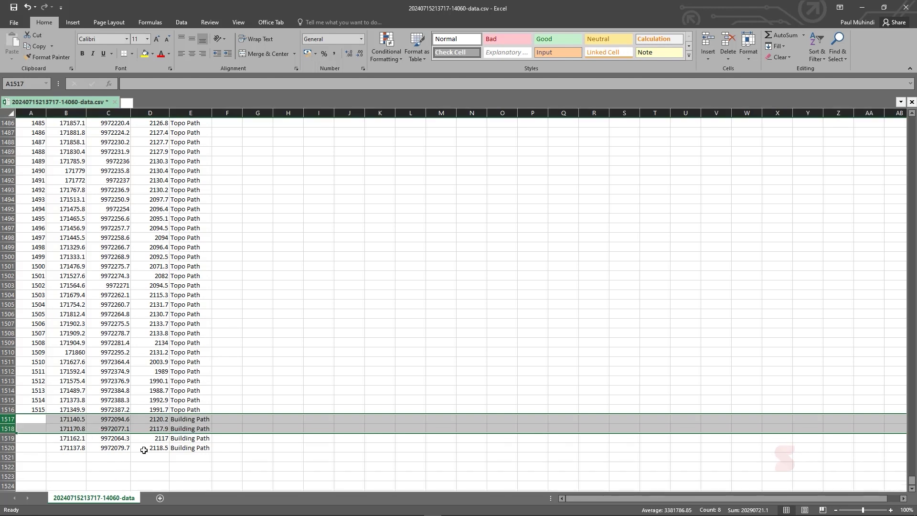
# Extend the No column series down through the Building Path rows to 1519 in A1520
pyautogui.click(140, 446)
pyautogui.moveTo(36, 399); pyautogui.dragTo(46, 451)
pyautogui.click(150, 418)
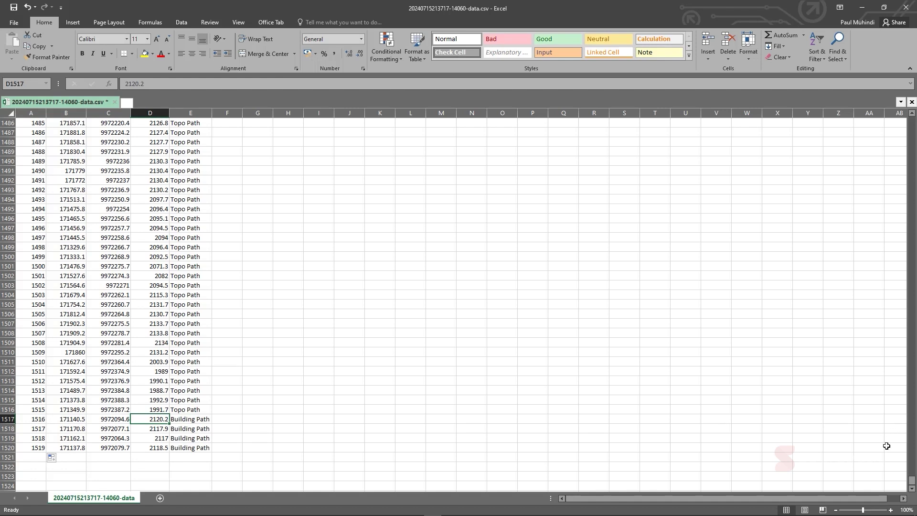
pyautogui.moveTo(911, 481); pyautogui.dragTo(911, 121)
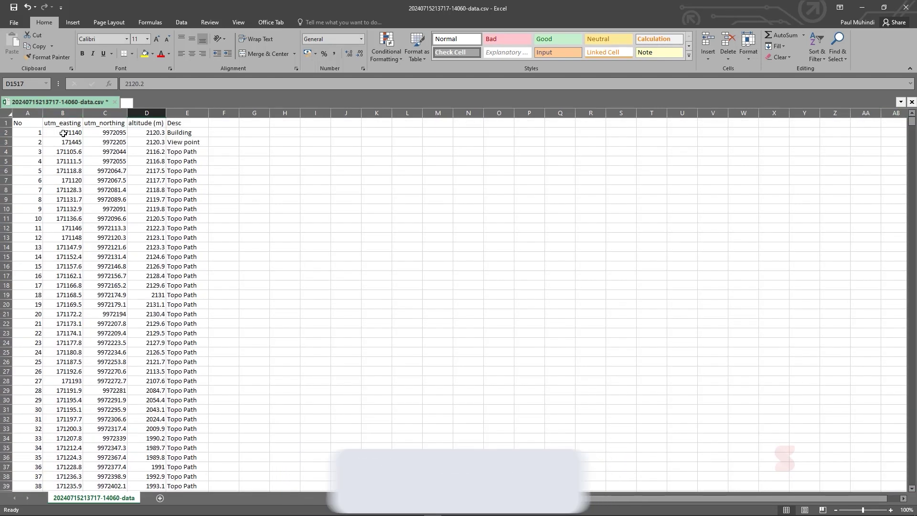
pyautogui.moveTo(63, 113); pyautogui.dragTo(165, 118)
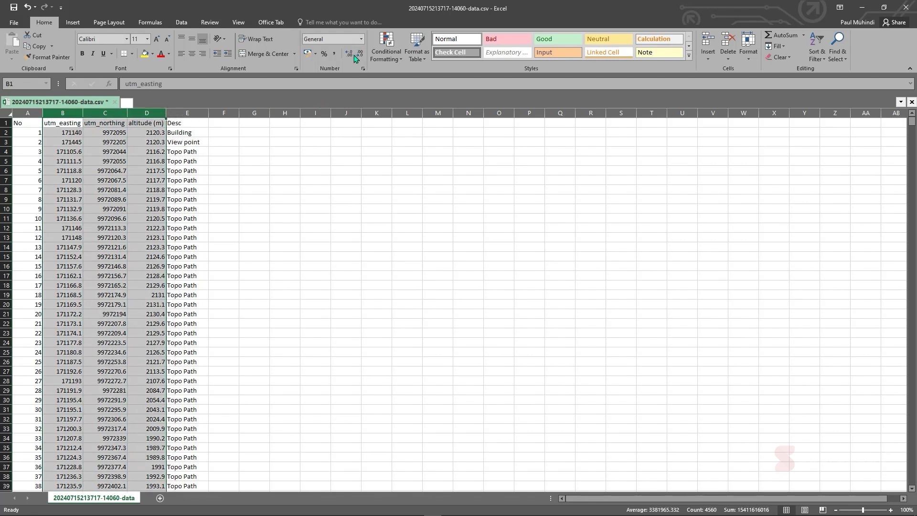
pyautogui.click(196, 170)
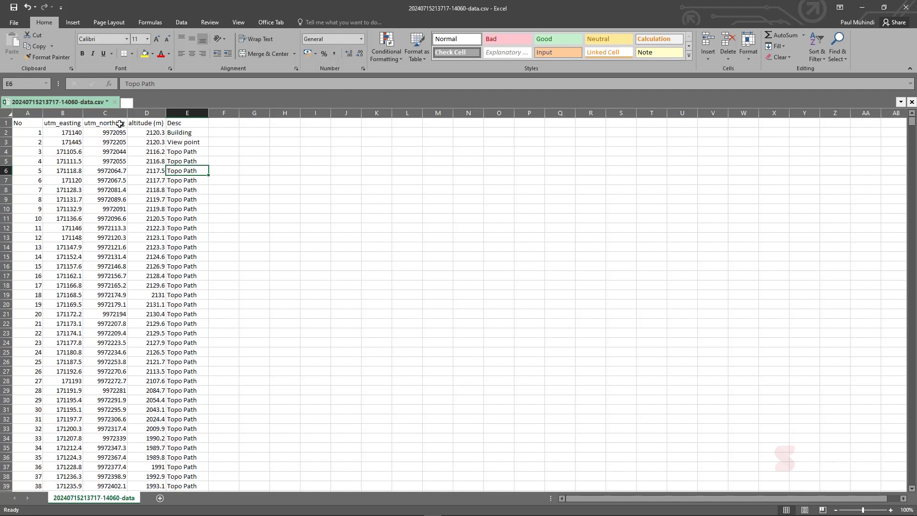
pyautogui.moveTo(20, 123); pyautogui.dragTo(191, 123)
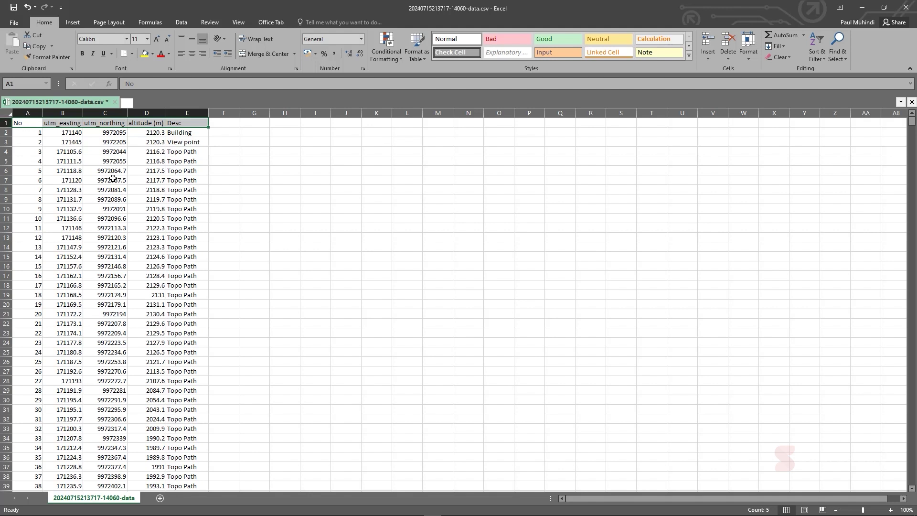
# Enter the column order letters P, E, N, Z and D in cells G2 to K2
pyautogui.click(258, 134)
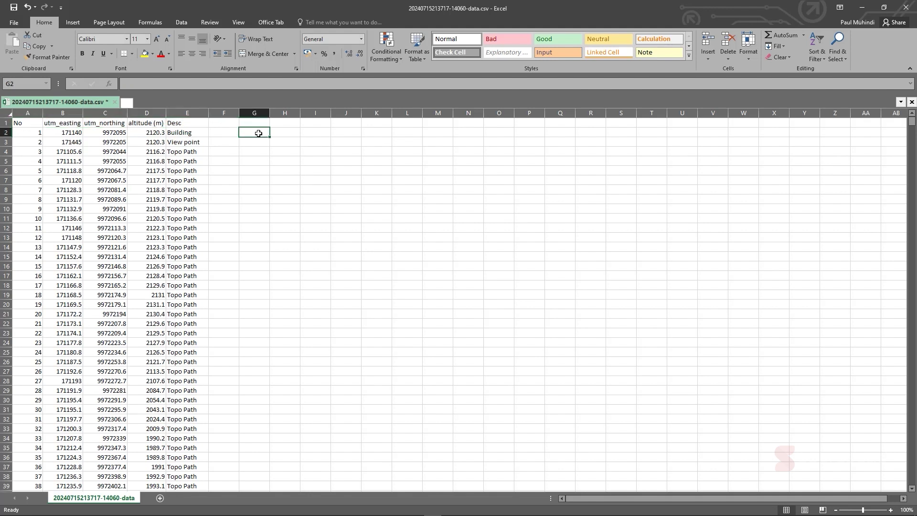
pyautogui.write('P')
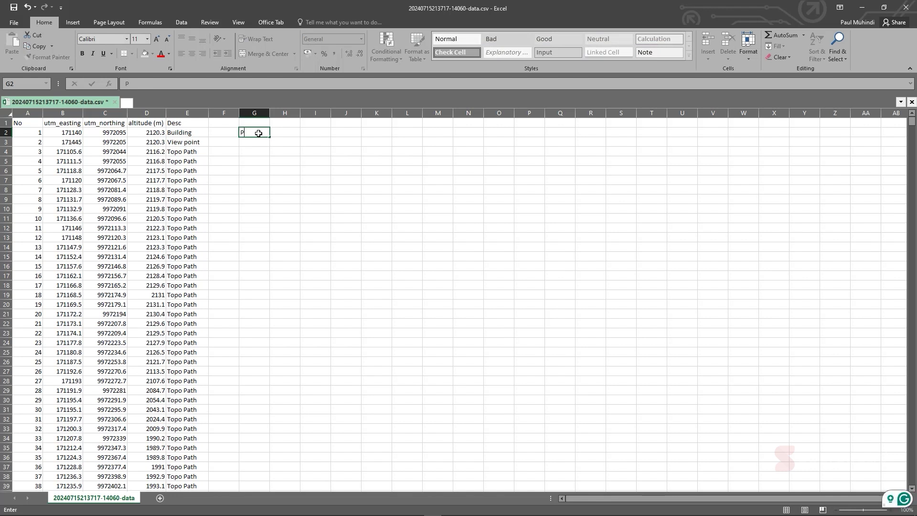
pyautogui.press('Tab')
pyautogui.write('E')
pyautogui.press('Tab')
pyautogui.write('N')
pyautogui.press('Tab')
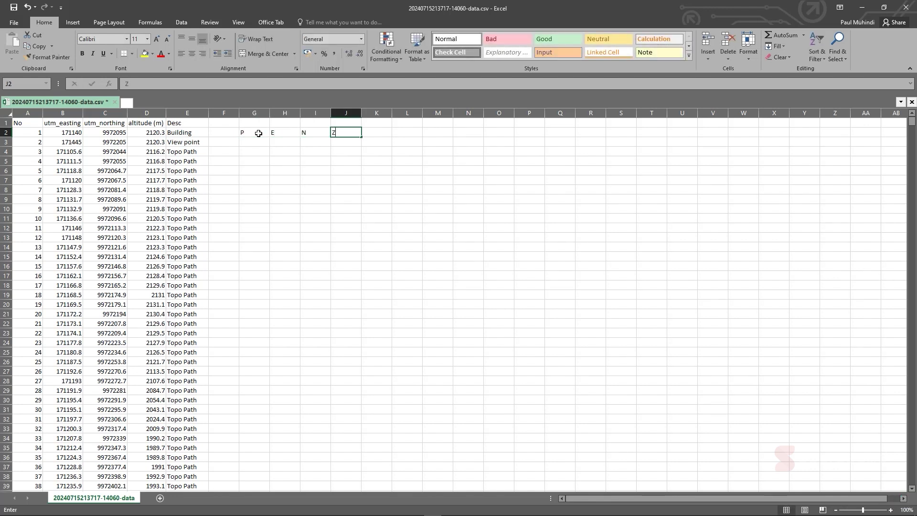
pyautogui.write('Z')
pyautogui.press('Tab')
pyautogui.write('D')
pyautogui.press('Tab')
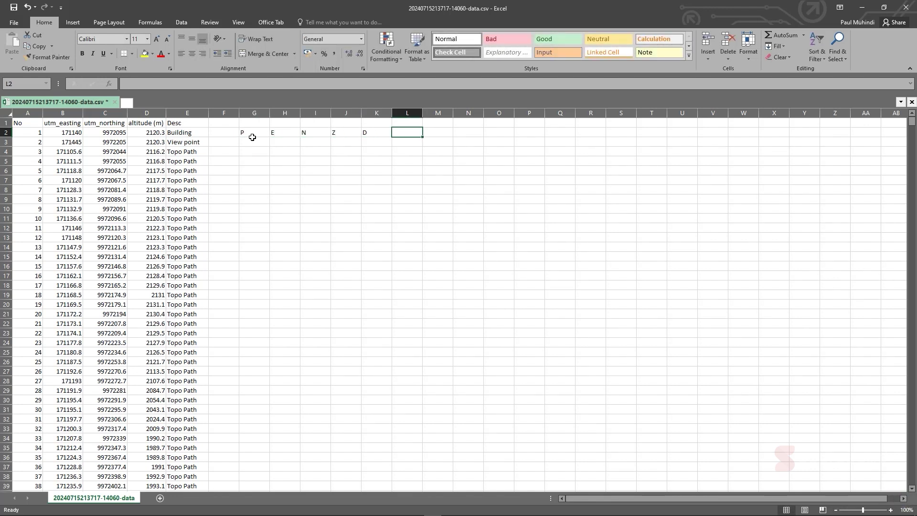
# Fill the P cell G2 and the No header A1 with yellow
pyautogui.click(258, 134)
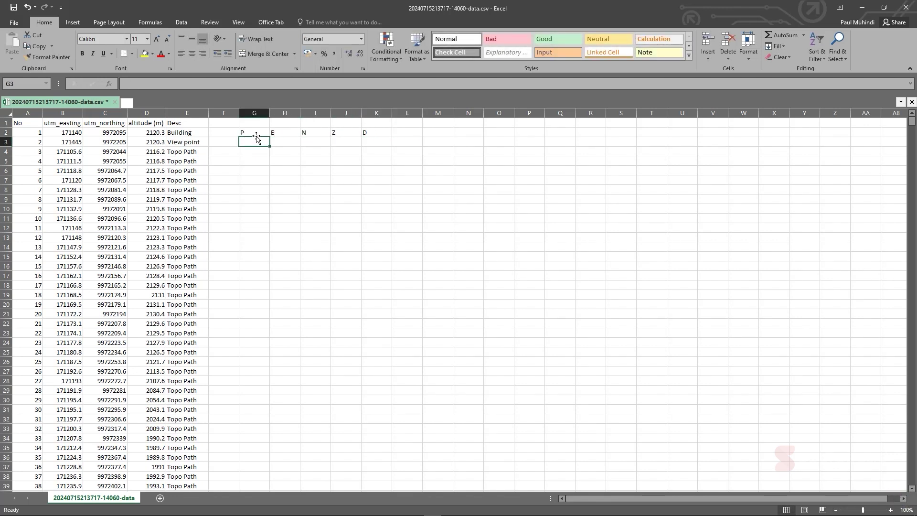
pyautogui.click(144, 54)
pyautogui.click(28, 125)
pyautogui.click(144, 53)
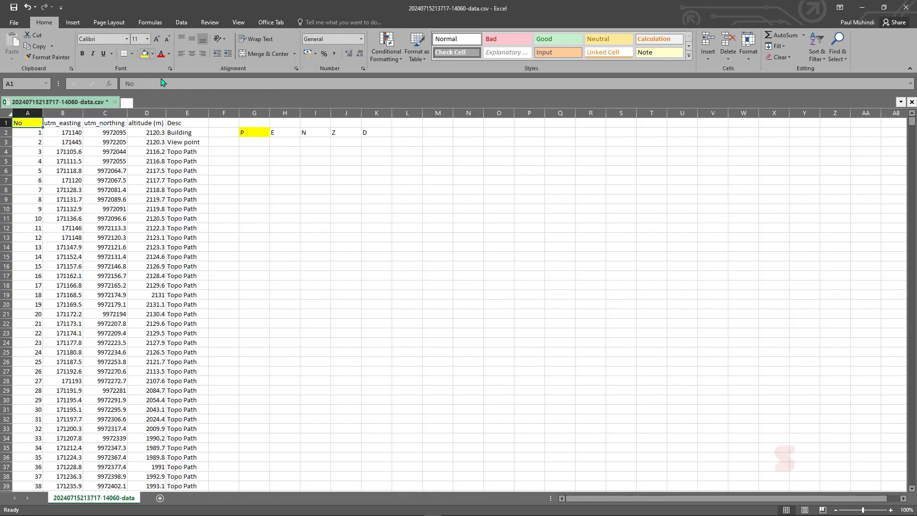
# Fill the E cell H2 and the utm_easting header B1 with the same light blue
pyautogui.click(281, 133)
pyautogui.click(152, 53)
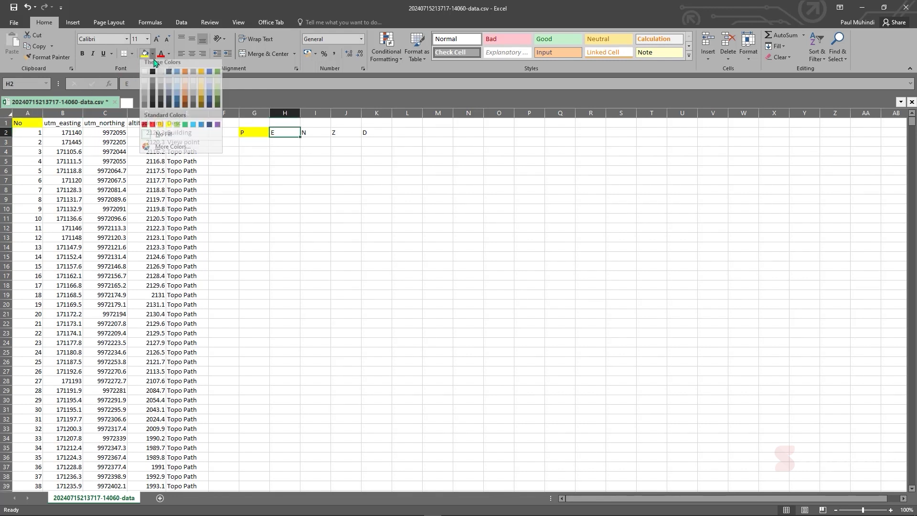
pyautogui.click(155, 72)
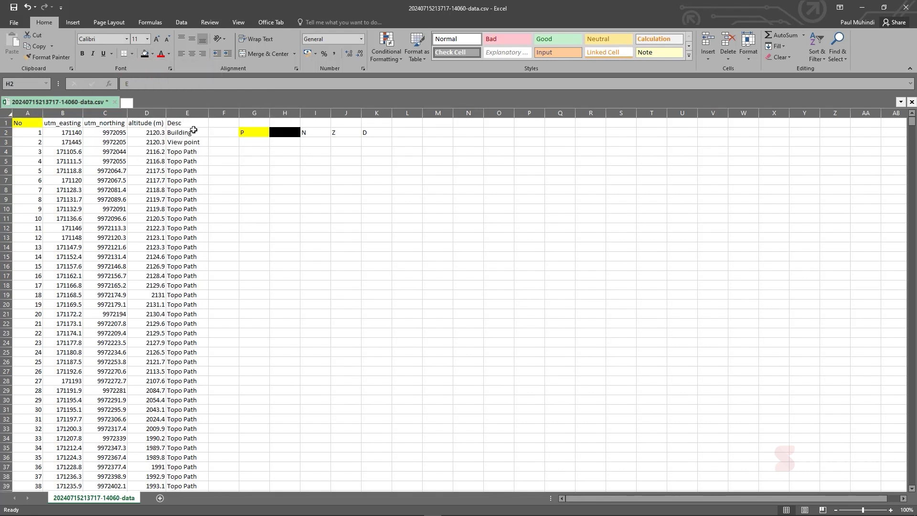
pyautogui.click(152, 54)
pyautogui.click(179, 86)
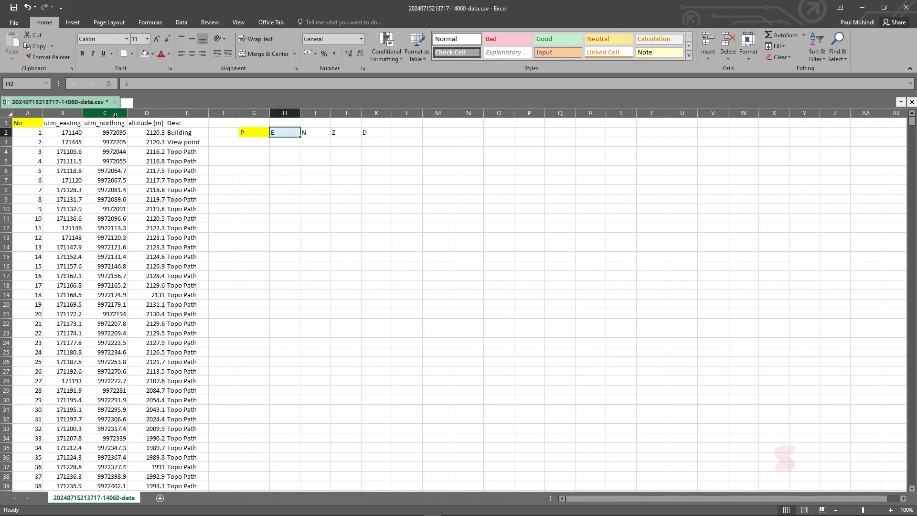
pyautogui.click(62, 122)
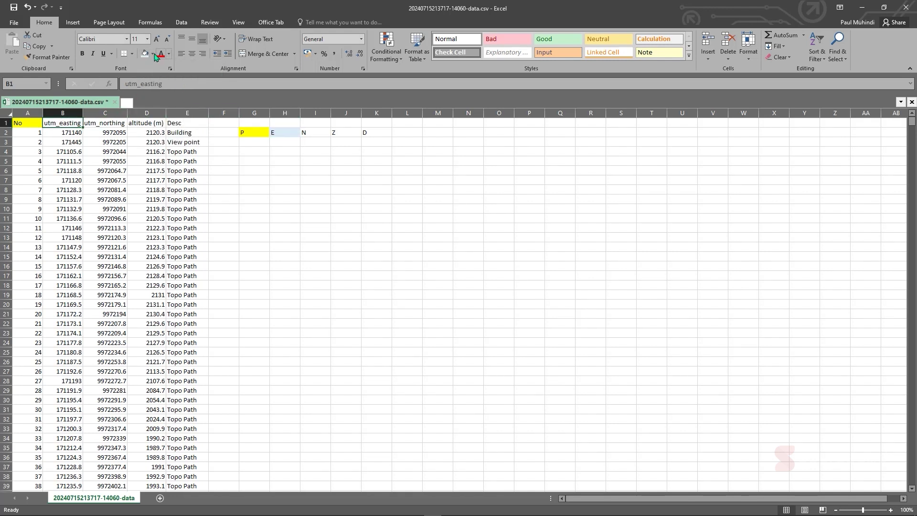
# Fill the N cell I2 and the utm_northing header C1 with the same light orange
pyautogui.click(311, 132)
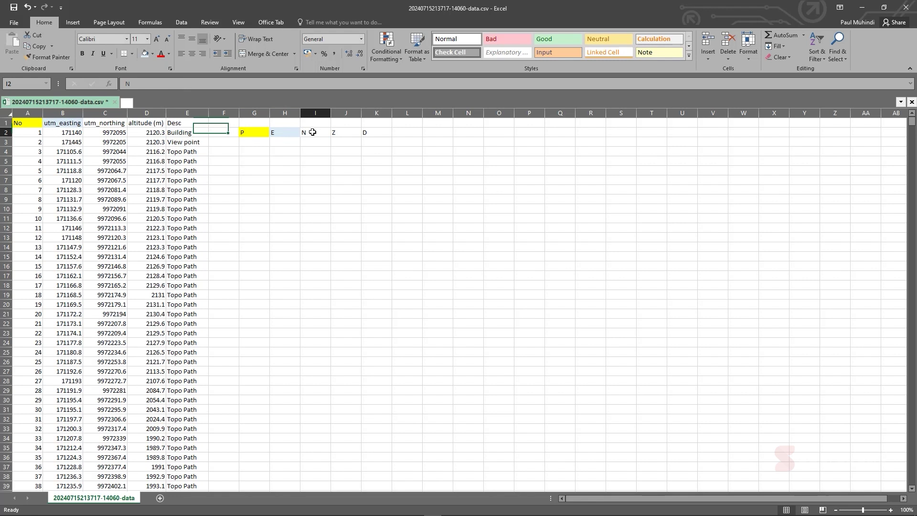
pyautogui.click(152, 53)
pyautogui.click(185, 89)
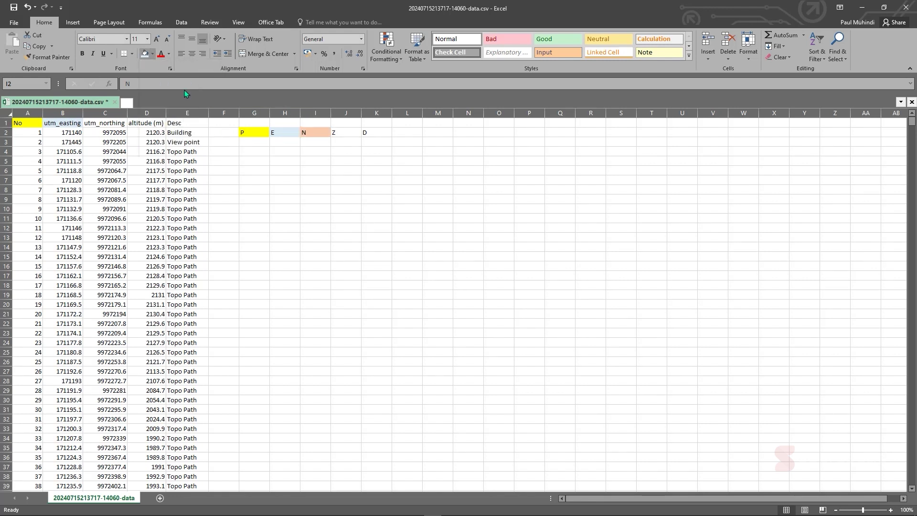
pyautogui.click(123, 122)
pyautogui.click(145, 54)
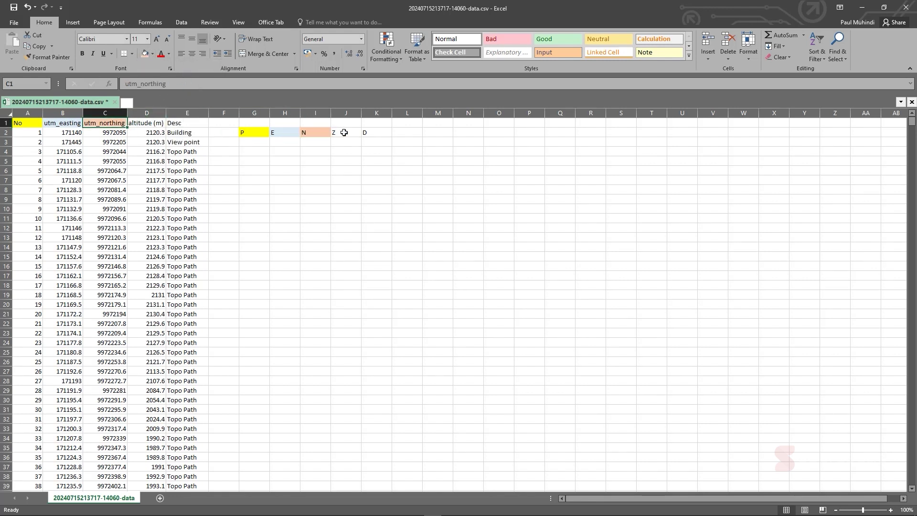
# Fill the Z cell J2 and the altitude (m) header D1 with the same light gold
pyautogui.click(343, 132)
pyautogui.click(152, 54)
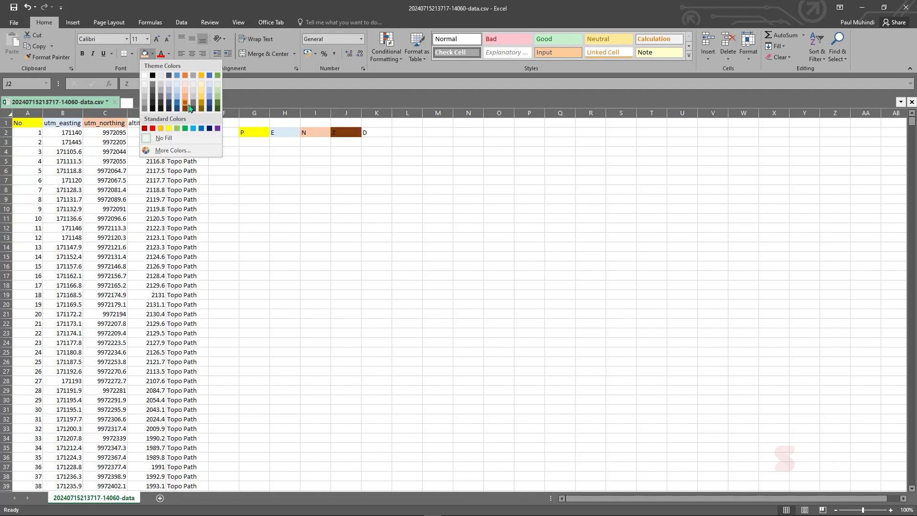
pyautogui.click(204, 98)
pyautogui.click(147, 123)
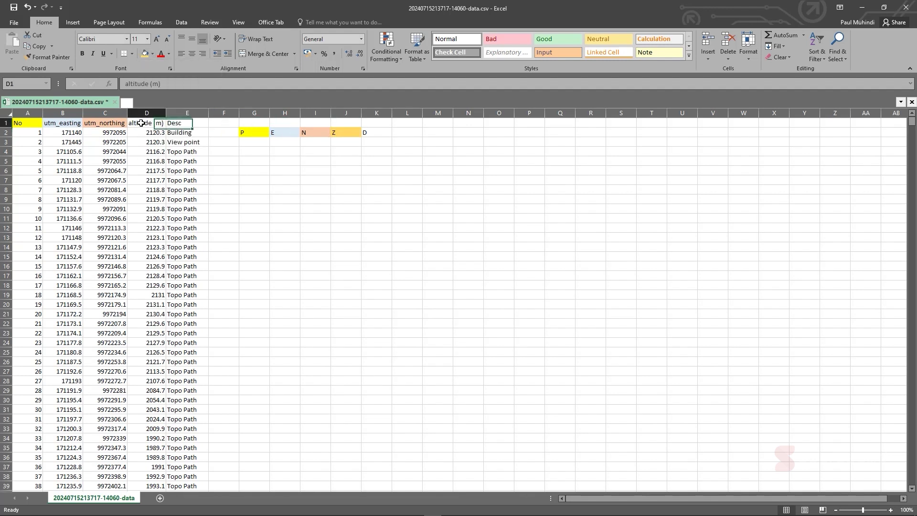
pyautogui.click(145, 54)
# Fill the D cell K2 with light green
pyautogui.click(381, 133)
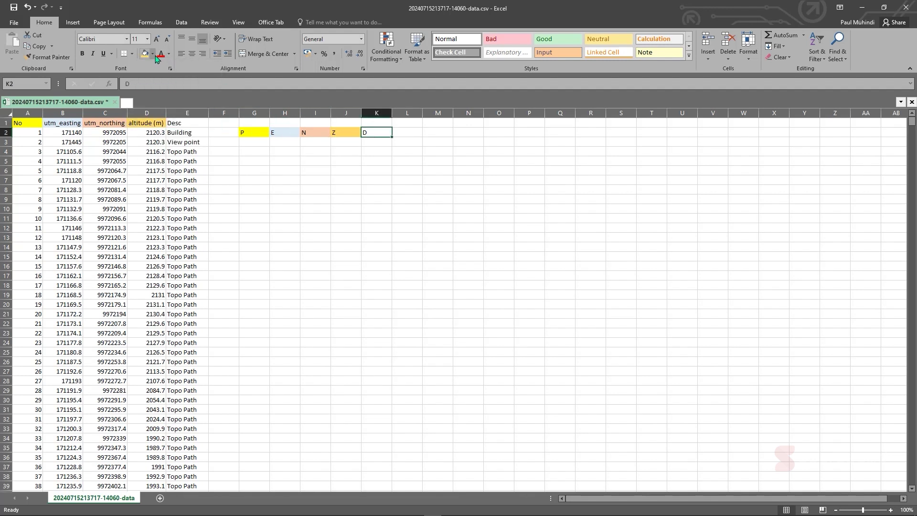
pyautogui.click(152, 54)
pyautogui.click(217, 84)
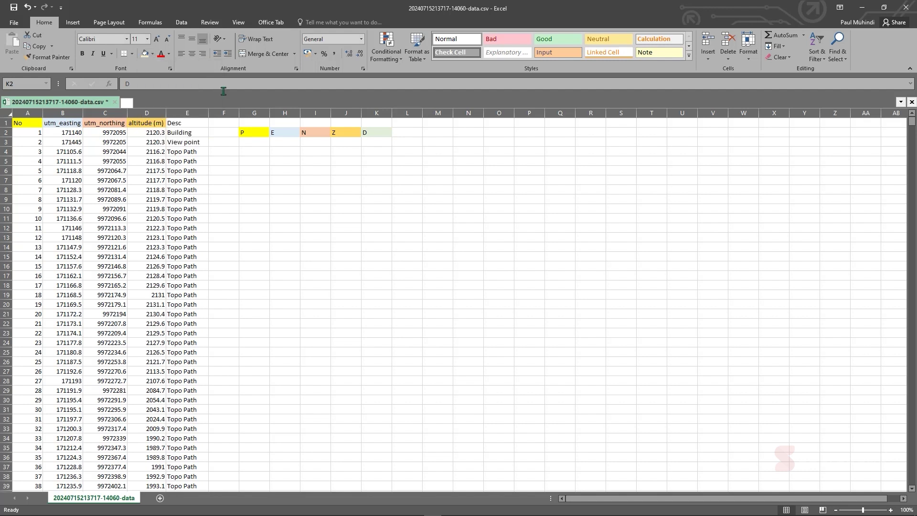
pyautogui.click(316, 180)
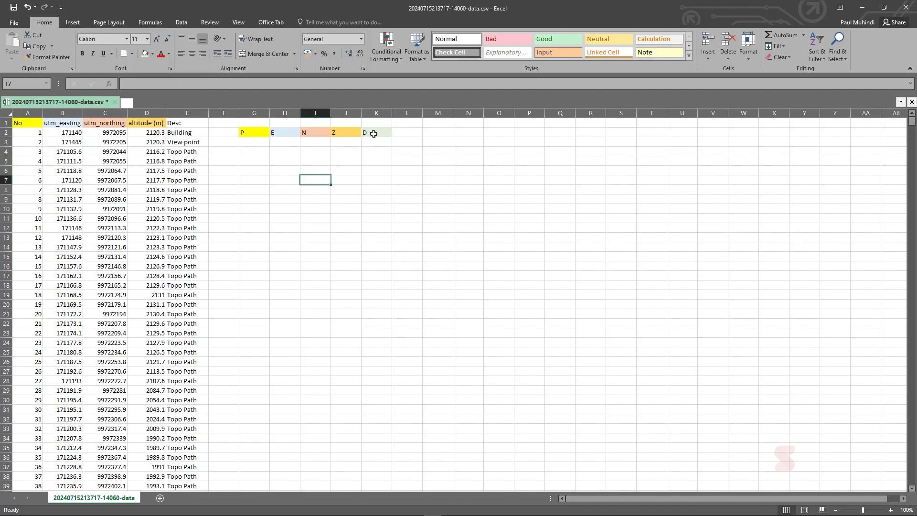
# Delete the colour-coded P, E, N, Z, D legend cells in F2:K3, shifting the remaining cells left
pyautogui.click(186, 142)
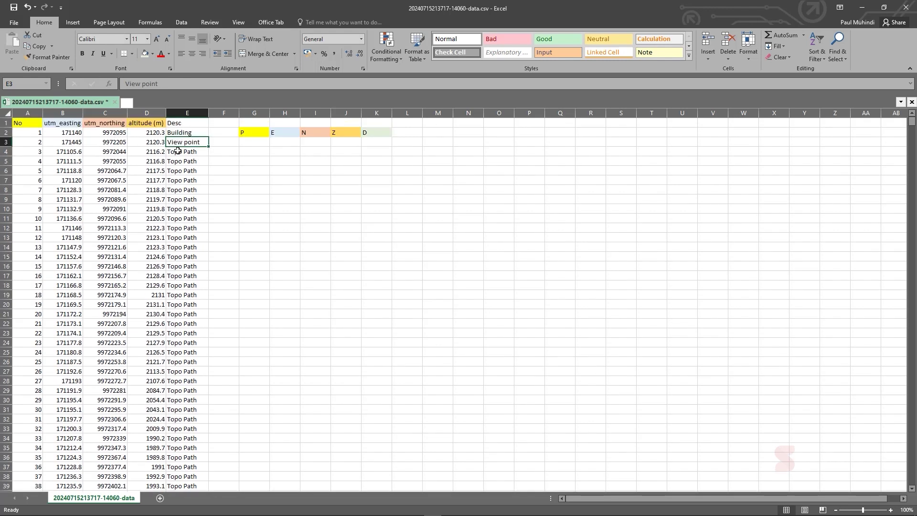
pyautogui.moveTo(235, 131); pyautogui.dragTo(387, 141)
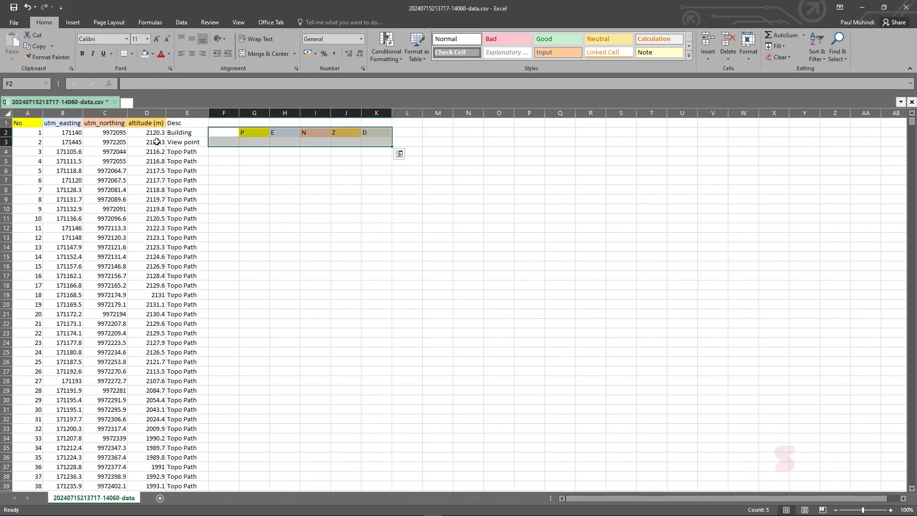
pyautogui.rightClick(300, 135)
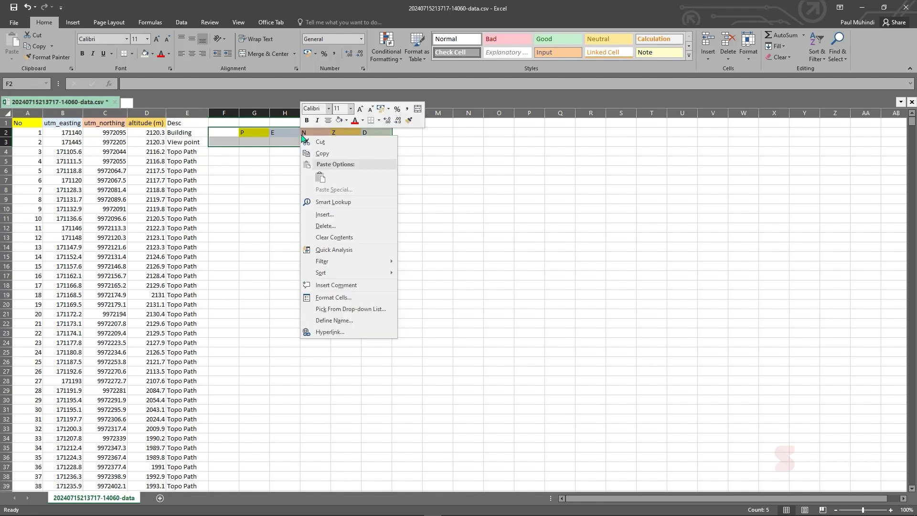
pyautogui.click(340, 229)
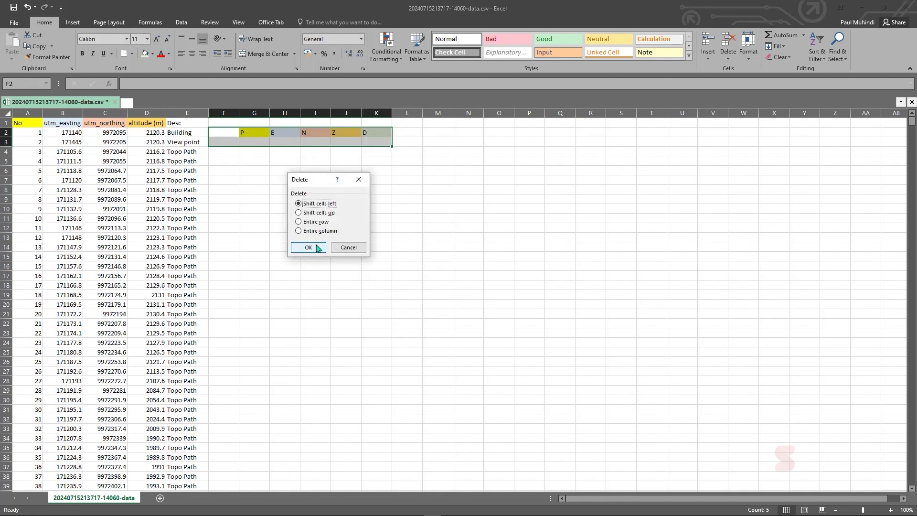
pyautogui.click(307, 248)
pyautogui.click(250, 199)
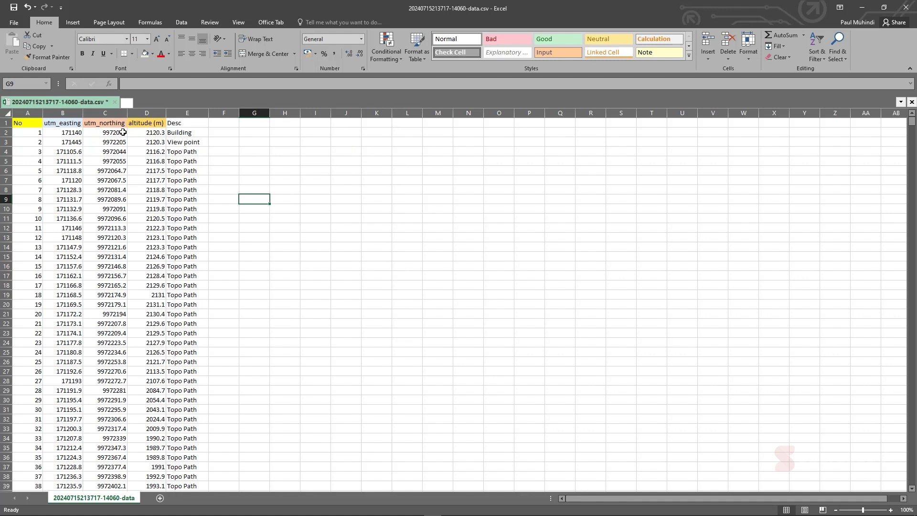
# Delete the header row containing No, utm_easting, utm_northing, altitude (m) and Desc
pyautogui.click(6, 124)
pyautogui.rightClick(6, 123)
pyautogui.click(27, 197)
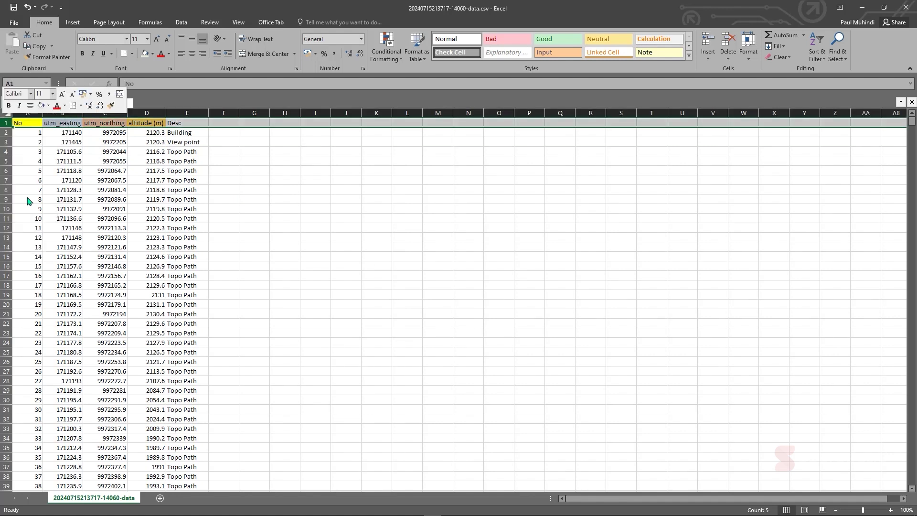
# Format the easting, northing and altitude values in columns B to D to two decimal places
pyautogui.moveTo(67, 114); pyautogui.dragTo(139, 124)
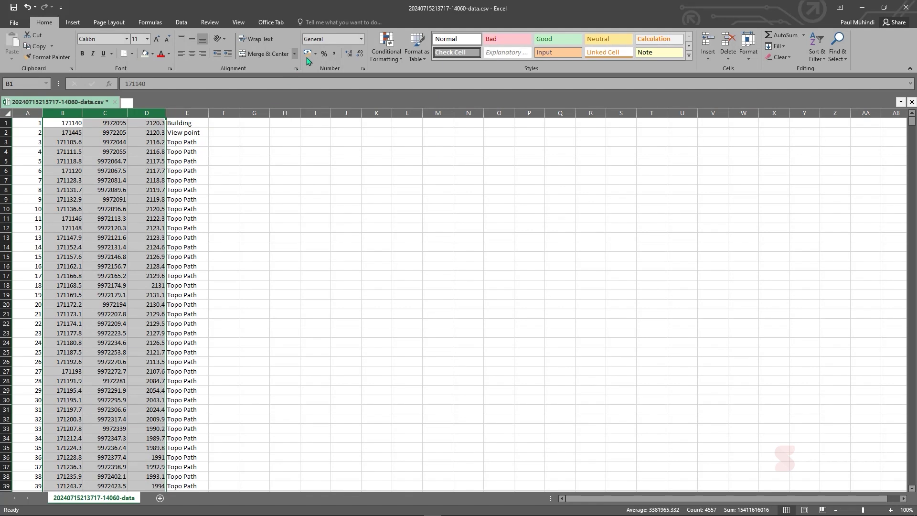
pyautogui.click(358, 55)
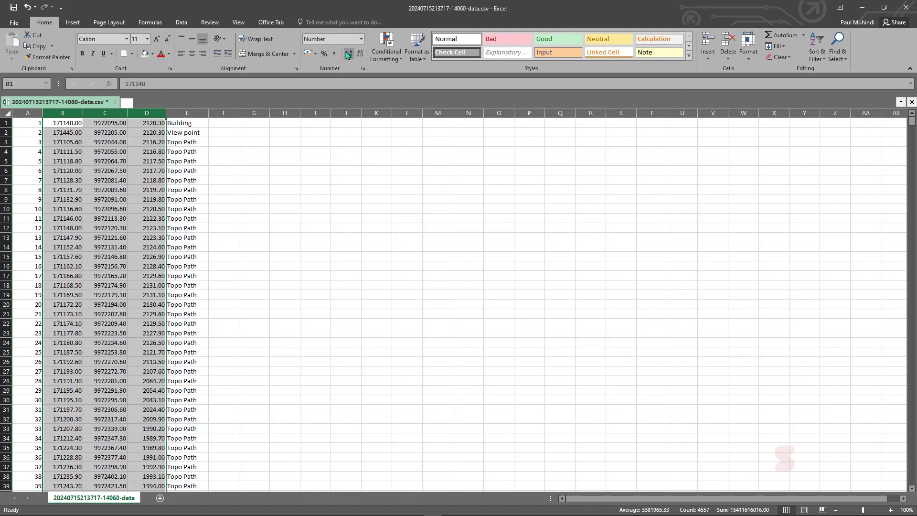
pyautogui.scroll(-2, 146, 312)
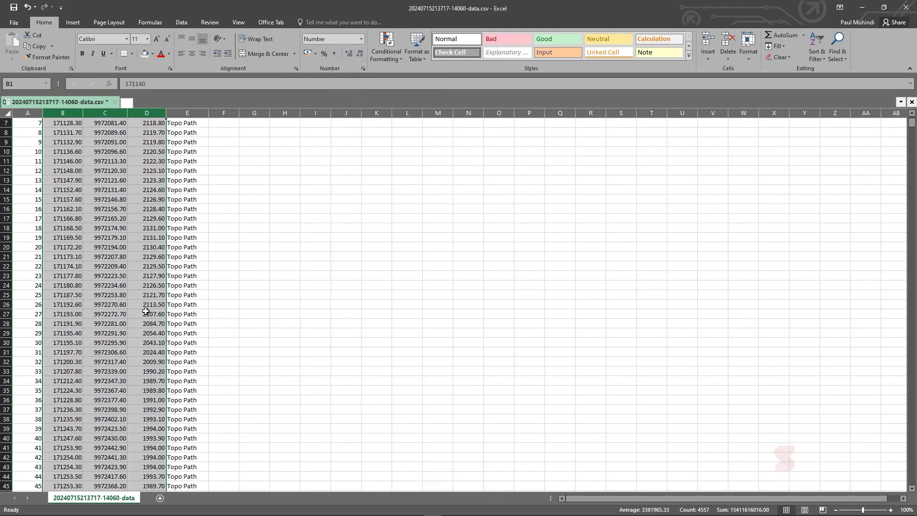
pyautogui.scroll(2, 146, 313)
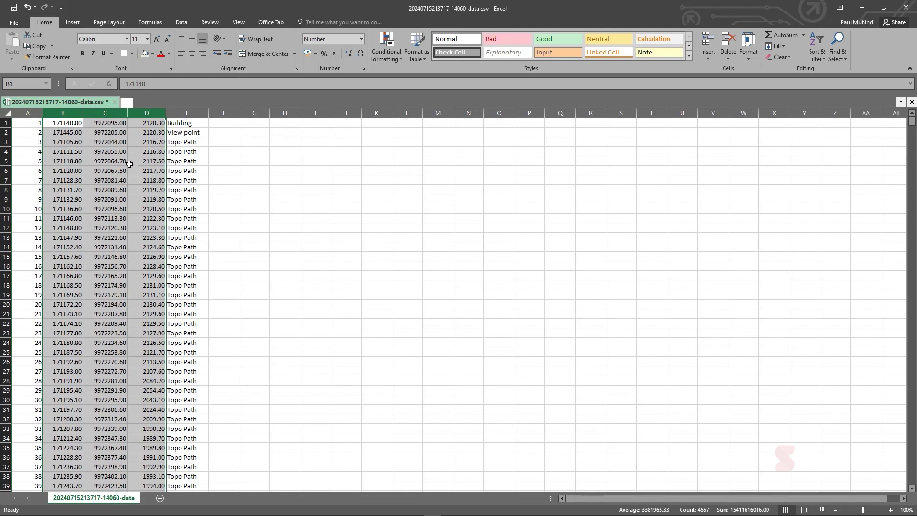
pyautogui.scroll(-3, 129, 164)
pyautogui.scroll(3, 136, 172)
# Save the sheet as Google Earth Points in CSV (Comma delimited) format in the Civil 3D Topo Map project's Documents > Excel folder
pyautogui.click(33, 123)
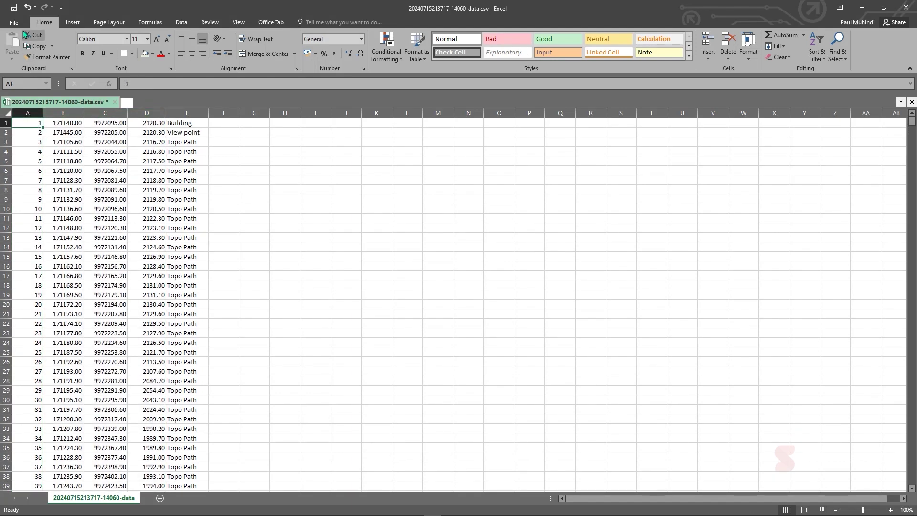
pyautogui.click(14, 22)
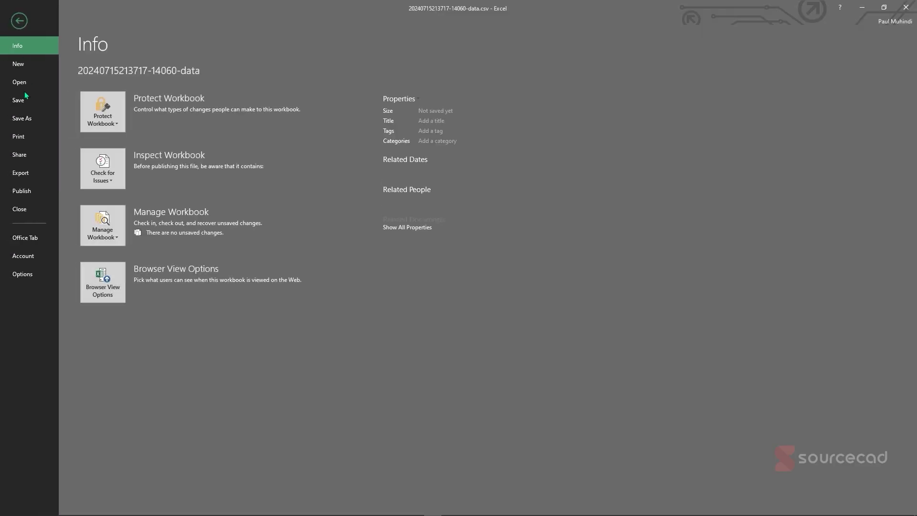
pyautogui.click(22, 118)
pyautogui.click(289, 99)
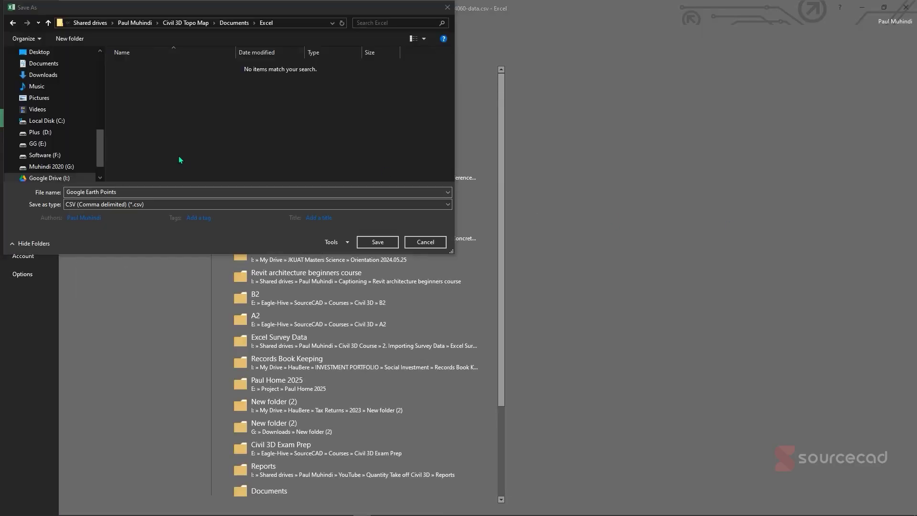
pyautogui.click(140, 195)
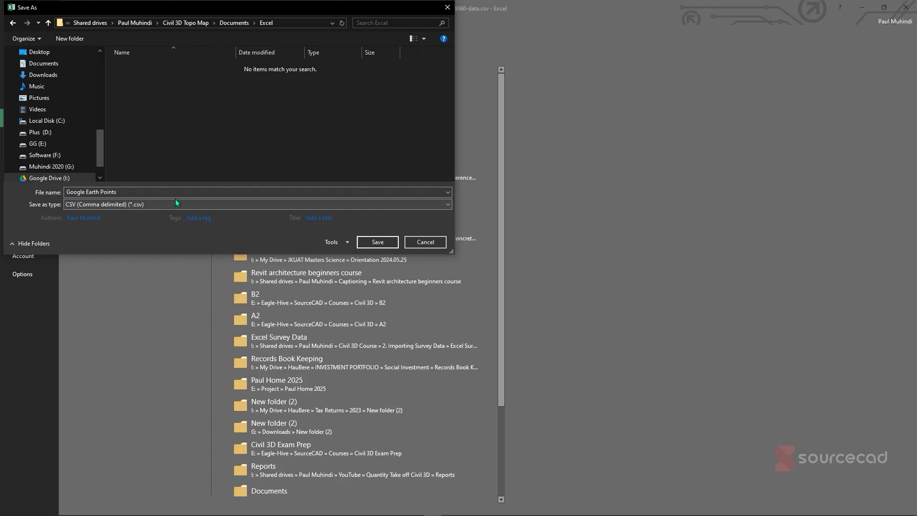
pyautogui.click(136, 203)
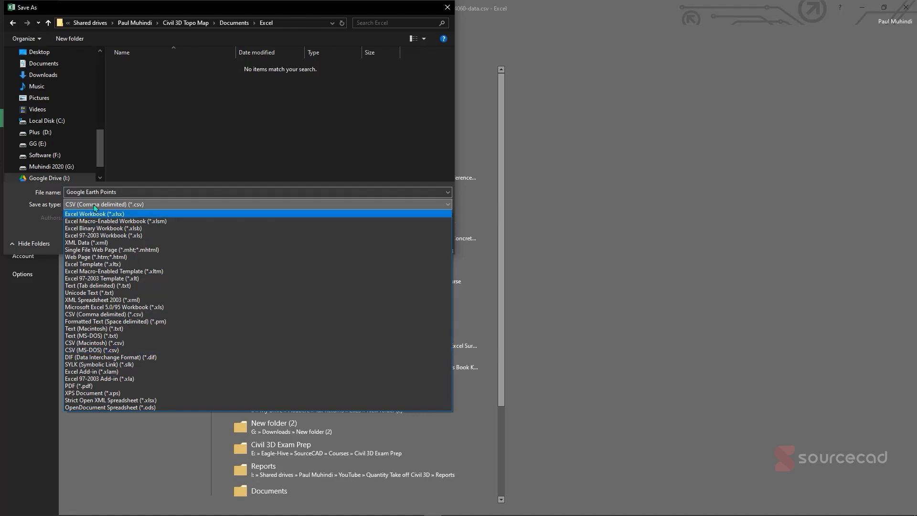
pyautogui.click(17, 212)
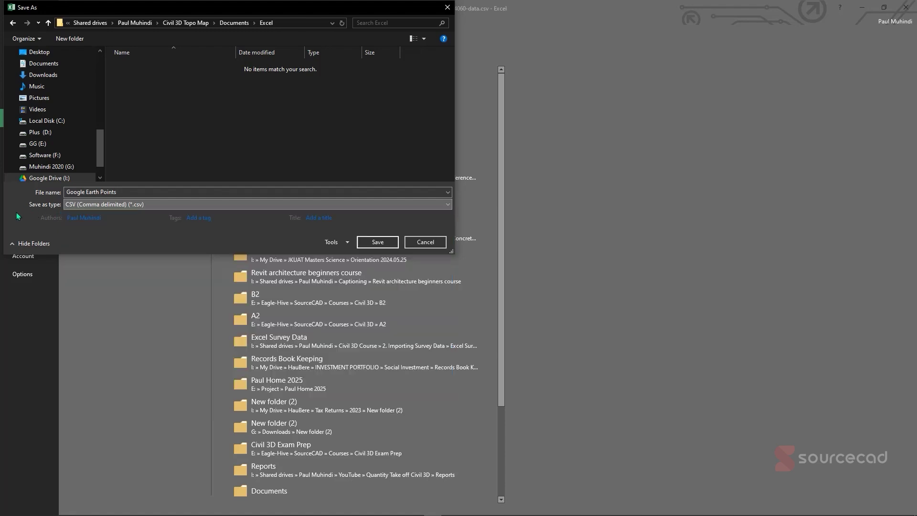
pyautogui.click(388, 247)
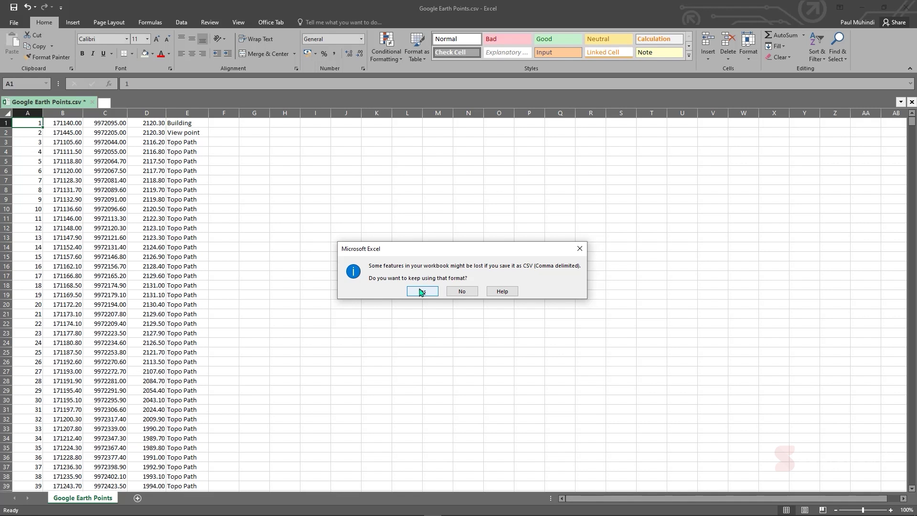
pyautogui.click(420, 290)
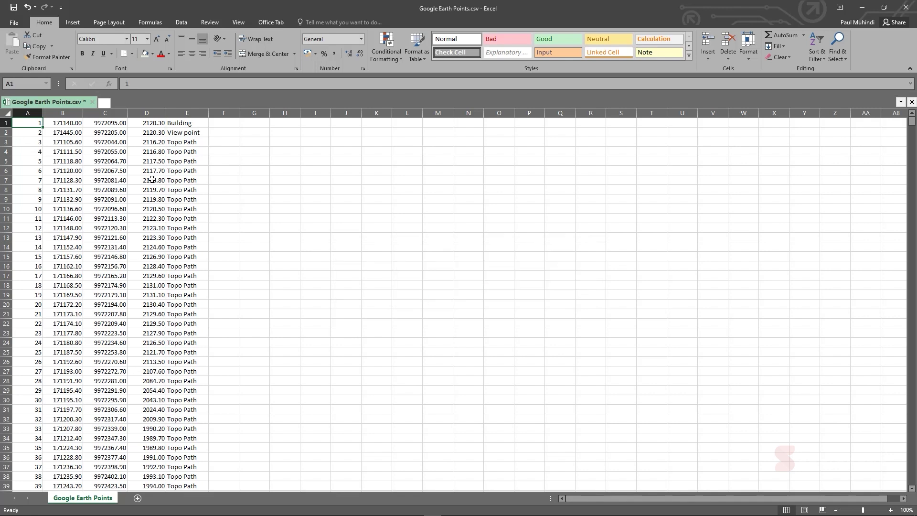
# Close the Google Earth Points workbook, keeping the CSV format
pyautogui.click(92, 102)
pyautogui.click(418, 277)
pyautogui.click(420, 291)
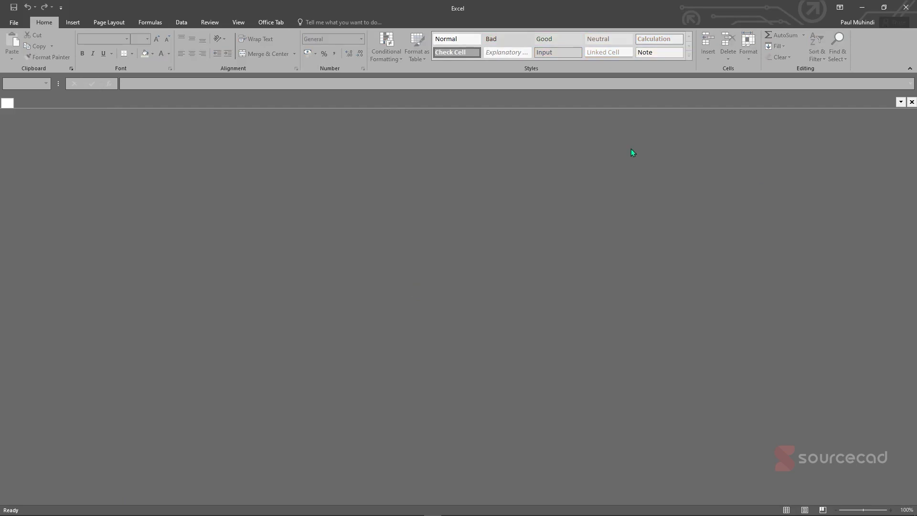
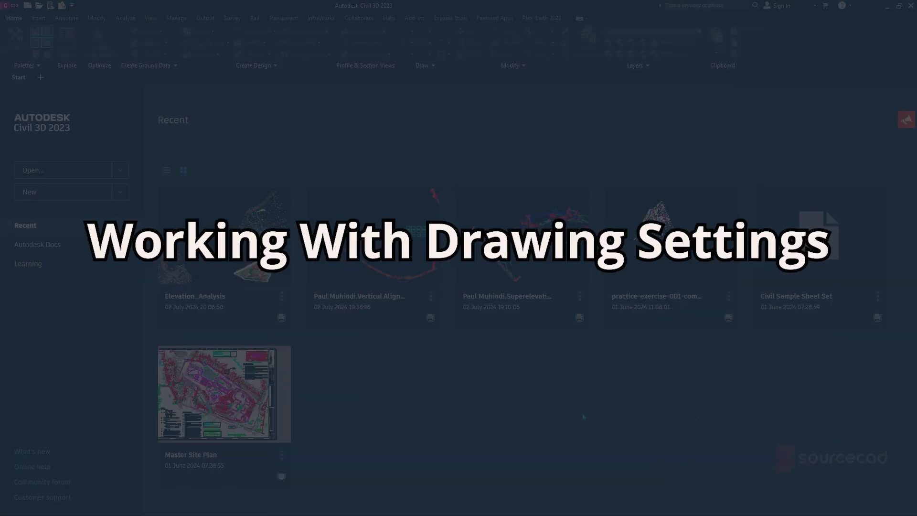
# Switch to Civil 3D 2023 and create a new drawing from the _Autodesk Civil 3D (Metric) Description Keys NCS.dwt template
pyautogui.click(120, 192)
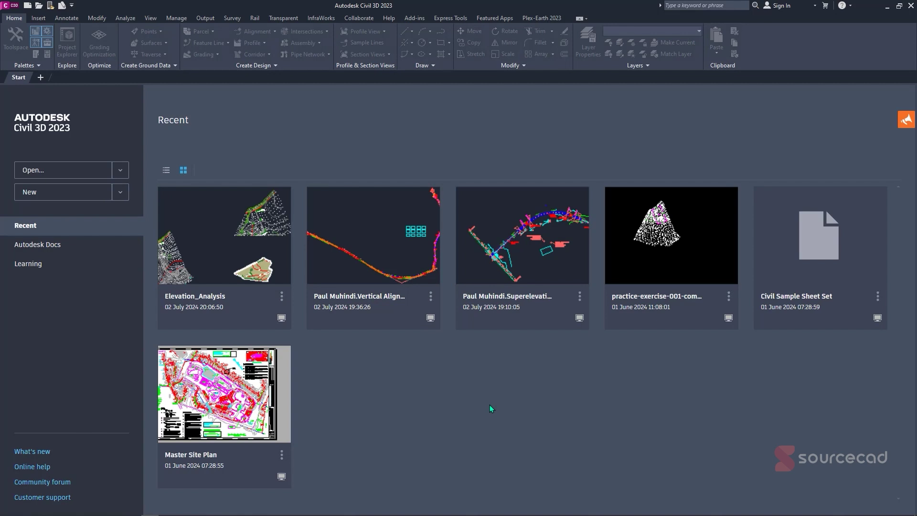
pyautogui.hotkey('ctrl', 'n')
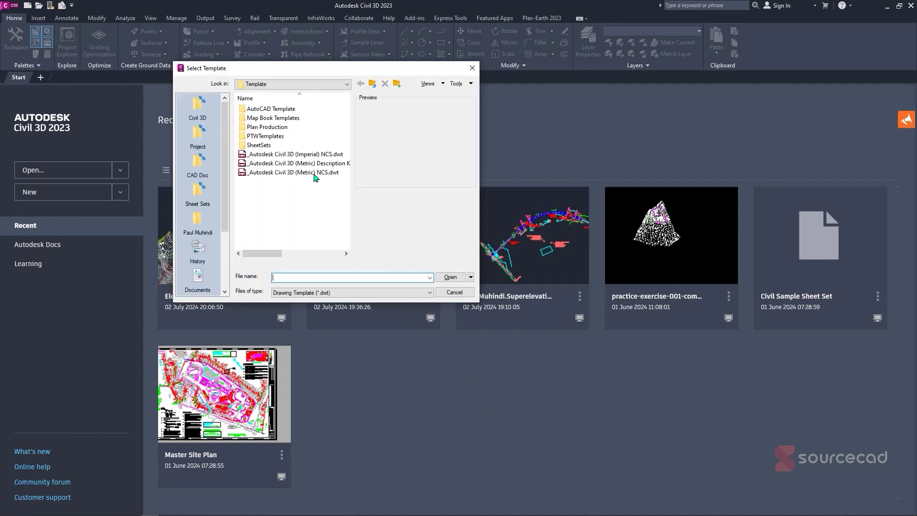
pyautogui.click(308, 83)
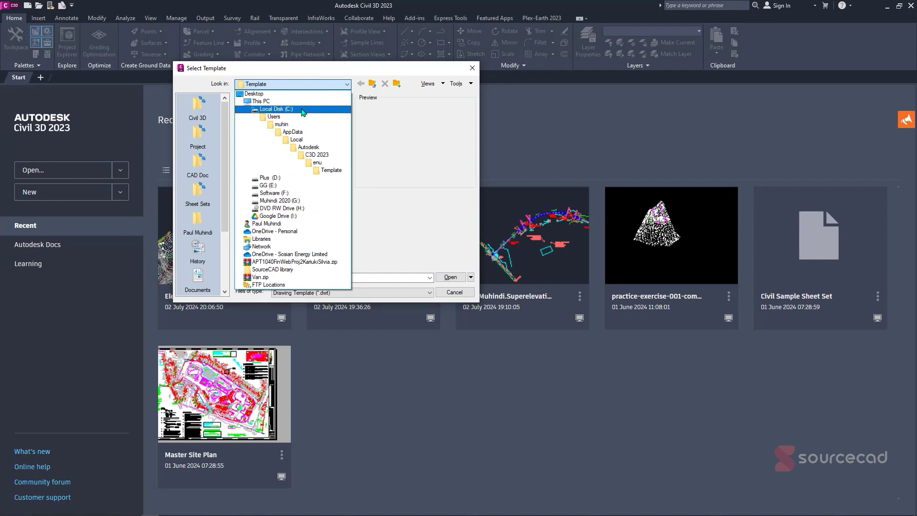
pyautogui.click(336, 171)
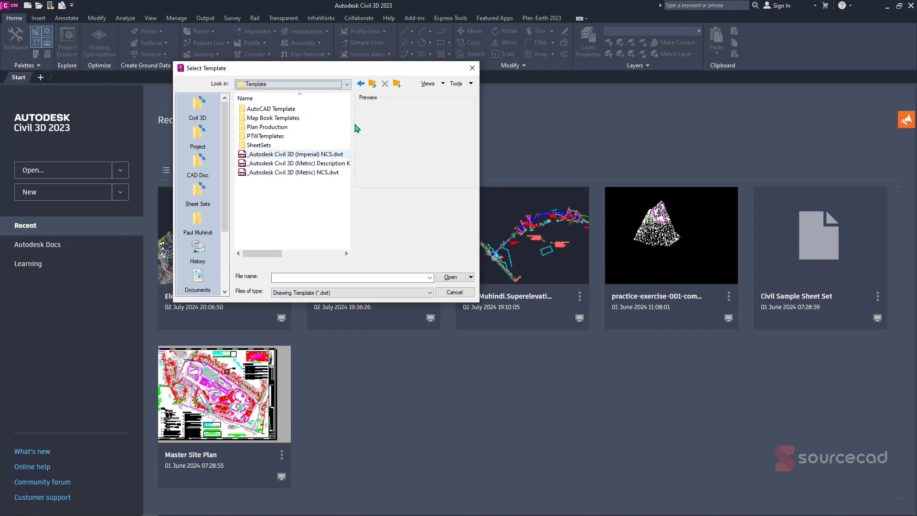
pyautogui.click(314, 173)
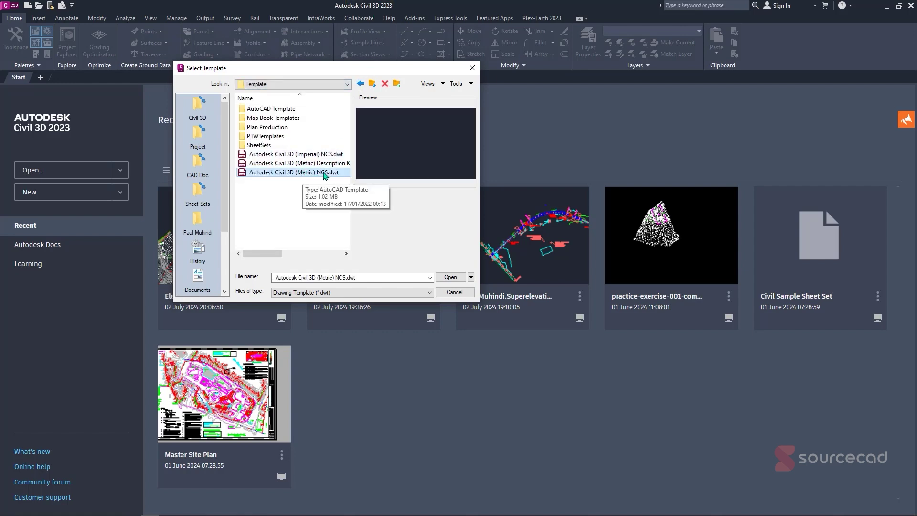
pyautogui.click(298, 163)
pyautogui.moveTo(271, 256)
pyautogui.mouseDown()
pyautogui.moveTo(284, 255)
pyautogui.moveTo(270, 253)
pyautogui.mouseUp()
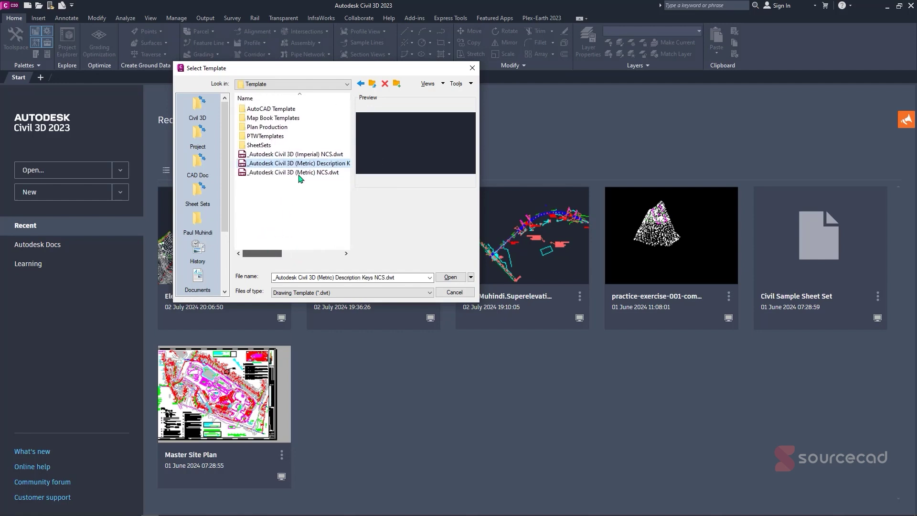
pyautogui.click(320, 156)
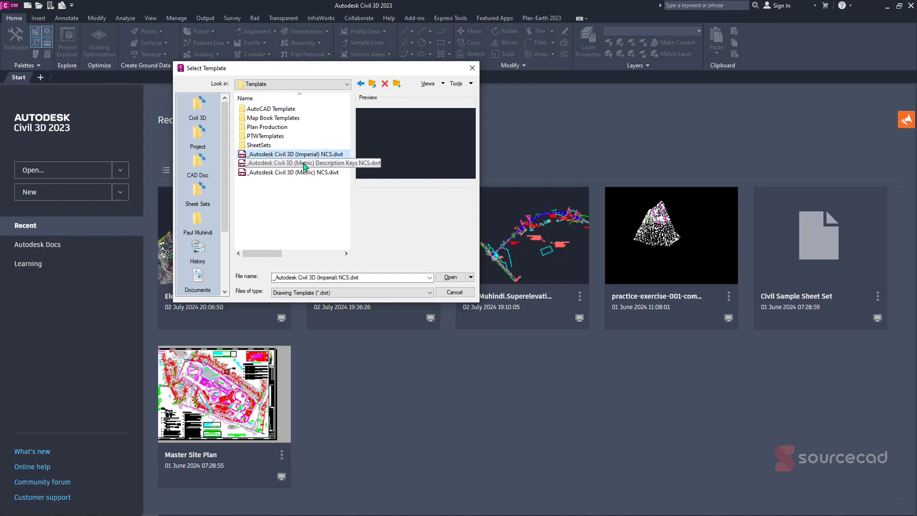
pyautogui.click(303, 163)
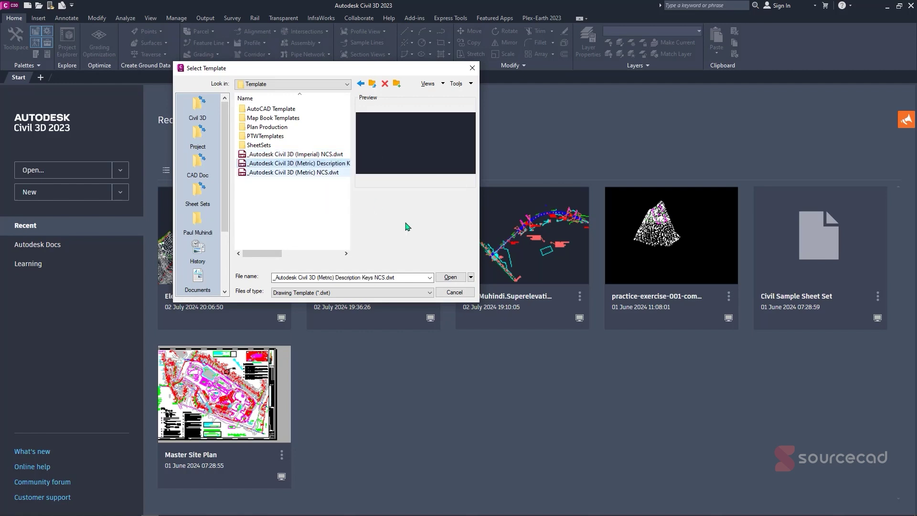
pyautogui.click(450, 278)
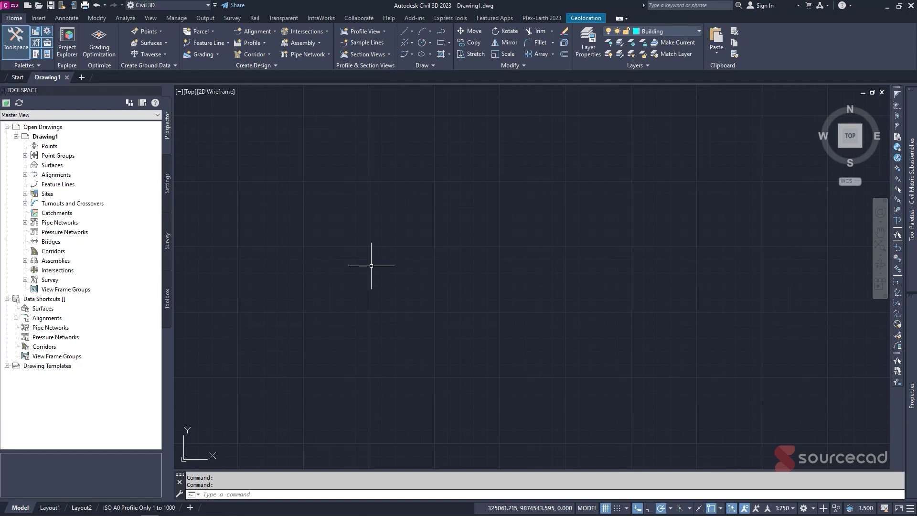
# Open the drawing settings of Drawing1 for editing
pyautogui.click(167, 188)
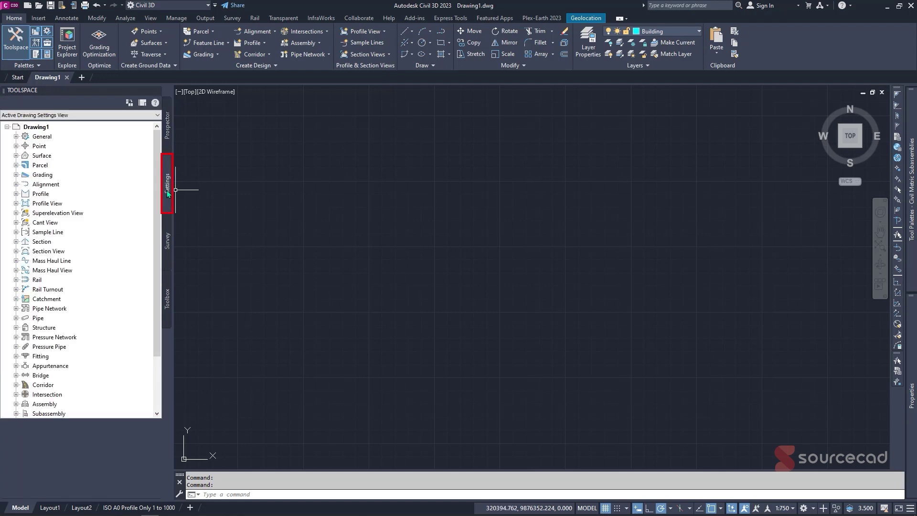
pyautogui.click(42, 128)
pyautogui.rightClick(42, 130)
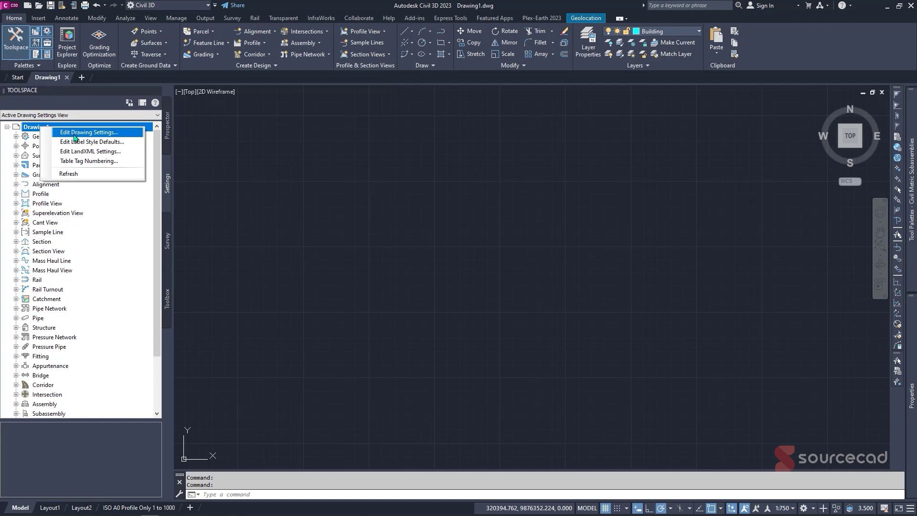
pyautogui.click(89, 133)
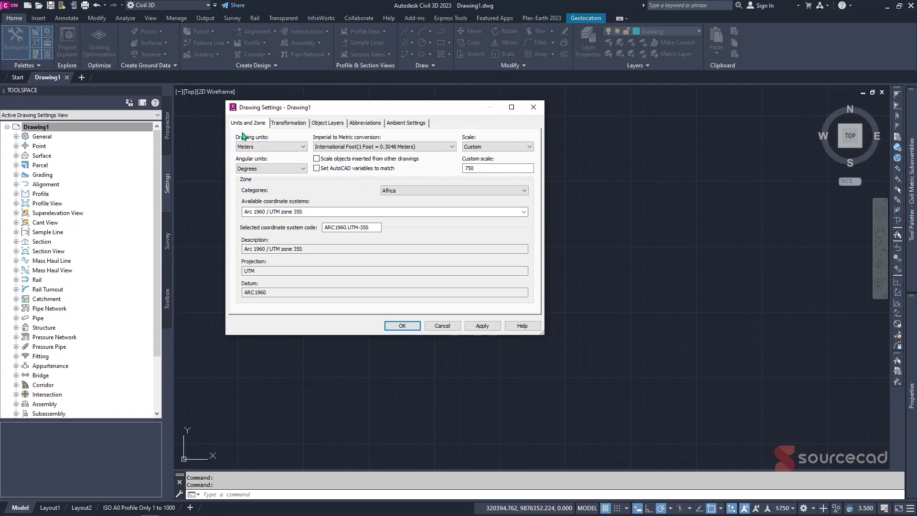
# Review the drawing unit and imperial-to-metric conversion options, keeping Meters and International Foot (1 Foot = 0.3048 Meters)
pyautogui.click(263, 147)
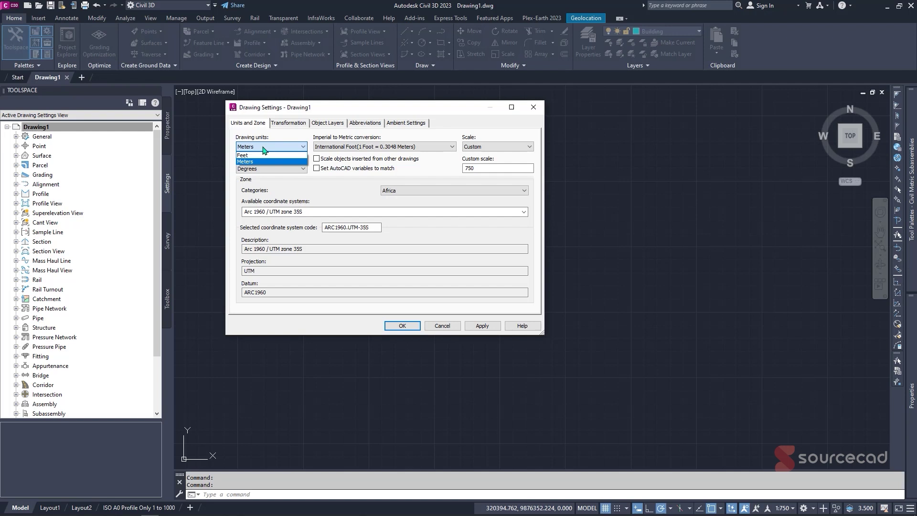
pyautogui.click(263, 150)
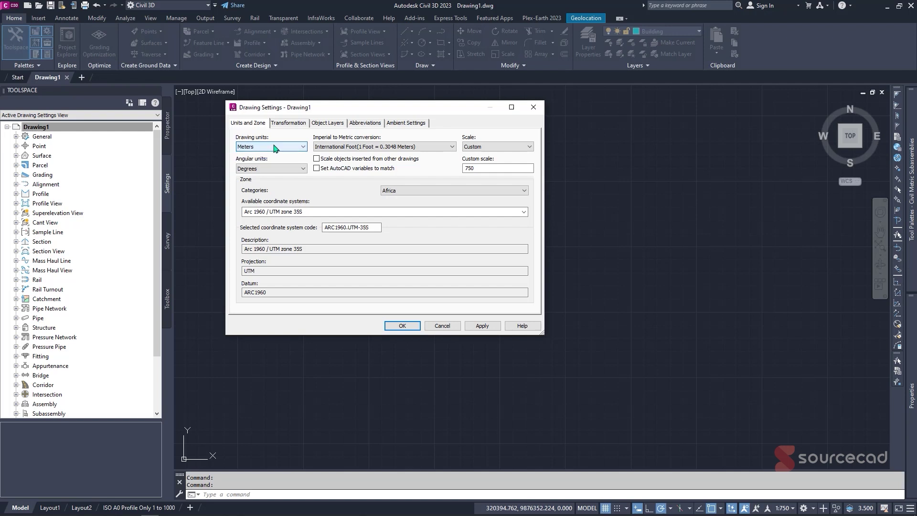
pyautogui.click(329, 149)
pyautogui.click(330, 154)
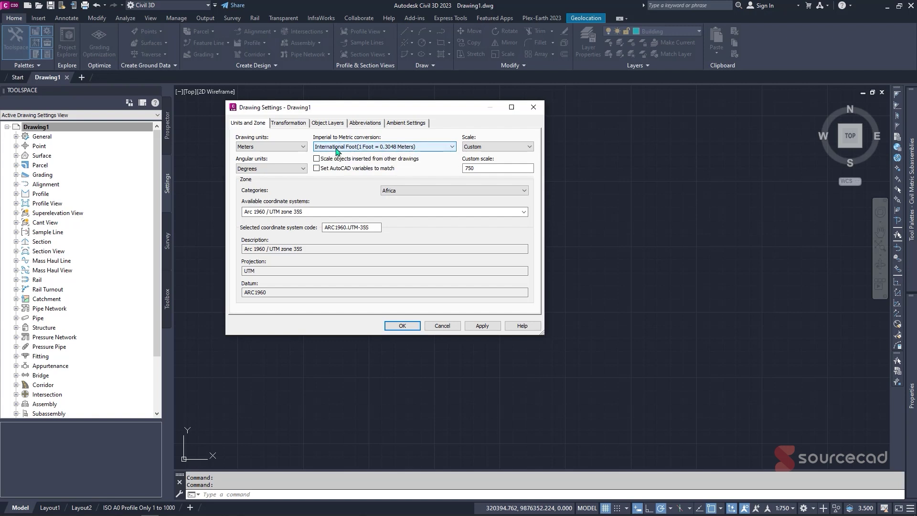
# Set the drawing scale to 1:1000 and keep the angular units in Degrees
pyautogui.click(496, 147)
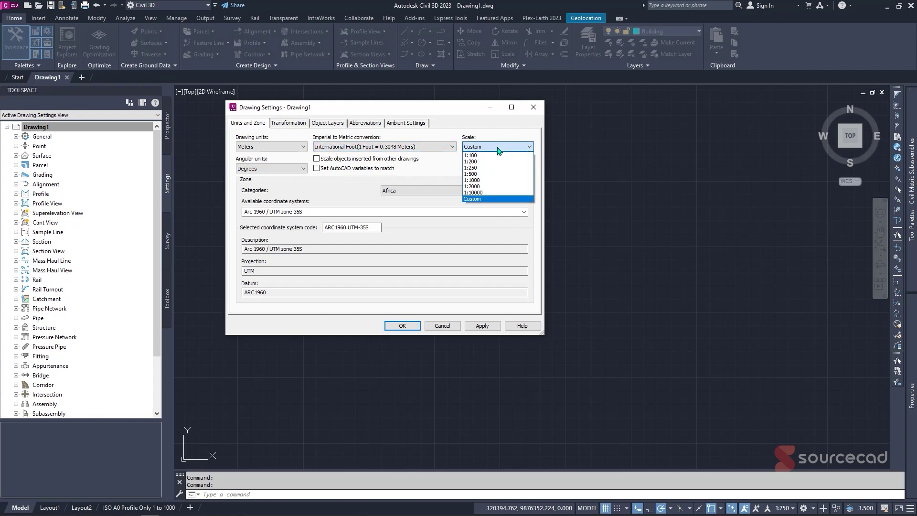
pyautogui.click(483, 181)
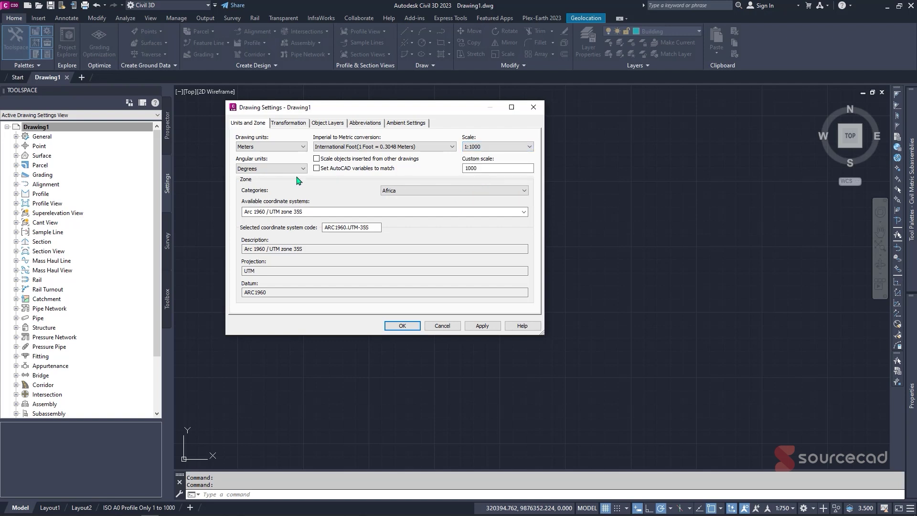
pyautogui.click(264, 170)
pyautogui.click(264, 170)
# Browse the available coordinate zone categories, keeping Africa selected
pyautogui.click(415, 193)
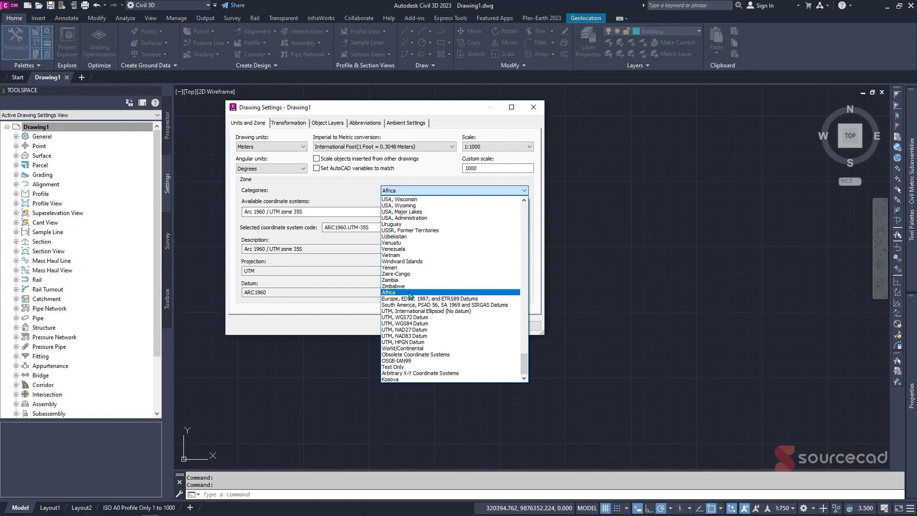
pyautogui.scroll(5, 416, 214)
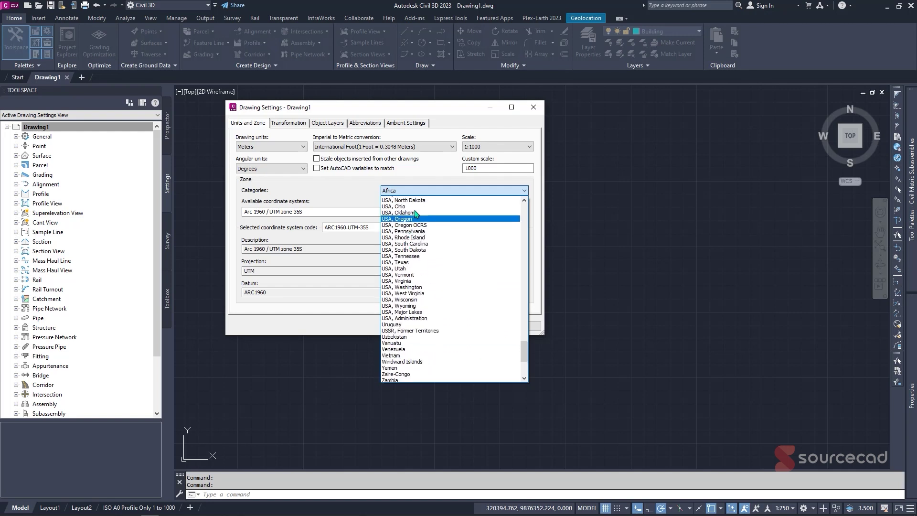
pyautogui.scroll(-5, 417, 220)
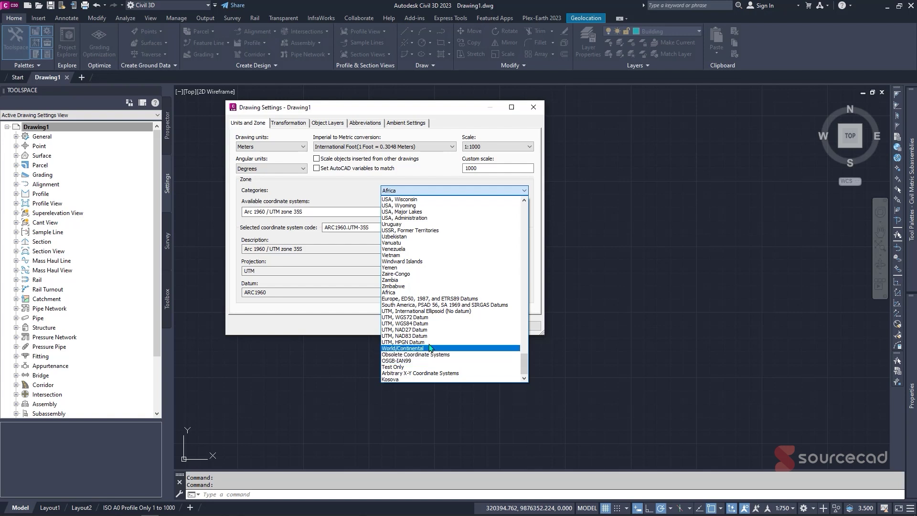
pyautogui.scroll(5, 430, 301)
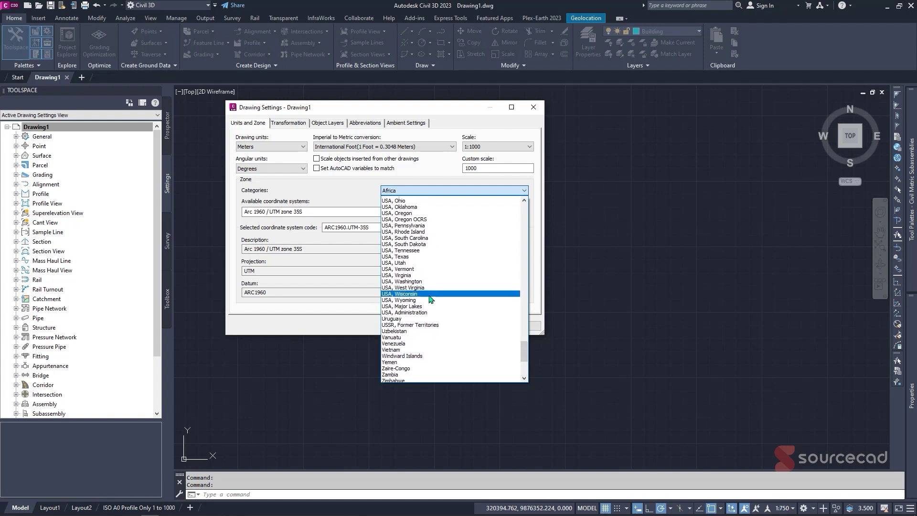
pyautogui.scroll(10, 430, 296)
pyautogui.click(418, 194)
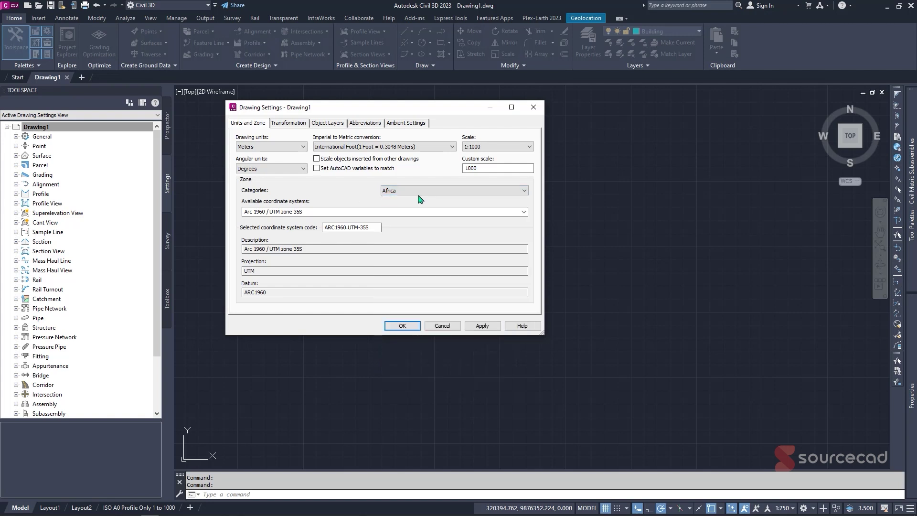
# Assign the Arc 1960 / UTM zone 37N coordinate system to the drawing and apply the drawing settings
pyautogui.click(524, 211)
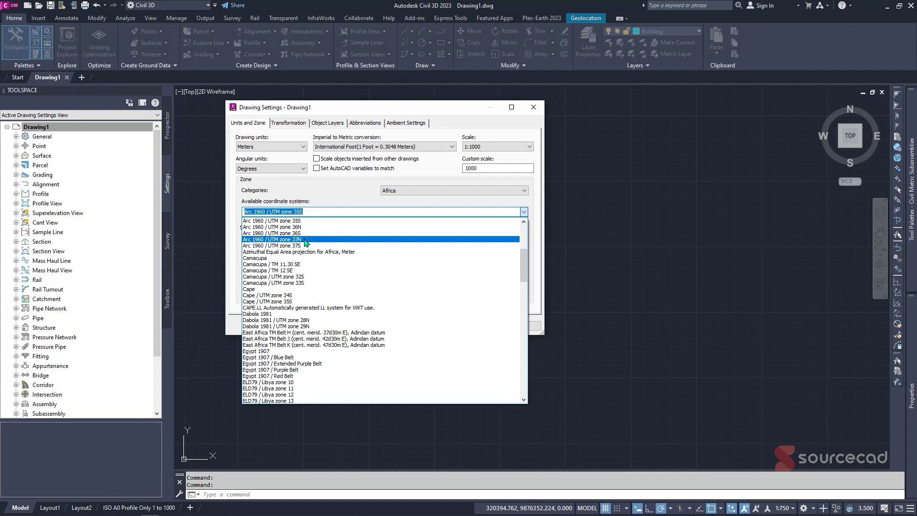
pyautogui.scroll(2, 306, 243)
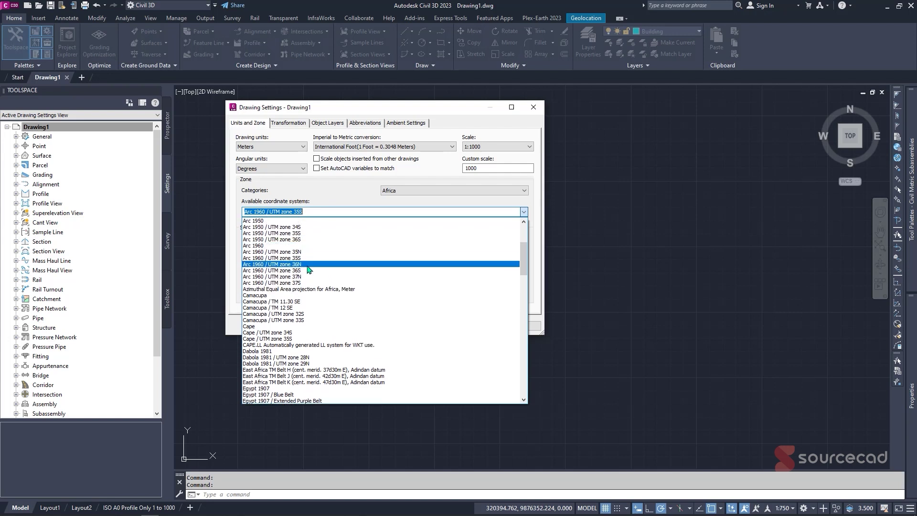
pyautogui.click(312, 276)
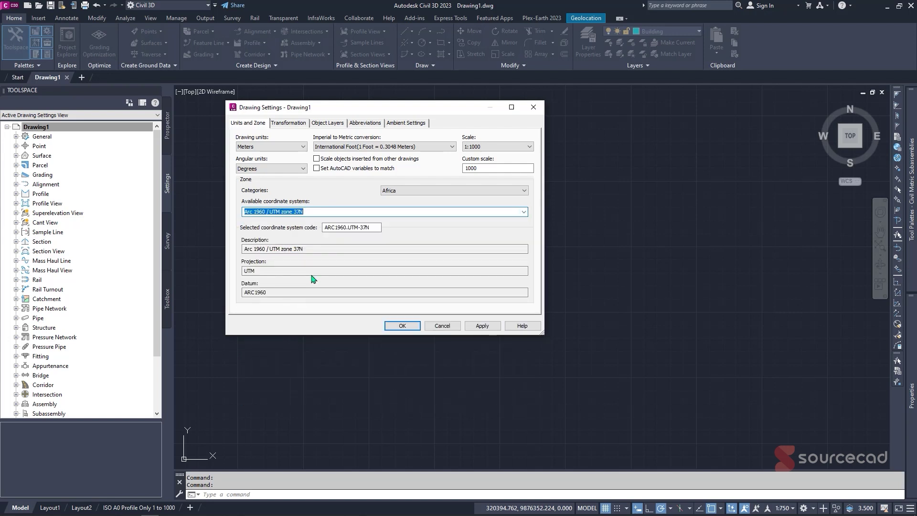
pyautogui.click(479, 325)
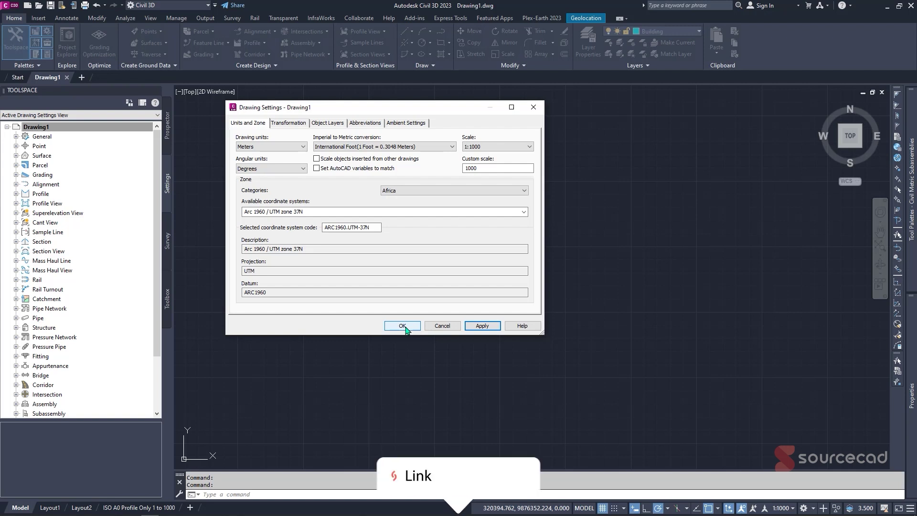
pyautogui.click(403, 325)
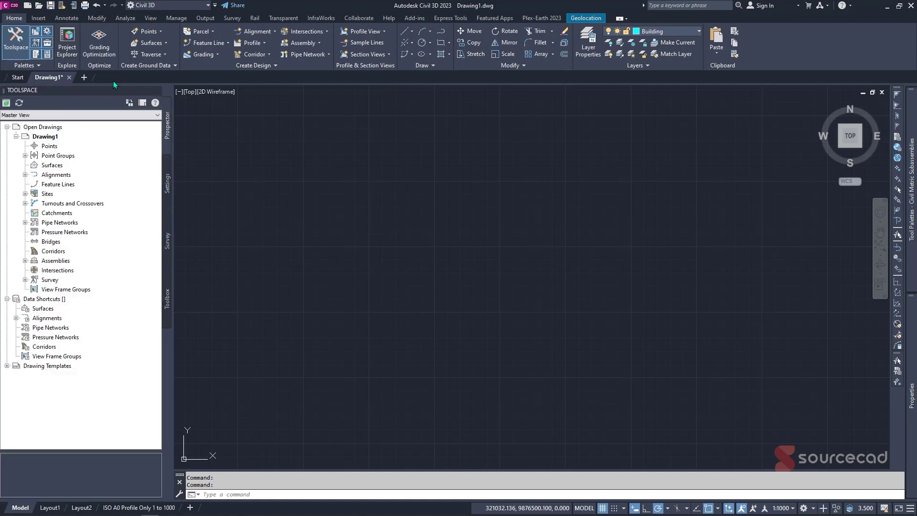
# Start saving the drawing and create a Civil 3D folder as its location inside the Documents folder of Civil 3D Topo Map
pyautogui.click(50, 6)
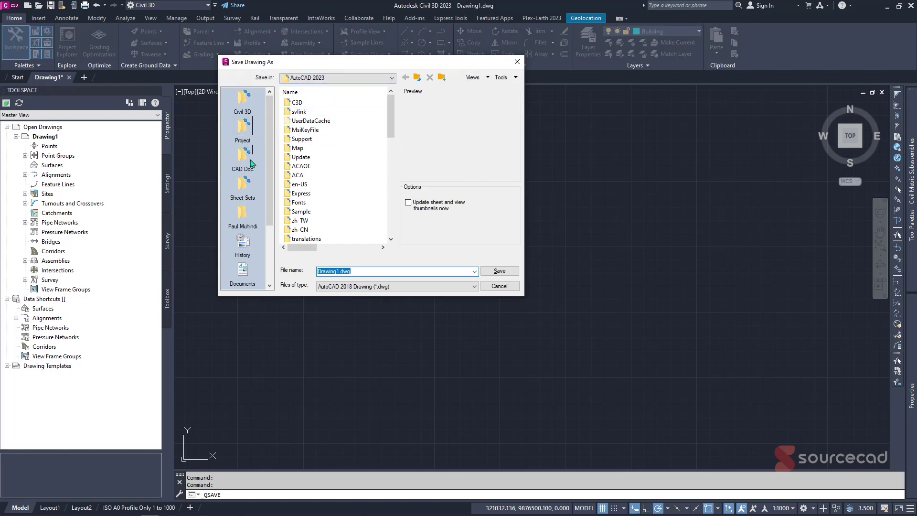
pyautogui.click(246, 210)
pyautogui.doubleClick(308, 119)
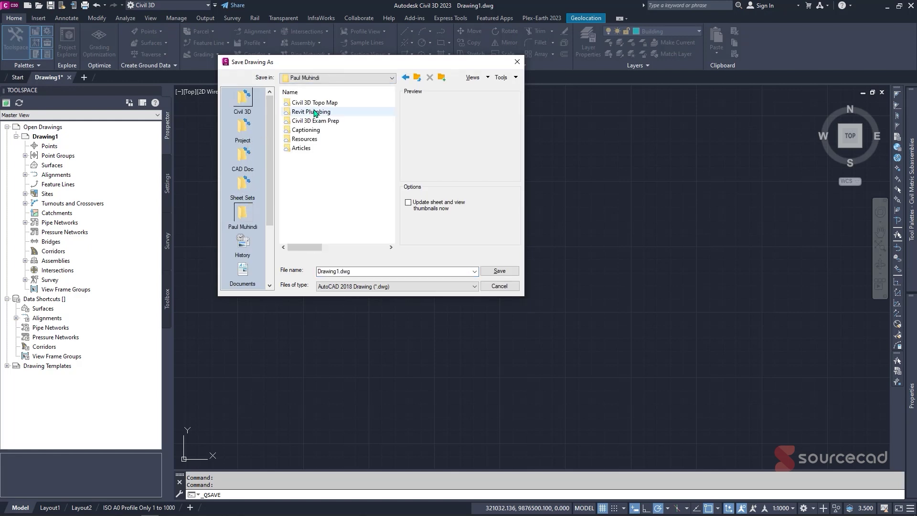
pyautogui.doubleClick(320, 103)
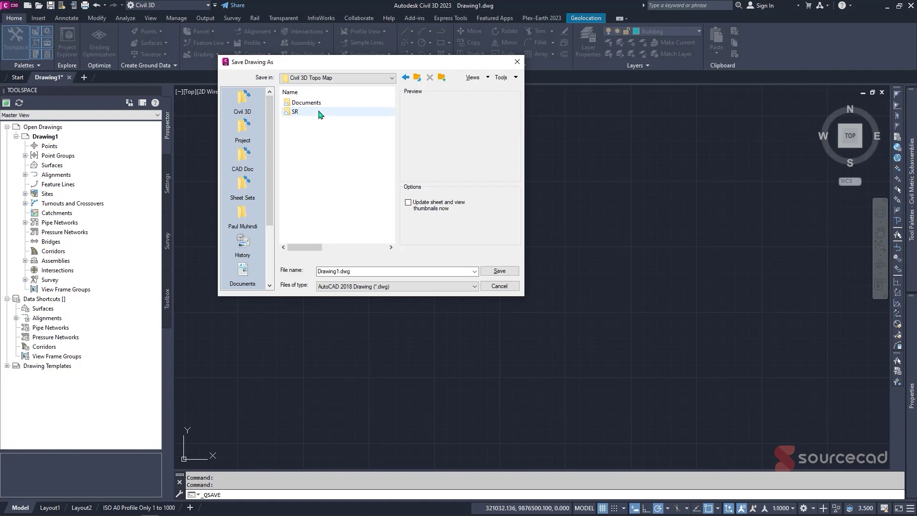
pyautogui.doubleClick(322, 105)
pyautogui.click(441, 78)
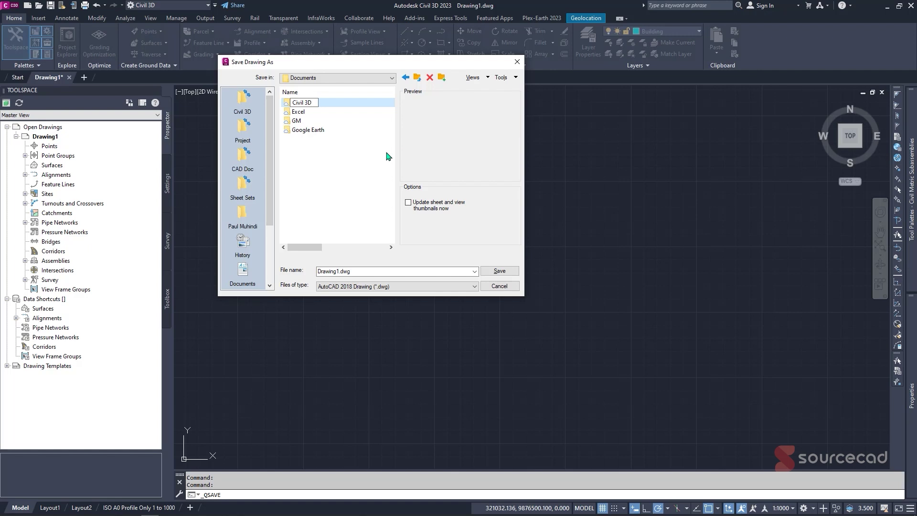
pyautogui.press('Return')
pyautogui.press('Return')
# Save the drawing as Topo Map in AutoCAD 2018 Drawing (*.dwg) format with sheet and view thumbnails updated
pyautogui.tripleClick(368, 271)
pyautogui.write('t')
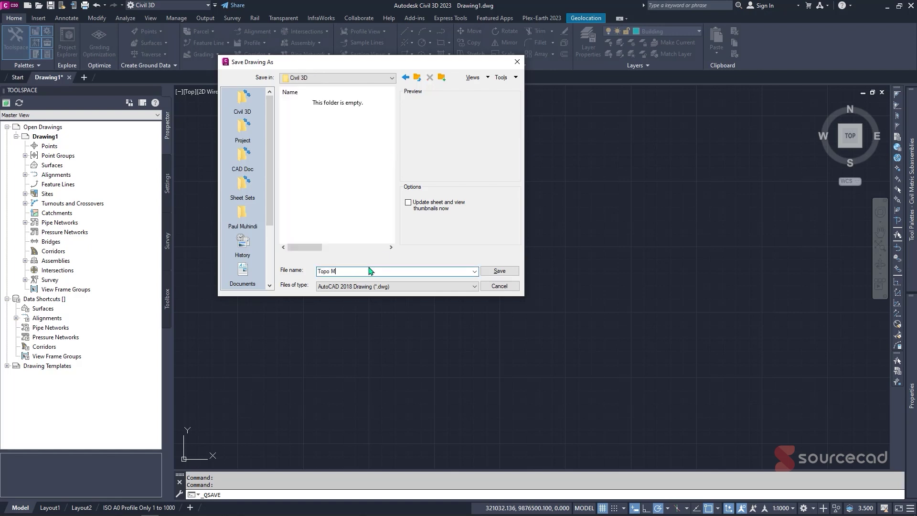
pyautogui.click(393, 287)
pyautogui.click(395, 287)
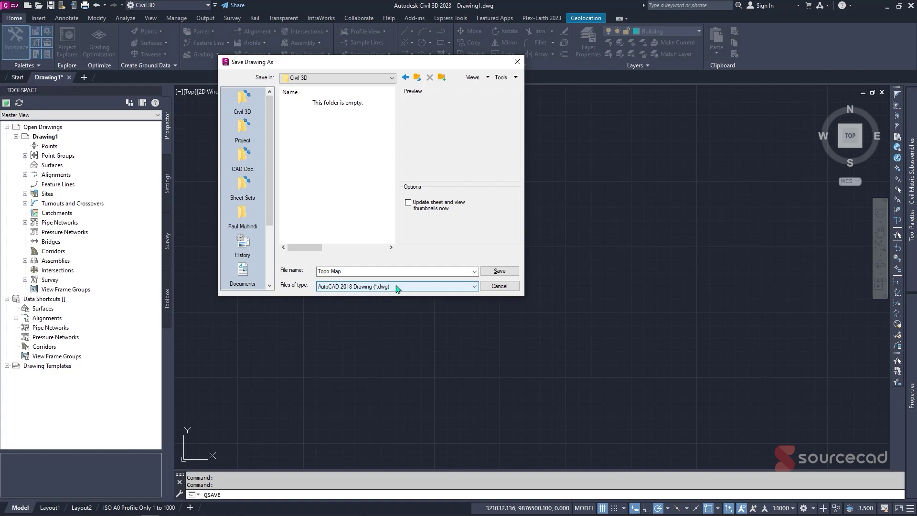
pyautogui.click(395, 287)
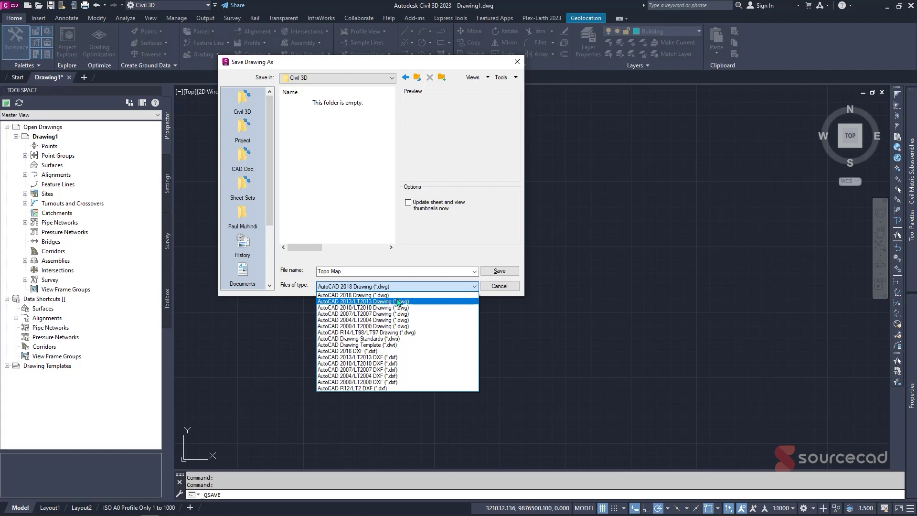
pyautogui.click(404, 286)
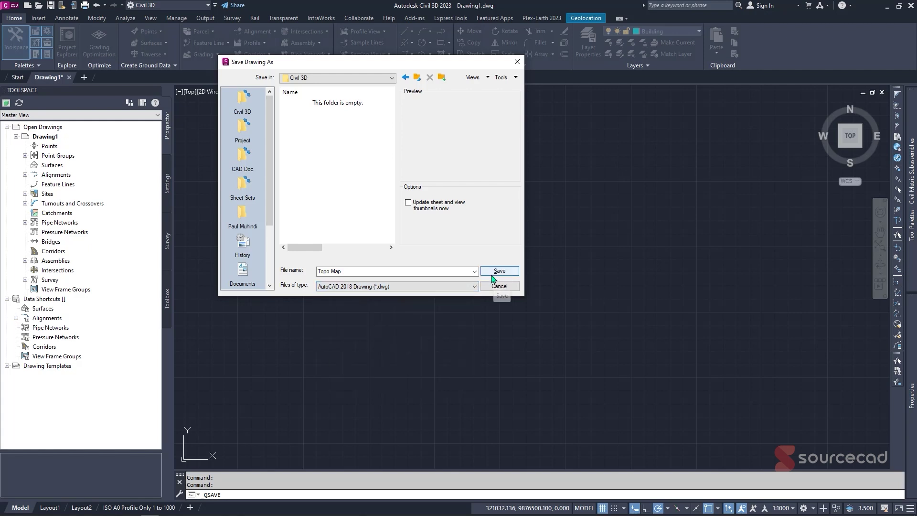
pyautogui.click(408, 203)
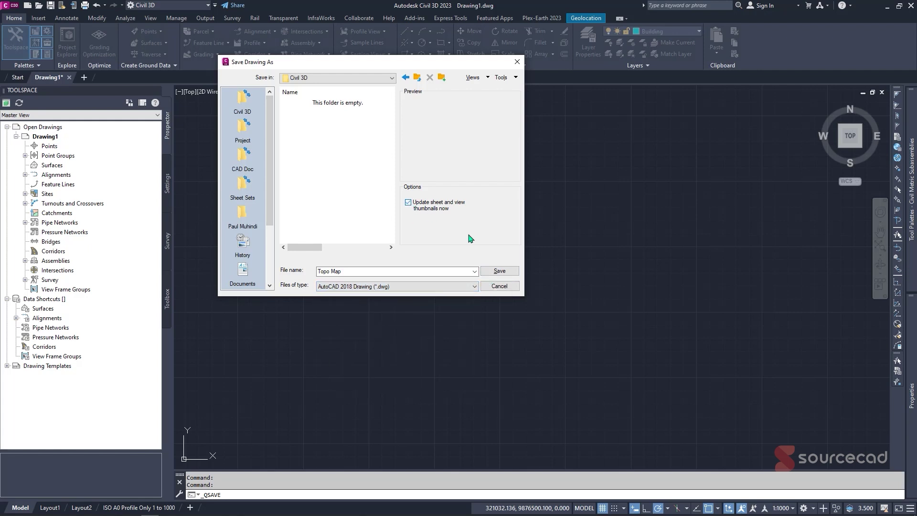
pyautogui.click(500, 270)
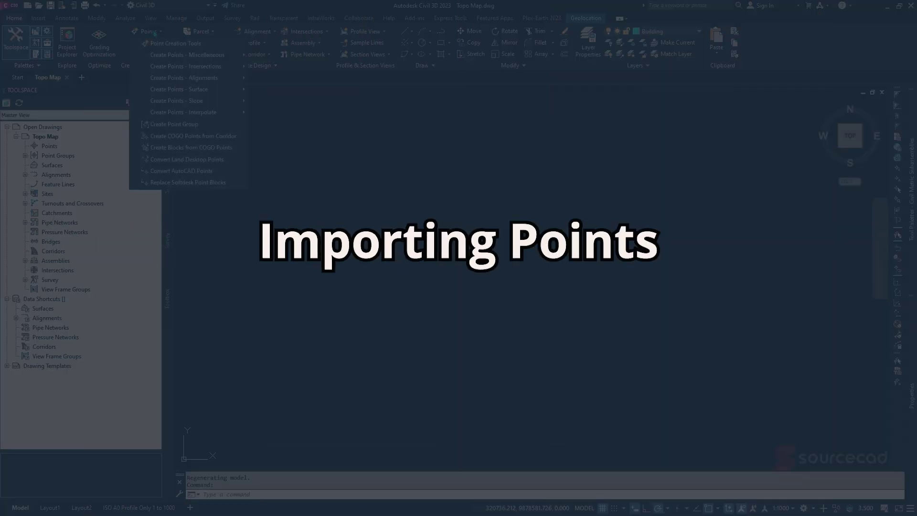
# Start a point import with the point creation tools and browse for the source file in the project's Documents\Excel folder
pyautogui.click(171, 43)
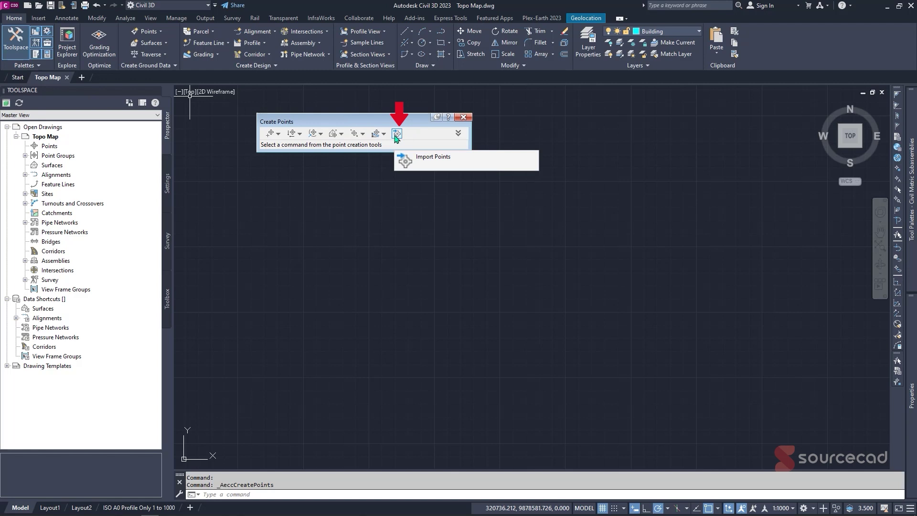
pyautogui.click(396, 134)
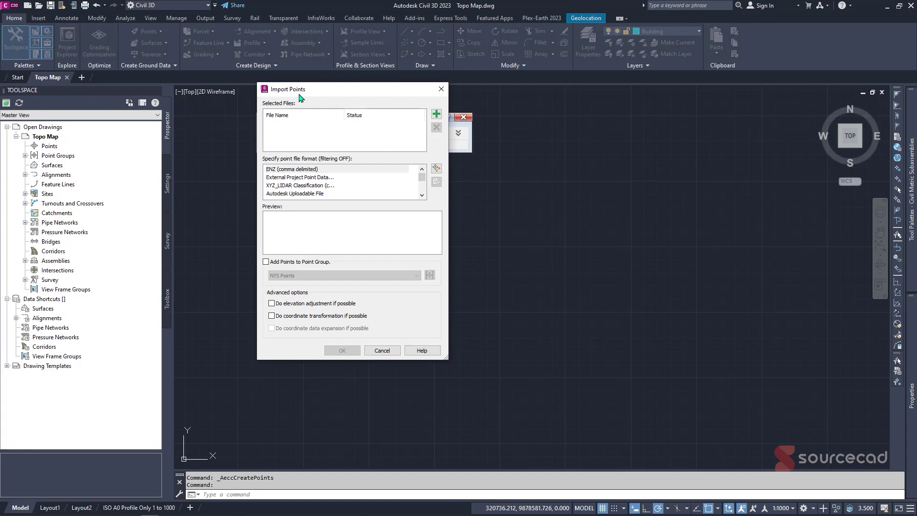
pyautogui.click(436, 115)
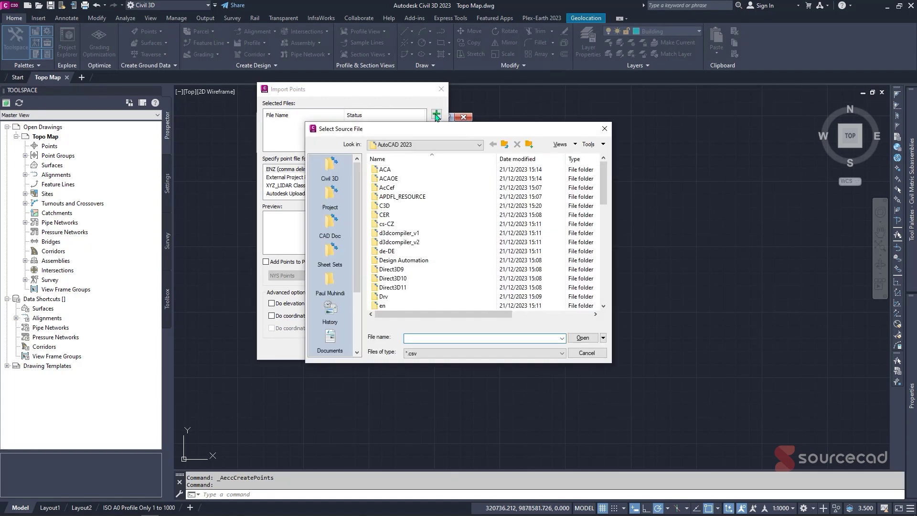
pyautogui.click(330, 194)
pyautogui.doubleClick(394, 168)
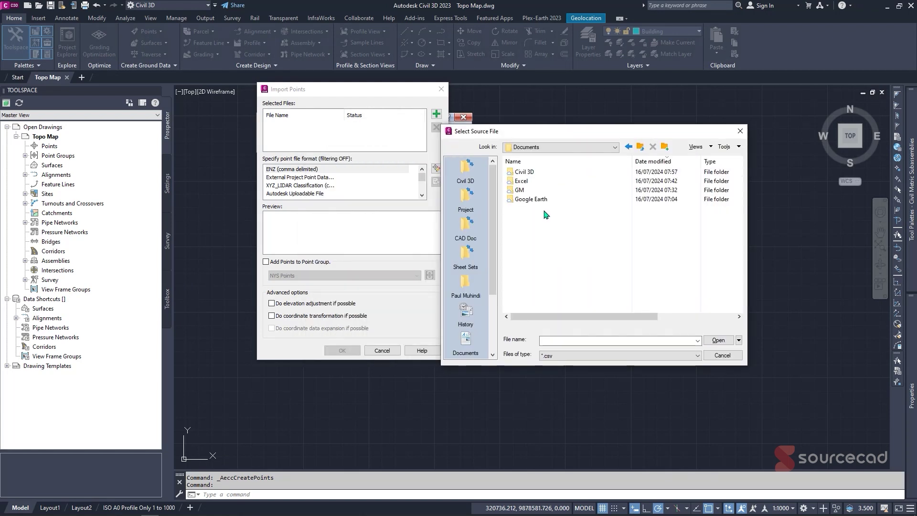
pyautogui.doubleClick(527, 181)
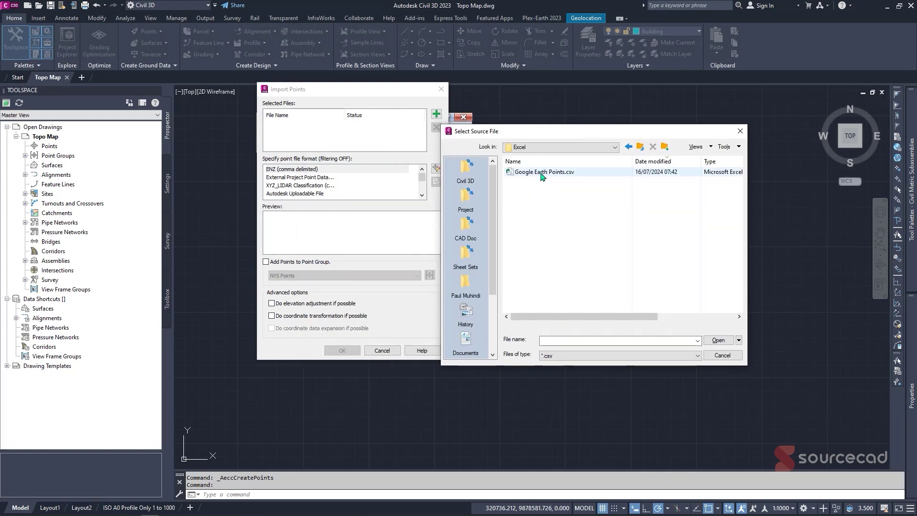
# Add Google Earth Points.csv as the import source file, keeping the *.csv file type
pyautogui.click(542, 173)
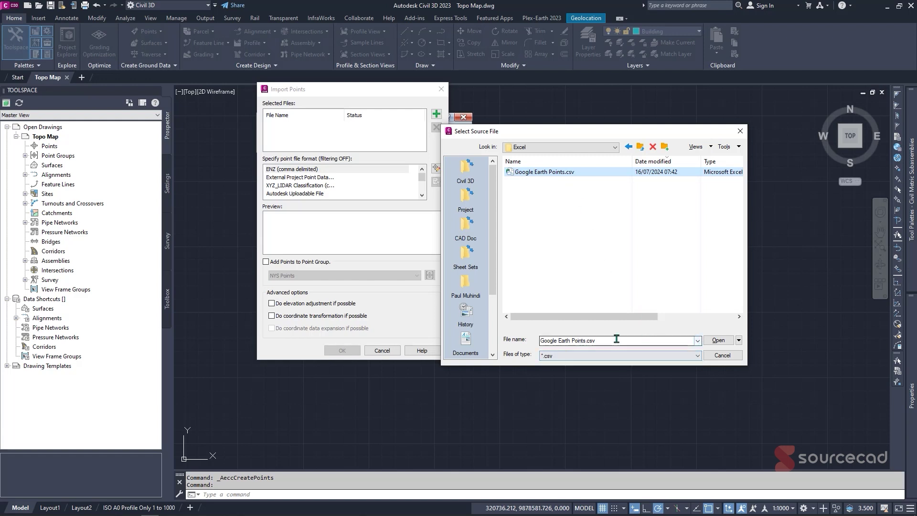
pyautogui.click(569, 355)
pyautogui.click(566, 360)
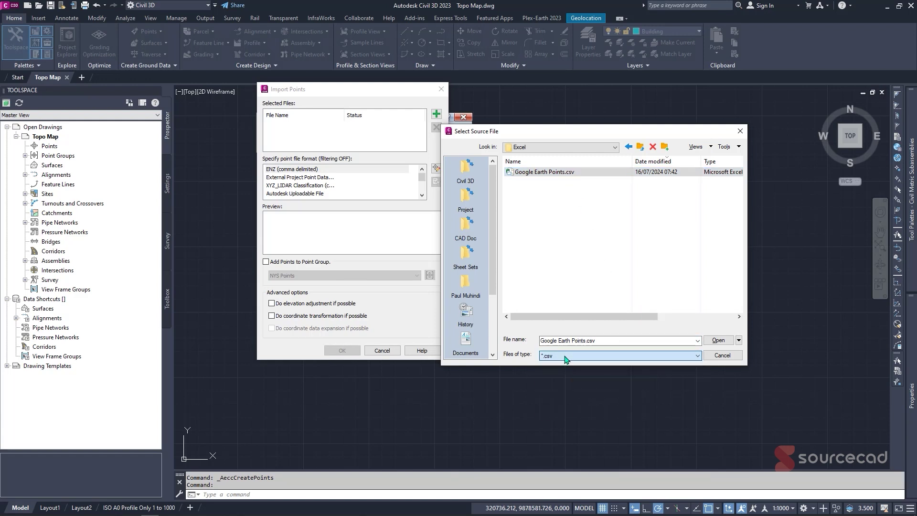
pyautogui.click(676, 355)
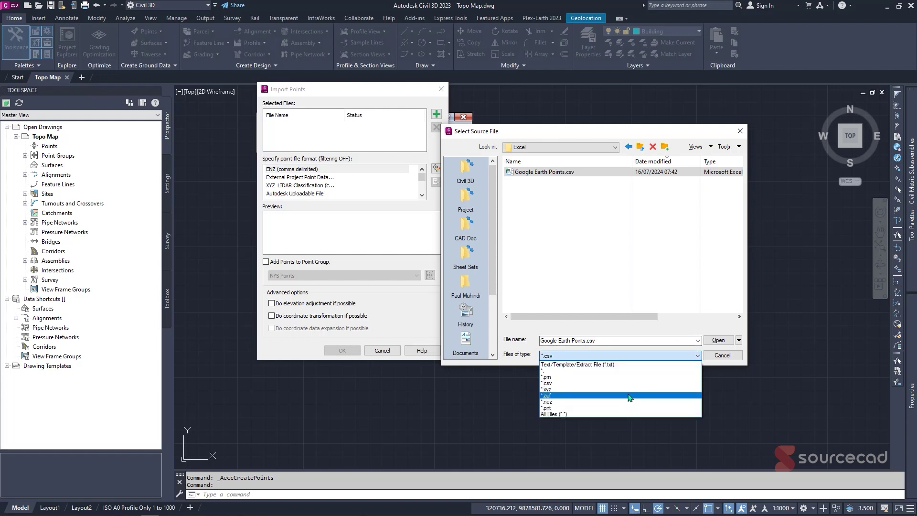
pyautogui.click(656, 333)
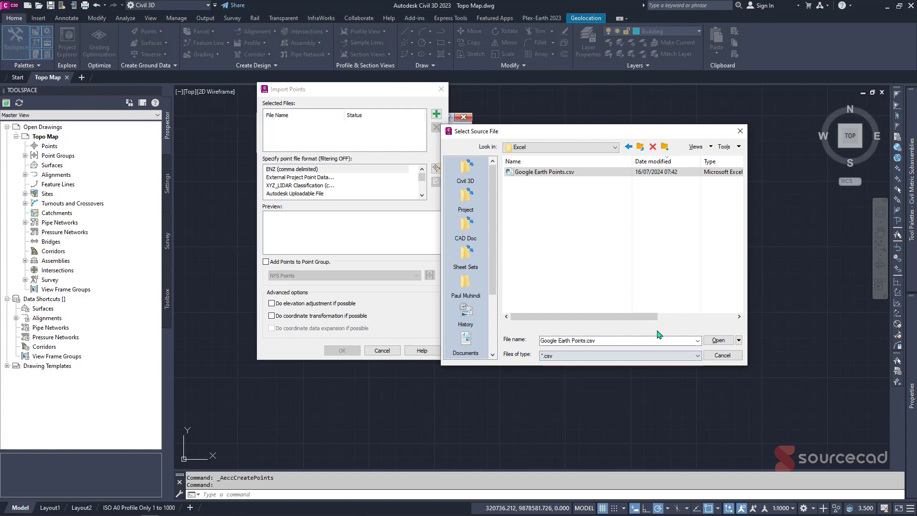
pyautogui.click(718, 340)
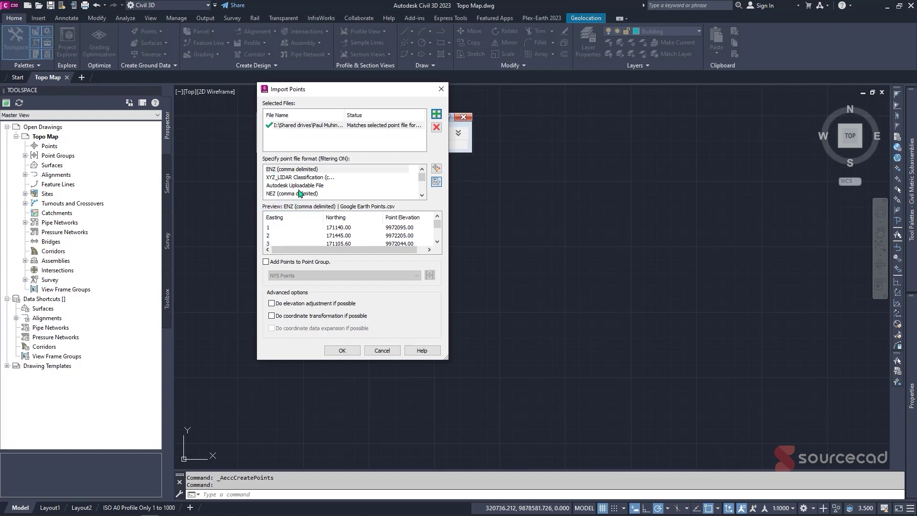
# Set the point file format to PENZD (comma delimited), check the preview's raw descriptions, and enable adding points to a point group
pyautogui.scroll(-1, 300, 193)
pyautogui.click(284, 194)
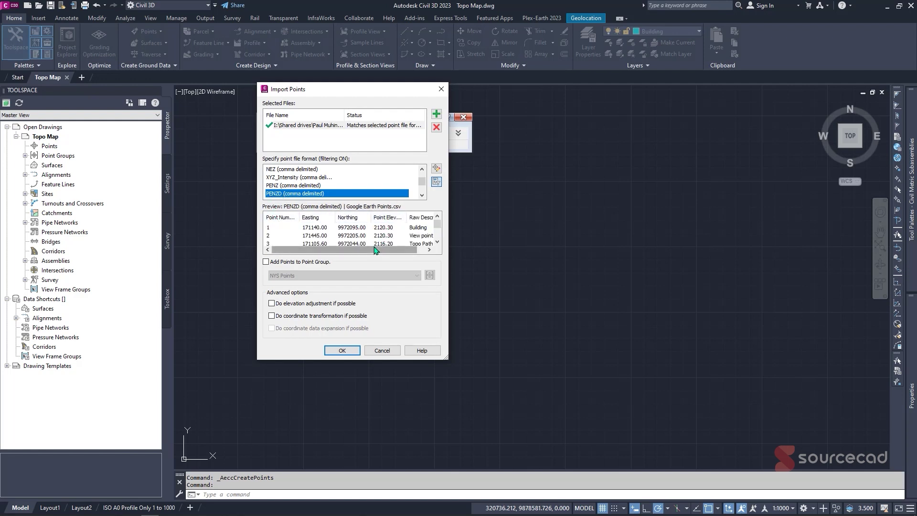
pyautogui.moveTo(381, 251); pyautogui.dragTo(389, 251)
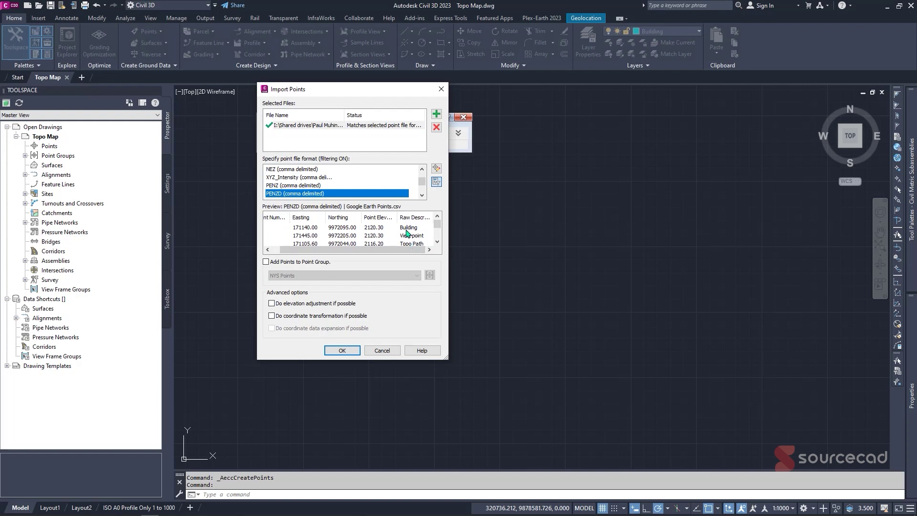
pyautogui.click(273, 264)
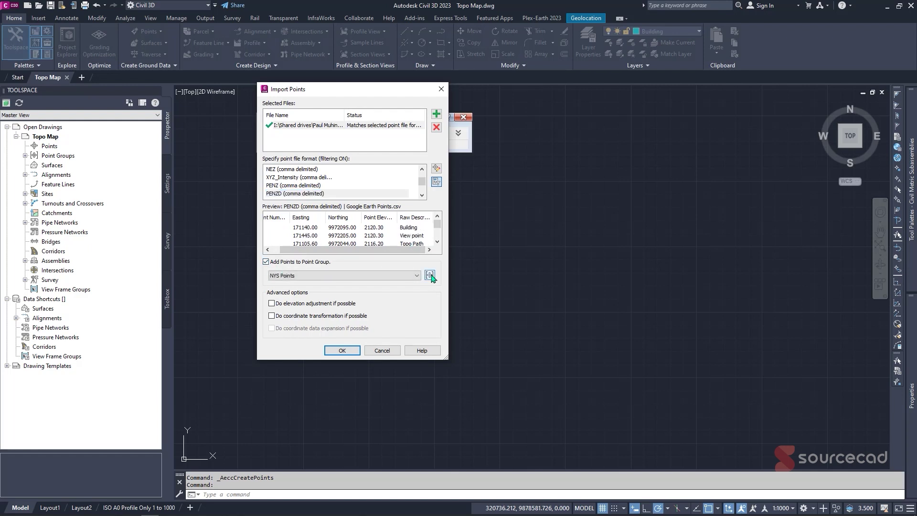
# Create a point group named Topo Points and set it as the group that receives the imported points
pyautogui.click(416, 276)
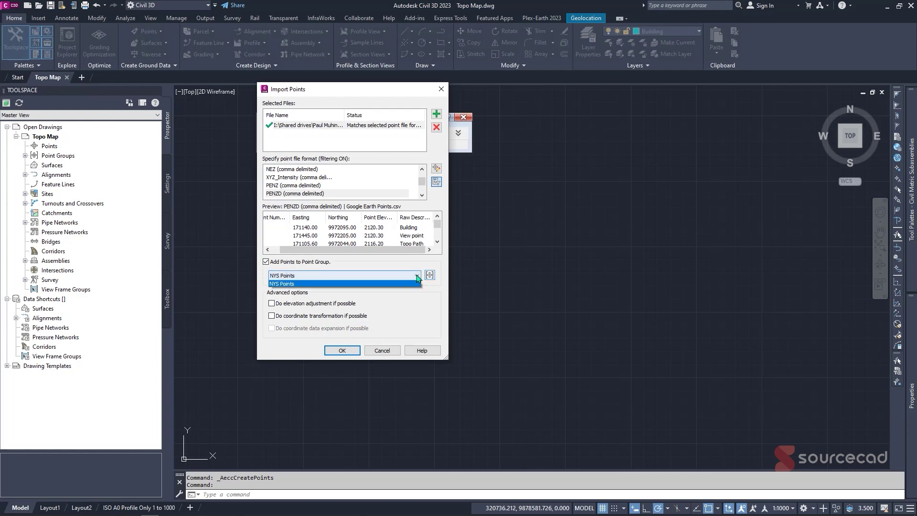
pyautogui.click(418, 276)
pyautogui.click(429, 275)
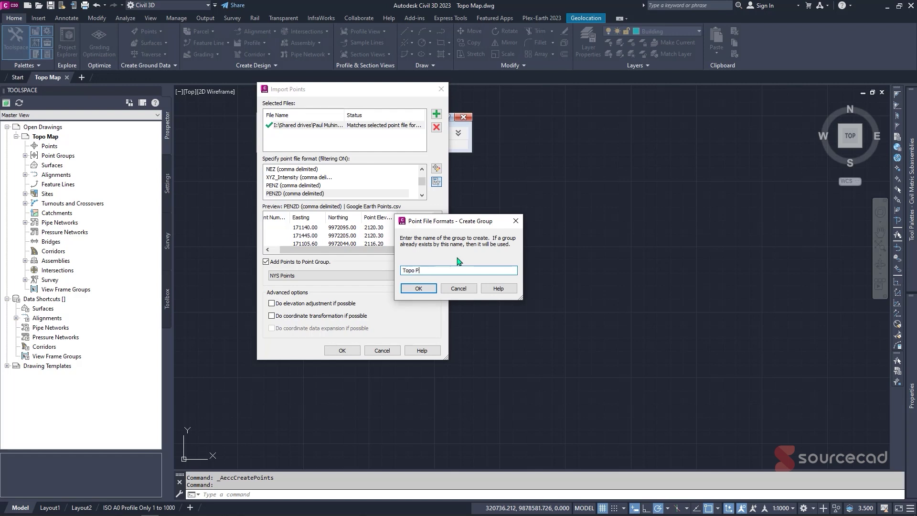
pyautogui.click(419, 288)
pyautogui.click(374, 278)
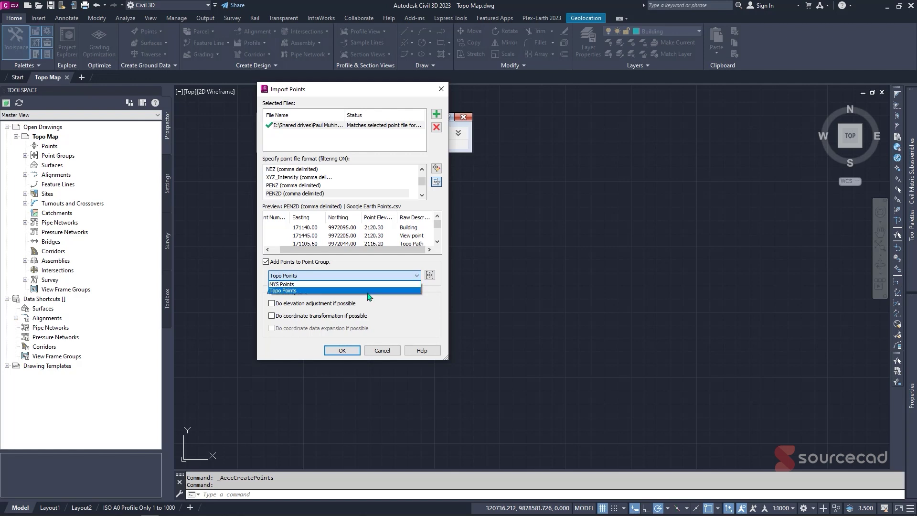
pyautogui.click(367, 292)
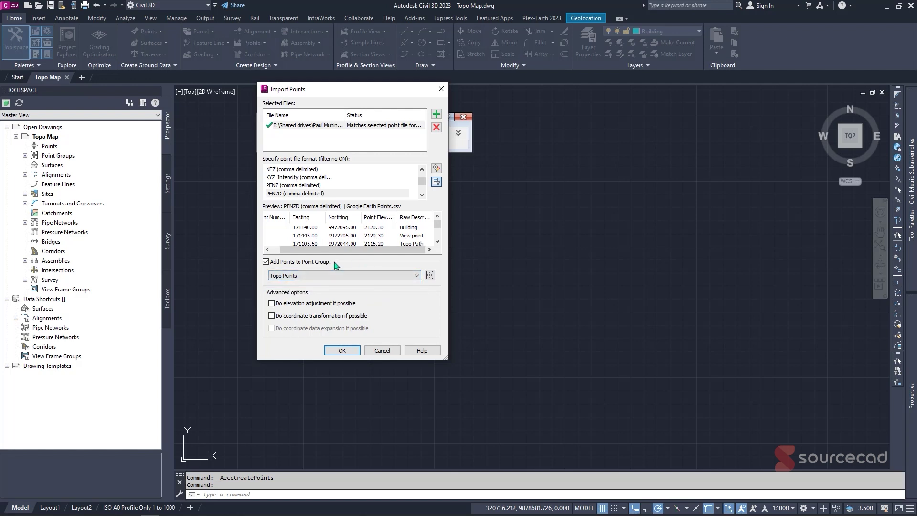
# Check the point preview's columns, run the point import, and close the point creation tools
pyautogui.moveTo(353, 249); pyautogui.dragTo(344, 249)
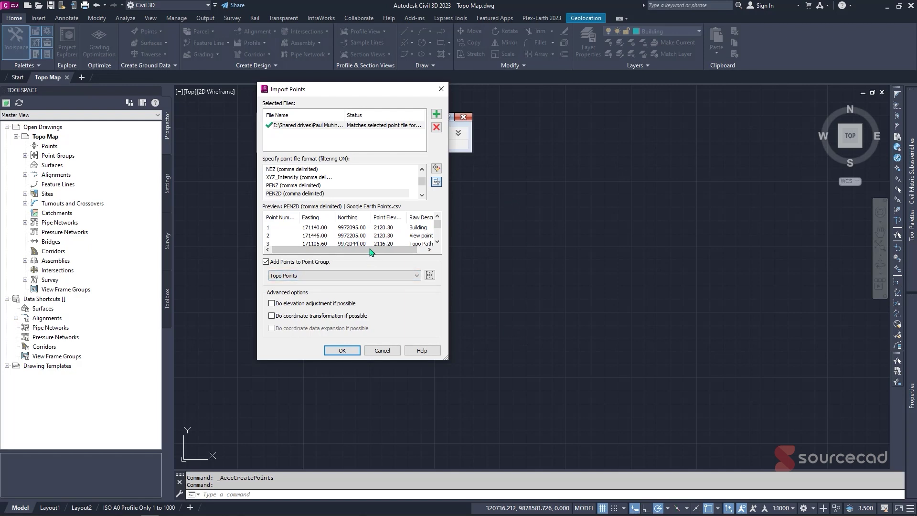
pyautogui.scroll(-1, 374, 245)
pyautogui.scroll(2, 375, 245)
pyautogui.click(302, 306)
pyautogui.click(350, 352)
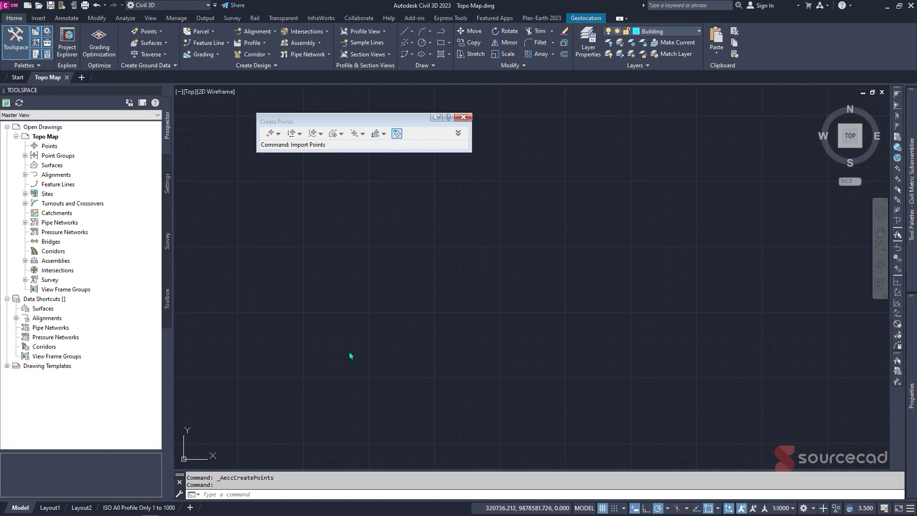
pyautogui.click(300, 123)
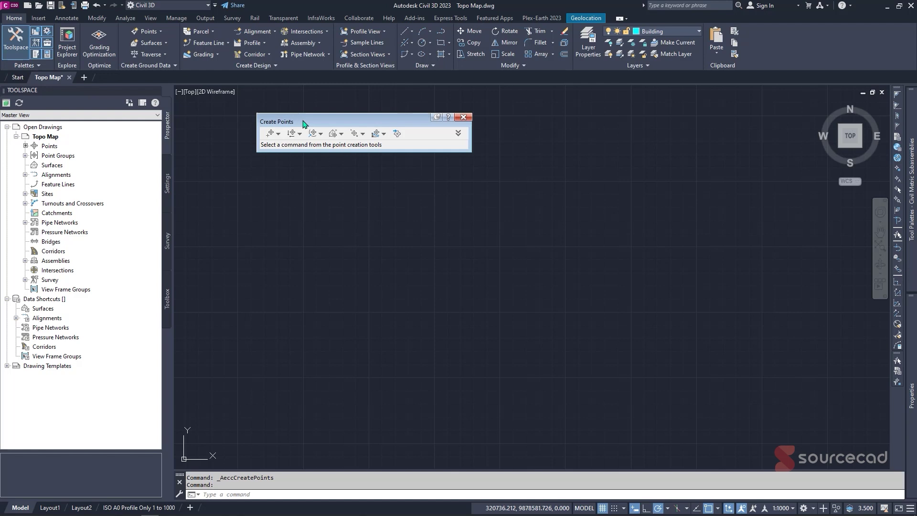
pyautogui.click(463, 118)
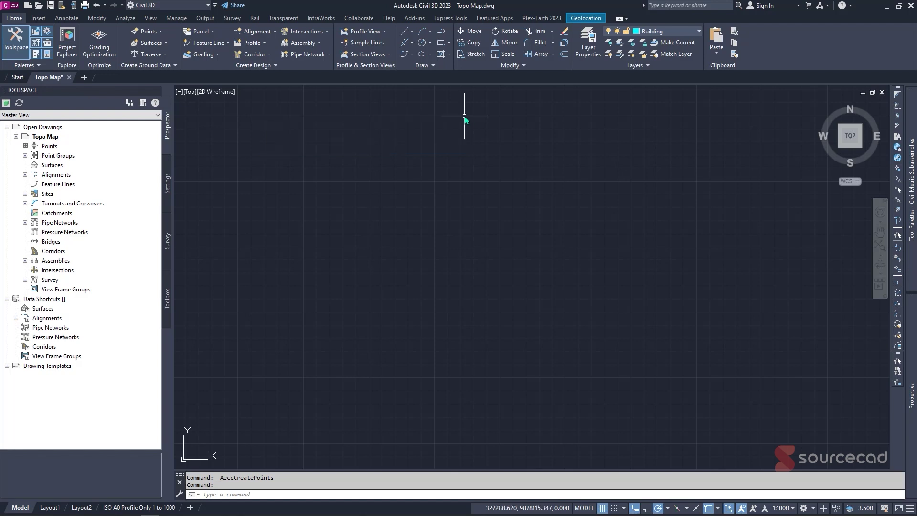
# Expand the drawing's point groups and delete all points belonging to the NYS Points group
pyautogui.click(25, 156)
pyautogui.click(76, 175)
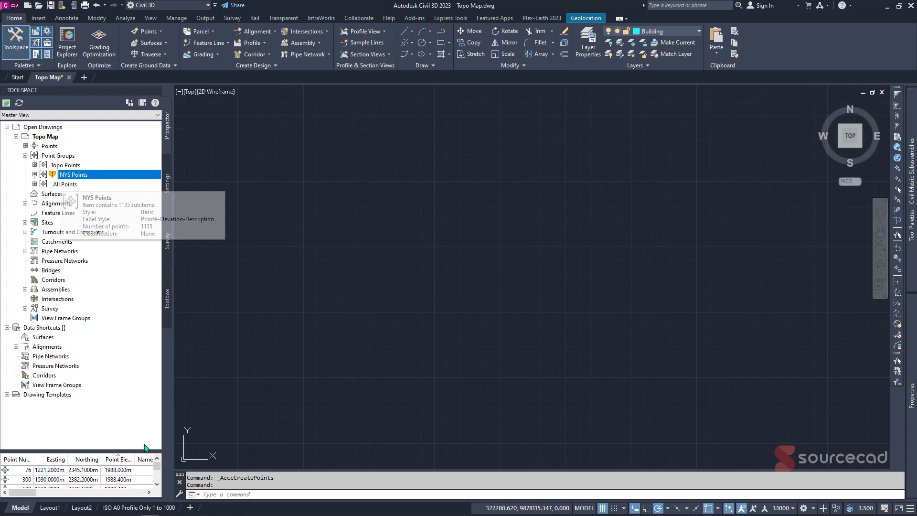
pyautogui.click(156, 470)
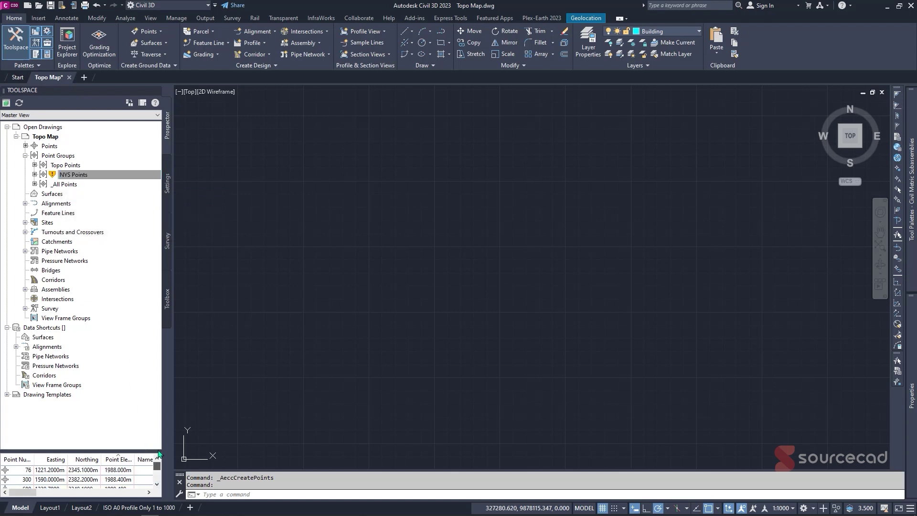
pyautogui.rightClick(62, 179)
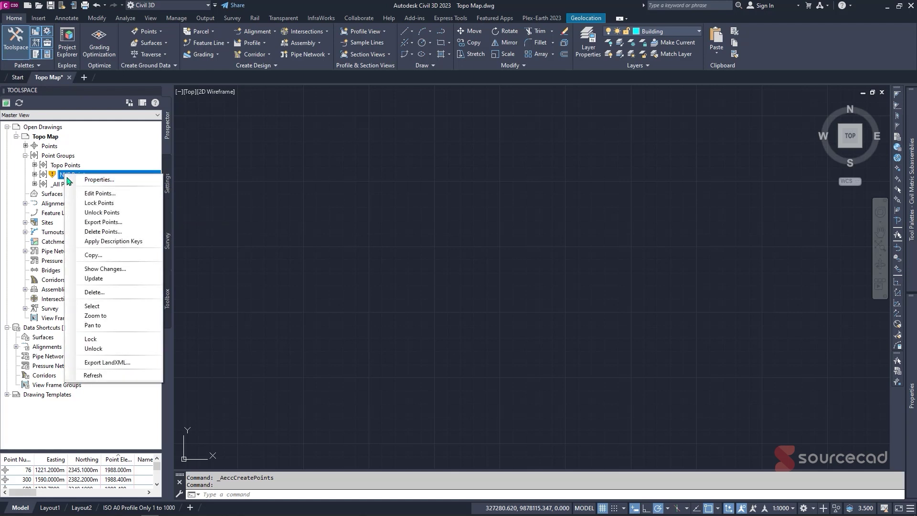
pyautogui.click(102, 232)
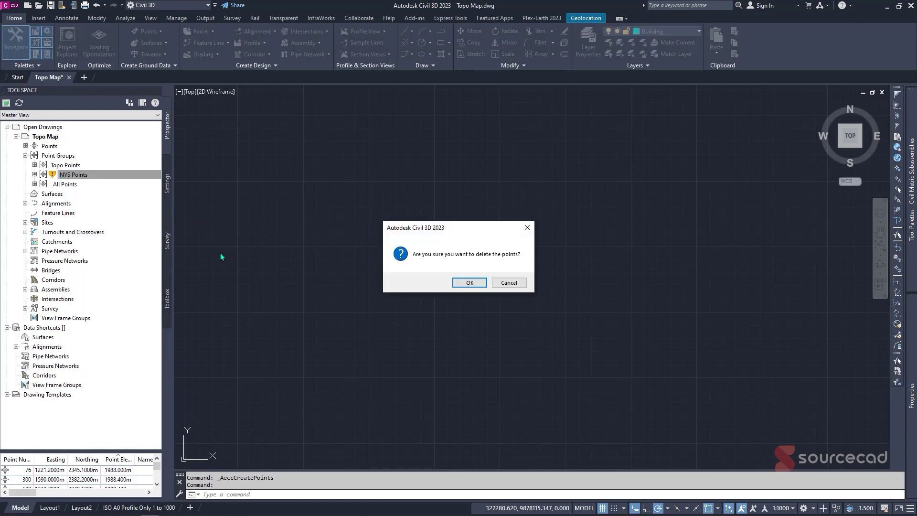
pyautogui.click(468, 283)
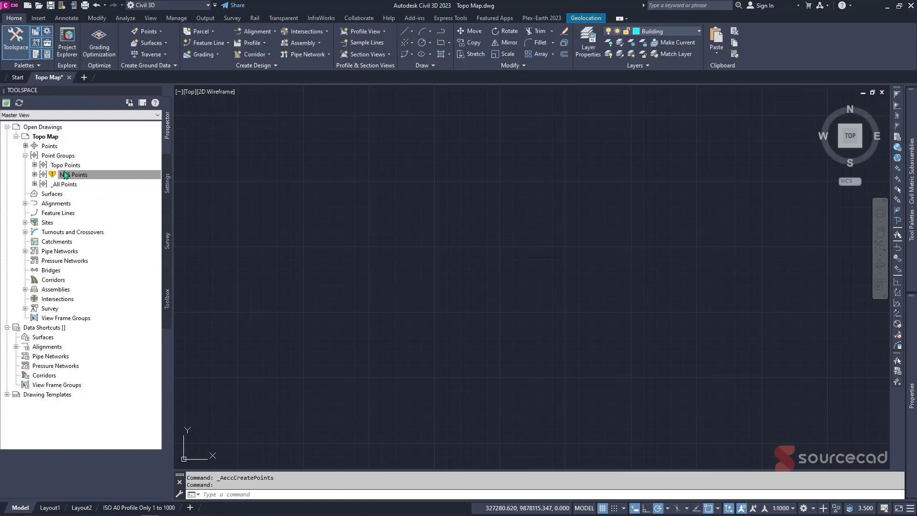
# Update the out-of-date point groups and check the point lists of Topo Points and _All Points
pyautogui.click(74, 166)
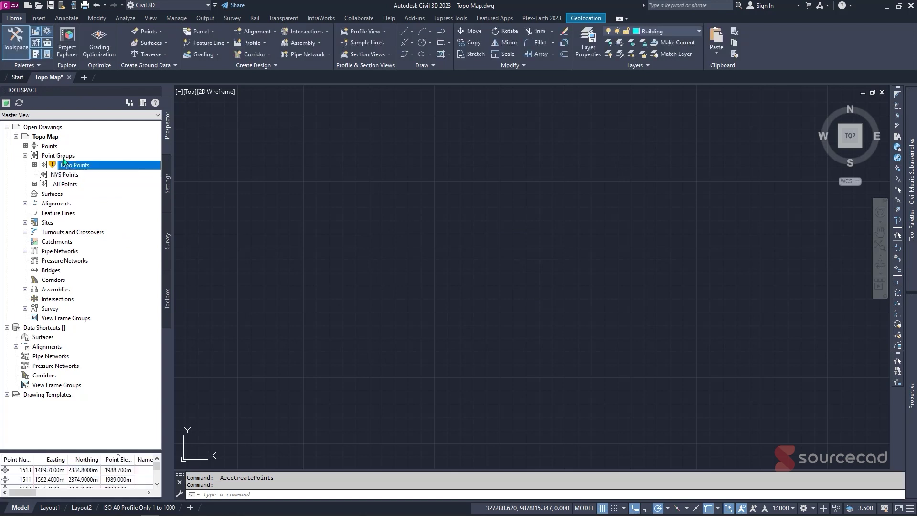
pyautogui.rightClick(62, 156)
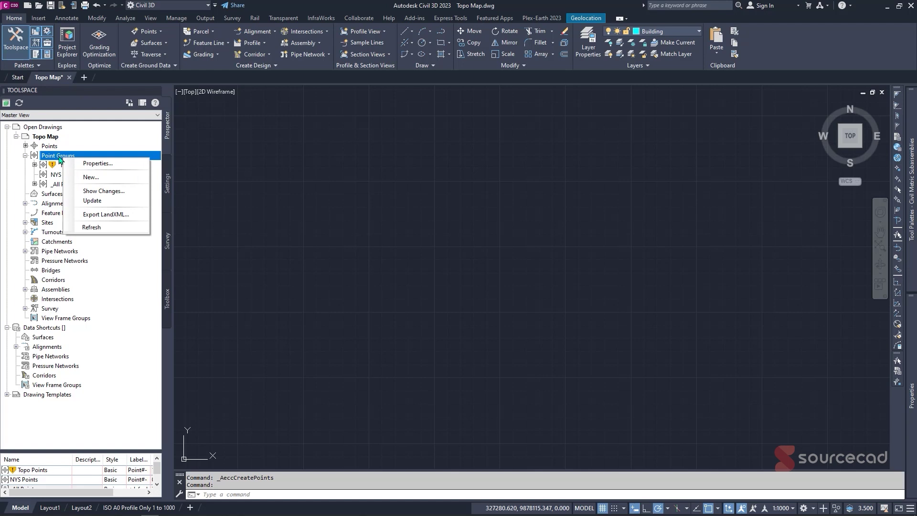
pyautogui.click(86, 200)
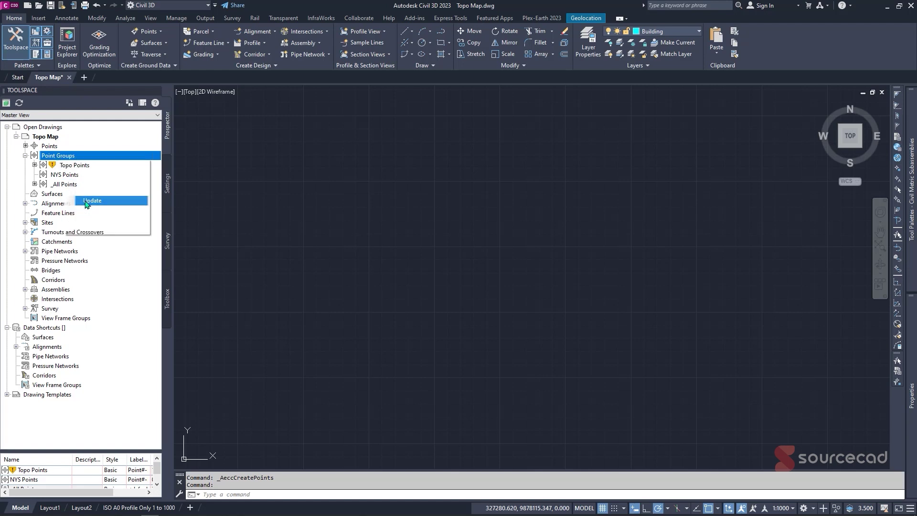
pyautogui.click(68, 165)
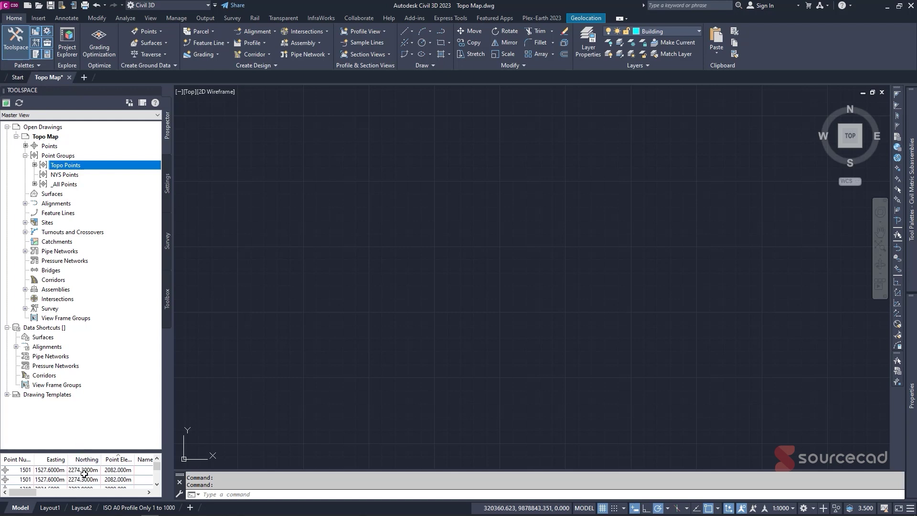
pyautogui.click(71, 185)
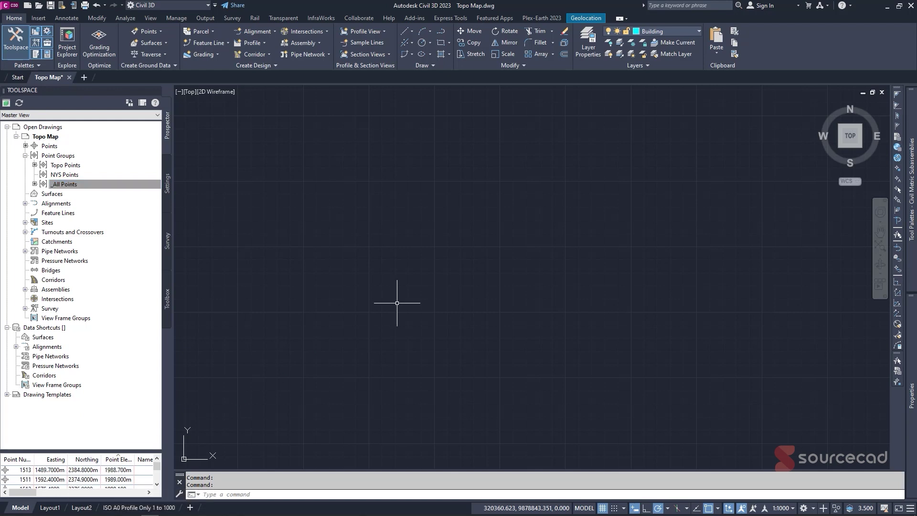
# Zoom to the drawing extents and examine the imported points and their number, elevation and description labels
pyautogui.middleClick(392, 265)
pyautogui.middleClick(391, 265)
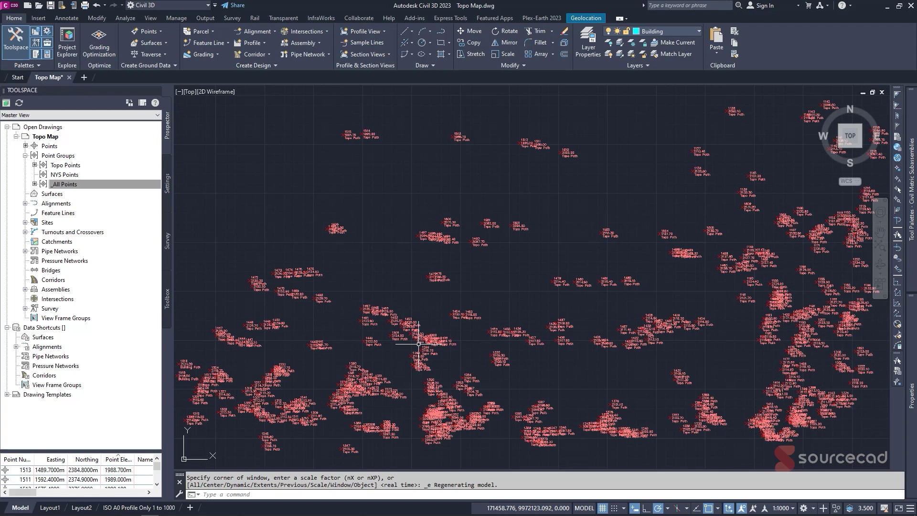
pyautogui.scroll(2, 418, 343)
pyautogui.click(65, 184)
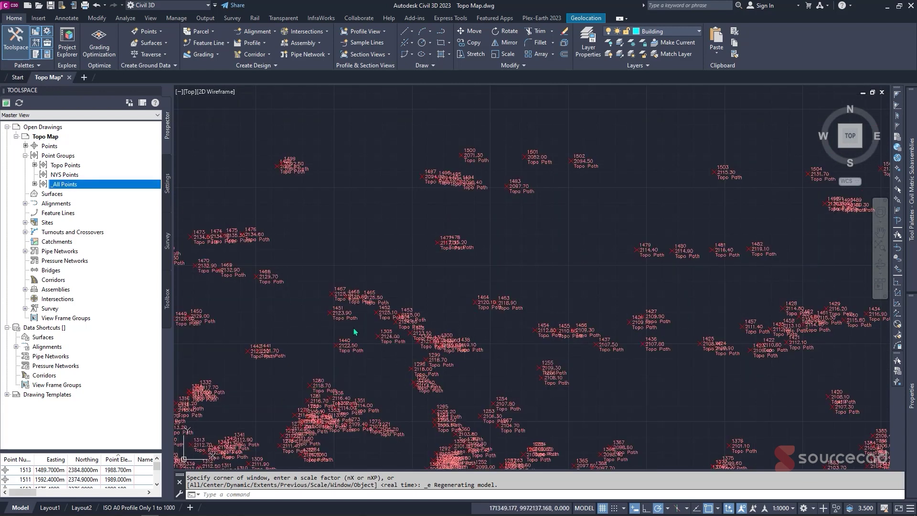
pyautogui.scroll(2, 396, 310)
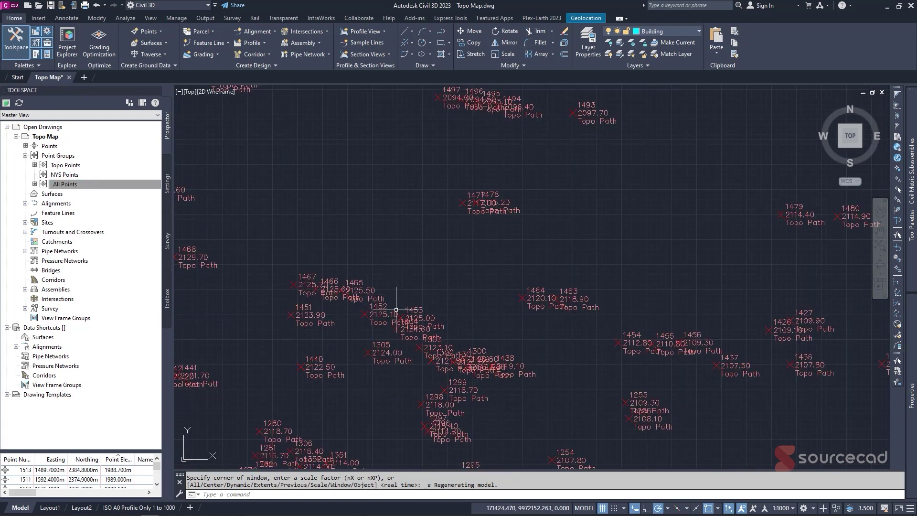
pyautogui.scroll(-3, 431, 295)
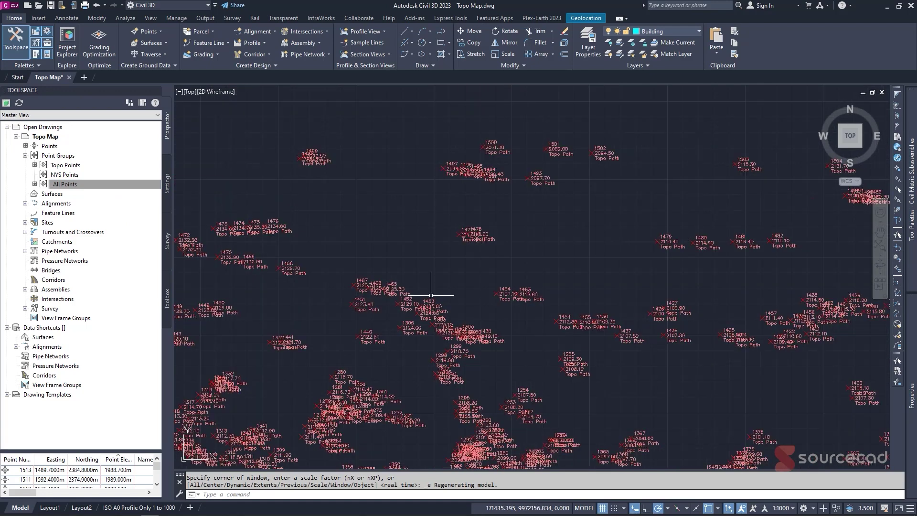
pyautogui.scroll(-2, 431, 295)
# Open the _All Points group for point editing, widen the Point Number column, and sort the points by descending number
pyautogui.click(71, 184)
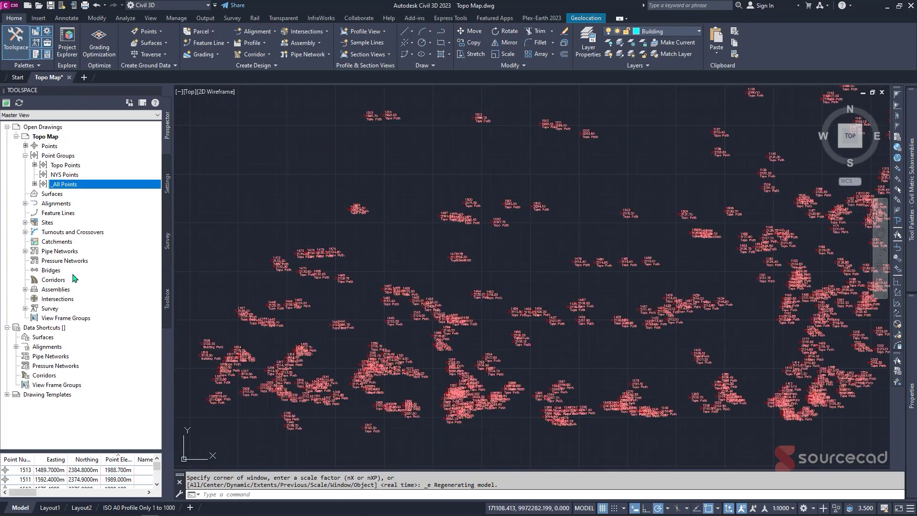
pyautogui.rightClick(57, 187)
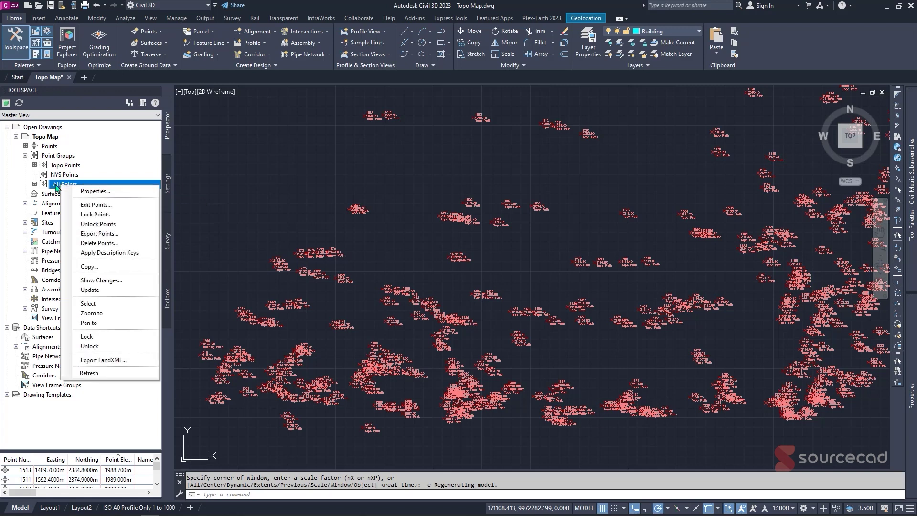
pyautogui.click(101, 208)
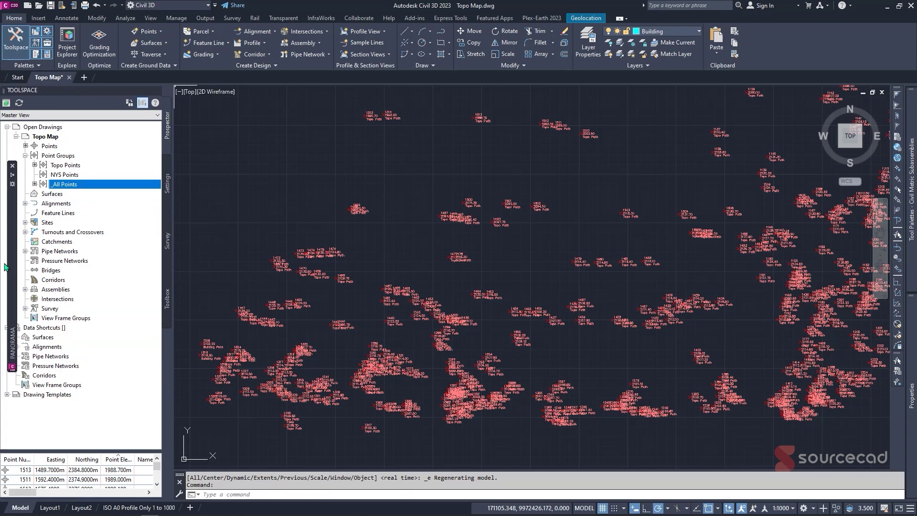
pyautogui.moveTo(12, 178)
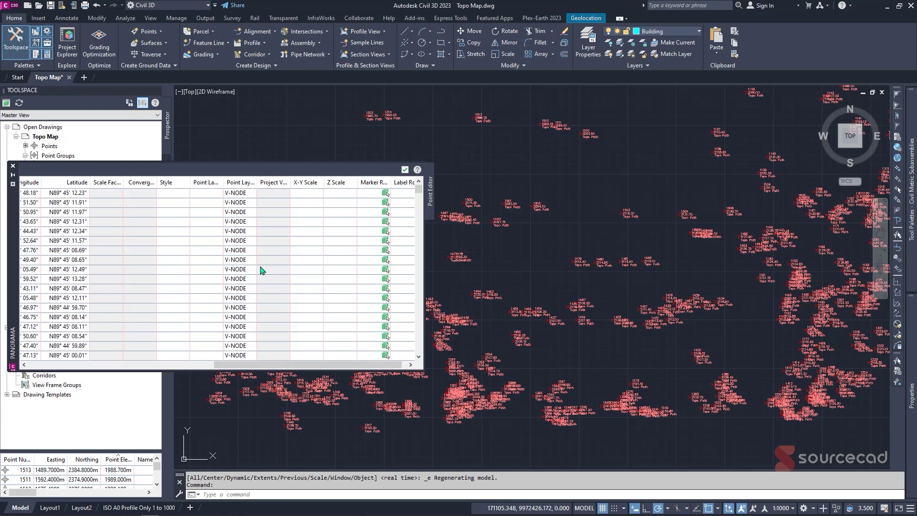
pyautogui.moveTo(234, 368); pyautogui.dragTo(47, 365)
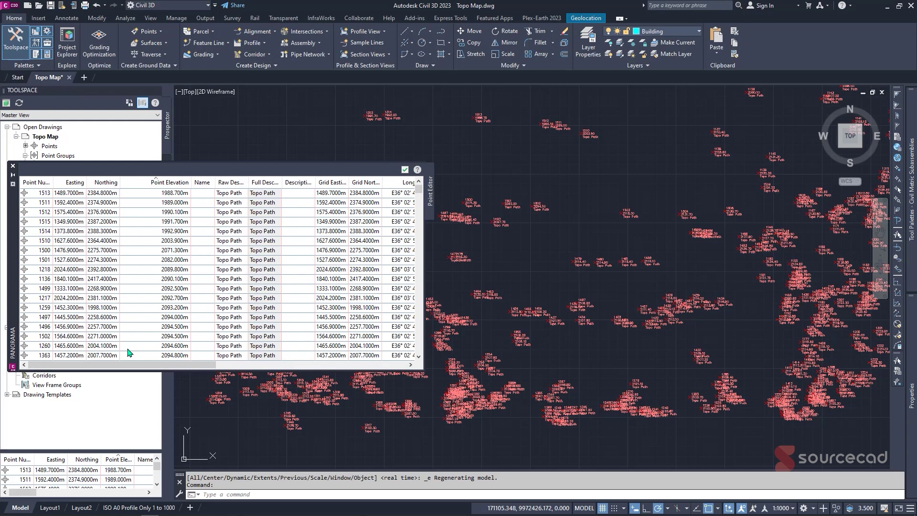
pyautogui.moveTo(52, 184); pyautogui.dragTo(80, 184)
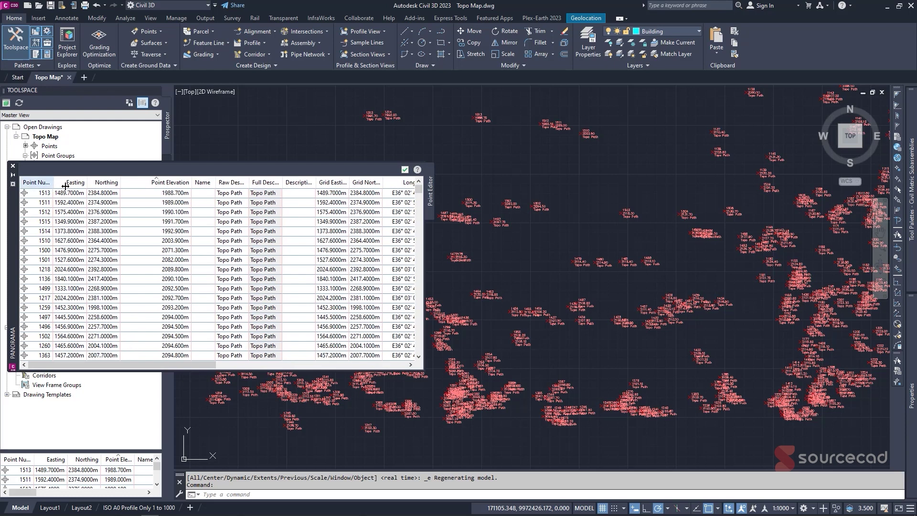
pyautogui.click(62, 183)
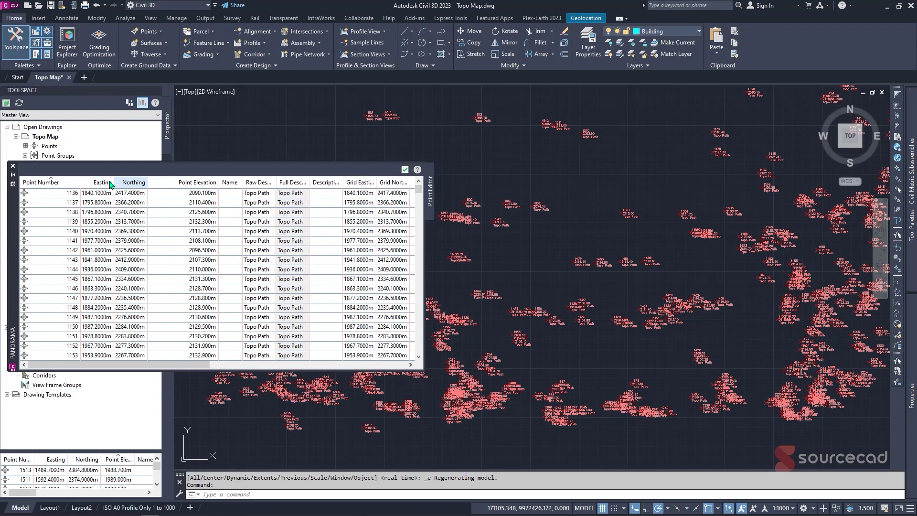
pyautogui.click(66, 182)
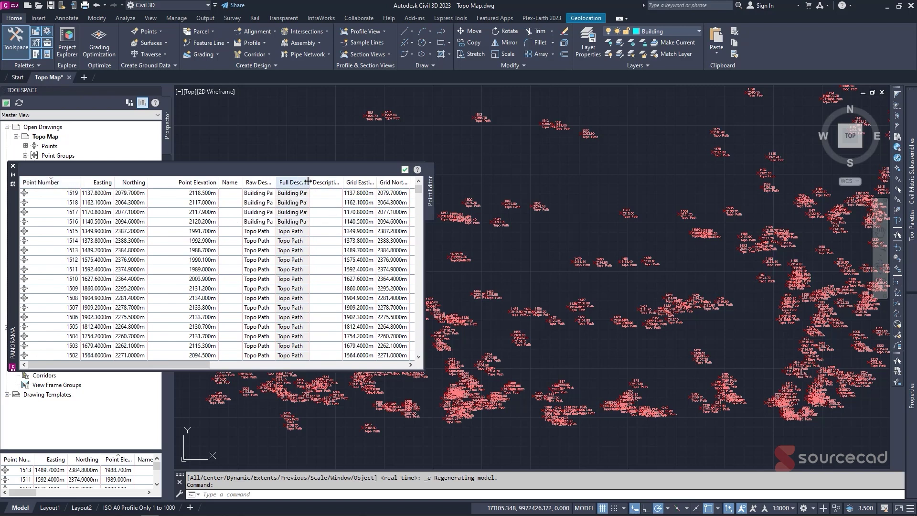
# Widen the Full Description and Raw Description columns and set point 1519's raw description to BLD
pyautogui.moveTo(309, 183); pyautogui.dragTo(344, 183)
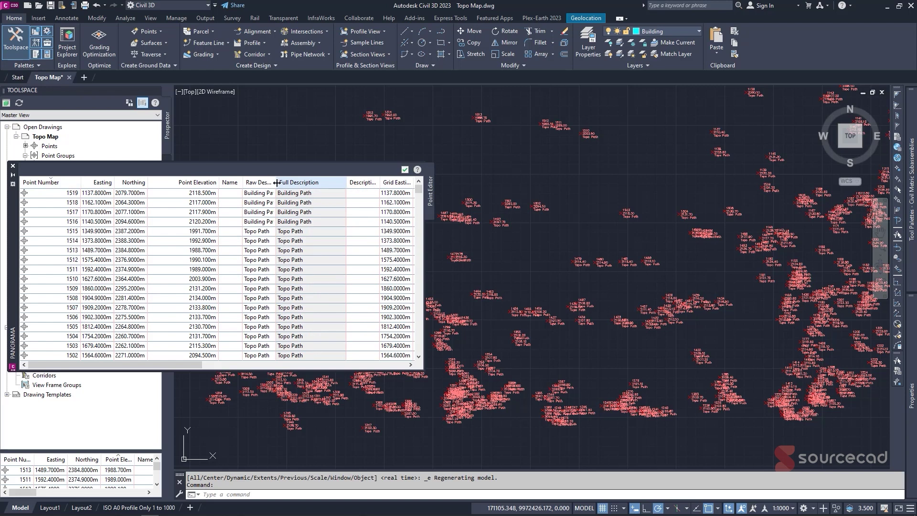
pyautogui.moveTo(276, 183); pyautogui.dragTo(314, 184)
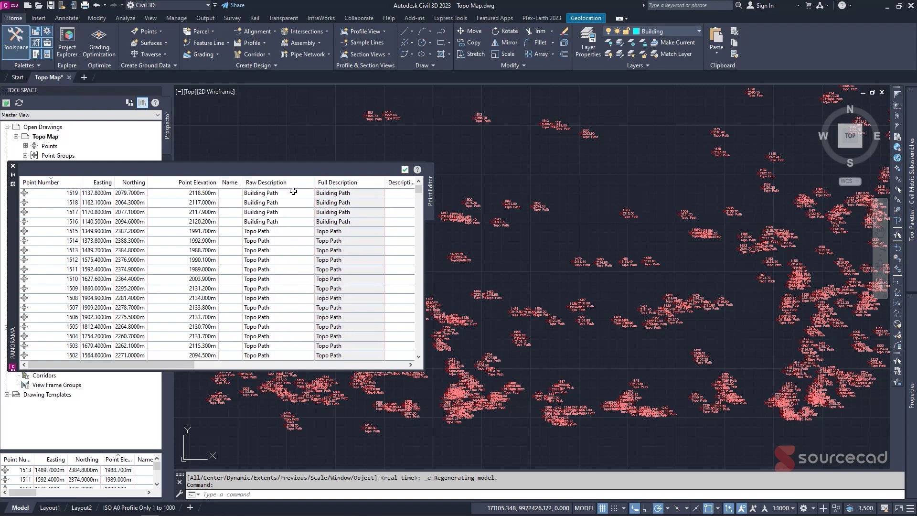
pyautogui.click(290, 192)
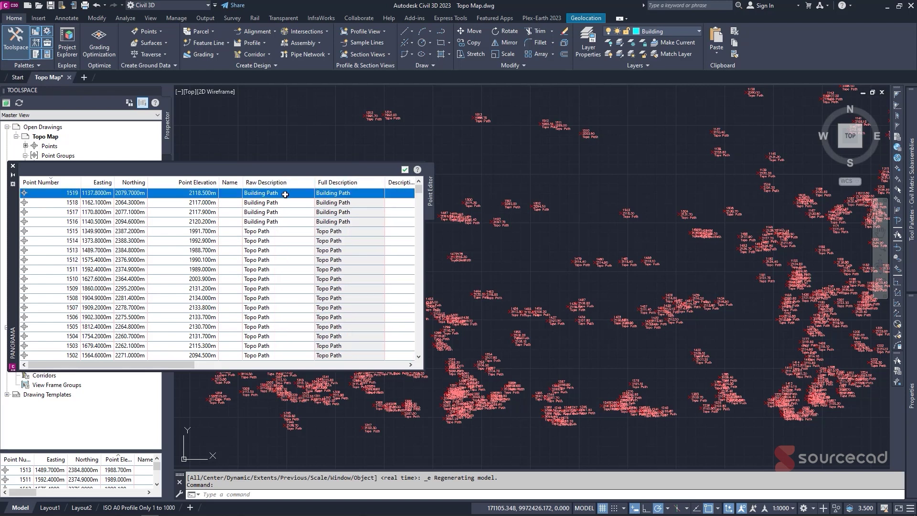
pyautogui.click(285, 193)
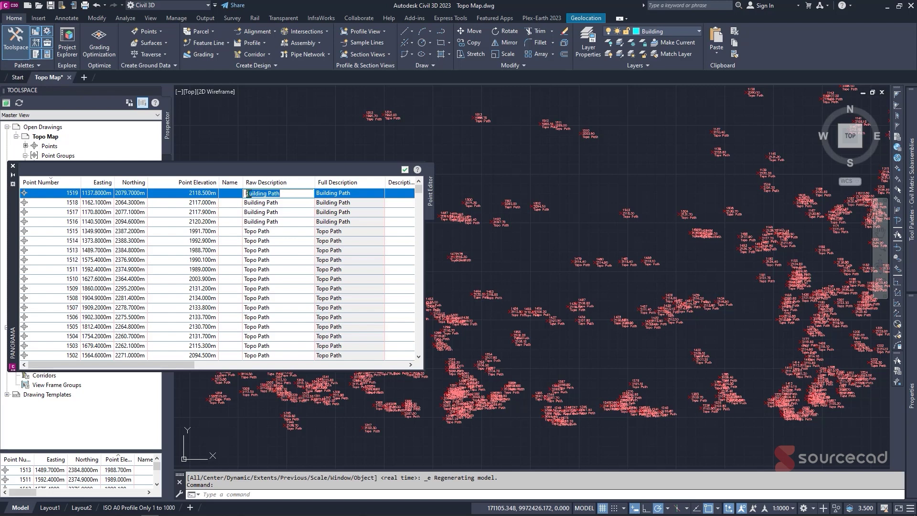
pyautogui.write('BLD')
pyautogui.press('Return')
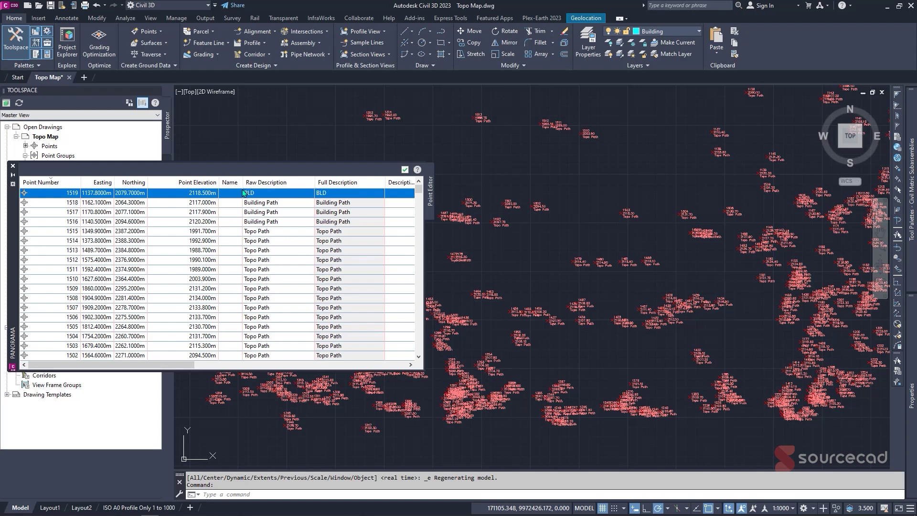
# Set the raw descriptions of points 1518, 1517 and 1516 to BLD and close the point editor
pyautogui.click(282, 202)
pyautogui.press('BackSpace')
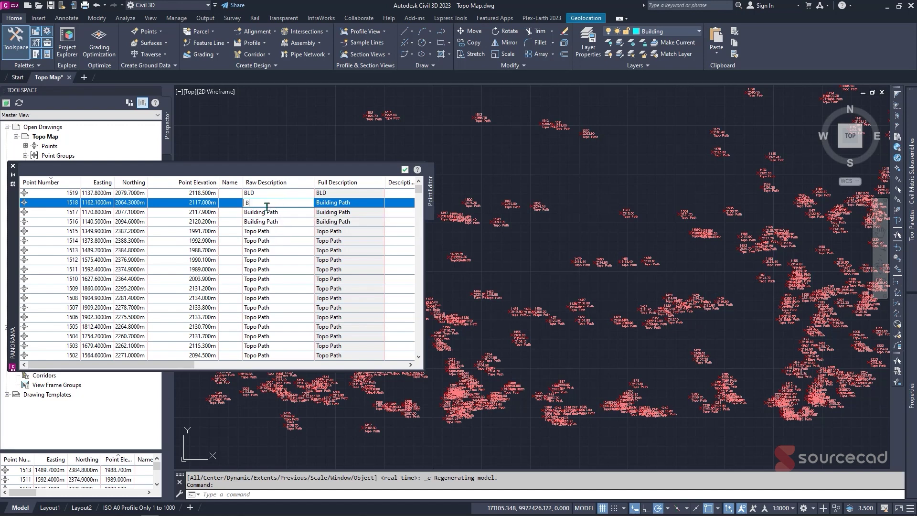
pyautogui.click(285, 212)
pyautogui.click(281, 212)
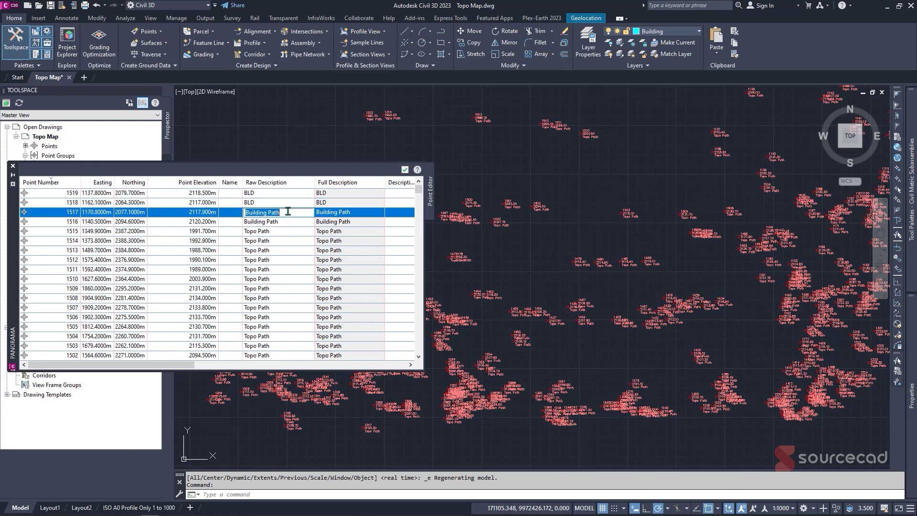
pyautogui.write('BLD')
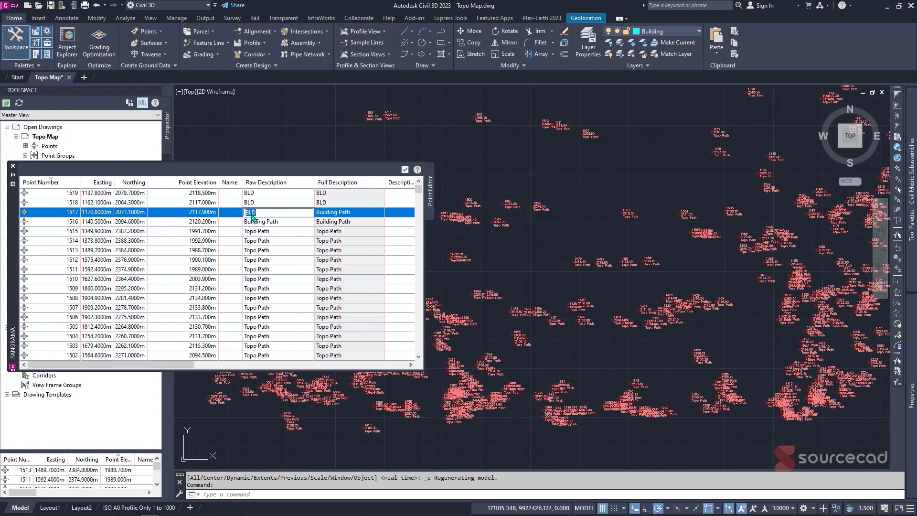
pyautogui.press('Return')
pyautogui.click(284, 221)
pyautogui.click(284, 221)
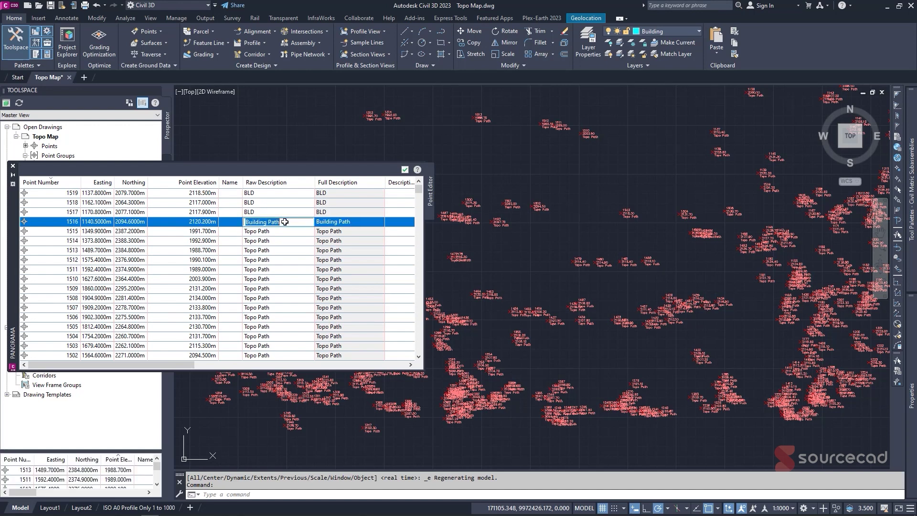
pyautogui.press('BackSpace')
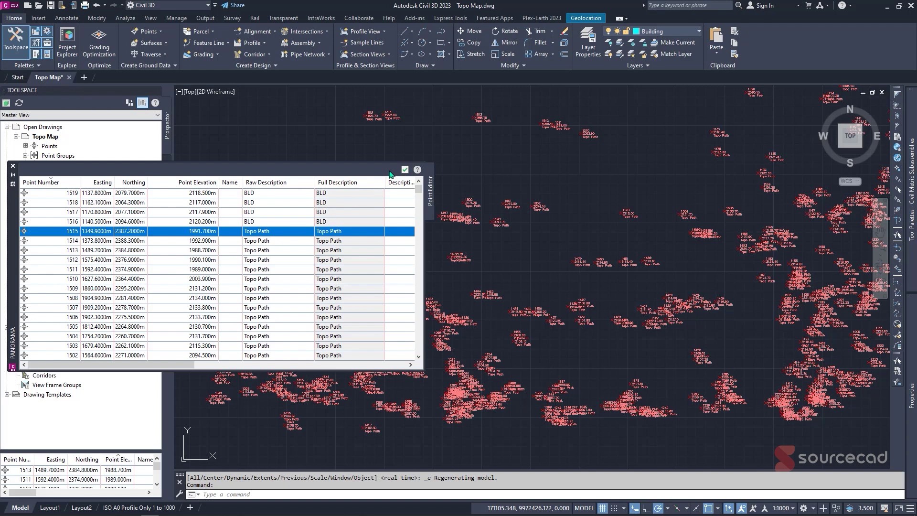
pyautogui.click(404, 169)
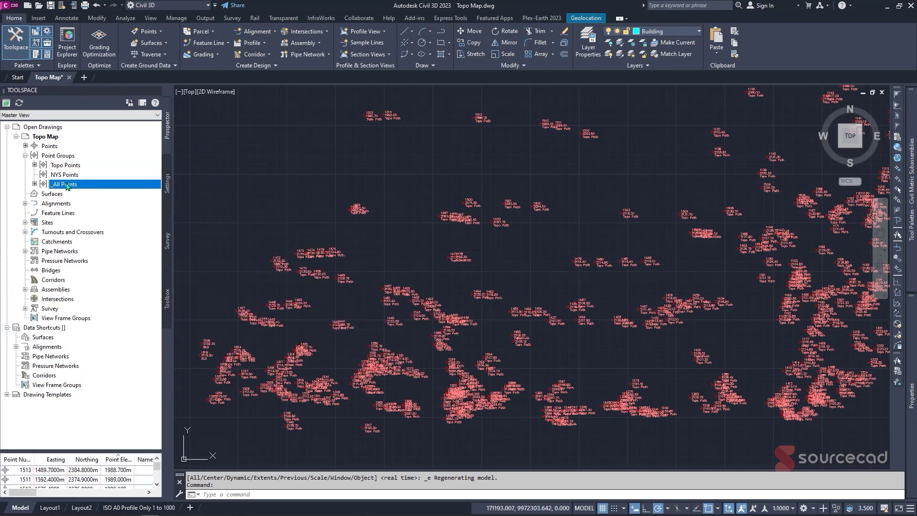
# Check the _All Points group and examine the distribution of the points across the drawing
pyautogui.rightClick(75, 184)
pyautogui.click(121, 251)
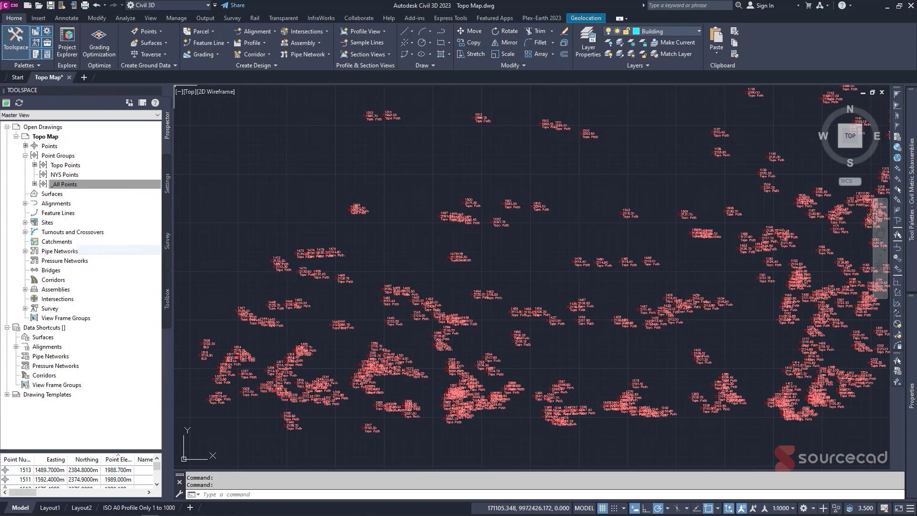
pyautogui.scroll(-2, 430, 255)
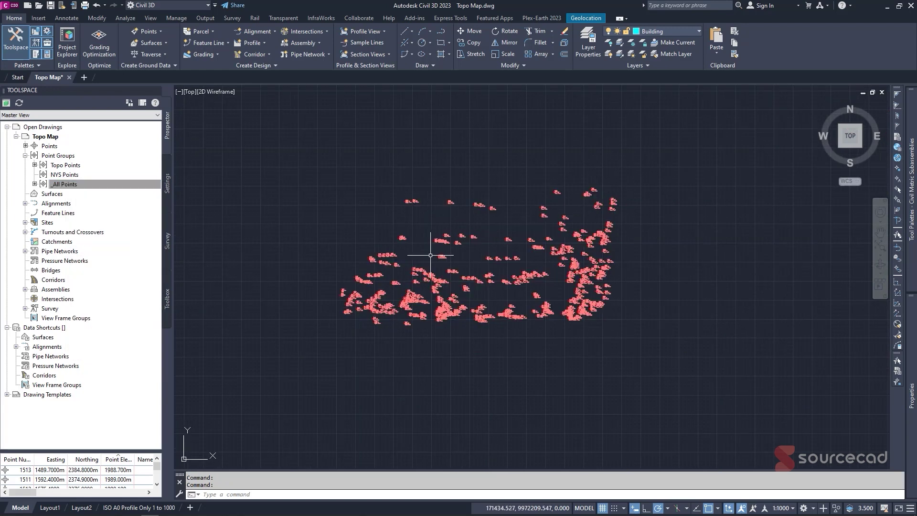
pyautogui.scroll(4, 528, 254)
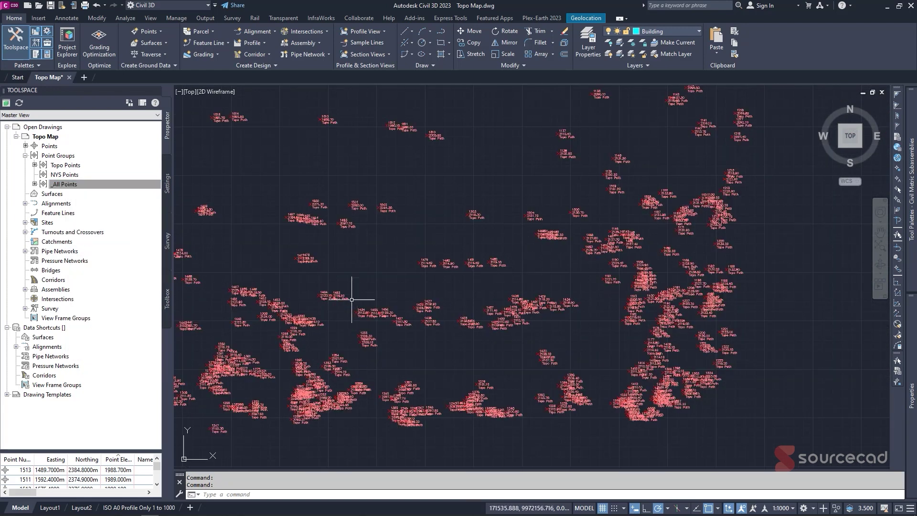
pyautogui.click(163, 194)
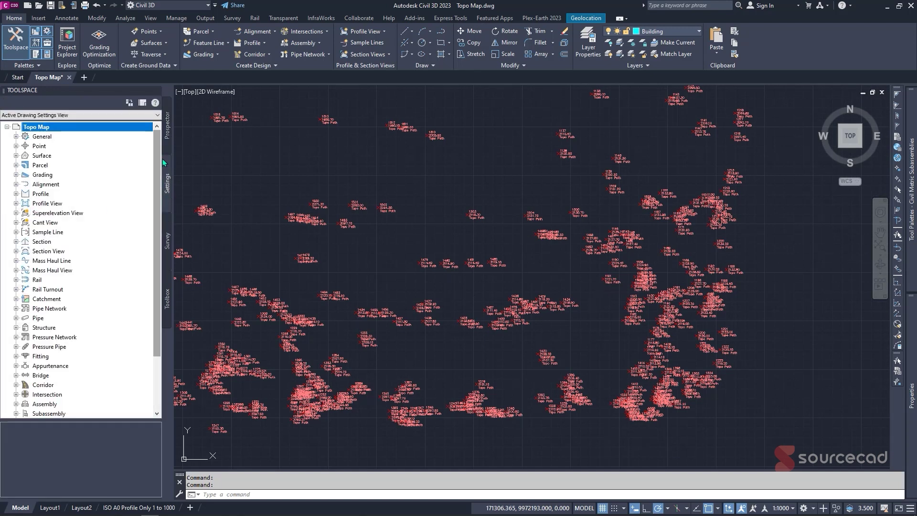
pyautogui.click(167, 125)
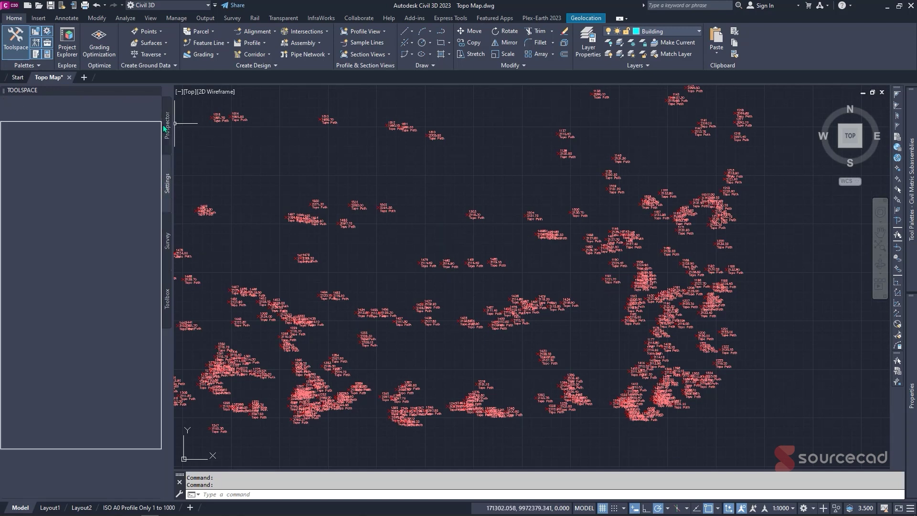
pyautogui.scroll(-3, 315, 239)
pyautogui.scroll(4, 348, 219)
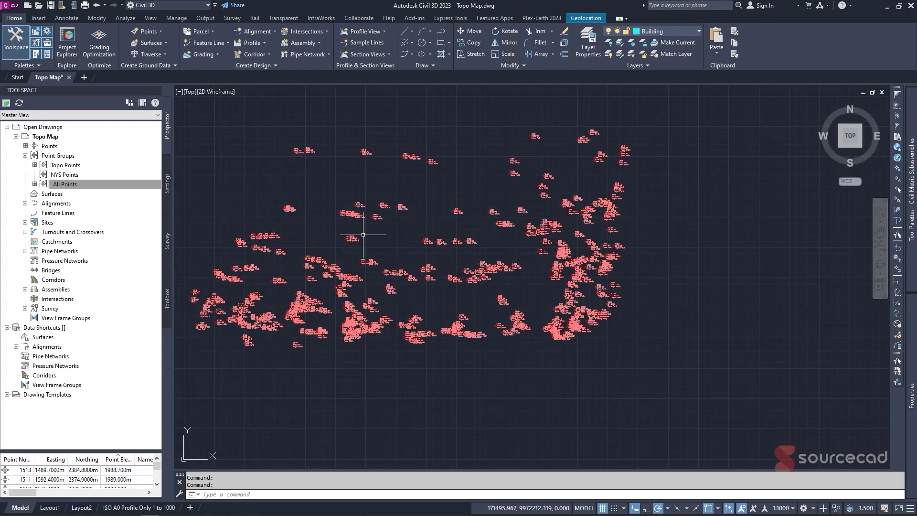
pyautogui.scroll(-2, 315, 207)
pyautogui.moveTo(316, 206); pyautogui.dragTo(362, 226, button='middle')
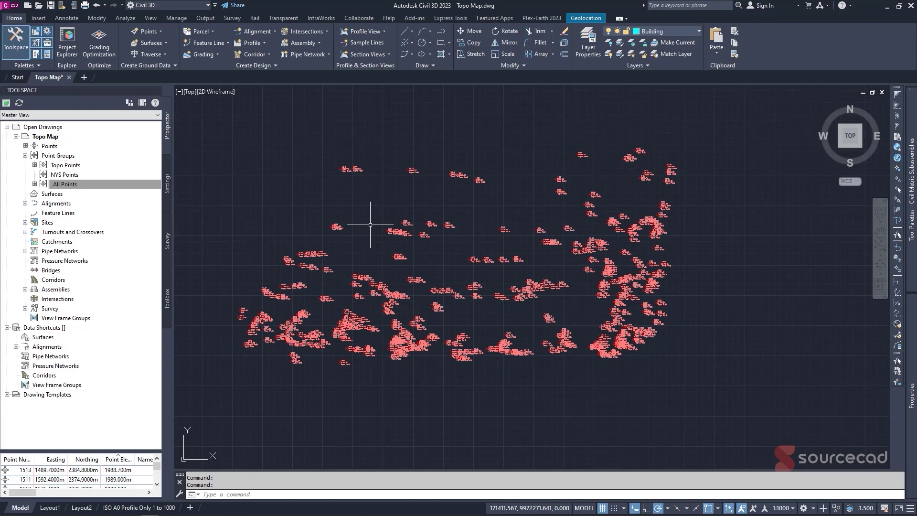
# Start creating a new surface for the drawing with the type TIN surface
pyautogui.click(52, 194)
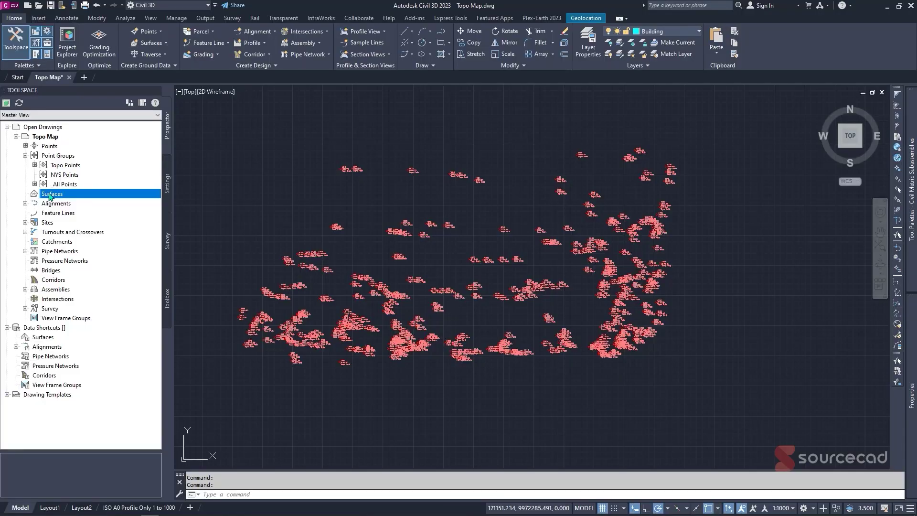
pyautogui.rightClick(51, 196)
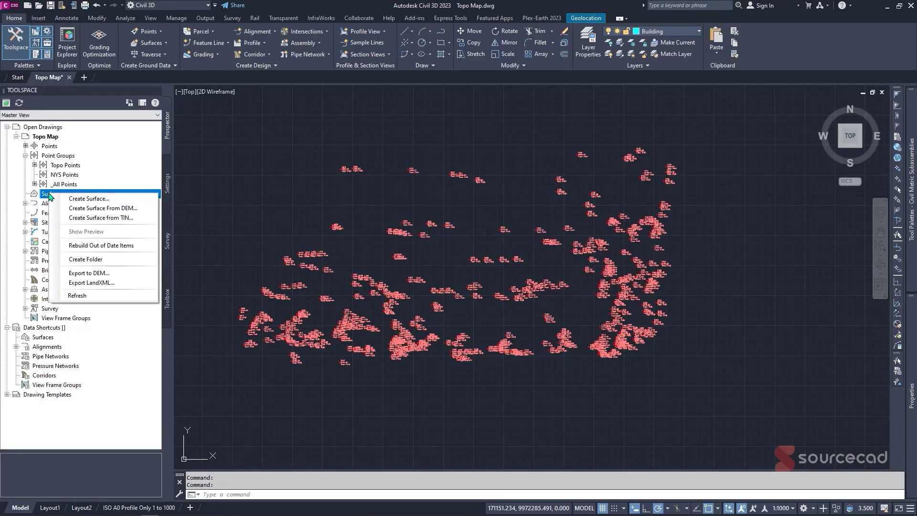
pyautogui.click(103, 202)
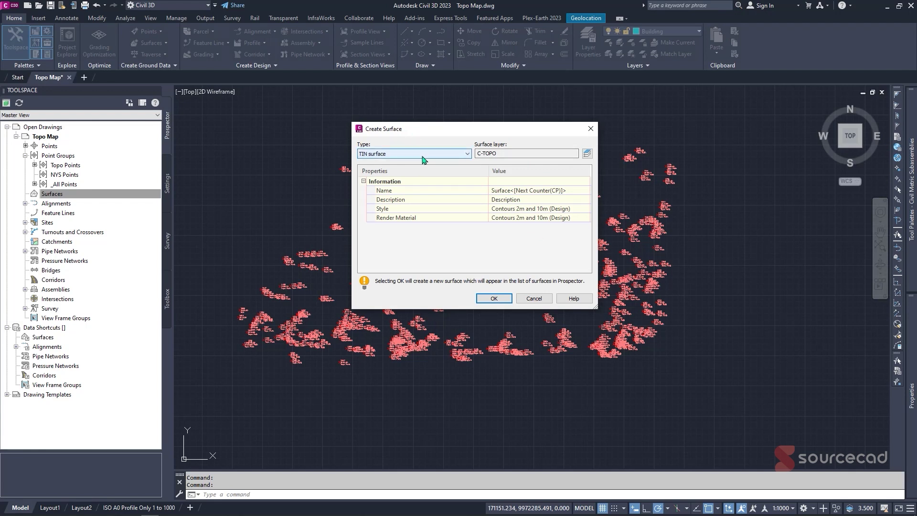
pyautogui.click(377, 155)
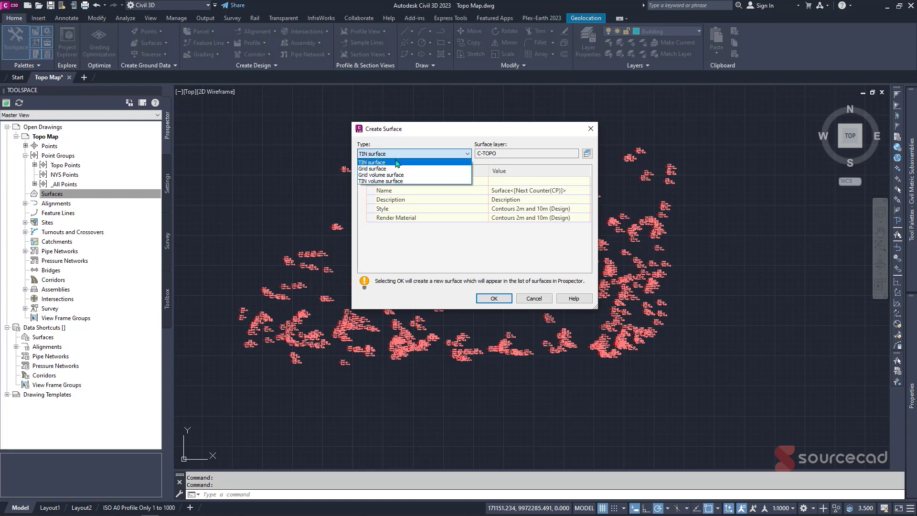
pyautogui.click(388, 163)
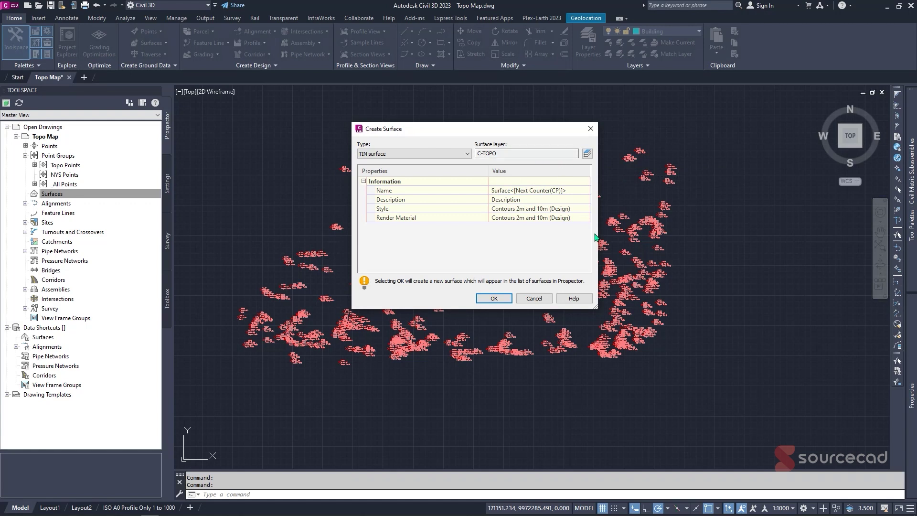
# Prefix the surface name template with EG, giving EG Surface<[Next Counter(CP)]>, and create the surface
pyautogui.click(566, 189)
pyautogui.doubleClick(569, 190)
pyautogui.click(569, 190)
pyautogui.doubleClick(569, 190)
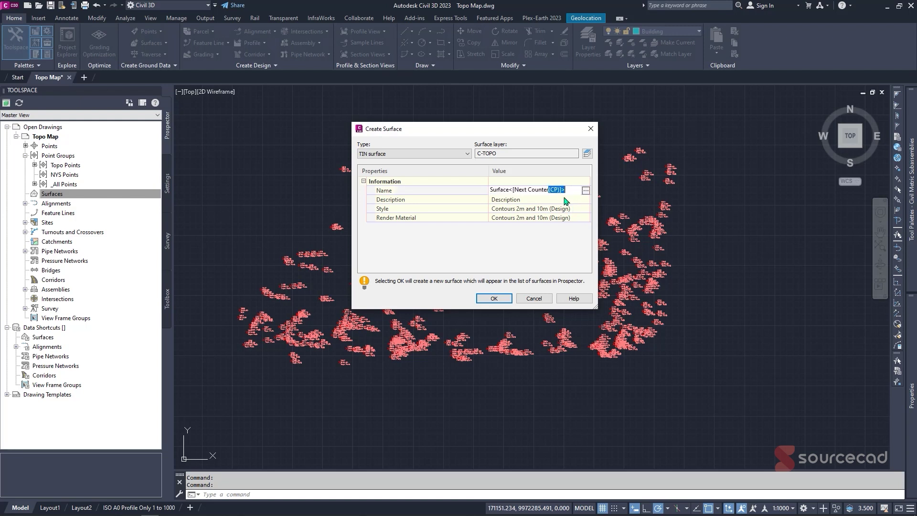
pyautogui.click(570, 190)
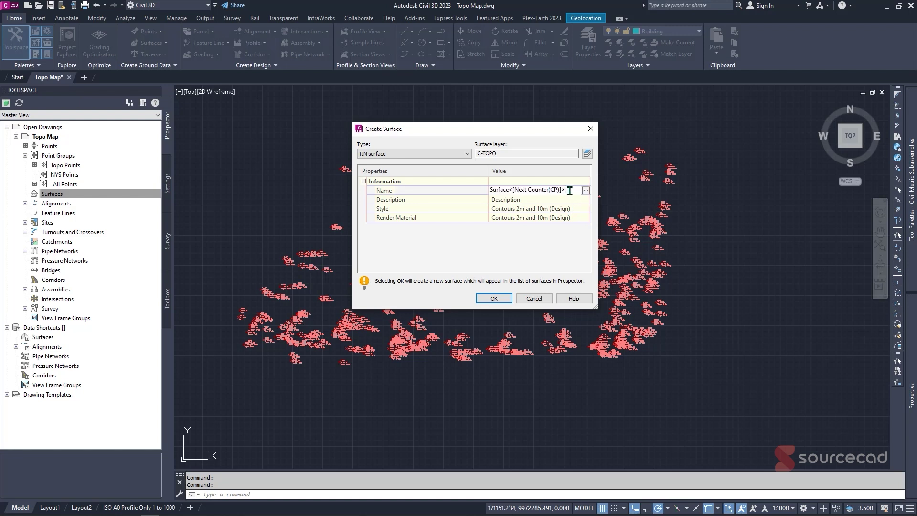
pyautogui.click(493, 190)
pyautogui.write('EG')
pyautogui.press('BackSpace')
pyautogui.press('BackSpace')
pyautogui.press('BackSpace')
pyautogui.write('EG')
pyautogui.press('Return')
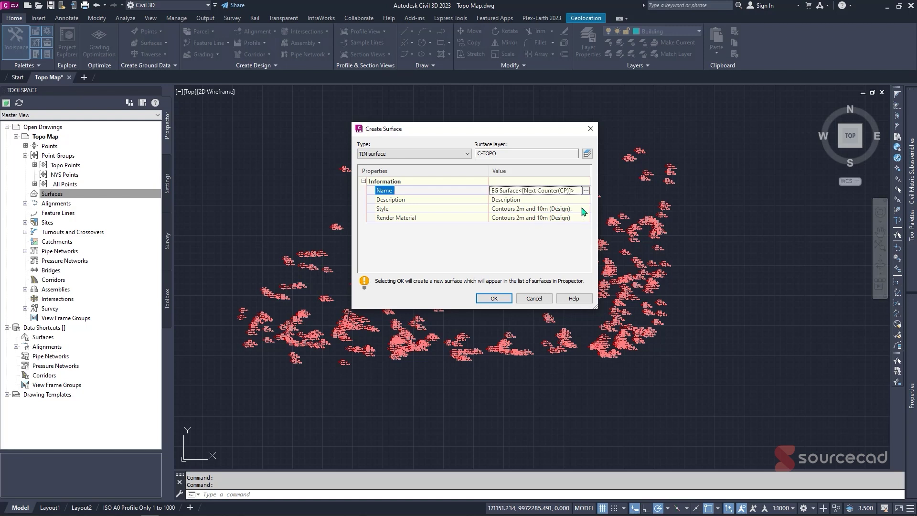
pyautogui.click(486, 298)
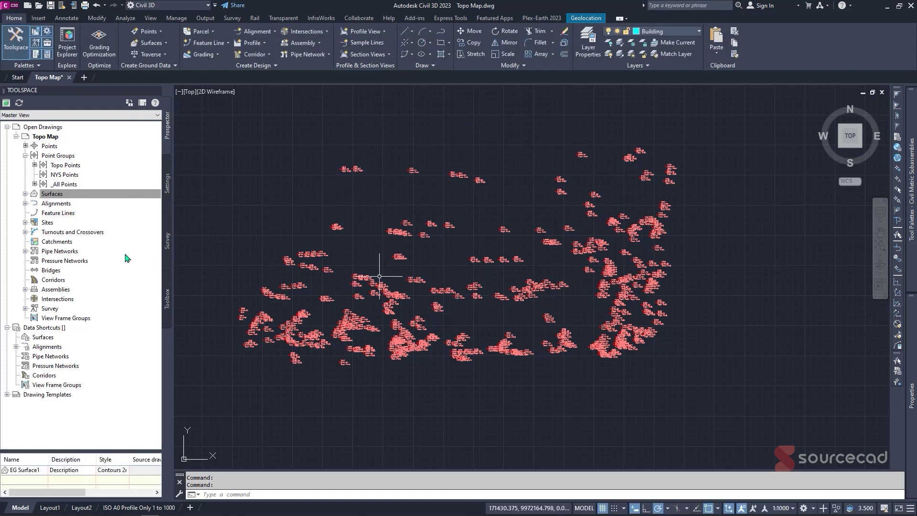
# Add the Topo Points point group to the definition of EG Surface1
pyautogui.click(30, 195)
pyautogui.click(25, 194)
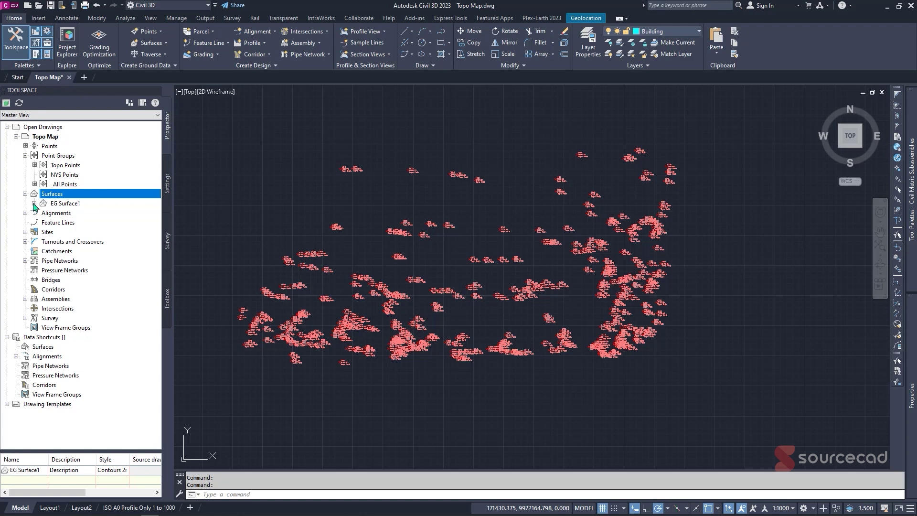
pyautogui.click(34, 203)
pyautogui.click(44, 232)
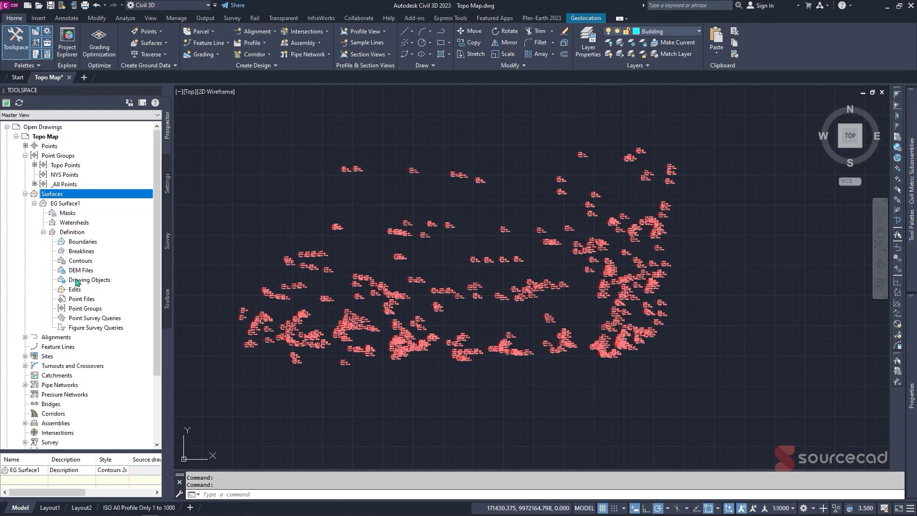
pyautogui.click(70, 232)
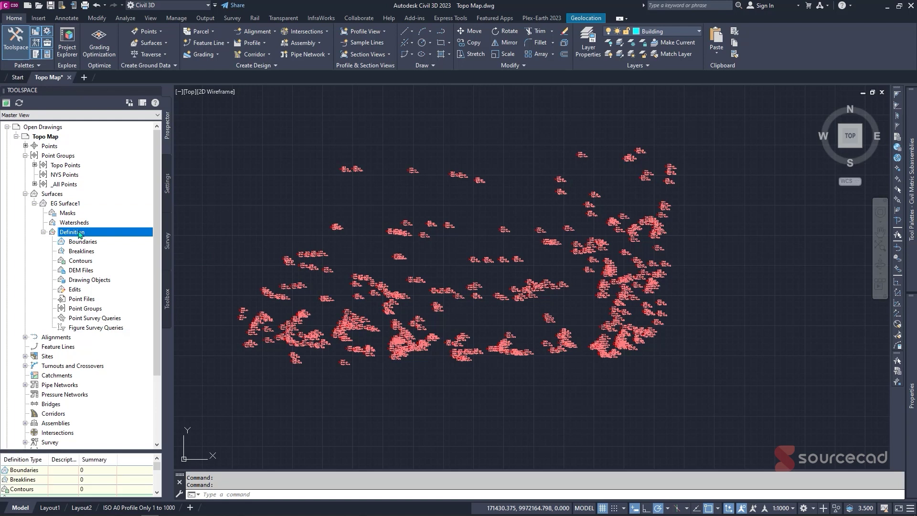
pyautogui.click(81, 310)
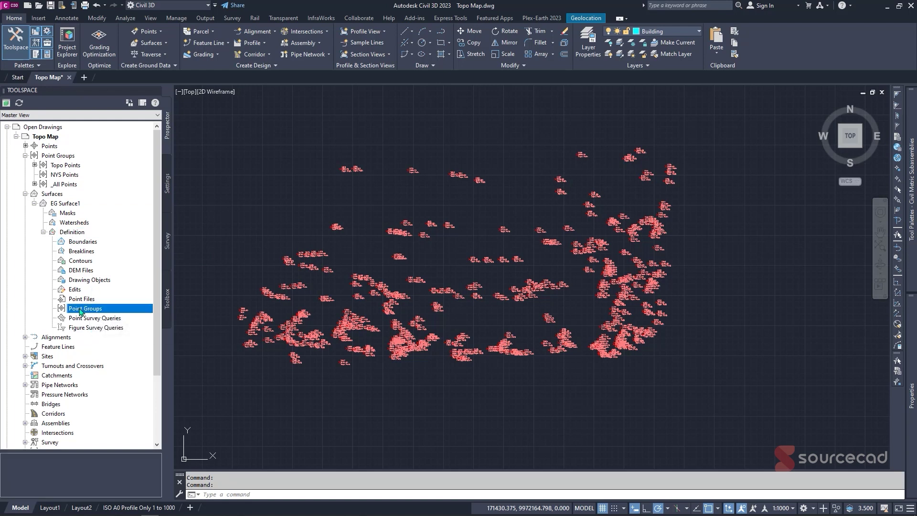
pyautogui.rightClick(80, 312)
pyautogui.click(103, 316)
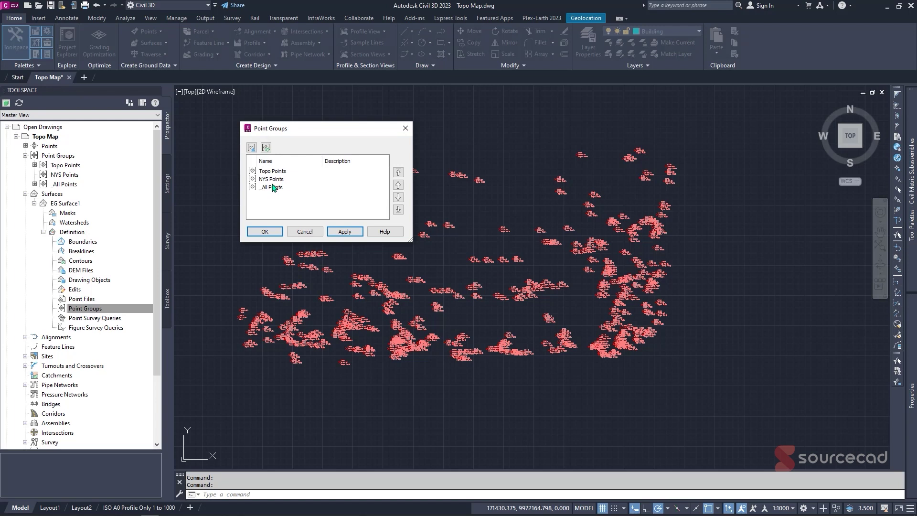
pyautogui.click(273, 172)
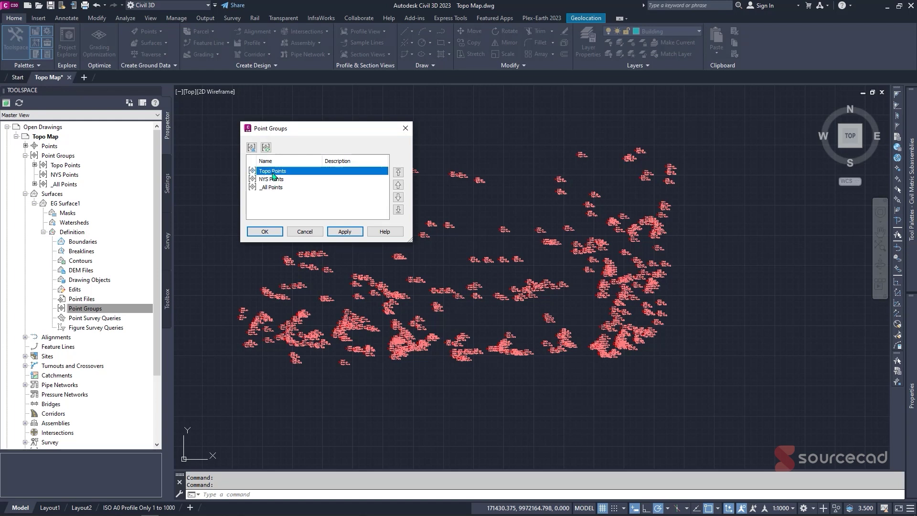
pyautogui.click(266, 232)
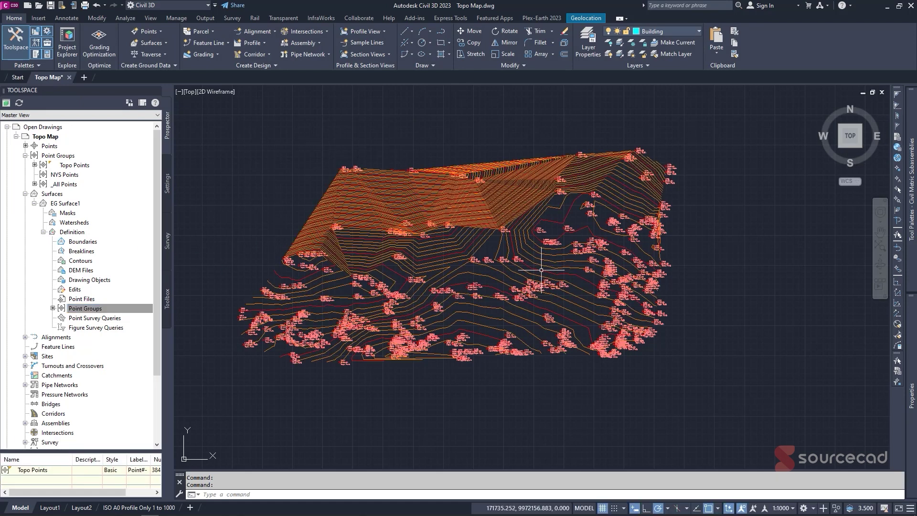
# Examine the contours of EG Surface1 on the dense northern slope and around the BLD points, and collapse the surface tree
pyautogui.scroll(3, 379, 169)
pyautogui.scroll(-3, 375, 165)
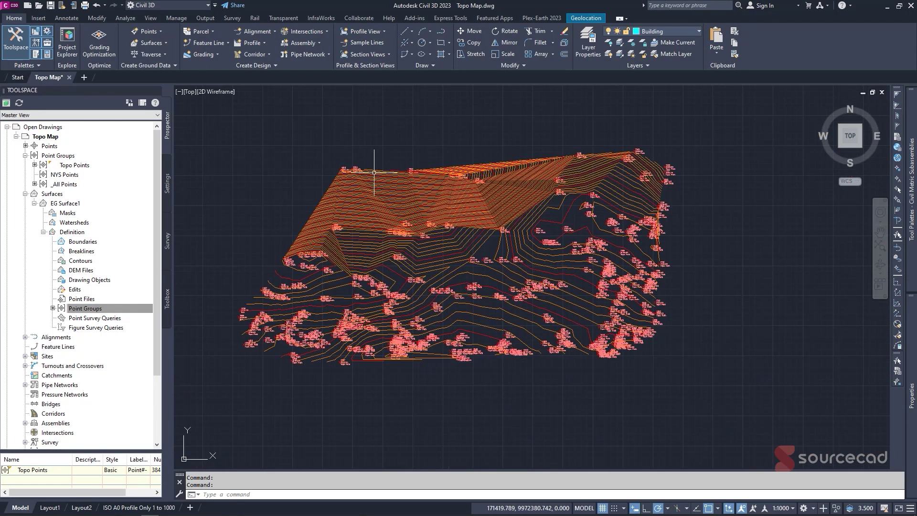
pyautogui.scroll(5, 334, 257)
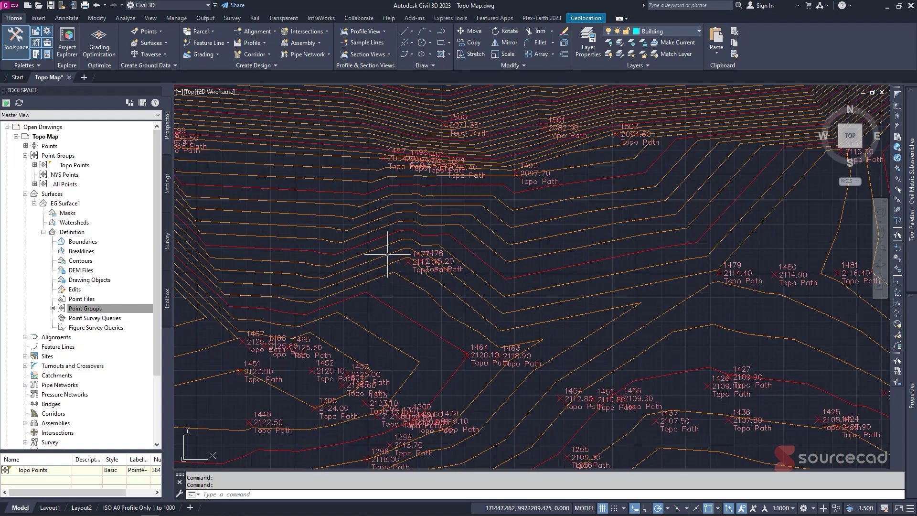
pyautogui.scroll(-5, 387, 254)
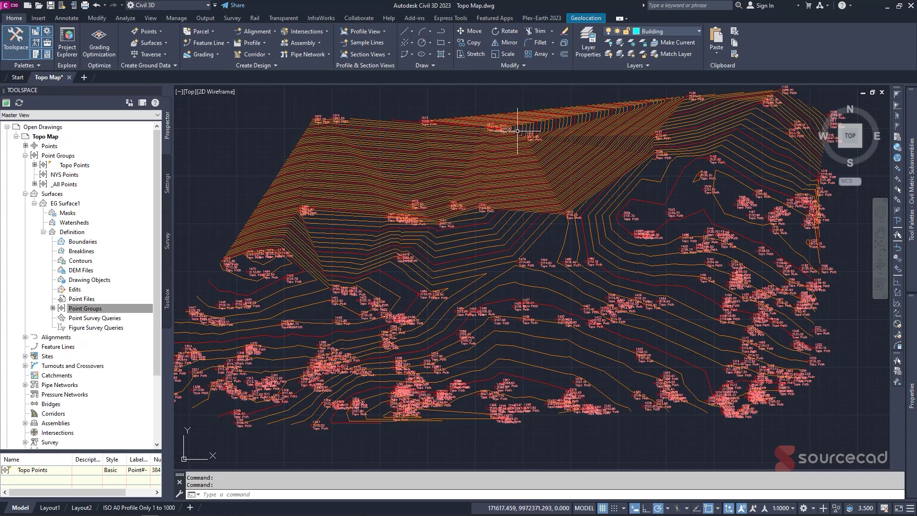
pyautogui.scroll(7, 474, 117)
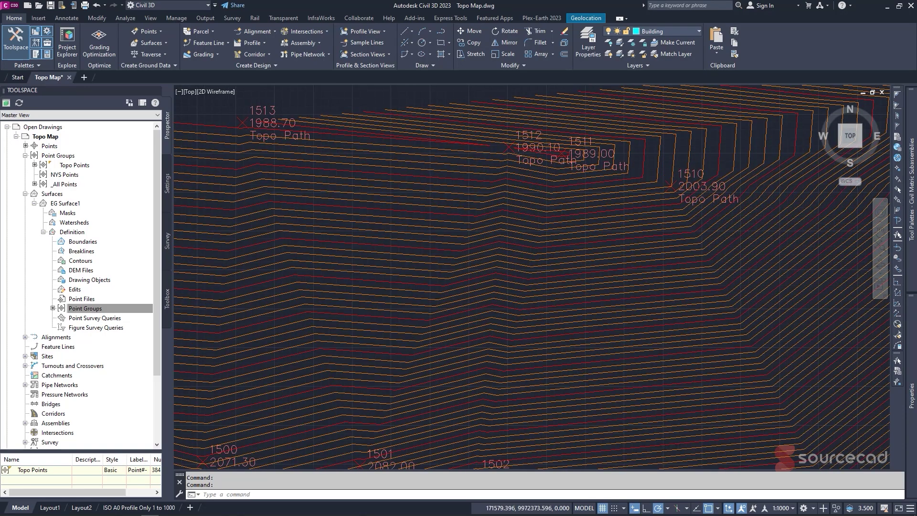
pyautogui.scroll(-5, 549, 167)
pyautogui.scroll(3, 616, 172)
pyautogui.scroll(-4, 615, 171)
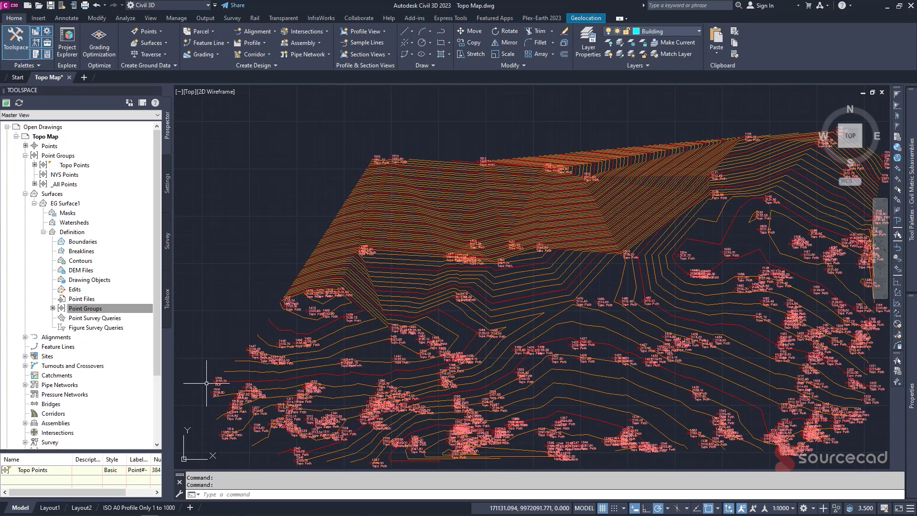
pyautogui.scroll(5, 206, 383)
pyautogui.moveTo(258, 386); pyautogui.dragTo(287, 300, button='middle')
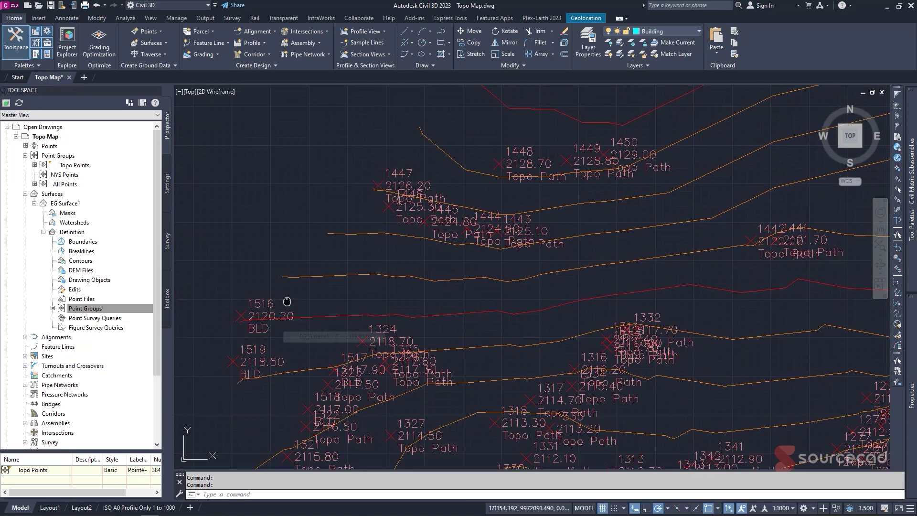
pyautogui.scroll(-6, 306, 304)
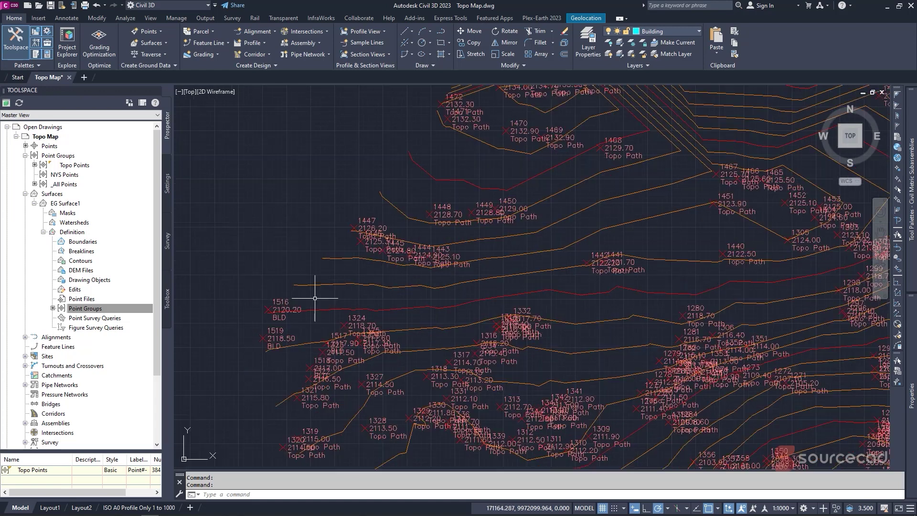
pyautogui.moveTo(538, 190); pyautogui.dragTo(397, 218, button='middle')
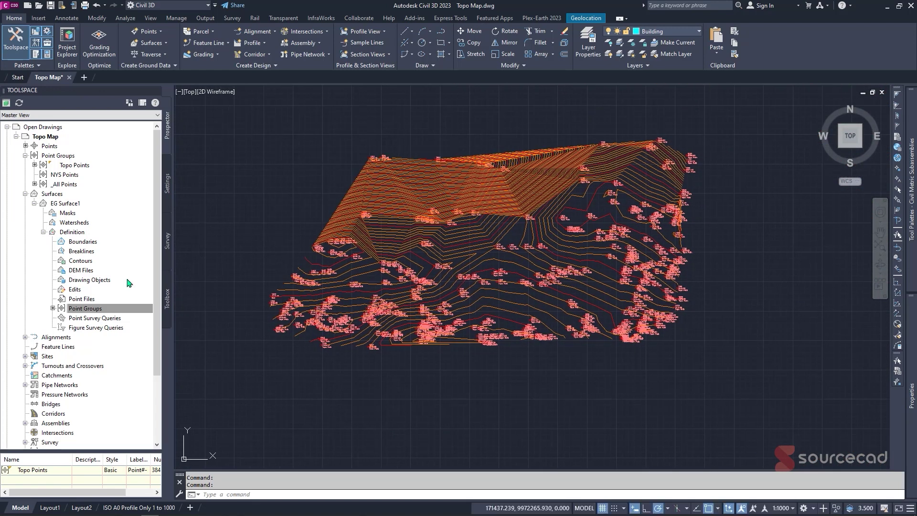
pyautogui.click(42, 232)
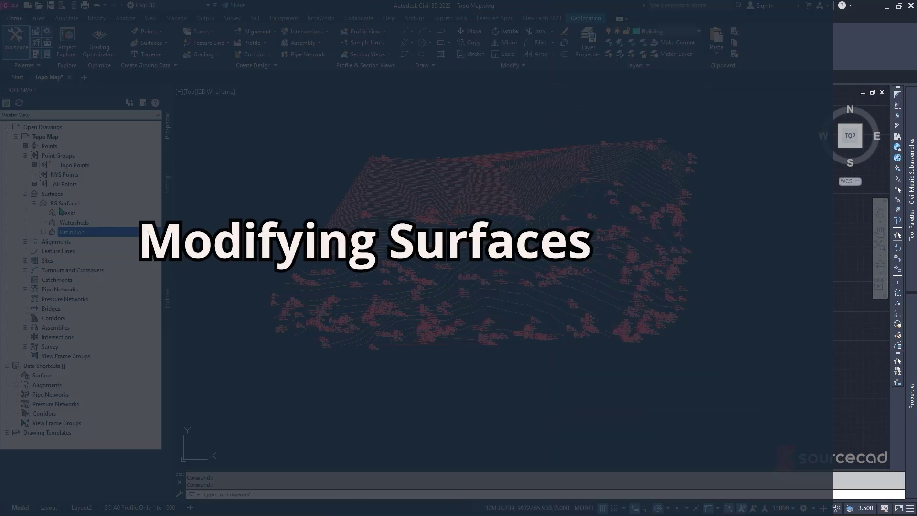
pyautogui.click(30, 195)
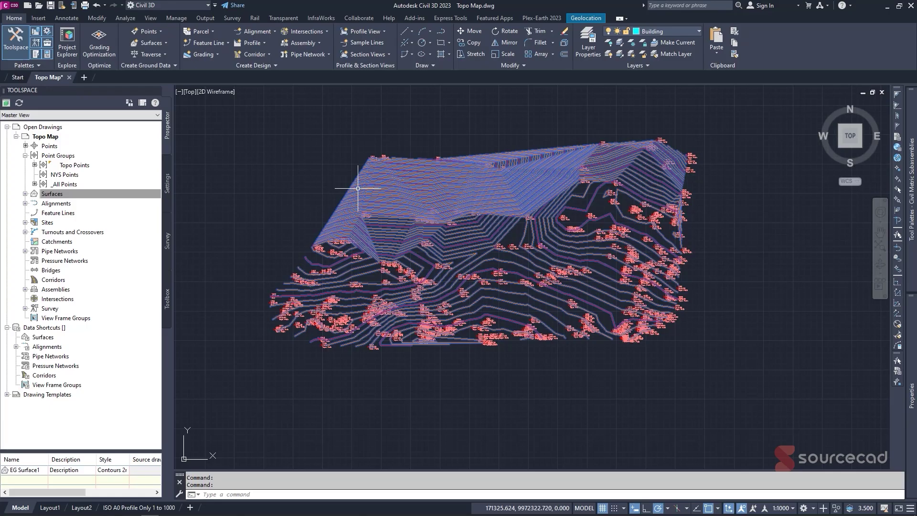
# Open the surface properties of EG Surface1 from its contours in the drawing
pyautogui.click(358, 200)
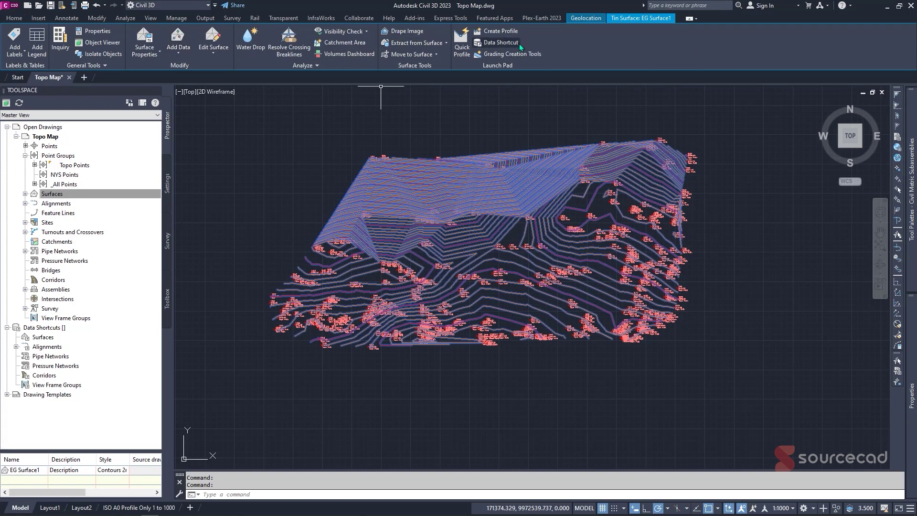
pyautogui.click(143, 36)
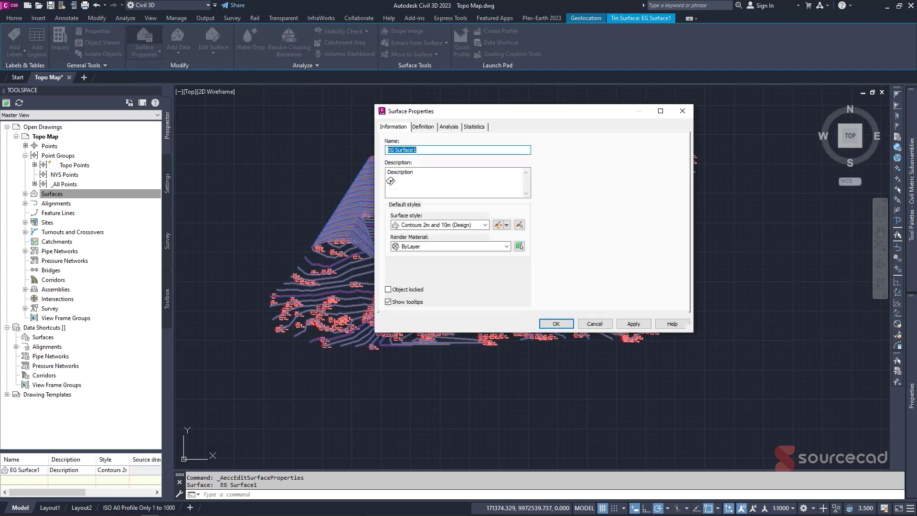
pyautogui.moveTo(433, 115); pyautogui.dragTo(337, 112)
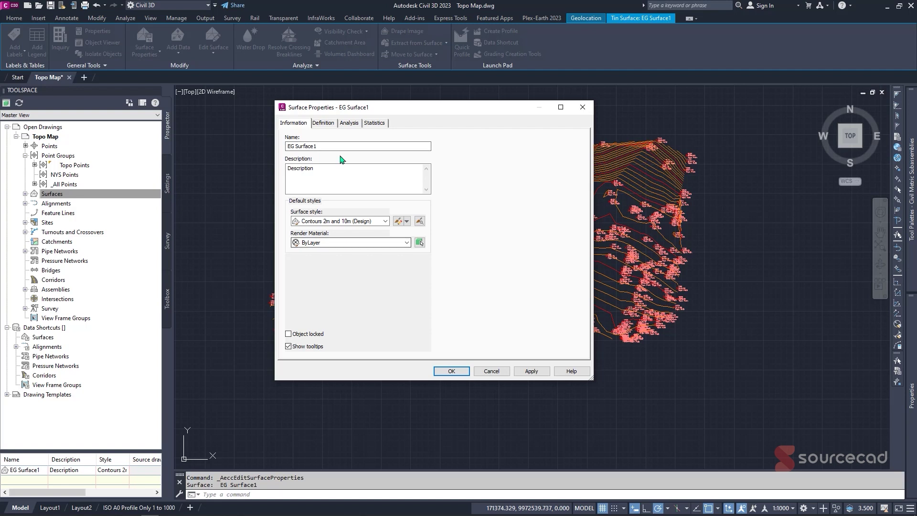
pyautogui.moveTo(384, 111)
pyautogui.mouseDown()
pyautogui.moveTo(351, 124)
pyautogui.moveTo(353, 219)
pyautogui.moveTo(368, 131)
pyautogui.mouseUp()
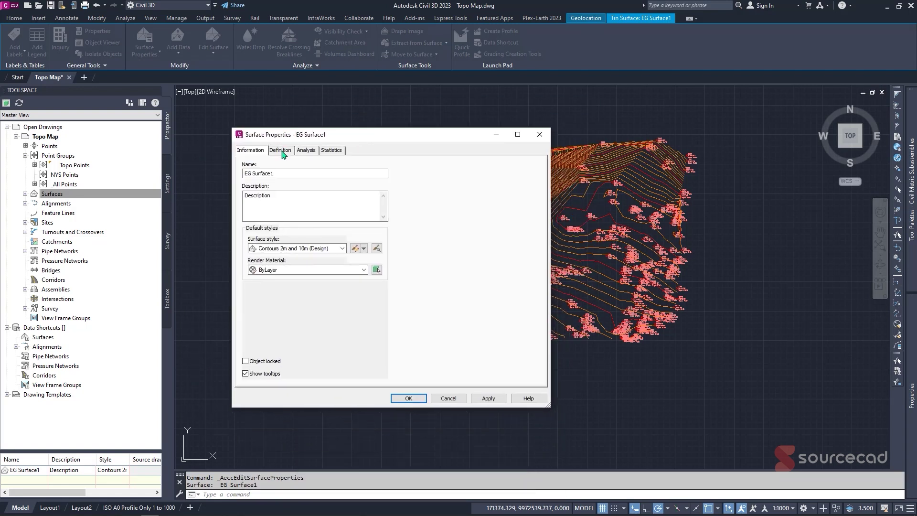
# Examine the surface's Build definition options, analysis settings and general statistics, including the minimum and maximum elevations
pyautogui.click(281, 151)
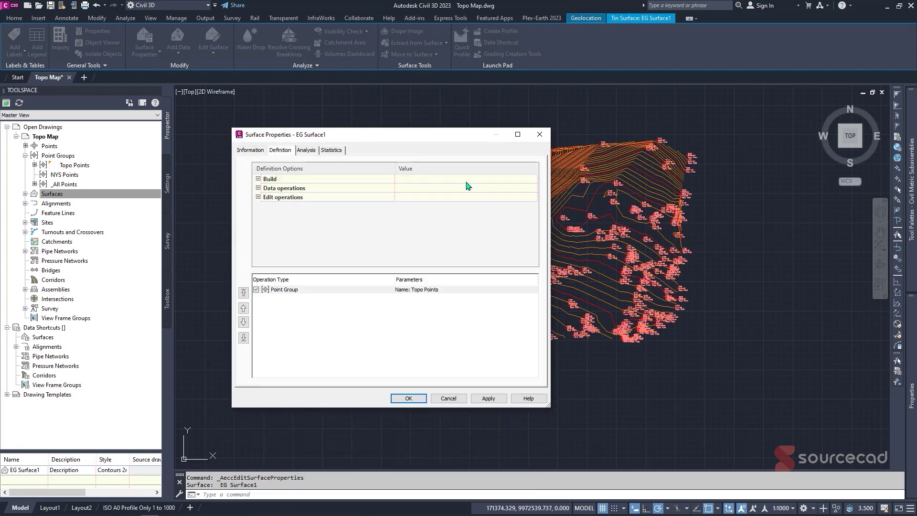
pyautogui.click(258, 179)
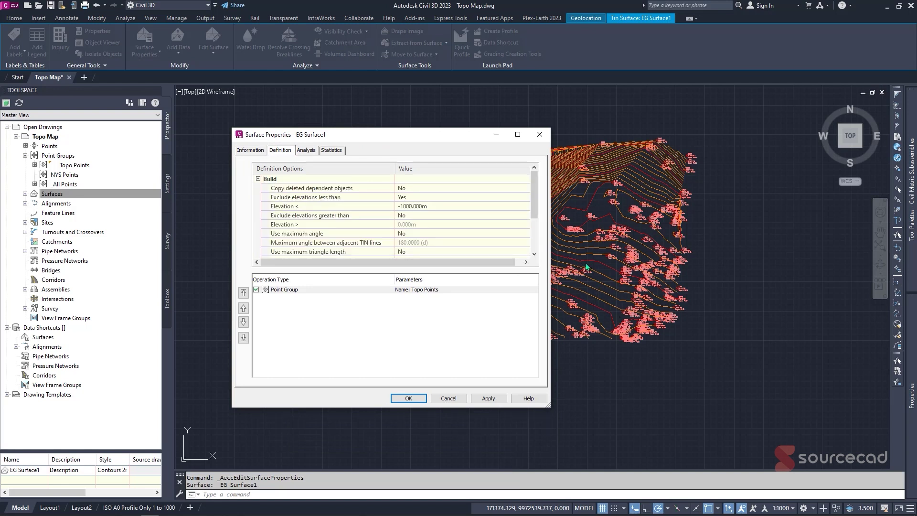
pyautogui.scroll(-2, 337, 210)
pyautogui.scroll(2, 337, 210)
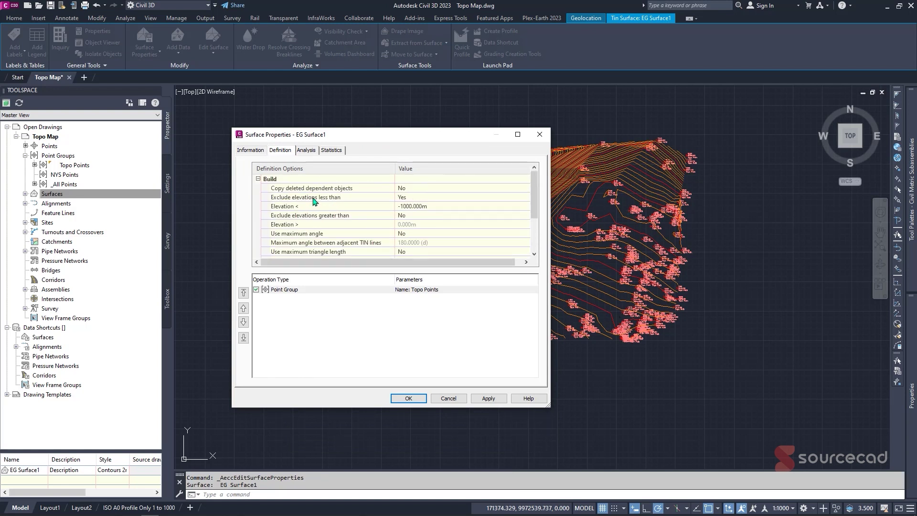
pyautogui.click(258, 179)
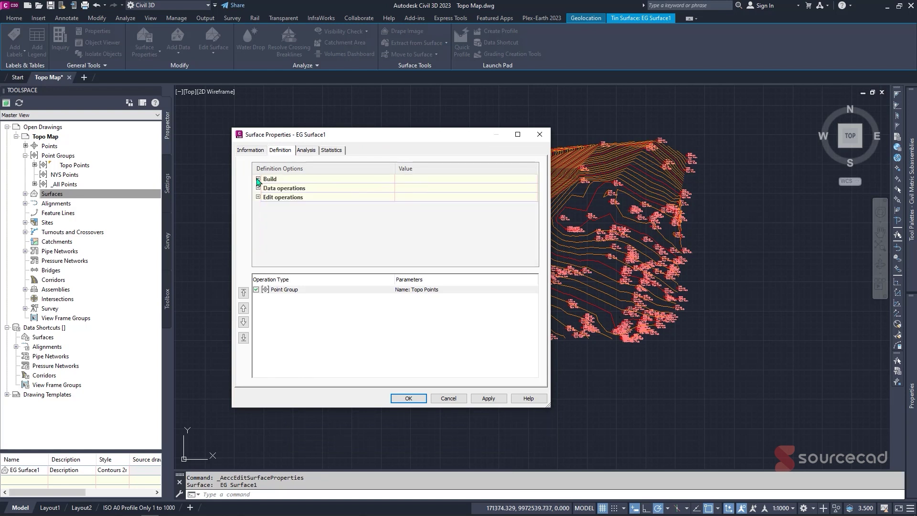
pyautogui.click(308, 151)
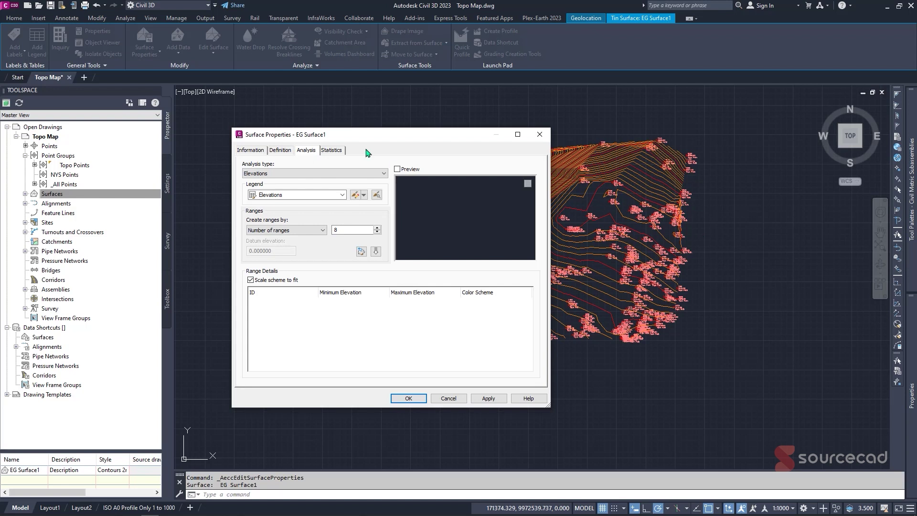
pyautogui.click(334, 151)
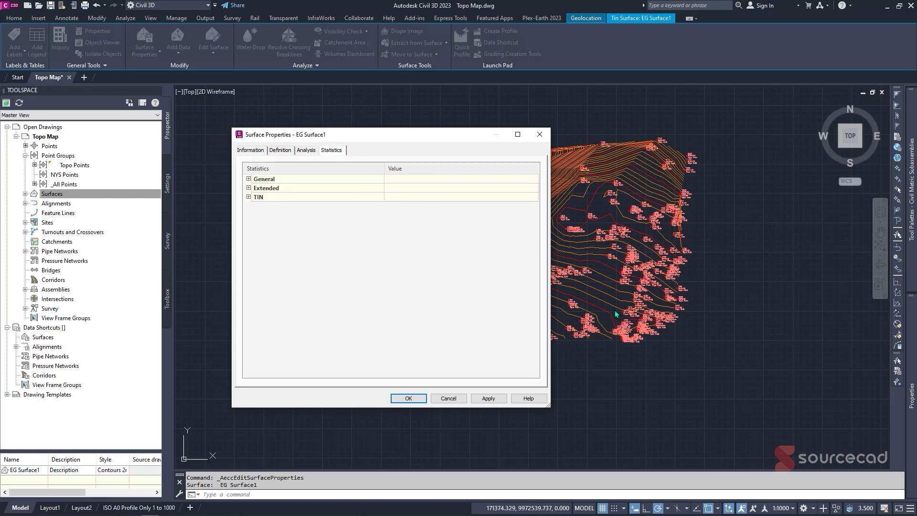
pyautogui.click(248, 179)
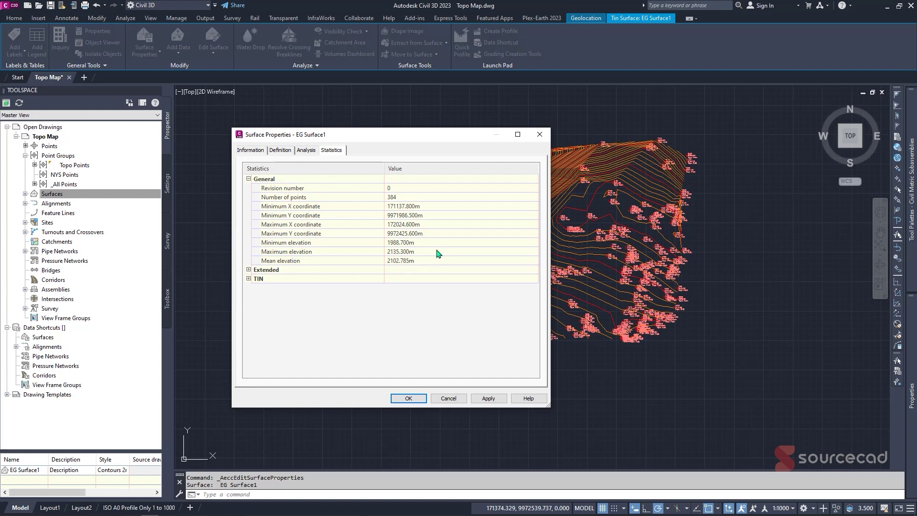
pyautogui.moveTo(443, 139); pyautogui.dragTo(553, 195)
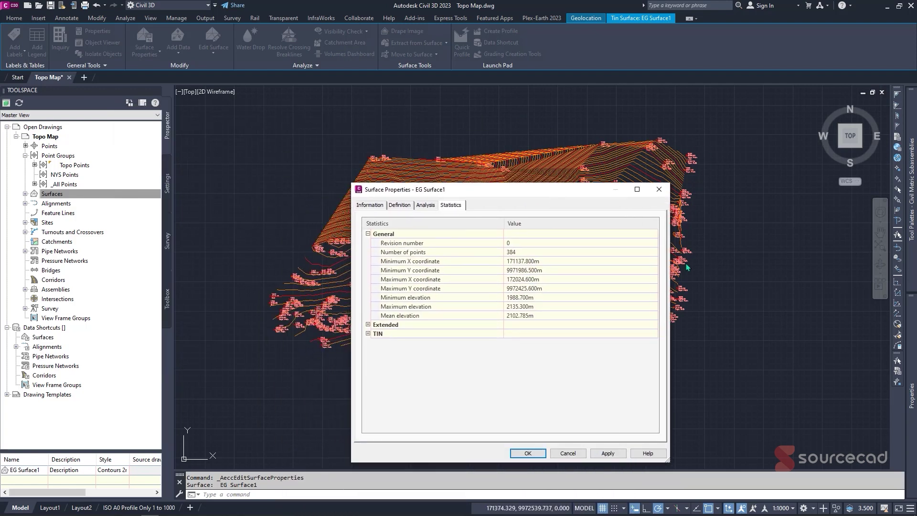
pyautogui.moveTo(499, 189)
pyautogui.mouseDown()
pyautogui.moveTo(575, 156)
pyautogui.moveTo(579, 179)
pyautogui.mouseUp()
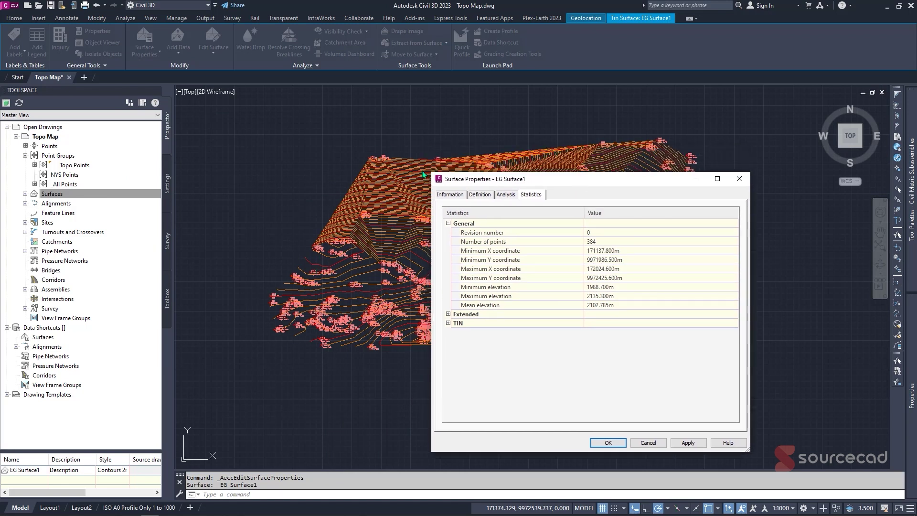
pyautogui.moveTo(547, 184); pyautogui.dragTo(451, 144)
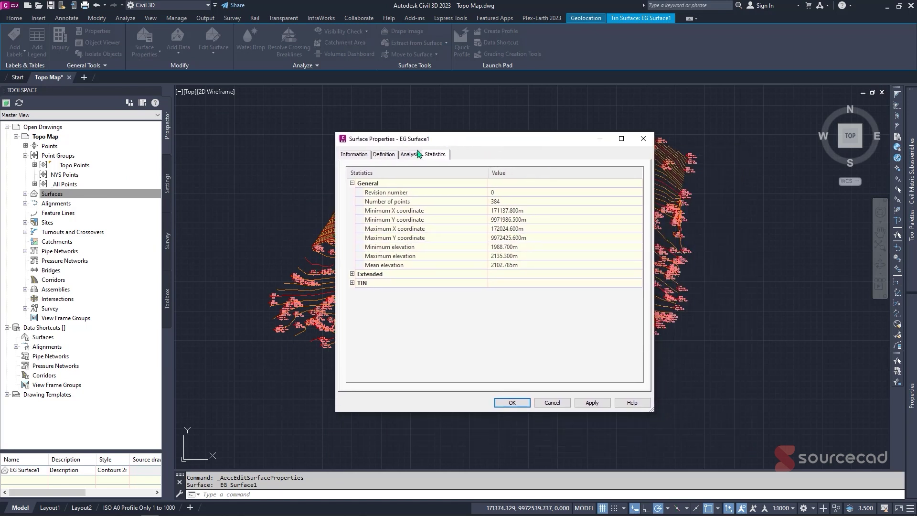
# In the surface's Build definition options, set the lower elevation limit for excluded elevations to 1980 m
pyautogui.click(385, 154)
pyautogui.moveTo(420, 139); pyautogui.dragTo(369, 95)
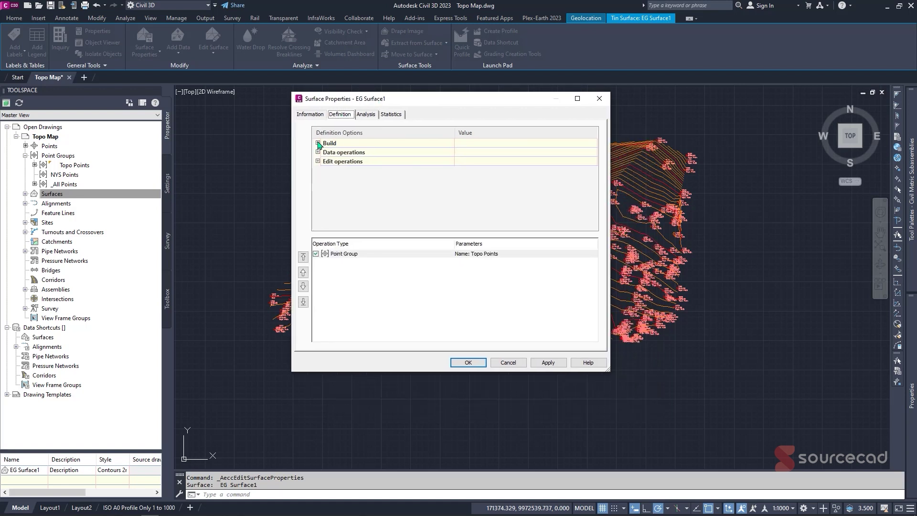
pyautogui.click(318, 143)
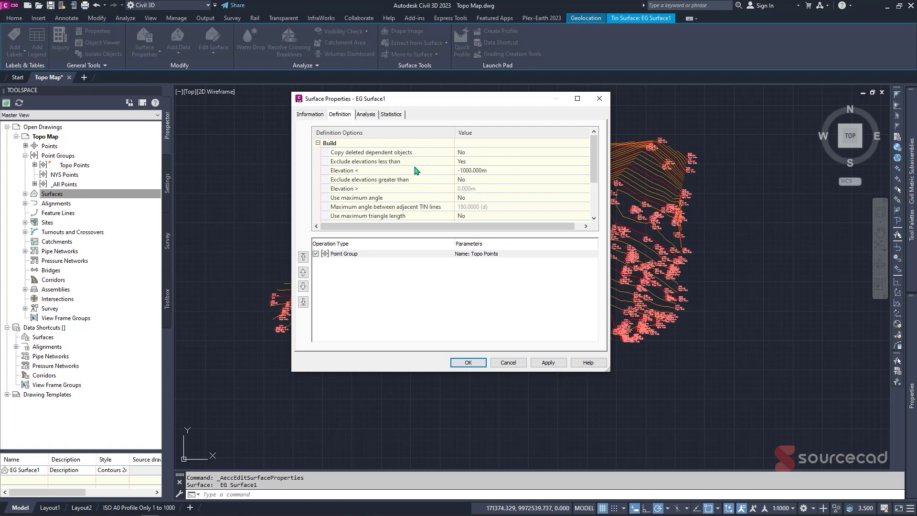
pyautogui.click(502, 171)
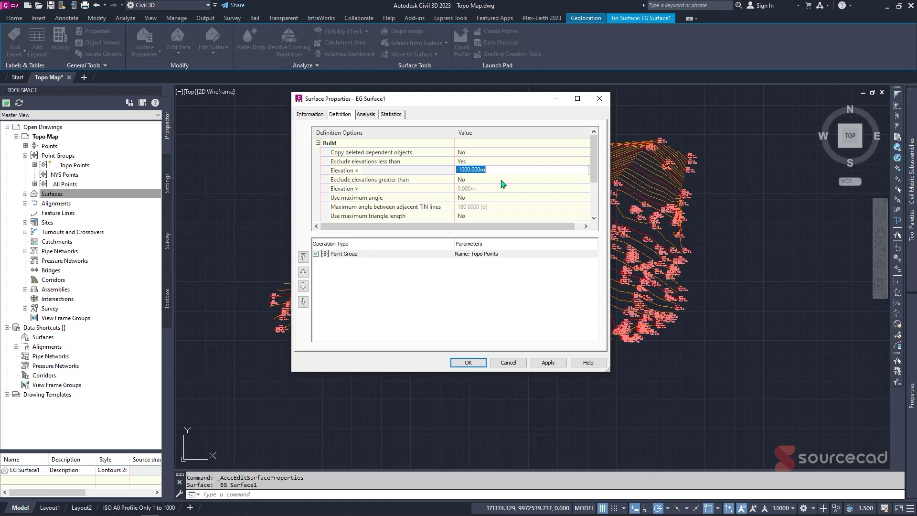
pyautogui.write('1980')
pyautogui.press('Return')
# Turn on the exclusion of elevations greater than a limit and set that limit to 2200 m
pyautogui.click(487, 184)
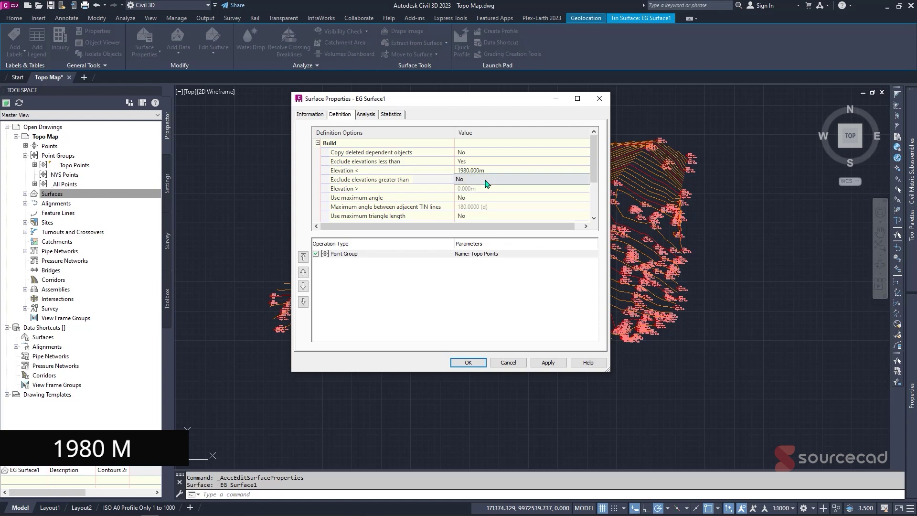
pyautogui.click(487, 184)
pyautogui.click(490, 197)
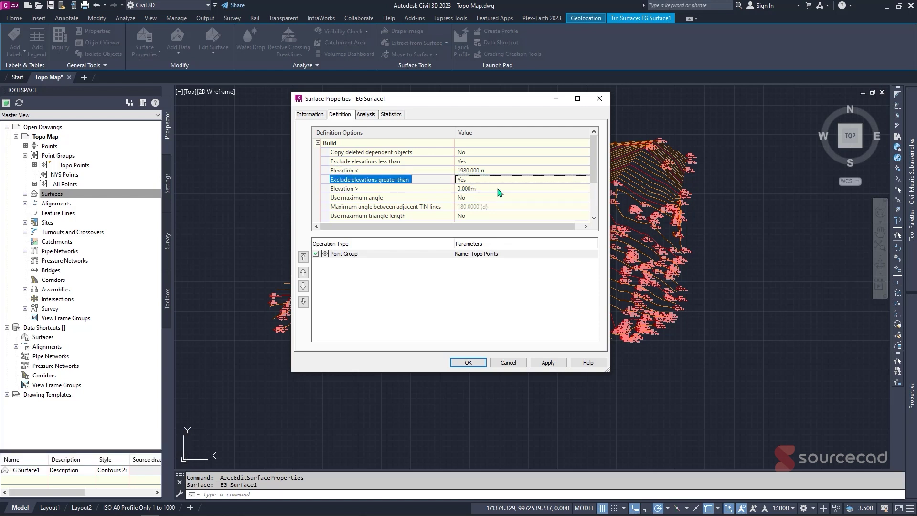
pyautogui.click(497, 188)
pyautogui.write('220')
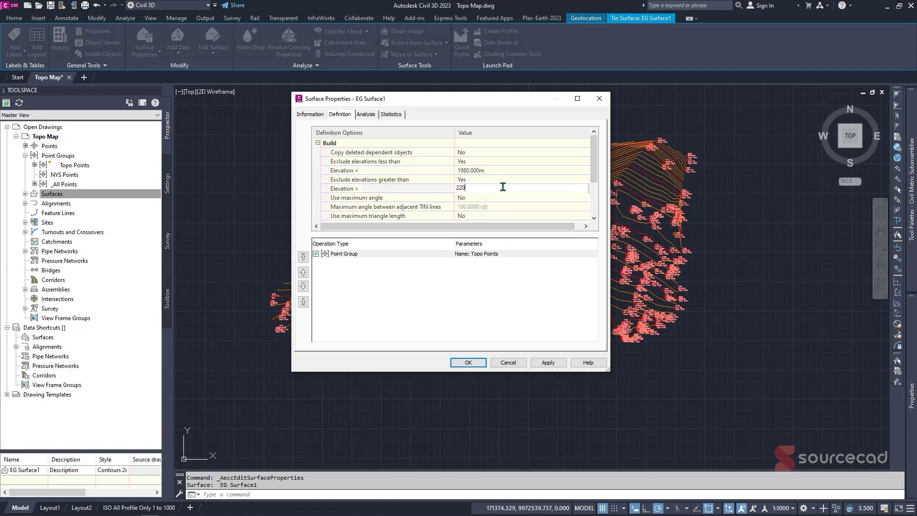
pyautogui.write('0')
pyautogui.press('Return')
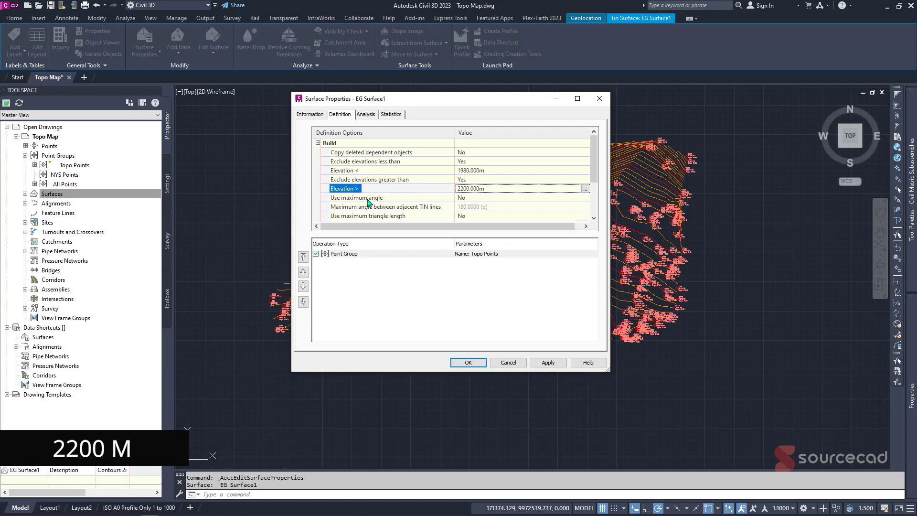
# Enable the use of a maximum angle and set the maximum angle between adjacent TIN lines to 100 degrees
pyautogui.click(471, 198)
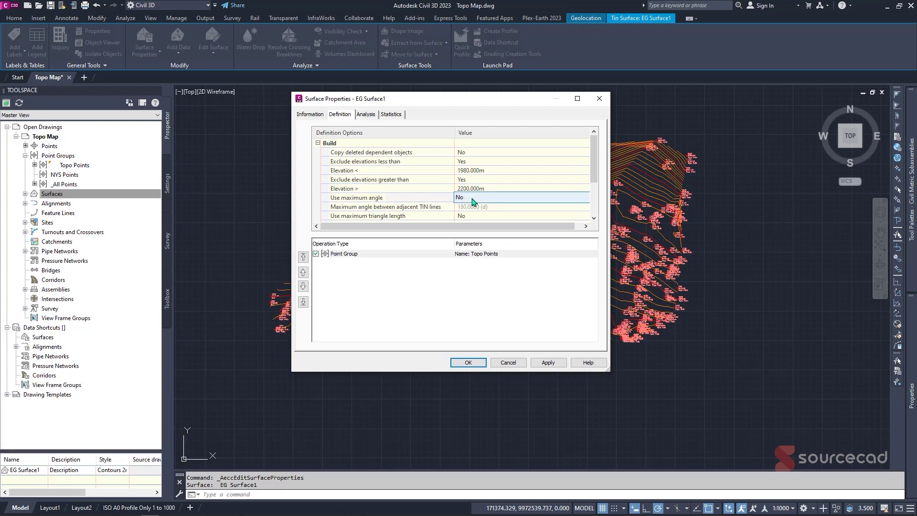
pyautogui.click(472, 198)
pyautogui.click(457, 215)
pyautogui.scroll(-1, 412, 215)
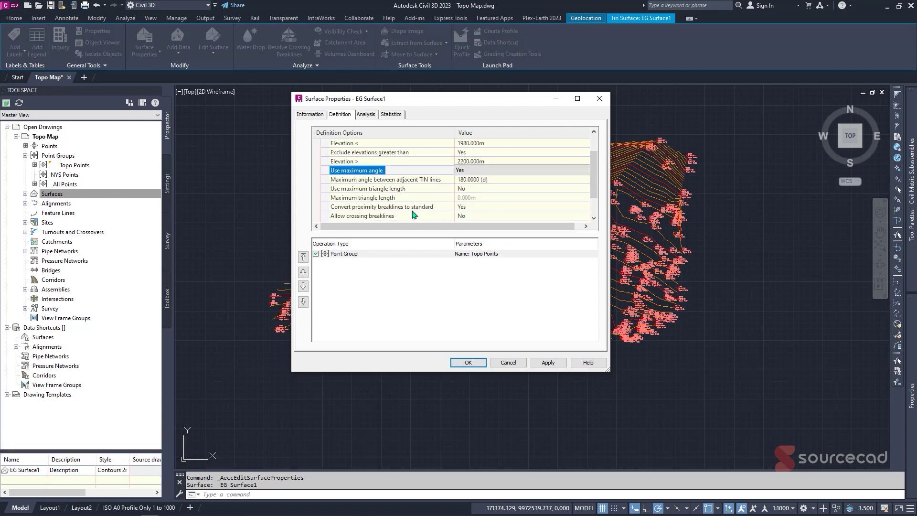
pyautogui.click(466, 180)
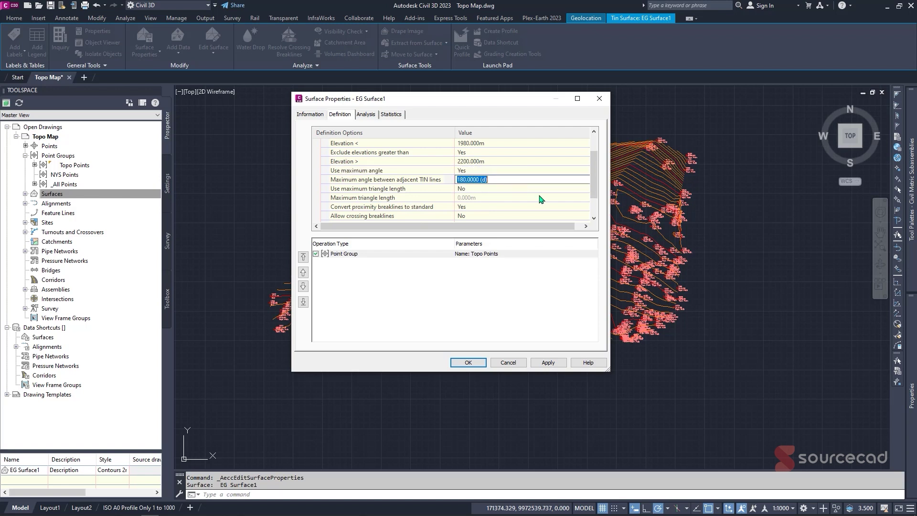
pyautogui.write('100')
# Enable the use of a maximum triangle length and change the maximum angle between adjacent TIN lines to 135 degrees
pyautogui.click(490, 190)
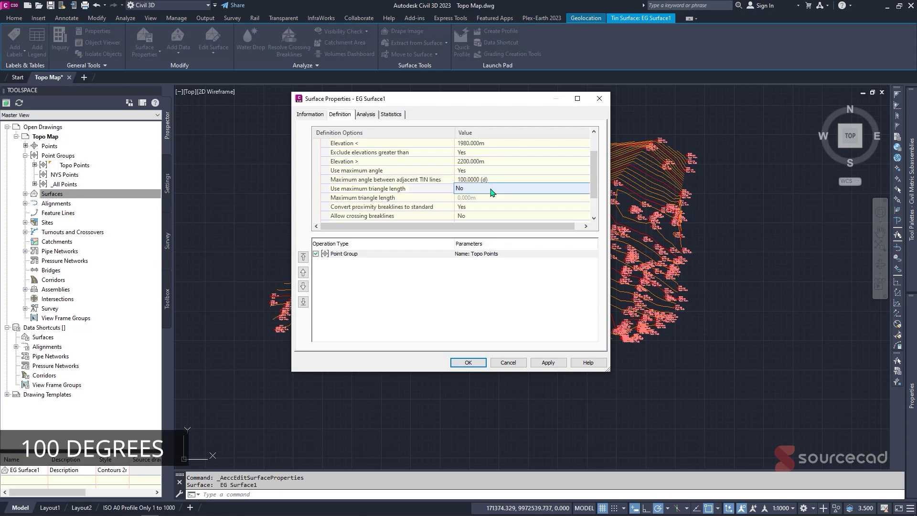
pyautogui.click(488, 190)
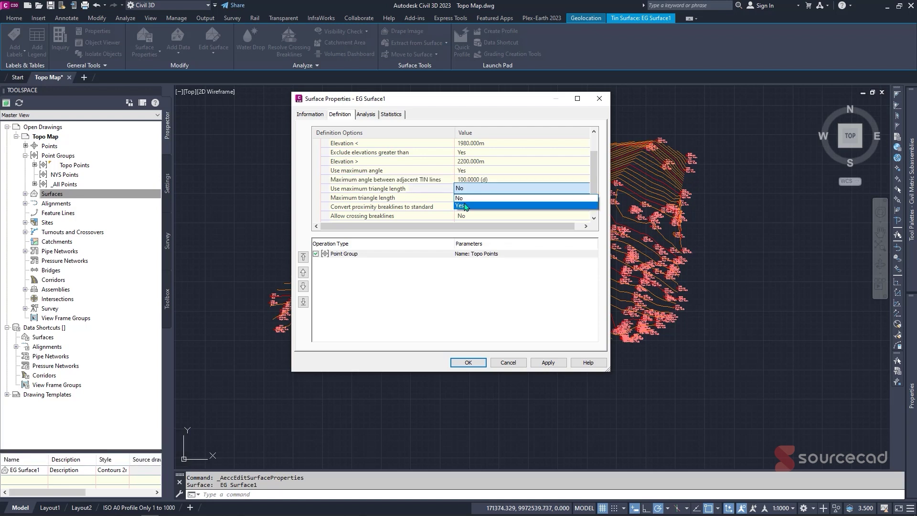
pyautogui.click(461, 205)
pyautogui.click(492, 200)
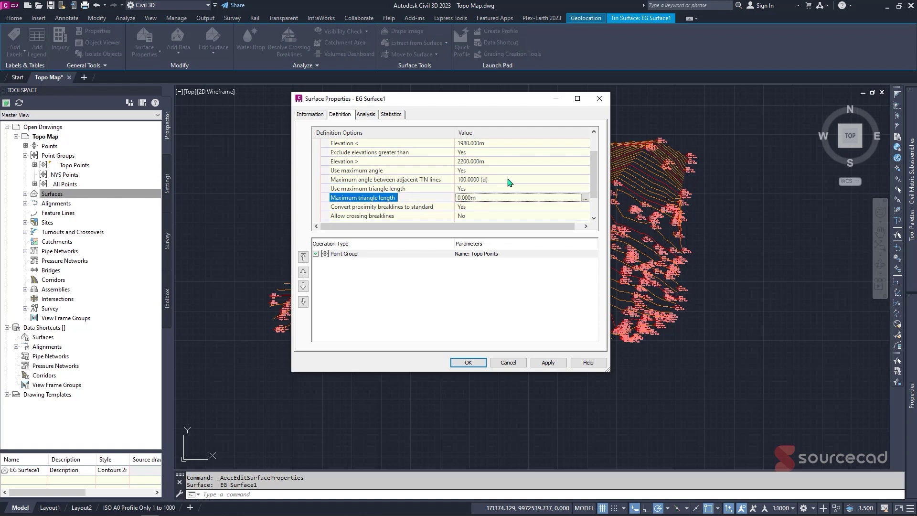
pyautogui.click(492, 179)
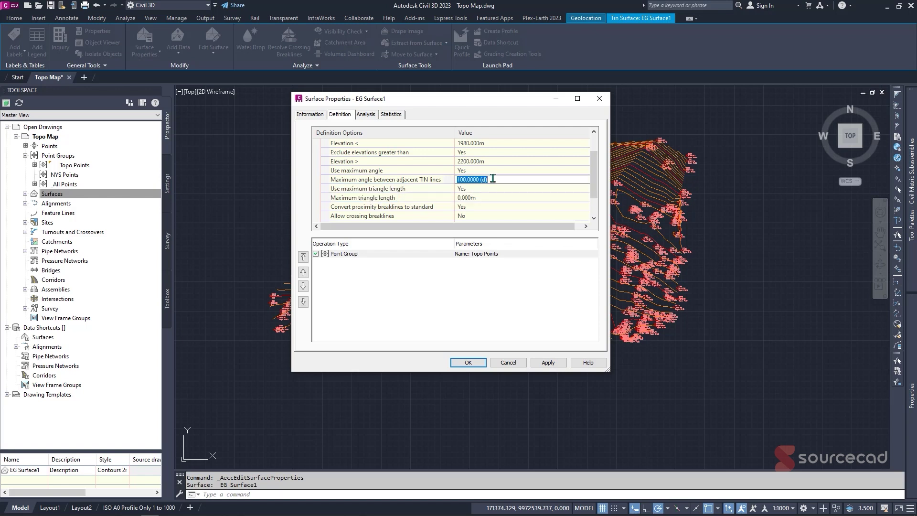
pyautogui.write('135')
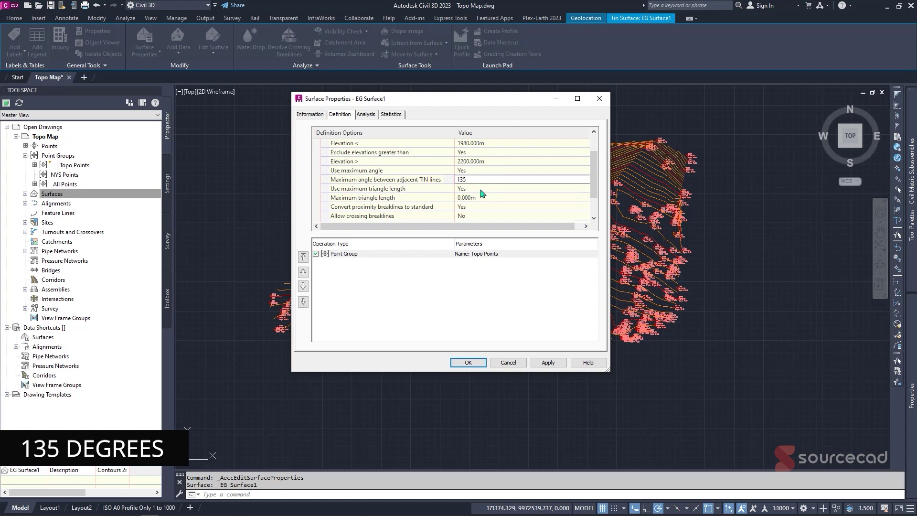
# Set the maximum triangle length of the surface to 100 m
pyautogui.click(492, 197)
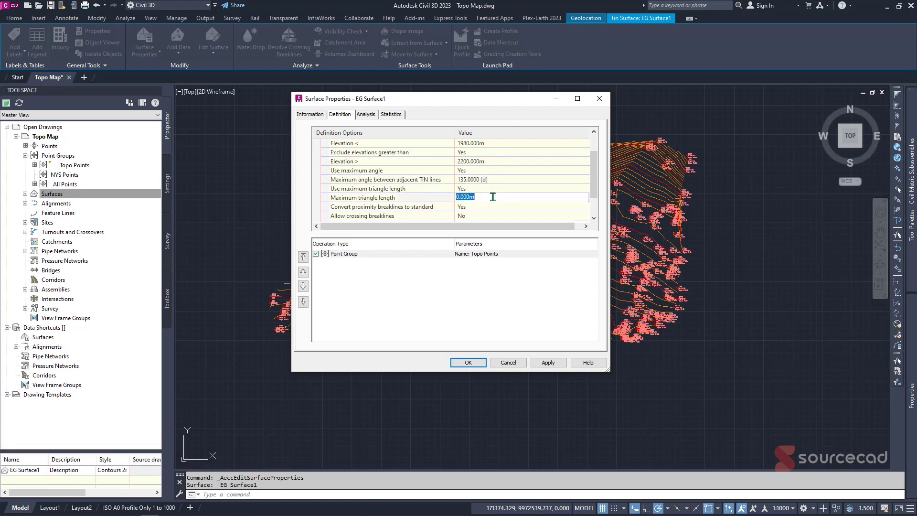
pyautogui.write('100')
pyautogui.click(410, 207)
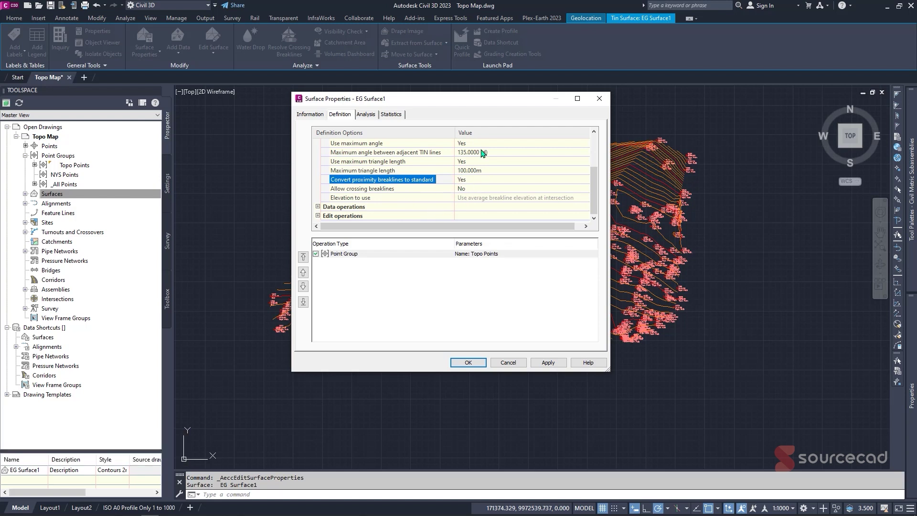
# Expand and examine the surface definition's data operations and edit operations
pyautogui.click(317, 206)
pyautogui.scroll(-2, 429, 182)
pyautogui.scroll(-1, 461, 170)
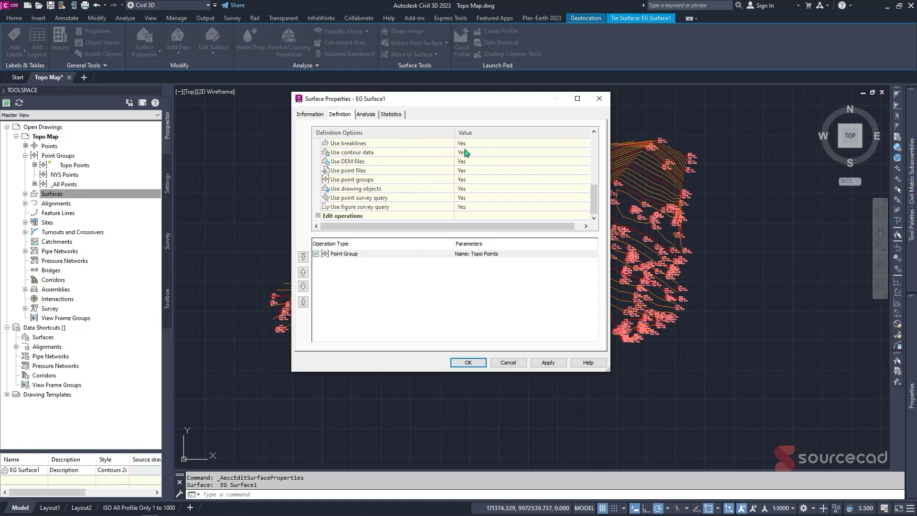
pyautogui.click(318, 216)
pyautogui.scroll(3, 432, 184)
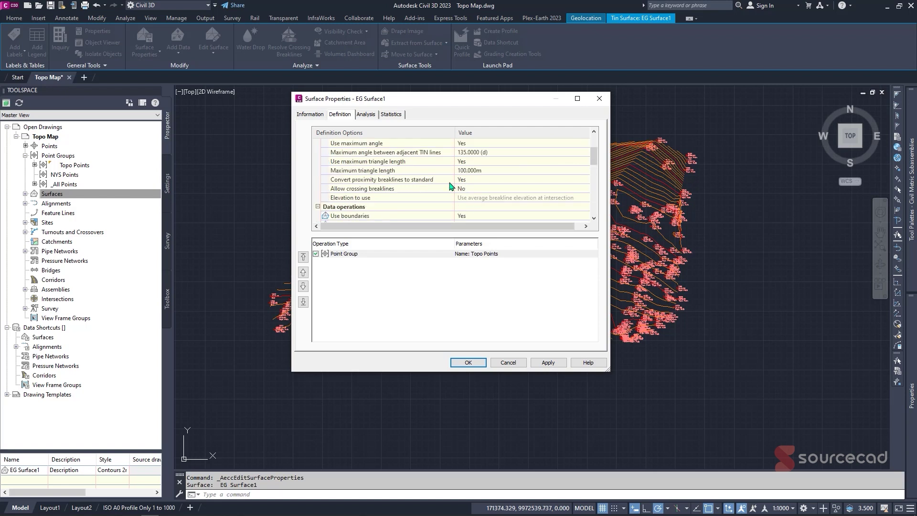
pyautogui.scroll(-2, 477, 188)
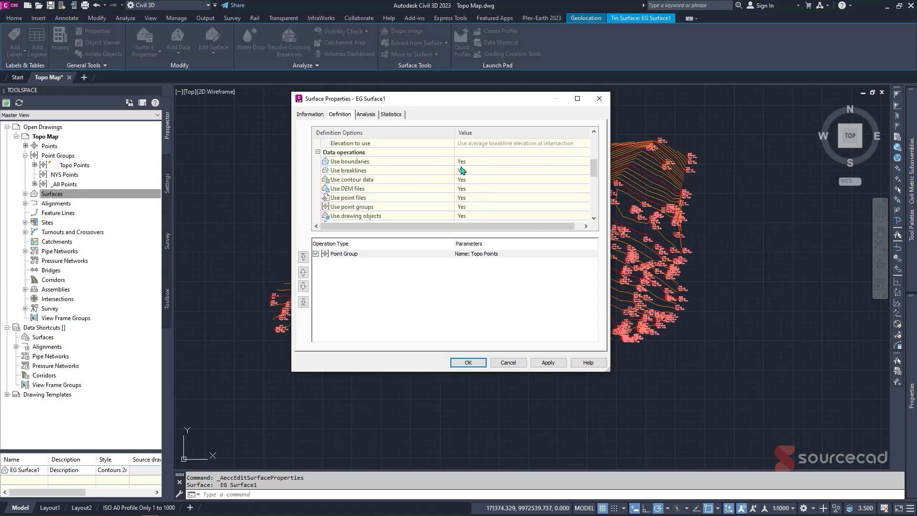
pyautogui.scroll(-1, 463, 171)
pyautogui.scroll(-1, 471, 207)
pyautogui.scroll(2, 471, 204)
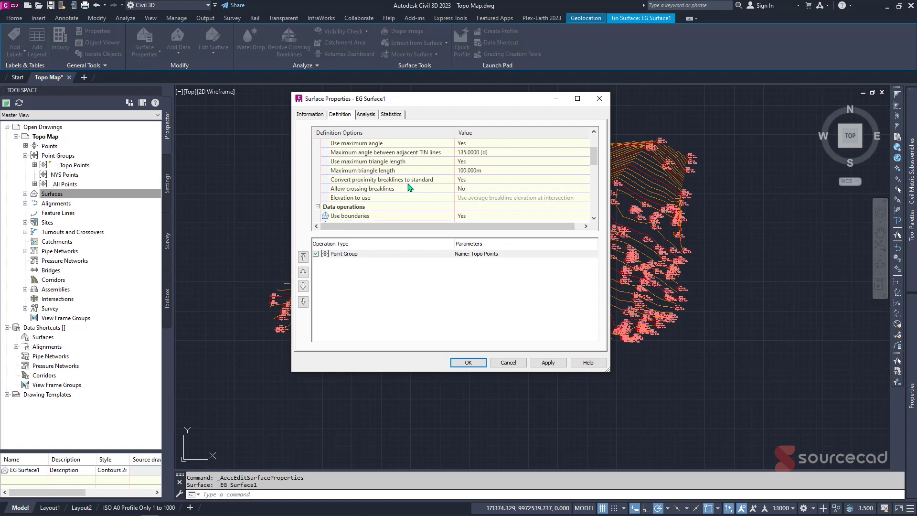
# Apply the modified definition settings and rebuild the surface so the changes become permanent
pyautogui.scroll(-2, 465, 205)
pyautogui.scroll(-1, 435, 190)
pyautogui.scroll(-2, 401, 155)
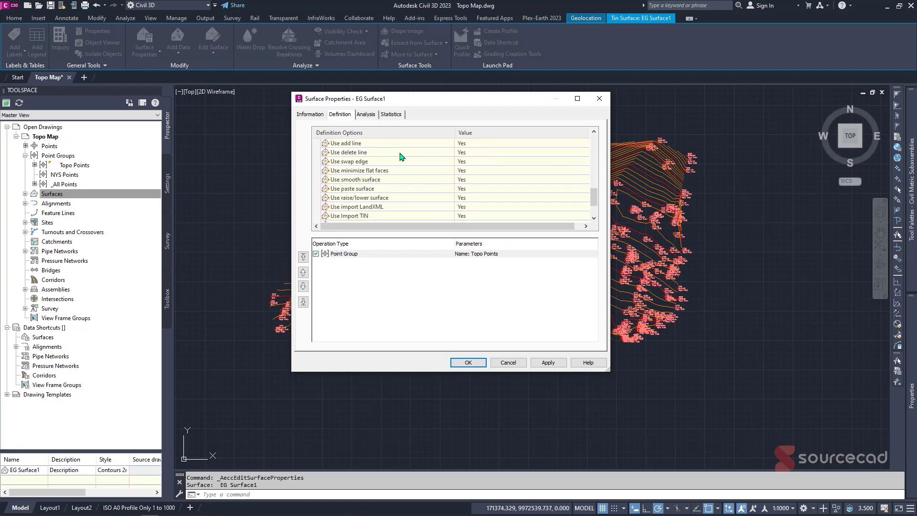
pyautogui.scroll(2, 400, 155)
pyautogui.scroll(-5, 480, 173)
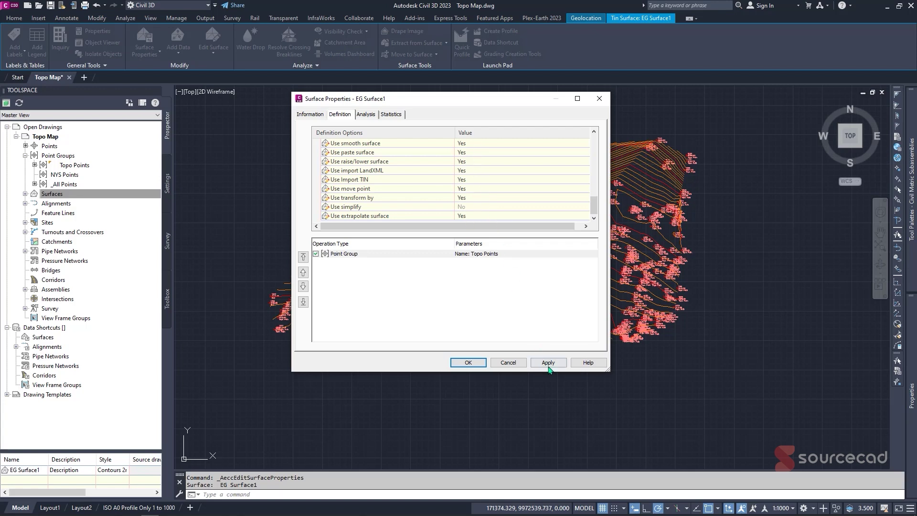
pyautogui.moveTo(473, 102); pyautogui.dragTo(211, 99)
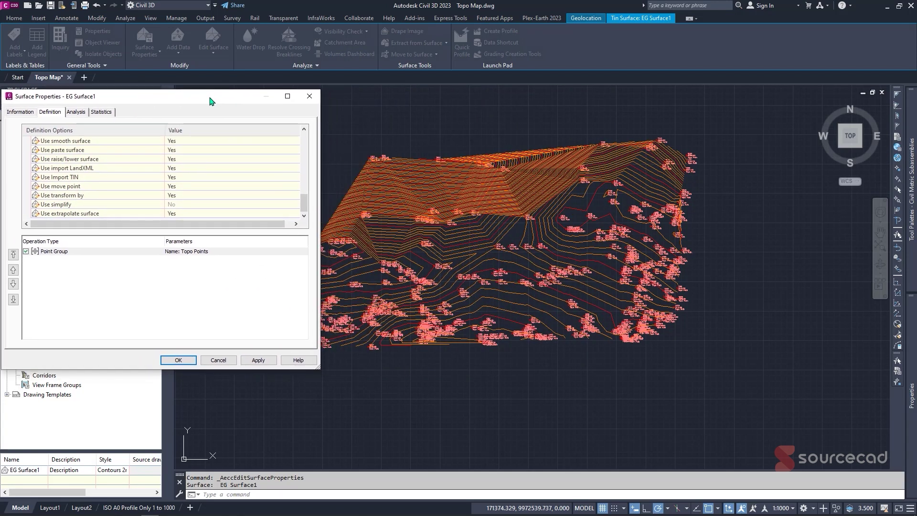
pyautogui.click(272, 360)
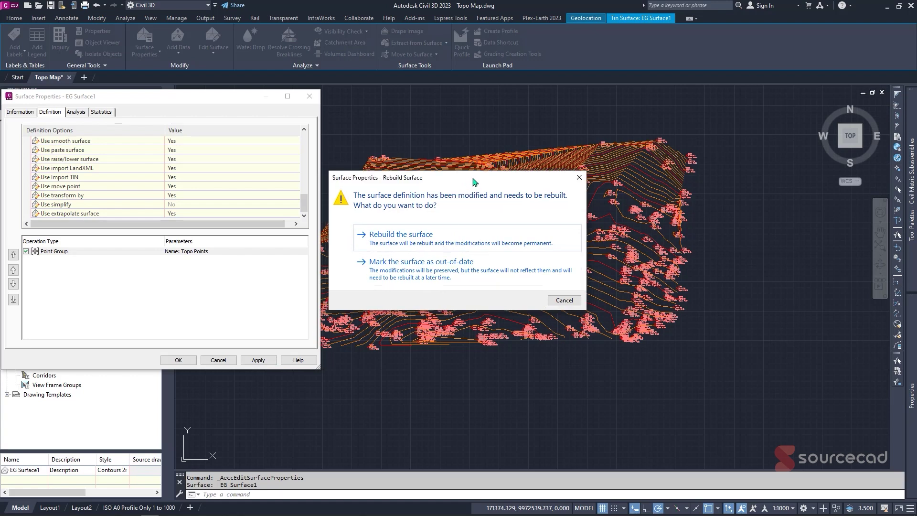
pyautogui.moveTo(468, 181)
pyautogui.mouseDown()
pyautogui.moveTo(687, 169)
pyautogui.moveTo(719, 234)
pyautogui.mouseUp()
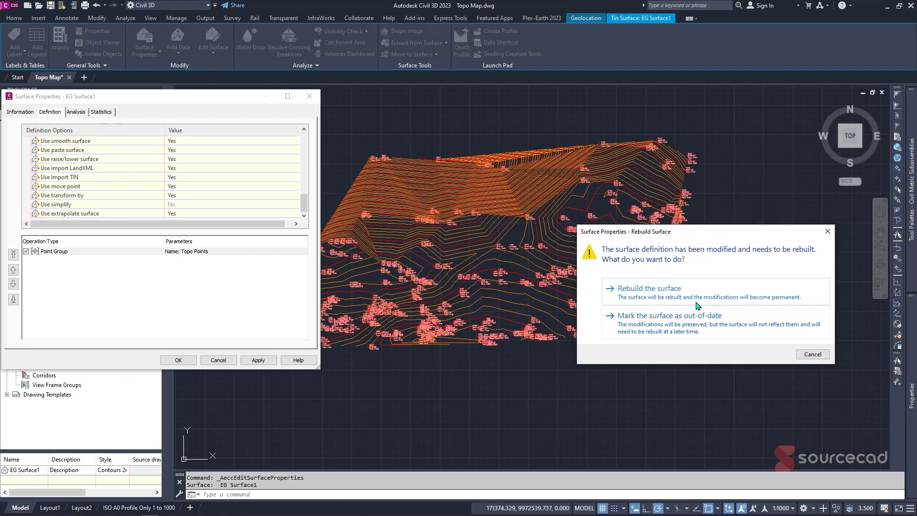
pyautogui.click(718, 290)
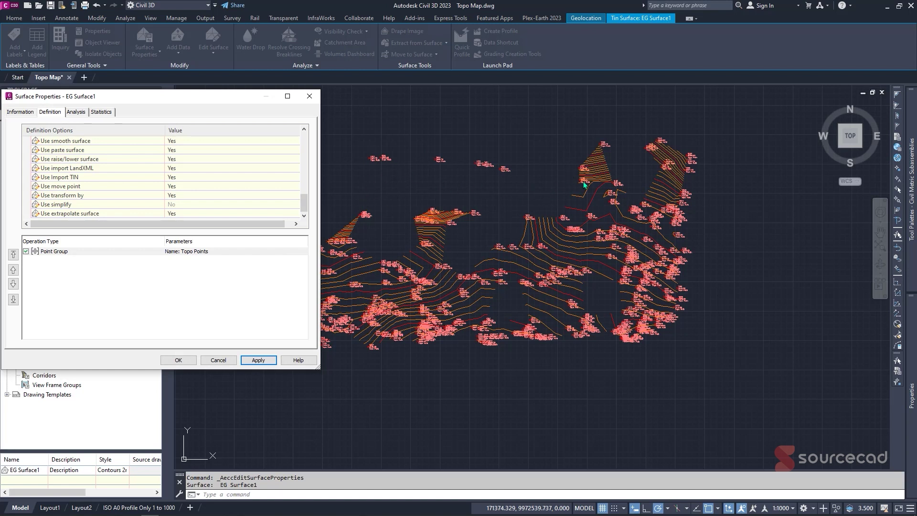
# Exclude elevations below 1900 m from the surface, mark it as out-of-date and accept the surface properties
pyautogui.scroll(10, 224, 179)
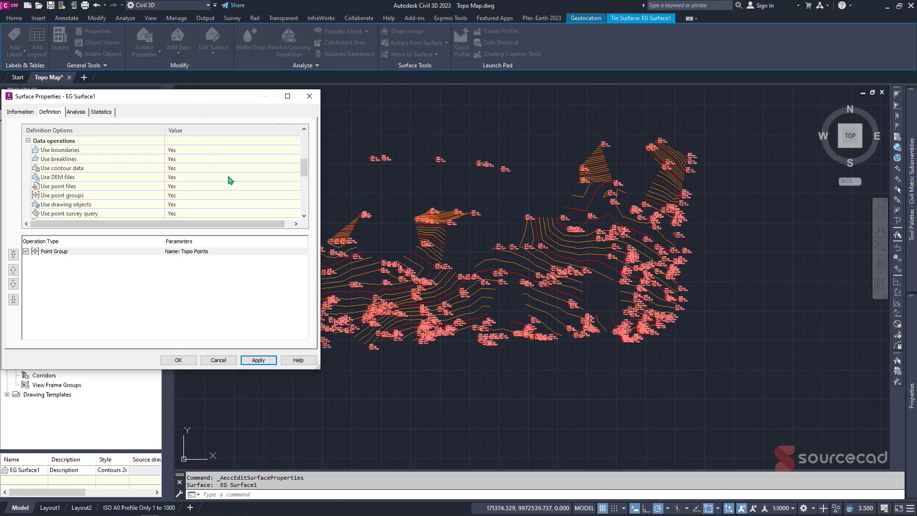
pyautogui.click(207, 168)
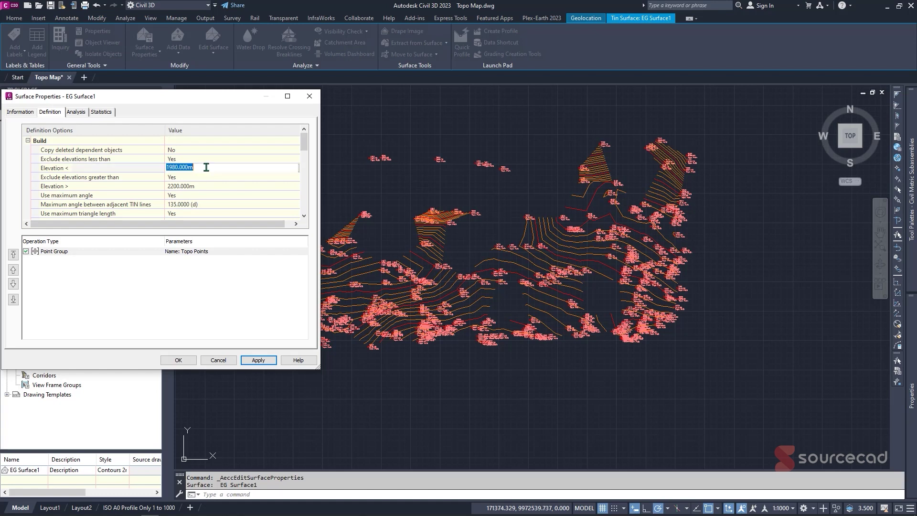
pyautogui.write('1900')
pyautogui.click(258, 360)
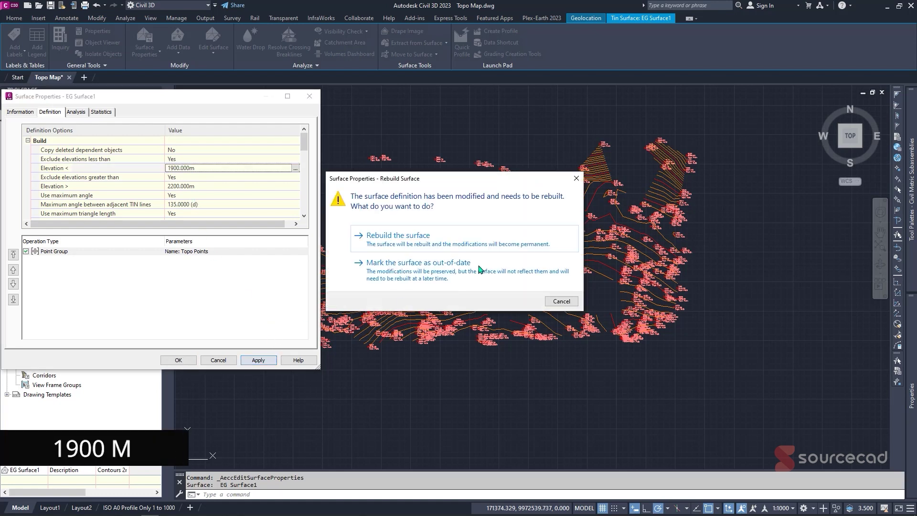
pyautogui.click(441, 277)
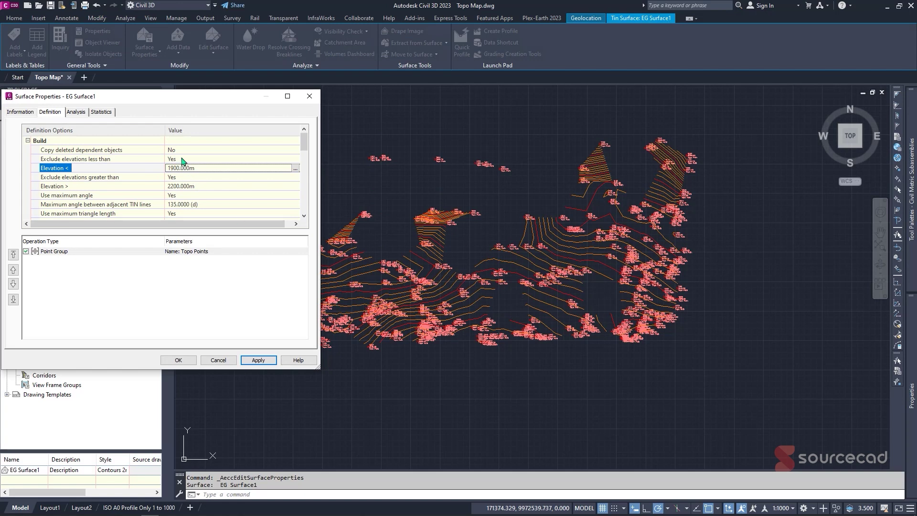
pyautogui.moveTo(180, 100); pyautogui.dragTo(401, 123)
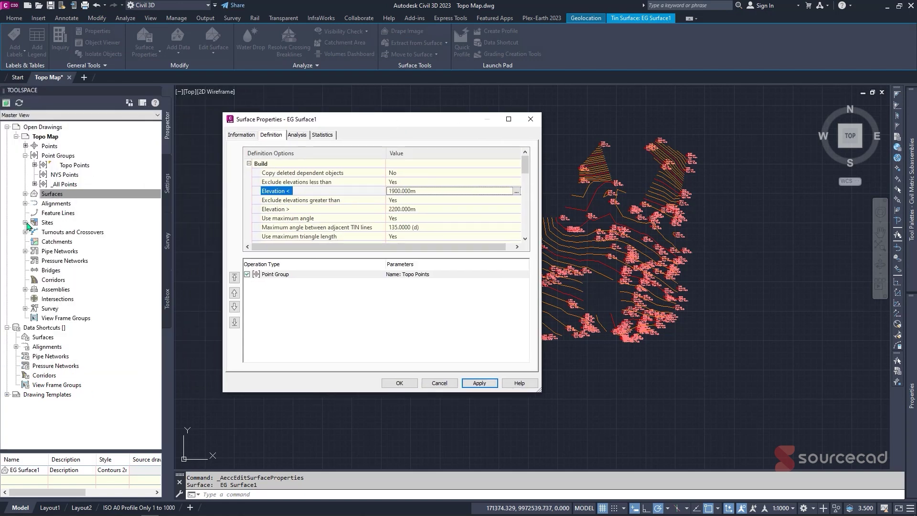
pyautogui.click(395, 382)
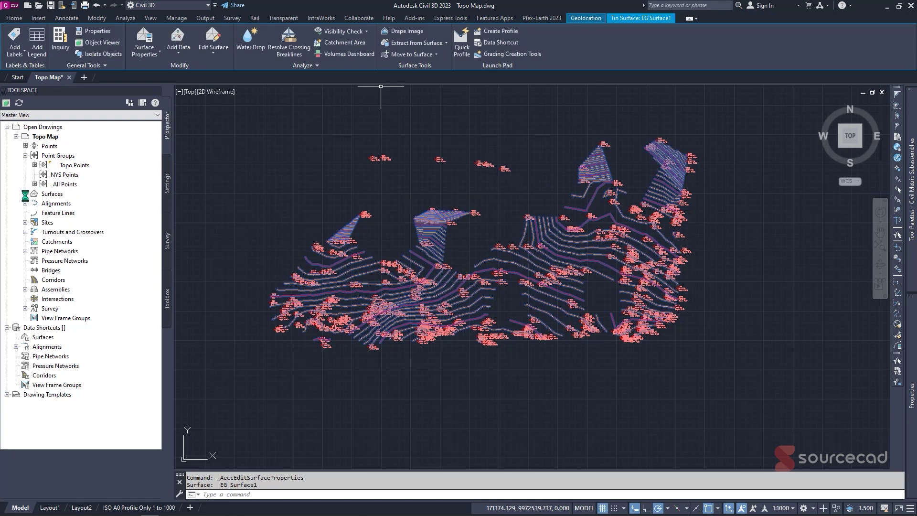
# Set EG Surface1 to rebuild automatically
pyautogui.click(25, 194)
pyautogui.rightClick(66, 206)
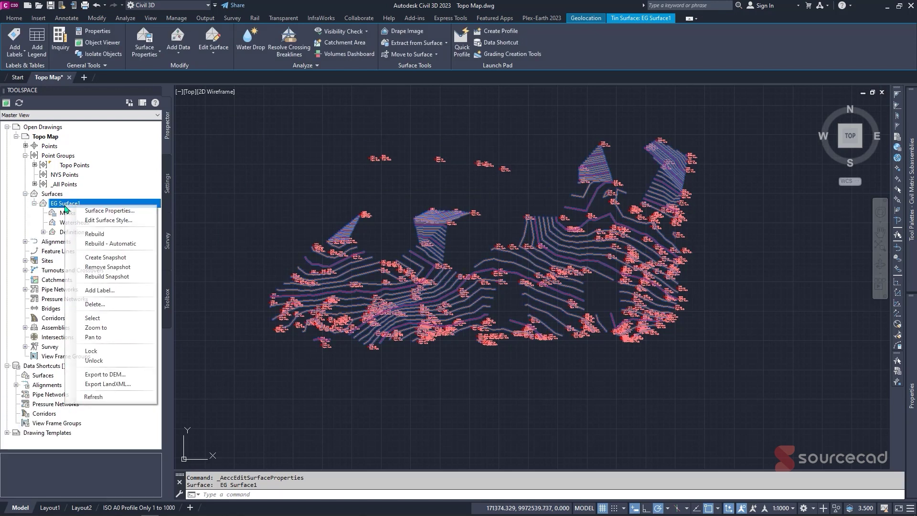
pyautogui.click(110, 243)
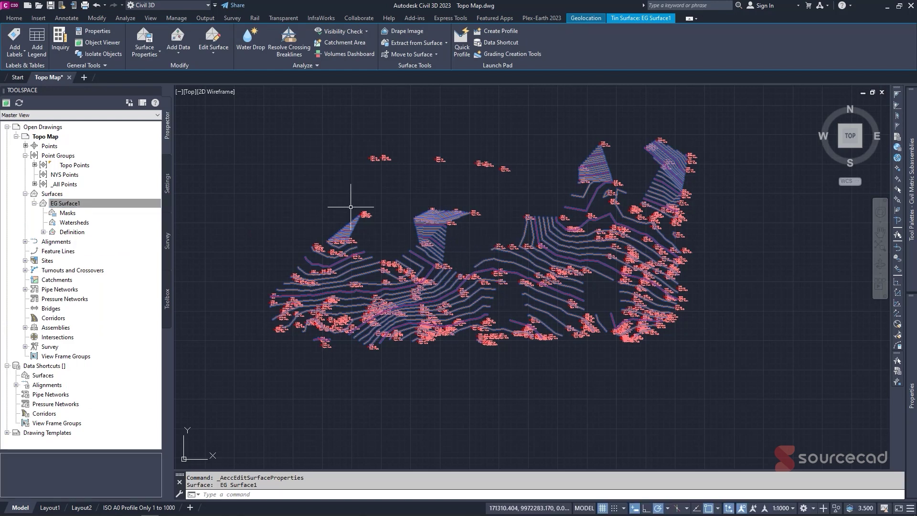
# Reopen EG Surface1's definition build settings, set the lower elevation limit to 0 m and apply the change
pyautogui.click(145, 37)
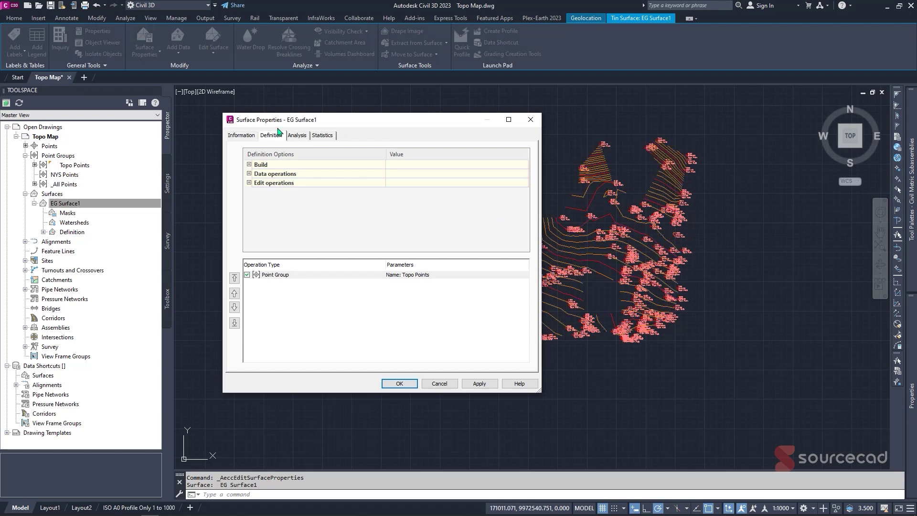
pyautogui.click(249, 165)
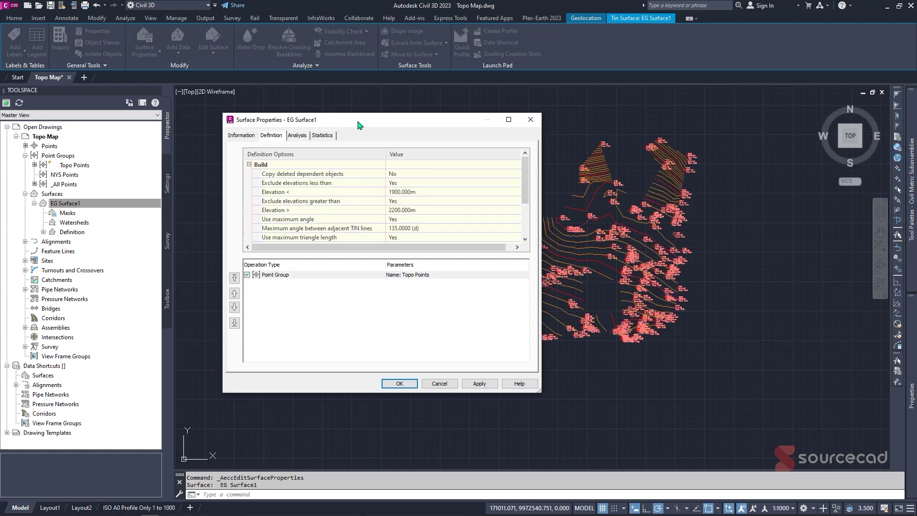
pyautogui.moveTo(359, 126); pyautogui.dragTo(192, 114)
pyautogui.click(265, 181)
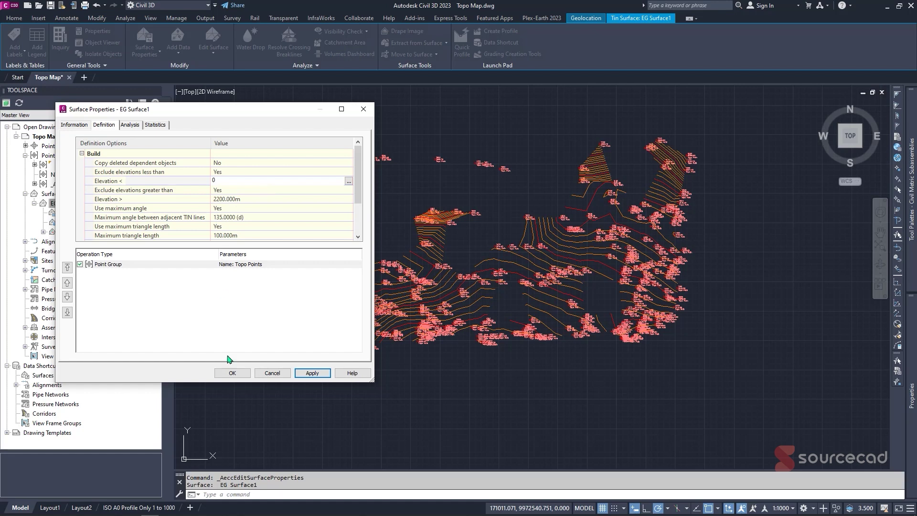
pyautogui.click(312, 372)
pyautogui.click(435, 238)
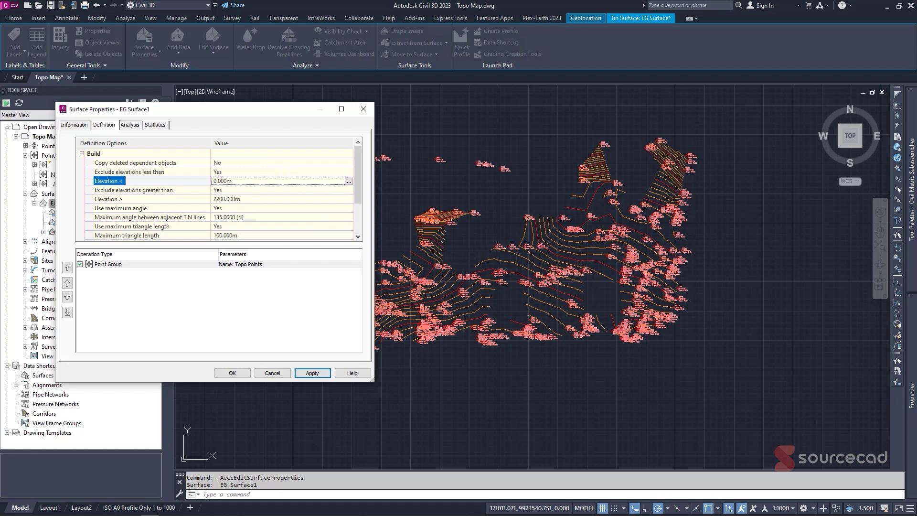
pyautogui.click(251, 301)
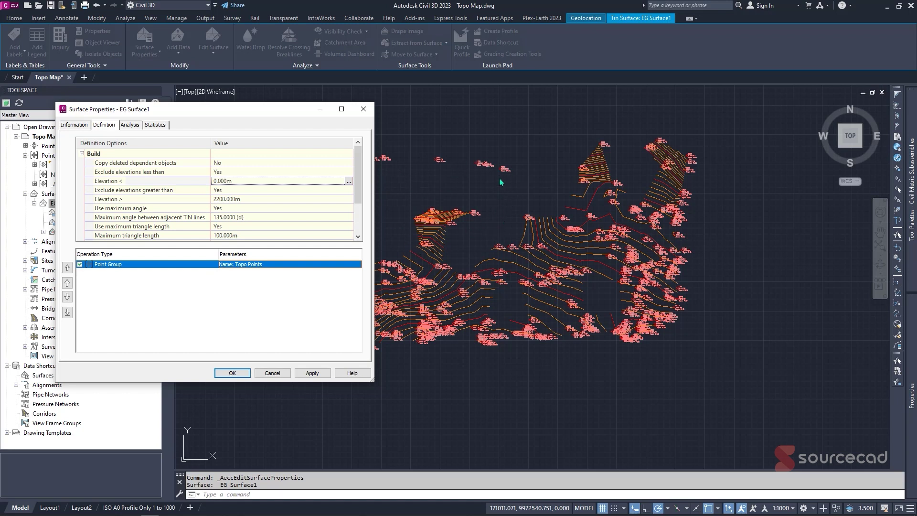
# Set the surface's lower elevation limit to 1900 m and apply the change
pyautogui.click(253, 180)
pyautogui.write('1900')
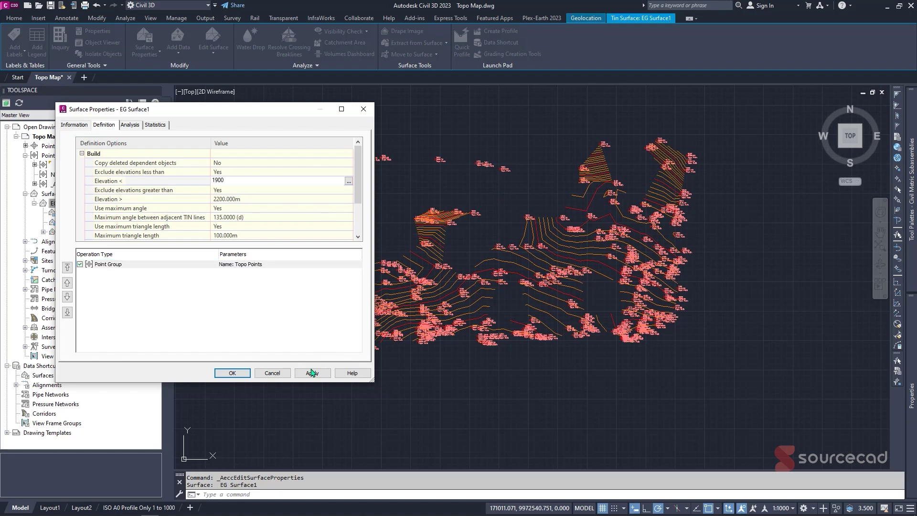
pyautogui.click(312, 373)
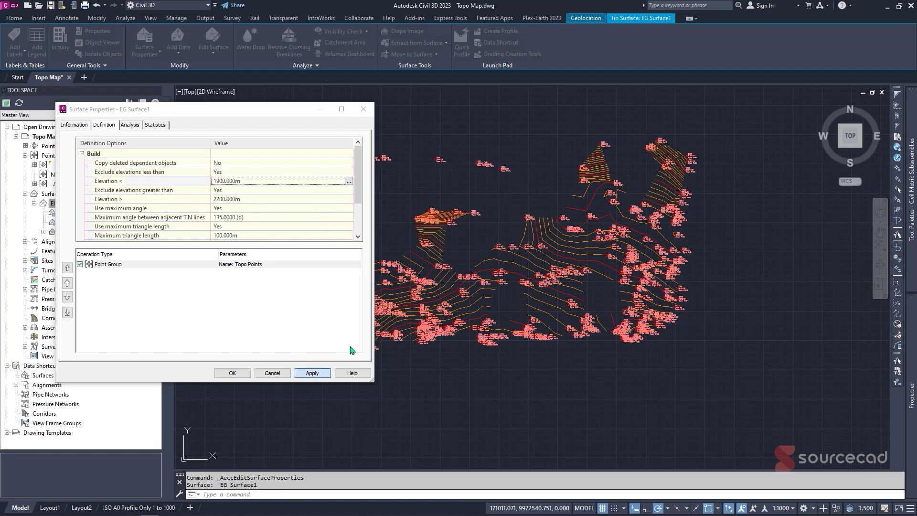
pyautogui.click(460, 261)
# Set the maximum triangle length of the surface to 1000 m and rebuild it
pyautogui.scroll(-1, 238, 216)
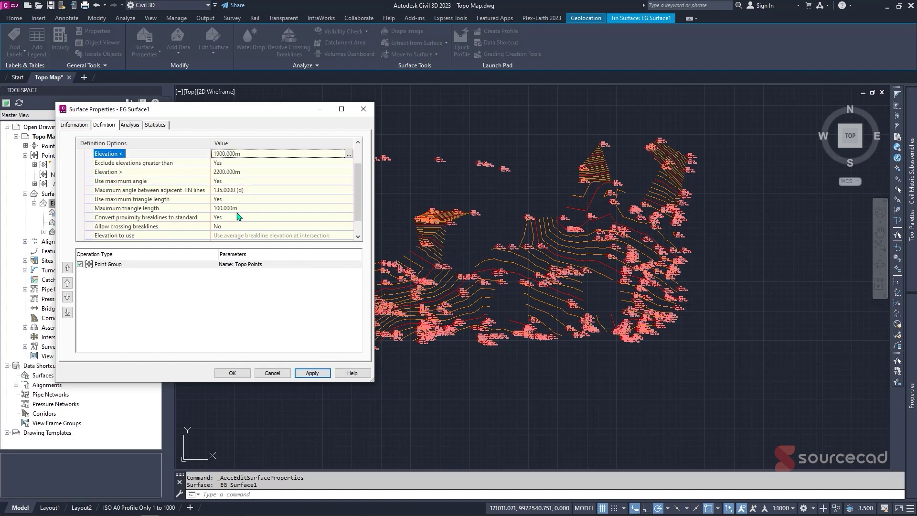
pyautogui.click(239, 209)
pyautogui.click(222, 208)
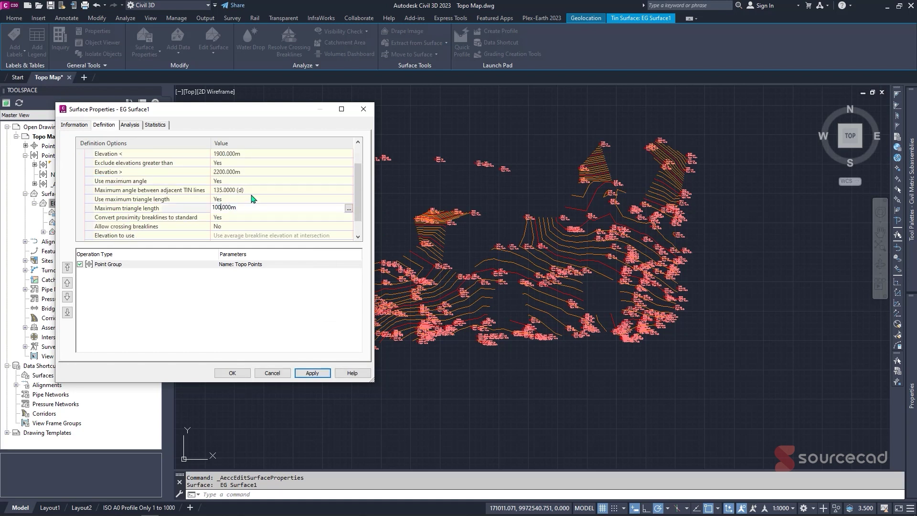
pyautogui.write('0')
pyautogui.click(312, 373)
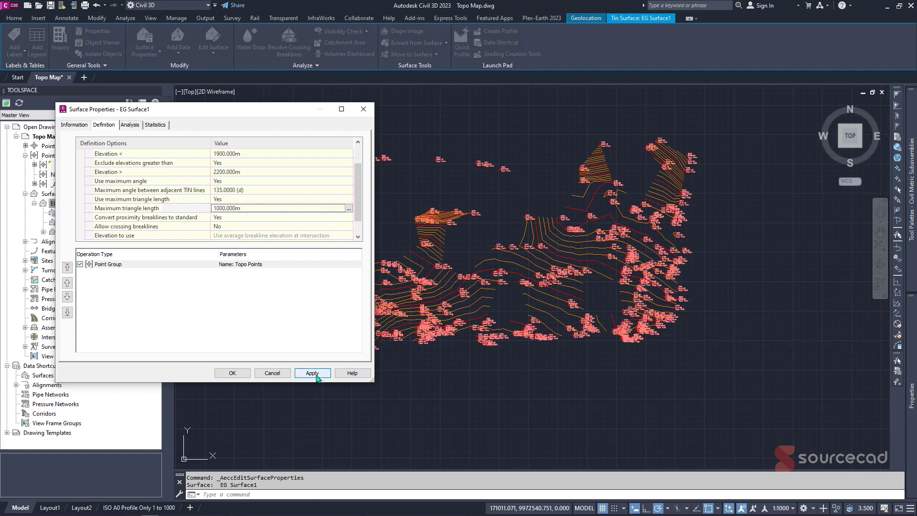
pyautogui.click(520, 247)
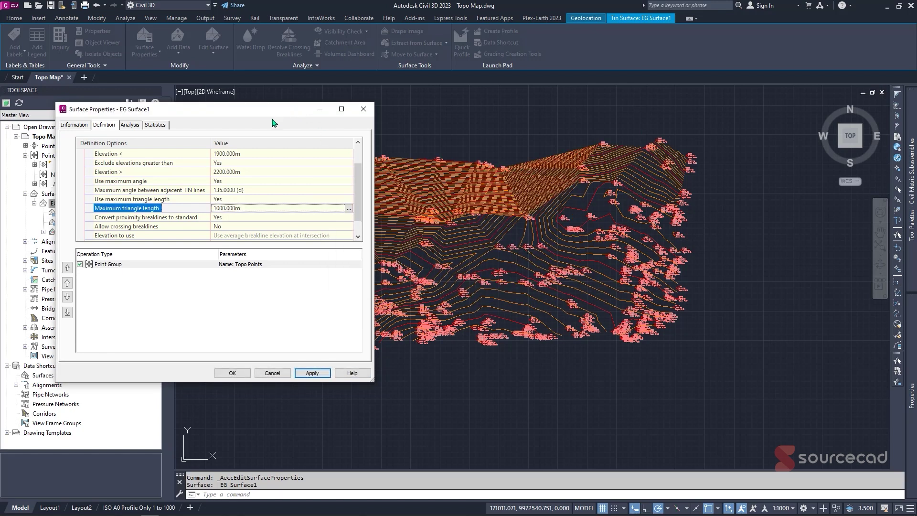
# Set the maximum triangle length to 500 m and rebuild the surface
pyautogui.click(257, 210)
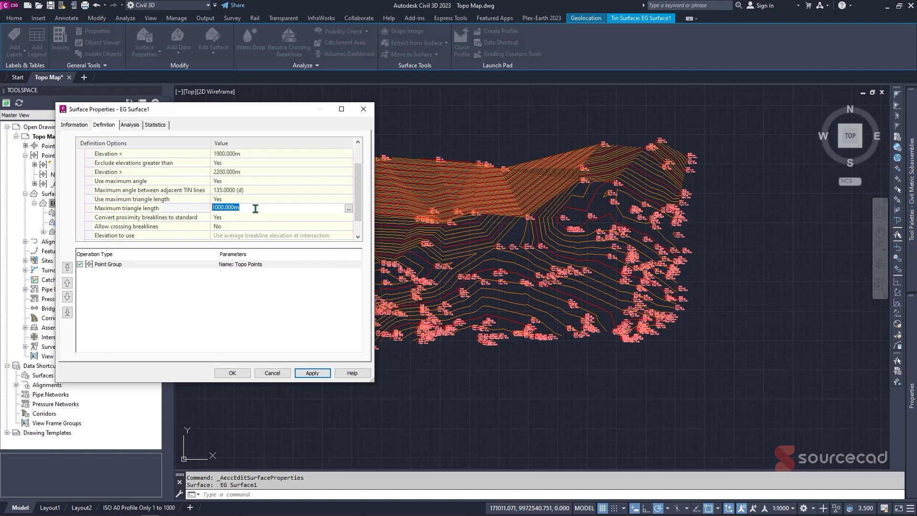
pyautogui.write('500')
pyautogui.click(312, 373)
pyautogui.click(534, 245)
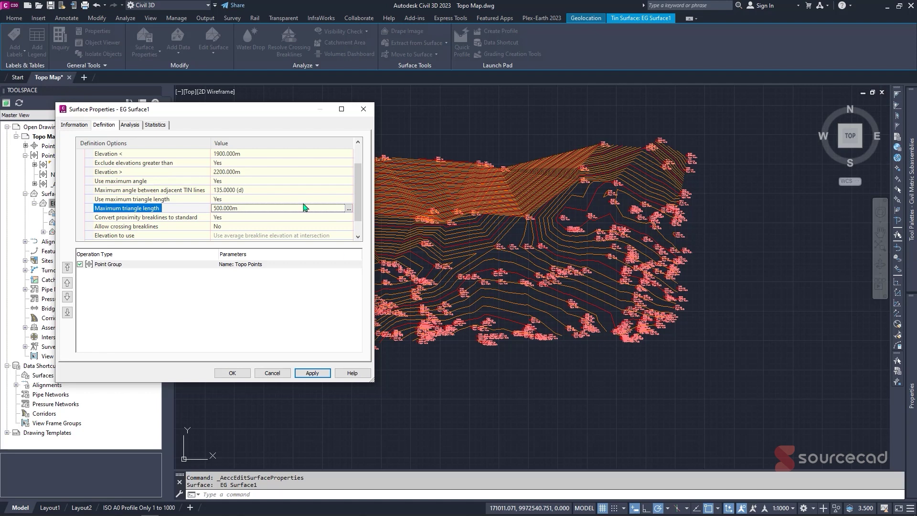
# Display EG Surface1's general information and examine the surface styles available among its default styles
pyautogui.scroll(3, 304, 207)
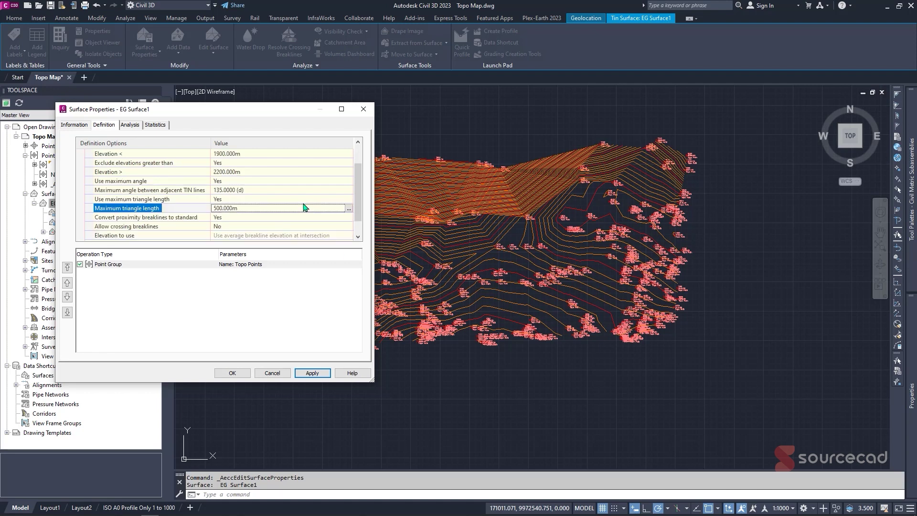
pyautogui.click(74, 125)
pyautogui.moveTo(117, 113); pyautogui.dragTo(106, 97)
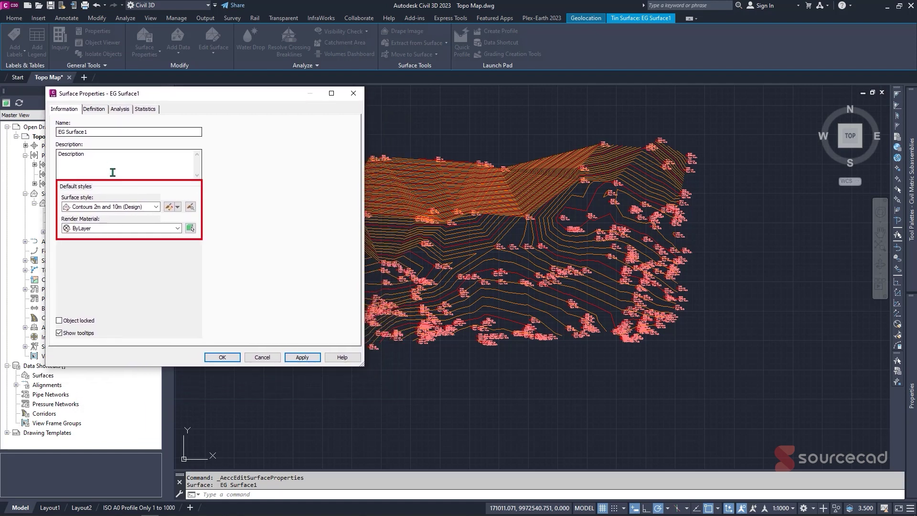
pyautogui.click(158, 206)
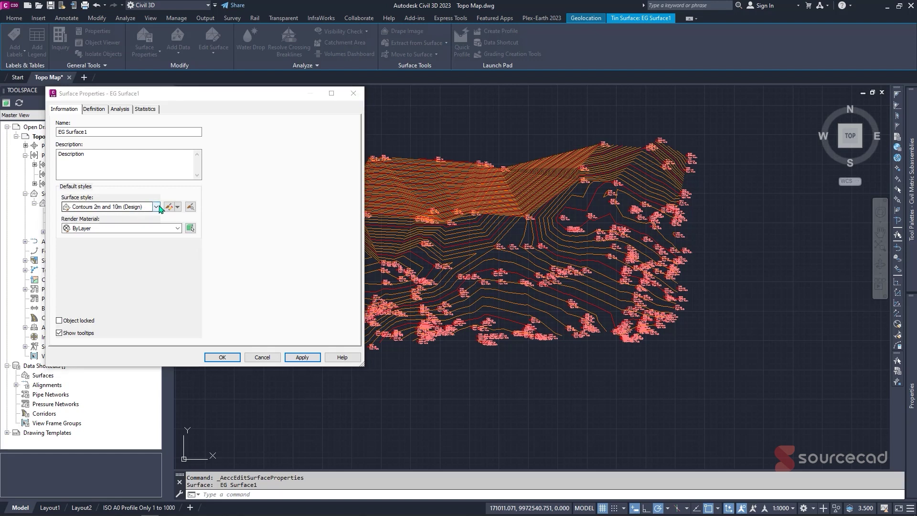
pyautogui.click(157, 207)
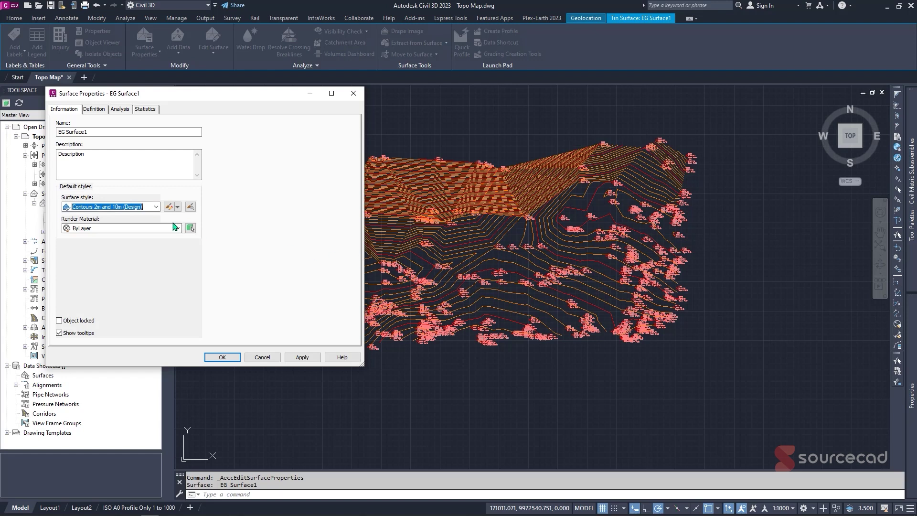
# Create a new surface style for EG Surface1 and name it SourceCAD
pyautogui.click(178, 207)
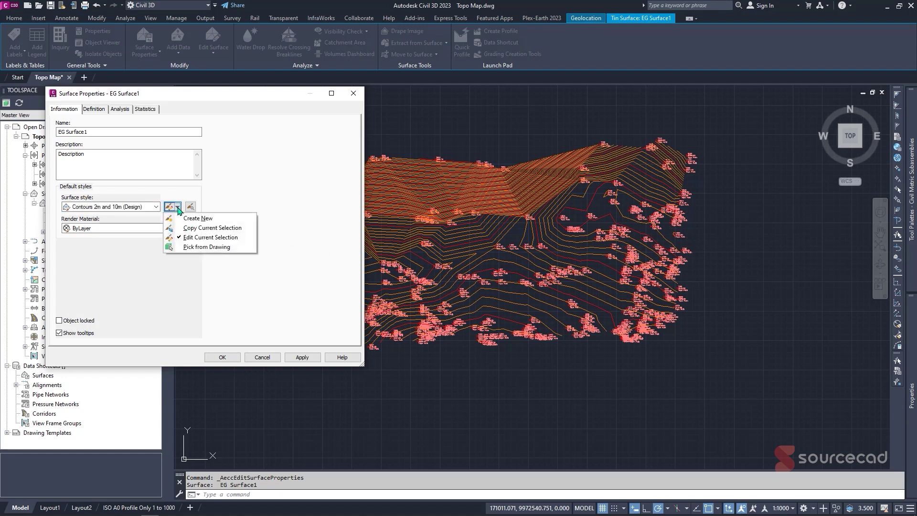
pyautogui.click(201, 218)
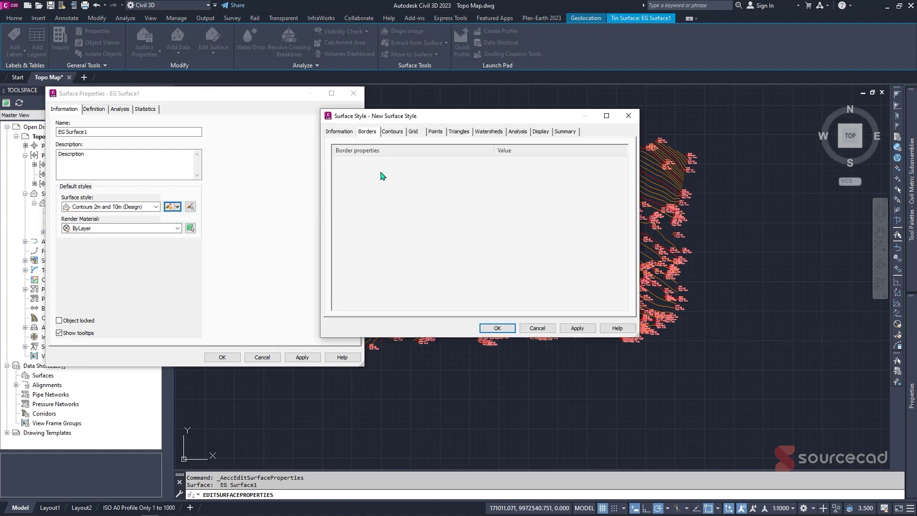
pyautogui.click(338, 134)
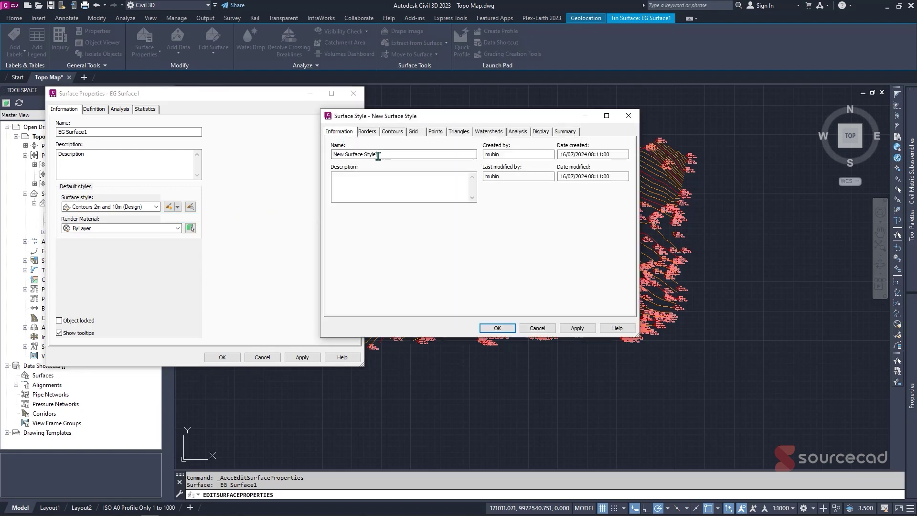
pyautogui.click(331, 154)
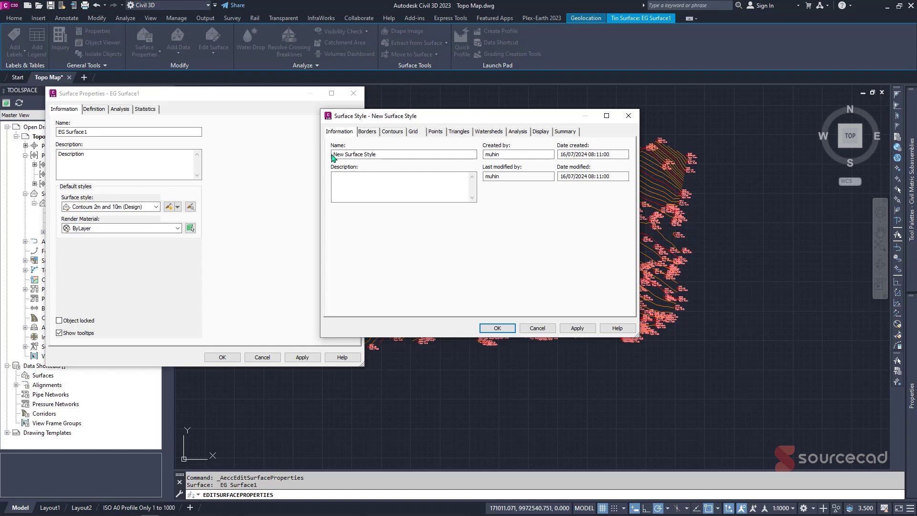
pyautogui.moveTo(395, 151); pyautogui.dragTo(332, 154)
pyautogui.write('S')
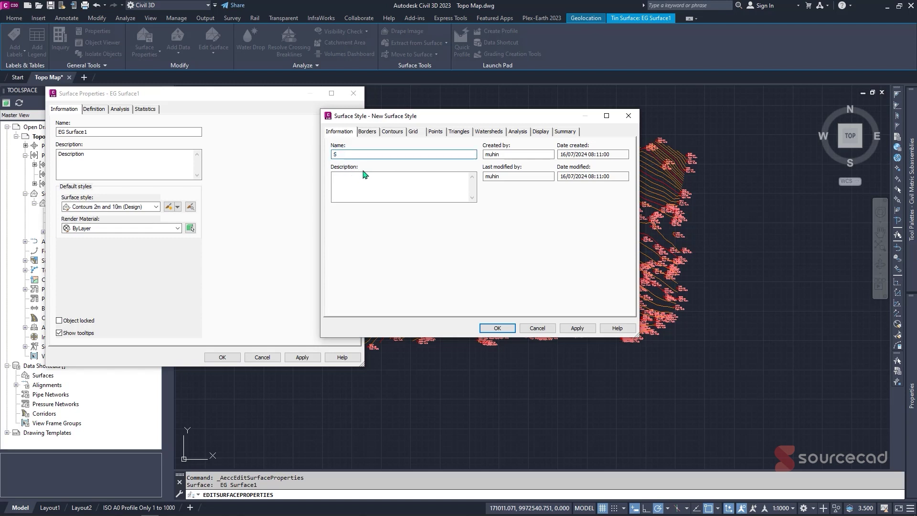
pyautogui.write('ourceCAD')
# Review the style's border properties and group its contour range values by Quantile
pyautogui.click(370, 135)
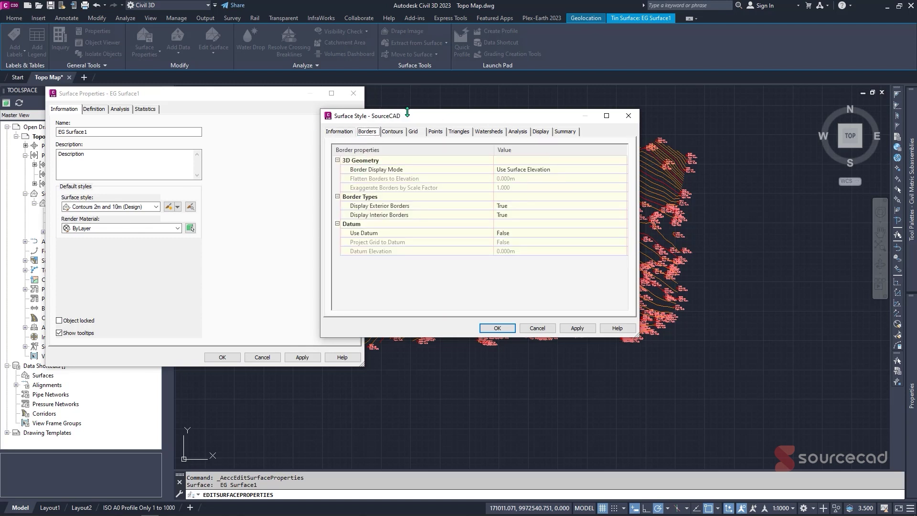
pyautogui.moveTo(407, 112); pyautogui.dragTo(223, 111)
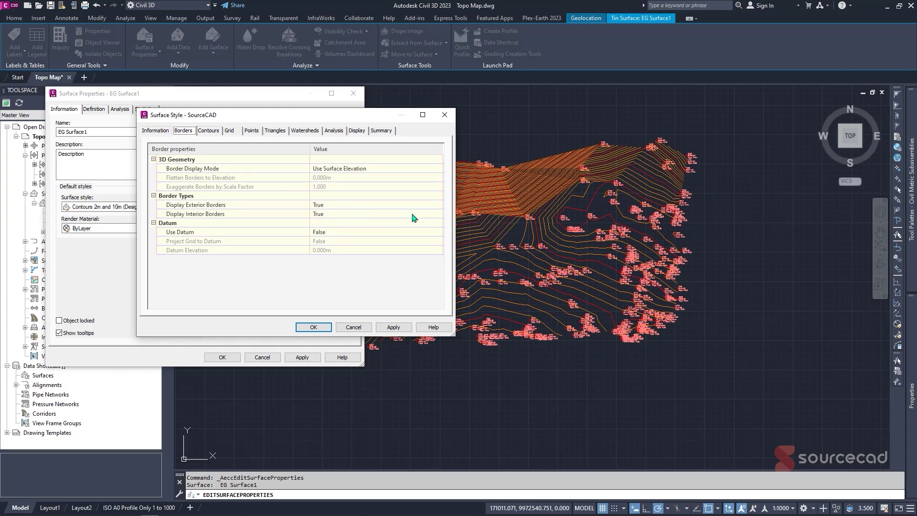
pyautogui.click(211, 133)
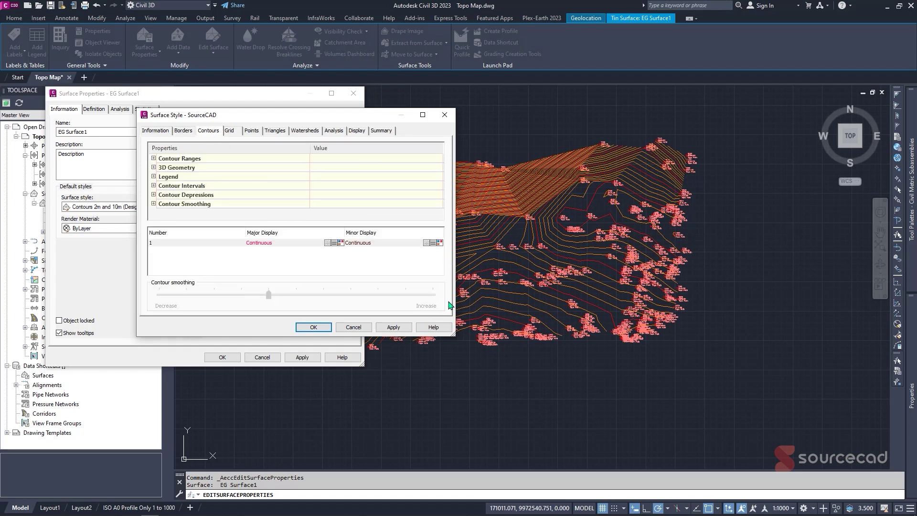
pyautogui.moveTo(453, 336); pyautogui.dragTo(487, 370)
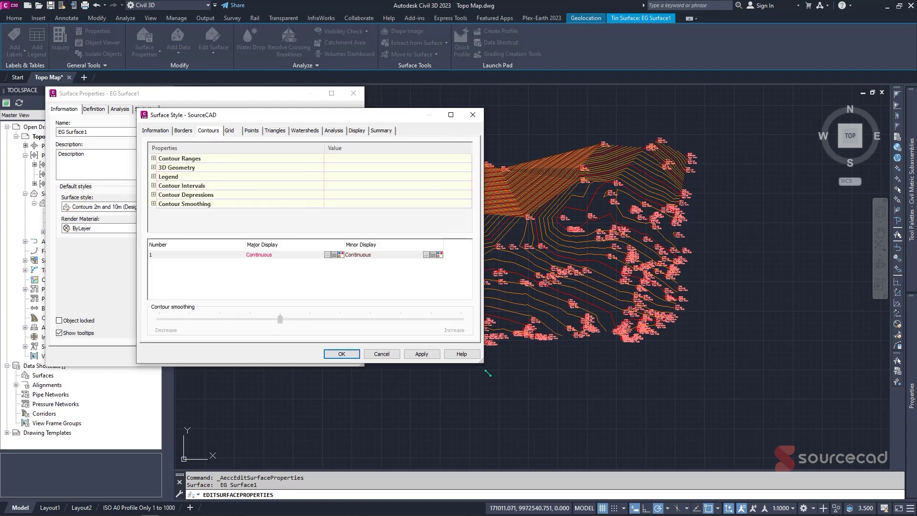
pyautogui.click(153, 159)
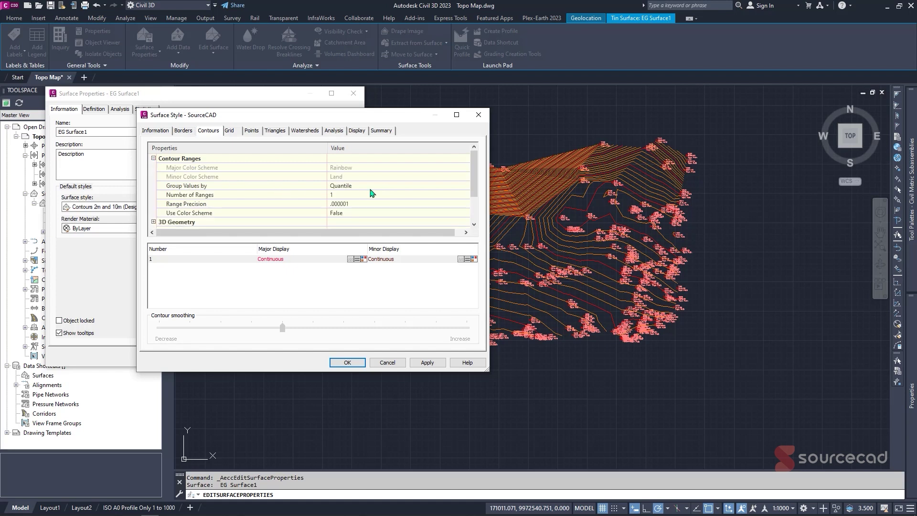
pyautogui.click(389, 185)
pyautogui.click(464, 185)
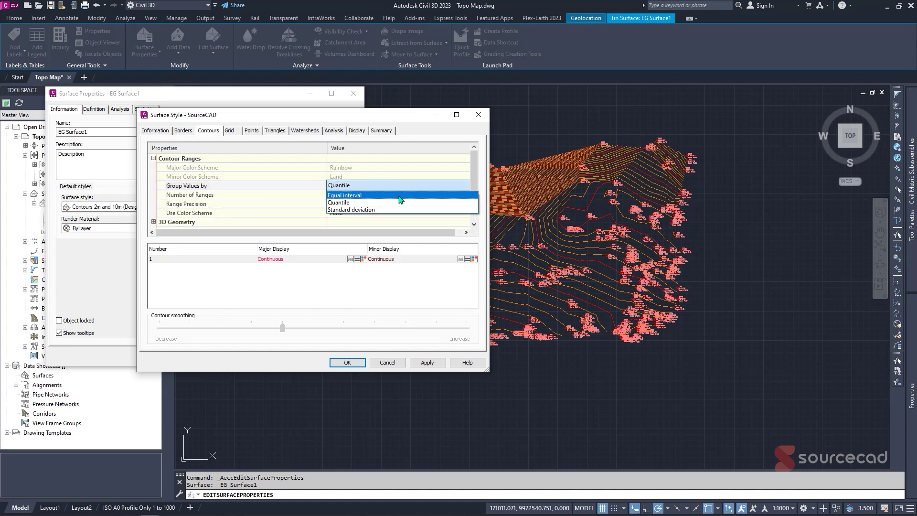
pyautogui.click(352, 203)
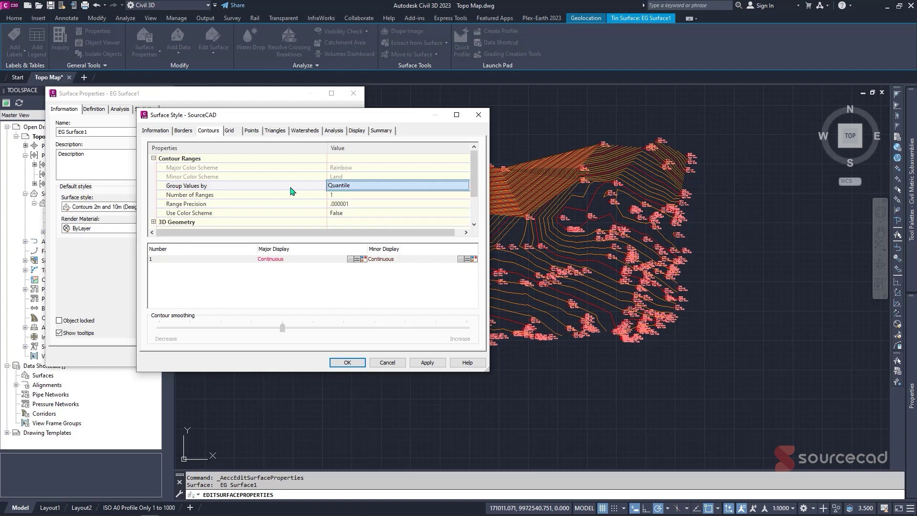
# Enable the use of a color scheme for the style's contour ranges
pyautogui.scroll(-1, 351, 199)
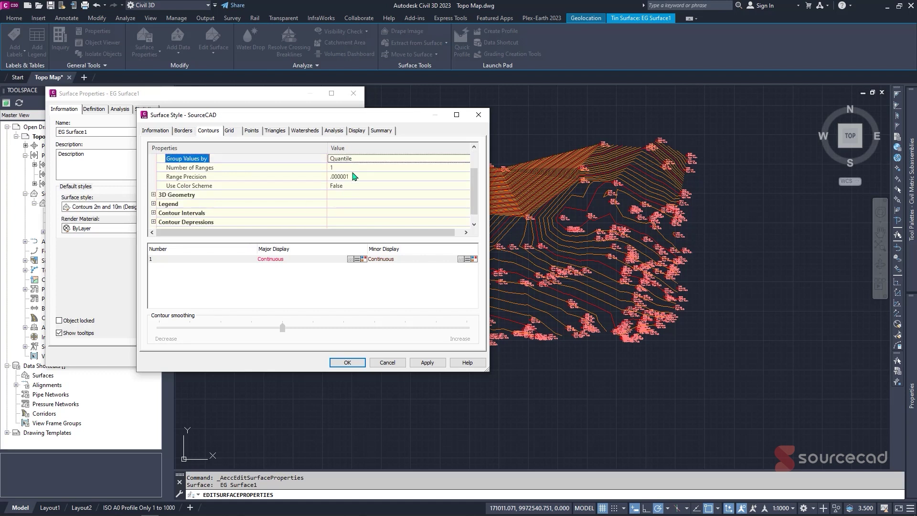
pyautogui.click(353, 186)
pyautogui.click(352, 186)
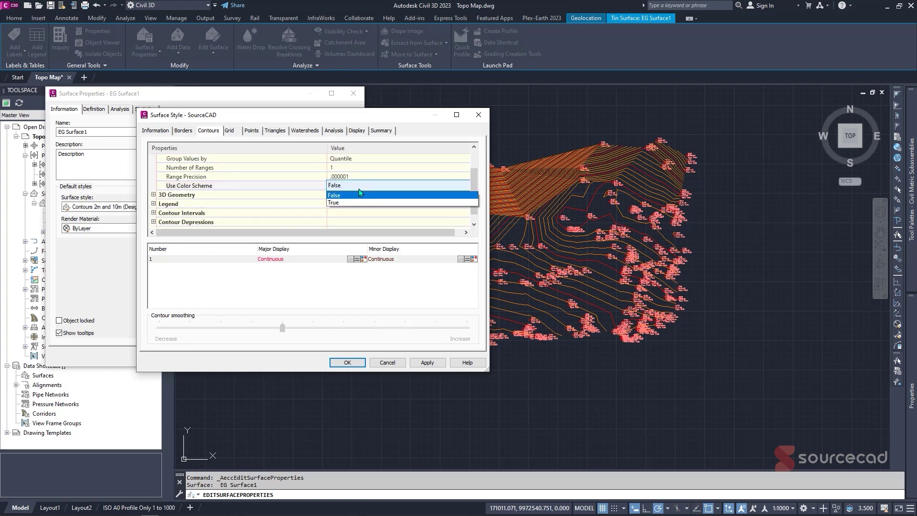
pyautogui.click(354, 203)
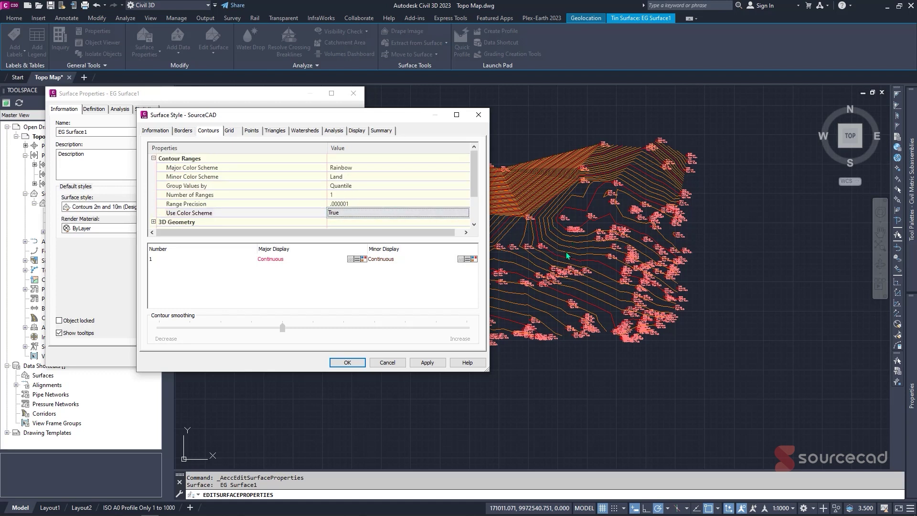
# Select Use Surface Elevation as the contour display mode in the style's 3D geometry settings
pyautogui.scroll(-1, 229, 190)
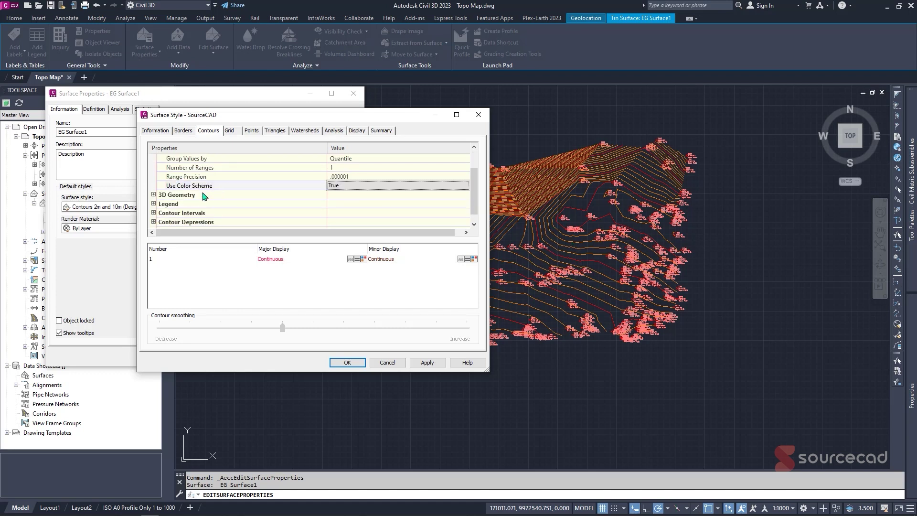
pyautogui.click(154, 195)
pyautogui.scroll(-1, 229, 200)
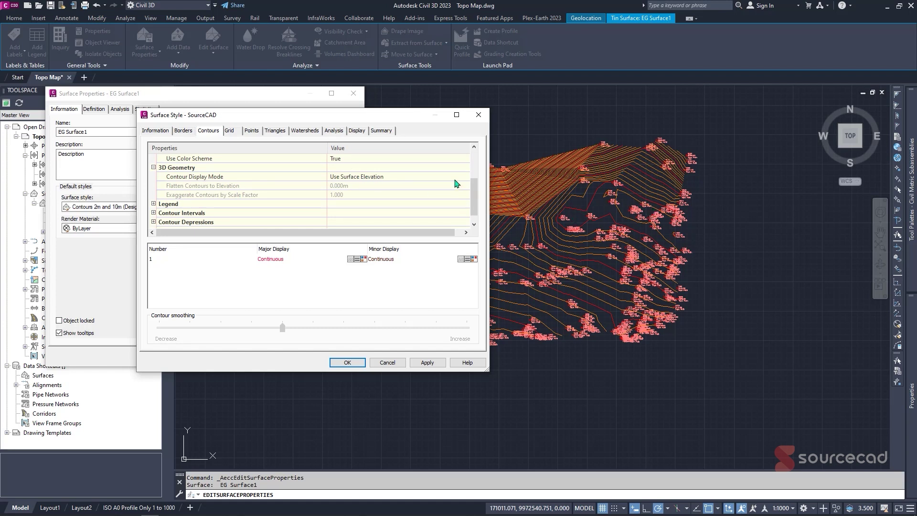
pyautogui.click(440, 176)
pyautogui.click(443, 178)
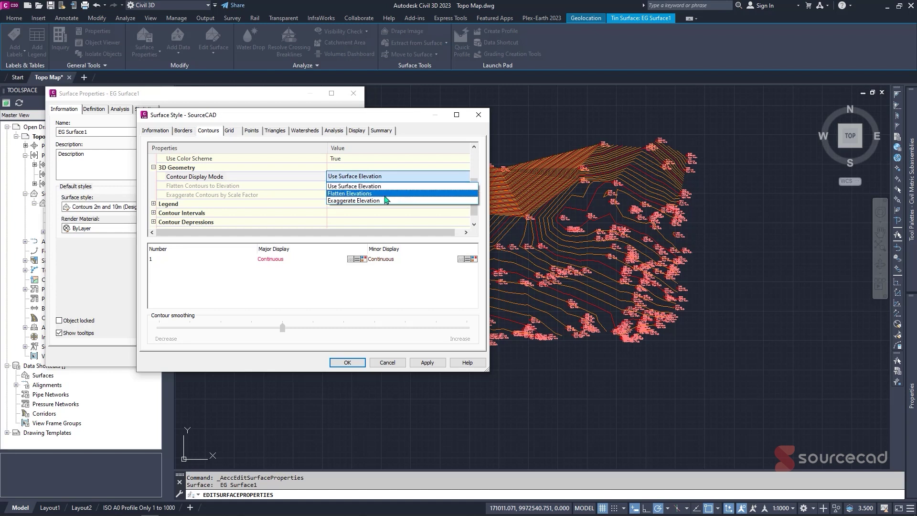
pyautogui.click(375, 186)
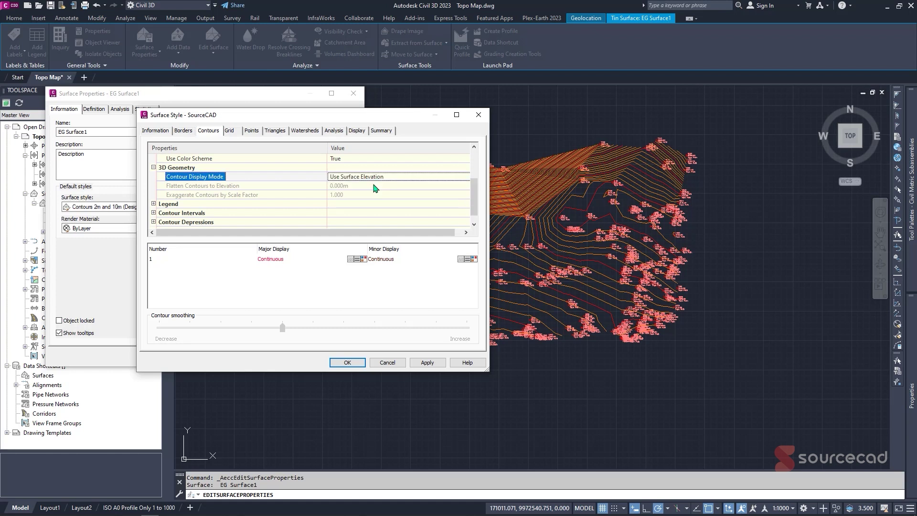
# Choose Contour as the contour legend style and confirm the choice
pyautogui.scroll(-1, 375, 188)
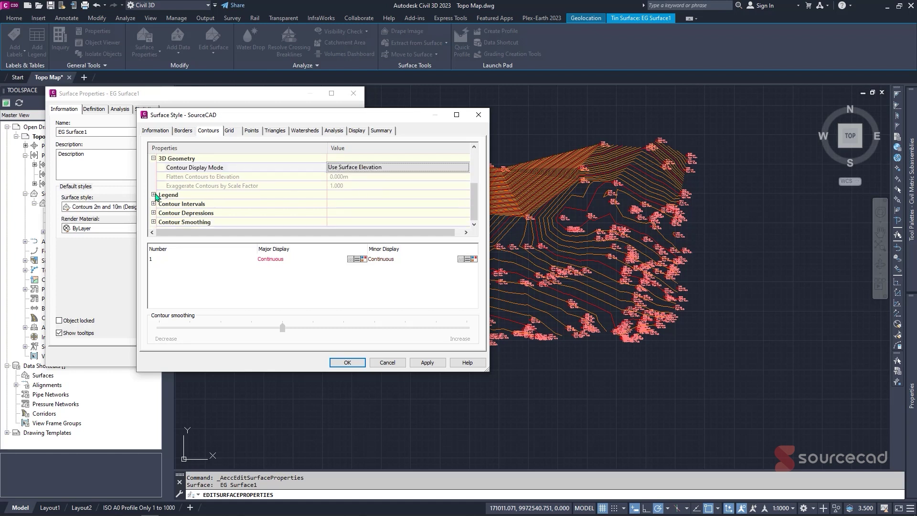
pyautogui.click(153, 195)
pyautogui.click(381, 196)
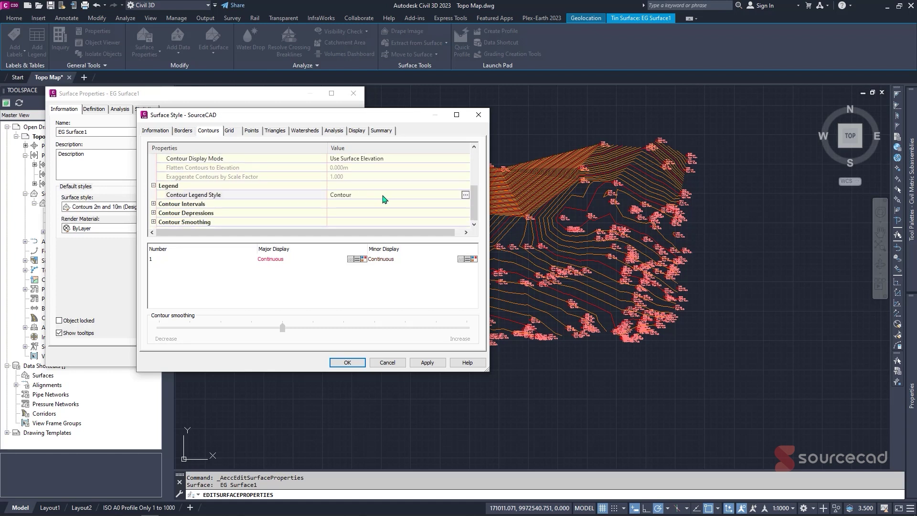
pyautogui.click(465, 196)
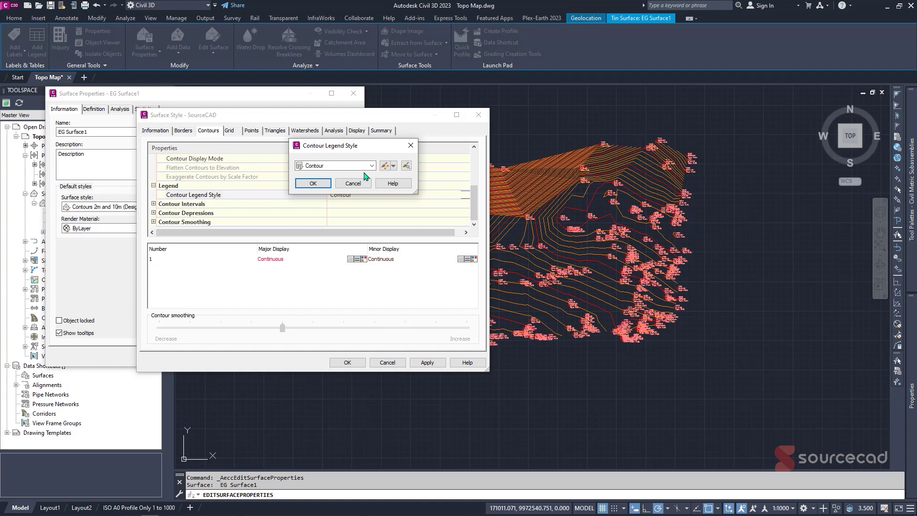
pyautogui.click(371, 166)
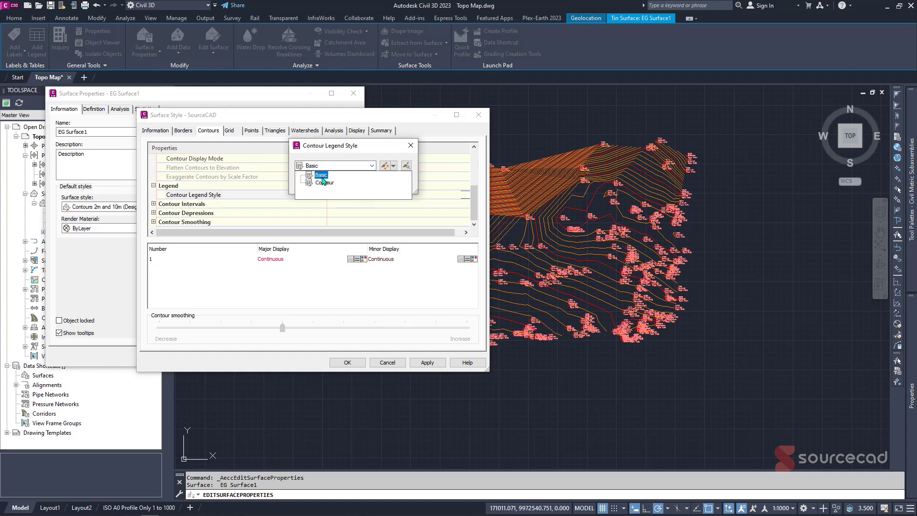
pyautogui.click(325, 183)
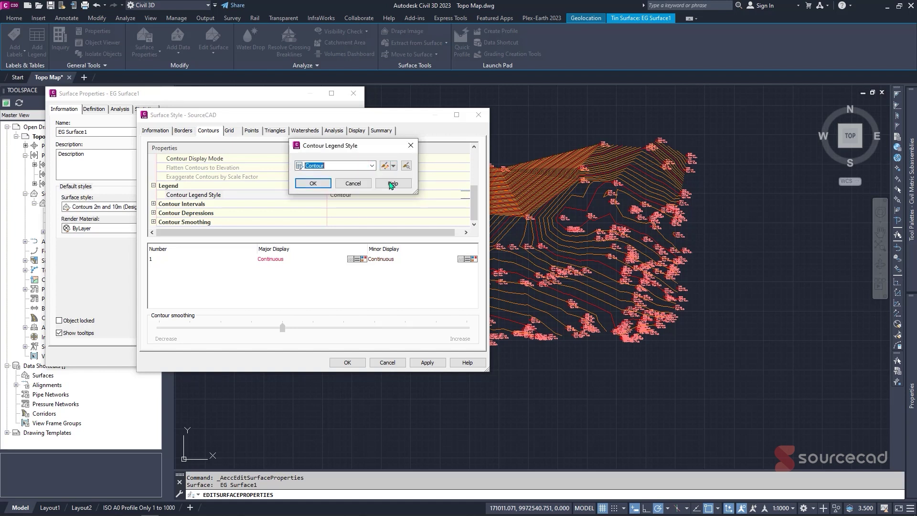
pyautogui.click(322, 183)
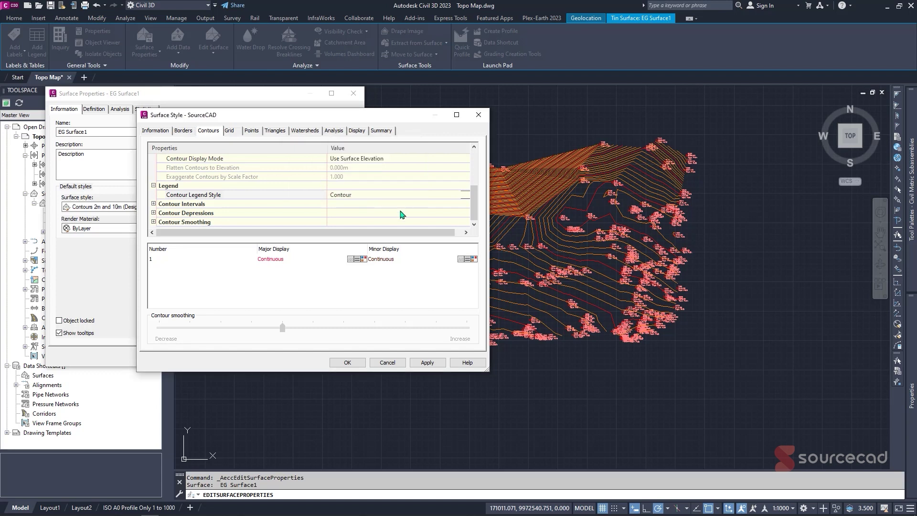
# Set the style's minor contour interval to 5 m and its major contour interval to 20 m
pyautogui.click(154, 205)
pyautogui.scroll(-1, 286, 195)
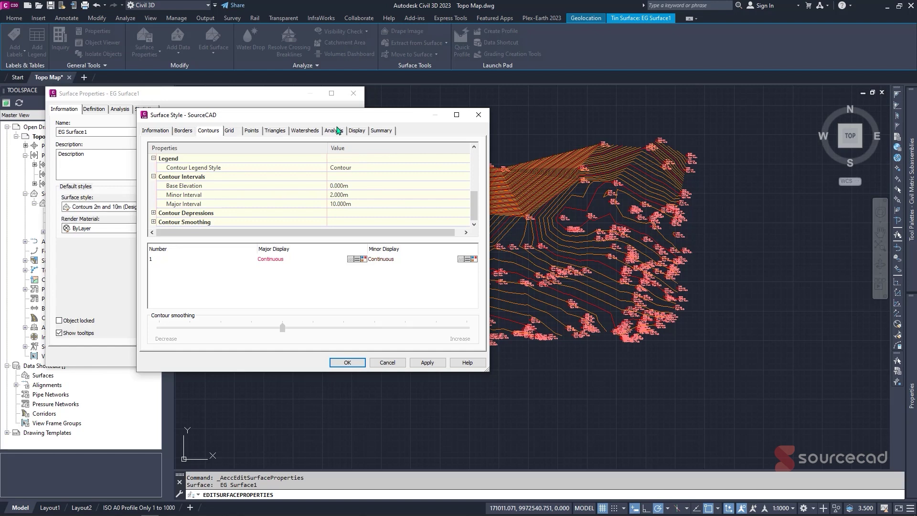
pyautogui.moveTo(359, 120); pyautogui.dragTo(256, 116)
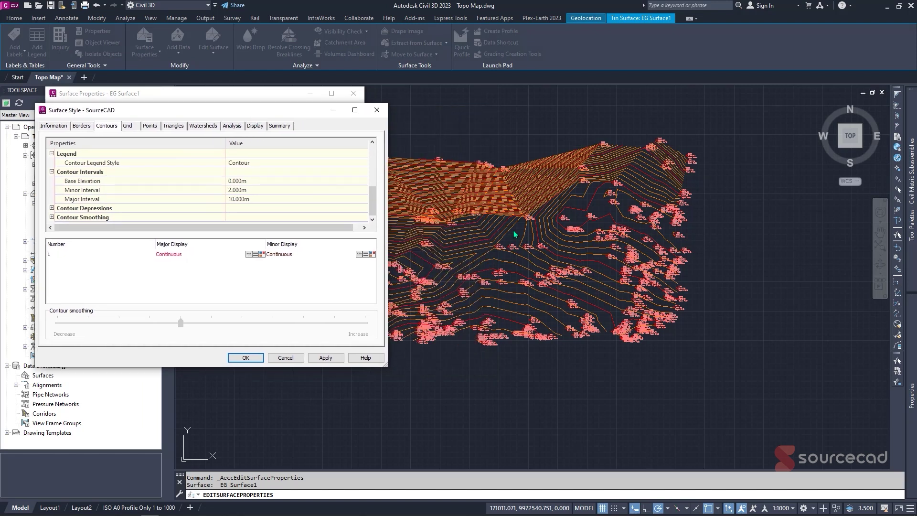
pyautogui.click(251, 190)
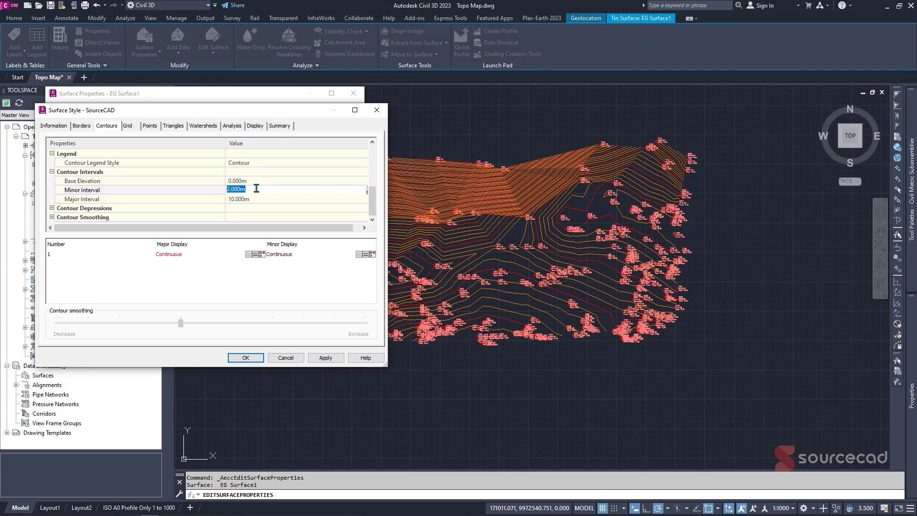
pyautogui.write('5')
pyautogui.click(279, 199)
pyautogui.write('52')
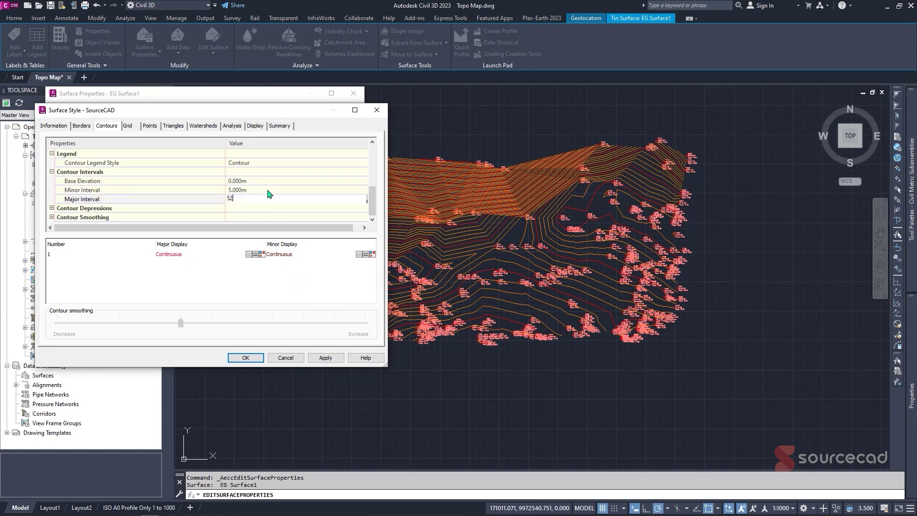
pyautogui.doubleClick(237, 197)
pyautogui.write('20')
pyautogui.click(264, 188)
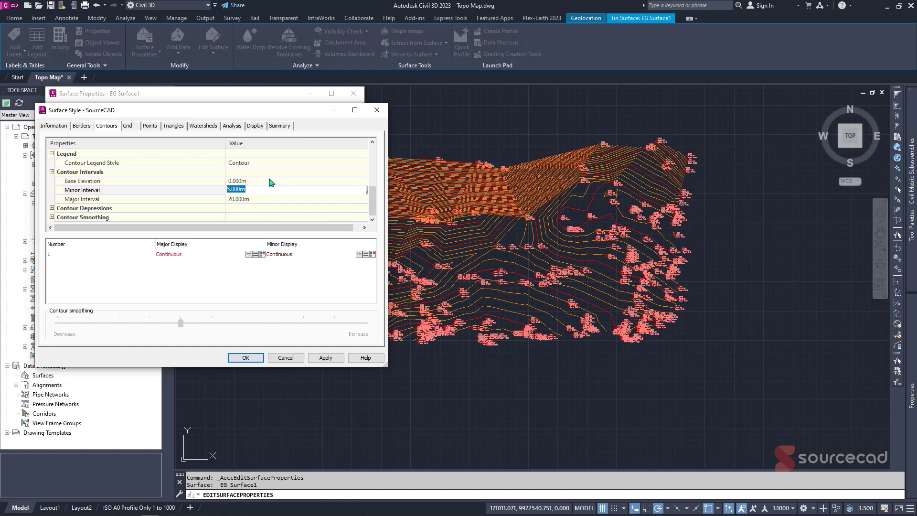
# Set the base elevation of the contour intervals to 1900 m
pyautogui.click(299, 182)
pyautogui.click(372, 209)
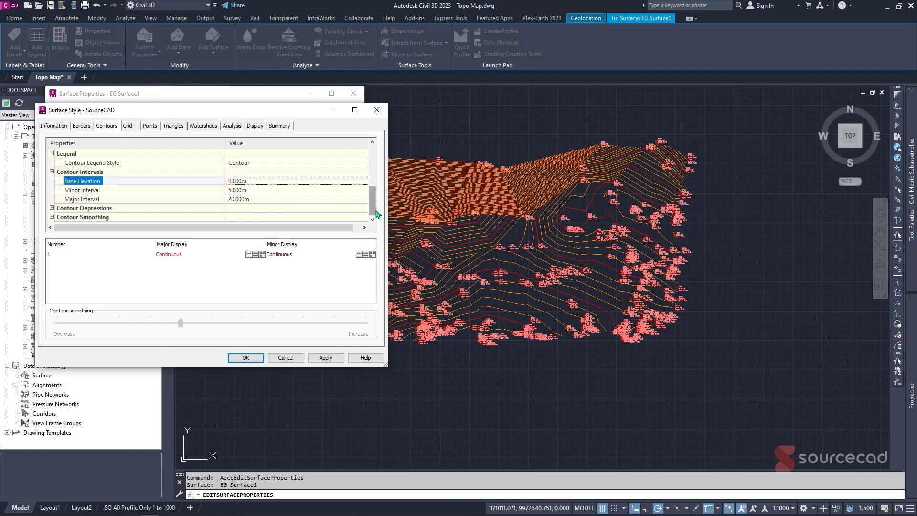
pyautogui.click(307, 180)
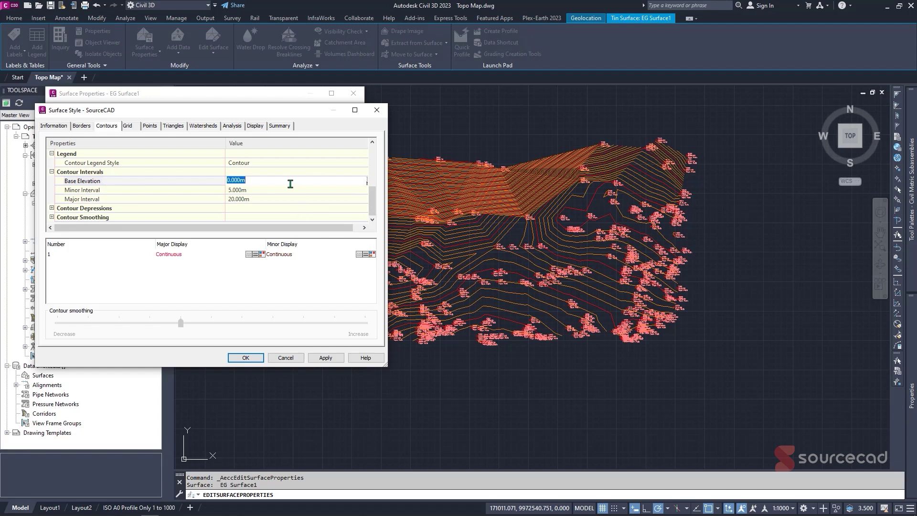
pyautogui.write('1900')
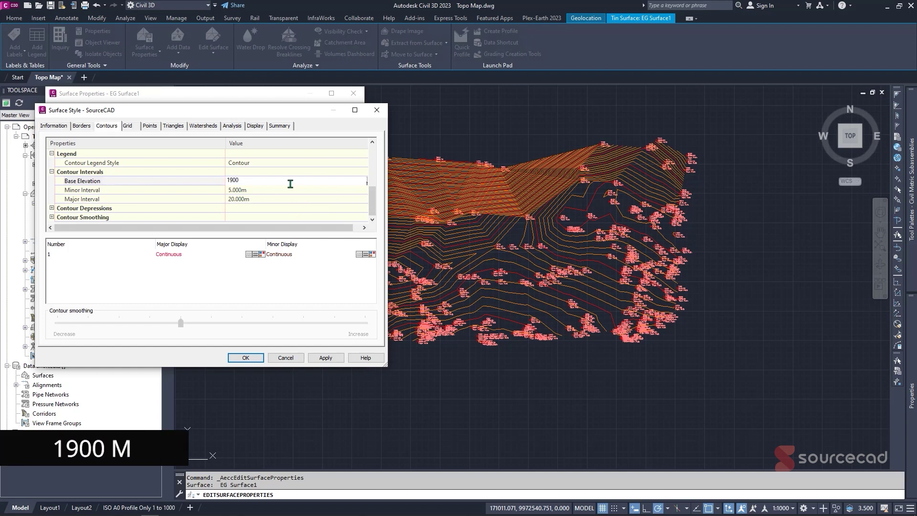
pyautogui.click(271, 190)
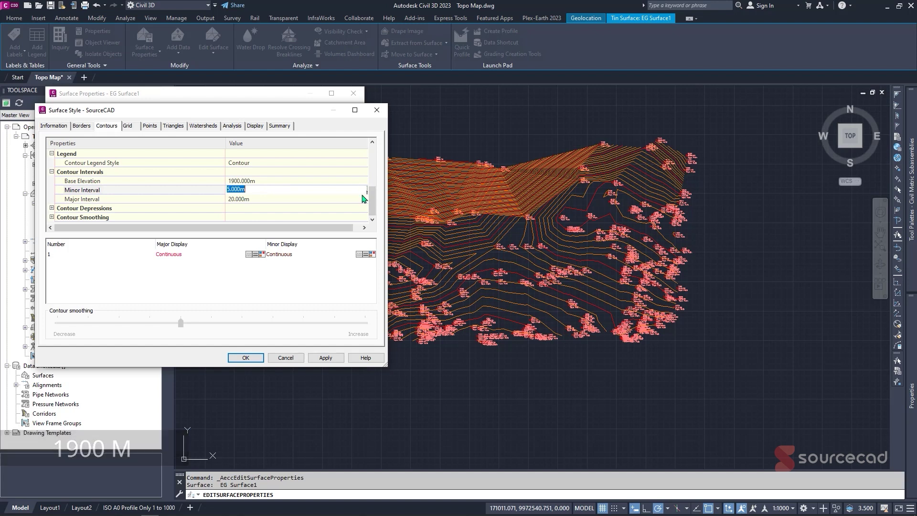
# Keep Display Depression Contours at False and set Smooth Contours to True in the style's contour settings
pyautogui.click(52, 208)
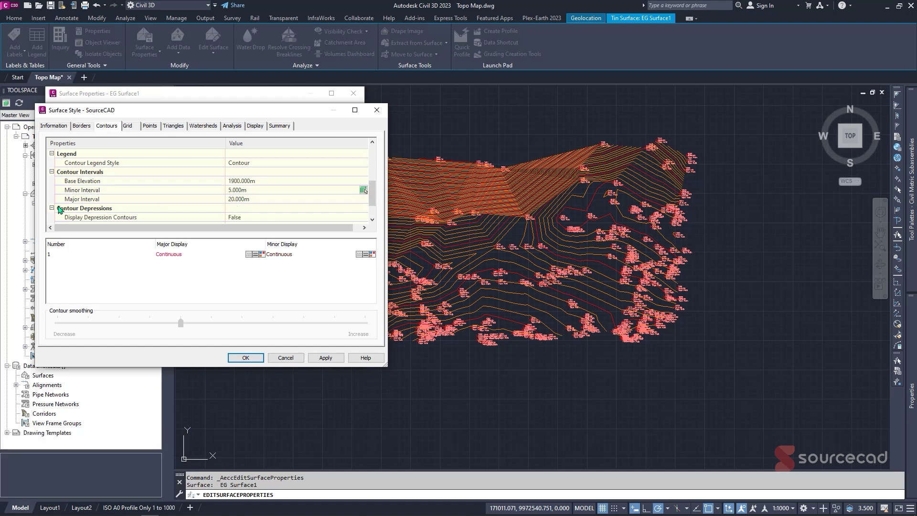
pyautogui.scroll(-1, 126, 187)
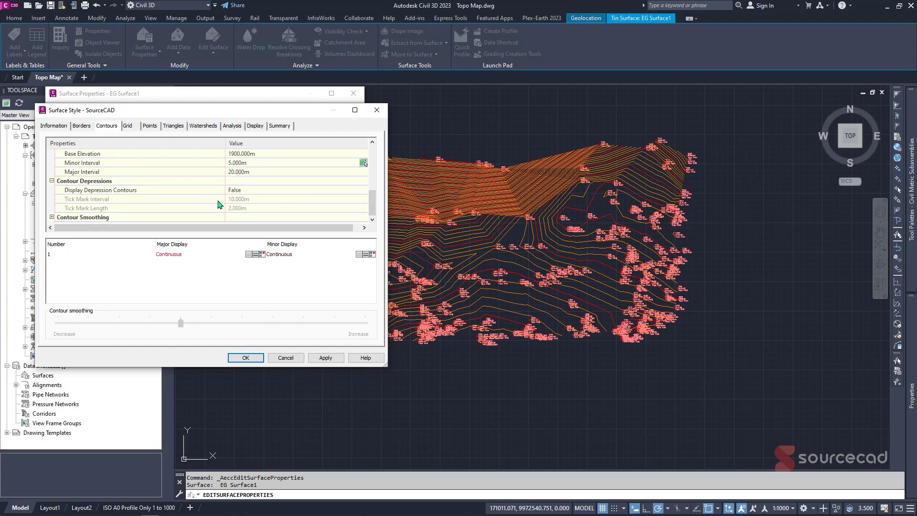
pyautogui.click(277, 190)
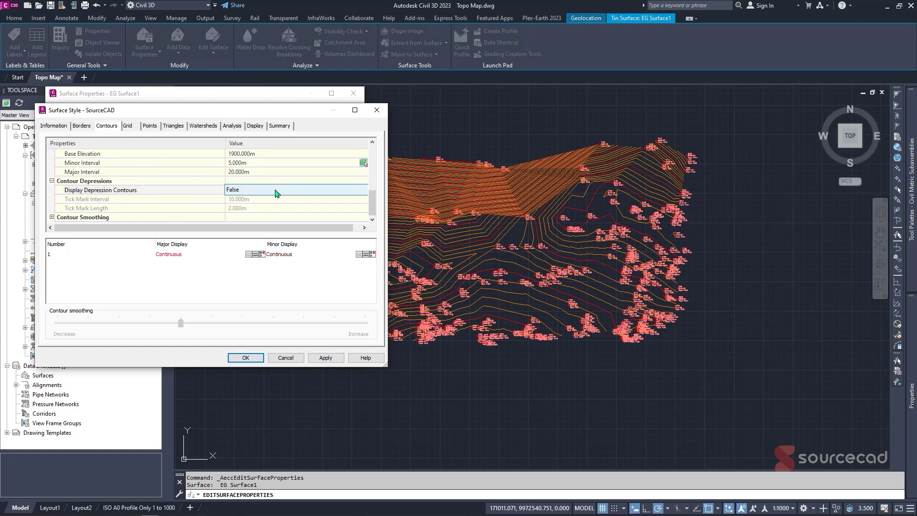
pyautogui.click(277, 193)
pyautogui.click(190, 205)
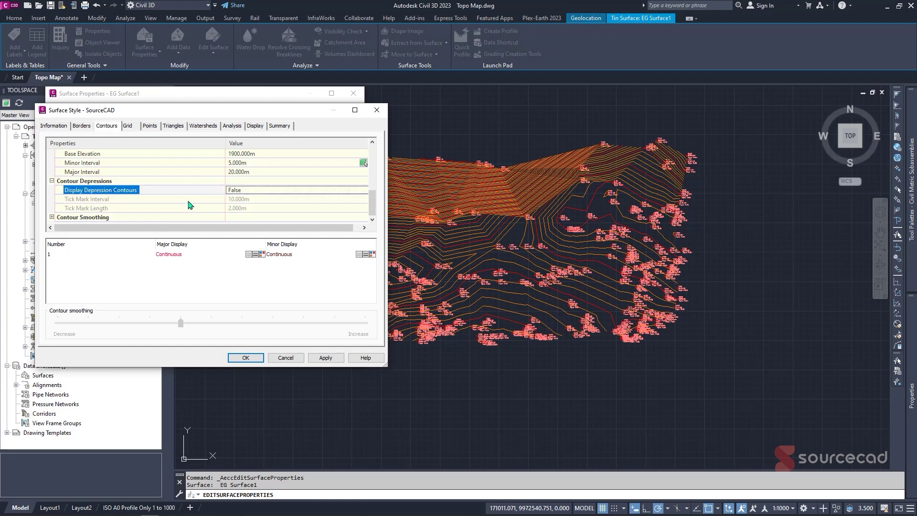
pyautogui.click(52, 217)
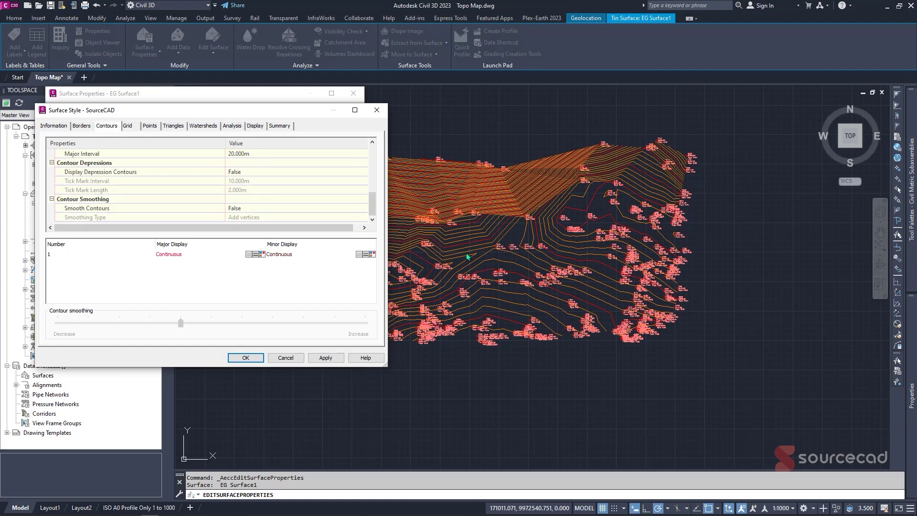
pyautogui.click(252, 208)
pyautogui.click(232, 225)
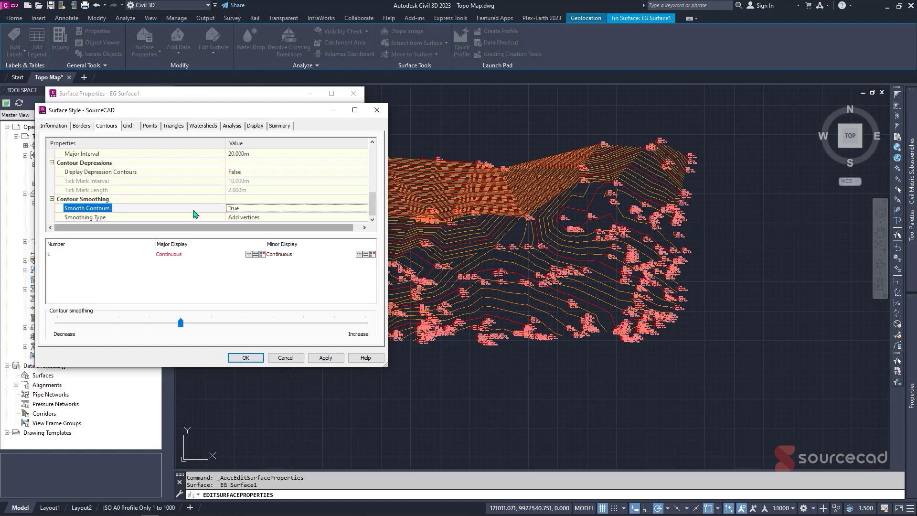
# Try Spline curve as the contour smoothing type
pyautogui.click(280, 218)
pyautogui.click(278, 218)
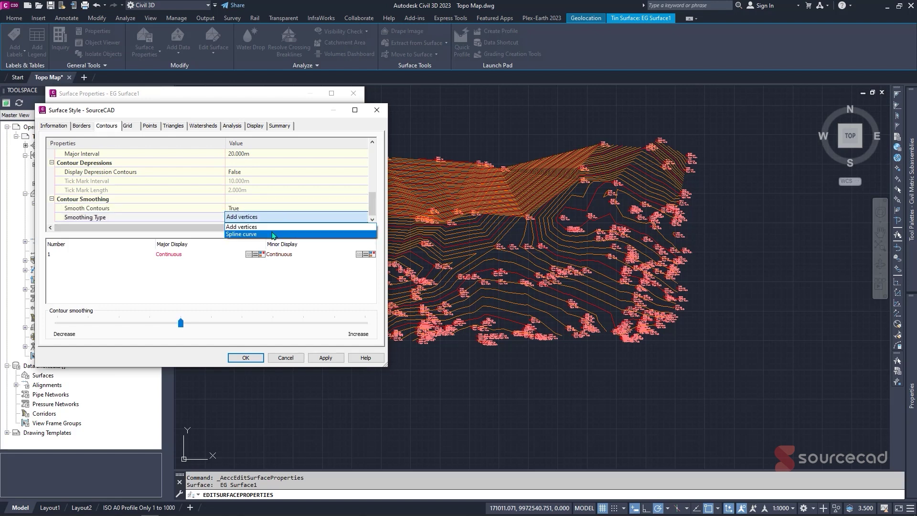
pyautogui.click(261, 233)
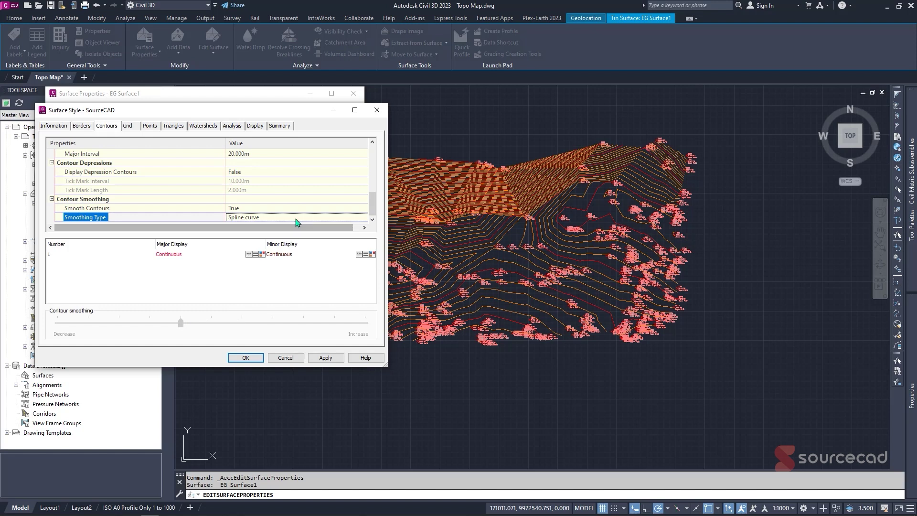
# Set the contour smoothing type to Add vertices and raise the contour smoothing amount to its maximum
pyautogui.click(286, 218)
pyautogui.click(286, 217)
pyautogui.click(246, 226)
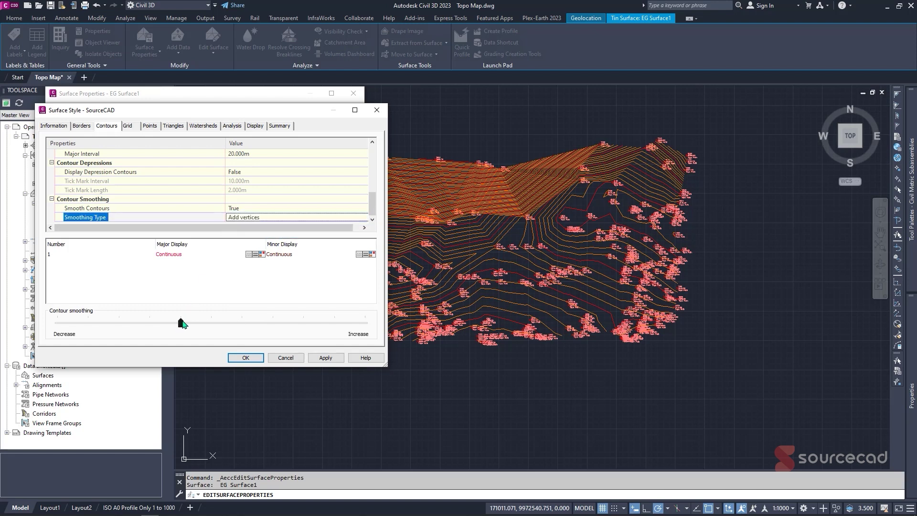
pyautogui.moveTo(182, 323); pyautogui.dragTo(365, 323)
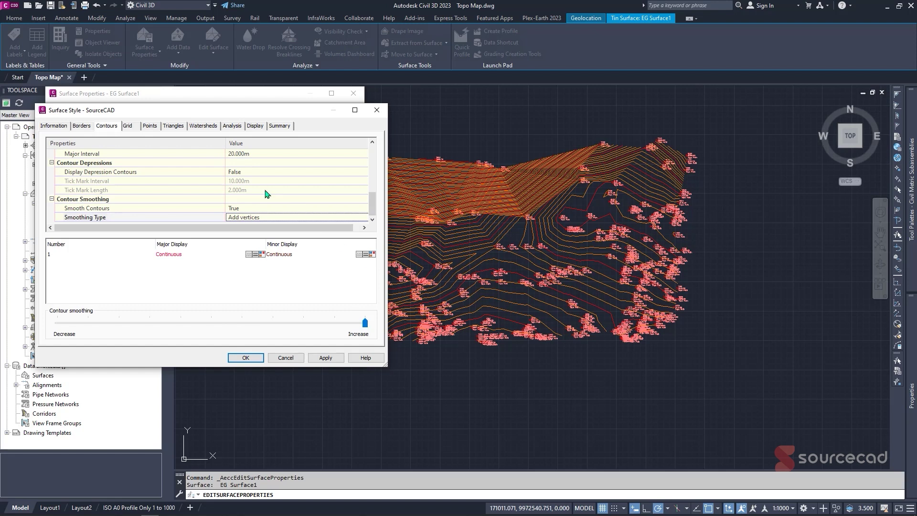
# Review the style's grid, point, triangle and watershed settings without changing them
pyautogui.click(132, 127)
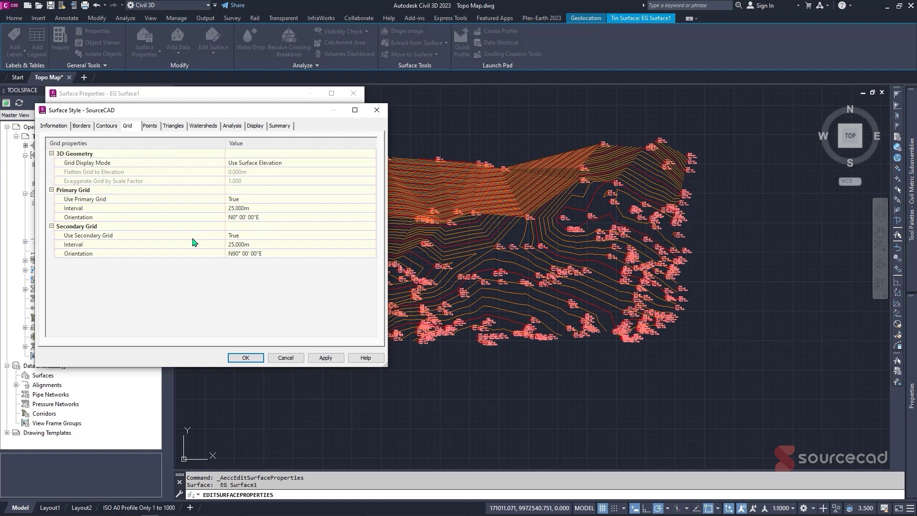
pyautogui.click(151, 125)
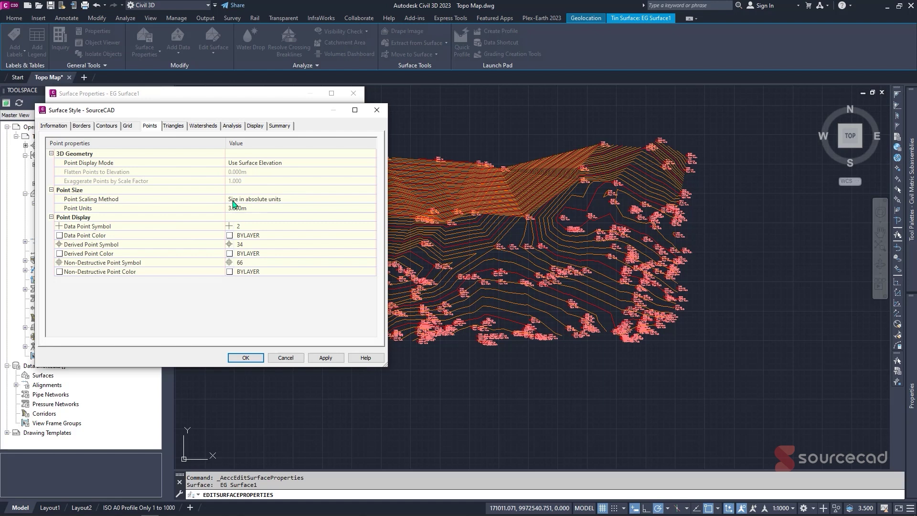
pyautogui.click(178, 127)
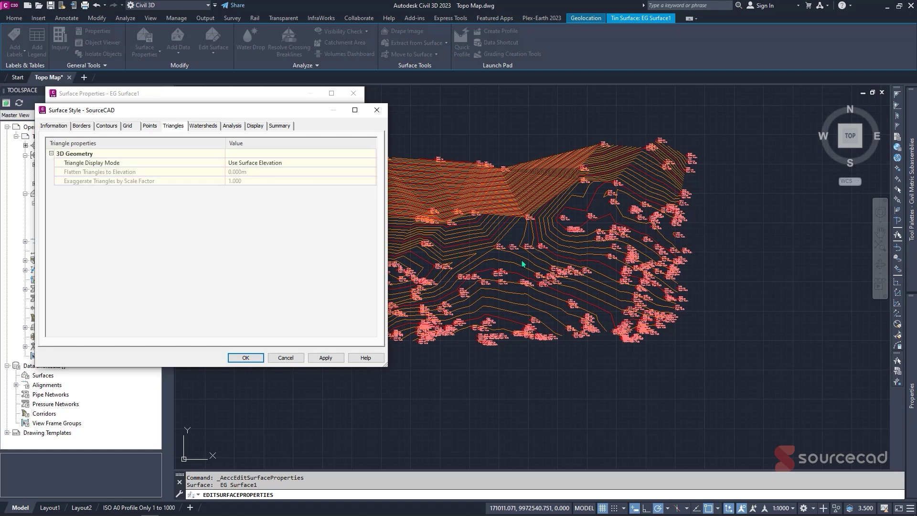
pyautogui.click(215, 126)
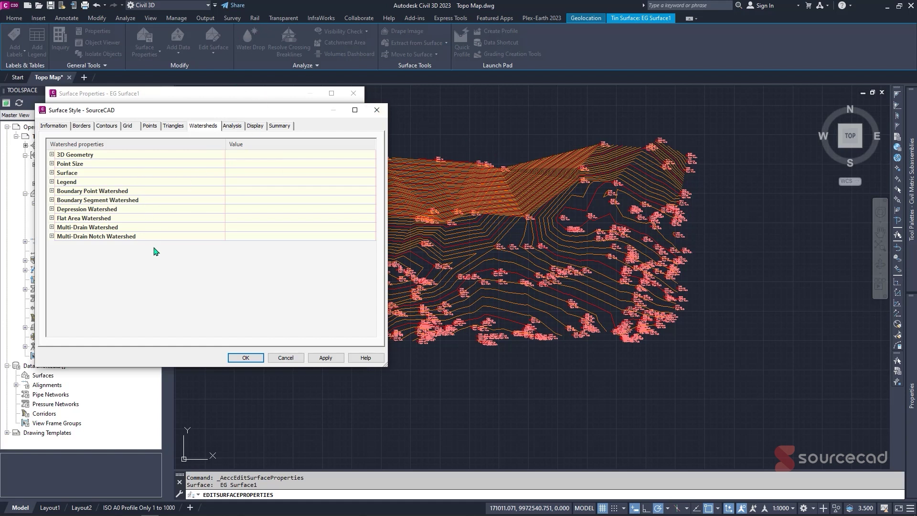
# Examine the Directions analysis settings, including the color scheme and the available display types, keeping 2D Solid
pyautogui.click(232, 127)
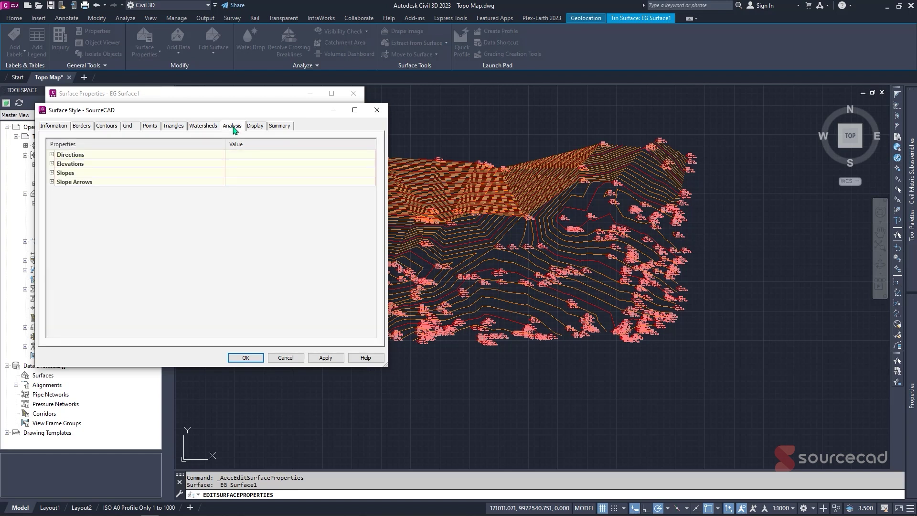
pyautogui.click(52, 155)
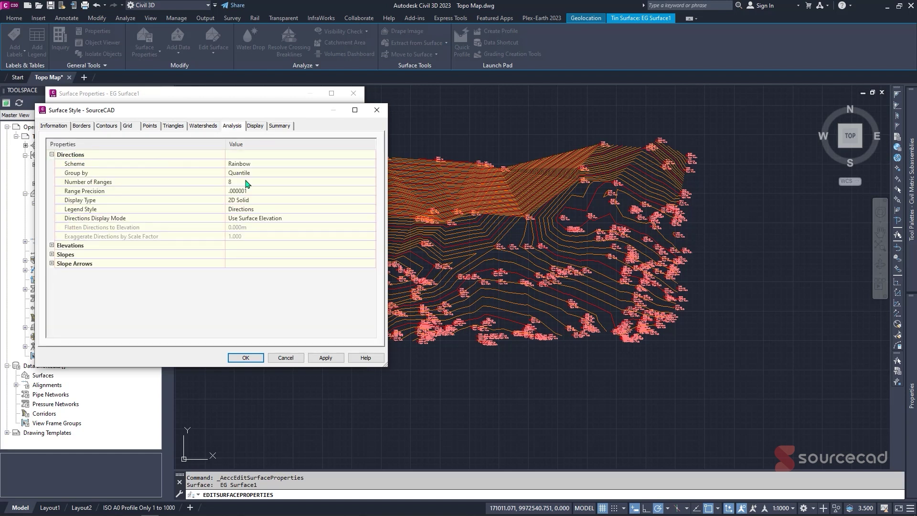
pyautogui.click(269, 164)
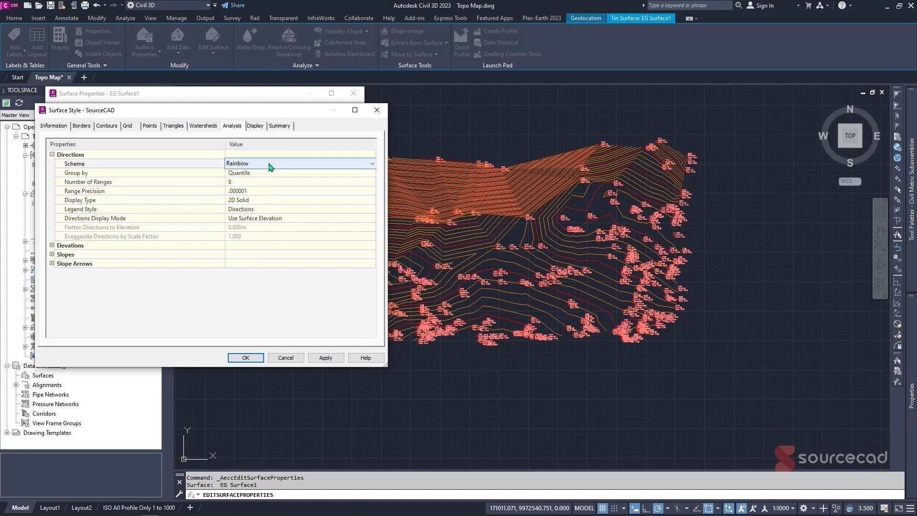
pyautogui.click(255, 200)
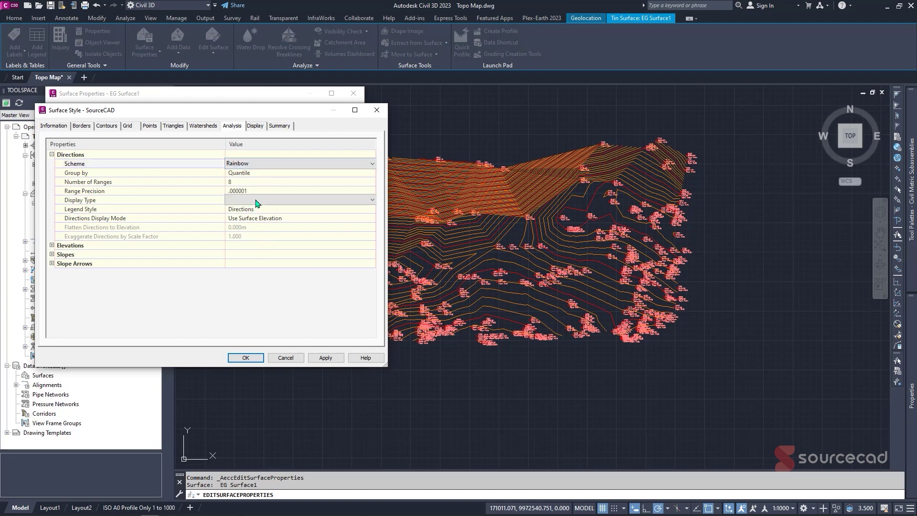
pyautogui.click(255, 200)
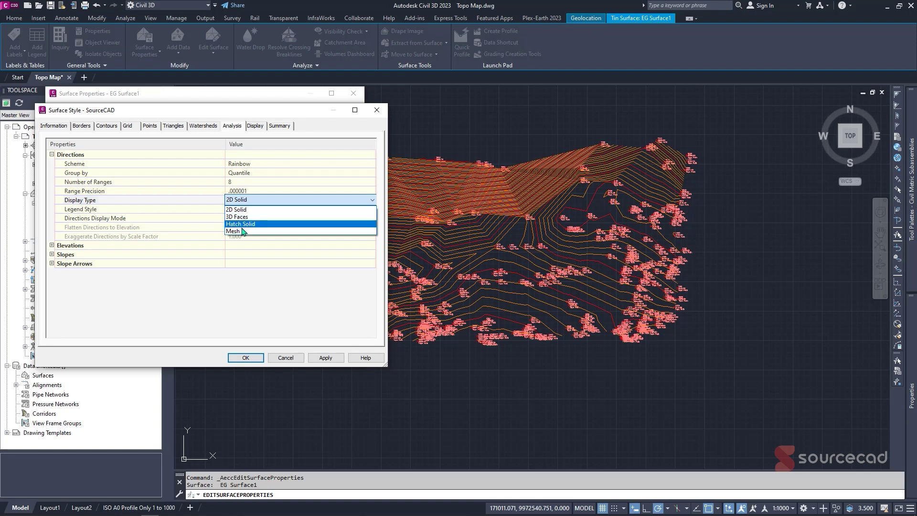
pyautogui.click(247, 289)
pyautogui.click(245, 287)
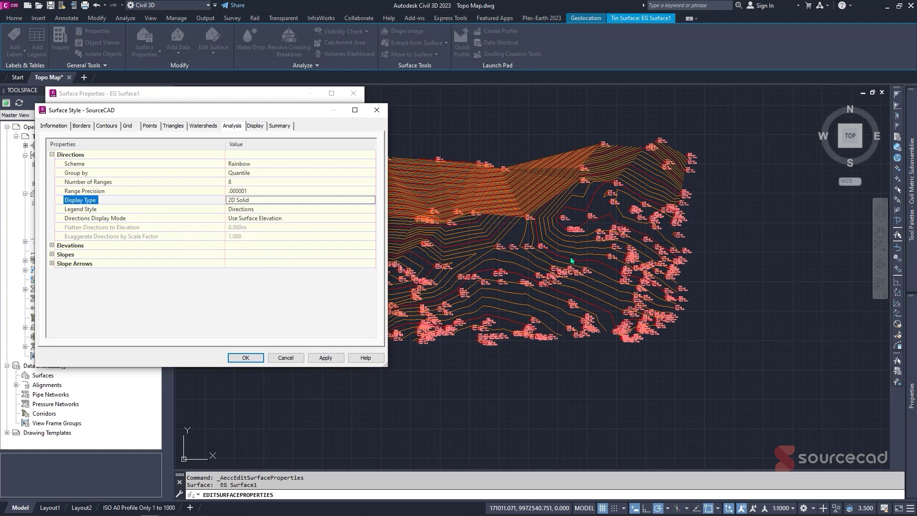
# Review the Elevations, Slopes and Slope Arrows analysis settings of the style
pyautogui.click(51, 245)
pyautogui.scroll(-2, 258, 262)
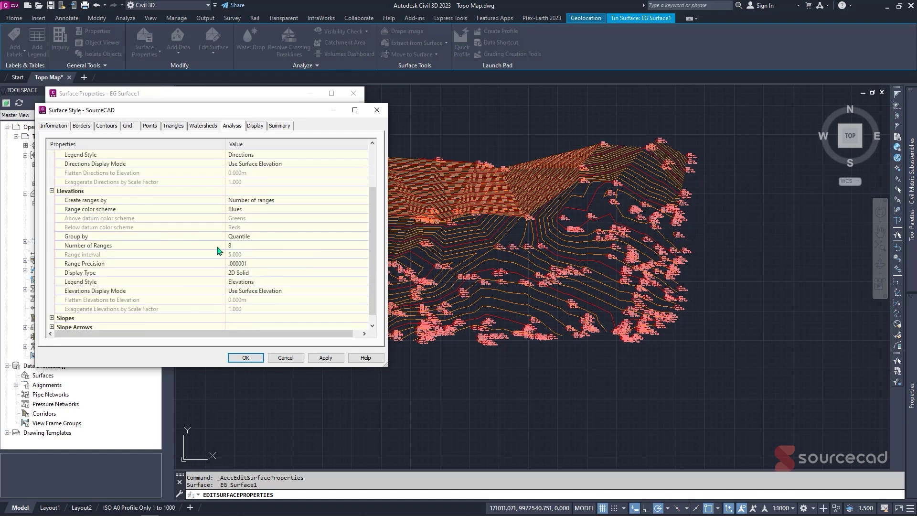
pyautogui.scroll(-1, 217, 250)
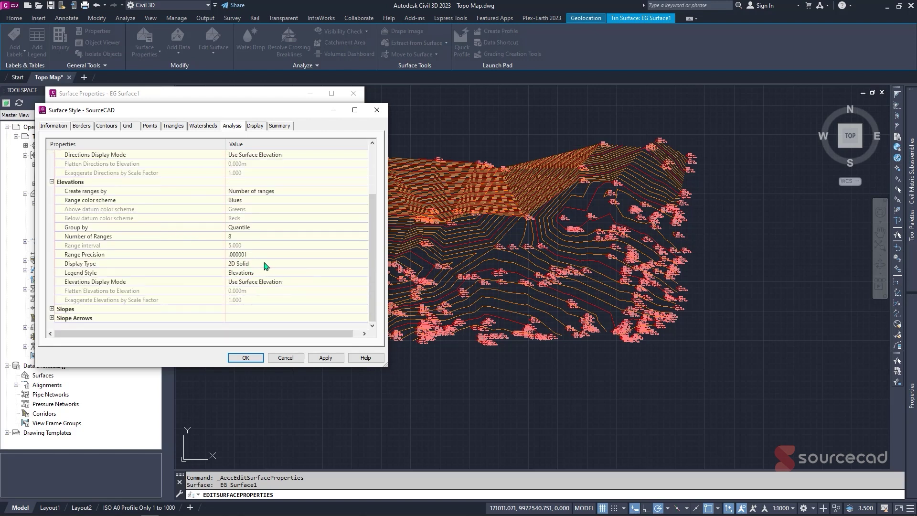
pyautogui.click(52, 309)
pyautogui.scroll(-3, 236, 302)
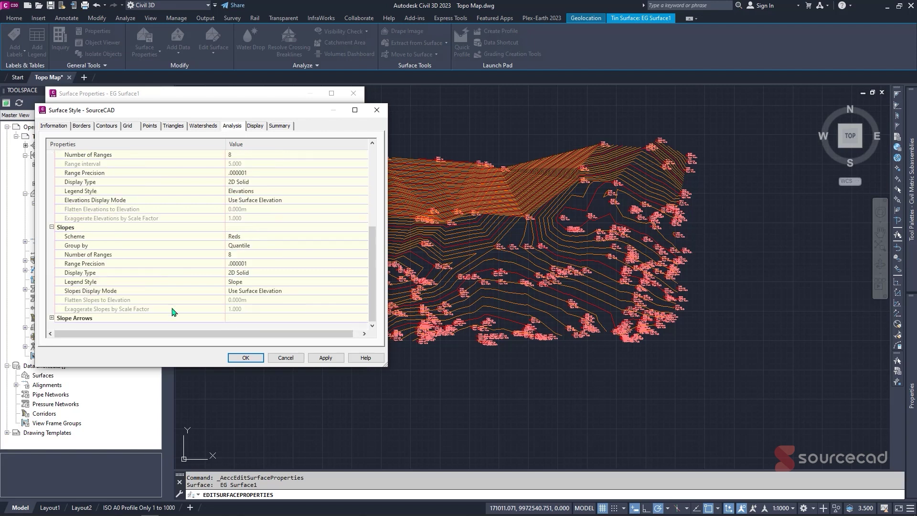
pyautogui.click(51, 318)
pyautogui.scroll(-3, 157, 244)
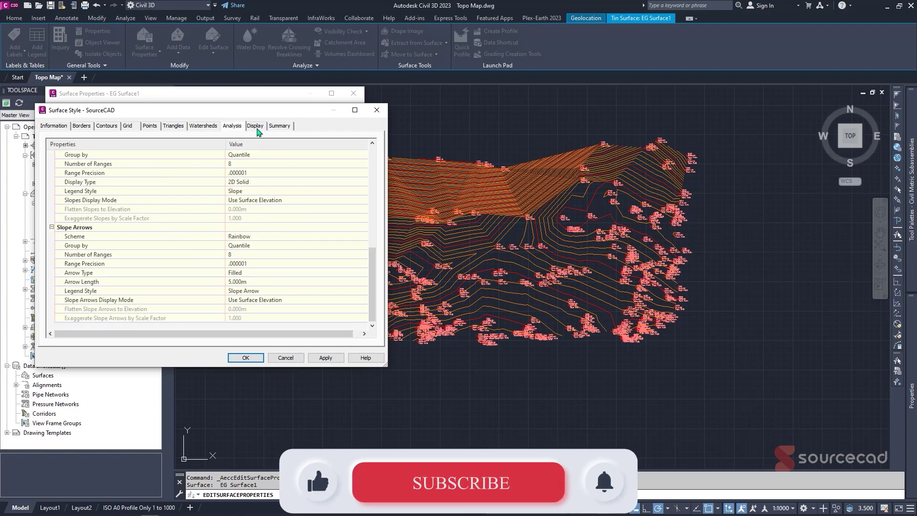
# Make the Major Contour and Minor Contour components visible in the style's plan display
pyautogui.click(256, 126)
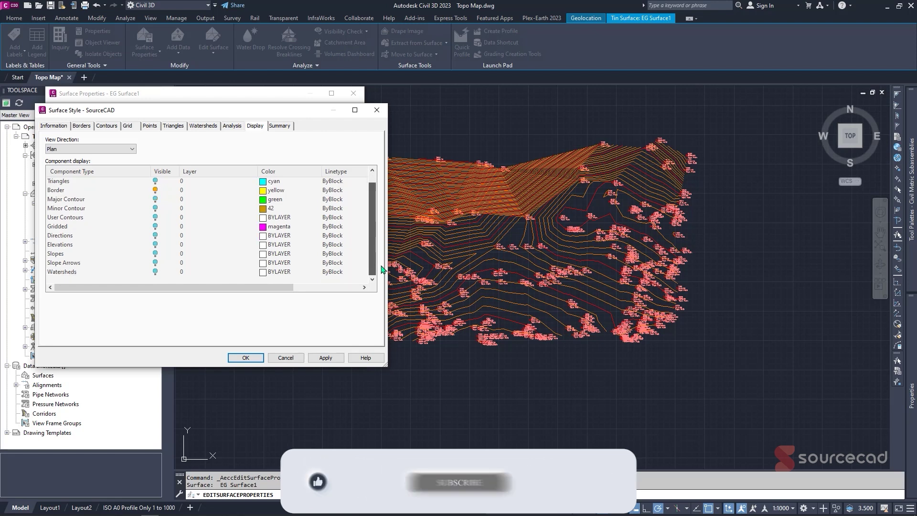
pyautogui.scroll(1, 370, 257)
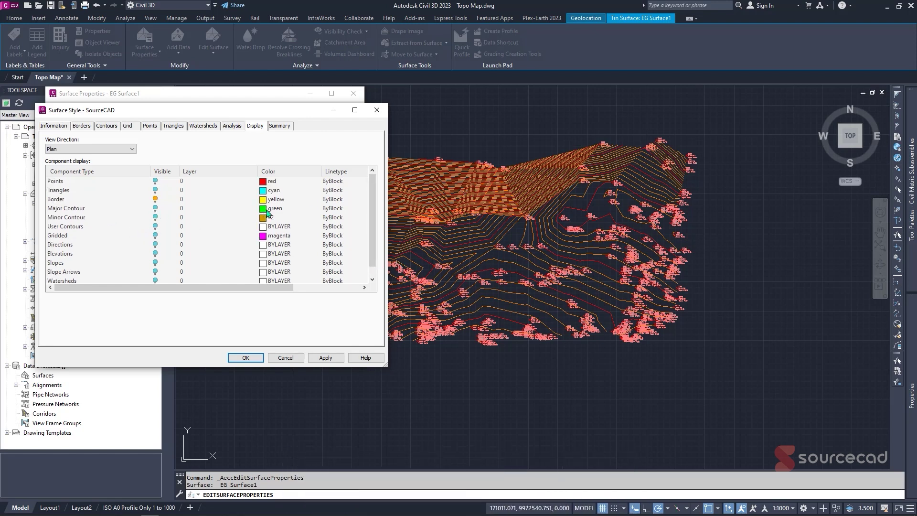
pyautogui.click(156, 209)
pyautogui.click(155, 218)
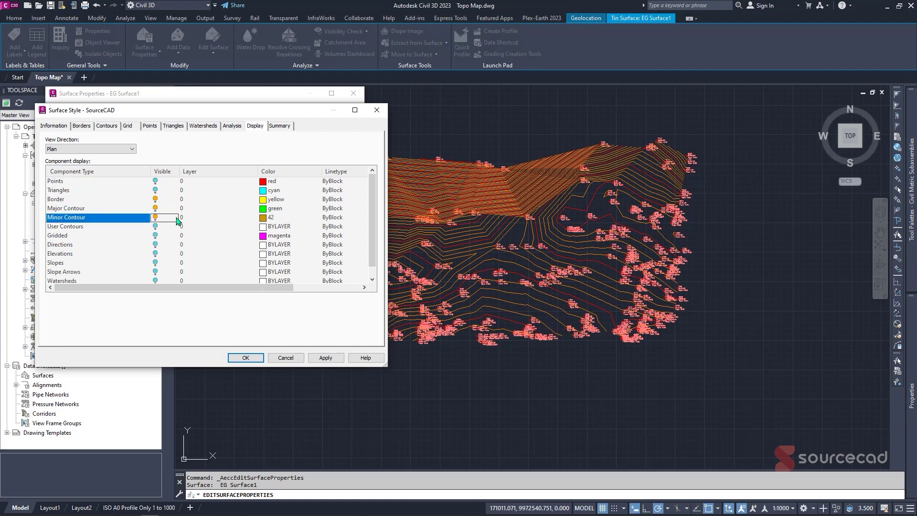
# Set the Minor Contour component's color to index color 30 and check the remaining display components
pyautogui.click(263, 218)
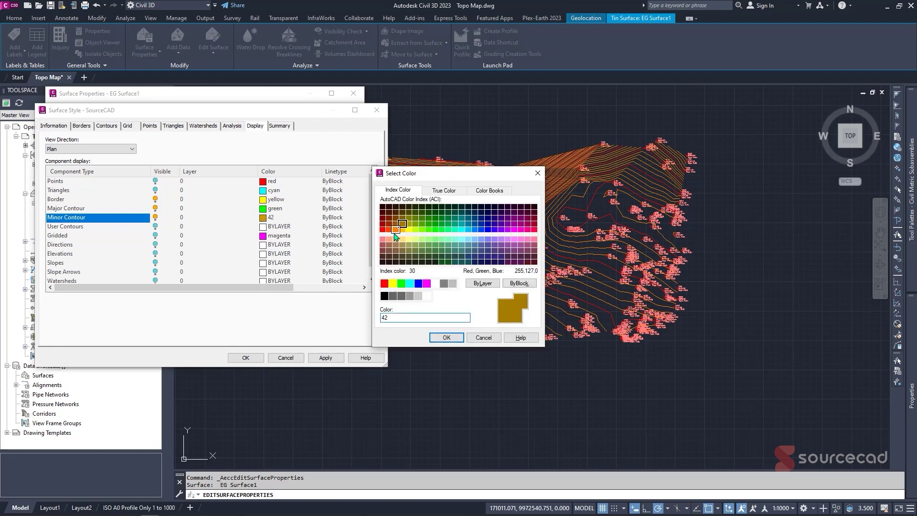
pyautogui.click(395, 230)
pyautogui.click(447, 337)
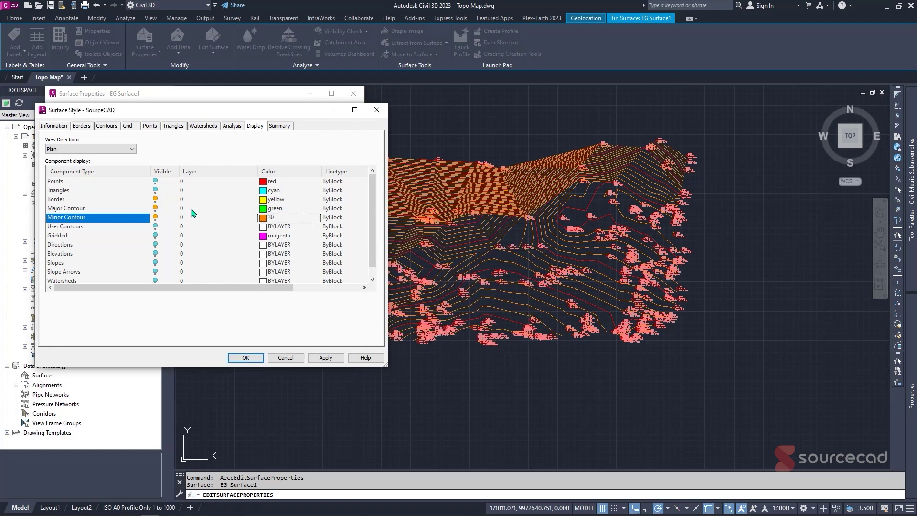
pyautogui.scroll(-1, 172, 239)
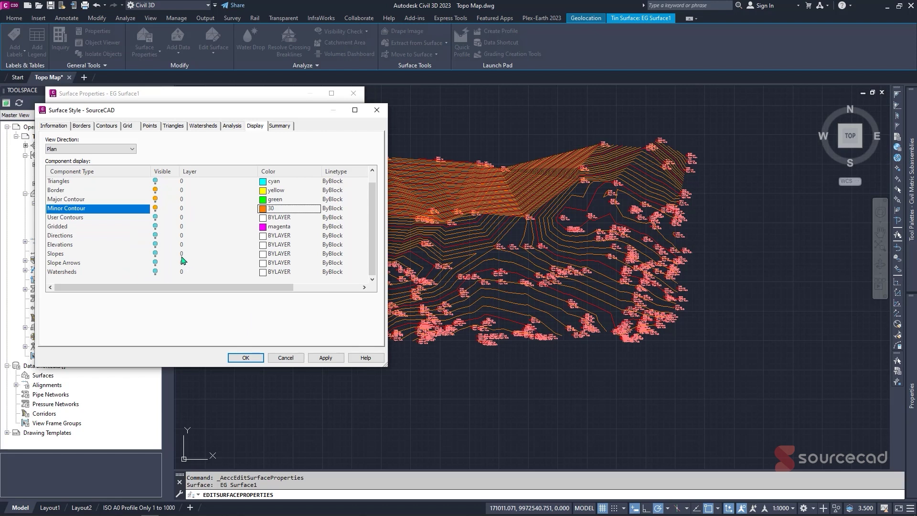
pyautogui.scroll(1, 149, 260)
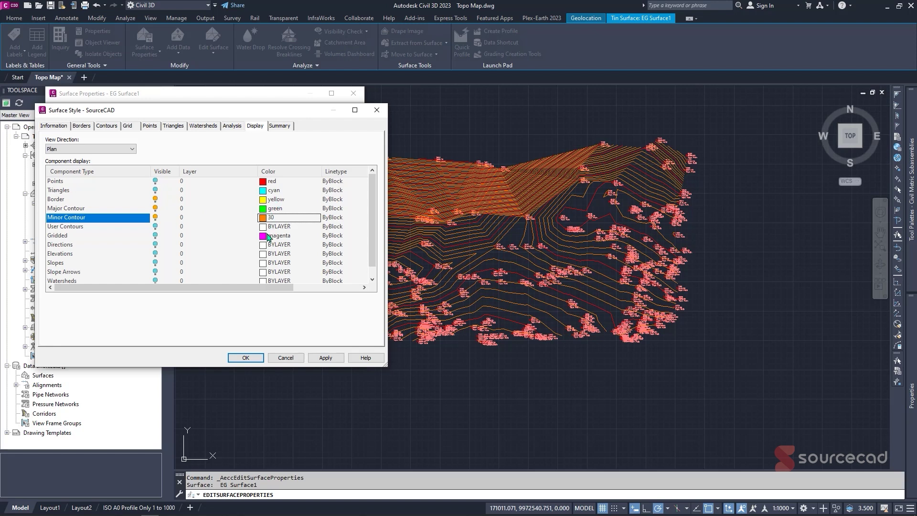
# Check the style summary, save the SourceCAD style changes and apply the style to EG Surface1
pyautogui.click(280, 126)
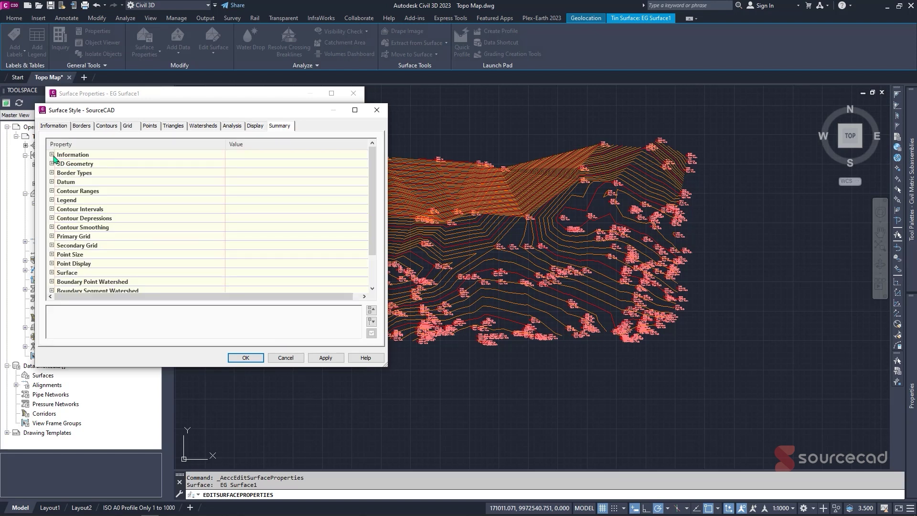
pyautogui.click(52, 155)
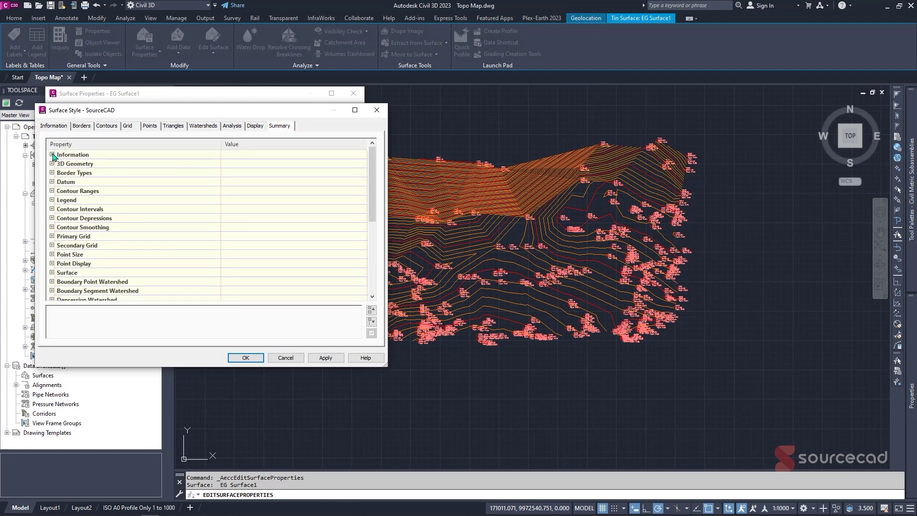
pyautogui.click(52, 155)
pyautogui.click(332, 358)
pyautogui.click(245, 358)
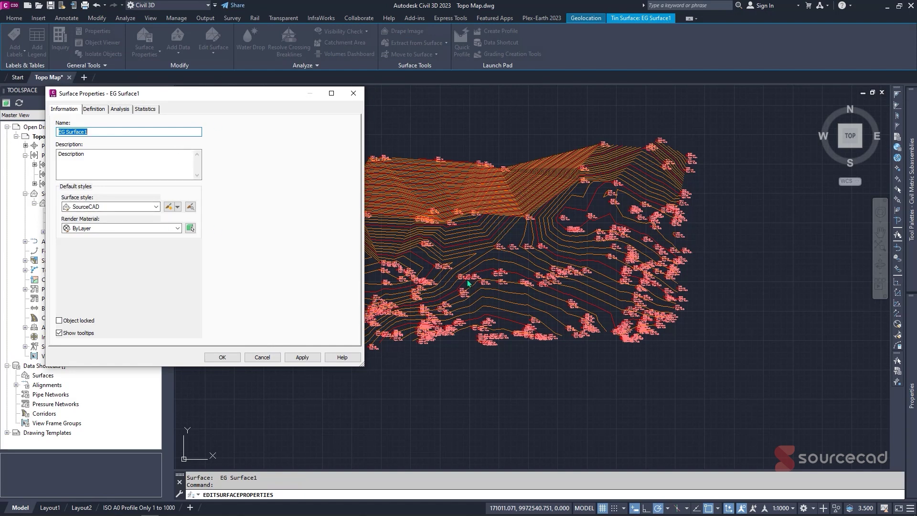
pyautogui.click(306, 357)
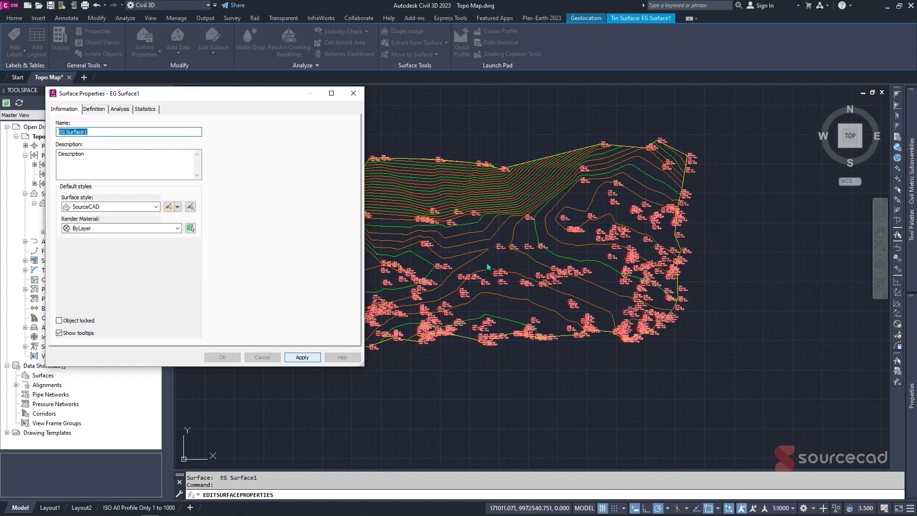
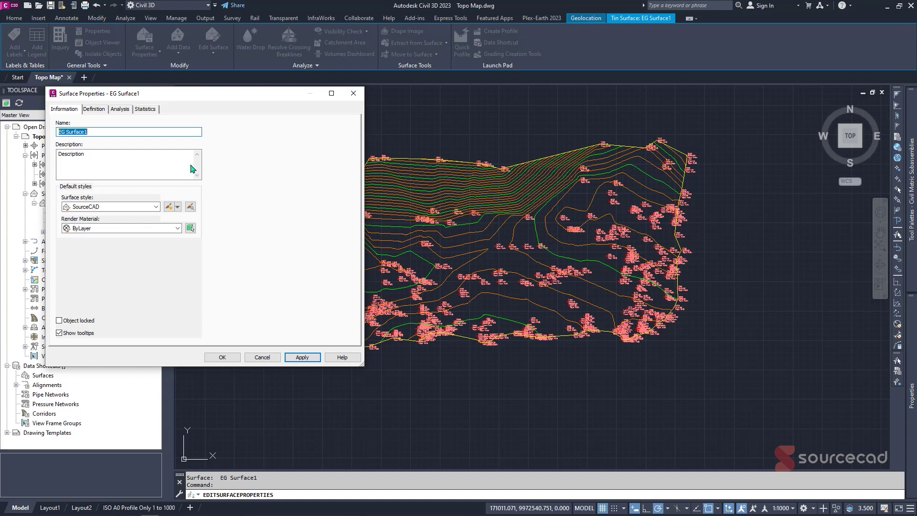
# Set the minor contour interval of the SourceCAD style to 2 m and apply the edited style to EG Surface1
pyautogui.click(177, 206)
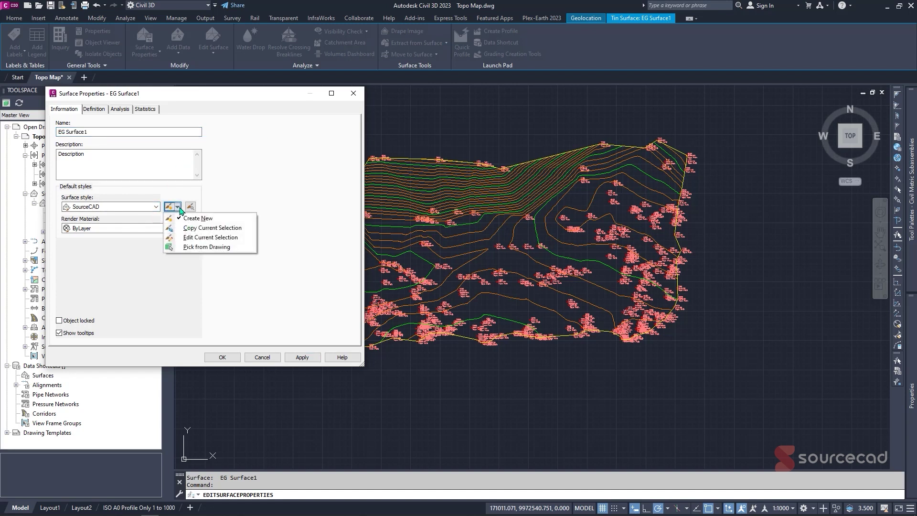
pyautogui.click(215, 237)
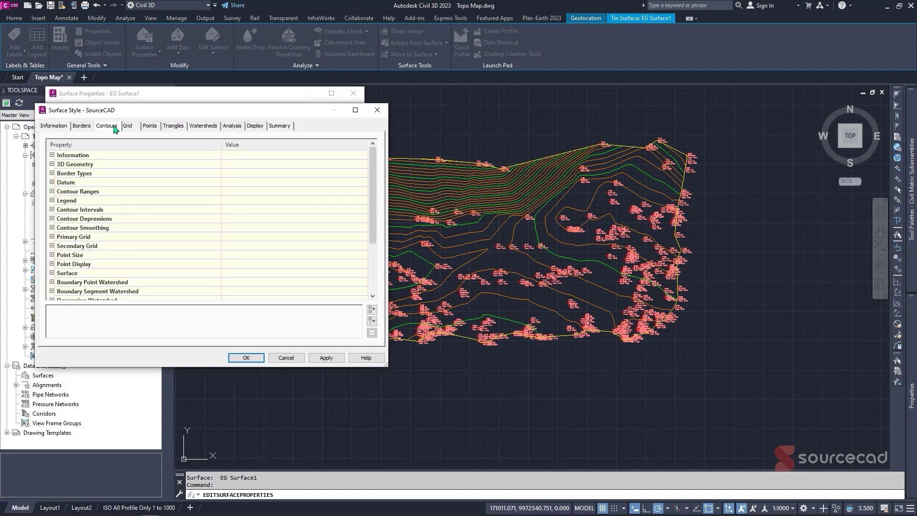
pyautogui.click(114, 127)
pyautogui.click(52, 180)
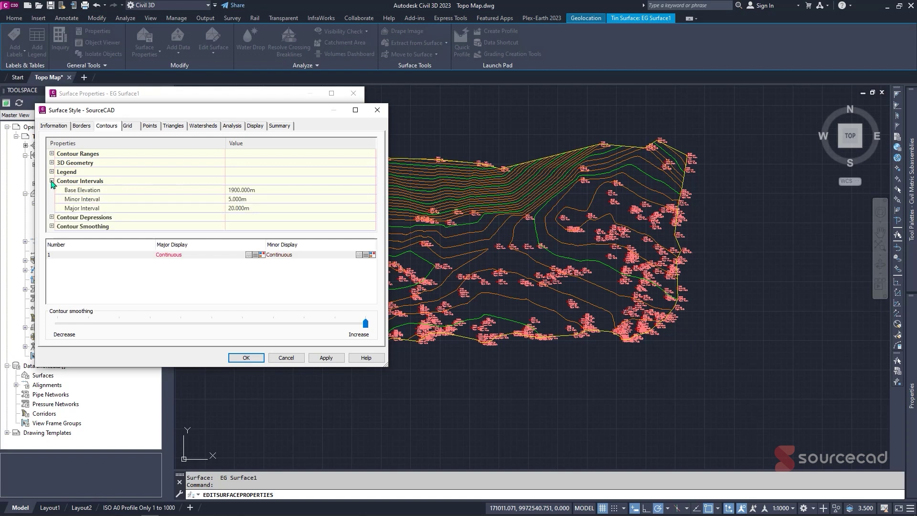
pyautogui.click(261, 199)
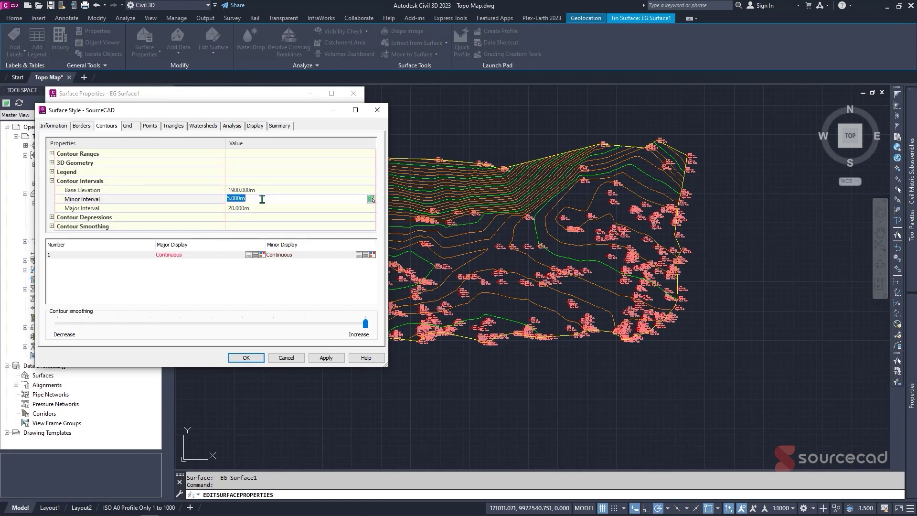
pyautogui.write('2')
pyautogui.click(260, 210)
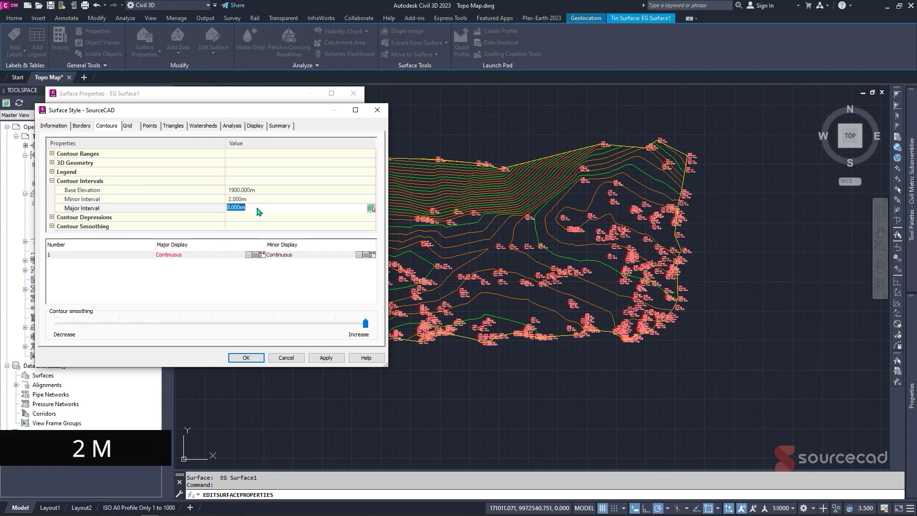
pyautogui.click(261, 200)
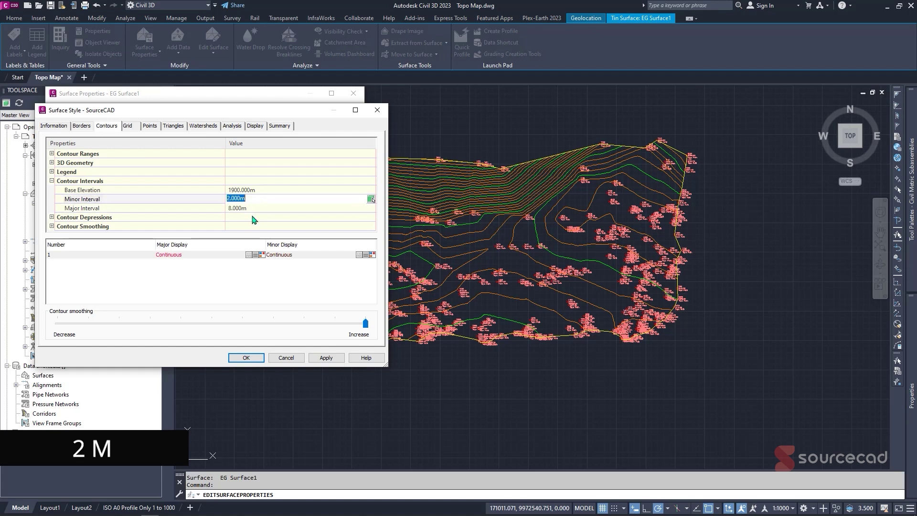
pyautogui.click(265, 206)
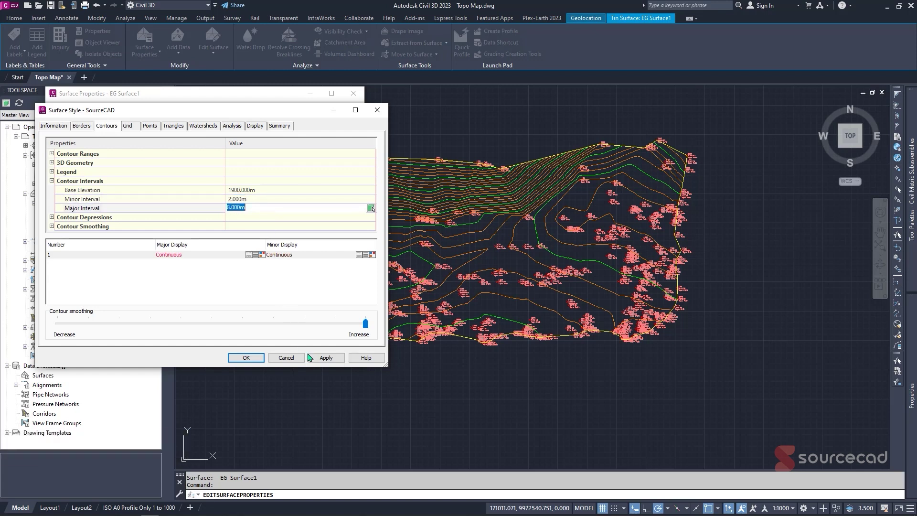
pyautogui.click(325, 357)
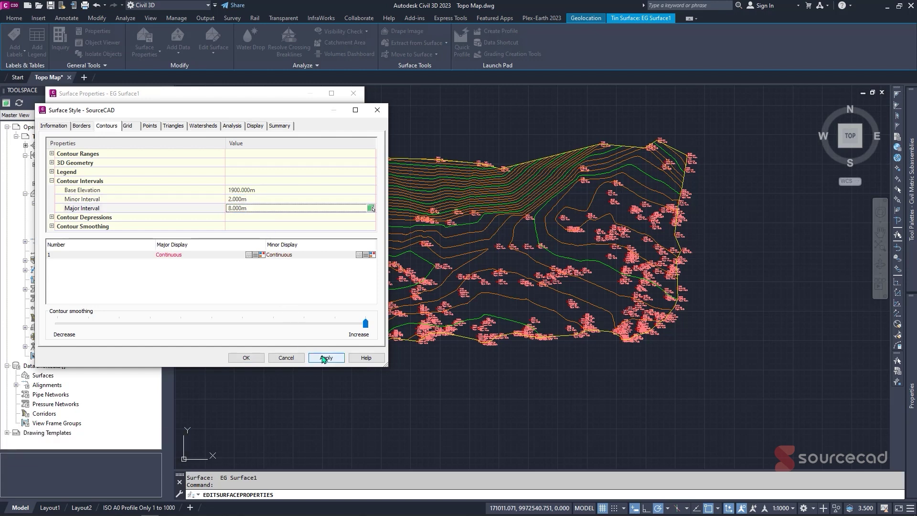
pyautogui.click(245, 358)
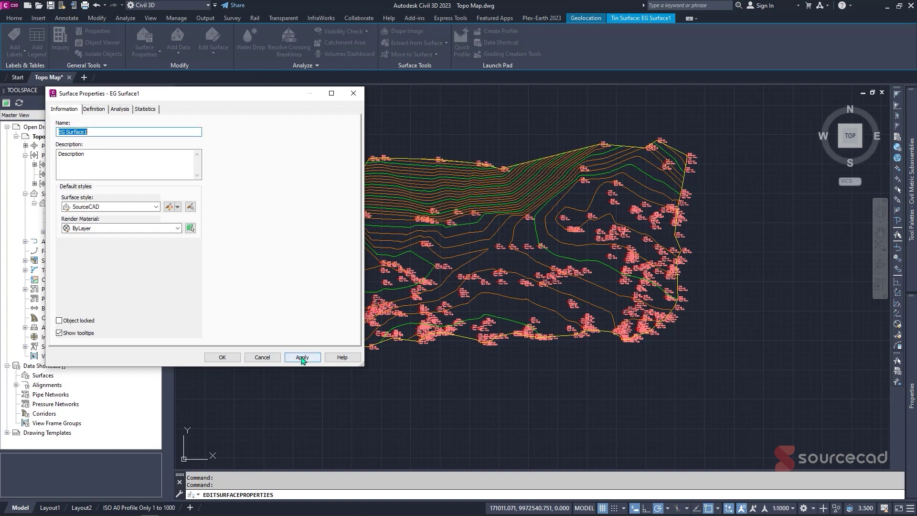
pyautogui.click(302, 357)
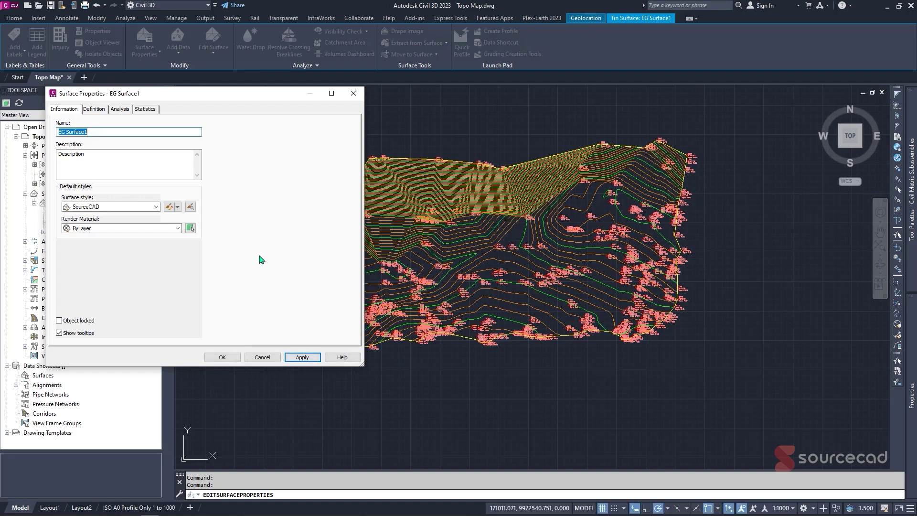
# Set the SourceCAD style's minor contour interval back to 5 m, apply it to EG Surface1 and close the surface properties
pyautogui.click(157, 207)
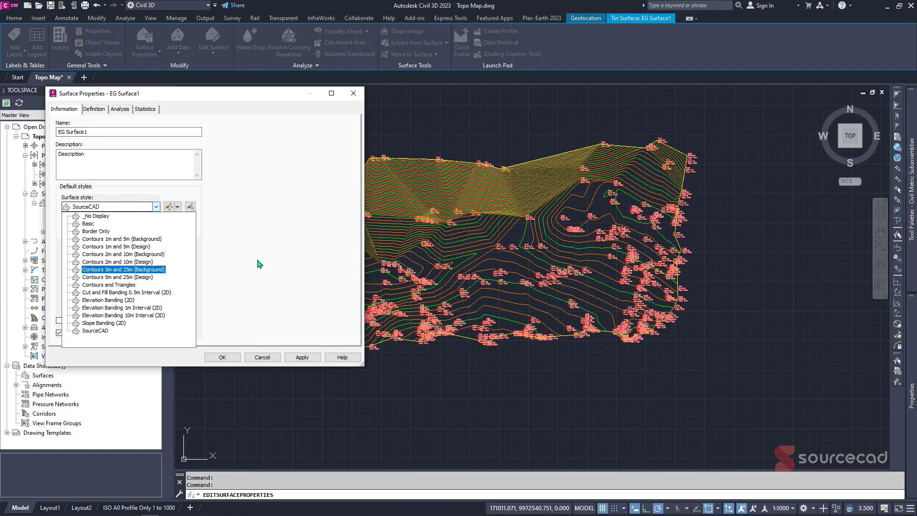
pyautogui.click(258, 264)
pyautogui.click(177, 206)
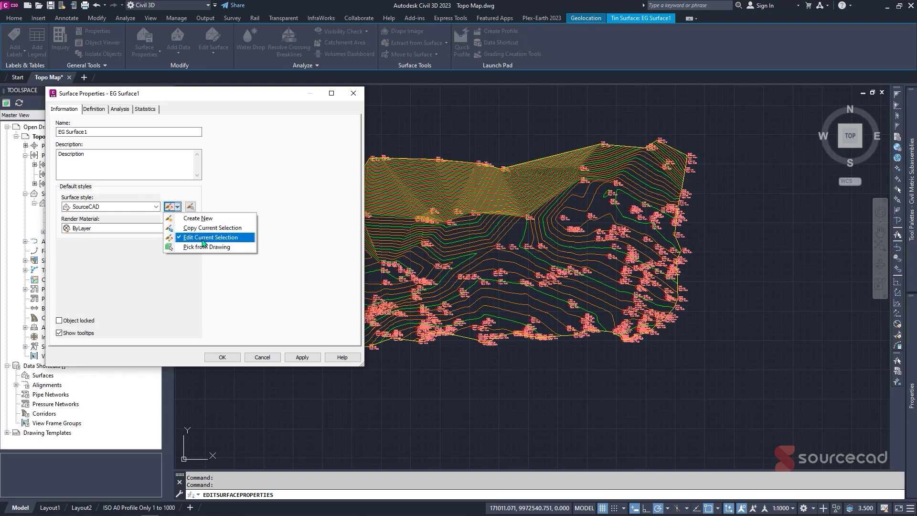
pyautogui.click(204, 238)
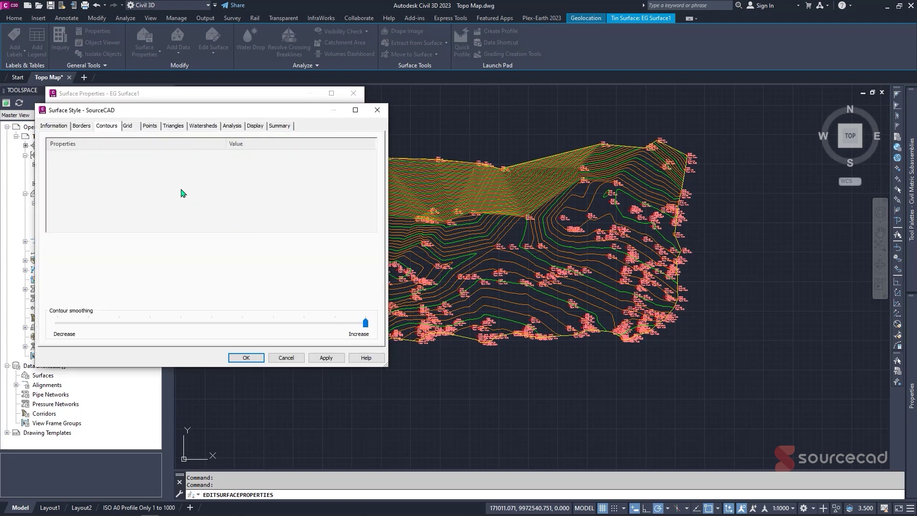
pyautogui.click(52, 182)
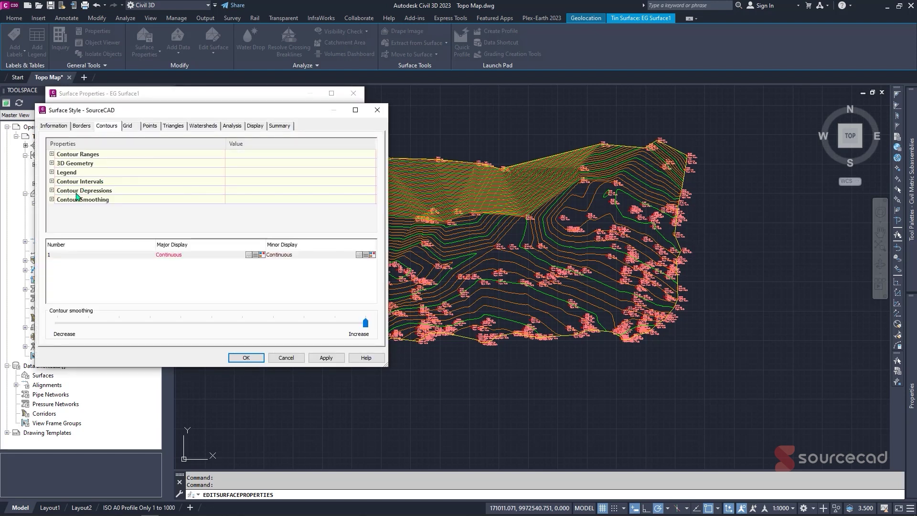
pyautogui.click(258, 199)
pyautogui.click(258, 199)
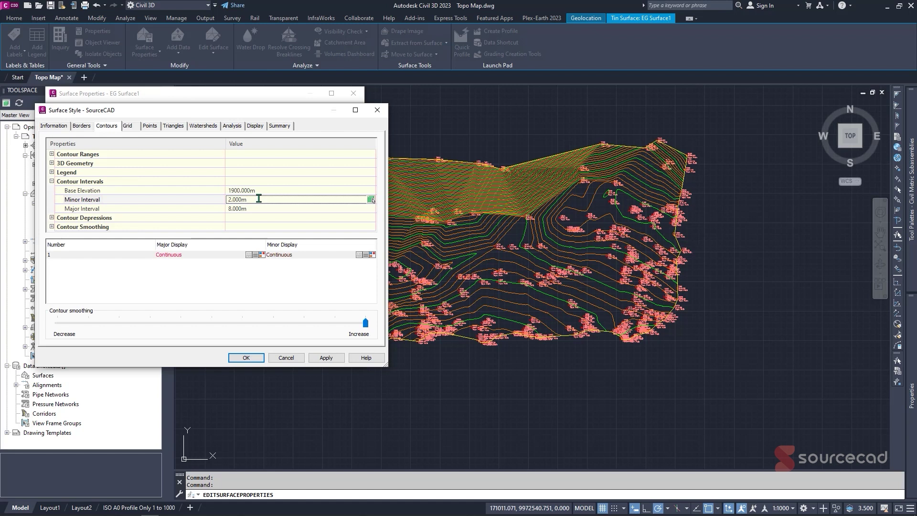
pyautogui.doubleClick(261, 198)
pyautogui.write('5')
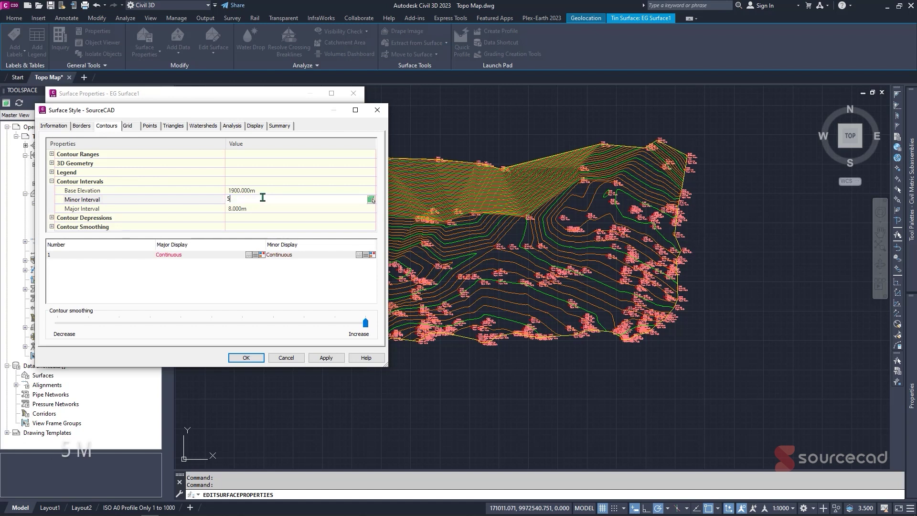
pyautogui.doubleClick(249, 209)
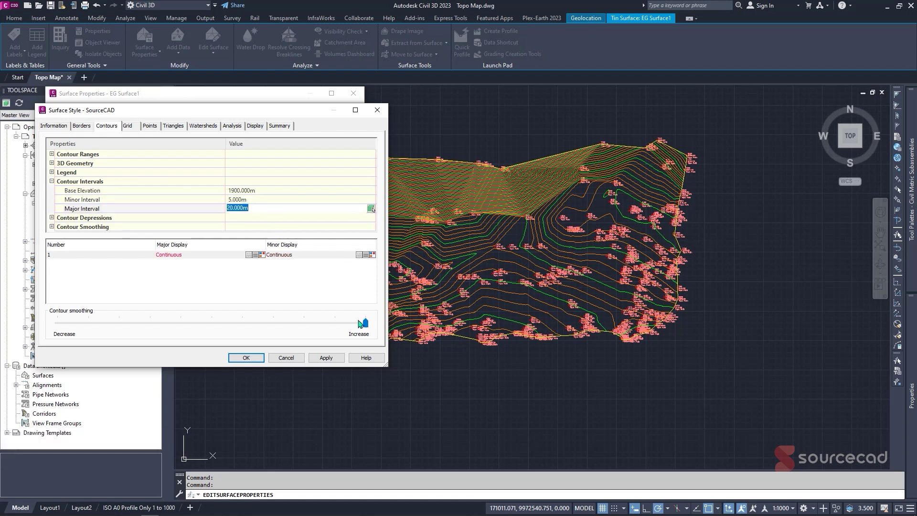
pyautogui.click(326, 358)
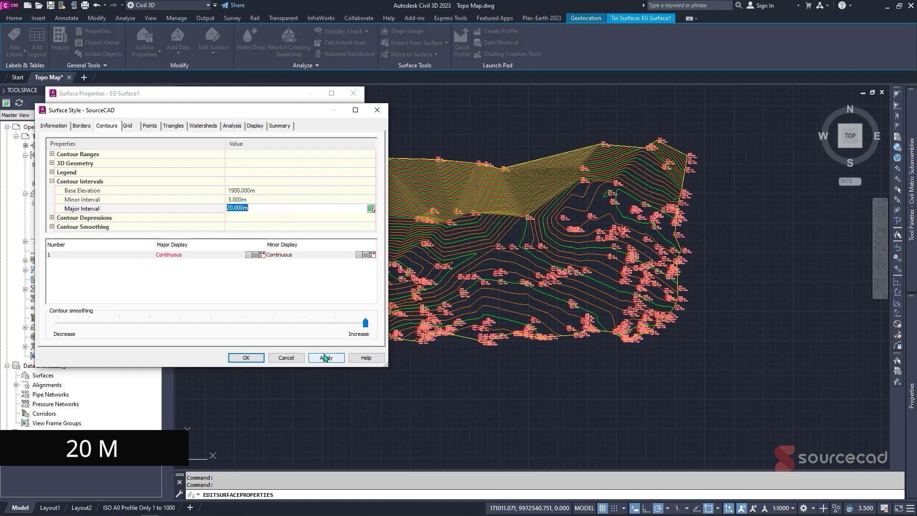
pyautogui.click(247, 358)
pyautogui.click(288, 357)
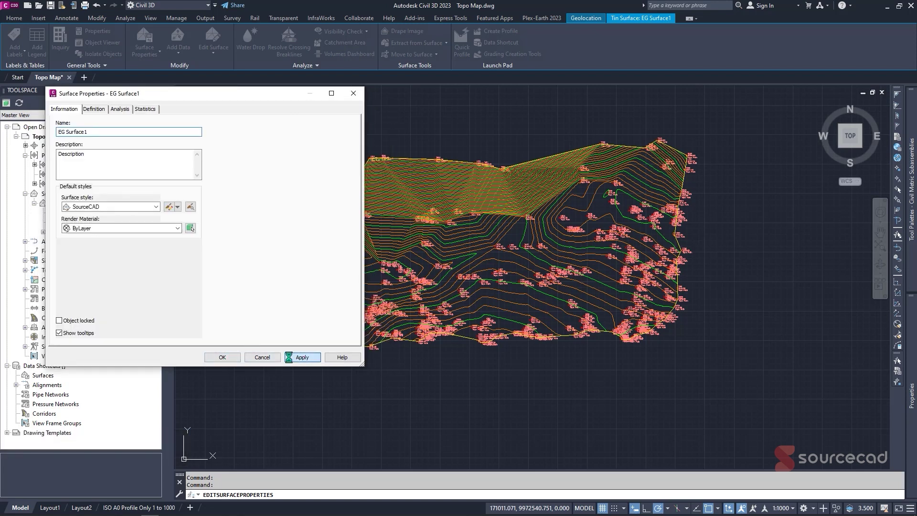
pyautogui.click(224, 358)
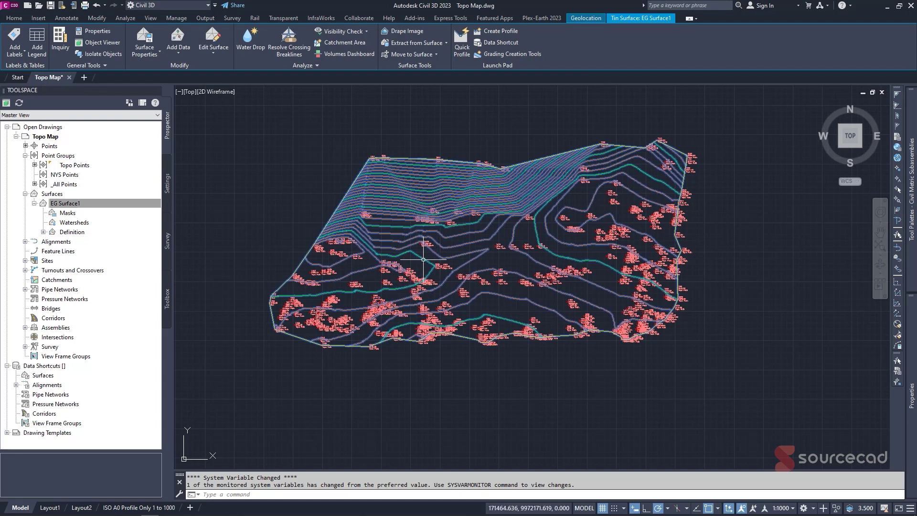
# Change the surface style of EG Surface1 to Contours and Triangles and accept the surface properties
pyautogui.click(141, 56)
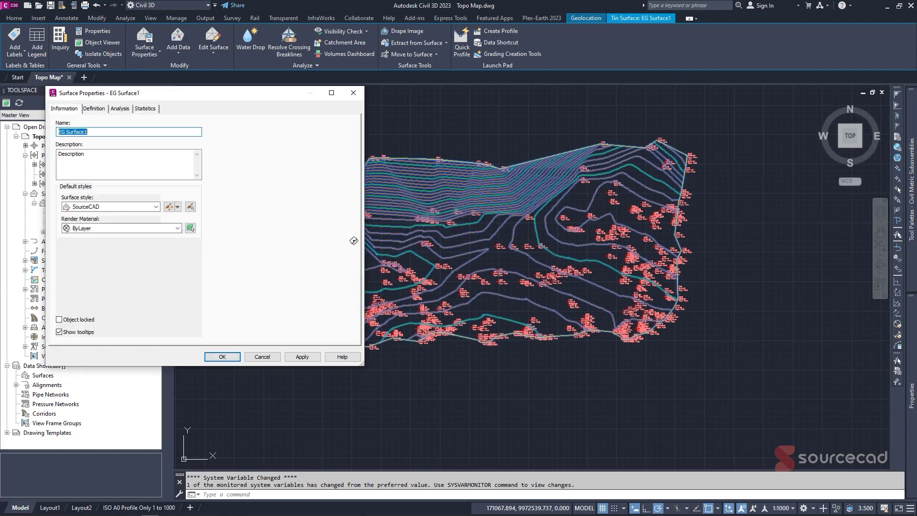
pyautogui.click(156, 206)
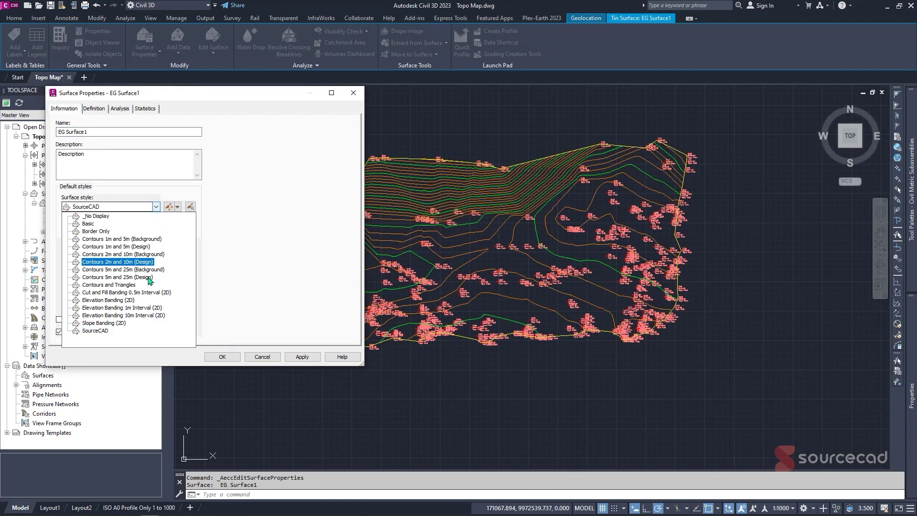
pyautogui.click(130, 324)
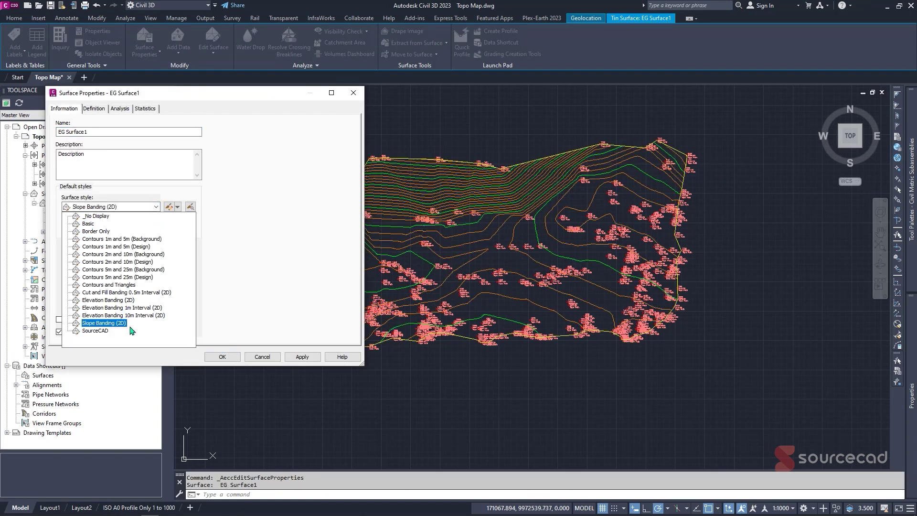
pyautogui.click(96, 293)
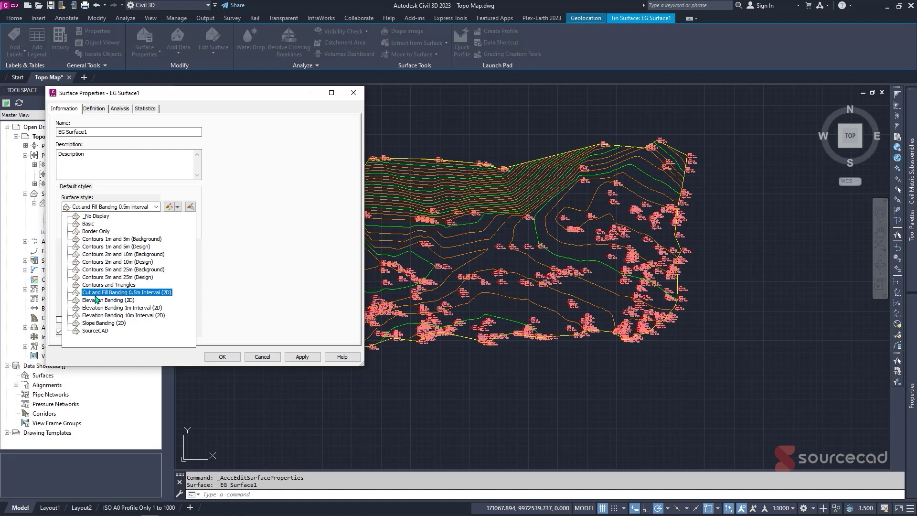
pyautogui.click(107, 300)
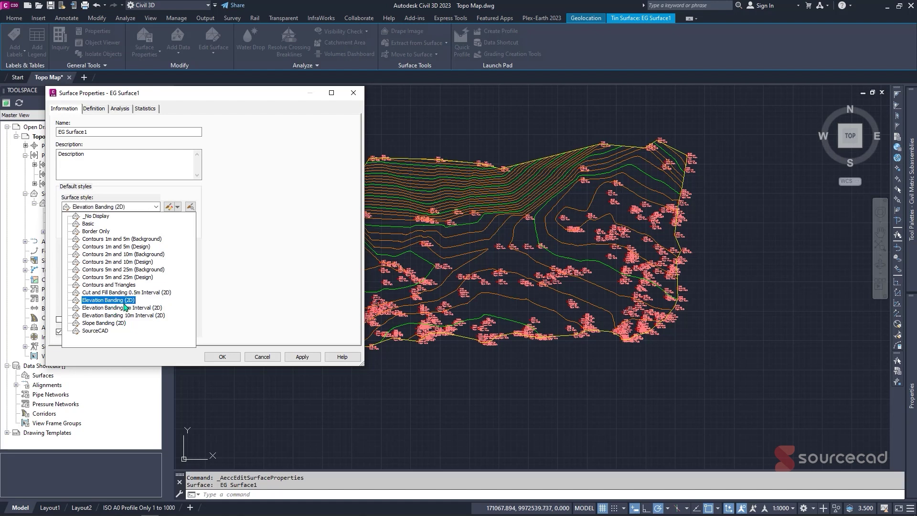
pyautogui.click(109, 285)
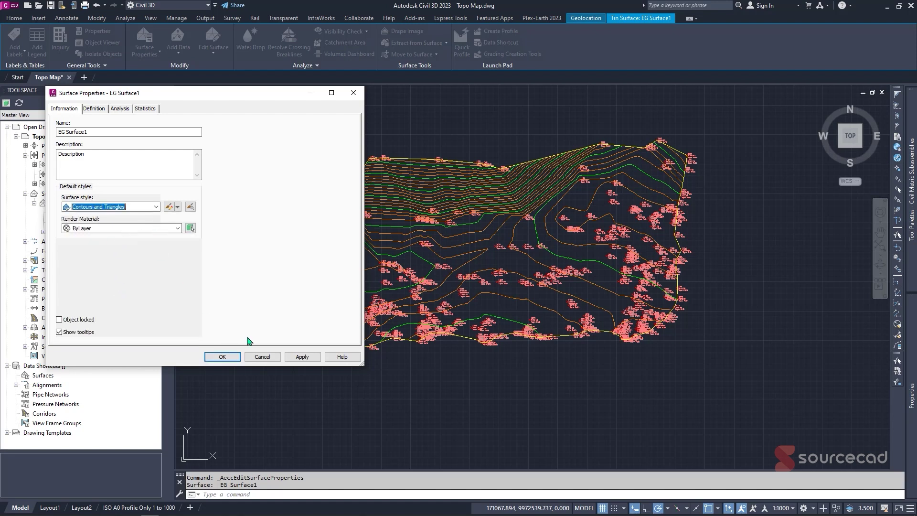
pyautogui.click(302, 356)
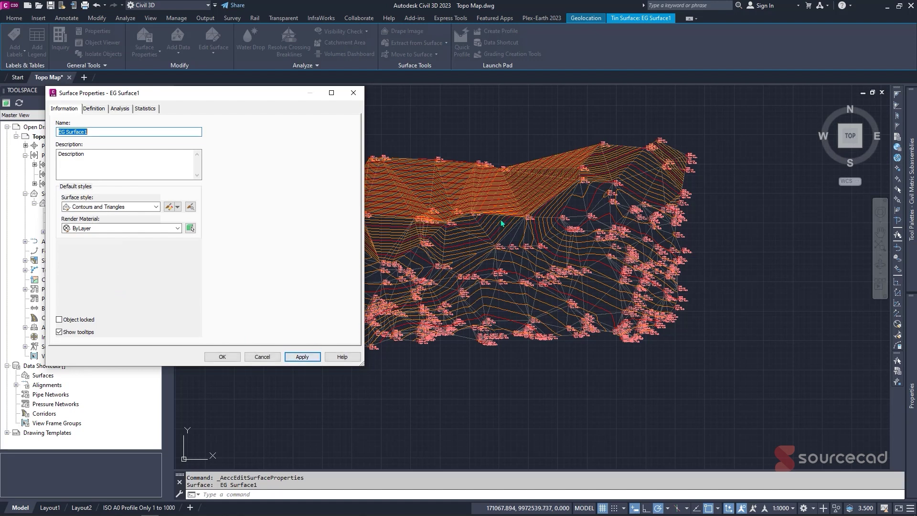
pyautogui.click(222, 356)
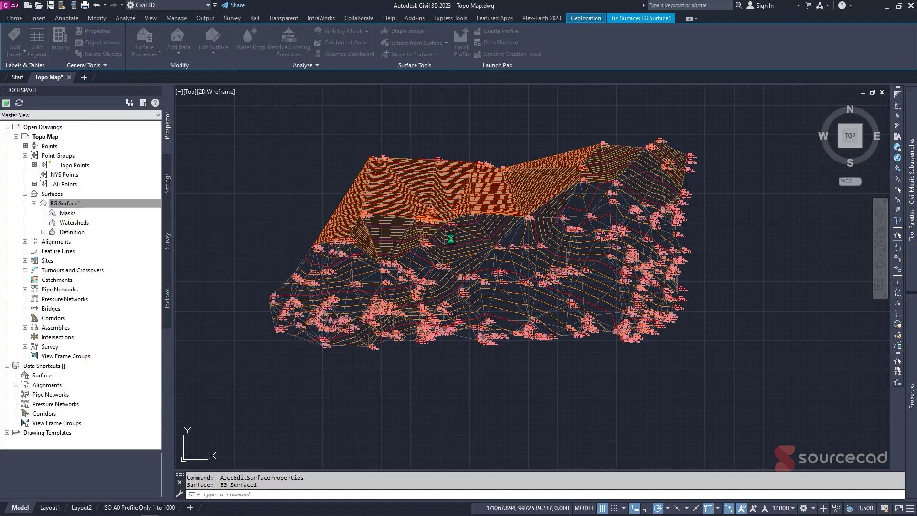
# Try to add a surface line to EG Surface1 from near point 1498 to a spot on the slope southeast of it
pyautogui.scroll(3, 453, 286)
pyautogui.scroll(-3, 522, 226)
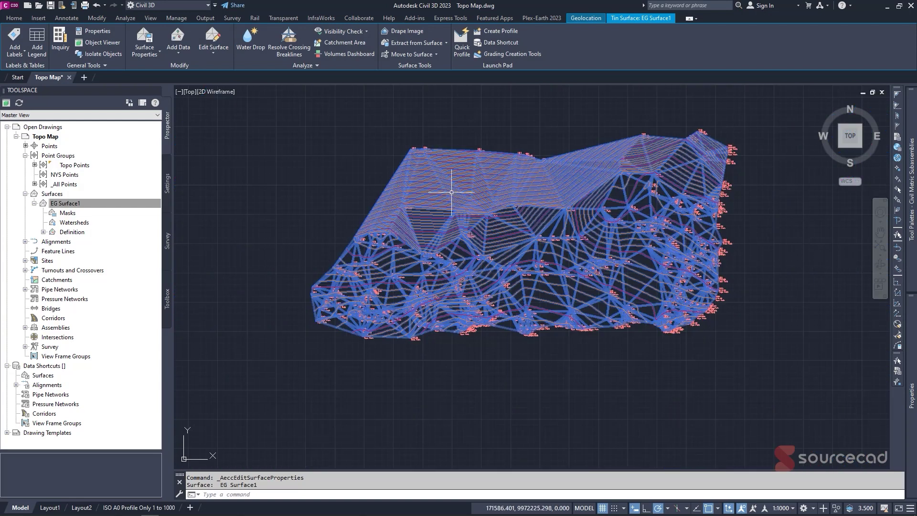
pyautogui.scroll(2, 499, 189)
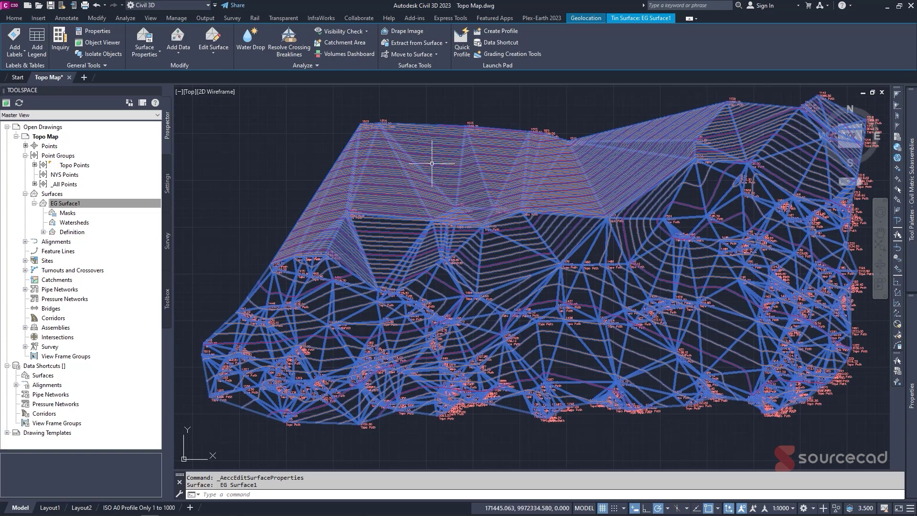
pyautogui.click(175, 53)
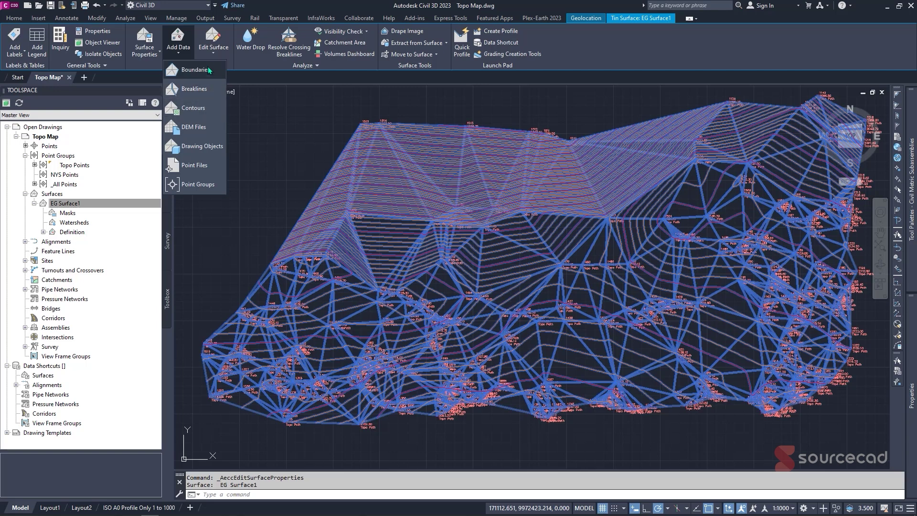
pyautogui.click(214, 52)
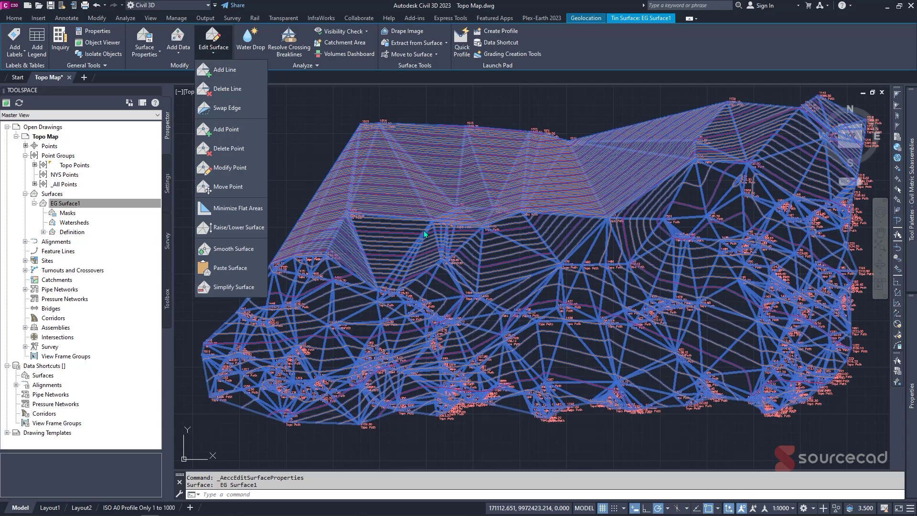
pyautogui.click(225, 69)
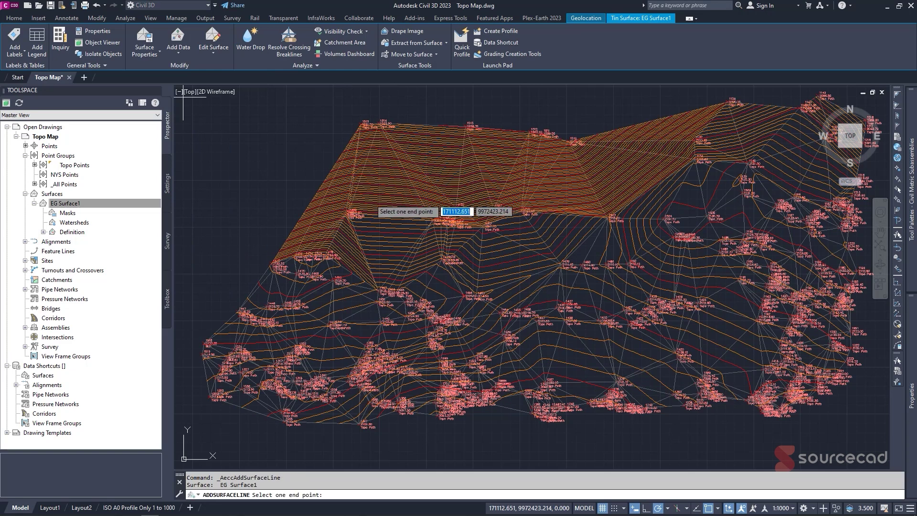
pyautogui.scroll(3, 358, 232)
pyautogui.click(347, 214)
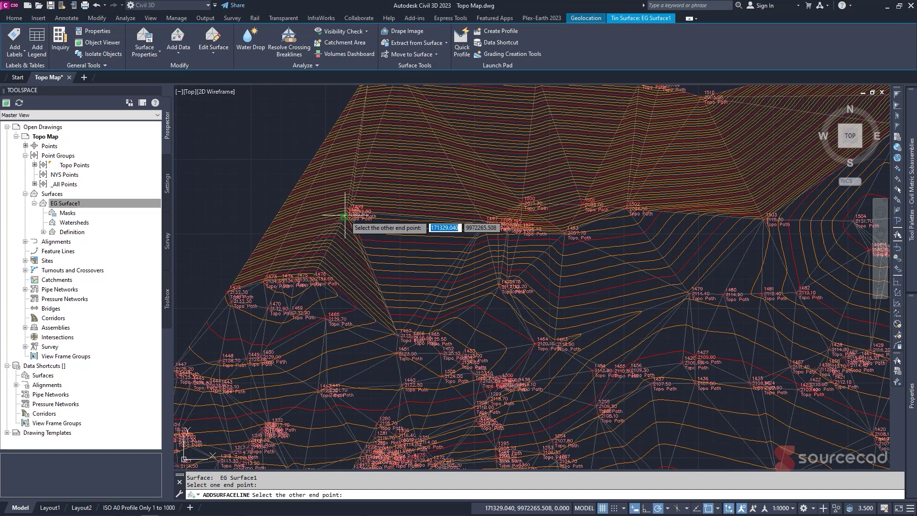
pyautogui.click(436, 287)
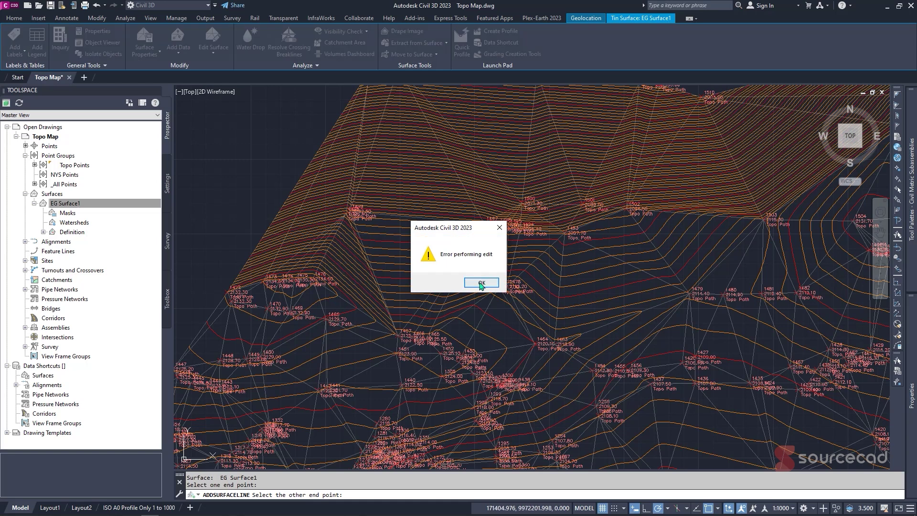
pyautogui.click(482, 283)
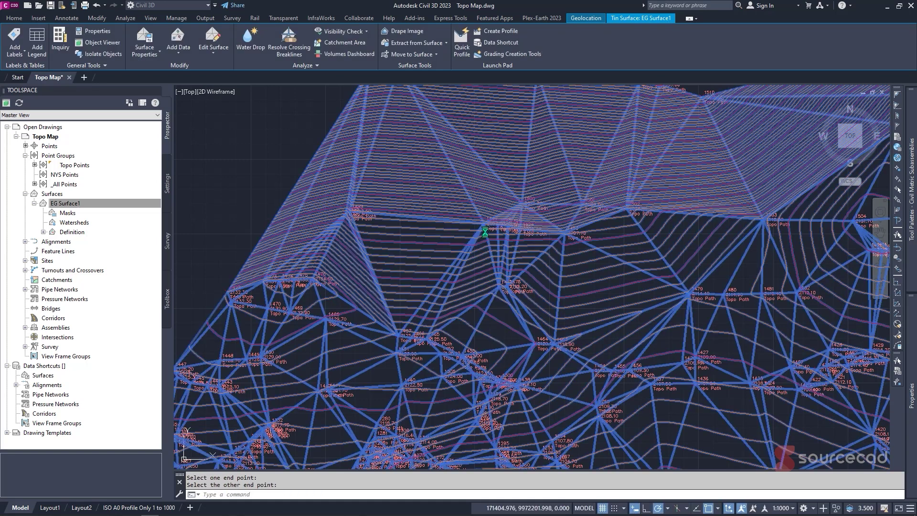
# Add a surface line between survey points 1499 and 1498 on EG Surface1
pyautogui.click(219, 57)
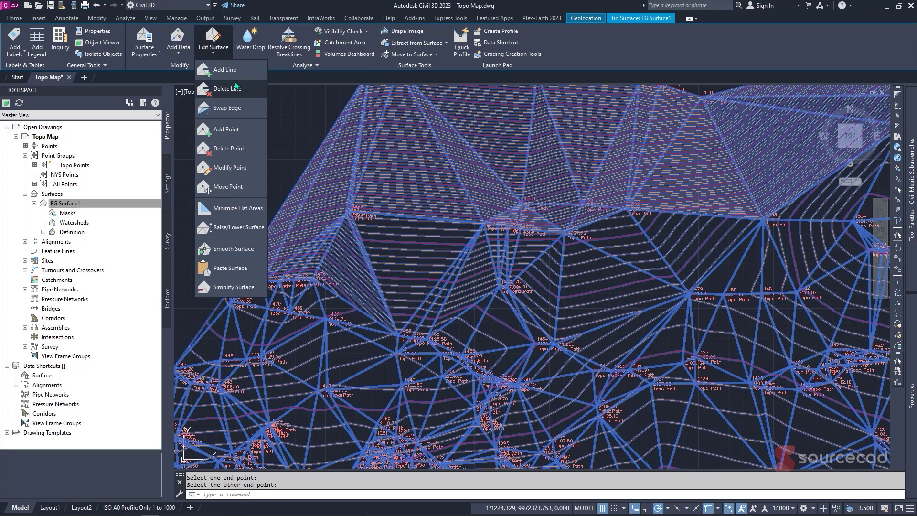
pyautogui.click(234, 72)
pyautogui.scroll(3, 353, 242)
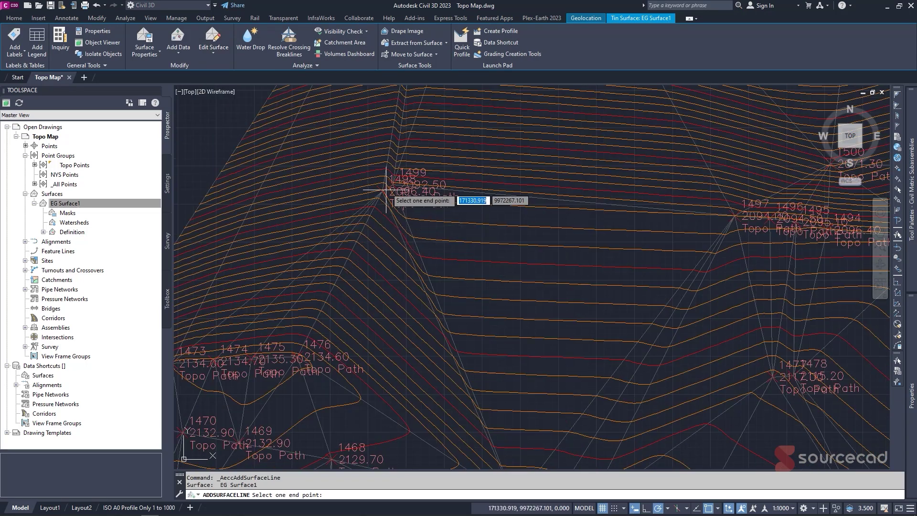
pyautogui.scroll(4, 392, 184)
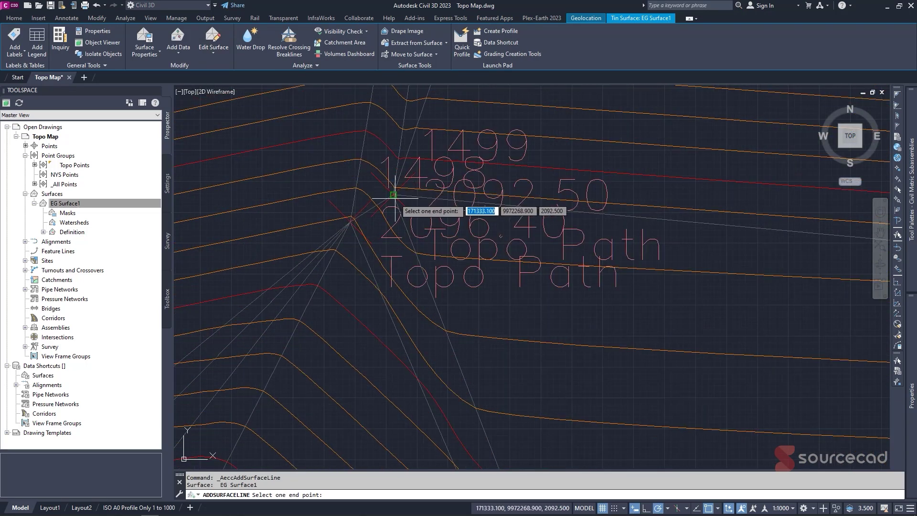
pyautogui.click(393, 193)
pyautogui.click(351, 218)
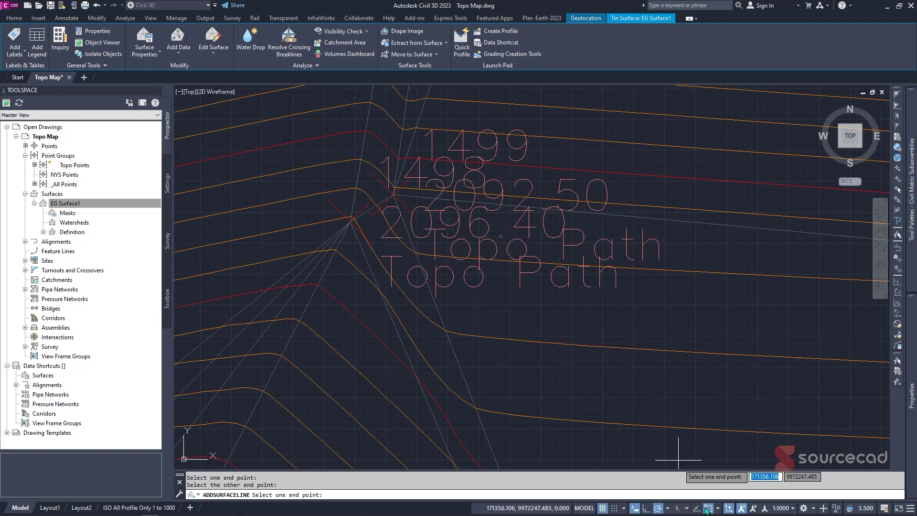
# Try to add another surface line at point 1475, then leave the Add Line command
pyautogui.scroll(-5, 497, 315)
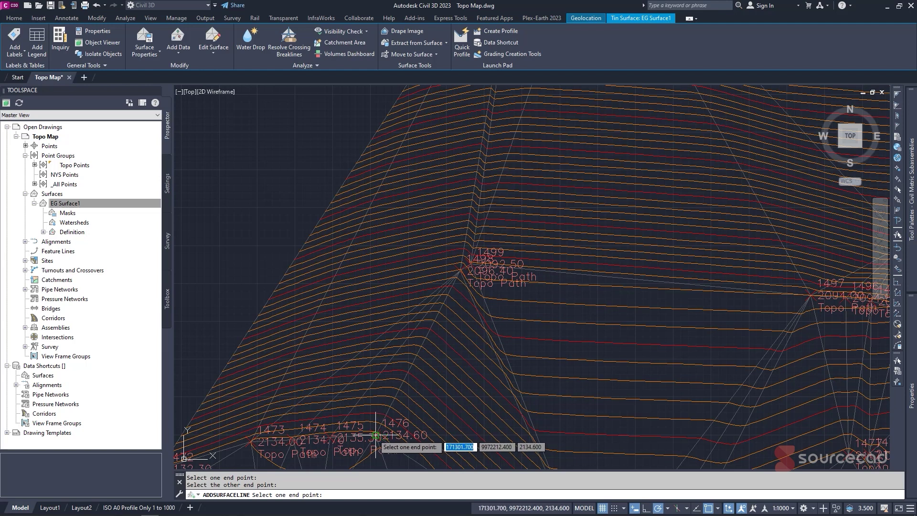
pyautogui.click(339, 437)
pyautogui.click(340, 436)
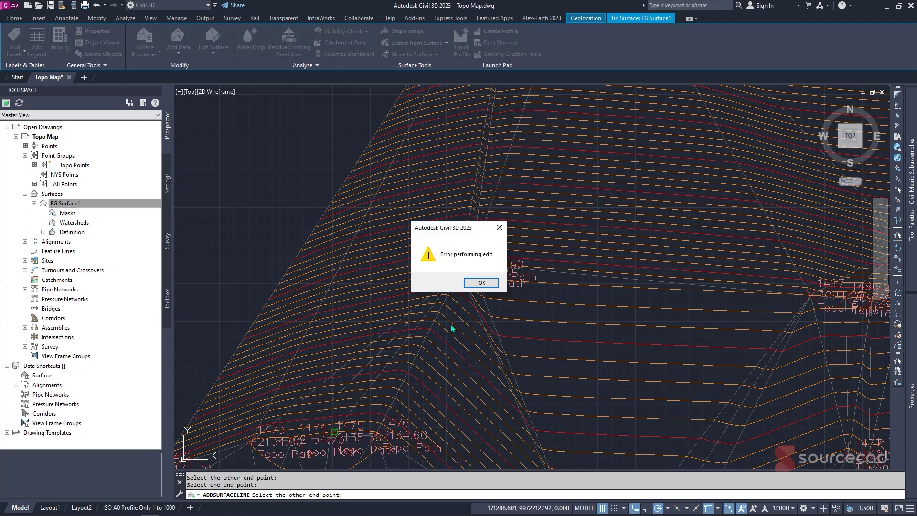
pyautogui.click(481, 284)
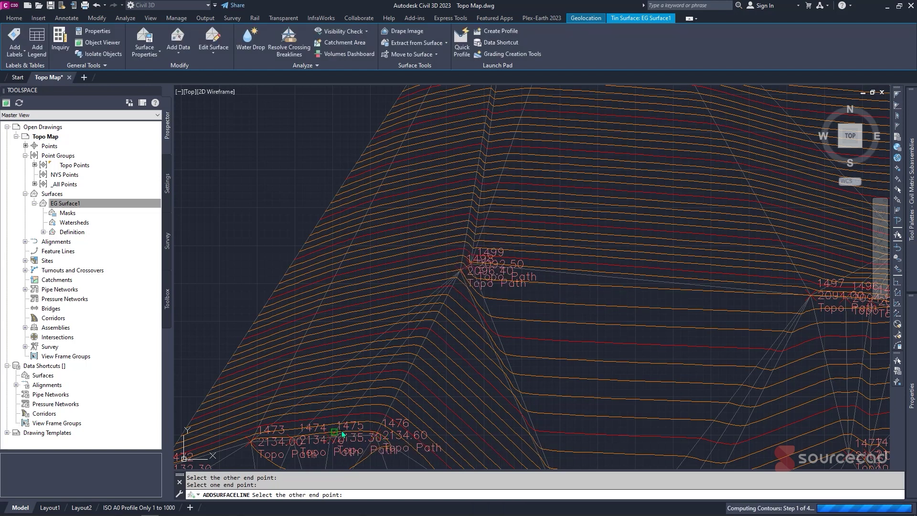
pyautogui.press('Return')
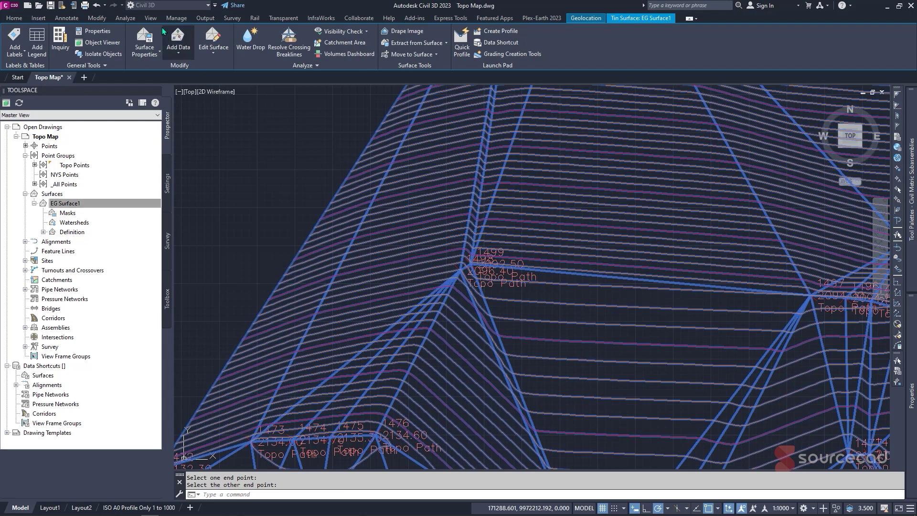
# Delete the surface triangle line running from point 1498 to point 1475
pyautogui.click(222, 55)
pyautogui.click(238, 91)
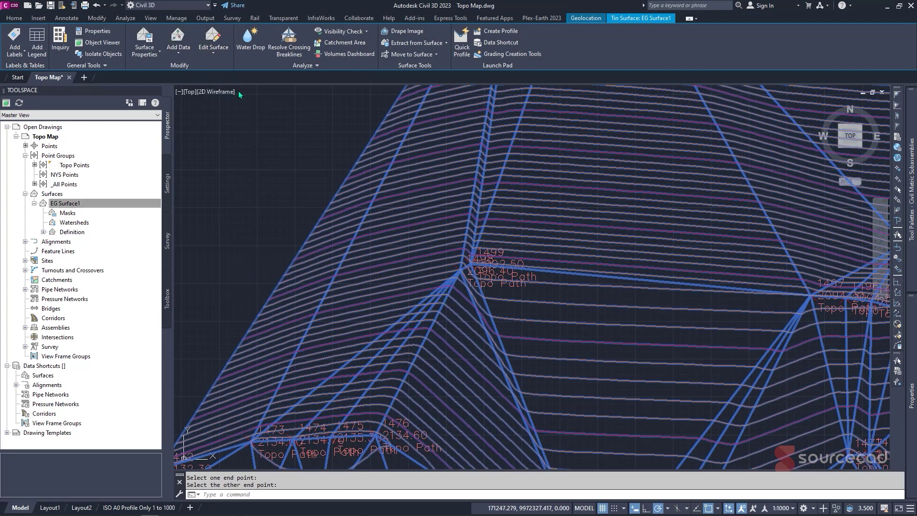
pyautogui.click(377, 376)
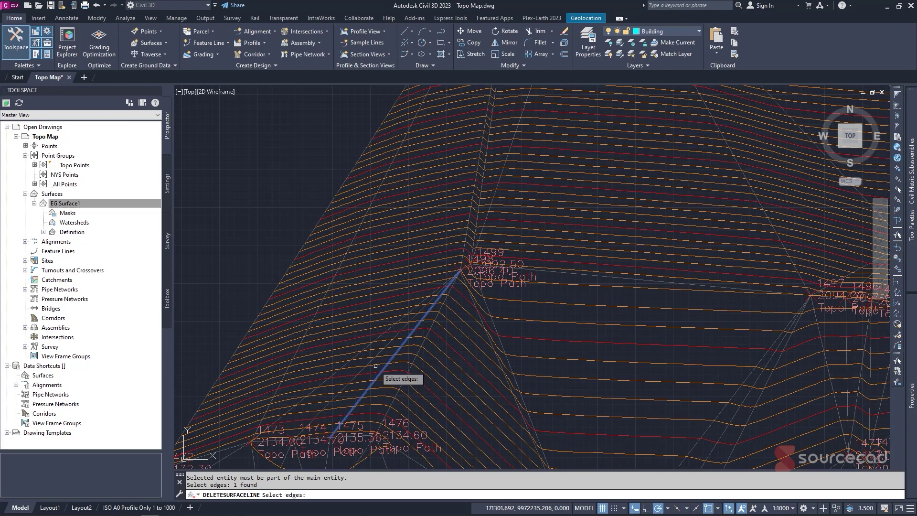
pyautogui.press('Return')
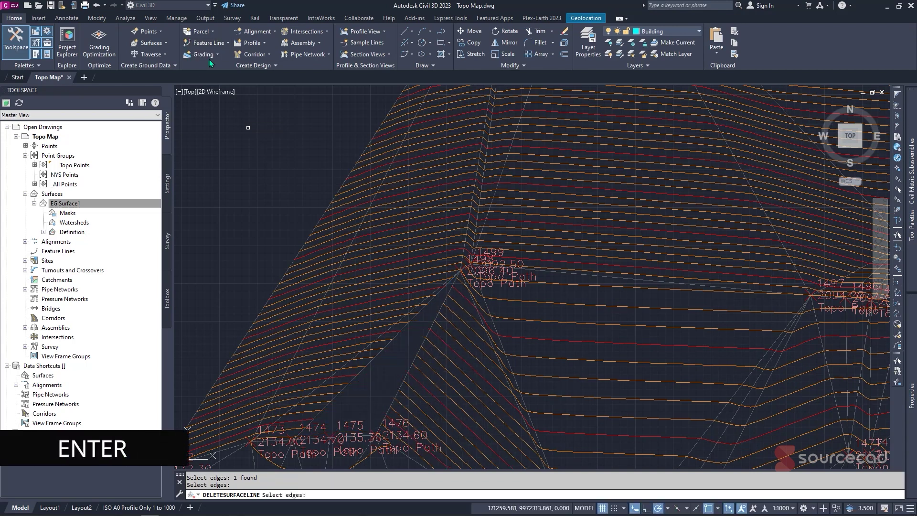
pyautogui.press('Escape')
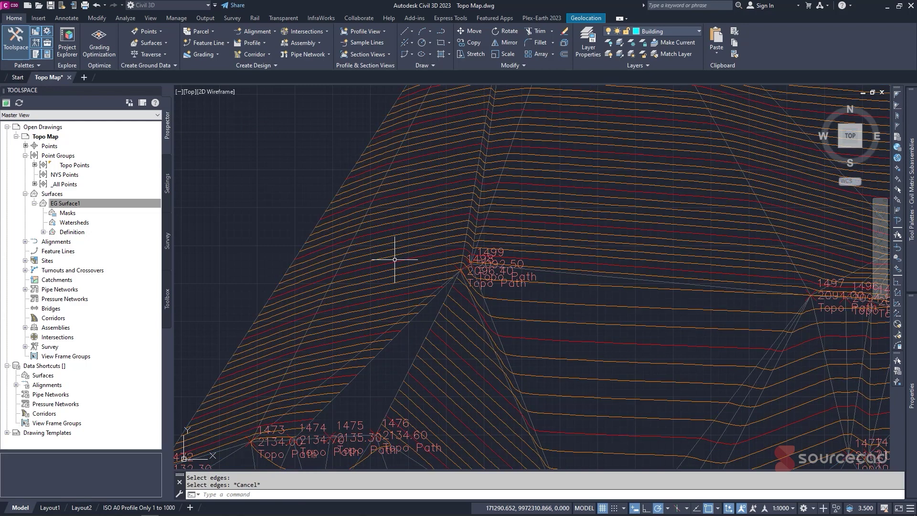
# Add a surface line from point 1498 to point 1475 on EG Surface1 to close the gap in the triangulation
pyautogui.click(398, 257)
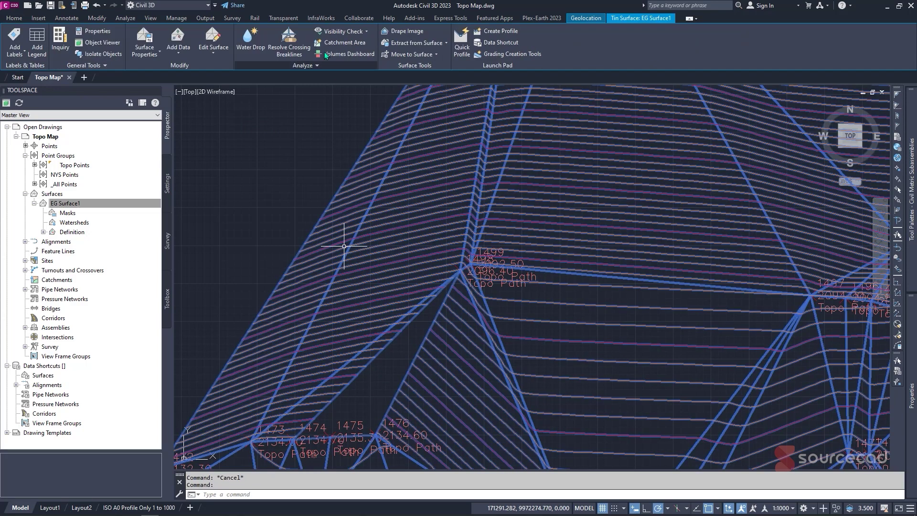
pyautogui.click(213, 52)
pyautogui.click(242, 70)
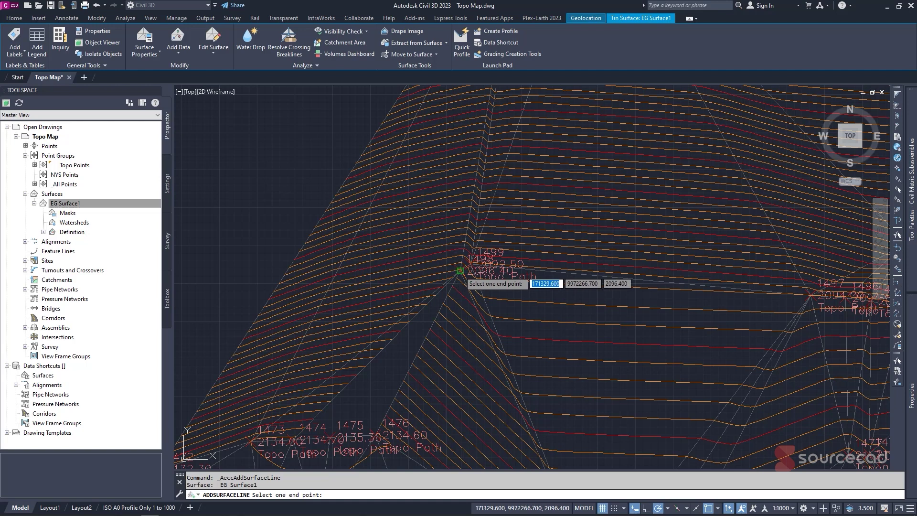
pyautogui.click(459, 272)
pyautogui.click(330, 437)
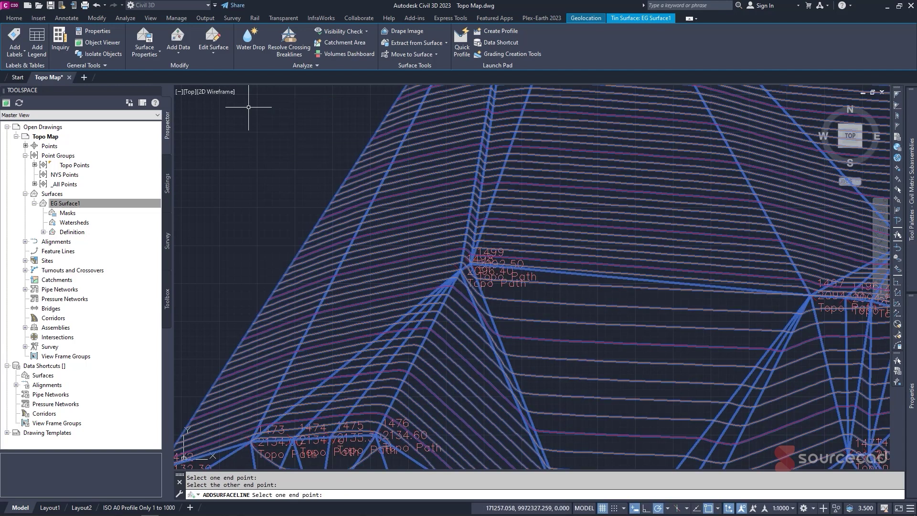
pyautogui.press('Escape')
# Try to swap a triangle edge of EG Surface1 in the area between points 1498, 1475 and 1476
pyautogui.click(208, 46)
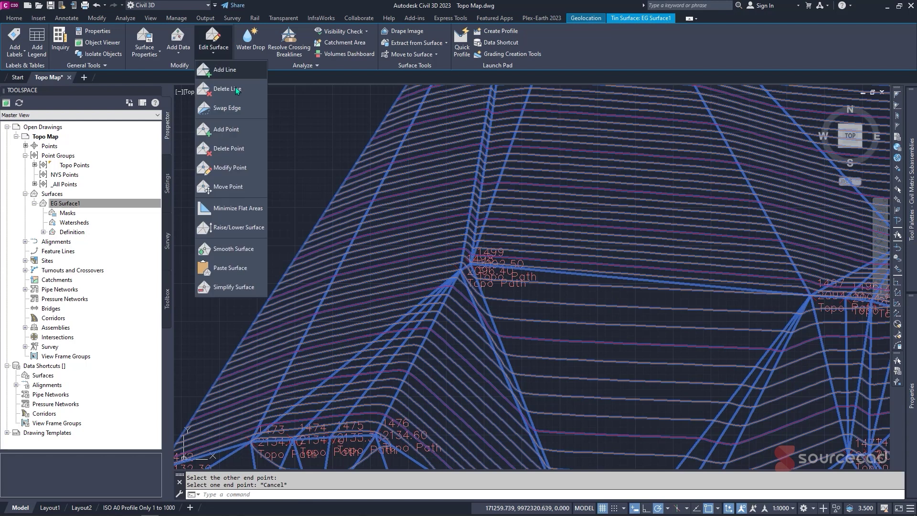
pyautogui.click(229, 109)
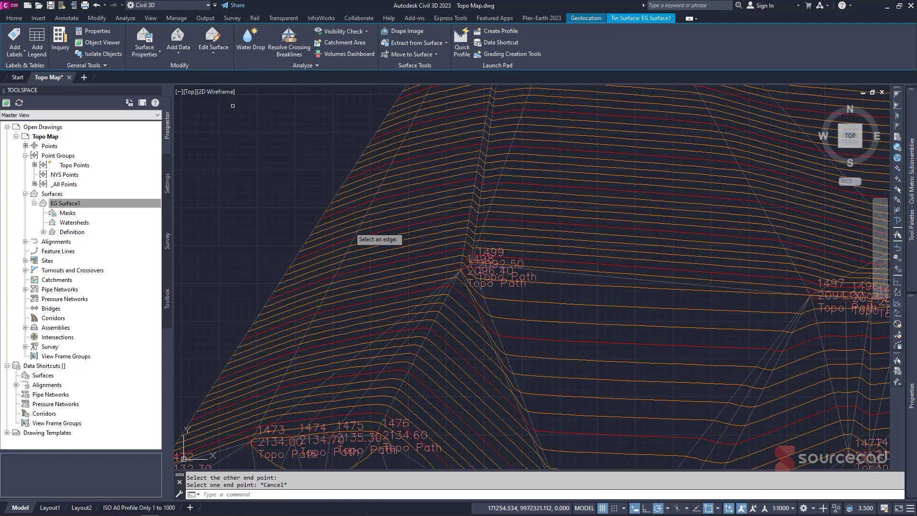
pyautogui.click(441, 418)
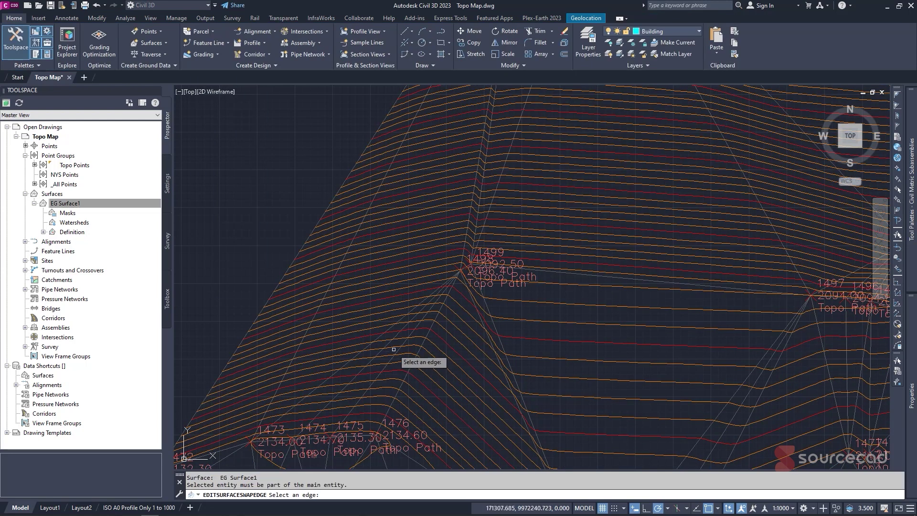
pyautogui.click(398, 353)
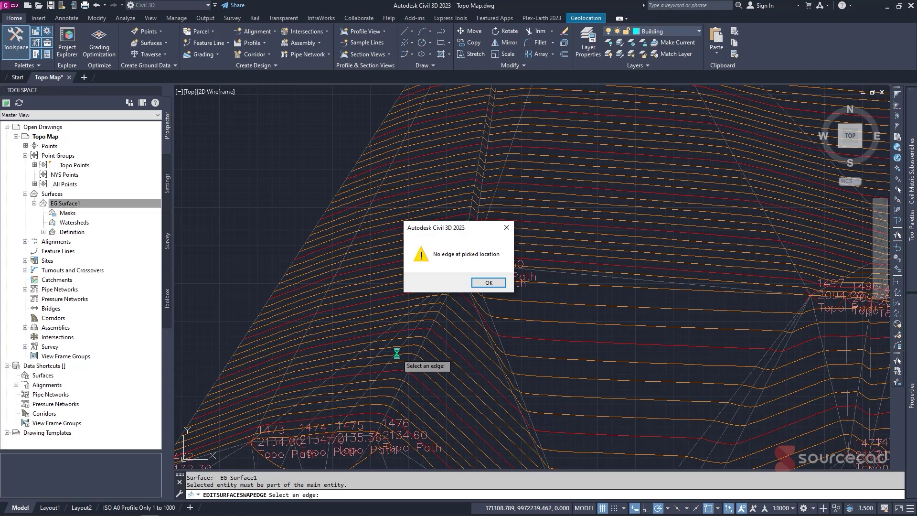
pyautogui.click(489, 283)
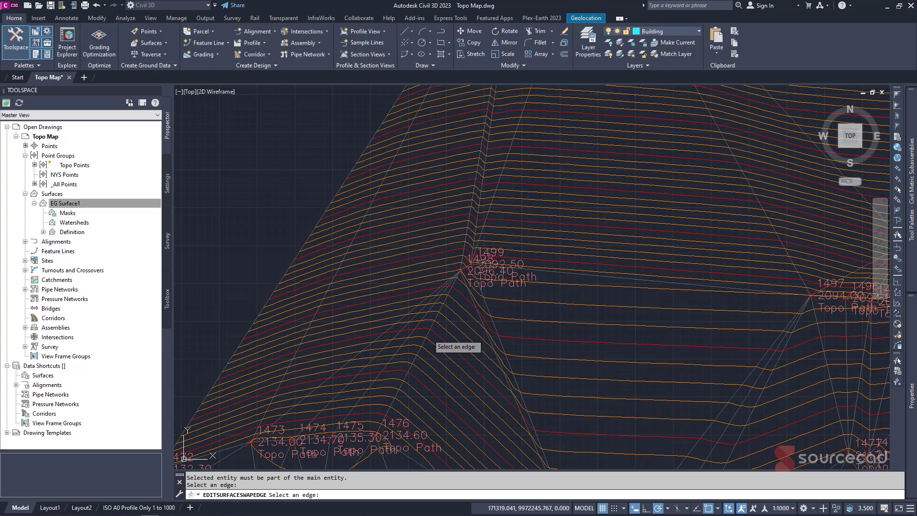
pyautogui.click(432, 337)
pyautogui.click(503, 282)
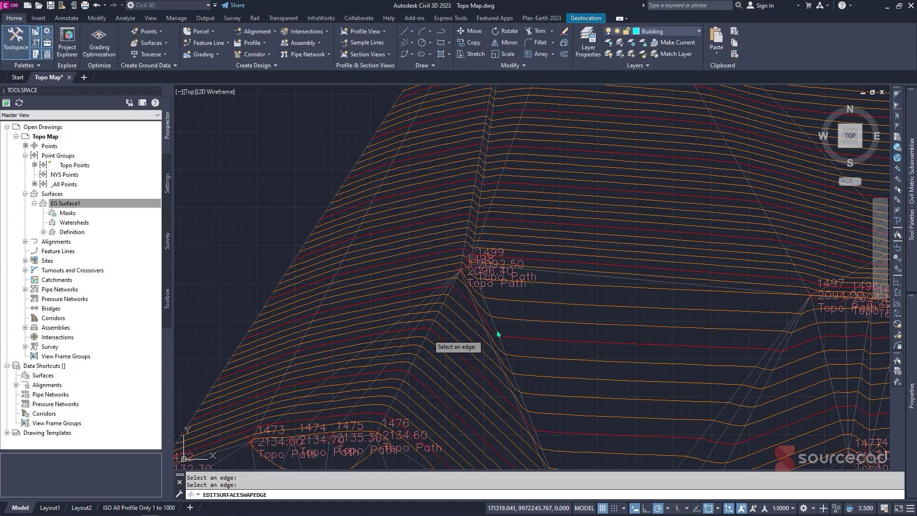
# Try to swap a triangle edge between points 1467 and 1466, then end the Swap Edge command
pyautogui.scroll(-3, 497, 330)
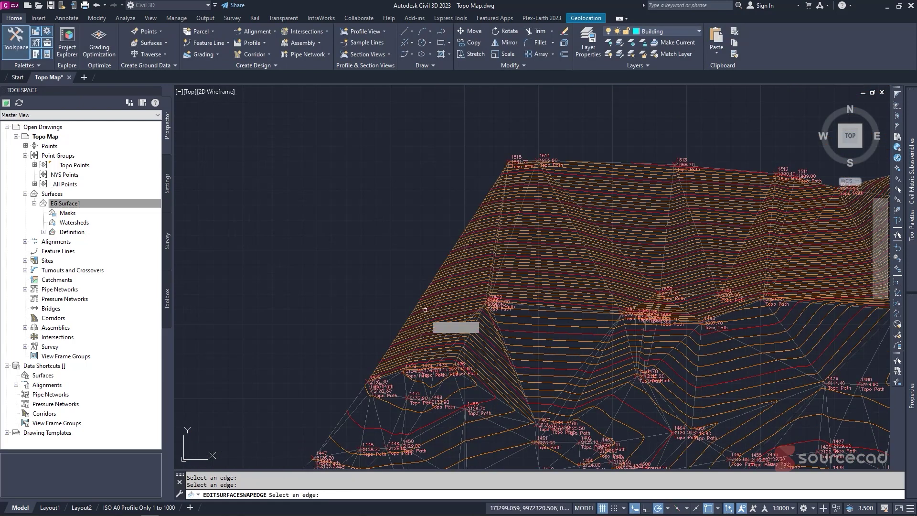
pyautogui.moveTo(387, 290); pyautogui.dragTo(364, 245, button='middle')
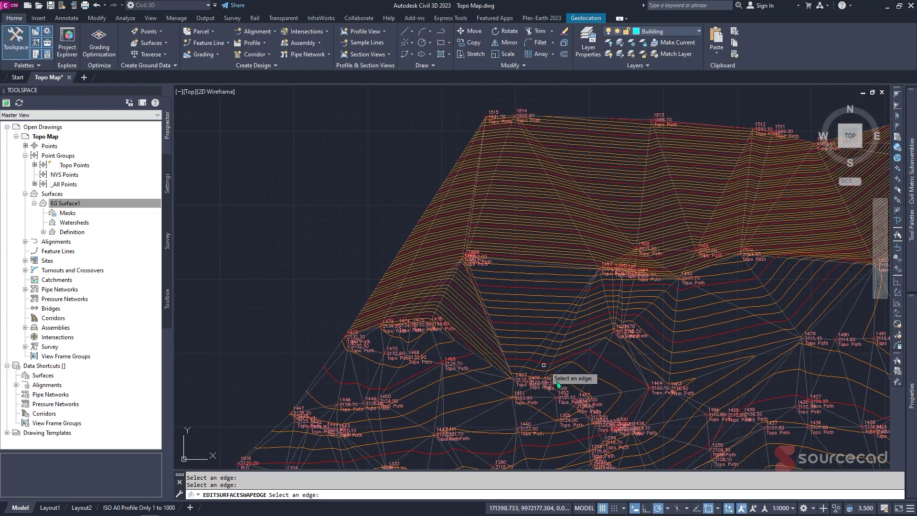
pyautogui.scroll(4, 479, 379)
pyautogui.scroll(2, 473, 382)
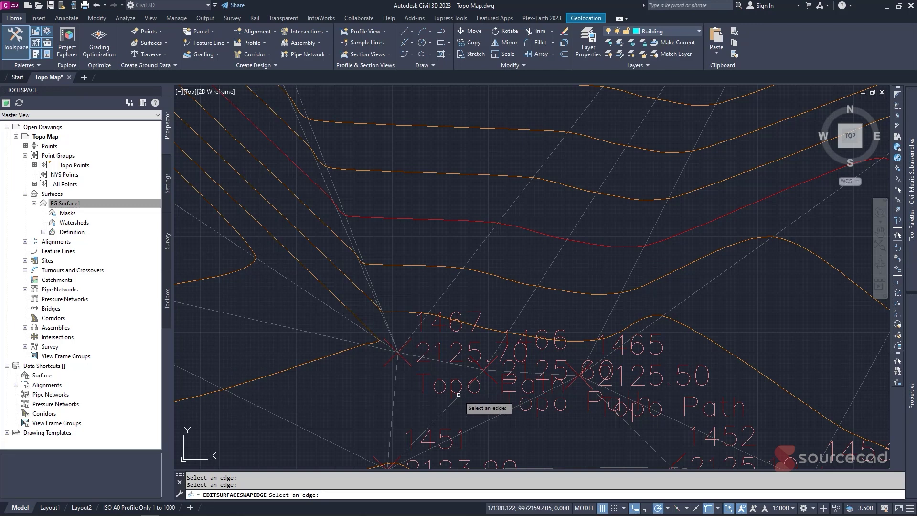
pyautogui.click(458, 392)
pyautogui.click(502, 282)
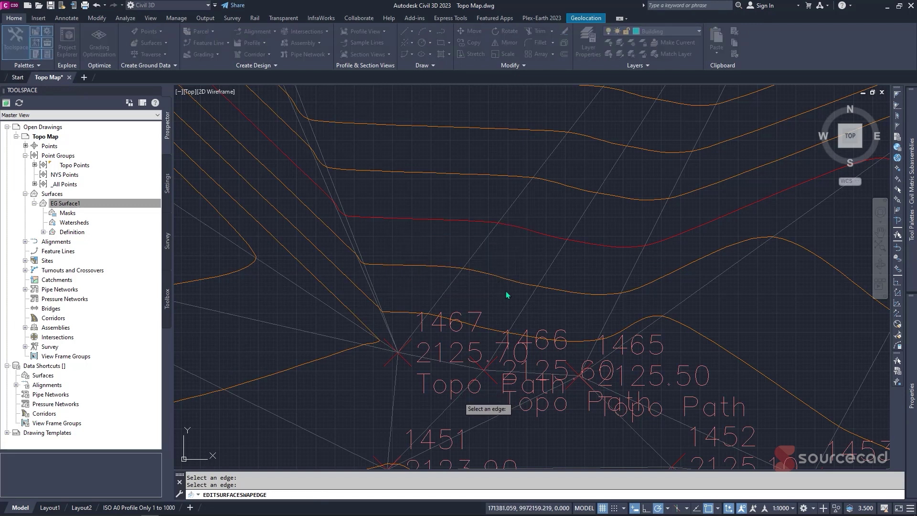
pyautogui.scroll(-6, 524, 314)
pyautogui.moveTo(536, 272); pyautogui.dragTo(456, 214, button='middle')
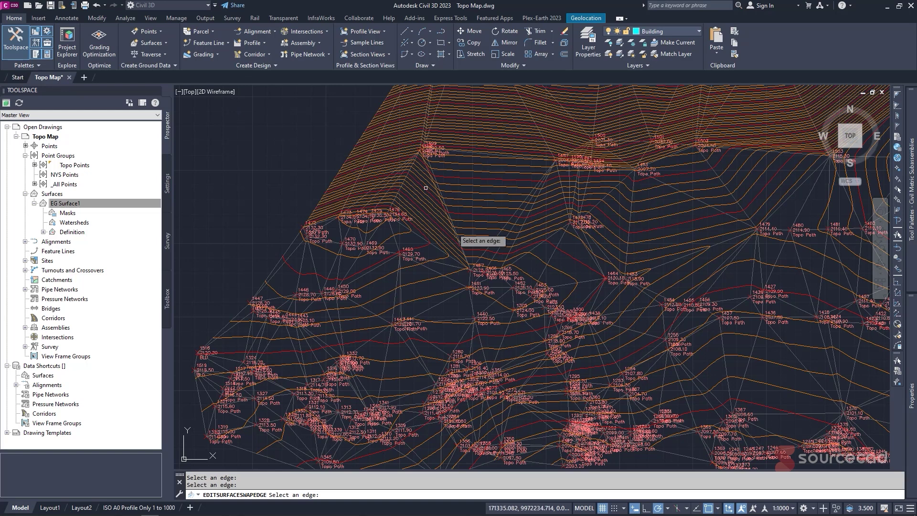
pyautogui.press('Escape')
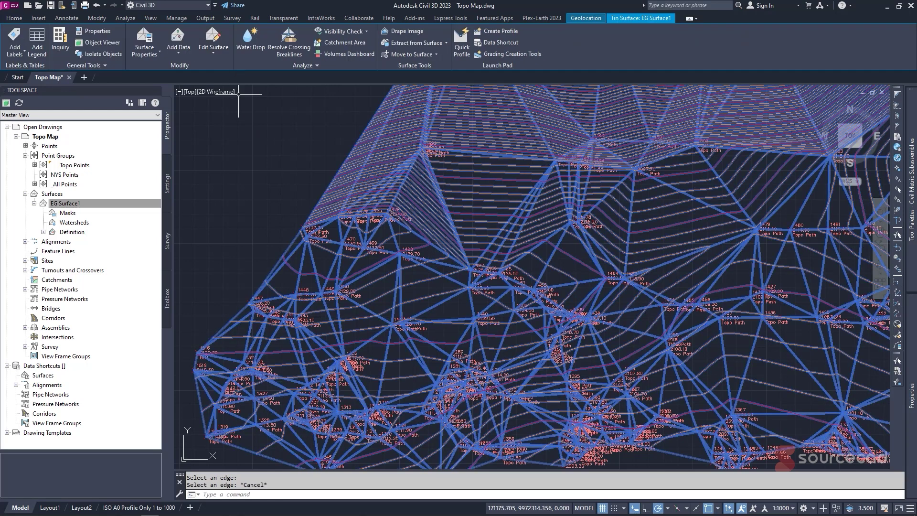
# Clear the selection of EG Surface1 and bring the BLD points 1516 and 1519 into view
pyautogui.click(214, 53)
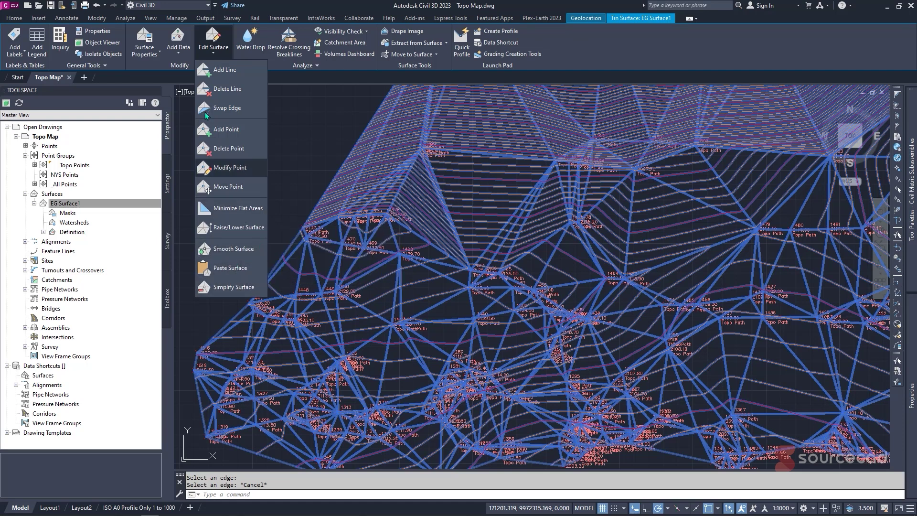
pyautogui.click(297, 260)
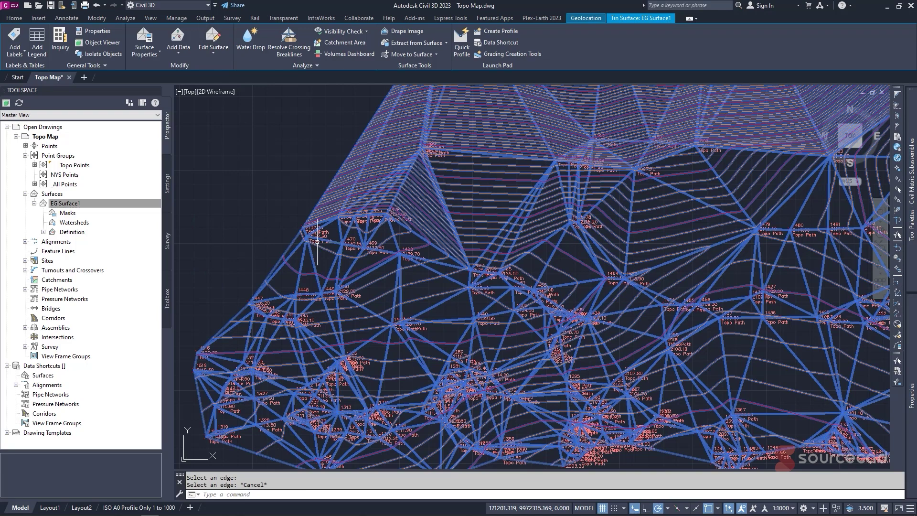
pyautogui.scroll(-2, 469, 261)
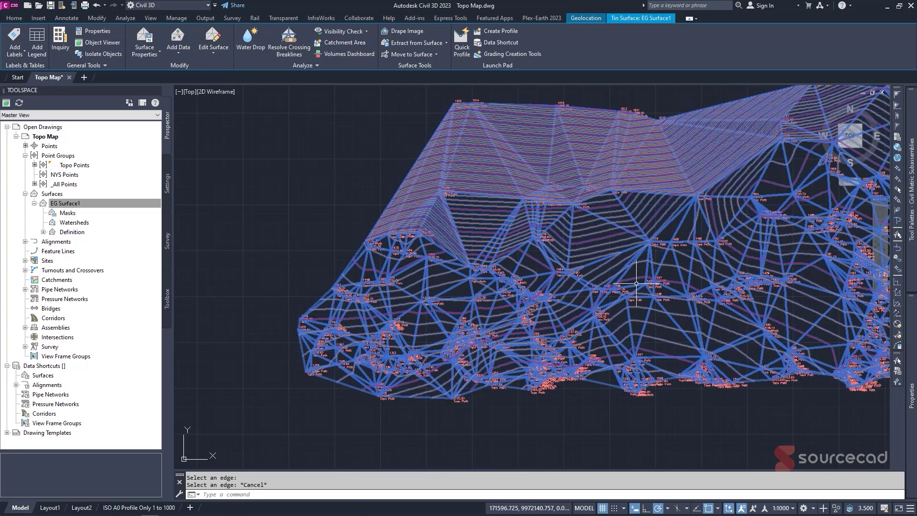
pyautogui.moveTo(636, 284)
pyautogui.mouseDown(button='middle')
pyautogui.moveTo(492, 277)
pyautogui.moveTo(386, 236)
pyautogui.moveTo(301, 277)
pyautogui.mouseUp(button='middle')
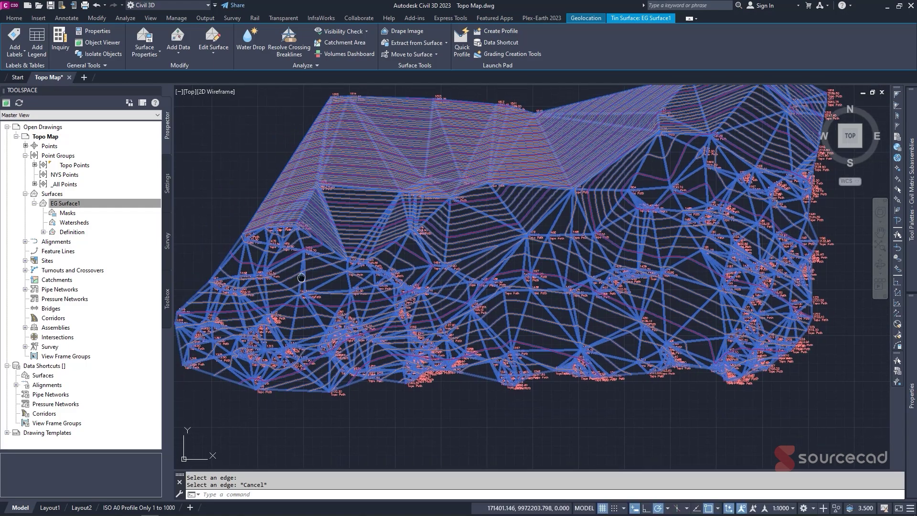
pyautogui.scroll(8, 302, 277)
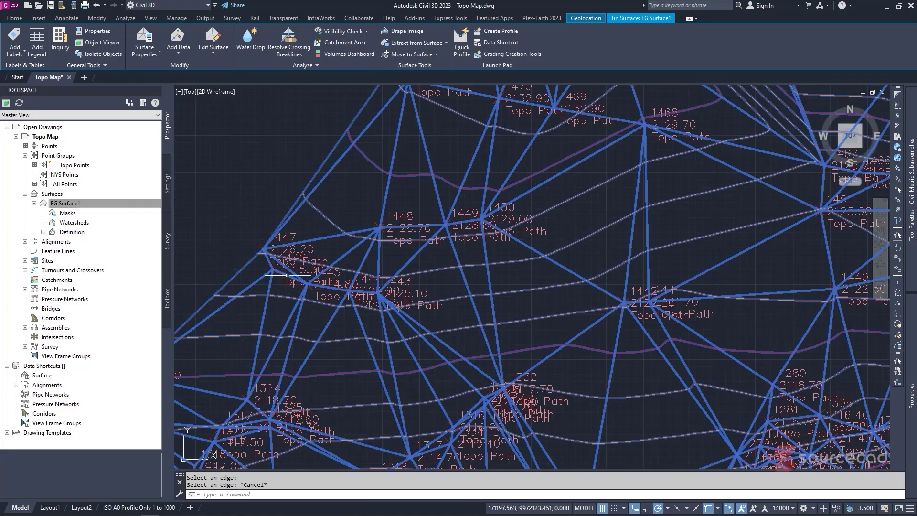
pyautogui.scroll(-8, 307, 266)
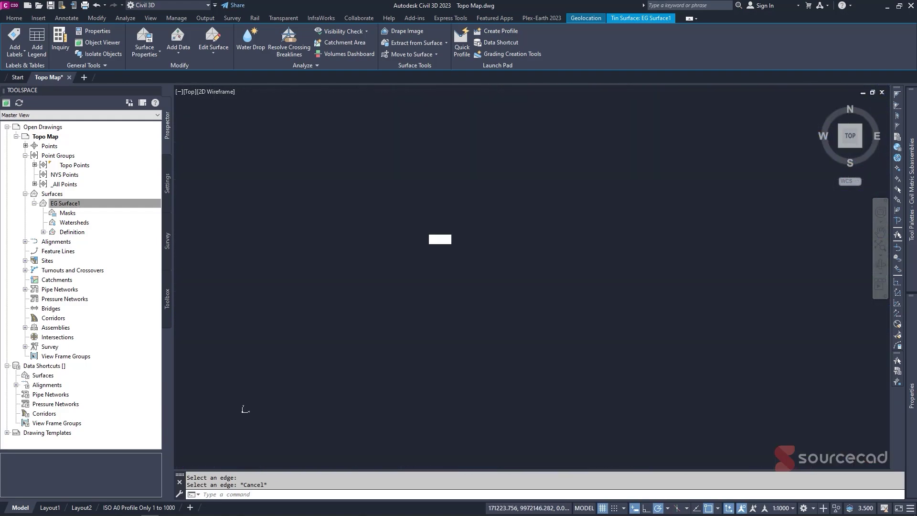
pyautogui.middleClick(322, 301)
pyautogui.middleClick(322, 302)
pyautogui.press('Escape')
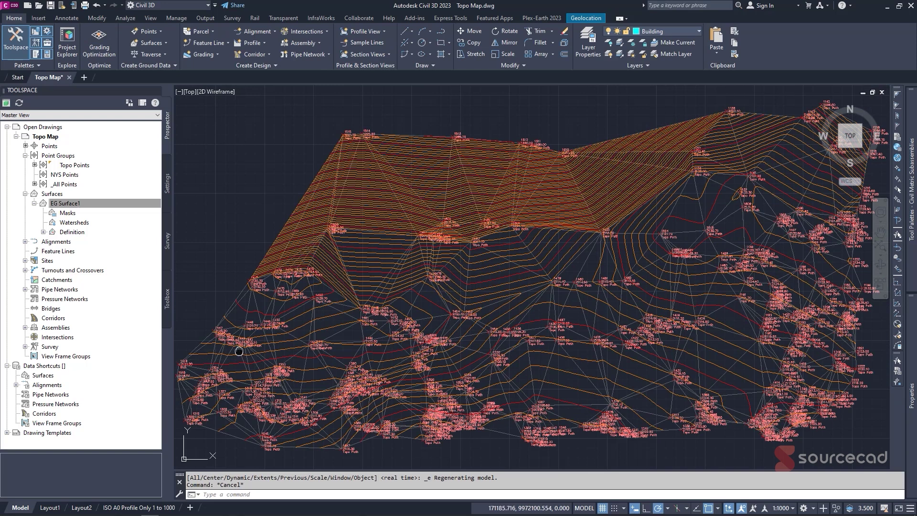
pyautogui.moveTo(322, 302); pyautogui.dragTo(366, 313, button='middle')
pyautogui.scroll(5, 329, 337)
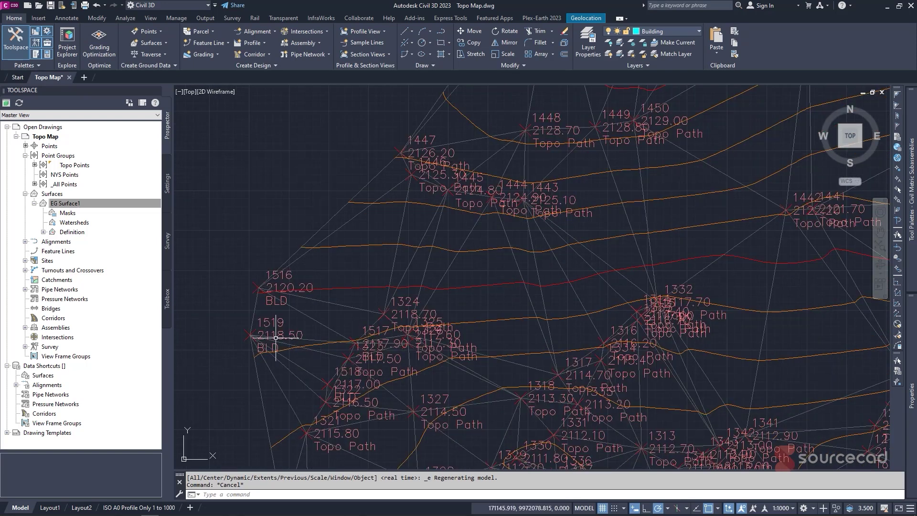
pyautogui.scroll(3, 328, 338)
pyautogui.moveTo(248, 303); pyautogui.dragTo(276, 275, button='middle')
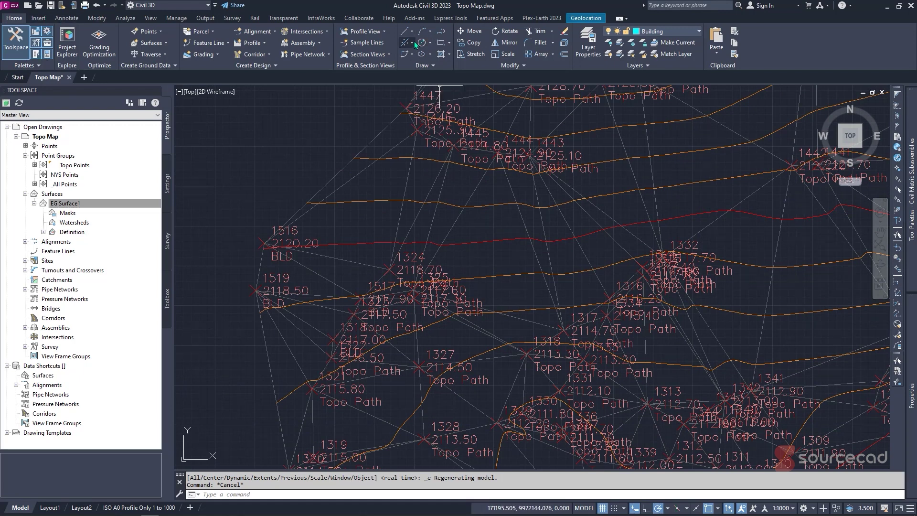
pyautogui.click(441, 34)
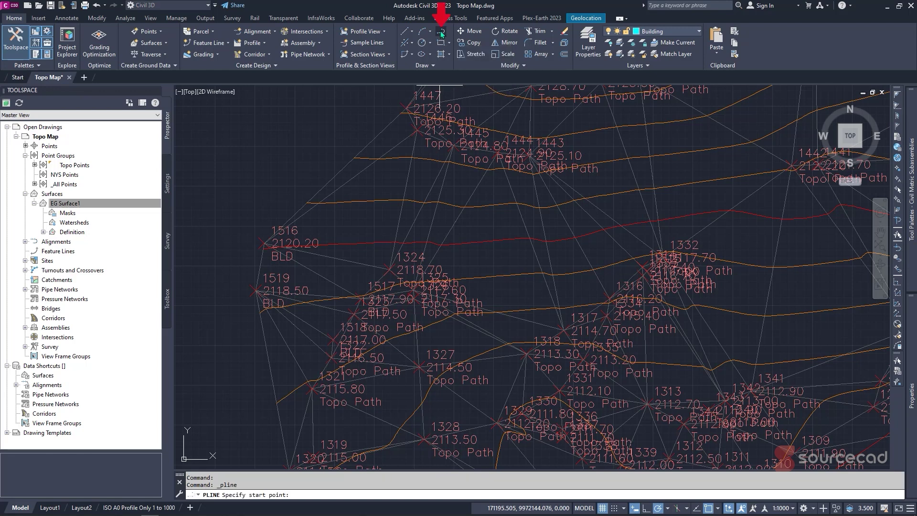
pyautogui.click(671, 31)
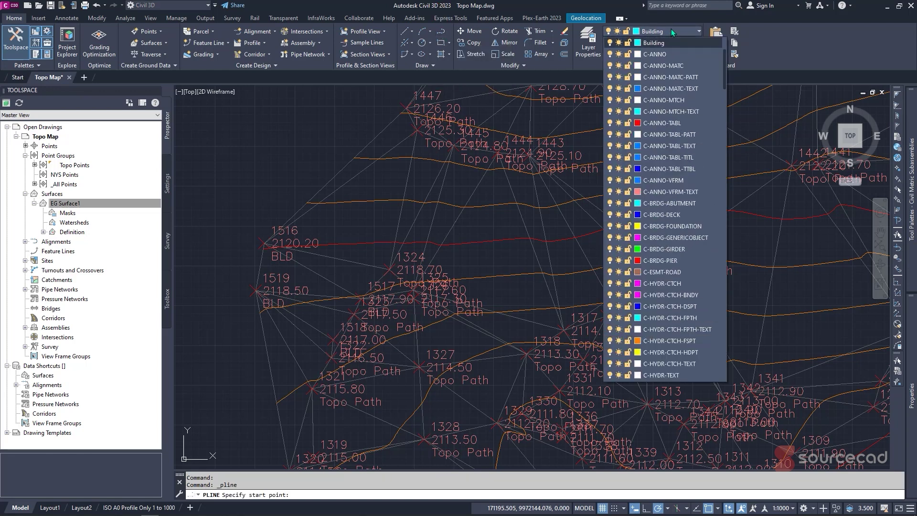
pyautogui.click(671, 30)
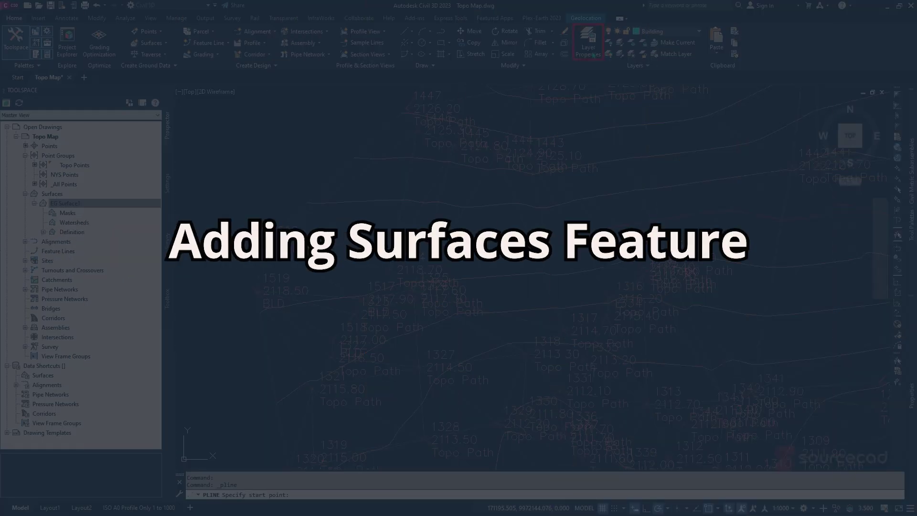
# Create a red layer named BLD and make it the current layer
pyautogui.click(588, 43)
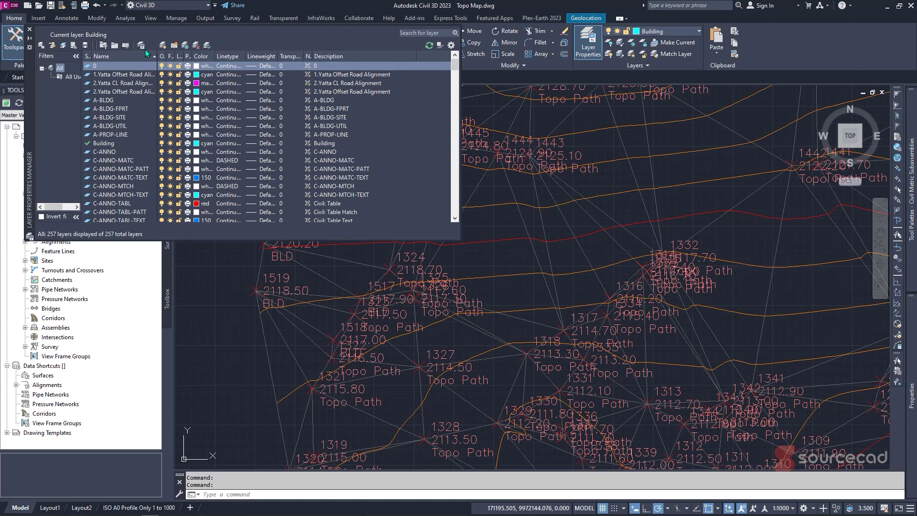
pyautogui.click(163, 46)
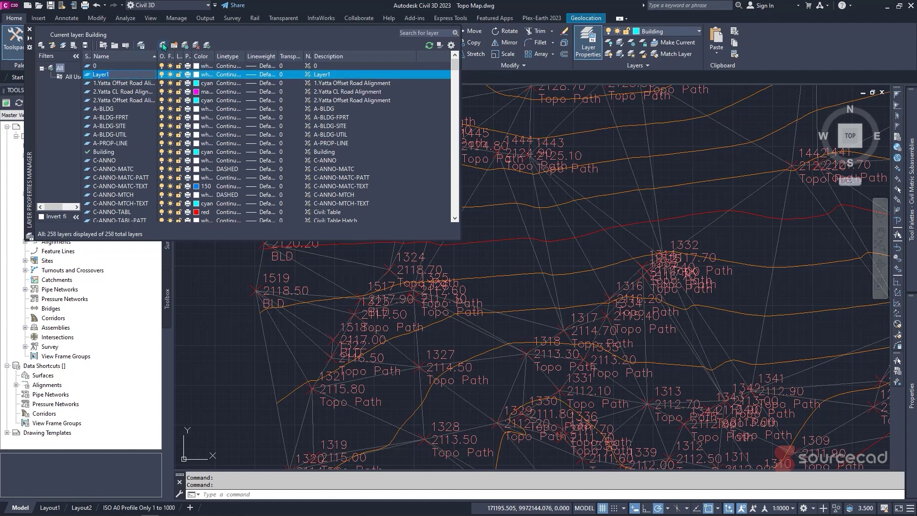
pyautogui.write('b')
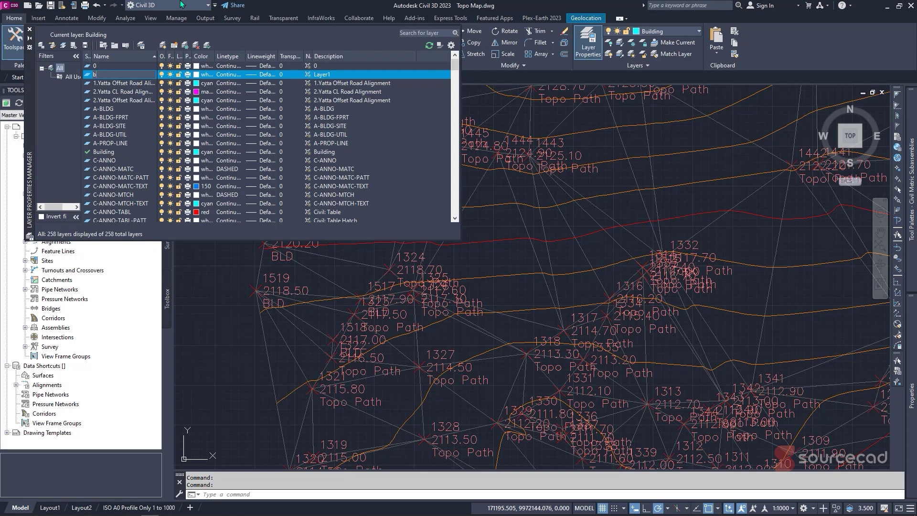
pyautogui.write('ld')
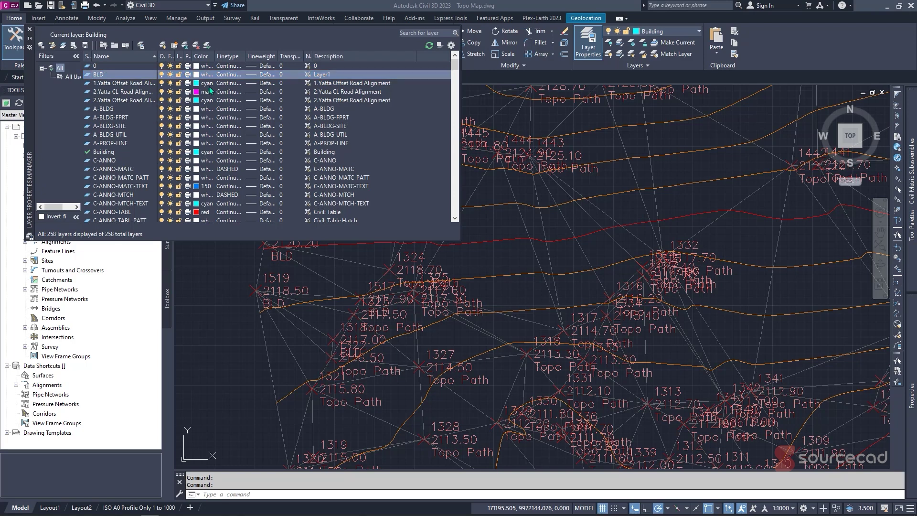
pyautogui.click(197, 75)
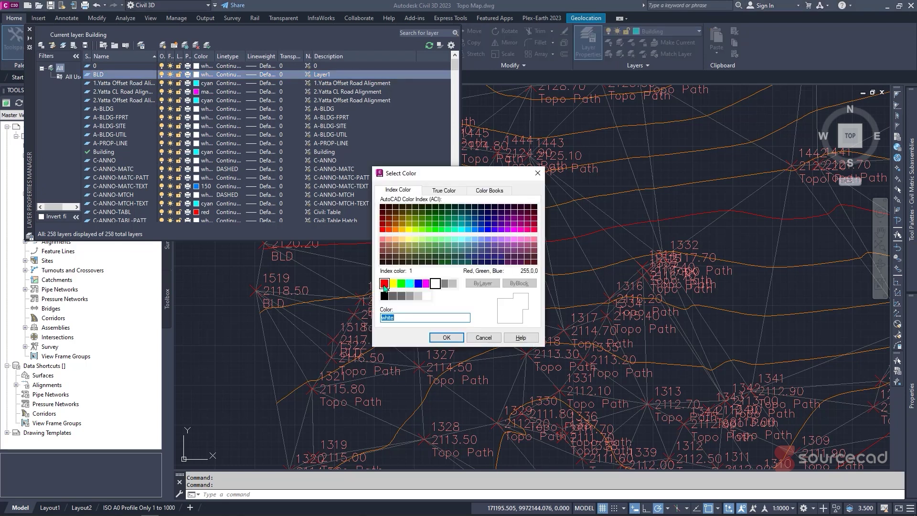
pyautogui.click(384, 283)
pyautogui.click(446, 337)
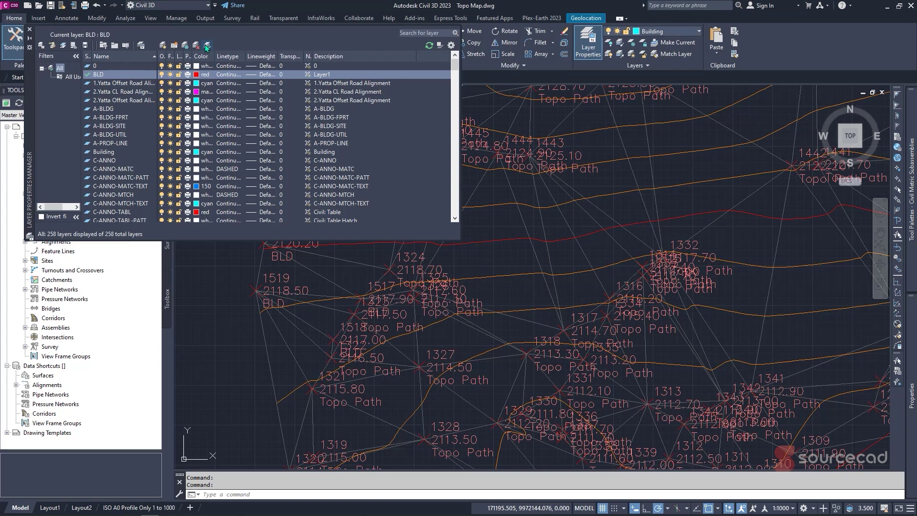
pyautogui.click(29, 29)
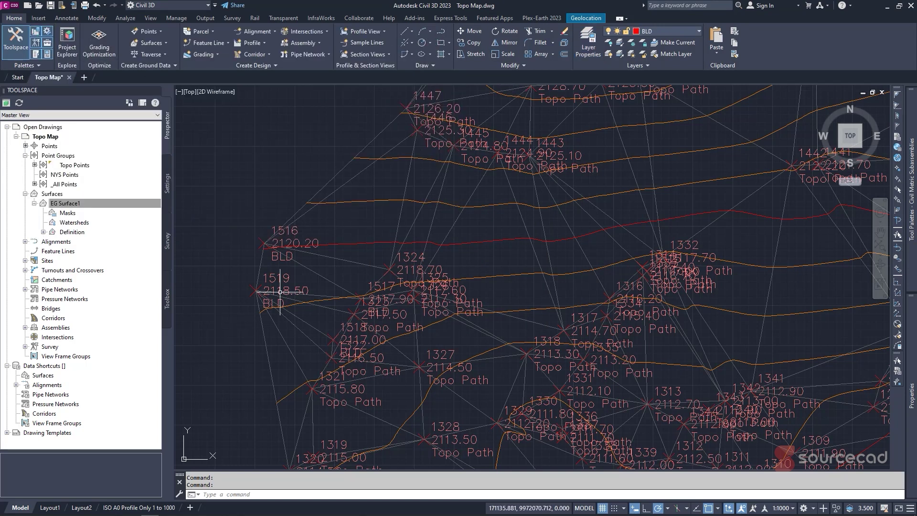
# Draw a polyline from point 1516 to point 1519 by picking the point objects, and end the command
pyautogui.scroll(2, 280, 291)
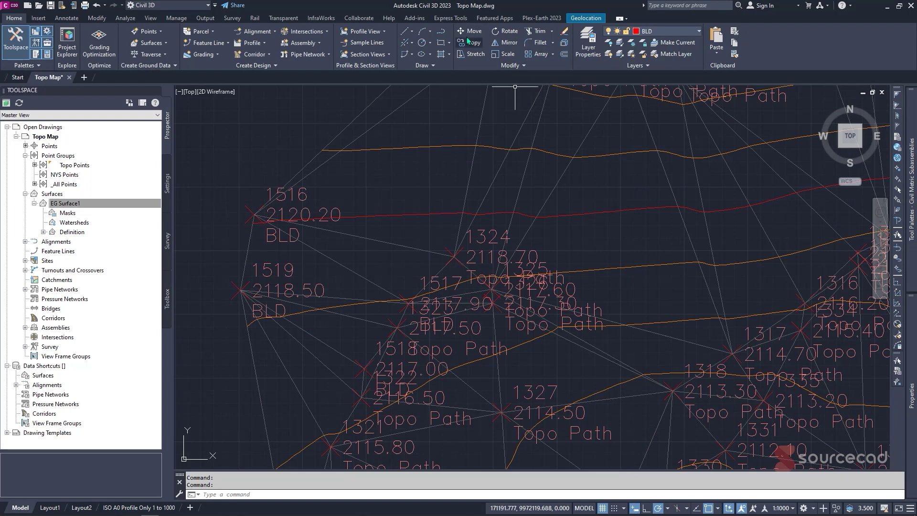
pyautogui.write('pl')
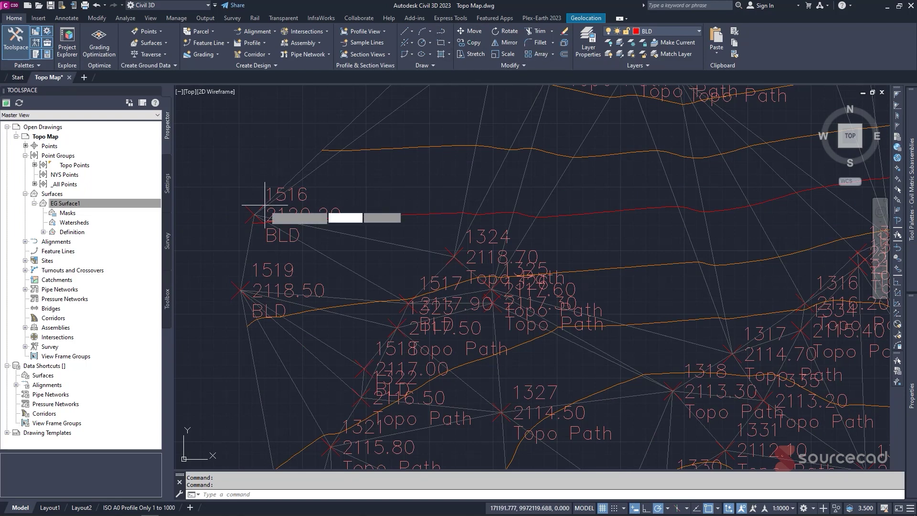
pyautogui.press('Return')
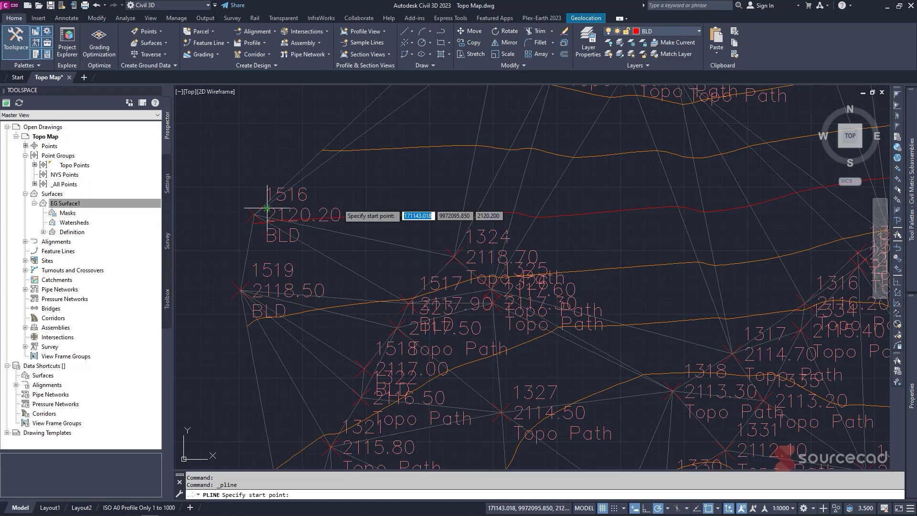
pyautogui.click(898, 191)
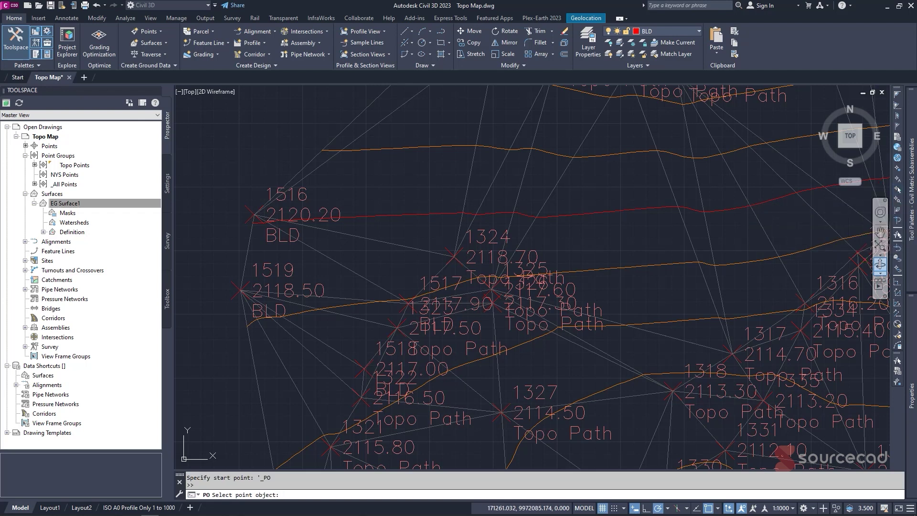
pyautogui.click(250, 218)
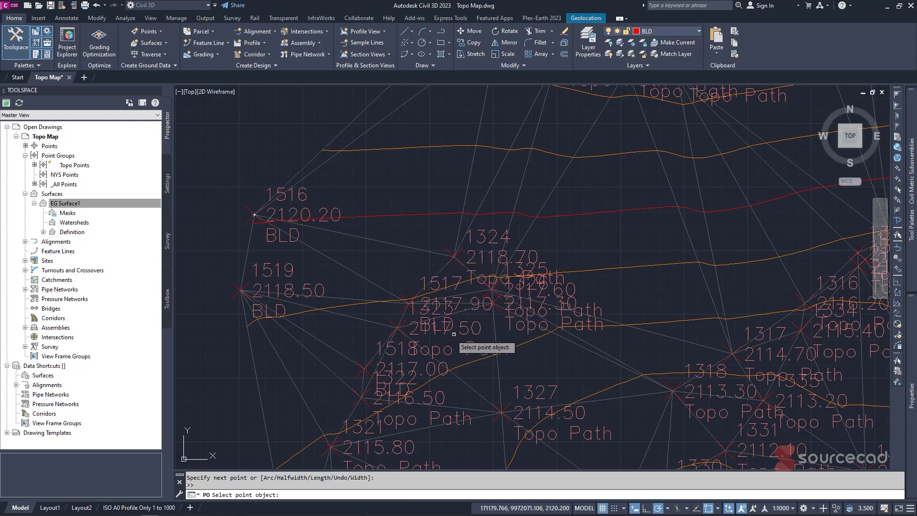
pyautogui.click(237, 294)
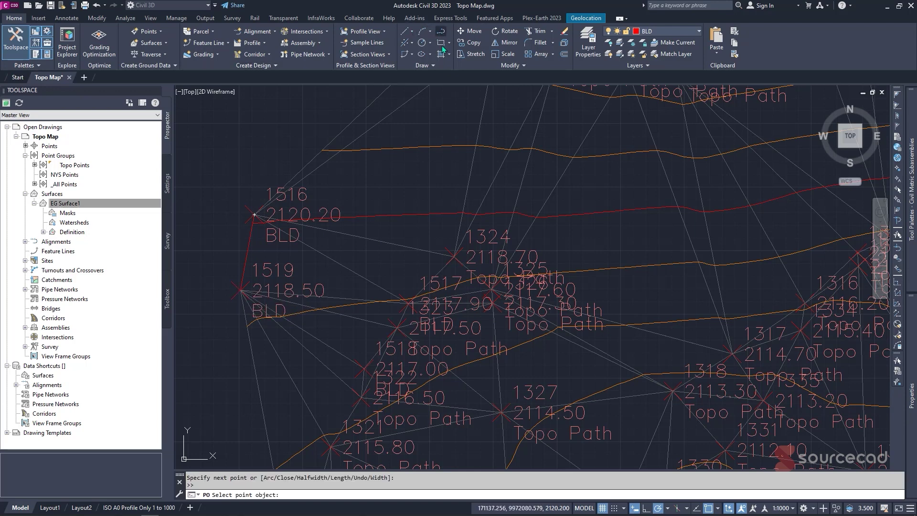
pyautogui.press('Escape')
# Draw a second polyline over the same building edge, starting at point 1516 and picking point object 1519
pyautogui.press('Return')
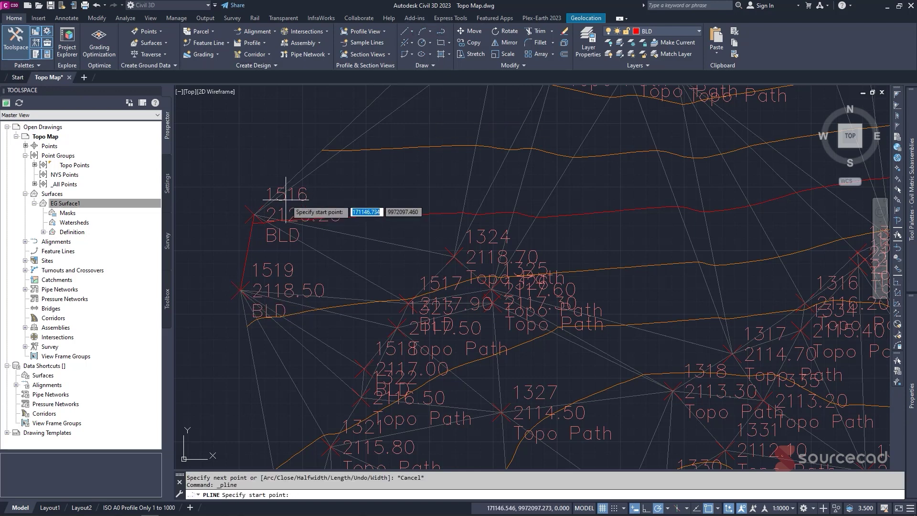
pyautogui.click(254, 215)
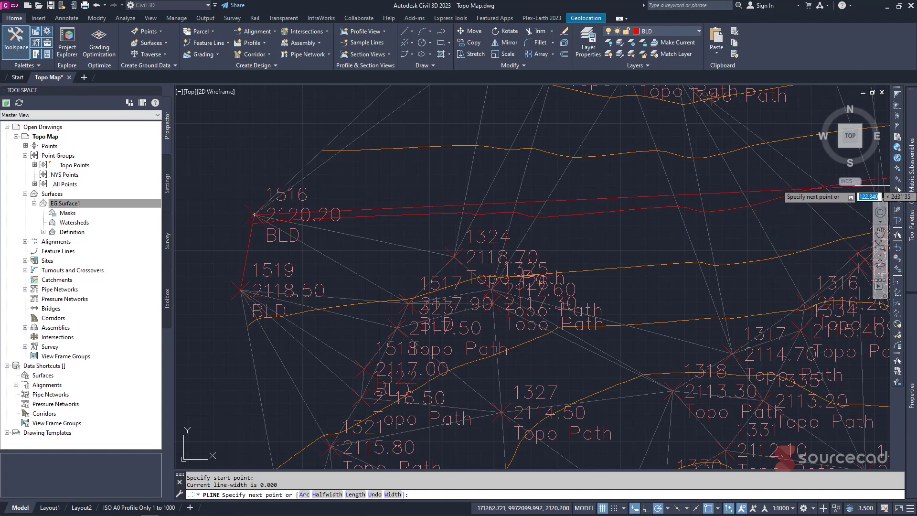
pyautogui.click(898, 189)
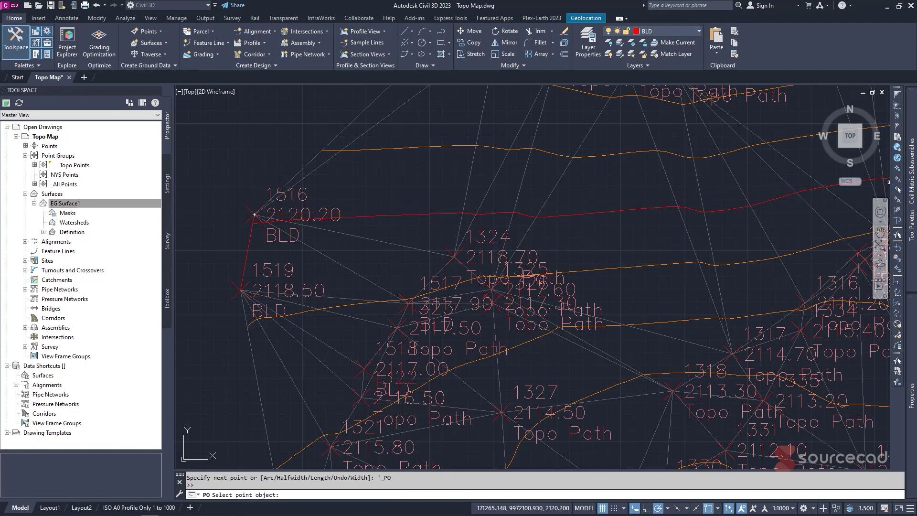
pyautogui.click(235, 294)
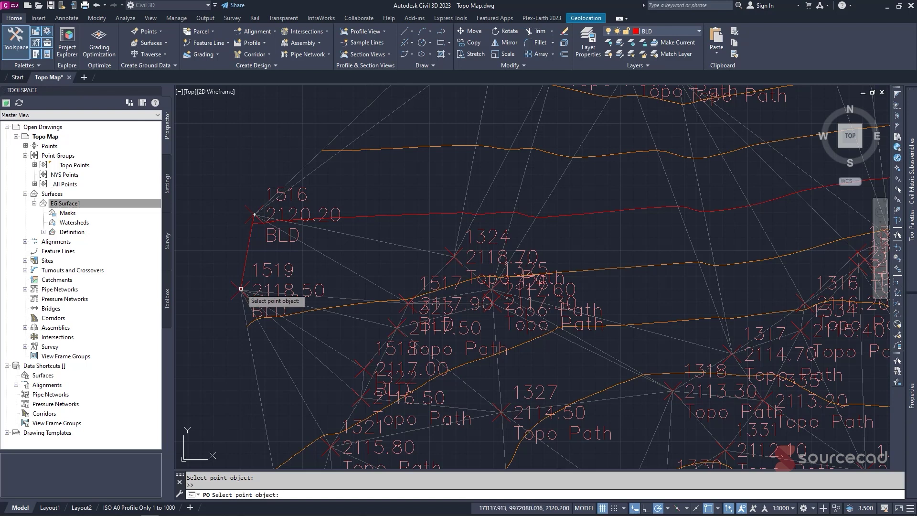
pyautogui.click(263, 258)
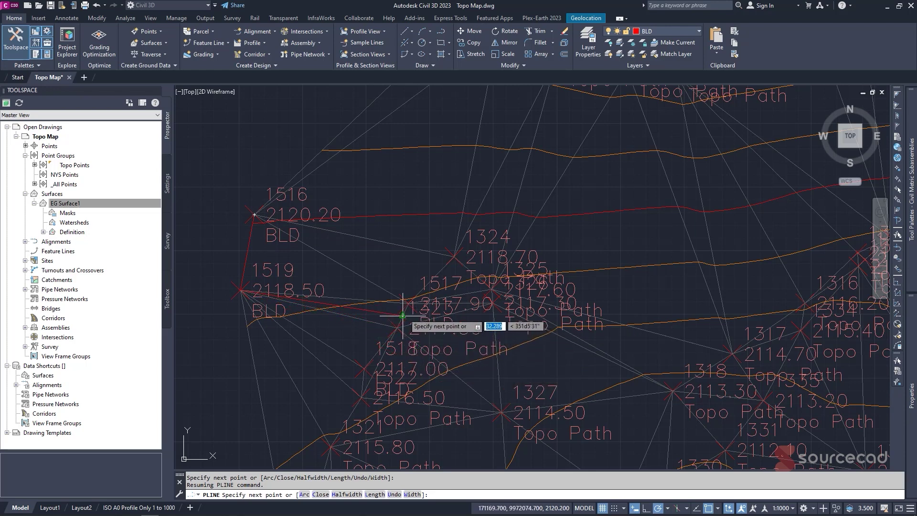
pyautogui.press('Escape')
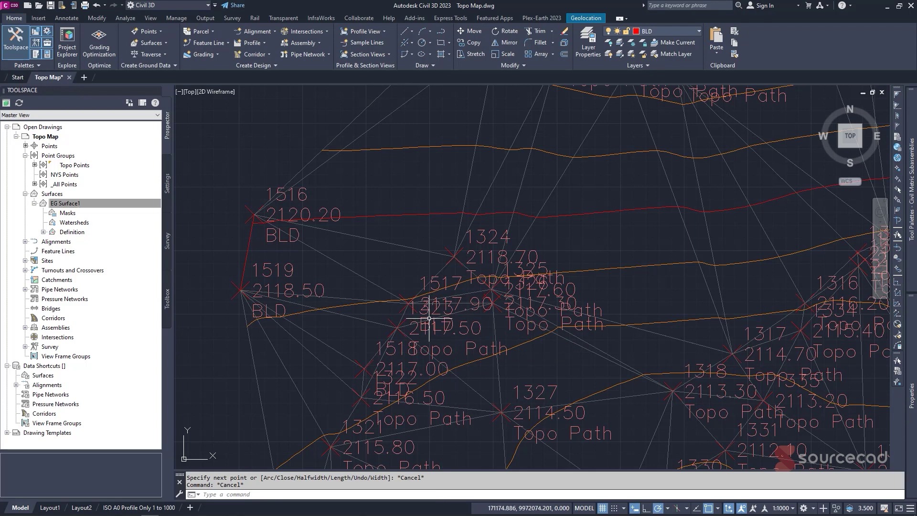
# Try to pick out the building points by selecting all objects similar to point 1517, and clear the selection
pyautogui.click(429, 319)
pyautogui.press('Escape')
pyautogui.scroll(2, 425, 328)
pyautogui.scroll(2, 435, 323)
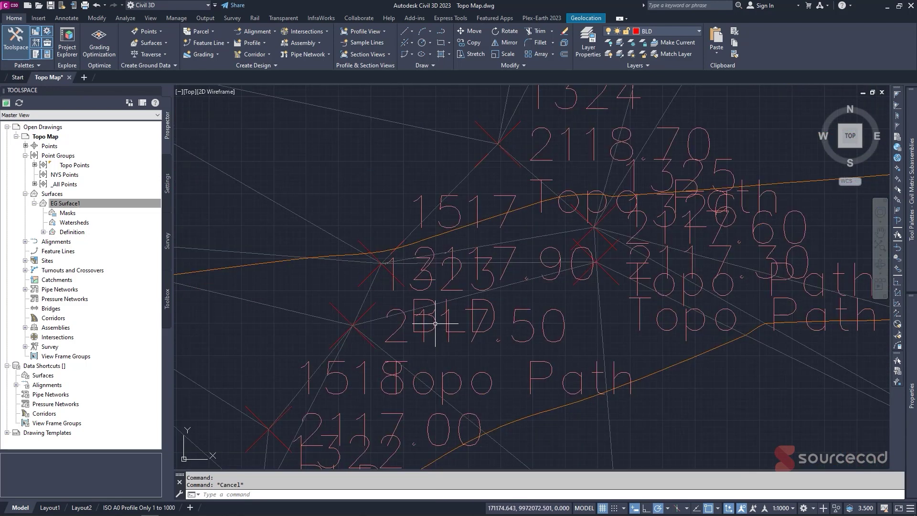
pyautogui.click(435, 323)
pyautogui.scroll(-2, 434, 323)
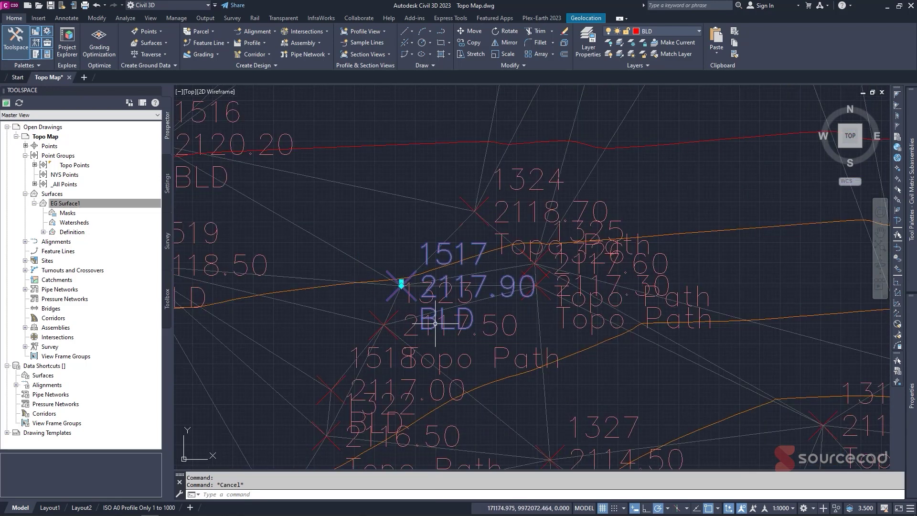
pyautogui.rightClick(435, 323)
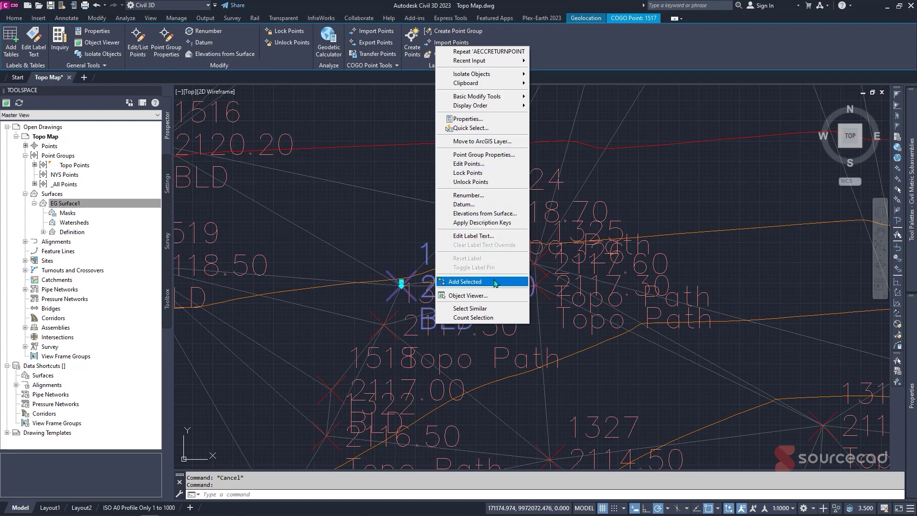
pyautogui.click(472, 308)
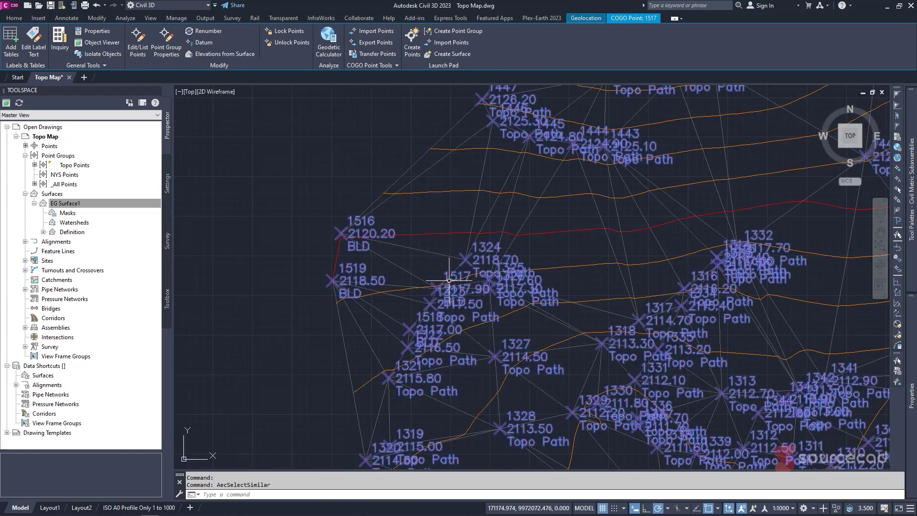
pyautogui.scroll(-4, 449, 287)
pyautogui.scroll(4, 339, 261)
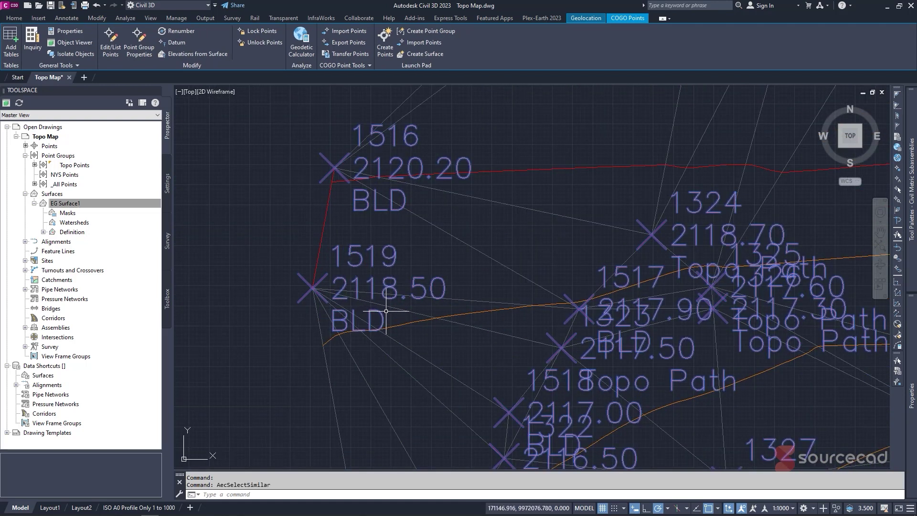
pyautogui.press('Escape')
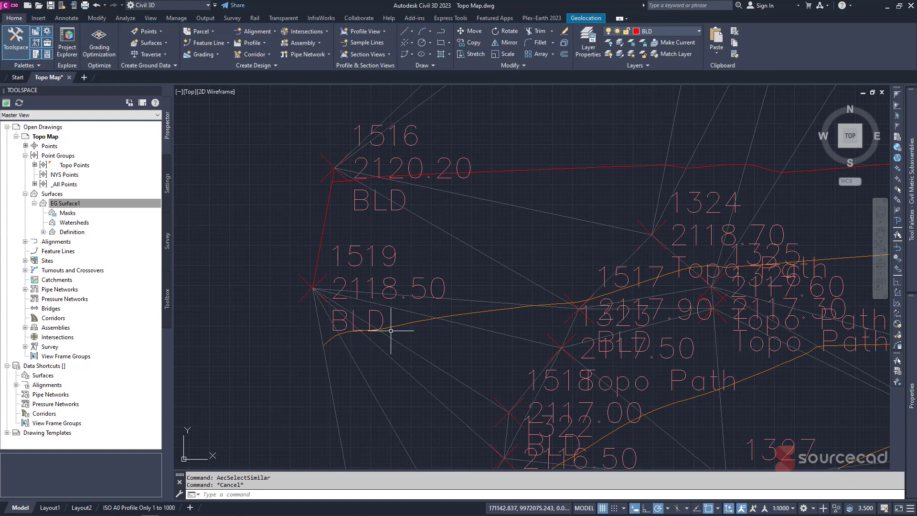
# In the Civil 3D description key set, change the code of the Building key to BLD and apply the edit
pyautogui.click(167, 202)
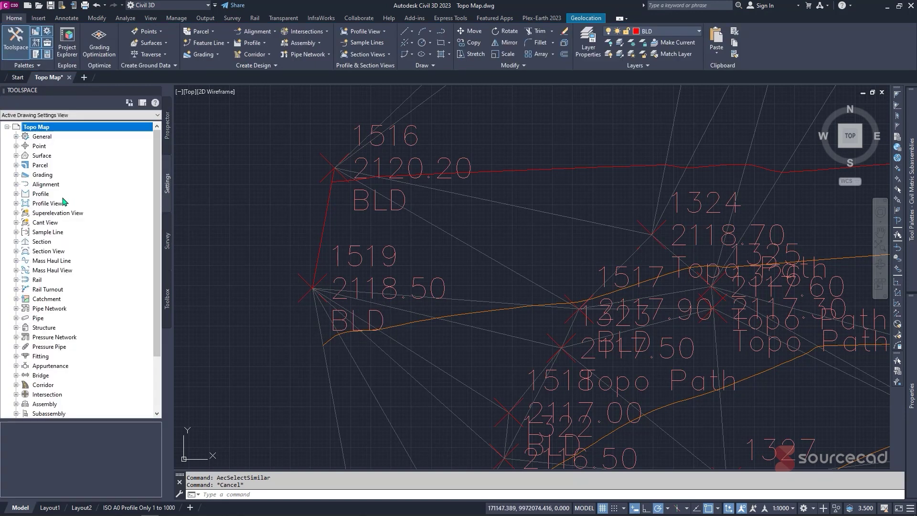
pyautogui.click(17, 146)
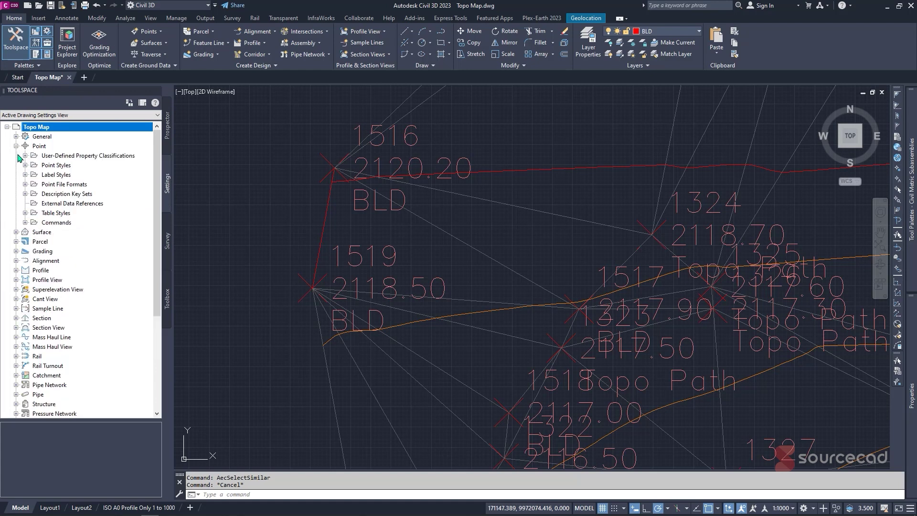
pyautogui.click(25, 194)
pyautogui.click(59, 204)
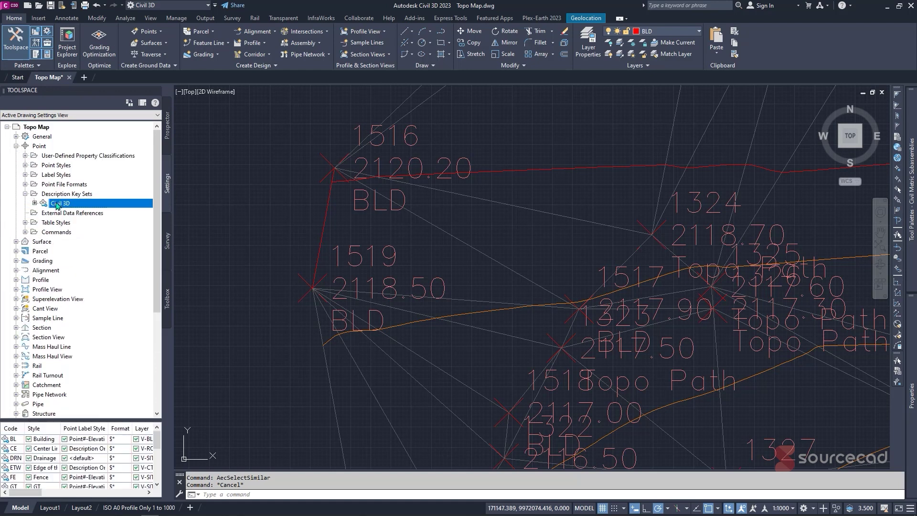
pyautogui.rightClick(59, 204)
pyautogui.click(87, 223)
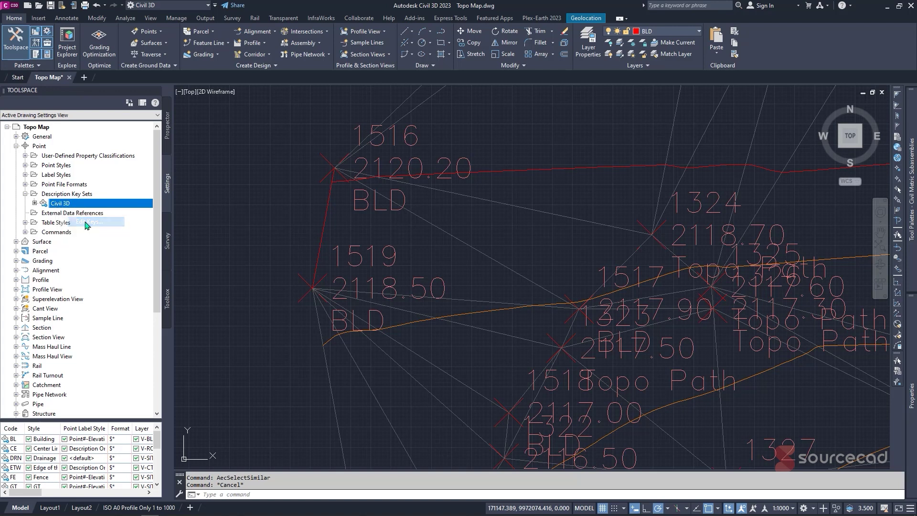
pyautogui.moveTo(47, 192); pyautogui.dragTo(47, 211)
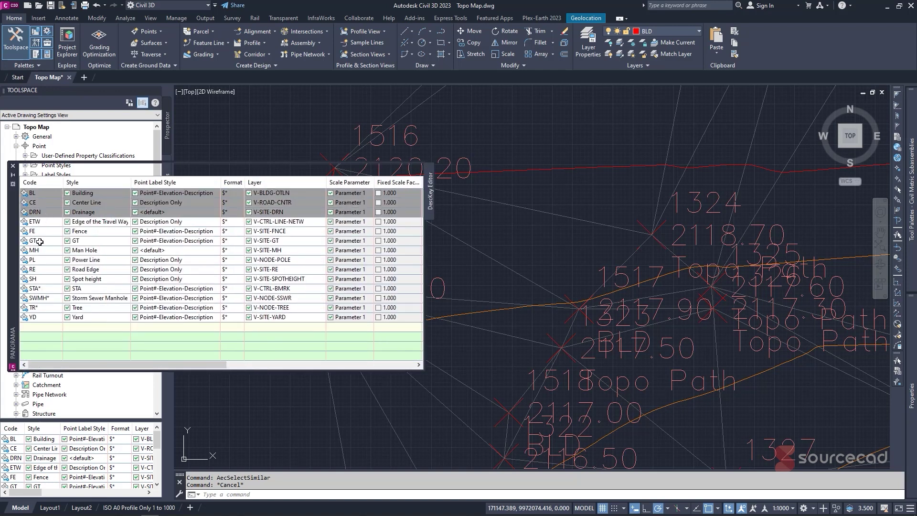
pyautogui.doubleClick(50, 193)
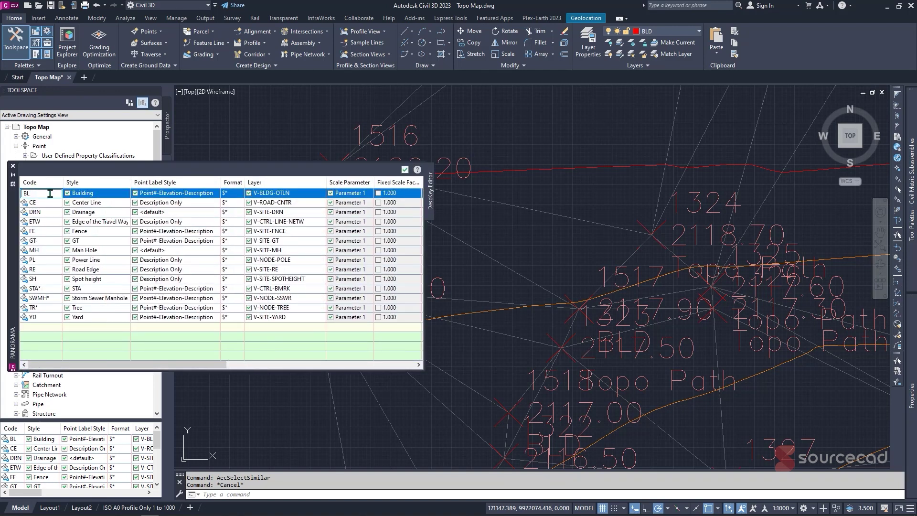
pyautogui.click(64, 341)
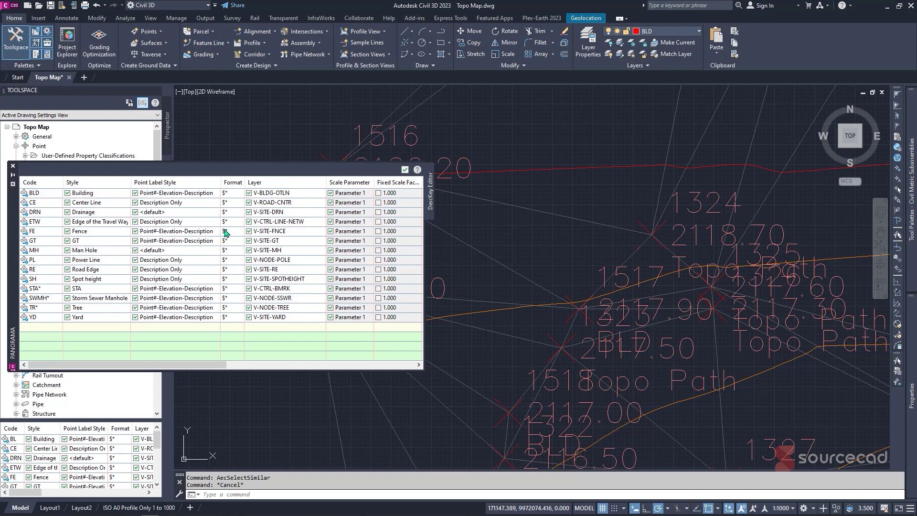
pyautogui.click(404, 170)
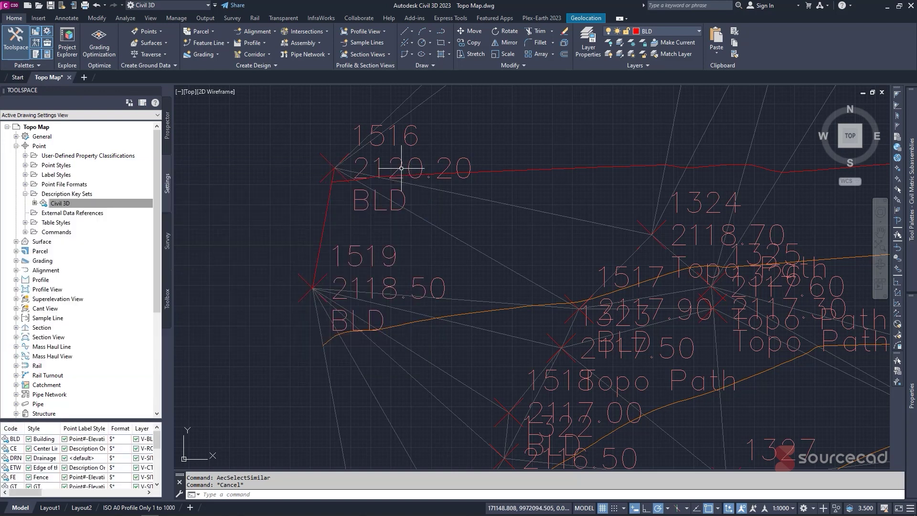
# Apply the description keys to the Topo Points point group
pyautogui.click(167, 126)
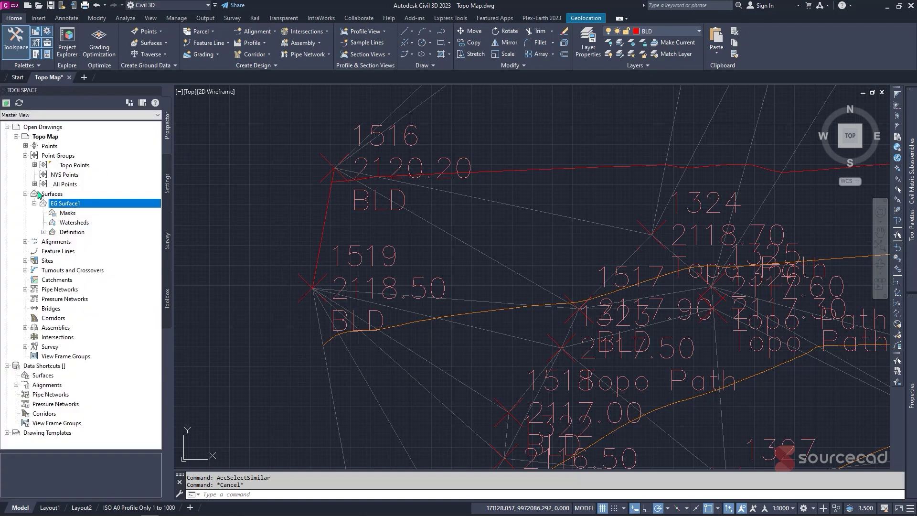
pyautogui.rightClick(68, 166)
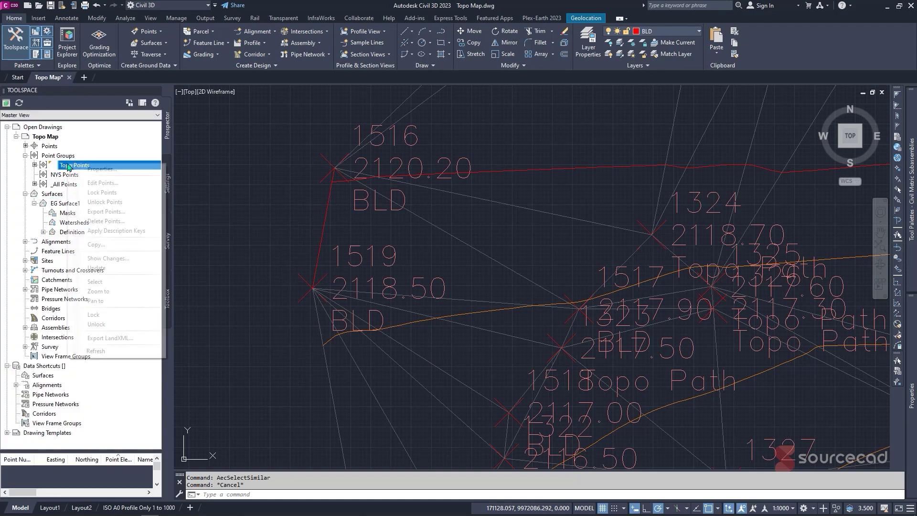
pyautogui.click(133, 232)
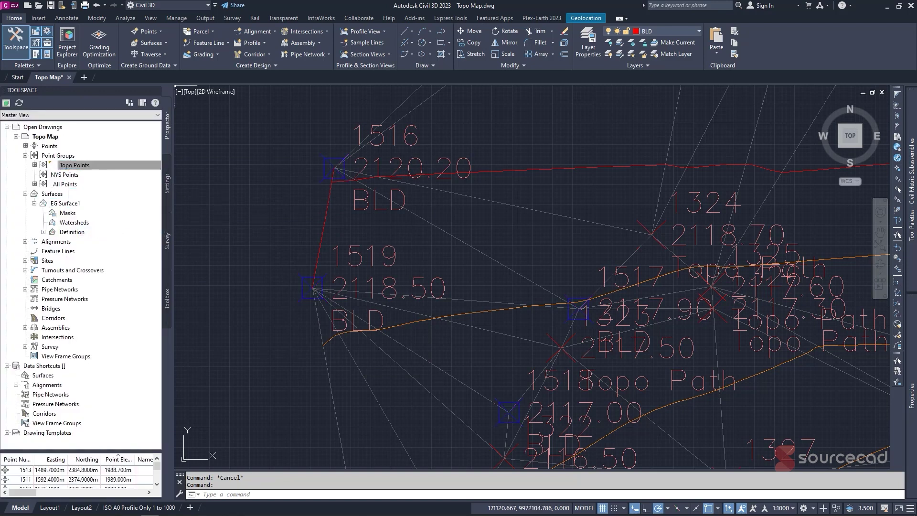
pyautogui.press('Escape')
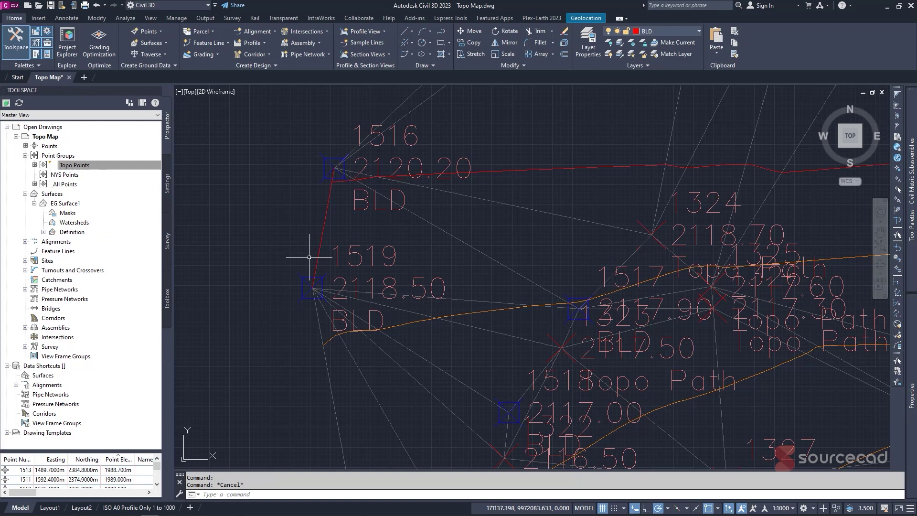
# Select all points similar to building point 1519 and isolate them in the drawing, clearing the selection
pyautogui.click(323, 278)
pyautogui.rightClick(323, 278)
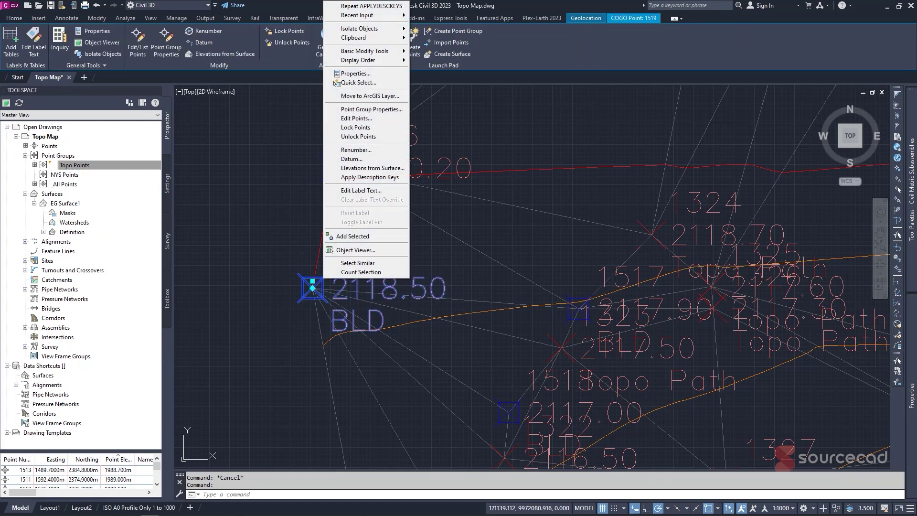
pyautogui.click(359, 263)
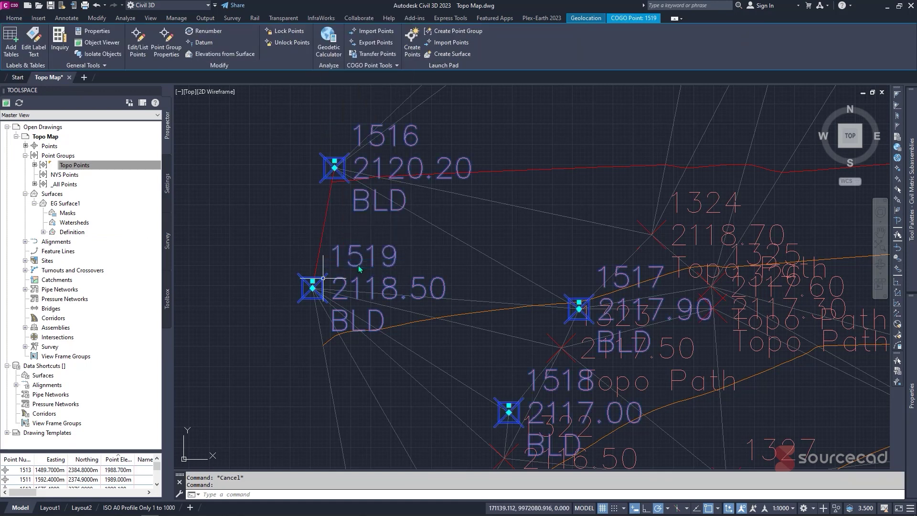
pyautogui.rightClick(290, 209)
pyautogui.moveTo(334, 237)
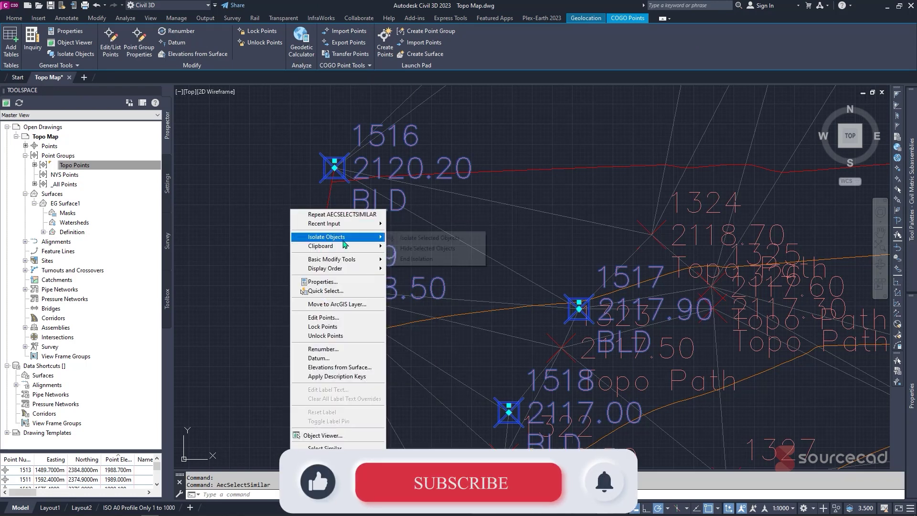
pyautogui.click(420, 242)
pyautogui.press('Escape')
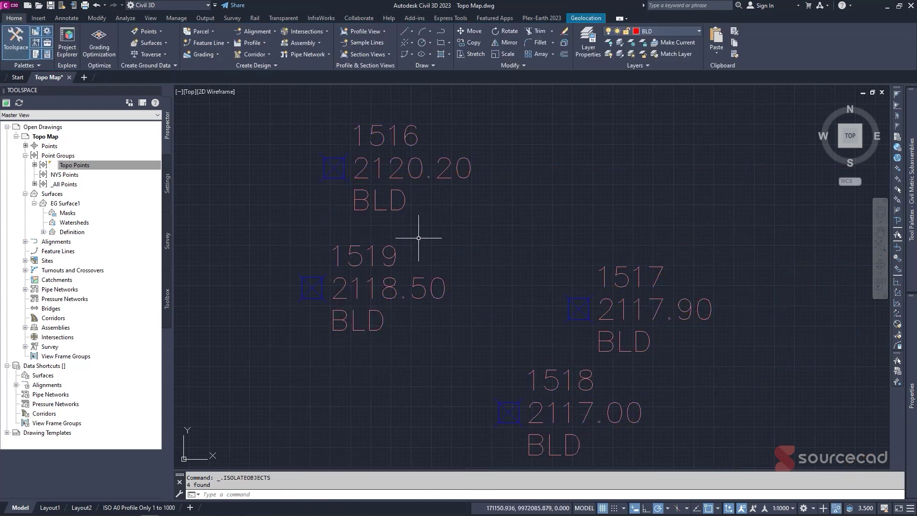
# Draw a polyline around the building from point 1516 through point objects 1519, 1518 and 1517 back to 1516, and end the command
pyautogui.scroll(-2, 428, 226)
pyautogui.scroll(2, 428, 225)
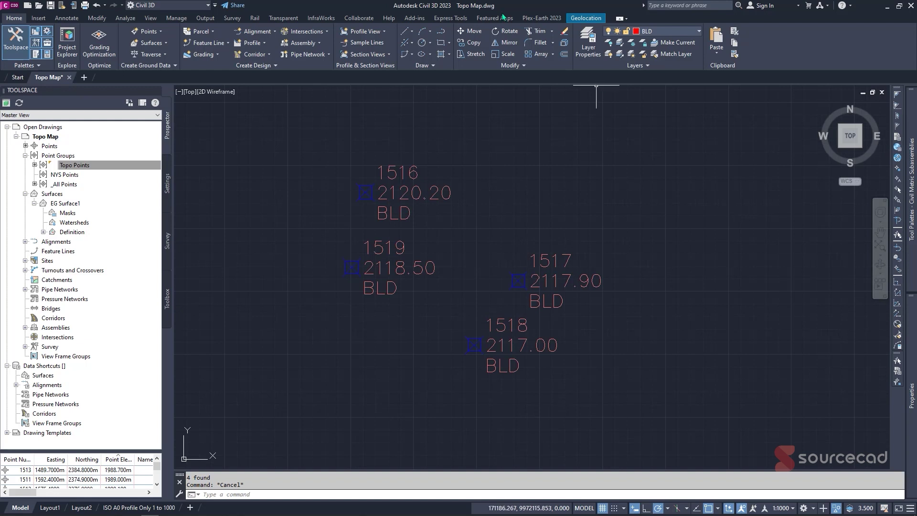
pyautogui.write('pl')
pyautogui.press('Return')
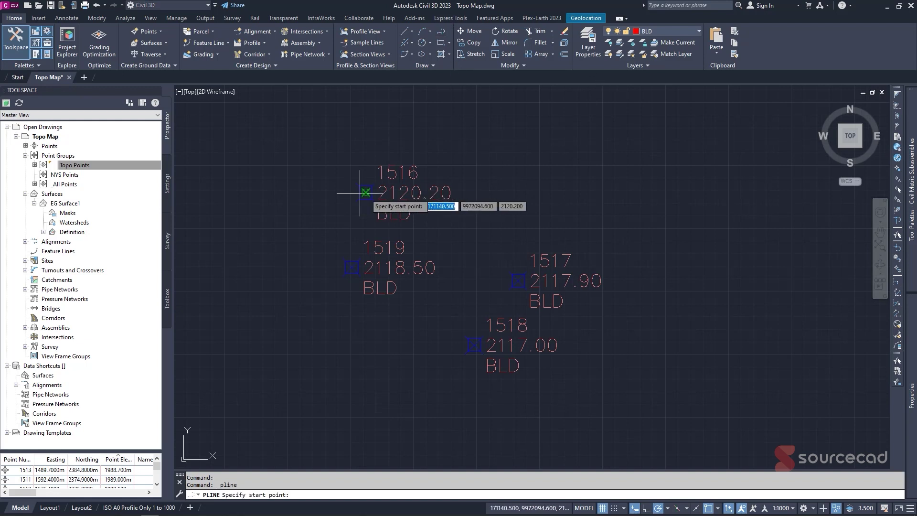
pyautogui.click(365, 193)
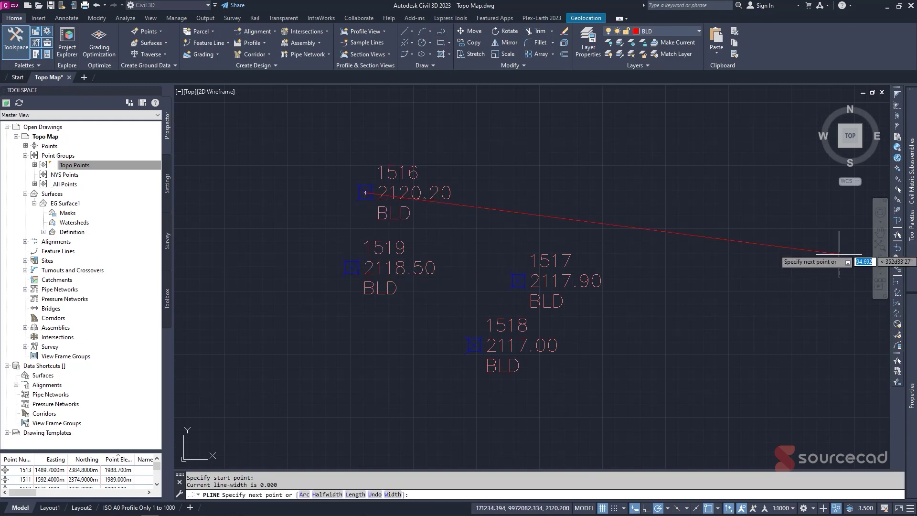
pyautogui.click(898, 194)
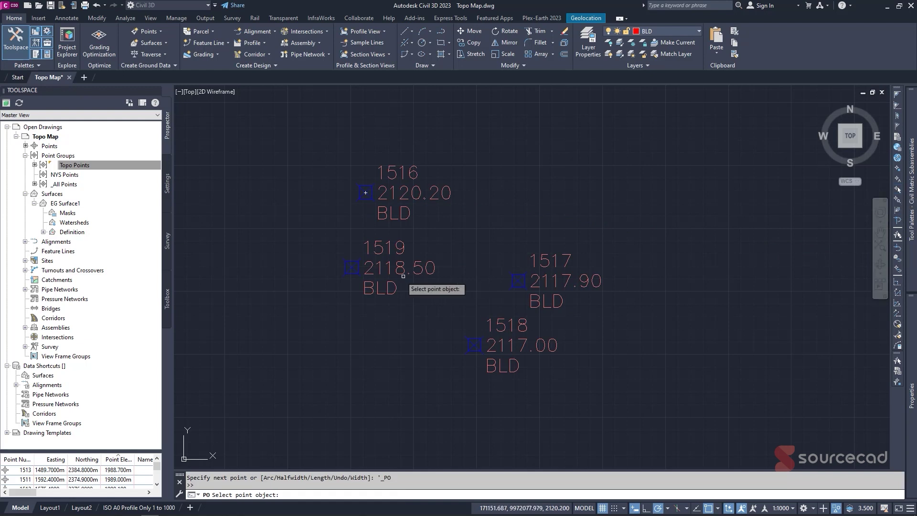
pyautogui.click(350, 268)
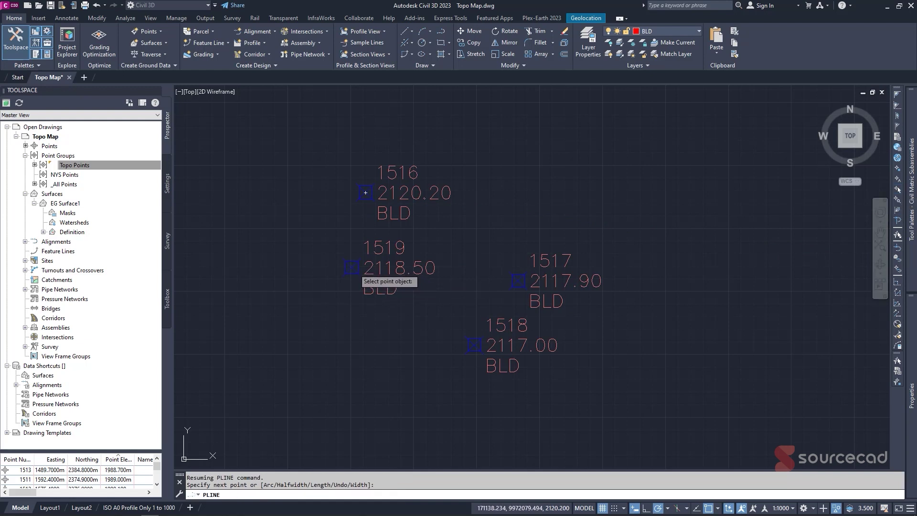
pyautogui.click(480, 342)
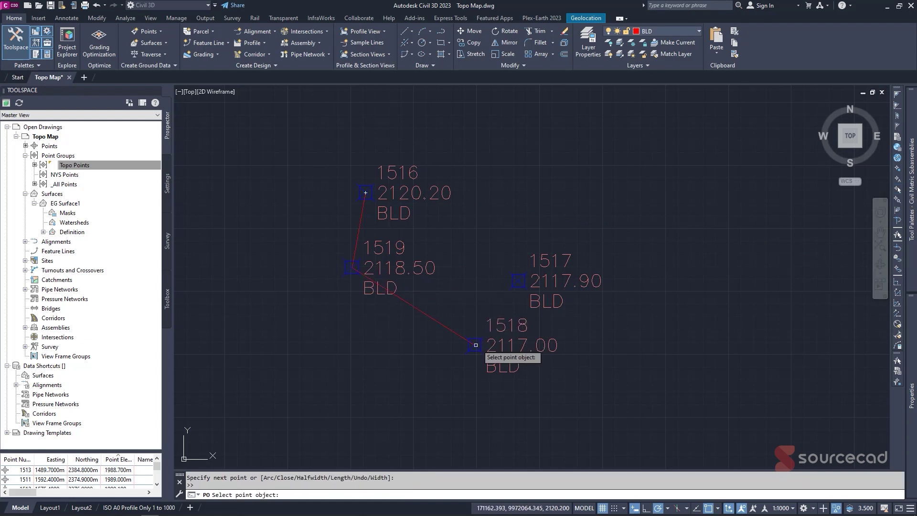
pyautogui.click(519, 283)
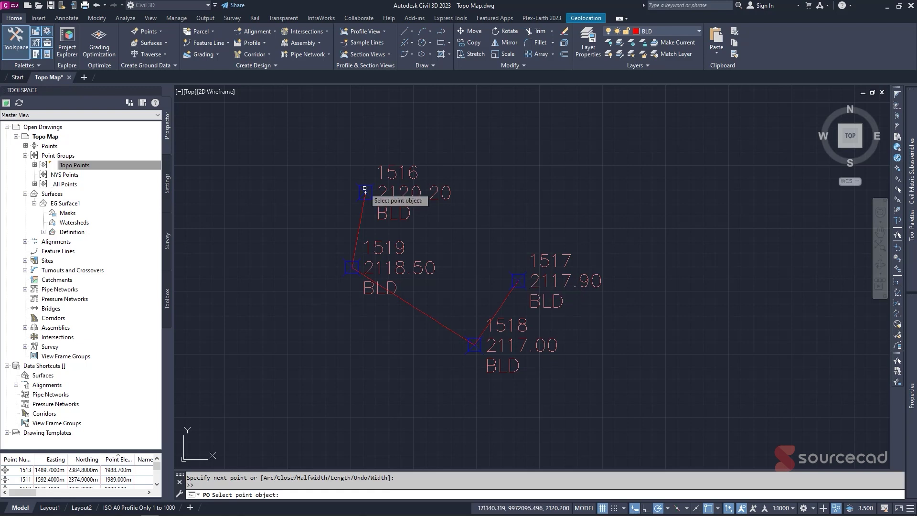
pyautogui.click(365, 193)
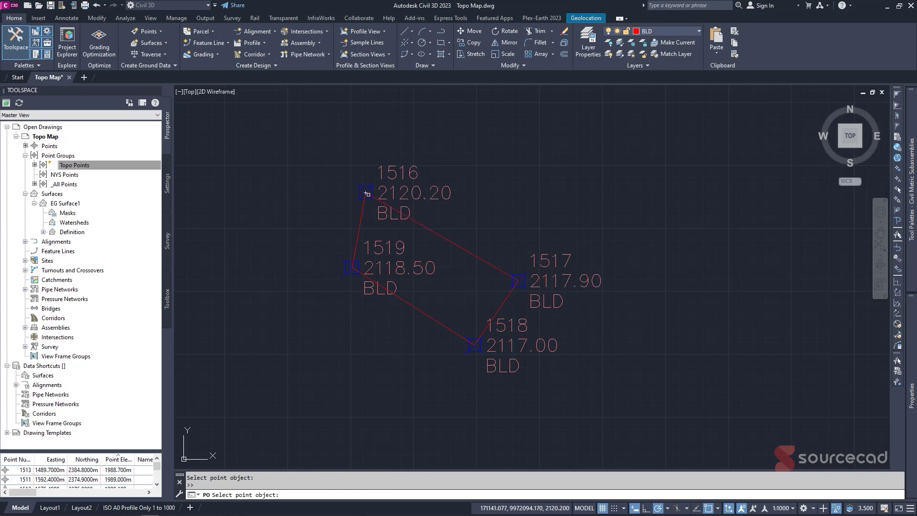
pyautogui.rightClick(466, 180)
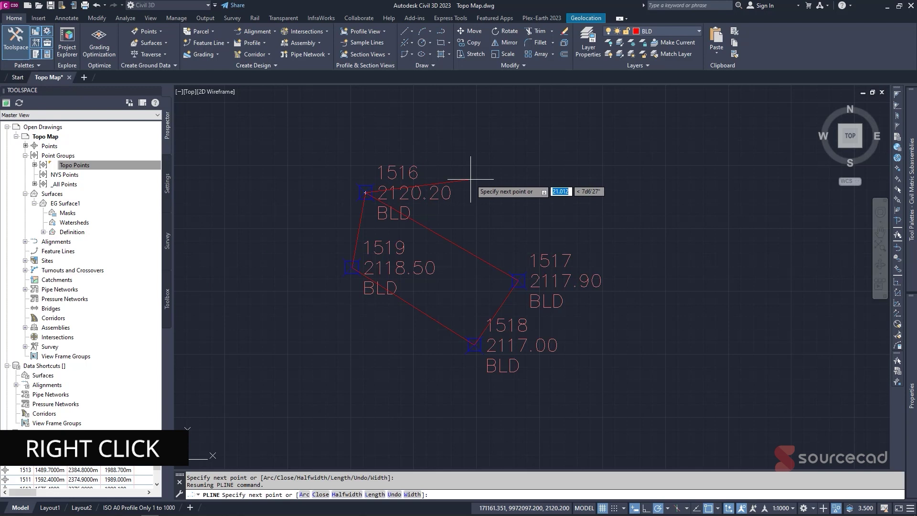
pyautogui.press('Escape')
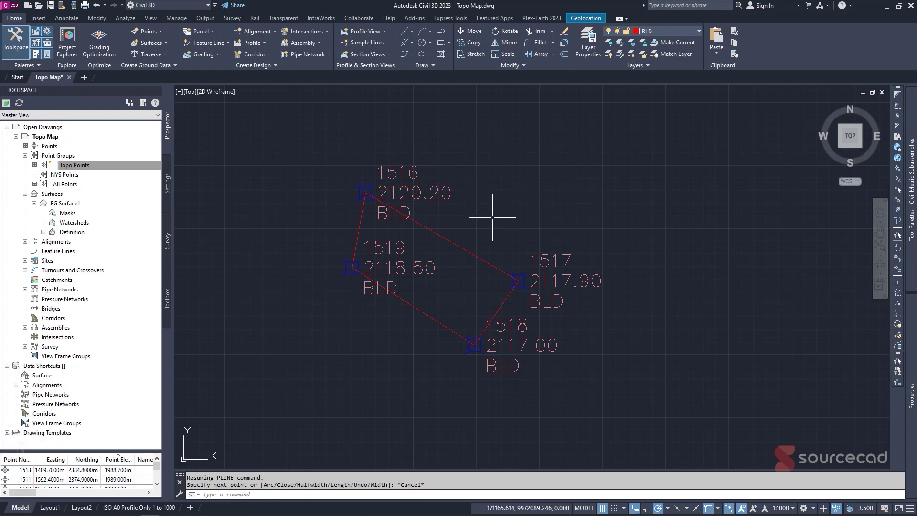
pyautogui.press('Escape')
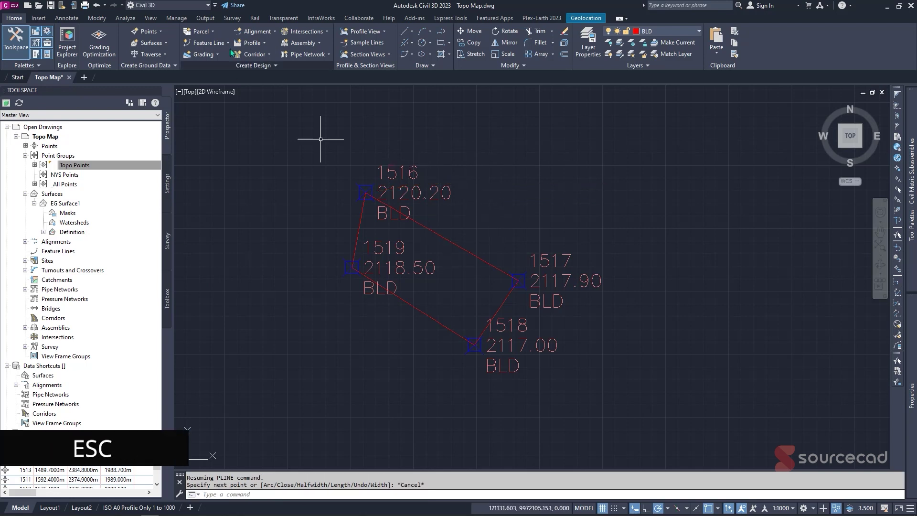
# Create a parcel from the building polyline in Site 1 with the Property parcel style and Parcel Name area label, erasing the existing entity
pyautogui.click(204, 31)
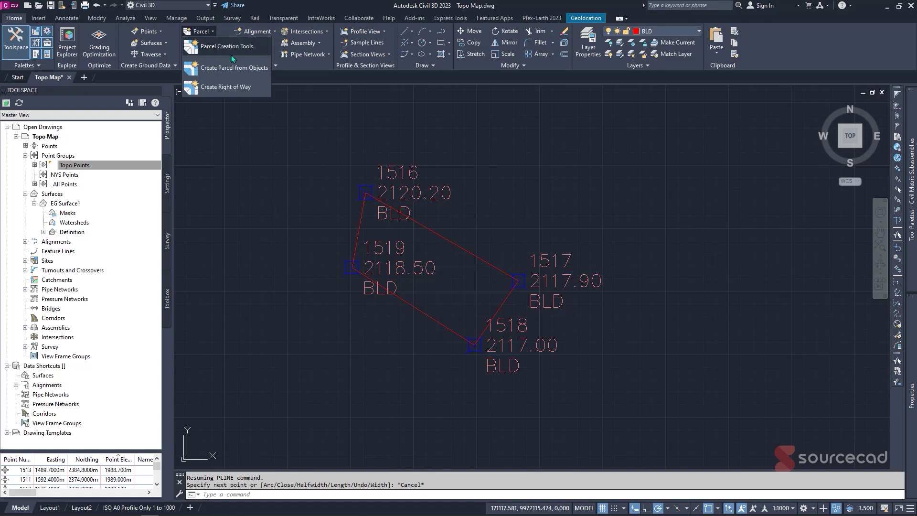
pyautogui.click(291, 124)
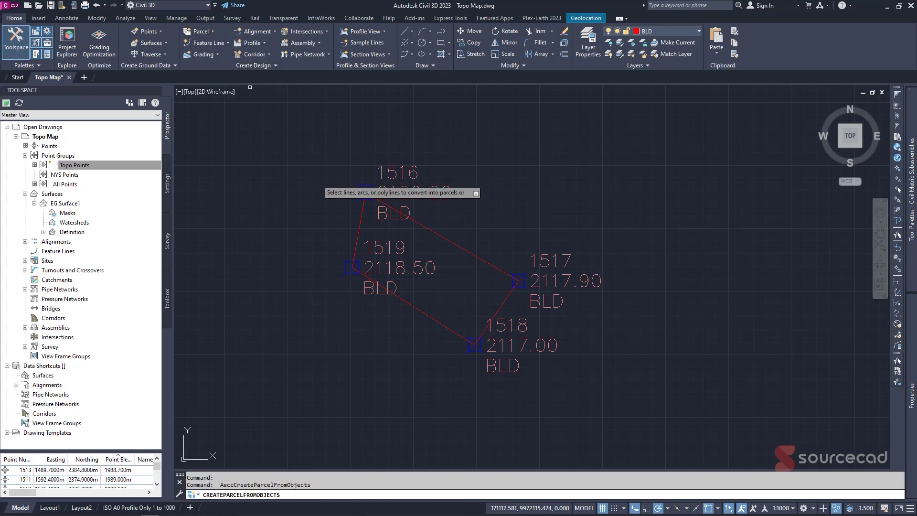
pyautogui.click(437, 235)
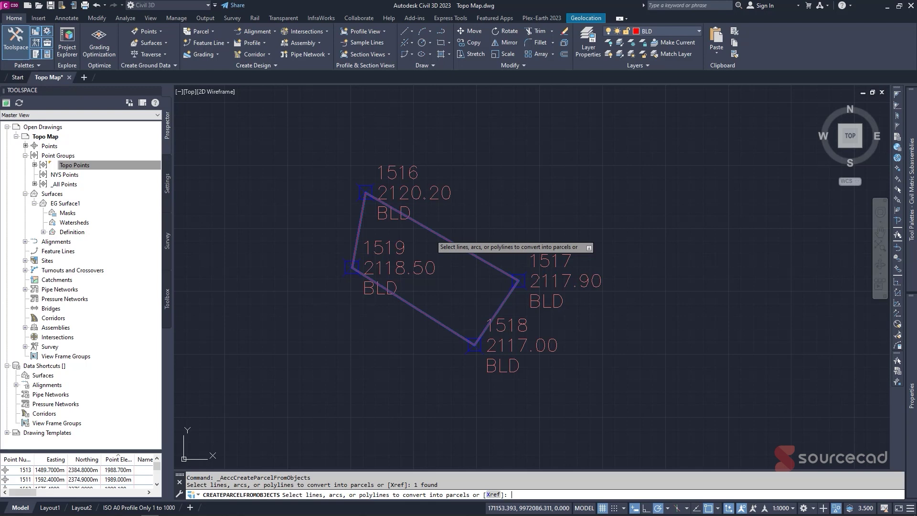
pyautogui.press('Return')
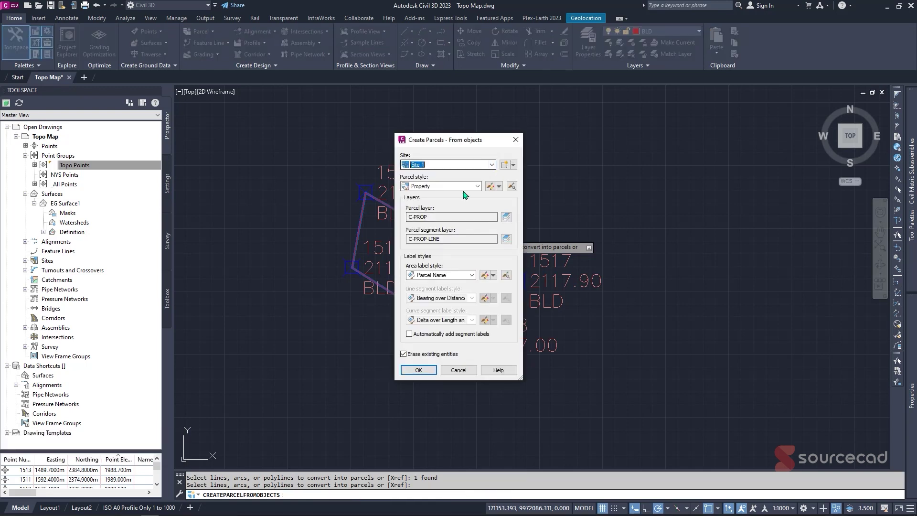
pyautogui.click(477, 186)
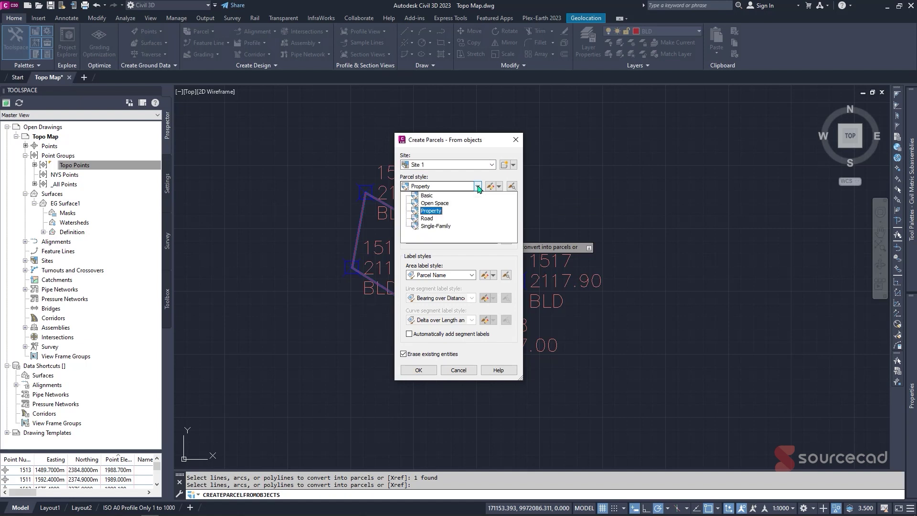
pyautogui.click(478, 186)
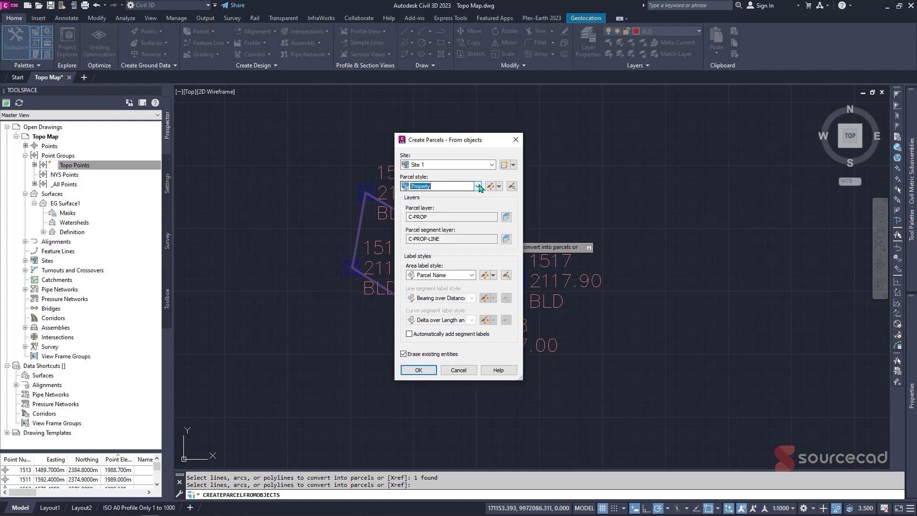
pyautogui.click(472, 275)
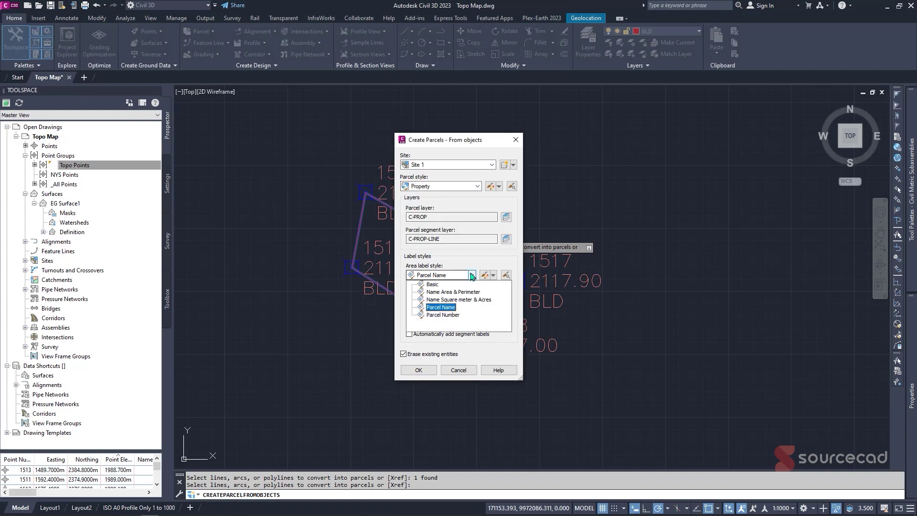
pyautogui.click(471, 276)
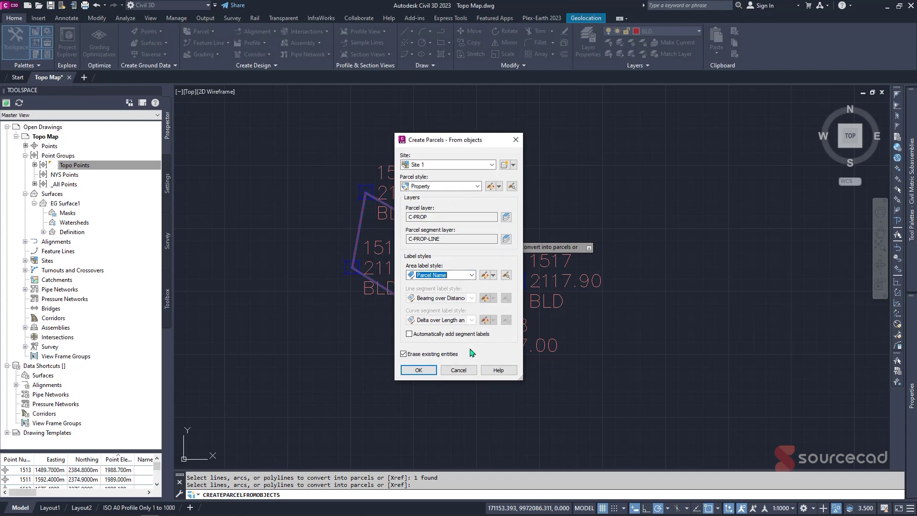
pyautogui.click(429, 371)
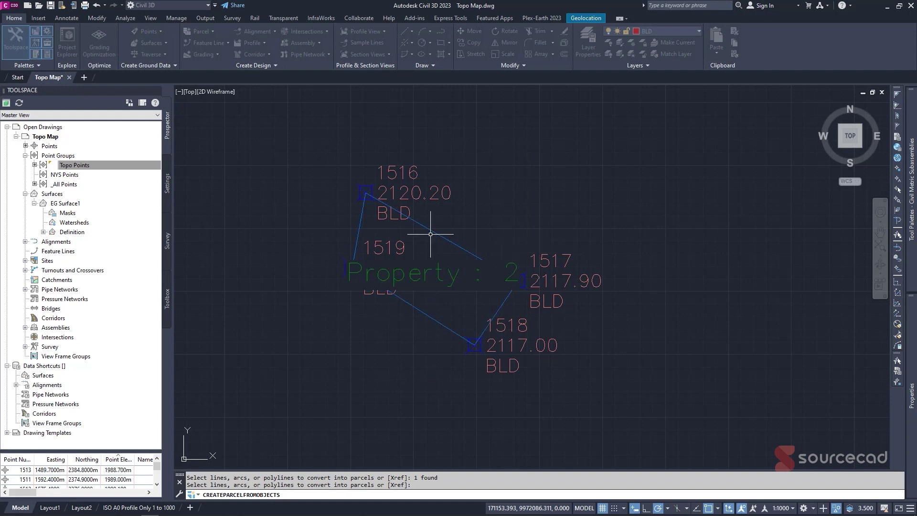
pyautogui.press('Return')
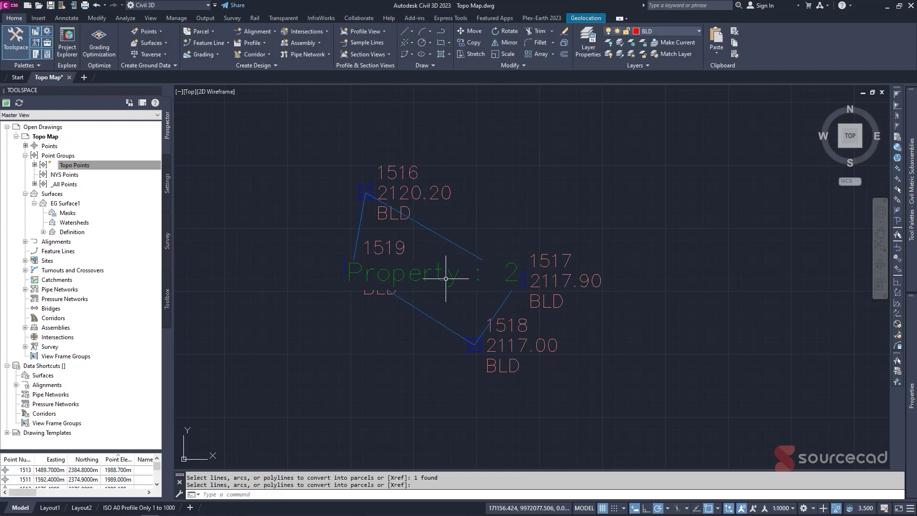
pyautogui.press('Escape')
# End the object isolation so all hidden drawing objects are shown around the building parcel
pyautogui.scroll(-4, 409, 271)
pyautogui.moveTo(436, 265); pyautogui.dragTo(440, 258, button='middle')
pyautogui.scroll(-2, 438, 251)
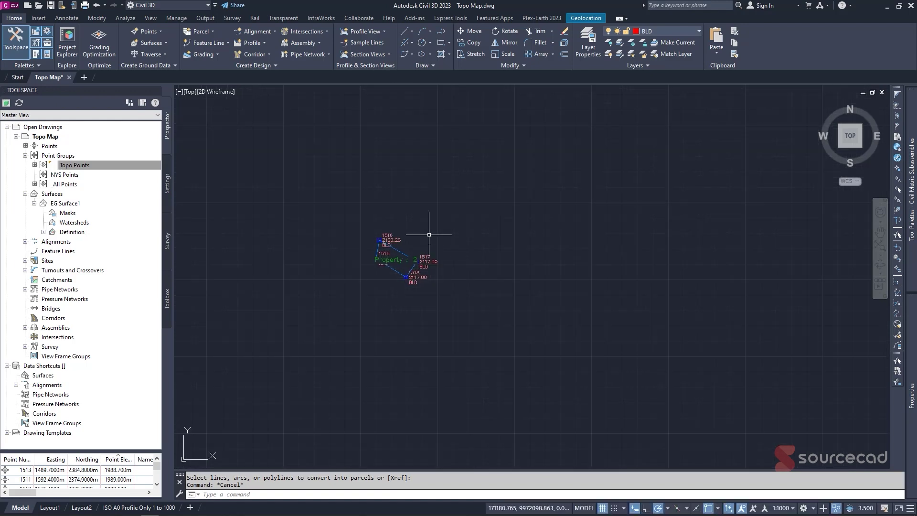
pyautogui.rightClick(449, 223)
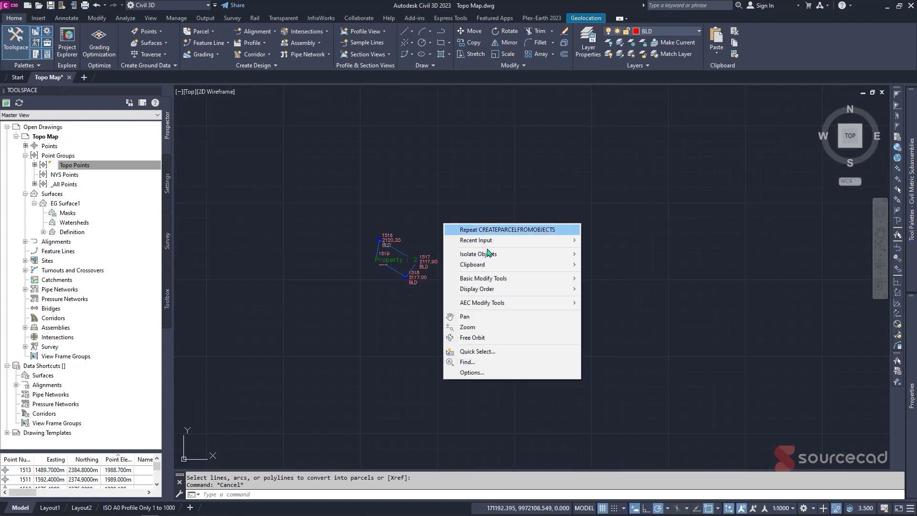
pyautogui.moveTo(487, 254)
pyautogui.click(616, 275)
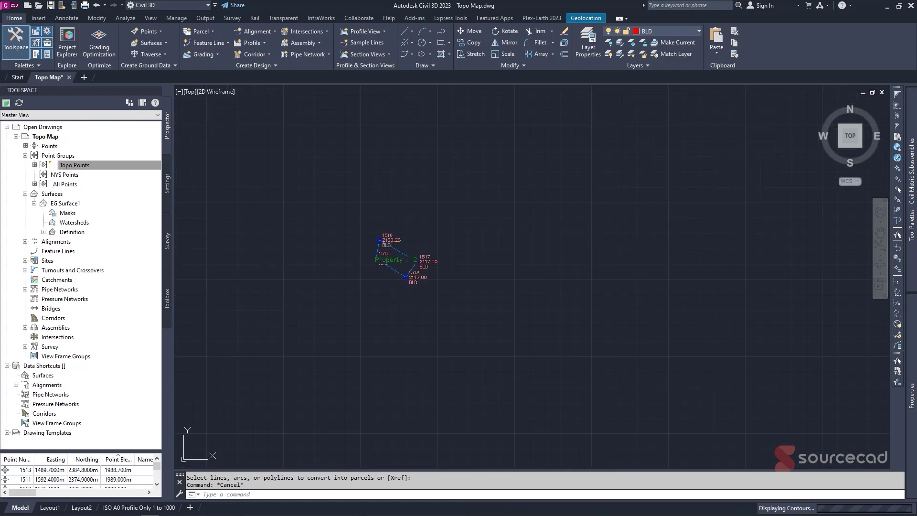
# Examine the contours and Topo Path points across the surface, from the steep northern slope back to the building parcel
pyautogui.scroll(1, 594, 216)
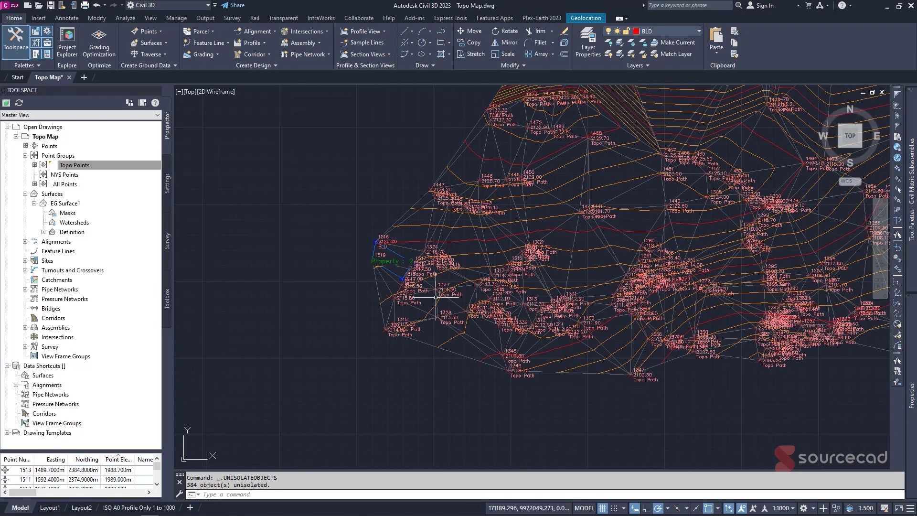
pyautogui.scroll(-1, 434, 297)
pyautogui.moveTo(454, 294); pyautogui.dragTo(356, 356, button='middle')
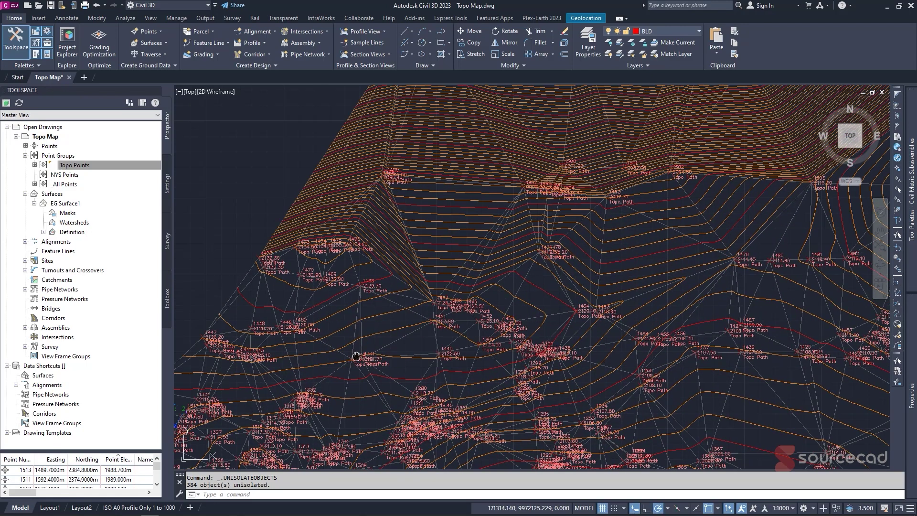
pyautogui.scroll(4, 594, 197)
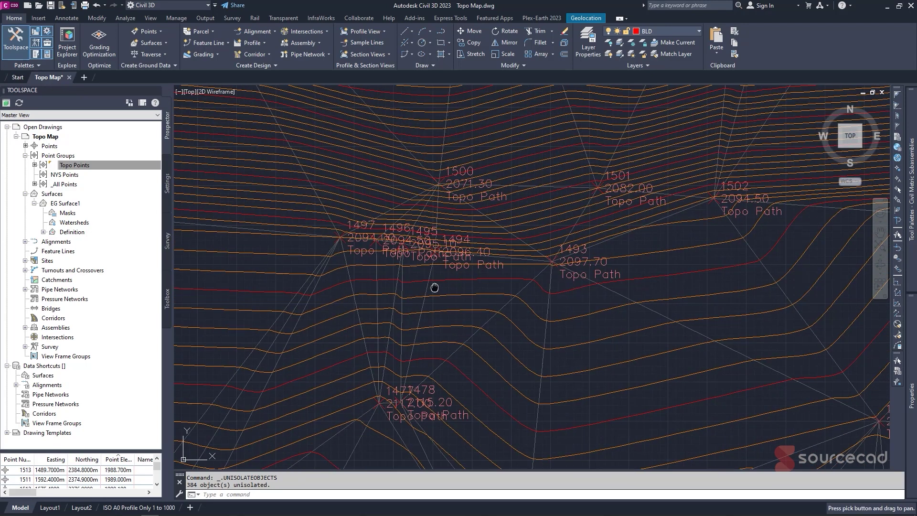
pyautogui.scroll(-5, 475, 242)
pyautogui.moveTo(525, 248)
pyautogui.mouseDown(button='middle')
pyautogui.moveTo(482, 298)
pyautogui.moveTo(485, 268)
pyautogui.moveTo(478, 292)
pyautogui.mouseUp(button='middle')
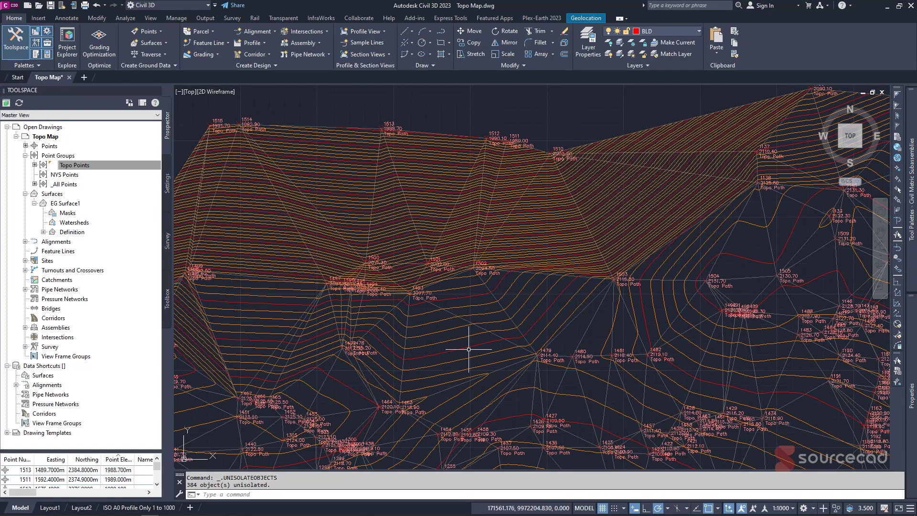
pyautogui.moveTo(469, 349); pyautogui.dragTo(468, 302, button='middle')
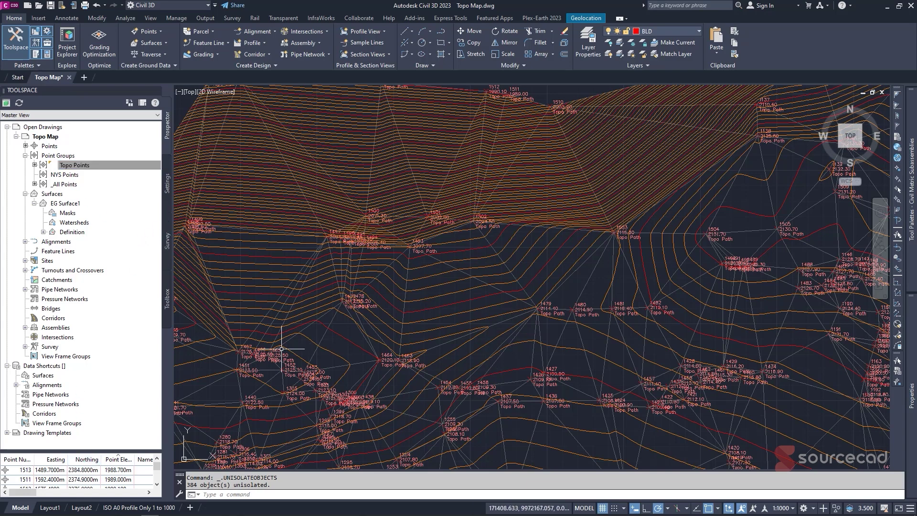
pyautogui.scroll(-3, 352, 300)
pyautogui.moveTo(353, 301); pyautogui.dragTo(358, 265, button='middle')
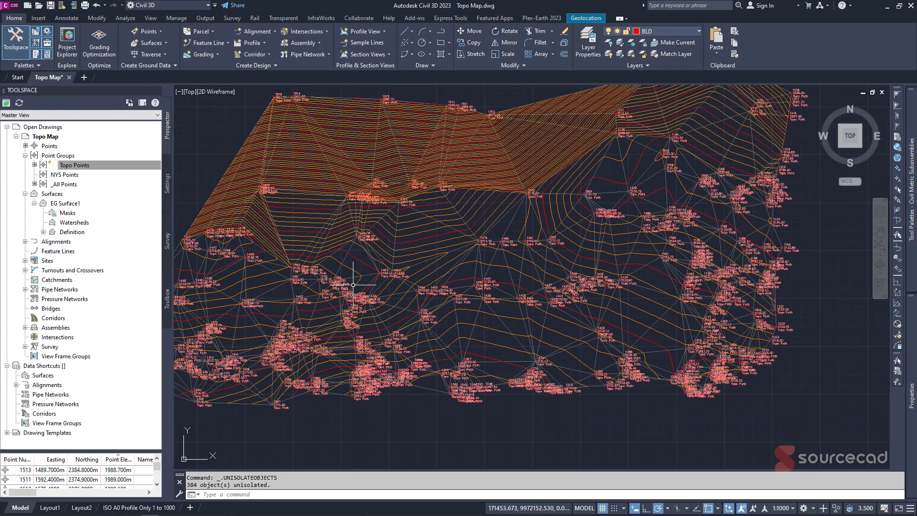
pyautogui.scroll(4, 353, 285)
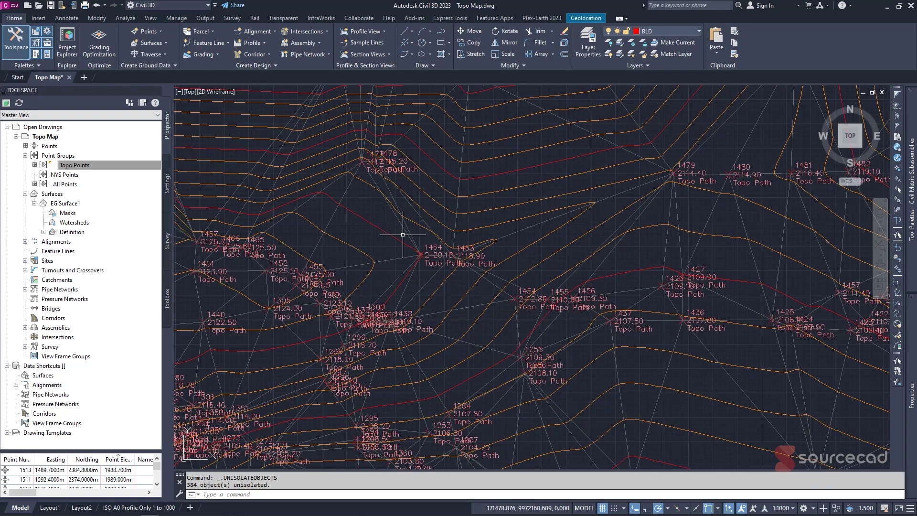
pyautogui.scroll(-5, 514, 350)
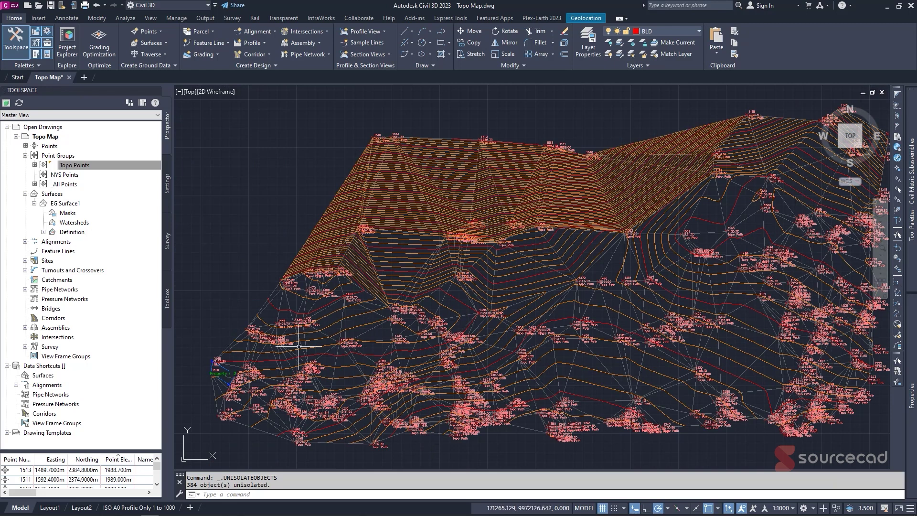
pyautogui.scroll(4, 231, 375)
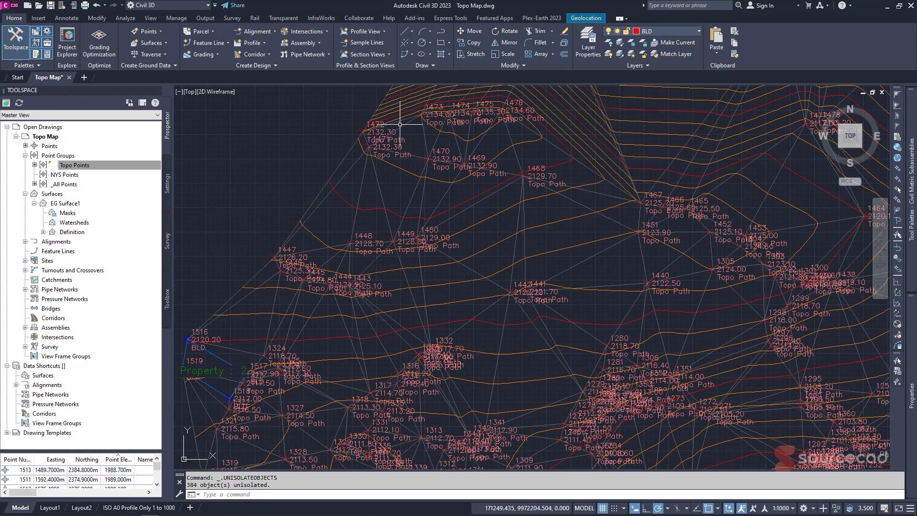
# Draw an open polyline from point 1323 through point 1327 to point 1330 and end the command
pyautogui.click(442, 31)
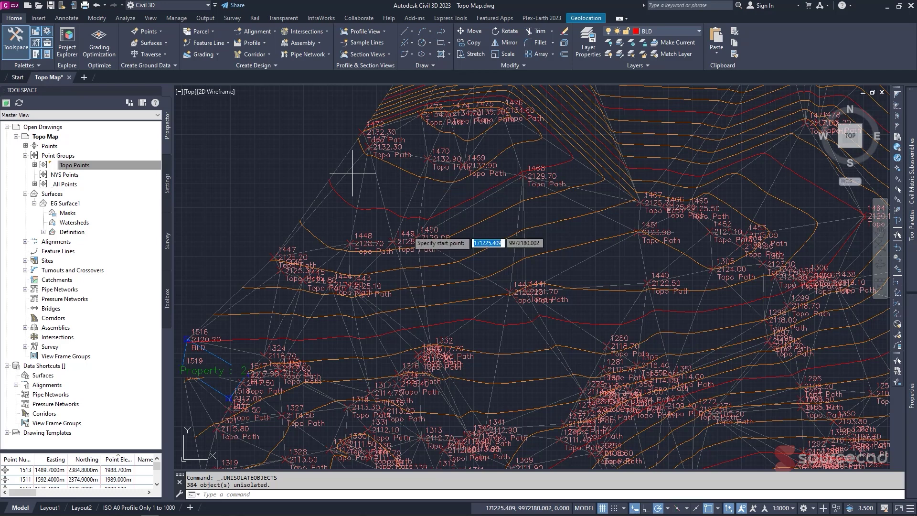
pyautogui.scroll(6, 268, 363)
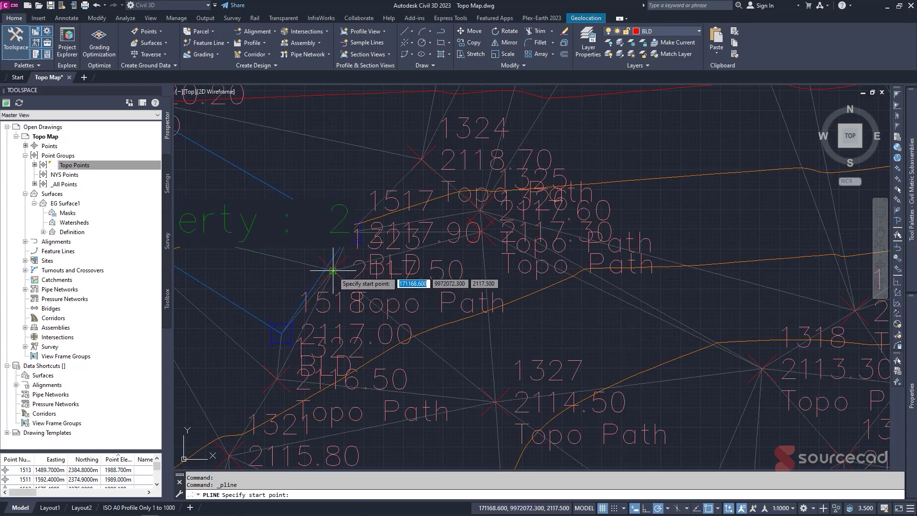
pyautogui.click(333, 271)
pyautogui.moveTo(470, 288); pyautogui.dragTo(451, 261, button='middle')
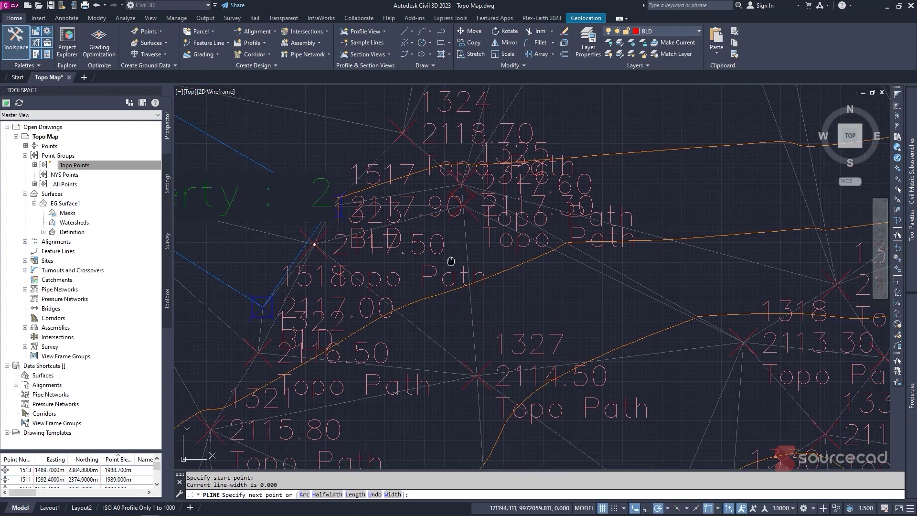
pyautogui.click(476, 375)
pyautogui.moveTo(612, 351); pyautogui.dragTo(510, 266, button='middle')
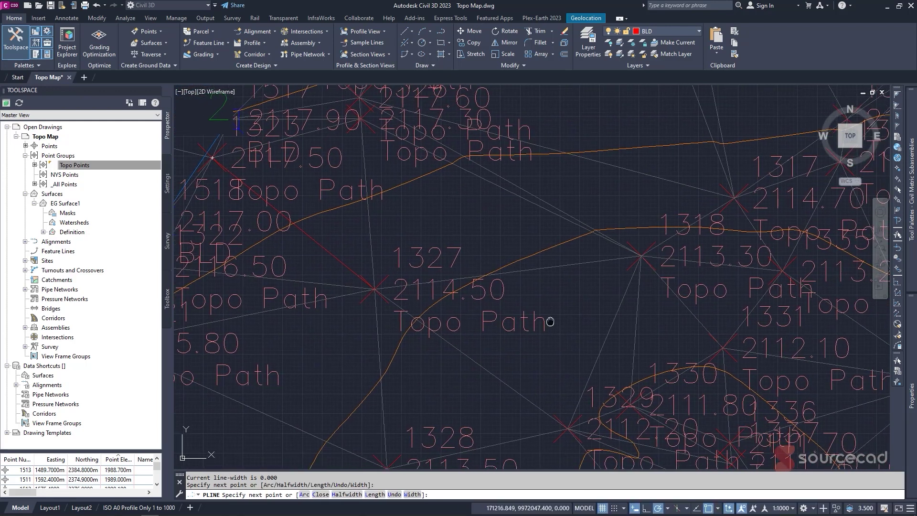
pyautogui.rightClick(613, 324)
pyautogui.click(651, 332)
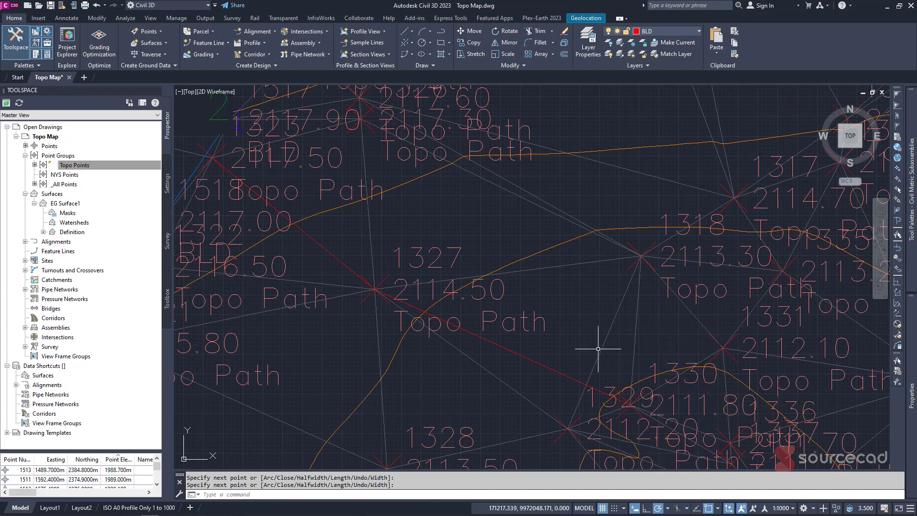
# Move the polyline between points 1323 and 1330 to the C-BRDG-GENERICOBJECT layer and clear the selection
pyautogui.click(526, 359)
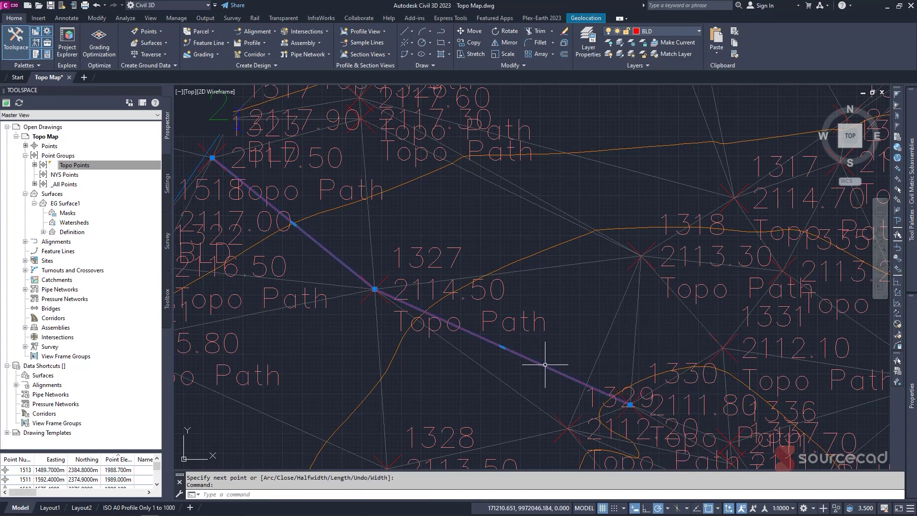
pyautogui.press('Escape')
pyautogui.scroll(-2, 433, 262)
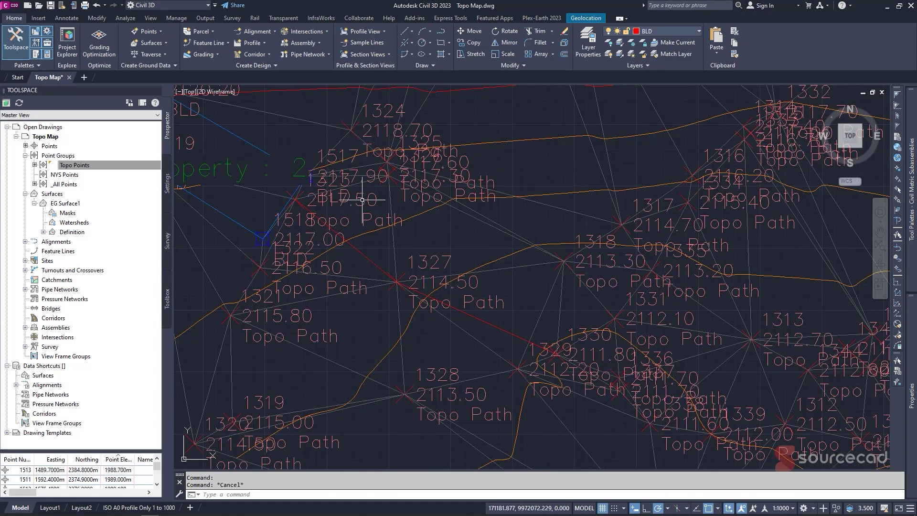
pyautogui.click(363, 253)
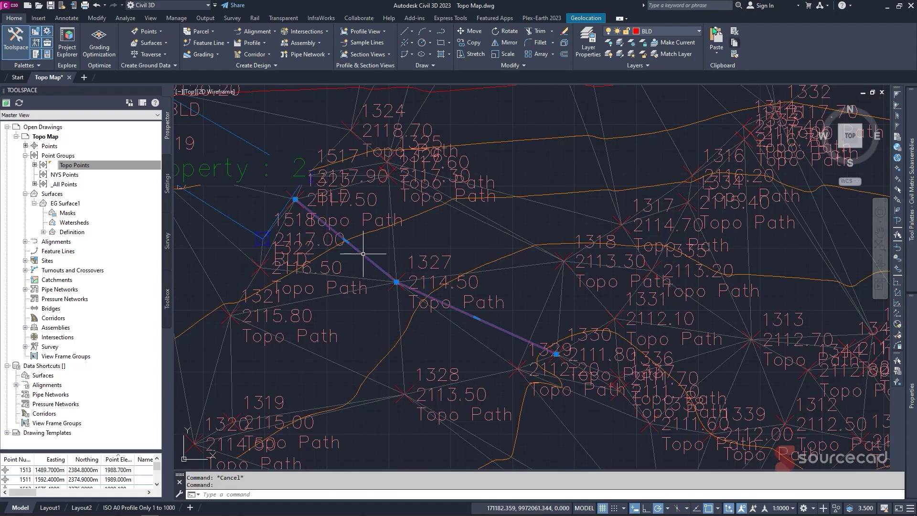
pyautogui.click(662, 28)
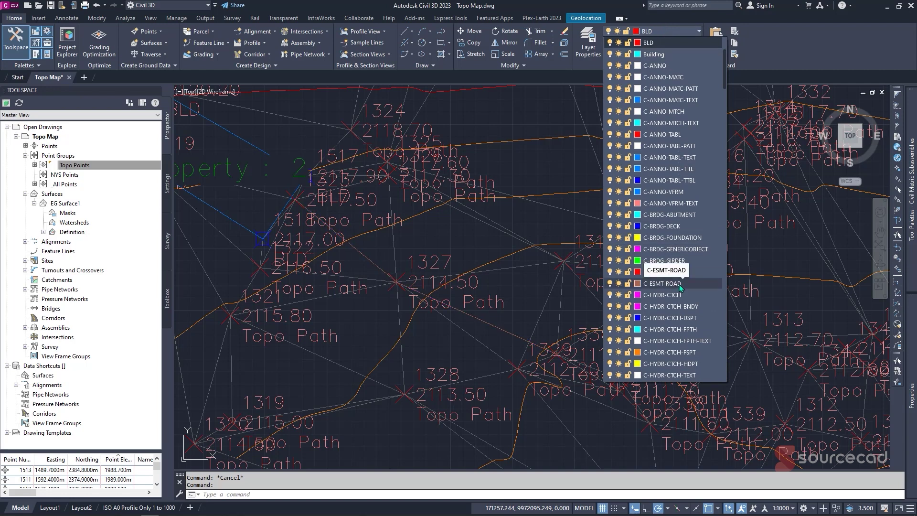
pyautogui.scroll(3, 681, 288)
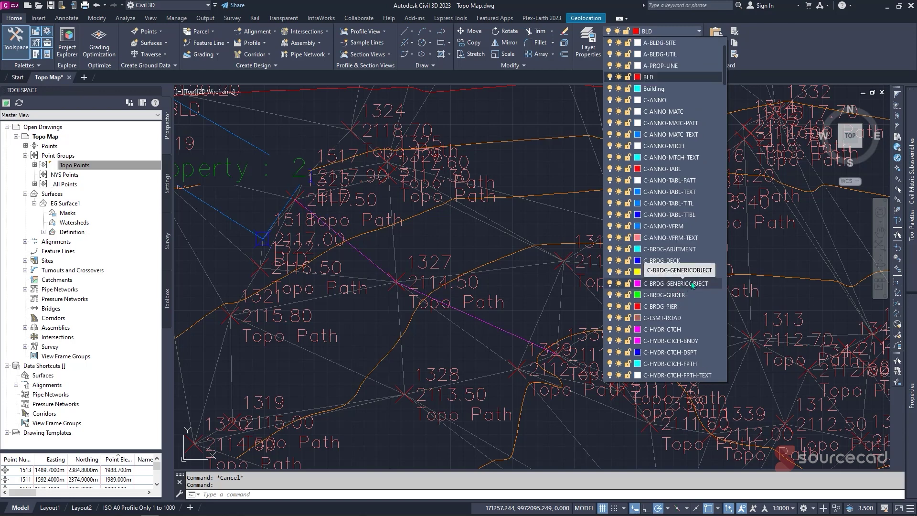
pyautogui.press('Escape')
pyautogui.click(340, 243)
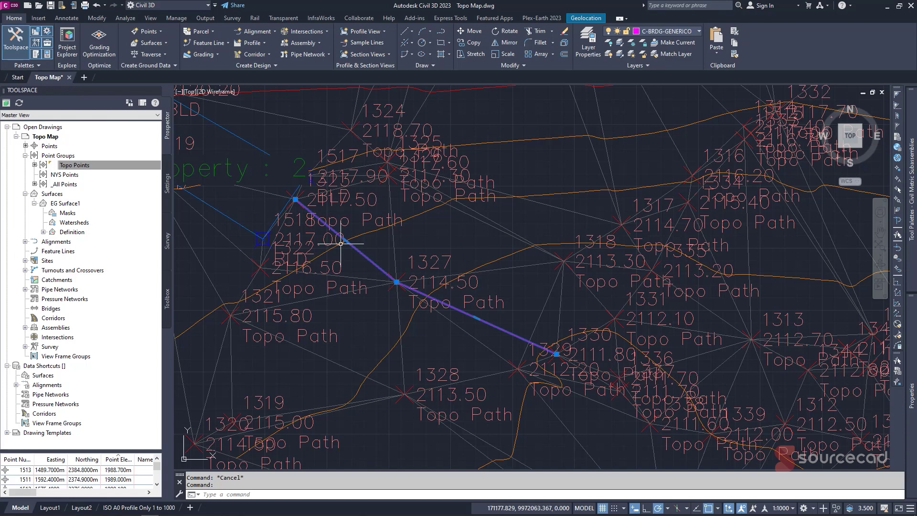
pyautogui.click(273, 32)
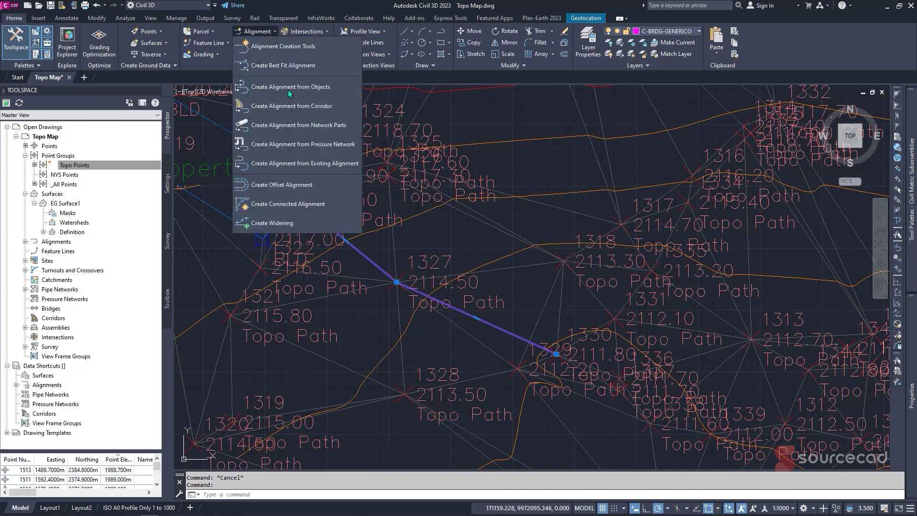
pyautogui.click(312, 91)
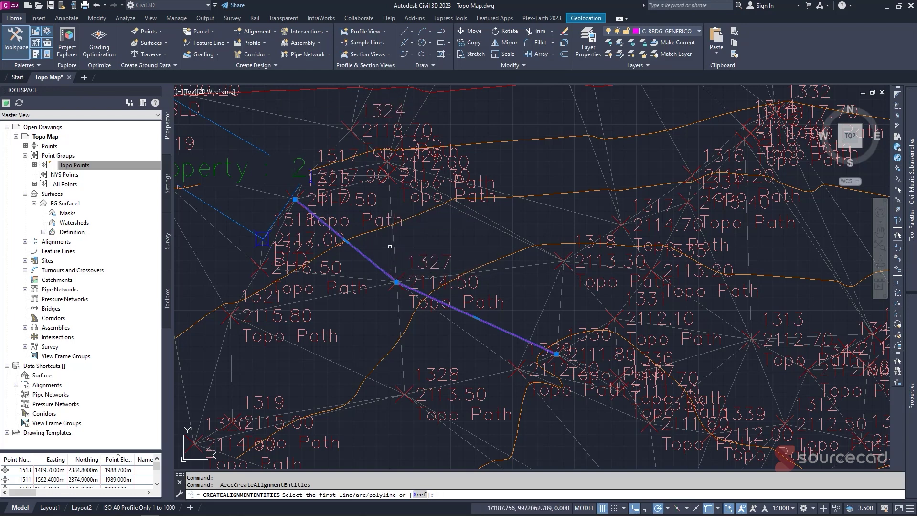
pyautogui.press('Return')
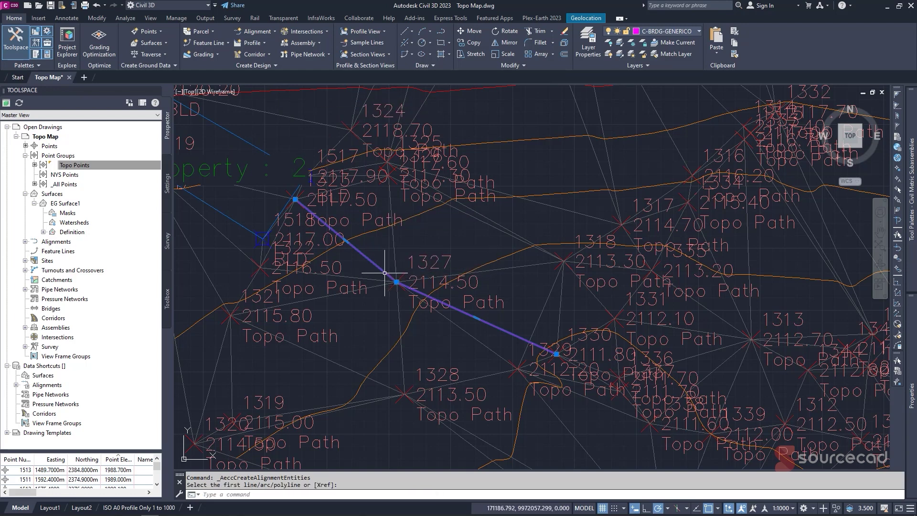
pyautogui.press('Return')
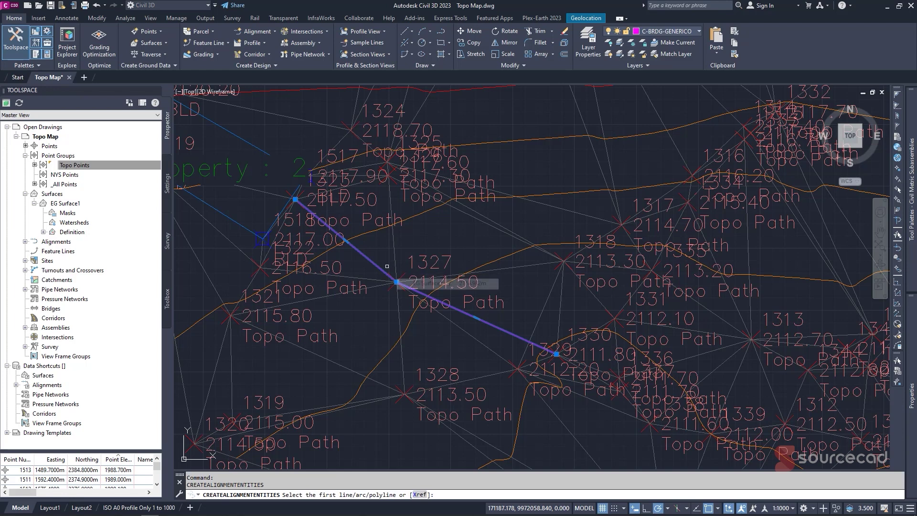
# Create a layout alignment named "Yatta Centerline" of type Centerline in Site 1, with the Proposed style and Major Minor and Geometry Points labels
pyautogui.click(258, 31)
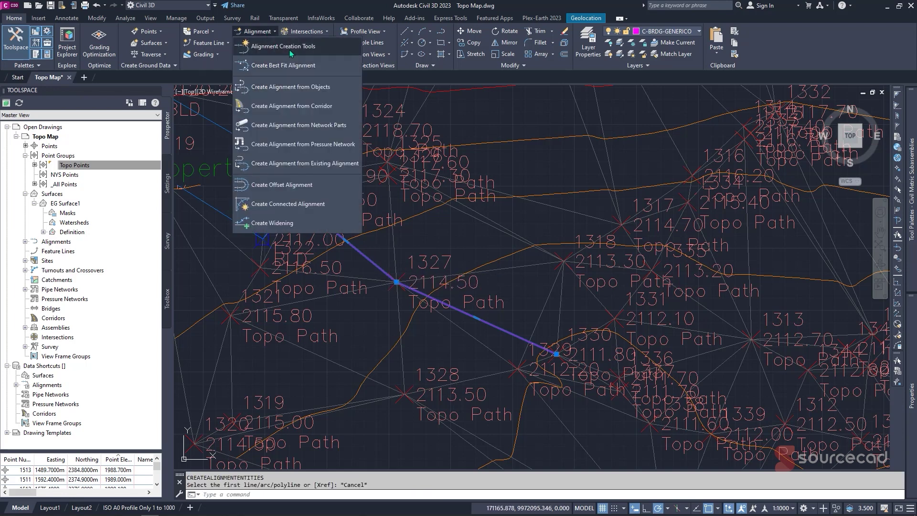
pyautogui.click(290, 51)
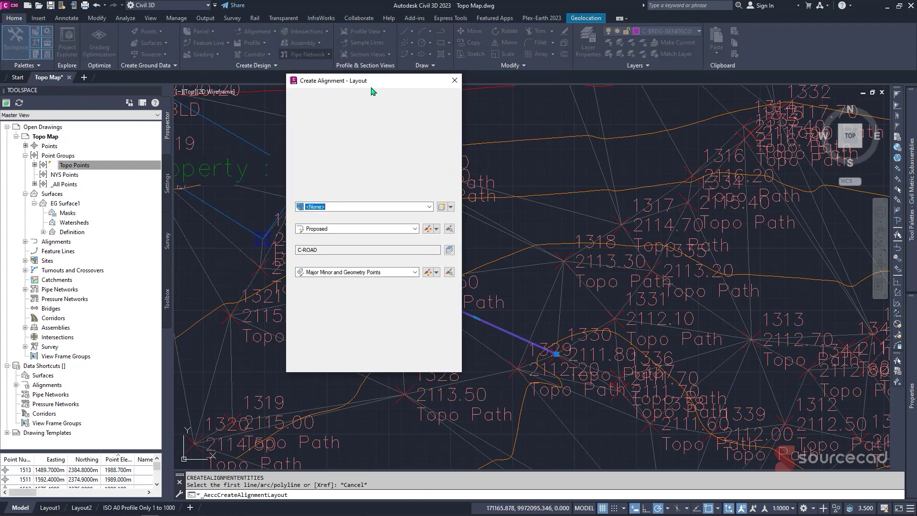
pyautogui.write('Yatta Centerline')
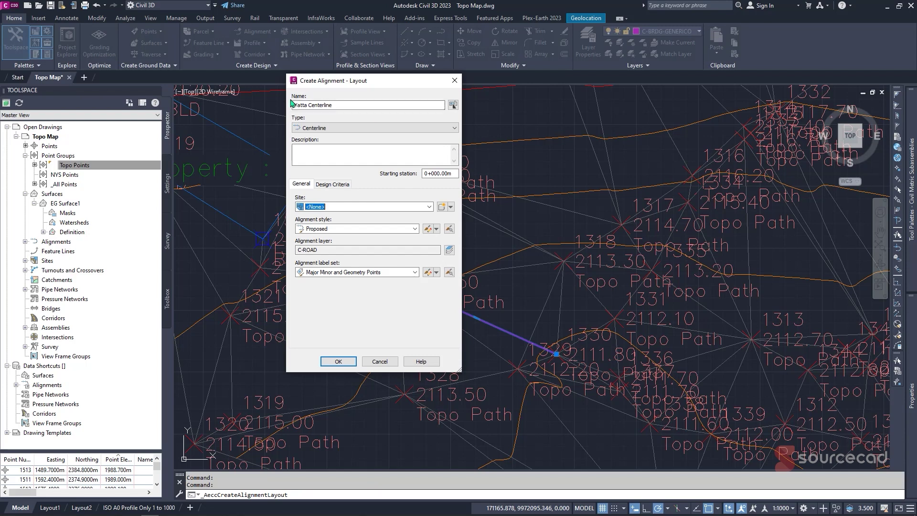
pyautogui.click(366, 128)
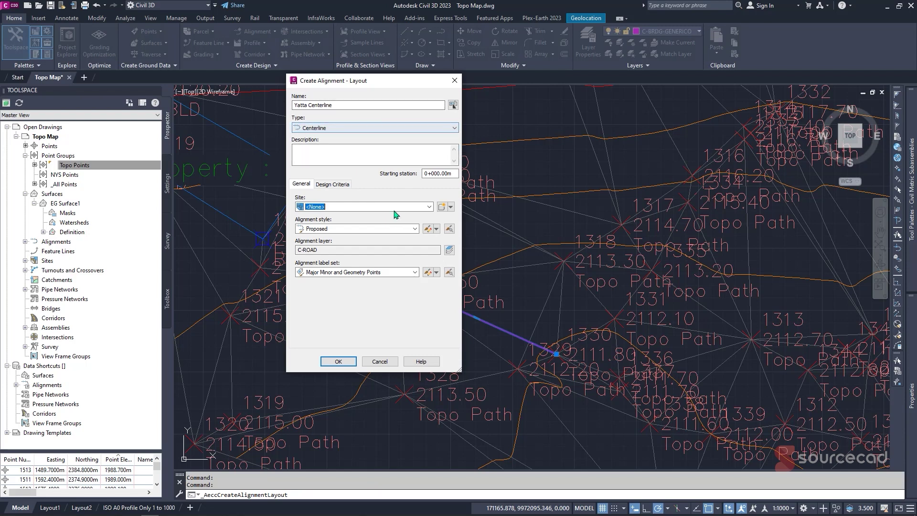
pyautogui.click(429, 207)
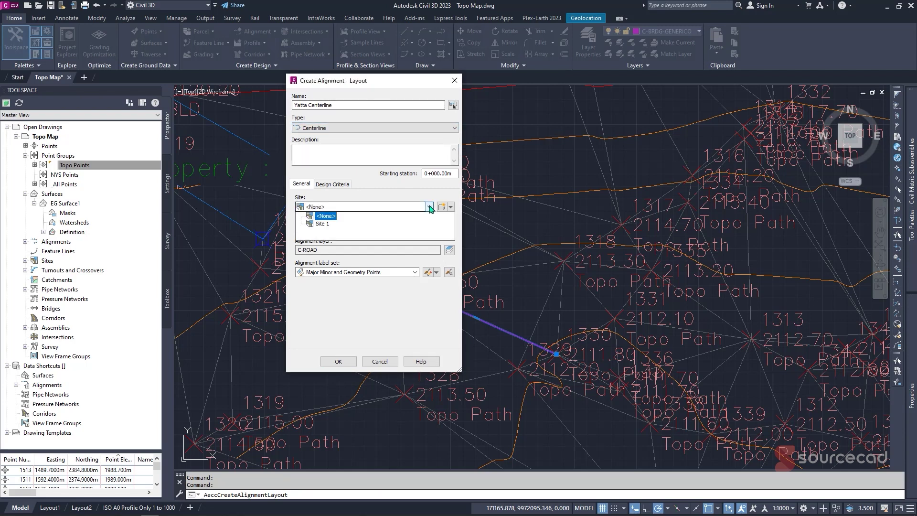
pyautogui.click(321, 223)
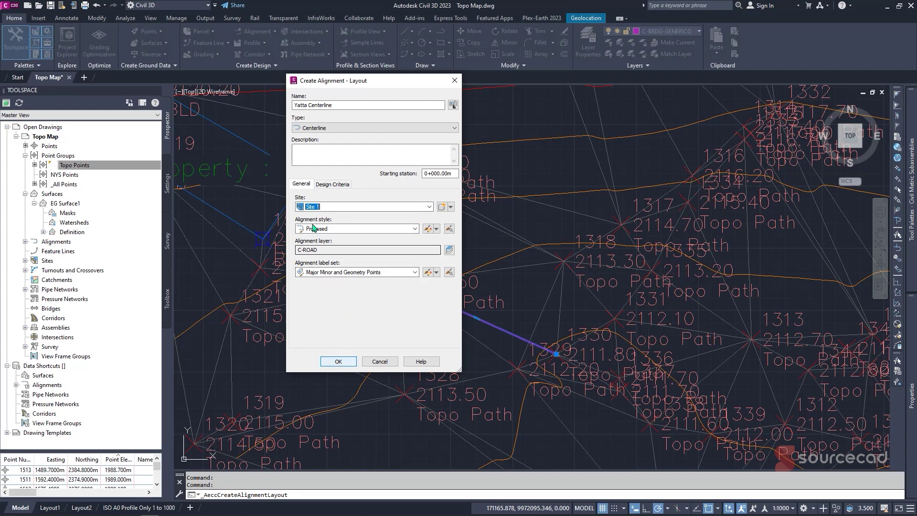
pyautogui.click(333, 185)
pyautogui.click(299, 184)
pyautogui.click(337, 361)
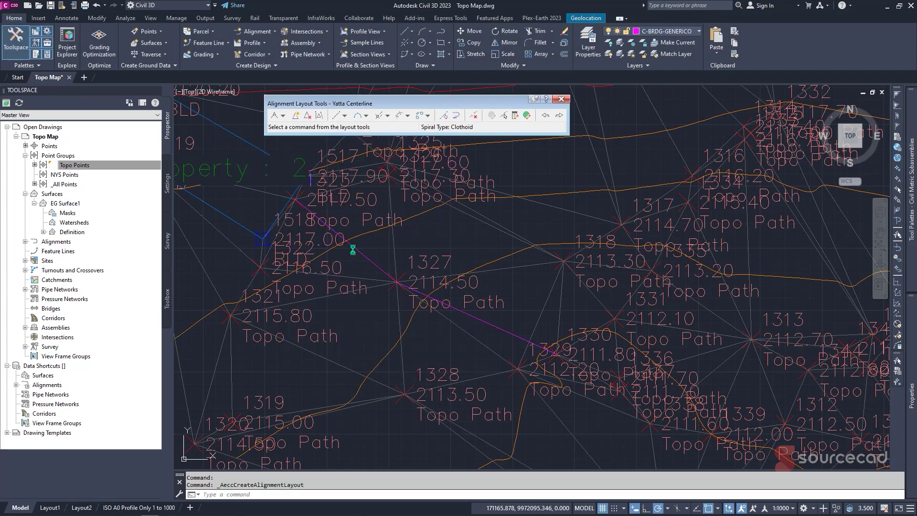
# Lay out the alignment as tangents without curves from point 1323 through point 1327 to point 1330
pyautogui.click(283, 116)
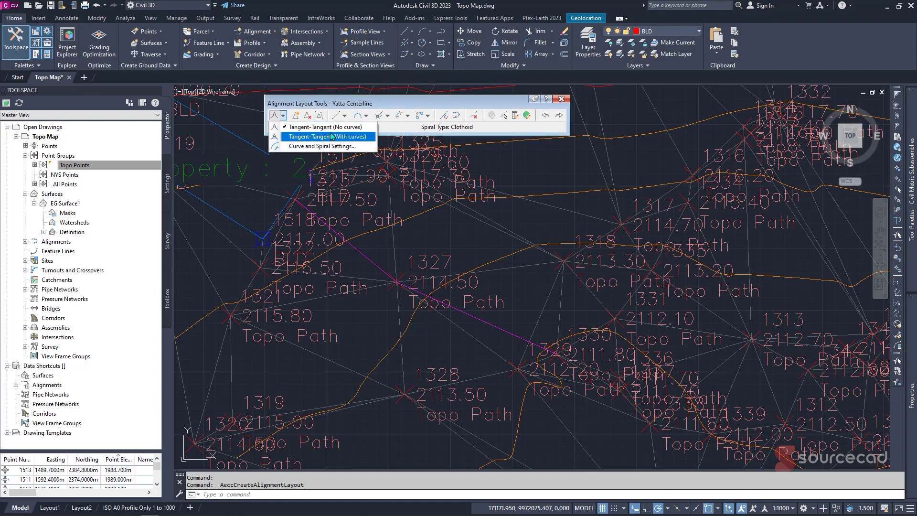
pyautogui.click(324, 127)
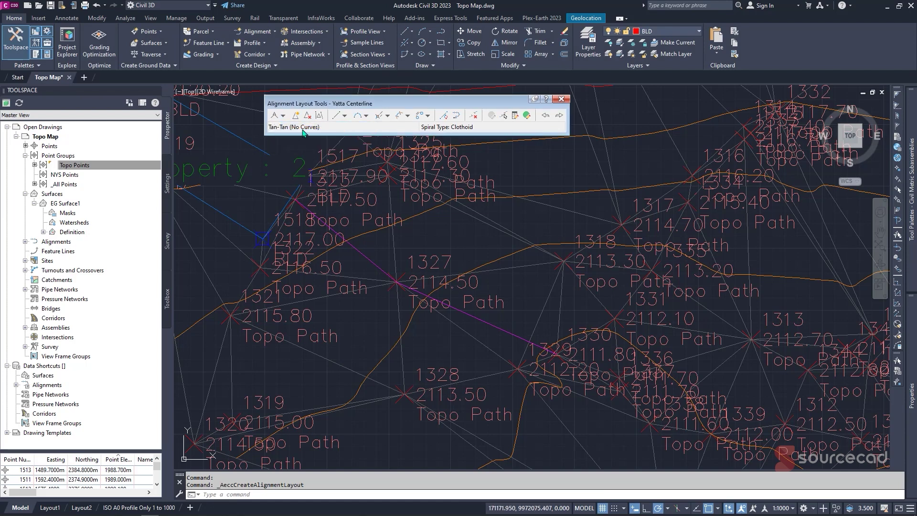
pyautogui.click(295, 198)
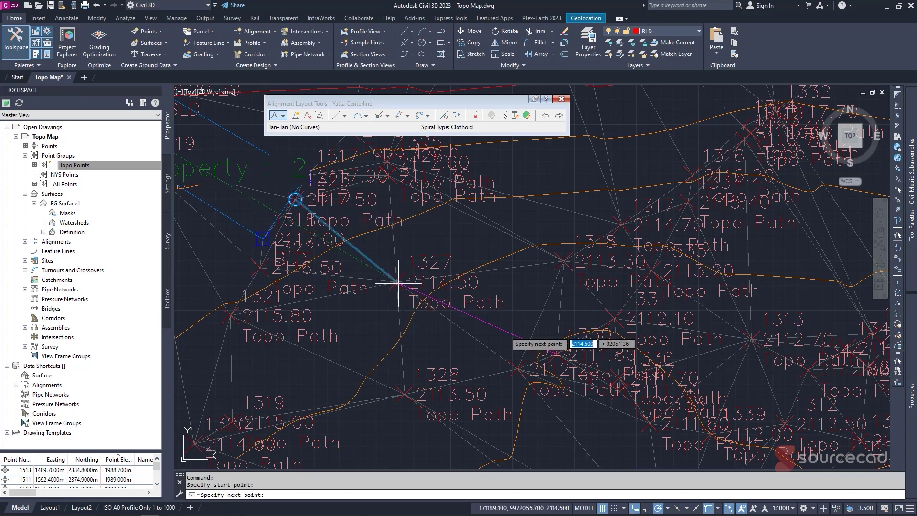
pyautogui.click(398, 283)
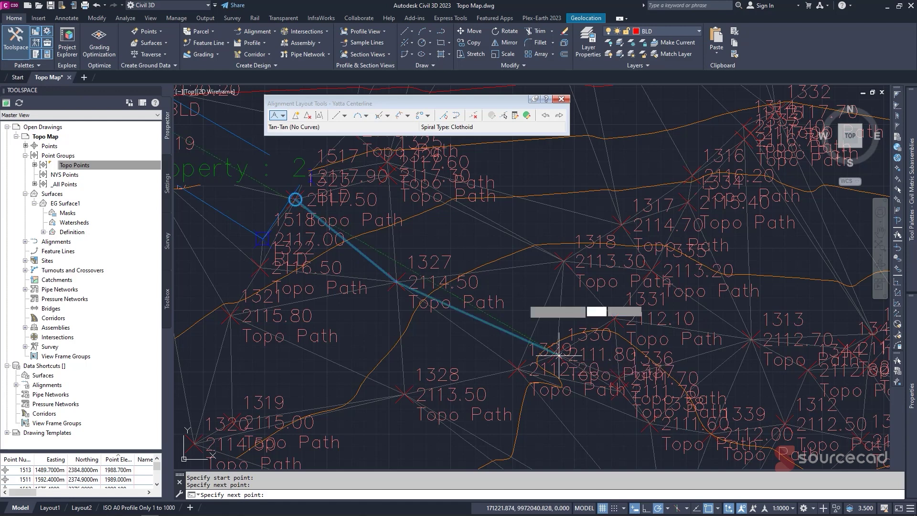
pyautogui.click(558, 356)
pyautogui.rightClick(552, 352)
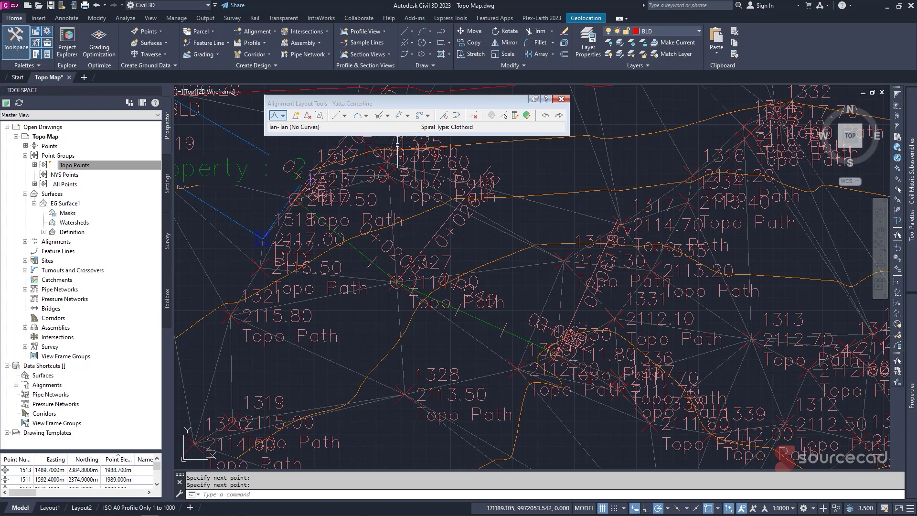
# Try a free spiral-curve-spiral between the two alignment tangents, using Lessthan180, radius 1 m and spiral in and out lengths of 0.5 m
pyautogui.click(408, 115)
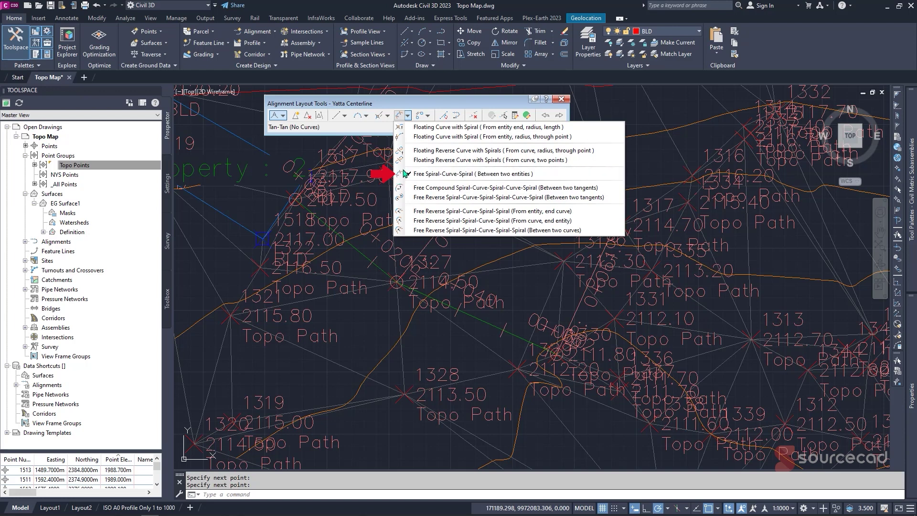
pyautogui.click(448, 175)
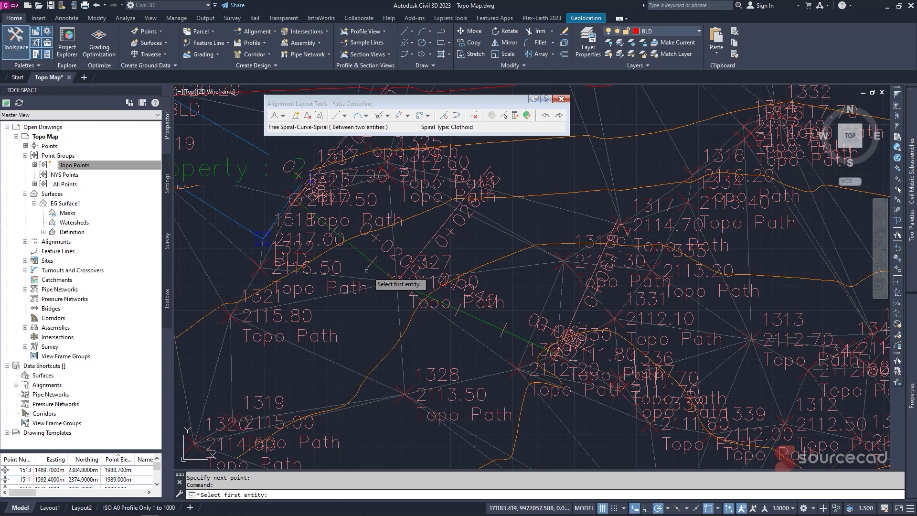
pyautogui.click(380, 273)
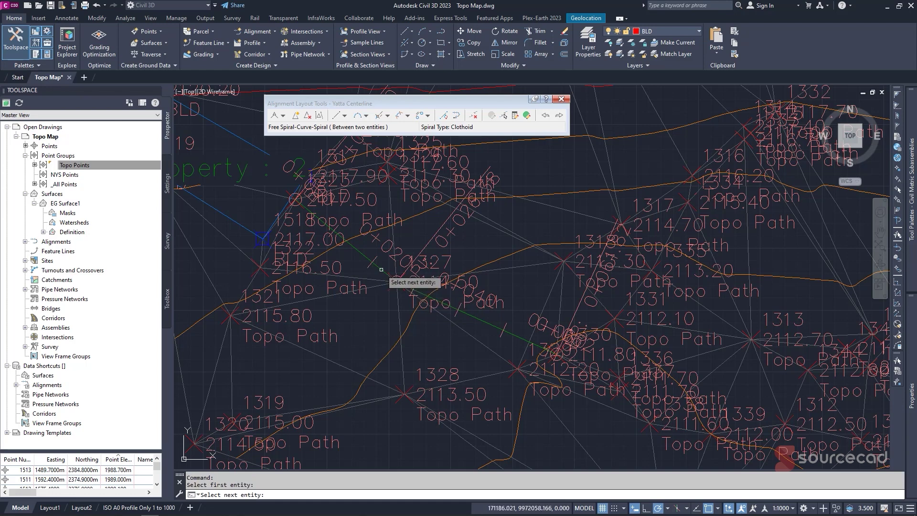
pyautogui.click(423, 293)
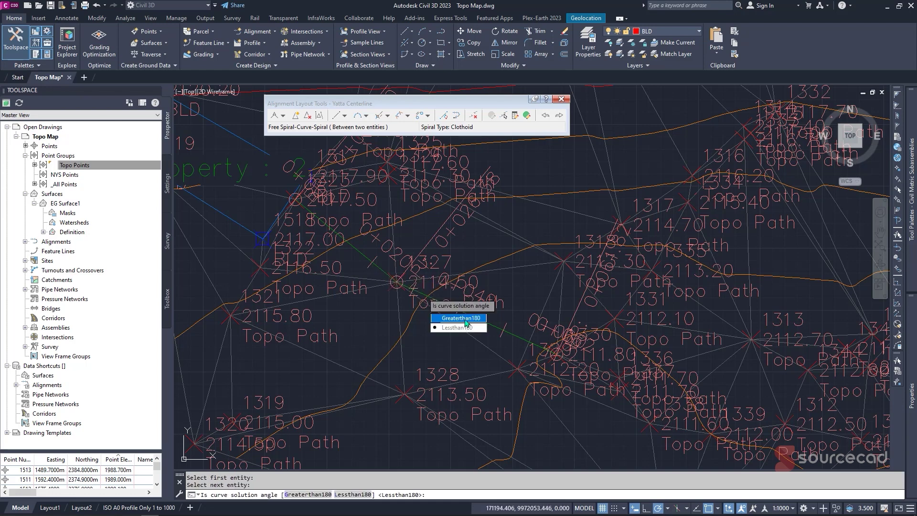
pyautogui.click(466, 329)
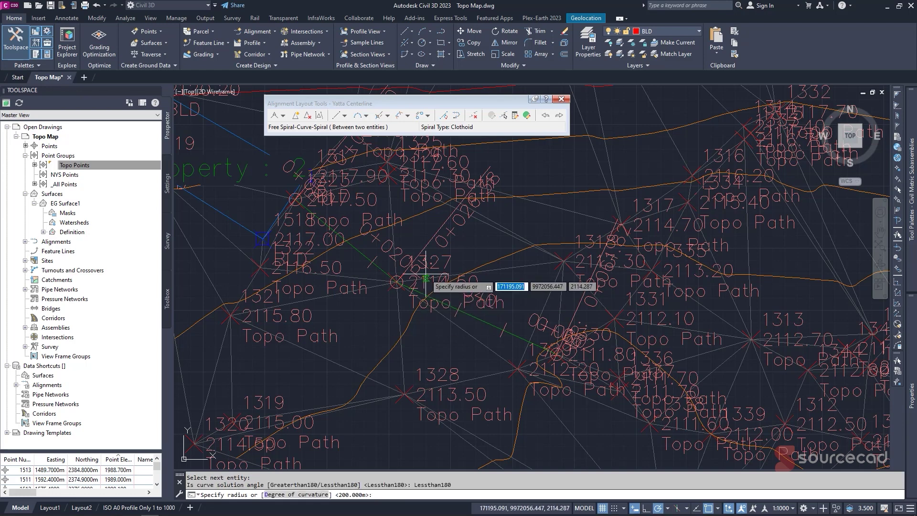
pyautogui.write('1')
pyautogui.press('Return')
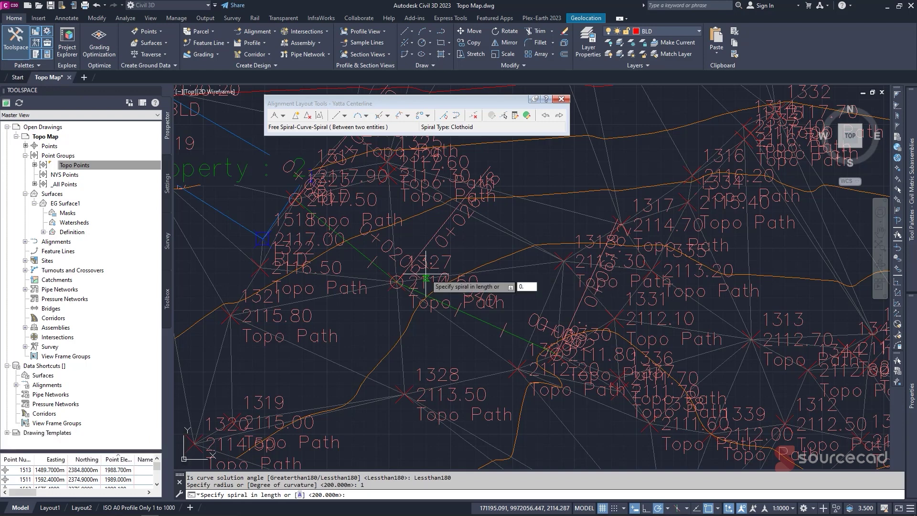
pyautogui.write('0.5')
pyautogui.press('Return')
pyautogui.write('0.5')
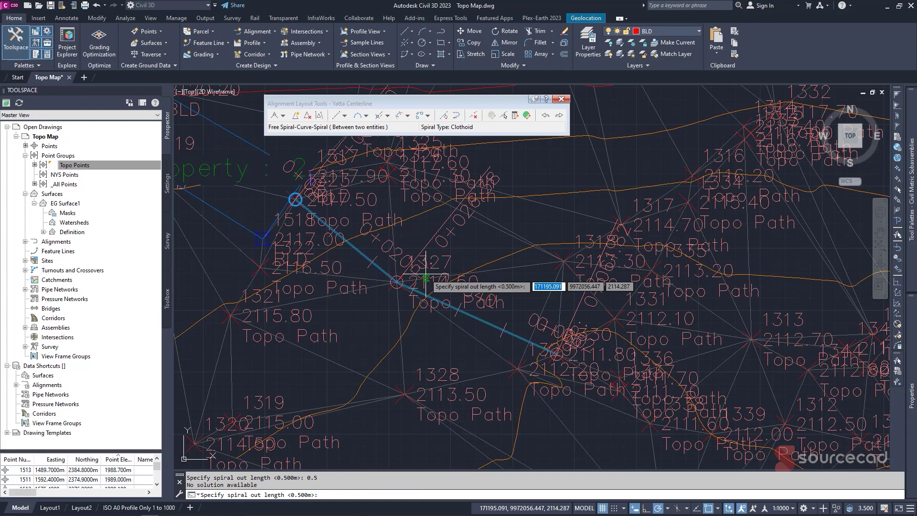
pyautogui.press('Return')
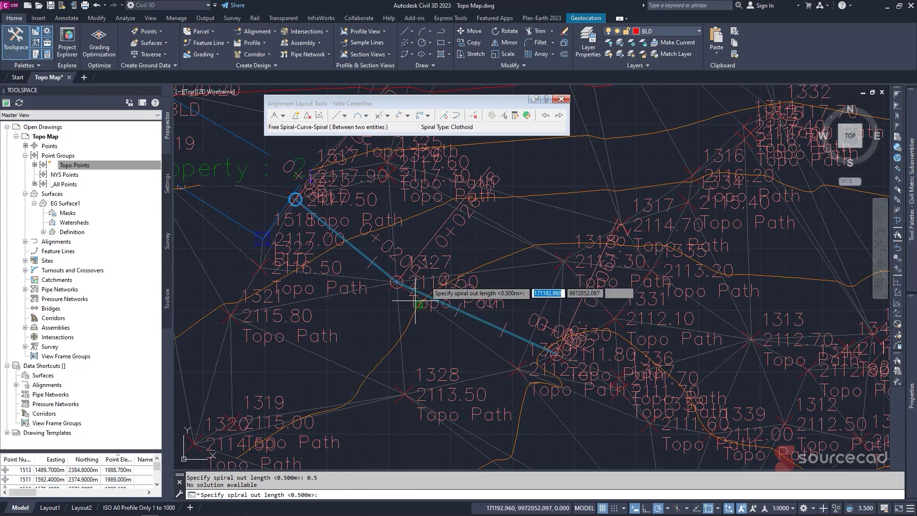
# Retry the spiral-curve-spiral with a spiral out length of 0.5 m and with 1 m
pyautogui.scroll(2, 424, 277)
pyautogui.write('0.5')
pyautogui.press('Return')
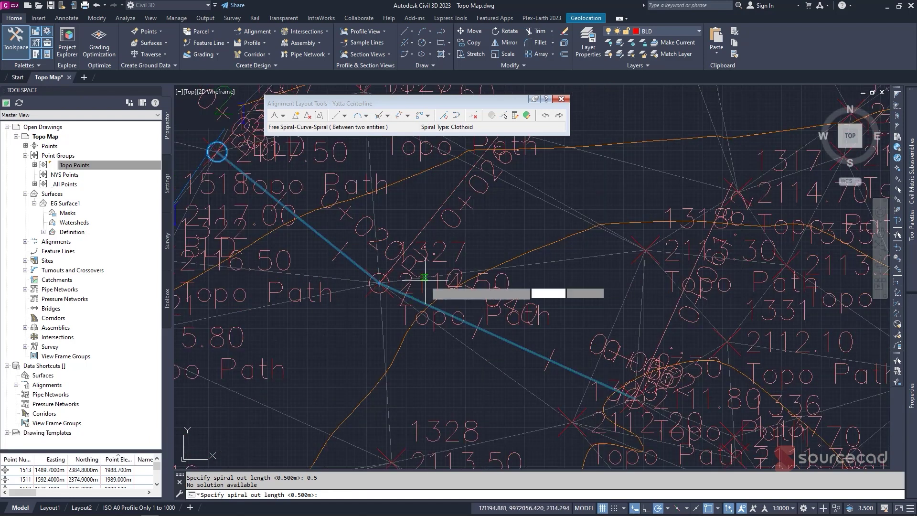
pyautogui.write('1')
pyautogui.press('Return')
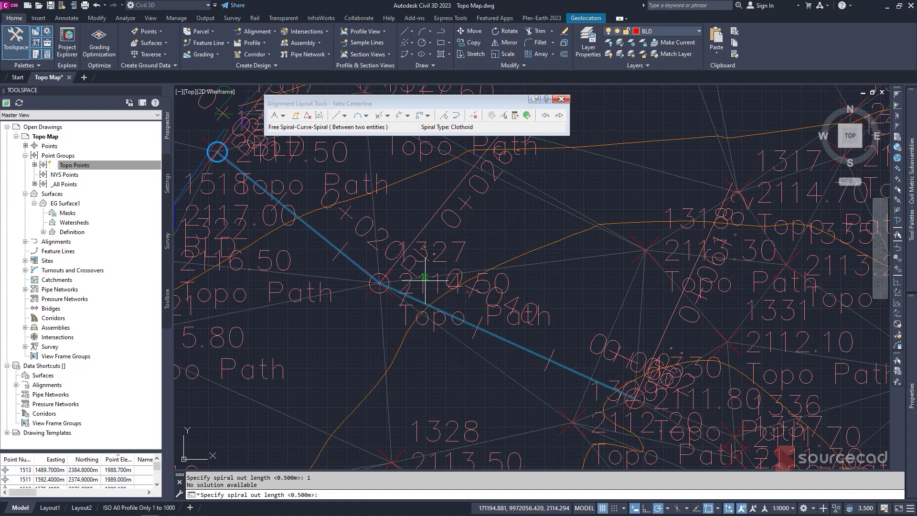
# Try the free spiral-curve-spiral between the tangents again with Lessthan180, the default 200 m radius and 1 m spiral lengths, and cancel the command
pyautogui.click(407, 115)
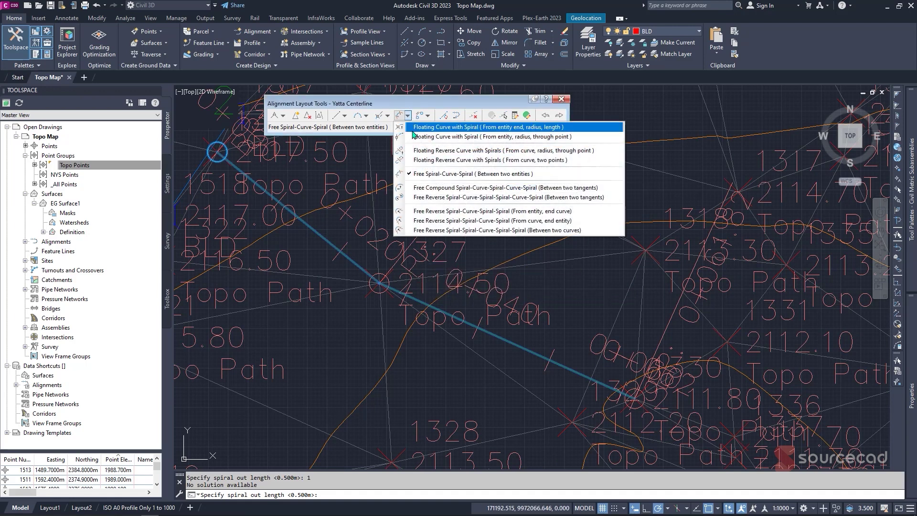
pyautogui.click(442, 175)
pyautogui.scroll(-2, 428, 277)
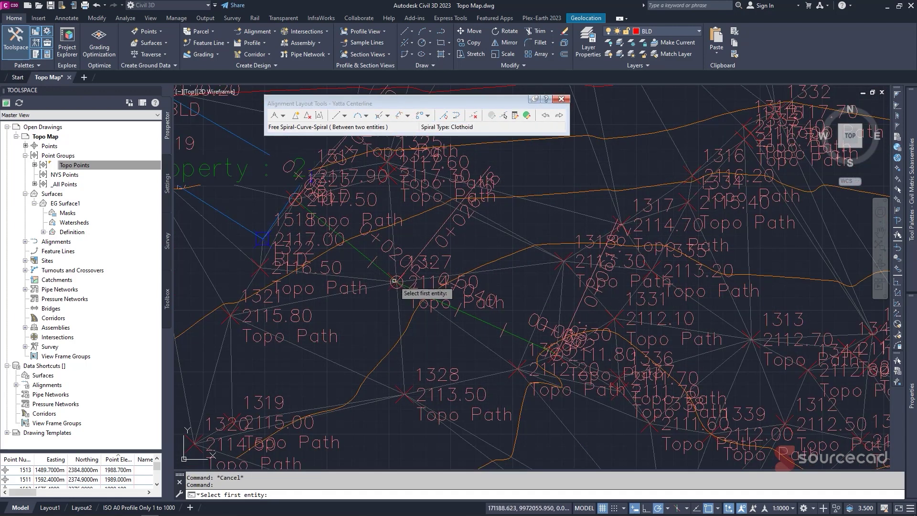
pyautogui.click(382, 271)
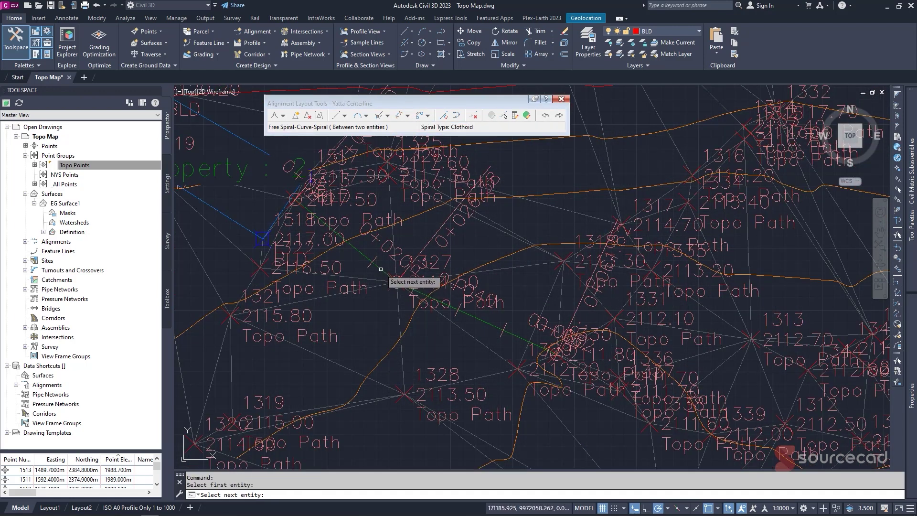
pyautogui.click(472, 321)
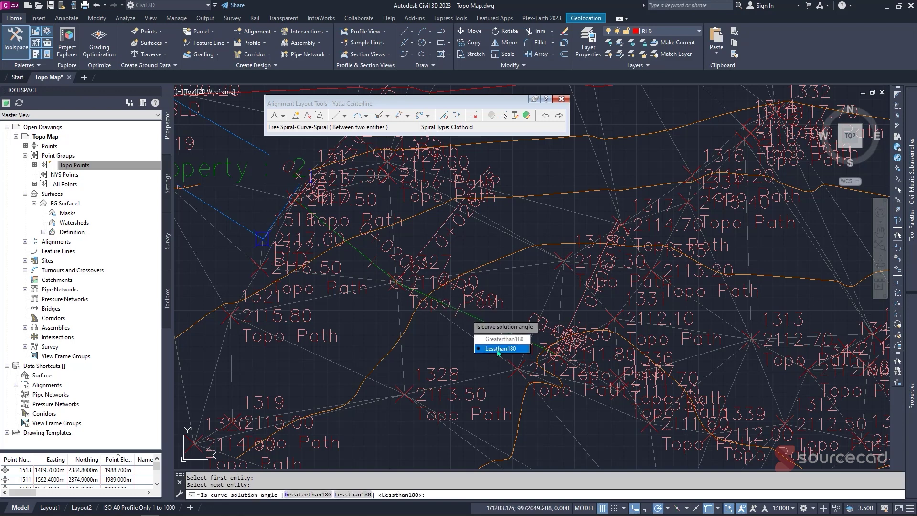
pyautogui.click(497, 350)
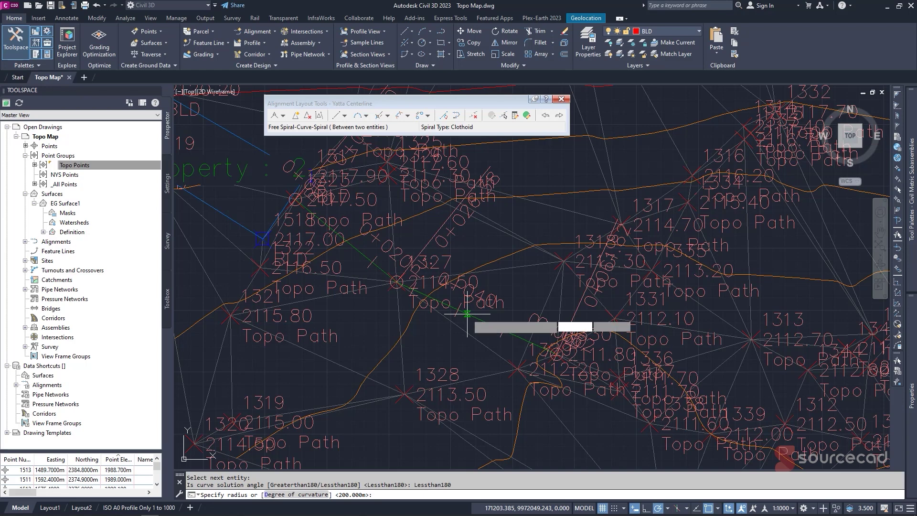
pyautogui.press('Return')
pyautogui.write('1')
pyautogui.press('Return')
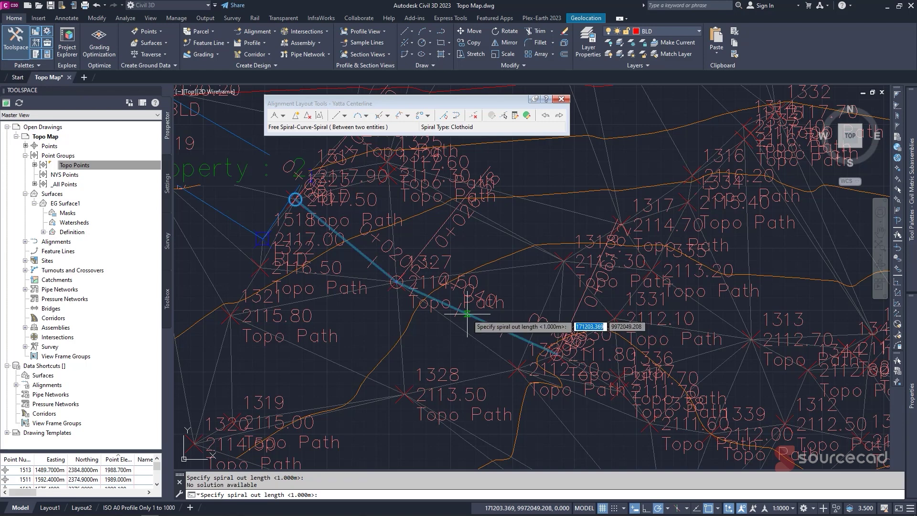
pyautogui.press('Return')
pyautogui.press('Escape')
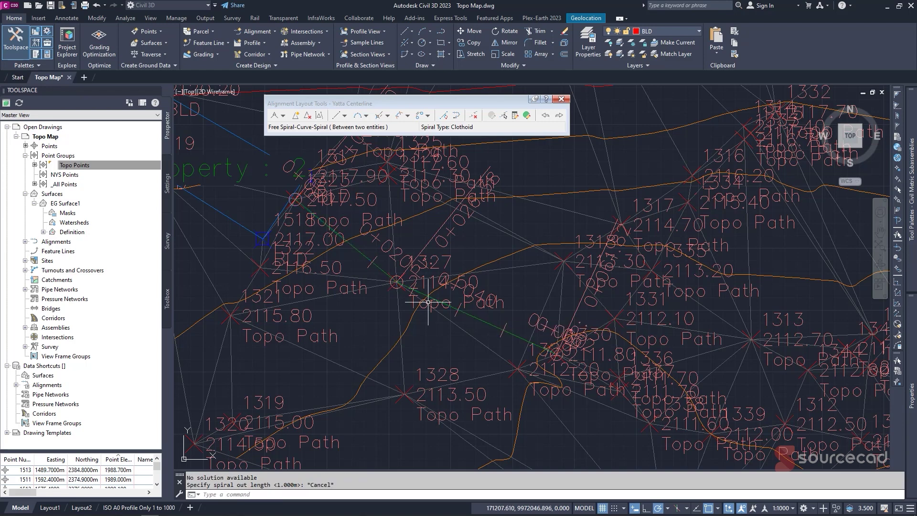
pyautogui.press('Escape')
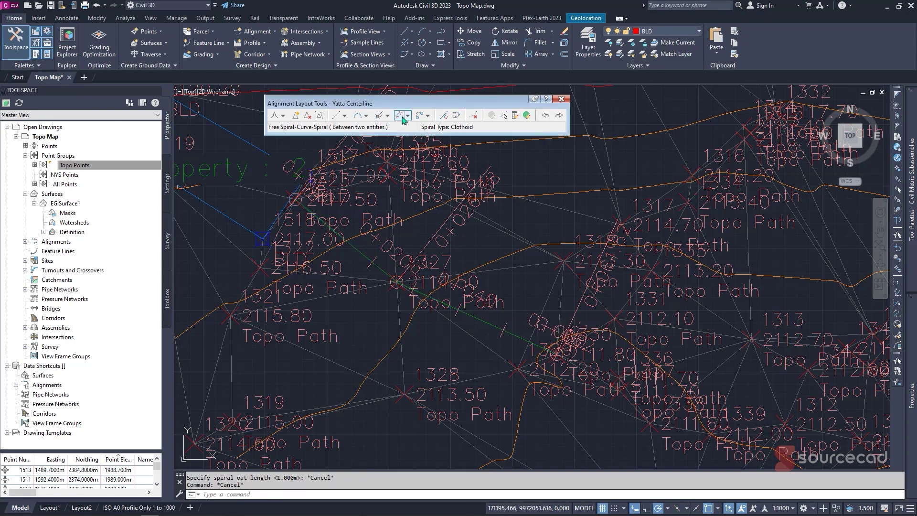
# Try a free spiral-curve-spiral between the alignment tangents with Lessthan180, picking the radius and spiral lengths in the drawing near point 1327
pyautogui.click(366, 116)
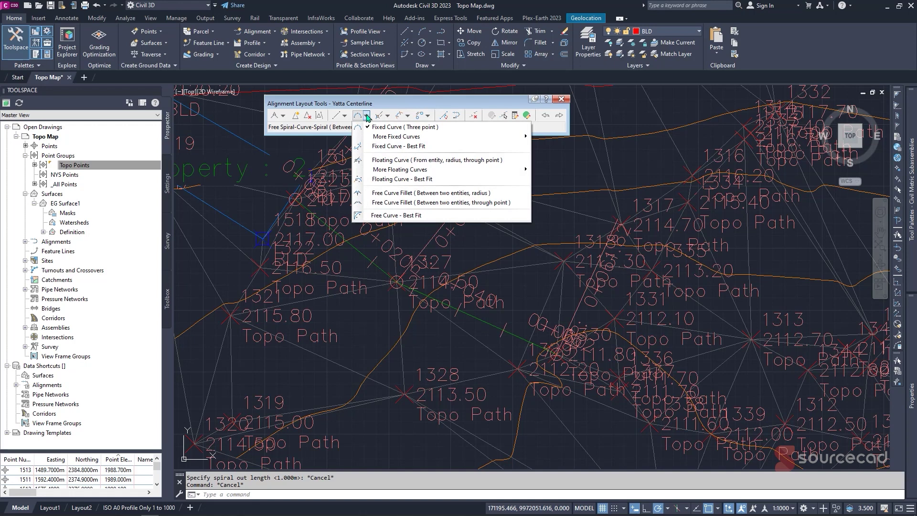
pyautogui.click(387, 116)
pyautogui.click(430, 175)
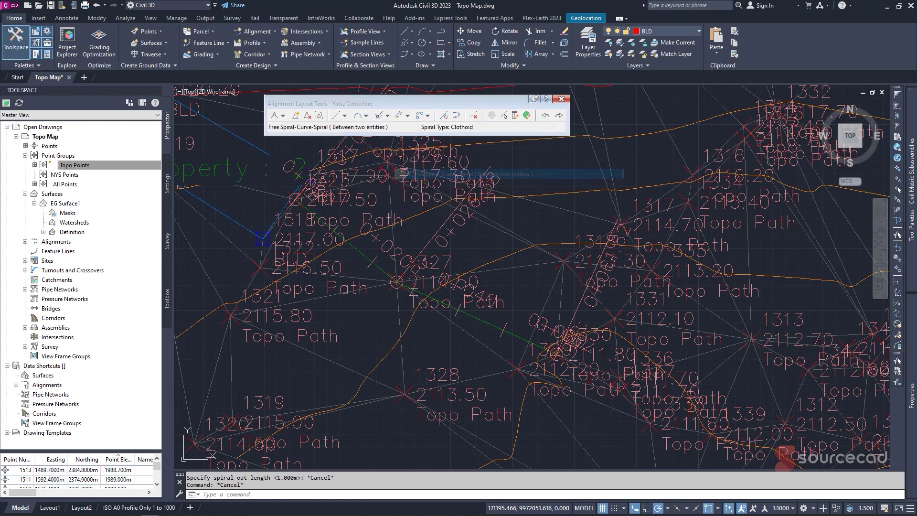
pyautogui.scroll(2, 386, 264)
pyautogui.click(387, 263)
pyautogui.click(453, 301)
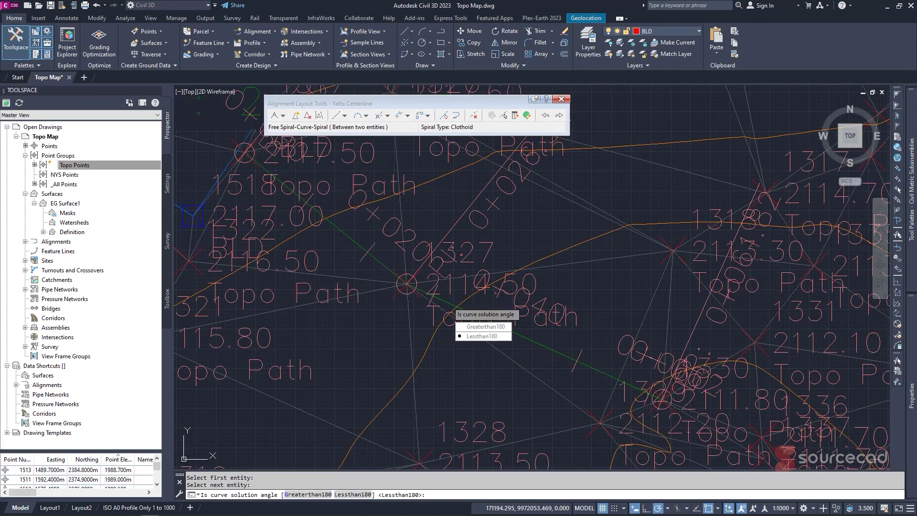
pyautogui.click(482, 329)
pyautogui.click(405, 282)
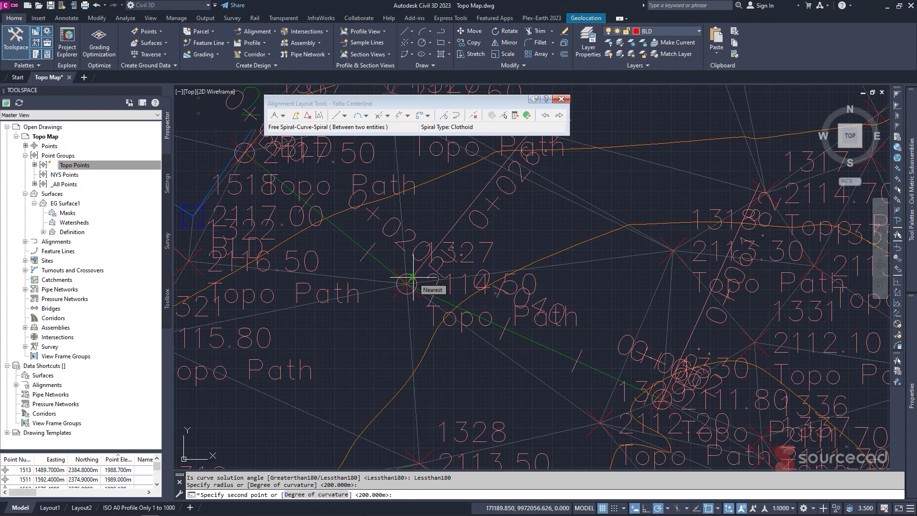
pyautogui.click(413, 277)
pyautogui.click(413, 277)
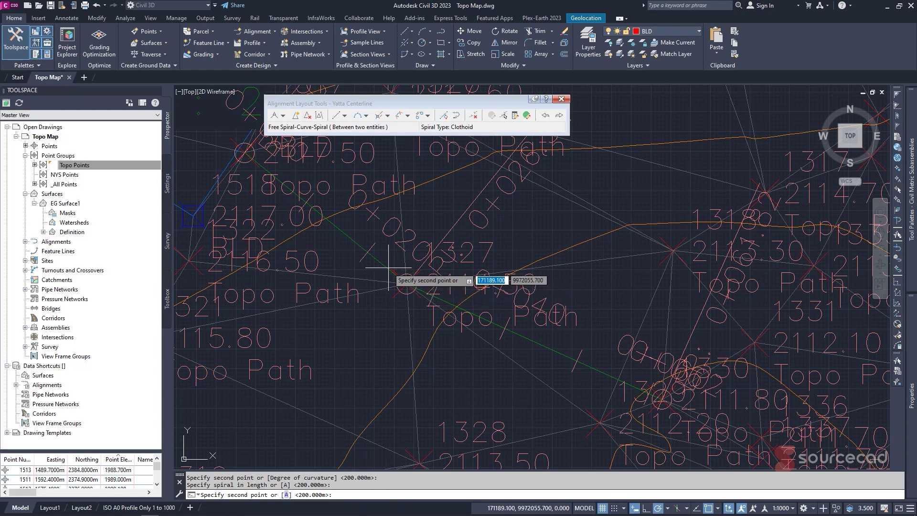
pyautogui.click(384, 266)
pyautogui.click(406, 284)
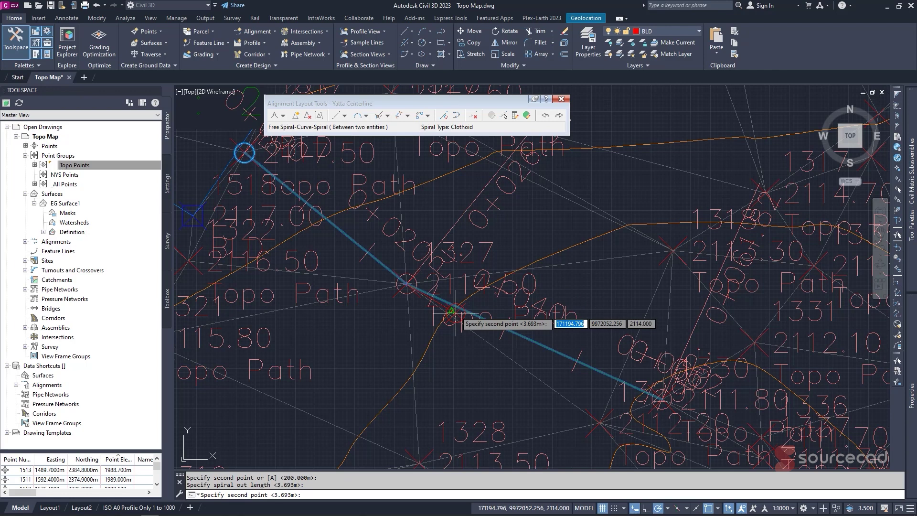
pyautogui.click(445, 301)
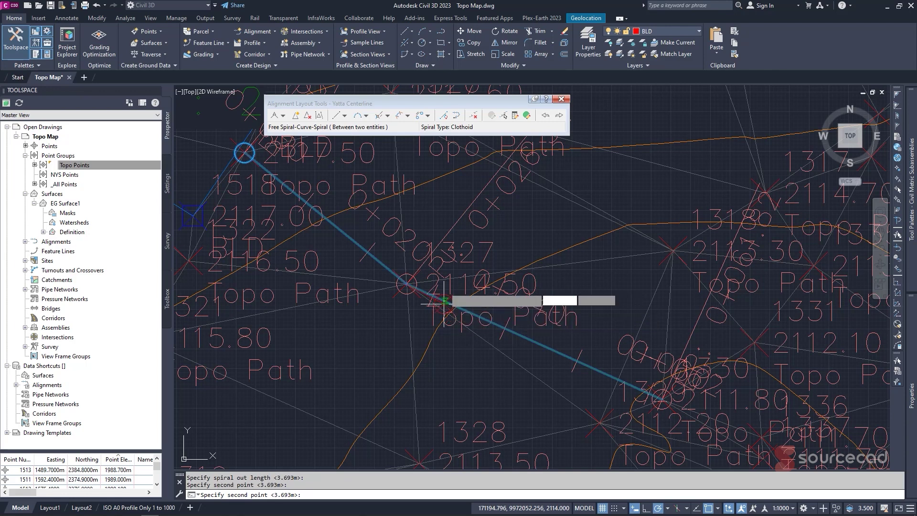
pyautogui.press('Escape')
pyautogui.scroll(-2, 421, 294)
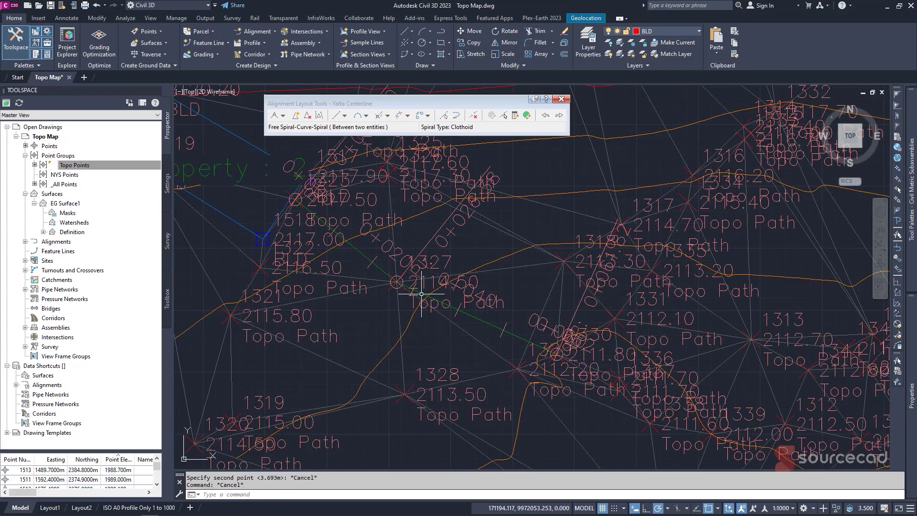
# Move the alignment's middle PI from point 1327 to point 1328
pyautogui.scroll(4, 421, 294)
pyautogui.click(416, 262)
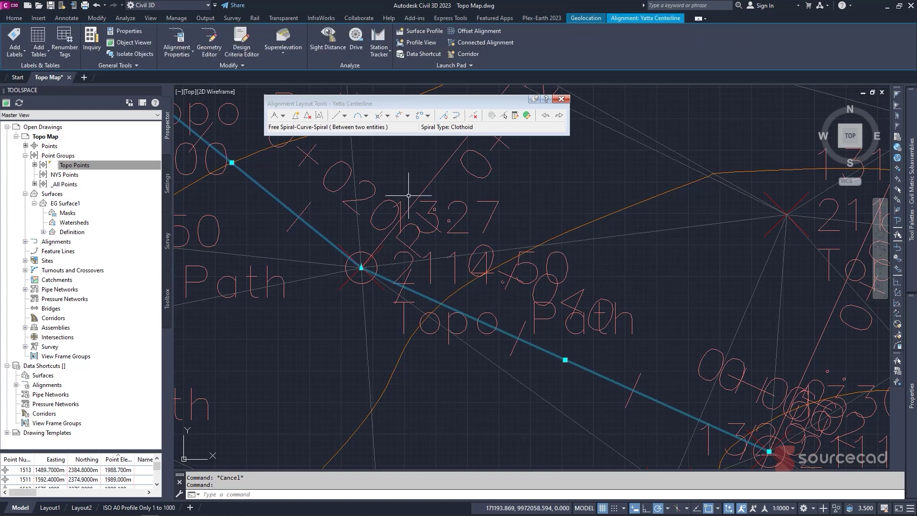
pyautogui.scroll(-2, 378, 266)
pyautogui.moveTo(377, 266); pyautogui.dragTo(374, 270, button='middle')
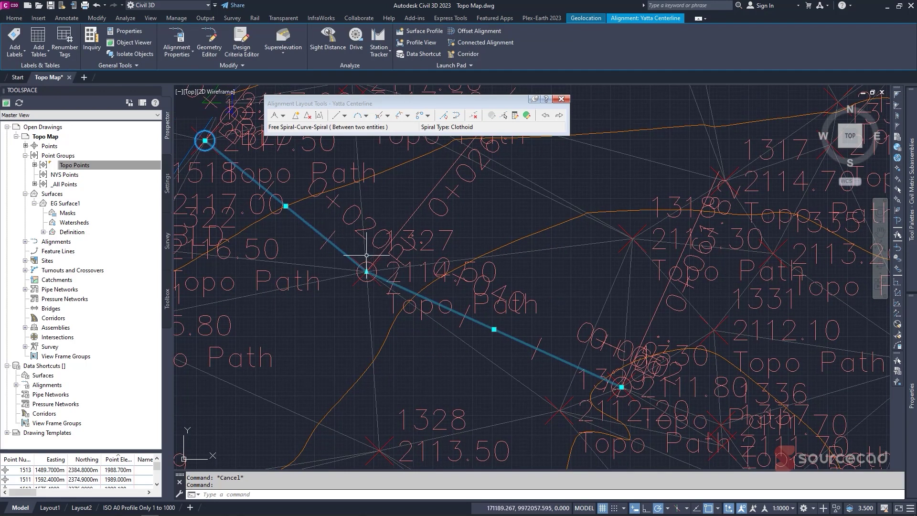
pyautogui.scroll(-2, 380, 271)
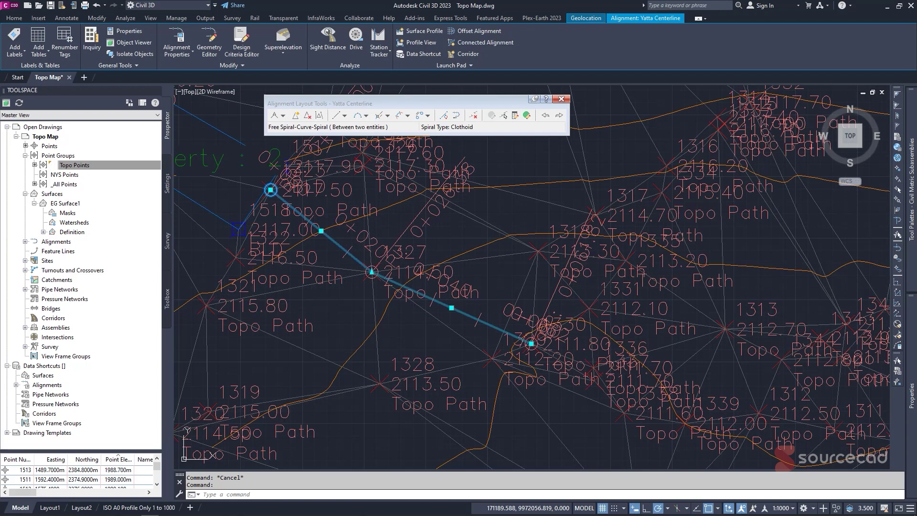
pyautogui.scroll(2, 372, 269)
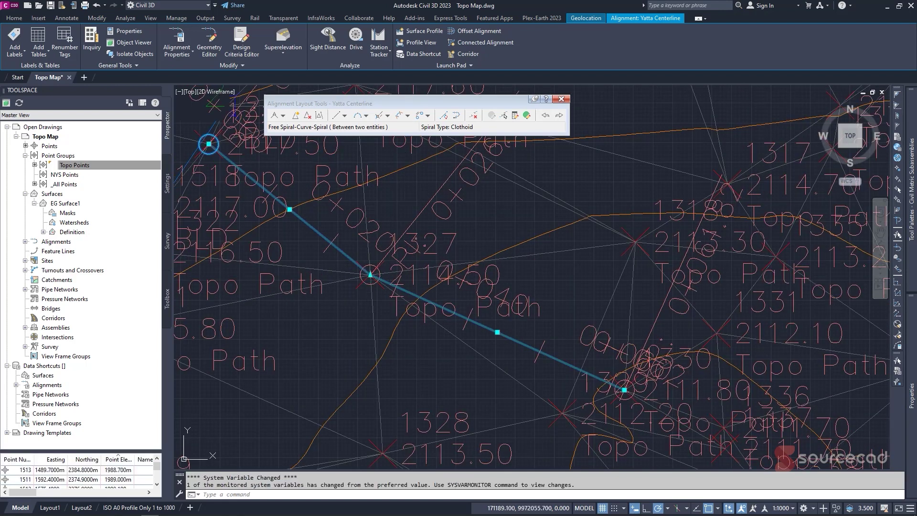
pyautogui.click(370, 275)
pyautogui.scroll(-2, 297, 377)
pyautogui.moveTo(340, 334); pyautogui.dragTo(362, 317, button='middle')
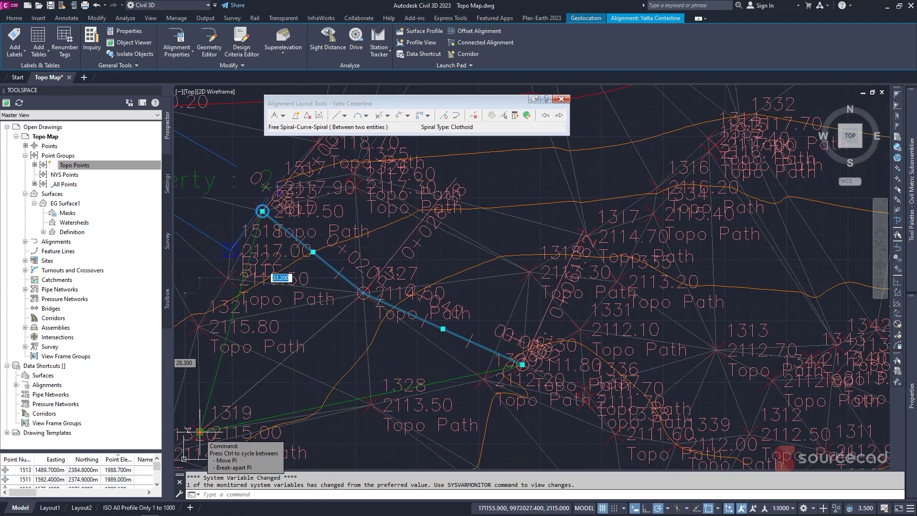
pyautogui.click(370, 406)
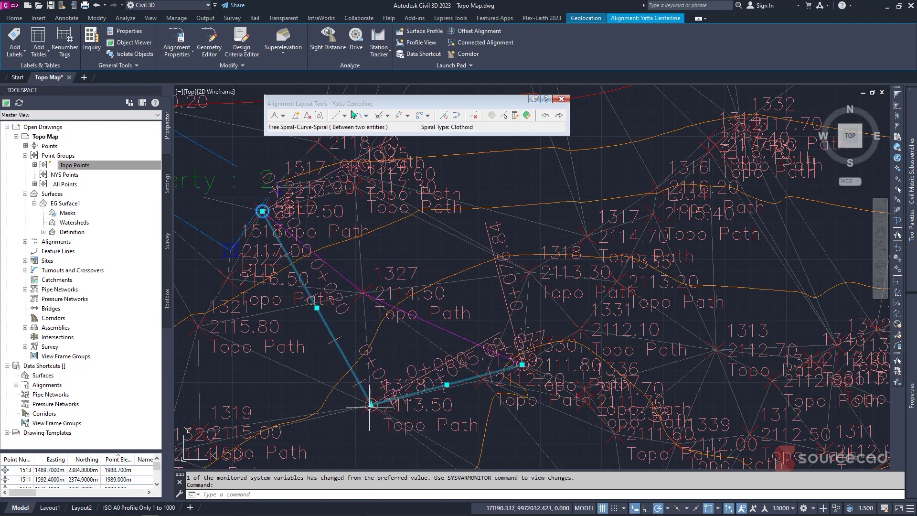
# Add a free spiral-curve-spiral between the two tangents with Lessthan180, radius 5 m and 2 m spiral in and out lengths, and close the layout tools
pyautogui.click(399, 116)
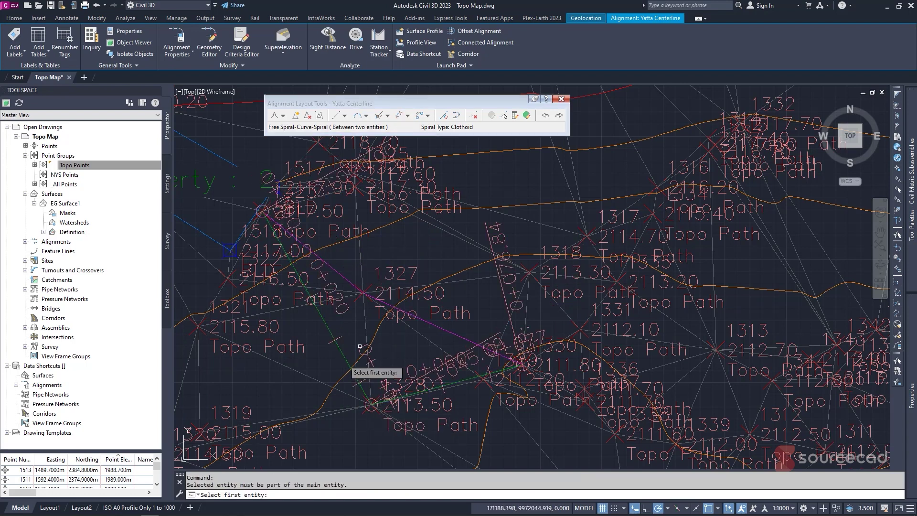
pyautogui.click(344, 358)
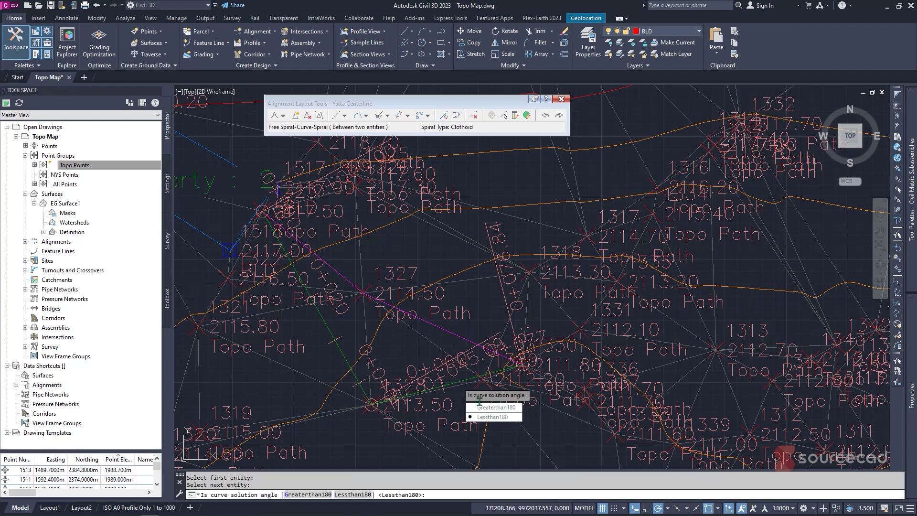
pyautogui.click(483, 416)
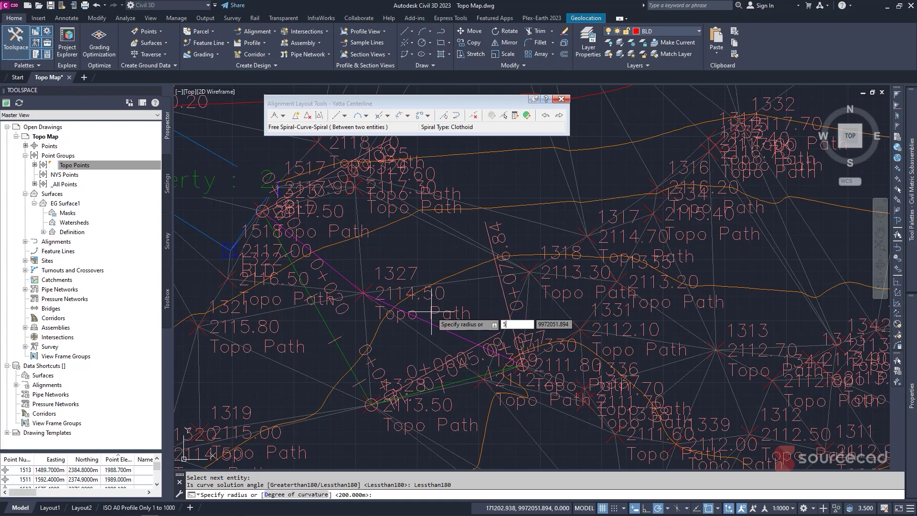
pyautogui.press('Return')
pyautogui.write('2')
pyautogui.press('Return')
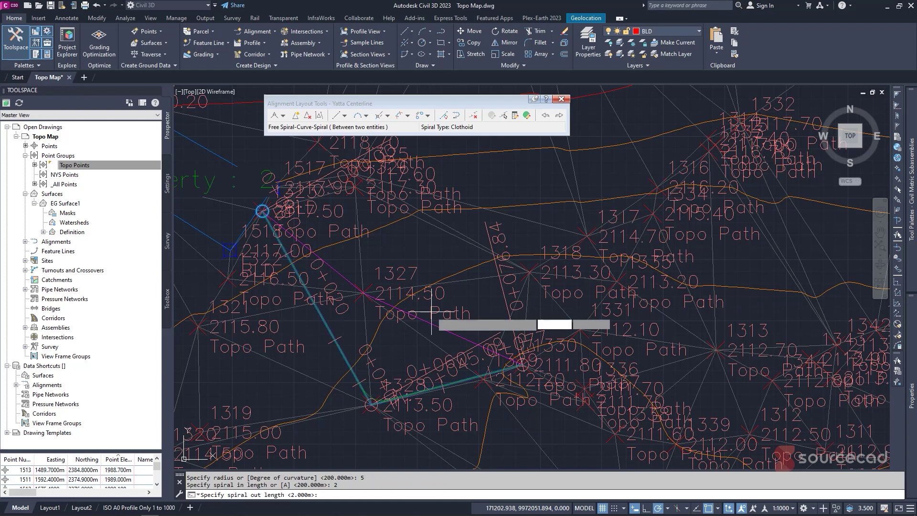
pyautogui.press('Return')
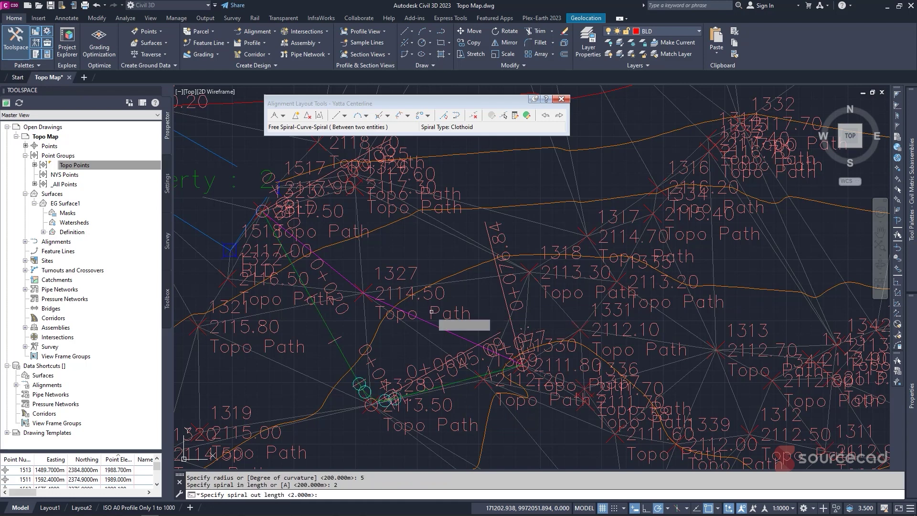
pyautogui.press('Return')
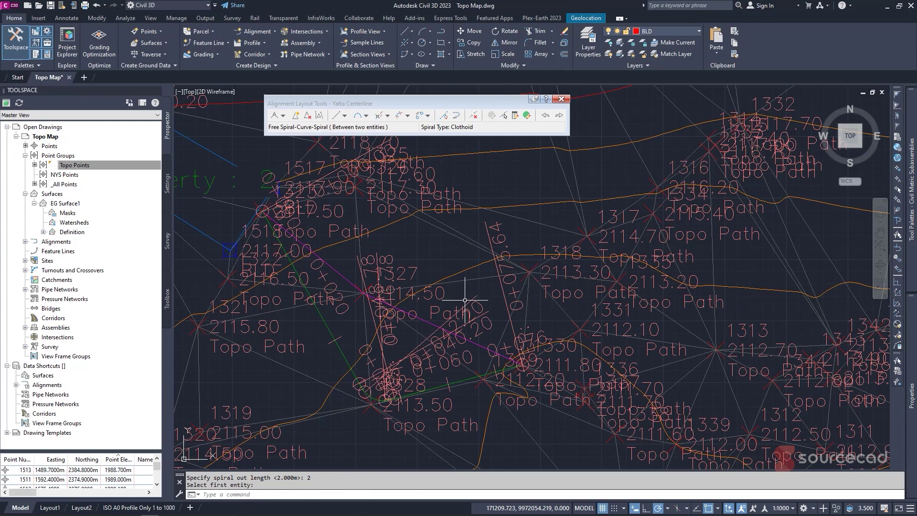
pyautogui.click(561, 98)
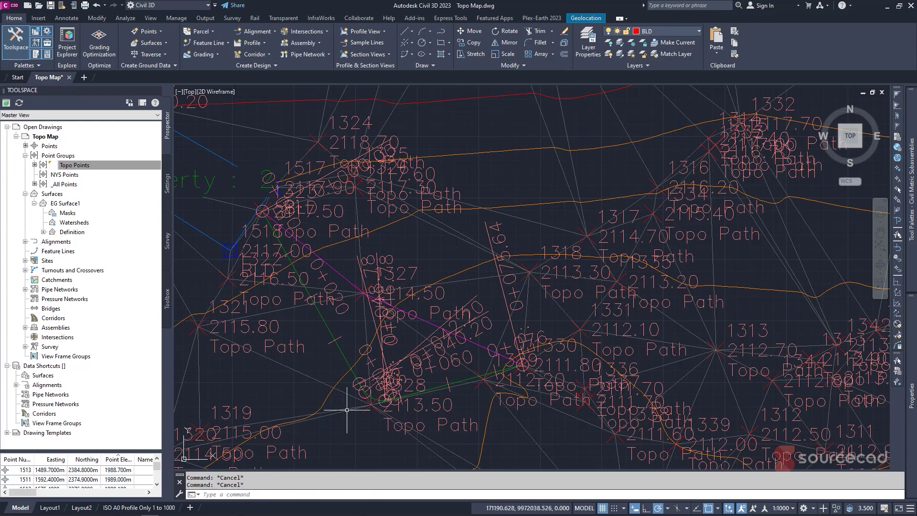
# Examine the spiral curve at the alignment's corner near point 1328 and the overall surface around it
pyautogui.scroll(4, 367, 394)
pyautogui.scroll(-5, 379, 369)
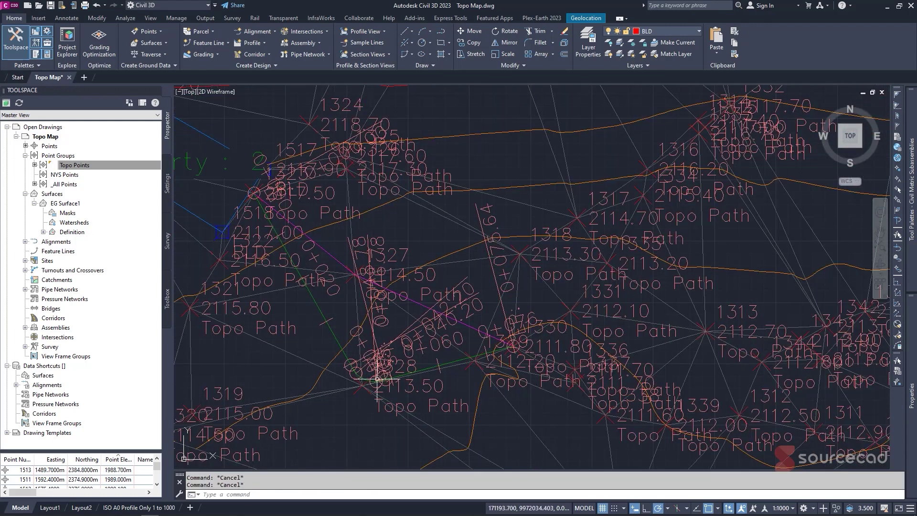
pyautogui.scroll(5, 321, 324)
pyautogui.scroll(-4, 496, 341)
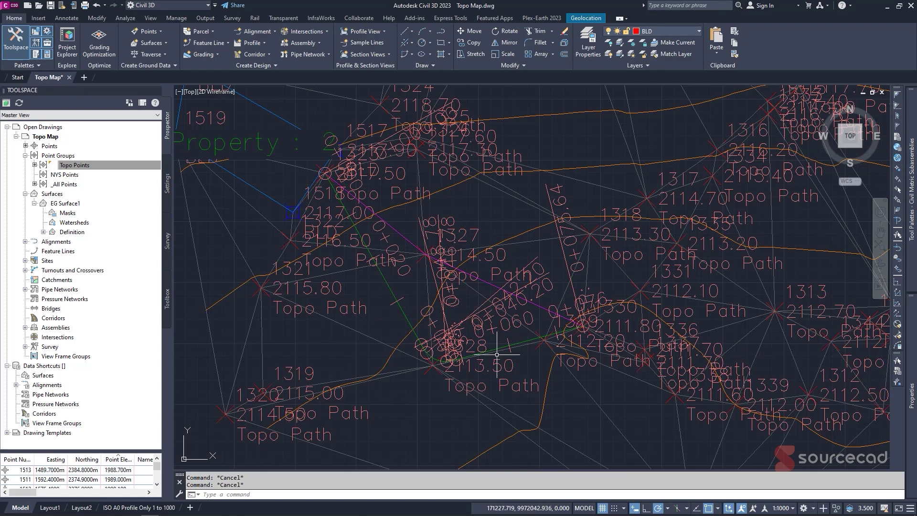
pyautogui.moveTo(329, 176); pyautogui.dragTo(357, 209, button='middle')
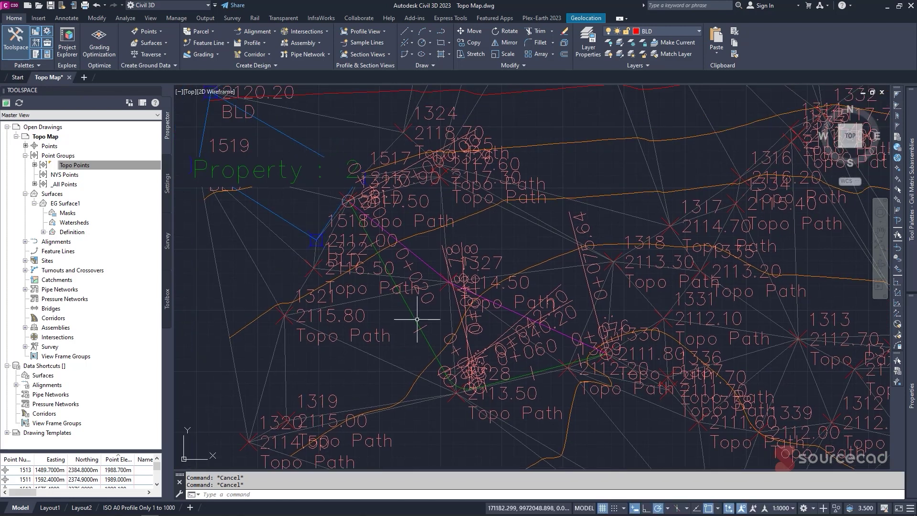
pyautogui.scroll(-2, 417, 319)
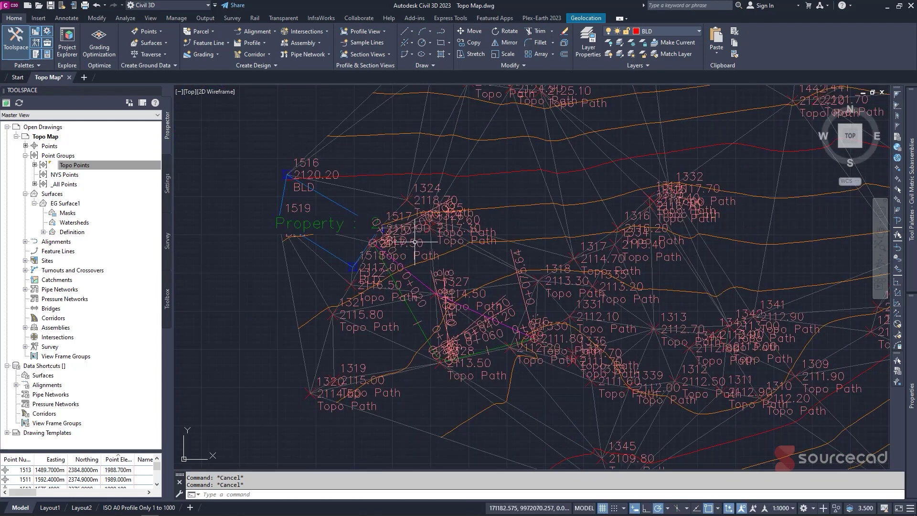
pyautogui.scroll(-2, 415, 245)
pyautogui.scroll(-4, 500, 282)
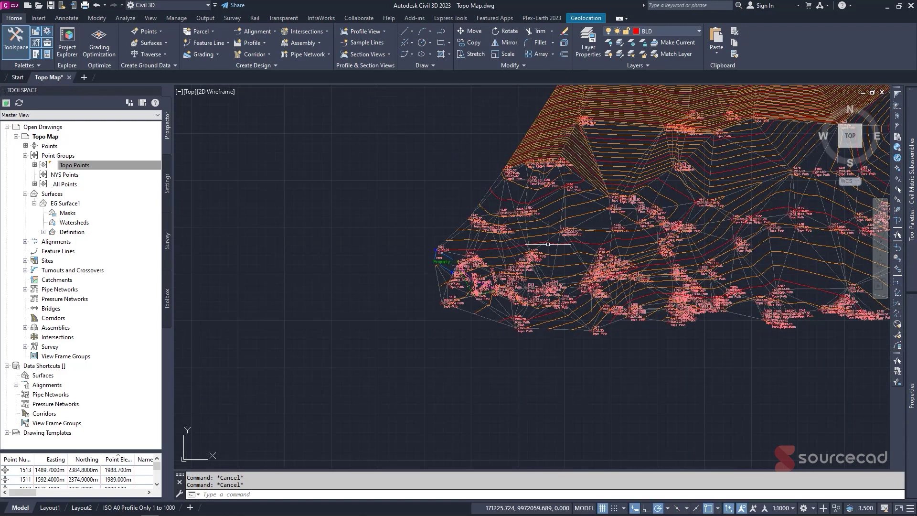
pyautogui.moveTo(444, 288); pyautogui.dragTo(342, 319, button='middle')
pyautogui.middleClick(340, 317)
pyautogui.middleClick(340, 317)
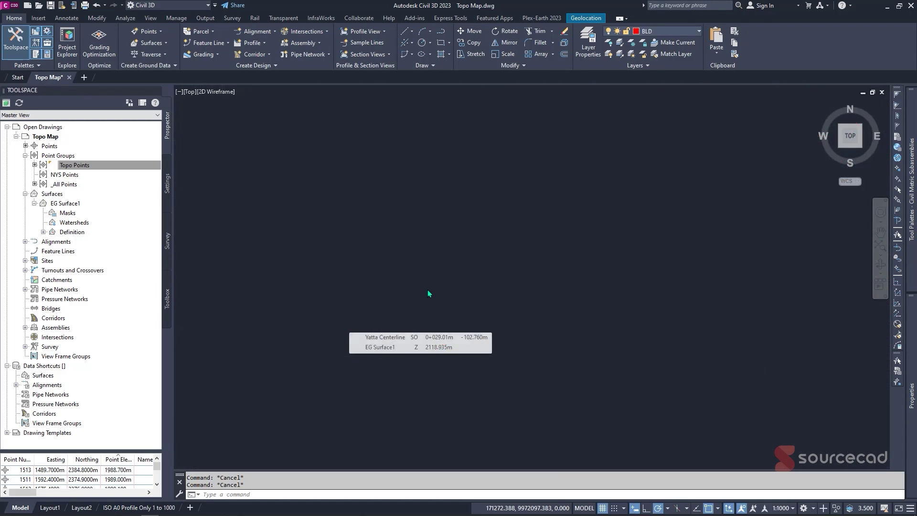
pyautogui.moveTo(445, 274)
pyautogui.mouseDown(button='middle')
pyautogui.moveTo(417, 284)
pyautogui.moveTo(502, 227)
pyautogui.moveTo(496, 251)
pyautogui.mouseUp(button='middle')
pyautogui.press('Escape')
# Apply the SourceCAD surface style to EG Surface1
pyautogui.click(494, 264)
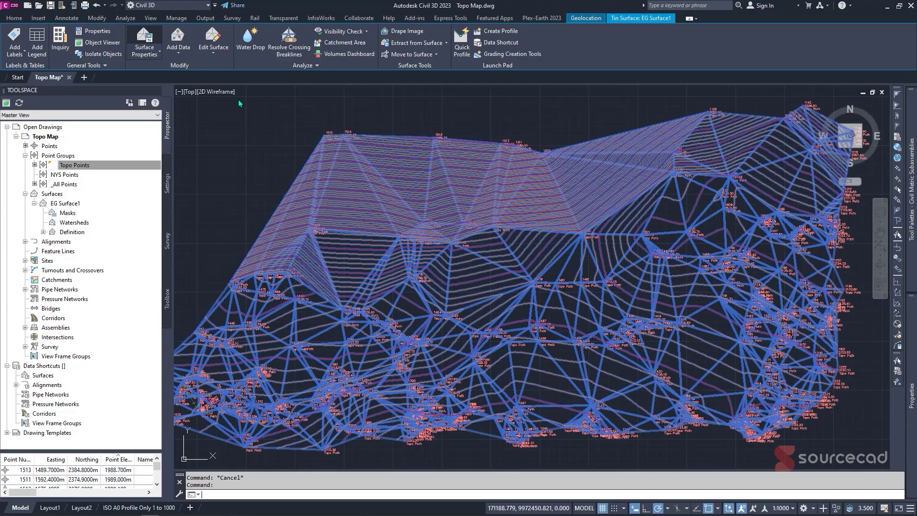
pyautogui.doubleClick(344, 313)
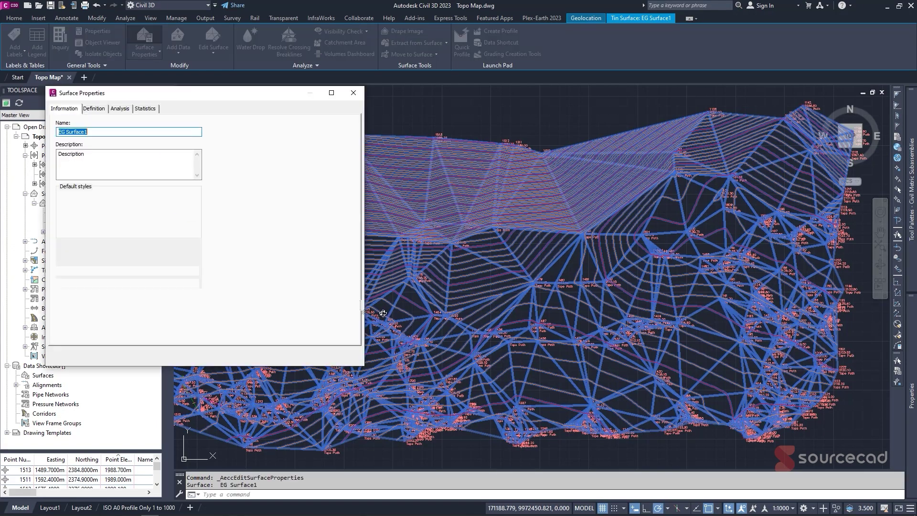
pyautogui.click(155, 206)
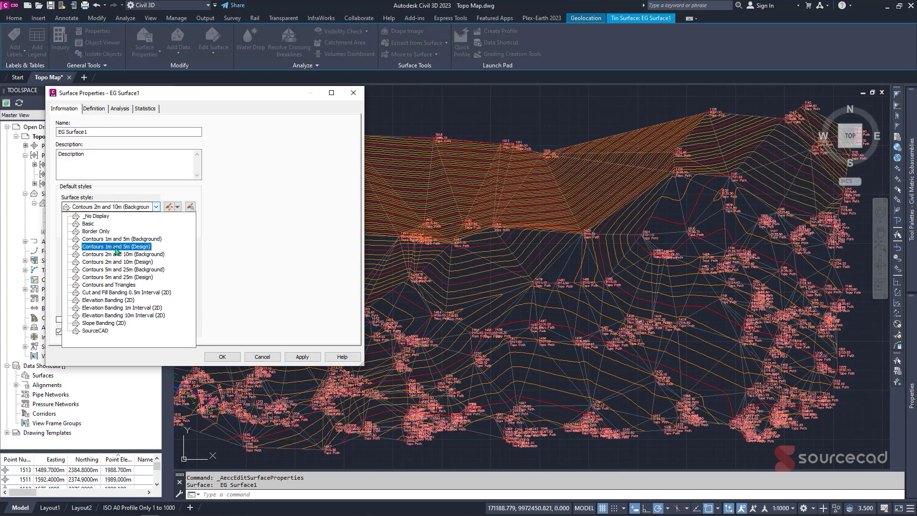
pyautogui.click(95, 330)
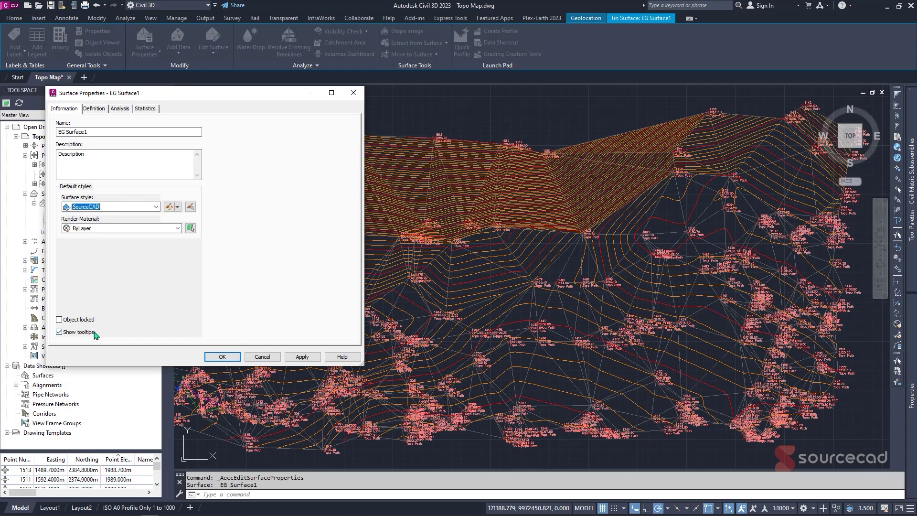
pyautogui.click(303, 357)
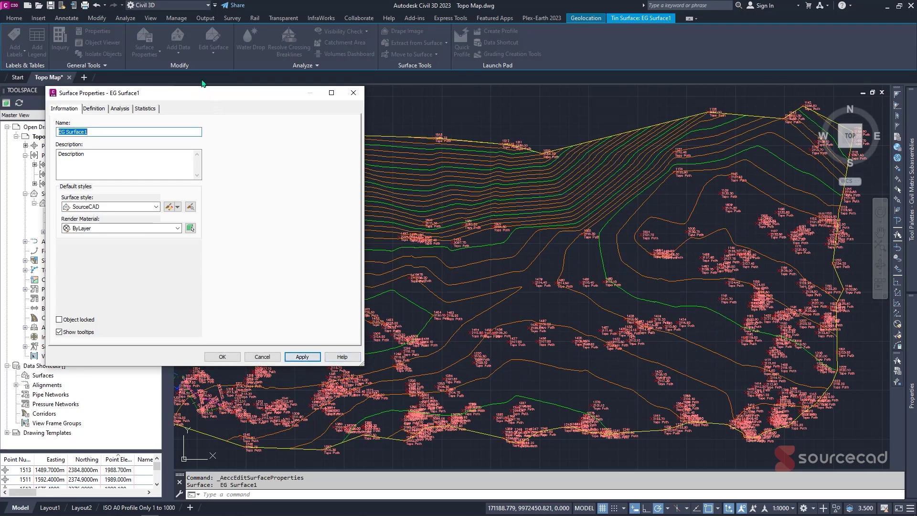
# Copy EG Surface1's current SourceCAD surface style and name the copy "SourceCAD 3D Analysis]"
pyautogui.moveTo(193, 97); pyautogui.dragTo(392, 111)
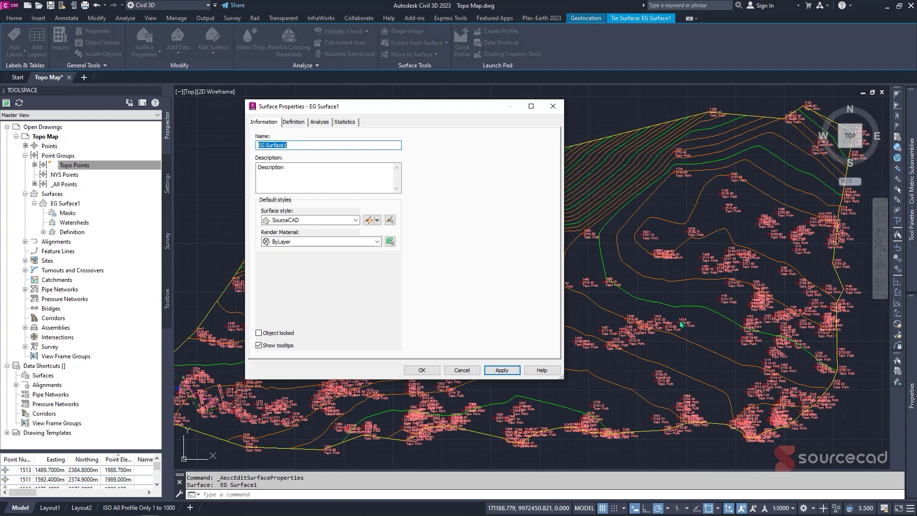
pyautogui.click(377, 220)
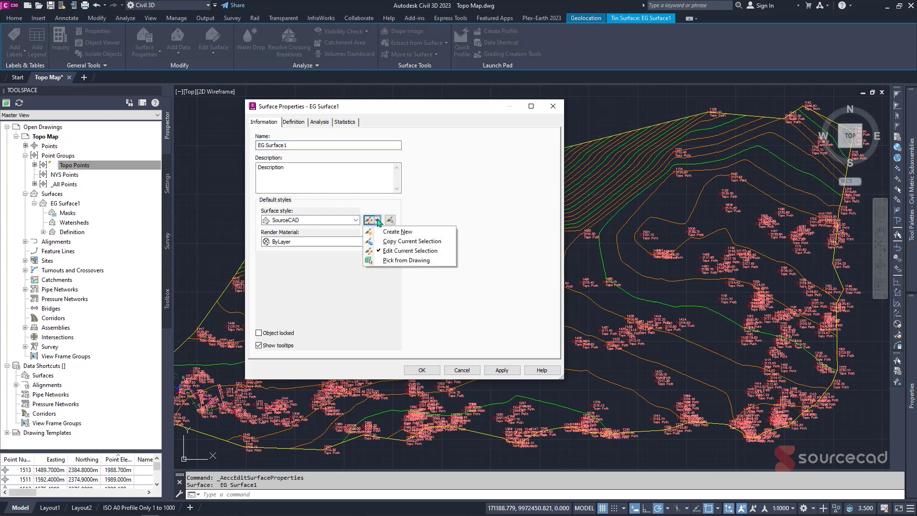
pyautogui.click(419, 245)
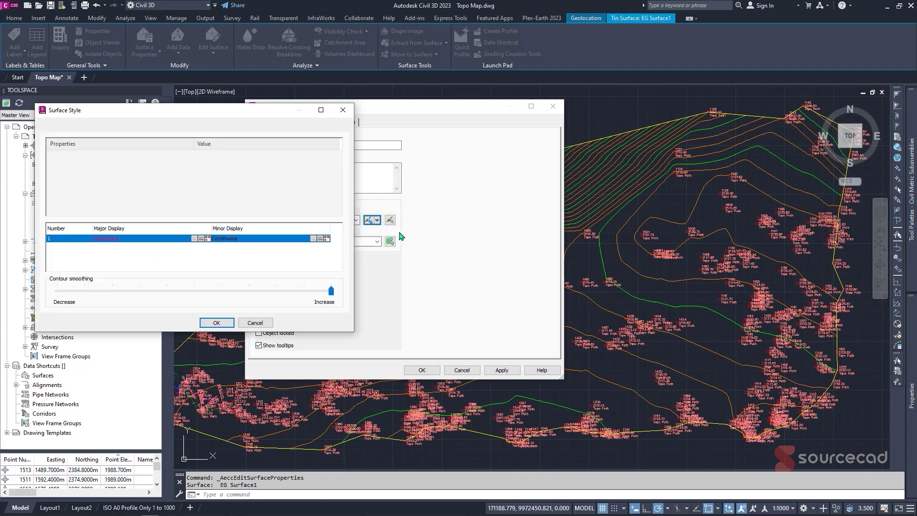
pyautogui.click(49, 127)
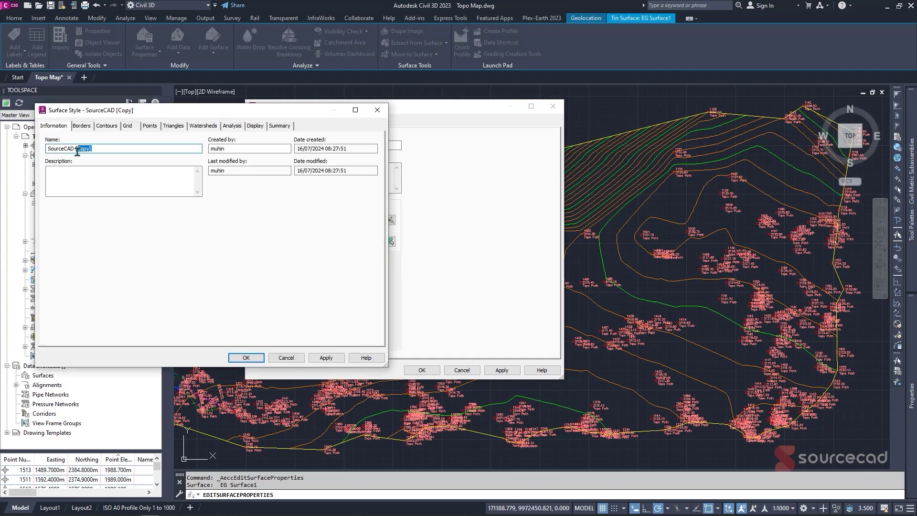
pyautogui.moveTo(75, 148); pyautogui.dragTo(90, 148)
pyautogui.write('3D Analysis')
# Review the new style's border, contour, grid and point settings, including contour ranges, intervals, depressions and smoothing
pyautogui.click(84, 126)
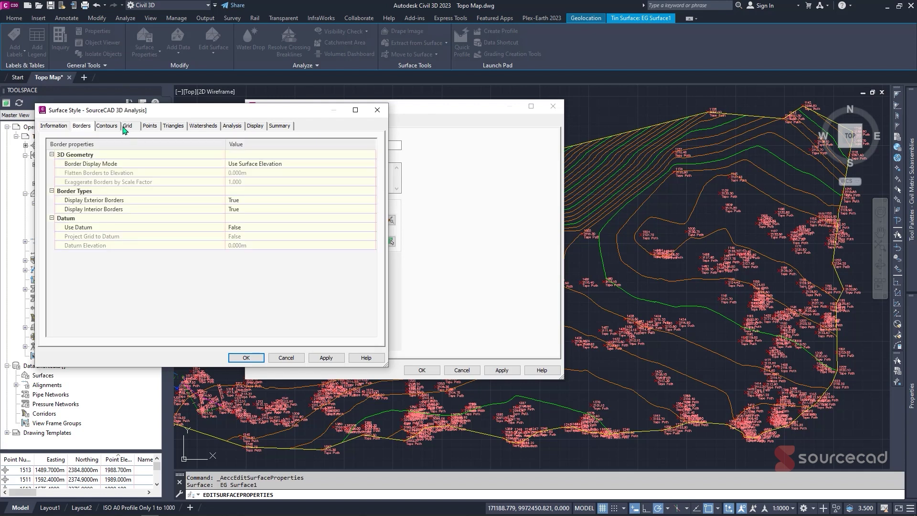
pyautogui.click(107, 126)
pyautogui.click(52, 162)
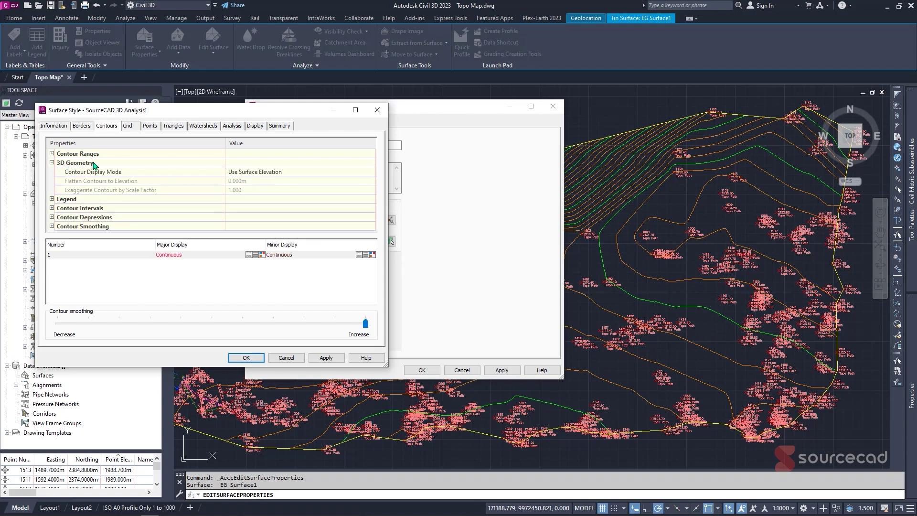
pyautogui.click(52, 154)
pyautogui.scroll(-3, 109, 179)
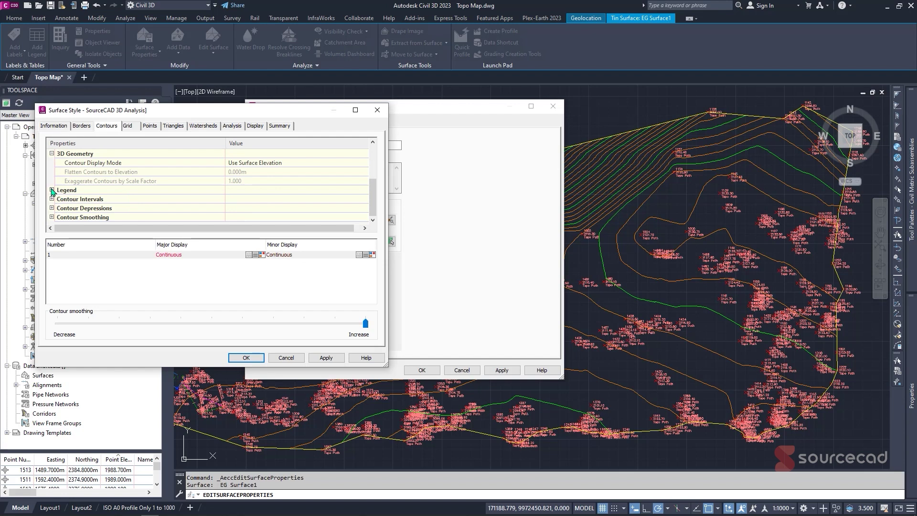
pyautogui.click(52, 190)
pyautogui.click(52, 199)
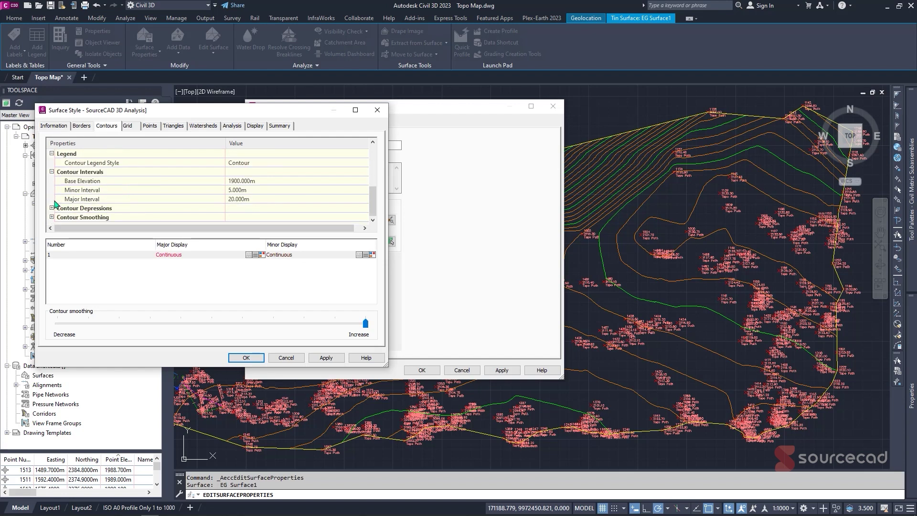
pyautogui.click(52, 208)
pyautogui.click(52, 216)
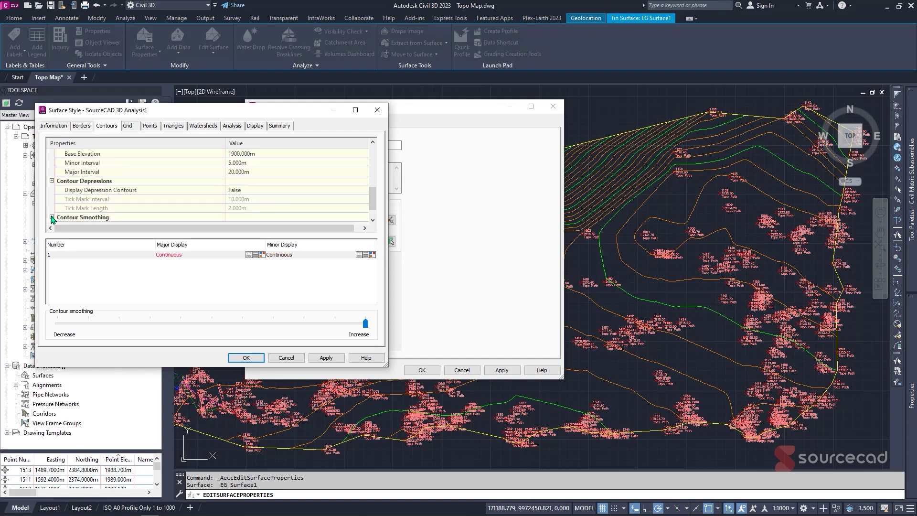
pyautogui.click(128, 126)
pyautogui.click(149, 125)
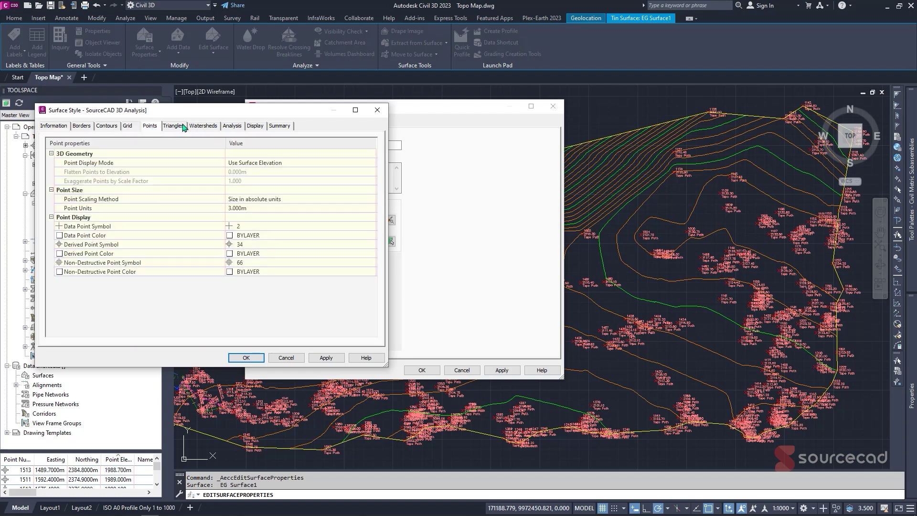
# Set the display type of the style's Directions analysis to 3D Faces
pyautogui.click(232, 127)
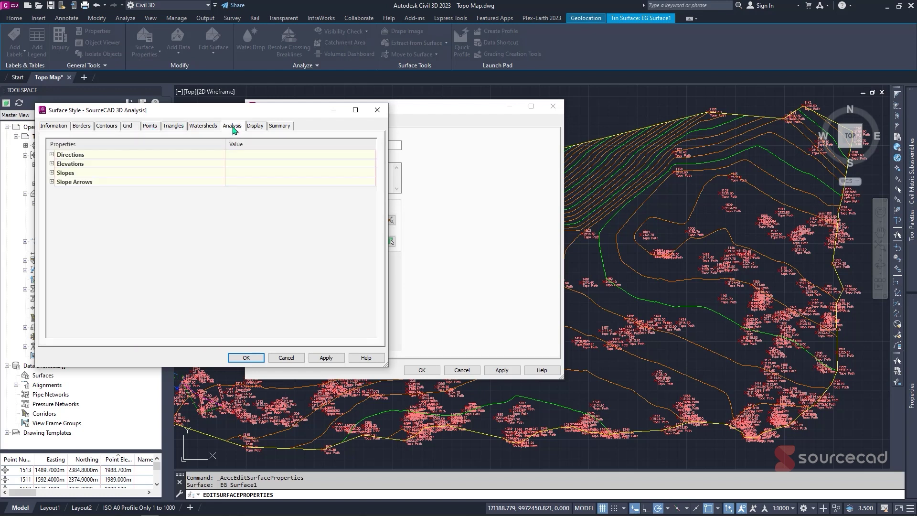
pyautogui.click(52, 155)
pyautogui.click(270, 199)
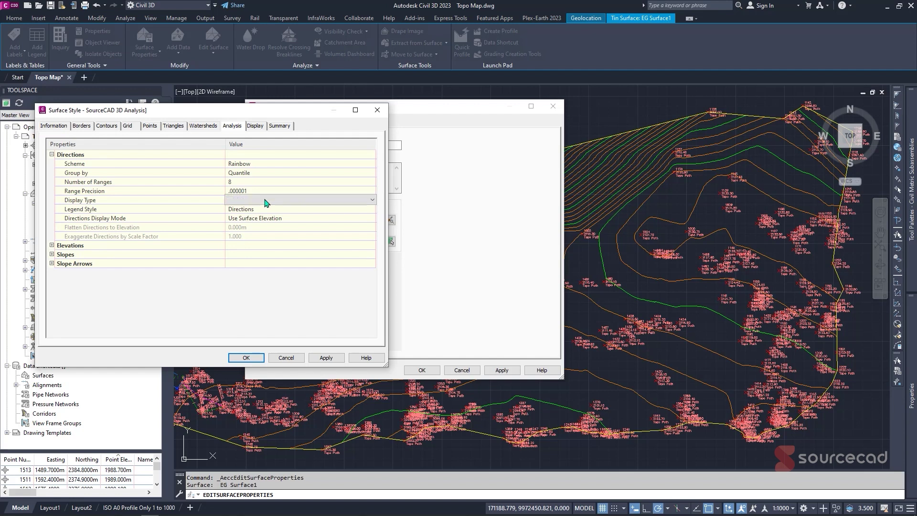
pyautogui.click(270, 198)
pyautogui.click(257, 219)
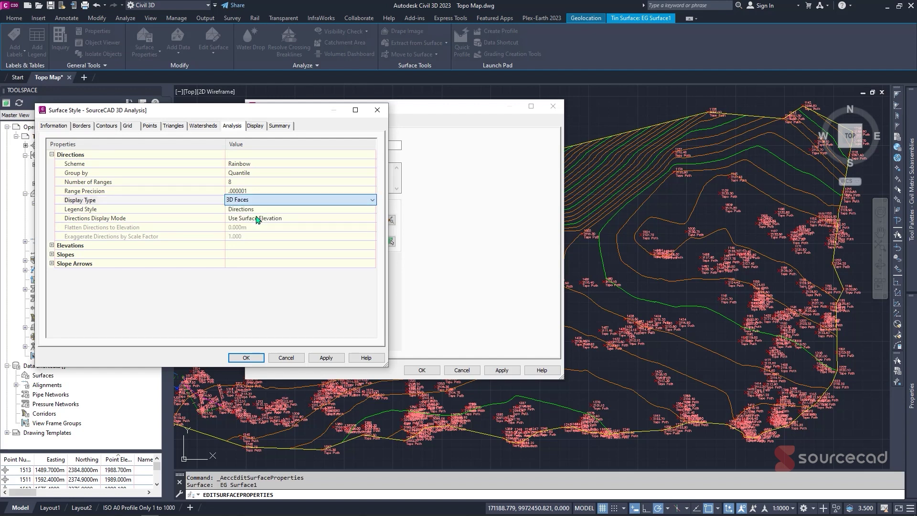
# Expand the style's Elevations analysis settings to reach their display options
pyautogui.click(51, 245)
pyautogui.scroll(-3, 263, 299)
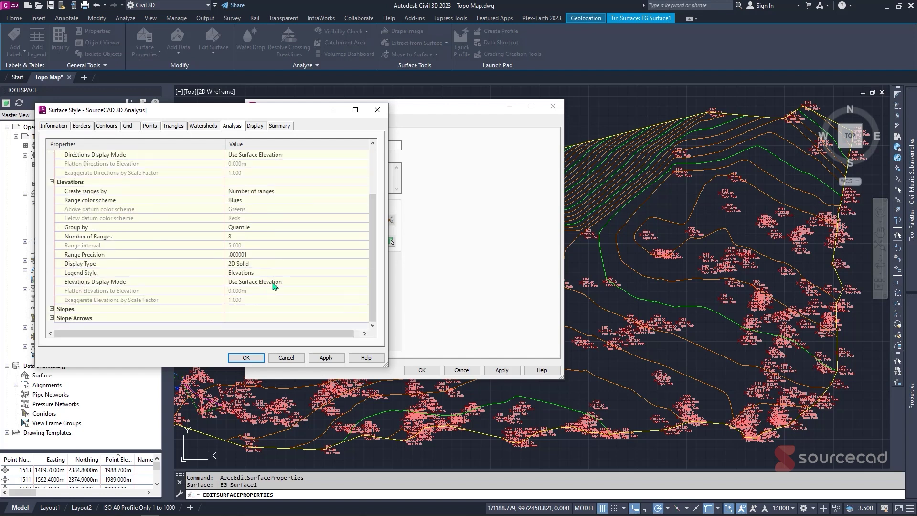
# Set the display type of the Elevations analysis to 3D Faces in the surface style
pyautogui.click(281, 264)
pyautogui.click(282, 264)
pyautogui.click(265, 281)
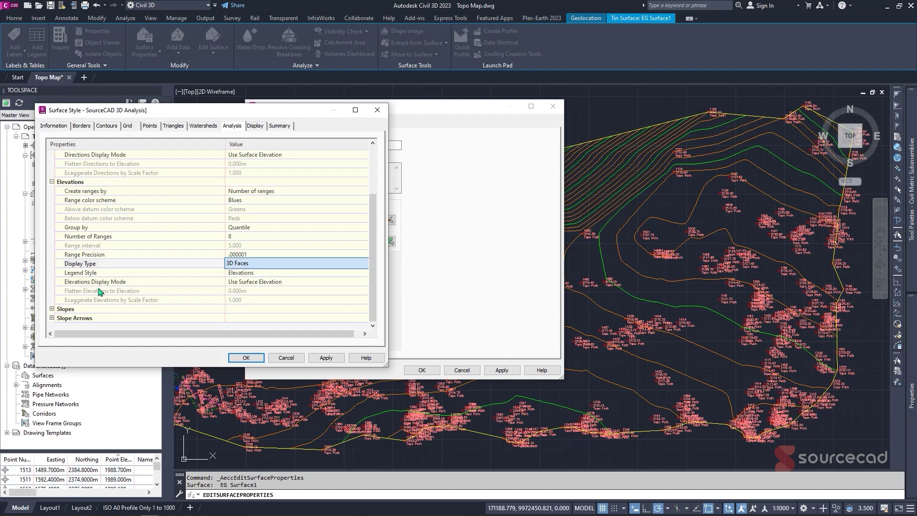
# Set the display type of the Slopes analysis to 3D Faces and expand the Slope Arrows settings for review
pyautogui.click(52, 309)
pyautogui.scroll(-3, 253, 282)
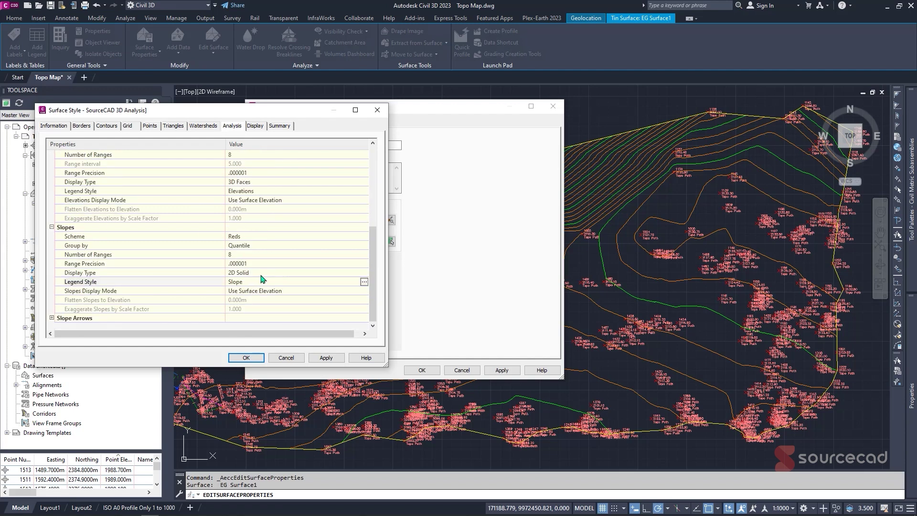
pyautogui.click(263, 272)
pyautogui.click(262, 272)
pyautogui.click(266, 290)
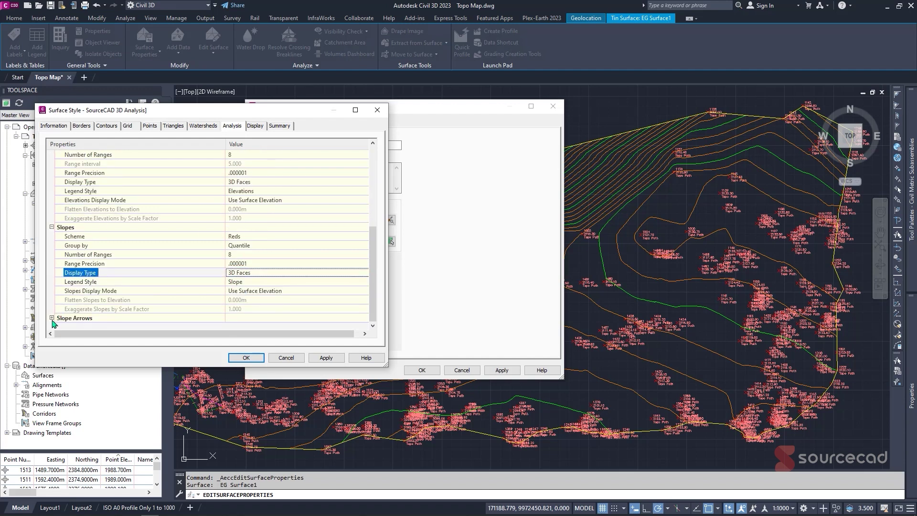
pyautogui.click(52, 318)
pyautogui.scroll(-3, 226, 292)
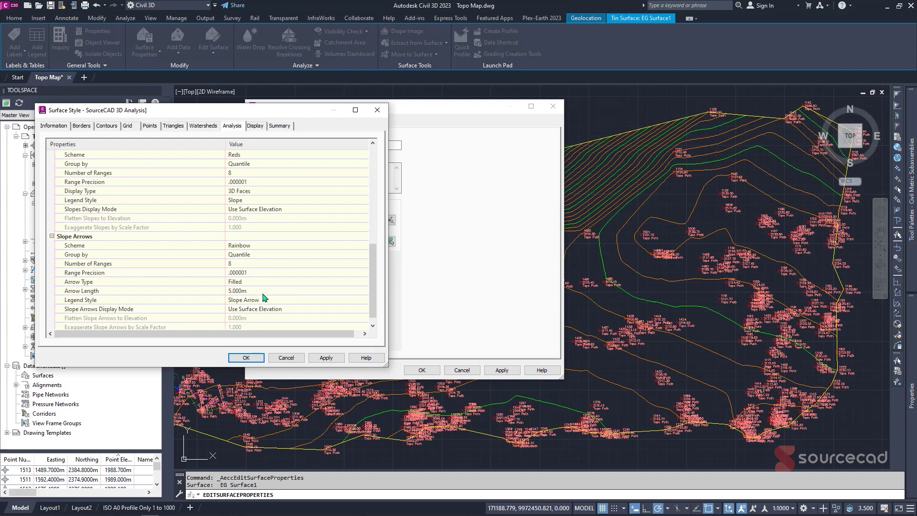
pyautogui.scroll(-1, 264, 297)
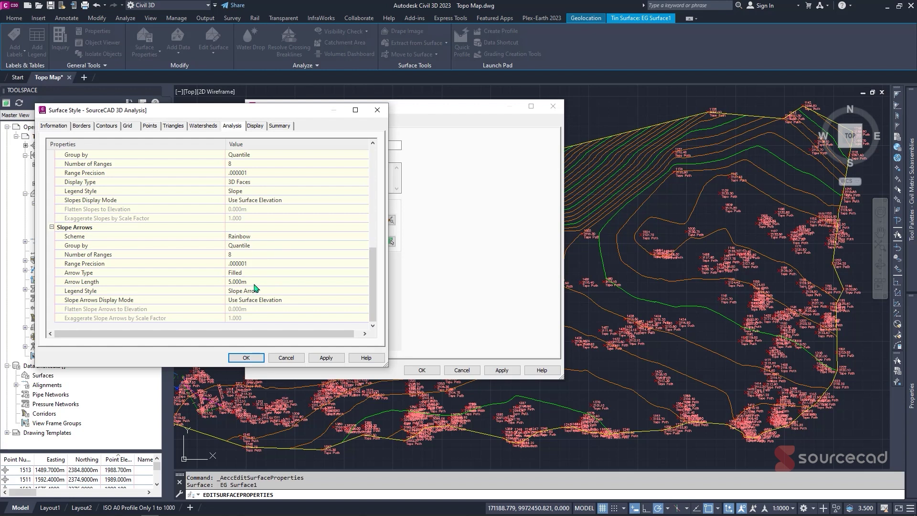
# Make the Elevations and Directions components visible in the style's Plan view direction and save the surface style
pyautogui.click(257, 126)
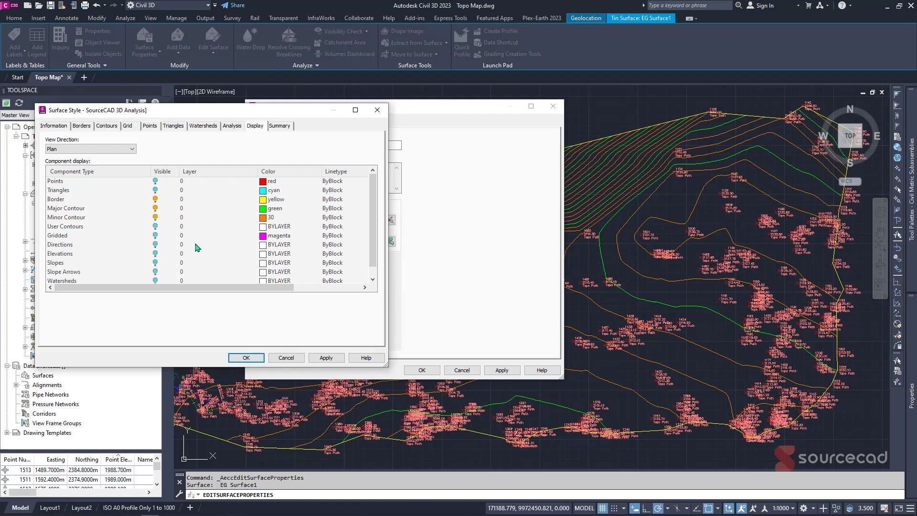
pyautogui.scroll(-1, 197, 247)
pyautogui.click(159, 246)
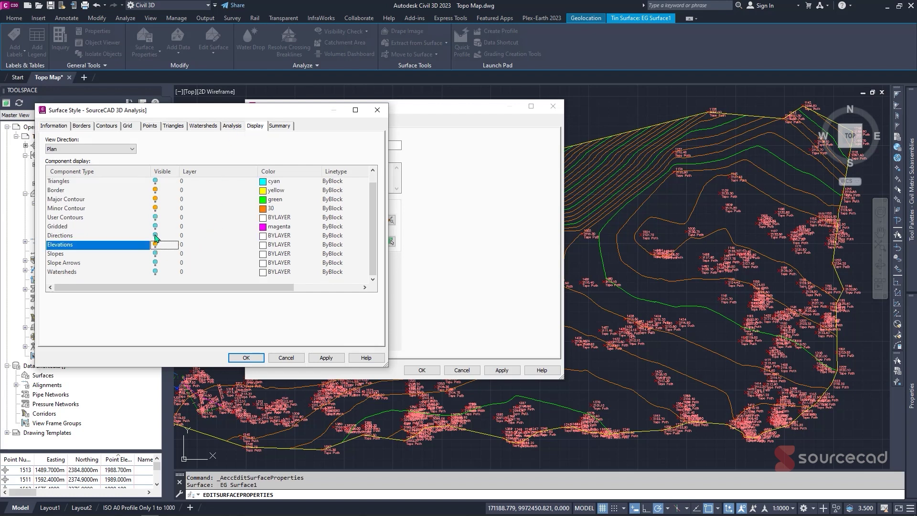
pyautogui.click(156, 236)
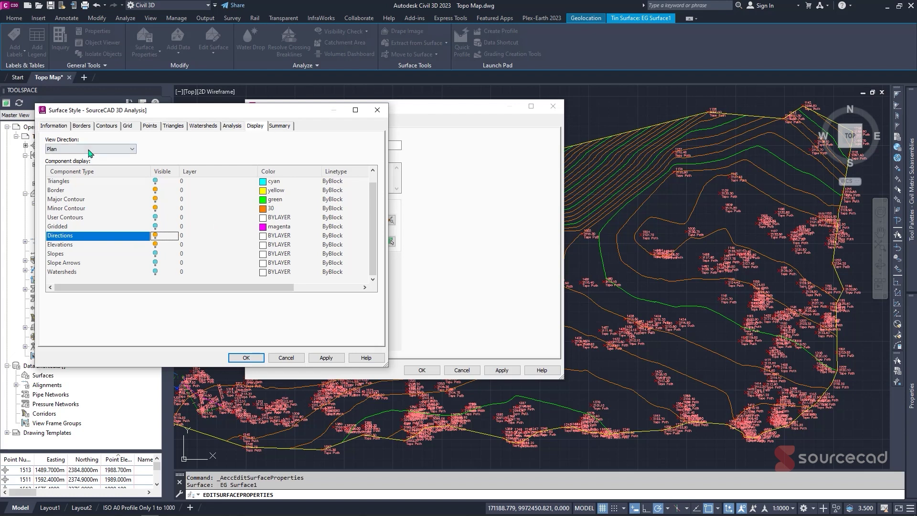
pyautogui.click(63, 128)
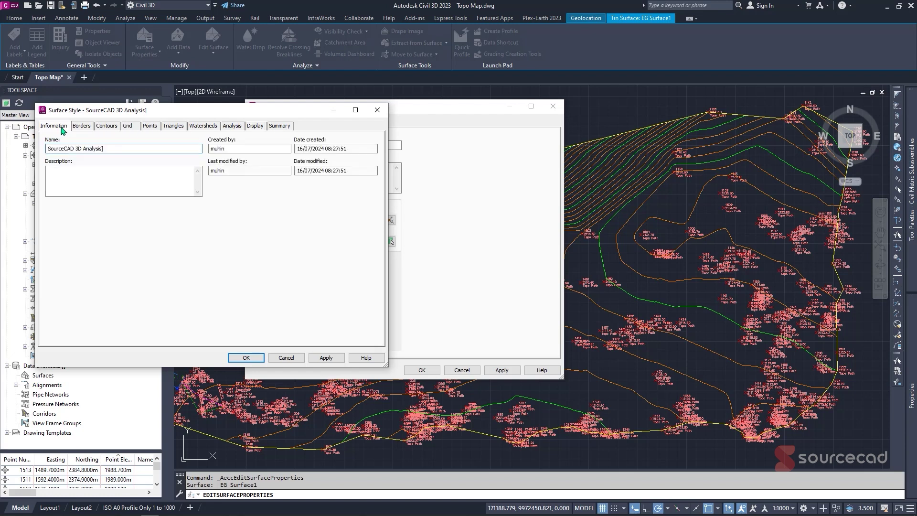
pyautogui.click(326, 358)
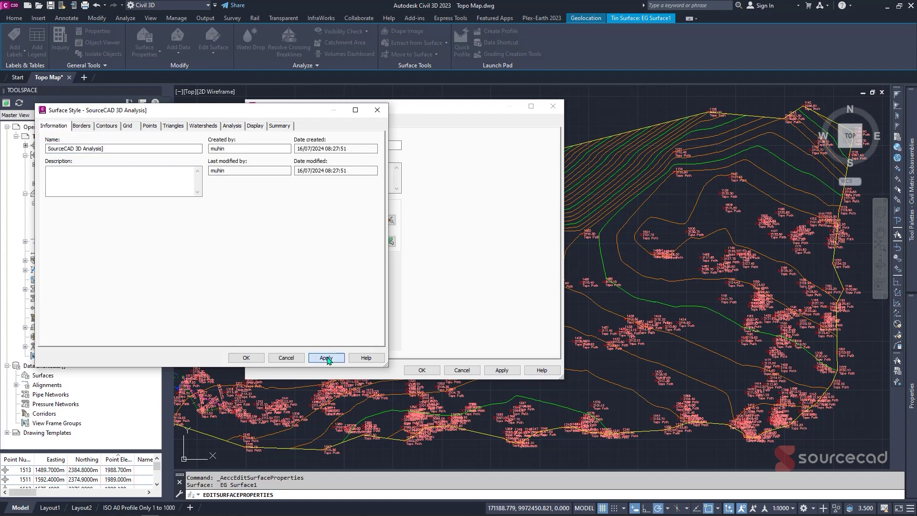
pyautogui.click(246, 358)
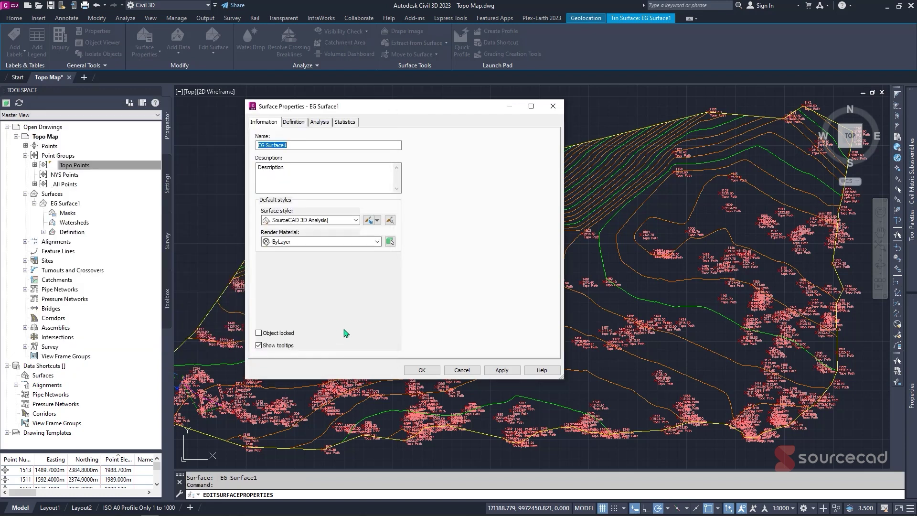
# Recheck the surface style's name and apply the 3D analysis style to EG Surface1
pyautogui.click(377, 220)
pyautogui.click(407, 253)
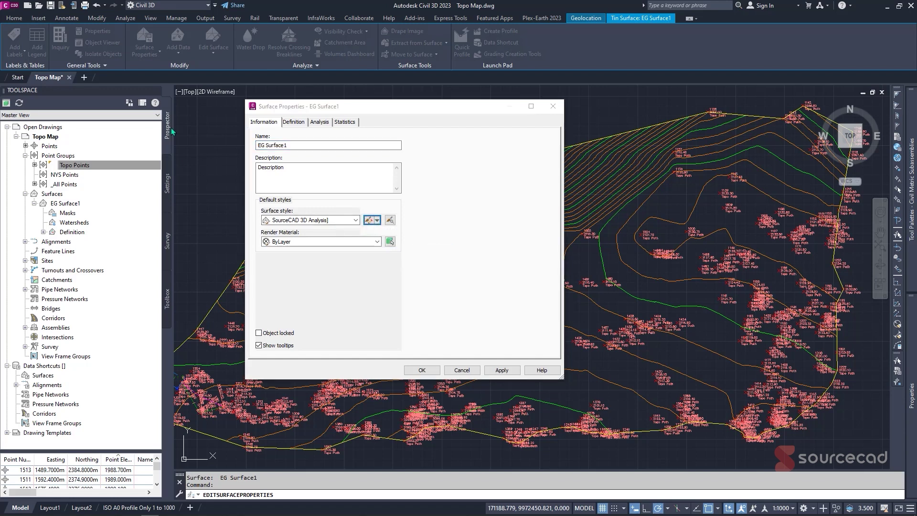
pyautogui.click(127, 148)
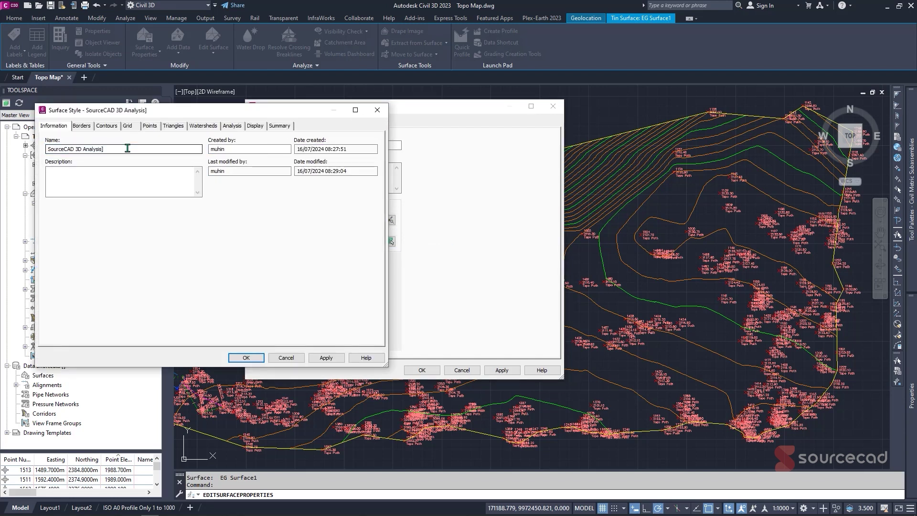
pyautogui.click(246, 358)
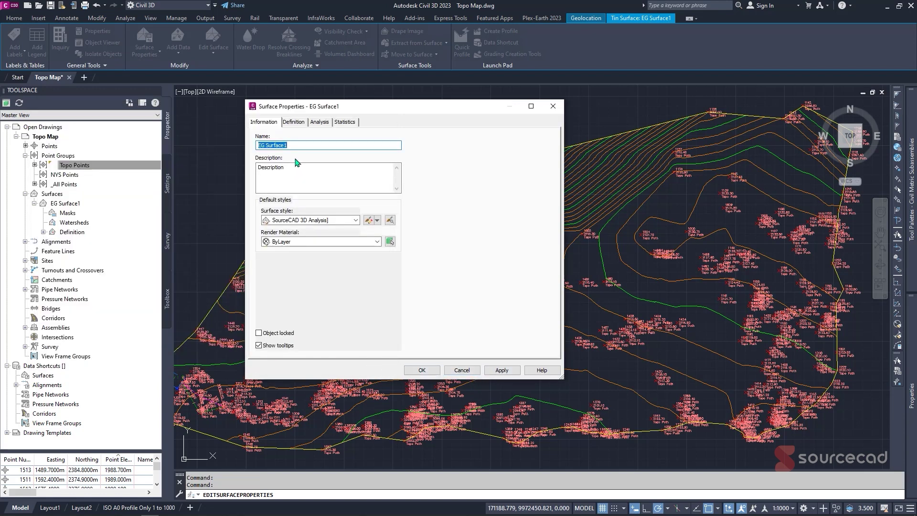
pyautogui.click(498, 370)
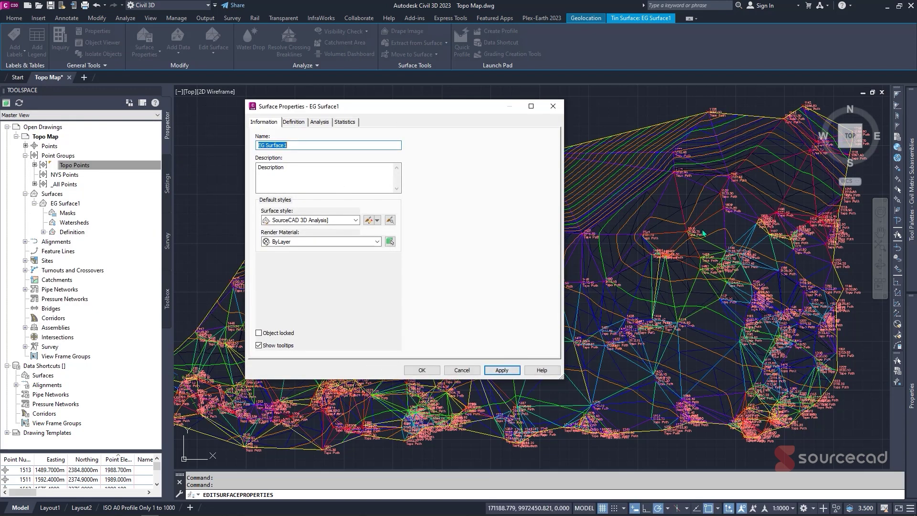
pyautogui.click(422, 371)
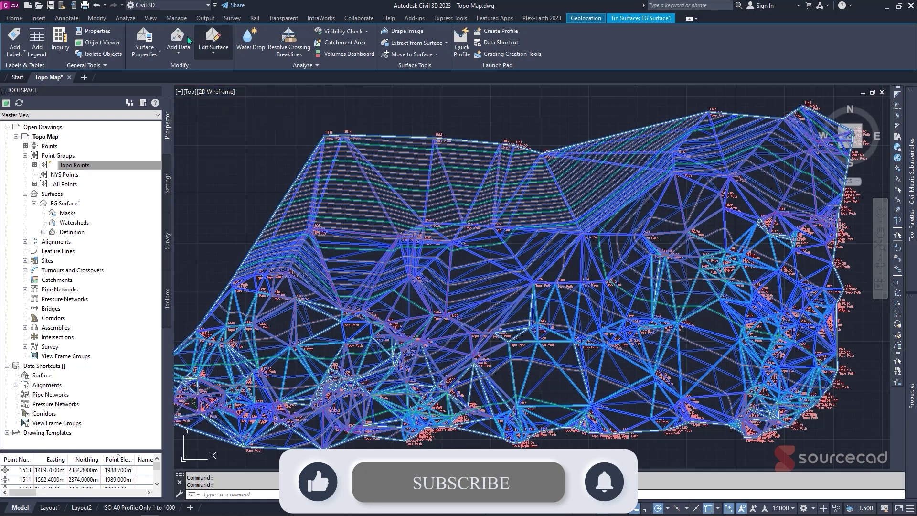
# Split the model space into two vertical viewports and center the surface in the left viewport
pyautogui.click(150, 19)
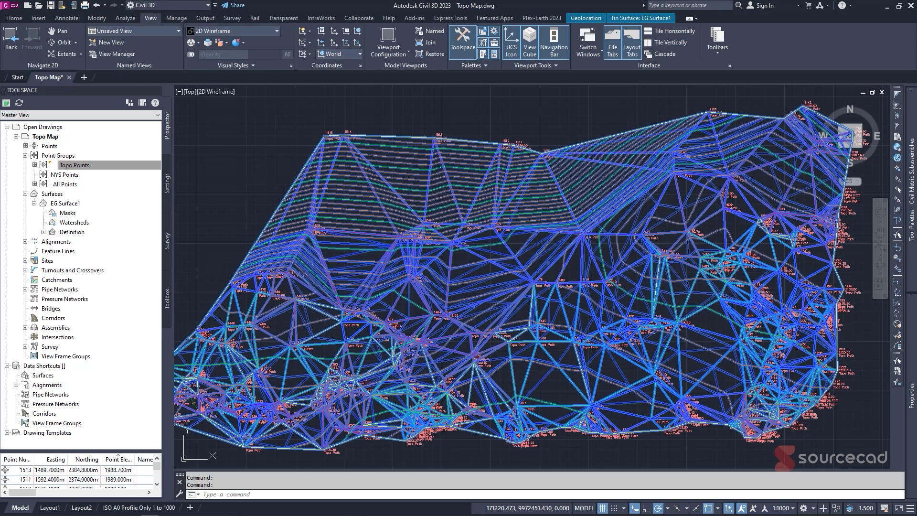
pyautogui.click(397, 54)
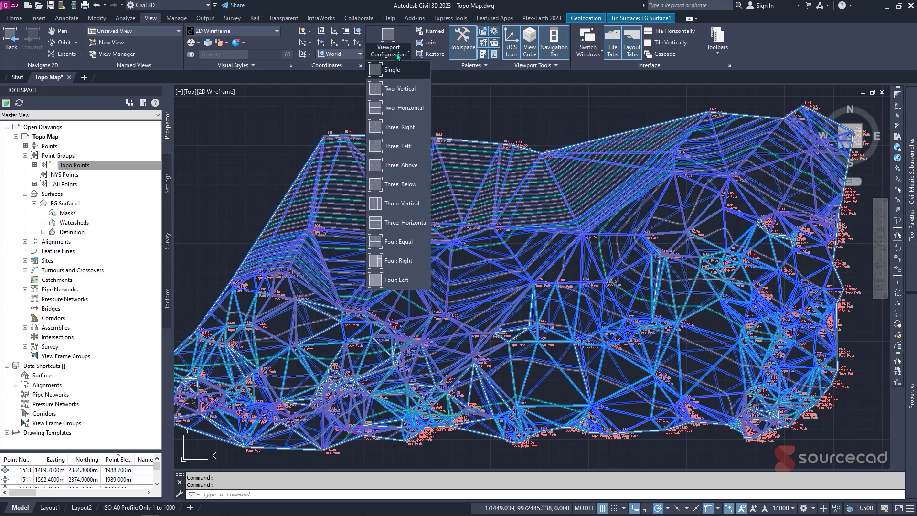
pyautogui.click(405, 90)
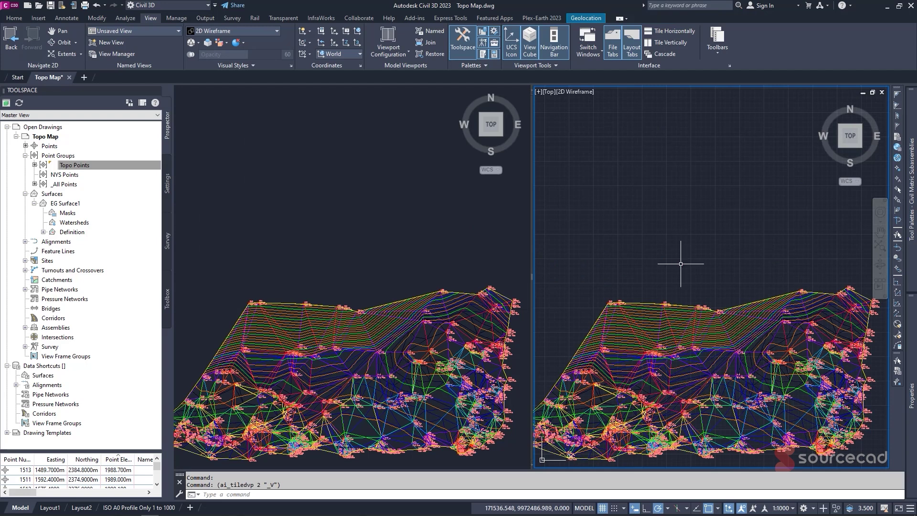
pyautogui.click(430, 241)
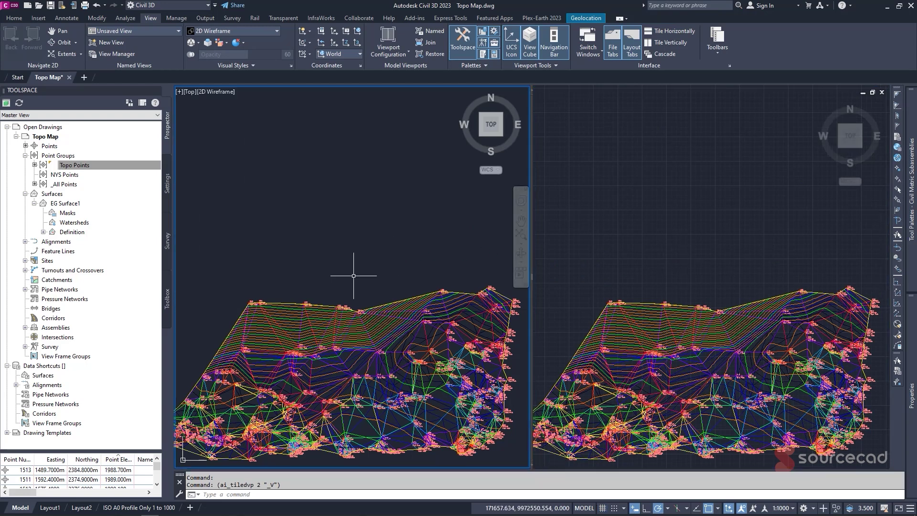
pyautogui.moveTo(354, 275)
pyautogui.mouseDown(button='middle')
pyautogui.moveTo(360, 213)
pyautogui.moveTo(334, 160)
pyautogui.mouseUp(button='middle')
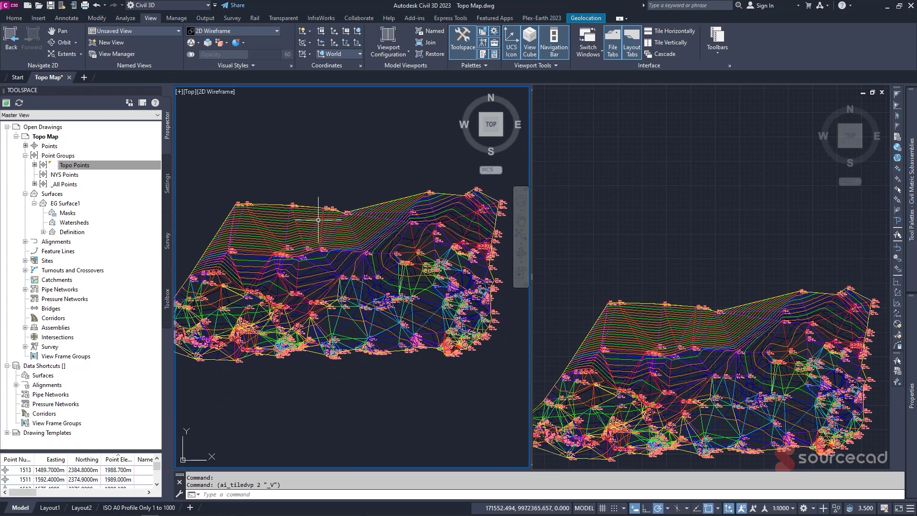
# Set the right viewport's visual style to Conceptual
pyautogui.click(646, 204)
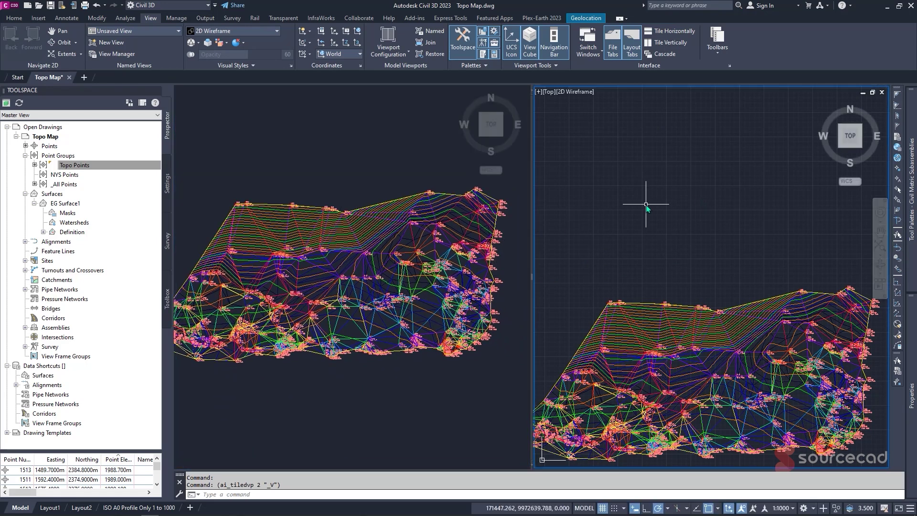
pyautogui.click(582, 92)
pyautogui.click(610, 125)
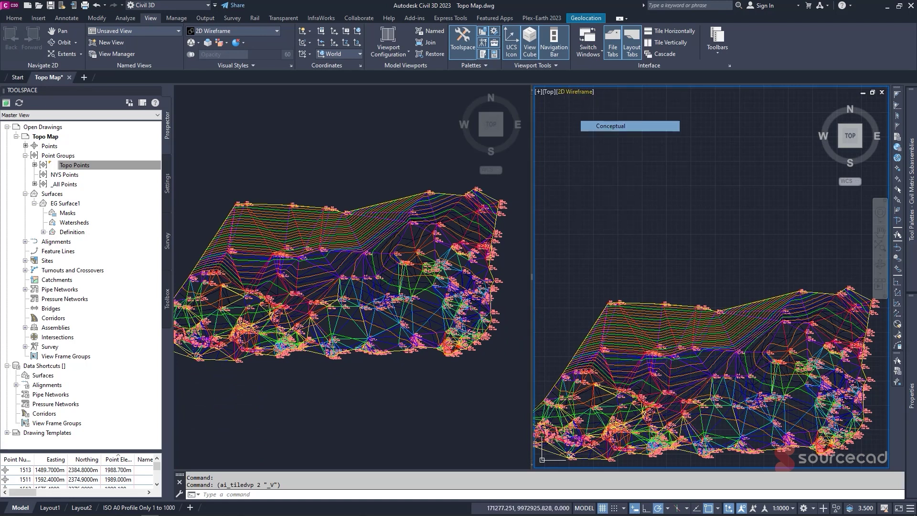
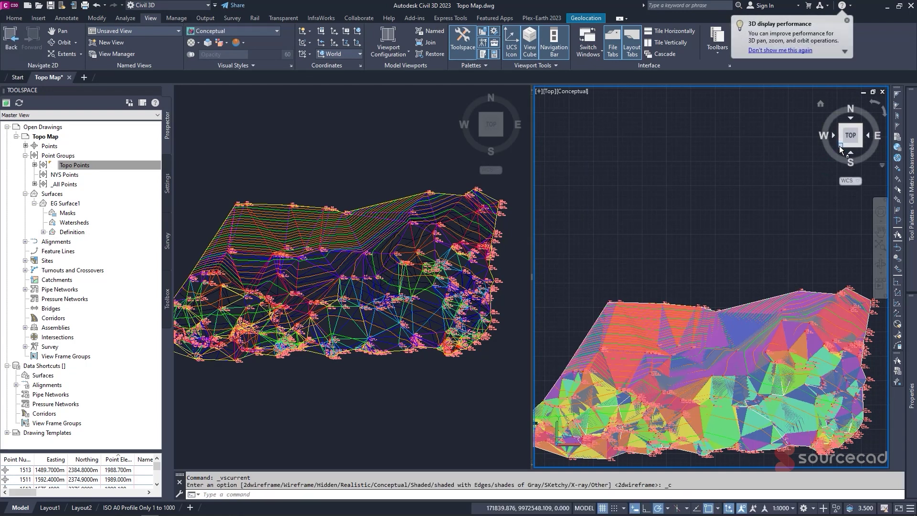
# Switch the right viewport to the SW Isometric view and frame the whole surface in it
pyautogui.click(840, 149)
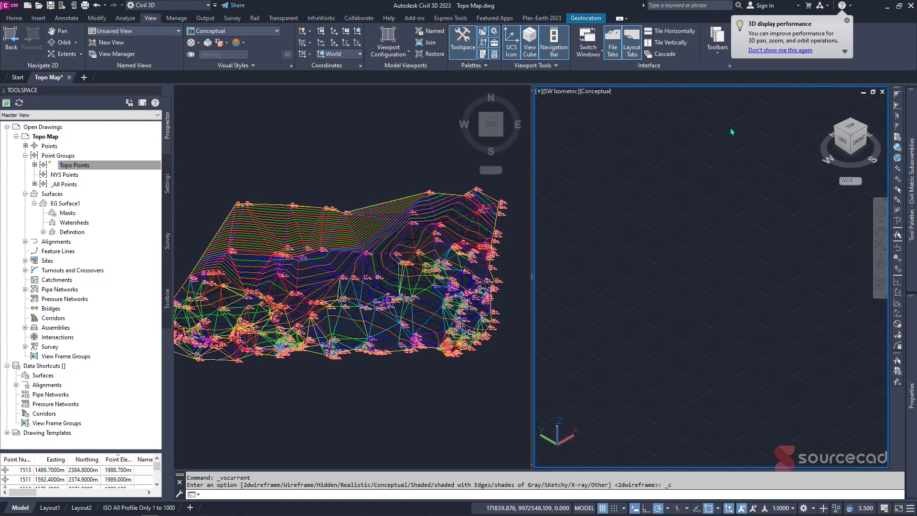
pyautogui.scroll(2, 690, 333)
pyautogui.moveTo(732, 242); pyautogui.dragTo(696, 372, button='middle')
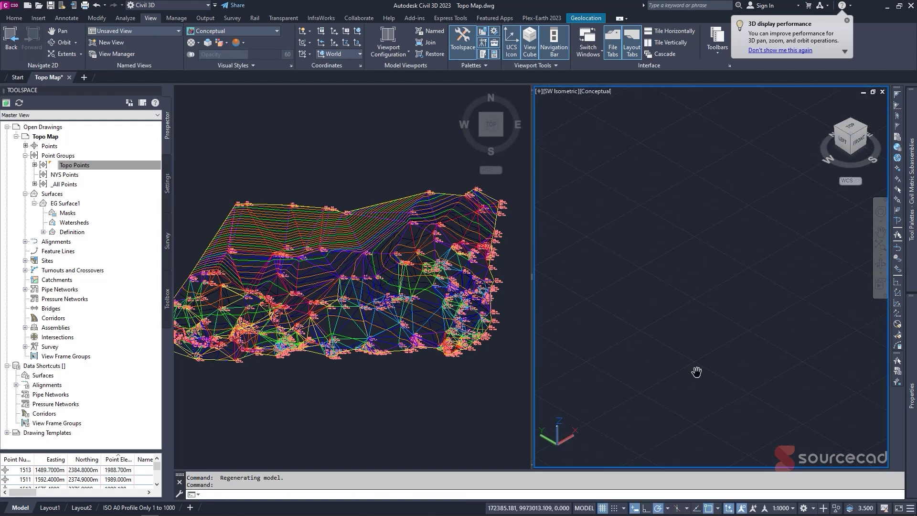
pyautogui.middleClick(683, 251)
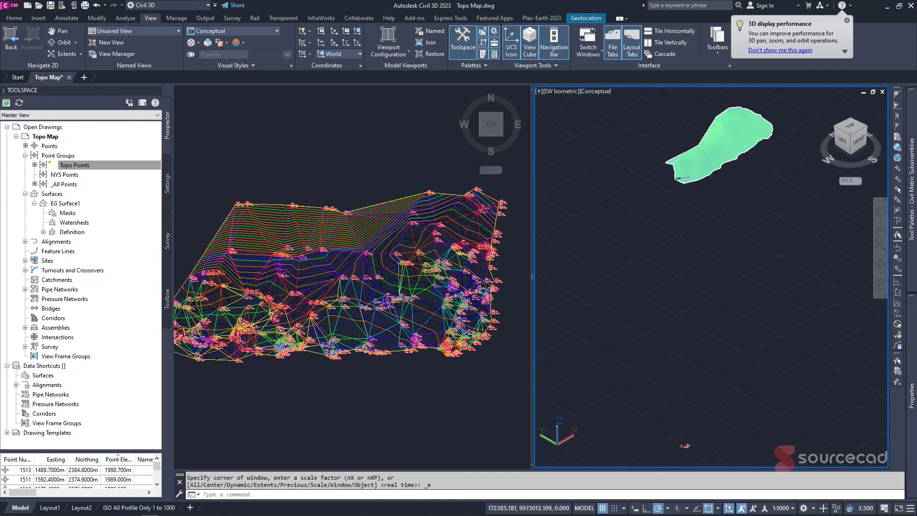
pyautogui.moveTo(704, 154); pyautogui.dragTo(730, 180, button='middle')
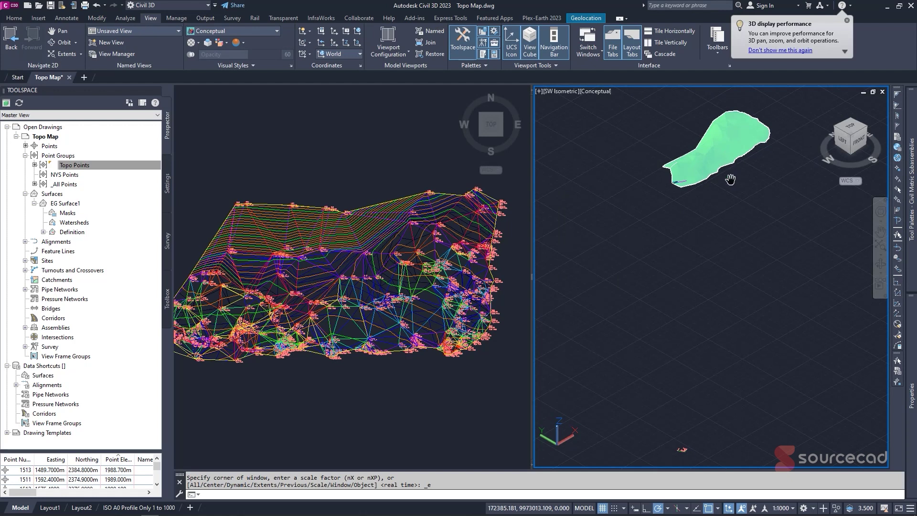
pyautogui.scroll(3, 742, 116)
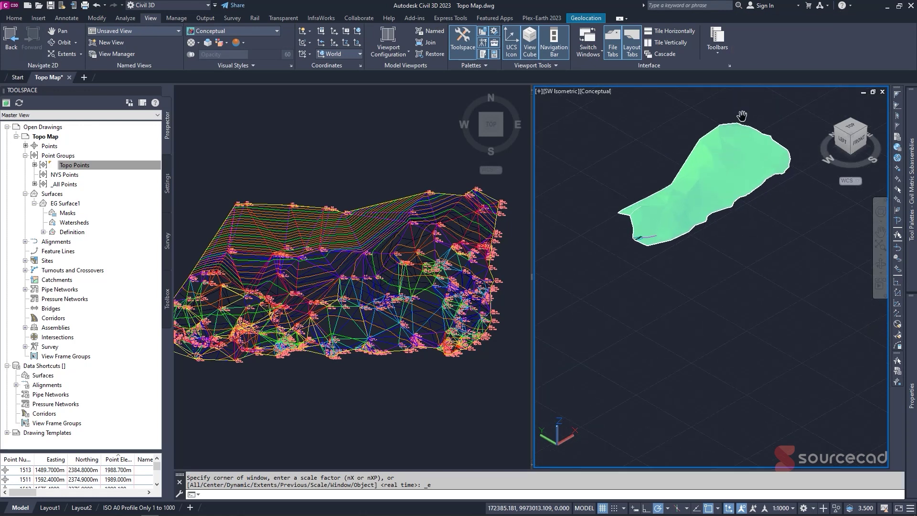
pyautogui.scroll(3, 725, 127)
pyautogui.scroll(-1, 689, 185)
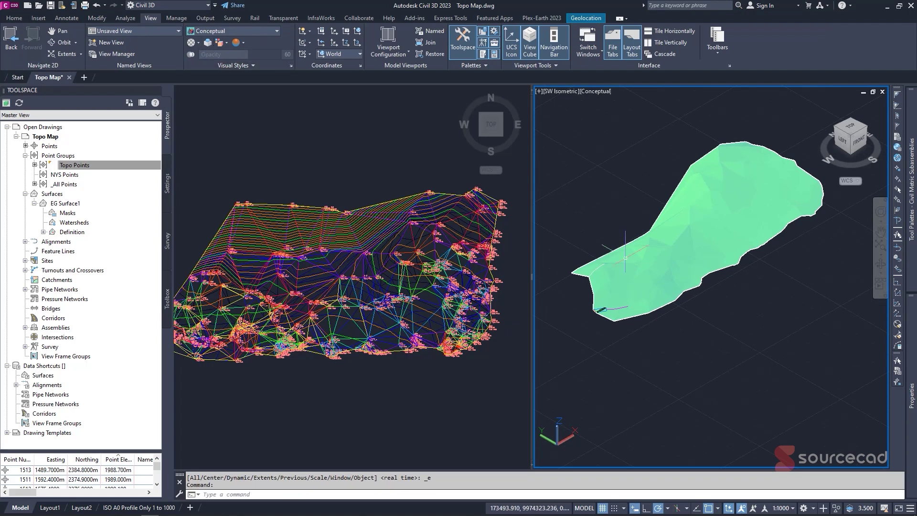
# Open EG Surface1's analysis properties and set both the analysis type and the legend to Elevations
pyautogui.click(638, 266)
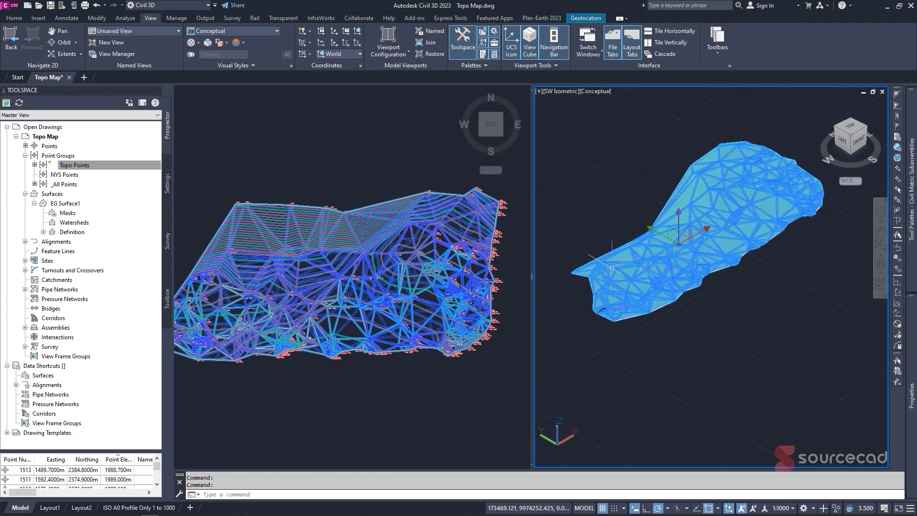
pyautogui.click(150, 37)
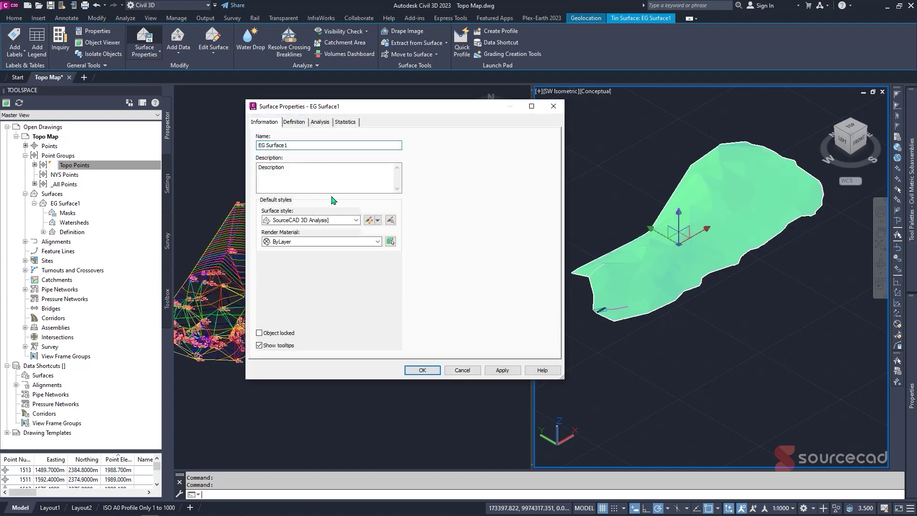
pyautogui.click(319, 123)
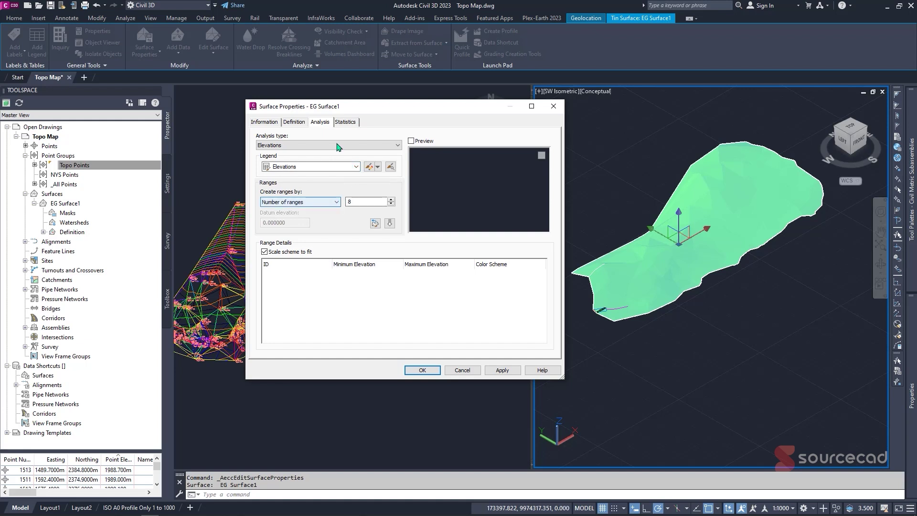
pyautogui.click(320, 145)
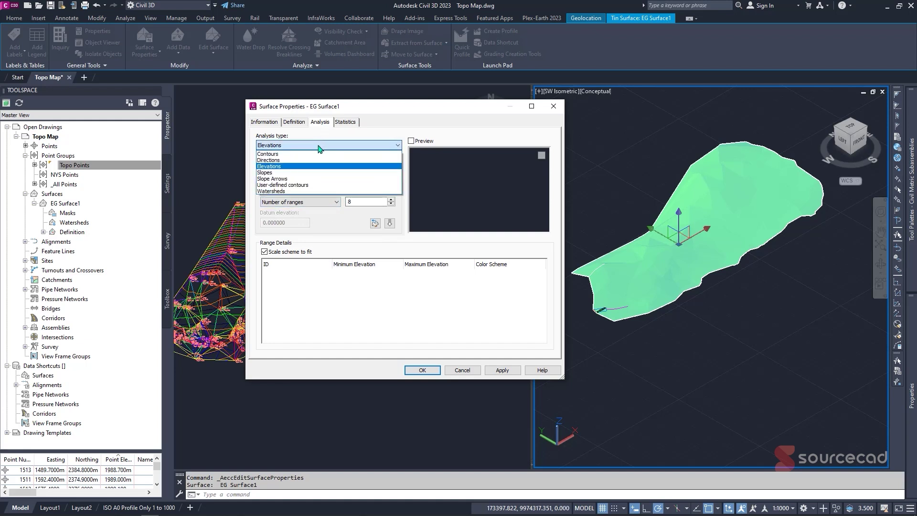
pyautogui.click(289, 167)
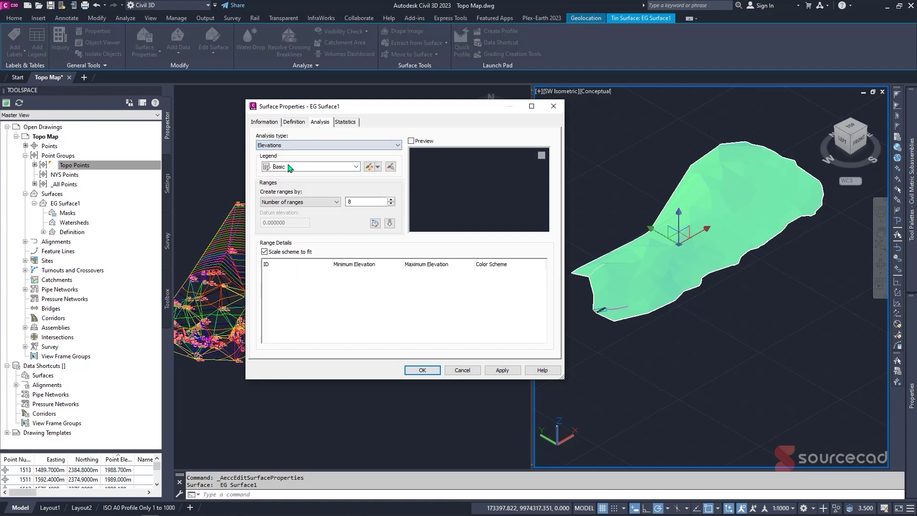
pyautogui.click(308, 166)
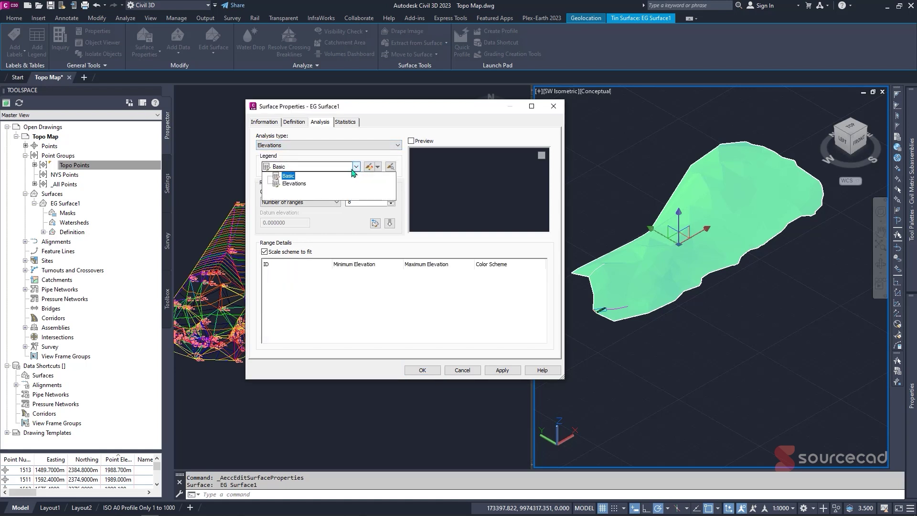
pyautogui.click(299, 184)
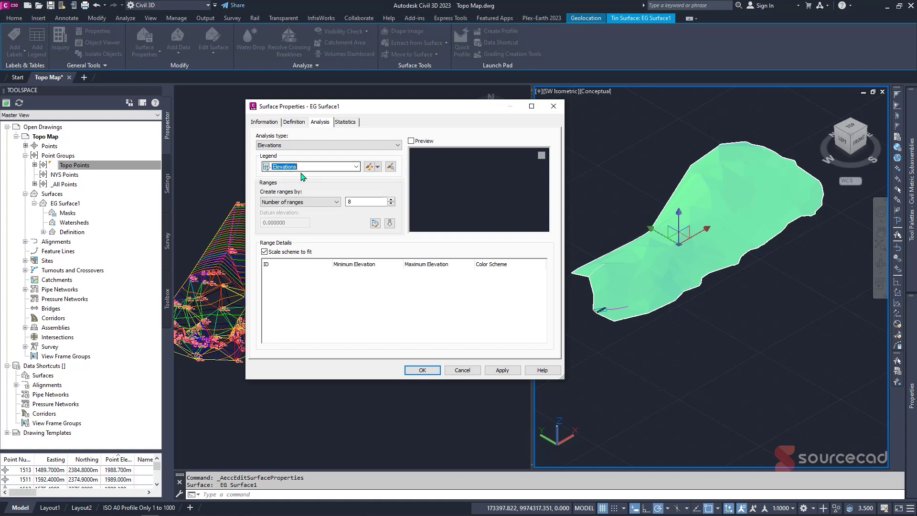
# Keep the ranges created by number of ranges at 8 and run the elevation analysis
pyautogui.click(328, 203)
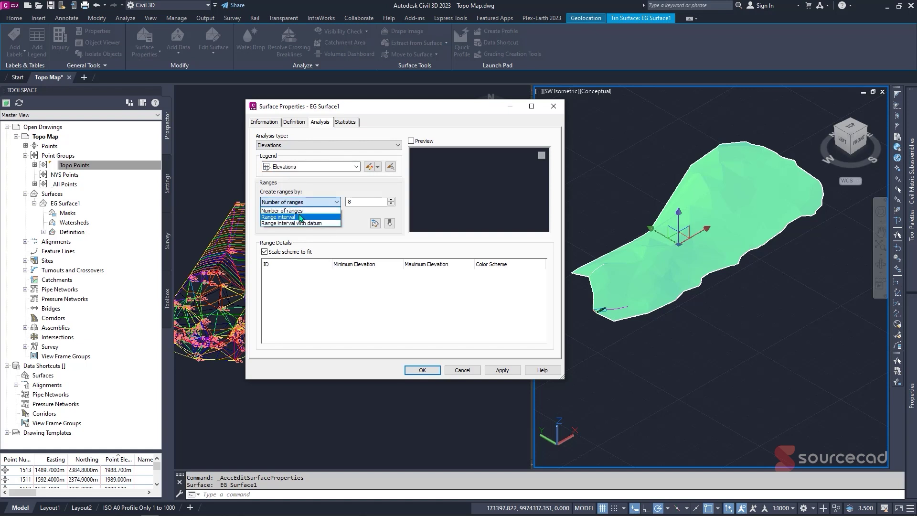
pyautogui.click(322, 191)
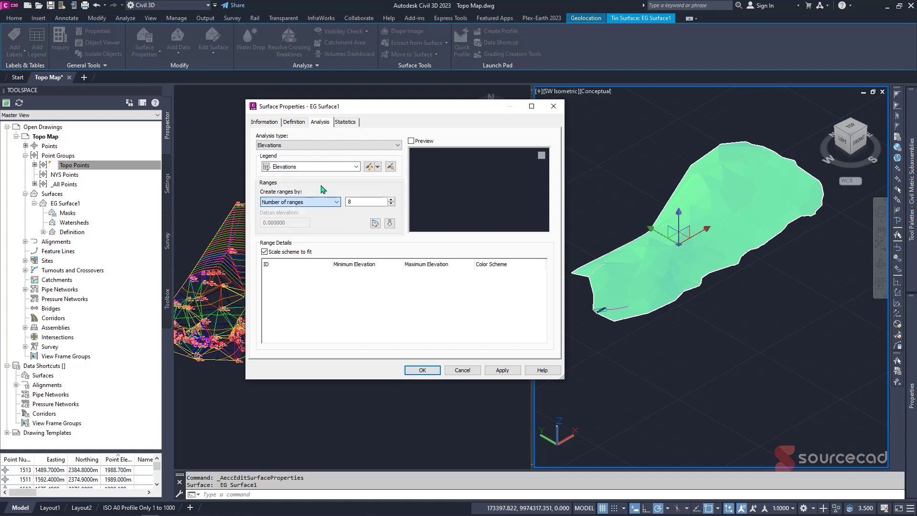
pyautogui.click(390, 224)
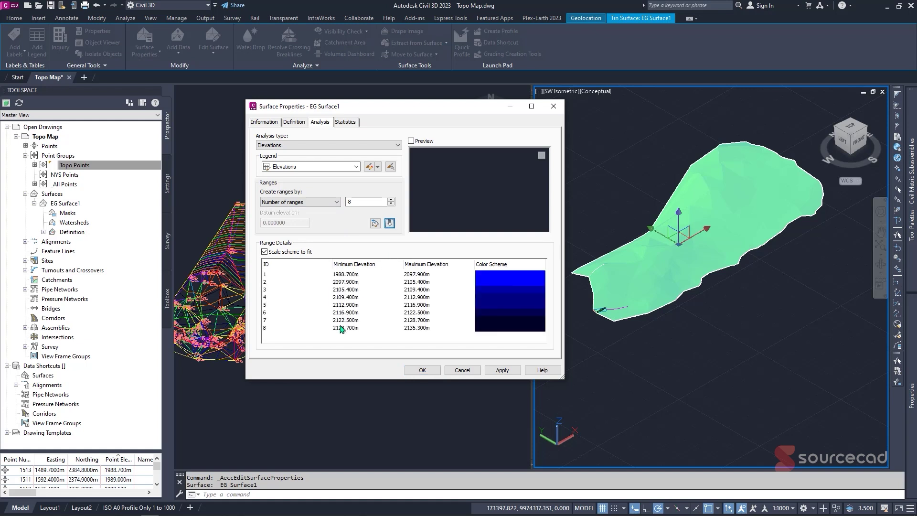
# Try rerunning the elevation analysis with the Basic legend, and switch the legend back to Elevations
pyautogui.click(375, 224)
pyautogui.click(355, 167)
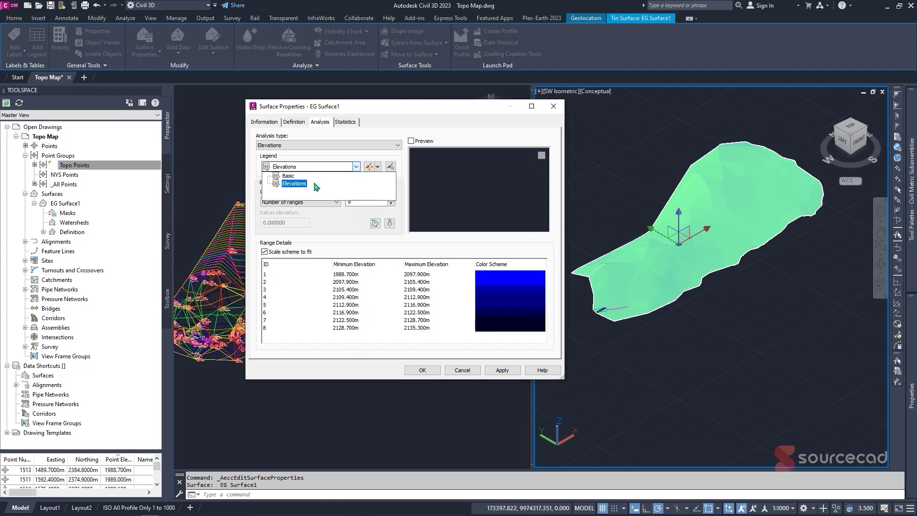
pyautogui.click(288, 180)
pyautogui.click(390, 224)
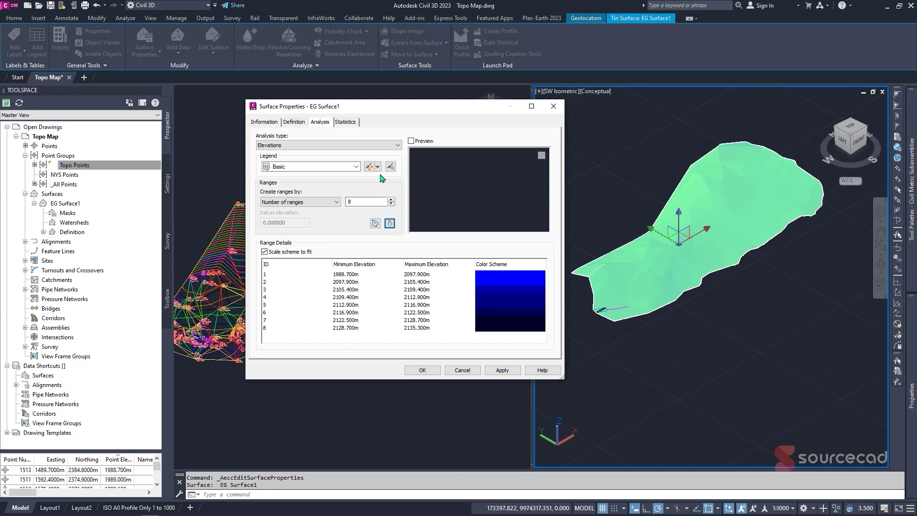
pyautogui.click(356, 167)
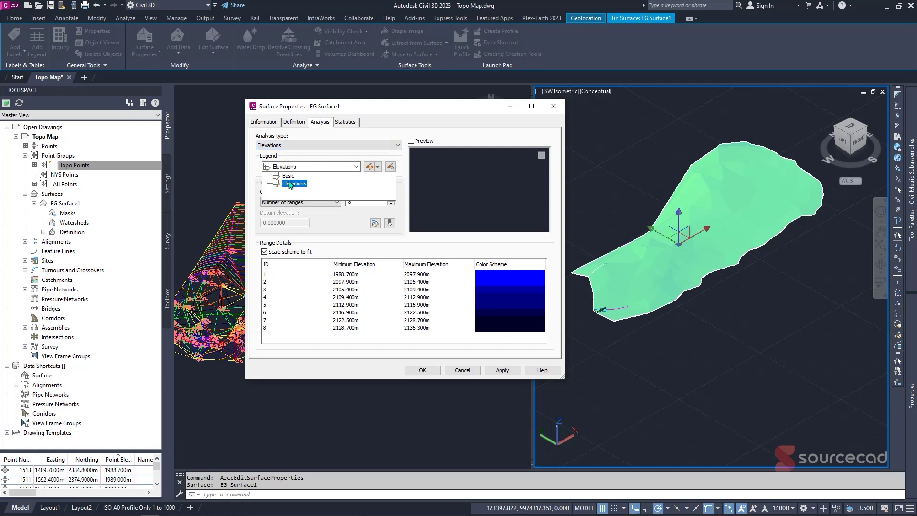
pyautogui.click(294, 183)
# Copy the Elevations legend style and name the copy "Elevations 3d"
pyautogui.click(378, 167)
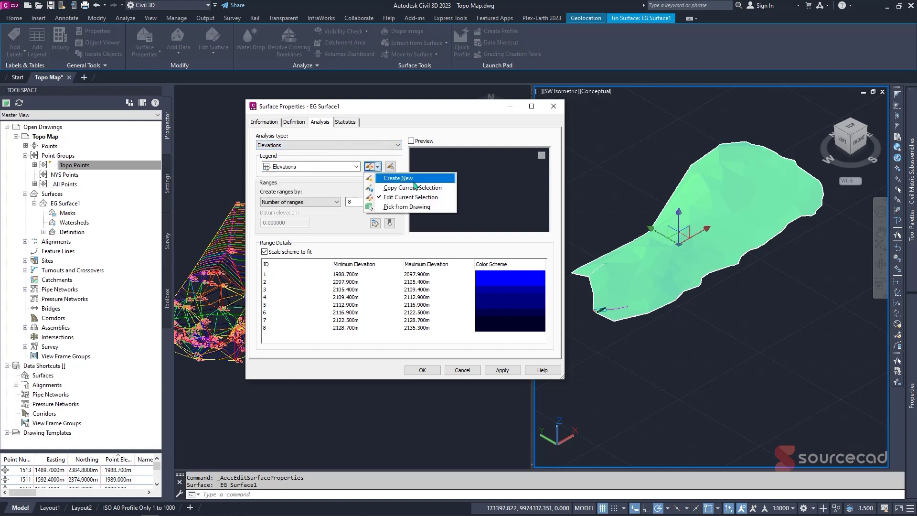
pyautogui.click(422, 189)
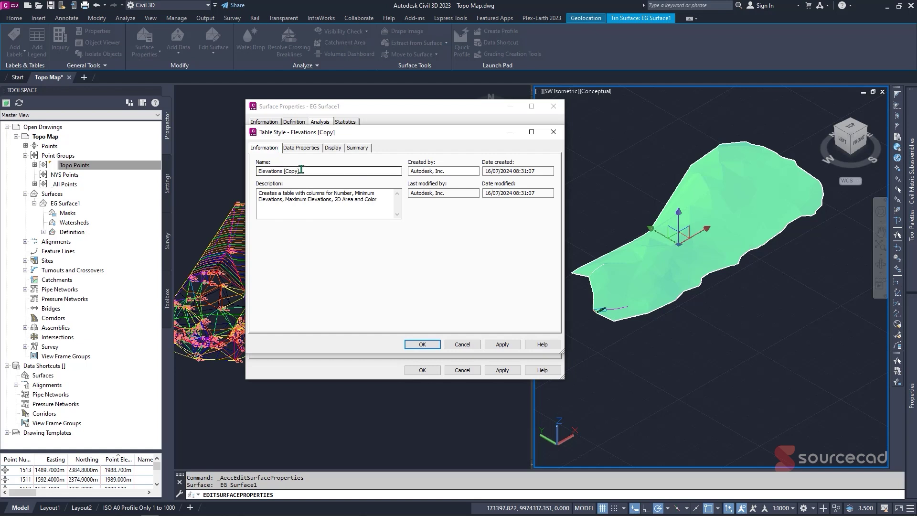
pyautogui.moveTo(301, 171); pyautogui.dragTo(285, 171)
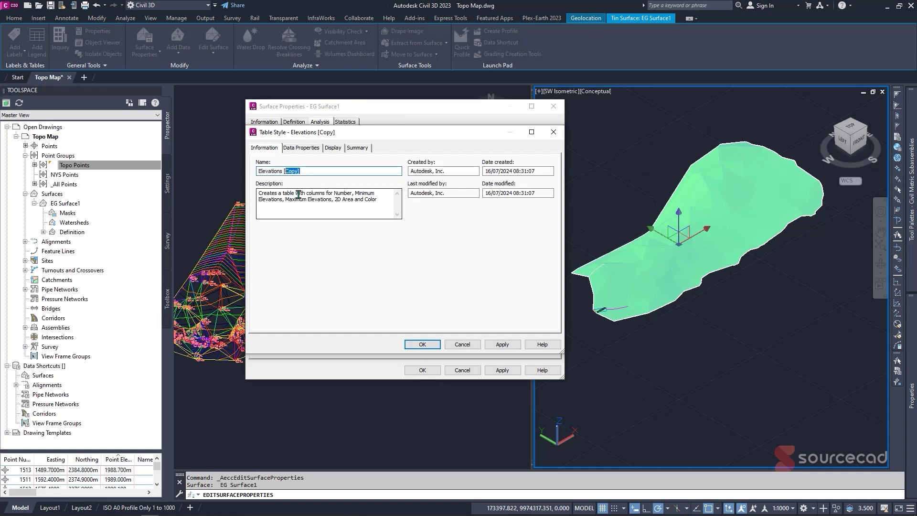
pyautogui.press('BackSpace')
pyautogui.write('3d')
# Review the Elevations 3d table style's data properties and display components, and save the style
pyautogui.click(301, 148)
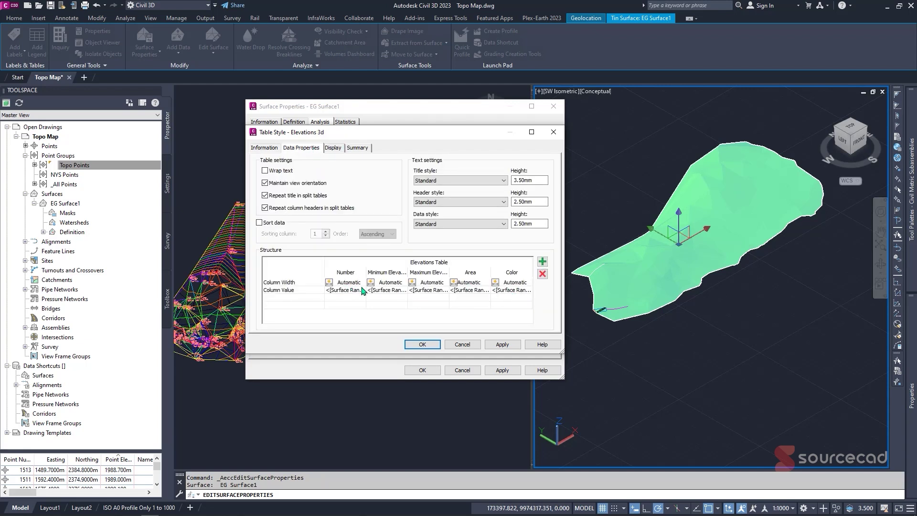
pyautogui.click(332, 148)
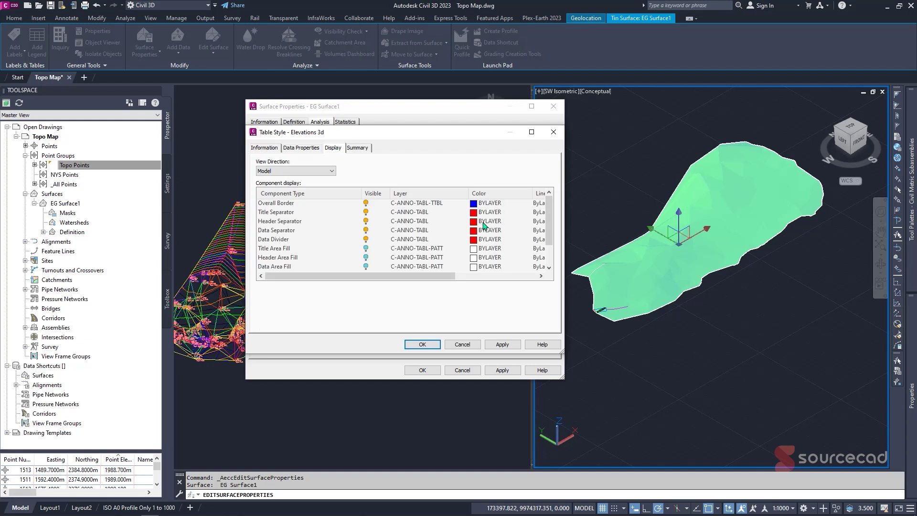
pyautogui.scroll(-1, 397, 241)
pyautogui.scroll(1, 411, 246)
pyautogui.click(300, 148)
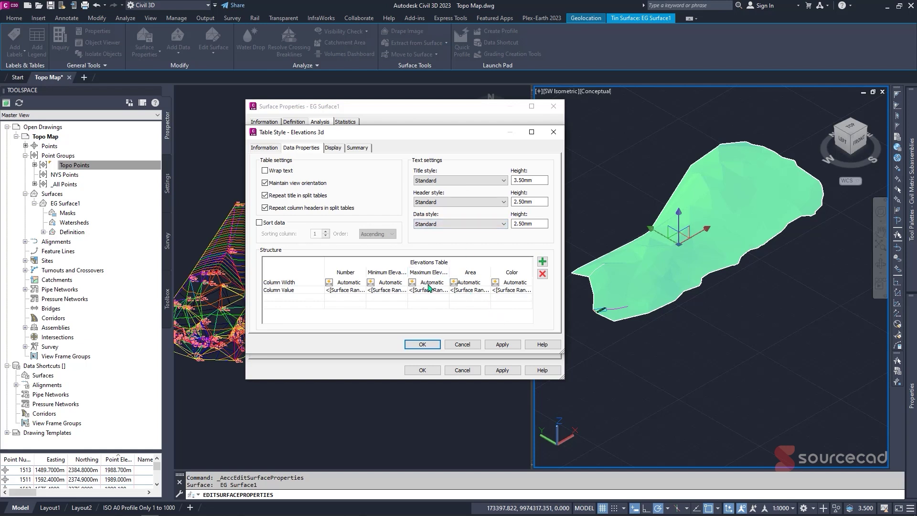
pyautogui.click(365, 293)
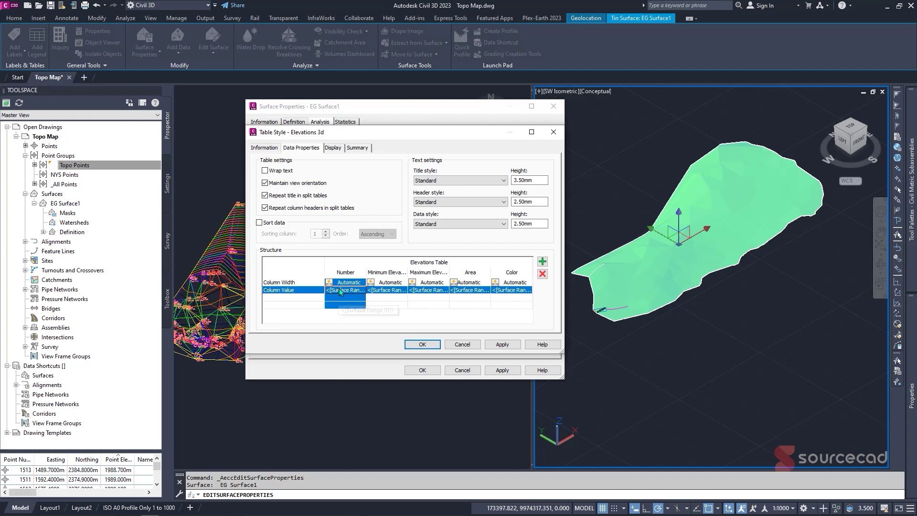
pyautogui.click(422, 344)
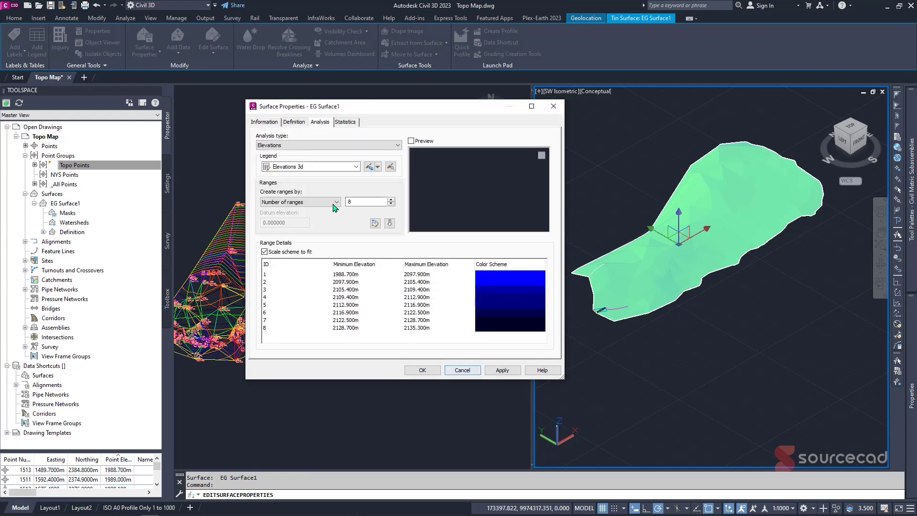
# Rerun the elevation analysis with the Elevations 3d legend and apply the properties to EG Surface1
pyautogui.click(390, 224)
pyautogui.click(422, 370)
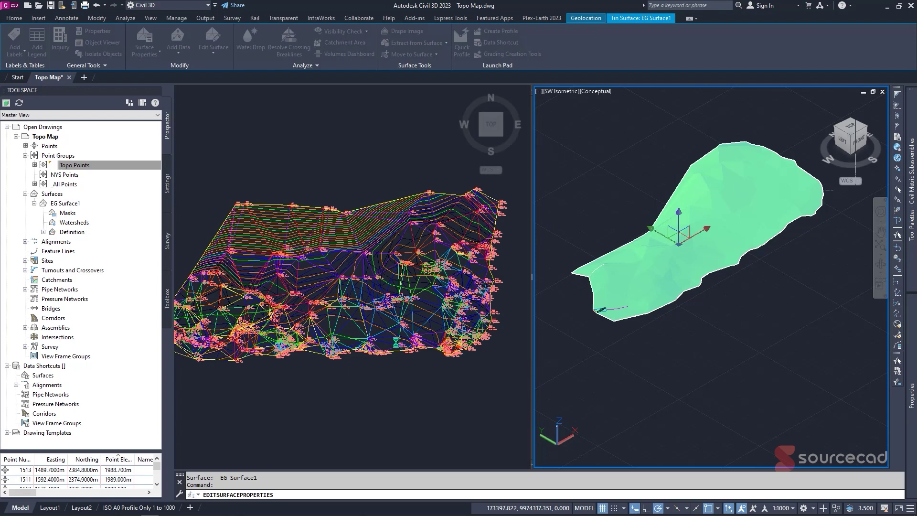
pyautogui.press('Escape')
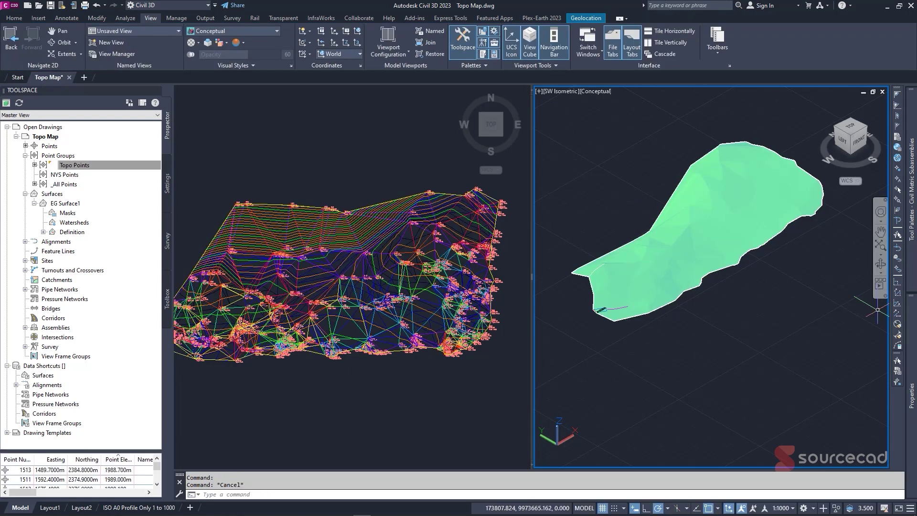
# Reopen EG Surface1's properties and choose SourceCAD 3D Analysis] as its surface style
pyautogui.click(735, 253)
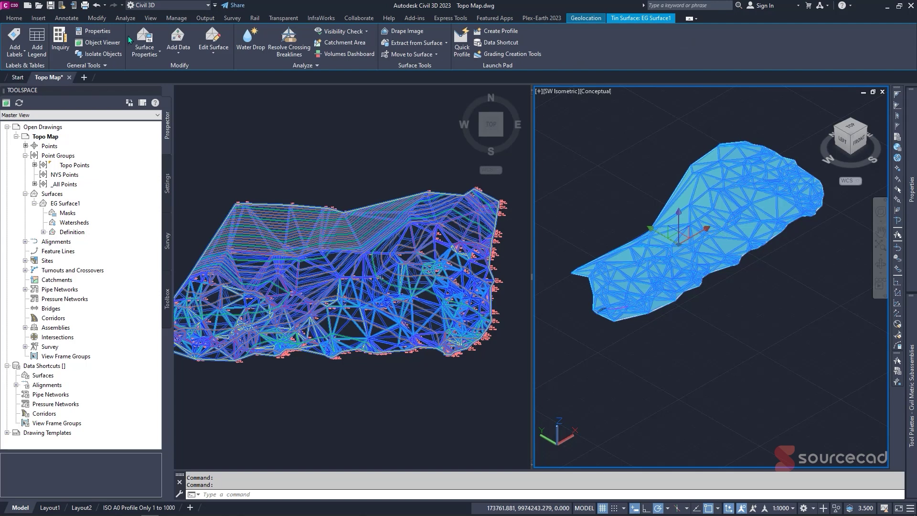
pyautogui.click(141, 38)
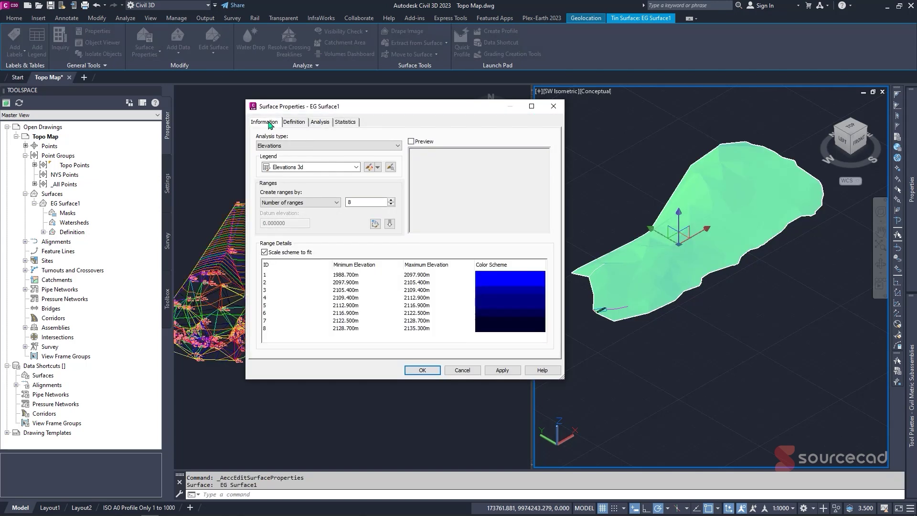
pyautogui.click(264, 122)
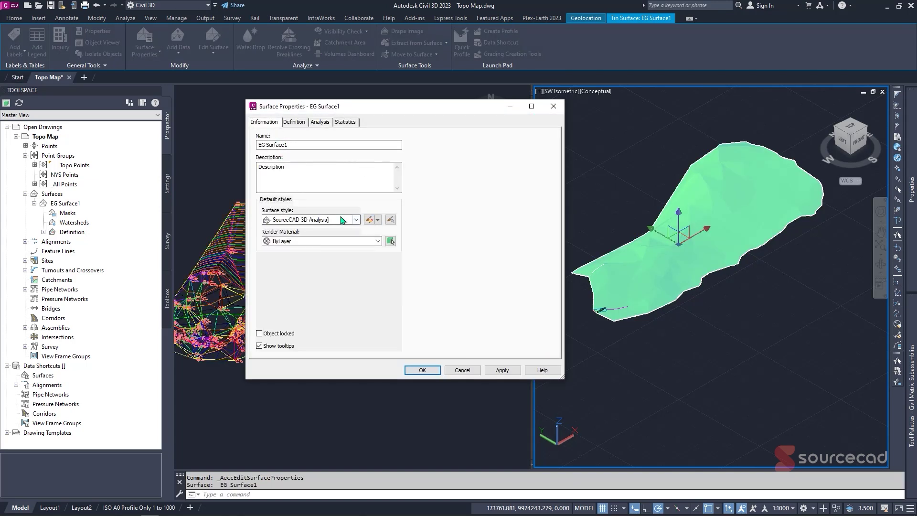
pyautogui.click(355, 220)
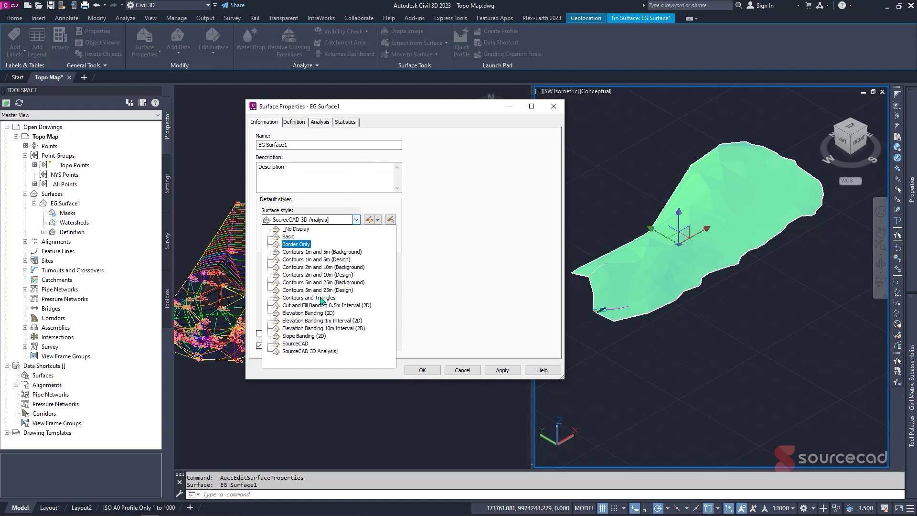
pyautogui.click(318, 352)
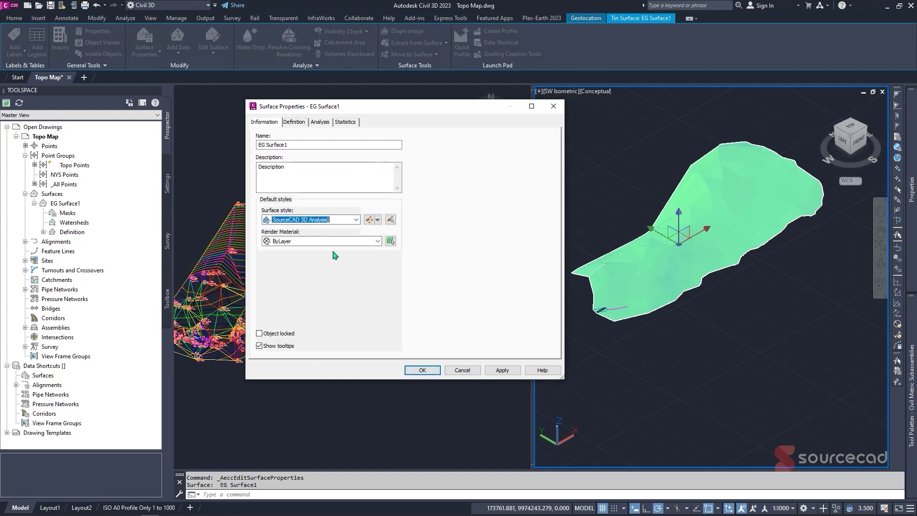
# Edit the SourceCAD 3D Analysis] style and set its elevation range color scheme to Rainbow
pyautogui.click(371, 220)
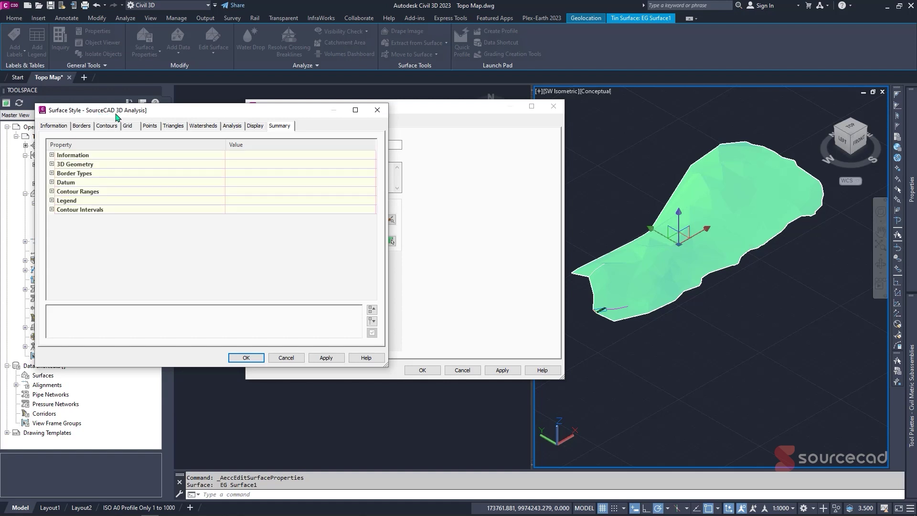
pyautogui.click(238, 127)
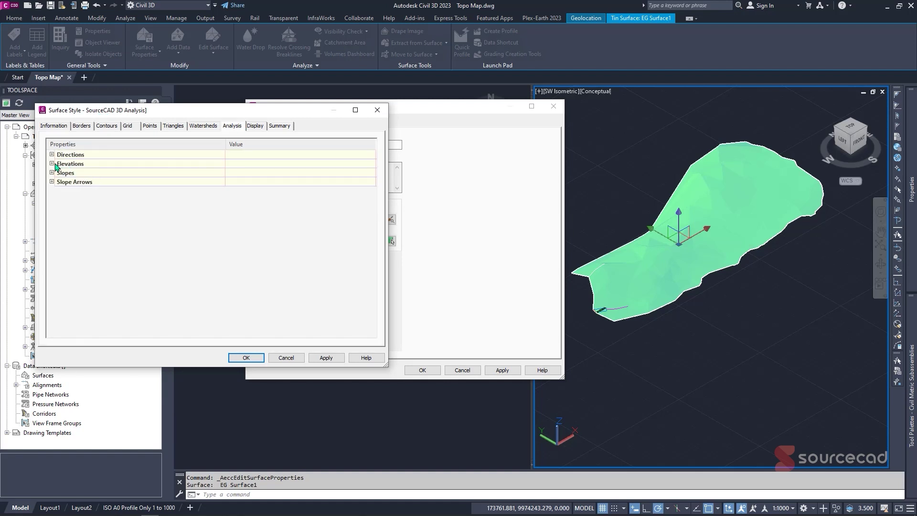
pyautogui.click(52, 164)
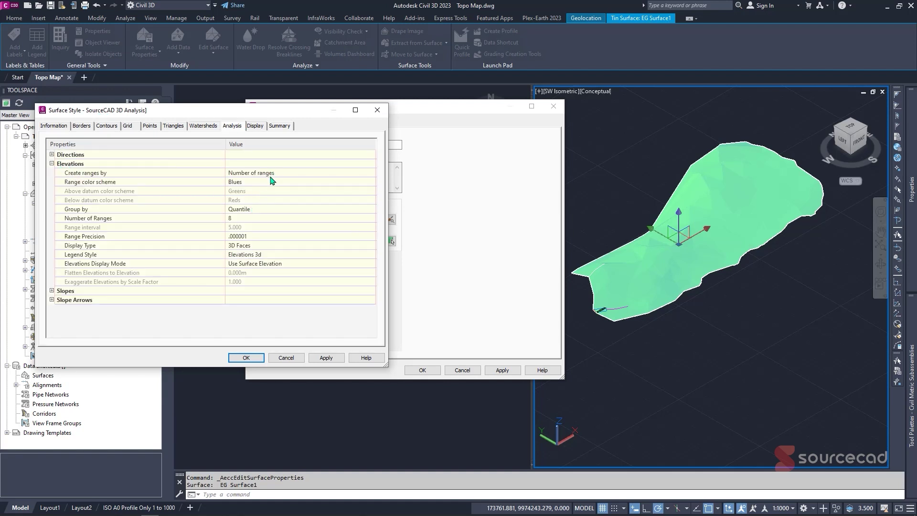
pyautogui.click(262, 182)
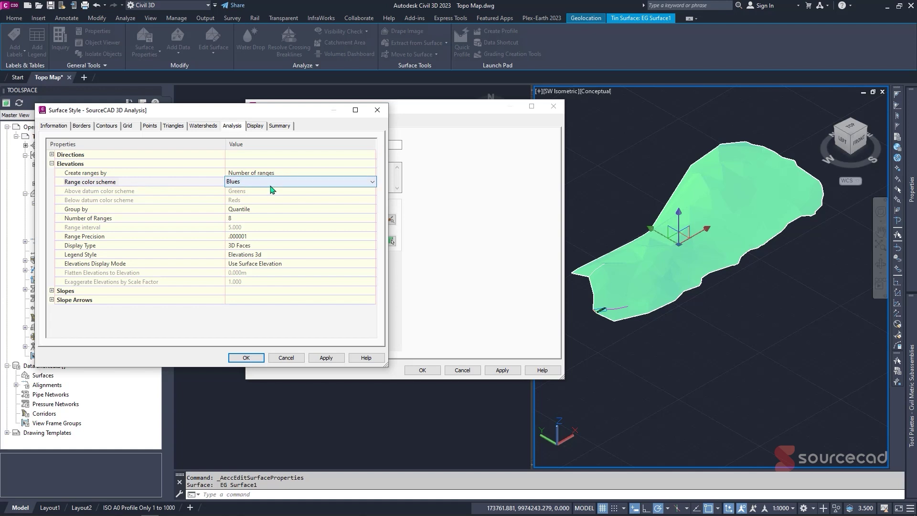
pyautogui.click(271, 185)
pyautogui.click(244, 202)
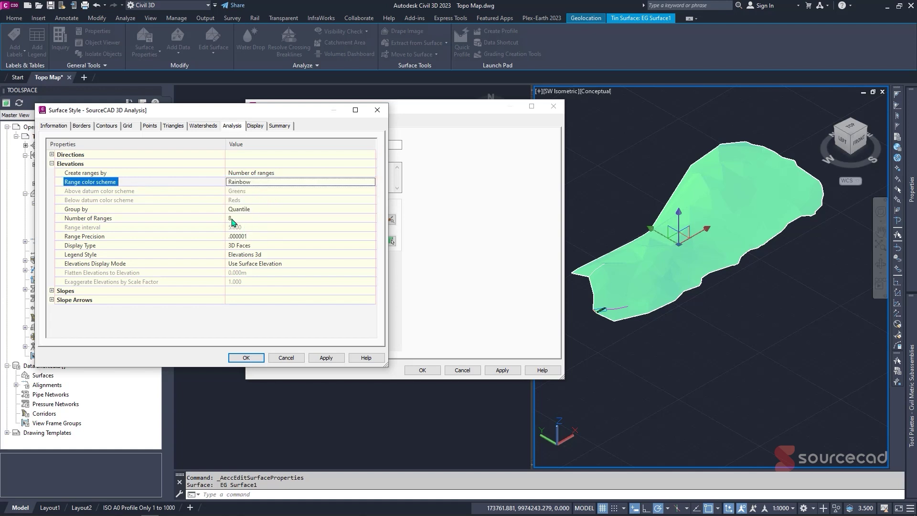
# Set the slopes color scheme of the SourceCAD 3D Analysis] style to Rainbow and save the style
pyautogui.click(251, 219)
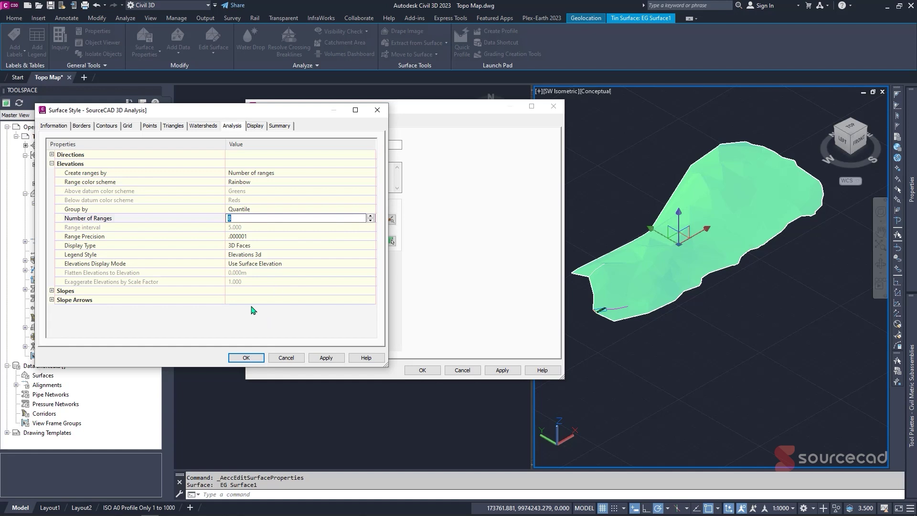
pyautogui.click(52, 291)
pyautogui.scroll(-1, 172, 299)
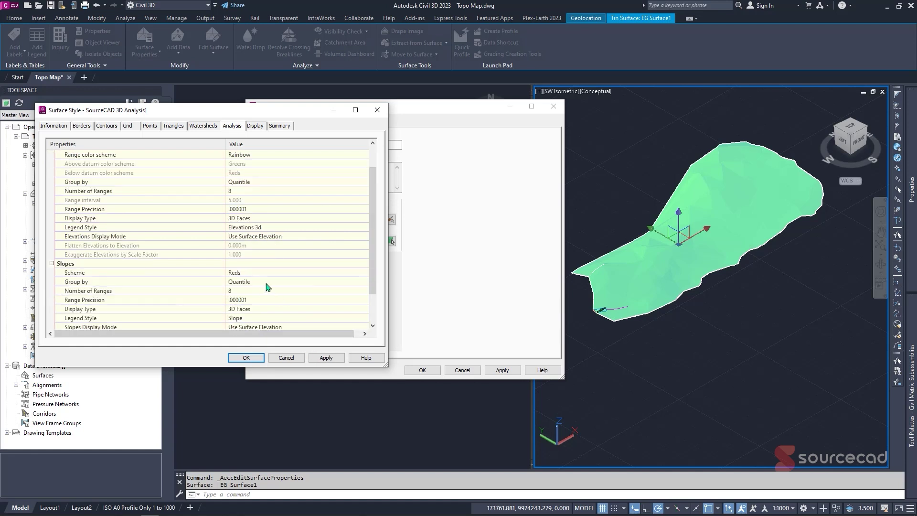
pyautogui.scroll(-1, 267, 287)
pyautogui.click(286, 245)
pyautogui.click(286, 245)
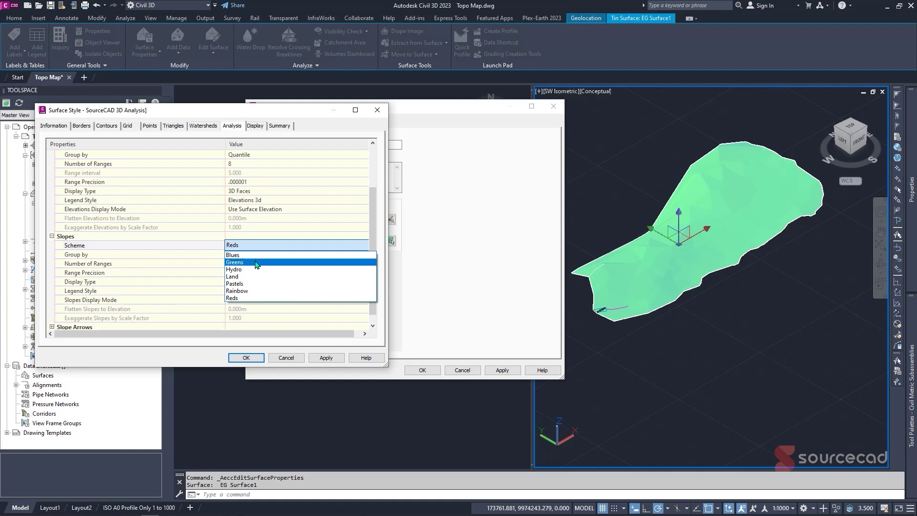
pyautogui.click(237, 290)
pyautogui.scroll(-1, 229, 267)
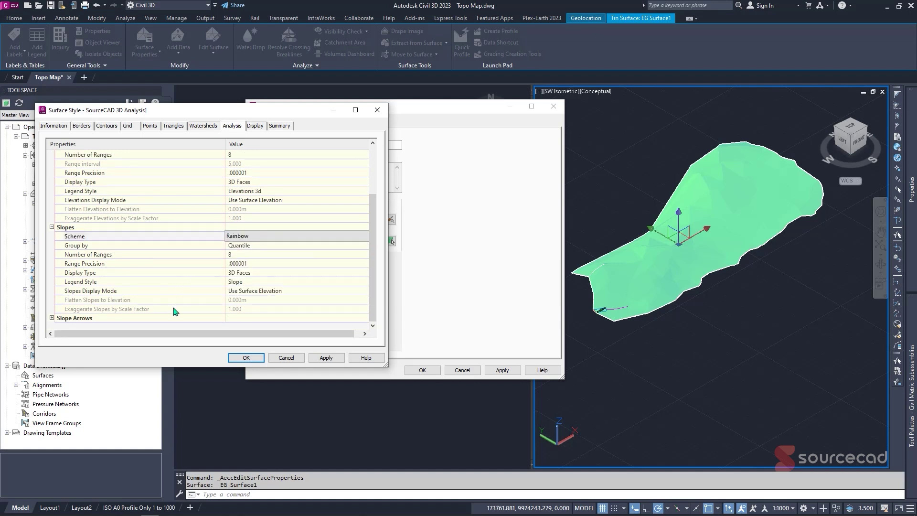
pyautogui.click(325, 358)
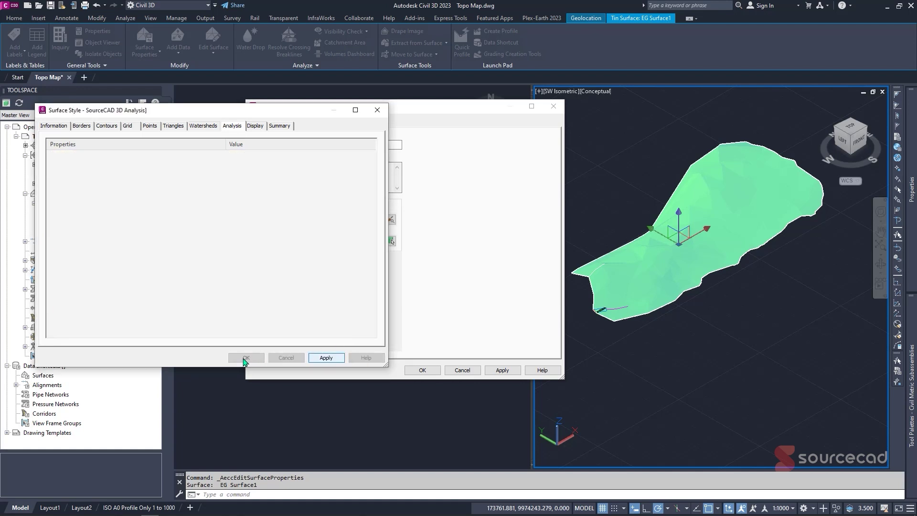
pyautogui.click(246, 358)
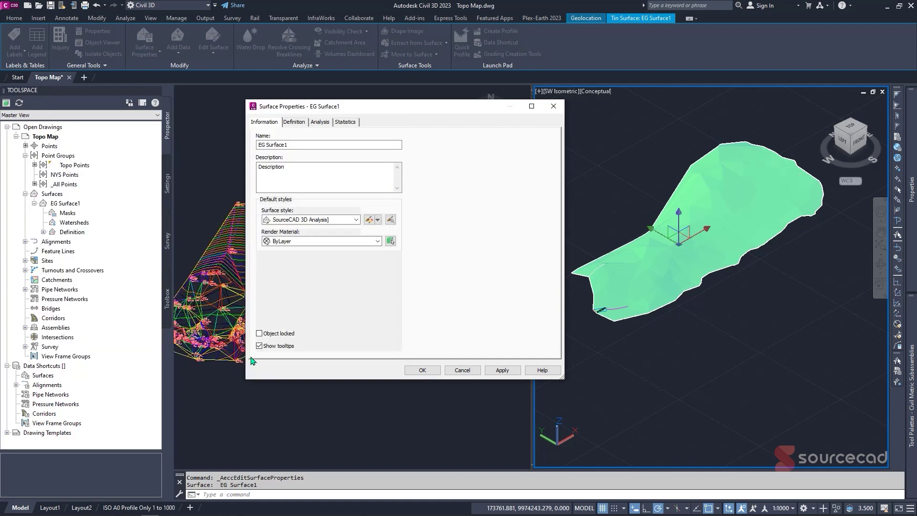
# Rerun the elevation analysis of EG Surface1 with the Elevations 3d legend and 8 ranges
pyautogui.click(305, 124)
pyautogui.click(316, 123)
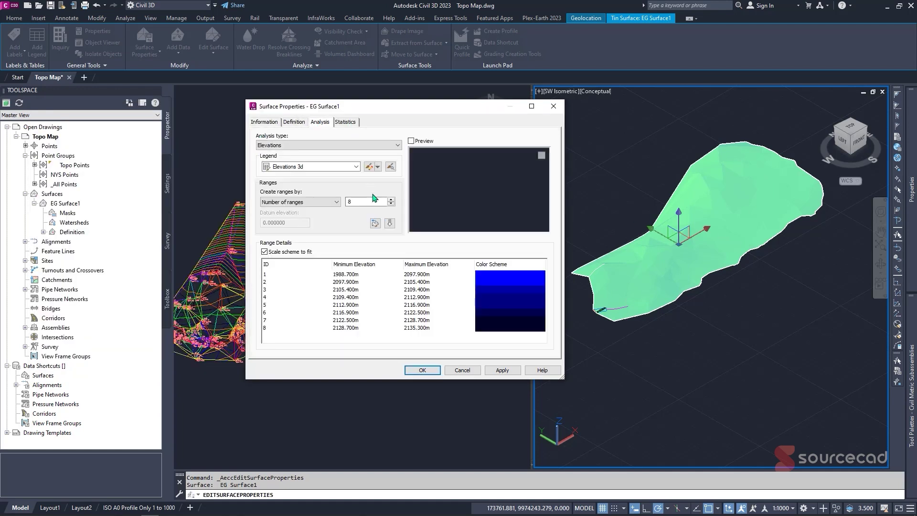
pyautogui.click(356, 168)
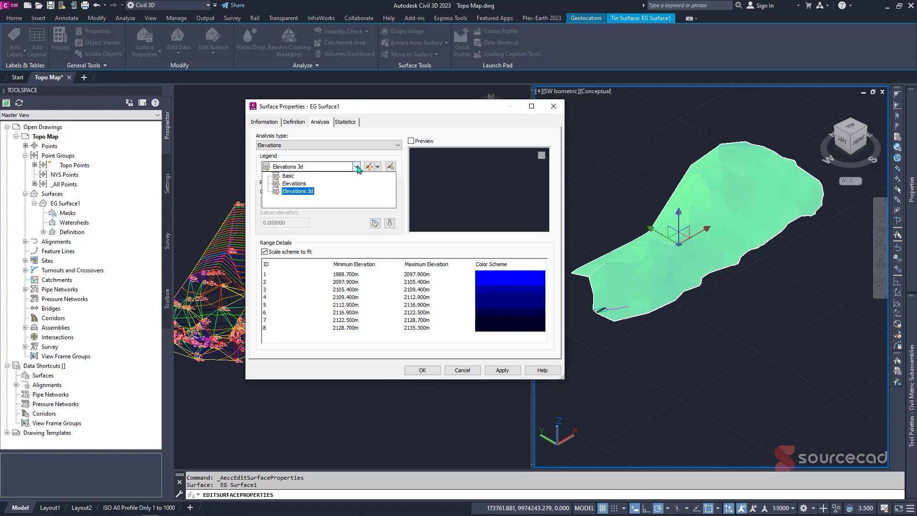
pyautogui.click(356, 167)
pyautogui.click(389, 222)
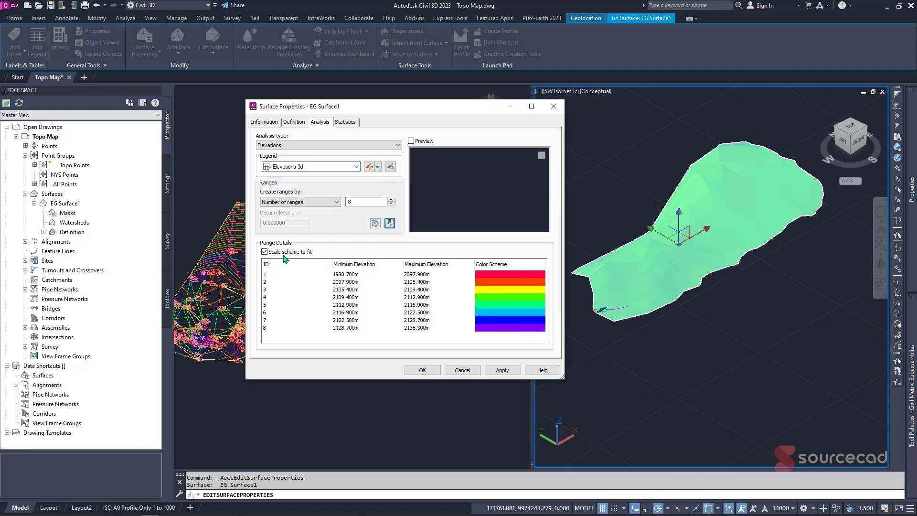
# Try the range colors without scaling the scheme to fit, restore the scaling, and apply the surface properties
pyautogui.click(264, 251)
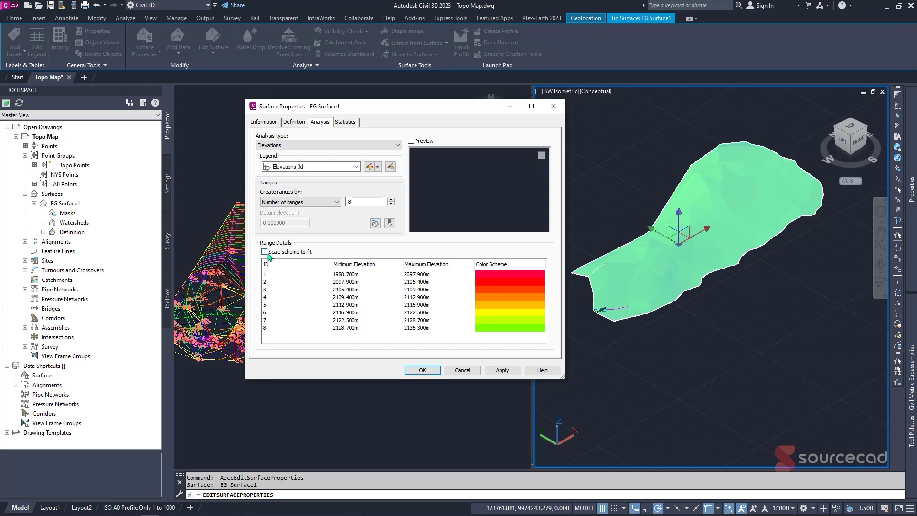
pyautogui.click(265, 253)
pyautogui.click(264, 252)
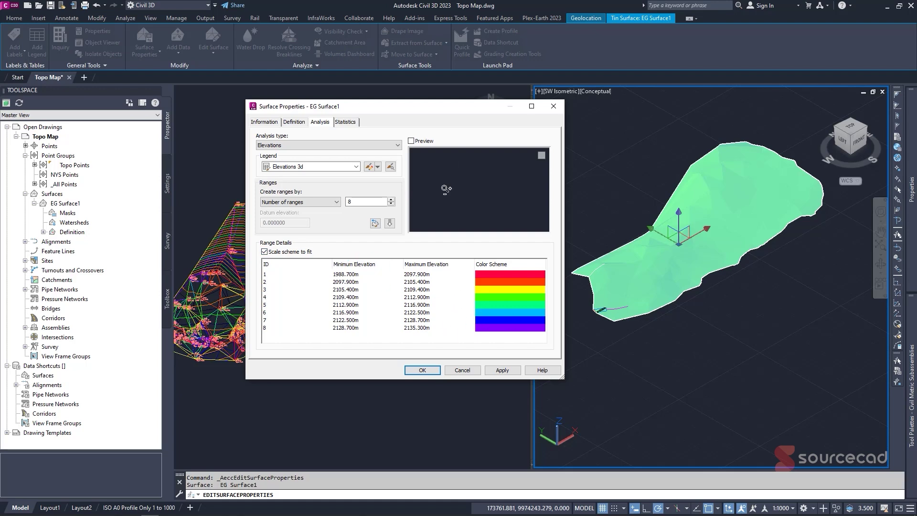
pyautogui.click(502, 370)
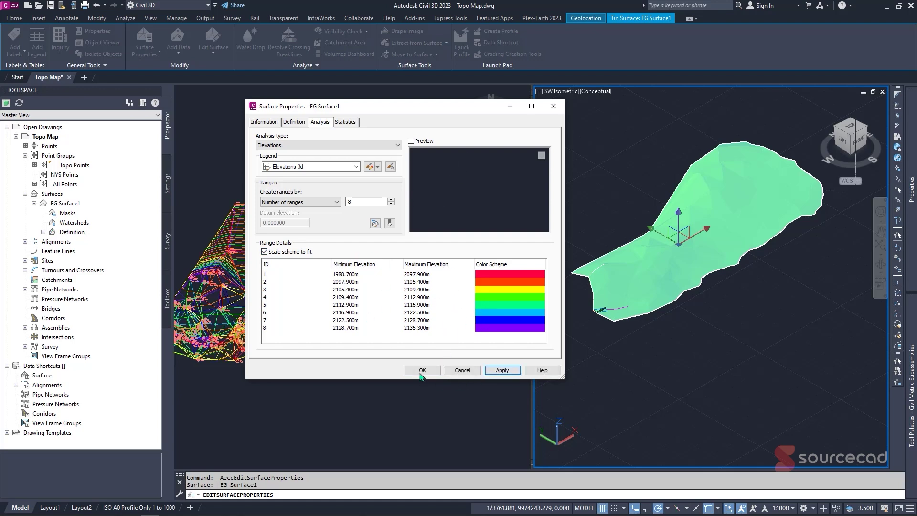
pyautogui.click(422, 370)
pyautogui.press('Escape')
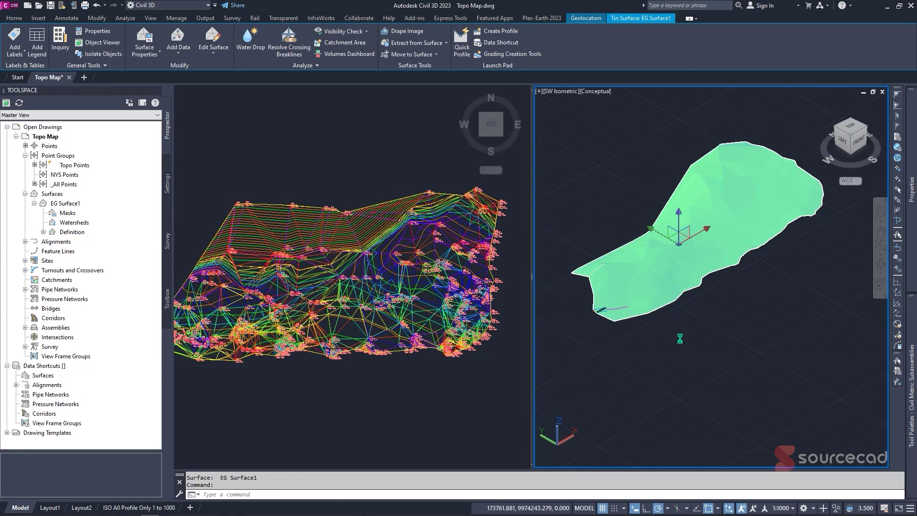
pyautogui.press('Escape')
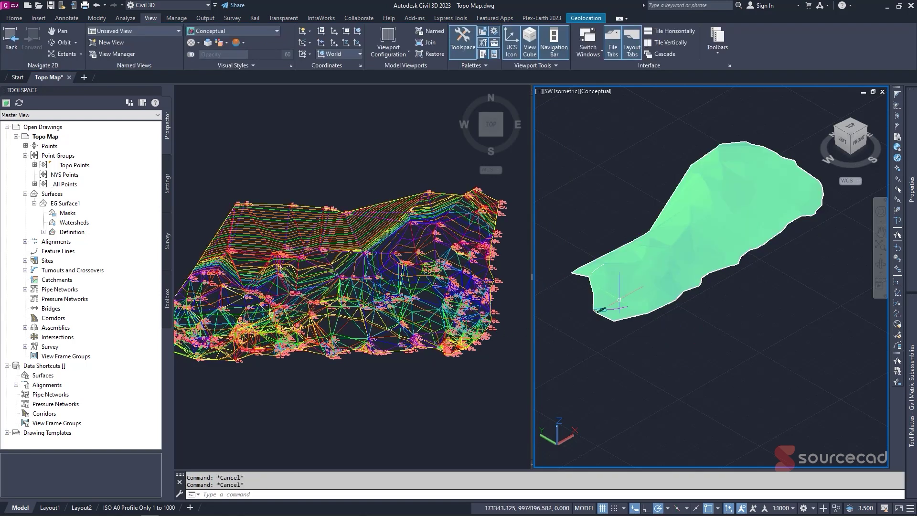
# Zoom out and orbit the conceptual viewport to examine the surface from another angle
pyautogui.scroll(-5, 618, 302)
pyautogui.middleClick(618, 302)
pyautogui.middleClick(617, 301)
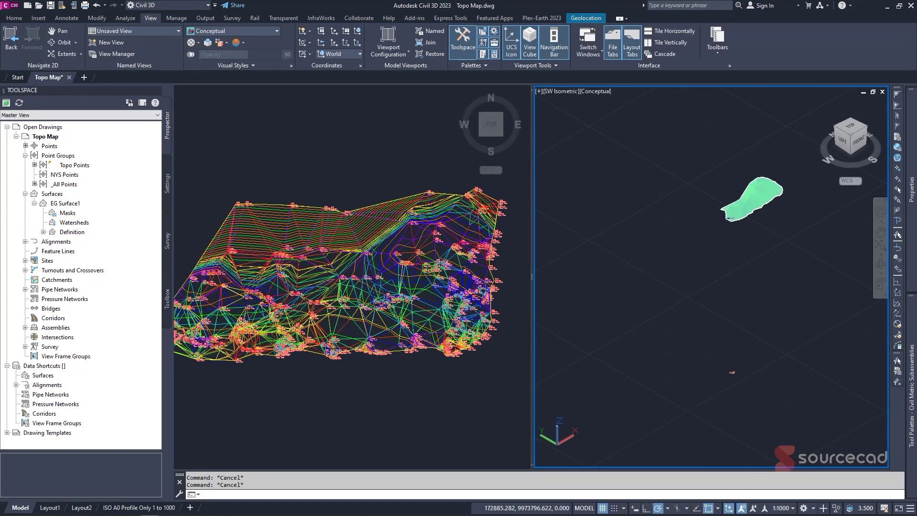
pyautogui.press('Escape')
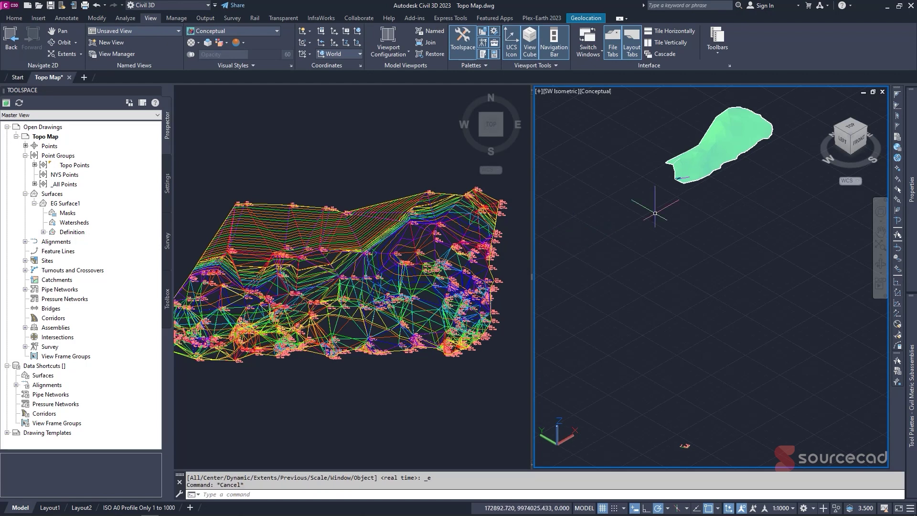
pyautogui.moveTo(850, 138); pyautogui.dragTo(830, 139)
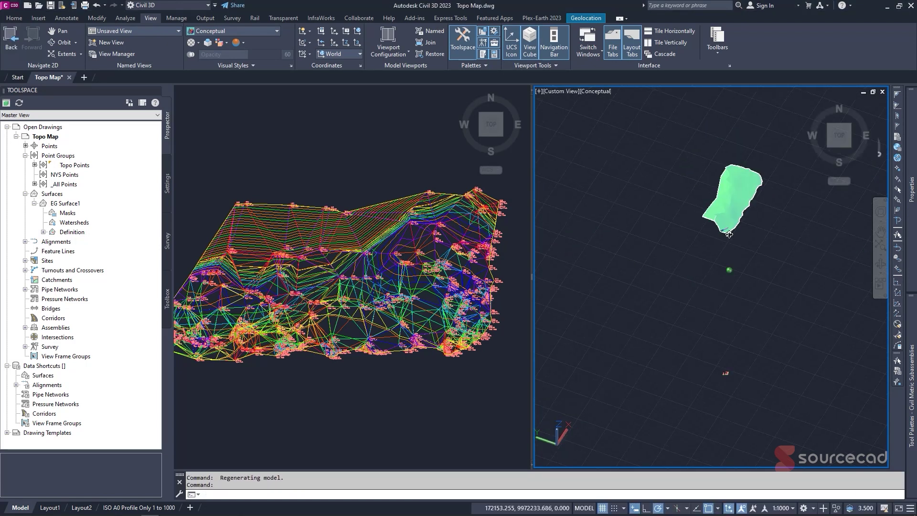
# Edit EG Surface1's SourceCAD 3D Analysis] style and make the Elevations component visible in the Model view direction
pyautogui.click(726, 143)
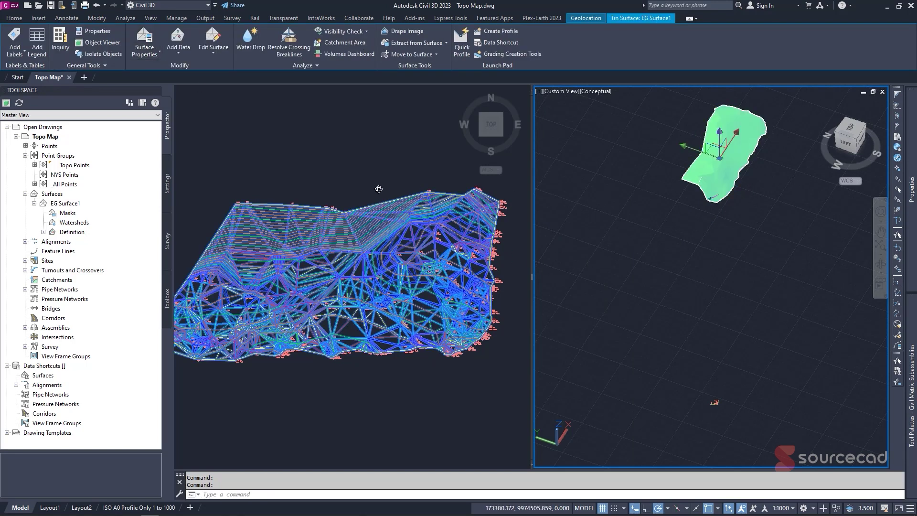
pyautogui.doubleClick(322, 194)
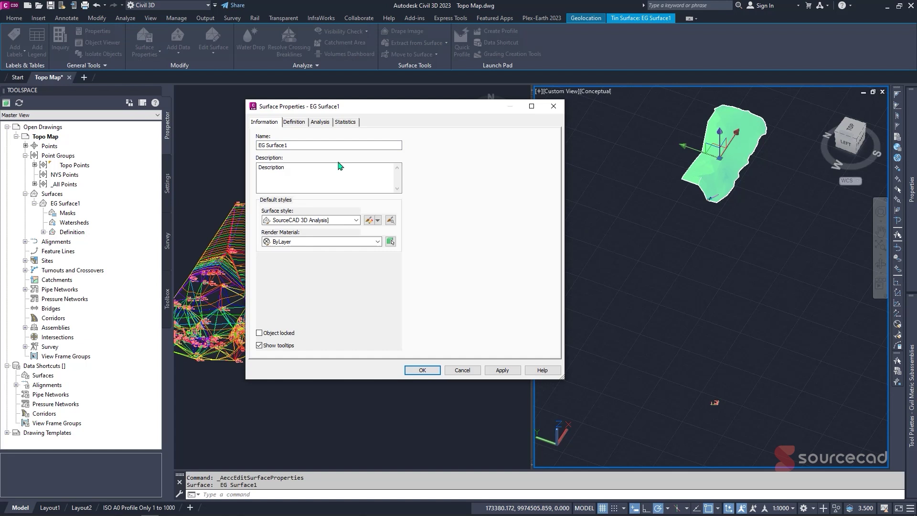
pyautogui.click(377, 220)
pyautogui.click(411, 252)
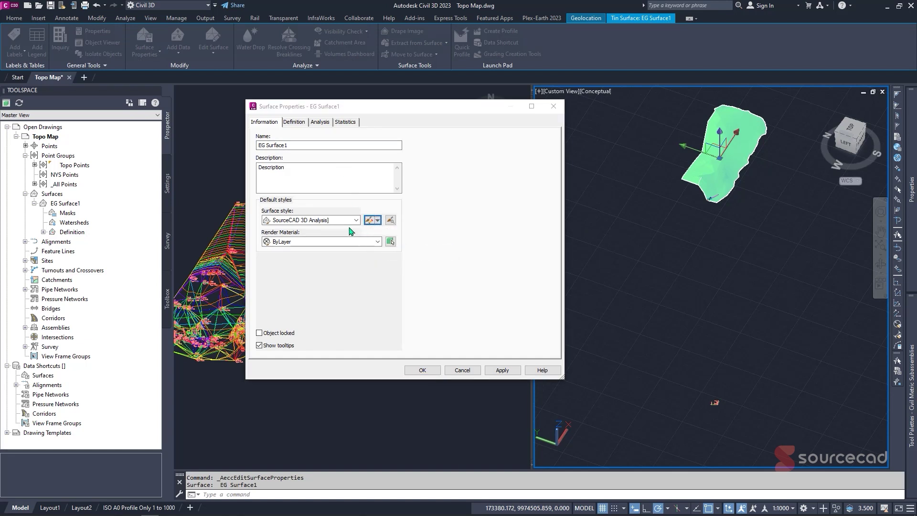
pyautogui.click(254, 127)
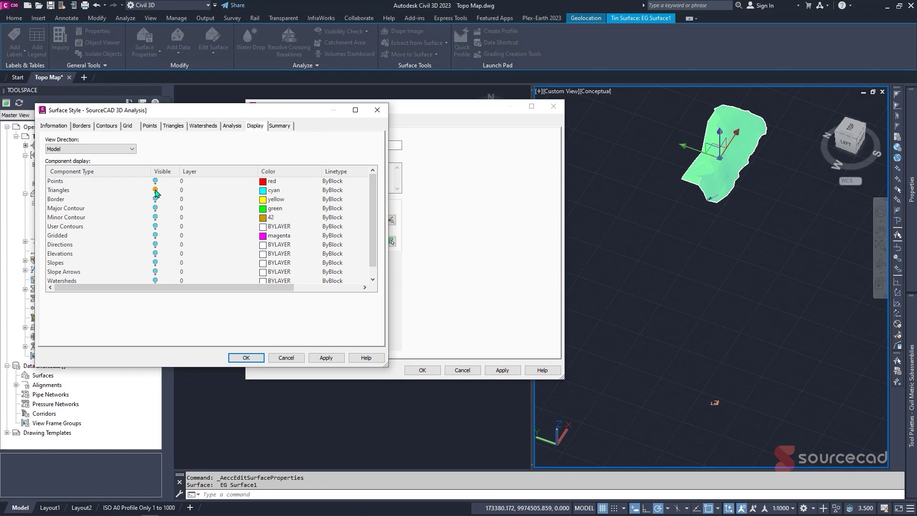
pyautogui.scroll(-1, 156, 194)
pyautogui.click(156, 245)
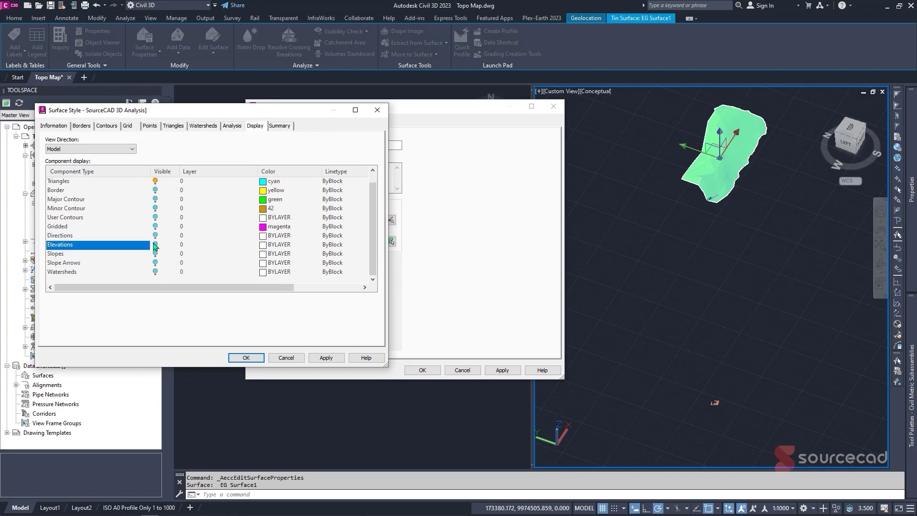
pyautogui.click(156, 246)
pyautogui.scroll(1, 156, 246)
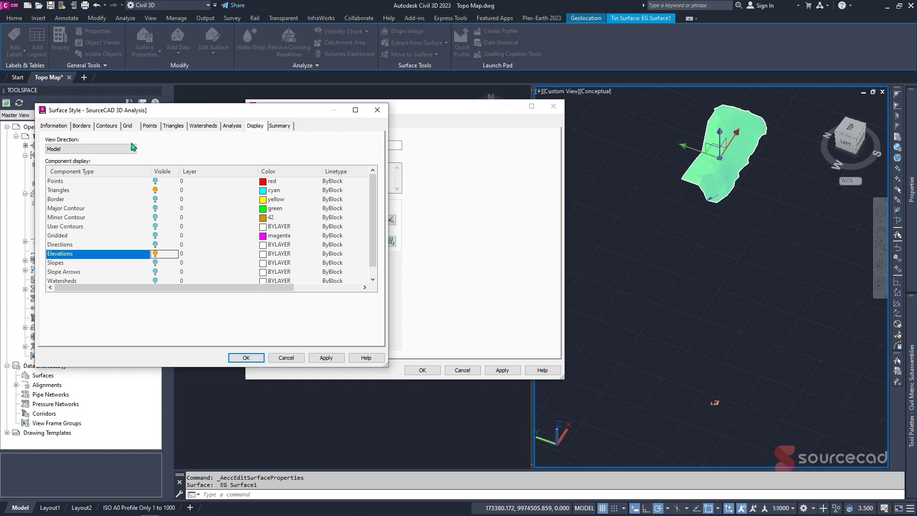
# Rename the surface style as SourceCAD 3D Analysis, removing the stray closing bracket
pyautogui.click(72, 125)
pyautogui.click(114, 148)
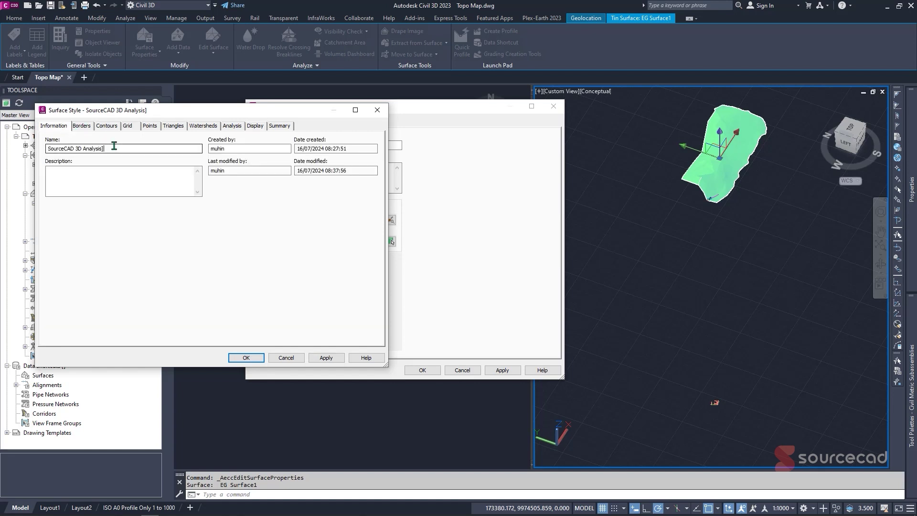
pyautogui.click(81, 126)
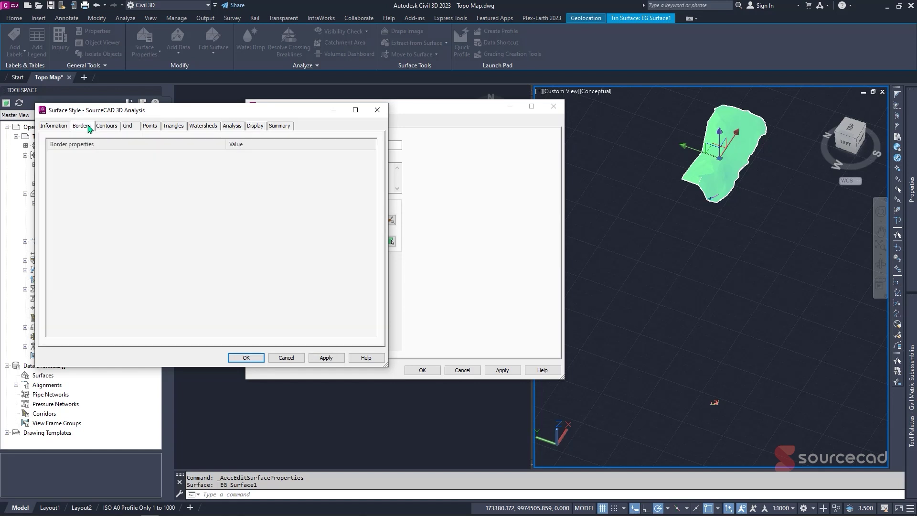
# Review the style's contour, grid, point, triangle and watershed settings, and save the style and EG Surface1's properties
pyautogui.click(106, 126)
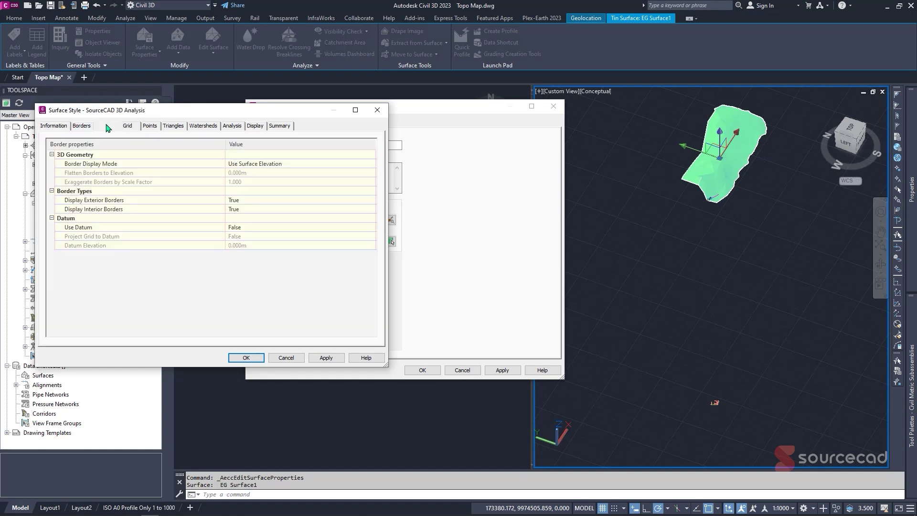
pyautogui.click(137, 127)
pyautogui.click(150, 126)
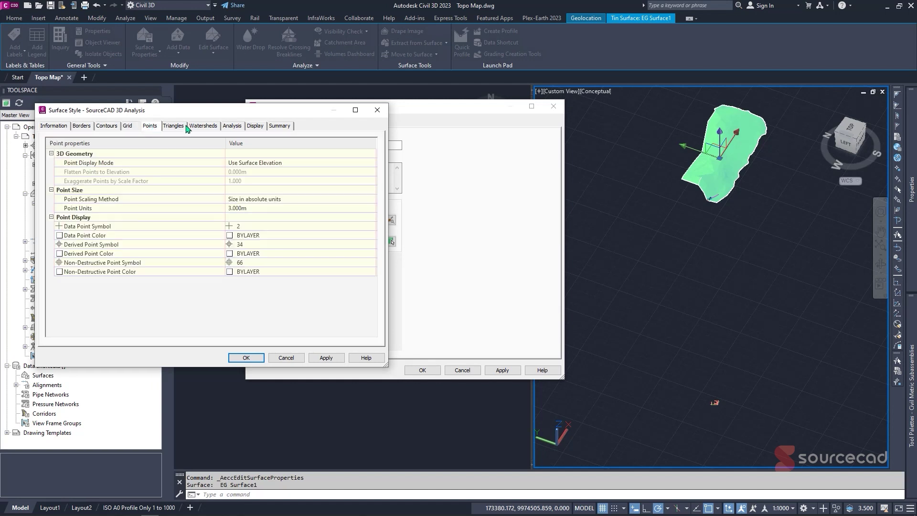
pyautogui.click(173, 126)
pyautogui.click(232, 125)
pyautogui.click(203, 126)
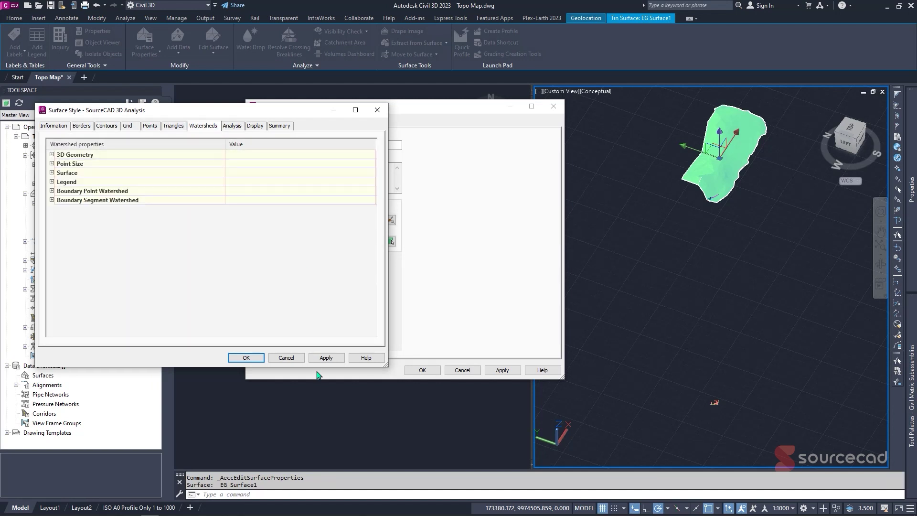
pyautogui.click(246, 357)
pyautogui.click(420, 371)
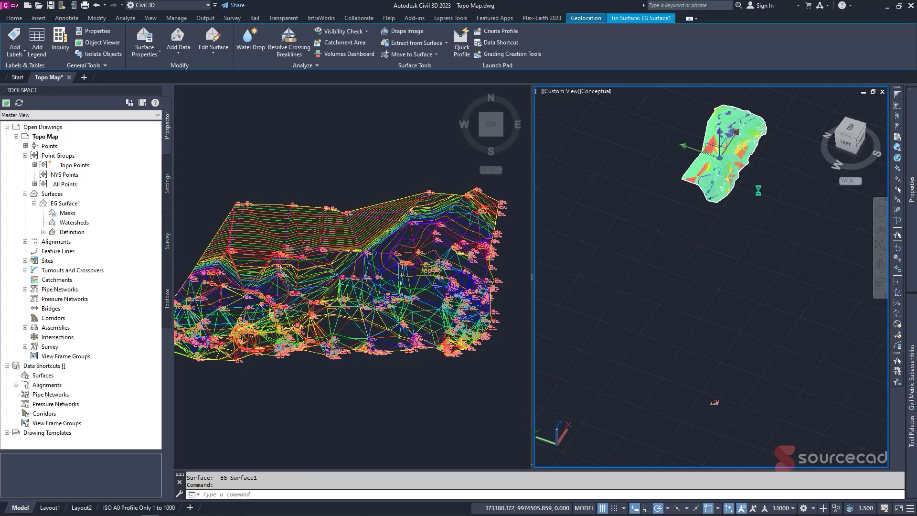
pyautogui.press('Escape')
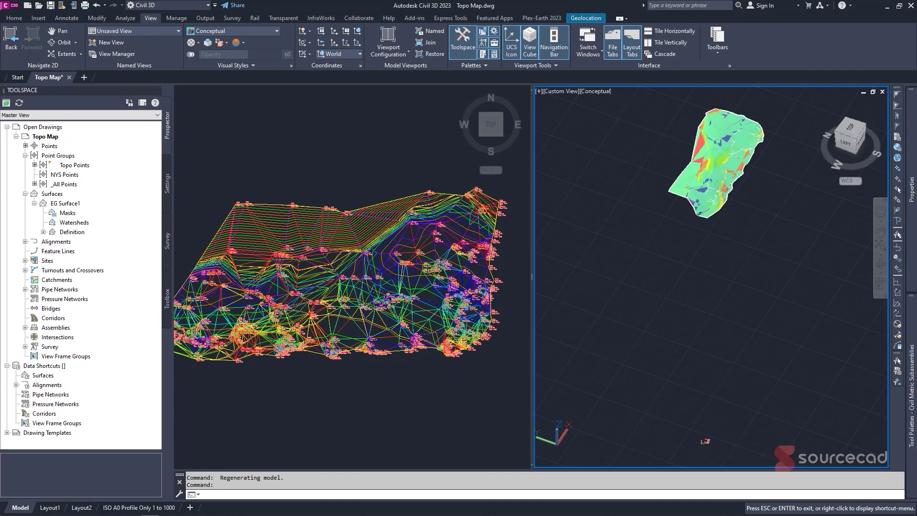
pyautogui.press('Escape')
pyautogui.press('Escape')
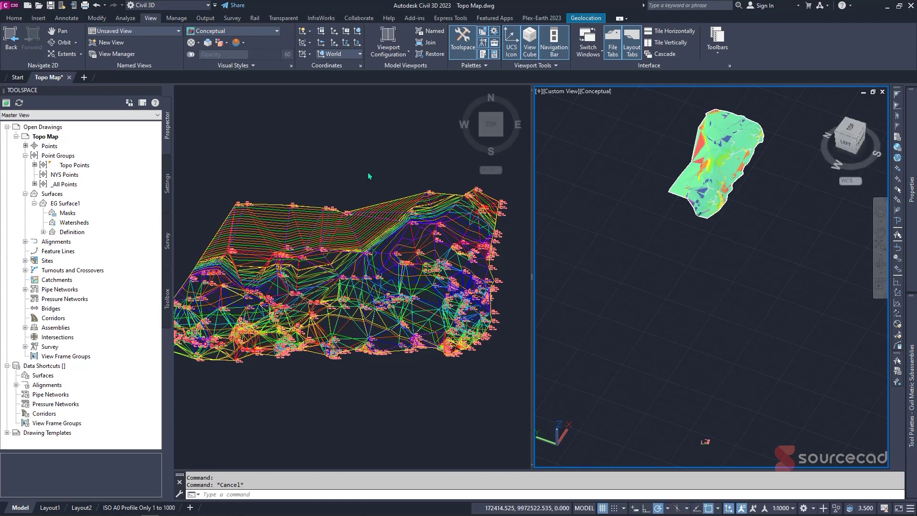
# Switch the model space to a single viewport showing the top 2D Wireframe view
pyautogui.click(368, 172)
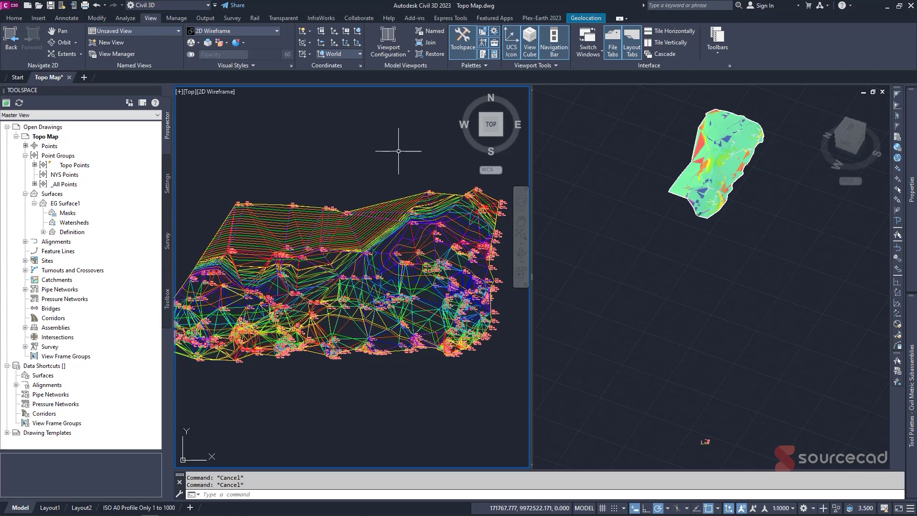
pyautogui.click(393, 51)
pyautogui.click(396, 68)
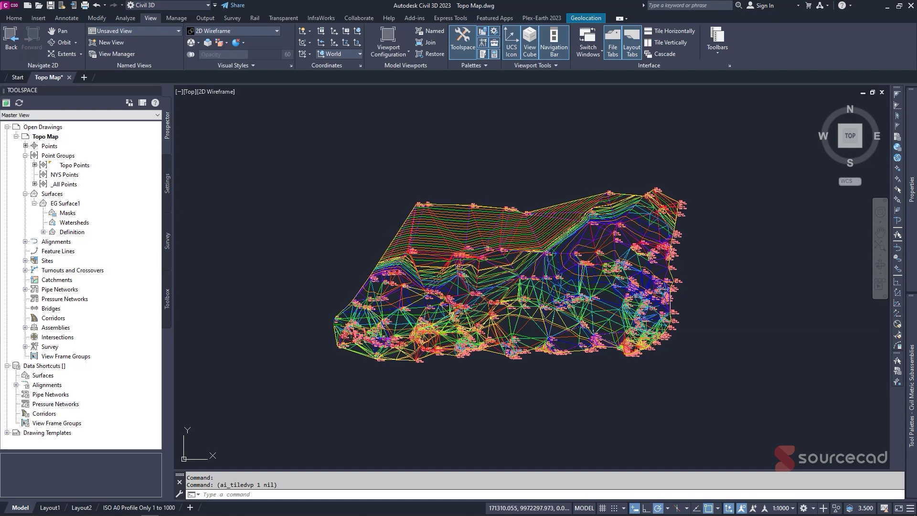
# Add a dynamic Elevations legend table for EG Surface1 in the empty space just east of the surface
pyautogui.click(400, 239)
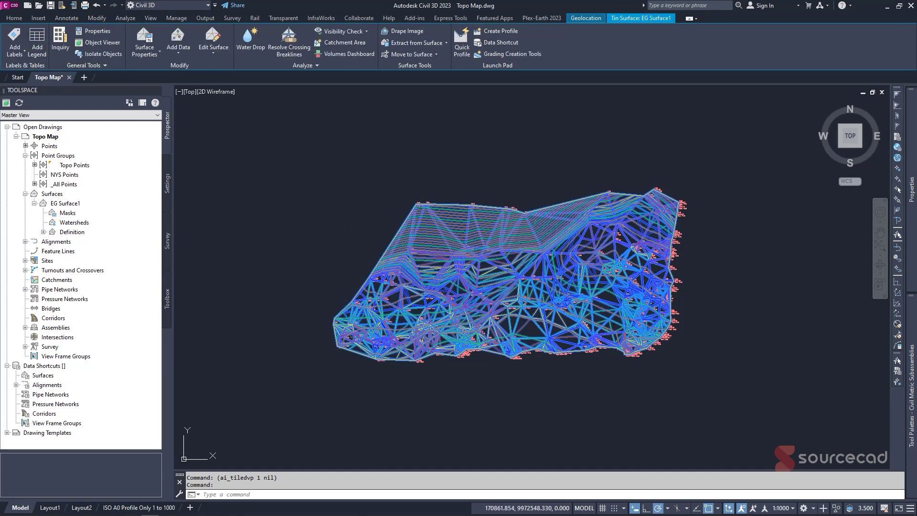
pyautogui.click(36, 43)
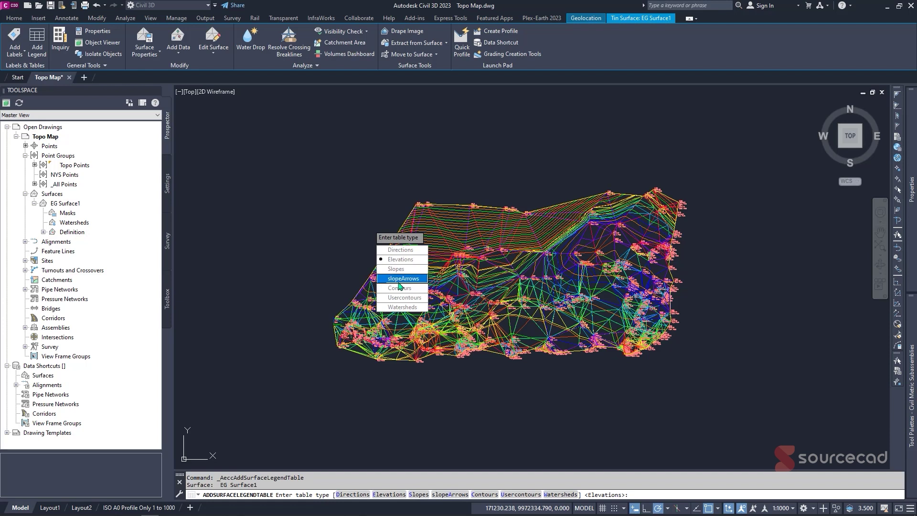
pyautogui.click(407, 260)
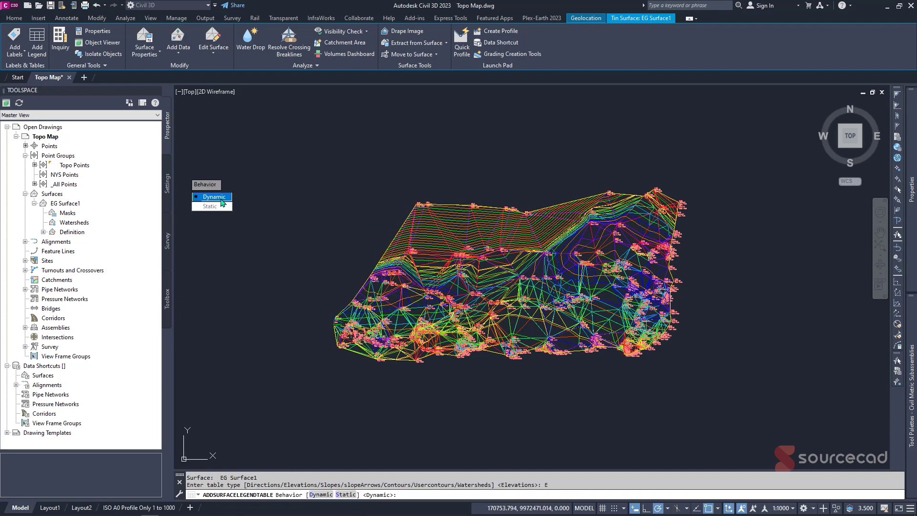
pyautogui.click(221, 200)
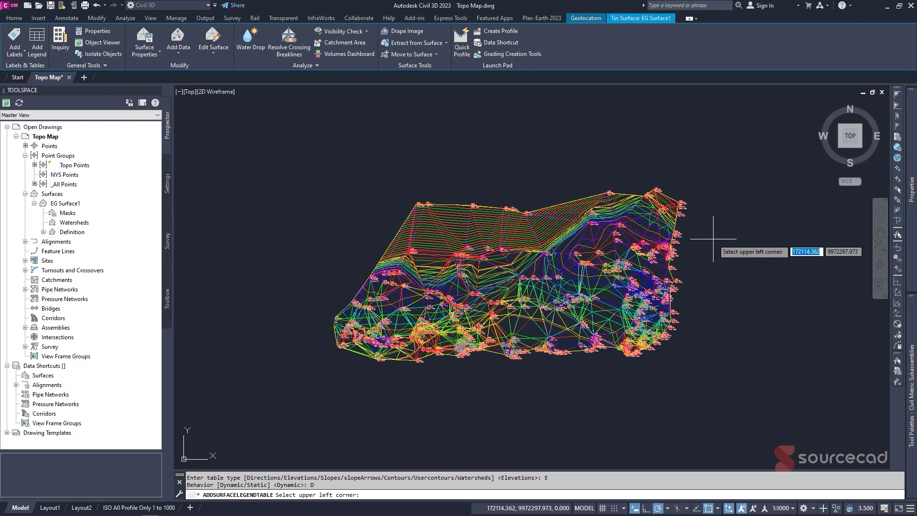
pyautogui.click(713, 239)
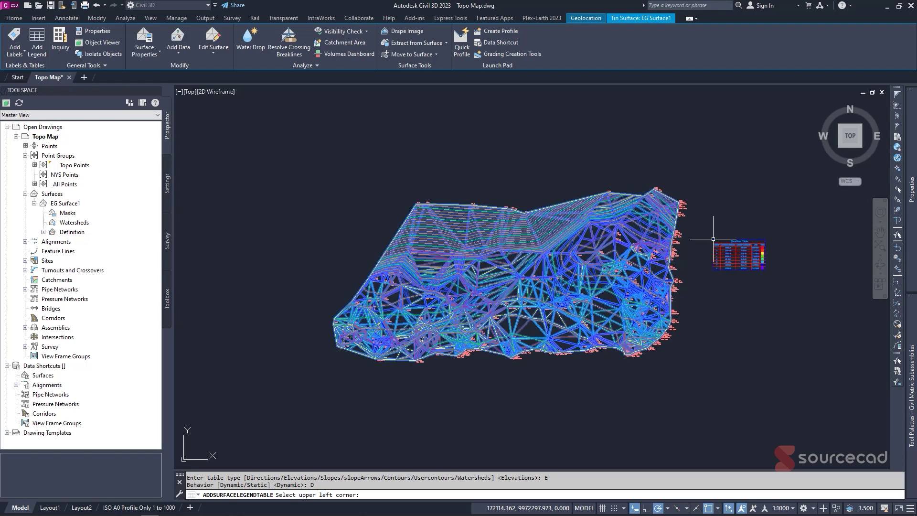
pyautogui.press('Escape')
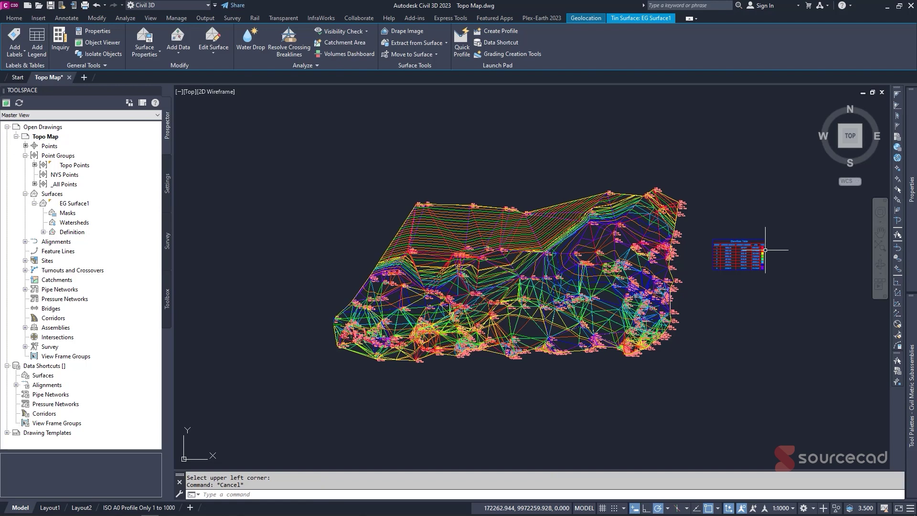
# Examine the Elevations Table's ranges, areas and colours, and check that it selects as a single table object
pyautogui.scroll(5, 765, 249)
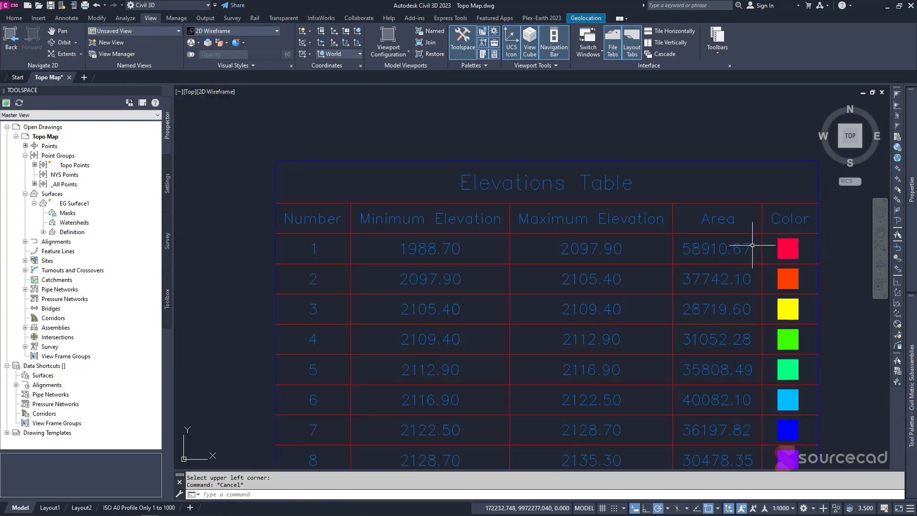
pyautogui.scroll(-5, 752, 244)
pyautogui.click(726, 249)
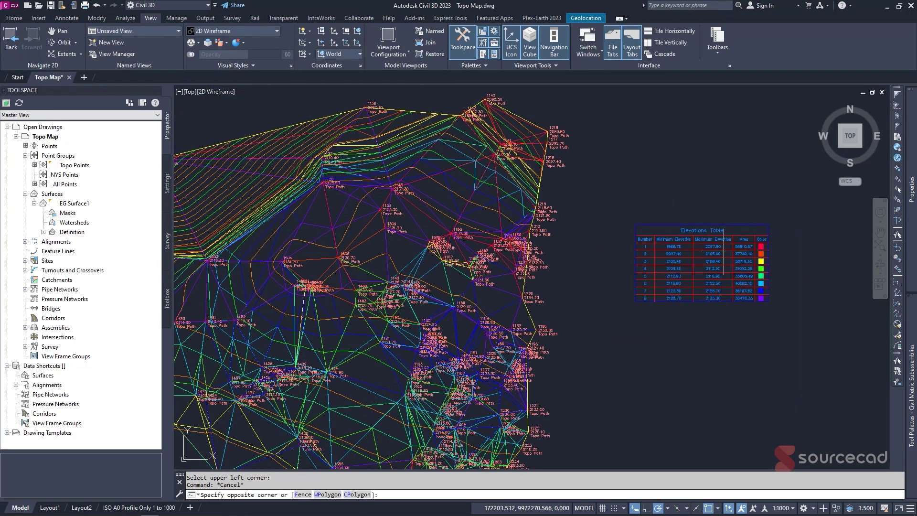
pyautogui.click(688, 282)
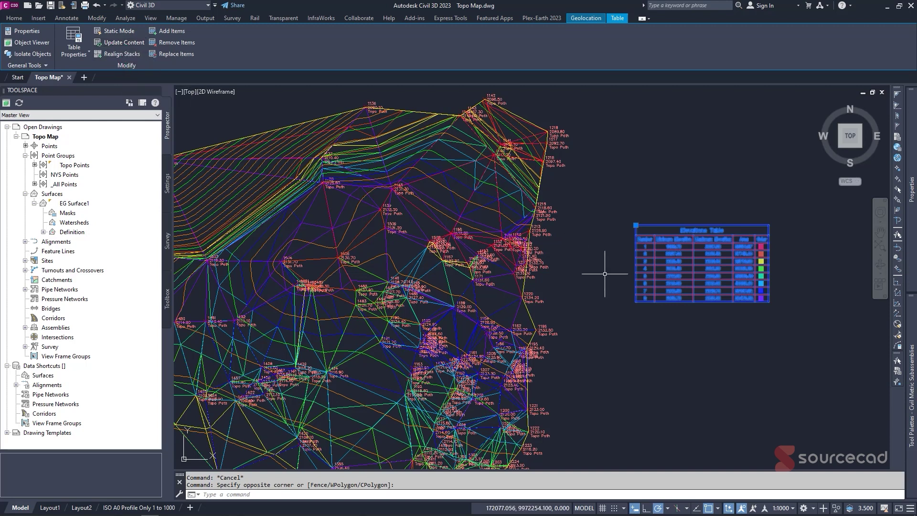
pyautogui.press('Escape')
pyautogui.scroll(-4, 605, 275)
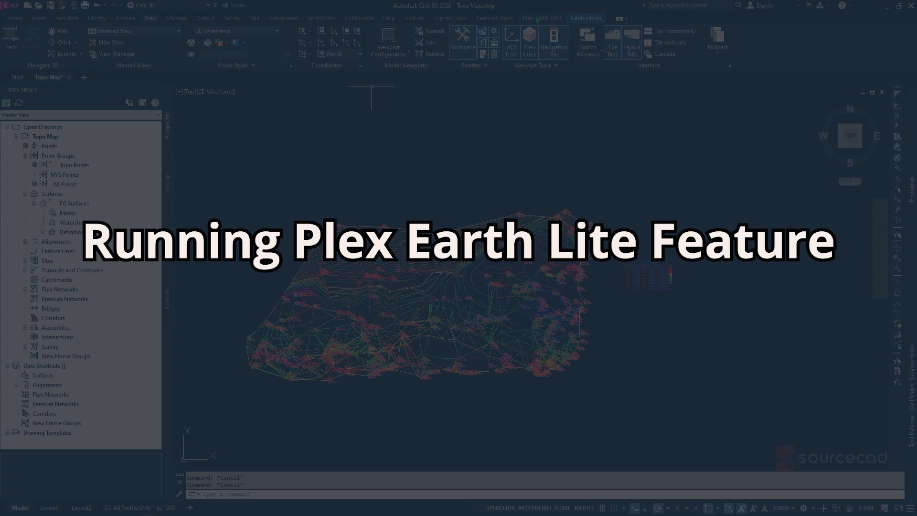
# Start Plex-Earth and insert a Quick View image for a rectangle specified in the drawing around the whole EG Surface1
pyautogui.click(536, 18)
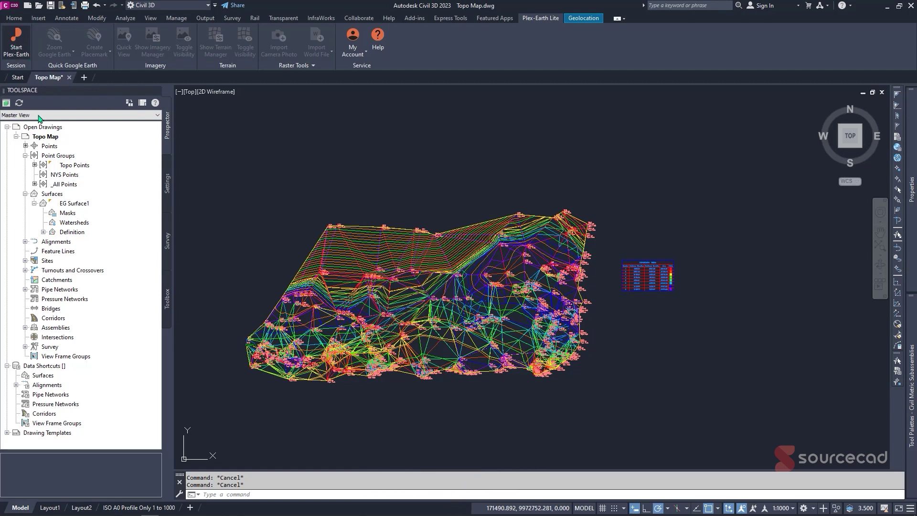
pyautogui.click(16, 41)
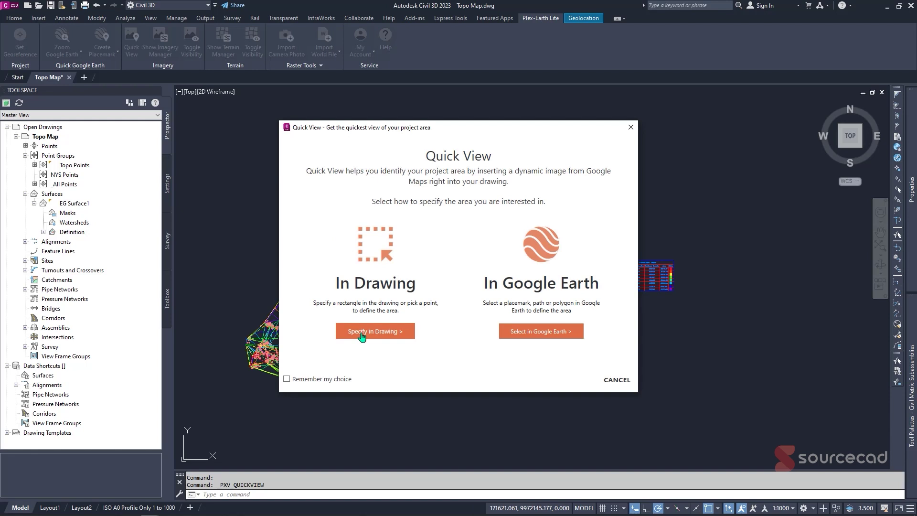
pyautogui.click(375, 330)
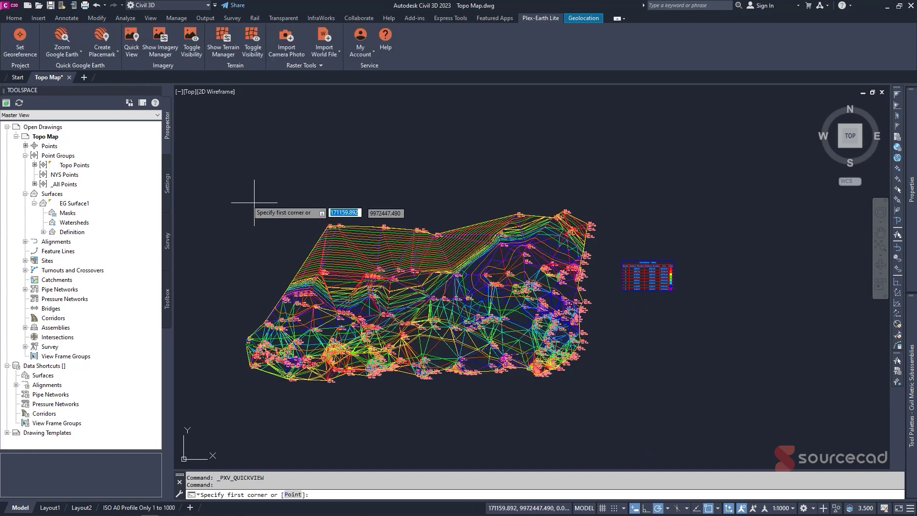
pyautogui.click(237, 186)
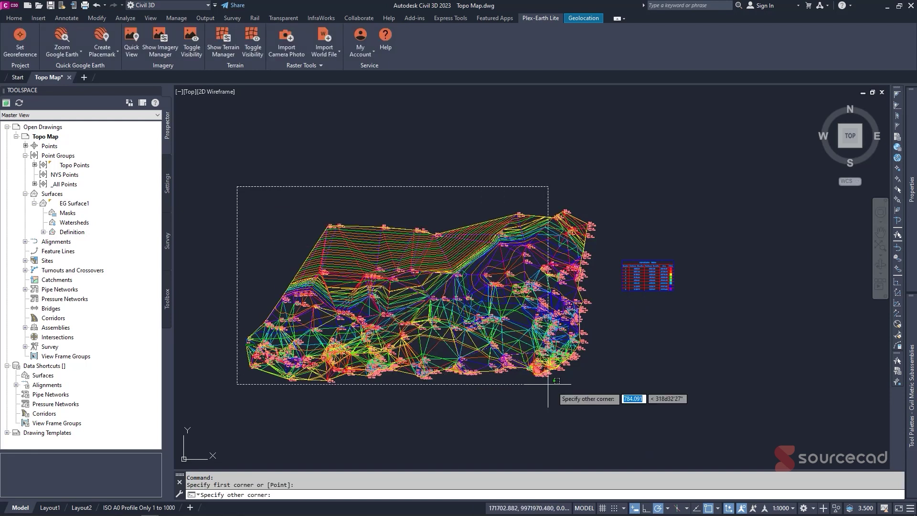
pyautogui.click(606, 391)
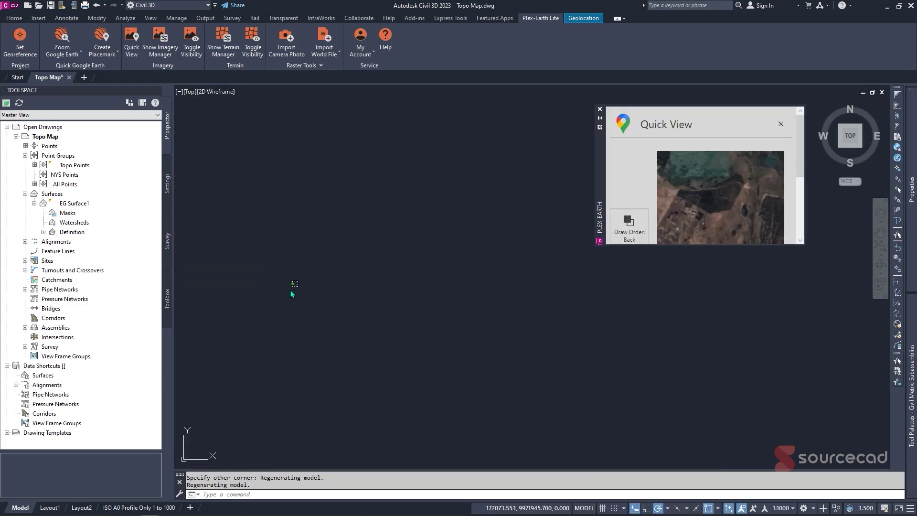
# Examine how the satellite image lies beneath EG Surface1 and review the Quick View image options
pyautogui.scroll(3, 300, 296)
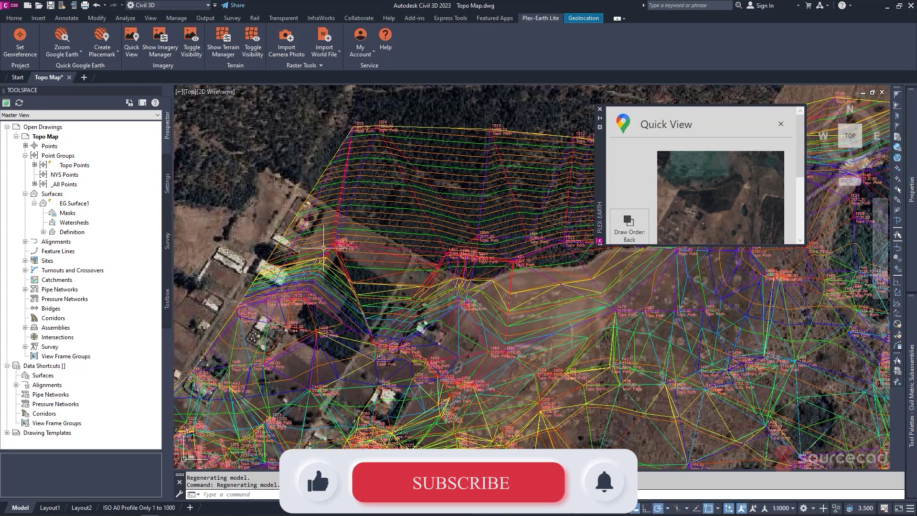
pyautogui.moveTo(290, 339); pyautogui.dragTo(334, 282, button='middle')
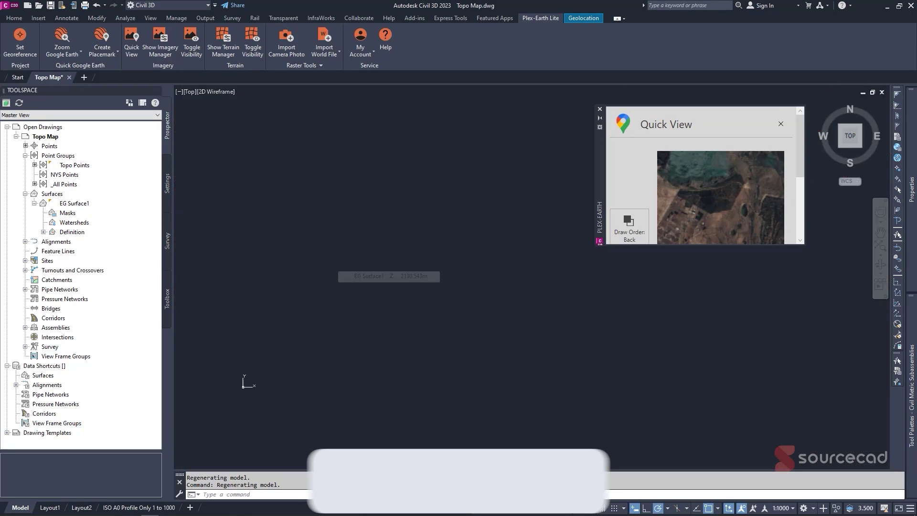
pyautogui.middleClick(225, 316)
pyautogui.middleClick(224, 316)
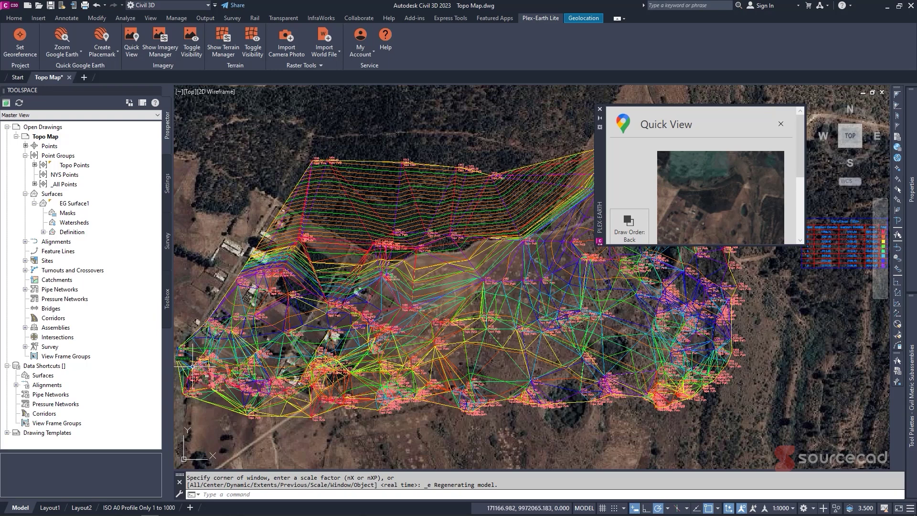
pyautogui.scroll(-3, 269, 368)
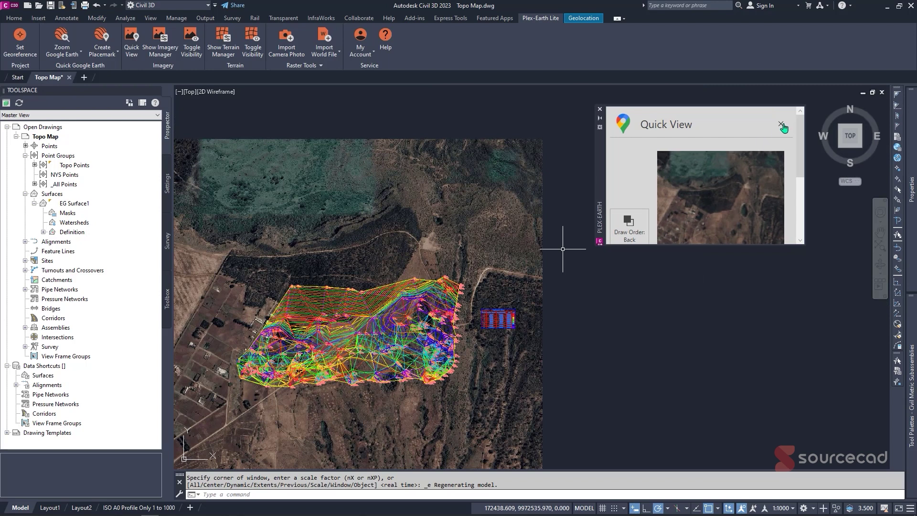
pyautogui.scroll(-3, 746, 202)
pyautogui.scroll(-1, 746, 203)
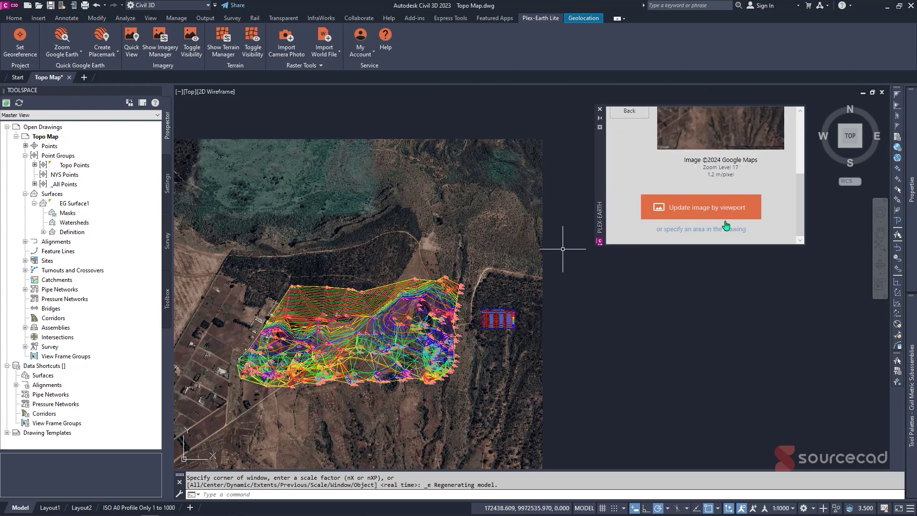
pyautogui.scroll(4, 763, 201)
pyautogui.scroll(2, 763, 200)
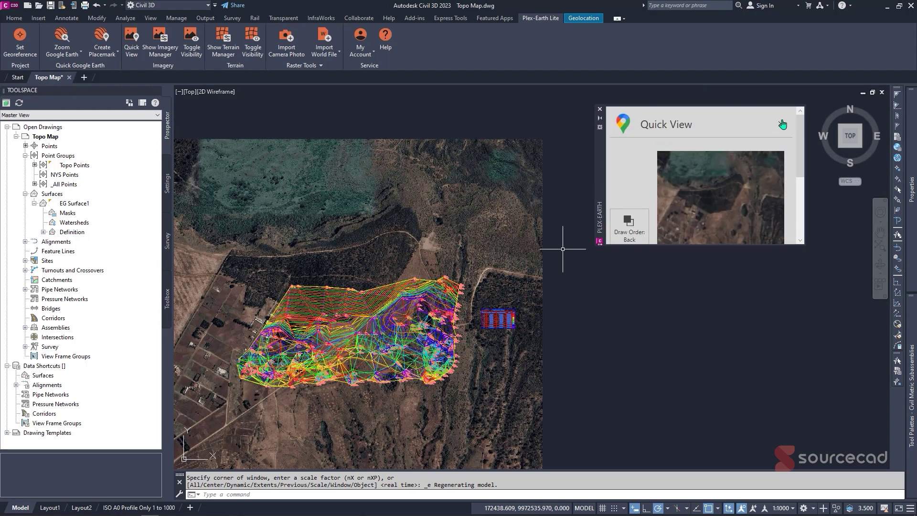
# Close Quick View and fit the surface and its legend table in the drawing view
pyautogui.click(599, 109)
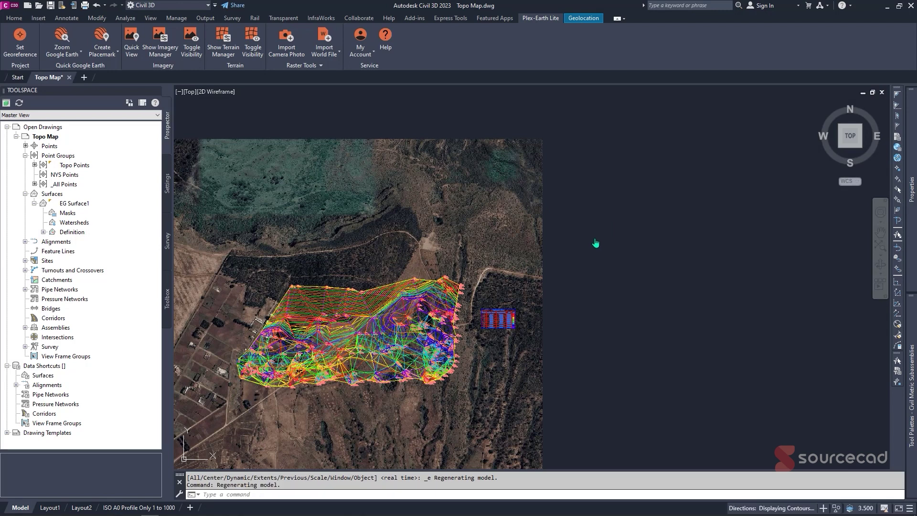
pyautogui.scroll(2, 368, 256)
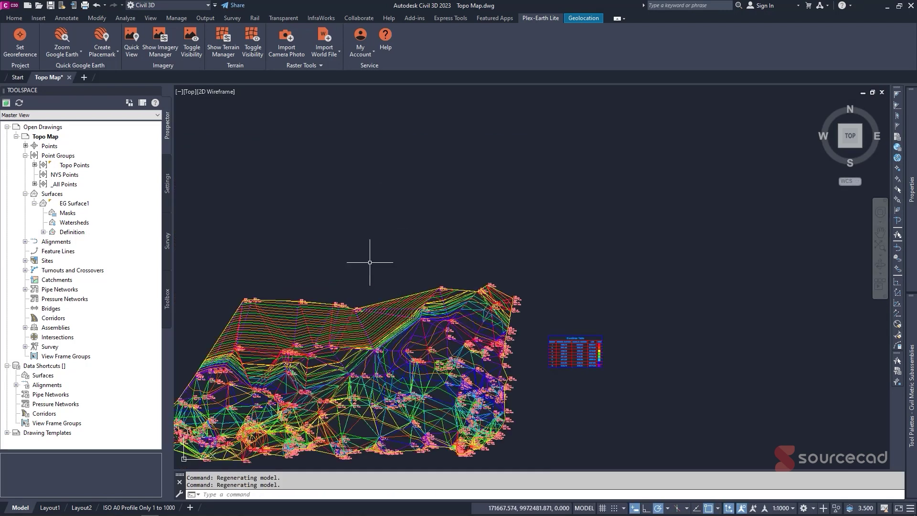
pyautogui.middleClick(458, 162)
pyautogui.middleClick(458, 162)
pyautogui.press('Escape')
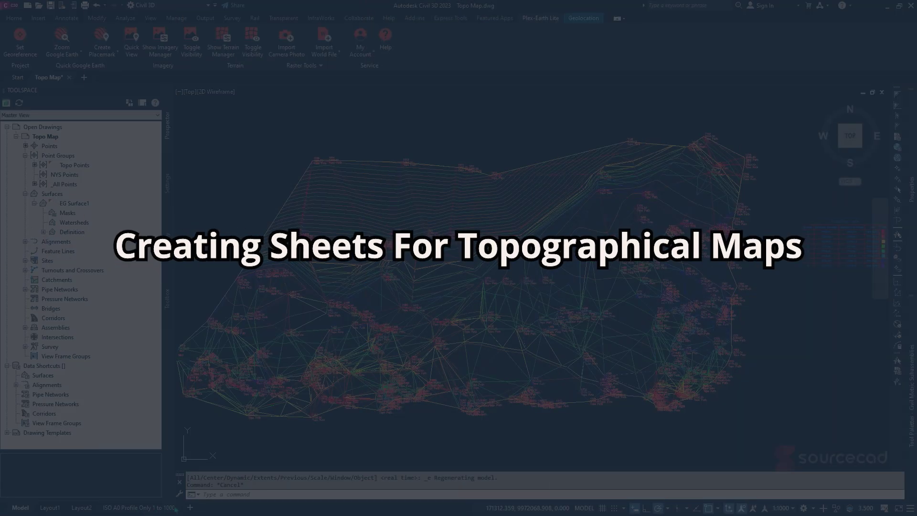
# Start a new layout from a template and preview the architectural, civil and manufacturing templates in the SheetSets folder
pyautogui.rightClick(175, 509)
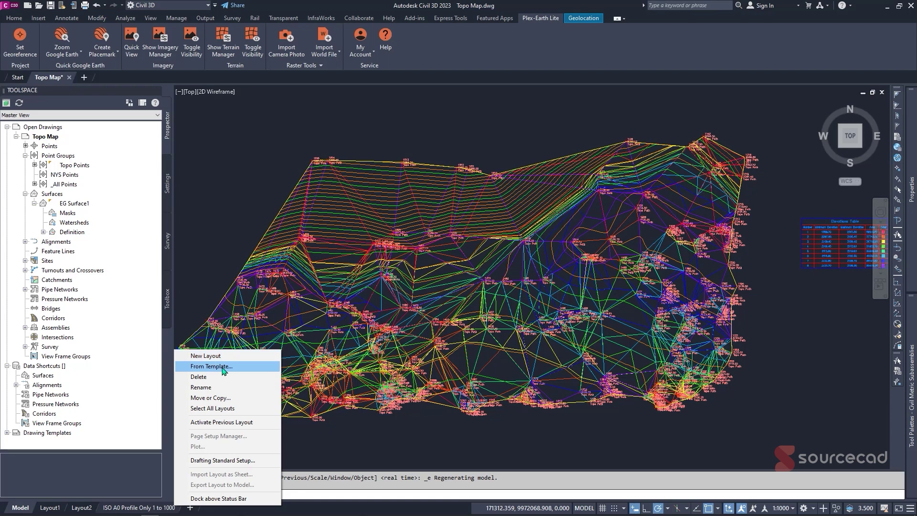
pyautogui.press('Escape')
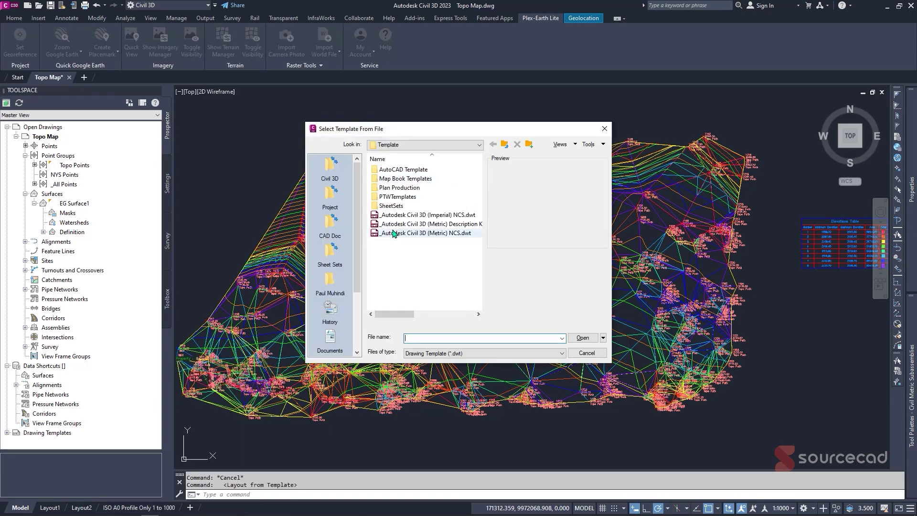
pyautogui.doubleClick(400, 206)
pyautogui.click(406, 170)
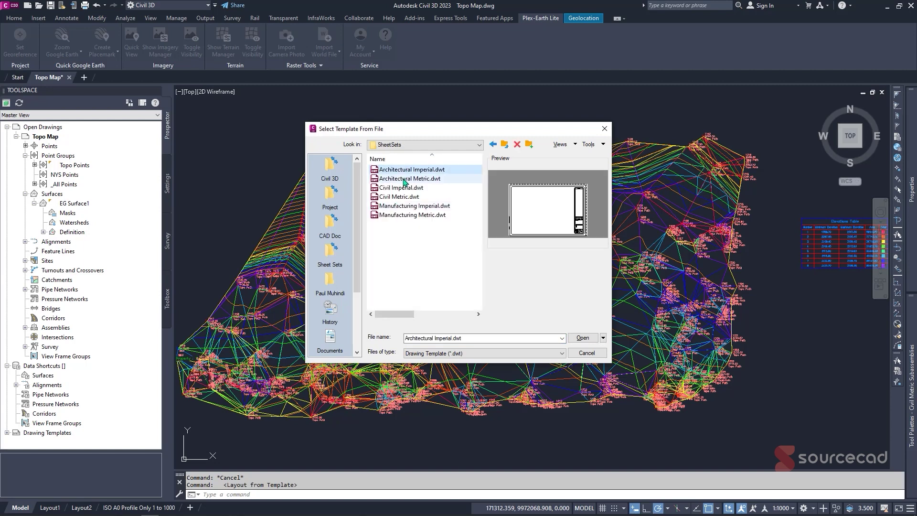
pyautogui.click(401, 179)
pyautogui.click(399, 188)
pyautogui.click(397, 197)
pyautogui.click(391, 207)
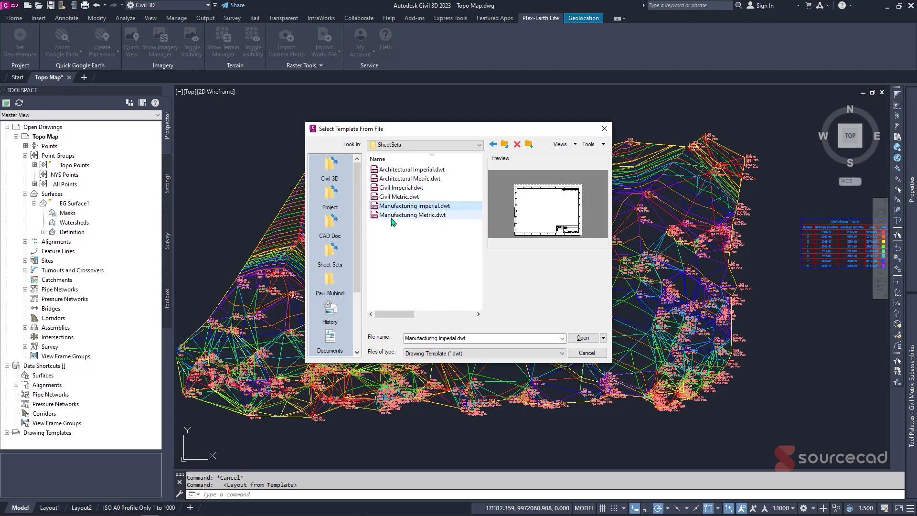
pyautogui.click(393, 215)
# Browse from the SheetSets folder to the Plan Production folder among the drawing templates
pyautogui.click(504, 144)
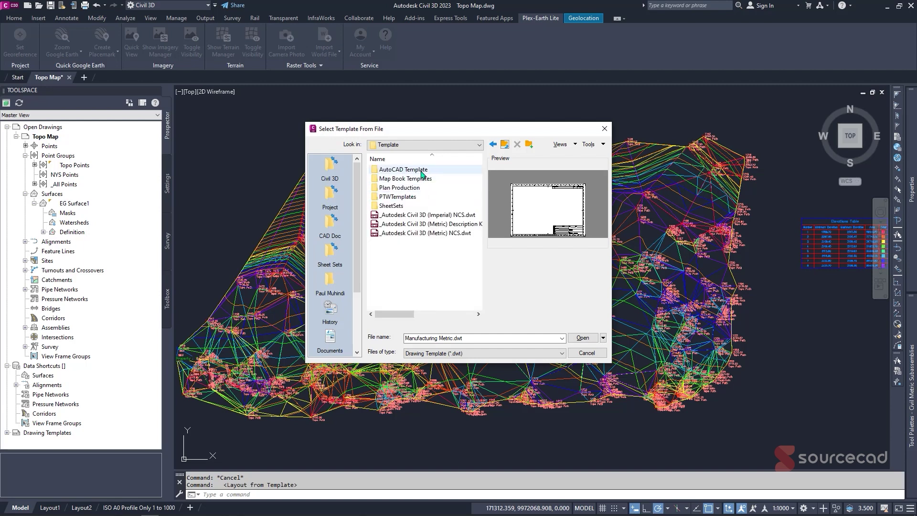
pyautogui.doubleClick(413, 197)
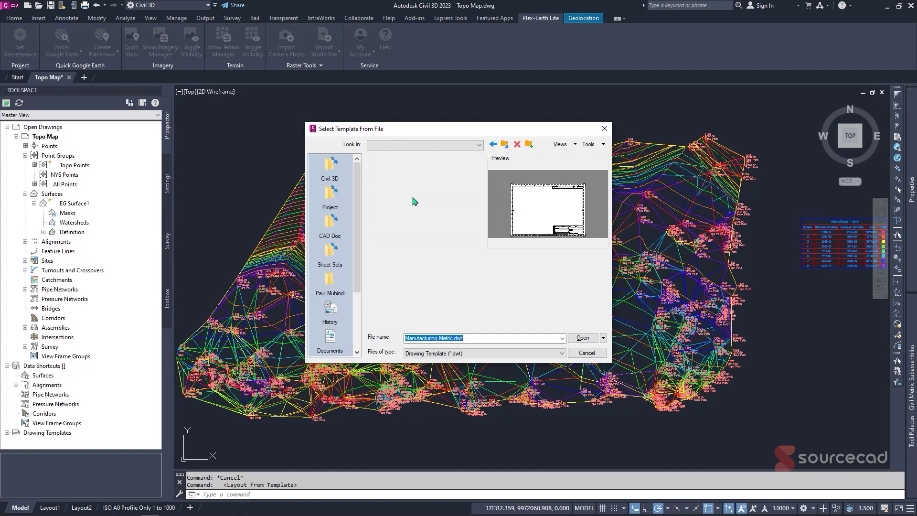
pyautogui.click(504, 144)
pyautogui.doubleClick(406, 187)
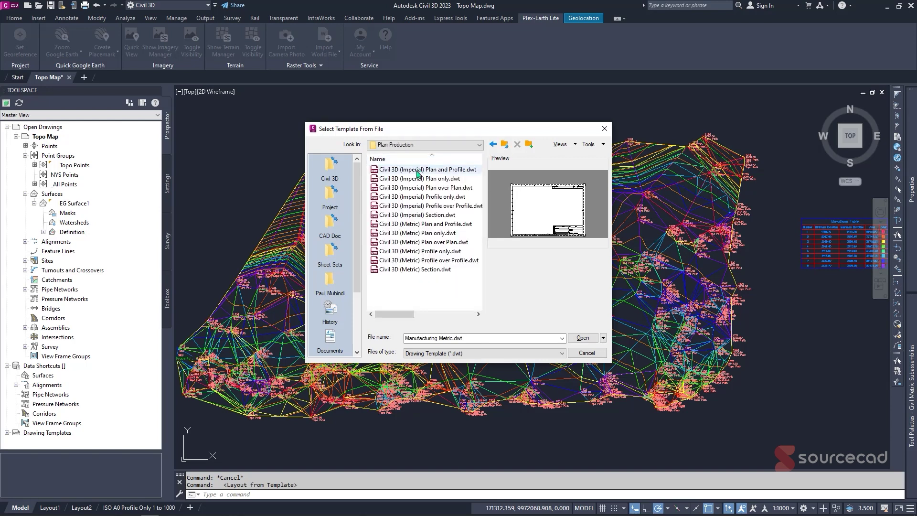
# Compare the previews of the Civil 3D imperial and metric plan, profile and section templates in the Plan Production folder
pyautogui.click(416, 171)
pyautogui.click(409, 180)
pyautogui.click(409, 214)
pyautogui.click(404, 233)
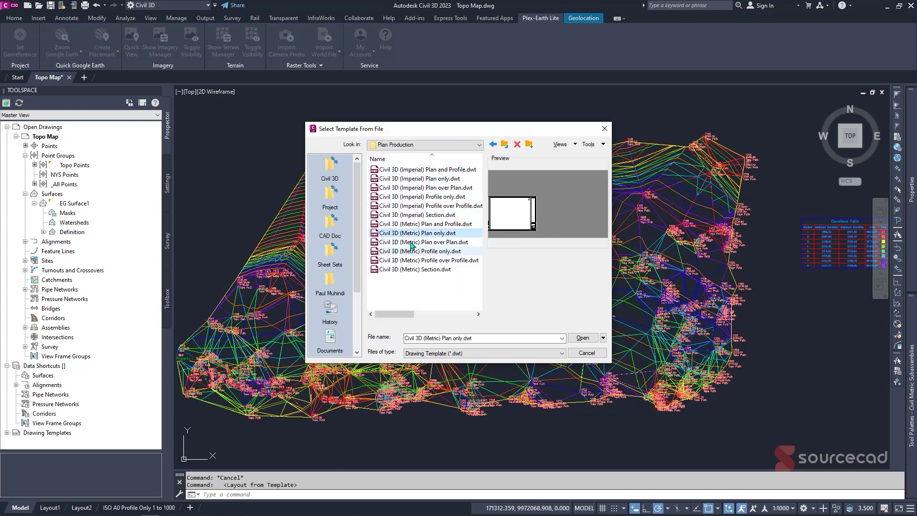
pyautogui.click(422, 224)
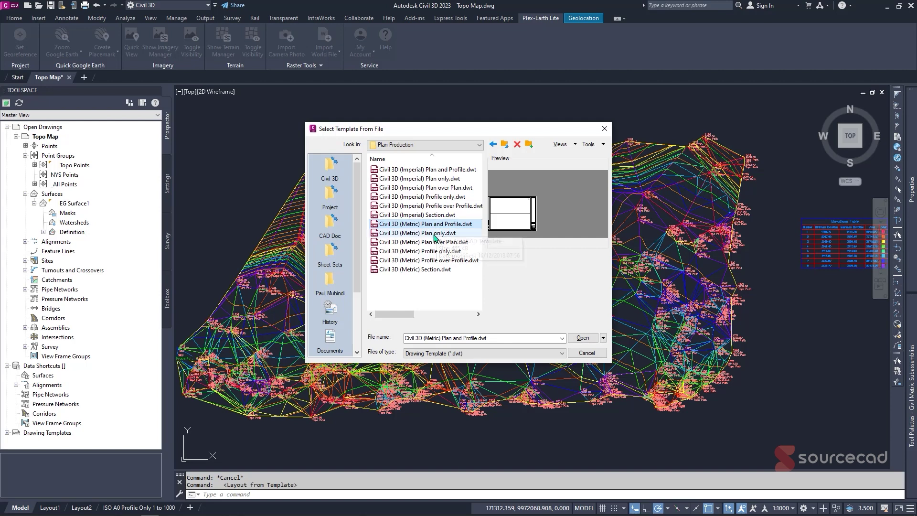
pyautogui.click(434, 234)
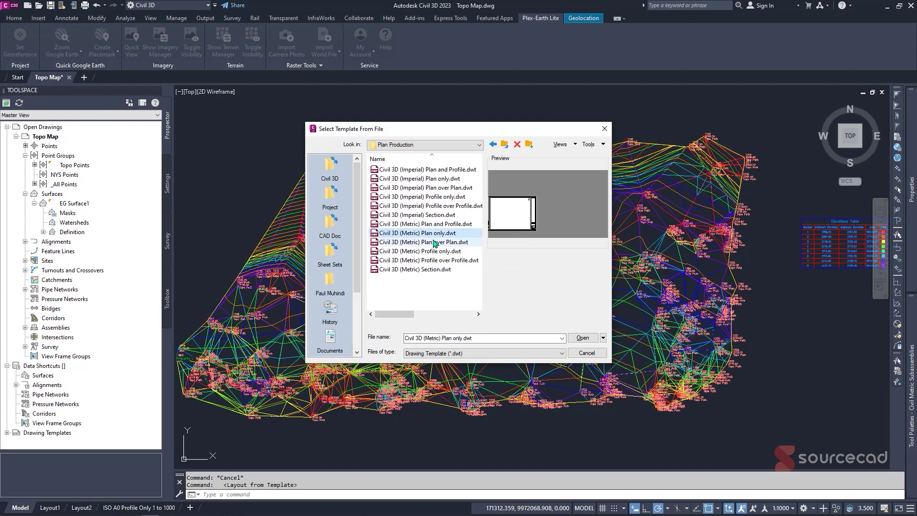
pyautogui.click(434, 242)
pyautogui.click(431, 251)
pyautogui.click(430, 261)
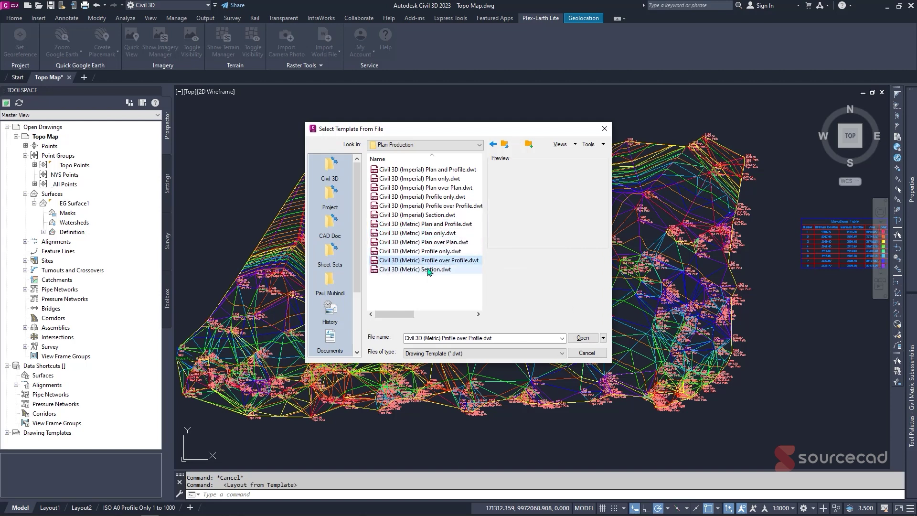
pyautogui.click(427, 270)
pyautogui.click(430, 260)
pyautogui.click(434, 251)
pyautogui.click(438, 242)
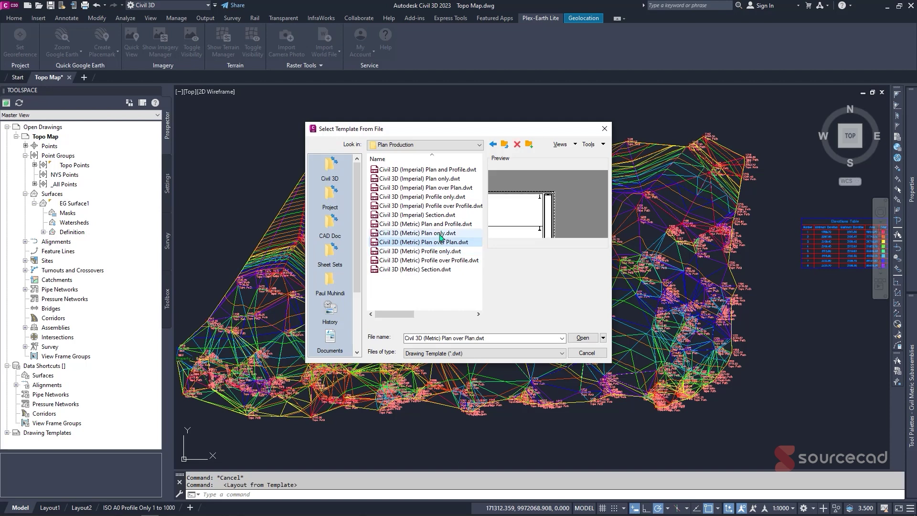
# Insert the ISO A1 Plan Only 1 to 1000 layout from the Civil 3D (Metric) Plan only.dwt template and open that layout
pyautogui.click(439, 233)
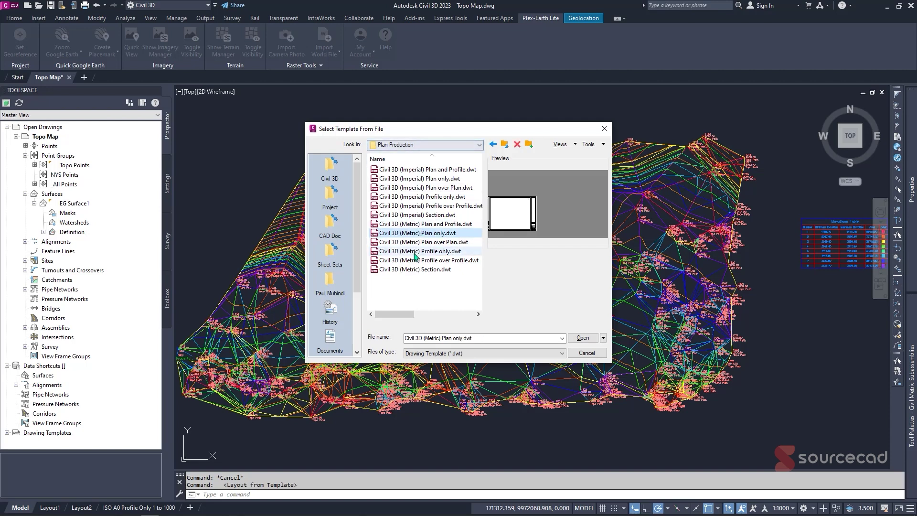
pyautogui.click(584, 338)
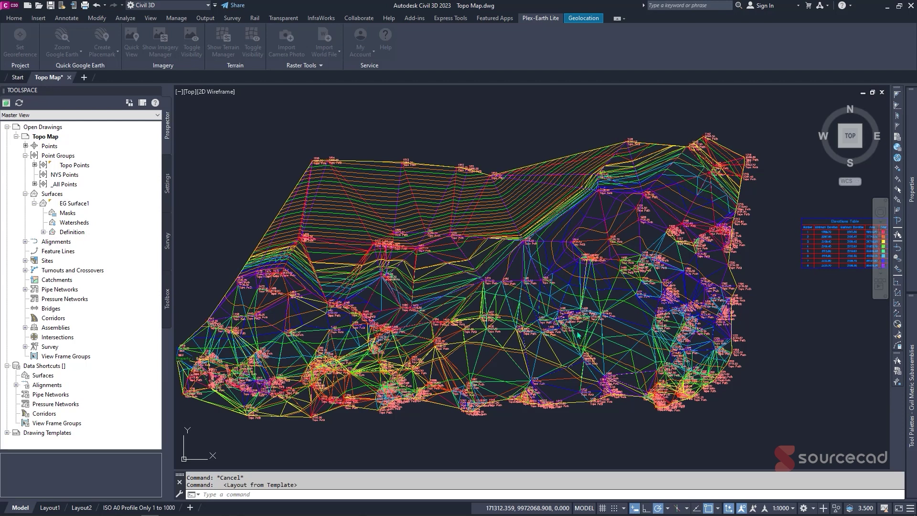
pyautogui.click(423, 223)
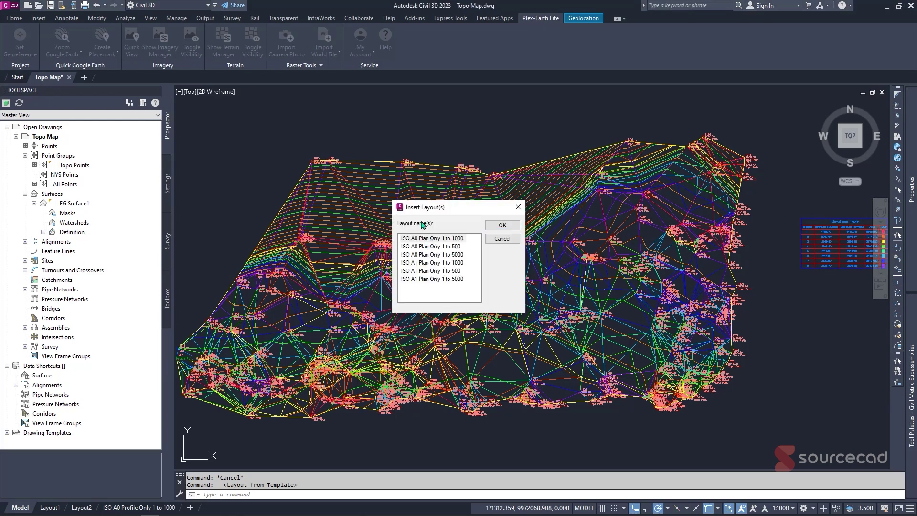
pyautogui.click(437, 263)
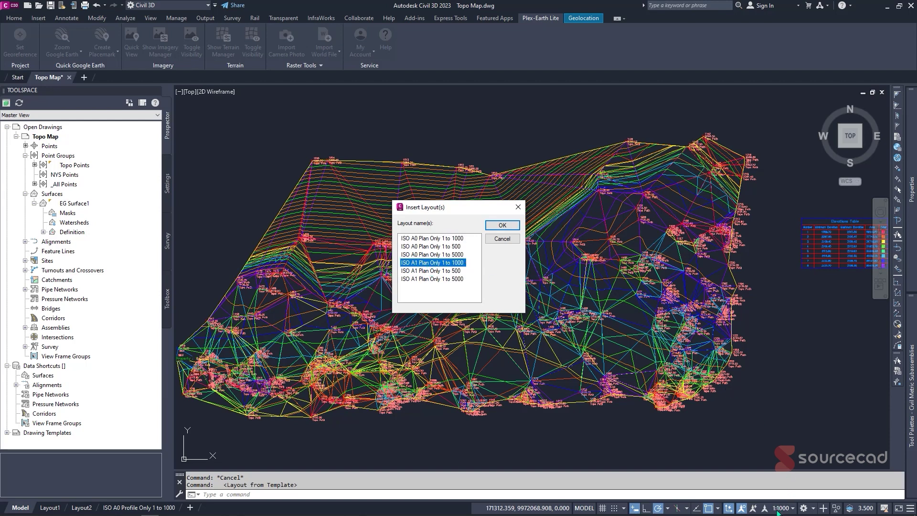
pyautogui.click(492, 227)
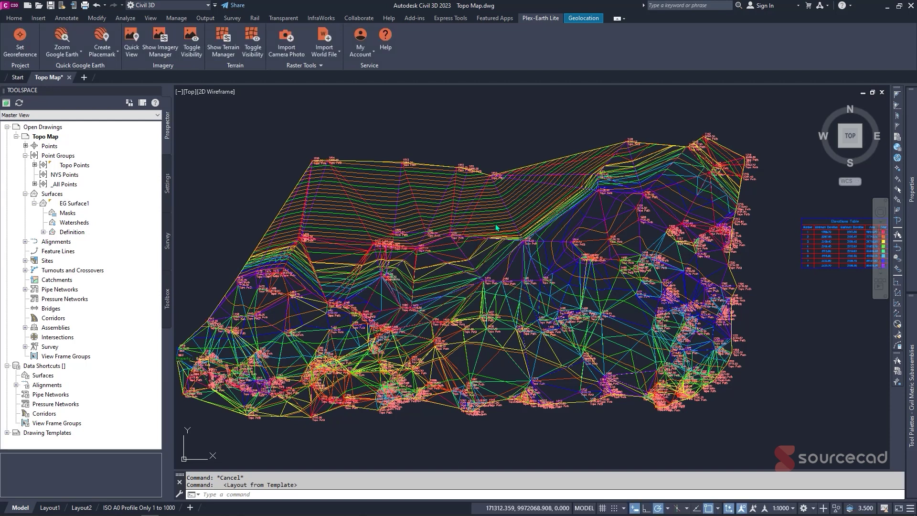
pyautogui.moveTo(211, 511)
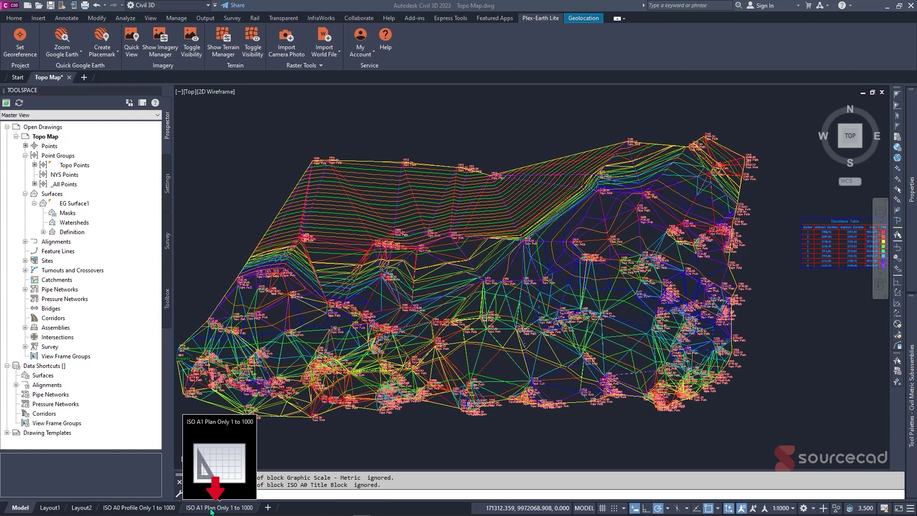
pyautogui.click(213, 510)
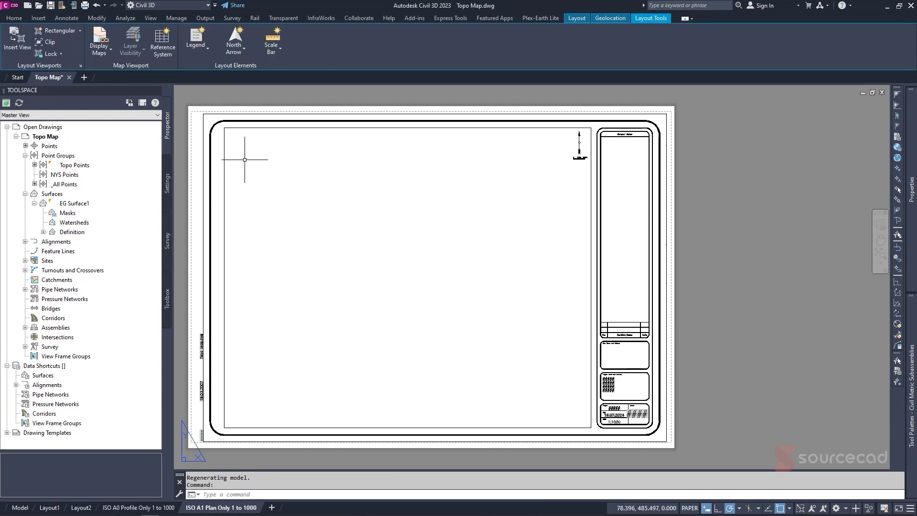
# Create a rectangular viewport spanning opposite corners of the sheet's inner drawing frame
pyautogui.click(54, 32)
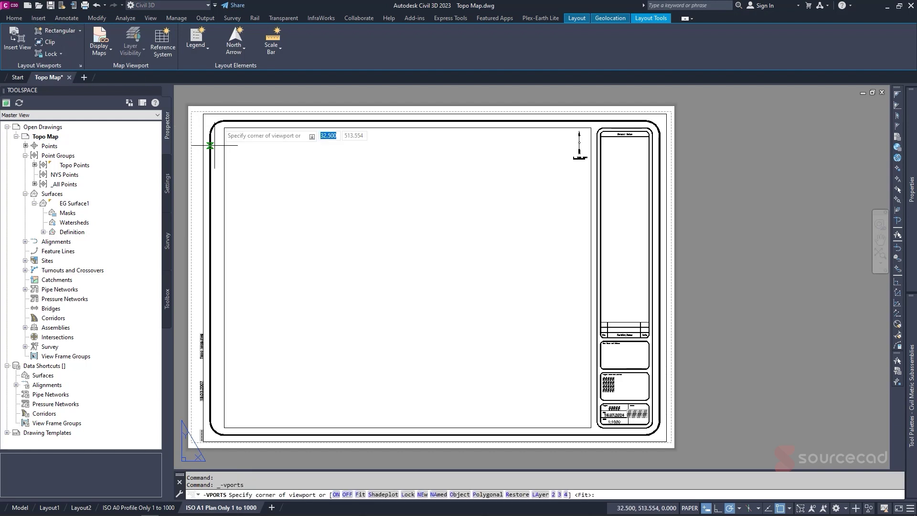
pyautogui.click(224, 128)
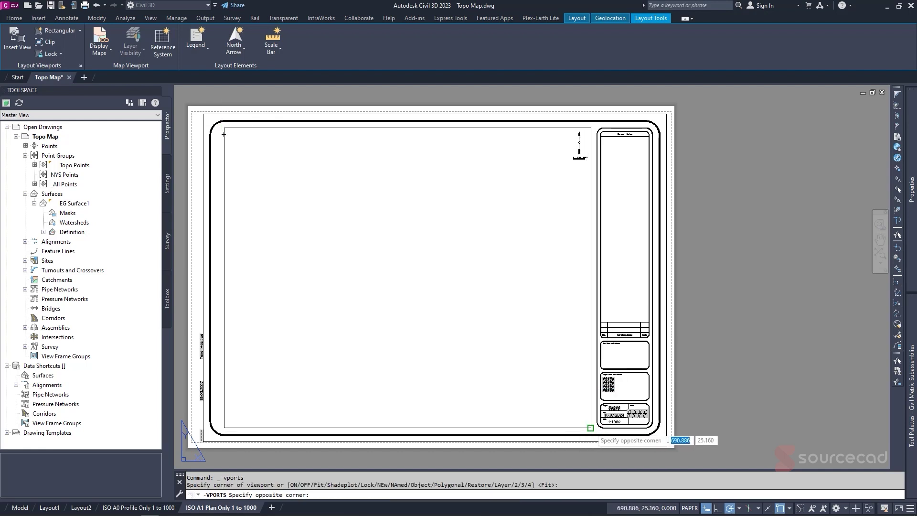
pyautogui.click(591, 427)
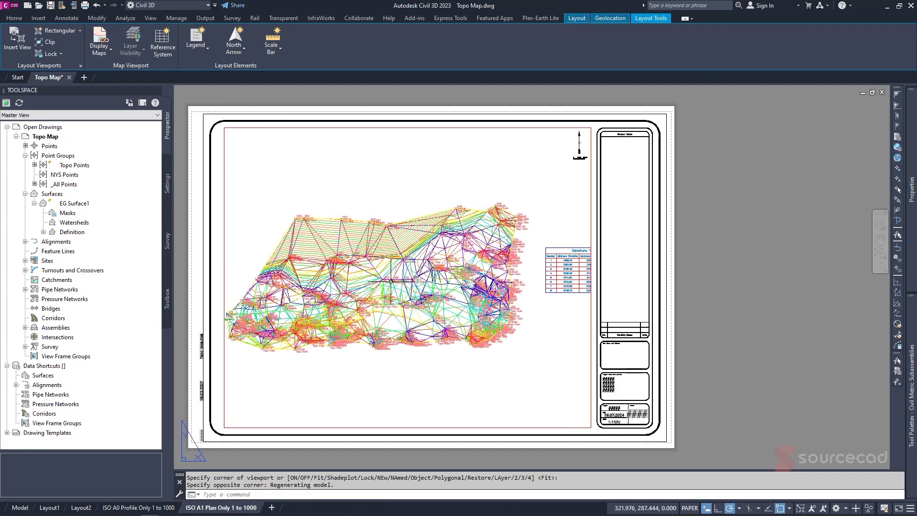
# Zoom out and pan inside the viewport so the surface and the whole elevations table fit, and return to paper space
pyautogui.doubleClick(427, 178)
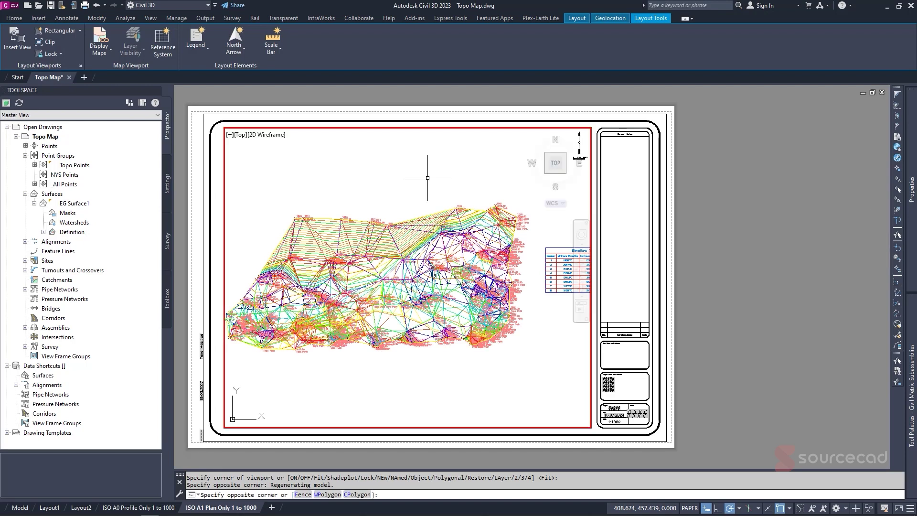
pyautogui.rightClick(449, 186)
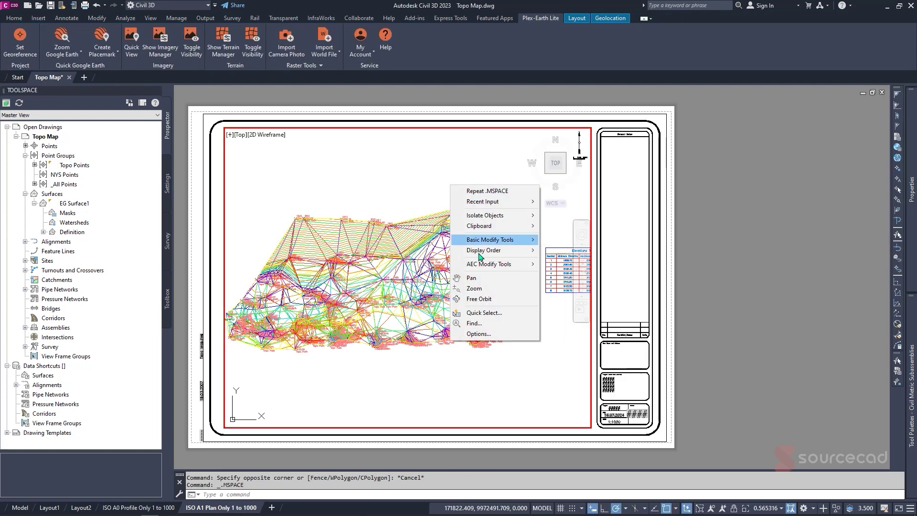
pyautogui.click(474, 289)
pyautogui.moveTo(481, 311); pyautogui.dragTo(482, 311)
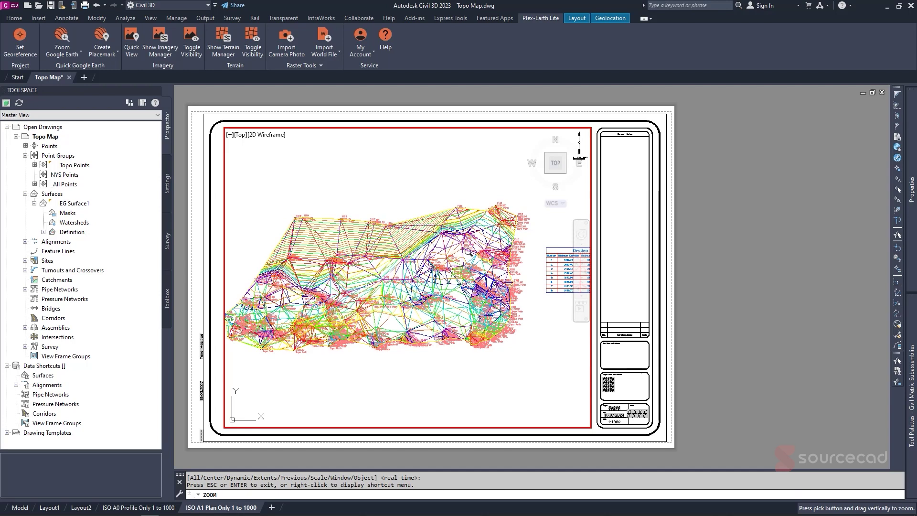
pyautogui.moveTo(468, 252); pyautogui.dragTo(473, 295)
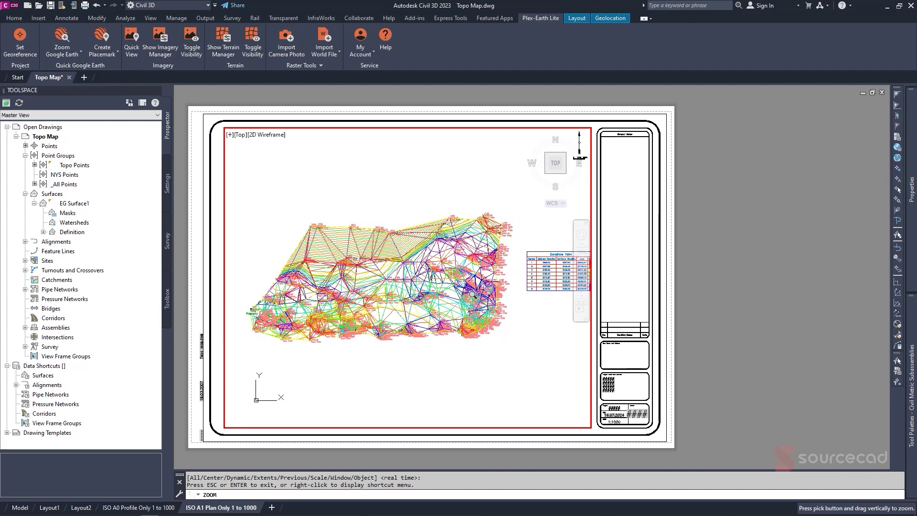
pyautogui.rightClick(501, 254)
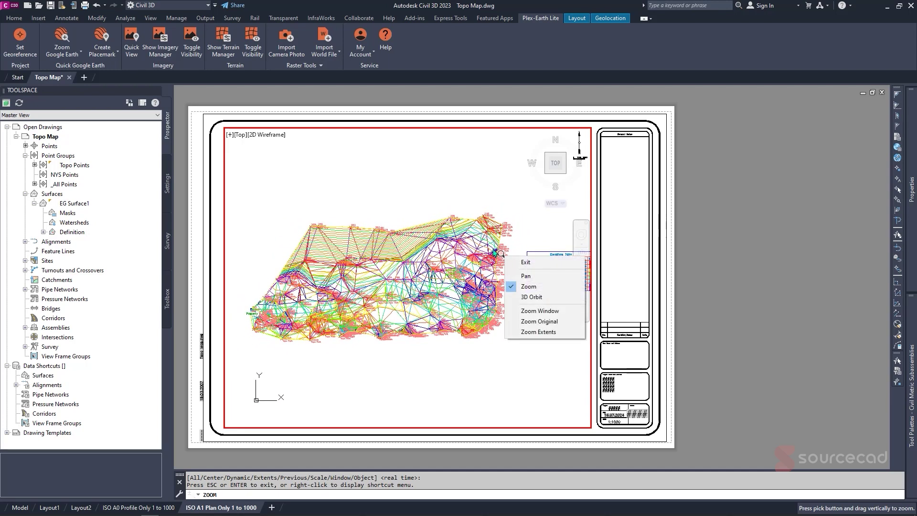
pyautogui.click(525, 276)
pyautogui.moveTo(509, 278); pyautogui.dragTo(491, 279)
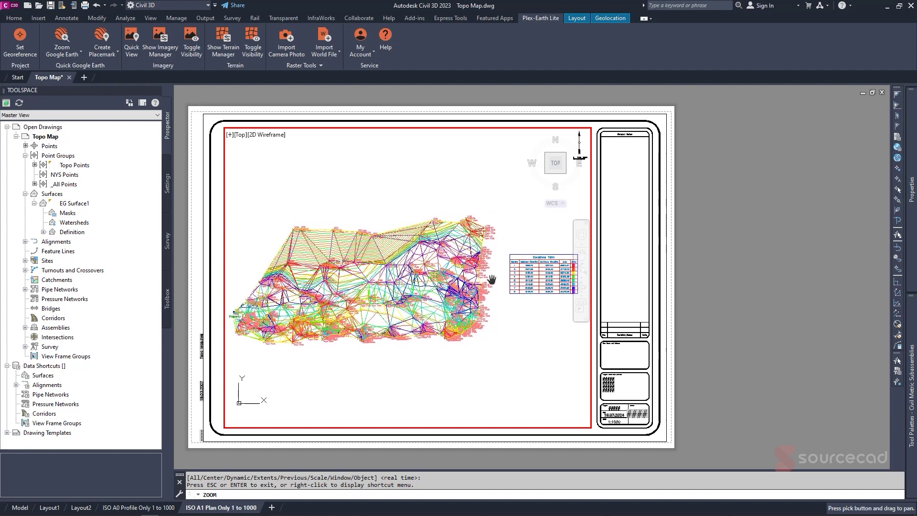
pyautogui.rightClick(477, 216)
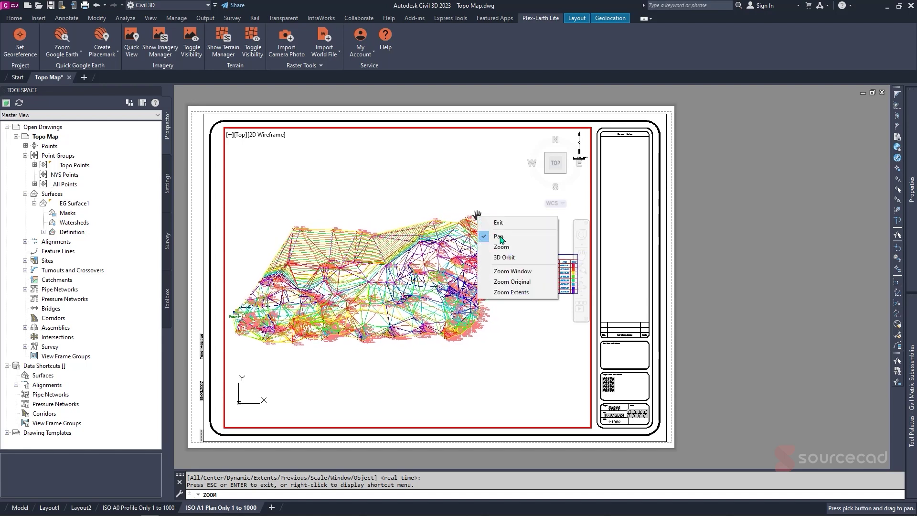
pyautogui.click(515, 224)
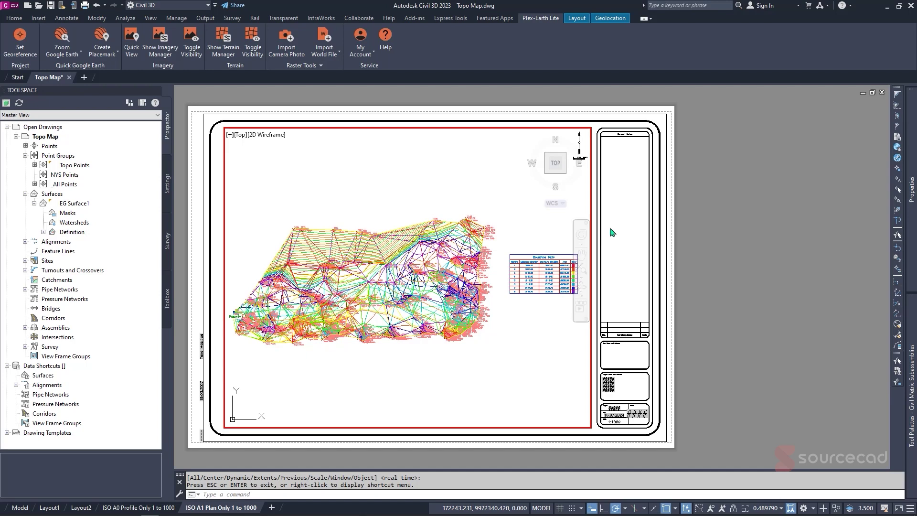
pyautogui.doubleClick(633, 231)
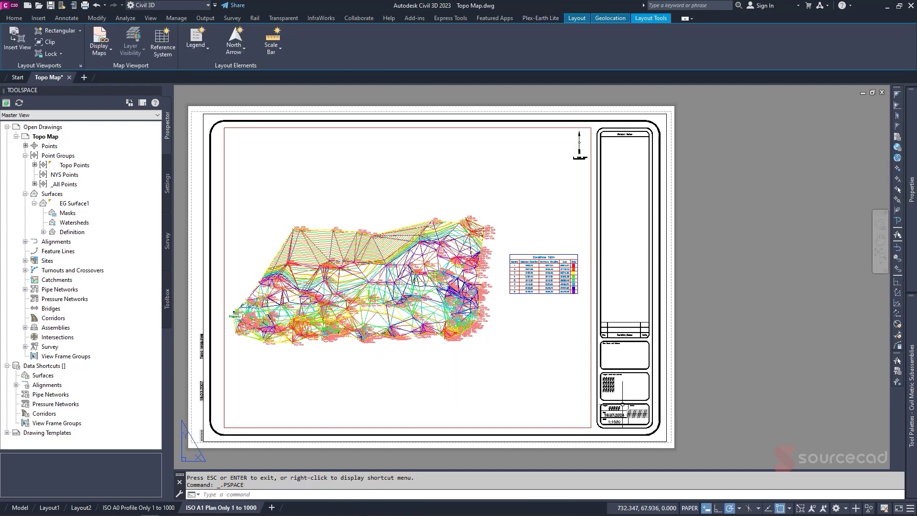
# Edit the title block's attributes and set the first project address line, PROJECTADDRESS1, to Nakuru
pyautogui.scroll(2, 622, 388)
pyautogui.scroll(4, 610, 382)
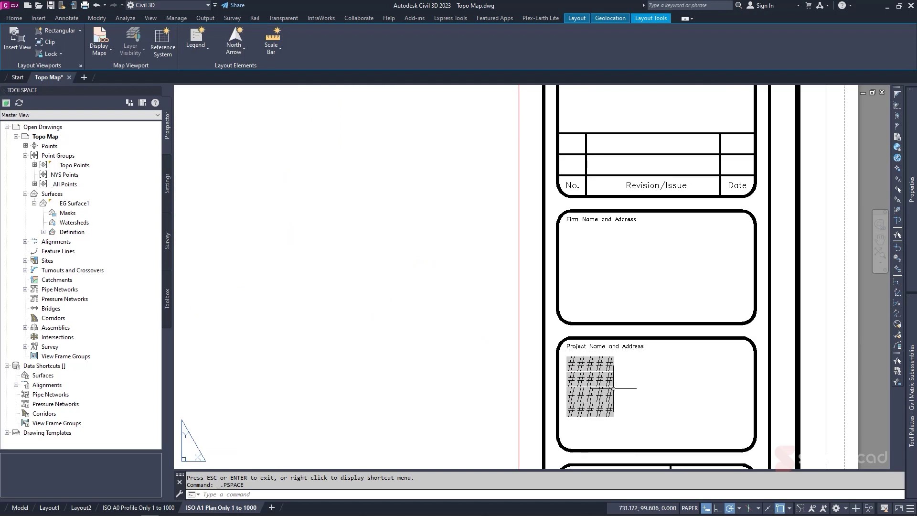
pyautogui.click(601, 381)
pyautogui.press('Escape')
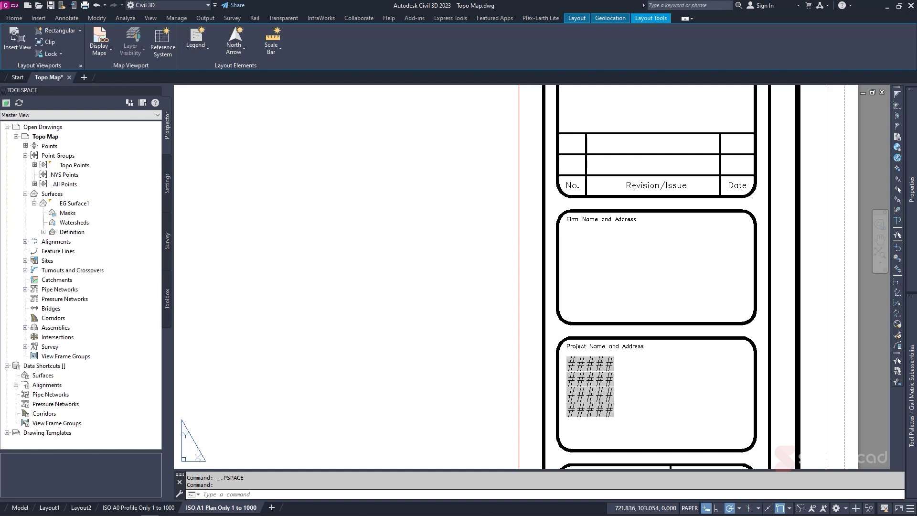
pyautogui.doubleClick(590, 365)
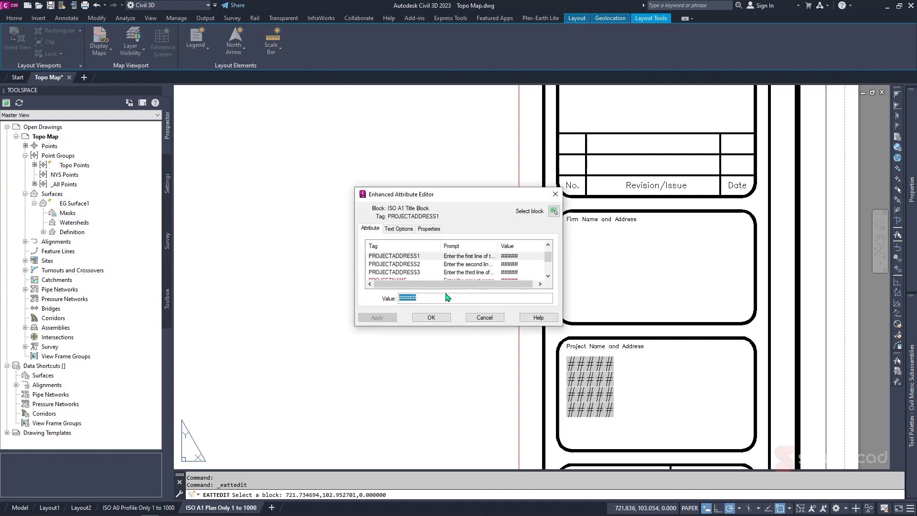
pyautogui.write('Nakuru')
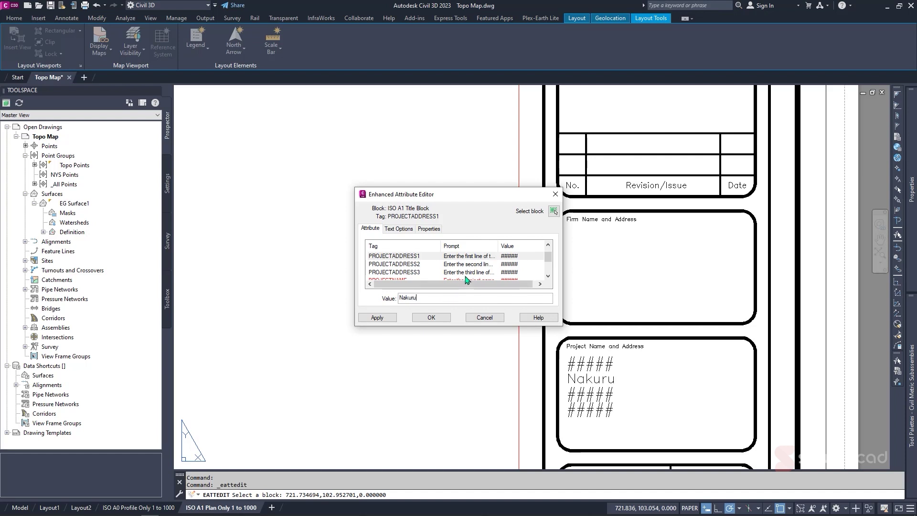
# Set the title block's second project address line, PROJECTADDRESS2, to Rift Valley
pyautogui.click(482, 265)
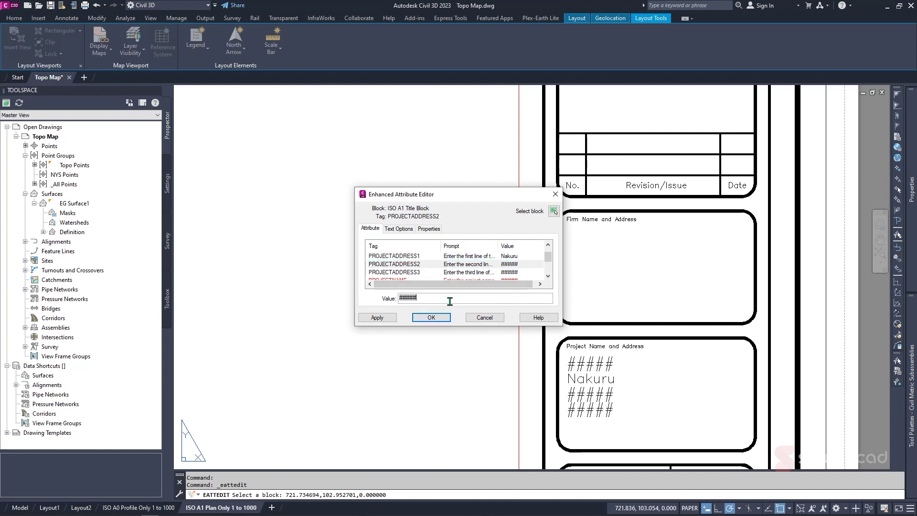
pyautogui.hotkey('ctrl', 'f')
pyautogui.press('Escape')
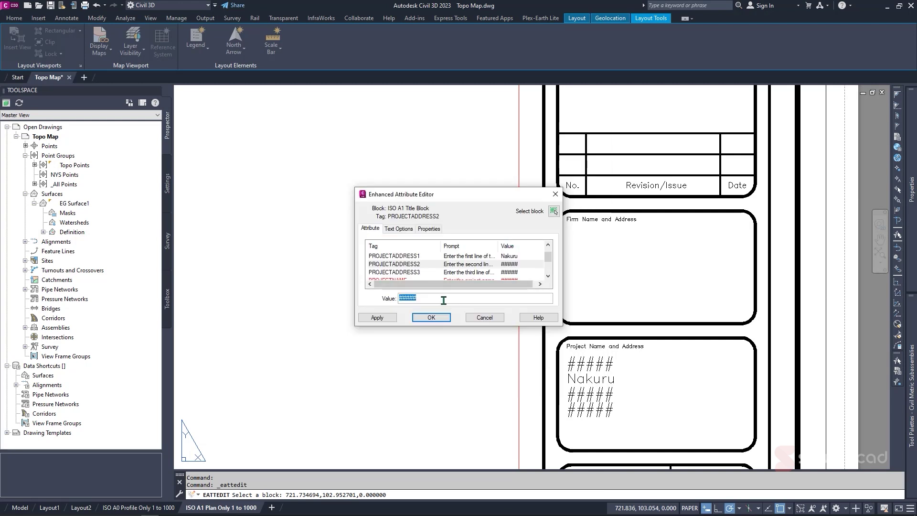
pyautogui.write('Rift Valley')
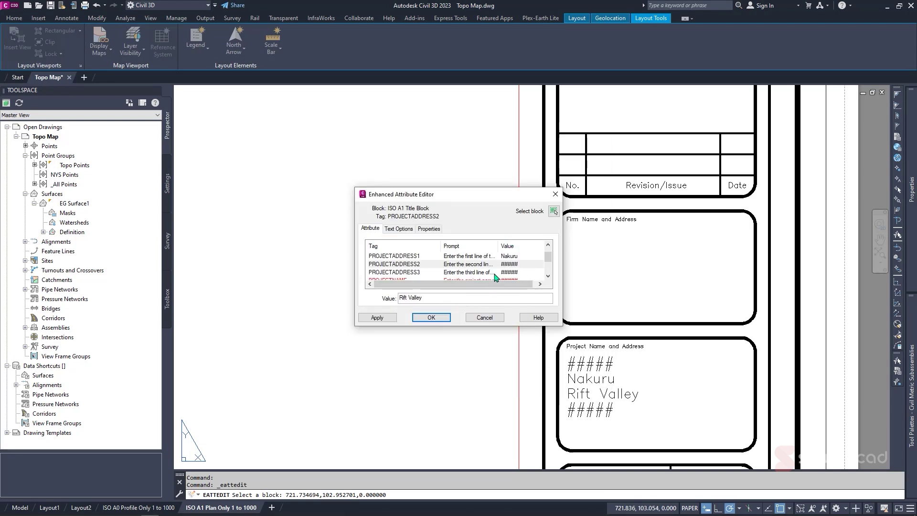
pyautogui.click(494, 272)
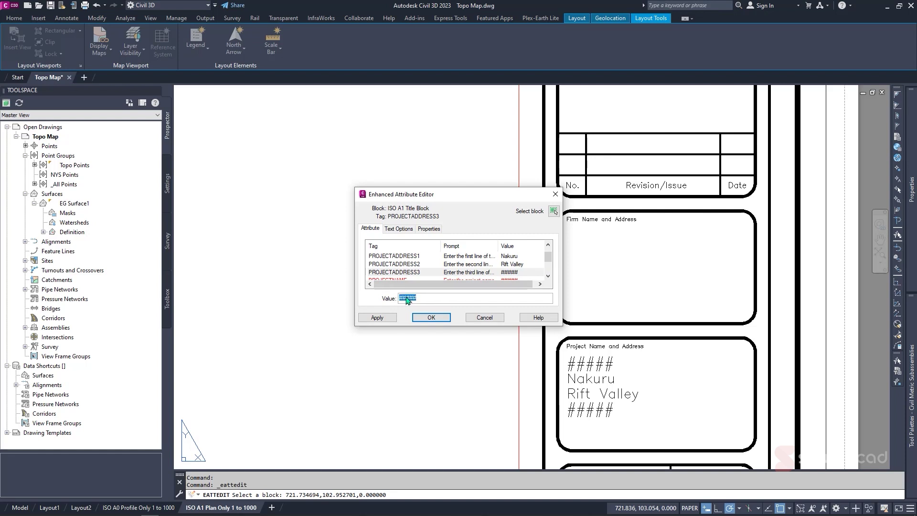
# Set the title block's third project address line, PROJECTADDRESS3, to Kenya and the lower PROJECTNAME attribute to Topo Map, applying the changes
pyautogui.write('Kenya')
pyautogui.scroll(-1, 444, 265)
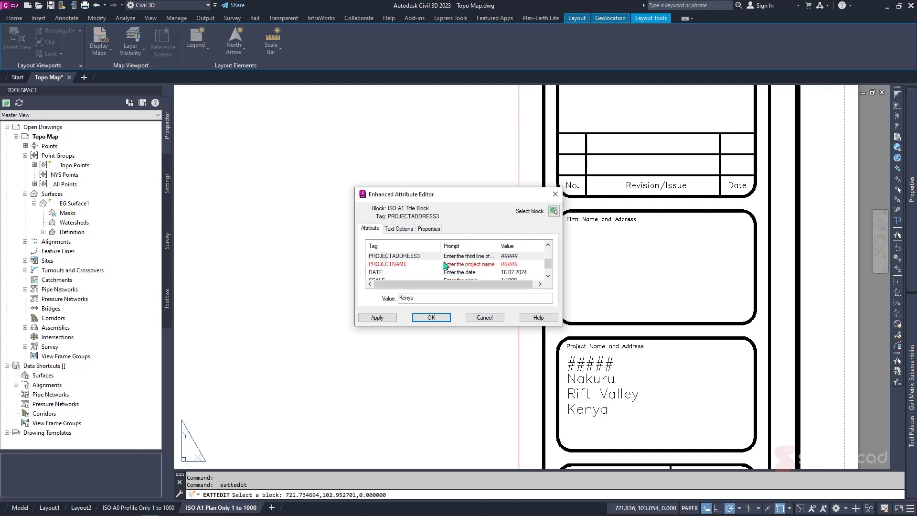
pyautogui.click(499, 264)
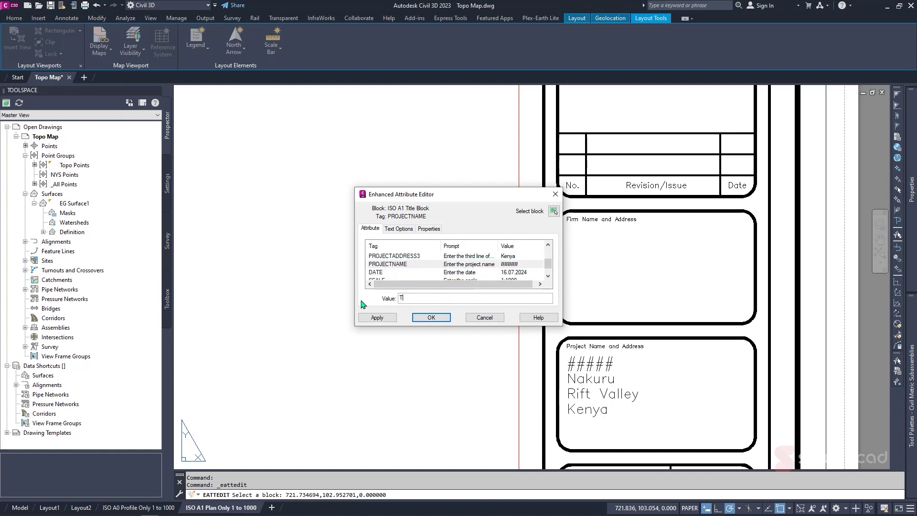
pyautogui.write('Topo Map')
pyautogui.scroll(-1, 524, 268)
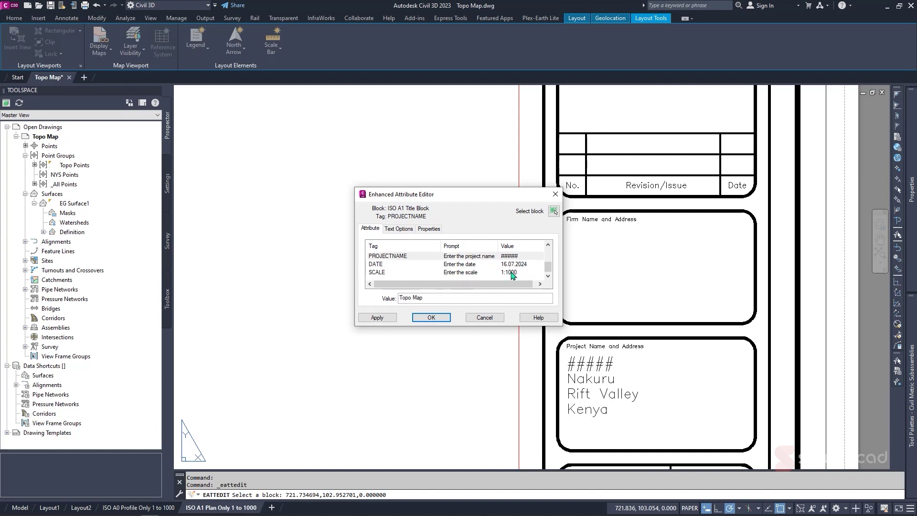
pyautogui.scroll(3, 510, 276)
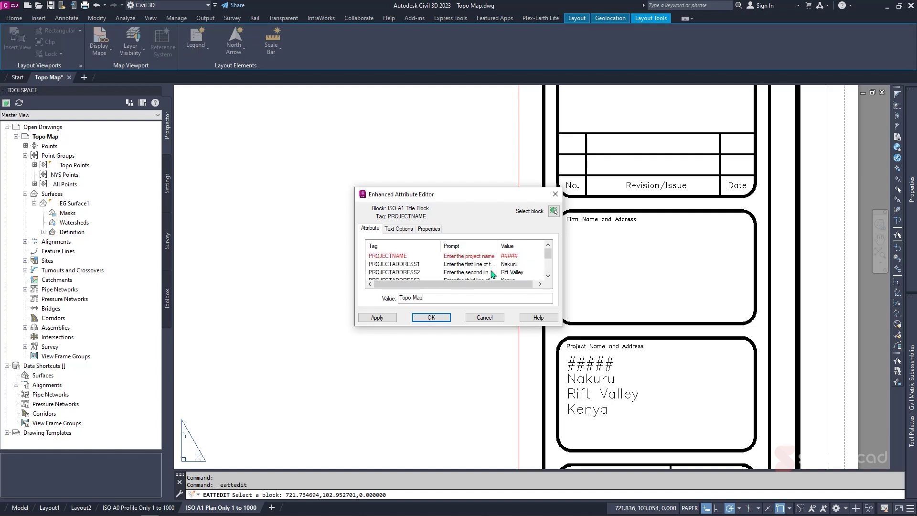
pyautogui.click(379, 318)
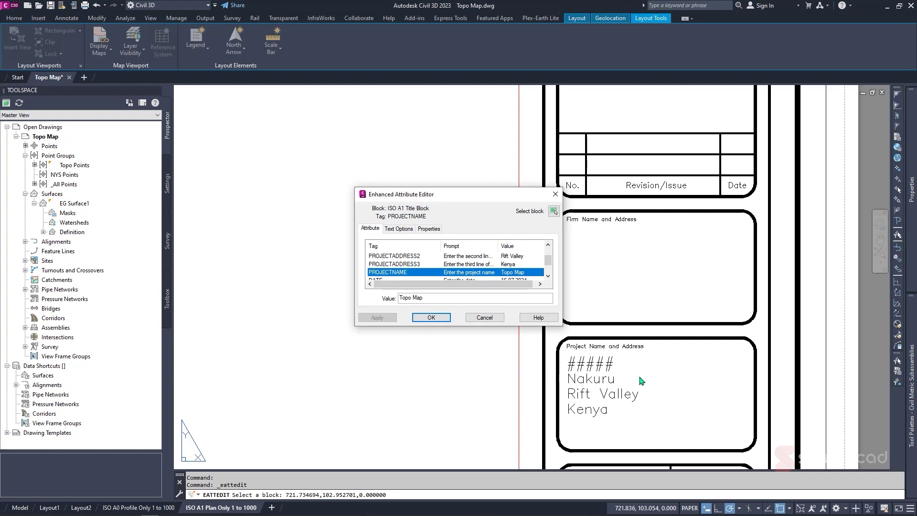
# Check the first PROJECTNAME attribute in the list and accept the title block's attribute edits
pyautogui.scroll(2, 491, 258)
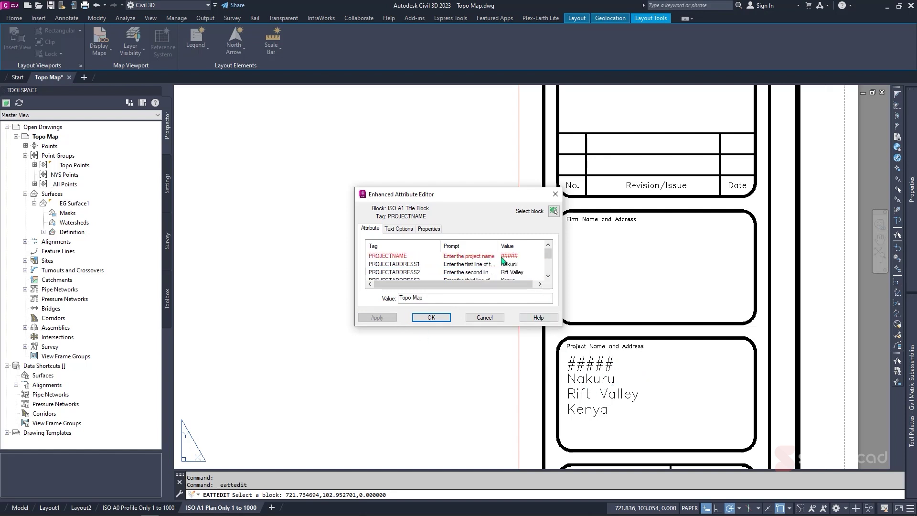
pyautogui.click(519, 259)
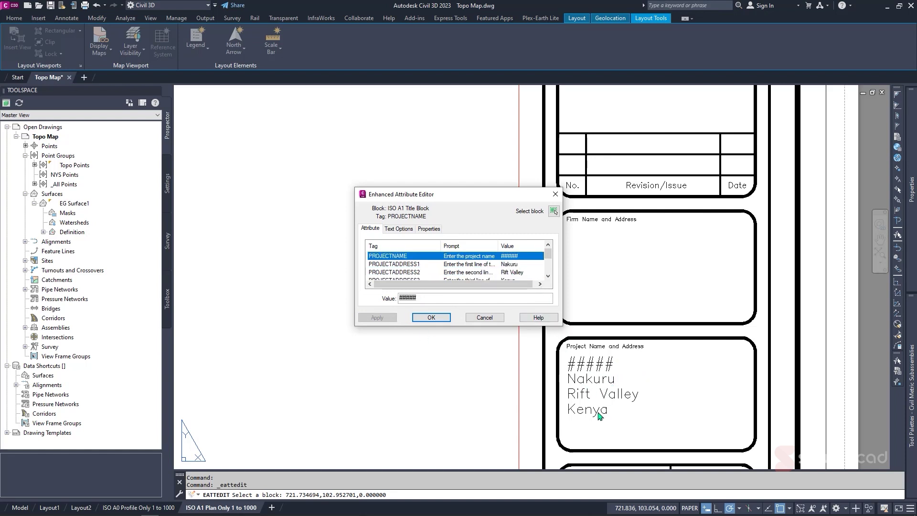
pyautogui.scroll(-1, 479, 268)
pyautogui.scroll(2, 484, 265)
pyautogui.click(425, 298)
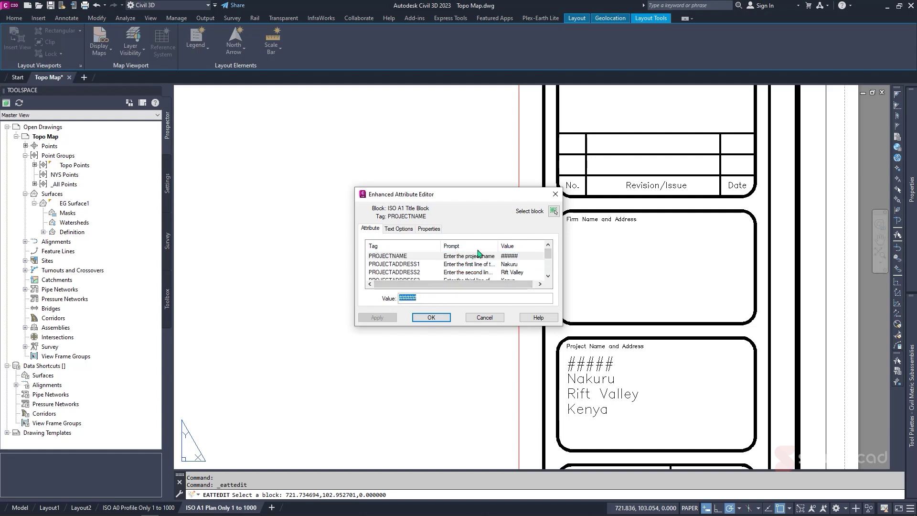
pyautogui.click(423, 317)
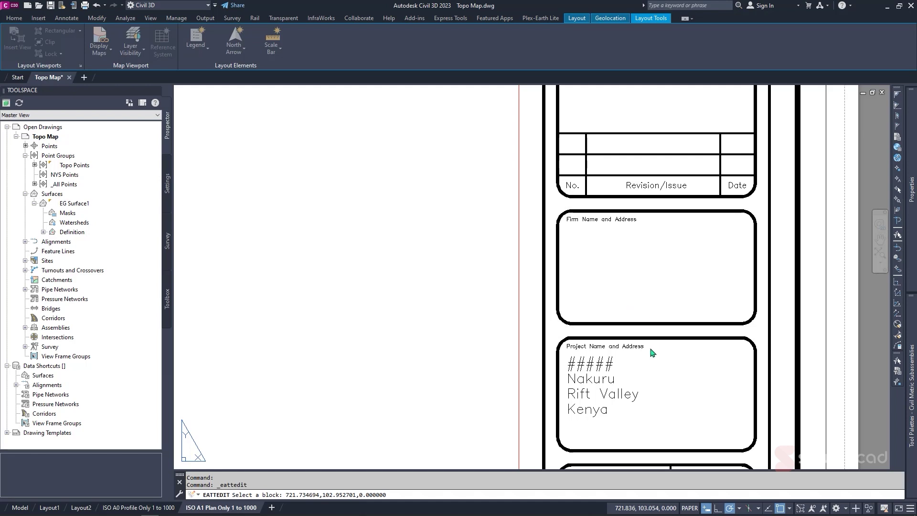
# Examine the filled-in title block, the whole sheet layout, and the north arrow and General Notes area
pyautogui.scroll(-5, 620, 363)
pyautogui.scroll(4, 643, 365)
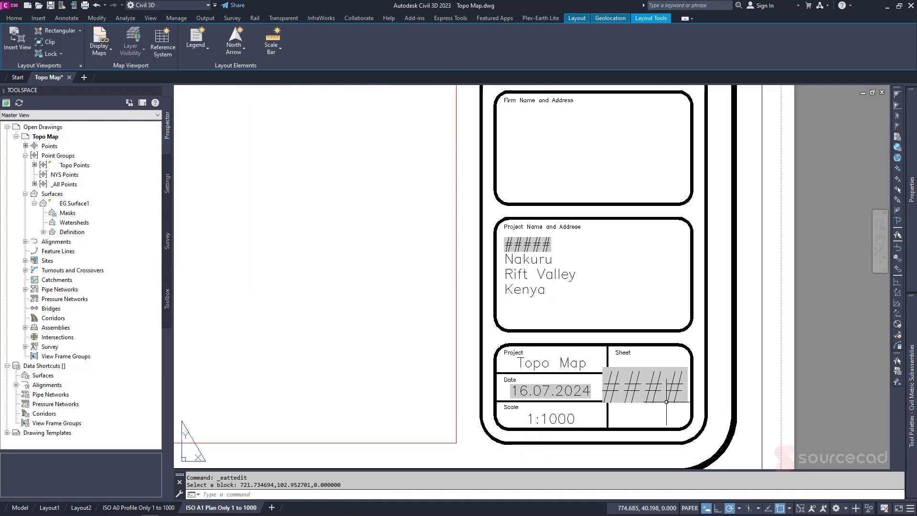
pyautogui.scroll(-4, 602, 386)
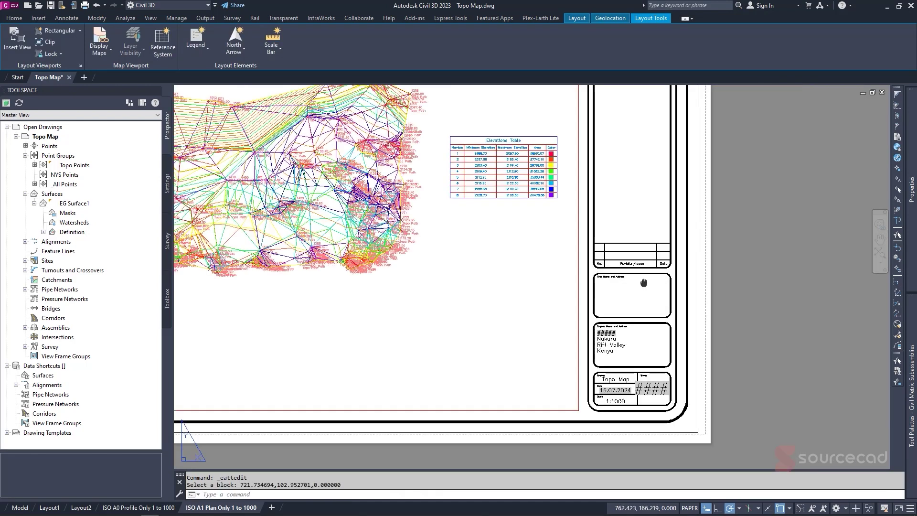
pyautogui.scroll(1, 602, 386)
pyautogui.scroll(4, 602, 385)
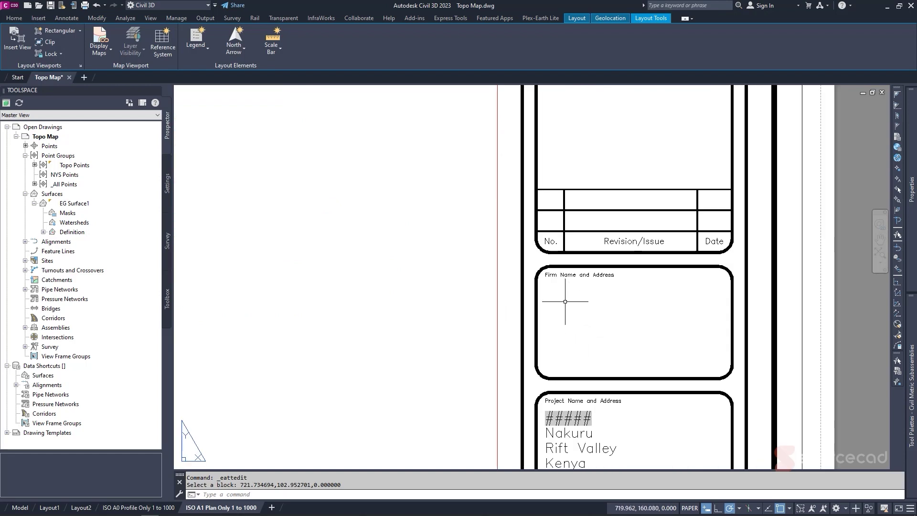
pyautogui.scroll(1, 637, 328)
pyautogui.scroll(-4, 595, 171)
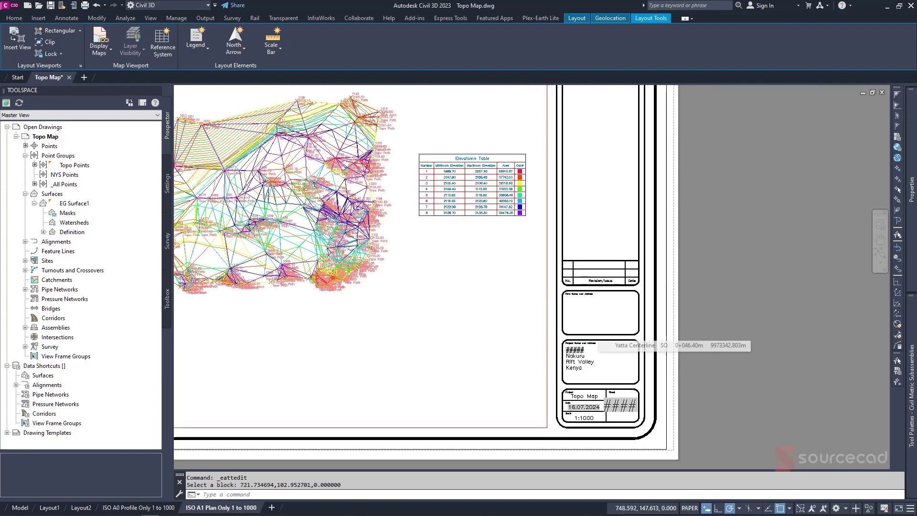
pyautogui.scroll(-1, 595, 171)
pyautogui.moveTo(595, 171); pyautogui.dragTo(621, 215, button='middle')
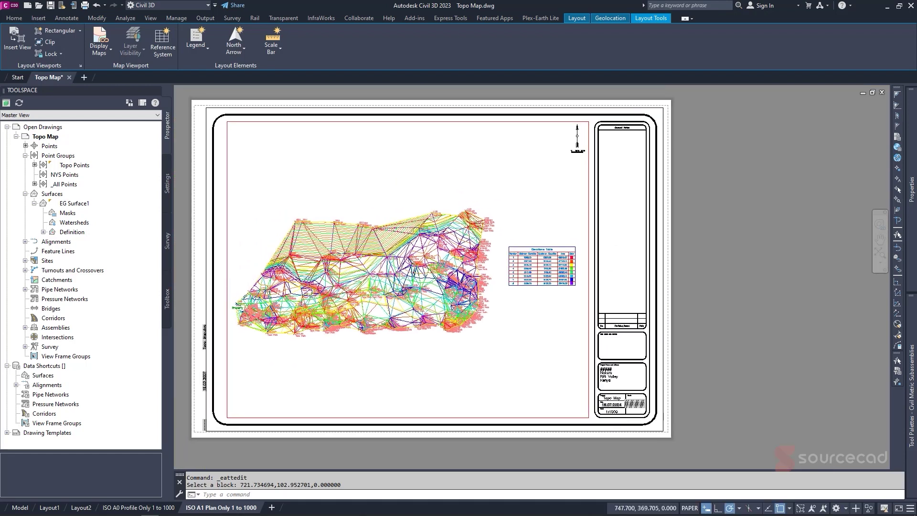
pyautogui.scroll(4, 614, 130)
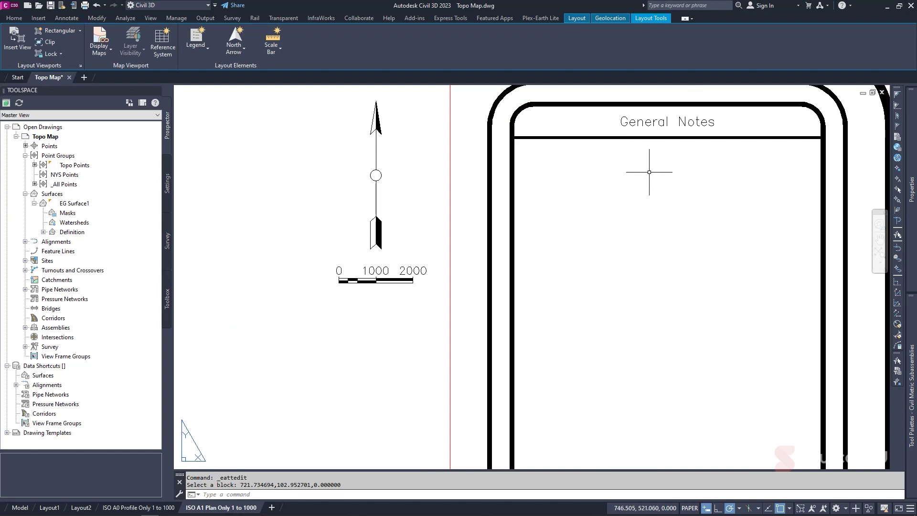
pyautogui.scroll(-1, 649, 172)
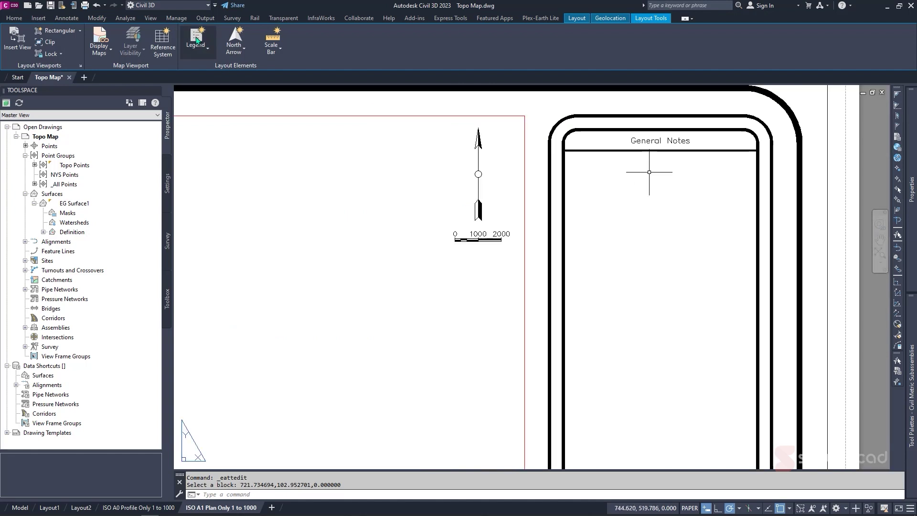
# Insert a built-in Legend-style legend for the map viewport, placing it inside the General Notes box
pyautogui.click(196, 40)
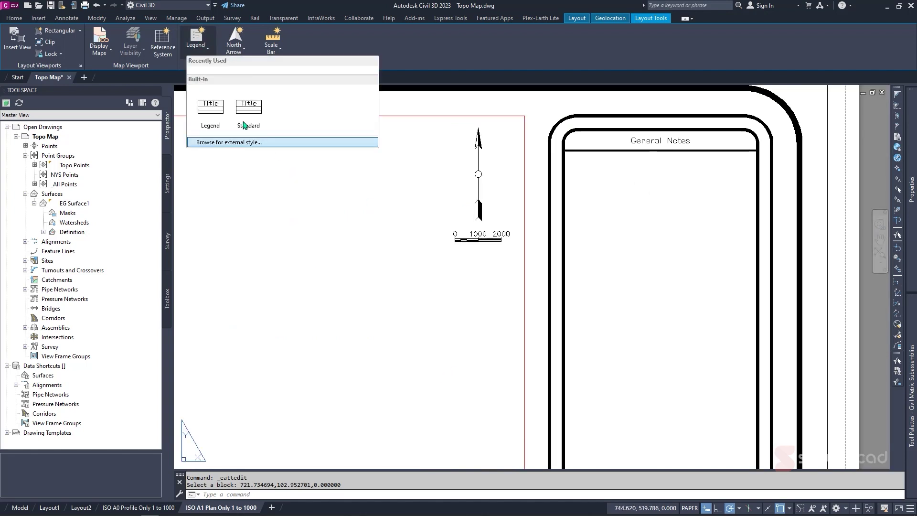
pyautogui.click(210, 112)
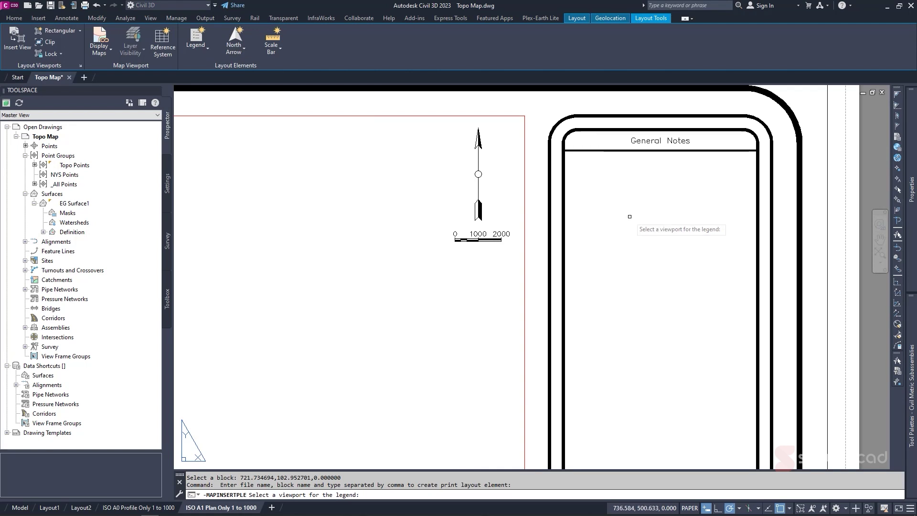
pyautogui.scroll(-3, 517, 229)
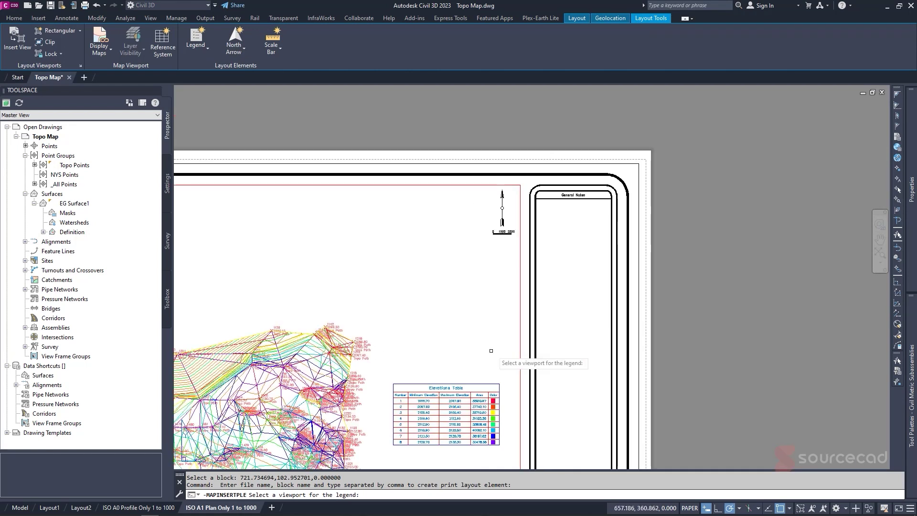
pyautogui.click(519, 344)
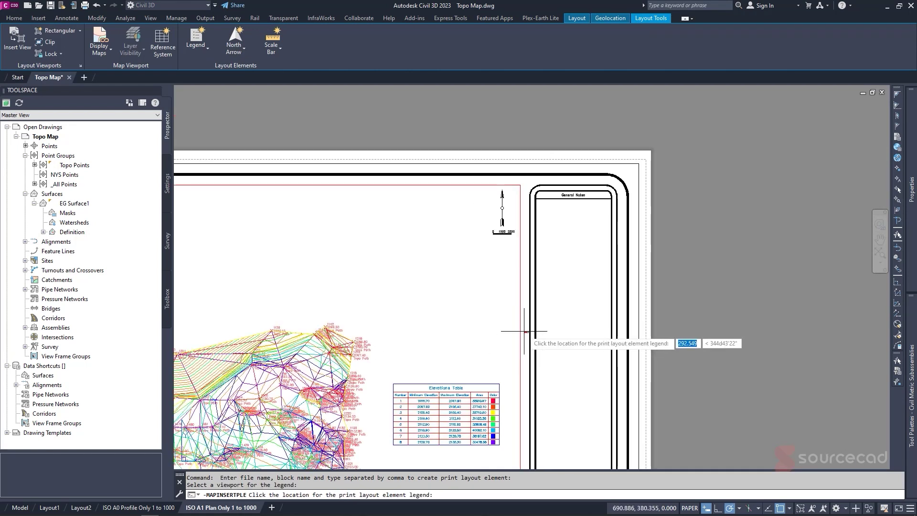
pyautogui.click(550, 286)
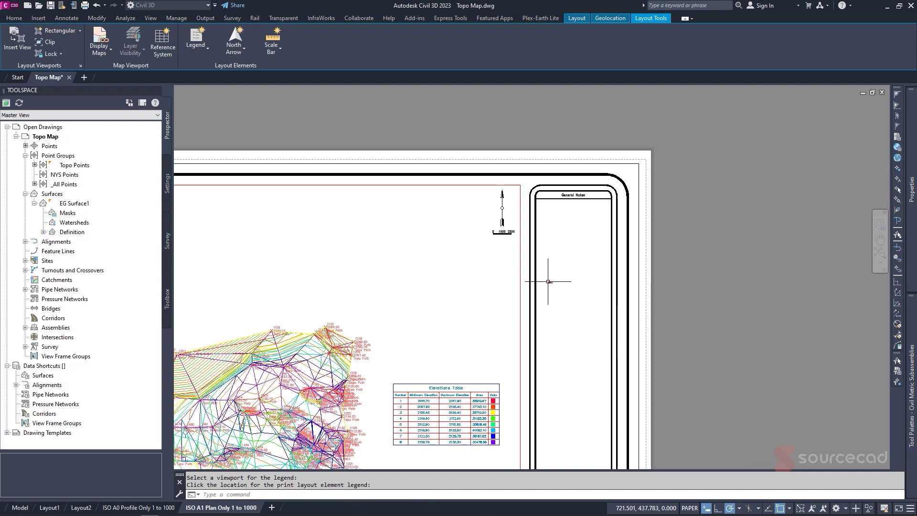
# Inspect the inserted legend's title and Map Base row up close, and clear the cell selection
pyautogui.scroll(10, 553, 286)
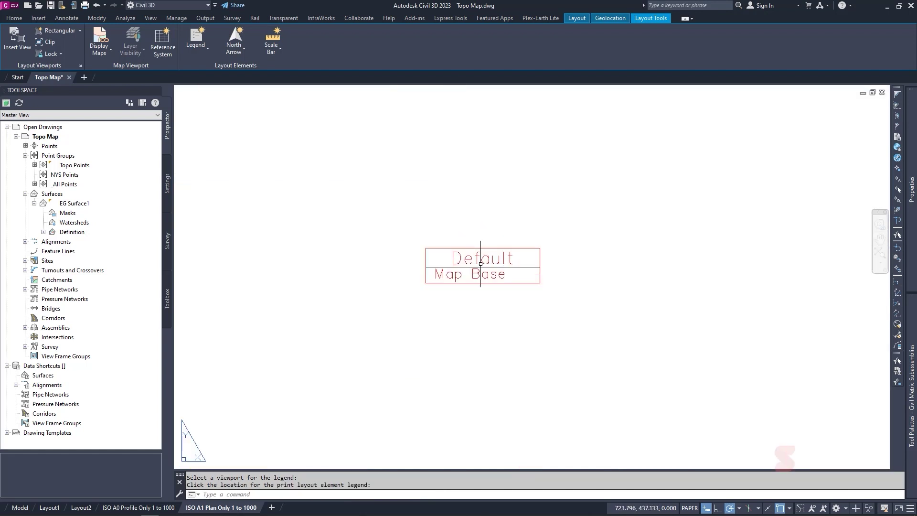
pyautogui.click(479, 270)
pyautogui.click(480, 274)
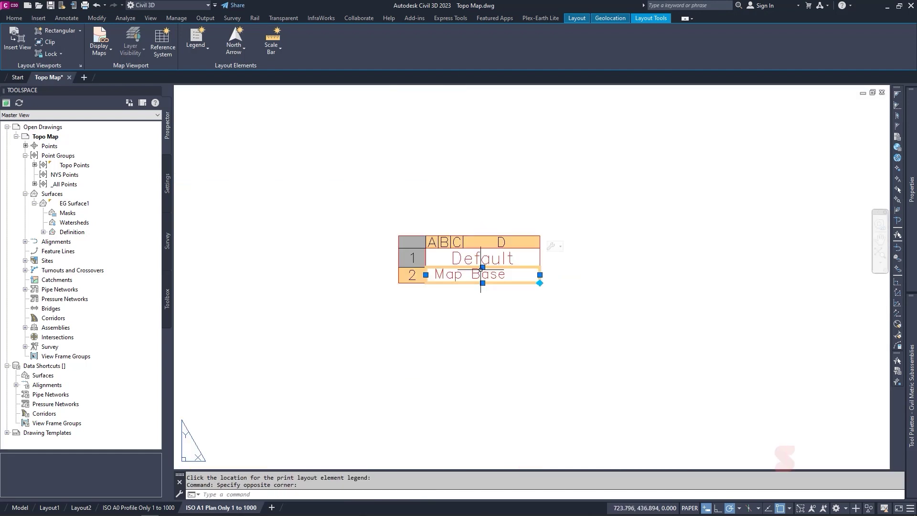
pyautogui.scroll(-10, 484, 327)
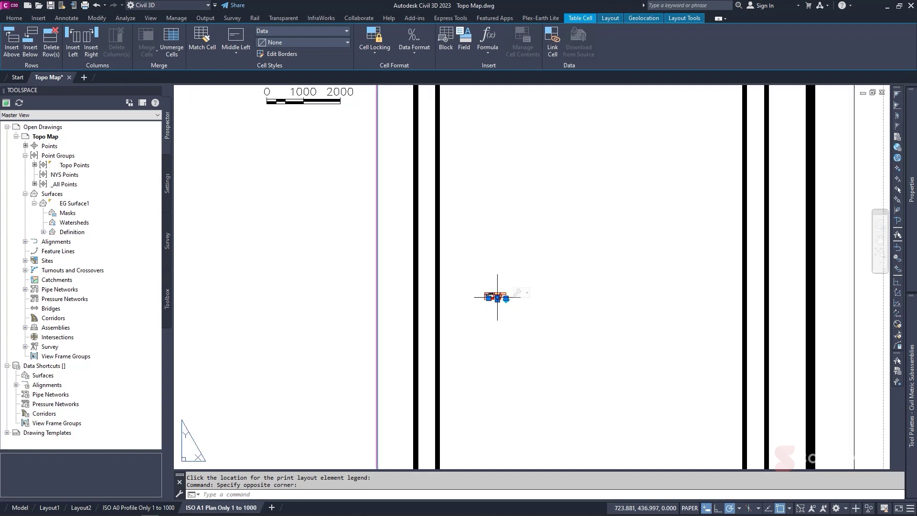
pyautogui.scroll(-2, 401, 253)
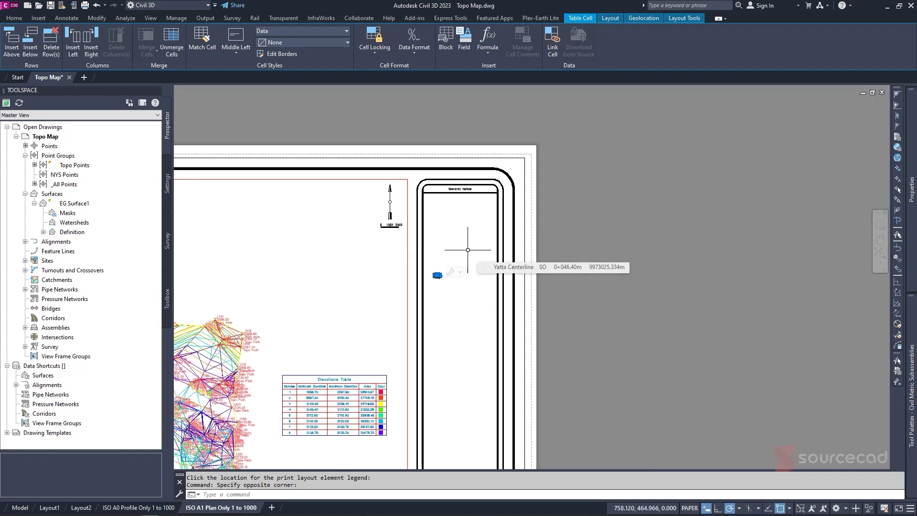
pyautogui.press('Escape')
pyautogui.press('Escape')
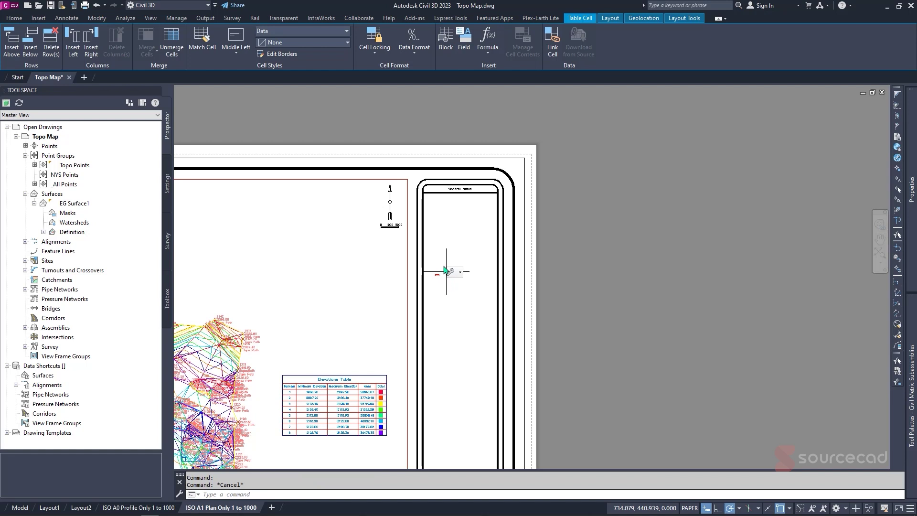
# Delete the legend table from the General Notes box
pyautogui.scroll(2, 443, 267)
pyautogui.click(443, 261)
pyautogui.press('Delete')
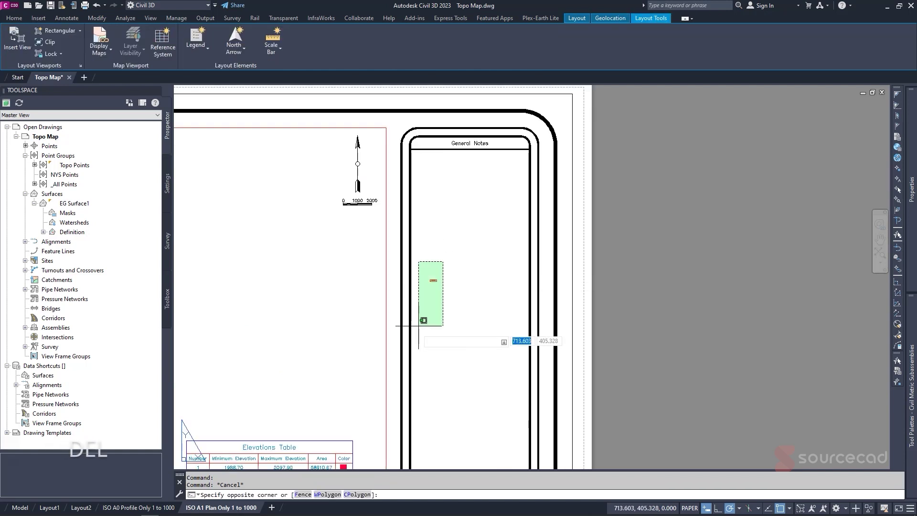
pyautogui.click(417, 328)
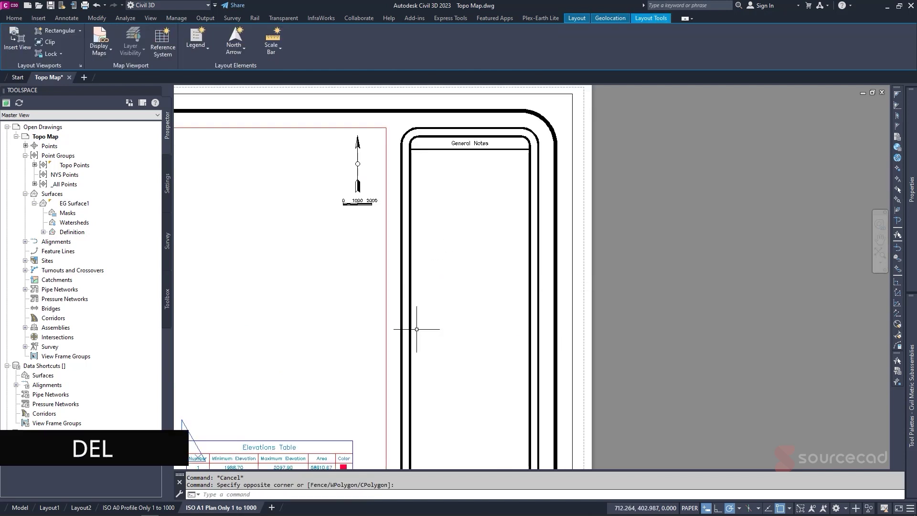
pyautogui.press('Delete')
# Insert a ScaleBar3_Metric scale bar for the map viewport, divided in Meters, inside the viewport's lower-right corner beside the title block
pyautogui.scroll(-3, 434, 291)
pyautogui.scroll(-3, 310, 281)
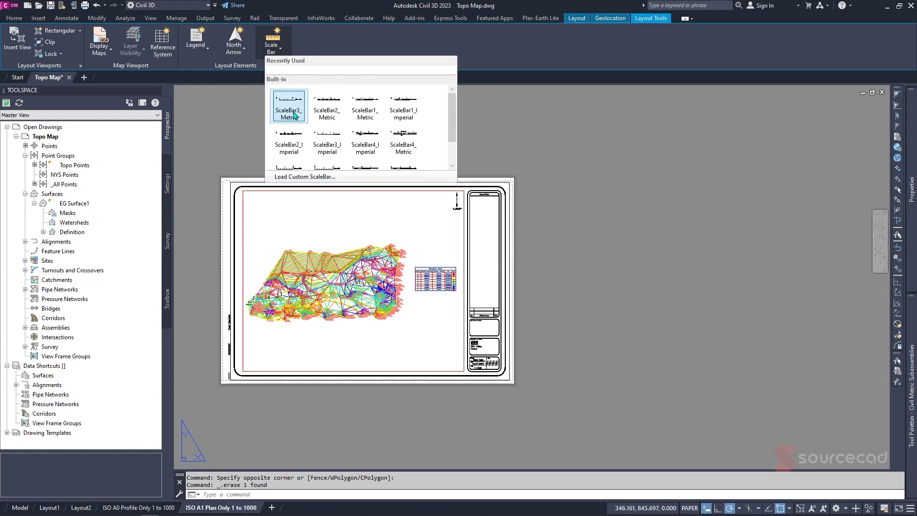
pyautogui.click(294, 115)
pyautogui.scroll(2, 476, 268)
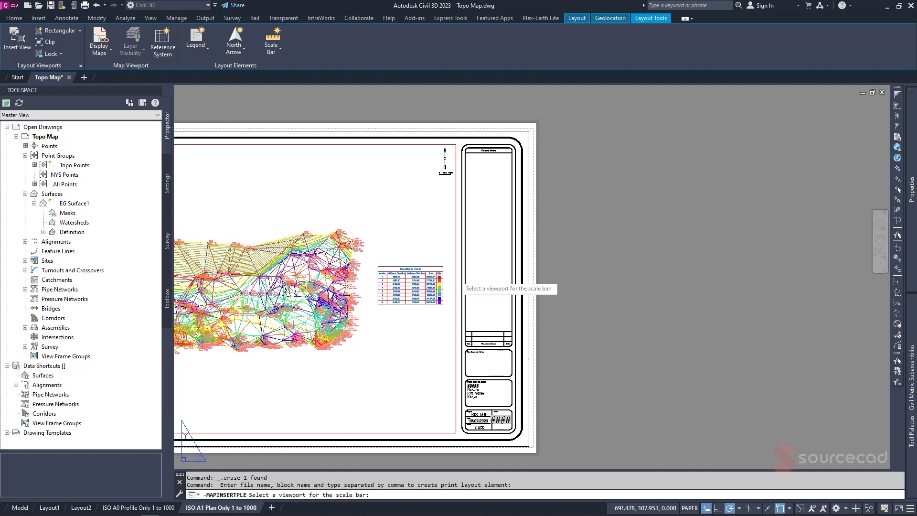
pyautogui.click(455, 286)
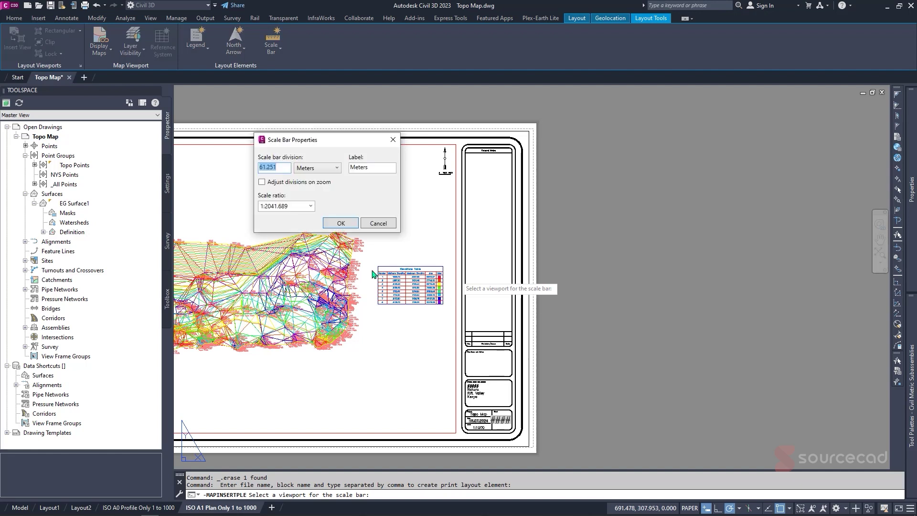
pyautogui.click(310, 168)
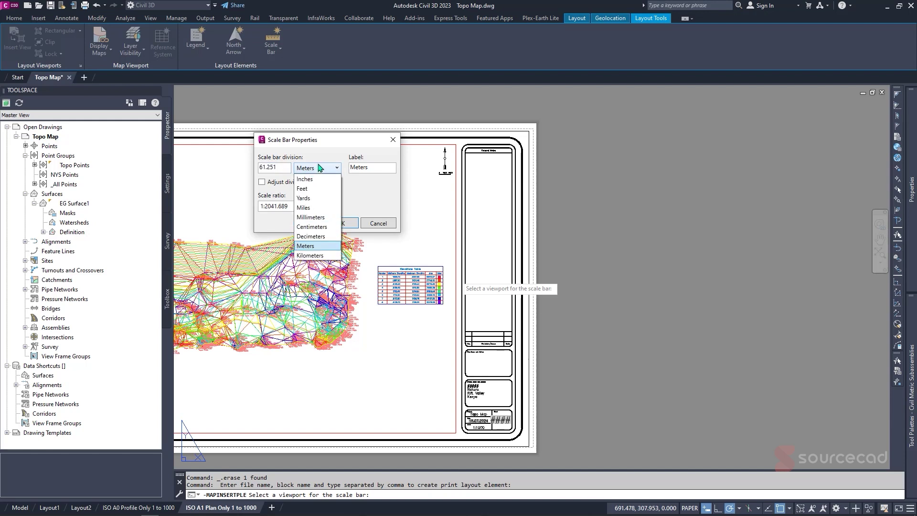
pyautogui.click(320, 168)
pyautogui.click(341, 223)
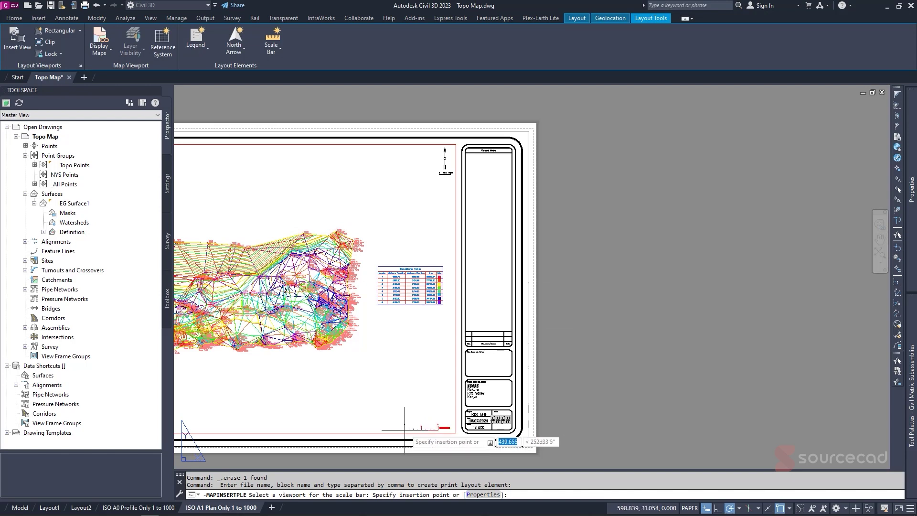
pyautogui.scroll(3, 399, 424)
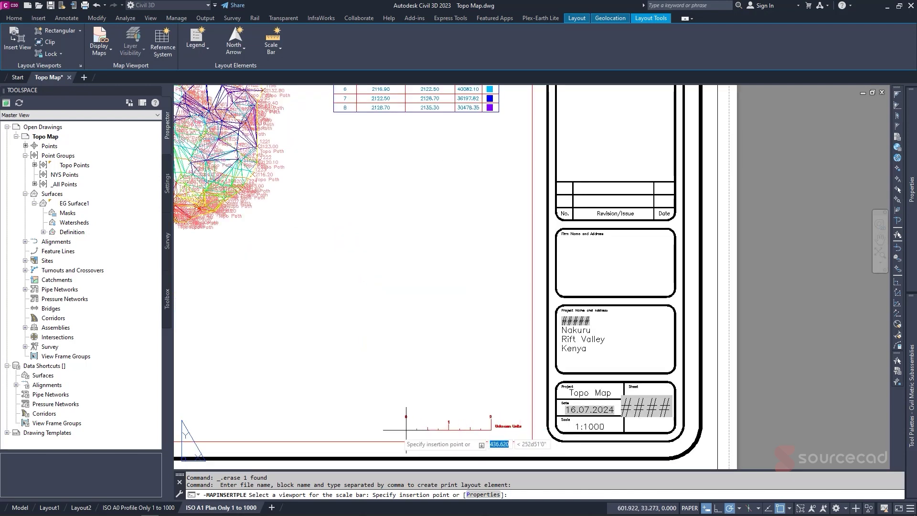
pyautogui.click(396, 433)
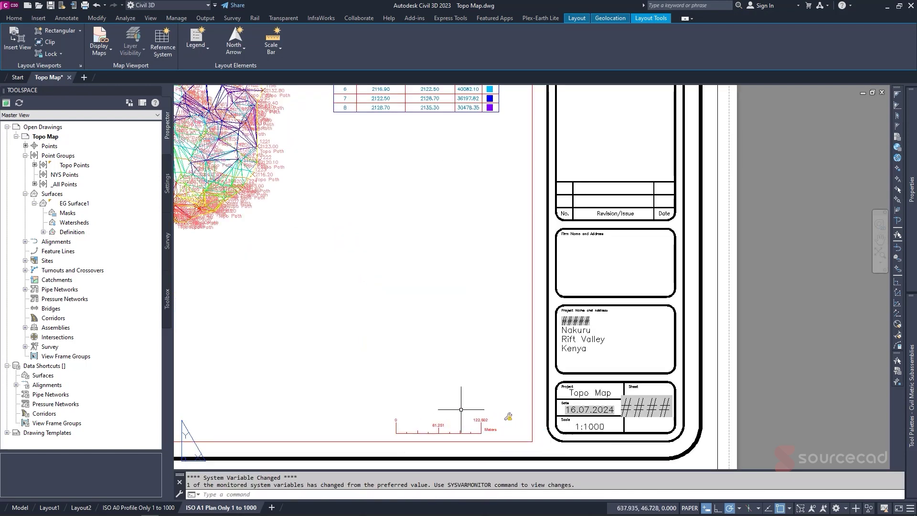
# Insert the built-in Arrow11 north arrow for the map viewport, placing it in the upper-right area beside the existing north arrow
pyautogui.scroll(-2, 461, 409)
pyautogui.scroll(-2, 459, 360)
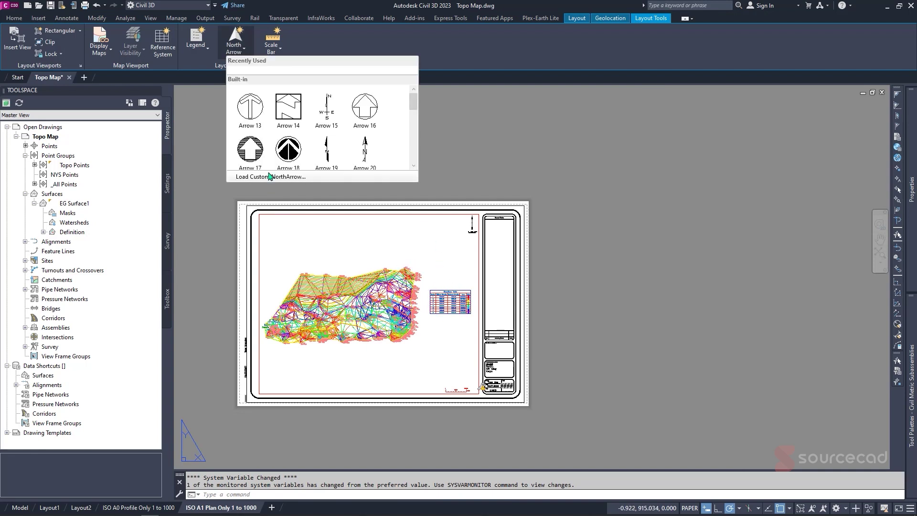
pyautogui.scroll(-3, 288, 124)
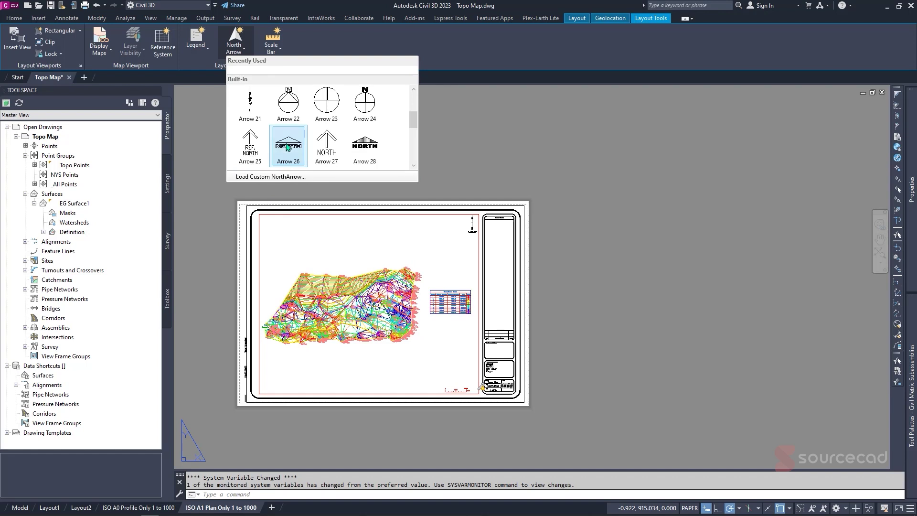
pyautogui.scroll(-2, 287, 147)
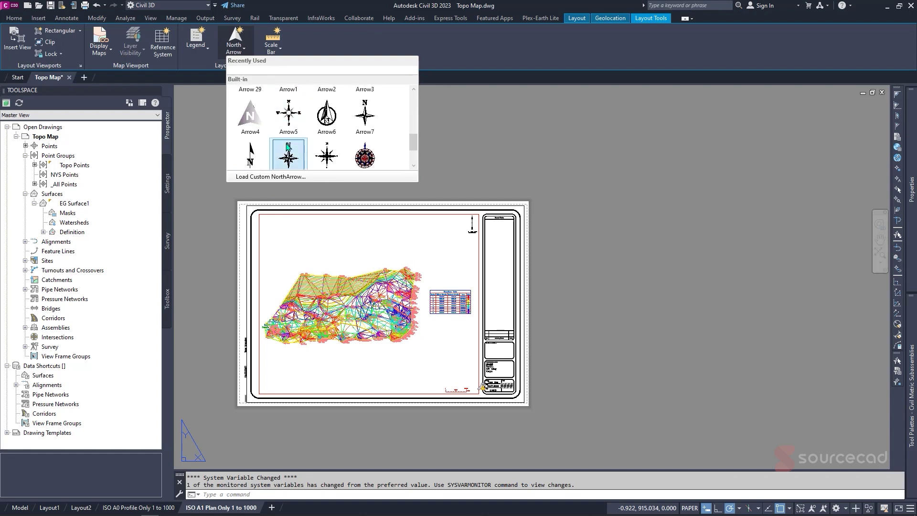
pyautogui.scroll(-1, 288, 147)
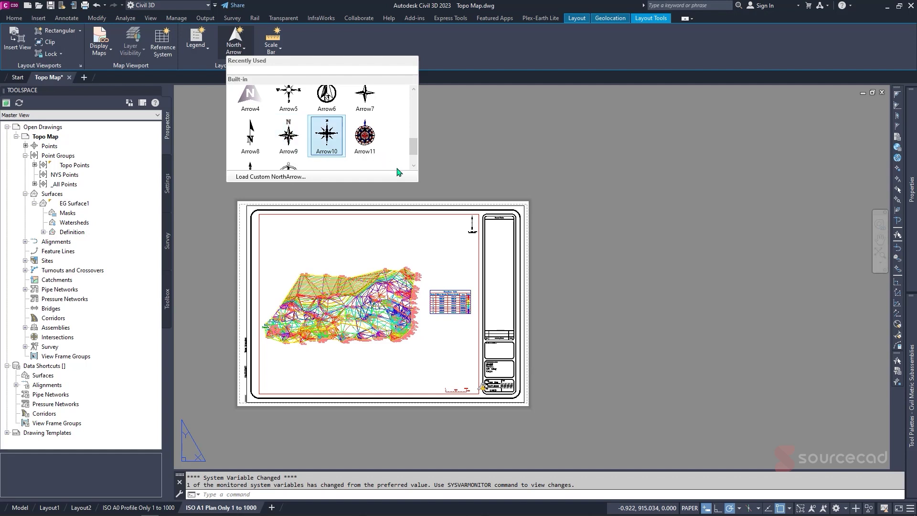
pyautogui.scroll(-1, 366, 136)
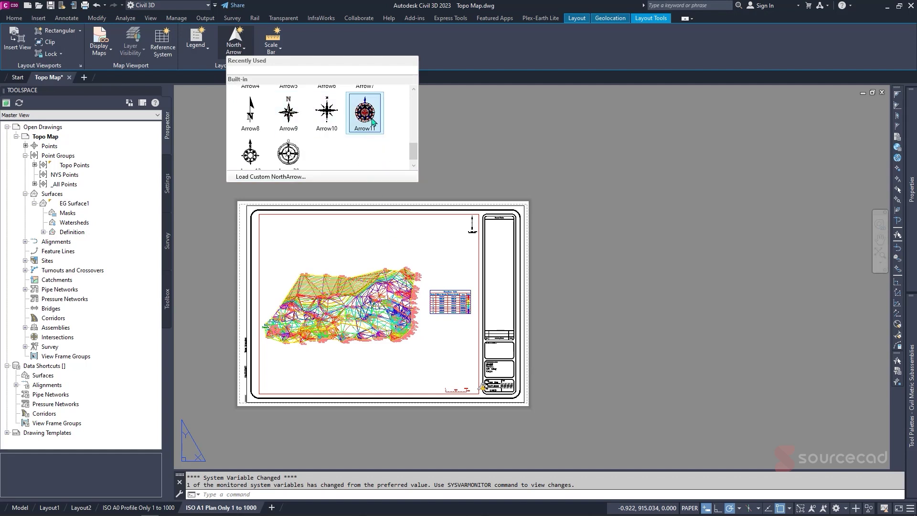
pyautogui.scroll(1, 369, 124)
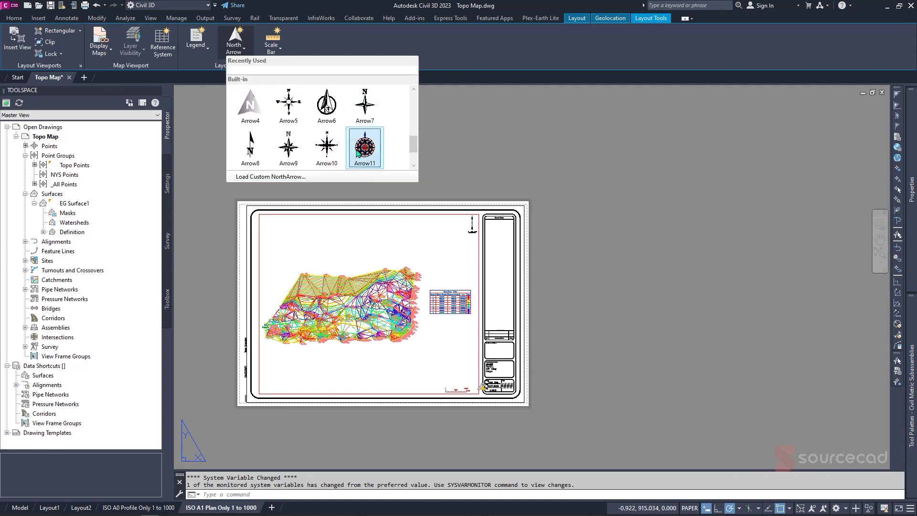
pyautogui.click(365, 153)
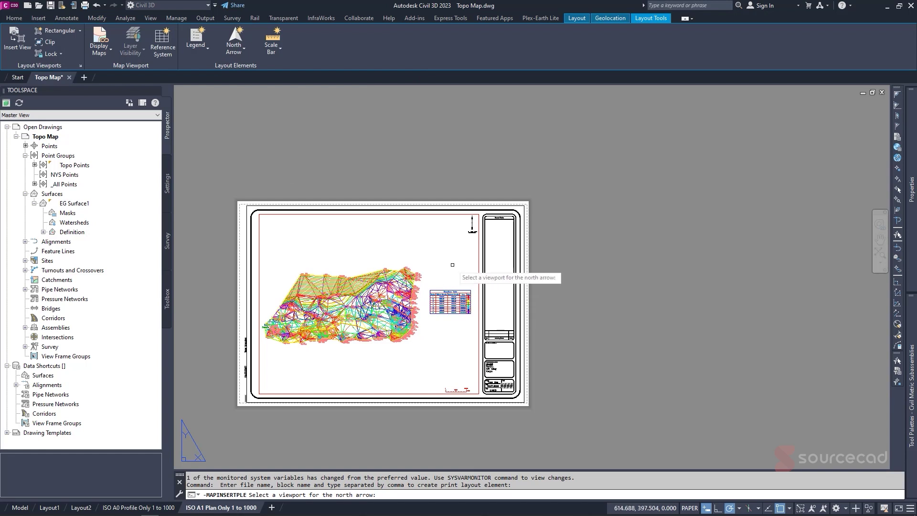
pyautogui.scroll(2, 464, 269)
pyautogui.click(480, 275)
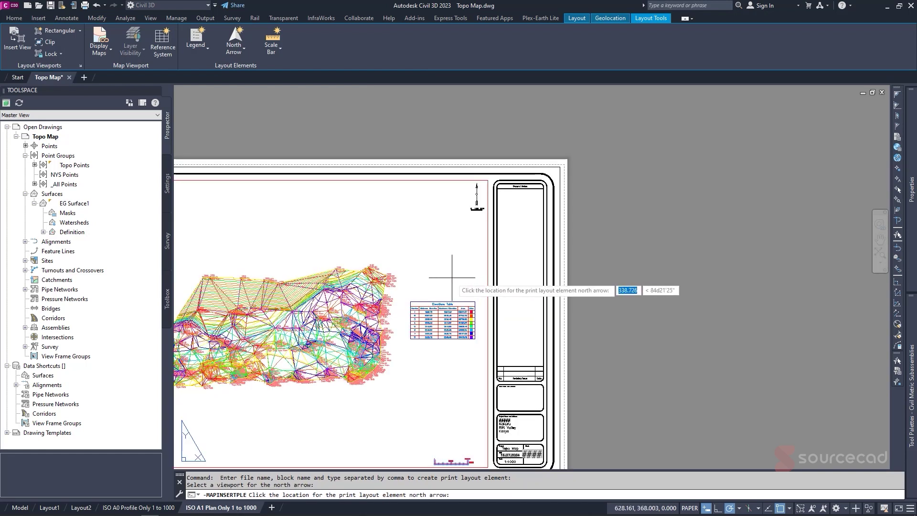
pyautogui.scroll(2, 452, 268)
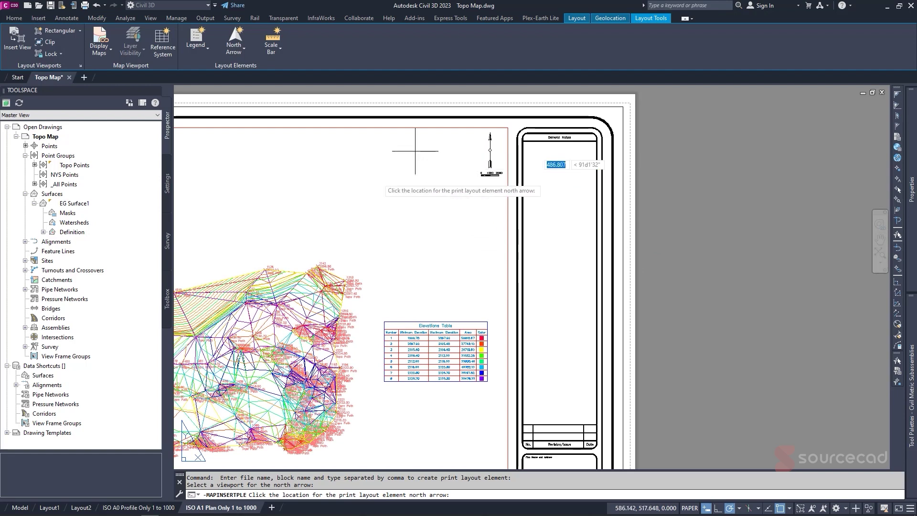
pyautogui.click(397, 163)
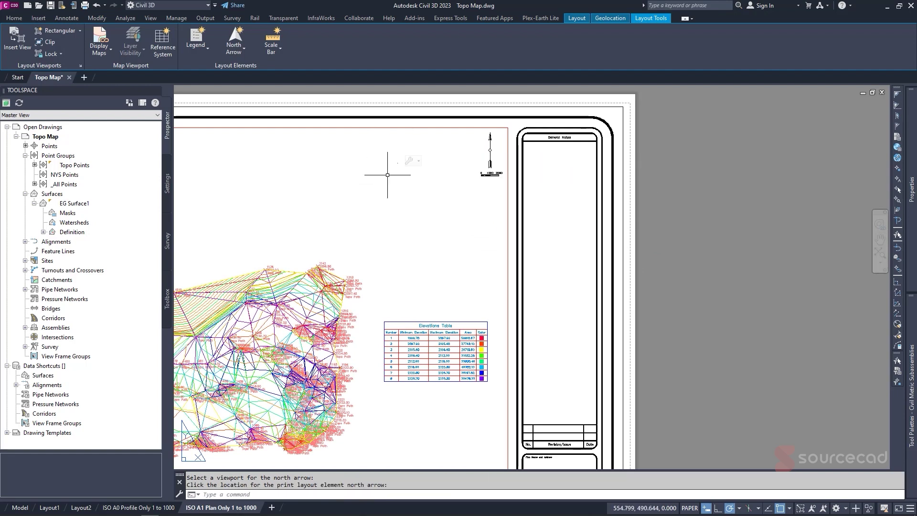
# Examine the inserted Arrow11 north arrow up close and check its viewport link and north-up options without applying any
pyautogui.scroll(6, 397, 160)
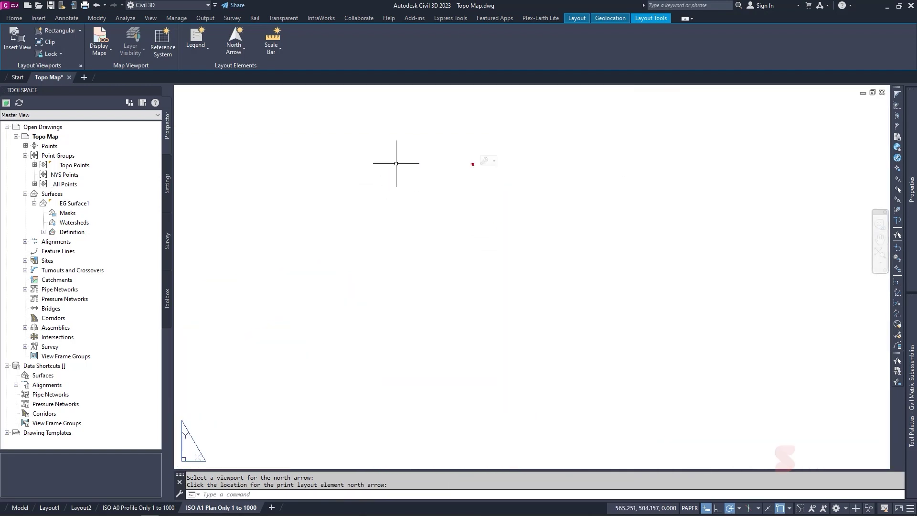
pyautogui.scroll(4, 451, 178)
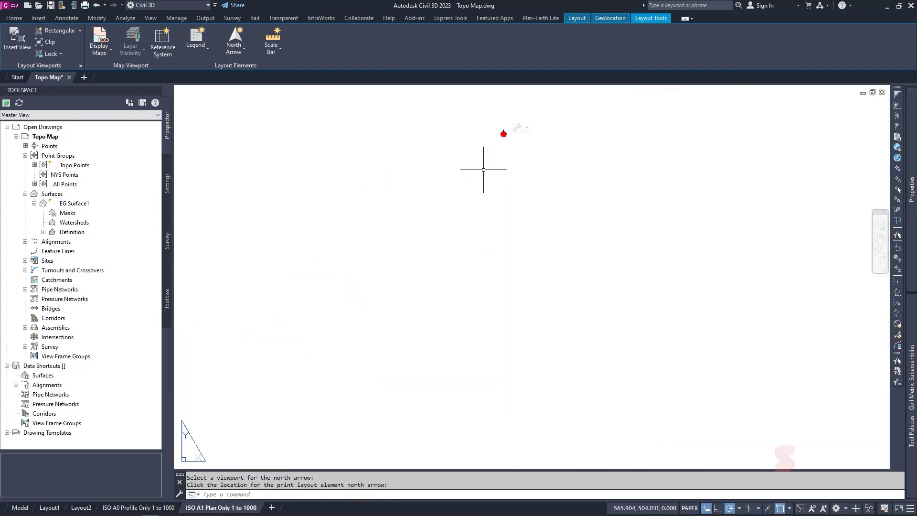
pyautogui.click(527, 128)
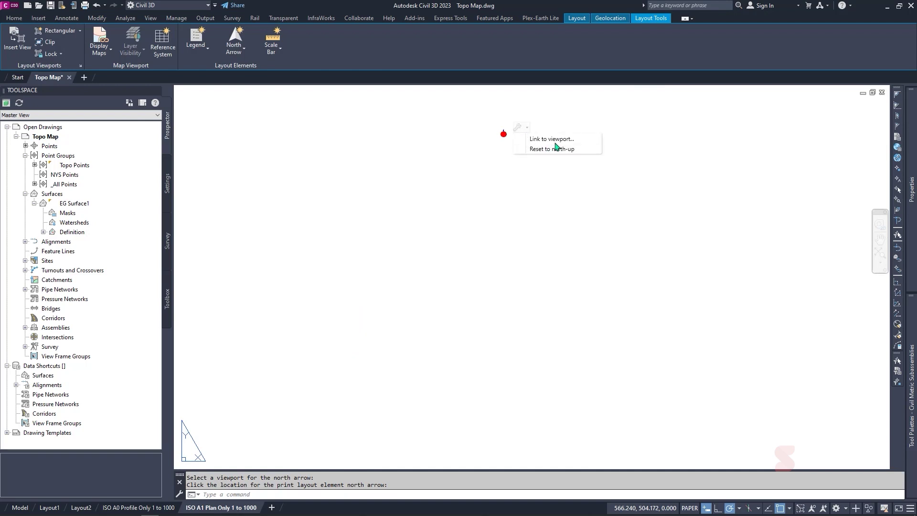
pyautogui.scroll(-10, 535, 185)
pyautogui.scroll(-5, 544, 202)
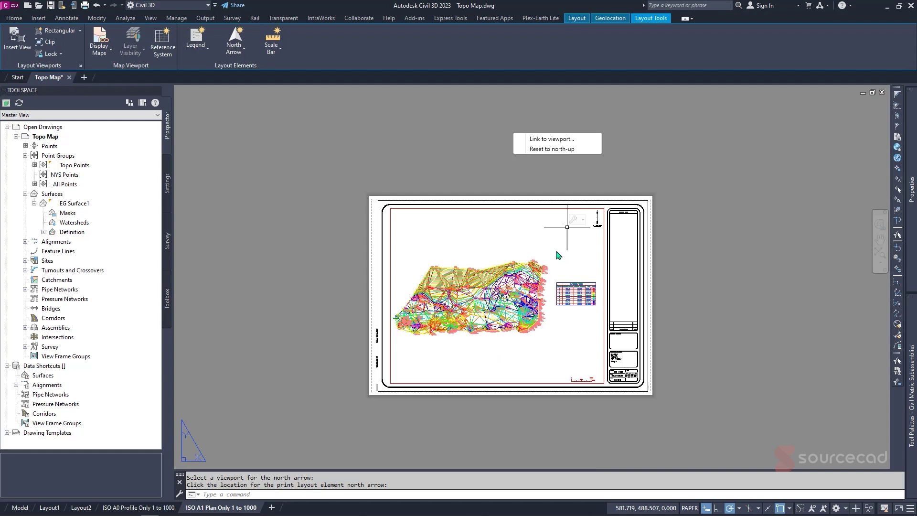
pyautogui.press('Escape')
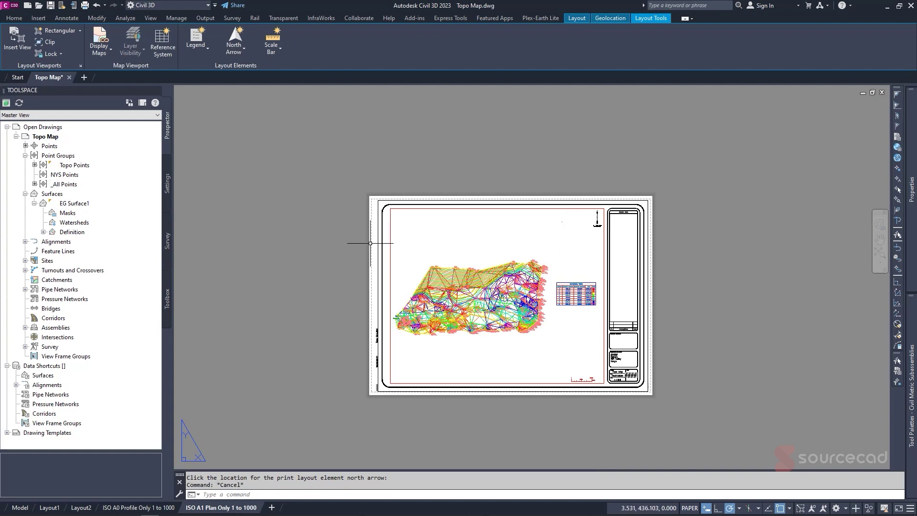
# Create a reference system grid on the map viewport from the current map coordinate system, at scale 1:2041.69 and 200 Meter precision
pyautogui.click(163, 43)
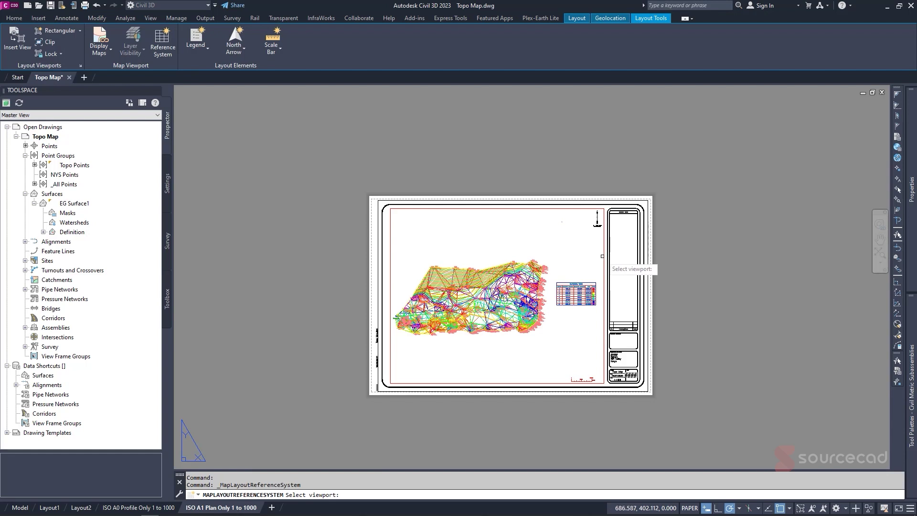
pyautogui.click(604, 267)
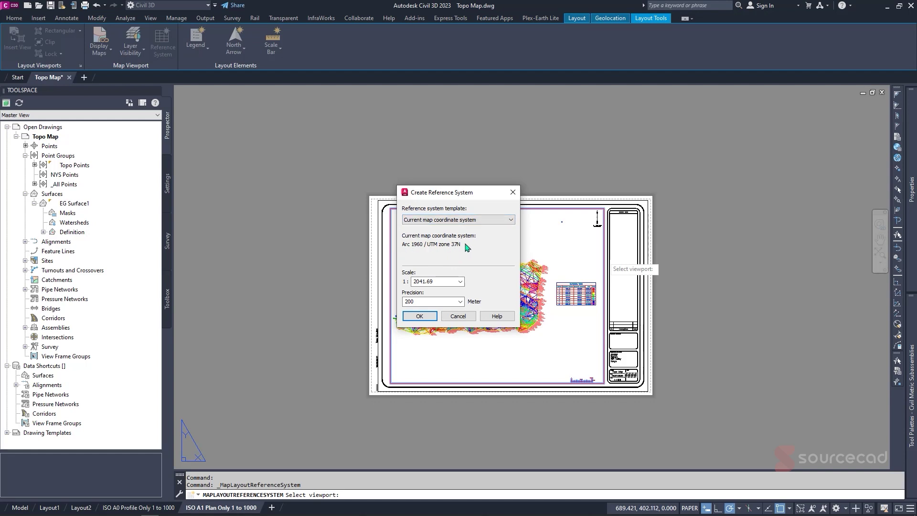
pyautogui.click(419, 316)
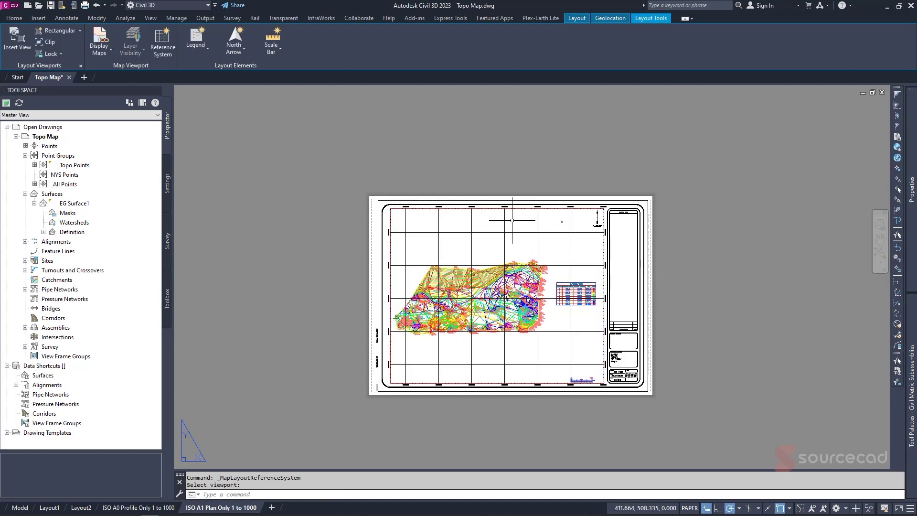
pyautogui.scroll(2, 580, 238)
pyautogui.press('Escape')
pyautogui.press('Escape')
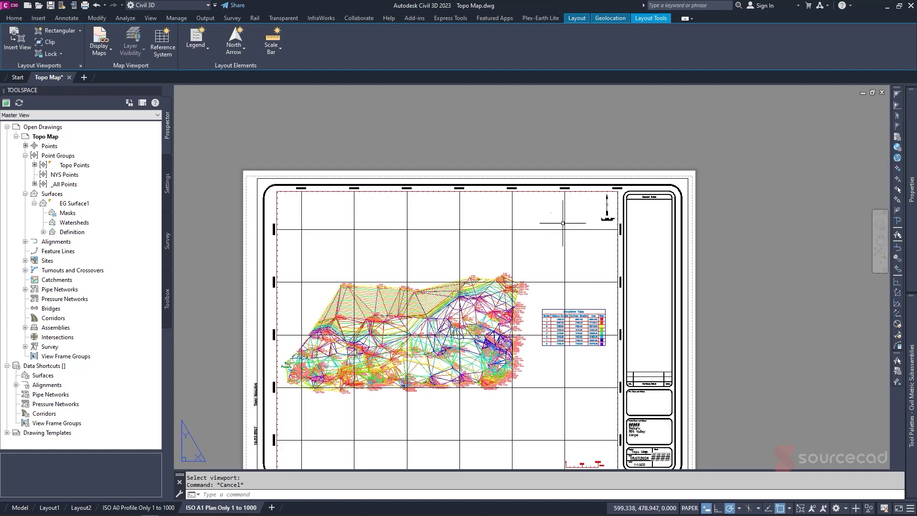
# Delete the tiny Arrow11 north arrow from the map viewport and fit the whole sheet in view
pyautogui.click(550, 211)
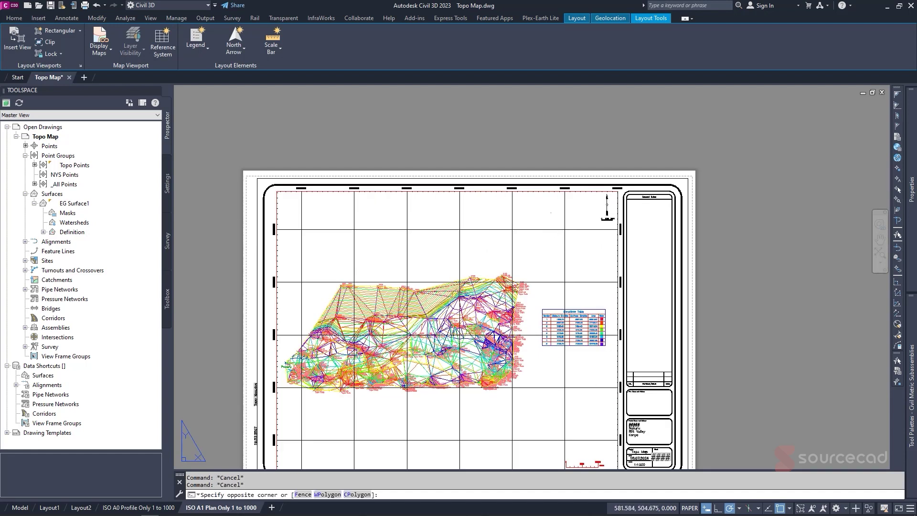
pyautogui.click(548, 217)
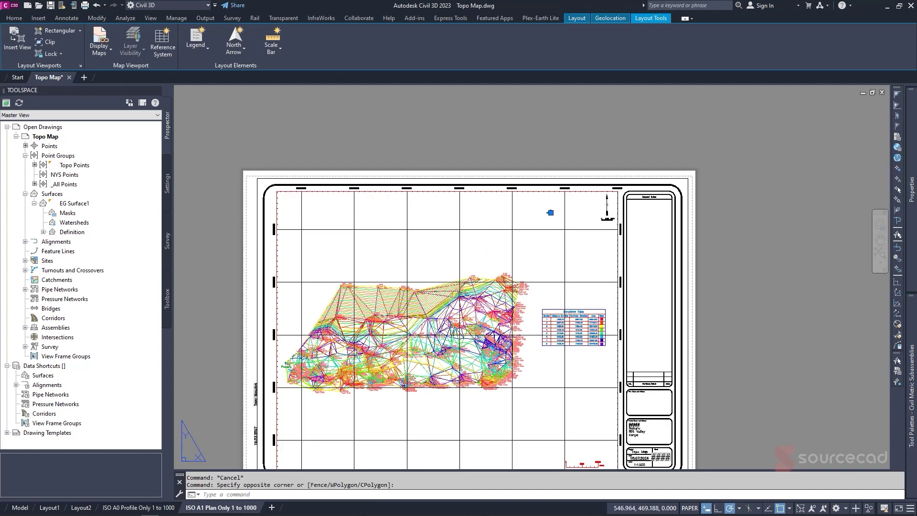
pyautogui.press('Delete')
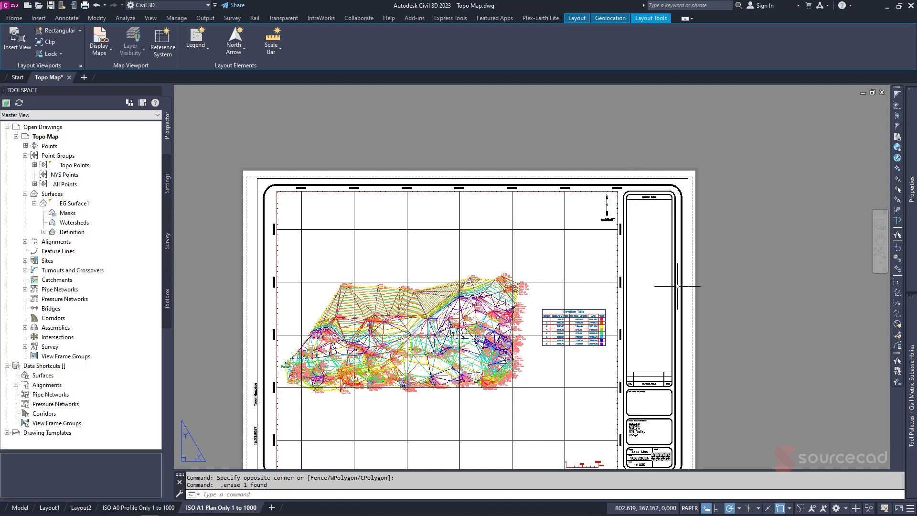
pyautogui.moveTo(677, 286); pyautogui.dragTo(661, 246, button='middle')
pyautogui.middleClick(654, 237)
pyautogui.middleClick(654, 236)
pyautogui.scroll(-2, 623, 235)
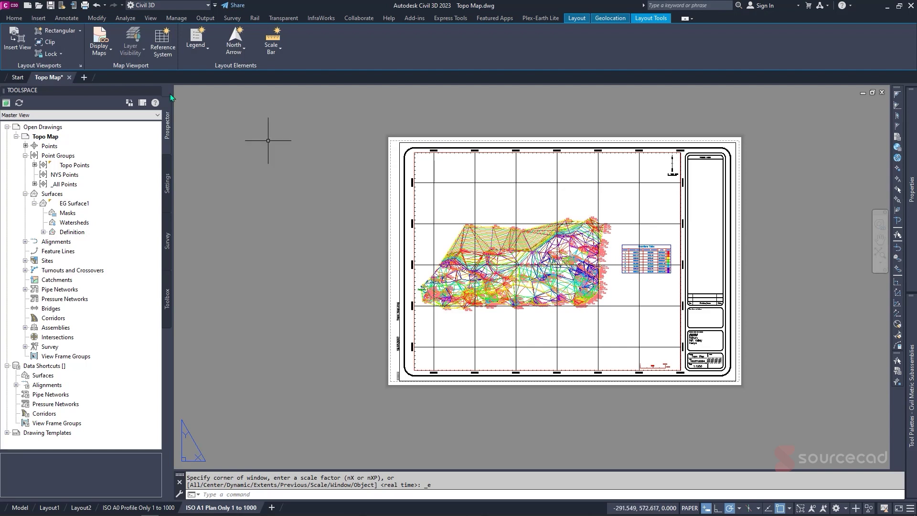
# Set the layout's plot to AutoCAD PDF (High Quality Print).pc3 with the acad.ctb plot style table, and apply it to the layout
pyautogui.click(206, 19)
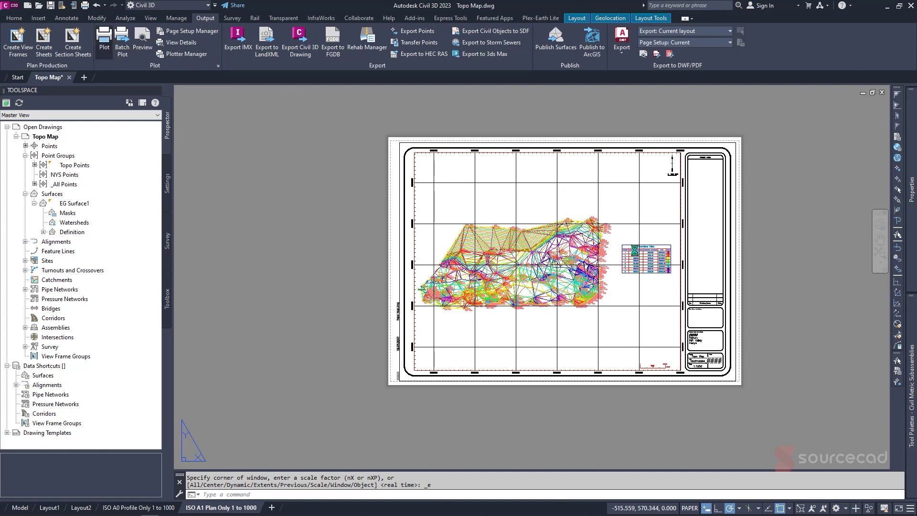
pyautogui.click(104, 38)
pyautogui.click(401, 191)
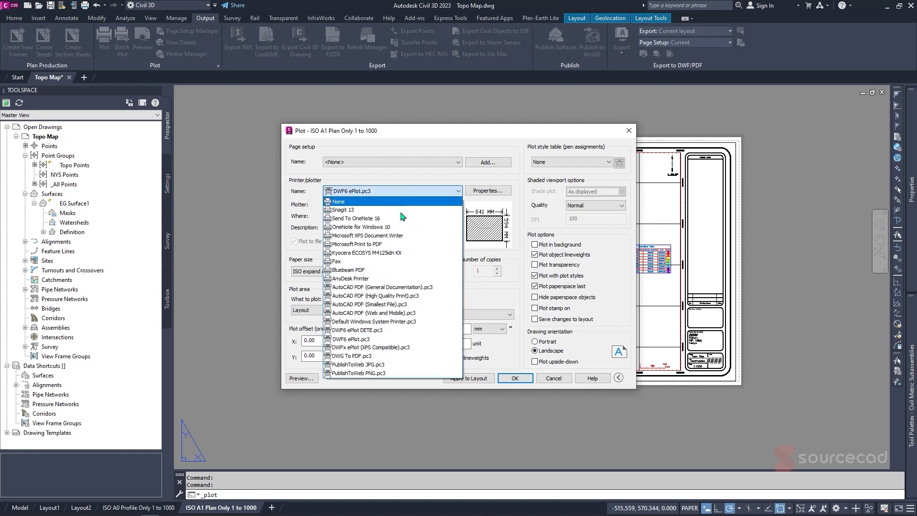
pyautogui.click(389, 295)
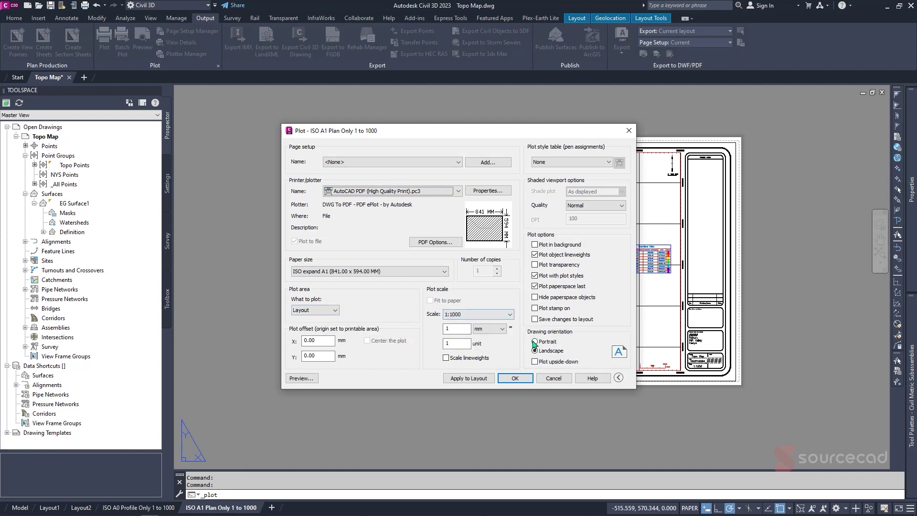
pyautogui.click(574, 165)
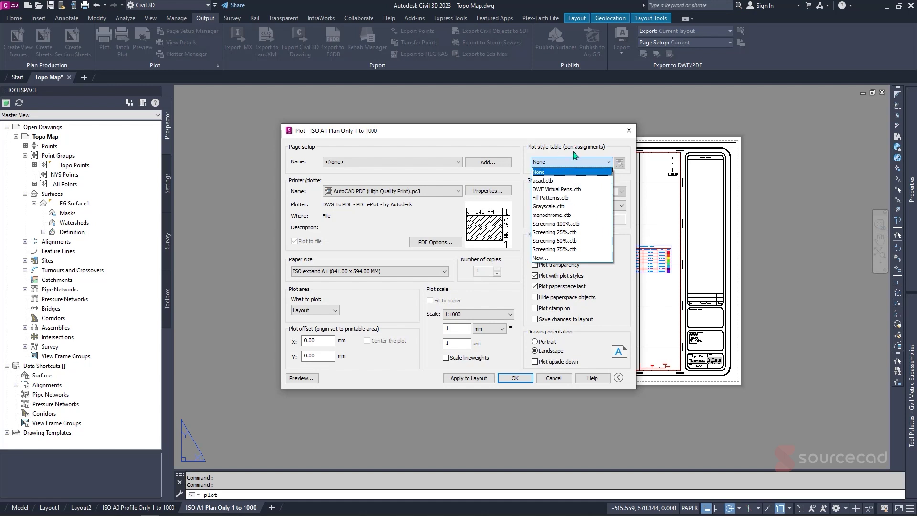
pyautogui.click(557, 181)
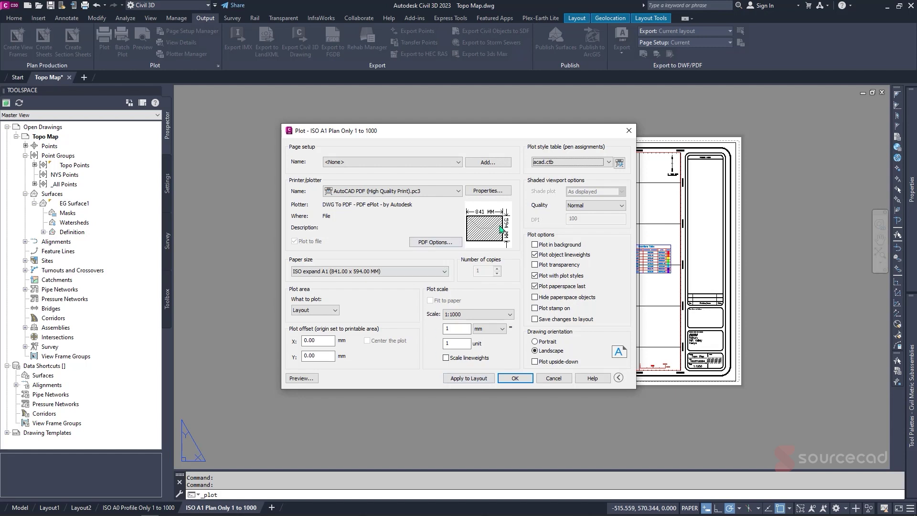
pyautogui.click(484, 380)
# Plot the layout to Topo Map-ISO A1 Plan Only 1 to 1000.pdf in a new PDF folder under Civil 3D Topo Map's Documents
pyautogui.click(523, 381)
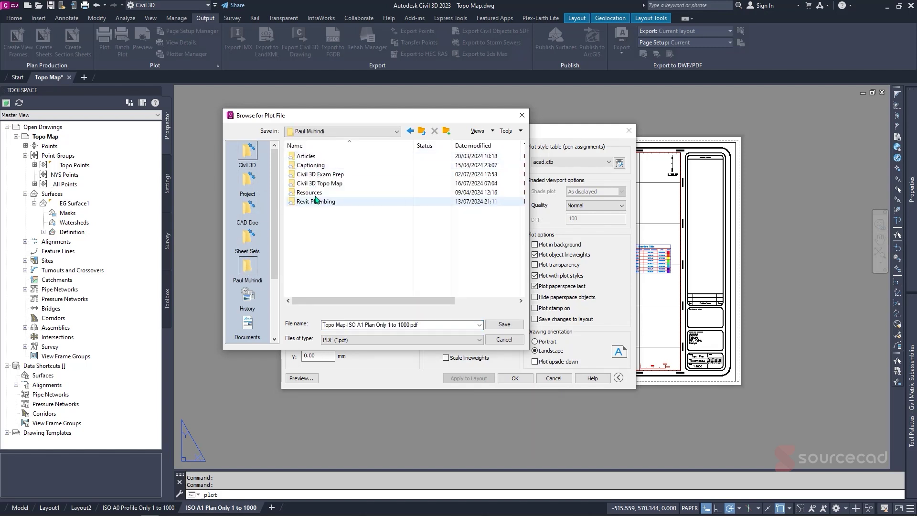
pyautogui.doubleClick(323, 183)
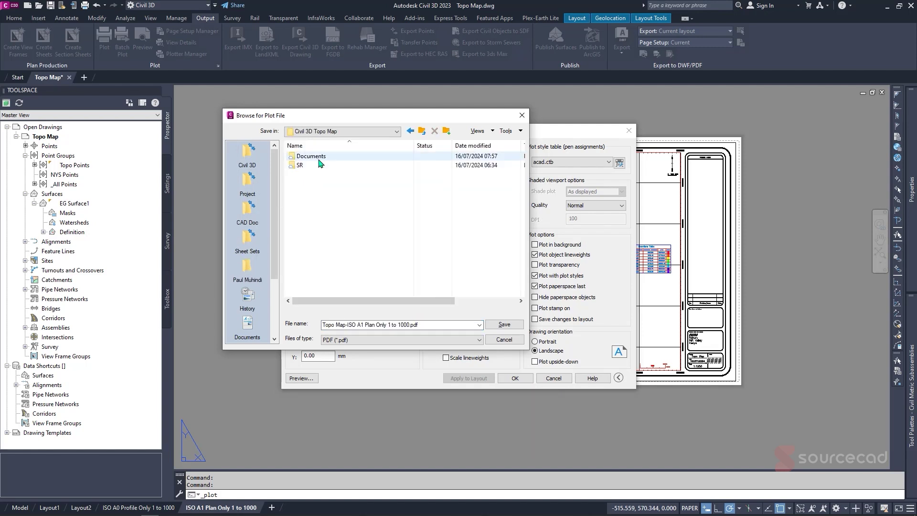
pyautogui.doubleClick(317, 157)
pyautogui.click(445, 130)
pyautogui.write('p')
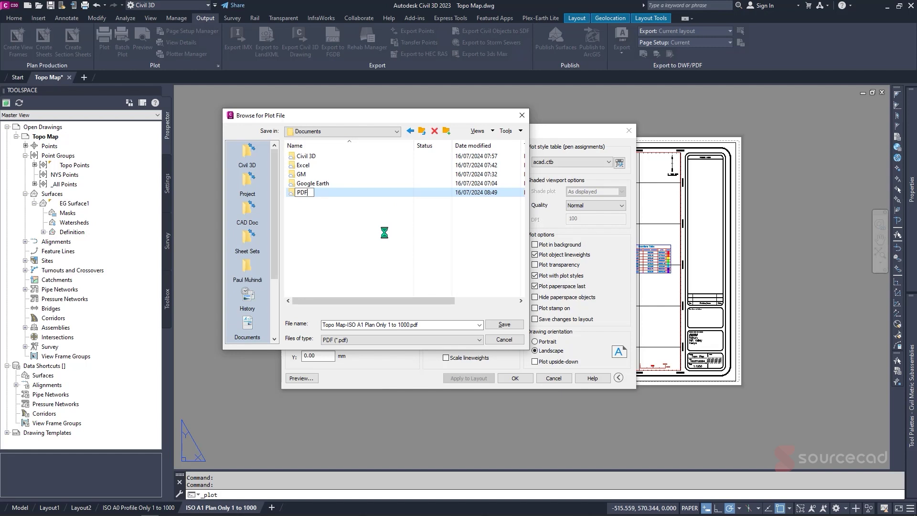
pyautogui.press('Return')
pyautogui.press('Return')
pyautogui.click(504, 324)
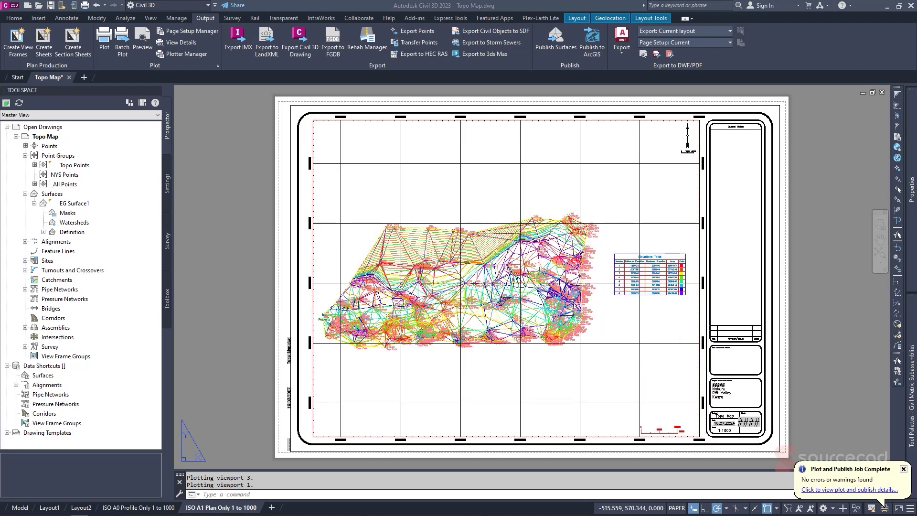
# Review the plot job's details, and inspect the map's points and triangulation up close in the plotted PDF in Revu
pyautogui.click(846, 490)
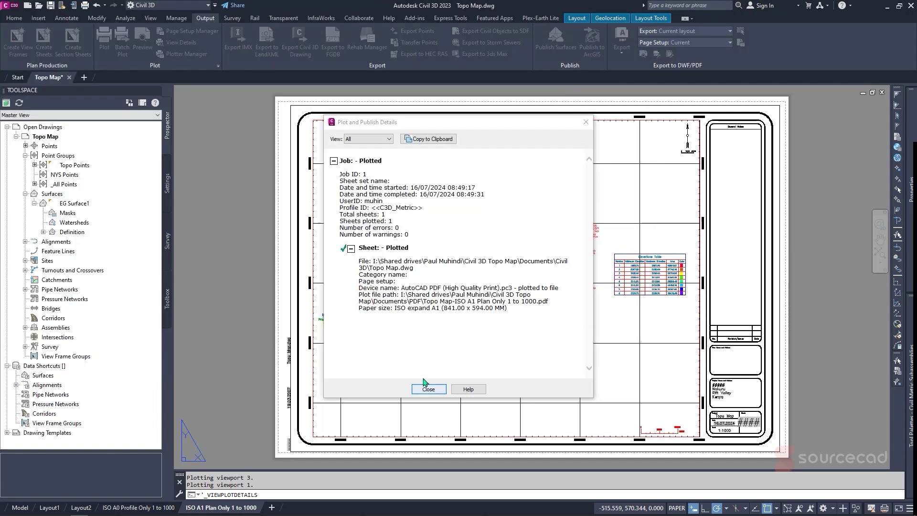
pyautogui.click(426, 388)
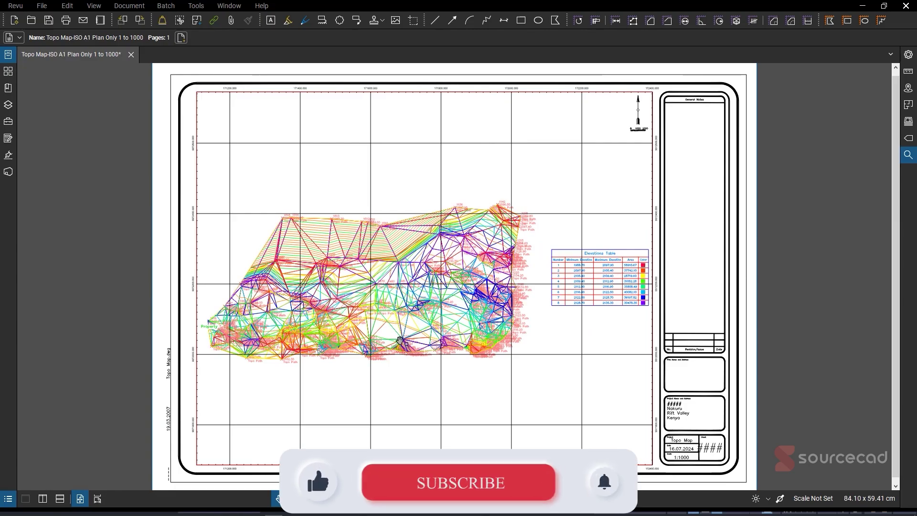
pyautogui.scroll(3, 404, 346)
pyautogui.scroll(2, 399, 317)
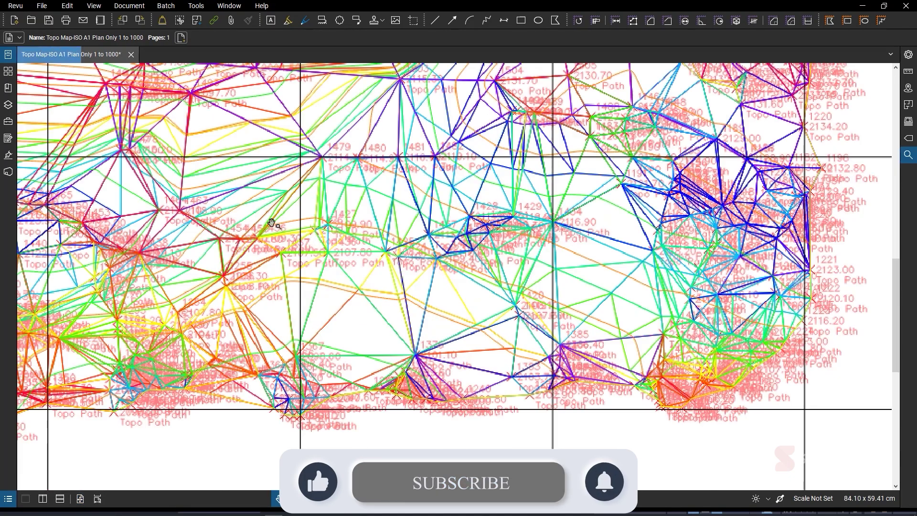
# Examine the plotted PDF's contours, point labels and property corners across the site, including the elevations table and the full sheet
pyautogui.scroll(2, 272, 225)
pyautogui.scroll(3, 250, 309)
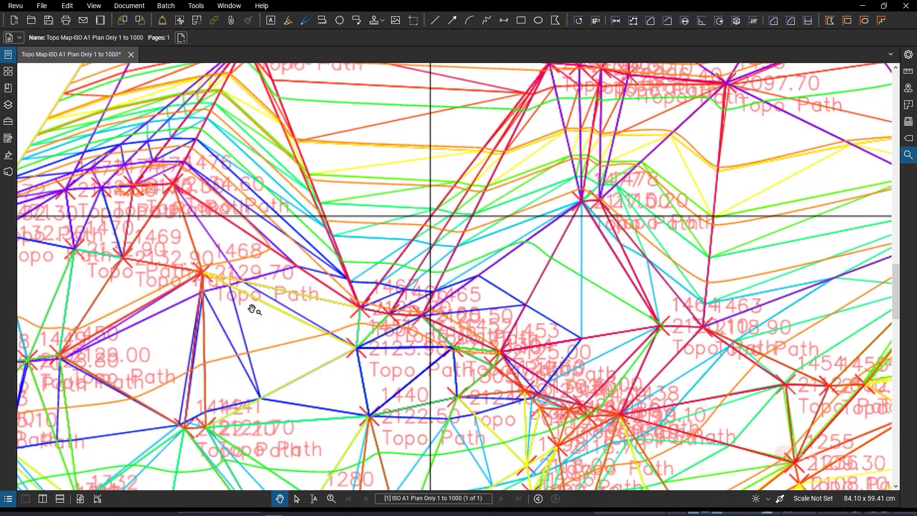
pyautogui.scroll(-2, 177, 338)
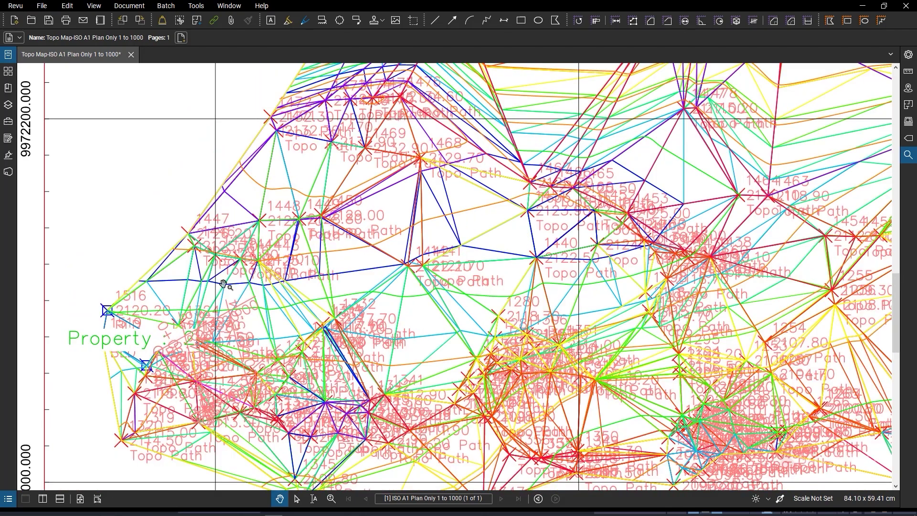
pyautogui.scroll(3, 178, 262)
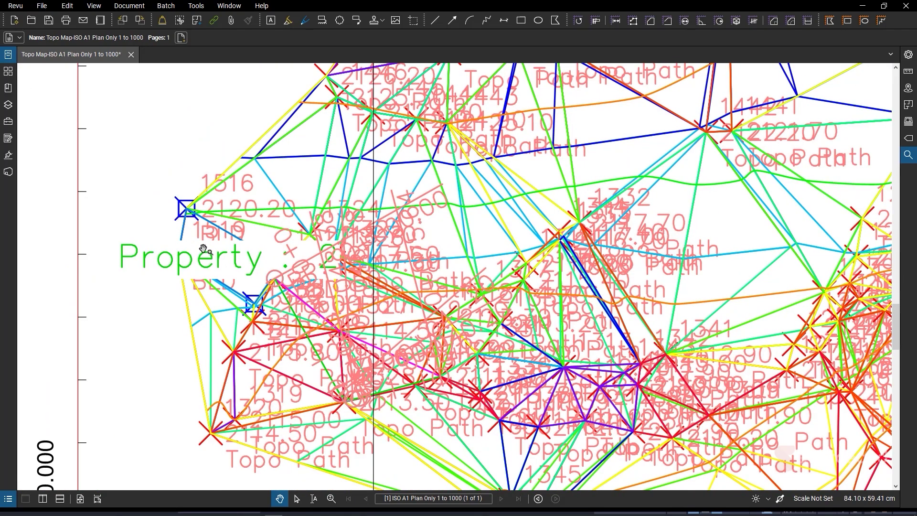
pyautogui.scroll(-2, 228, 244)
pyautogui.scroll(4, 228, 245)
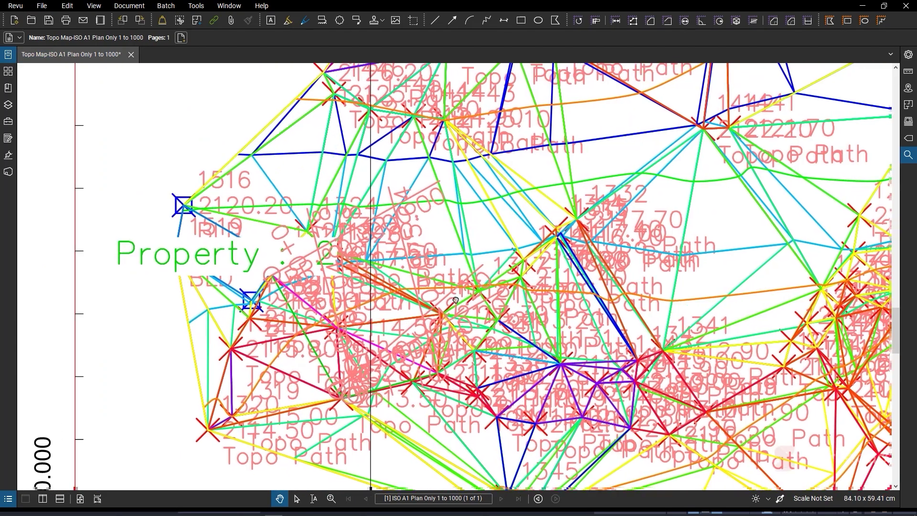
pyautogui.scroll(3, 263, 263)
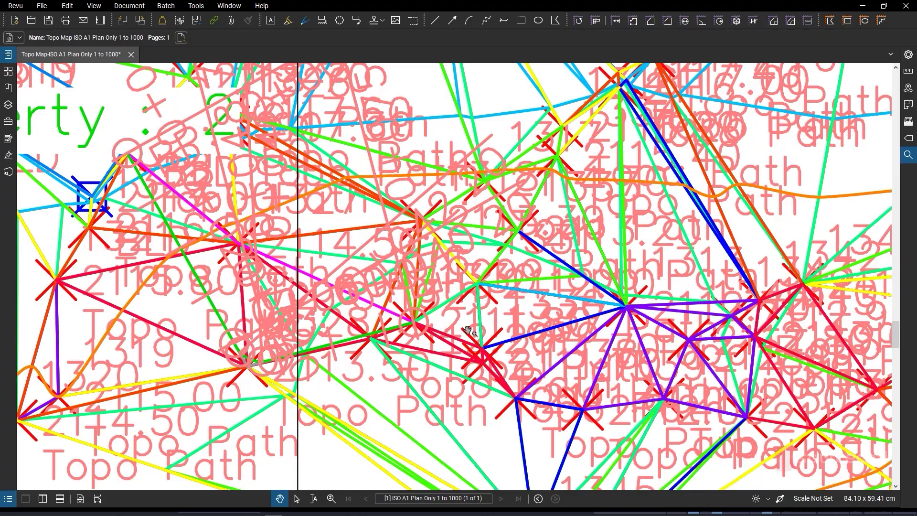
pyautogui.scroll(-3, 468, 330)
pyautogui.scroll(-5, 406, 266)
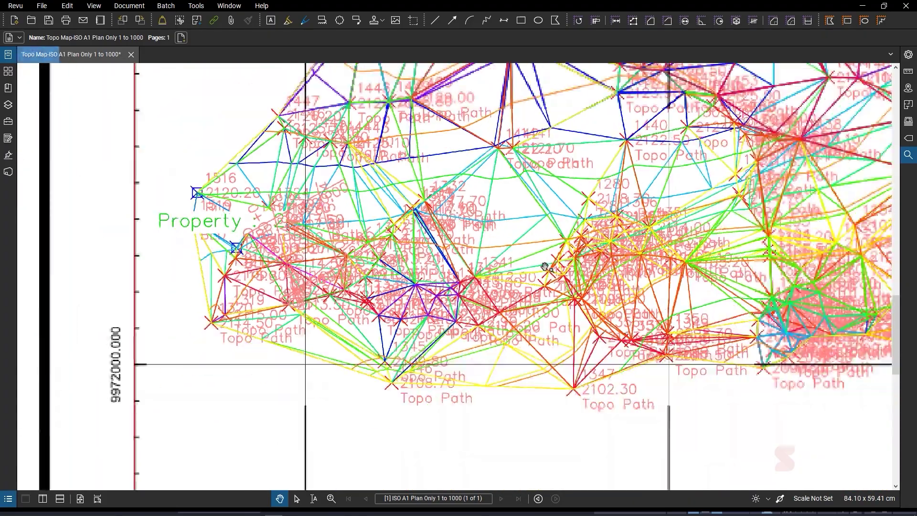
pyautogui.scroll(4, 490, 264)
pyautogui.scroll(-5, 510, 251)
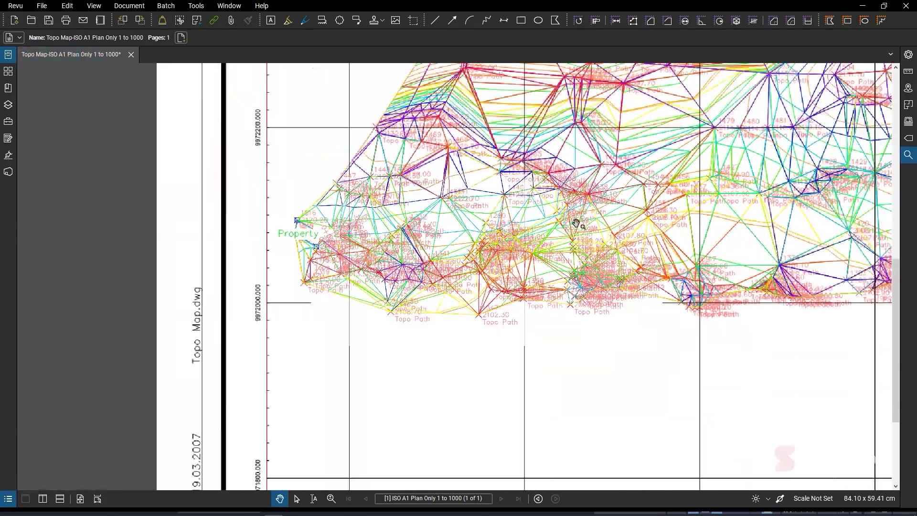
pyautogui.moveTo(573, 177)
pyautogui.mouseDown()
pyautogui.moveTo(492, 279)
pyautogui.moveTo(454, 262)
pyautogui.mouseUp()
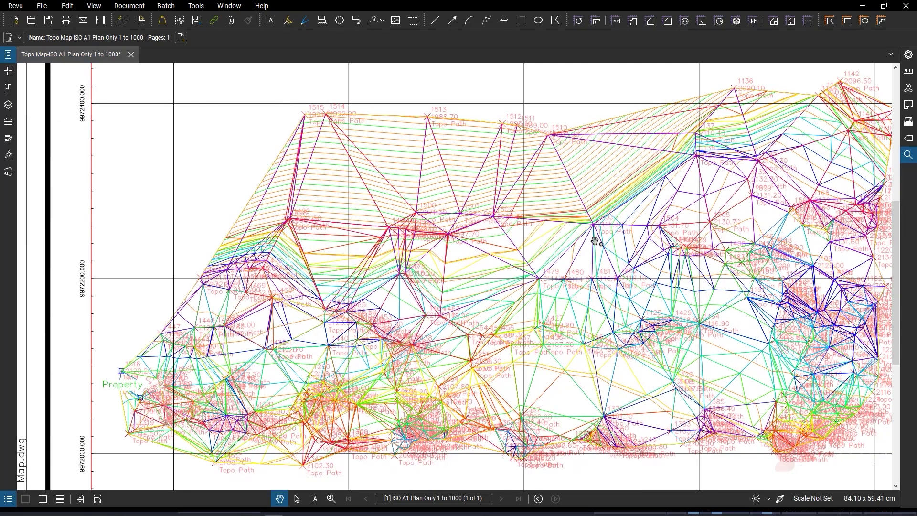
pyautogui.moveTo(735, 307); pyautogui.dragTo(579, 262)
pyautogui.moveTo(745, 287)
pyautogui.mouseDown()
pyautogui.moveTo(711, 224)
pyautogui.moveTo(681, 200)
pyautogui.mouseUp()
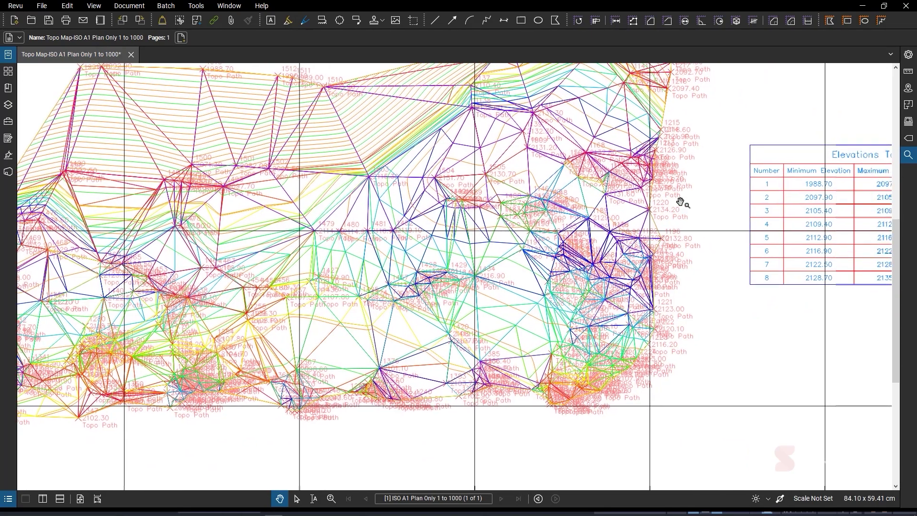
pyautogui.scroll(-4, 639, 247)
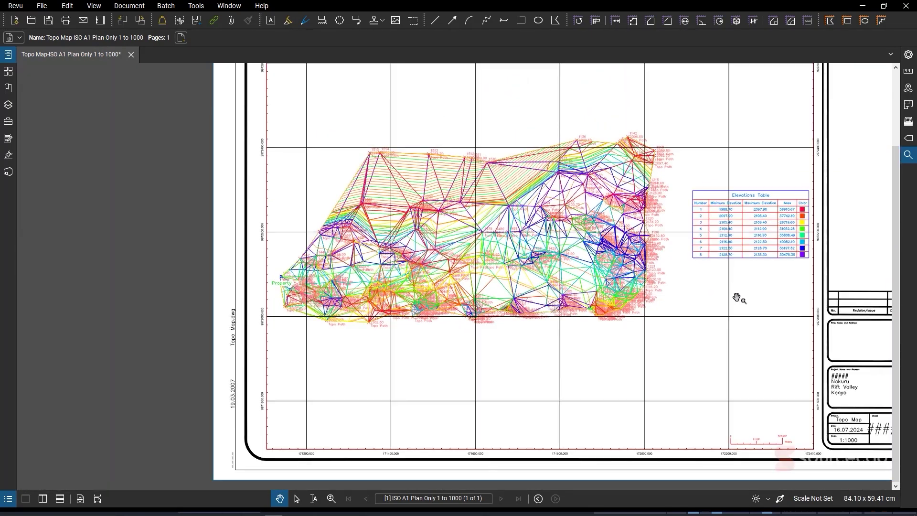
pyautogui.scroll(-2, 729, 294)
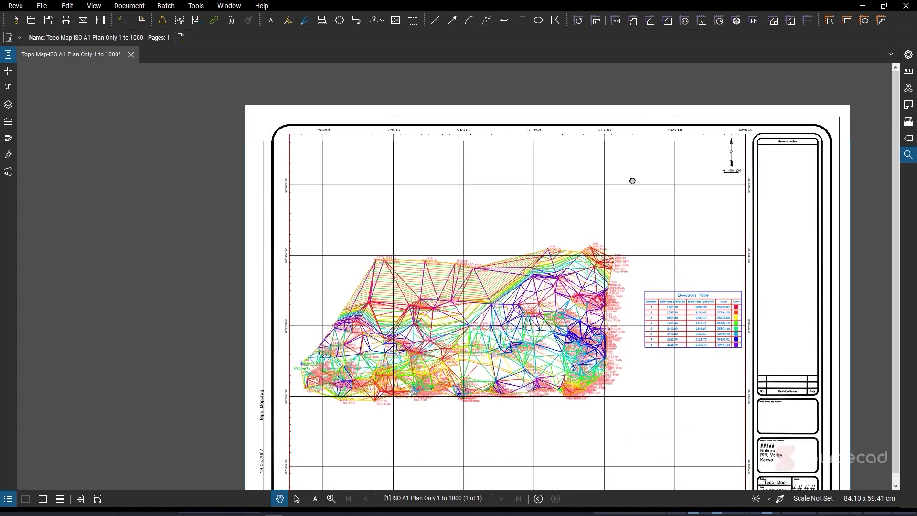
pyautogui.scroll(-1, 639, 334)
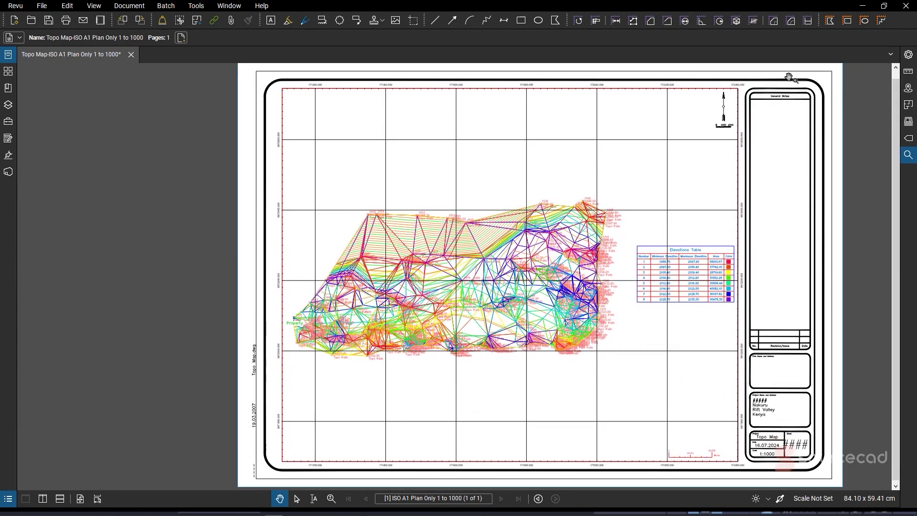
# Return to Civil 3D and add a rectangular viewport, about 295 by 154 mm, in the map frame's lower-right corner below the elevations table
pyautogui.click(862, 6)
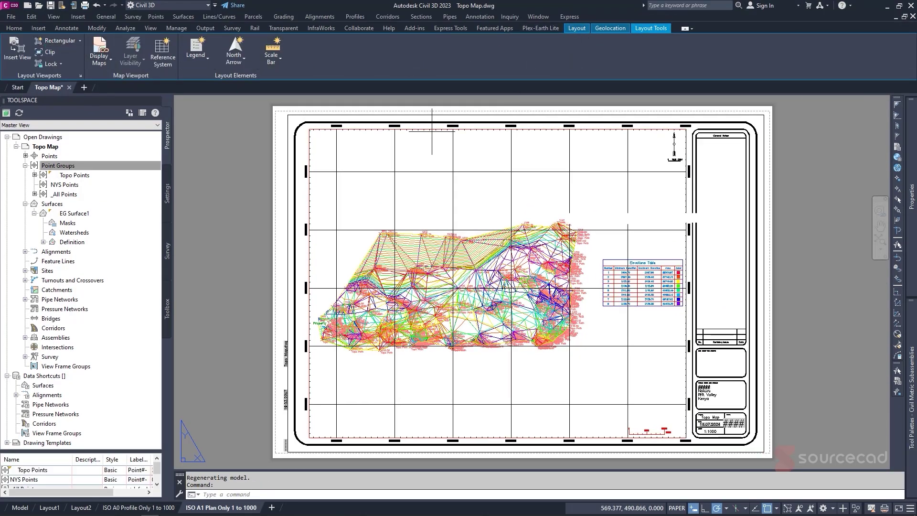
pyautogui.click(57, 40)
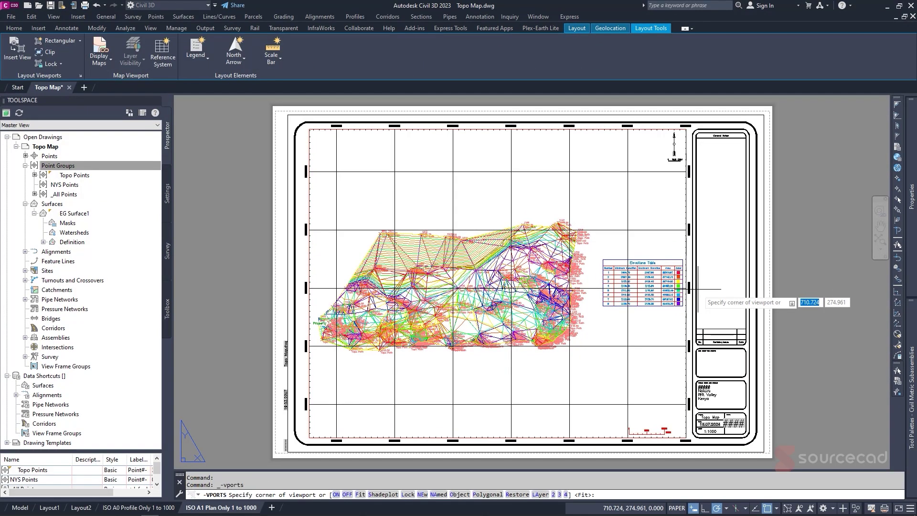
pyautogui.click(686, 345)
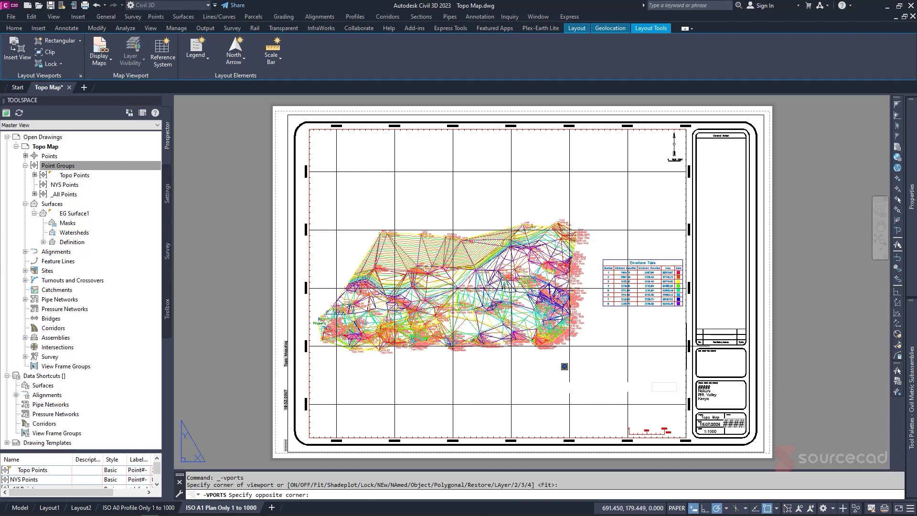
pyautogui.click(511, 436)
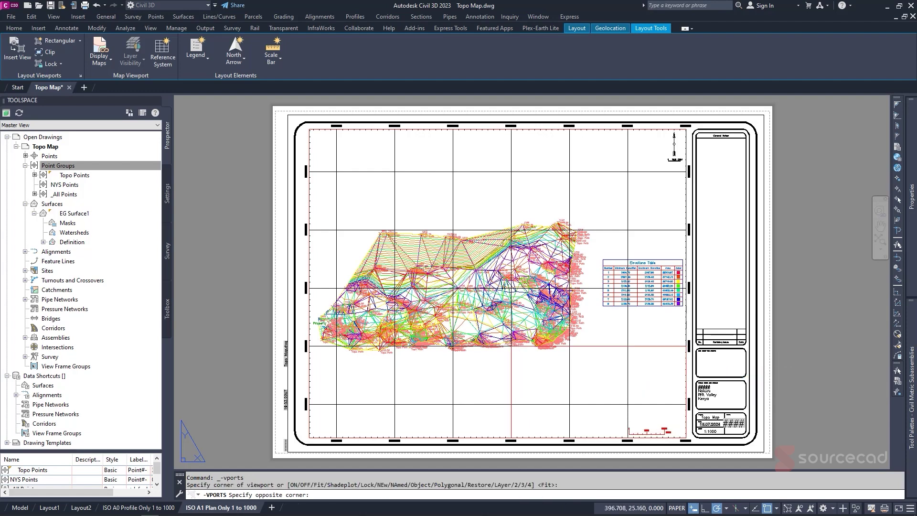
# Activate the new viewport and set its visual style to Conceptual
pyautogui.doubleClick(595, 370)
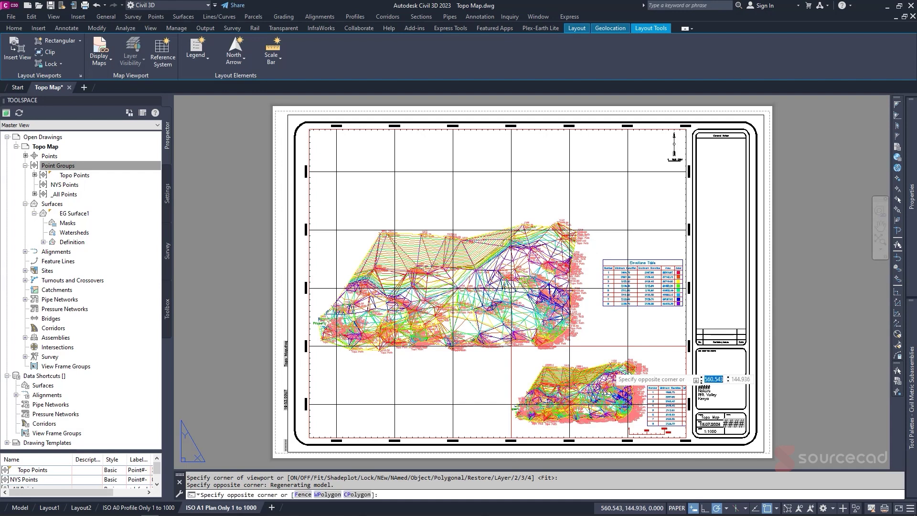
pyautogui.click(554, 353)
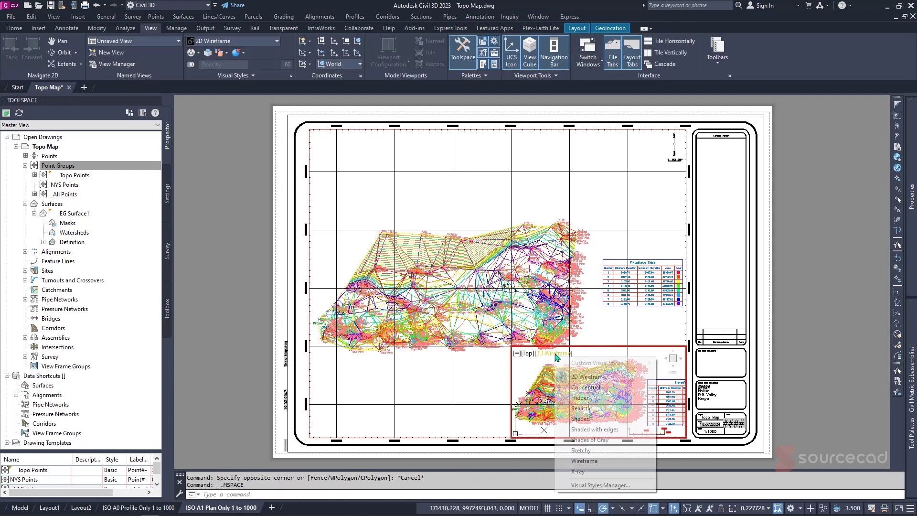
pyautogui.click(588, 388)
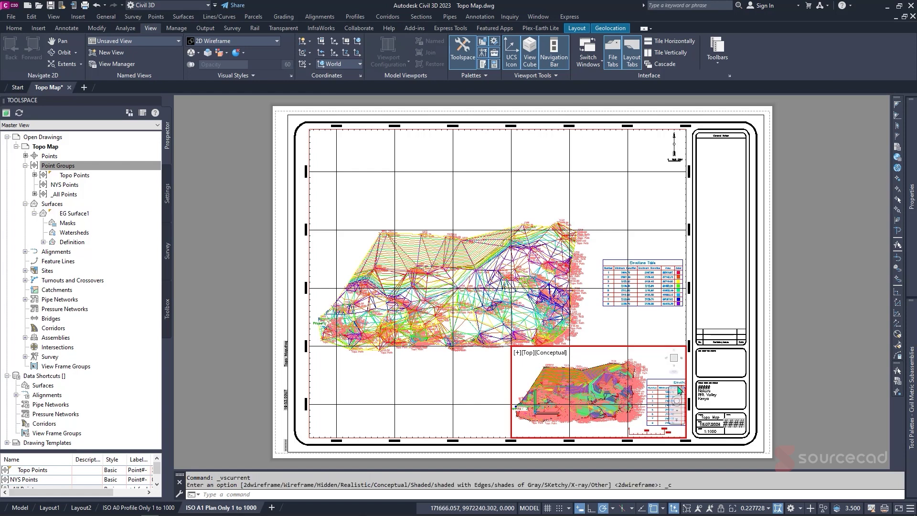
# Orbit the new viewport to an oblique 3D view and enlarge and position the surface model within its frame
pyautogui.click(676, 420)
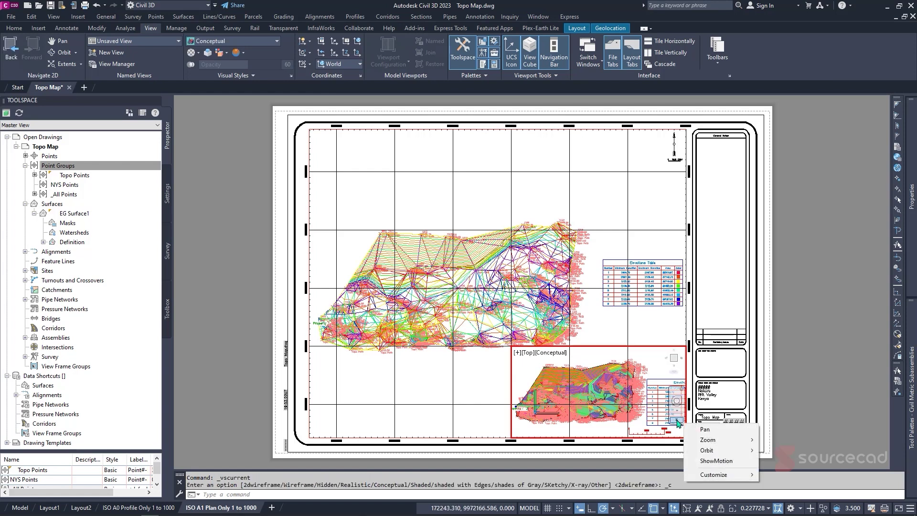
pyautogui.moveTo(705, 450)
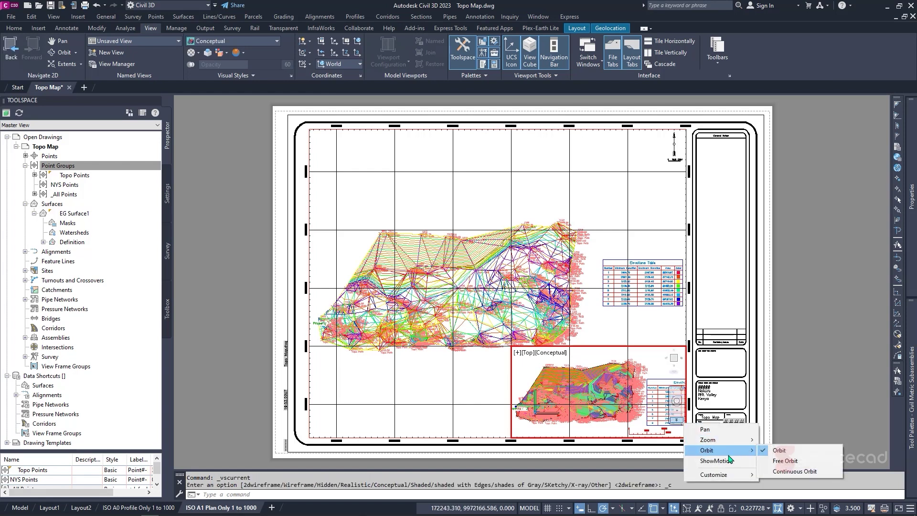
pyautogui.click(779, 449)
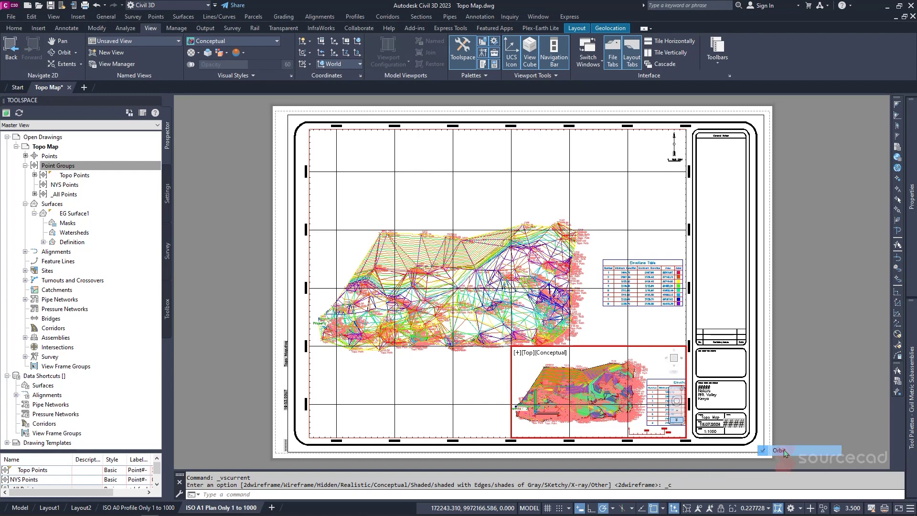
pyautogui.moveTo(618, 413); pyautogui.dragTo(580, 366)
pyautogui.moveTo(601, 407); pyautogui.dragTo(628, 433, button='middle')
pyautogui.scroll(6, 629, 378)
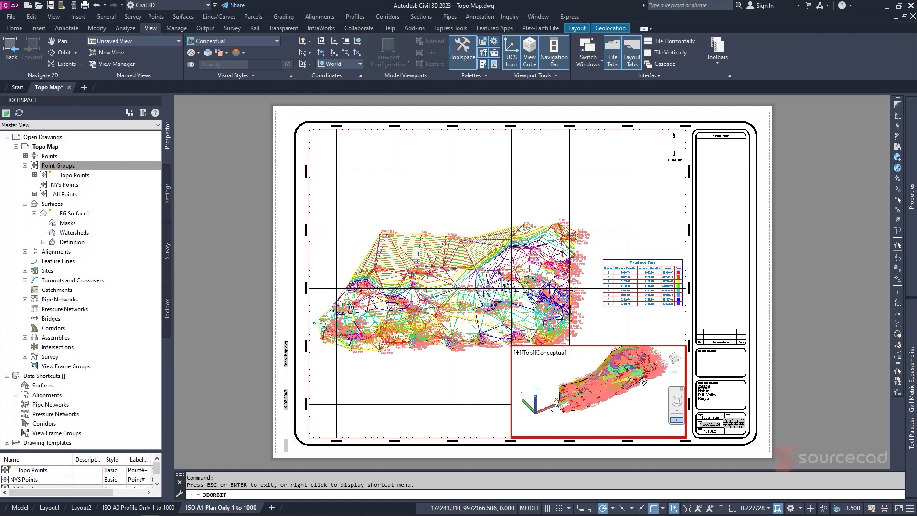
pyautogui.moveTo(629, 379); pyautogui.dragTo(630, 366)
pyautogui.moveTo(630, 367); pyautogui.dragTo(635, 392, button='middle')
pyautogui.press('Escape')
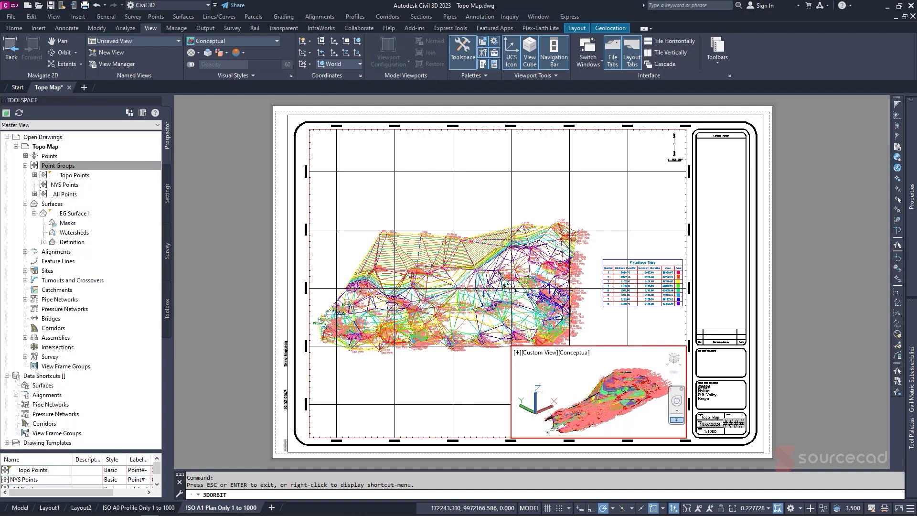
pyautogui.press('Escape')
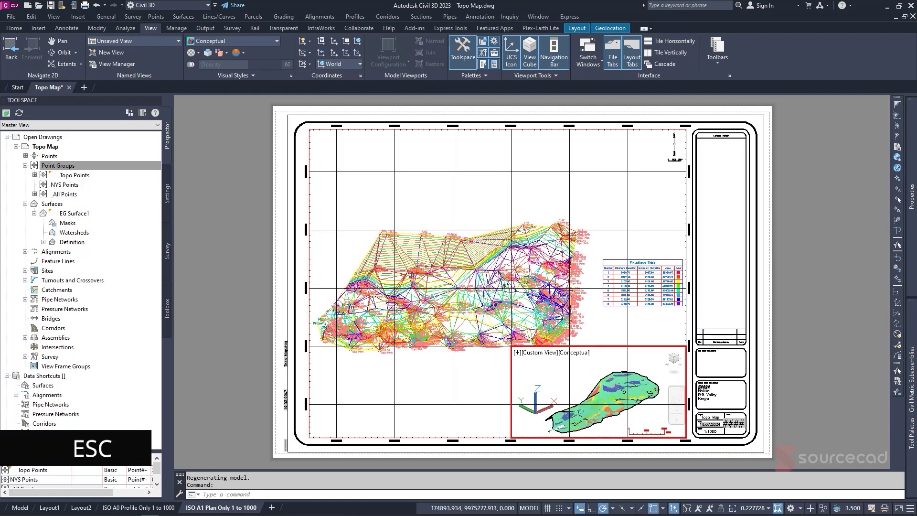
pyautogui.click(630, 378)
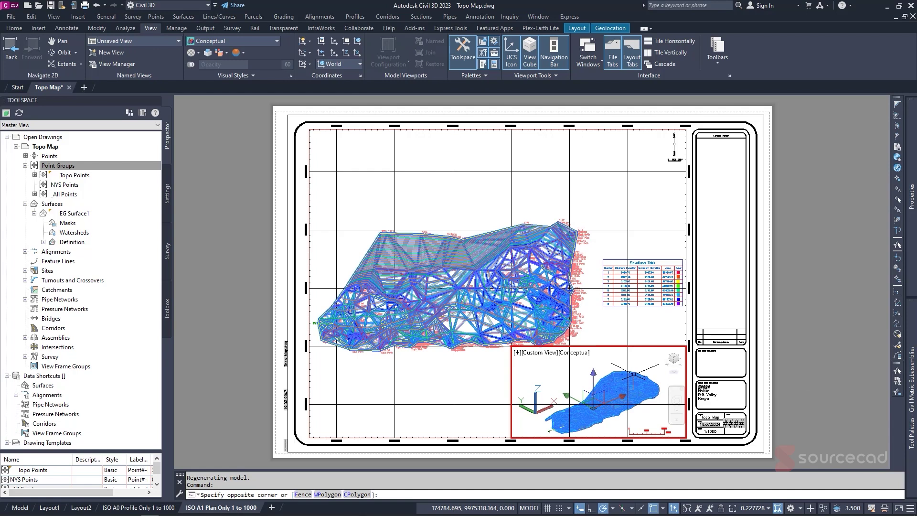
pyautogui.press('Escape')
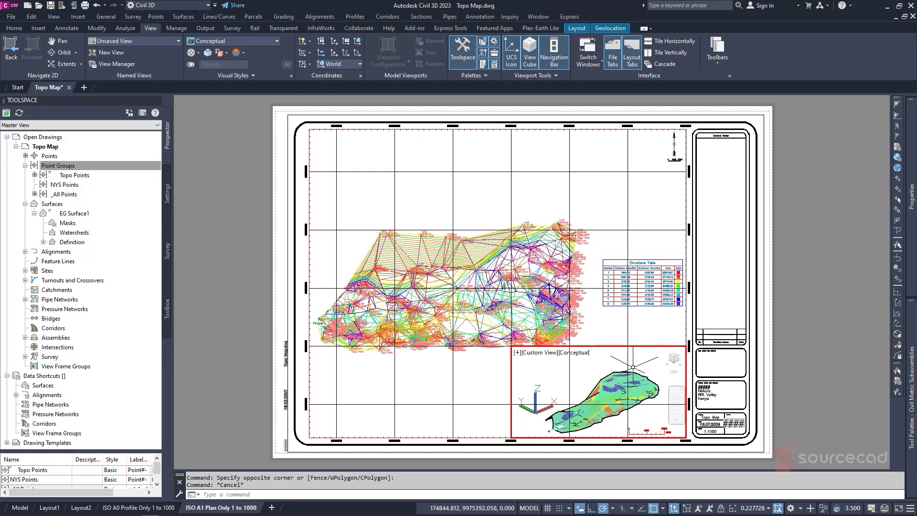
pyautogui.click(641, 388)
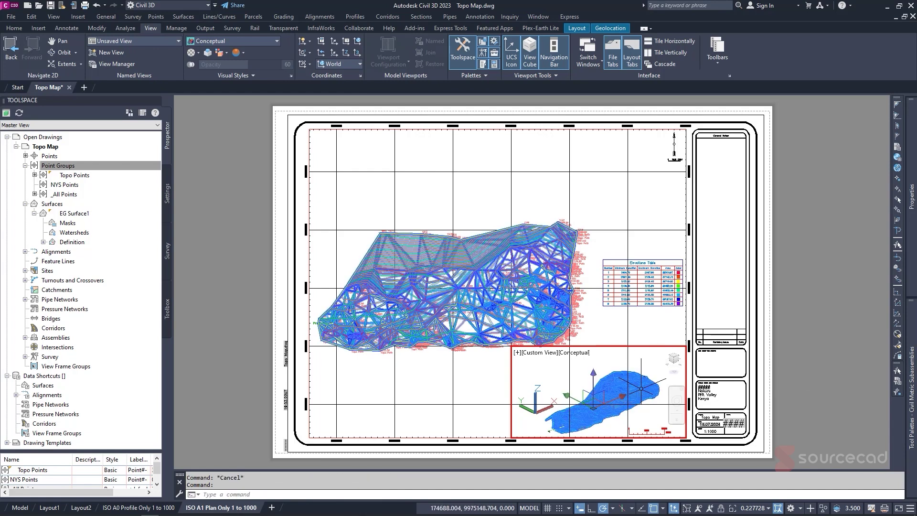
pyautogui.press('Escape')
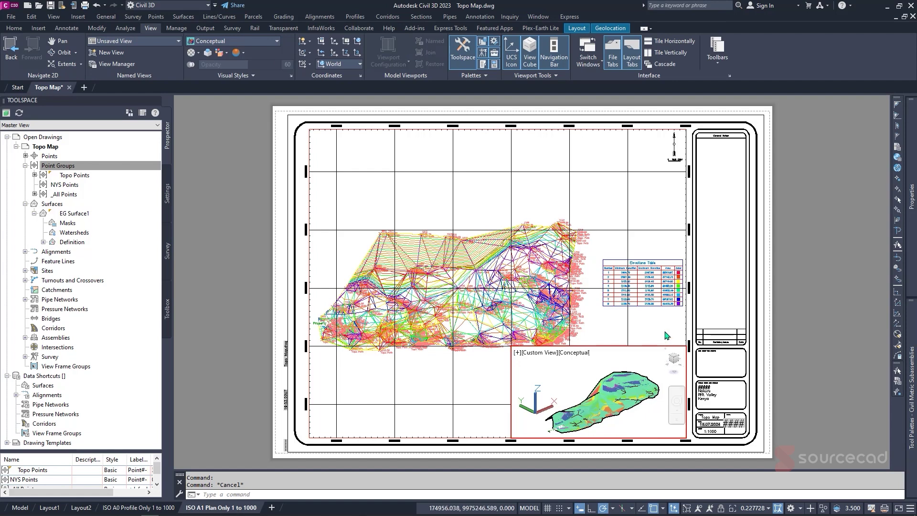
# Return the layout to paper space and check the plan map together with the 3D inset on the sheet
pyautogui.click(667, 328)
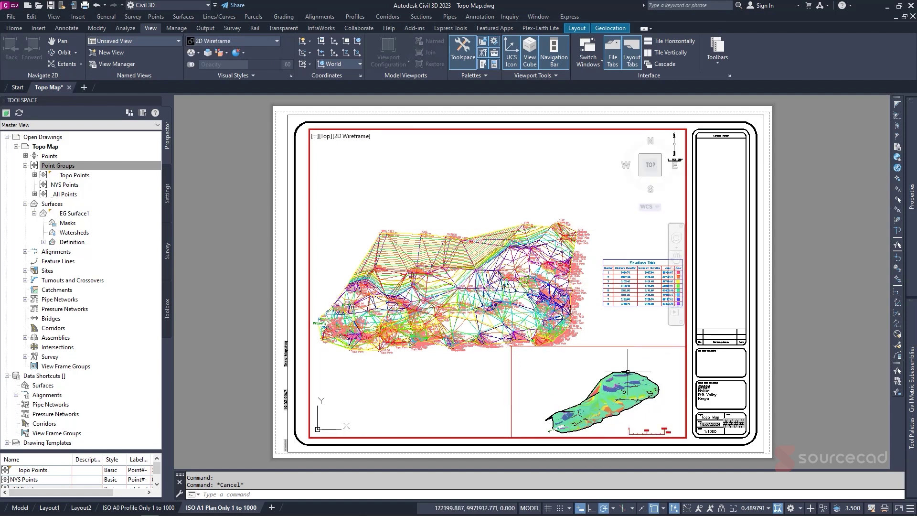
pyautogui.doubleClick(262, 242)
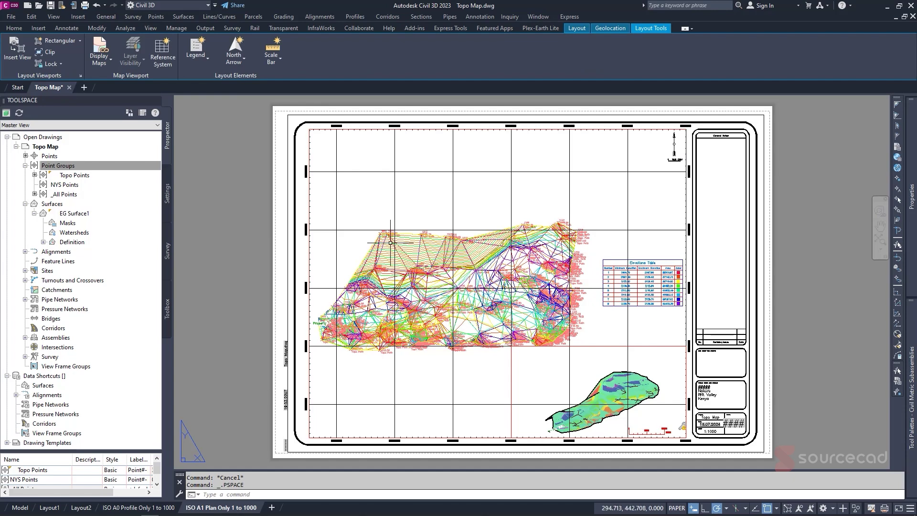
pyautogui.scroll(4, 457, 273)
pyautogui.scroll(-5, 609, 393)
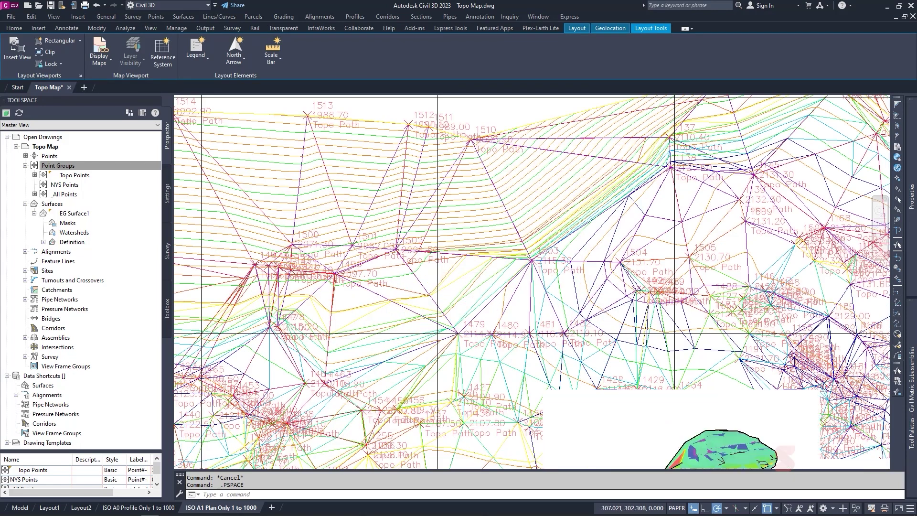
pyautogui.scroll(3, 608, 393)
pyautogui.scroll(-6, 609, 393)
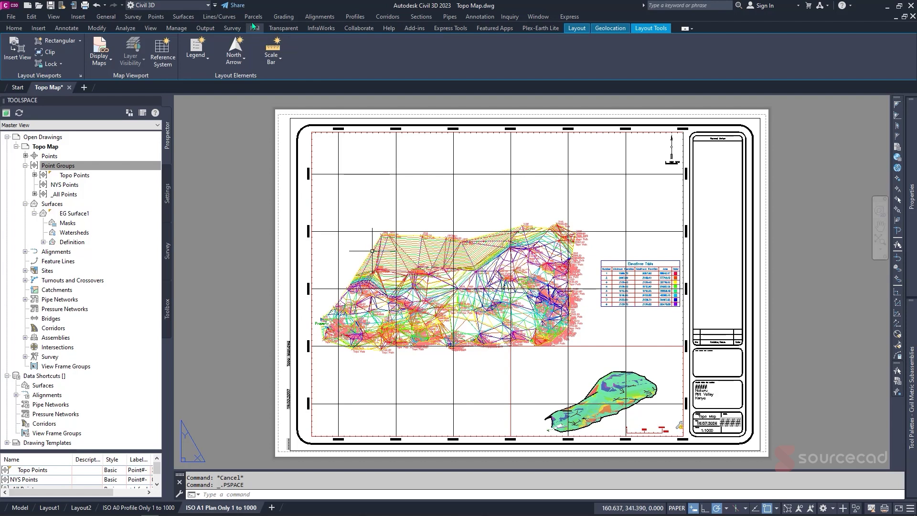
# Plot the ISO A1 layout to a PDF named Topo Map-ISO 3D A1 Plan Only 1 to 1000.pdf
pyautogui.click(205, 28)
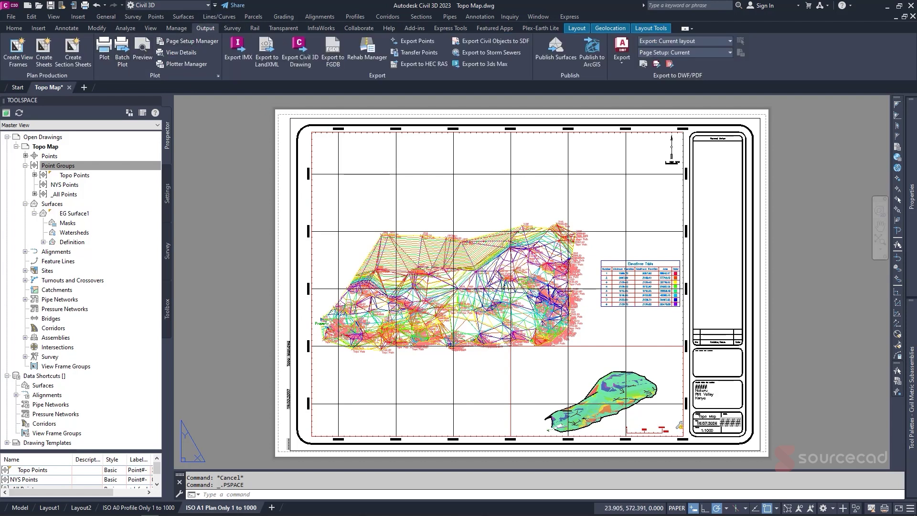
pyautogui.click(104, 48)
pyautogui.click(515, 378)
pyautogui.click(350, 324)
pyautogui.write('ED A1 Plan Only 1 to 1000.pdf')
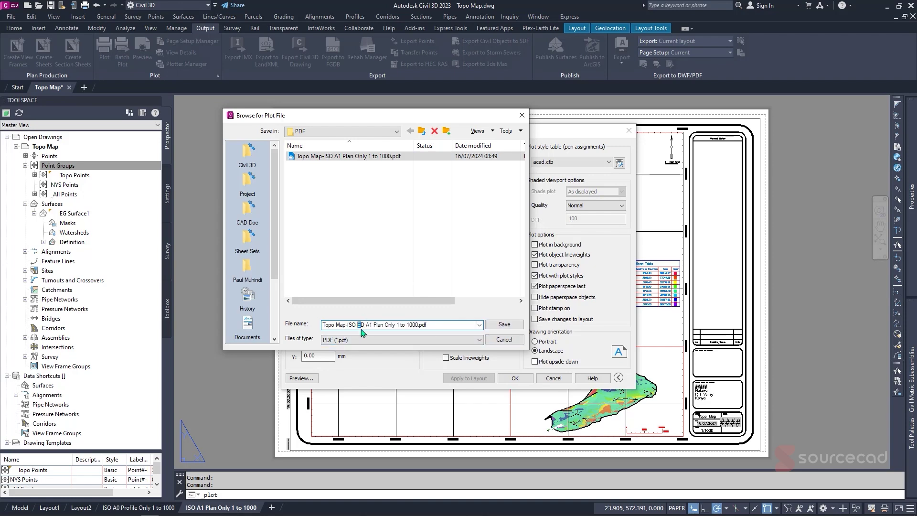
pyautogui.click(504, 324)
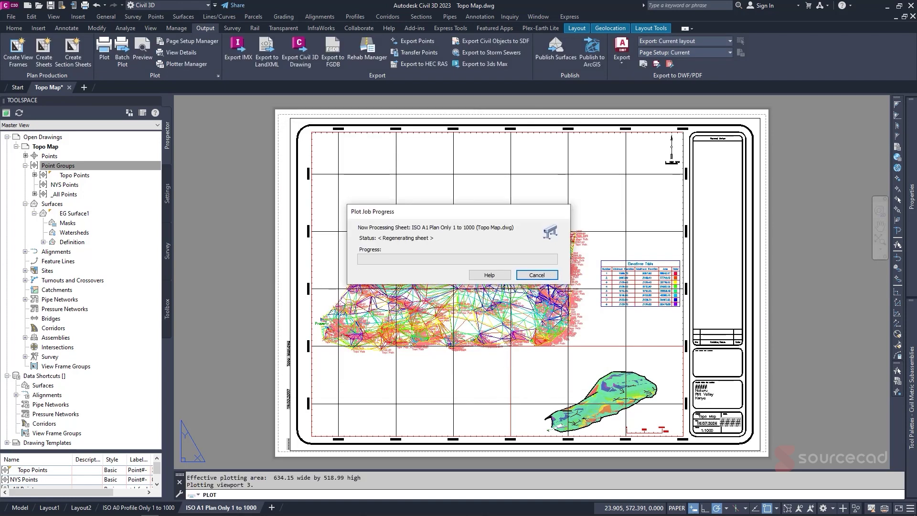
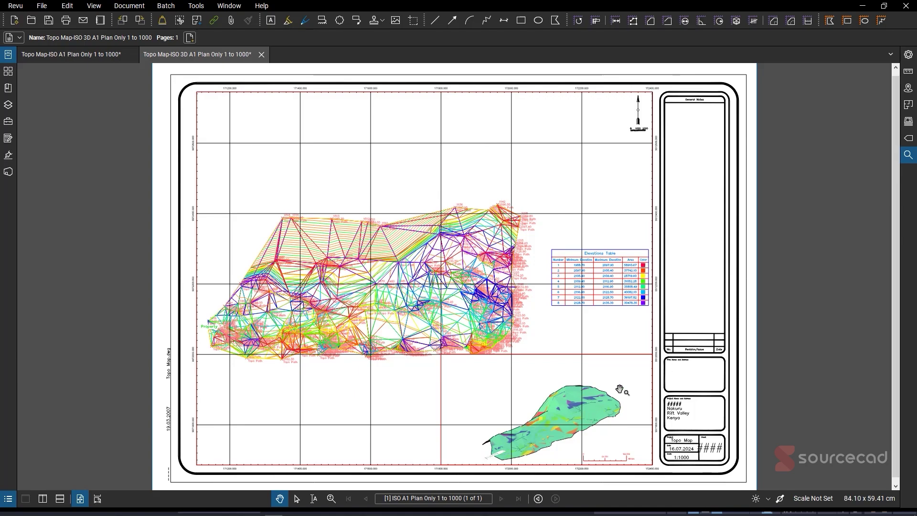
# Inspect the elevations table and 3D surface inset in the plotted PDF, and return to Civil 3D
pyautogui.scroll(4, 623, 389)
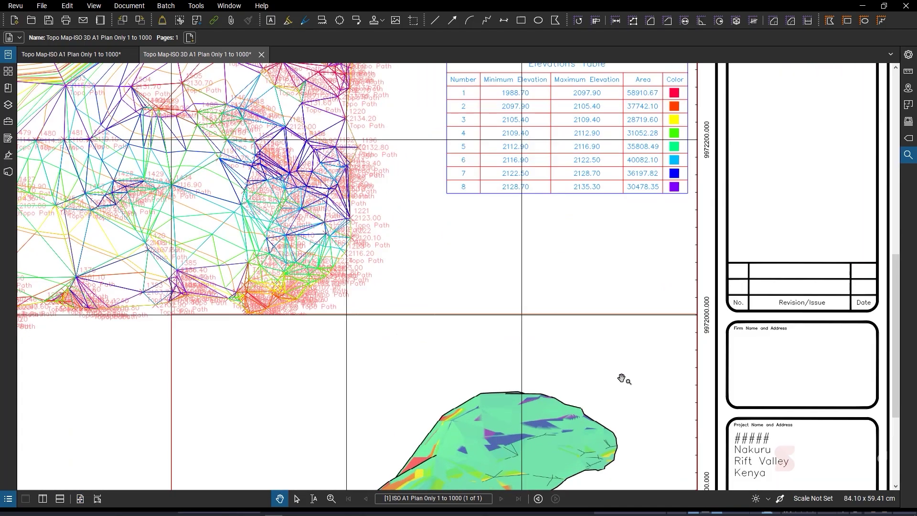
pyautogui.scroll(-6, 623, 379)
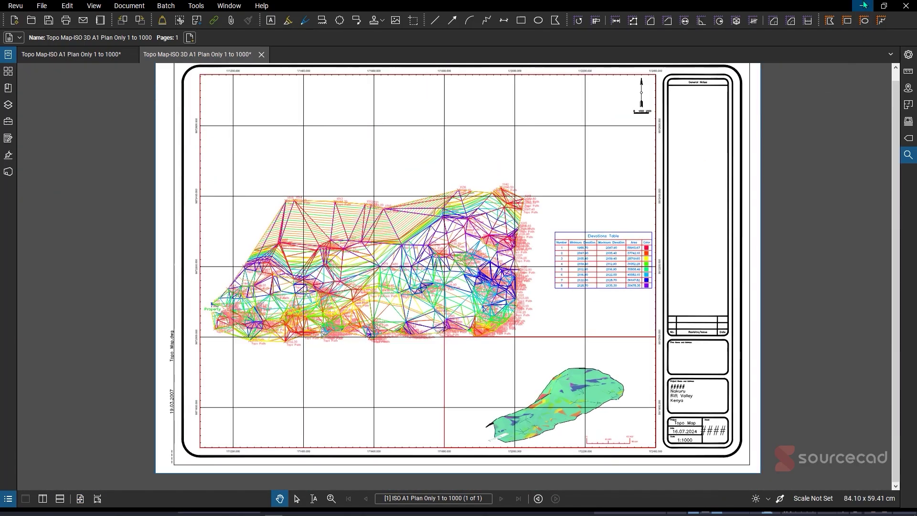
pyautogui.click(863, 5)
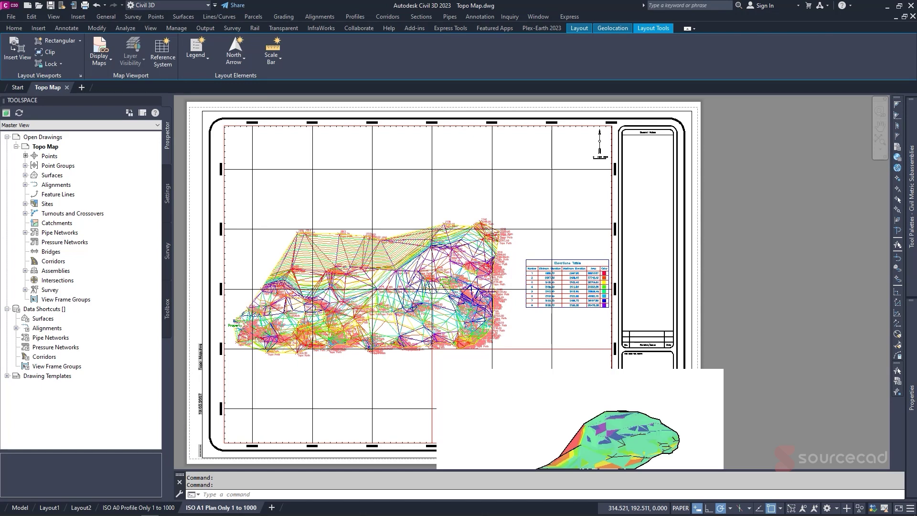
# Switch from the layout to model space and change the viewport configuration to Single
pyautogui.scroll(6, 432, 301)
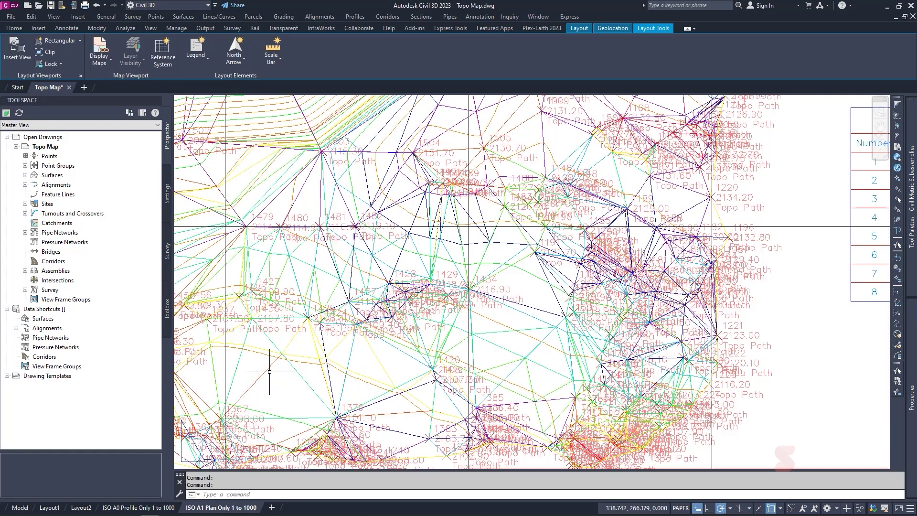
pyautogui.click(24, 509)
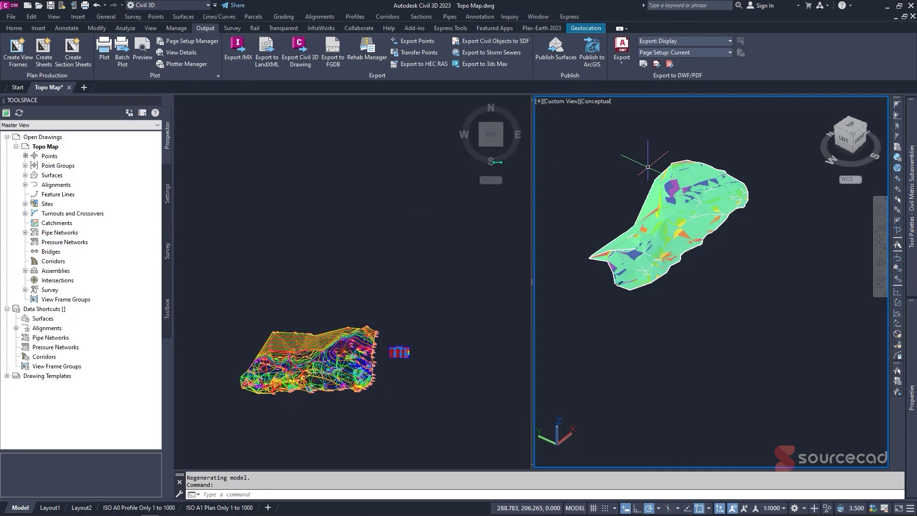
pyautogui.click(151, 28)
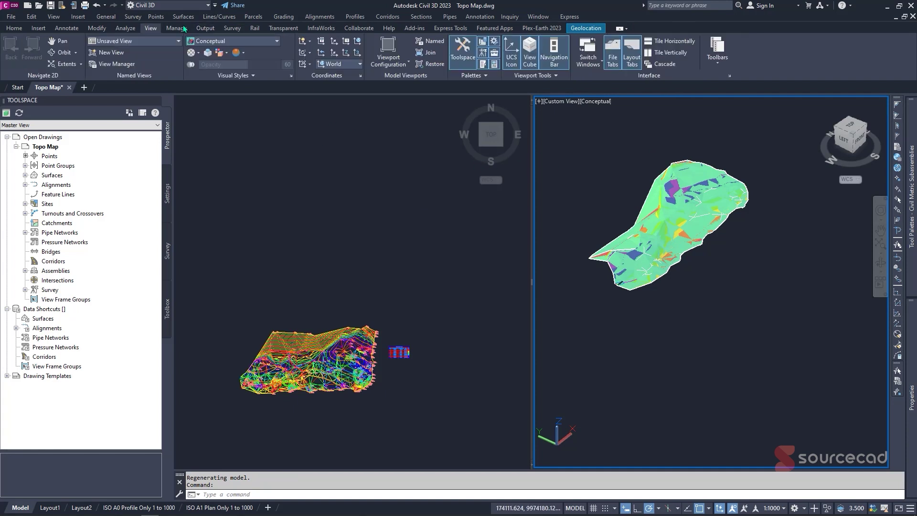
pyautogui.click(396, 64)
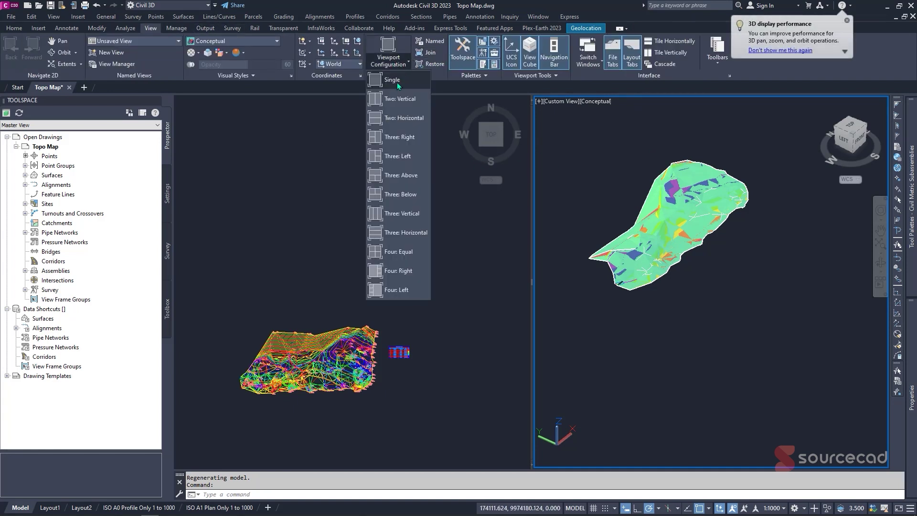
pyautogui.click(398, 81)
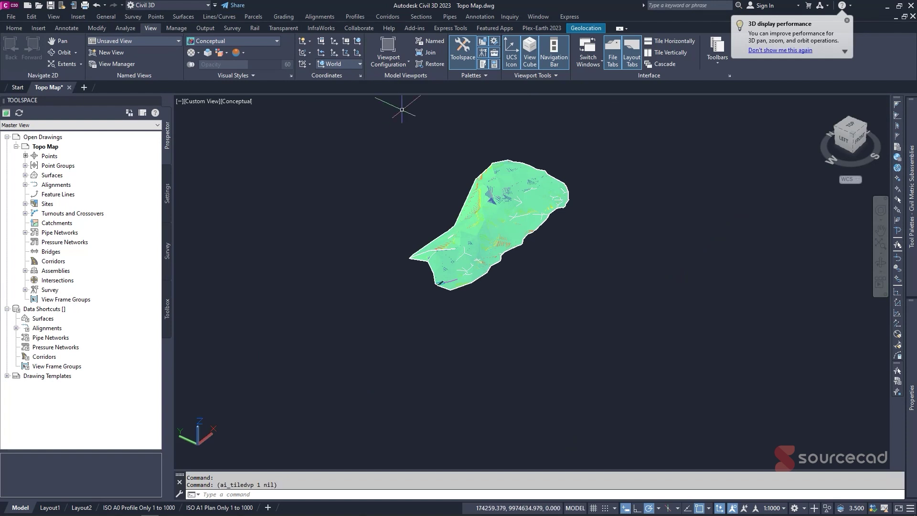
# Split model space into two vertical viewports, activate the other one, and return to a single viewport
pyautogui.click(388, 56)
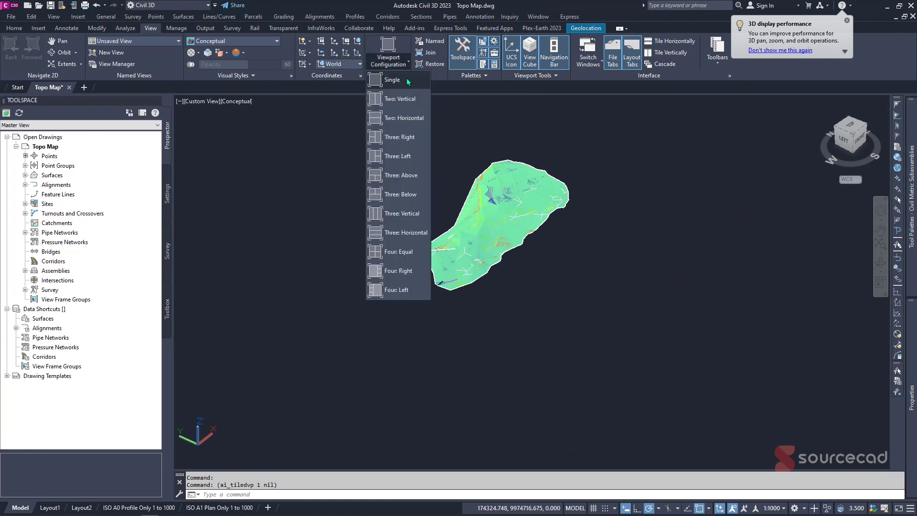
pyautogui.click(389, 98)
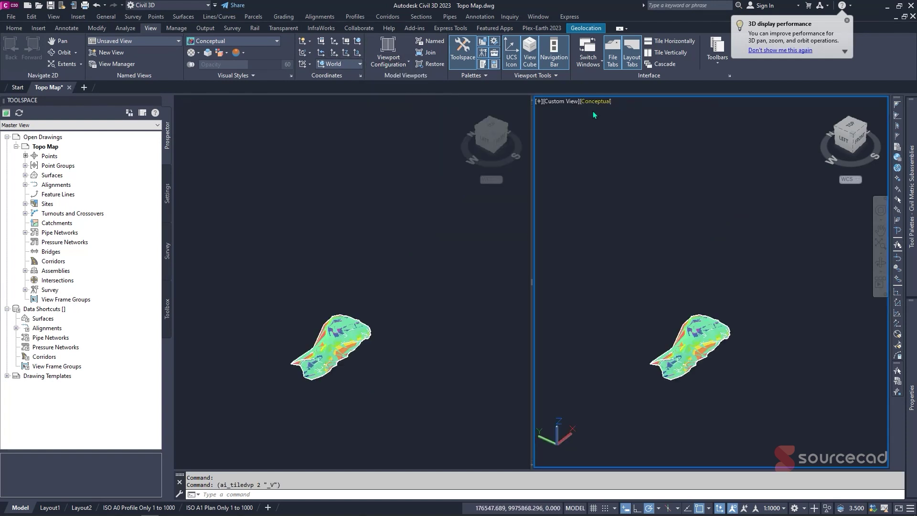
pyautogui.click(411, 111)
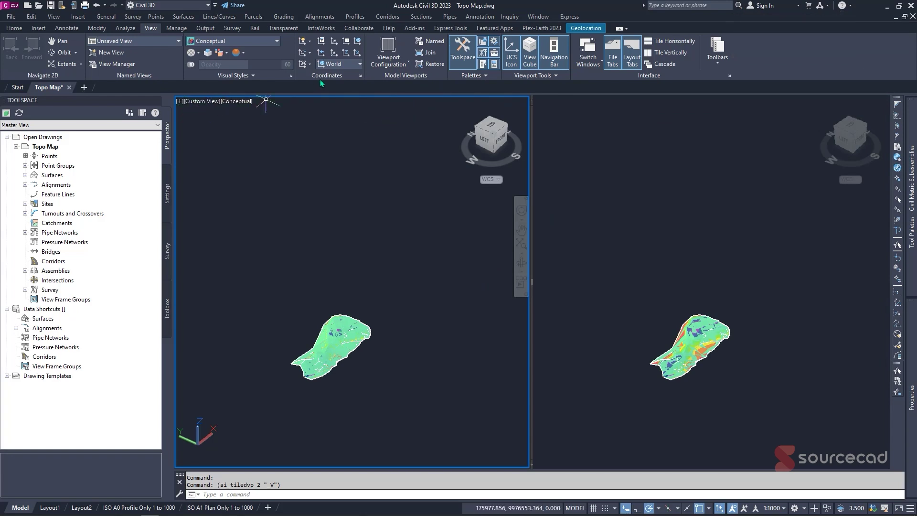
pyautogui.click(388, 62)
pyautogui.click(392, 77)
# Set the model view's visual style to 2D Wireframe and orient it to Top with north up
pyautogui.click(242, 106)
pyautogui.click(271, 126)
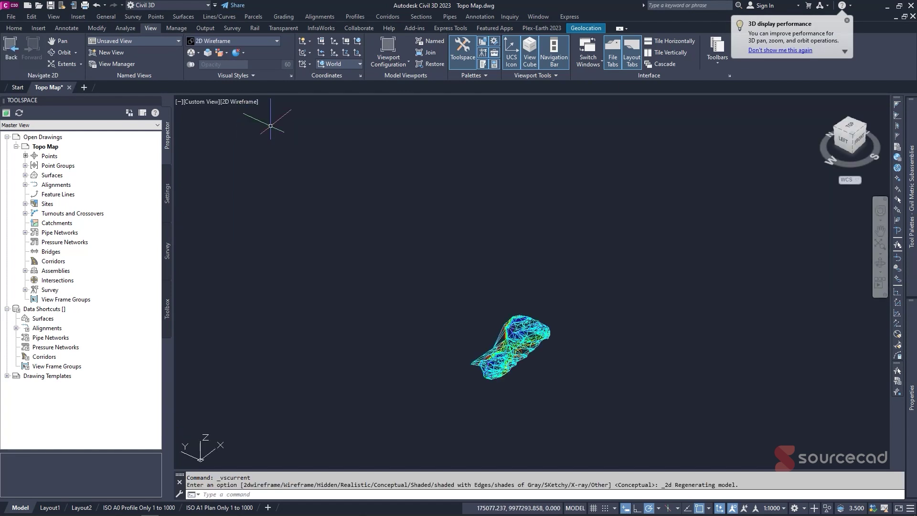
pyautogui.click(844, 130)
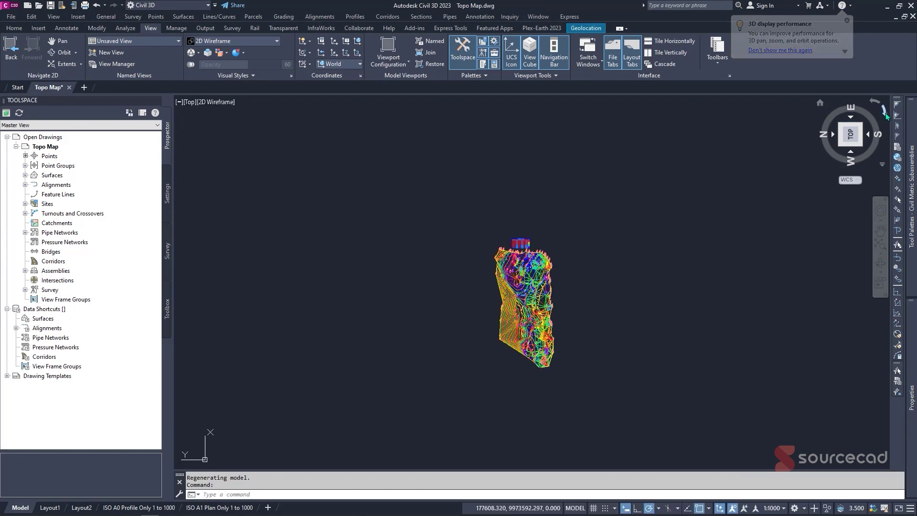
pyautogui.click(884, 113)
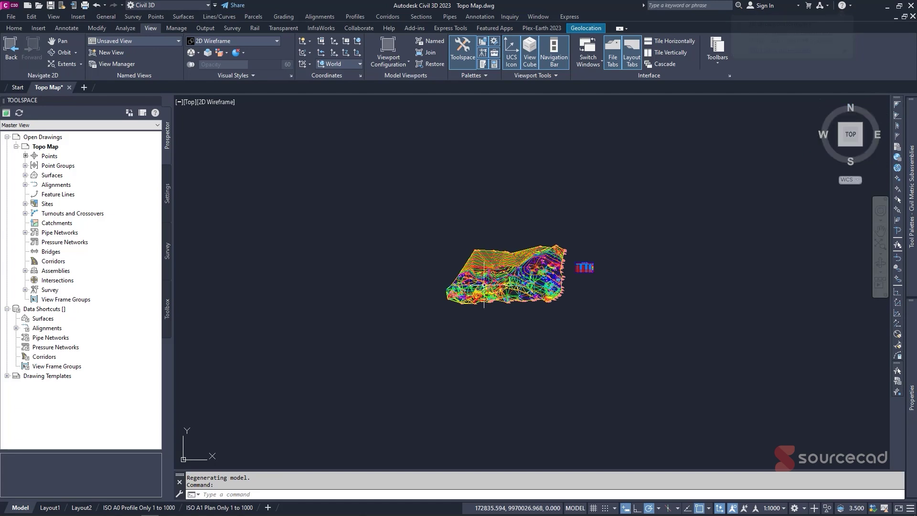
# Check the contour intervals of the SourceCAD 3D Analysis style through EG Surface1's surface properties, and close the dialogs
pyautogui.scroll(5, 508, 267)
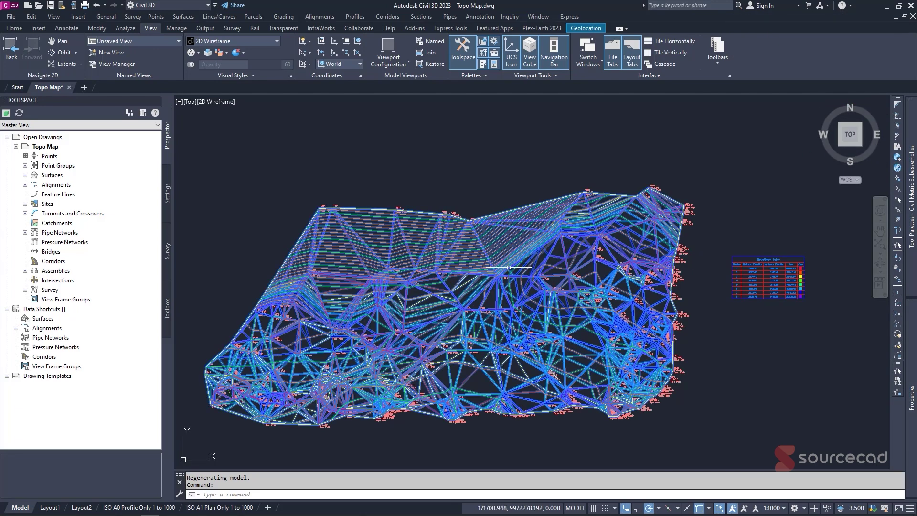
pyautogui.click(463, 281)
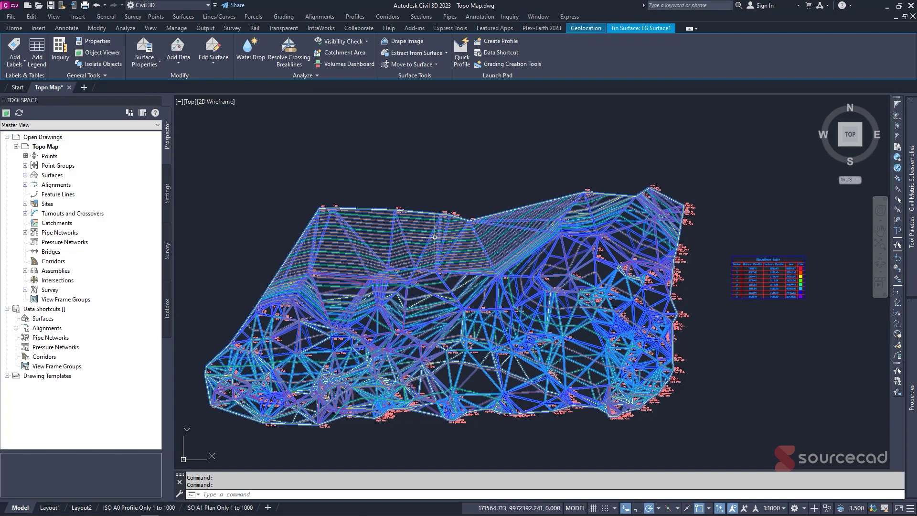
pyautogui.click(154, 69)
pyautogui.doubleClick(503, 364)
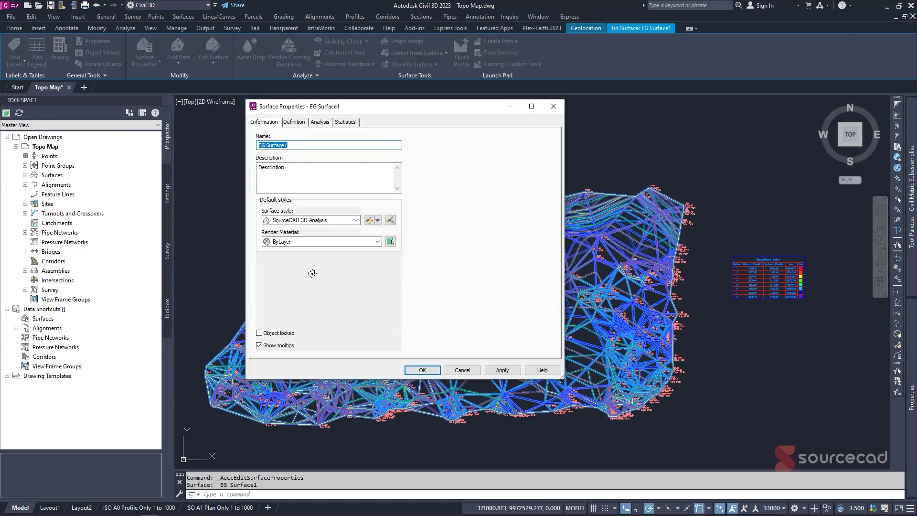
pyautogui.click(370, 221)
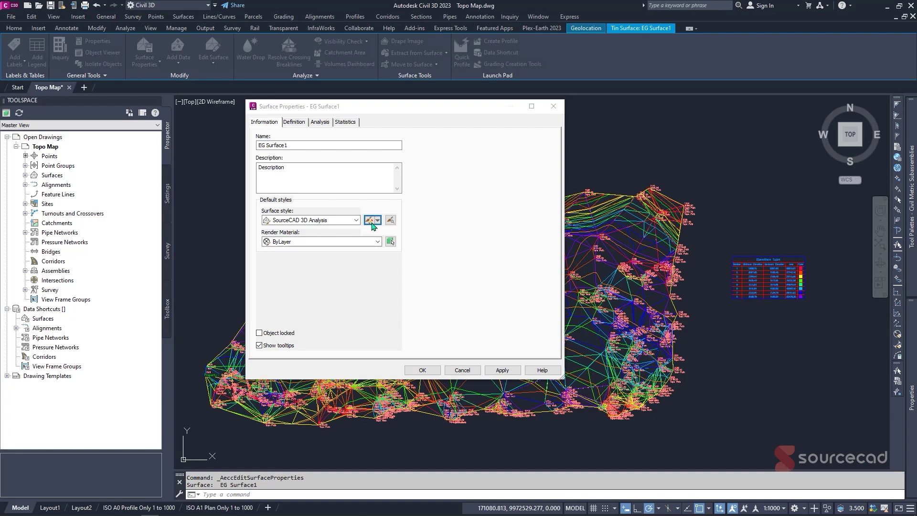
pyautogui.click(102, 126)
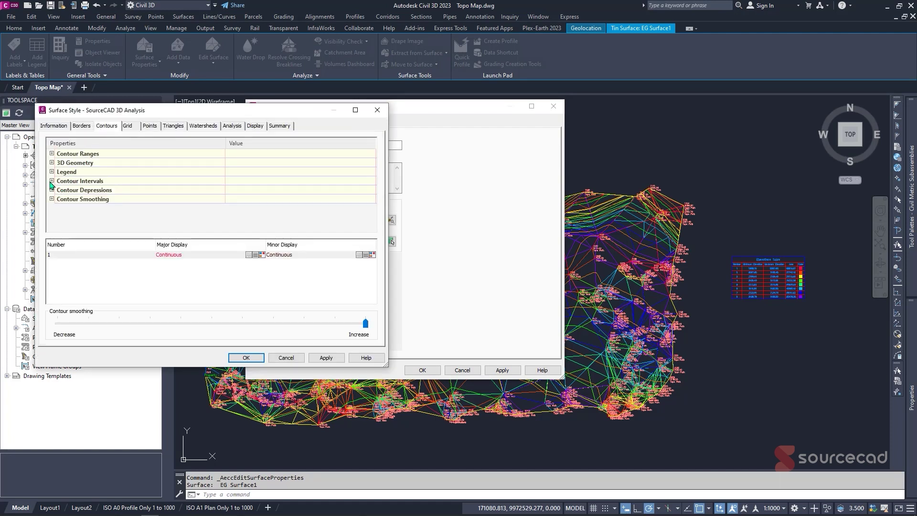
pyautogui.click(51, 181)
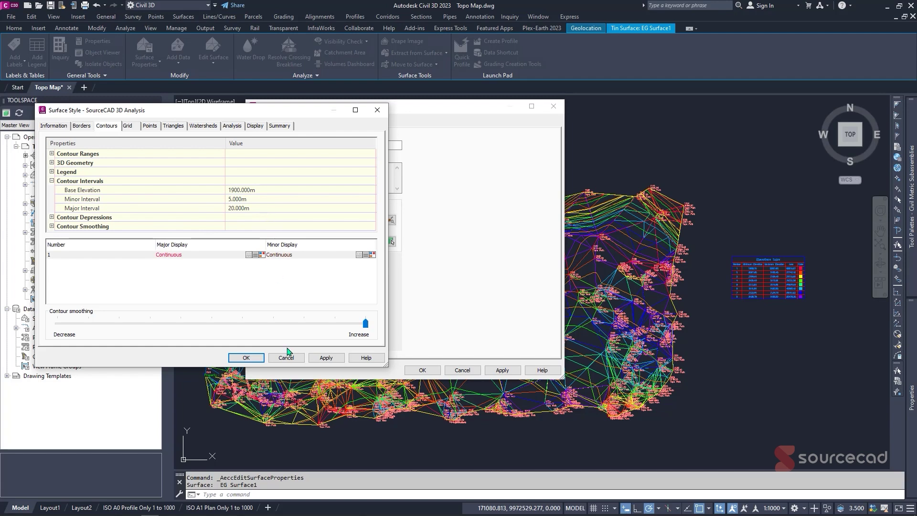
pyautogui.click(246, 357)
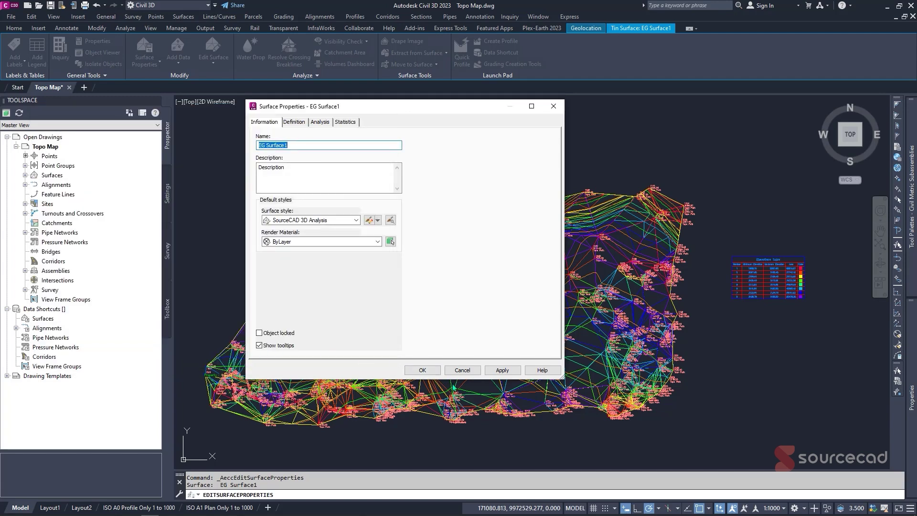
pyautogui.click(430, 370)
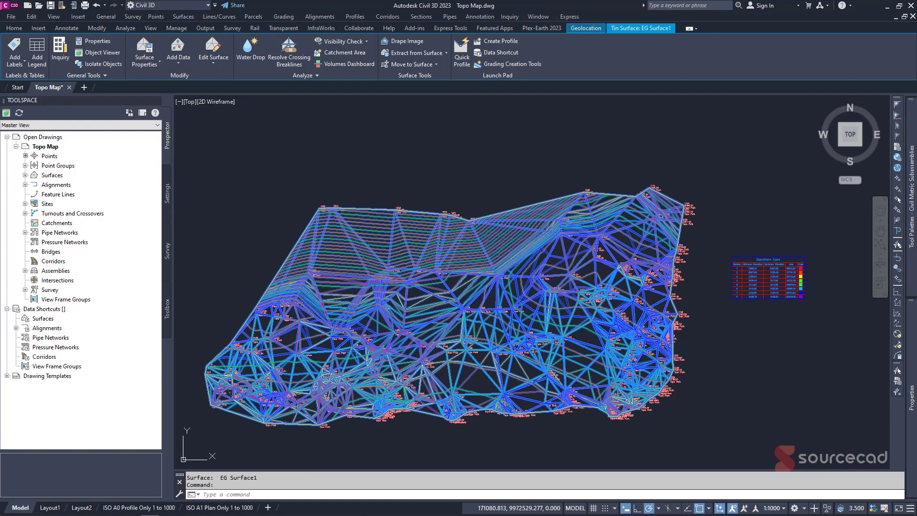
# Add multiple-contour labels to EG Surface1 along a line from point 1515 at the northwest corner to the point cluster near the southeast corner
pyautogui.click(21, 63)
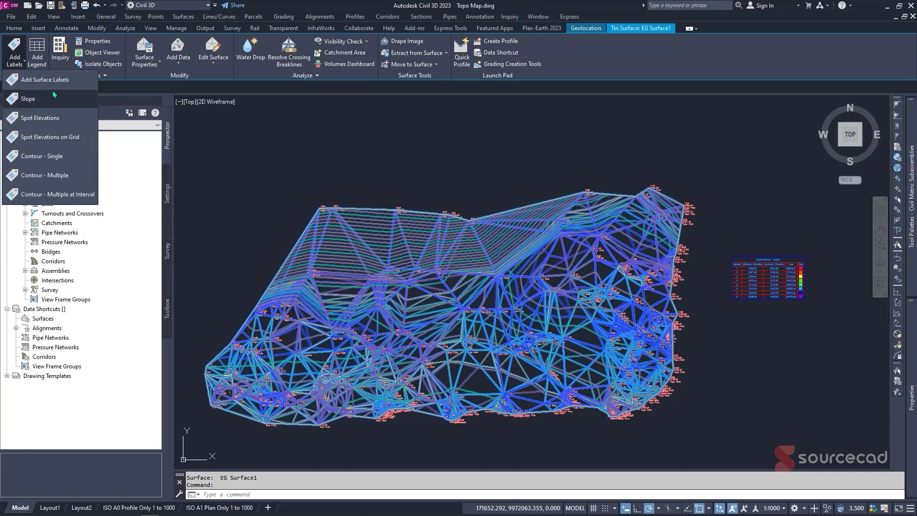
pyautogui.click(57, 177)
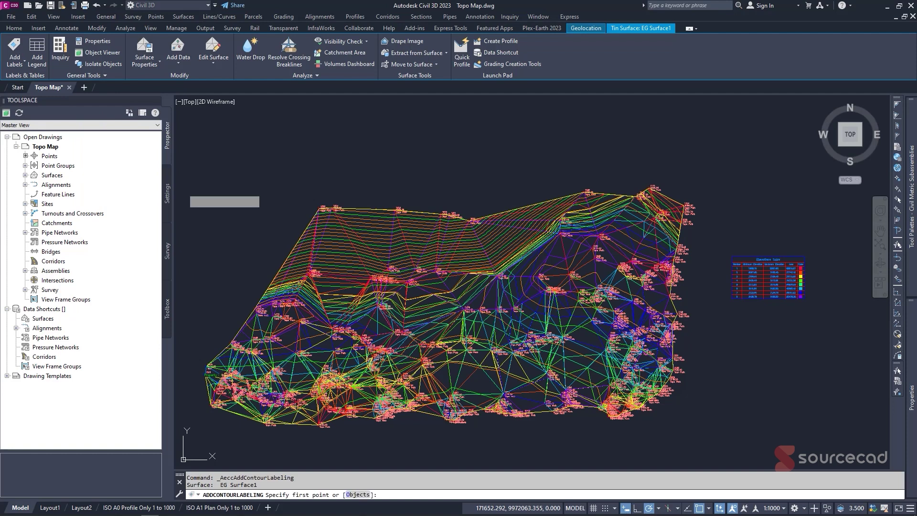
pyautogui.scroll(2, 340, 248)
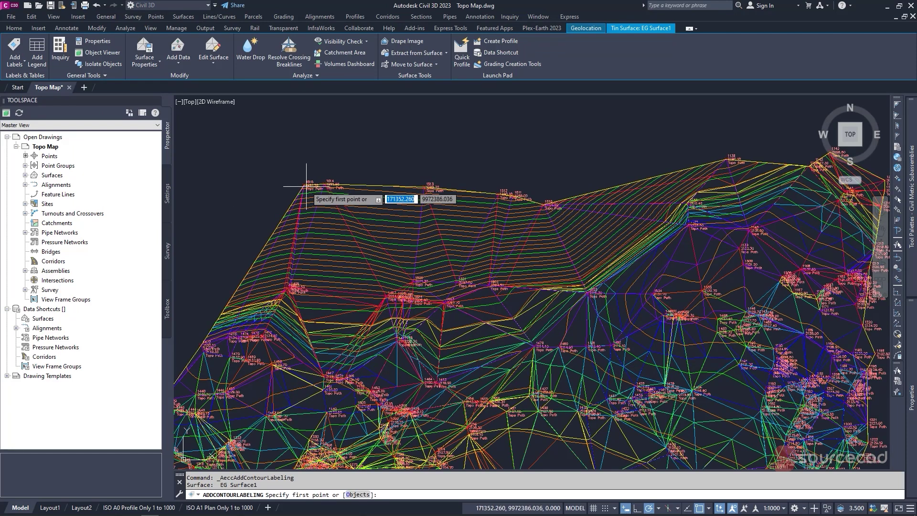
pyautogui.scroll(2, 306, 186)
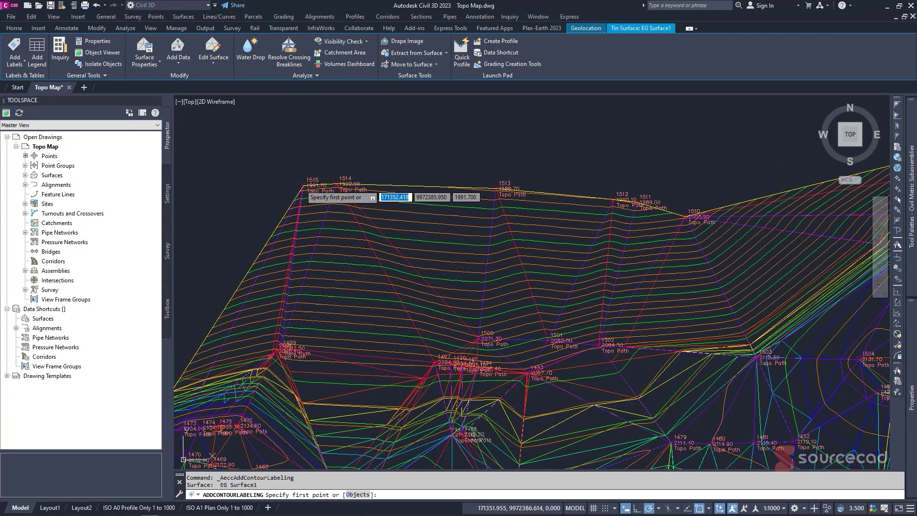
pyautogui.click(304, 185)
pyautogui.scroll(-4, 529, 305)
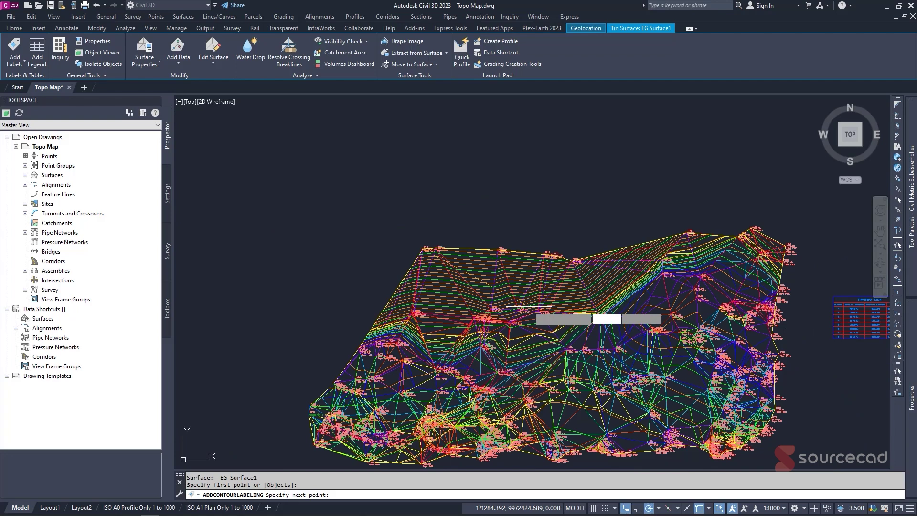
pyautogui.scroll(-3, 529, 306)
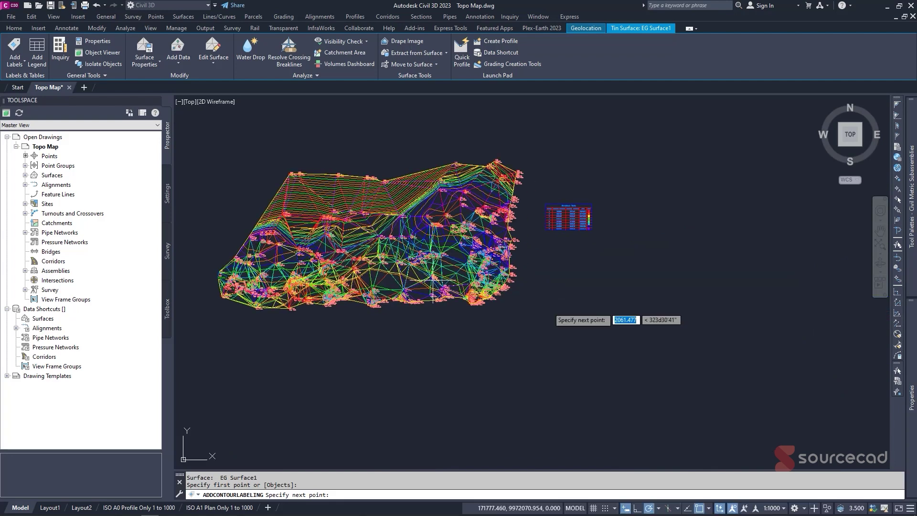
pyautogui.scroll(2, 479, 299)
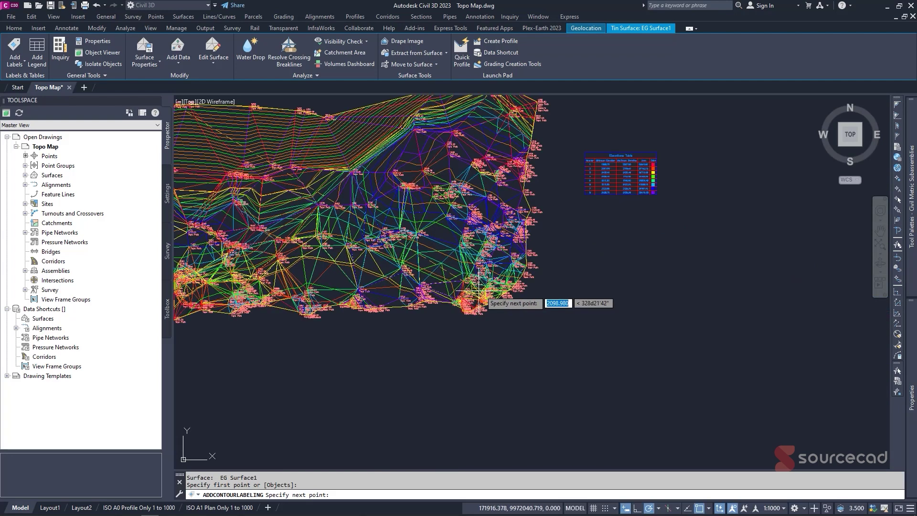
pyautogui.scroll(5, 479, 293)
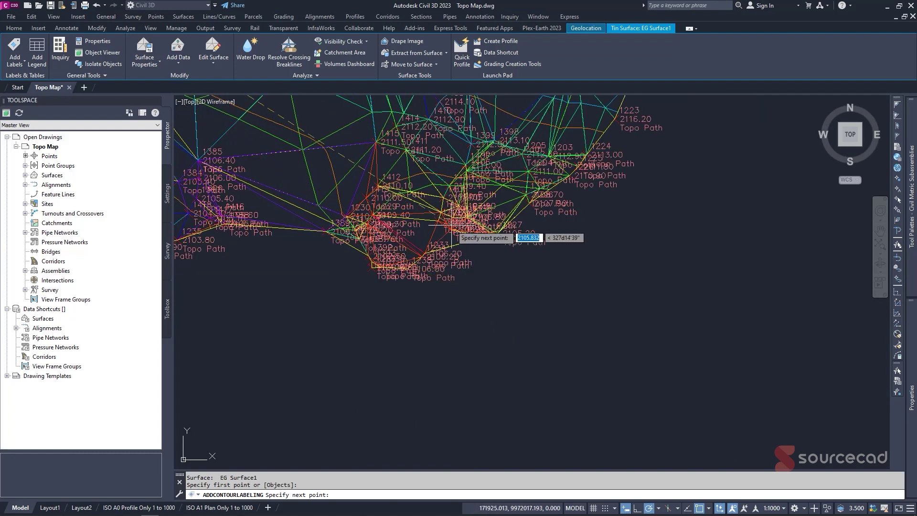
pyautogui.scroll(4, 448, 222)
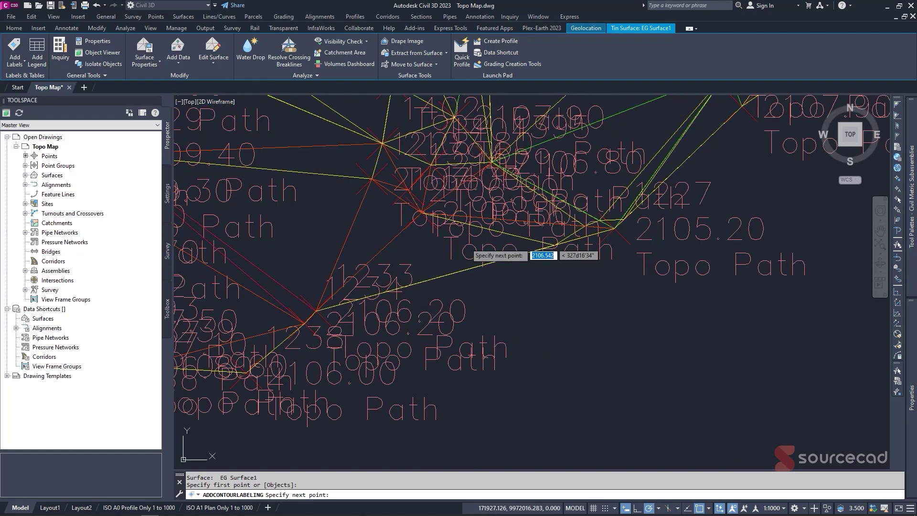
pyautogui.click(423, 212)
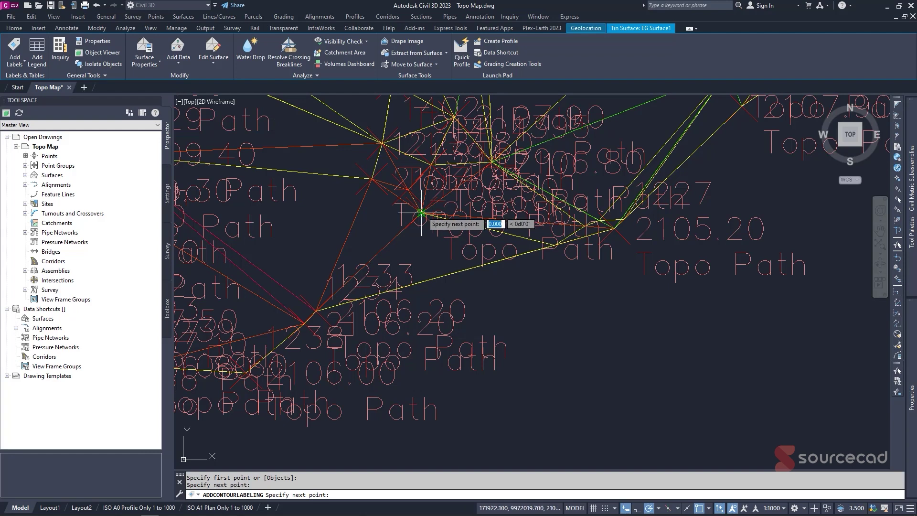
pyautogui.scroll(-5, 431, 220)
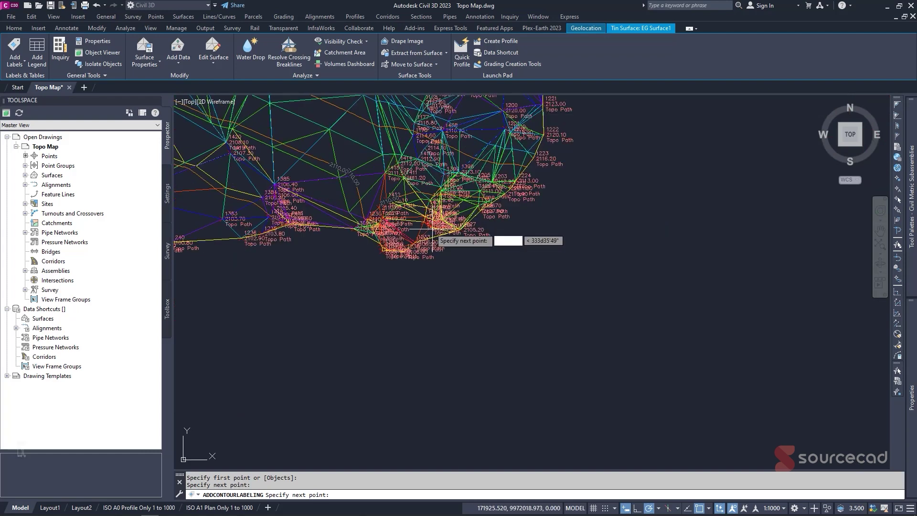
pyautogui.press('Escape')
# Examine the new contour labels along the label line, from the southeast corner to the closely spaced contours of the northwest slope
pyautogui.scroll(5, 374, 242)
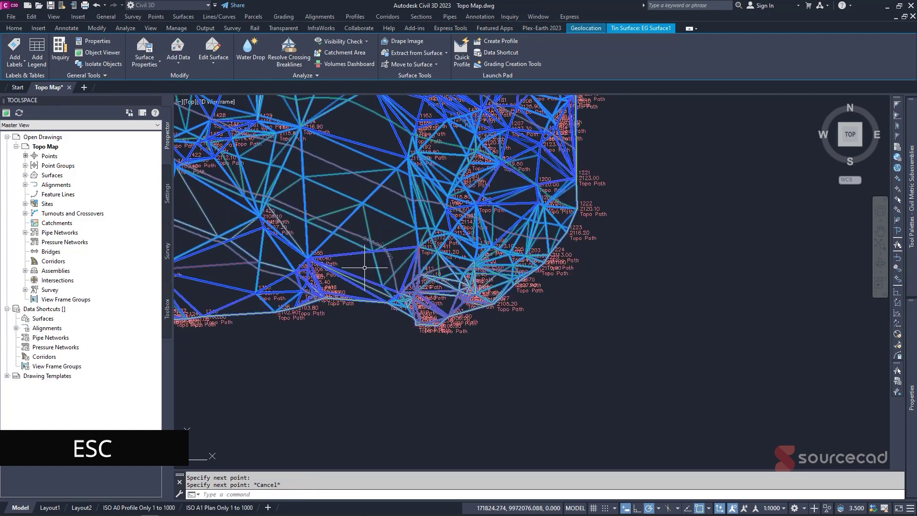
pyautogui.scroll(-5, 369, 235)
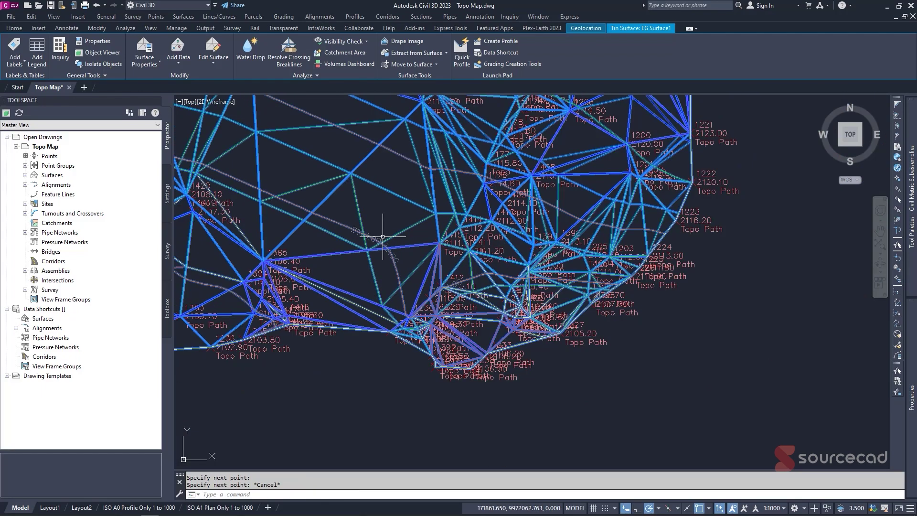
pyautogui.scroll(-5, 361, 213)
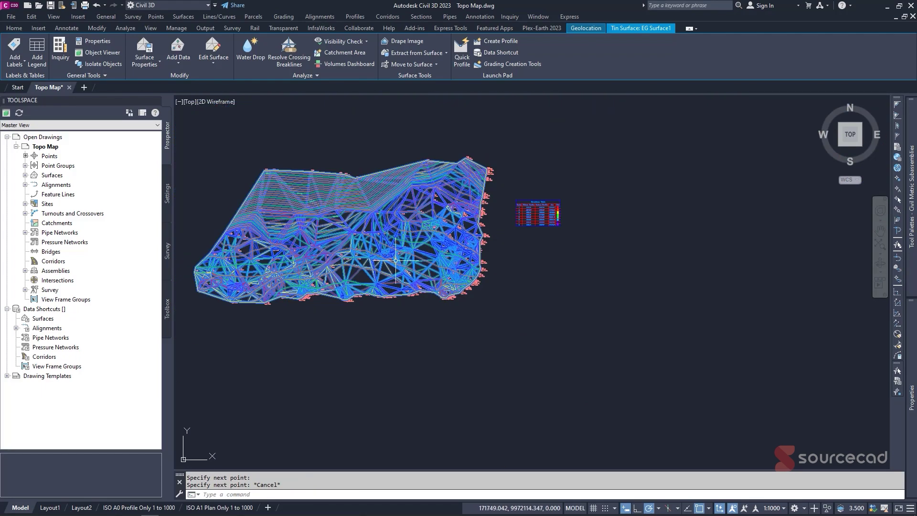
pyautogui.scroll(6, 272, 222)
pyautogui.scroll(5, 331, 127)
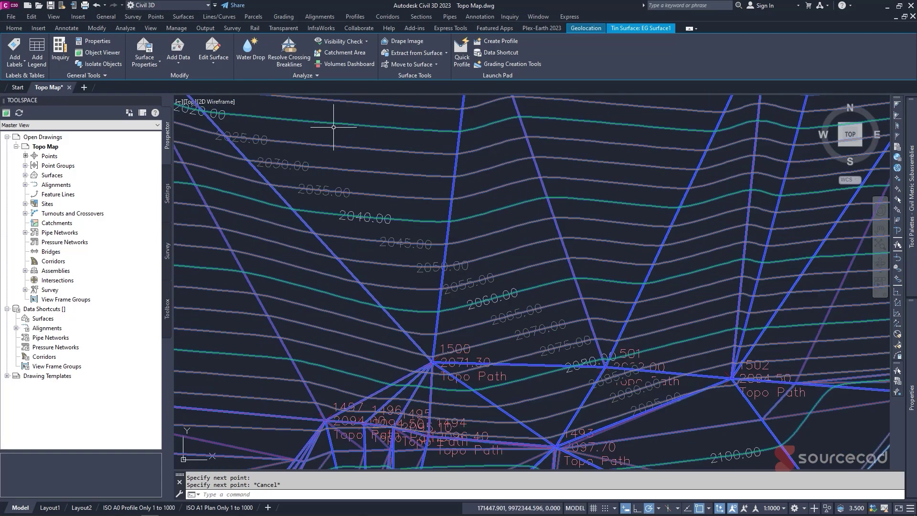
pyautogui.scroll(-2, 538, 321)
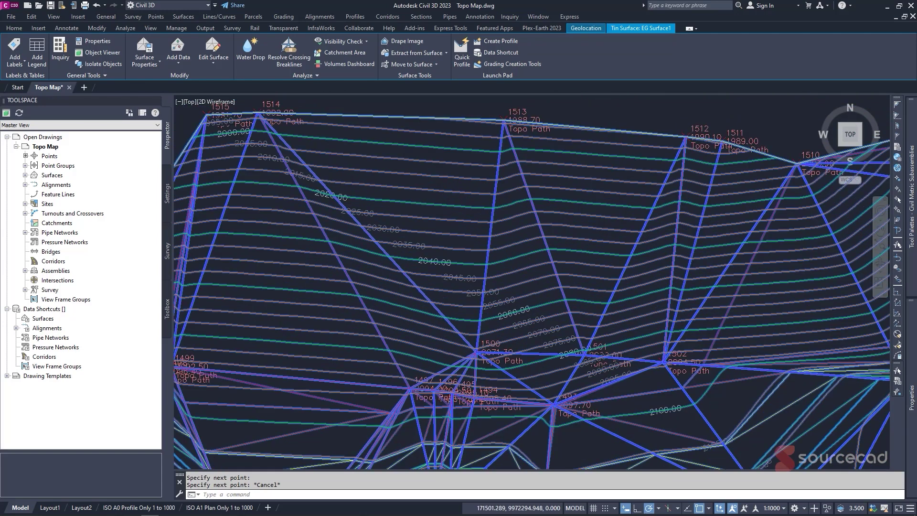
pyautogui.scroll(4, 522, 303)
pyautogui.press('Escape')
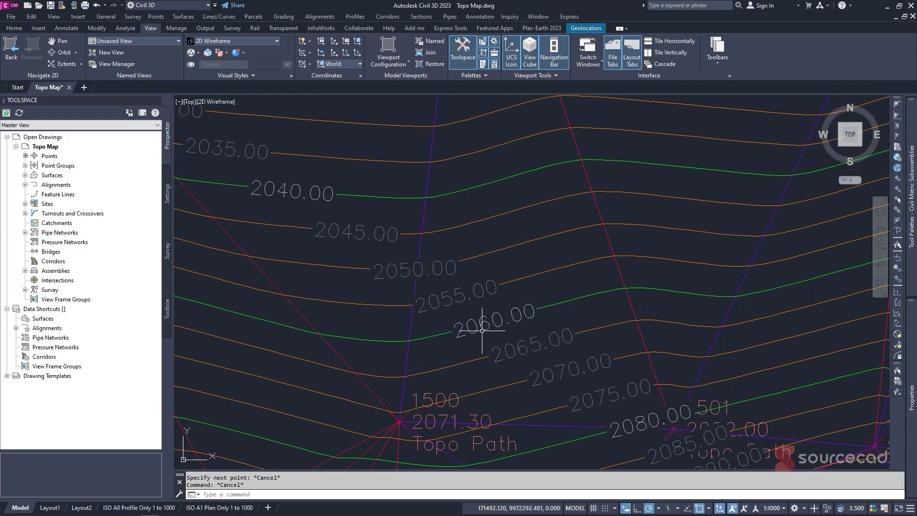
pyautogui.scroll(-2, 481, 330)
pyautogui.scroll(-3, 481, 330)
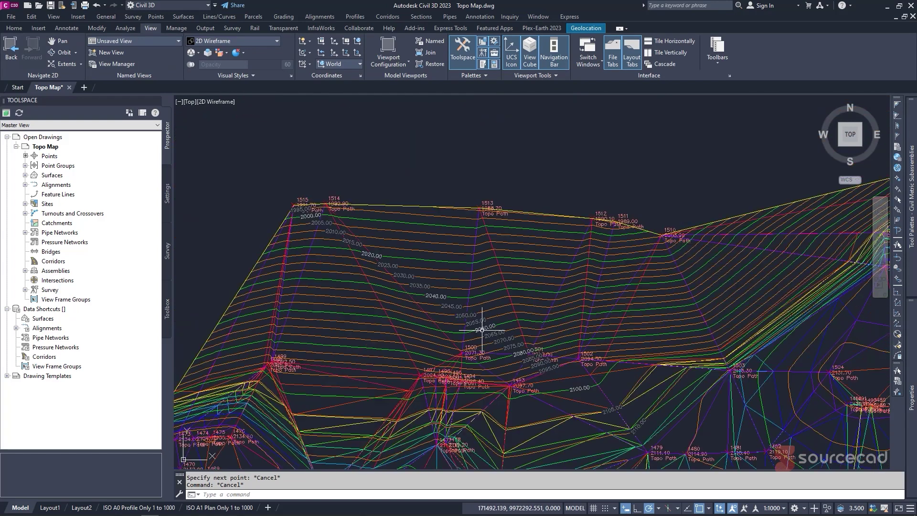
pyautogui.scroll(-2, 428, 196)
pyautogui.moveTo(362, 141); pyautogui.dragTo(312, 117, button='middle')
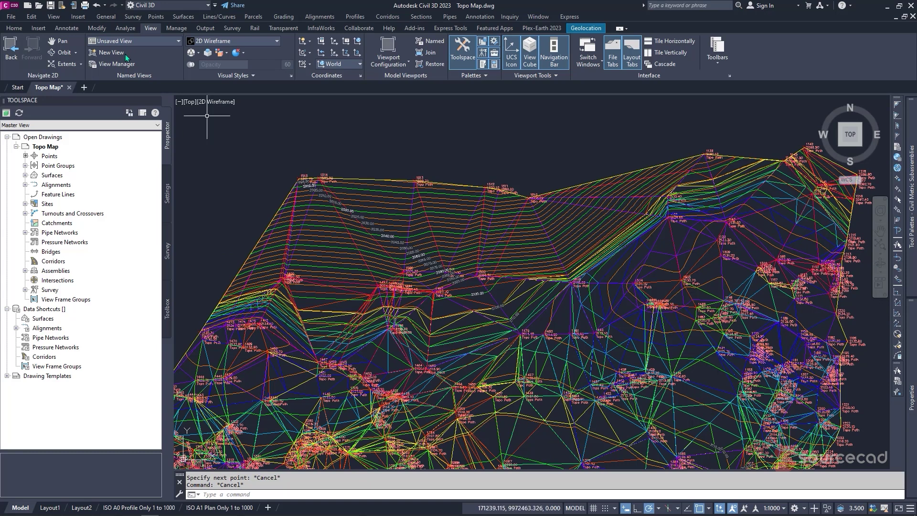
# Add spot elevation labels to EG Surface1 at point 1505 and at a spot between points 1503 and 1482
pyautogui.click(324, 231)
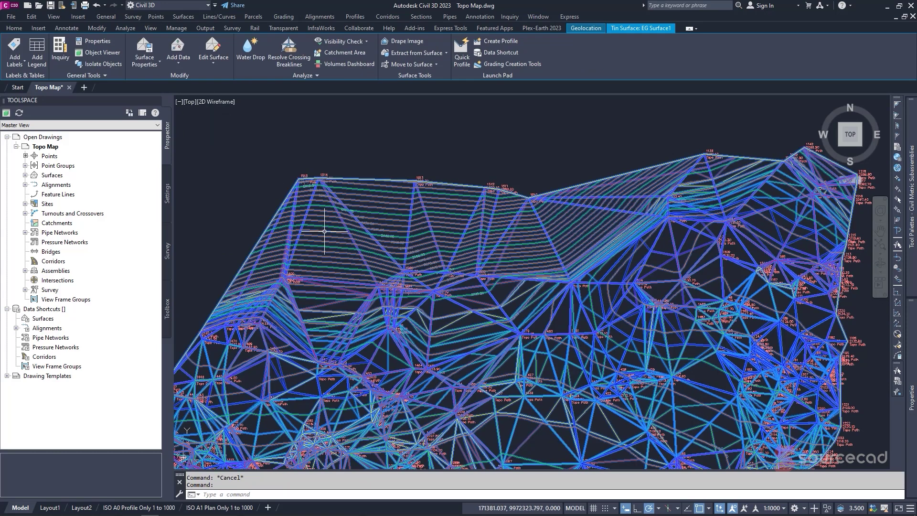
pyautogui.click(15, 62)
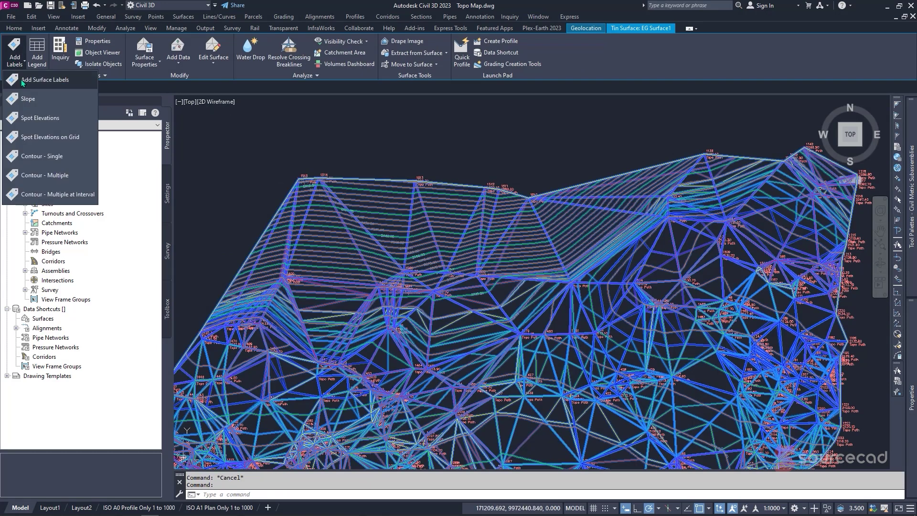
pyautogui.click(47, 122)
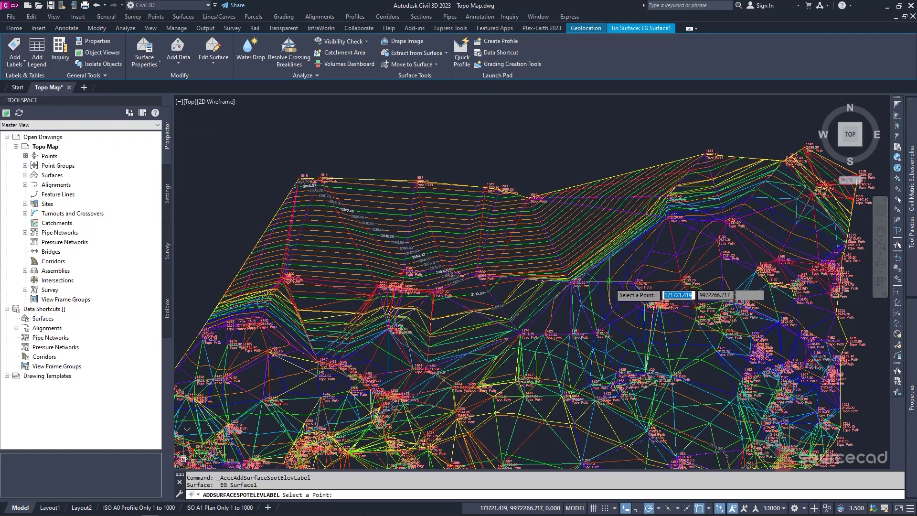
pyautogui.scroll(4, 663, 287)
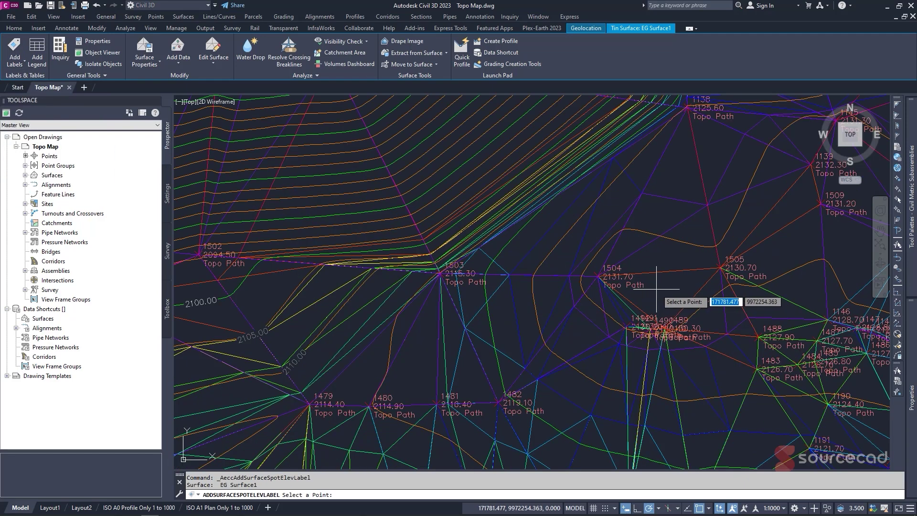
pyautogui.click(719, 267)
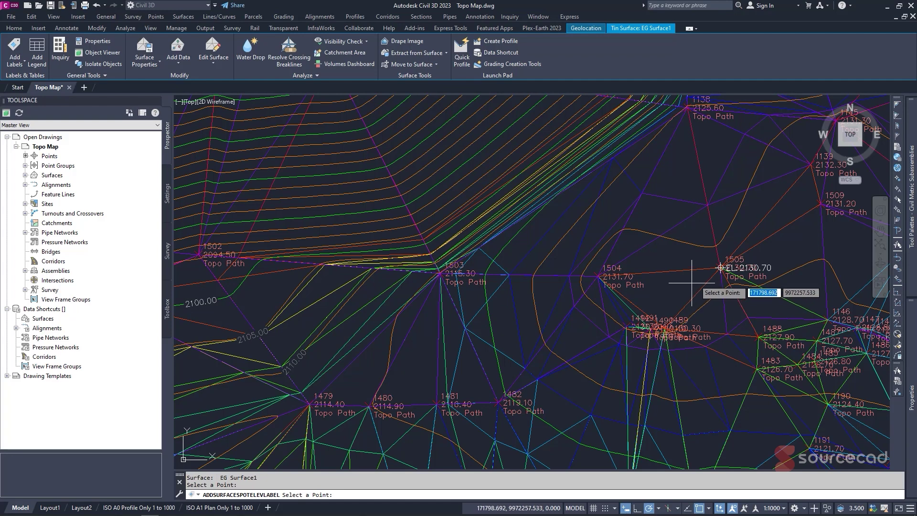
pyautogui.click(463, 330)
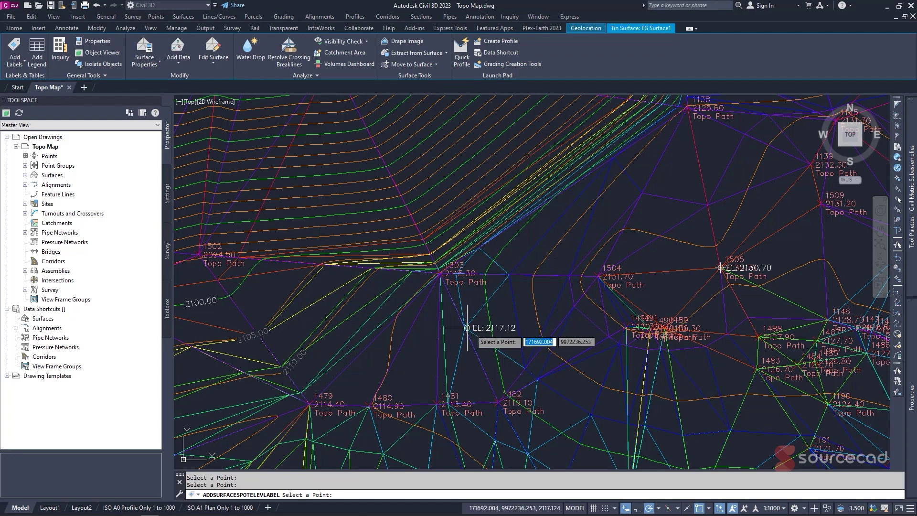
# Place three more spot elevation labels: one on the northern slope west of point 1503, and two in the terrain southwest of it
pyautogui.scroll(-4, 371, 381)
pyautogui.click(353, 313)
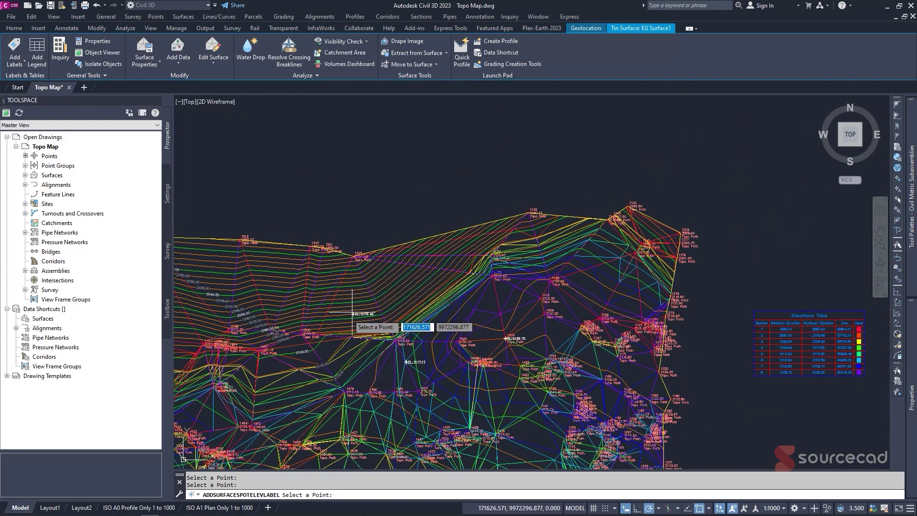
pyautogui.click(275, 373)
pyautogui.moveTo(237, 370); pyautogui.dragTo(352, 279, button='middle')
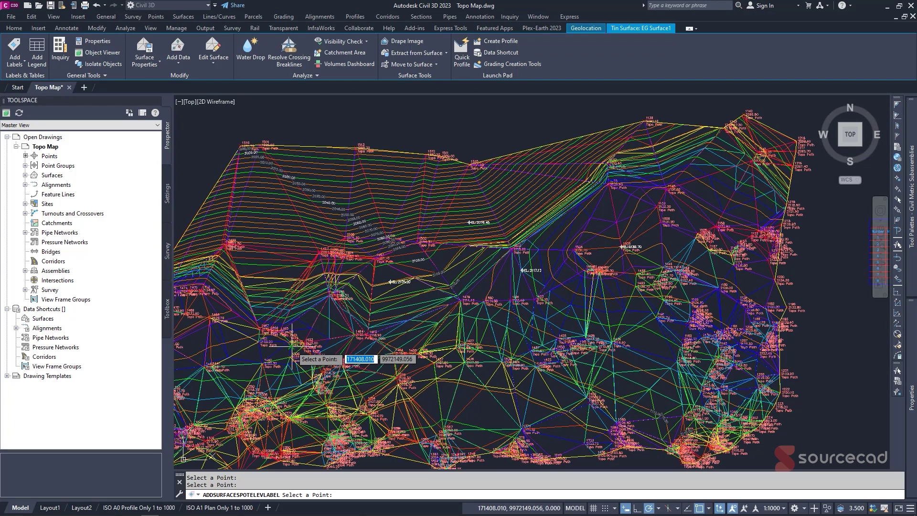
pyautogui.click(328, 336)
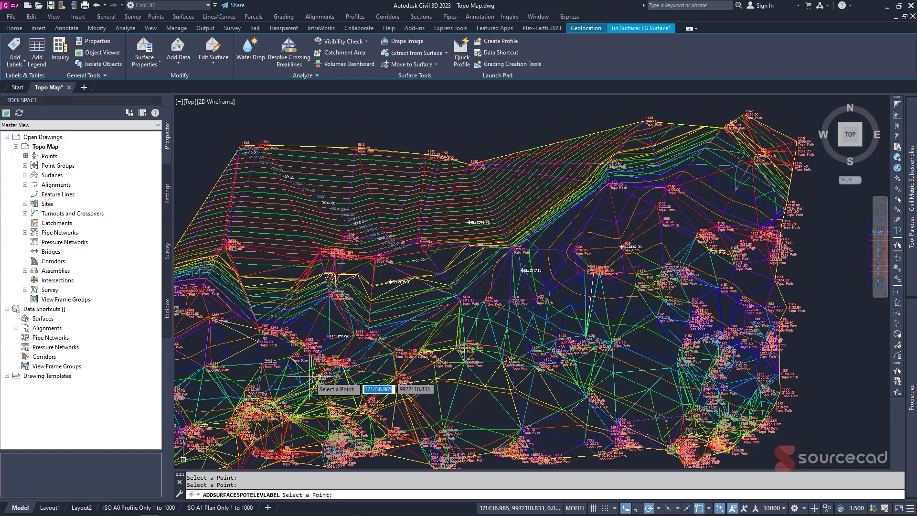
pyautogui.press('Escape')
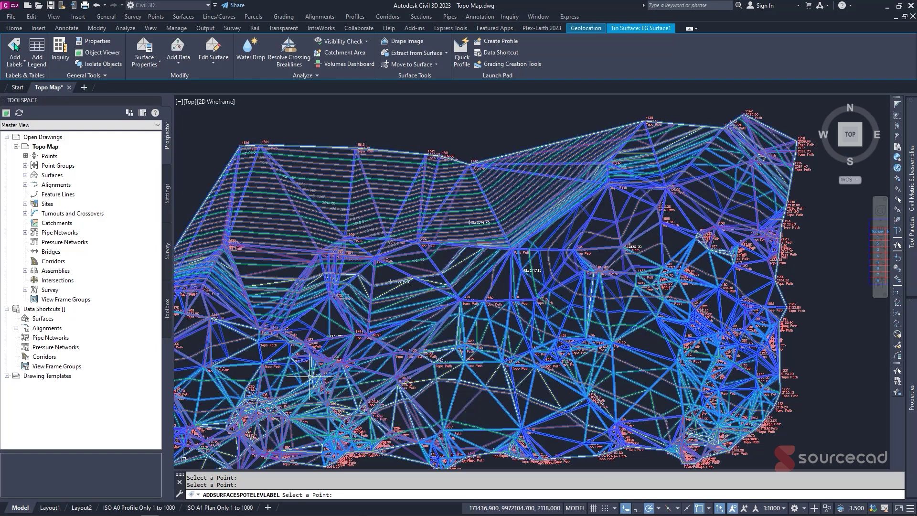
# Add a two-point slope label to EG Surface1 on the northern slope, crossing the contours just south of point 1512
pyautogui.click(15, 61)
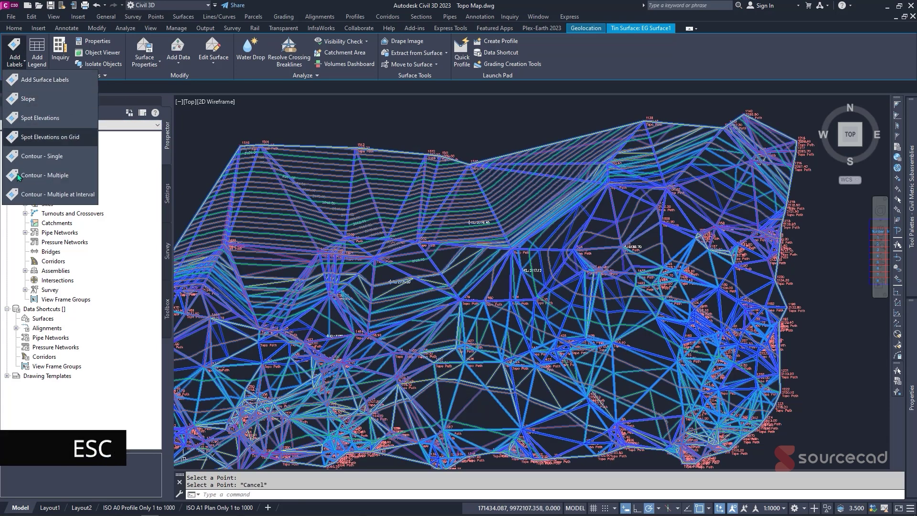
pyautogui.click(45, 100)
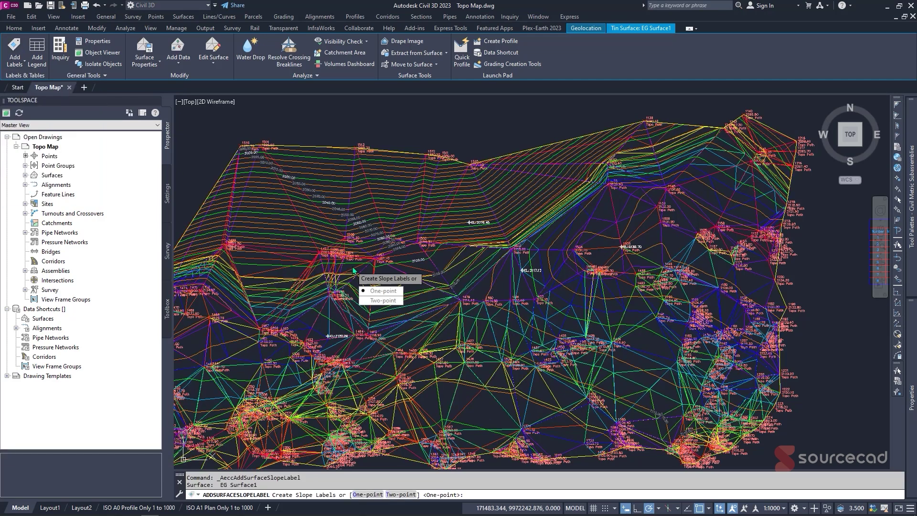
pyautogui.click(398, 300)
pyautogui.click(351, 263)
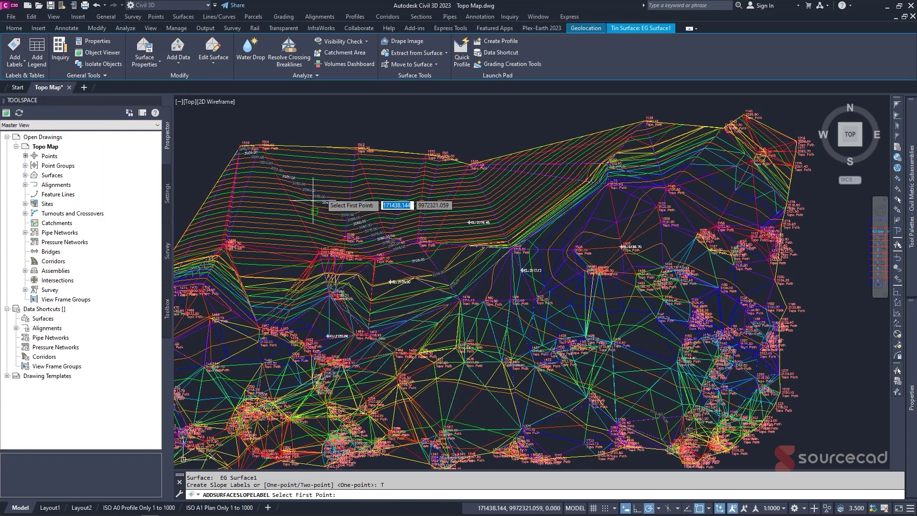
pyautogui.click(404, 183)
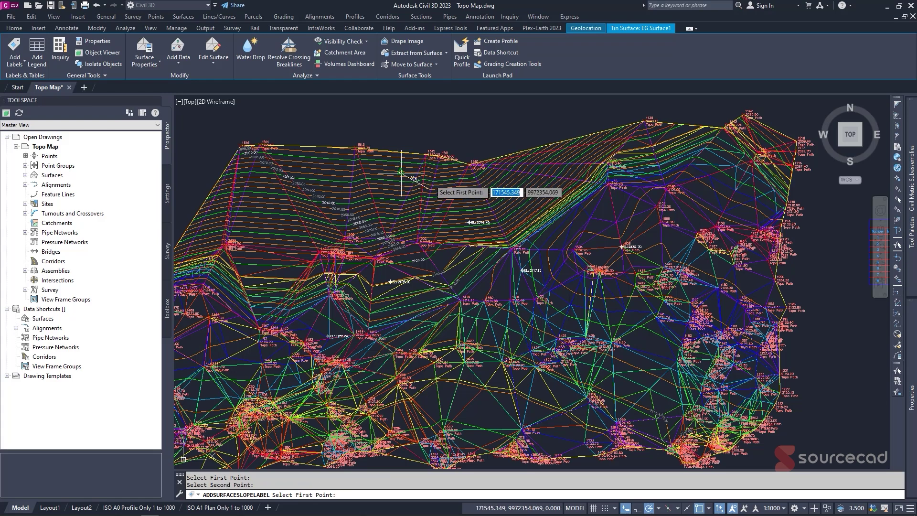
pyautogui.scroll(5, 415, 177)
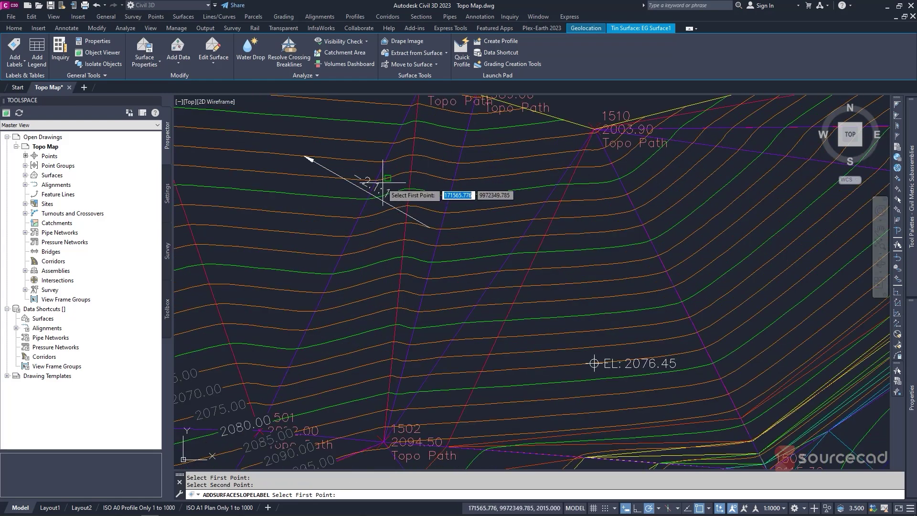
pyautogui.scroll(-2, 526, 246)
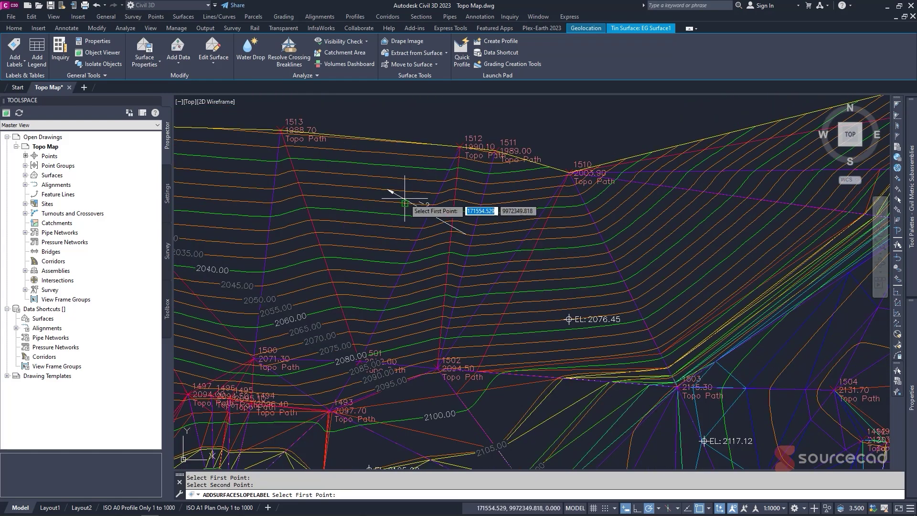
# Add a two-point slope label to EG Surface1 from the terrain southwest of point 1503 to just below that point
pyautogui.scroll(-2, 444, 198)
pyautogui.click(559, 374)
pyautogui.click(579, 328)
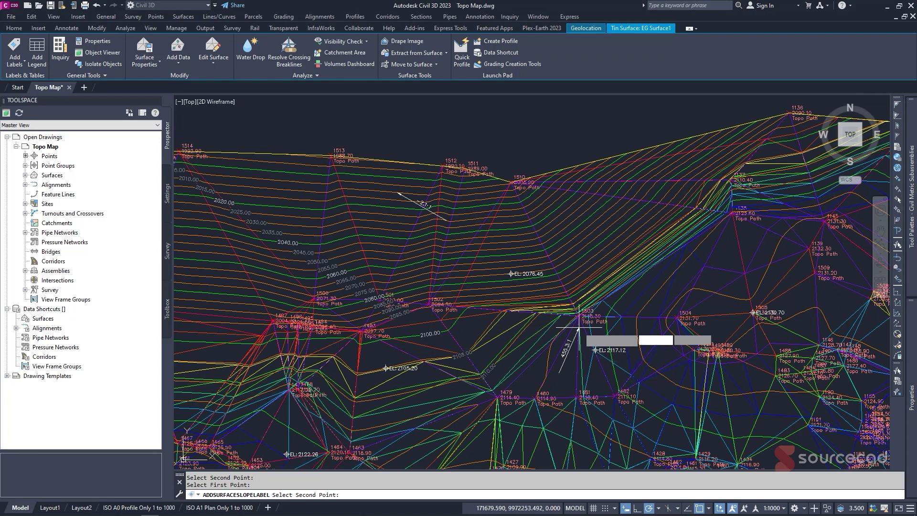
pyautogui.scroll(4, 567, 349)
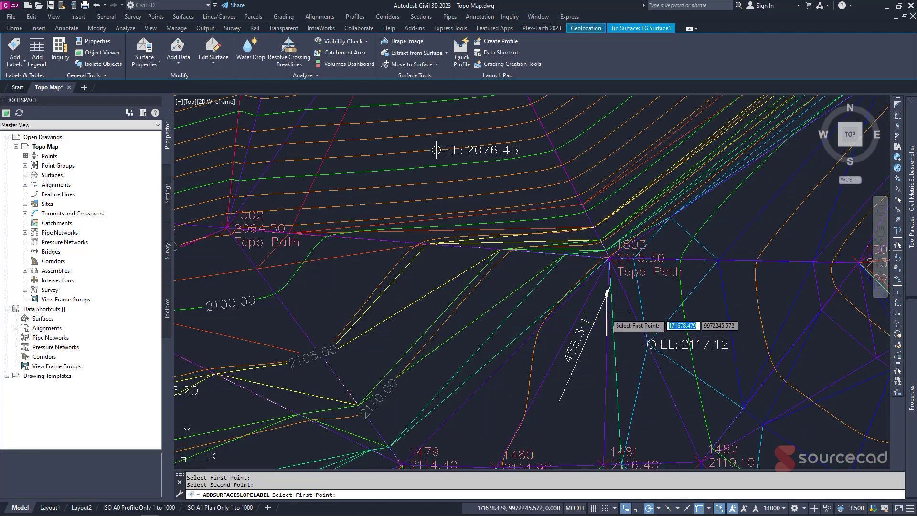
pyautogui.scroll(-2, 627, 247)
pyautogui.scroll(-2, 627, 248)
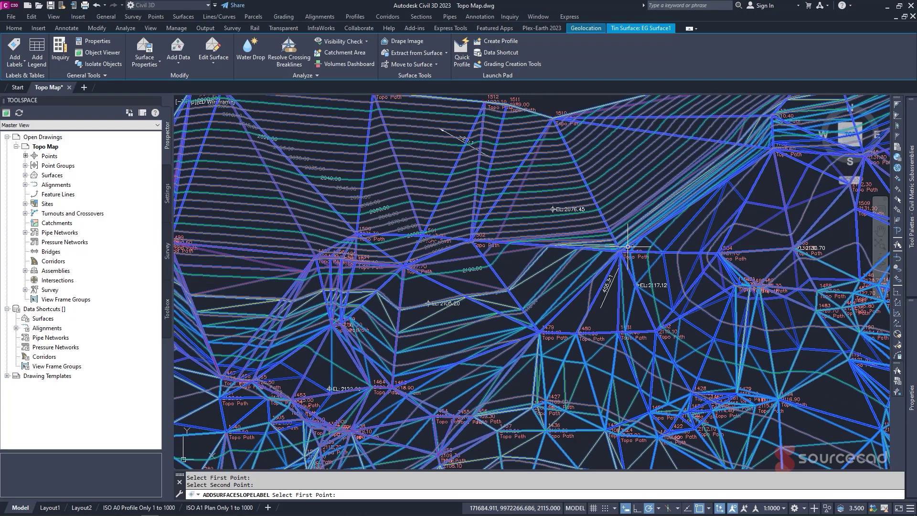
pyautogui.scroll(-3, 627, 247)
pyautogui.press('Escape')
pyautogui.press('Escape')
pyautogui.scroll(-3, 456, 269)
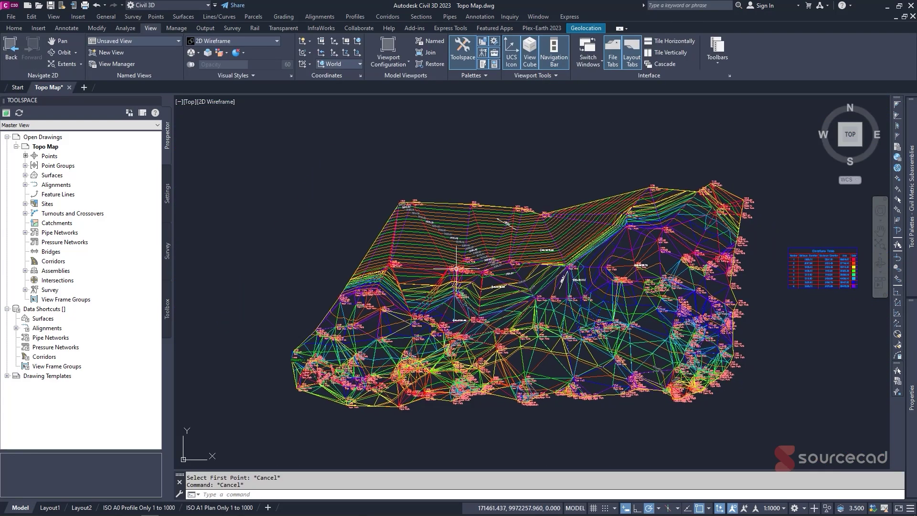
# Copy EG Surface1's SourceCAD 3D Analysis surface style and name the copy SourceCAD 3D Analysis Slope
pyautogui.click(431, 289)
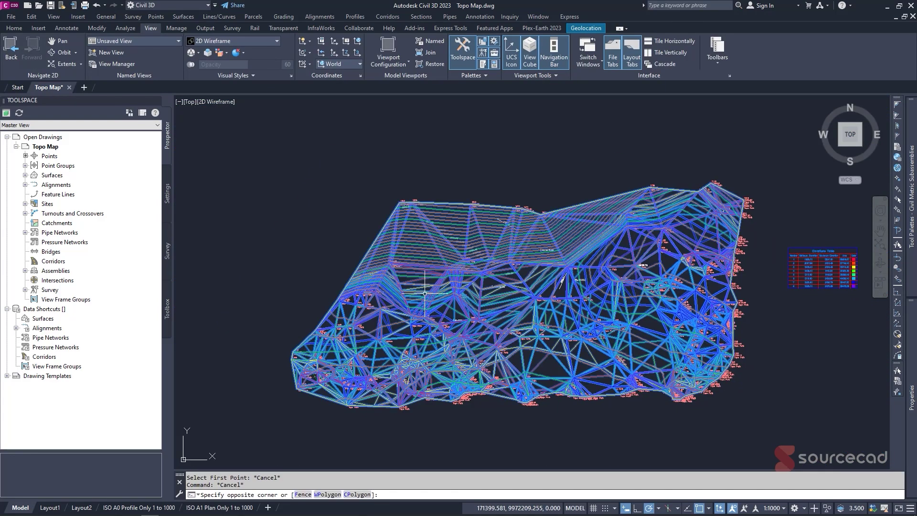
pyautogui.click(424, 293)
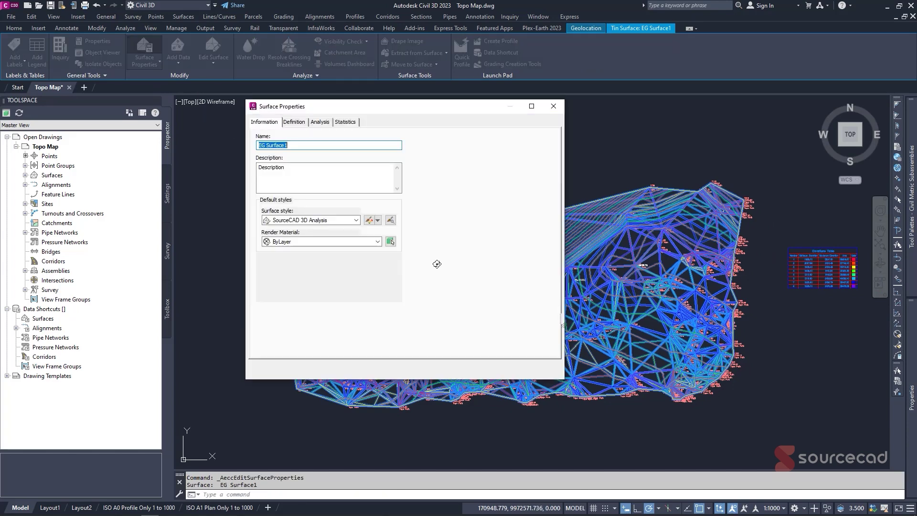
pyautogui.click(368, 220)
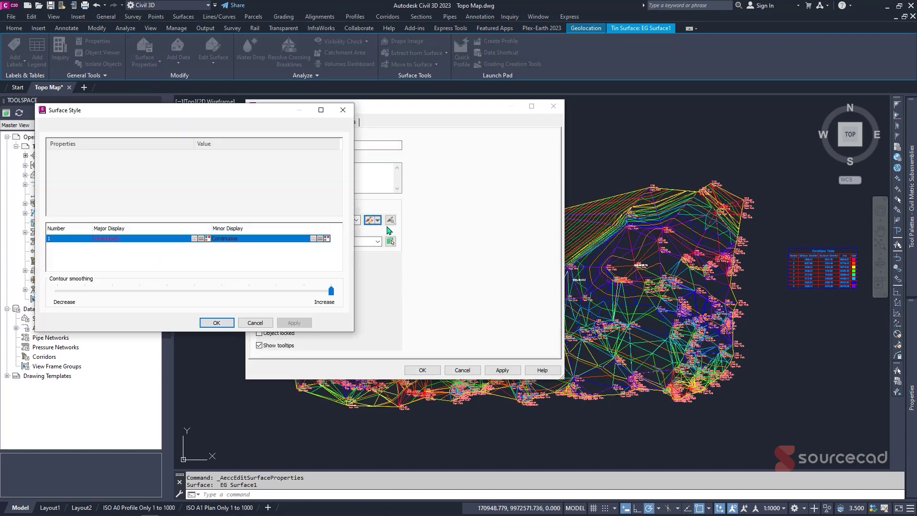
pyautogui.press('Escape')
pyautogui.click(377, 220)
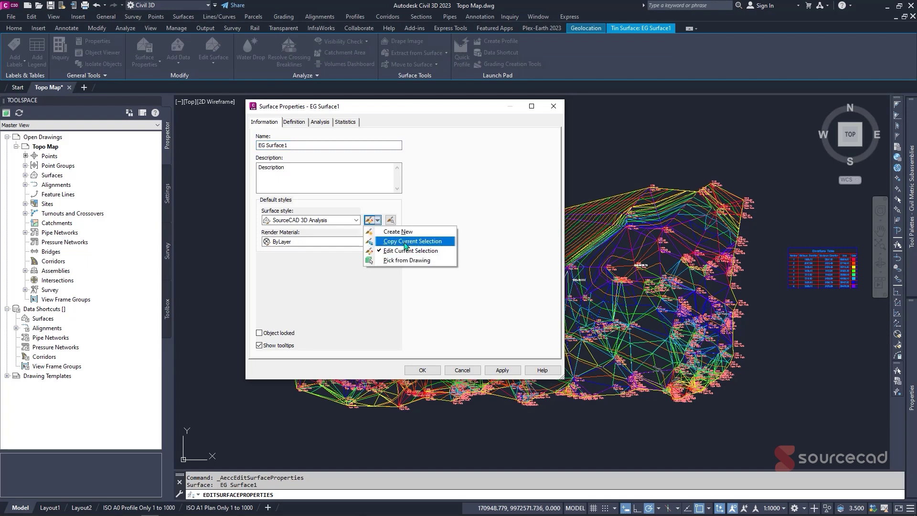
pyautogui.click(379, 237)
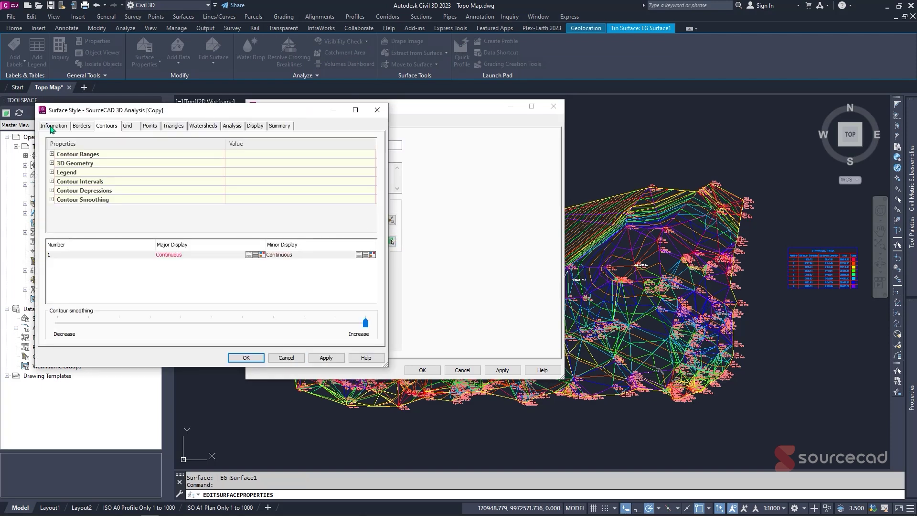
pyautogui.click(53, 125)
pyautogui.doubleClick(111, 148)
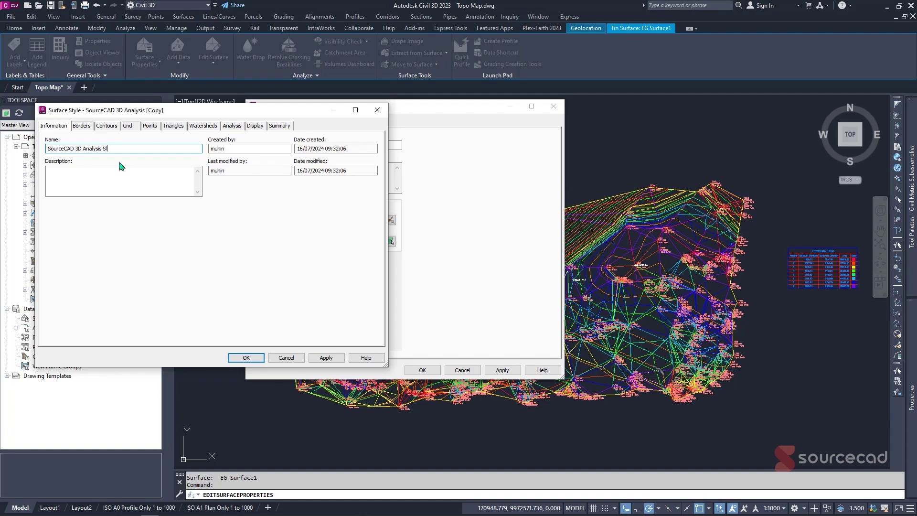
# Review the slope and elevation analysis settings of the copied style, save it and apply it to EG Surface1
pyautogui.click(151, 126)
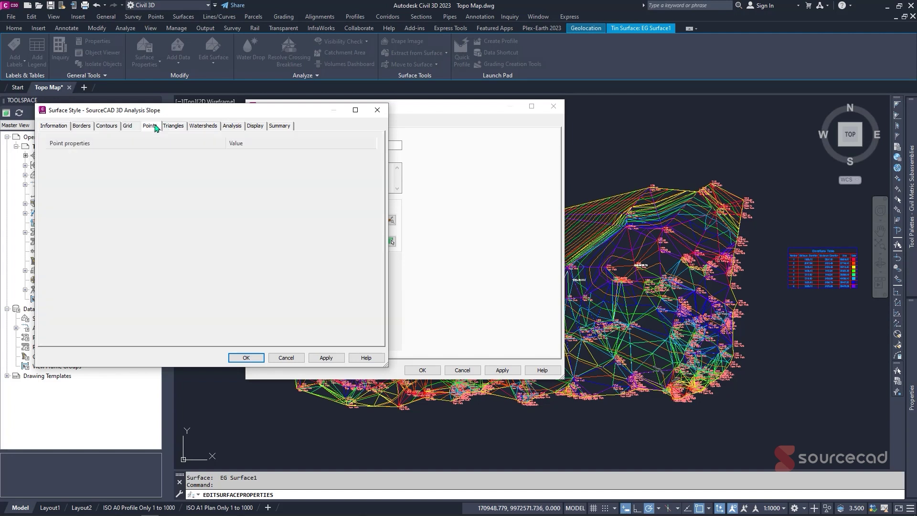
pyautogui.click(227, 127)
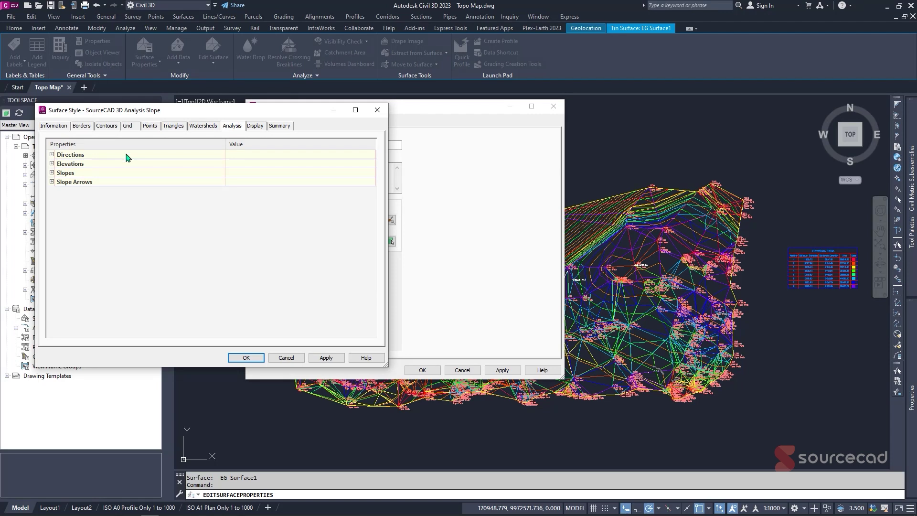
pyautogui.click(52, 173)
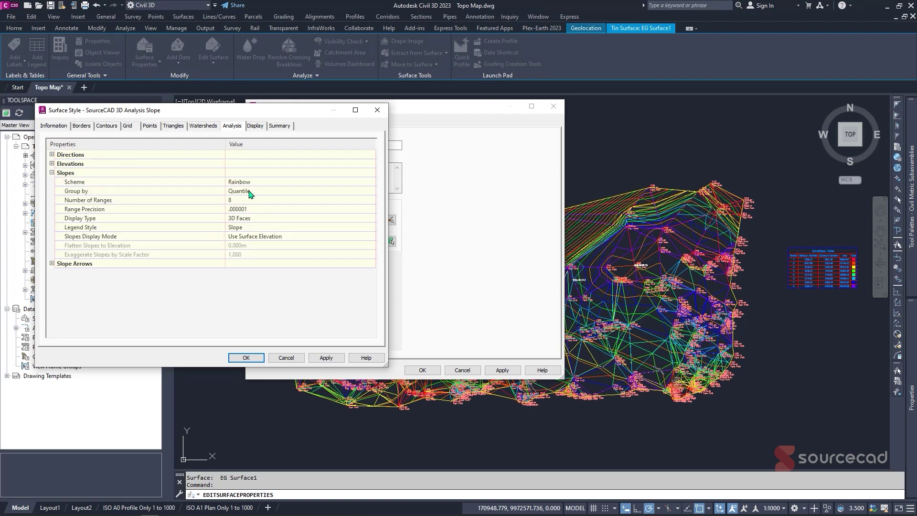
pyautogui.click(52, 164)
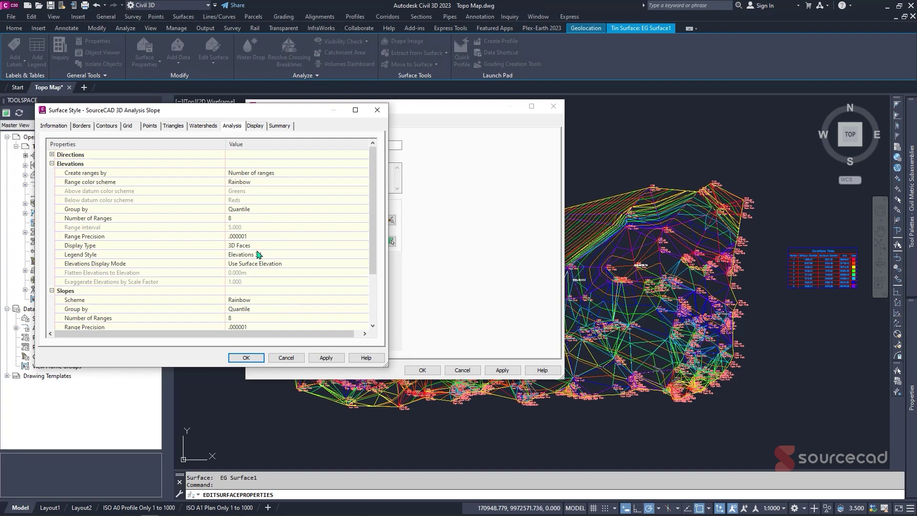
pyautogui.click(253, 359)
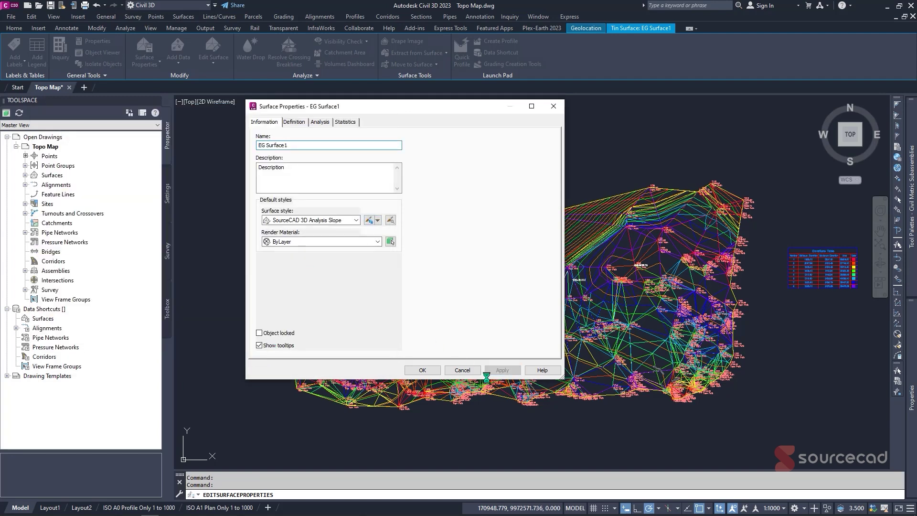
pyautogui.click(415, 372)
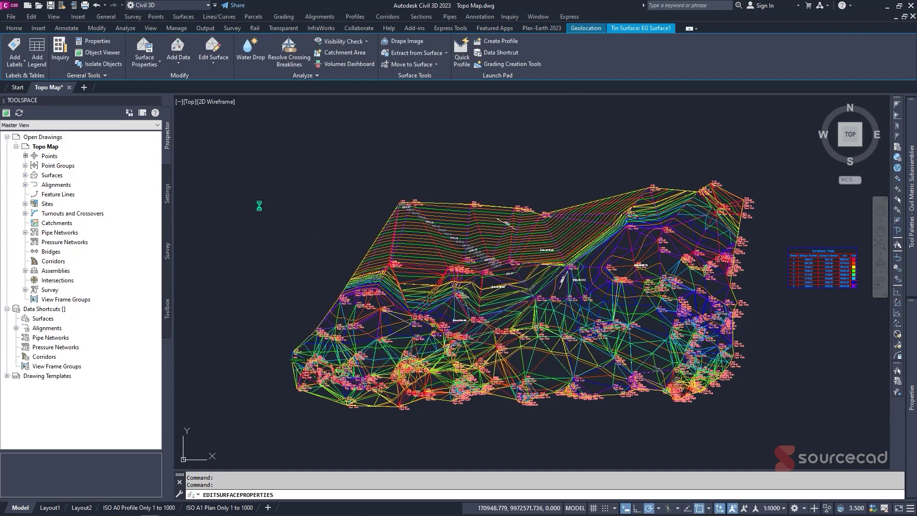
# Run a Slopes analysis on EG Surface1 with the Slope legend and 8 ranges, and apply it
pyautogui.click(146, 47)
pyautogui.click(319, 122)
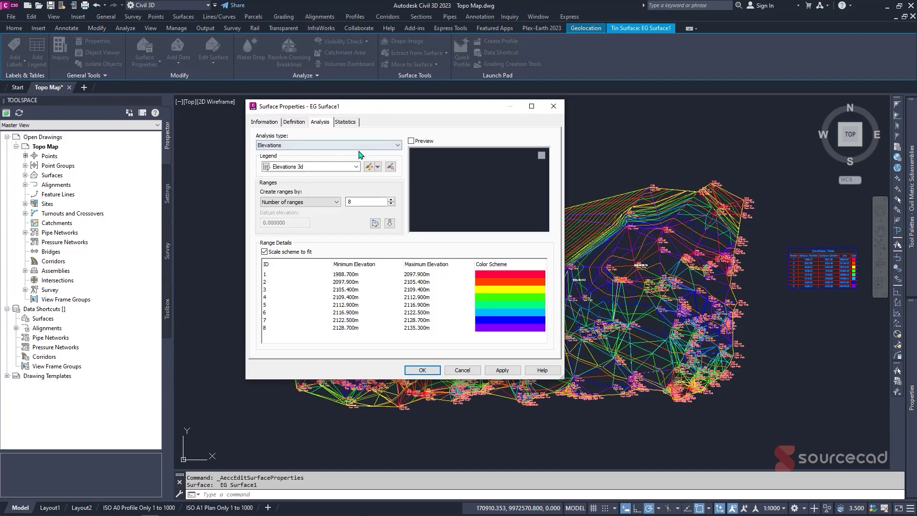
pyautogui.click(353, 145)
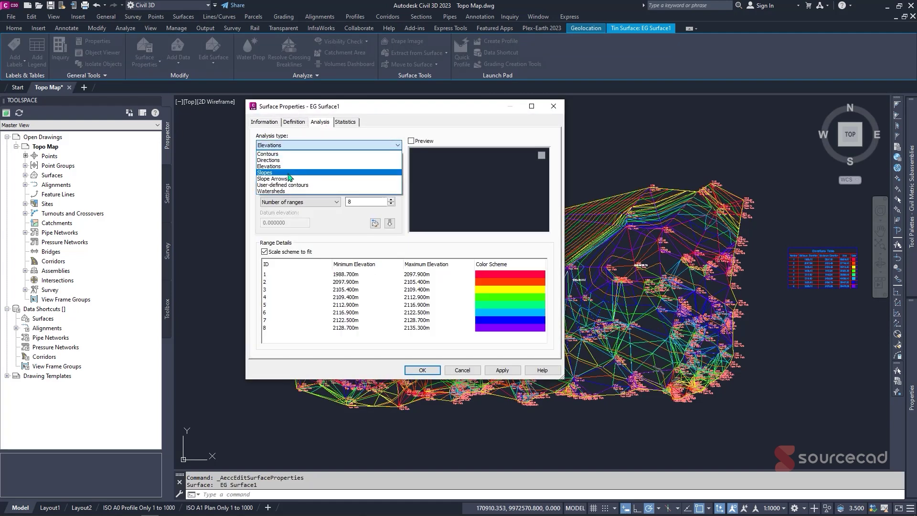
pyautogui.click(288, 173)
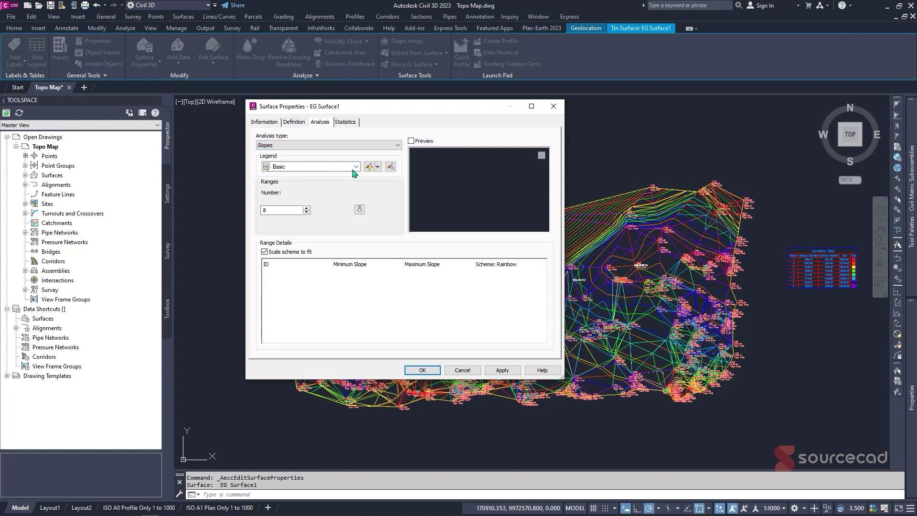
pyautogui.click(355, 166)
pyautogui.click(290, 184)
pyautogui.click(359, 210)
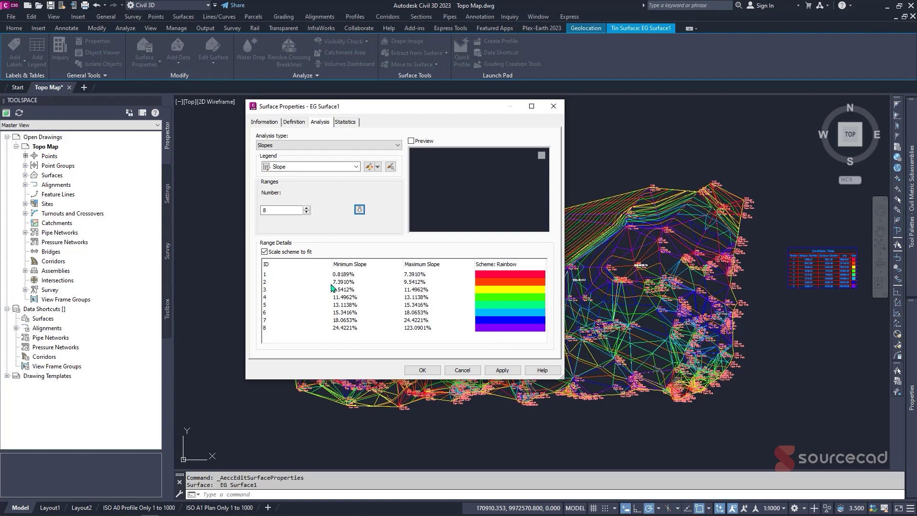
pyautogui.click(502, 370)
pyautogui.click(422, 370)
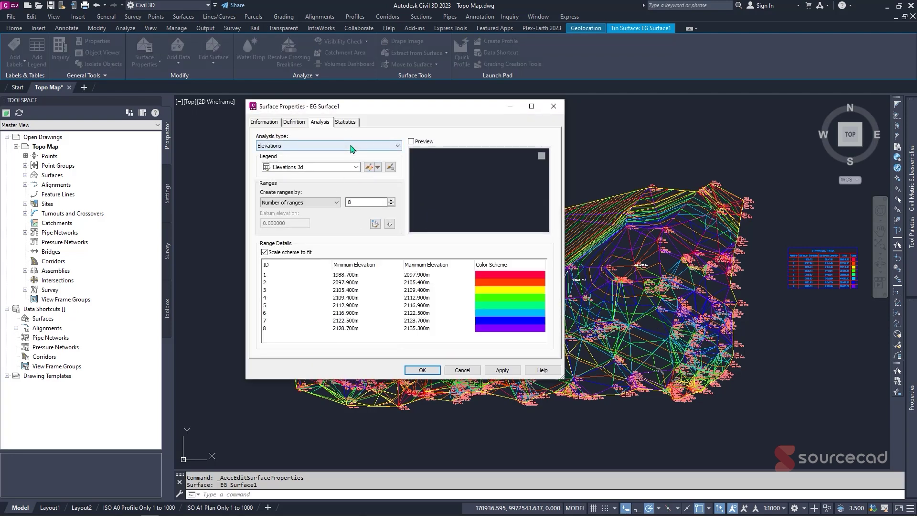
# Run a Contours analysis on EG Surface1 with the Basic legend and 1 range, and apply it
pyautogui.click(287, 146)
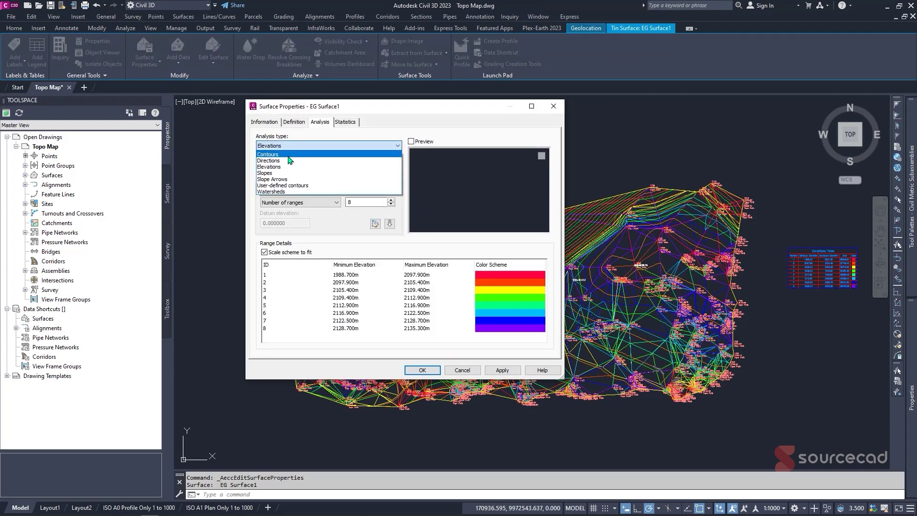
pyautogui.click(289, 155)
pyautogui.click(360, 211)
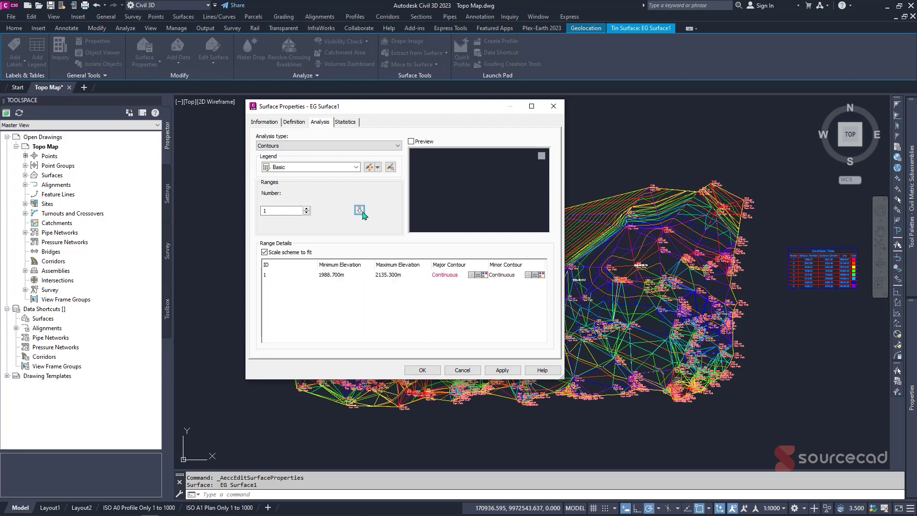
pyautogui.click(509, 373)
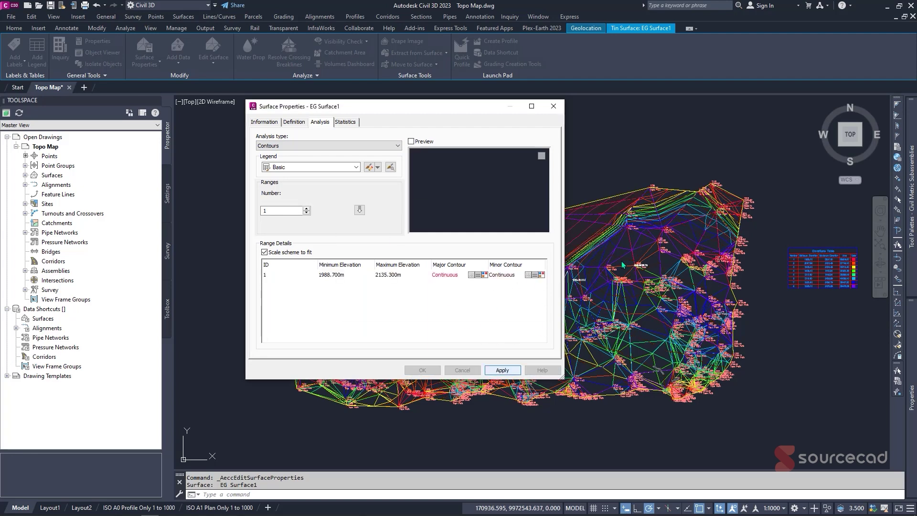
# Run a Slope Arrows analysis on EG Surface1 with the Basic legend and 8 ranges, and apply it
pyautogui.click(365, 146)
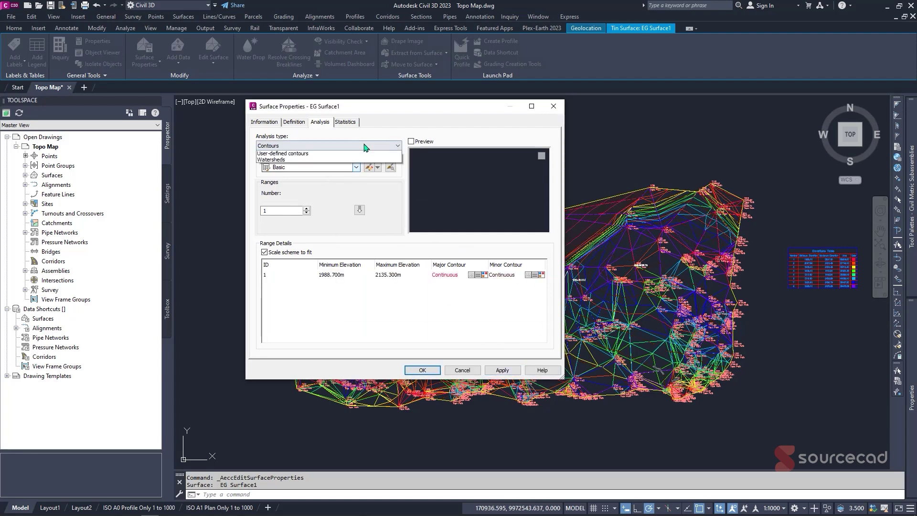
pyautogui.click(325, 179)
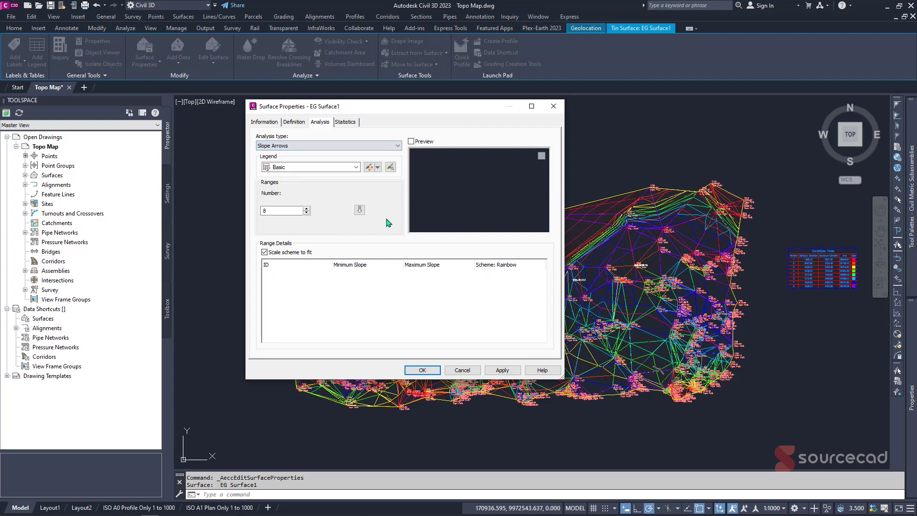
pyautogui.click(361, 215)
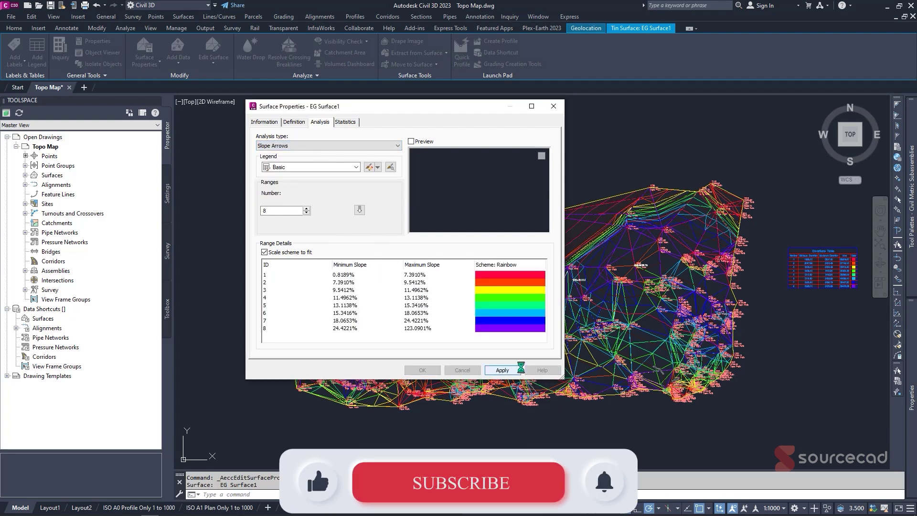
pyautogui.click(422, 370)
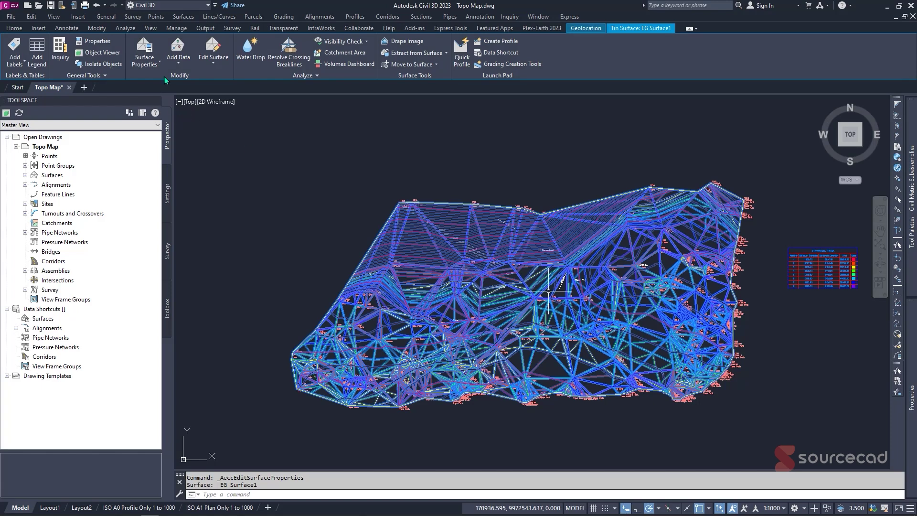
pyautogui.press('Escape')
pyautogui.scroll(2, 469, 237)
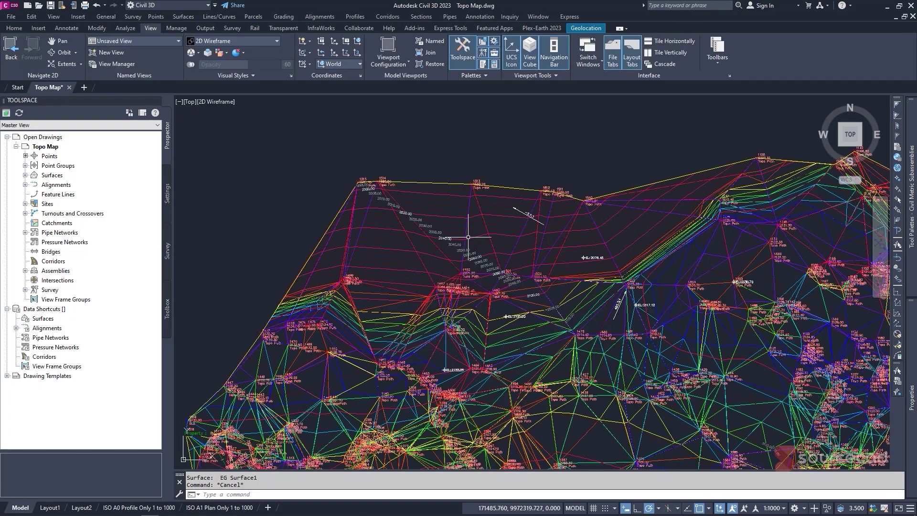
pyautogui.scroll(-4, 506, 251)
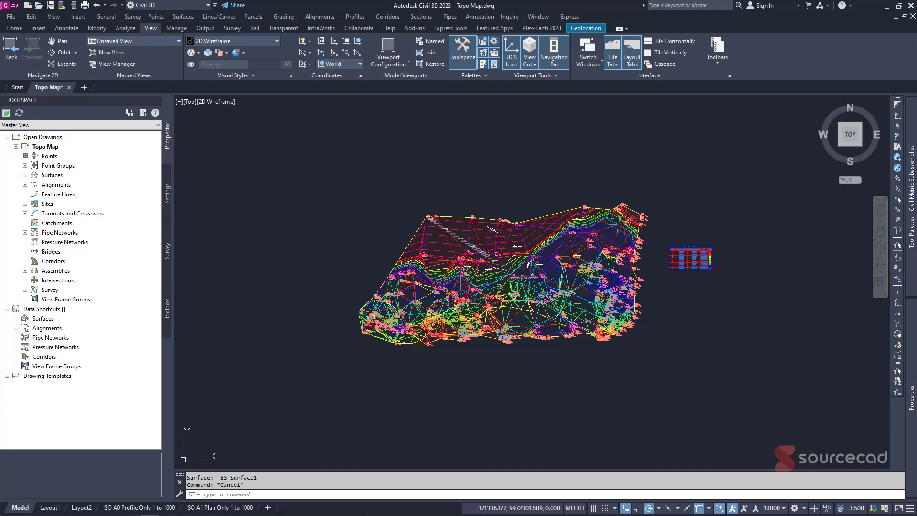
# Change the surface style of EG Surface1 to SourceCAD 3D Analysis in its surface properties
pyautogui.click(418, 264)
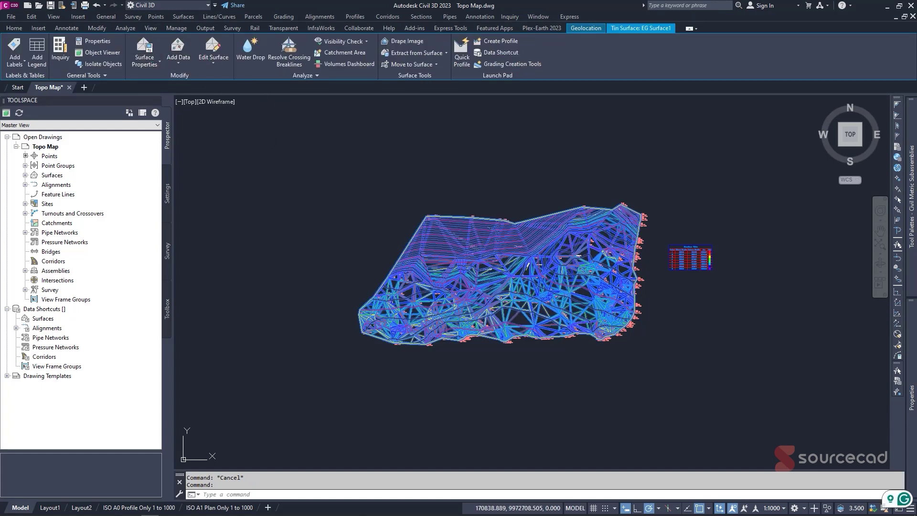
pyautogui.doubleClick(419, 256)
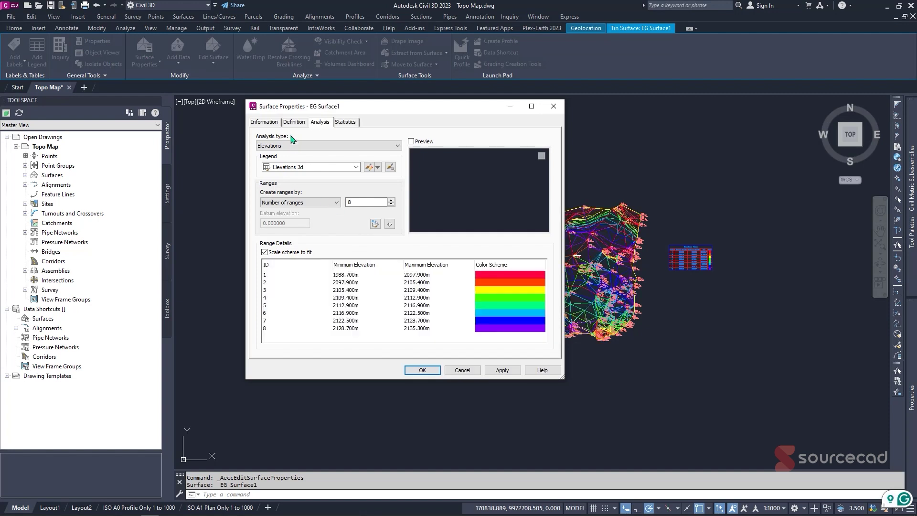
pyautogui.click(264, 122)
pyautogui.click(355, 220)
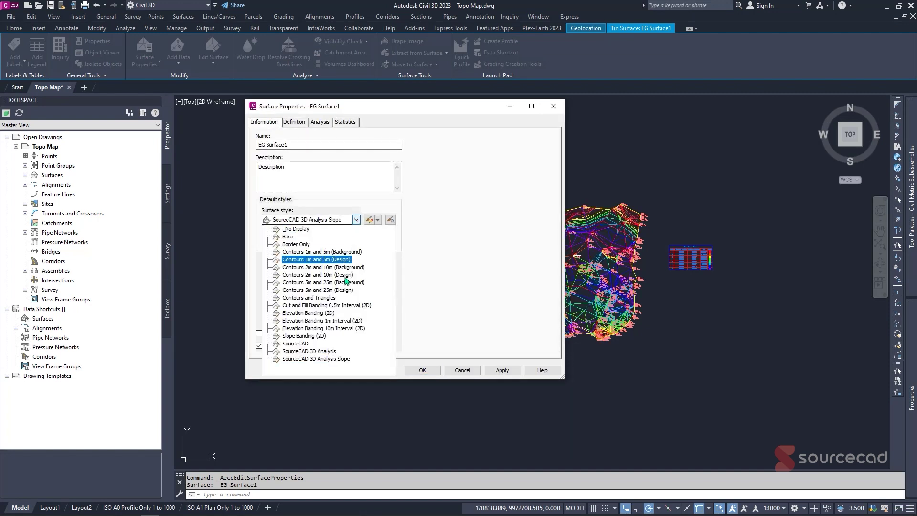
pyautogui.click(335, 352)
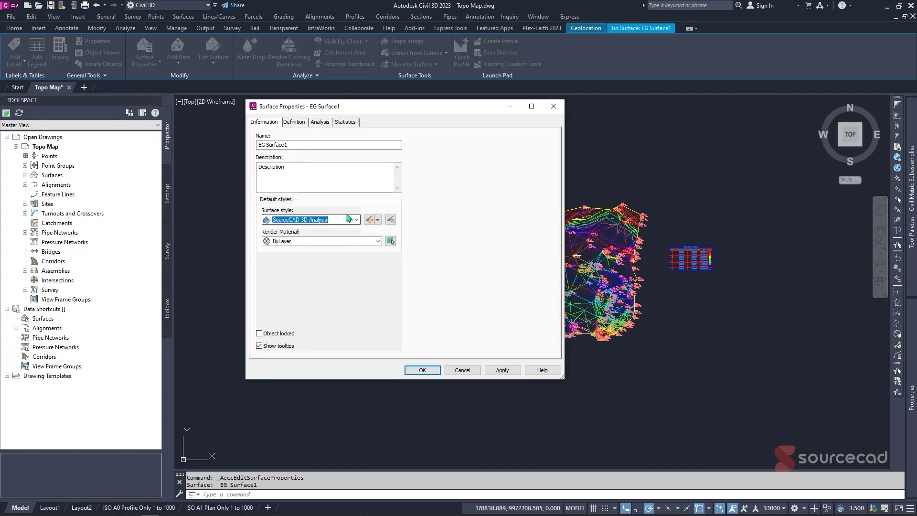
# Set the render material of EG Surface1 to Sitework.Planting.Gravel.Mixed
pyautogui.click(377, 241)
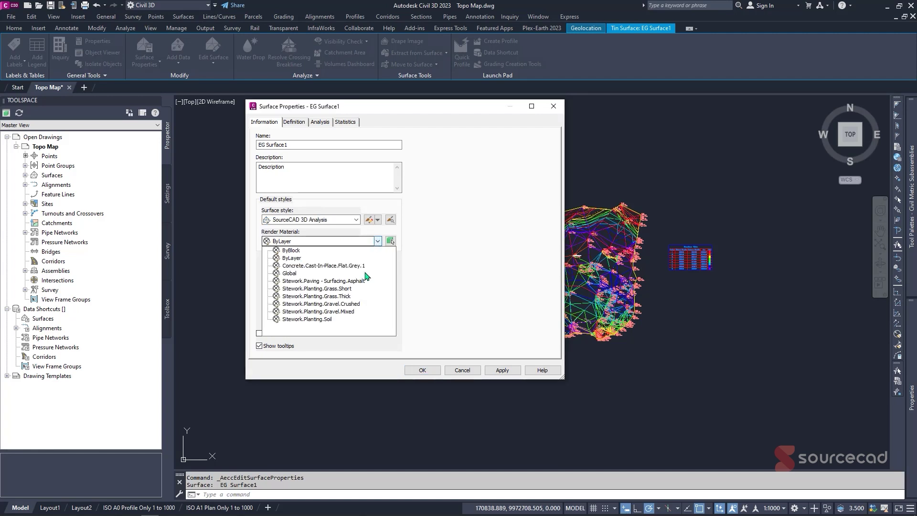
pyautogui.press('Up')
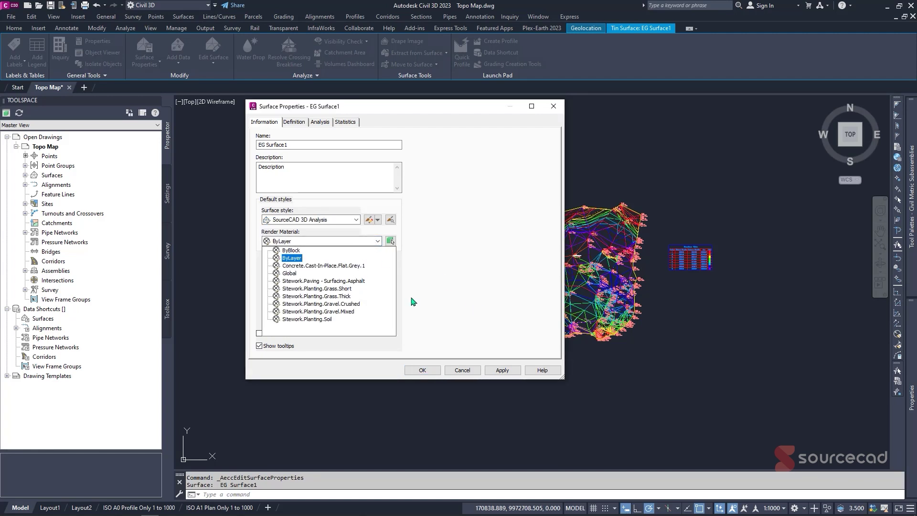
pyautogui.press('Down')
pyautogui.press('Down')
pyautogui.press('Down')
pyautogui.press('Down')
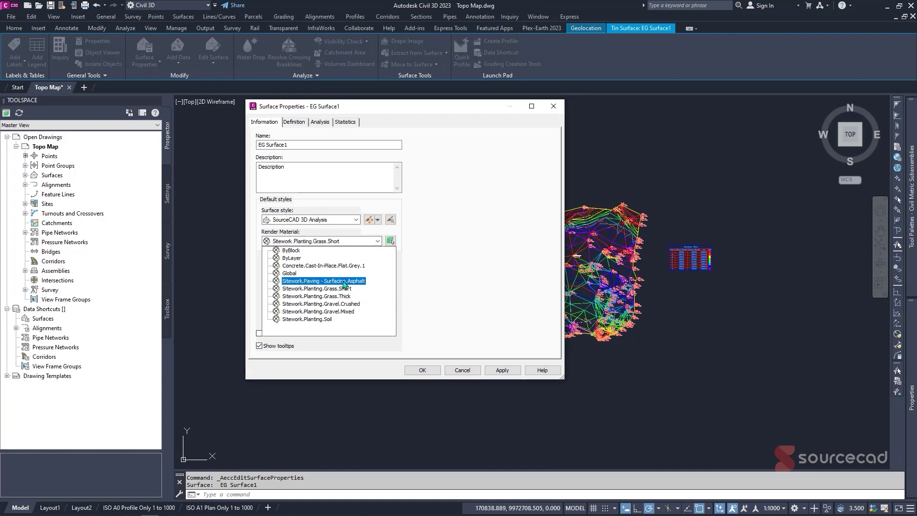
pyautogui.click(351, 312)
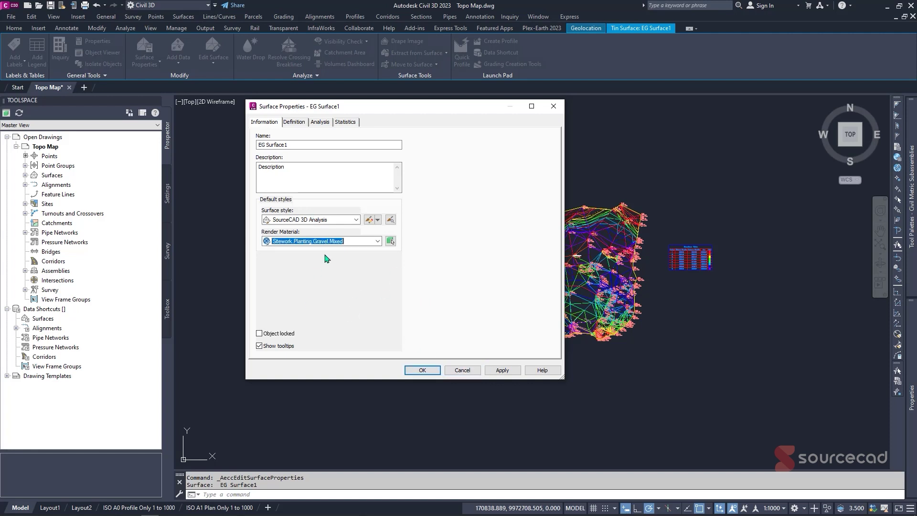
# Review the definition, analysis and the General, Extended and TIN statistics of EG Surface1, and accept the surface properties
pyautogui.click(293, 122)
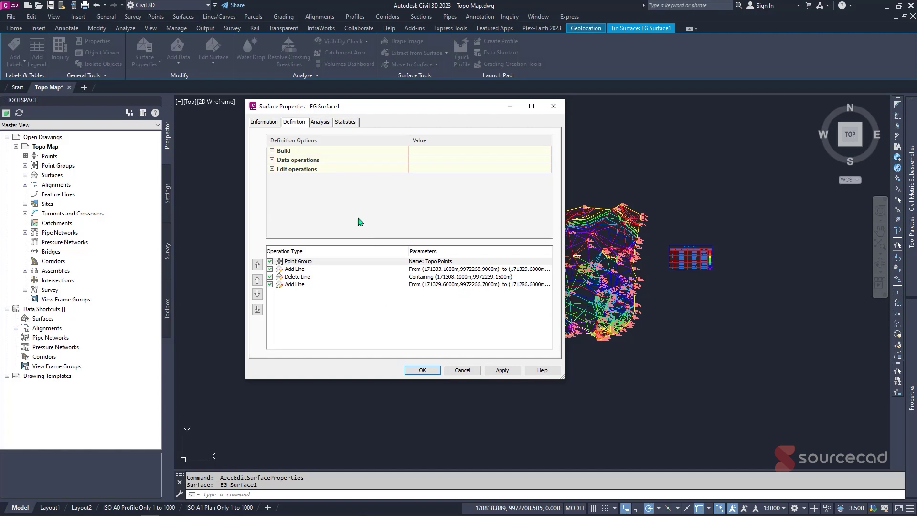
pyautogui.click(319, 122)
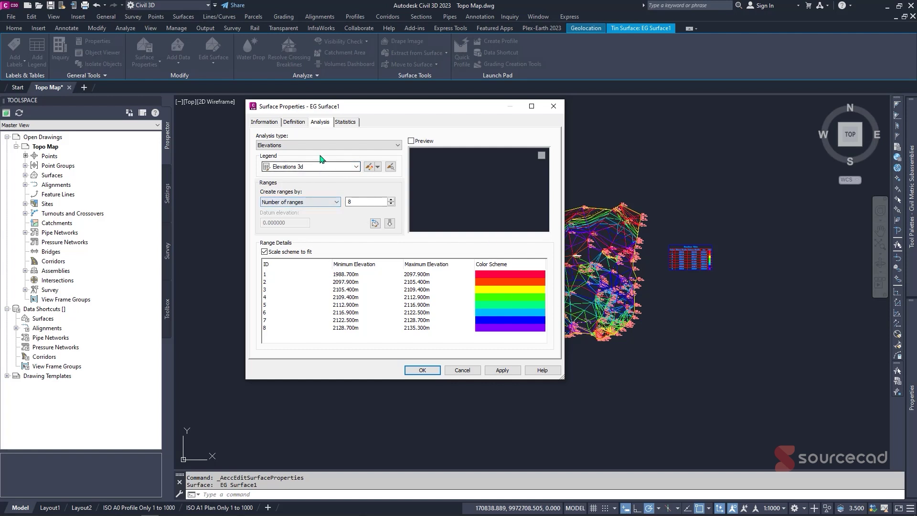
pyautogui.click(344, 122)
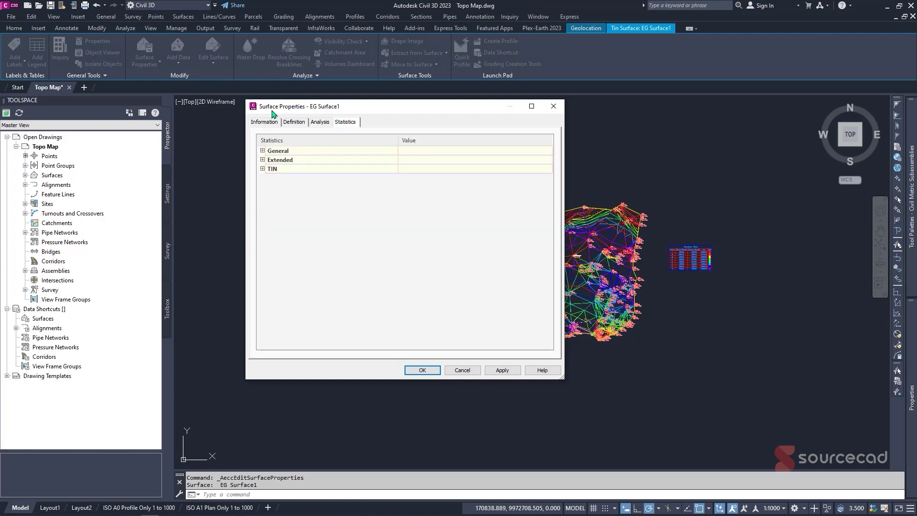
pyautogui.click(262, 151)
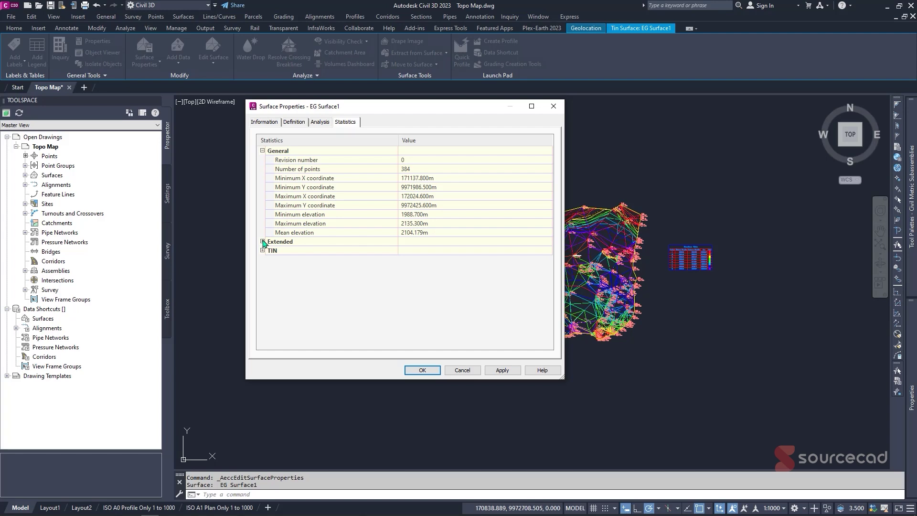
pyautogui.click(262, 241)
pyautogui.click(262, 296)
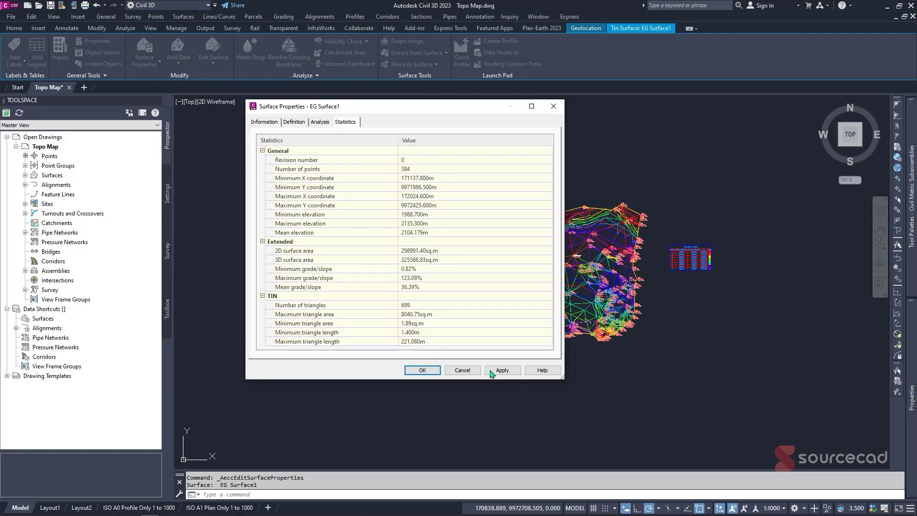
pyautogui.click(428, 370)
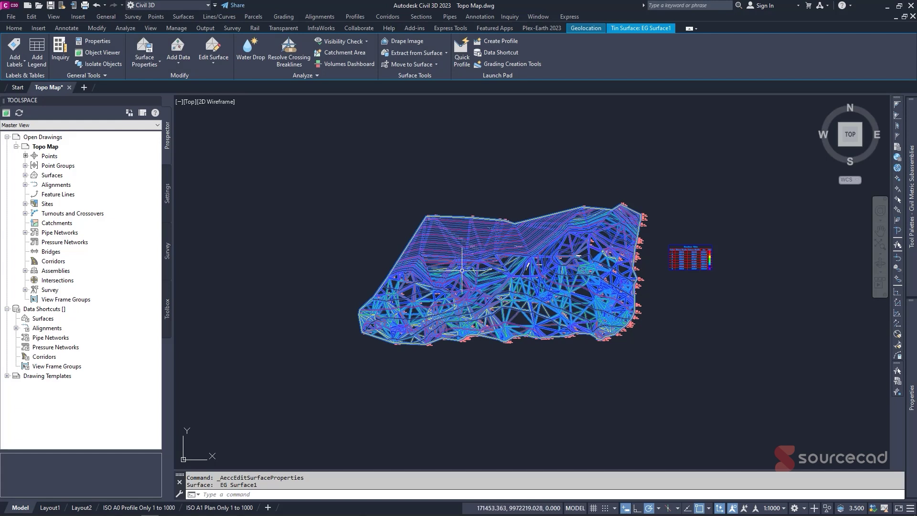
# Switch the viewport to the Conceptual visual style and open EG Surface1 in the Object Viewer
pyautogui.click(208, 103)
pyautogui.click(243, 137)
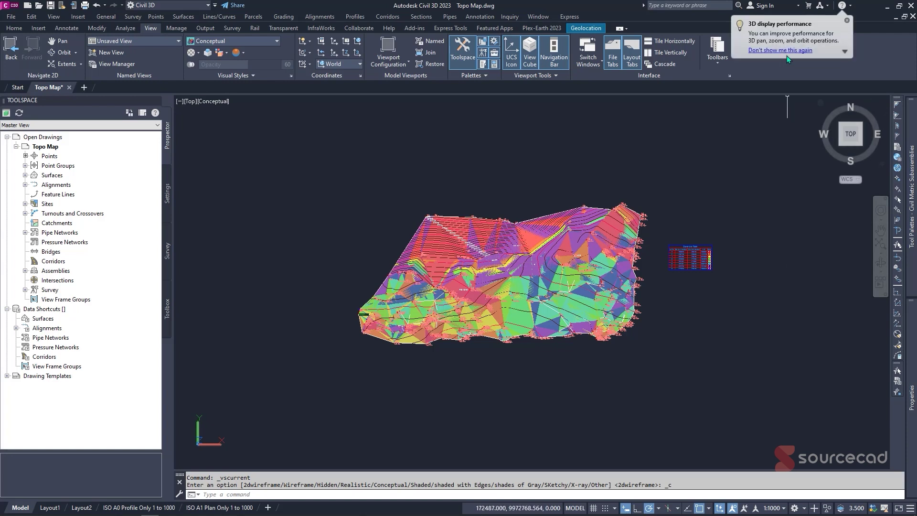
pyautogui.click(558, 215)
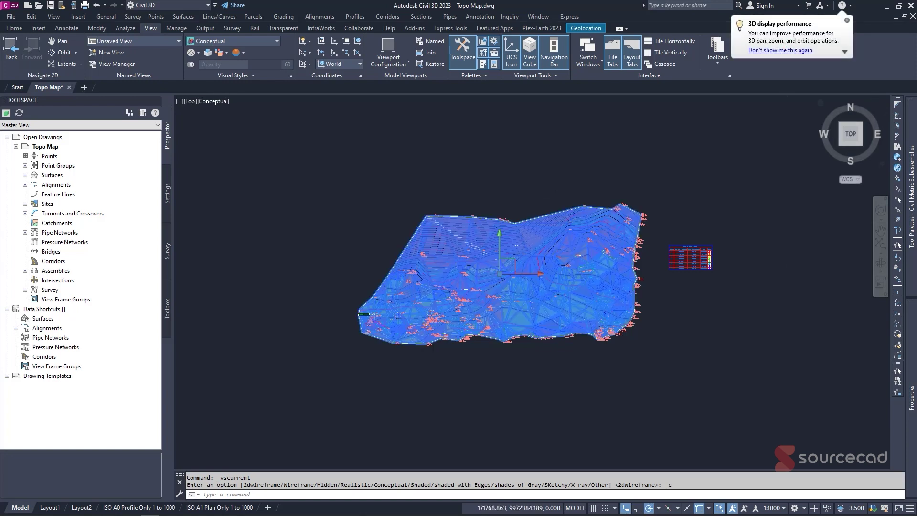
pyautogui.rightClick(560, 218)
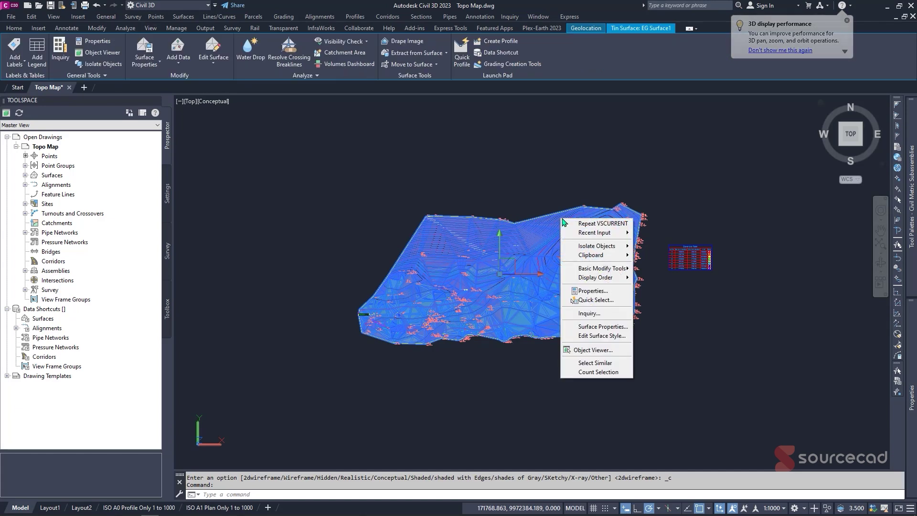
pyautogui.click(615, 354)
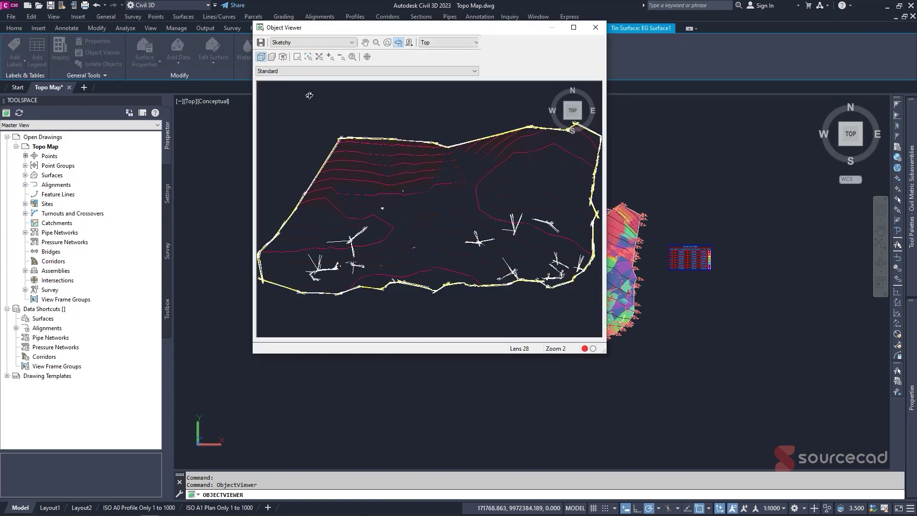
# Orbit the surface in the Object Viewer and preview it in the Conceptual, 3dWireframe and Shaded visual styles
pyautogui.moveTo(350, 176); pyautogui.dragTo(411, 61)
pyautogui.click(333, 42)
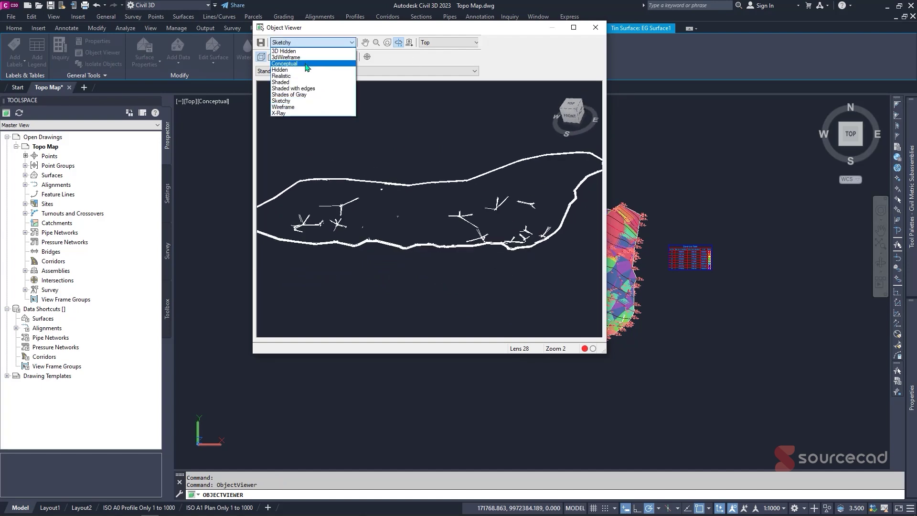
pyautogui.click(296, 60)
pyautogui.moveTo(486, 187); pyautogui.dragTo(306, 71)
pyautogui.click(337, 43)
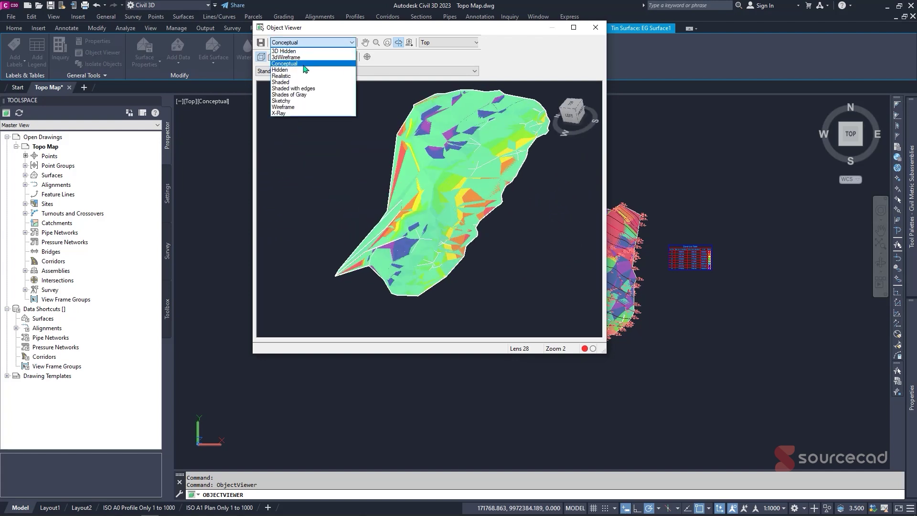
pyautogui.click(331, 54)
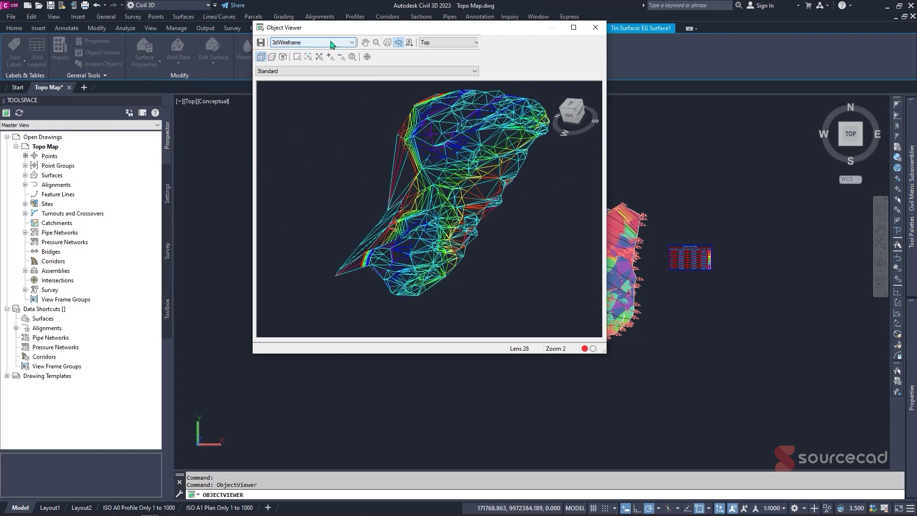
pyautogui.scroll(-4, 331, 43)
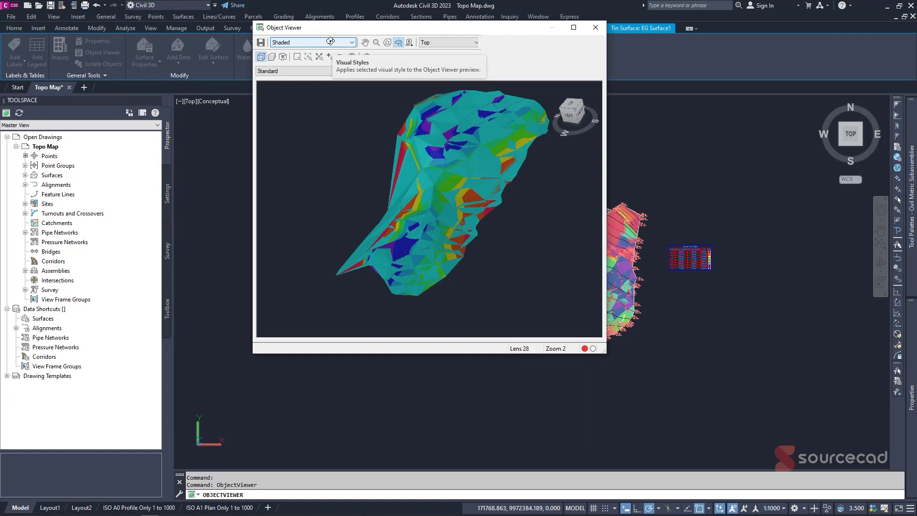
# Preview the surface in the Object Viewer with different visual styles, including Shades of Gray, Hidden and 3dWireframe
pyautogui.scroll(-1, 331, 42)
pyautogui.scroll(1, 330, 42)
pyautogui.scroll(-4, 331, 43)
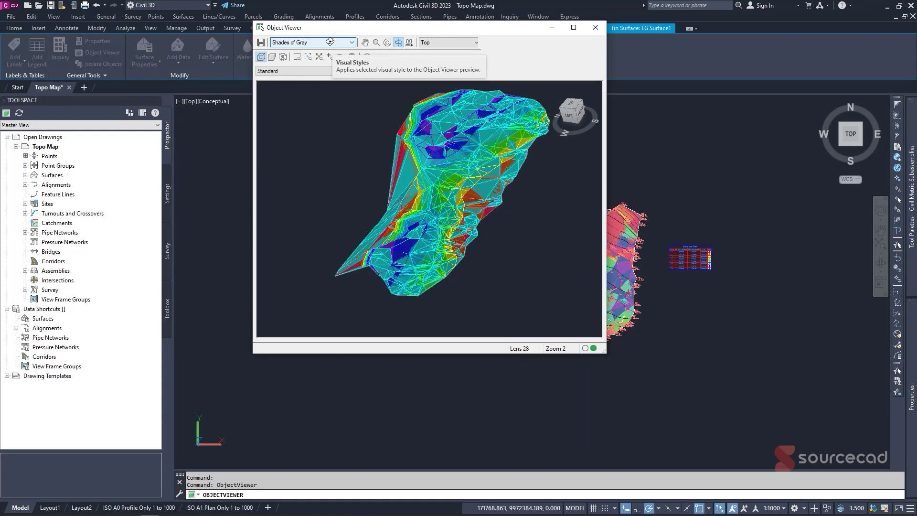
pyautogui.scroll(2, 330, 41)
pyautogui.scroll(5, 329, 42)
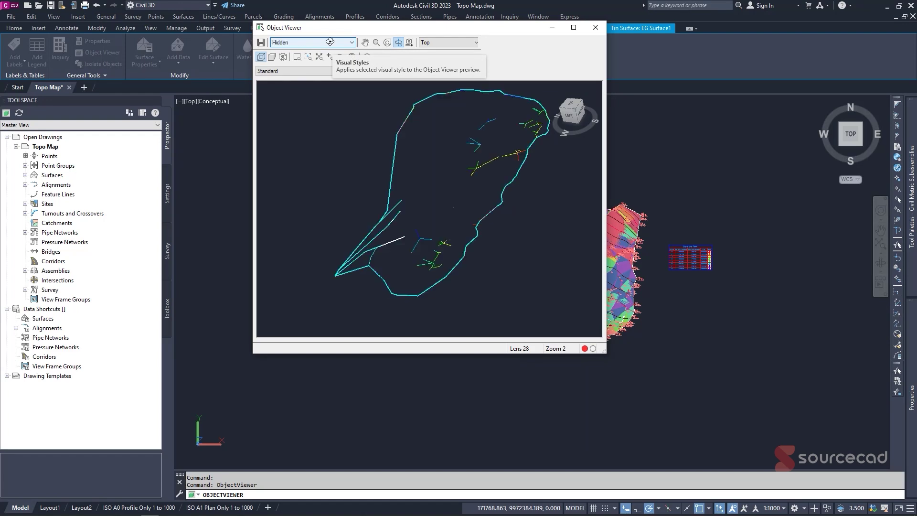
pyautogui.scroll(-1, 330, 42)
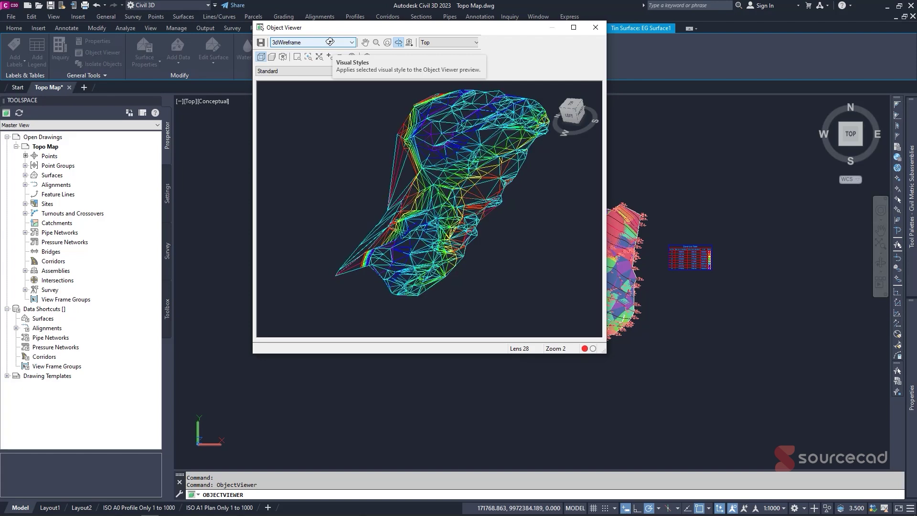
# View the wireframe surface preview in perspective projection, then close the Object Viewer
pyautogui.click(274, 57)
pyautogui.click(279, 71)
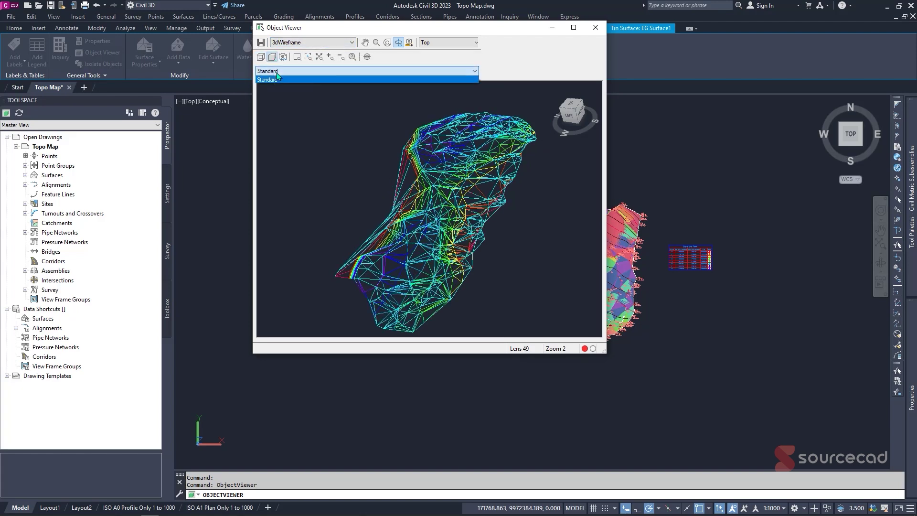
pyautogui.click(279, 78)
pyautogui.click(594, 27)
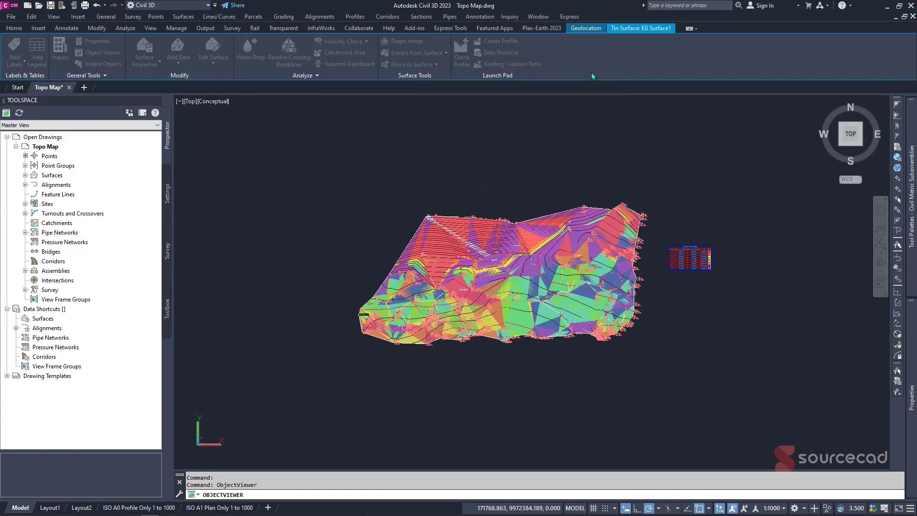
# Set the model viewport's visual style to 2D Wireframe
pyautogui.click(218, 100)
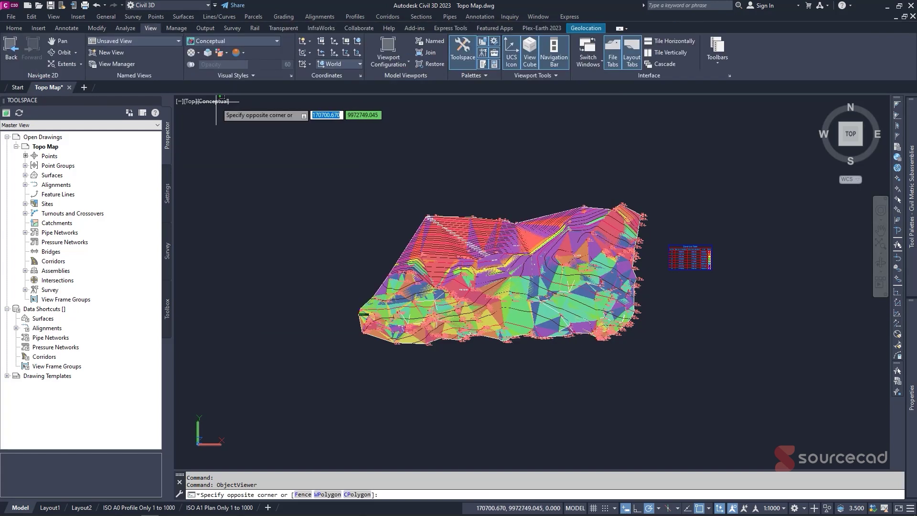
pyautogui.press('Escape')
pyautogui.click(220, 103)
pyautogui.click(248, 125)
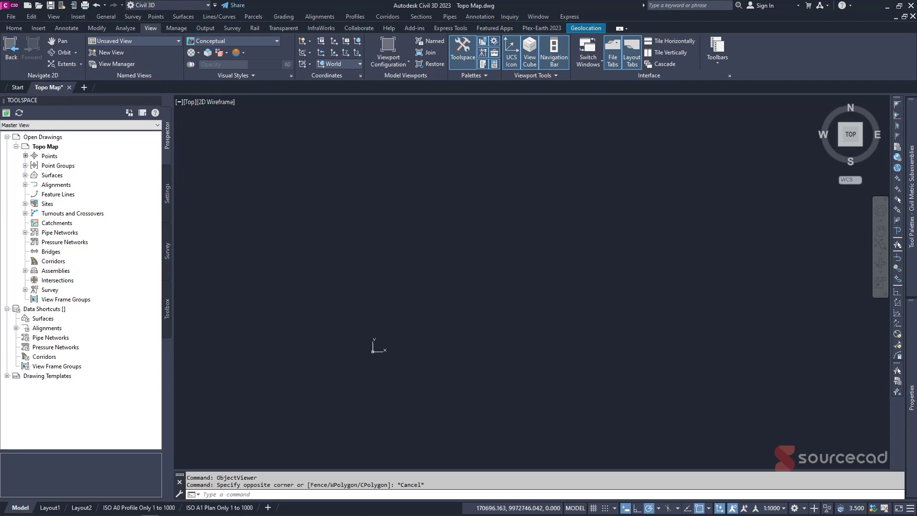
pyautogui.press('Escape')
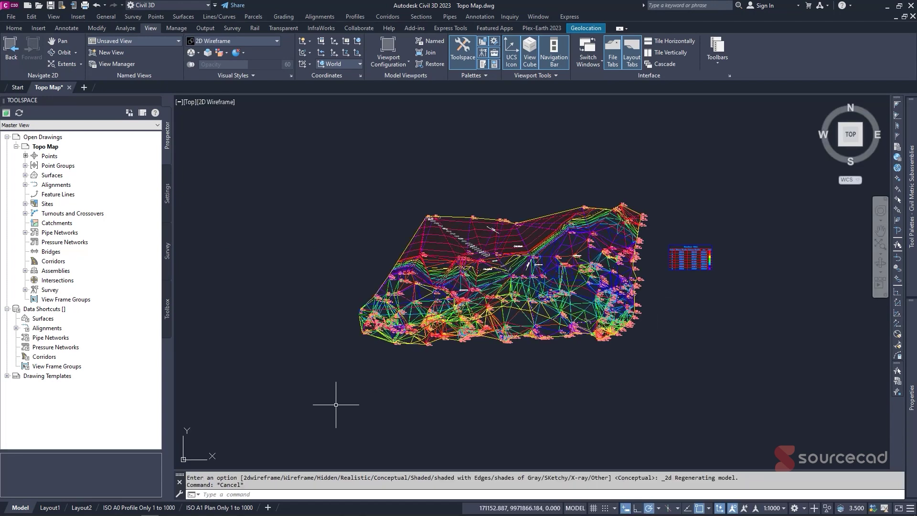
# Examine the surface and point labels on the ISO A1 Plan Only 1 to 1000 layout, then return to model space
pyautogui.click(232, 503)
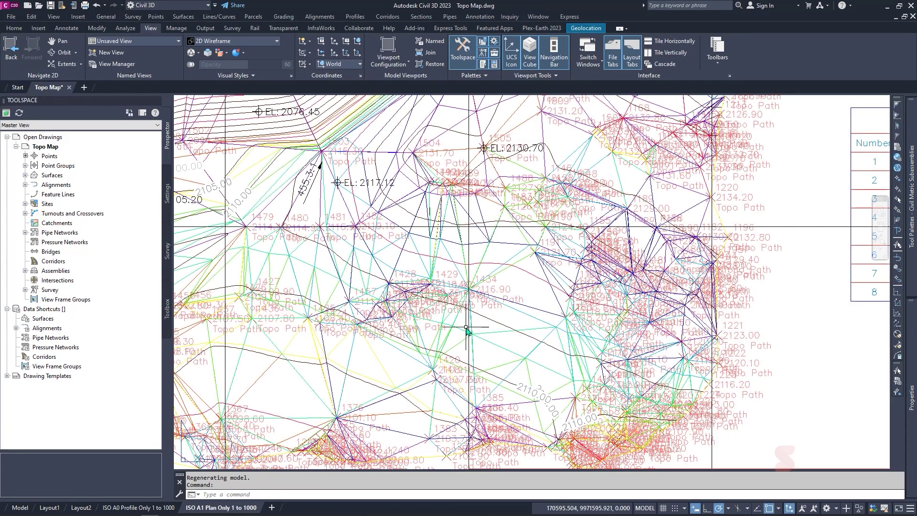
pyautogui.scroll(-2, 447, 315)
pyautogui.scroll(2, 219, 181)
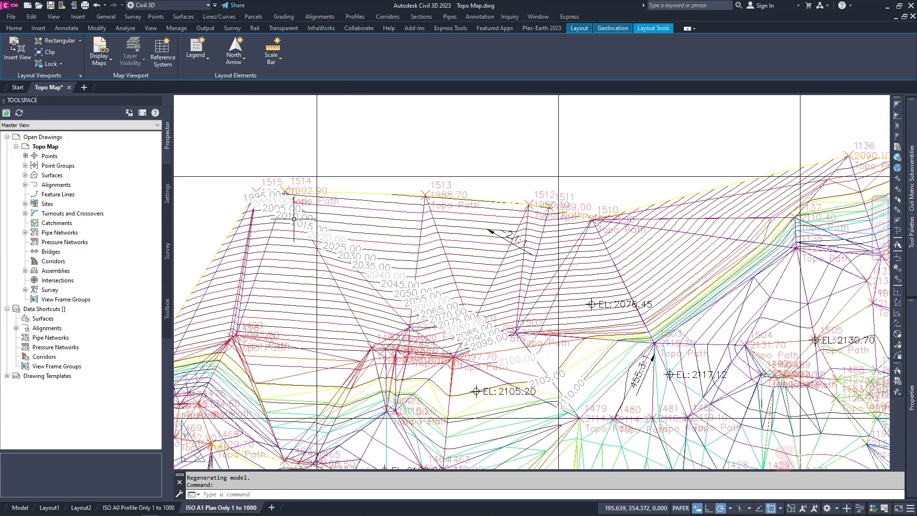
pyautogui.scroll(-3, 507, 348)
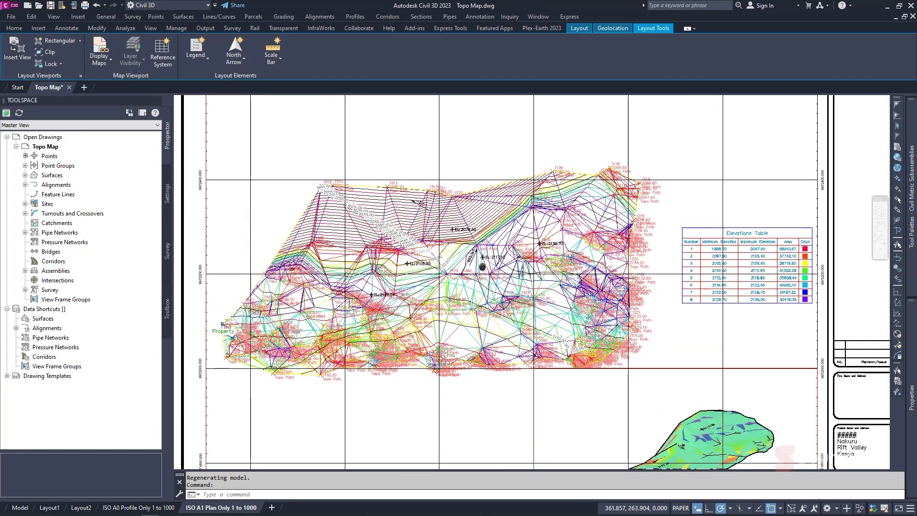
pyautogui.scroll(5, 391, 359)
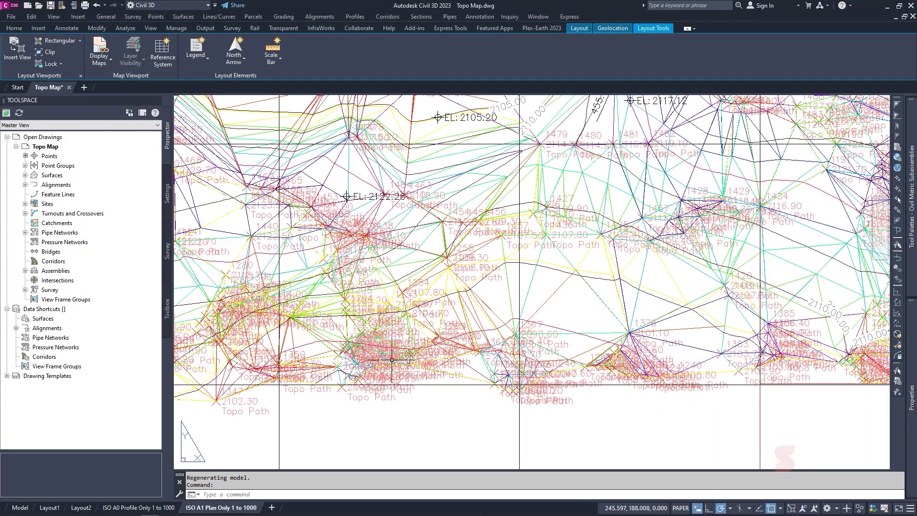
pyautogui.click(20, 507)
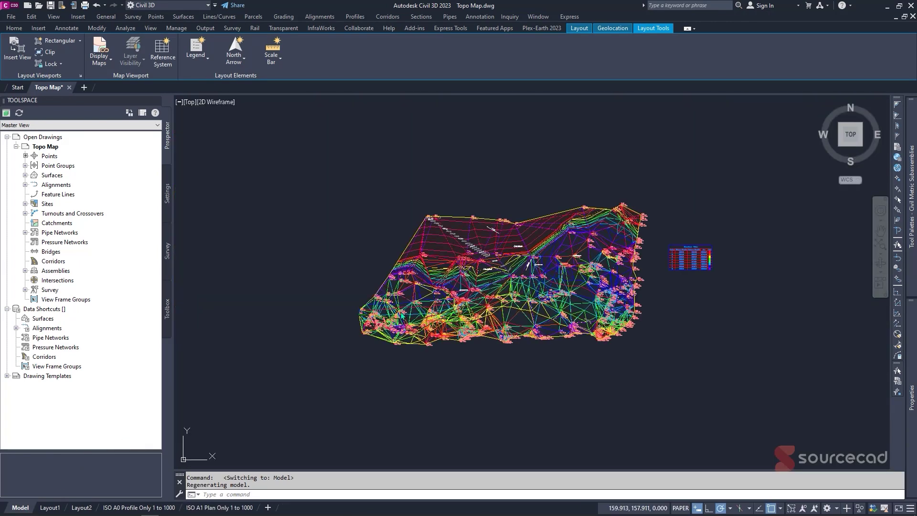
# Open the point group properties from COGO point 1259 and apply the Description Only label style to the Topo Points group
pyautogui.scroll(4, 501, 362)
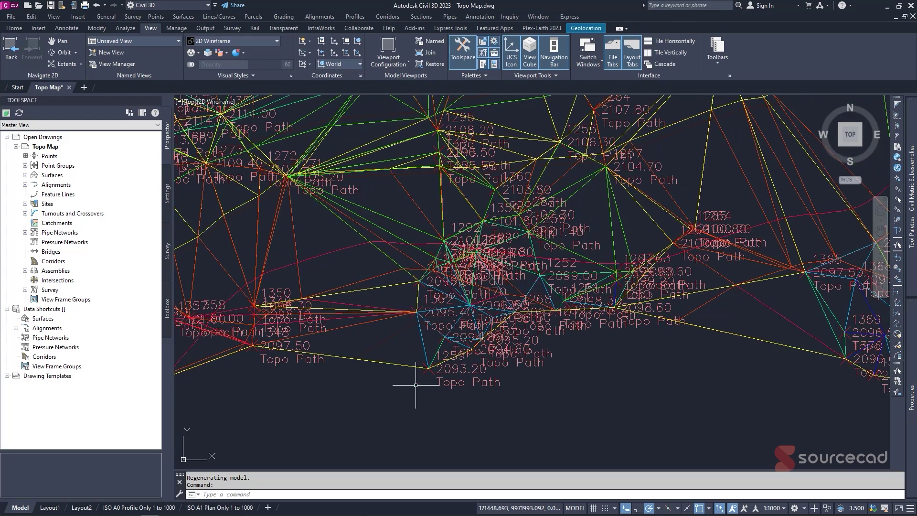
pyautogui.click(432, 371)
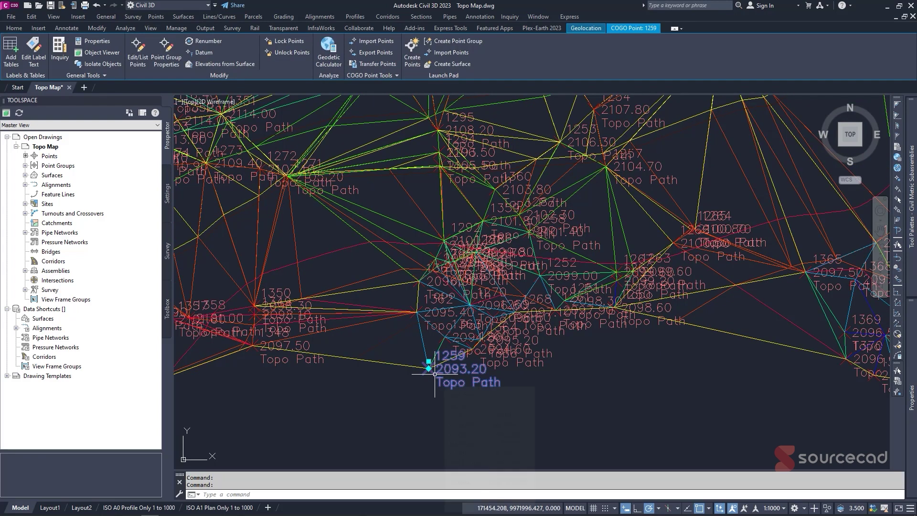
pyautogui.click(167, 44)
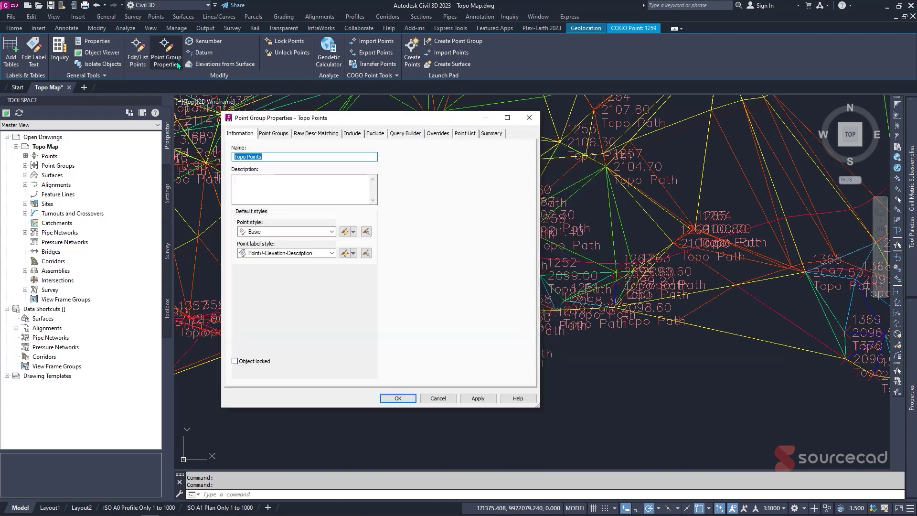
pyautogui.click(332, 254)
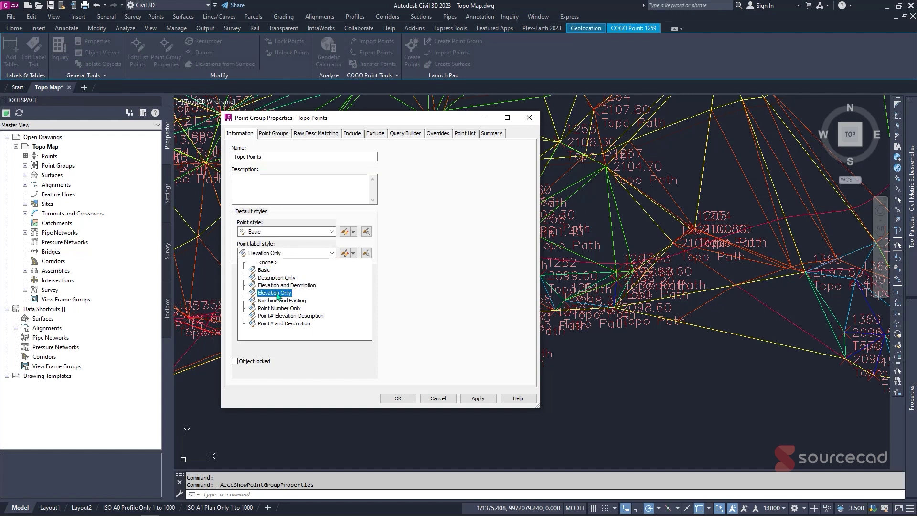
pyautogui.click(284, 278)
pyautogui.click(477, 399)
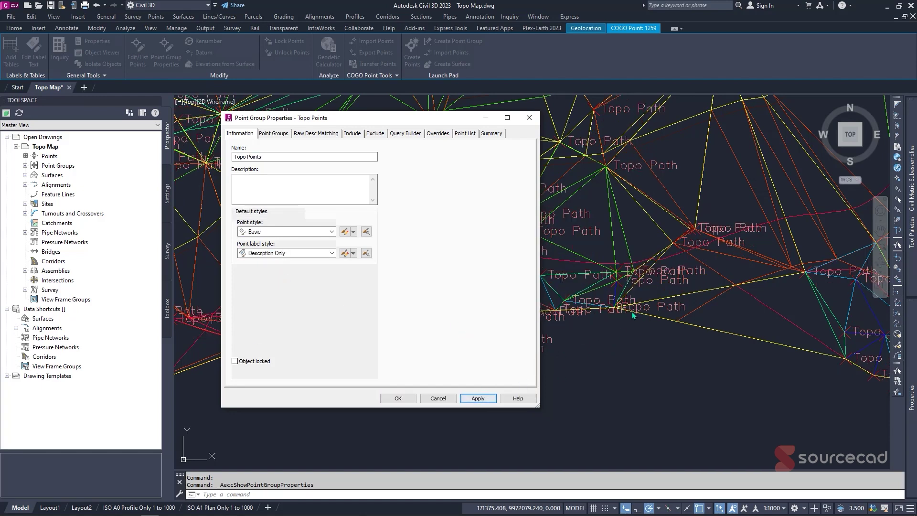
# Try the Basic point label style on the Topo Points group
pyautogui.click(332, 253)
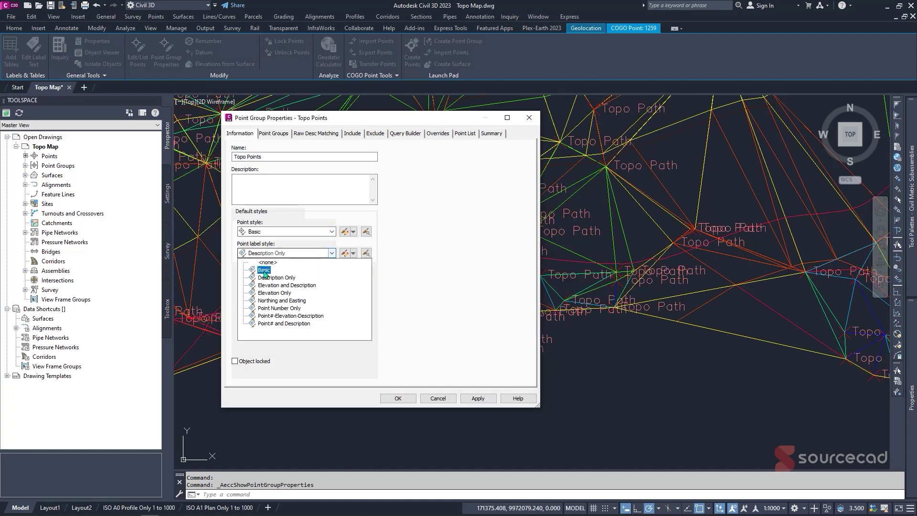
pyautogui.click(263, 262)
pyautogui.click(477, 398)
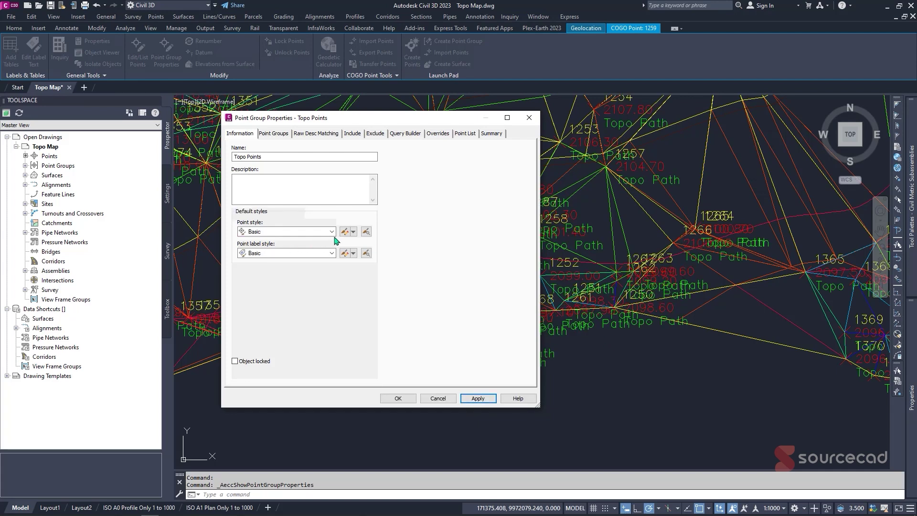
pyautogui.click(332, 253)
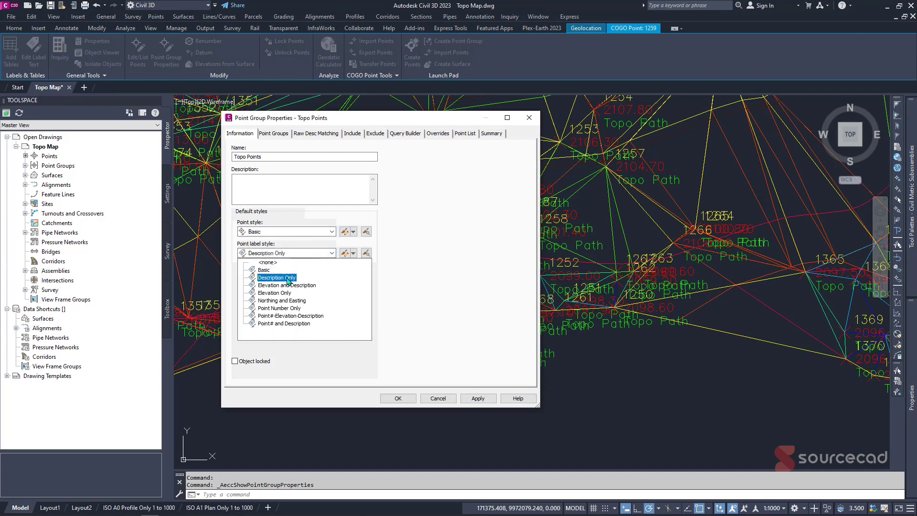
pyautogui.click(263, 270)
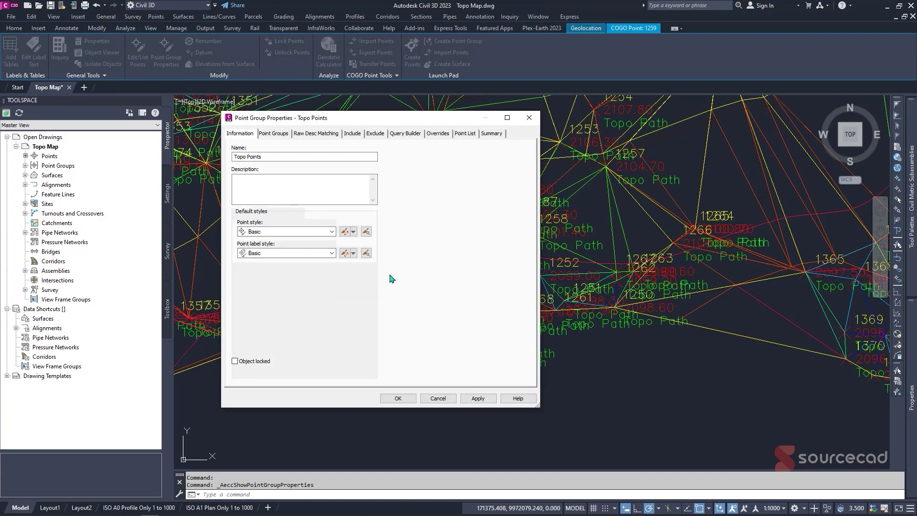
# Set the Topo Points group's point label style back to Description Only and accept the properties
pyautogui.click(332, 253)
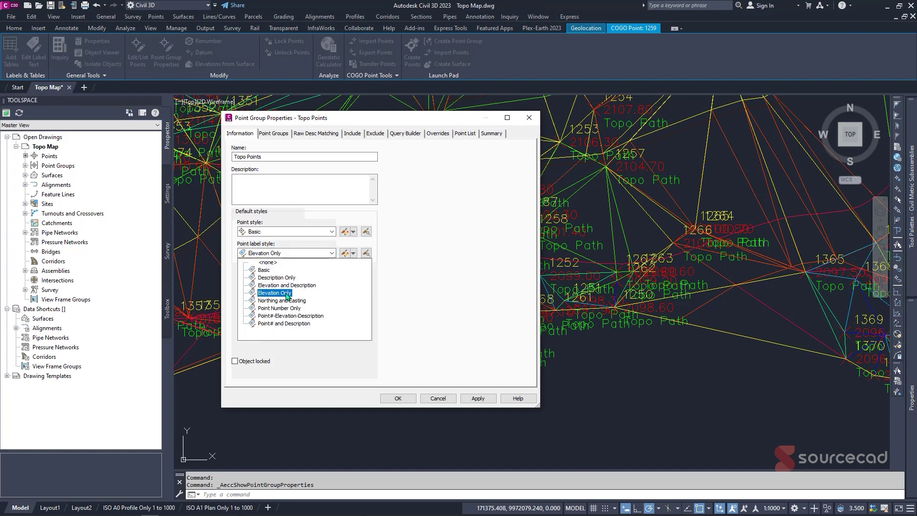
pyautogui.click(277, 278)
pyautogui.click(471, 398)
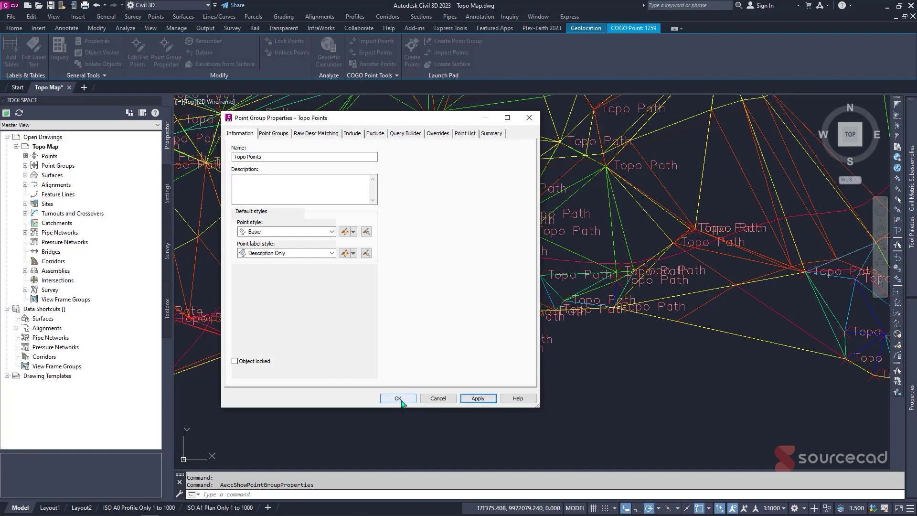
pyautogui.click(397, 399)
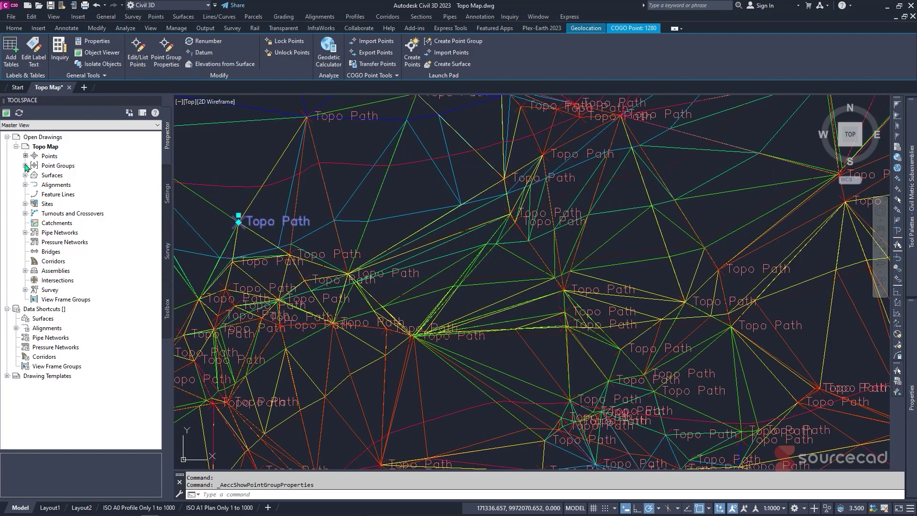
# Open the Topo Points group for point editing and sort its points by raw description
pyautogui.click(26, 166)
pyautogui.click(72, 177)
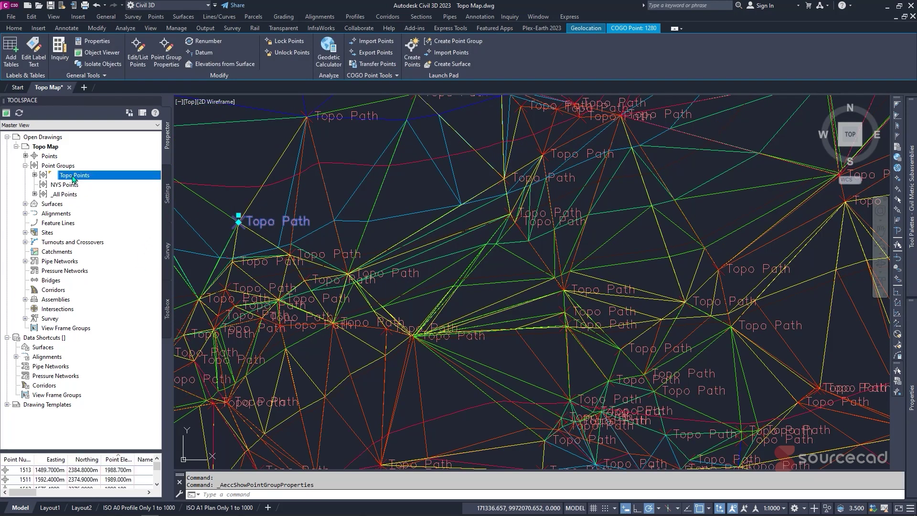
pyautogui.rightClick(74, 177)
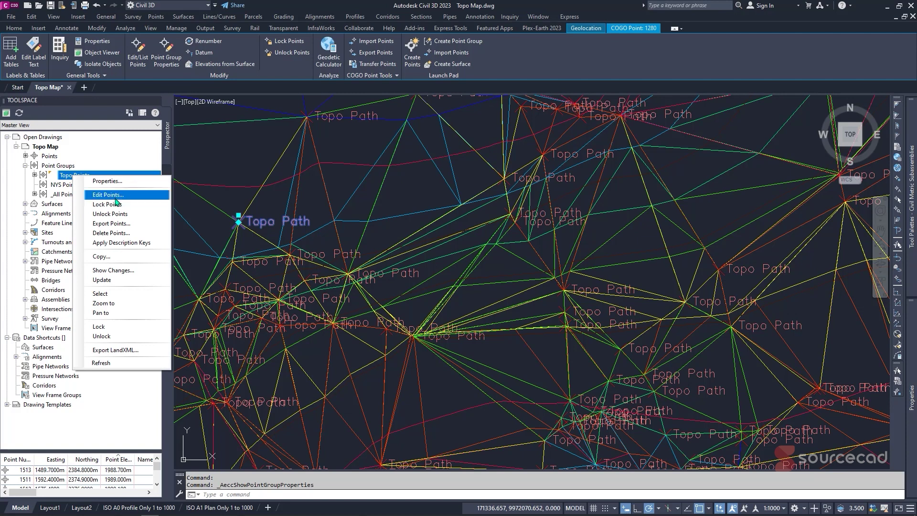
pyautogui.click(109, 195)
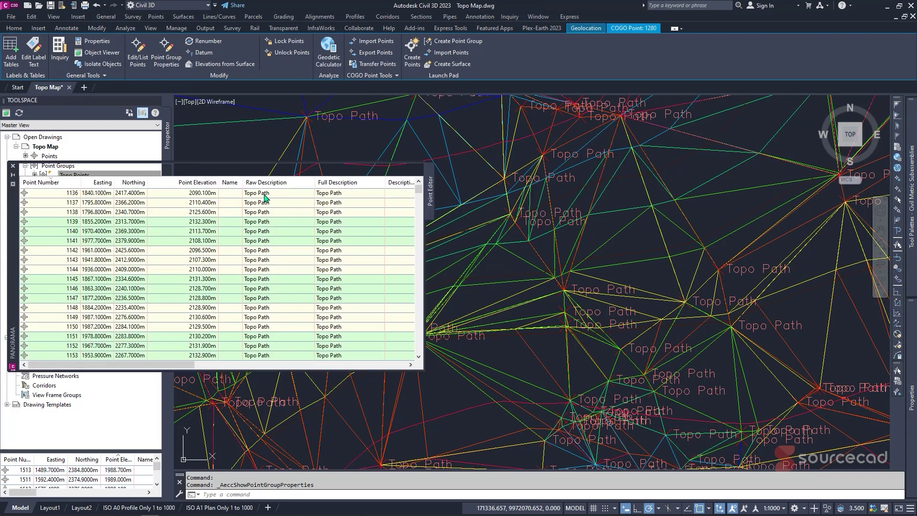
pyautogui.click(277, 183)
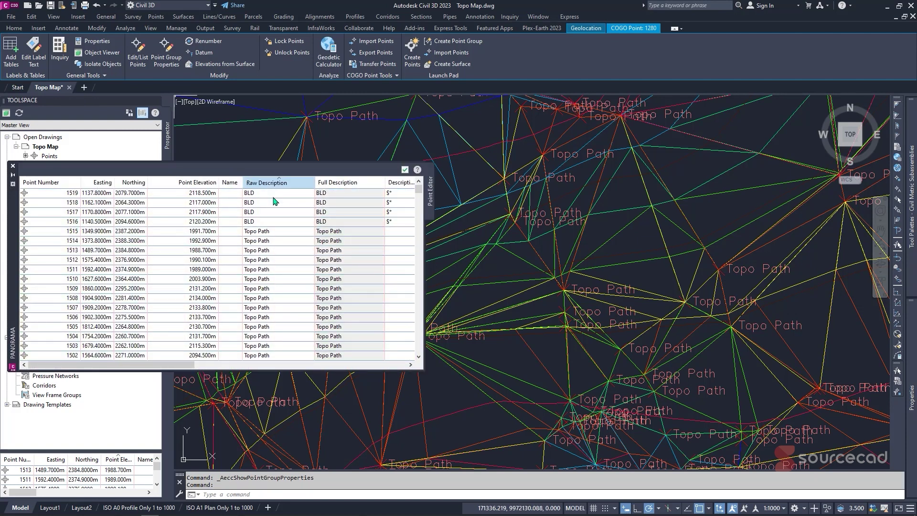
# Change the raw description of point 1515 to TP
pyautogui.click(283, 194)
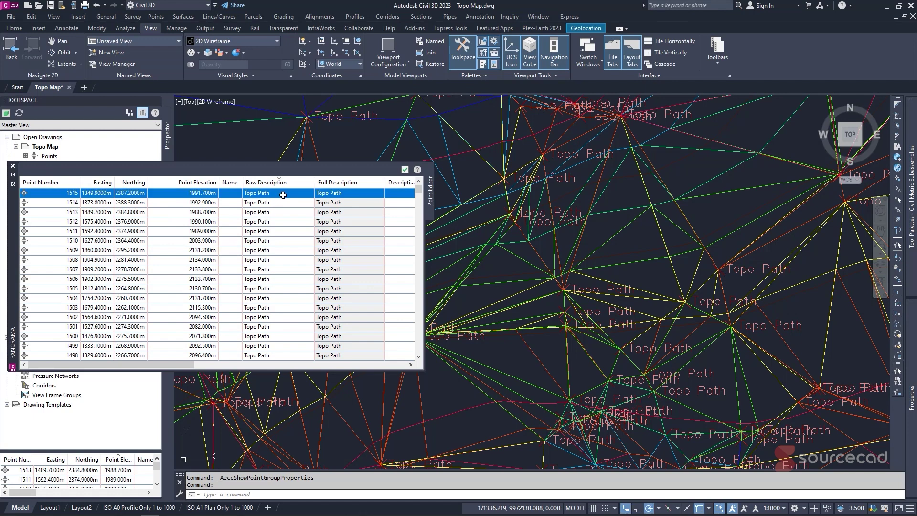
pyautogui.click(283, 195)
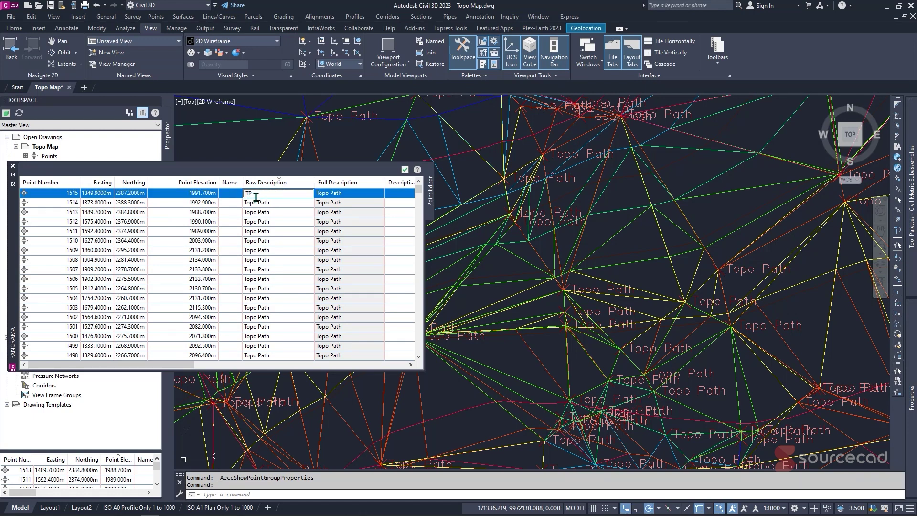
pyautogui.write('TP')
pyautogui.press('Return')
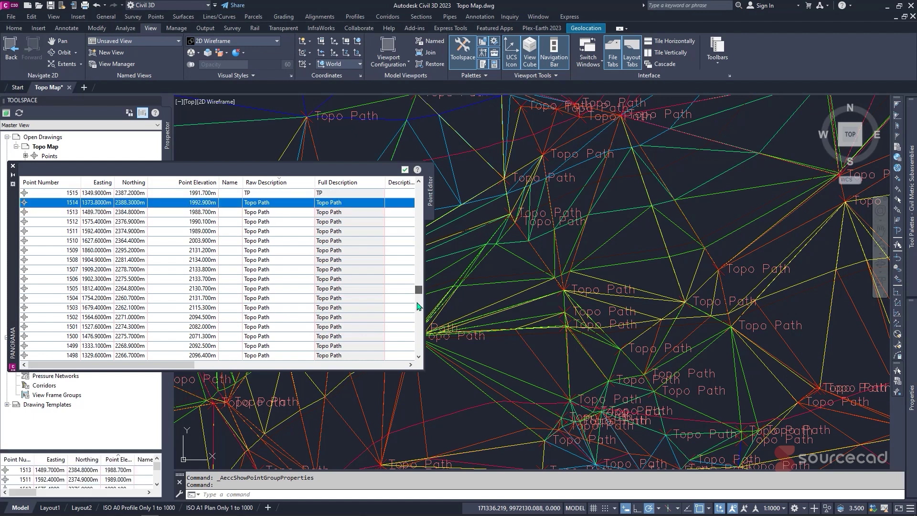
# Select all remaining Topo Path points, set their raw description to TP, and close the point editor
pyautogui.scroll(-5, 417, 353)
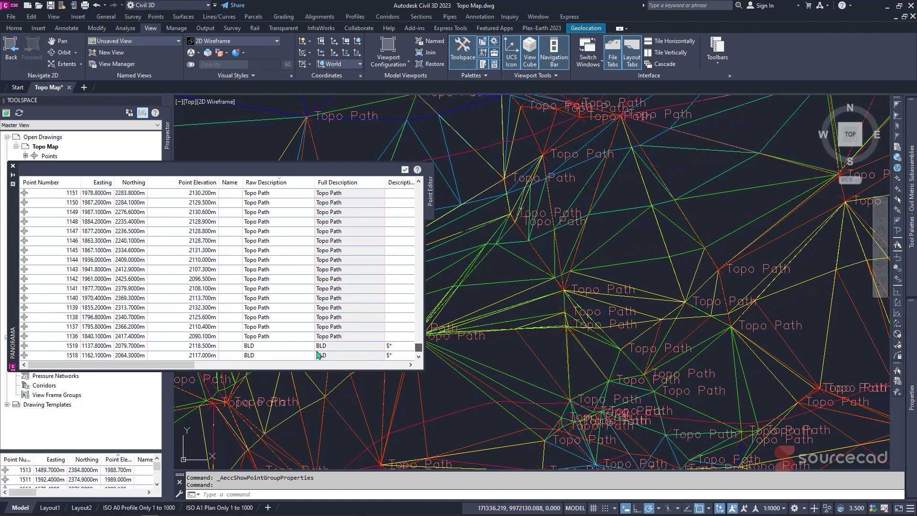
pyautogui.keyDown('shift'); pyautogui.click(272, 337); pyautogui.keyUp('shift')
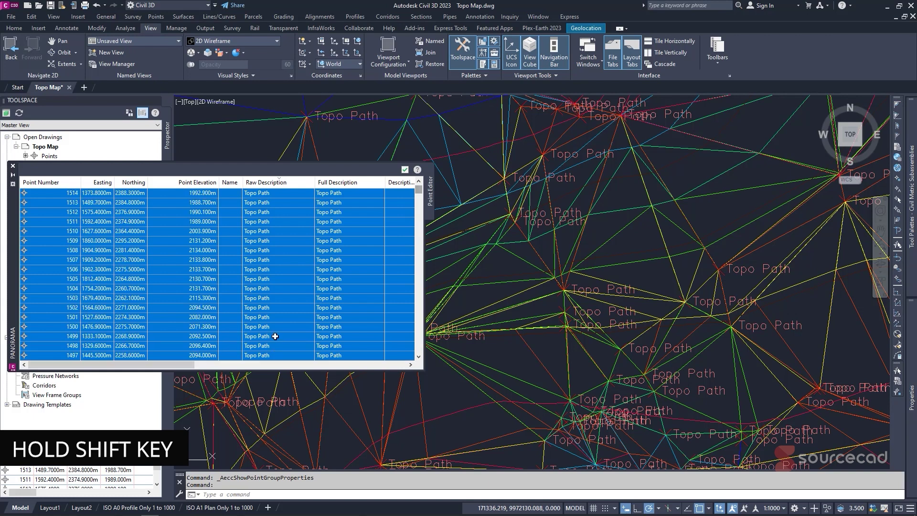
pyautogui.click(272, 193)
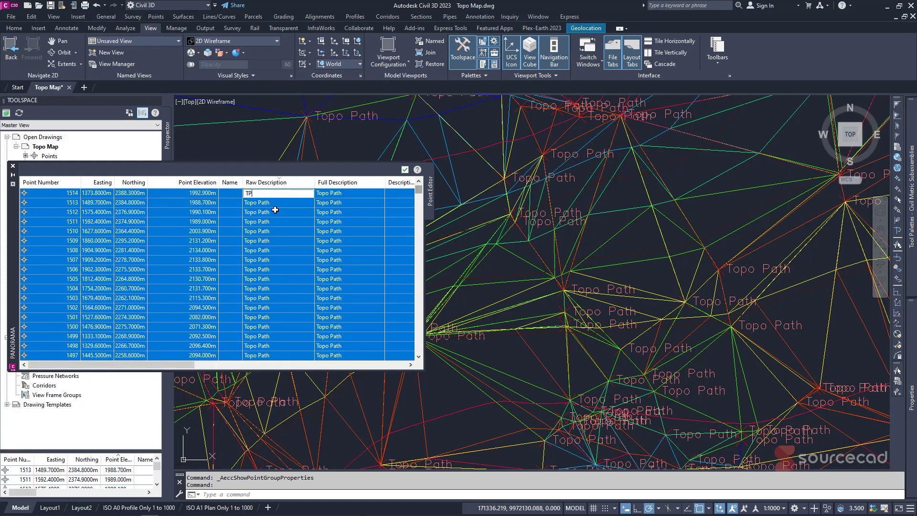
pyautogui.press('Return')
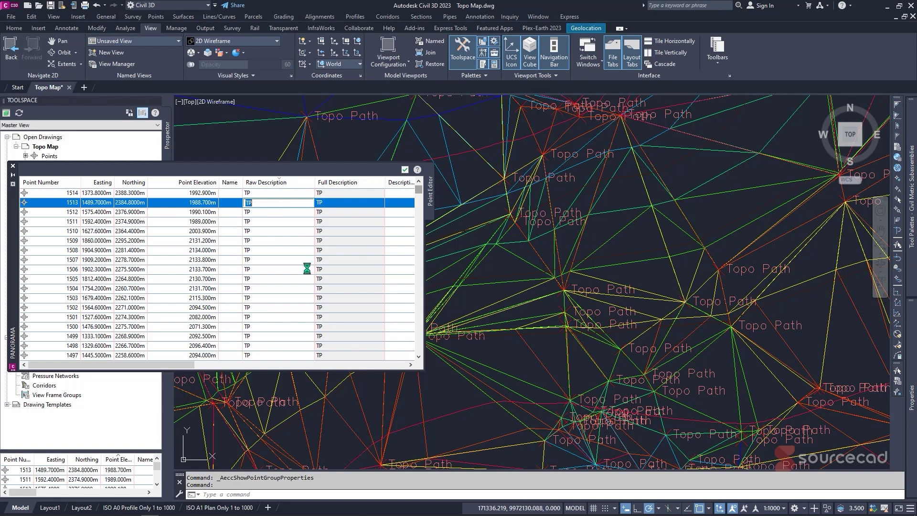
pyautogui.click(300, 231)
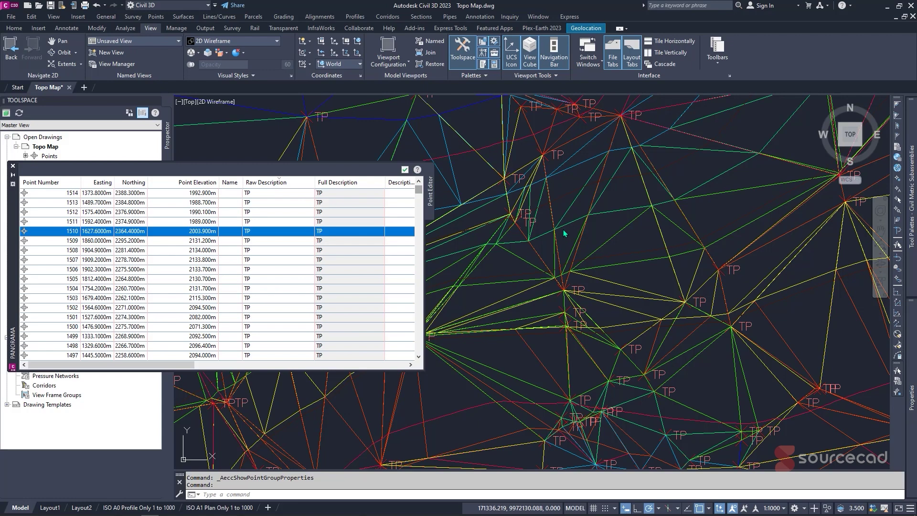
pyautogui.scroll(-3, 394, 209)
pyautogui.click(404, 168)
pyautogui.press('Escape')
# Switch to the ISO A1 Plan Only 1 to 1000 layout and check the shortened point labels on the sheet
pyautogui.scroll(-5, 420, 229)
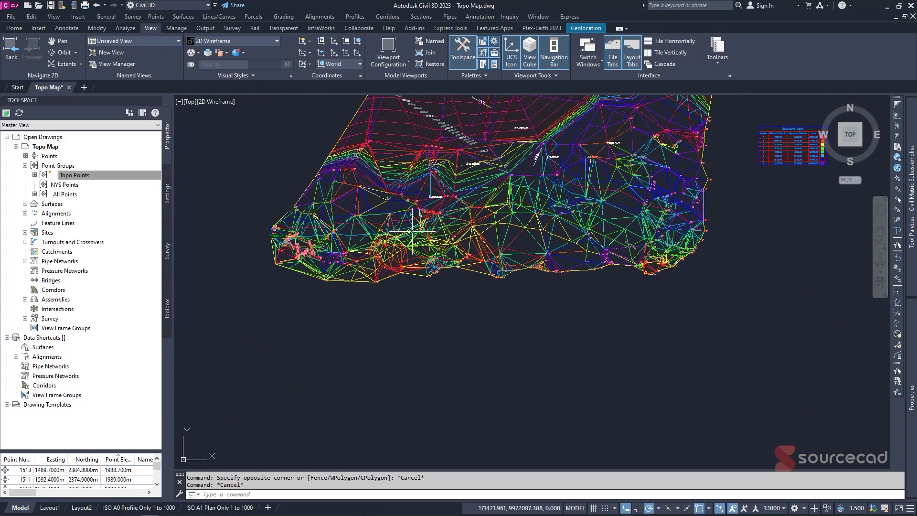
pyautogui.scroll(2, 382, 239)
pyautogui.scroll(-2, 363, 243)
pyautogui.scroll(3, 355, 247)
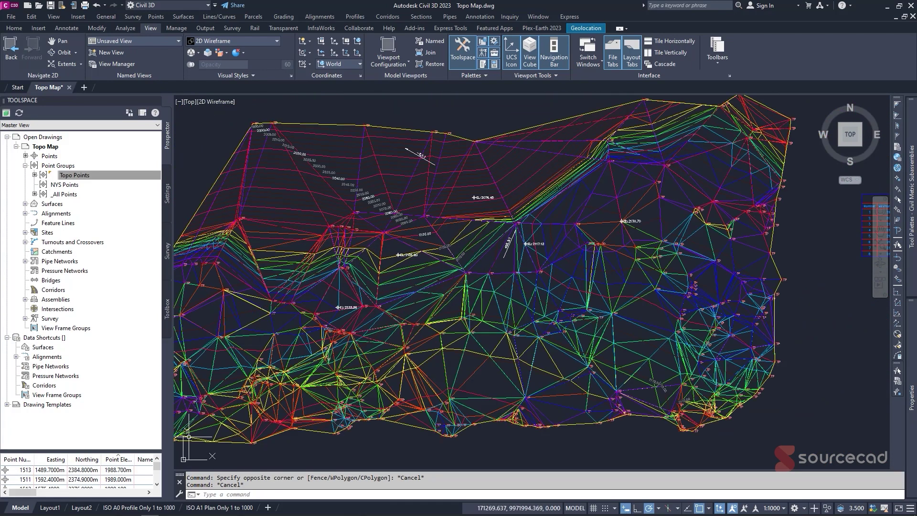
pyautogui.click(220, 507)
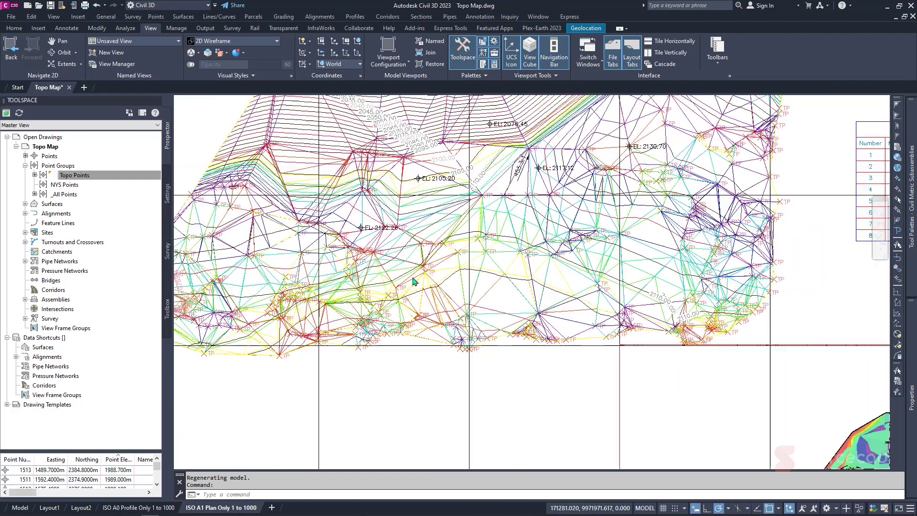
pyautogui.scroll(5, 624, 234)
pyautogui.scroll(-3, 621, 217)
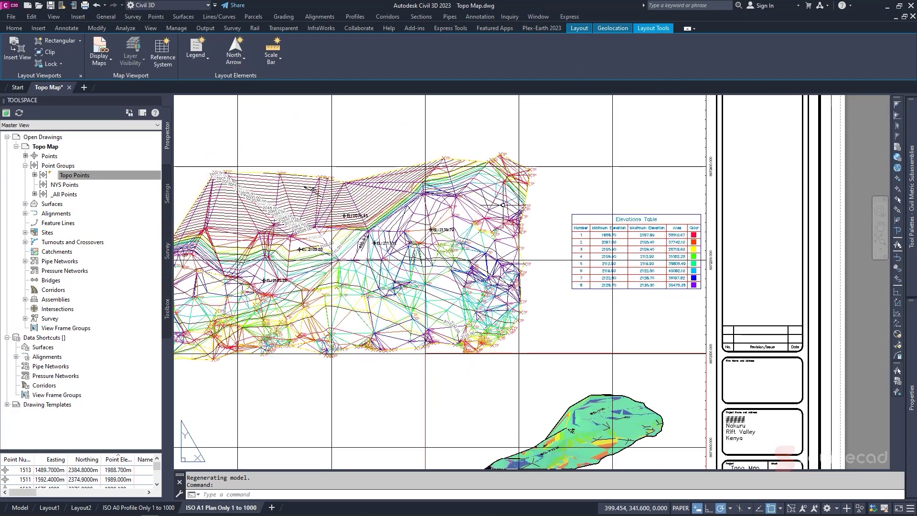
pyautogui.scroll(-2, 626, 209)
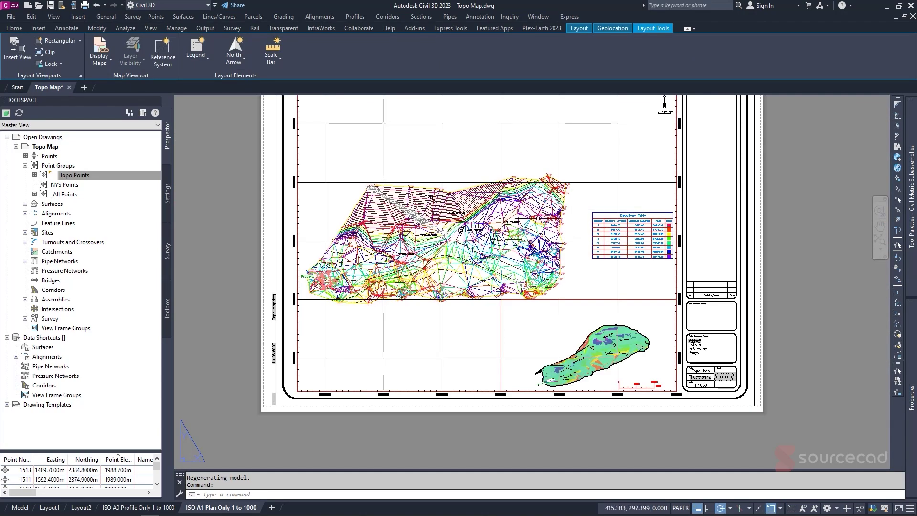
pyautogui.moveTo(593, 164); pyautogui.dragTo(505, 222, button='middle')
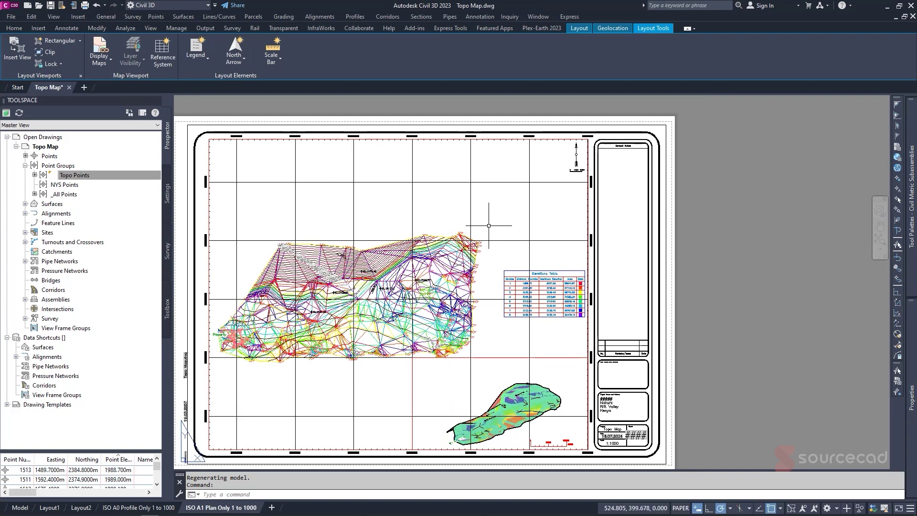
pyautogui.moveTo(364, 300); pyautogui.dragTo(400, 276, button='middle')
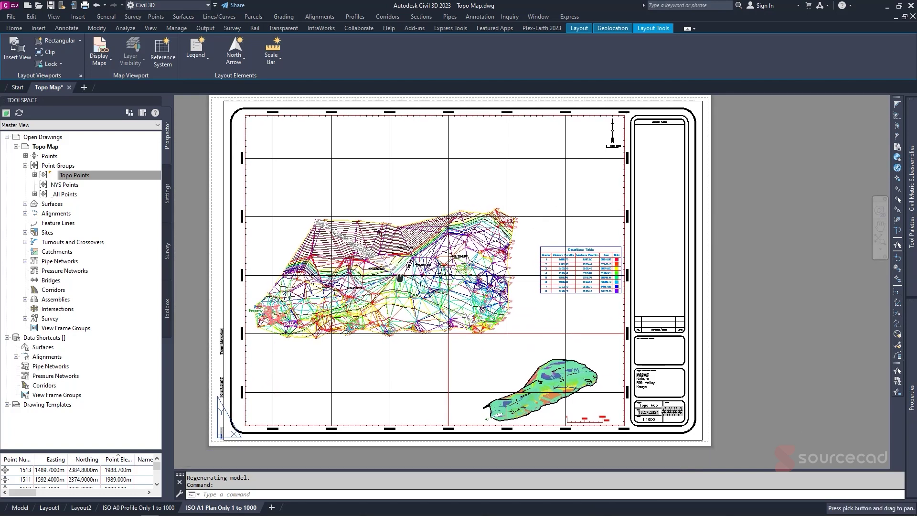
pyautogui.middleClick(399, 275)
pyautogui.middleClick(400, 276)
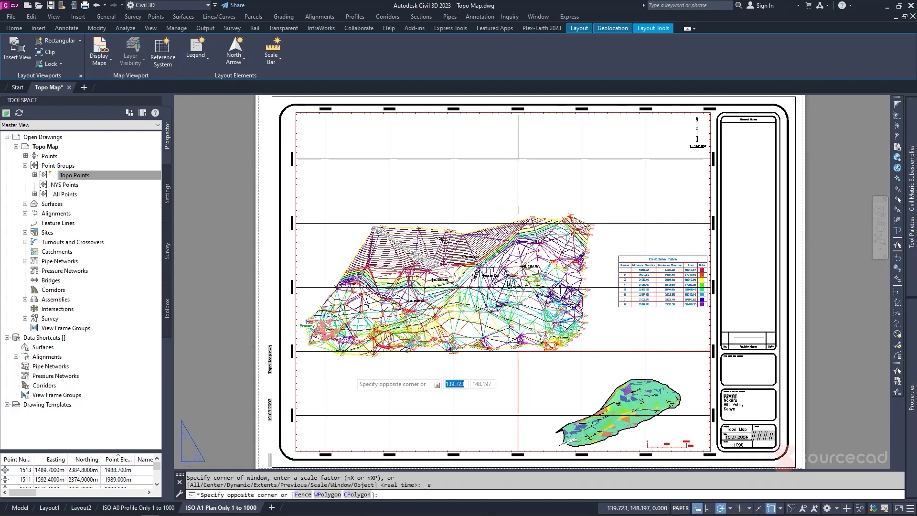
# Activate the map viewport on the layout and start creating a point table
pyautogui.doubleClick(349, 371)
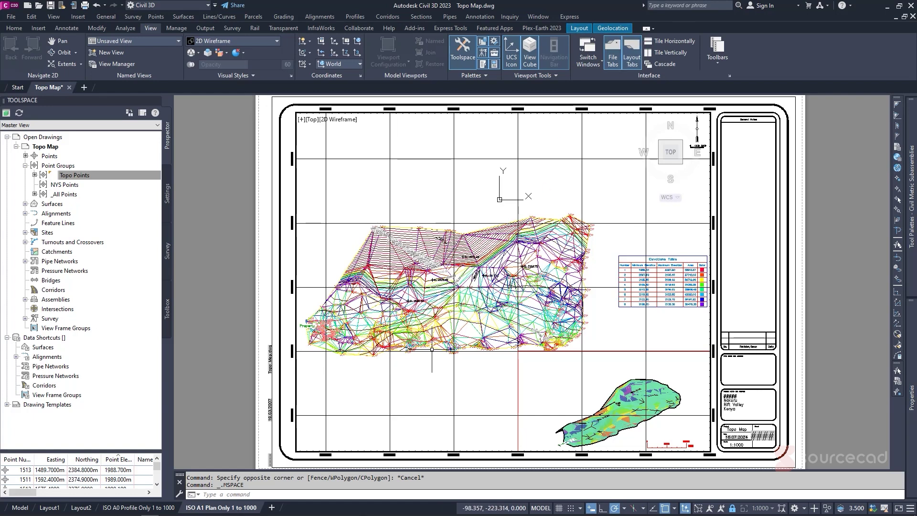
pyautogui.click(422, 379)
pyautogui.press('Escape')
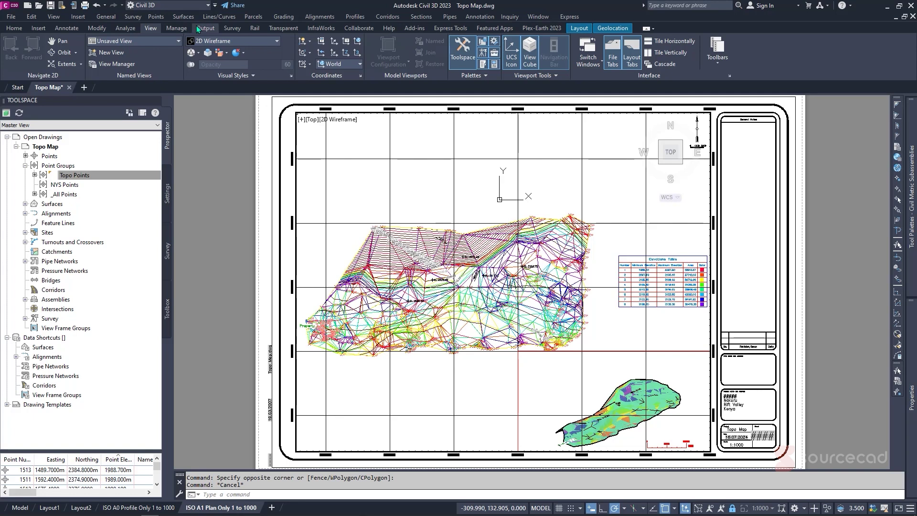
pyautogui.press('Escape')
pyautogui.click(125, 28)
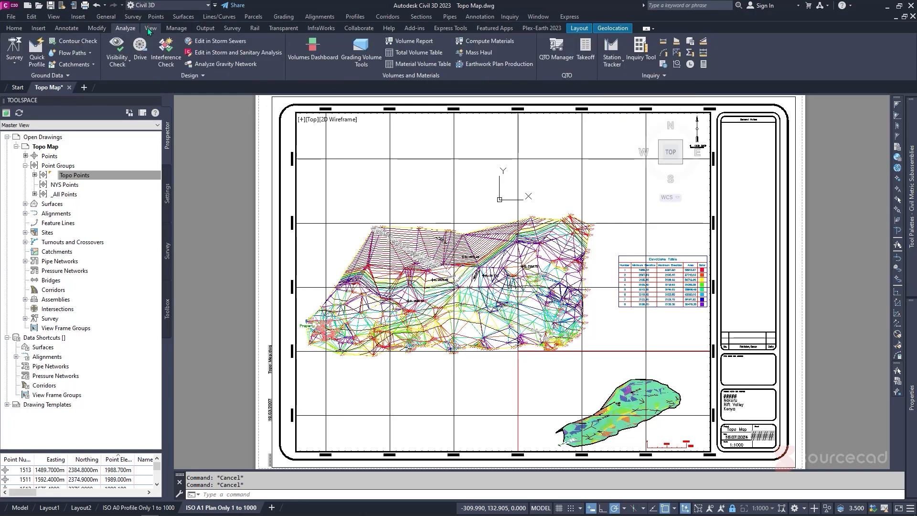
pyautogui.click(150, 29)
pyautogui.click(205, 28)
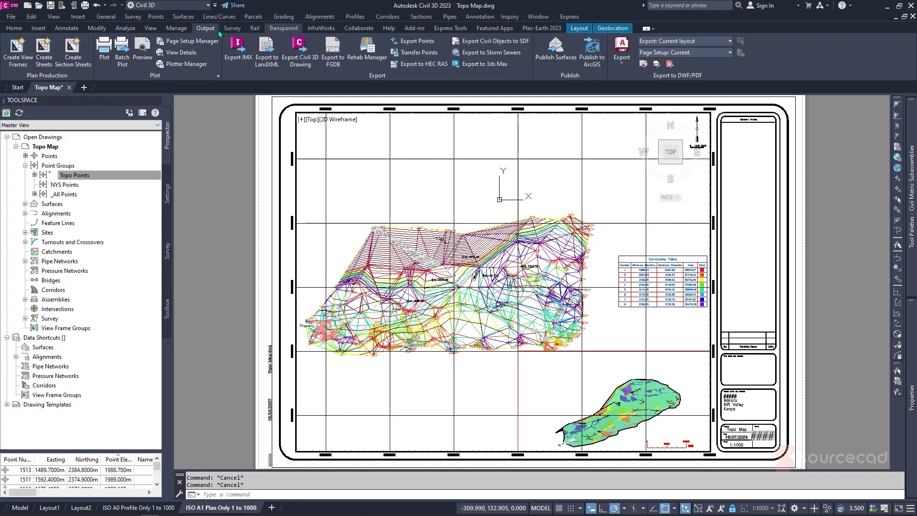
pyautogui.click(67, 28)
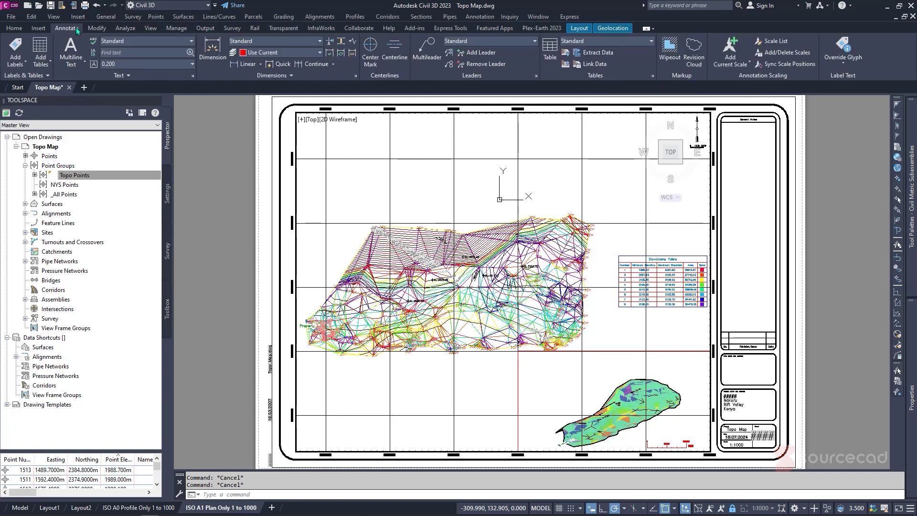
pyautogui.click(43, 58)
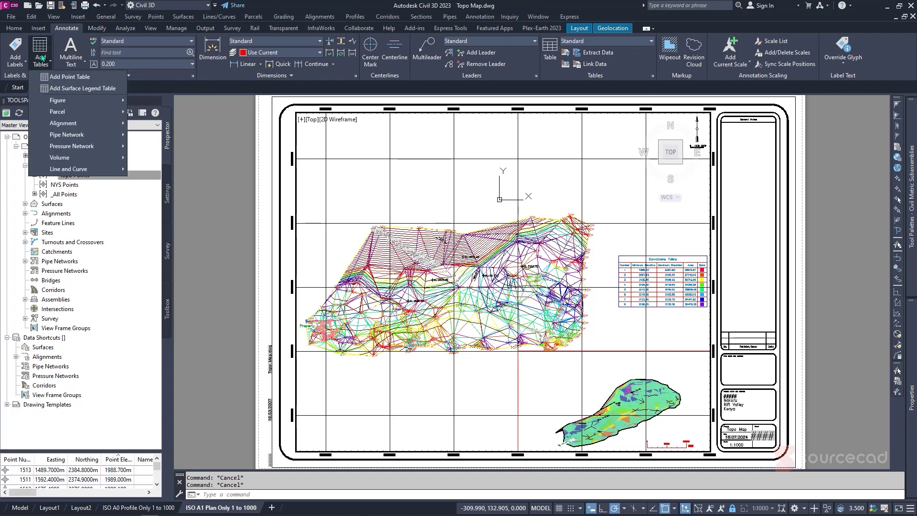
pyautogui.click(85, 77)
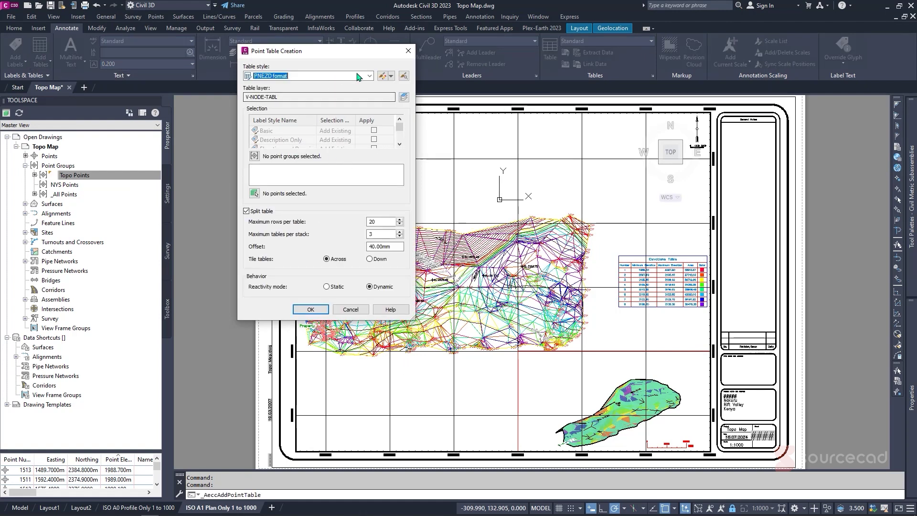
# Copy the PNEZD format table style for the point table and name the copy PENZD format
pyautogui.click(369, 75)
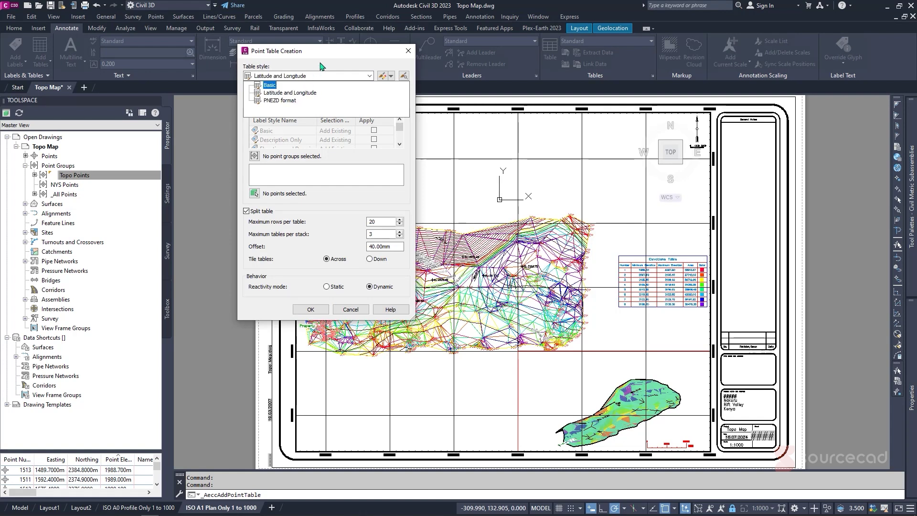
pyautogui.click(279, 100)
pyautogui.click(390, 76)
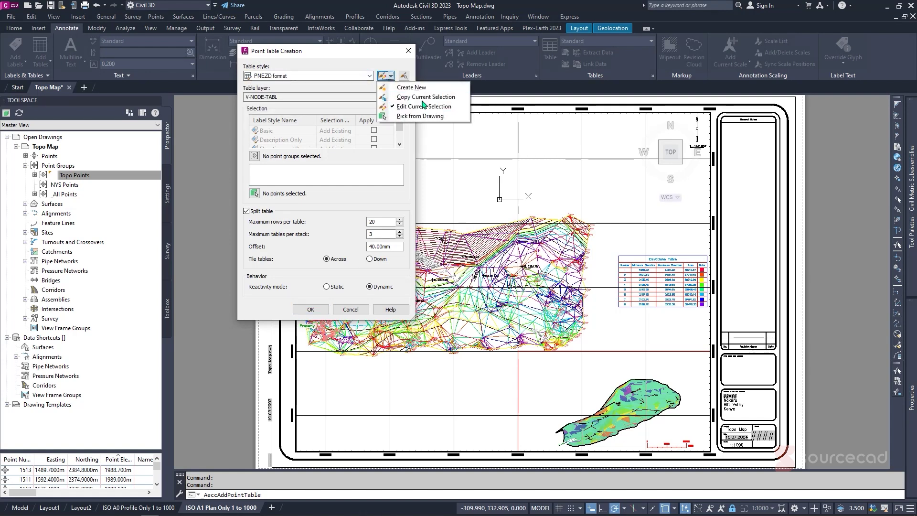
pyautogui.click(388, 107)
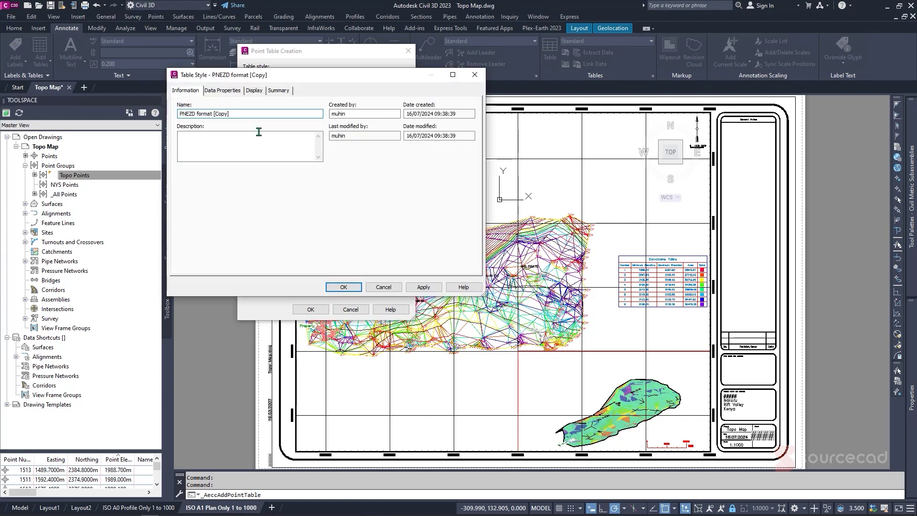
pyautogui.moveTo(189, 113); pyautogui.dragTo(184, 114)
pyautogui.write('EN')
# Rename the Easting column header to Elevation in the PENZD format style's data properties
pyautogui.click(222, 90)
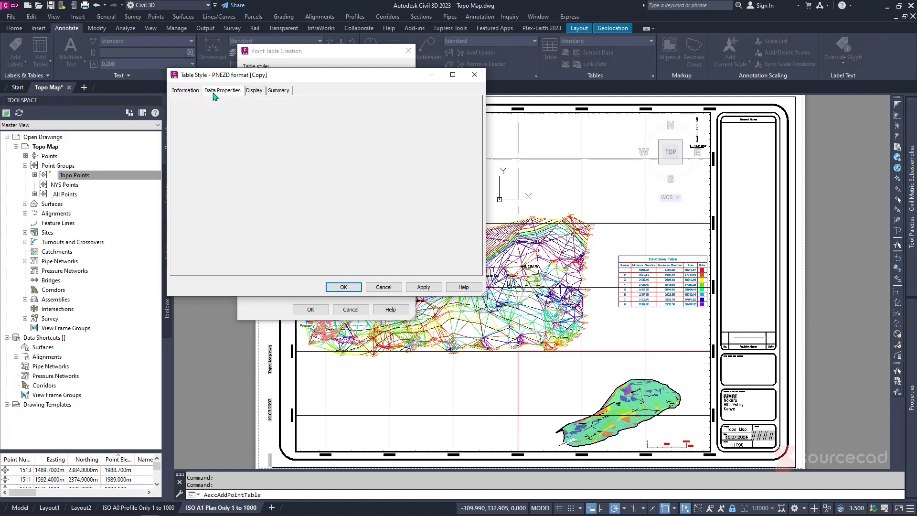
pyautogui.click(311, 215)
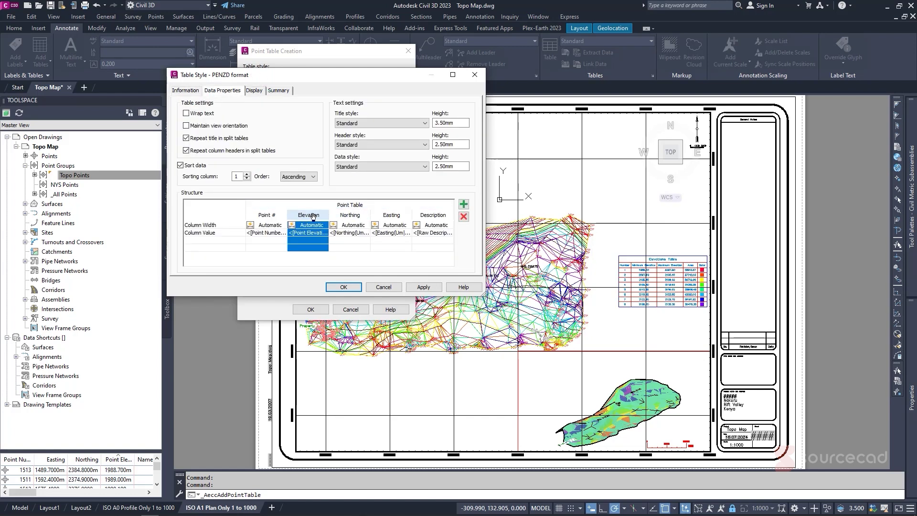
pyautogui.click(405, 215)
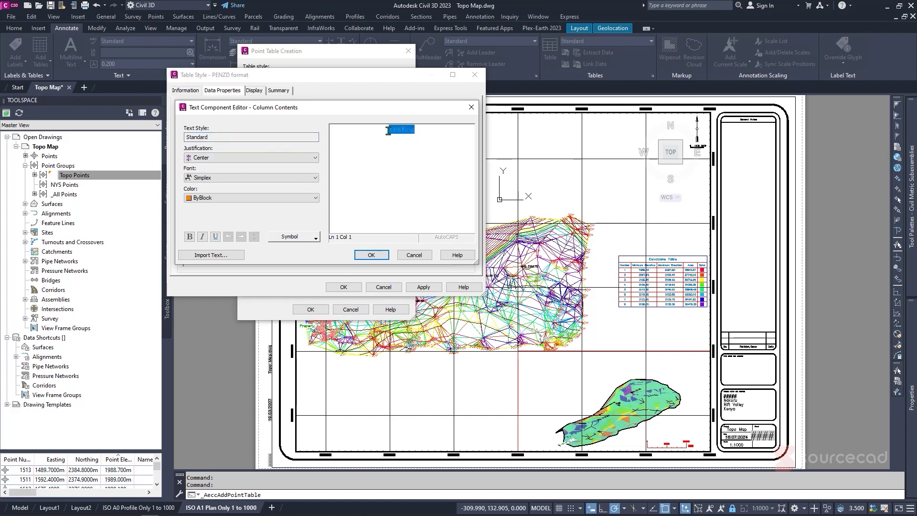
pyautogui.write('E')
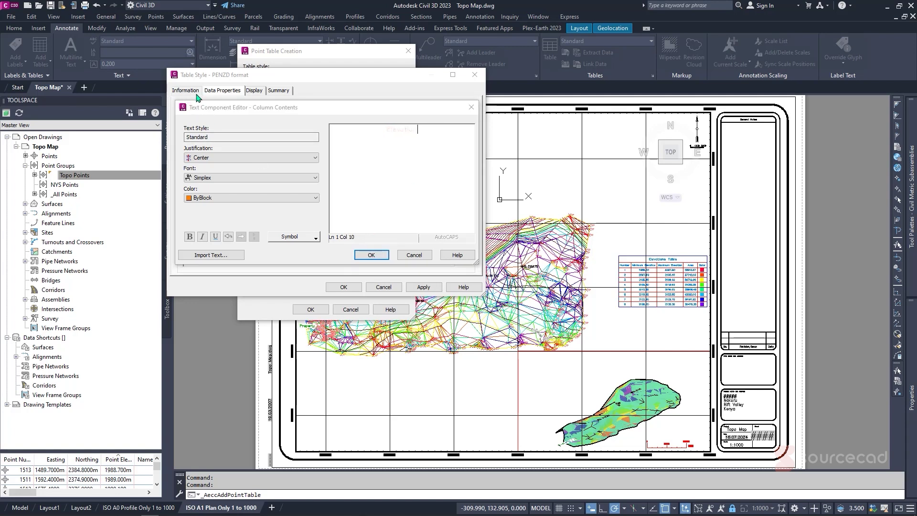
pyautogui.click(372, 255)
# Try to change the value of the column beside Description from Easting to the Point Elevation property
pyautogui.click(407, 235)
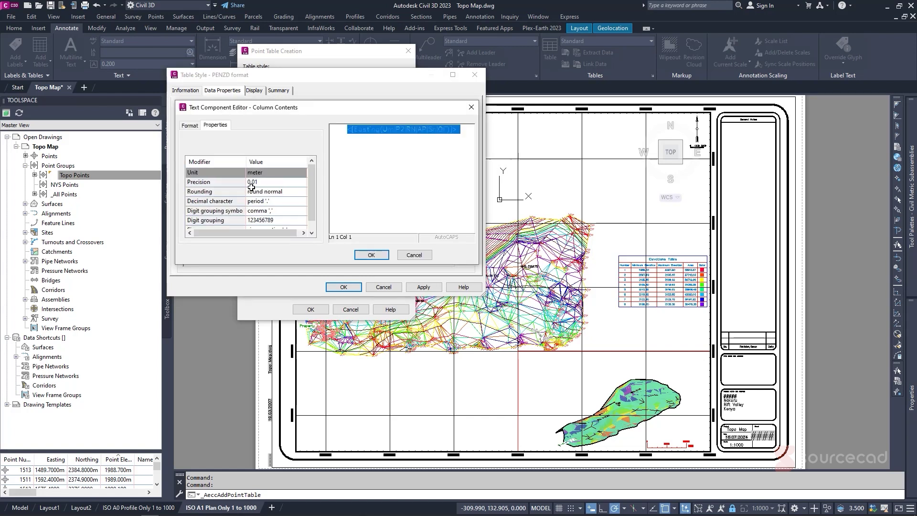
pyautogui.click(191, 126)
pyautogui.click(215, 126)
pyautogui.click(219, 147)
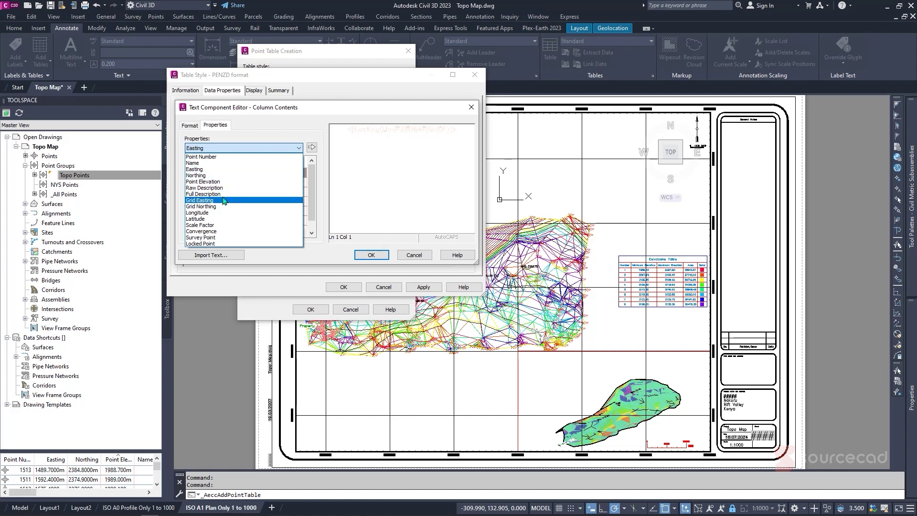
pyautogui.click(226, 182)
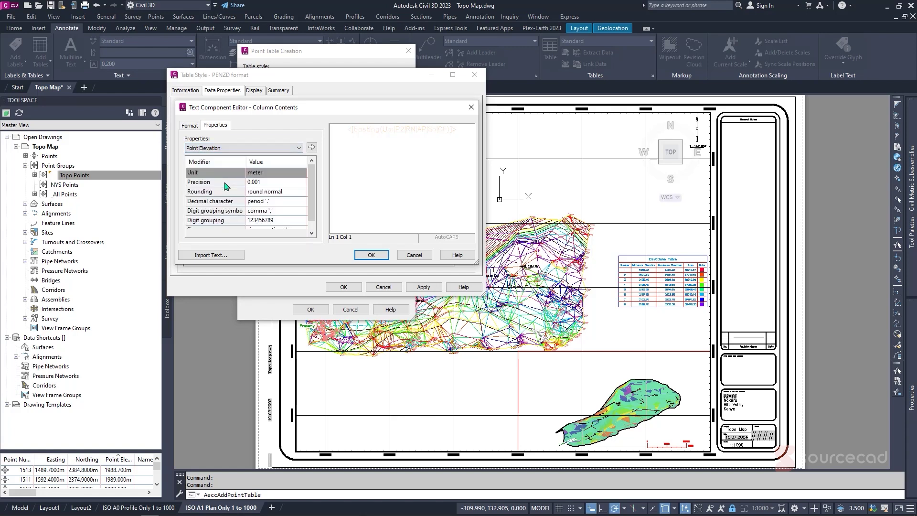
pyautogui.click(371, 256)
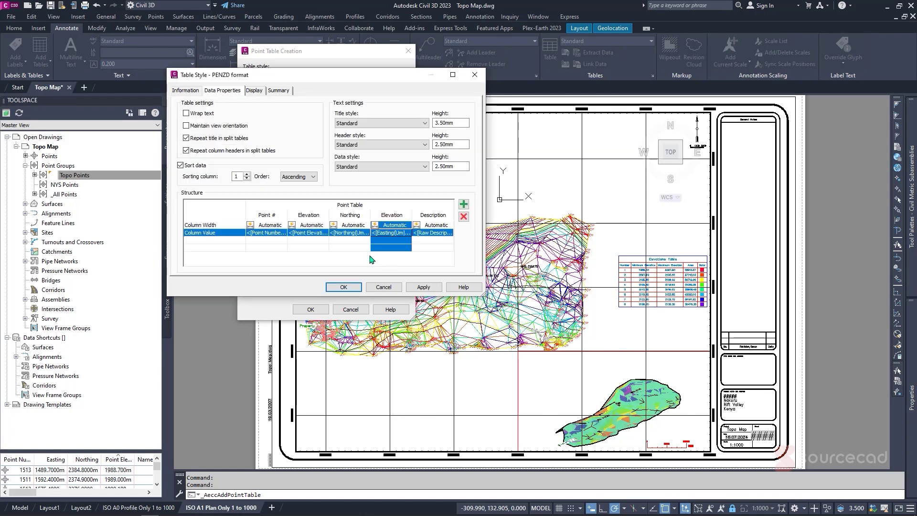
# Try to change the value of the column beside Point # in the PENZD format style
pyautogui.click(313, 237)
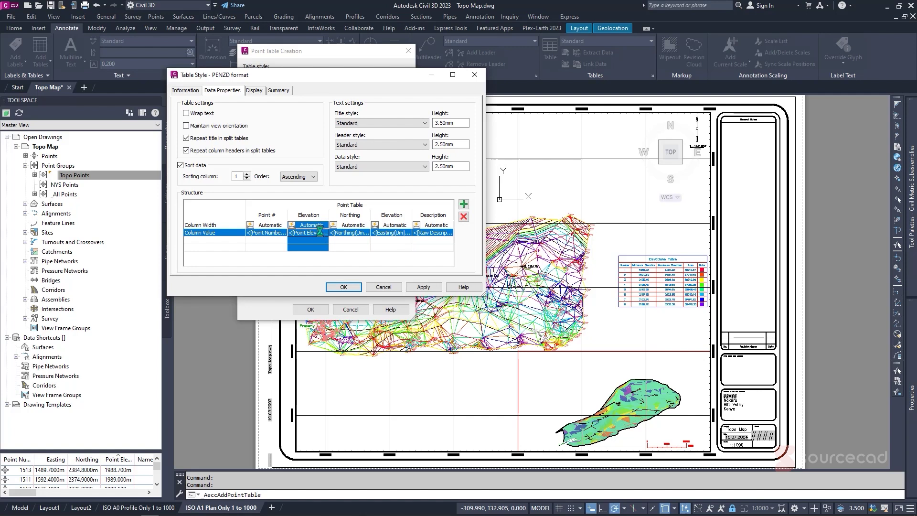
pyautogui.click(273, 148)
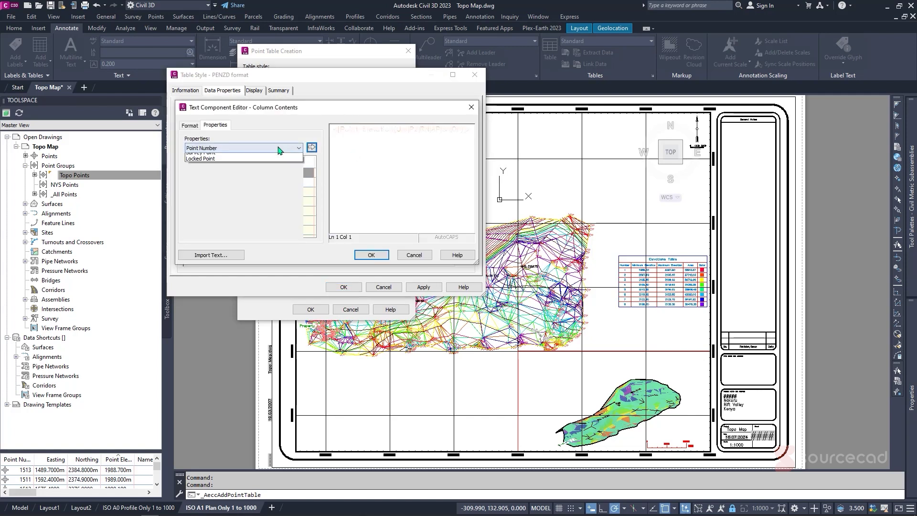
pyautogui.click(226, 173)
pyautogui.click(190, 125)
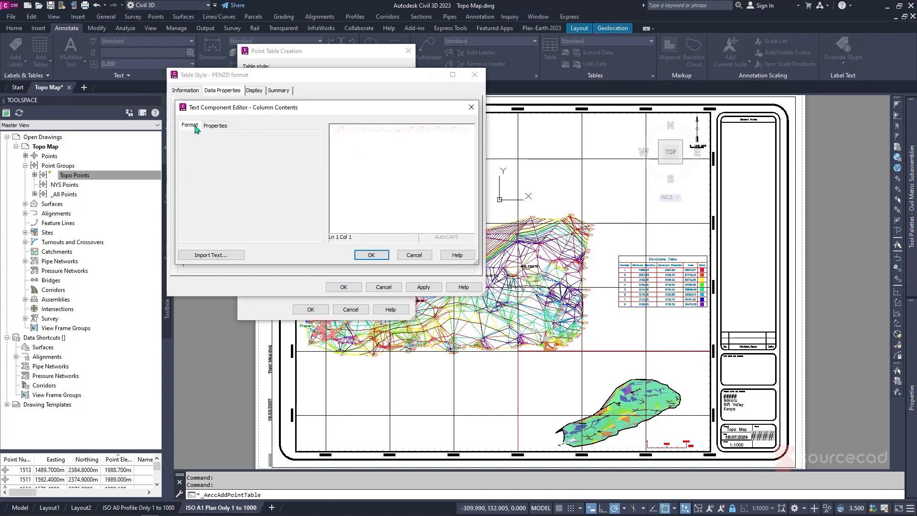
pyautogui.click(372, 255)
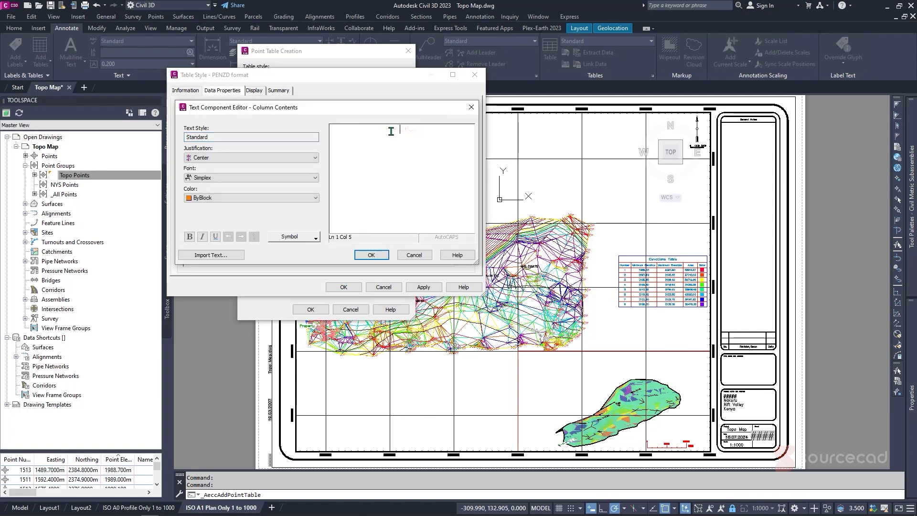
# Rename the header of the column beside Point # to Easting and accept the PENZD format table style
pyautogui.write('Easting')
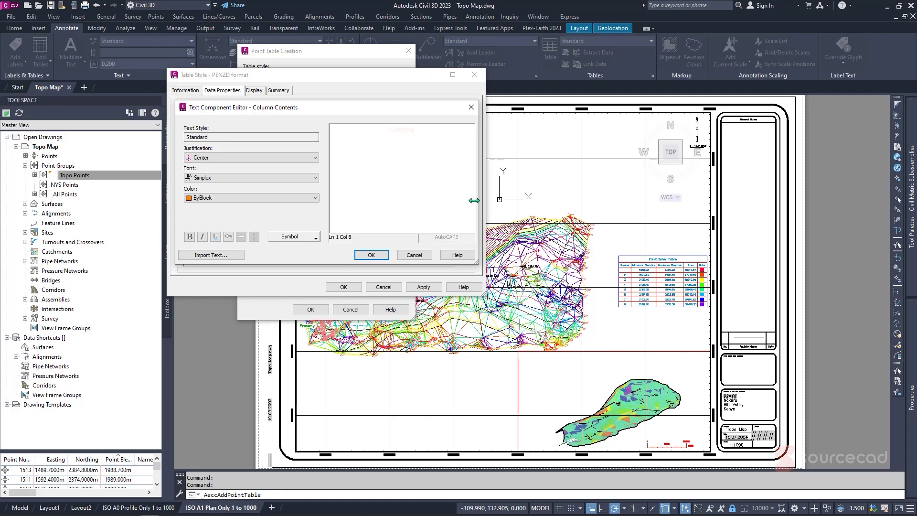
pyautogui.click(372, 255)
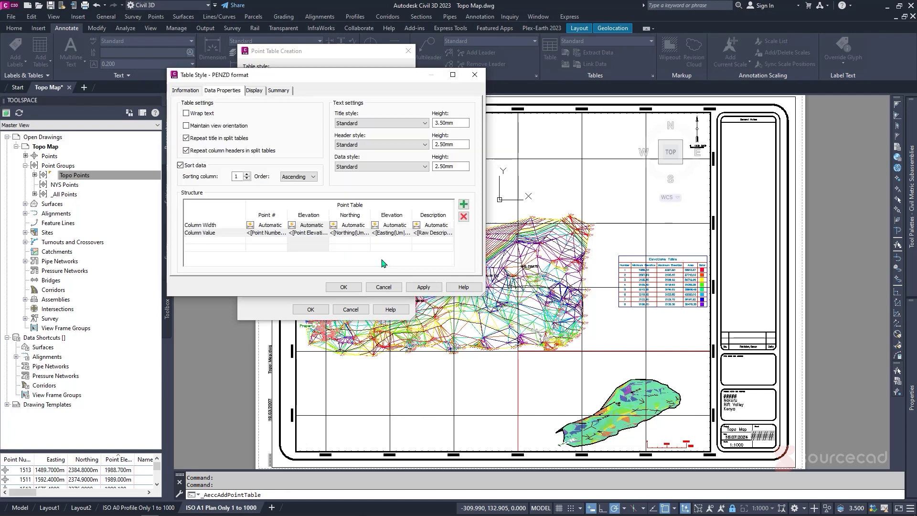
pyautogui.click(344, 286)
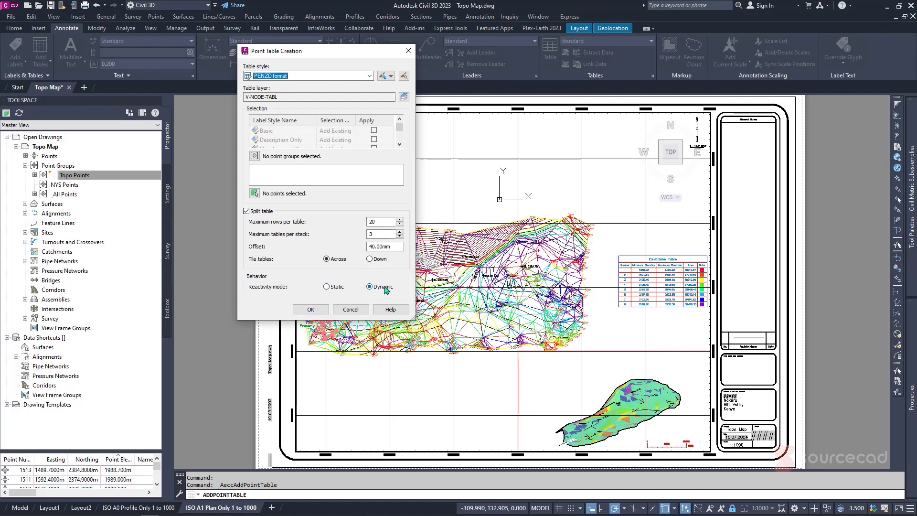
# Choose the Topo Points group for the point table and place the table below the lower-left part of the contour map
pyautogui.click(315, 311)
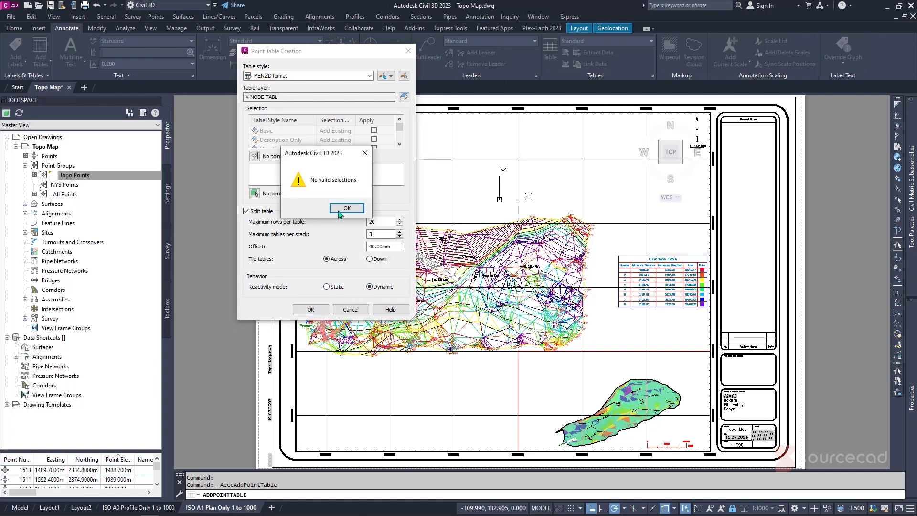
pyautogui.click(342, 210)
pyautogui.click(254, 156)
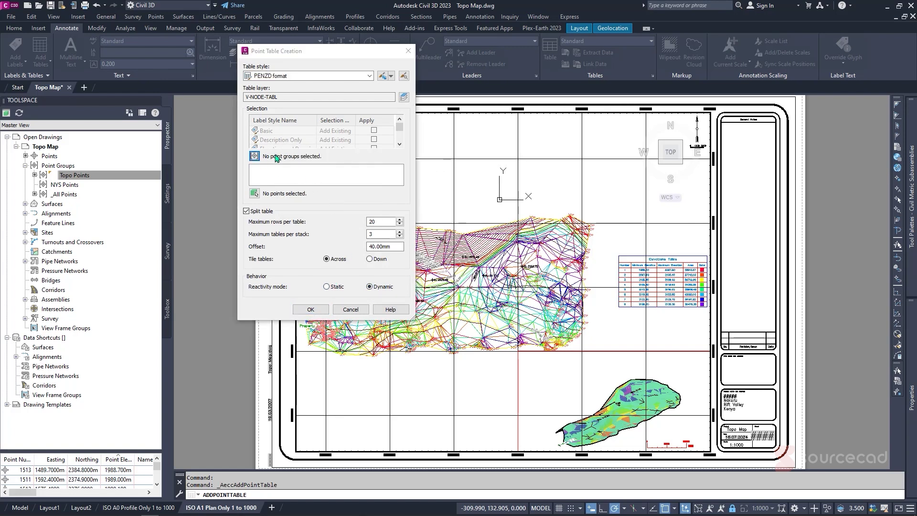
pyautogui.click(274, 171)
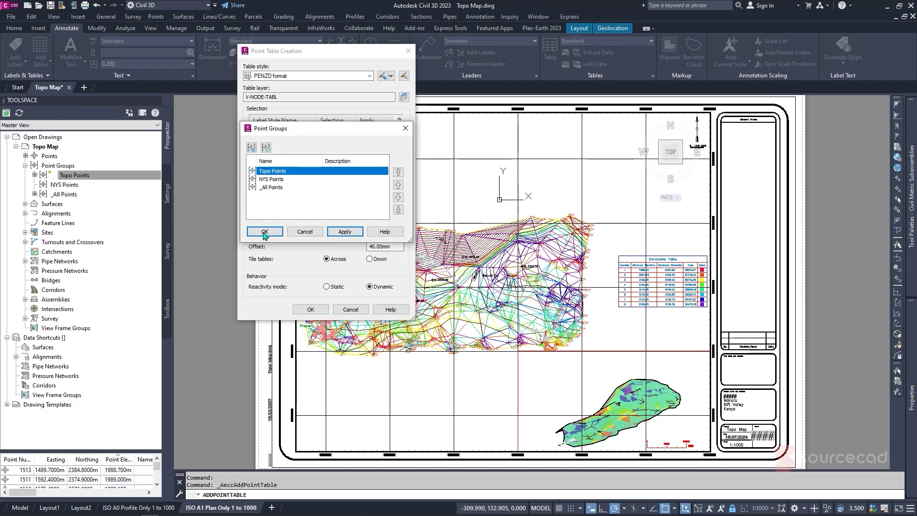
pyautogui.click(266, 230)
pyautogui.click(298, 309)
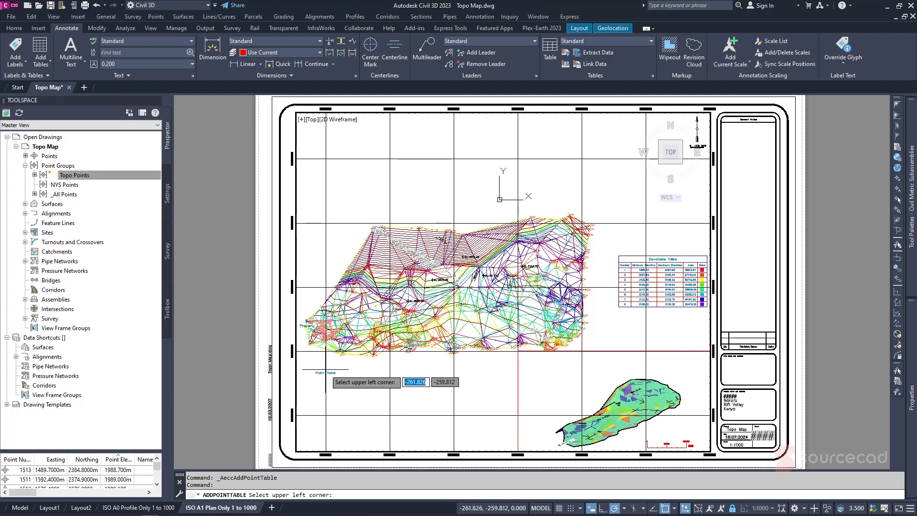
pyautogui.click(326, 369)
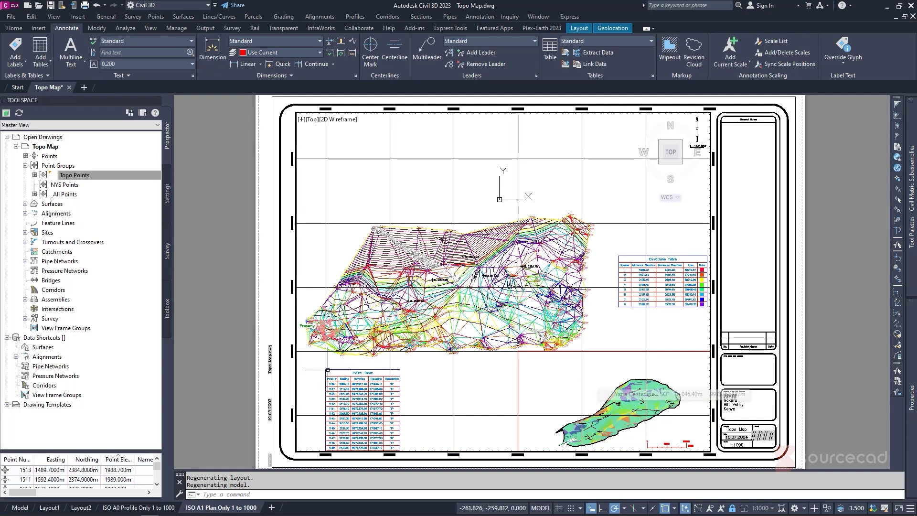
# Move the second table of the point table stack next to the first one, below the contour map
pyautogui.click(371, 370)
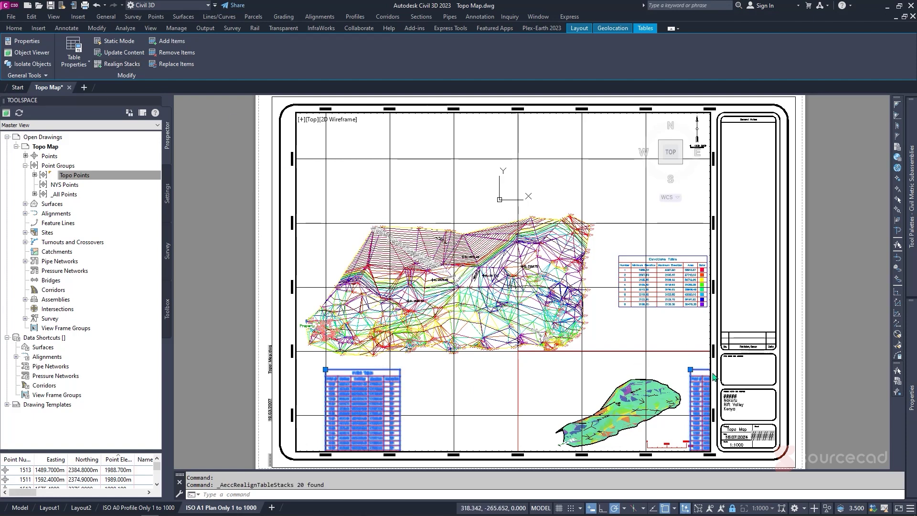
pyautogui.click(691, 369)
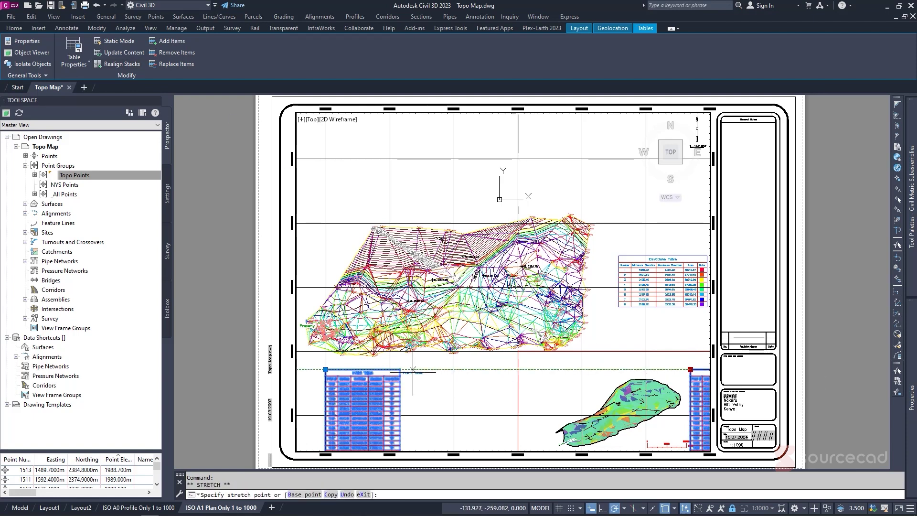
pyautogui.click(463, 358)
pyautogui.middleClick(470, 334)
pyautogui.middleClick(470, 334)
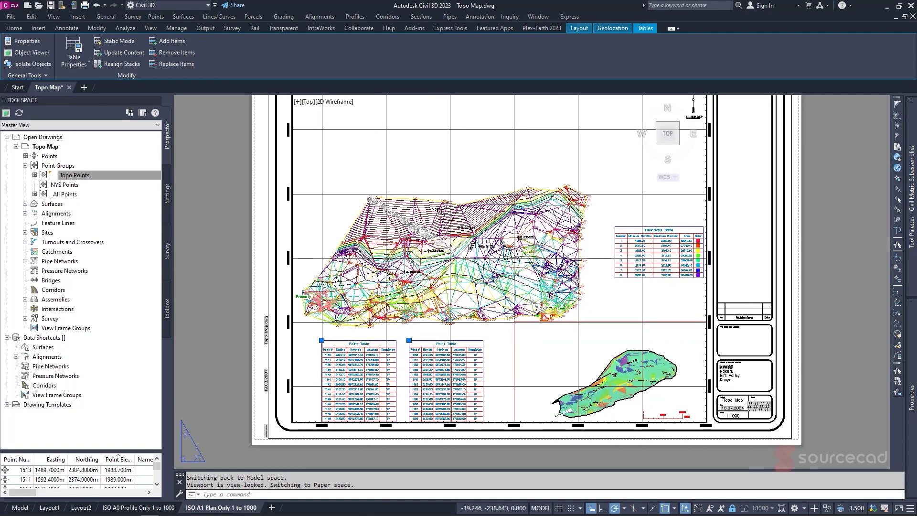
pyautogui.click(427, 172)
pyautogui.rightClick(397, 172)
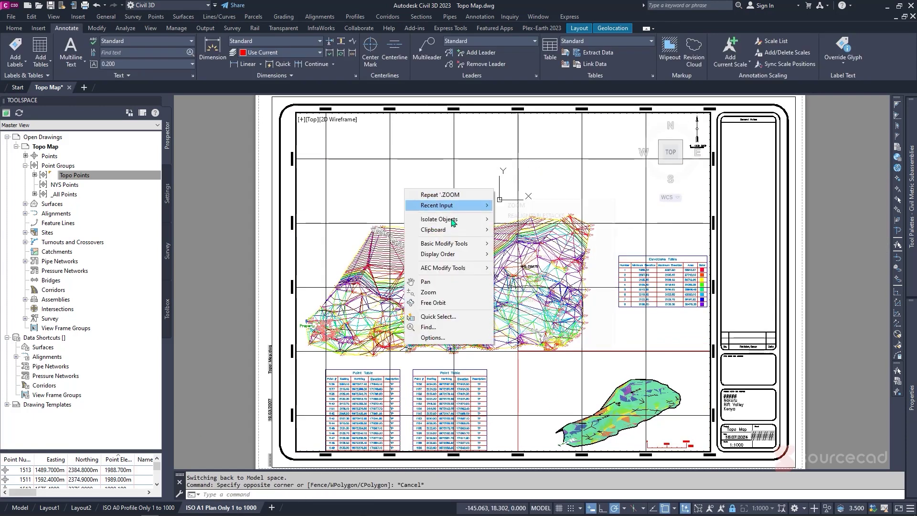
pyautogui.click(422, 281)
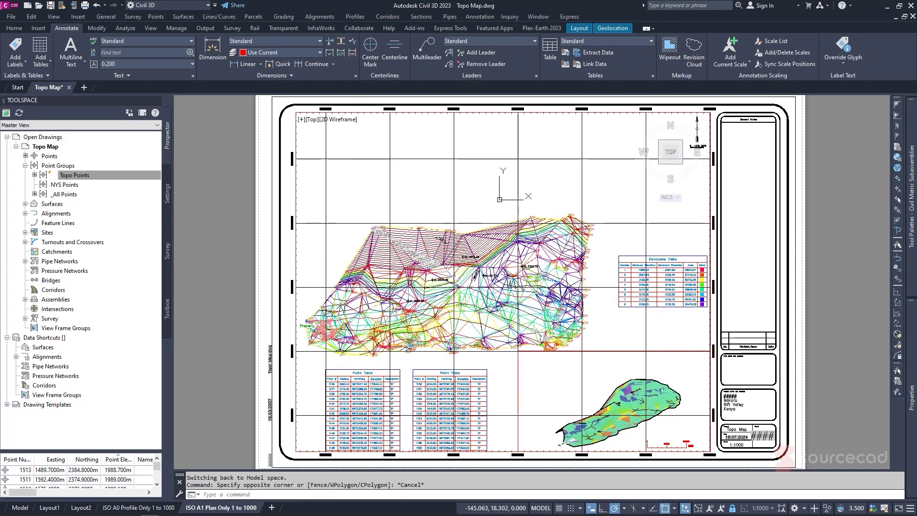
pyautogui.moveTo(429, 185); pyautogui.dragTo(429, 191)
pyautogui.rightClick(430, 191)
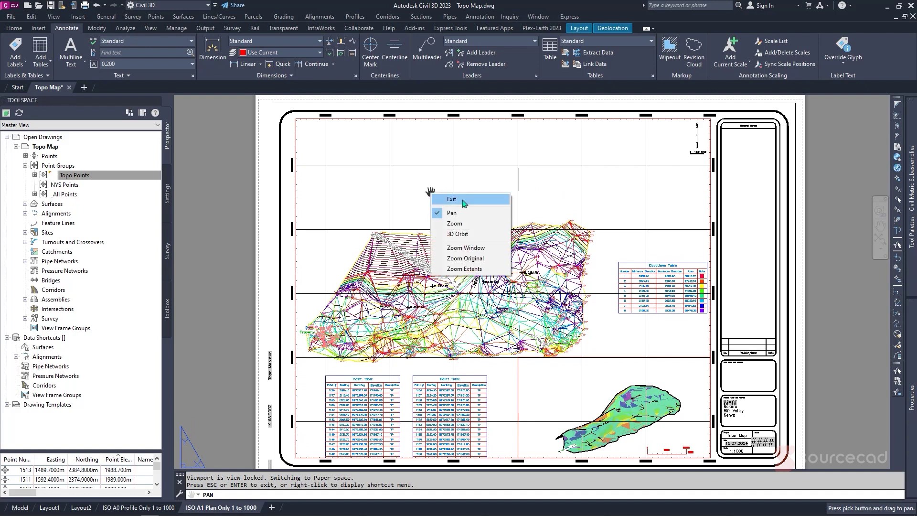
pyautogui.click(458, 200)
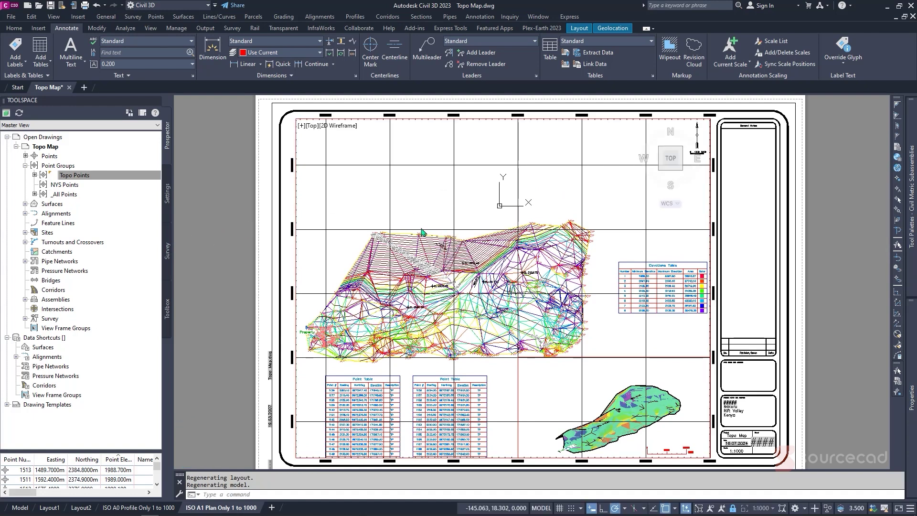
pyautogui.doubleClick(540, 226)
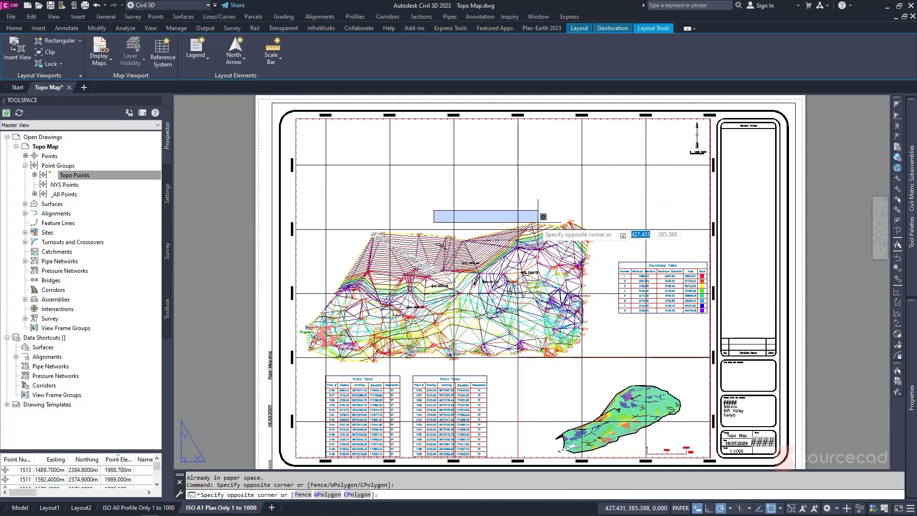
pyautogui.press('Escape')
pyautogui.click(20, 507)
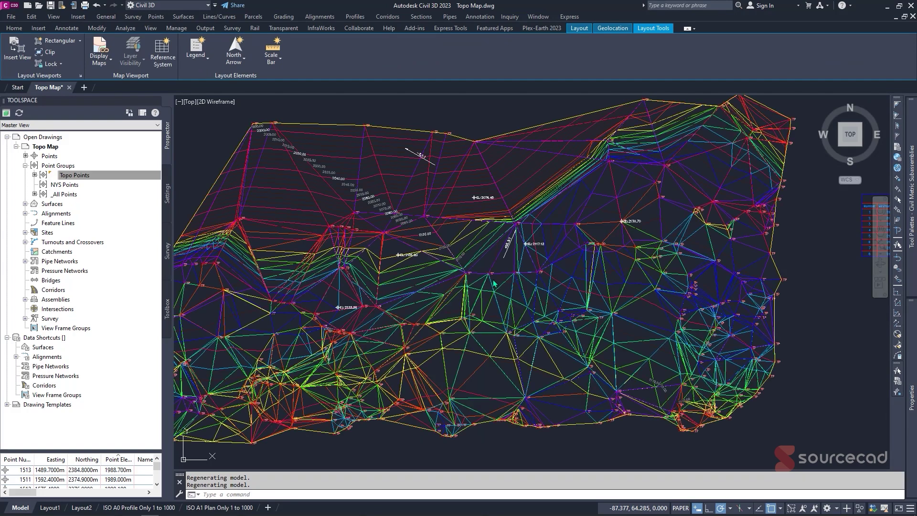
pyautogui.scroll(-5, 464, 361)
pyautogui.scroll(2, 458, 363)
pyautogui.click(219, 507)
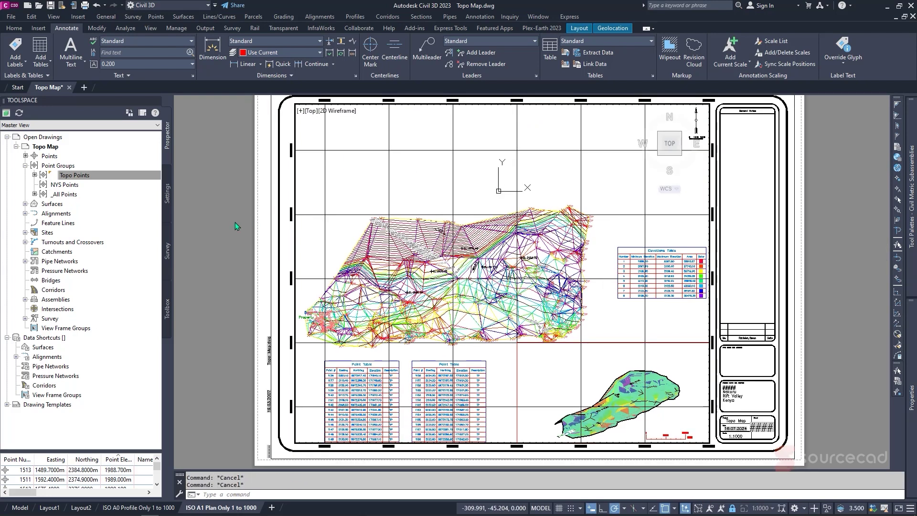
# Switch to paper space and shorten the map viewport by lowering its upper edge to just above the contour map
pyautogui.doubleClick(236, 221)
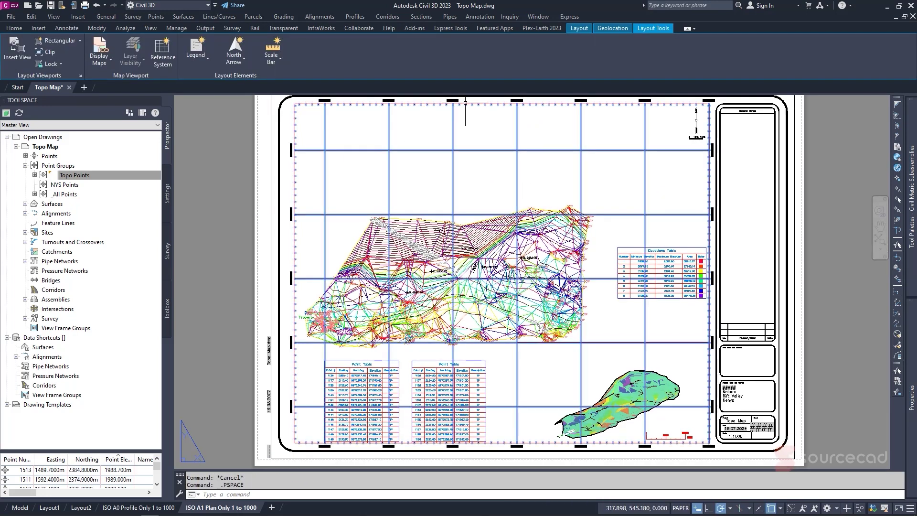
pyautogui.scroll(5, 464, 107)
pyautogui.press('Escape')
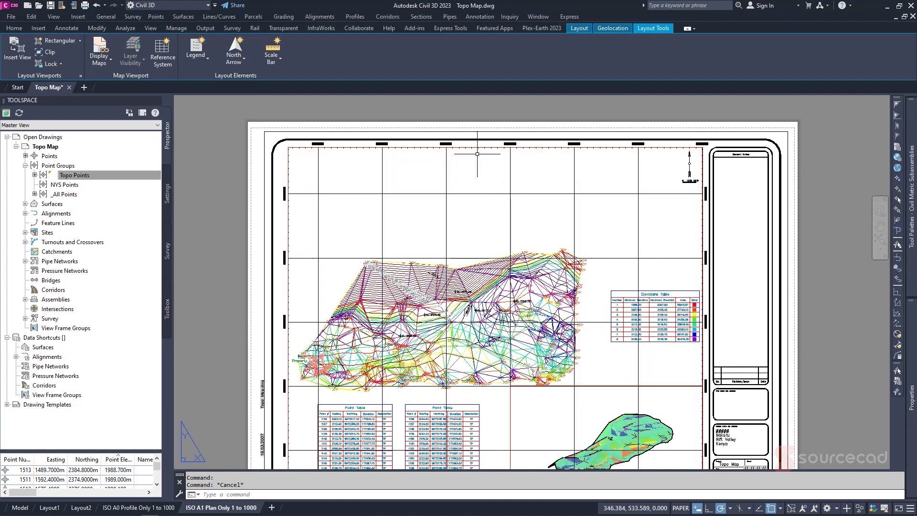
pyautogui.scroll(5, 473, 141)
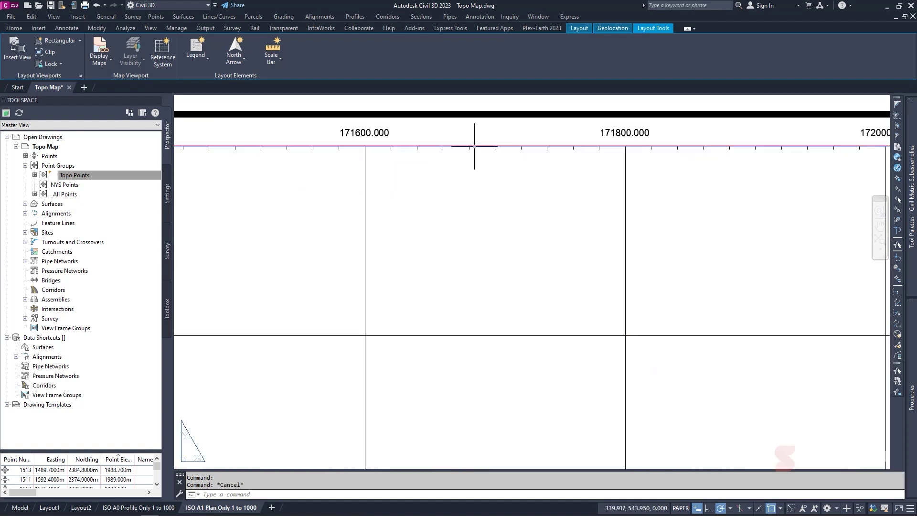
pyautogui.click(474, 139)
pyautogui.scroll(-5, 474, 140)
pyautogui.scroll(-7, 478, 151)
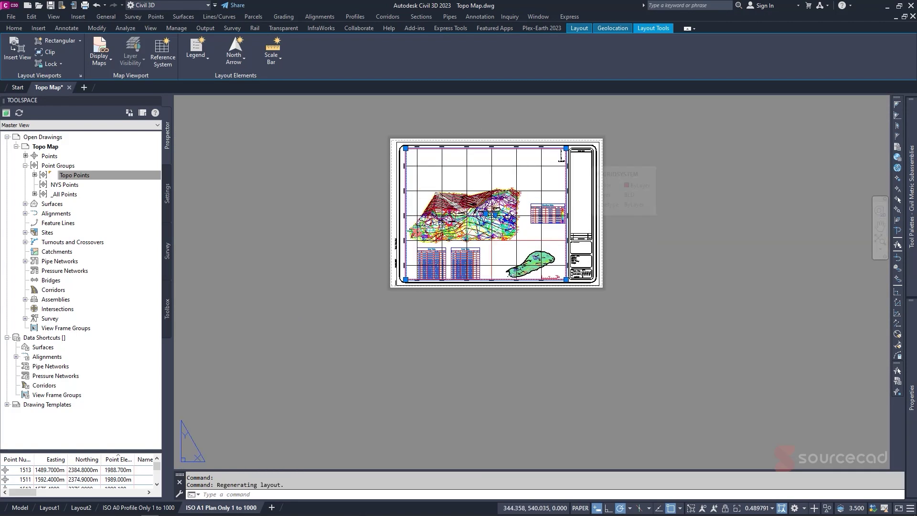
pyautogui.scroll(2, 580, 142)
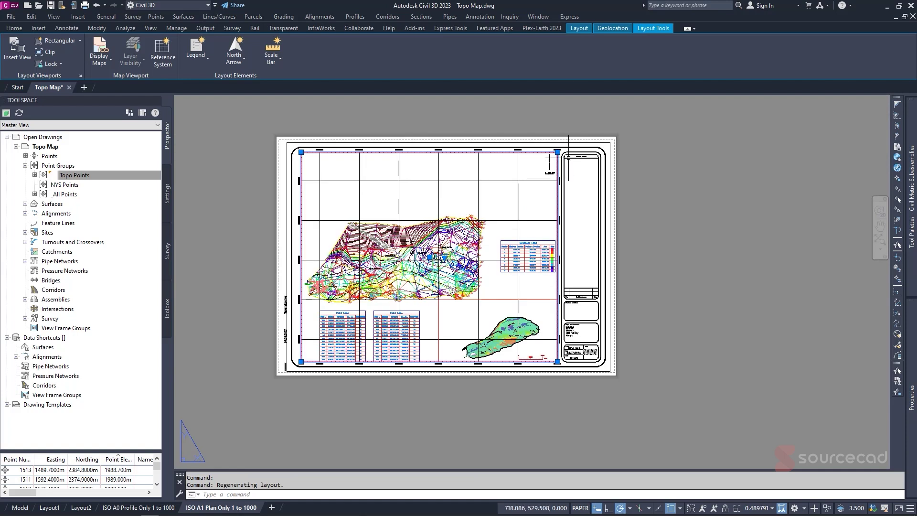
pyautogui.click(556, 152)
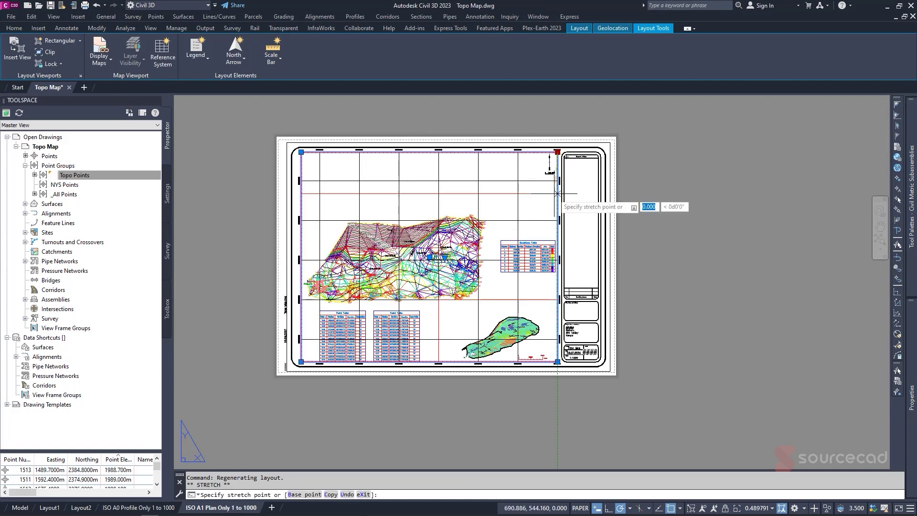
pyautogui.click(558, 223)
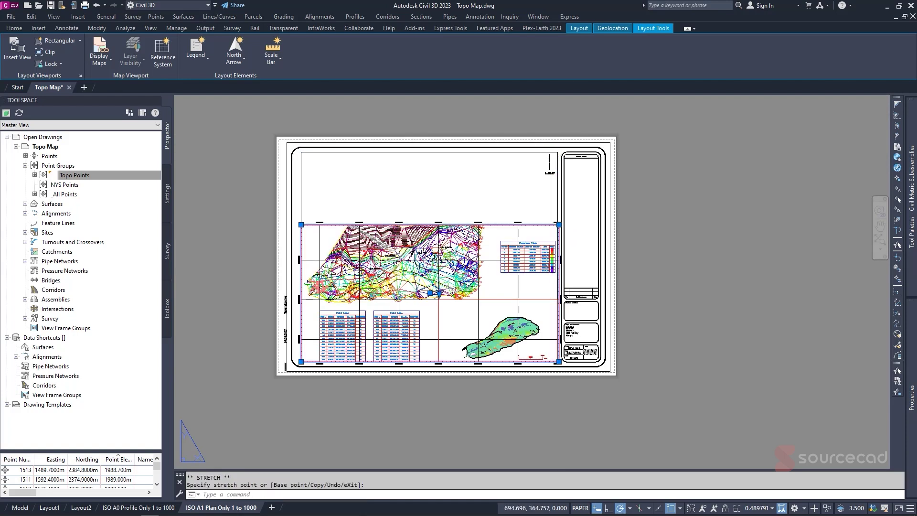
pyautogui.click(558, 224)
pyautogui.click(557, 203)
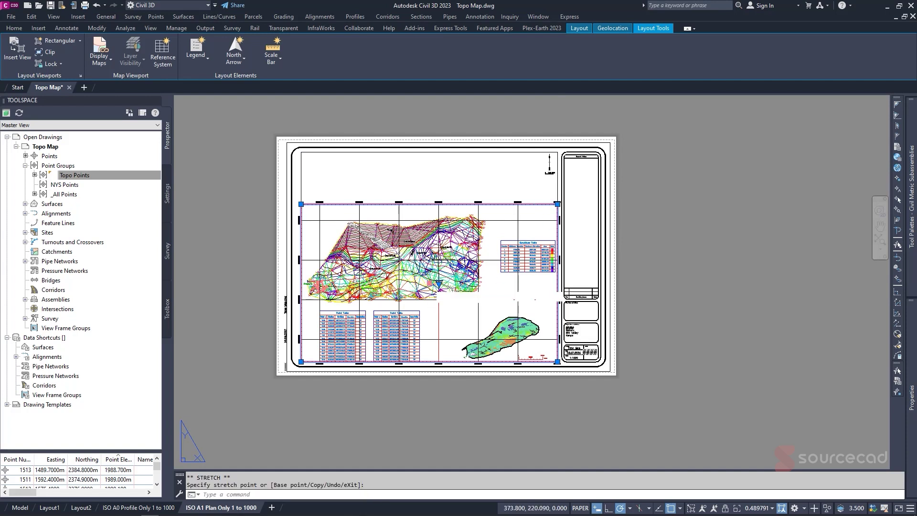
# Move the map viewport from its upper-left corner to the upper-left corner of the sheet's inner frame
pyautogui.click(429, 283)
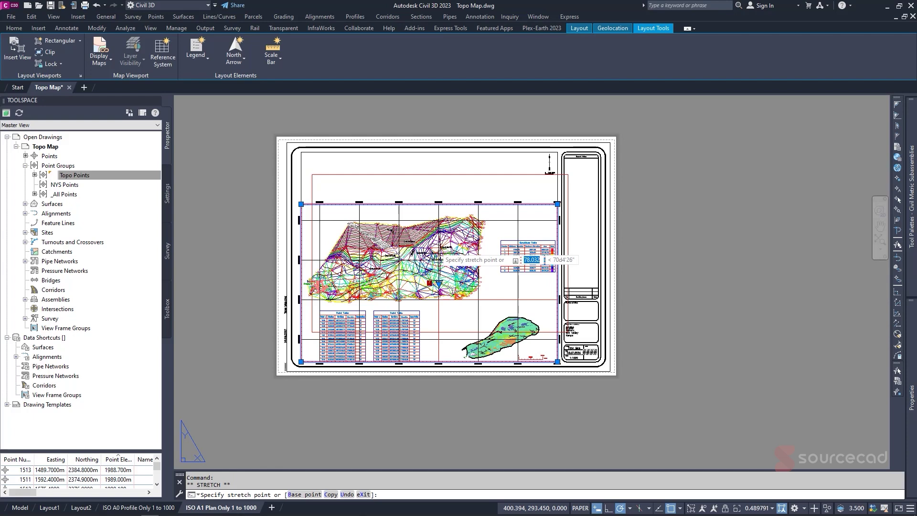
pyautogui.press('Escape')
pyautogui.write('m')
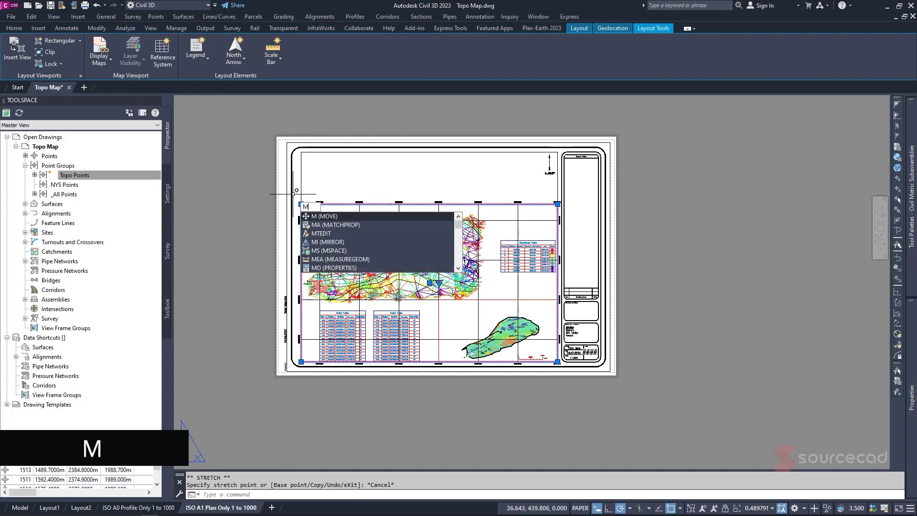
pyautogui.press('Return')
pyautogui.scroll(5, 305, 202)
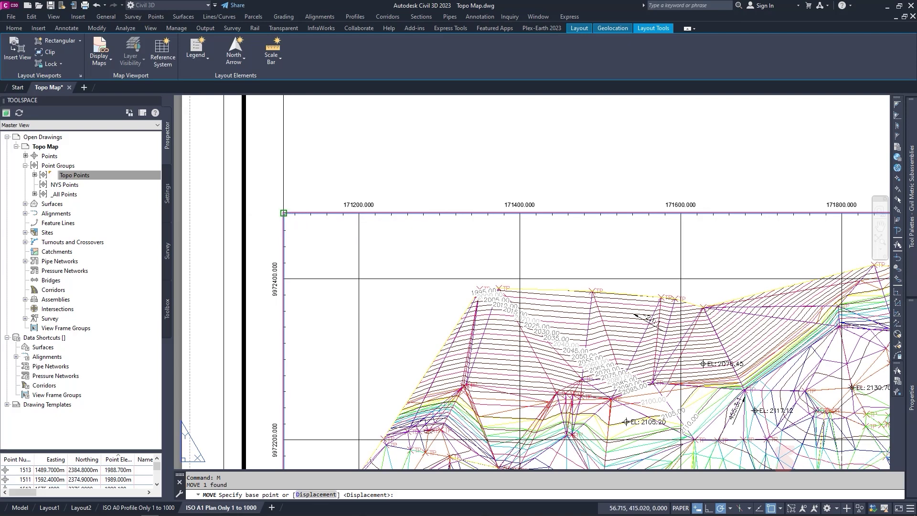
pyautogui.click(283, 213)
pyautogui.scroll(-6, 283, 212)
pyautogui.press('Return')
pyautogui.press('Return')
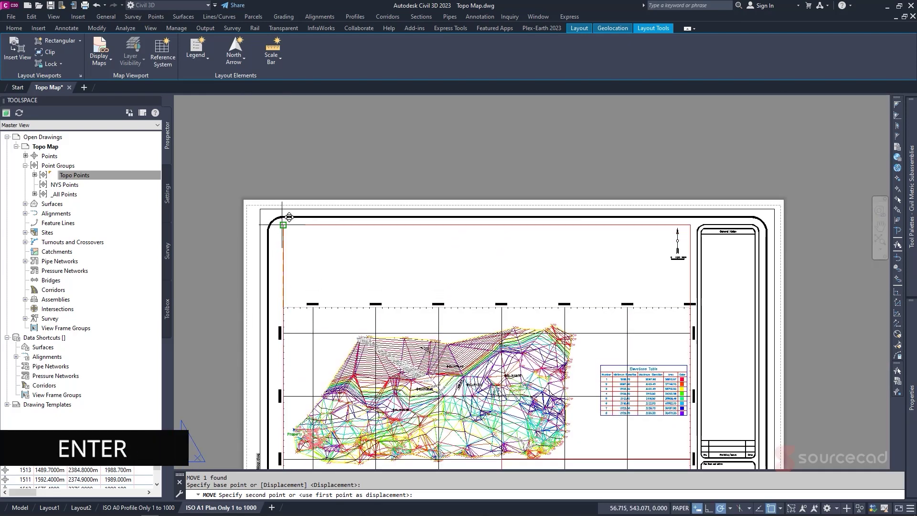
pyautogui.scroll(-3, 350, 351)
pyautogui.click(350, 352)
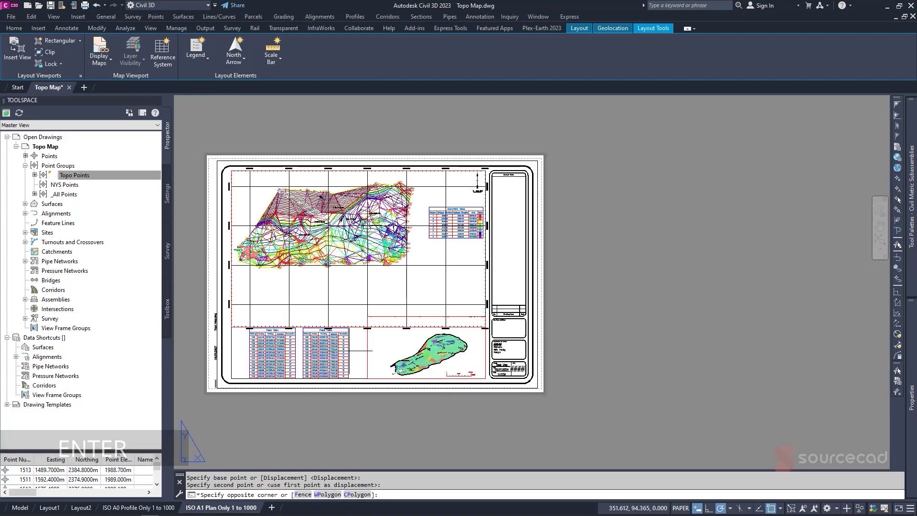
pyautogui.scroll(5, 351, 352)
pyautogui.scroll(-3, 351, 351)
pyautogui.press('Escape')
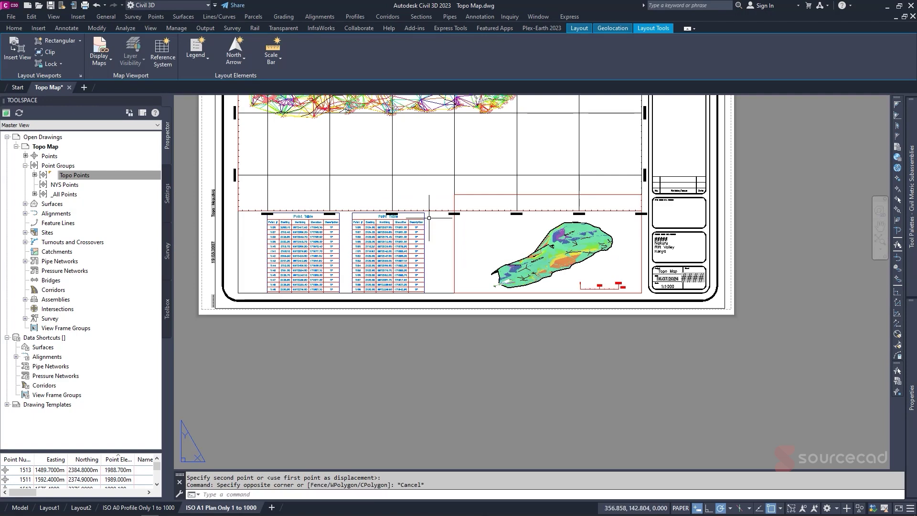
pyautogui.click(424, 221)
pyautogui.click(423, 222)
pyautogui.click(406, 222)
pyautogui.click(363, 234)
pyautogui.click(334, 224)
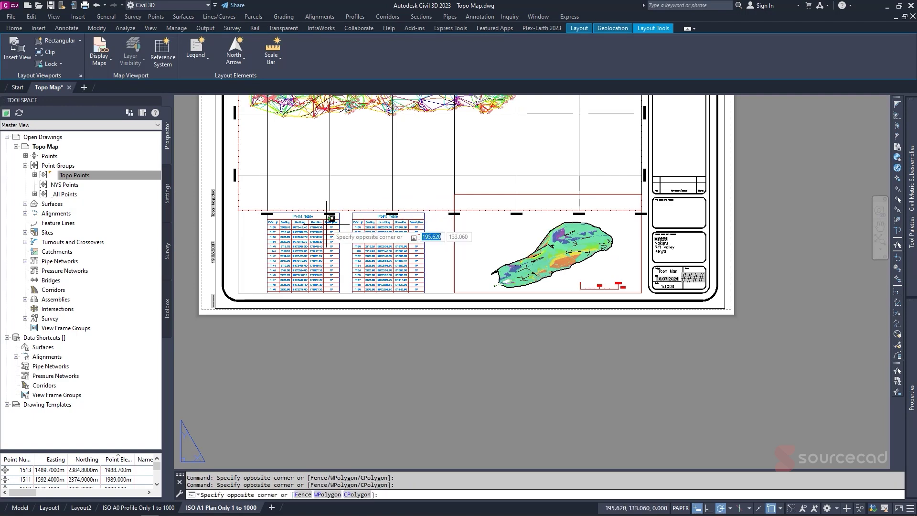
pyautogui.press('Escape')
pyautogui.click(268, 218)
pyautogui.scroll(4, 265, 219)
pyautogui.press('Escape')
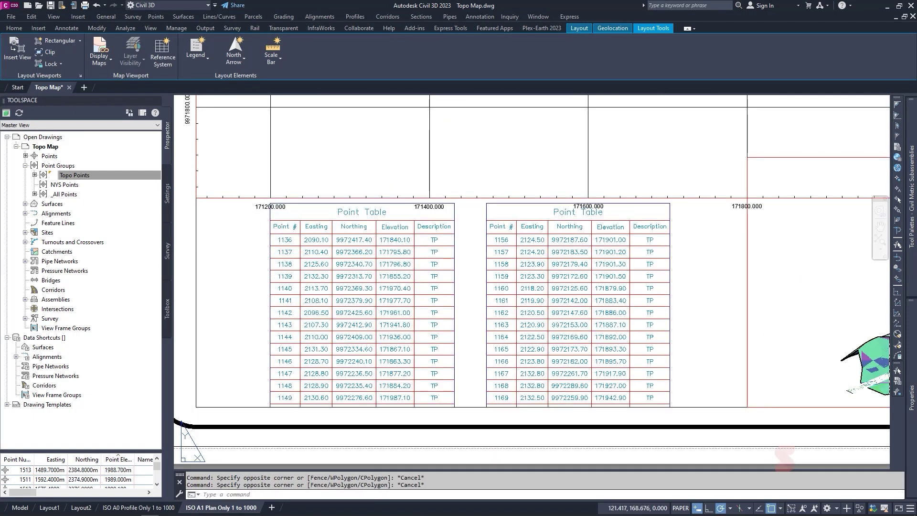
pyautogui.doubleClick(305, 180)
pyautogui.click(487, 197)
pyautogui.click(484, 196)
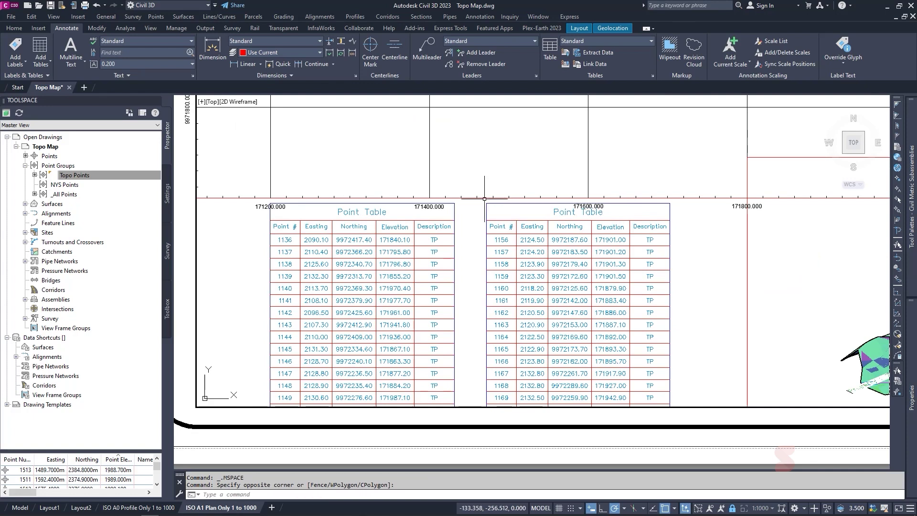
pyautogui.click(486, 197)
pyautogui.click(486, 197)
pyautogui.click(482, 199)
pyautogui.click(480, 201)
pyautogui.scroll(-4, 267, 209)
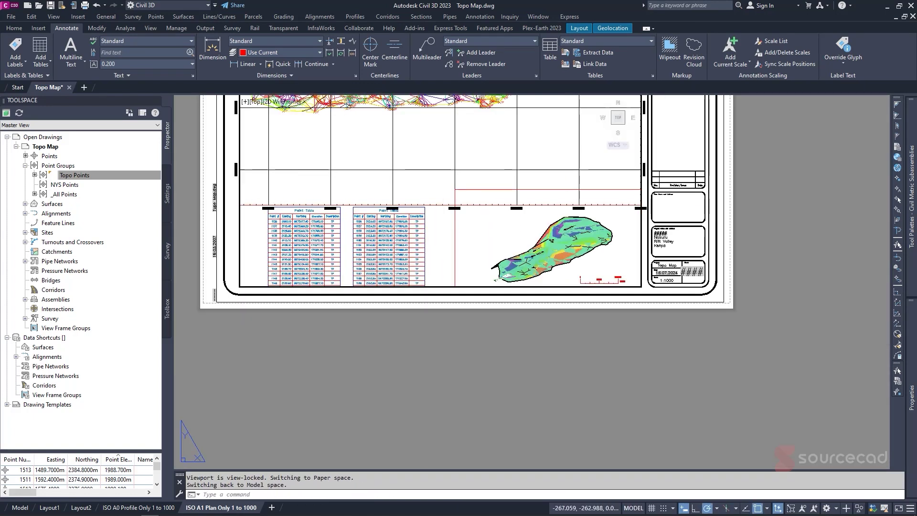
pyautogui.click(259, 209)
pyautogui.click(259, 207)
# Switch to paper space and stretch the map viewport's lower edge down to the bottom of the sheet's inner frame
pyautogui.doubleClick(232, 205)
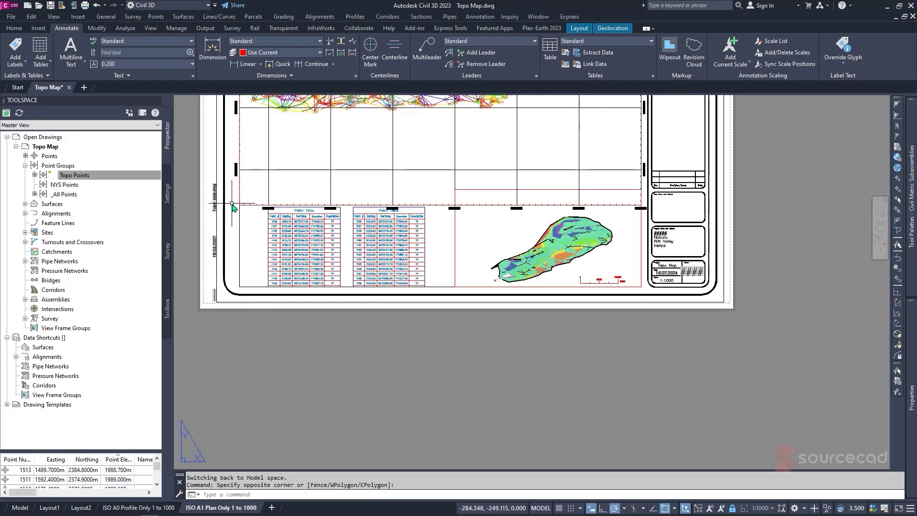
pyautogui.click(271, 205)
pyautogui.click(239, 205)
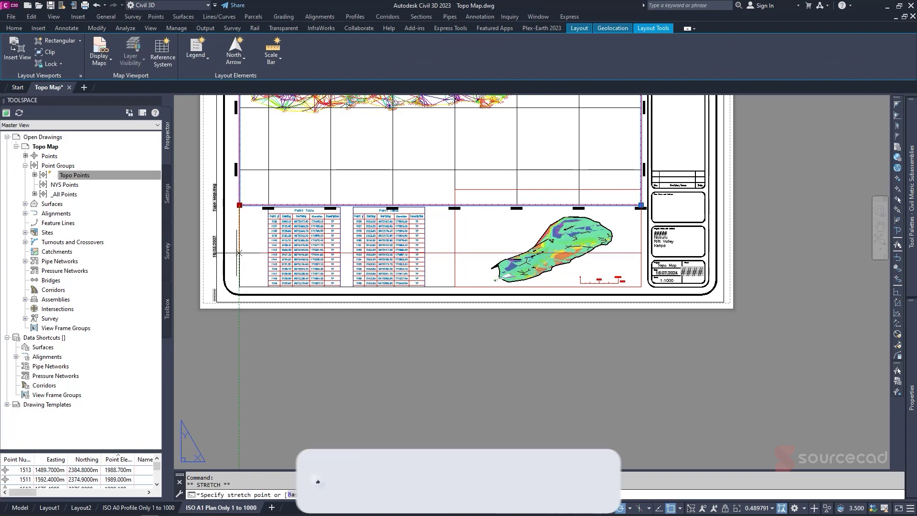
pyautogui.click(240, 286)
pyautogui.press('Escape')
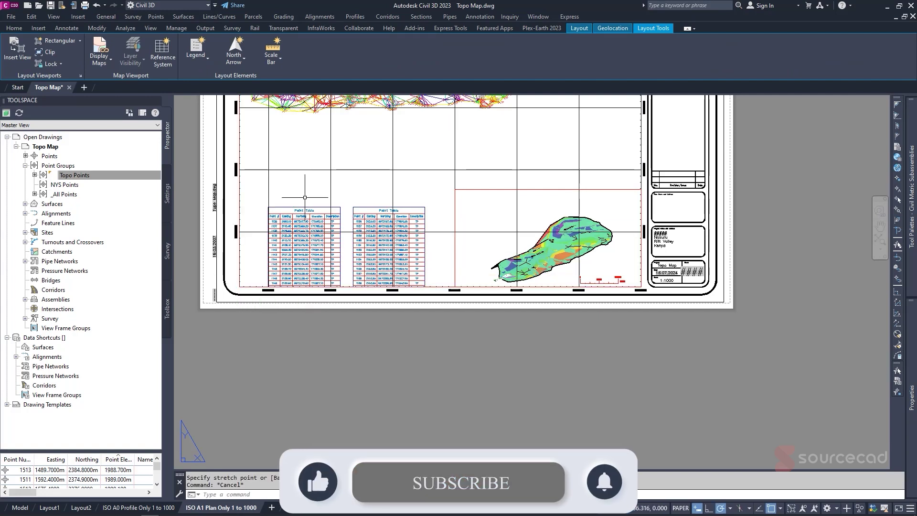
# Activate the map viewport's model space and move both point tables straight up to just below the contour map
pyautogui.doubleClick(310, 188)
pyautogui.click(270, 207)
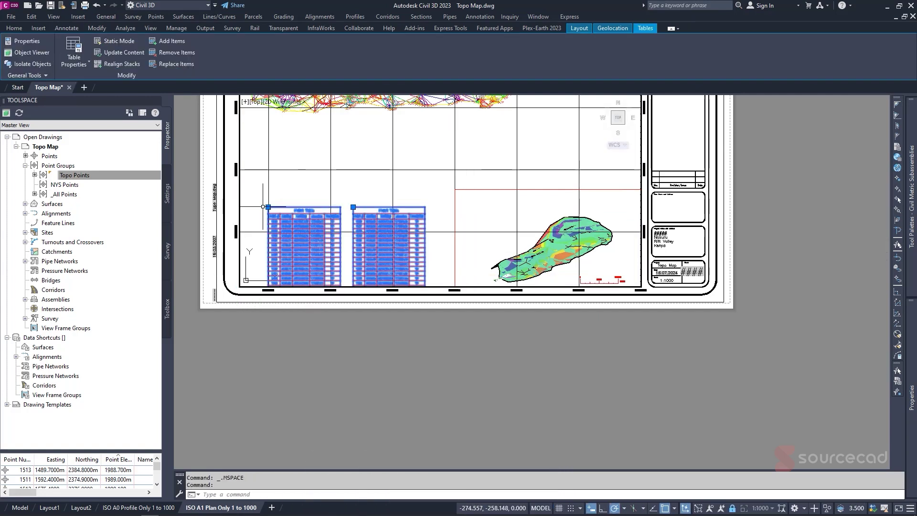
pyautogui.write('m')
pyautogui.press('Return')
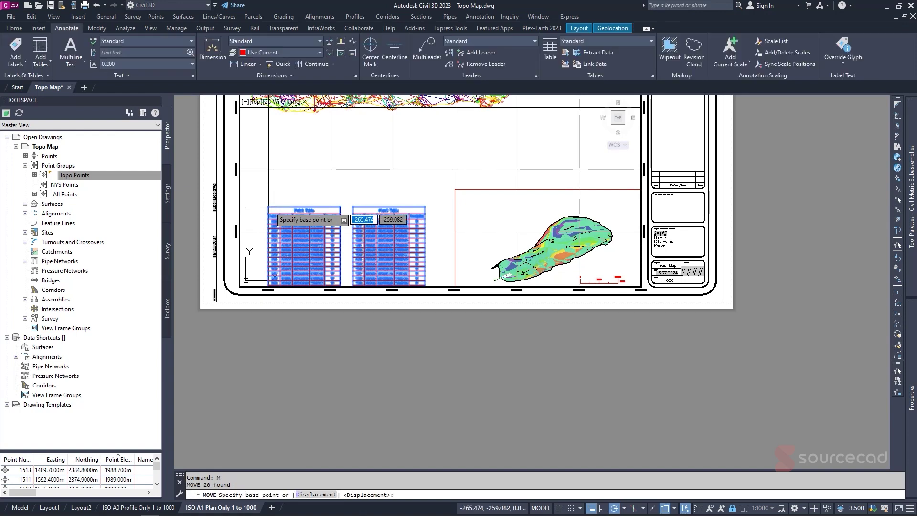
pyautogui.click(269, 207)
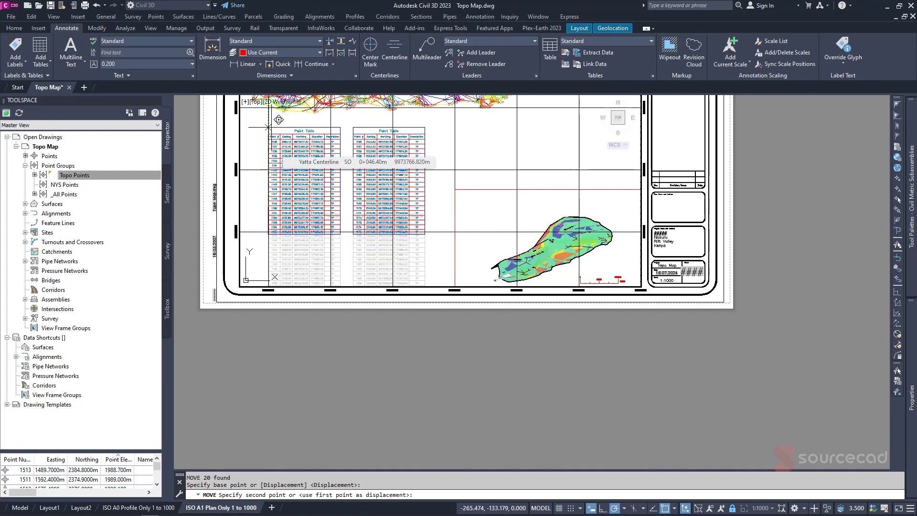
pyautogui.click(268, 127)
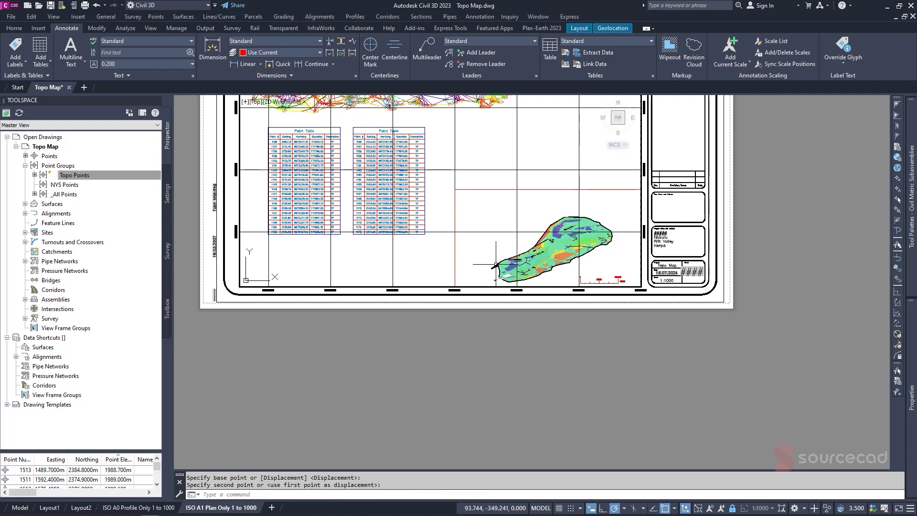
# Return to paper space and zoom to the sheet's extents to review the rearranged layout
pyautogui.doubleClick(301, 325)
pyautogui.scroll(-4, 293, 374)
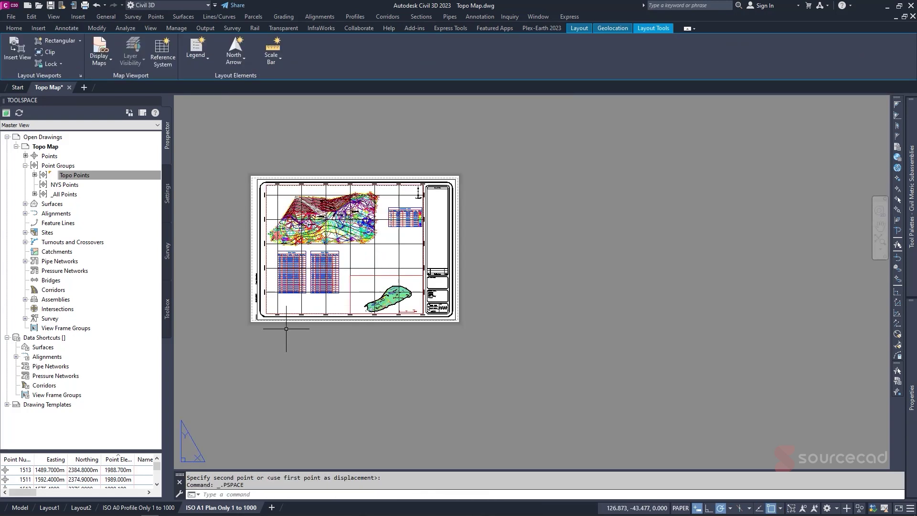
pyautogui.scroll(4, 402, 302)
pyautogui.scroll(-2, 377, 275)
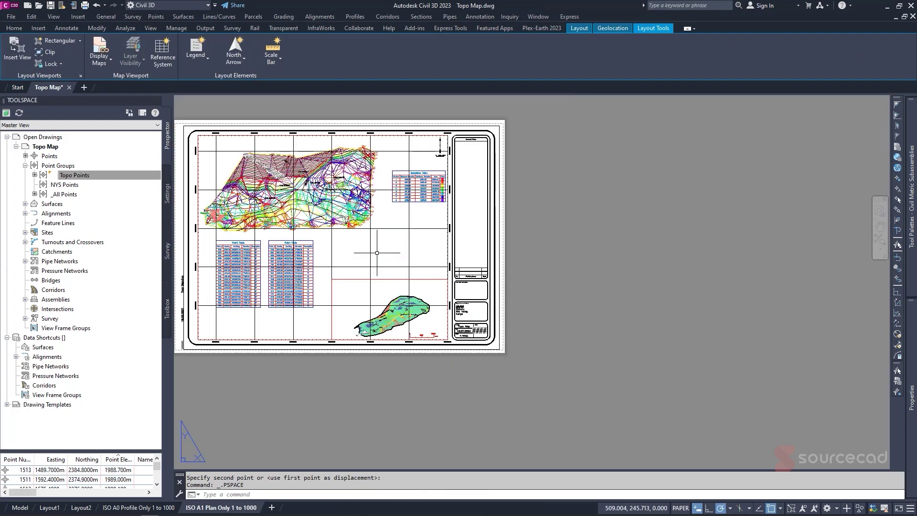
pyautogui.moveTo(438, 293); pyautogui.dragTo(494, 320, button='middle')
pyautogui.middleClick(409, 258)
pyautogui.middleClick(409, 259)
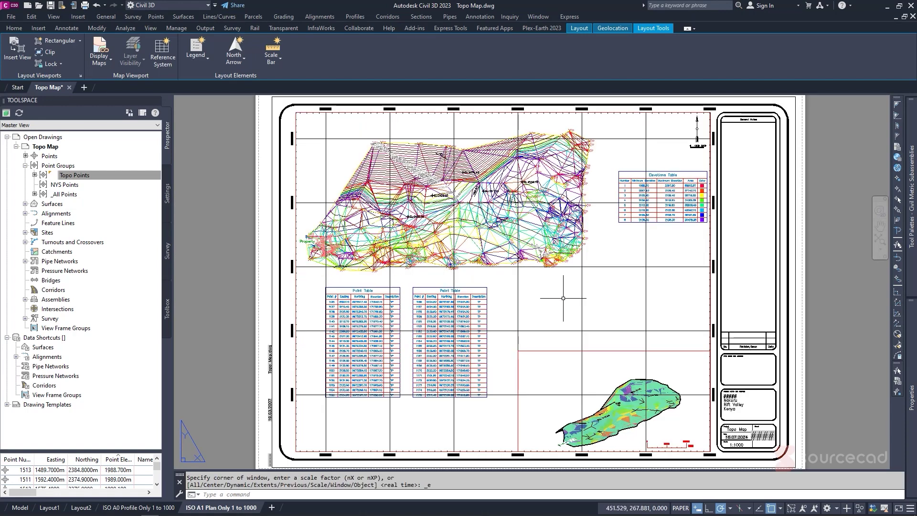
pyautogui.scroll(-2, 586, 313)
pyautogui.scroll(2, 586, 313)
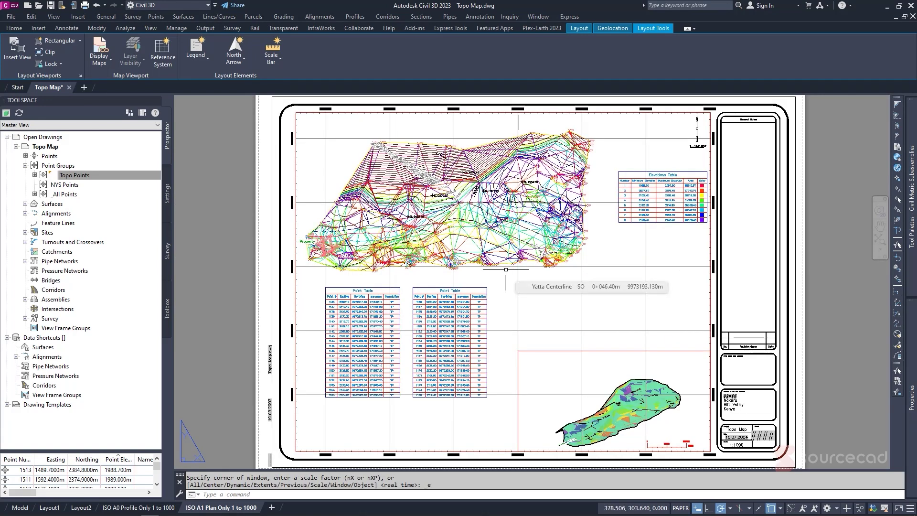
# Plot the ISO A1 layout to the PDF folder as "Full Topo Map-ISO A1 Plan Only 1 to 1000.pdf"
pyautogui.click(205, 28)
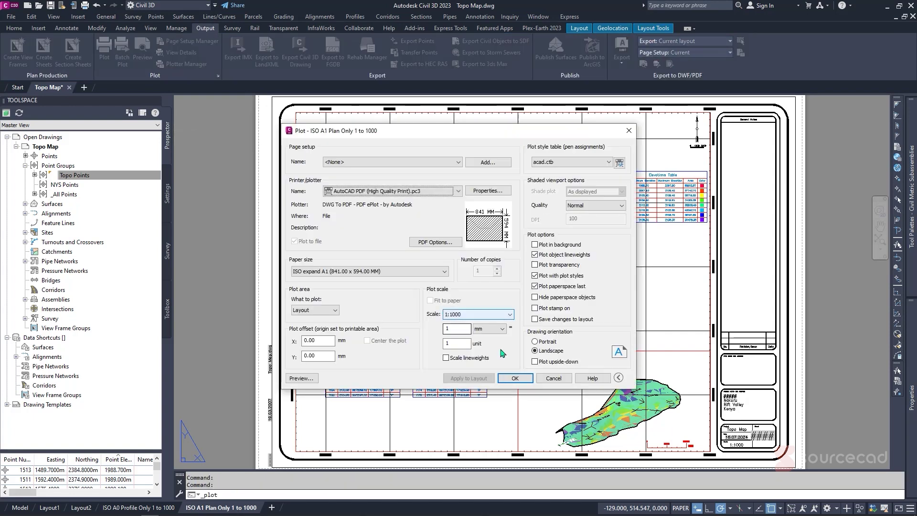
pyautogui.click(507, 376)
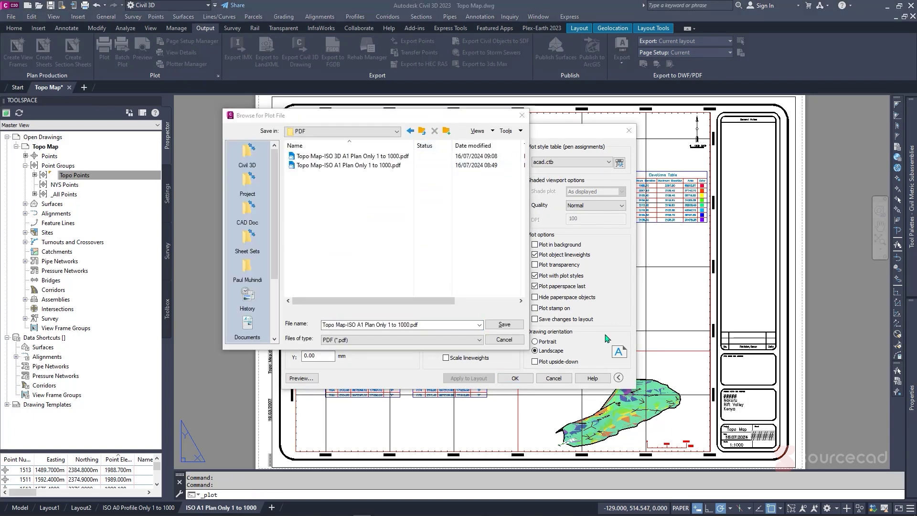
pyautogui.click(365, 325)
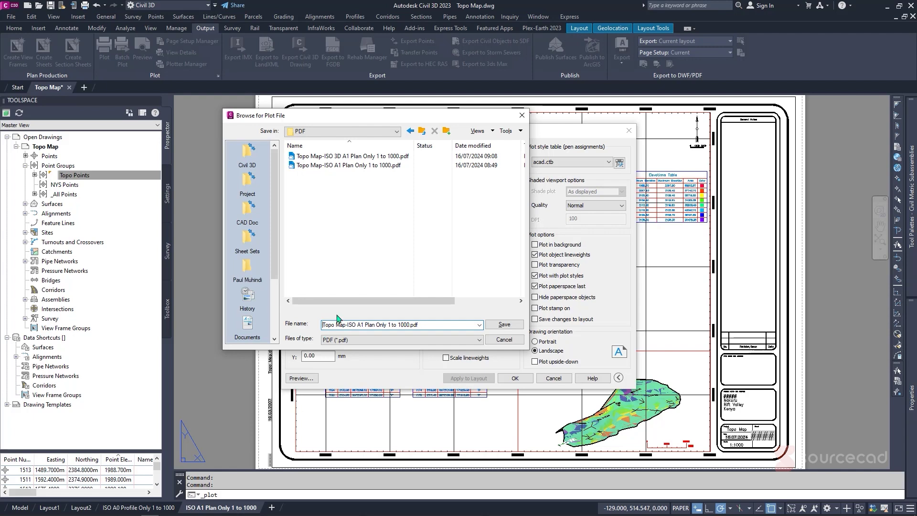
pyautogui.write('ll')
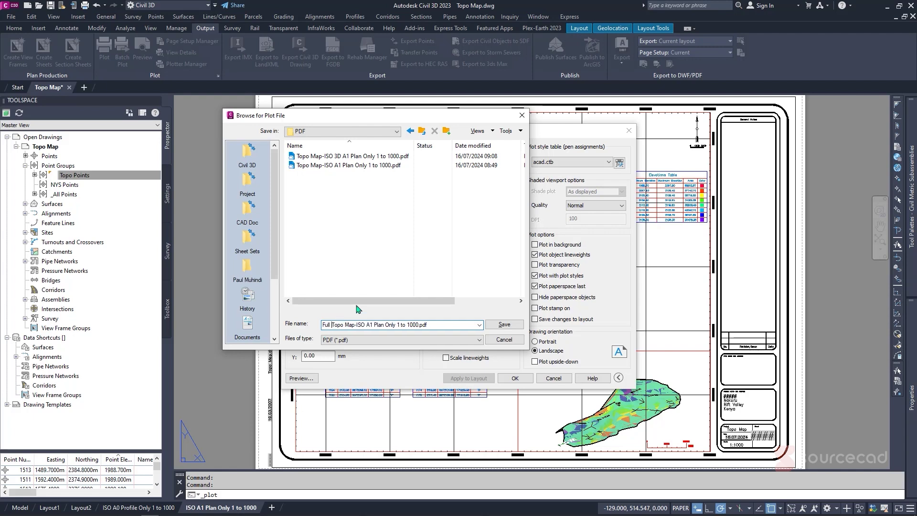
pyautogui.click(509, 323)
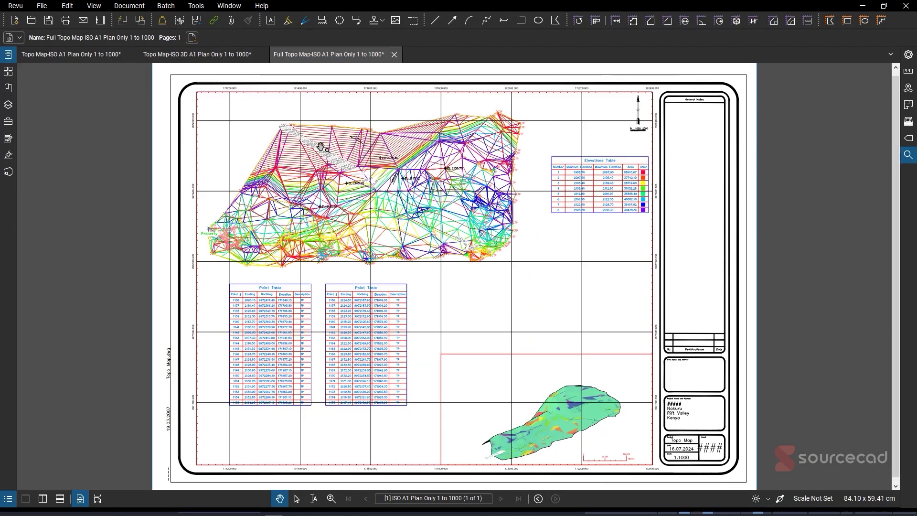
# Examine the contour map, elevations table, point tables and coloured surface inset in the plotted PDF
pyautogui.scroll(6, 279, 127)
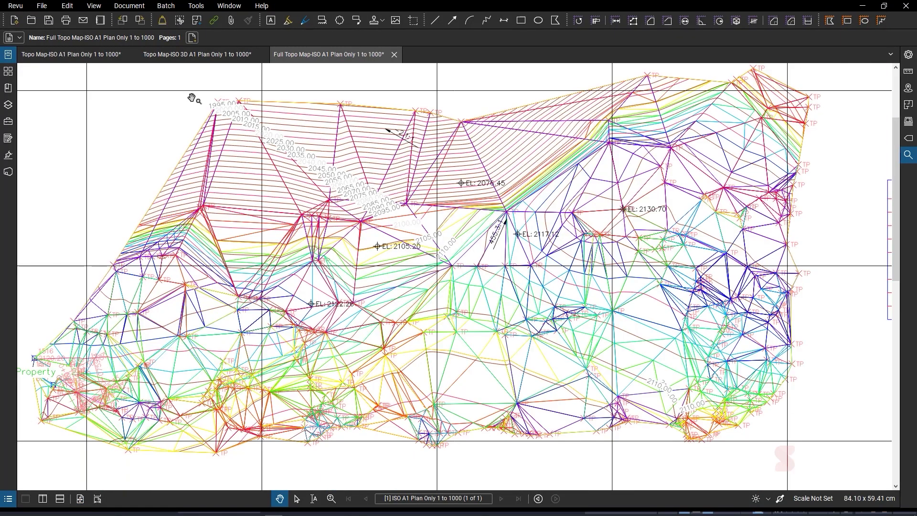
pyautogui.scroll(-4, 499, 248)
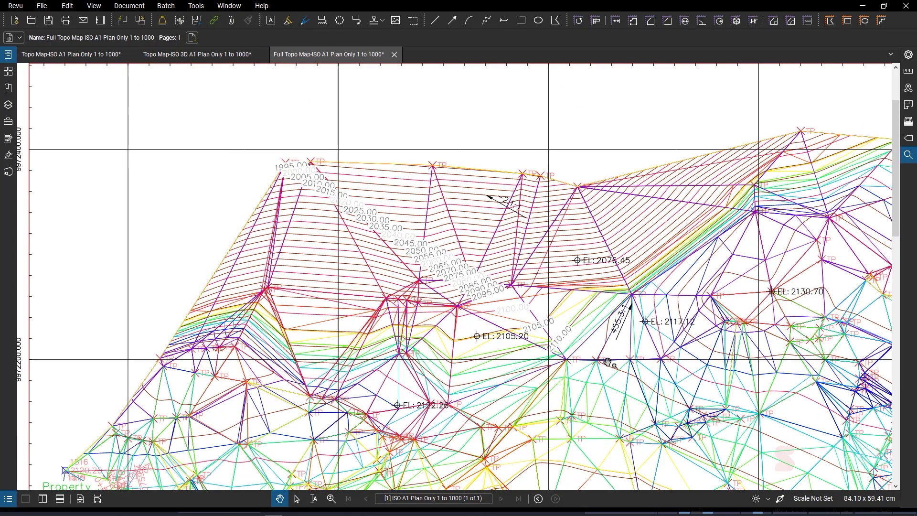
pyautogui.scroll(-1, 607, 362)
pyautogui.scroll(-2, 425, 229)
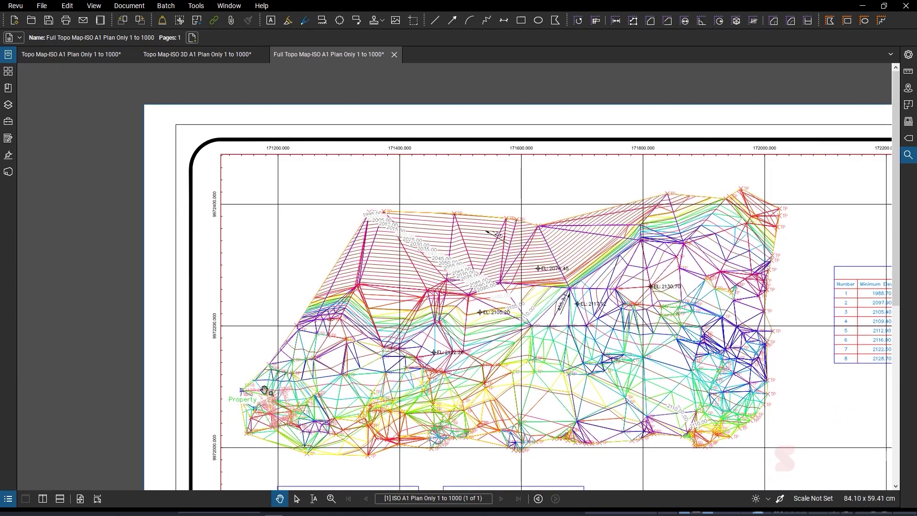
pyautogui.scroll(-3, 234, 321)
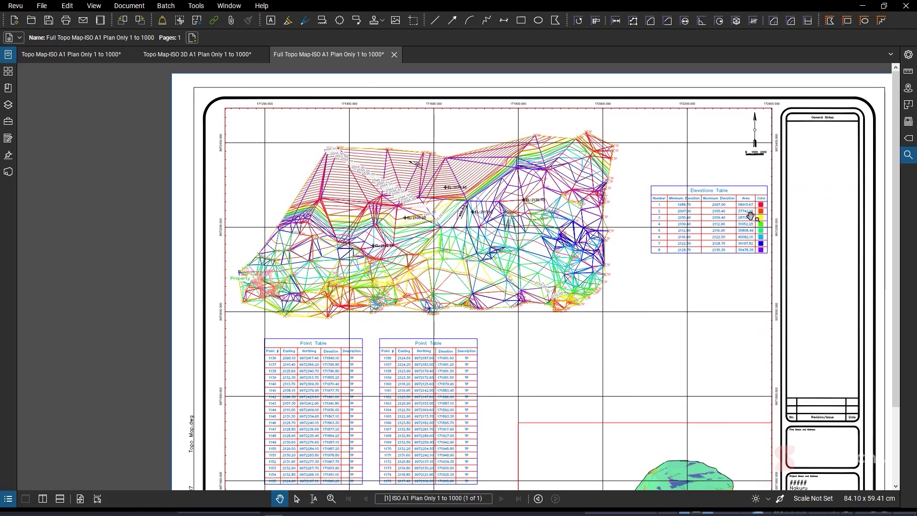
pyautogui.scroll(3, 745, 213)
pyautogui.scroll(-4, 745, 214)
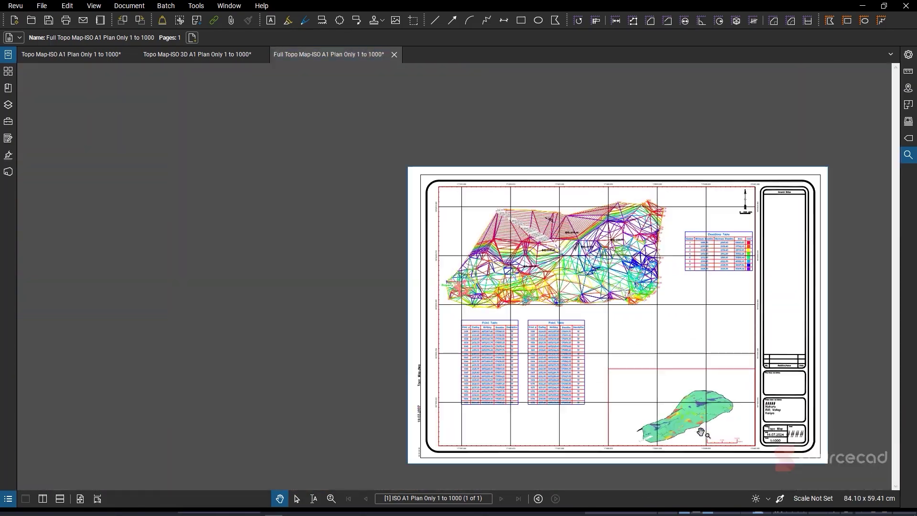
pyautogui.scroll(2, 700, 416)
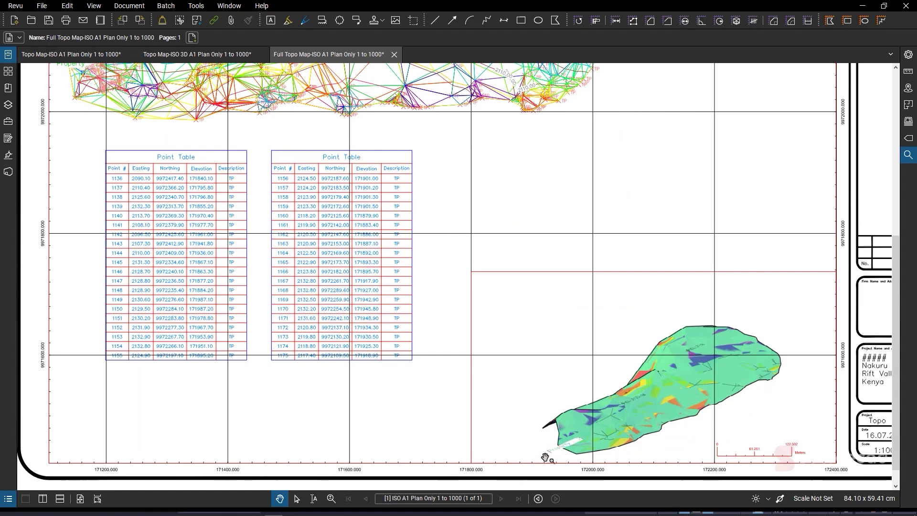
pyautogui.scroll(2, 547, 458)
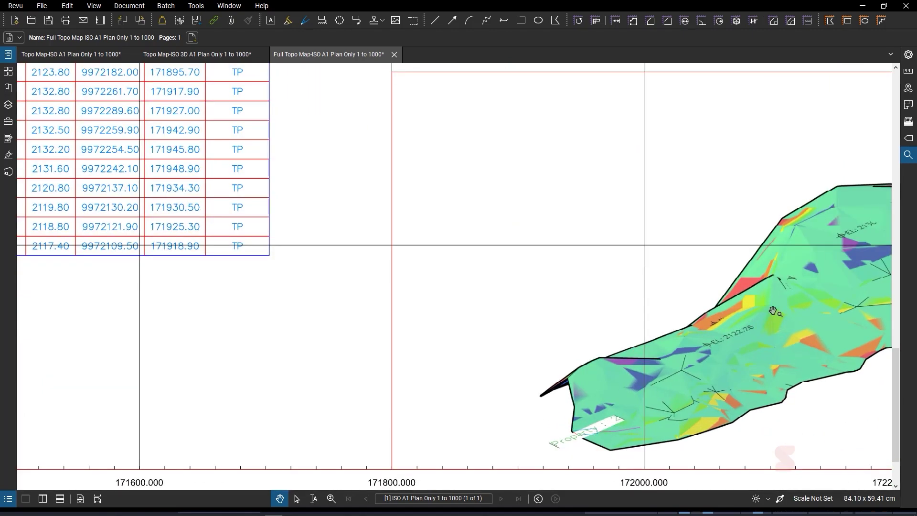
pyautogui.scroll(-5, 814, 271)
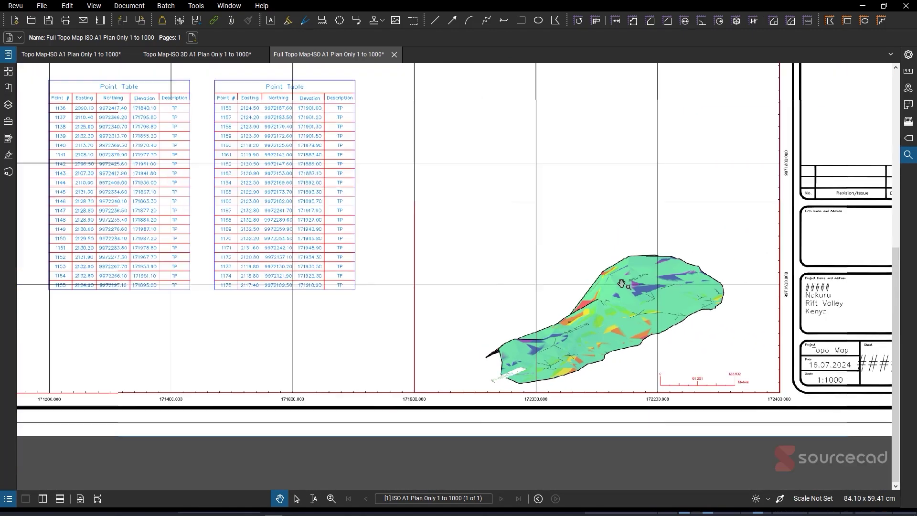
pyautogui.scroll(-4, 526, 173)
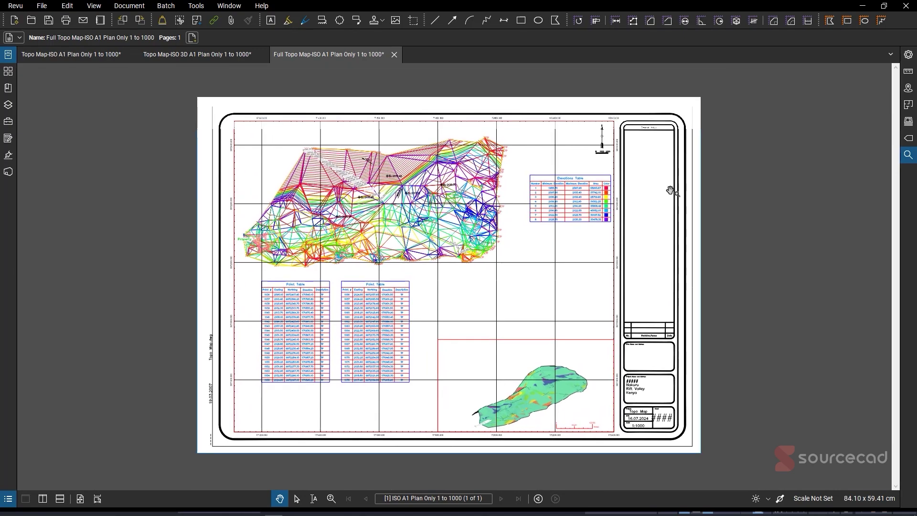
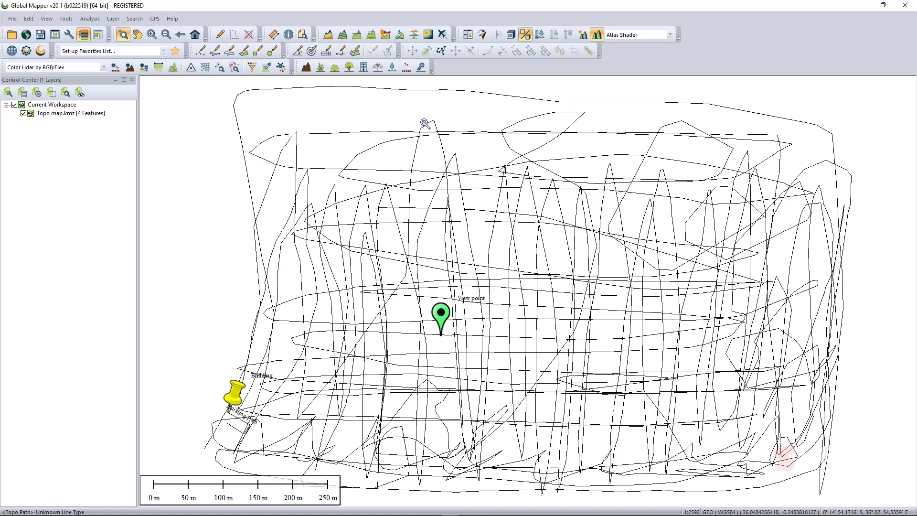
# In Global Mapper, display the vertices of the Topo map.kmz path and hide them again
pyautogui.click(442, 56)
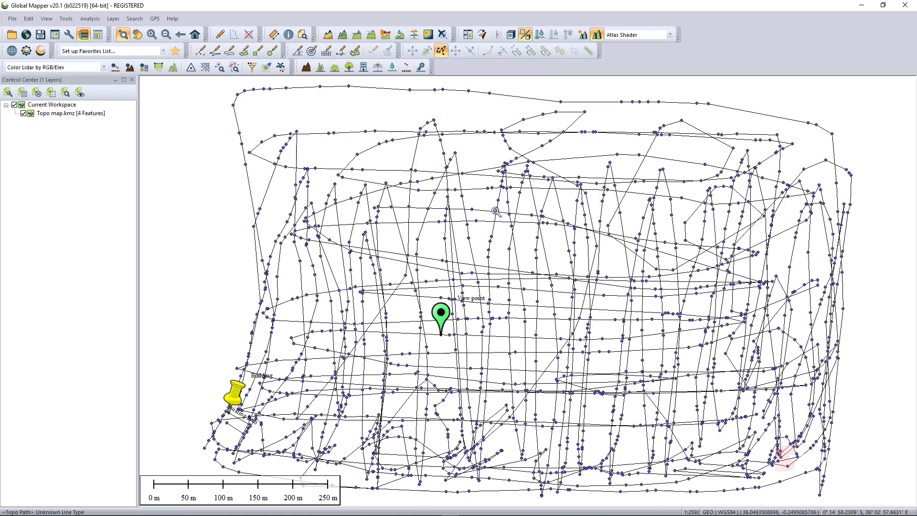
pyautogui.click(440, 55)
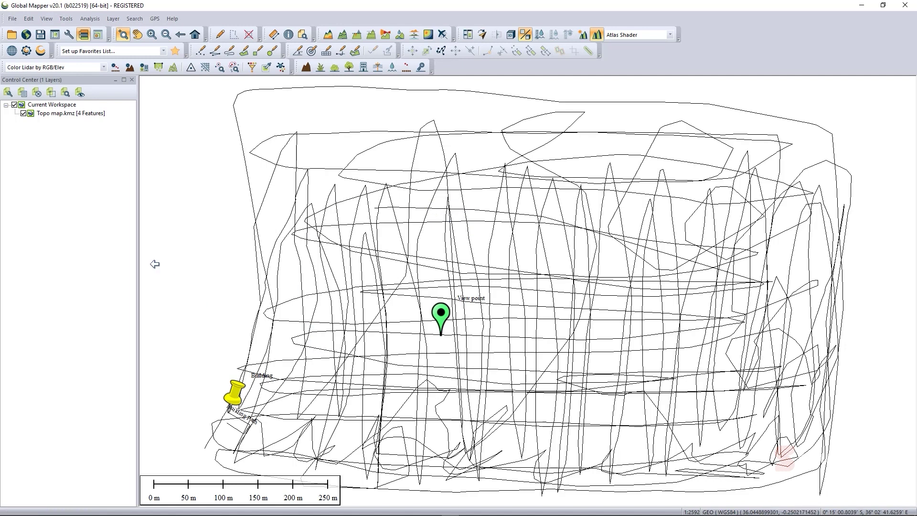
# Change the workspace projection from geographic coordinates to UTM
pyautogui.click(69, 36)
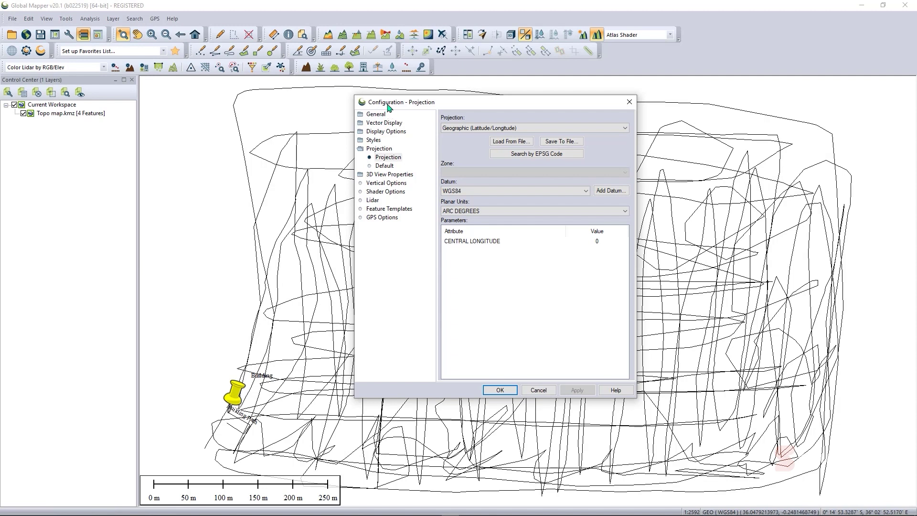
pyautogui.click(382, 149)
pyautogui.click(387, 157)
pyautogui.click(476, 129)
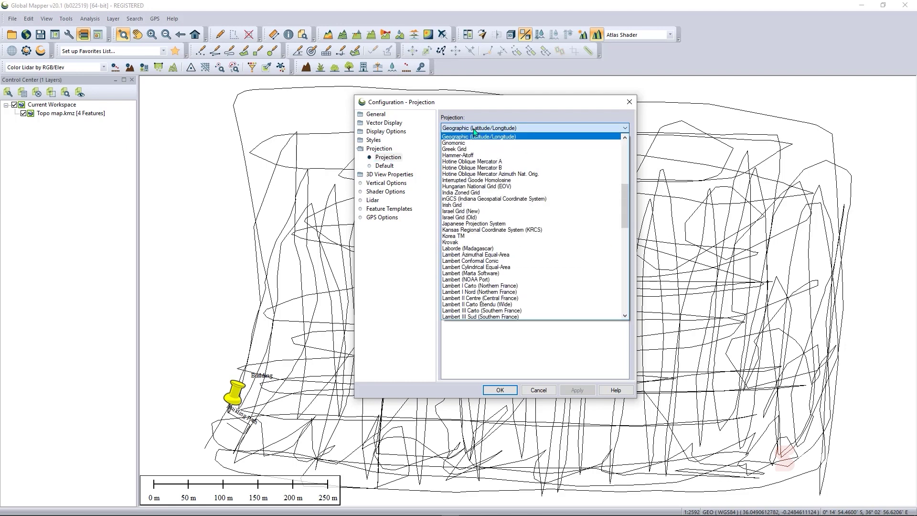
pyautogui.press('u')
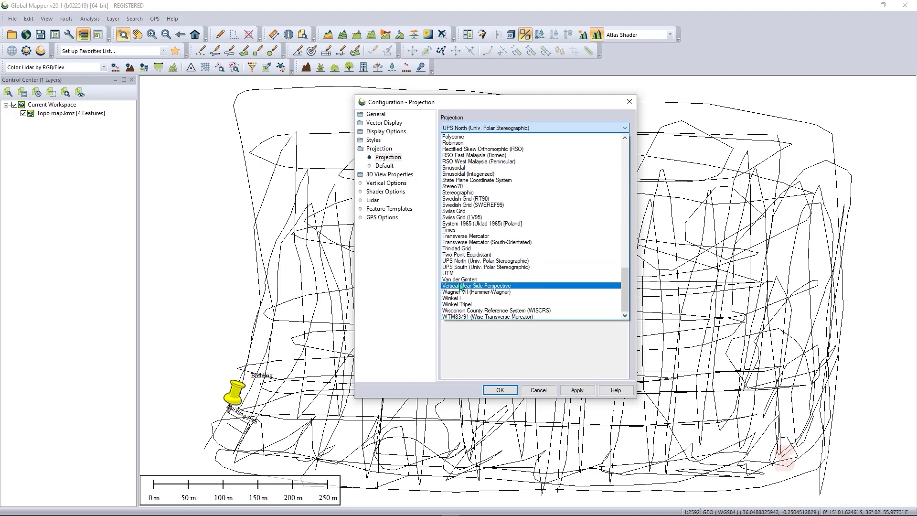
pyautogui.click(464, 274)
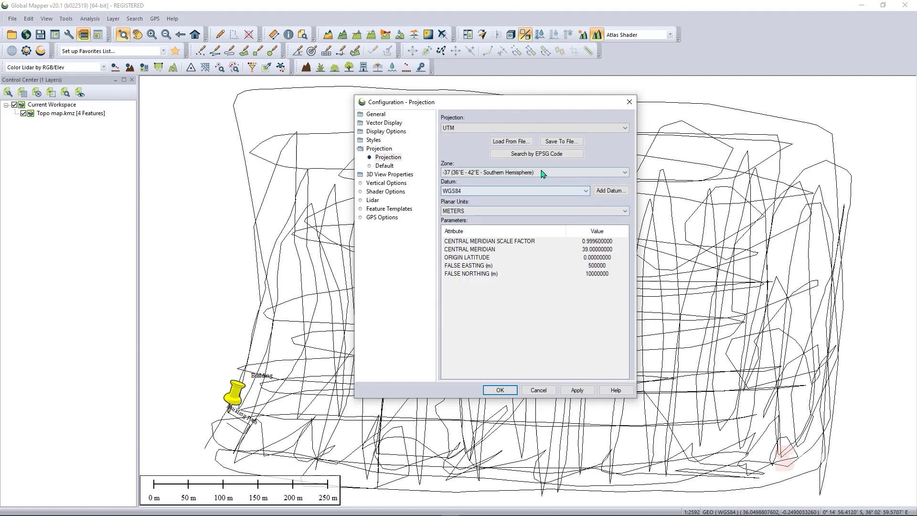
# Set the UTM projection's datum to ARC1960 and apply the configuration
pyautogui.click(493, 191)
pyautogui.scroll(3, 492, 210)
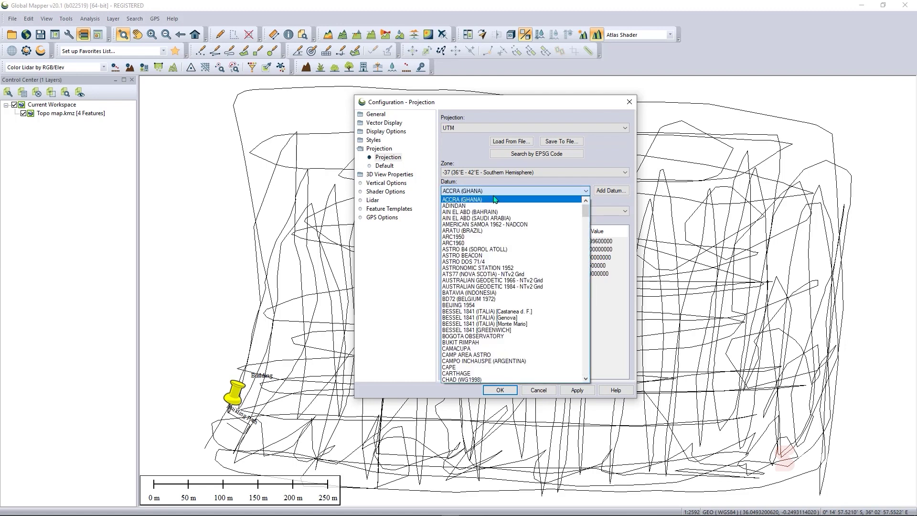
pyautogui.click(470, 244)
pyautogui.click(577, 390)
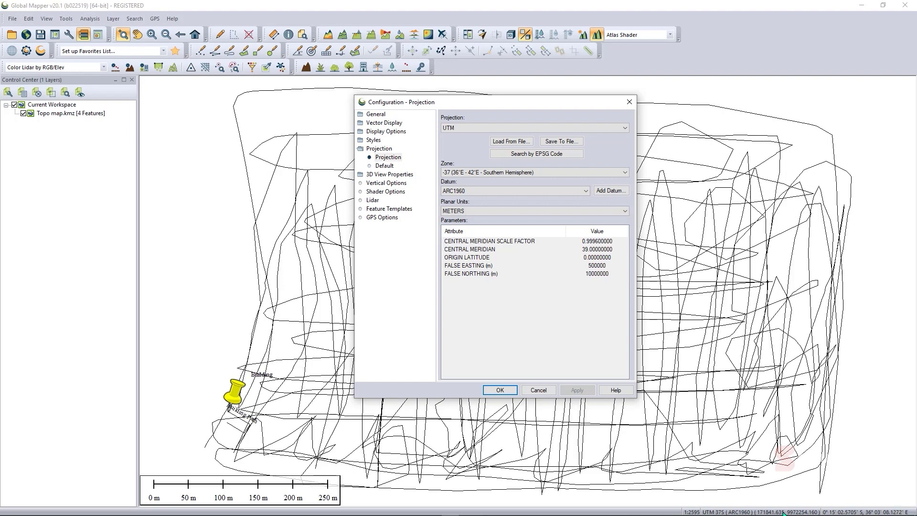
pyautogui.click(500, 390)
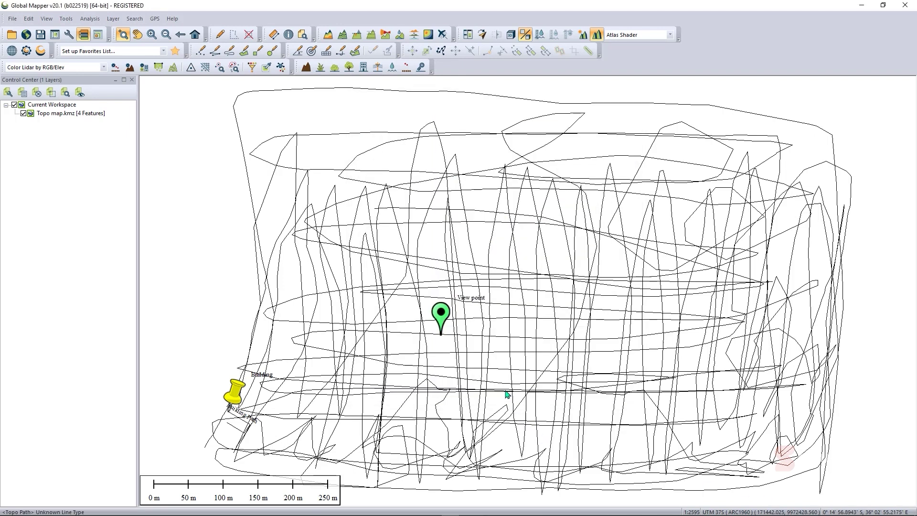
# Download SRTM Worldwide Elevation Data (1-arc-second Resolution, SRTM Plus V3) for the current screen bounds and select its layer
pyautogui.click(71, 114)
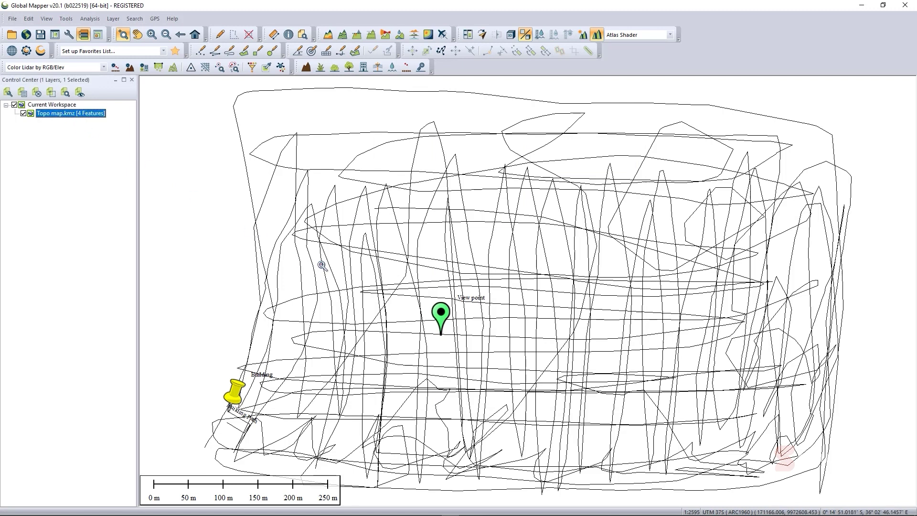
pyautogui.click(27, 38)
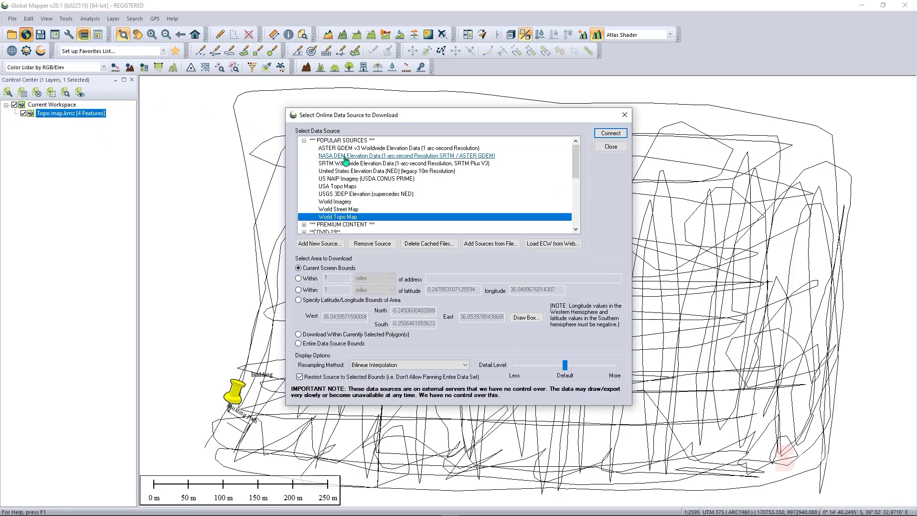
pyautogui.click(346, 164)
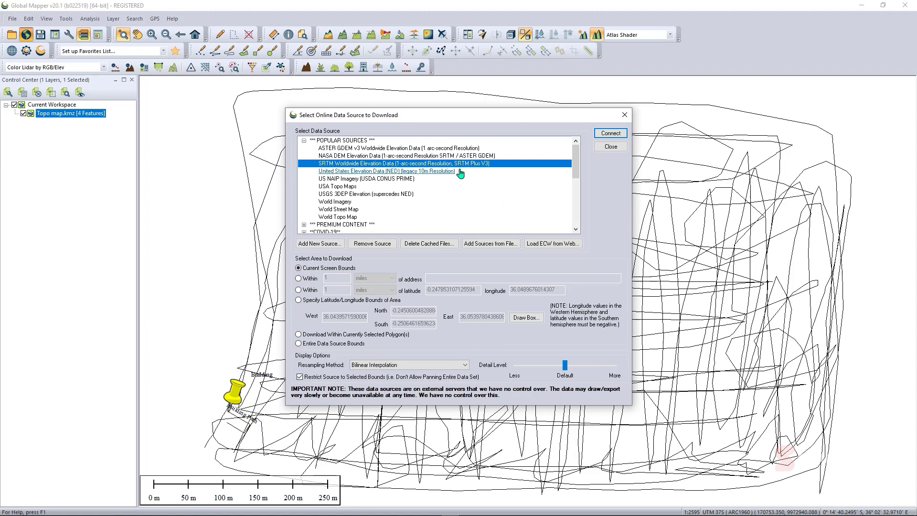
pyautogui.click(615, 135)
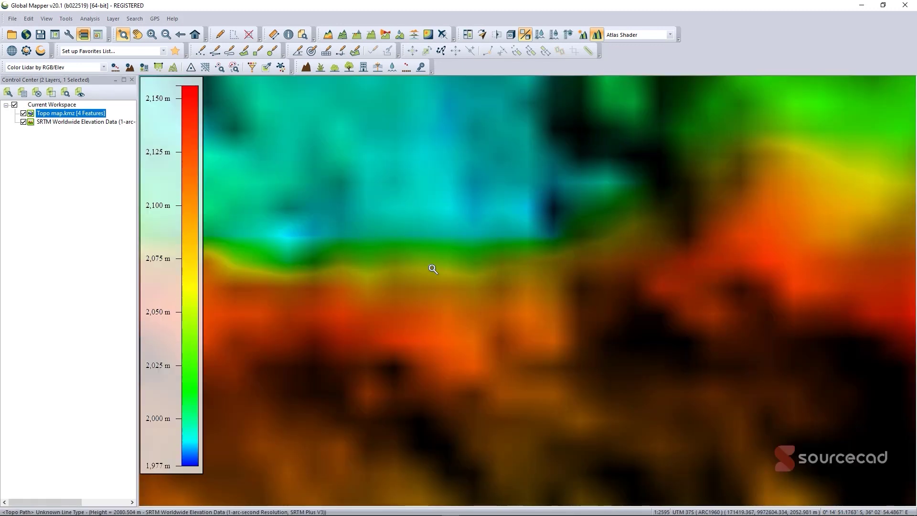
pyautogui.click(66, 122)
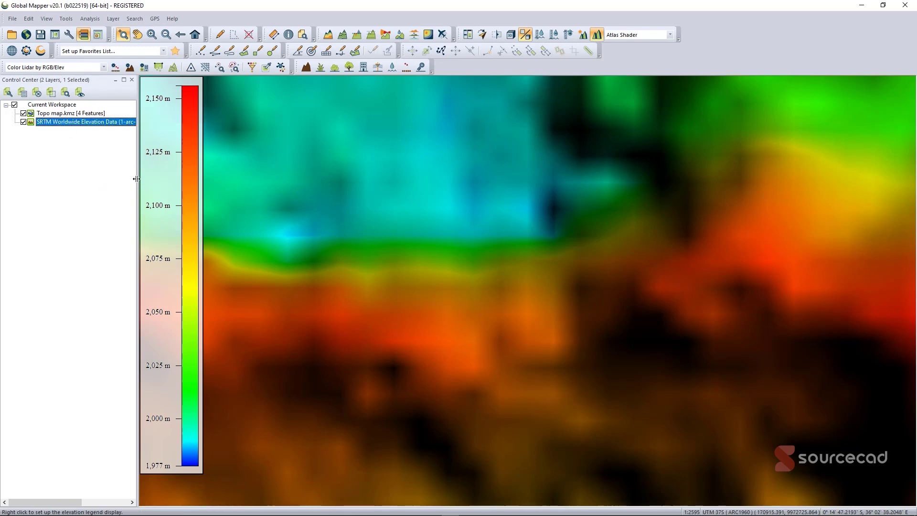
# Add the World Topo Map online data source for the current screen bounds
pyautogui.click(27, 36)
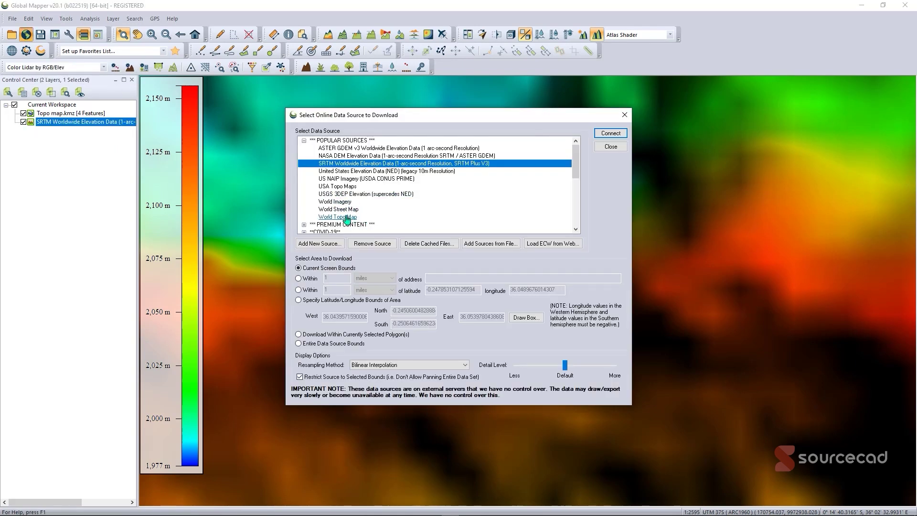
pyautogui.click(347, 218)
pyautogui.click(610, 136)
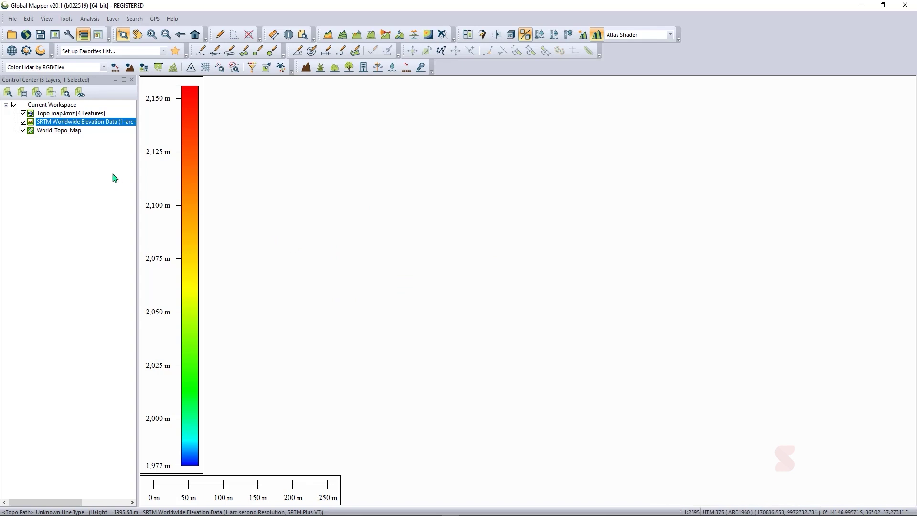
# Hide the SRTM elevation layer and move the World_Topo_Map layer above it
pyautogui.click(24, 122)
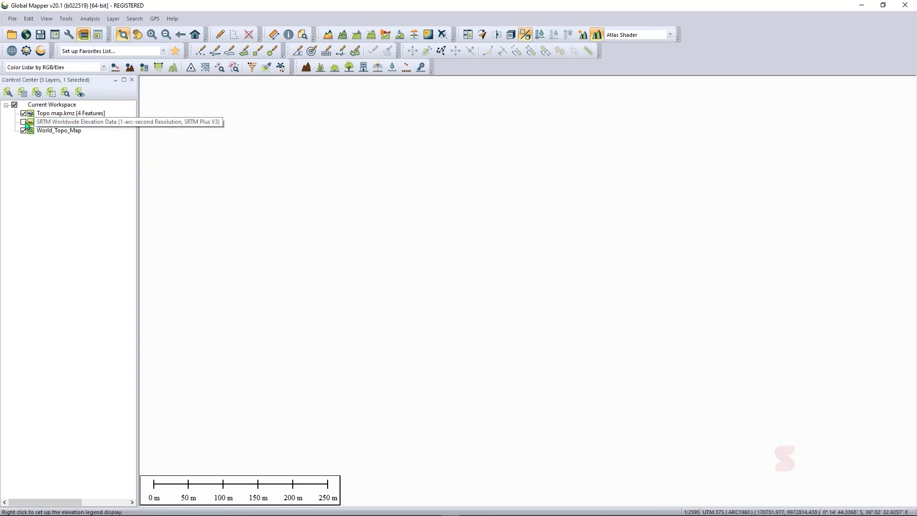
pyautogui.click(56, 123)
pyautogui.click(38, 132)
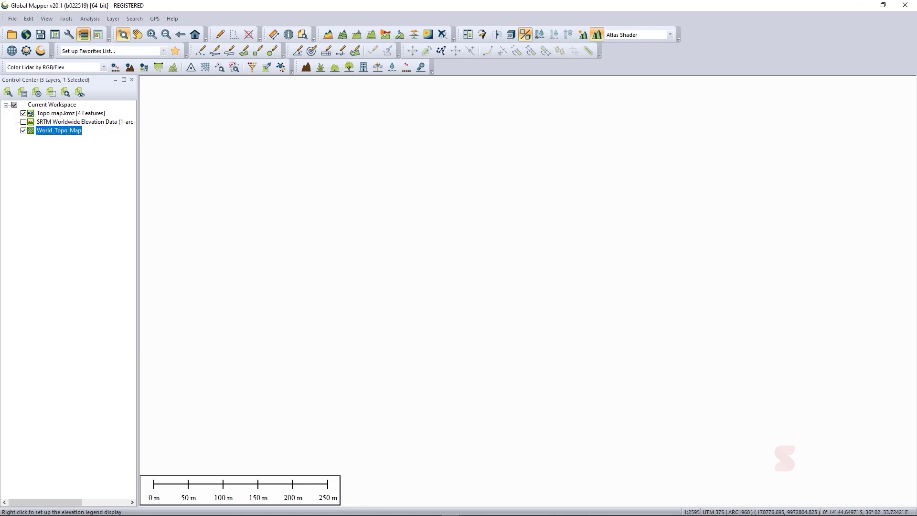
pyautogui.moveTo(49, 114)
pyautogui.mouseDown()
pyautogui.moveTo(65, 119)
pyautogui.moveTo(57, 129)
pyautogui.mouseUp()
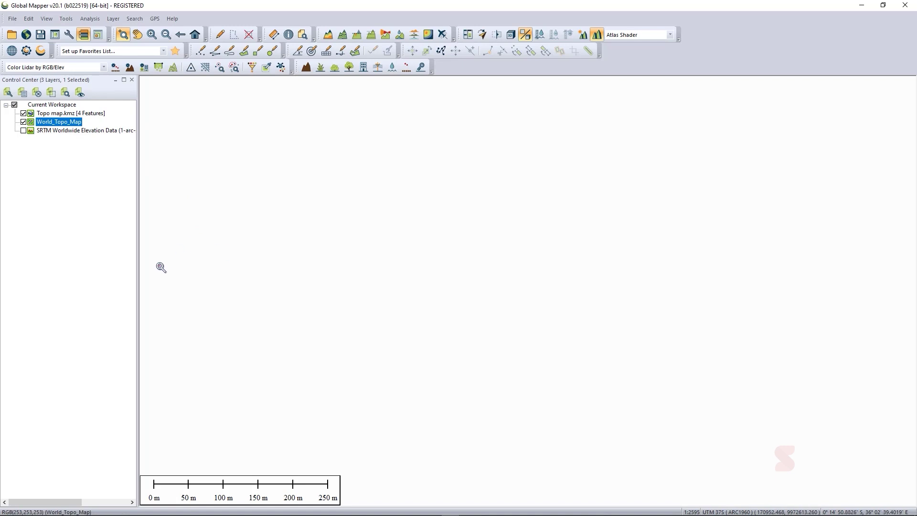
# Add the World Imagery online data source for the current screen bounds
pyautogui.click(26, 34)
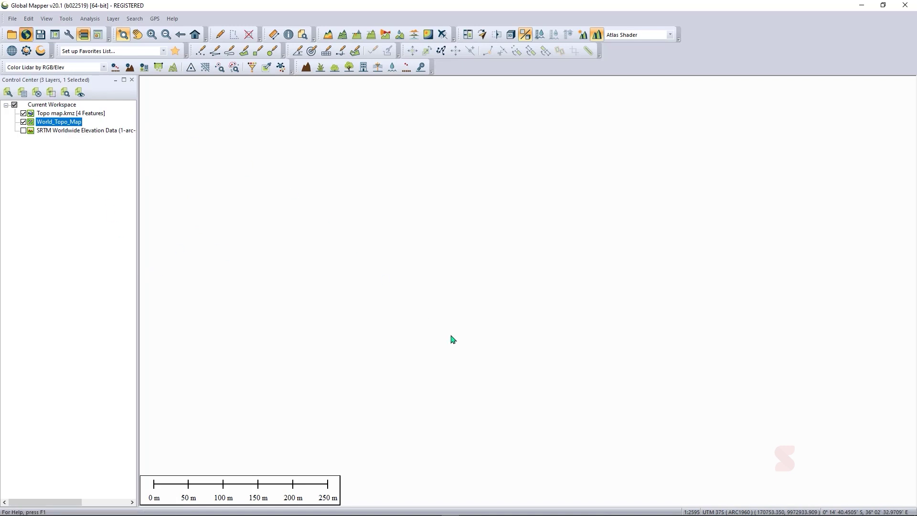
pyautogui.click(535, 202)
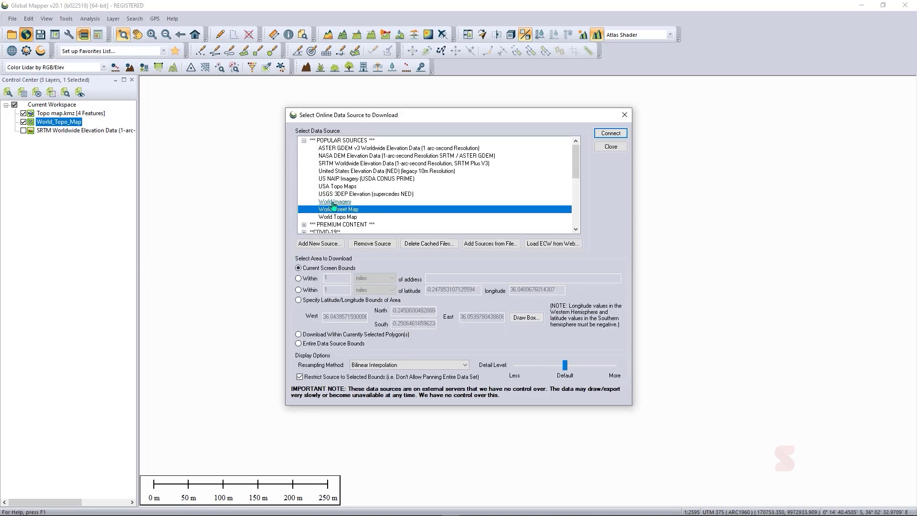
pyautogui.click(610, 133)
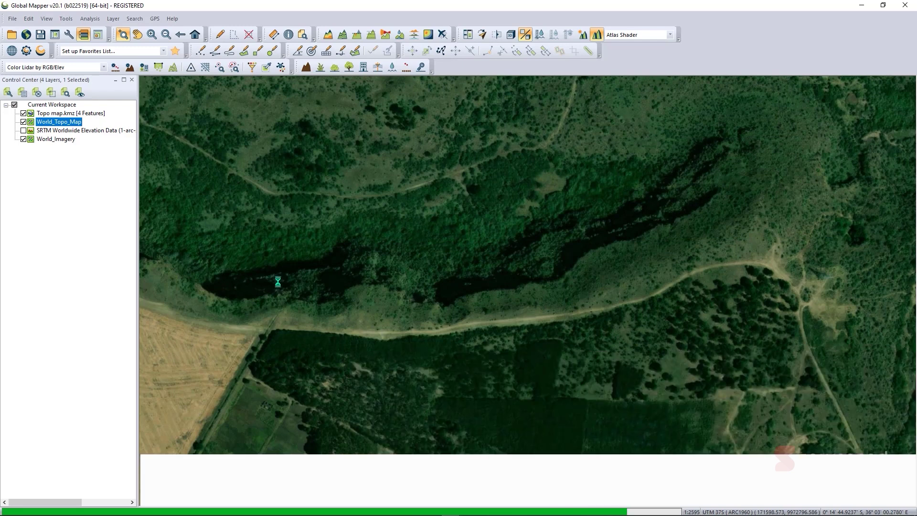
# Move the World_Imagery layer to the start of the layer list and hide the World_Topo_Map layer
pyautogui.click(50, 125)
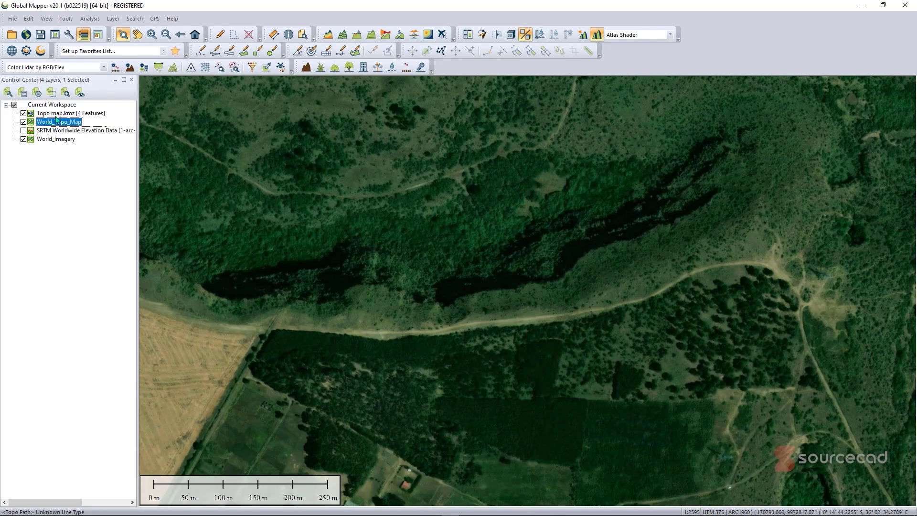
pyautogui.moveTo(48, 139); pyautogui.dragTo(48, 113)
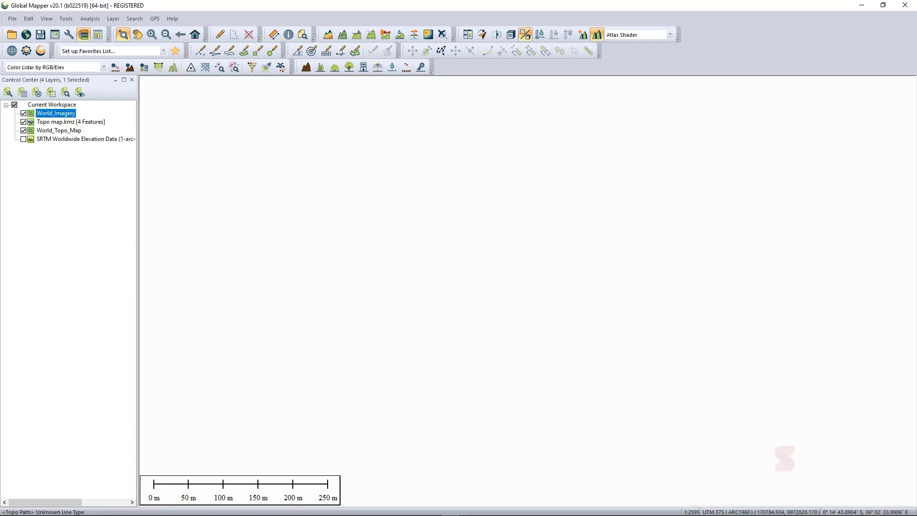
pyautogui.click(23, 130)
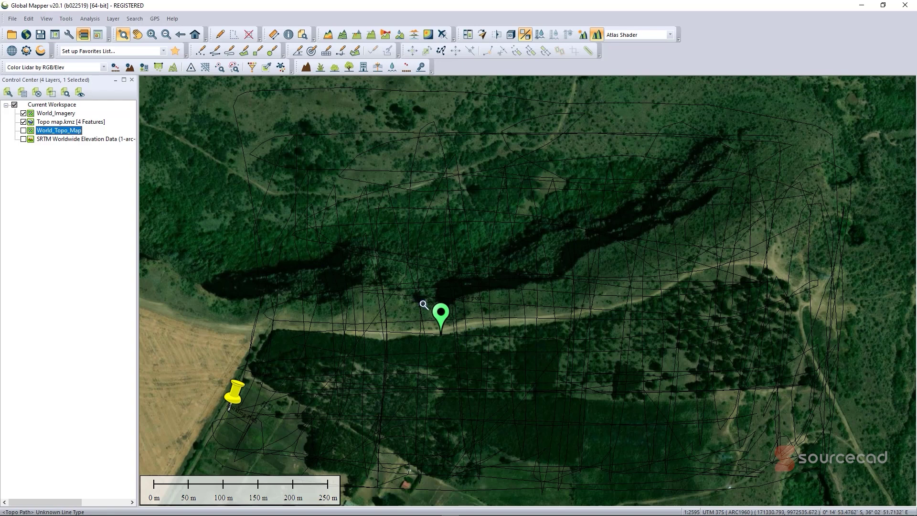
# Digitize a new point feature where the dirt road meets the ploughed field's corner, naming it "Cliff"
pyautogui.click(137, 35)
pyautogui.moveTo(407, 348); pyautogui.dragTo(429, 300)
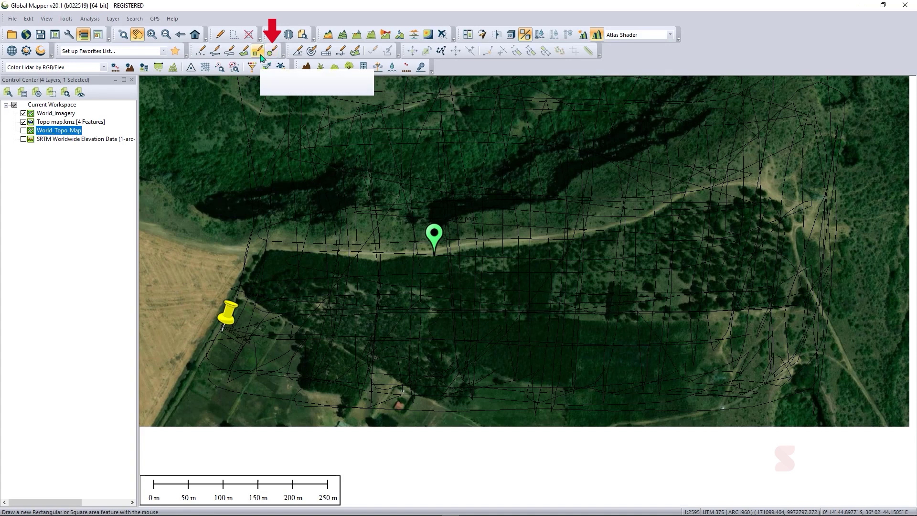
pyautogui.click(203, 54)
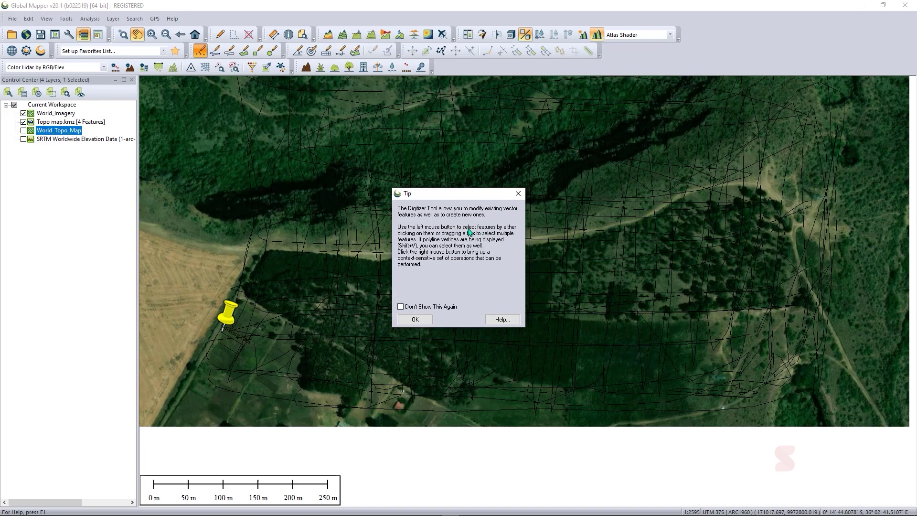
pyautogui.click(415, 319)
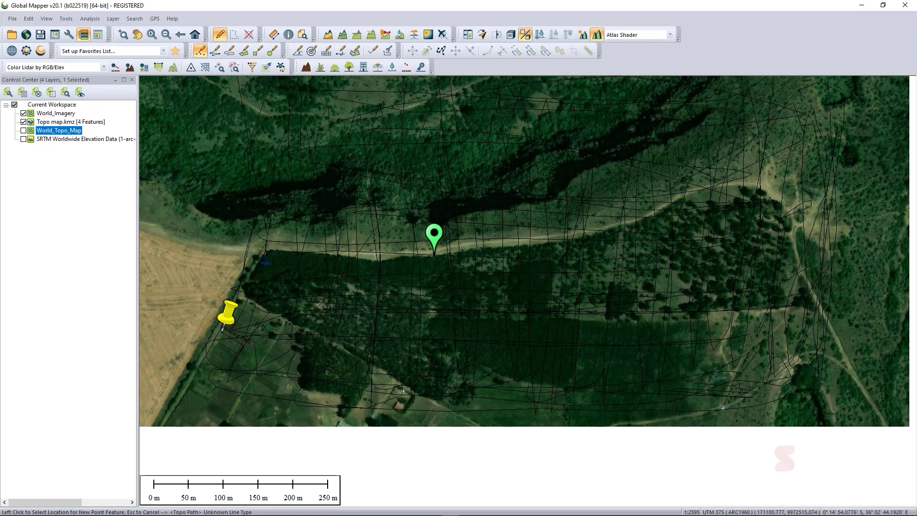
pyautogui.click(308, 287)
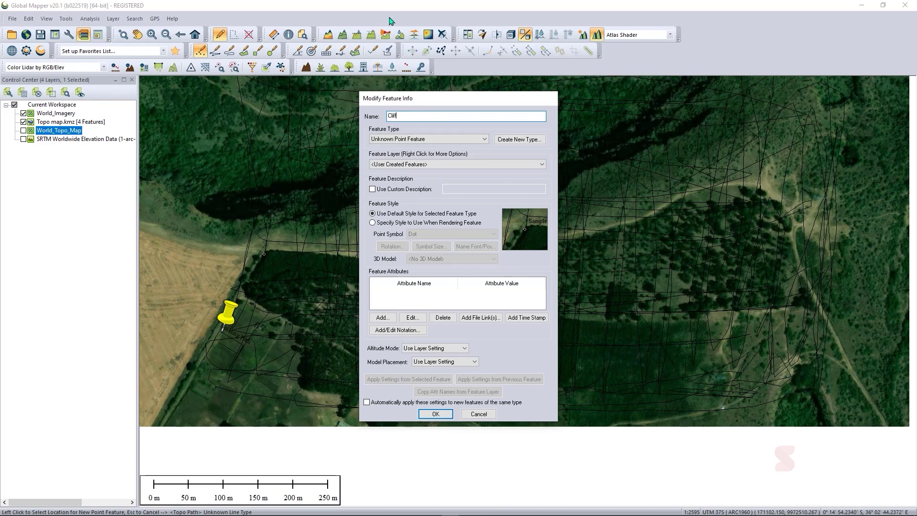
# Set the Cliff point's feature type to Danger and its altitude mode to Clamp to Ground, and create the feature
pyautogui.click(437, 139)
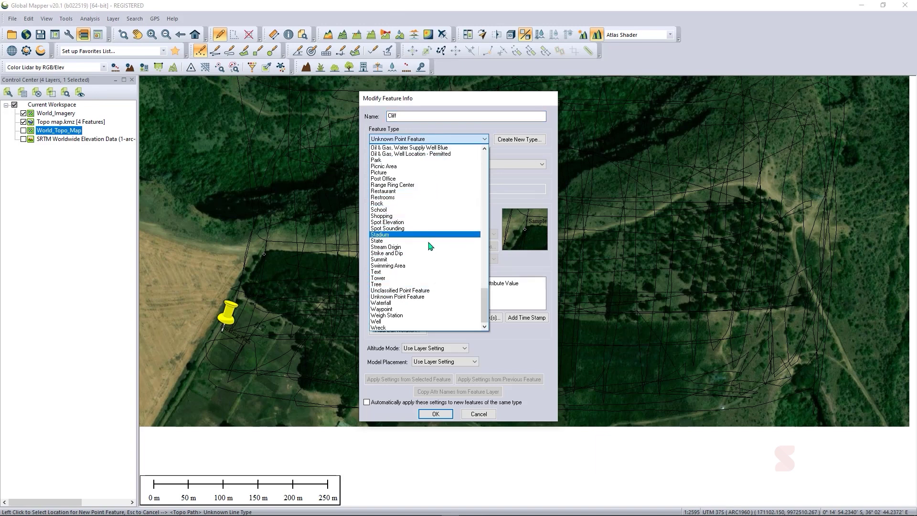
pyautogui.scroll(3, 411, 322)
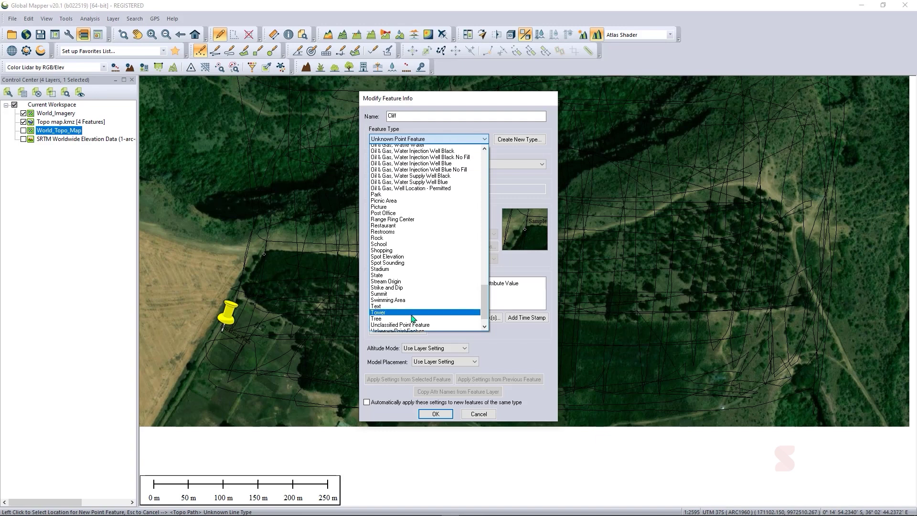
pyautogui.scroll(-3, 414, 319)
pyautogui.scroll(6, 406, 287)
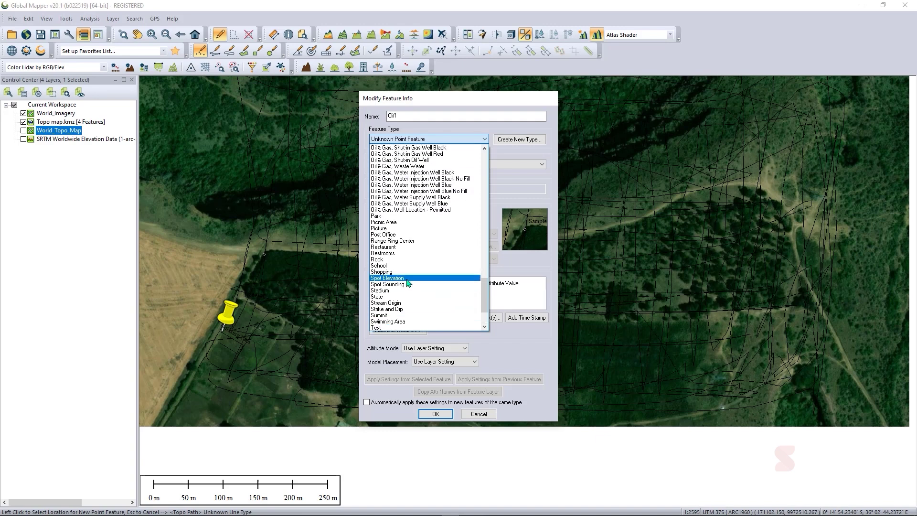
pyautogui.scroll(10, 397, 246)
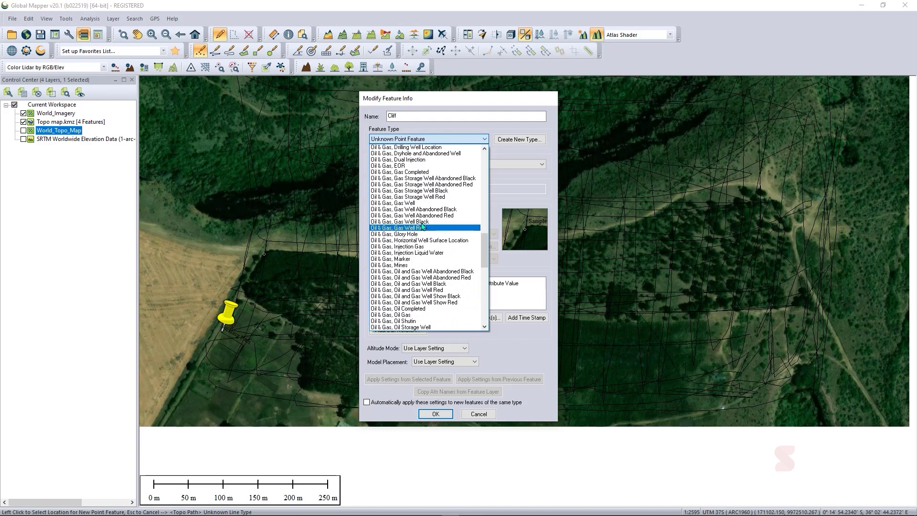
pyautogui.moveTo(486, 241); pyautogui.dragTo(490, 184)
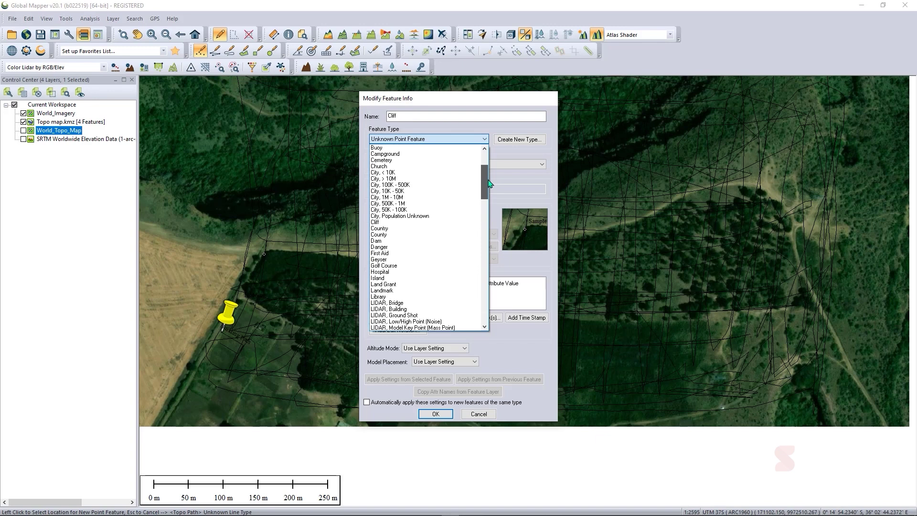
pyautogui.click(393, 246)
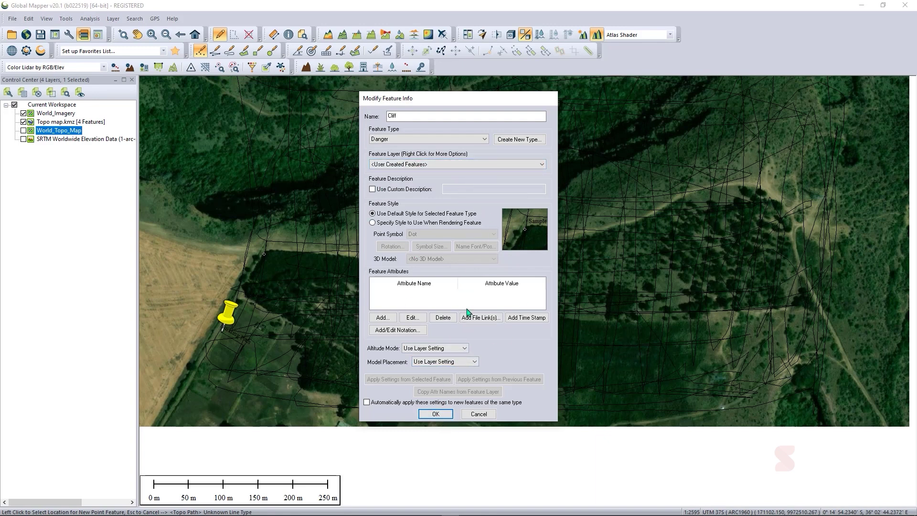
pyautogui.click(436, 349)
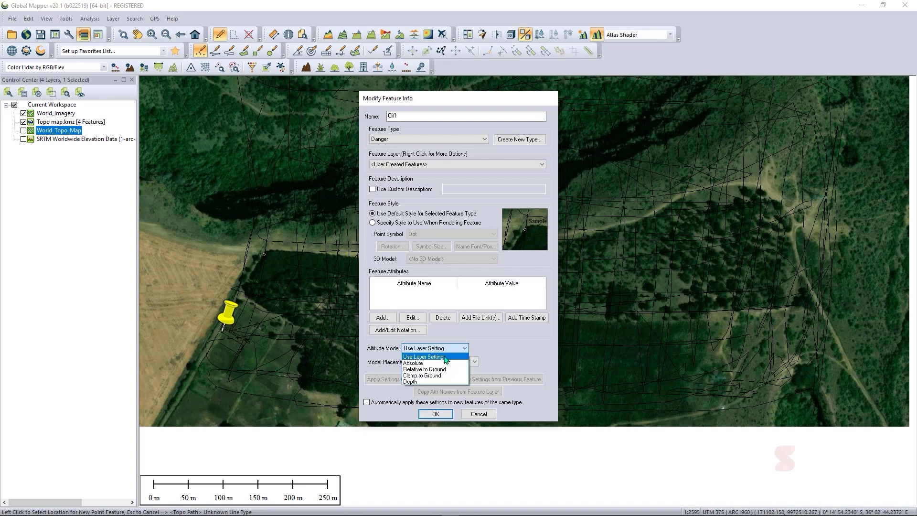
pyautogui.click(439, 375)
pyautogui.click(436, 413)
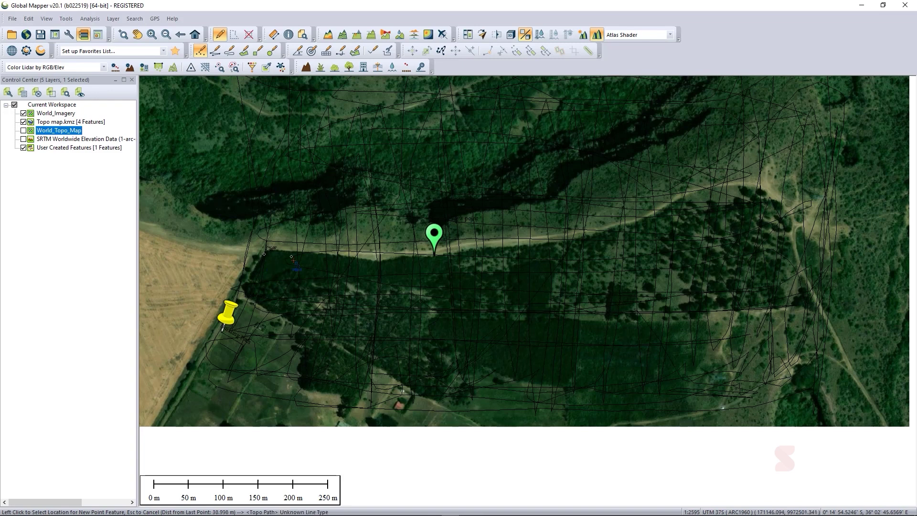
# Digitize a line feature about 821 m long along the dirt road, from its eastern bend to the ploughed field's northern edge
pyautogui.click(215, 51)
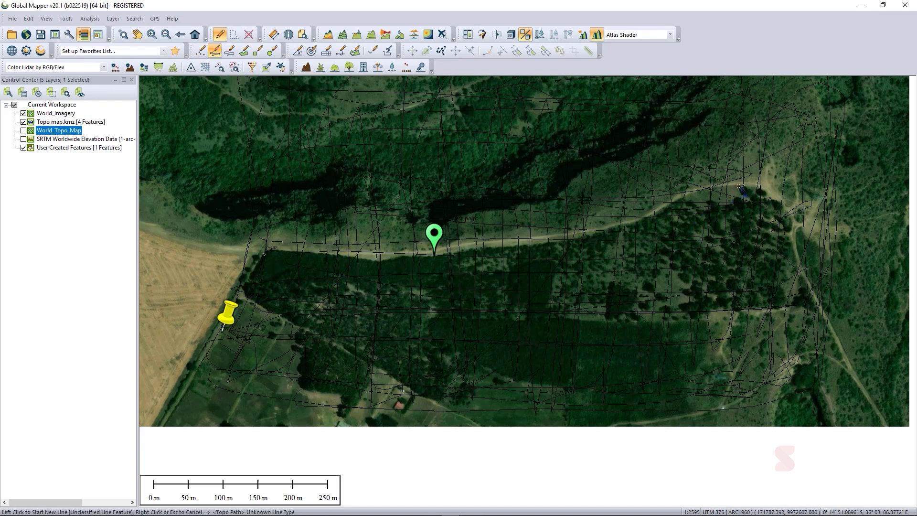
pyautogui.click(706, 186)
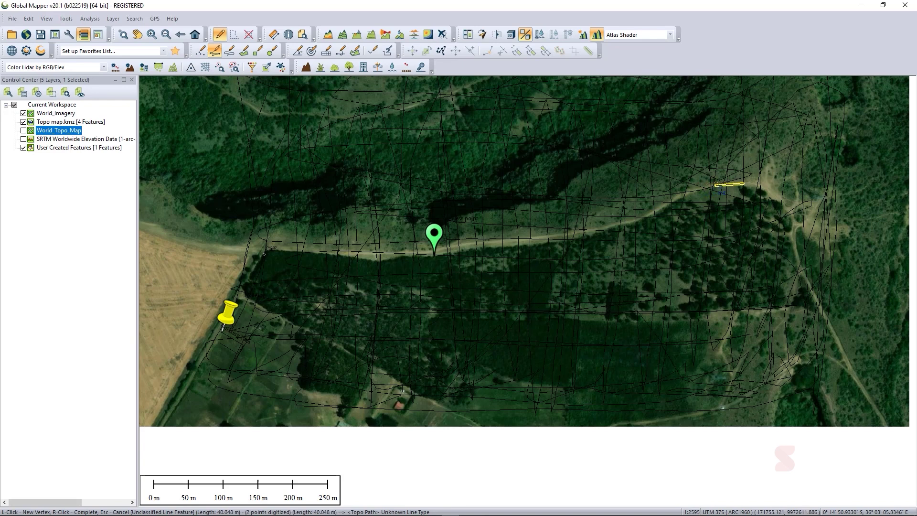
pyautogui.click(712, 182)
pyautogui.click(686, 190)
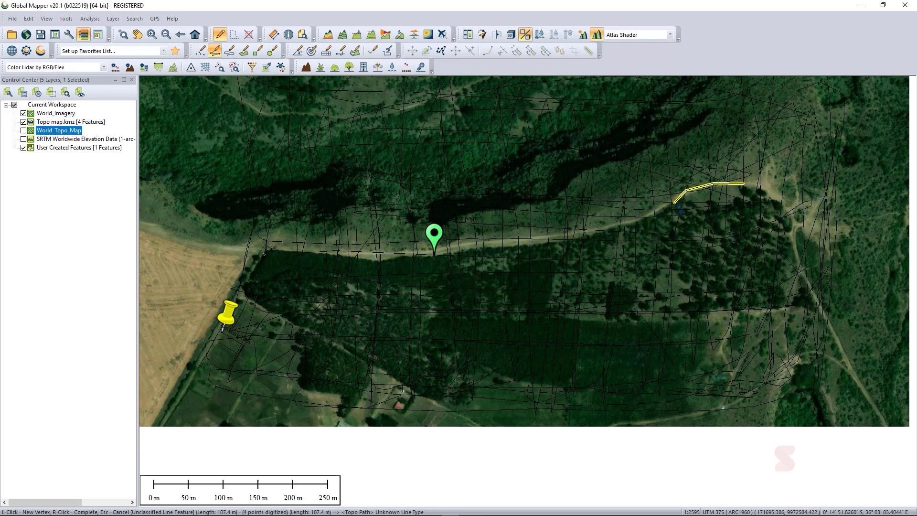
pyautogui.click(648, 217)
pyautogui.click(620, 223)
pyautogui.click(583, 229)
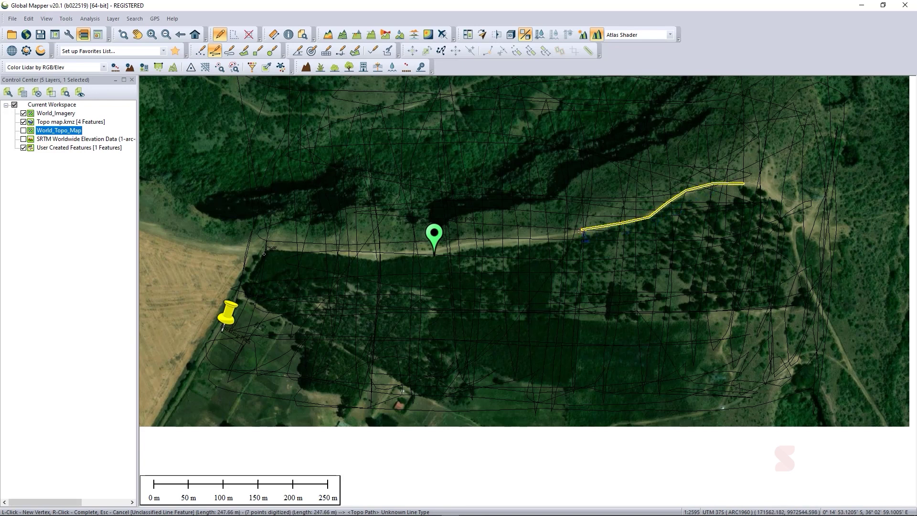
pyautogui.click(502, 243)
pyautogui.click(438, 250)
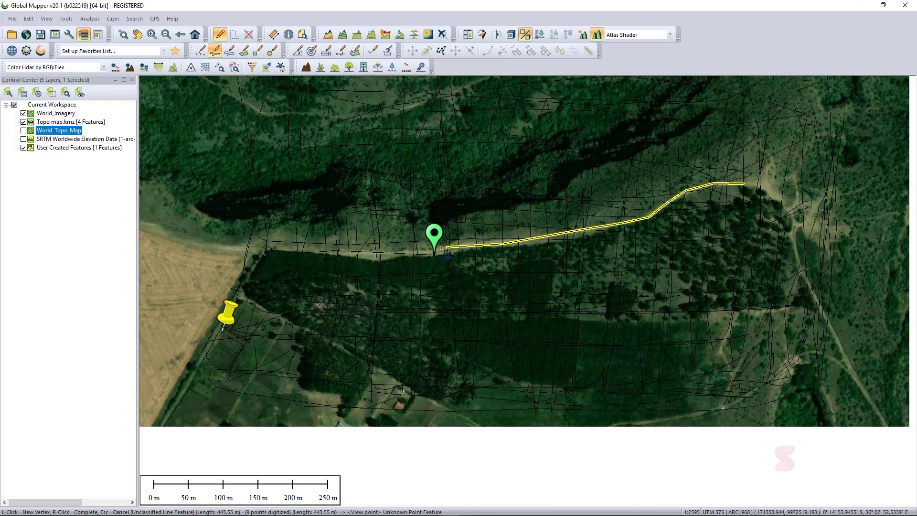
pyautogui.click(398, 252)
pyautogui.click(378, 254)
pyautogui.click(338, 256)
pyautogui.click(298, 248)
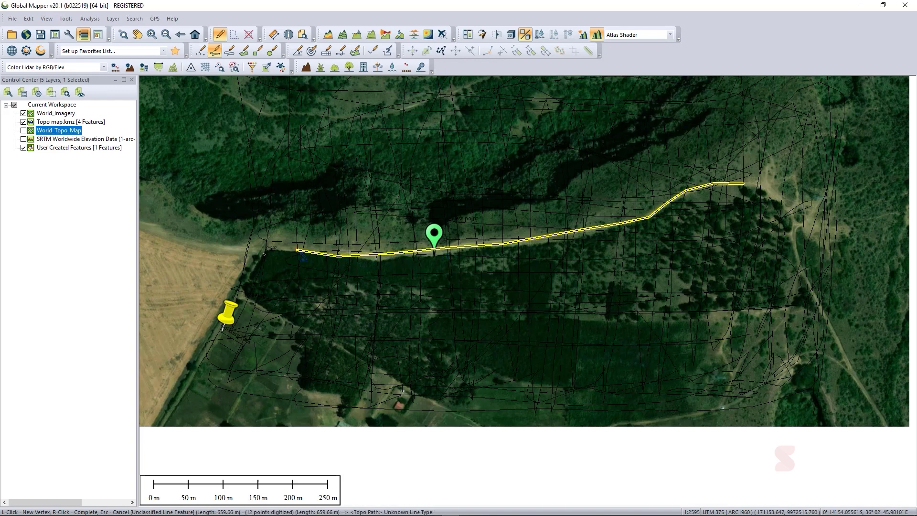
pyautogui.click(193, 246)
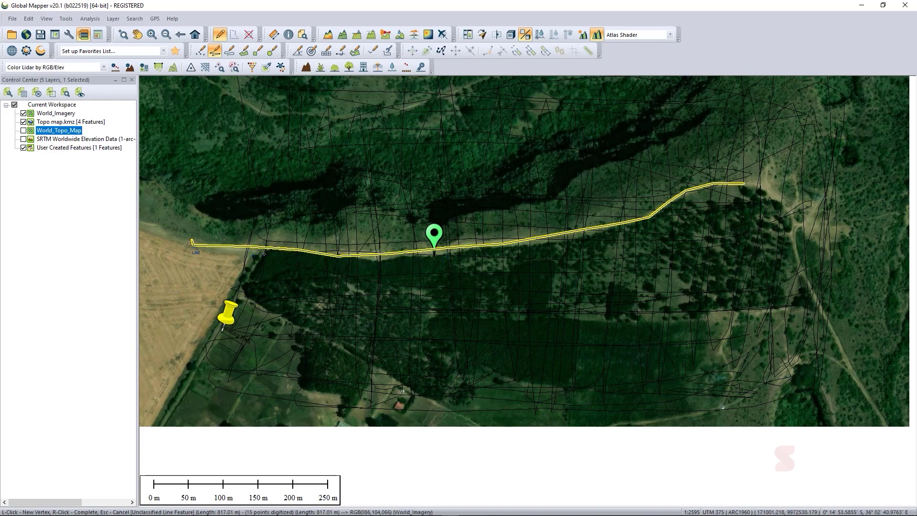
pyautogui.rightClick(187, 240)
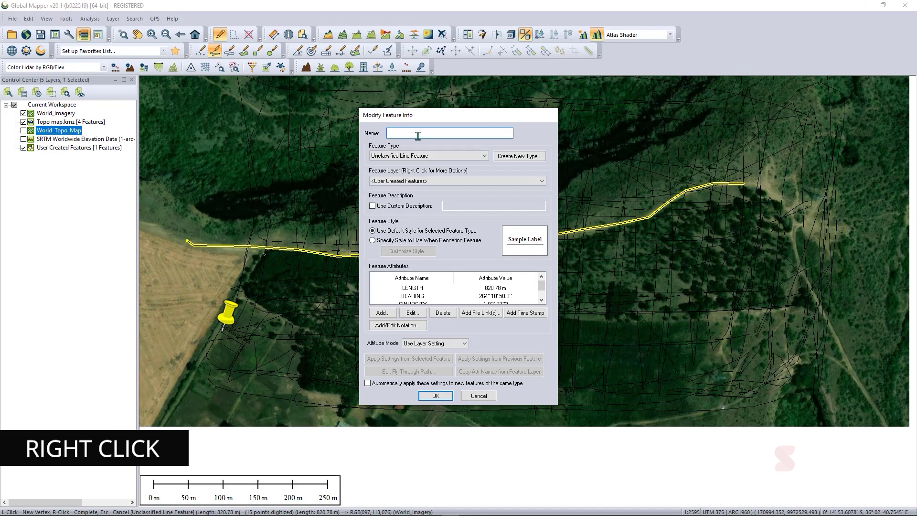
# Name the new line feature "Rough Road" and set its feature type to Trail
pyautogui.write('rOUGH r')
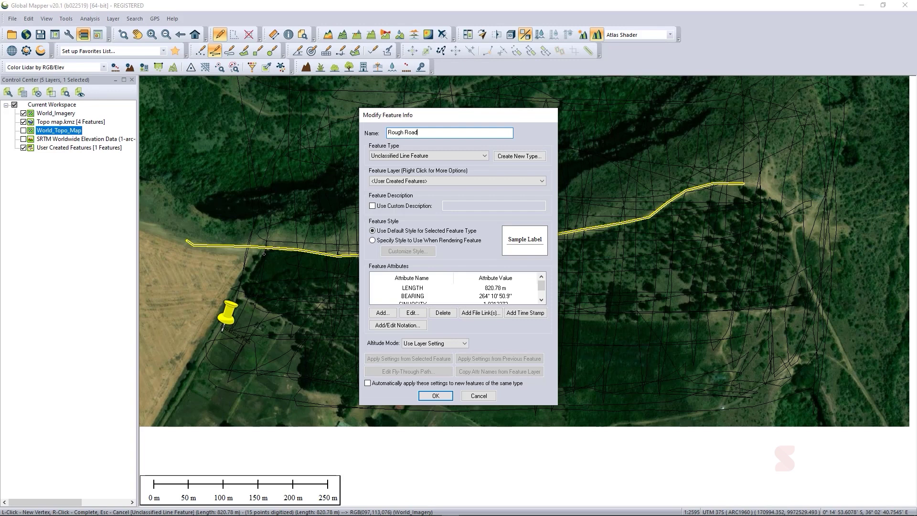
pyautogui.click(444, 156)
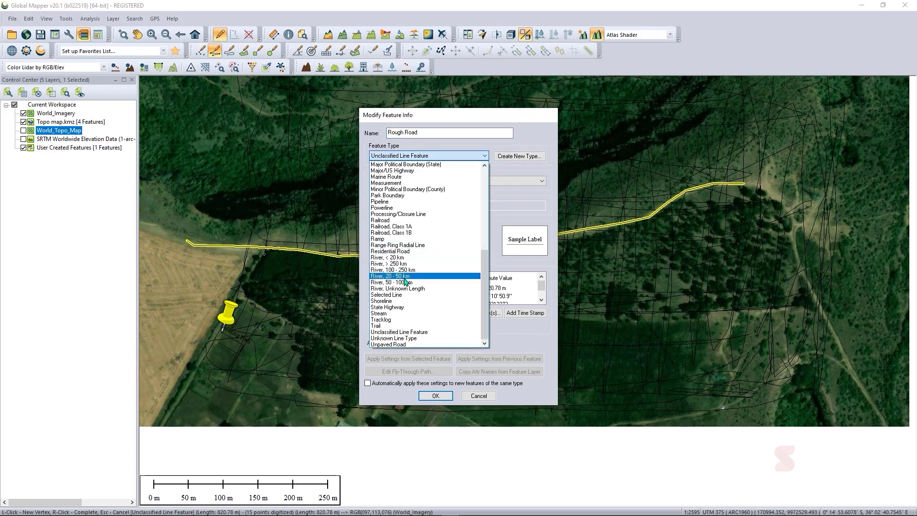
pyautogui.scroll(1, 398, 291)
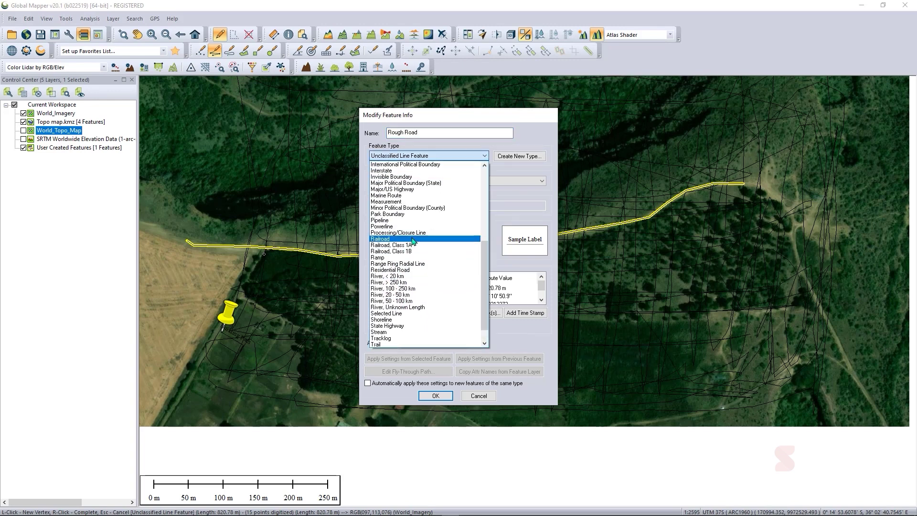
pyautogui.press('r')
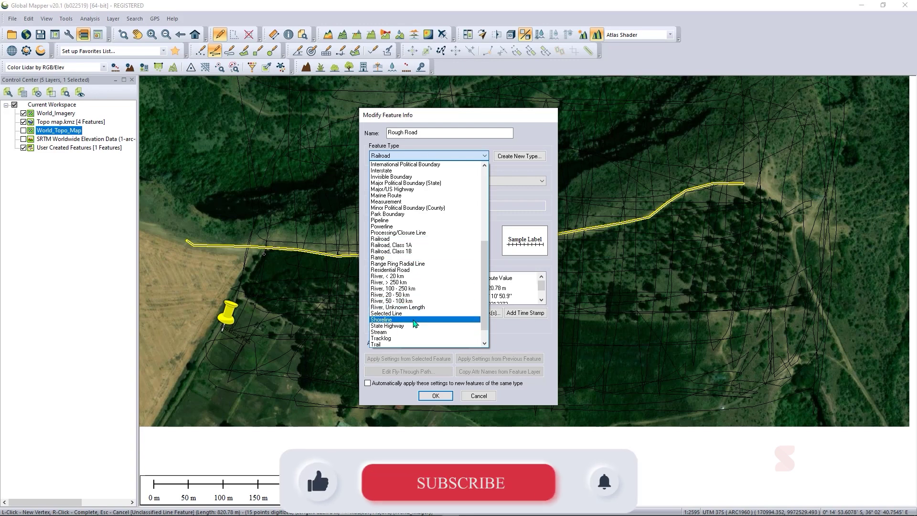
pyautogui.scroll(-1, 401, 328)
pyautogui.click(401, 325)
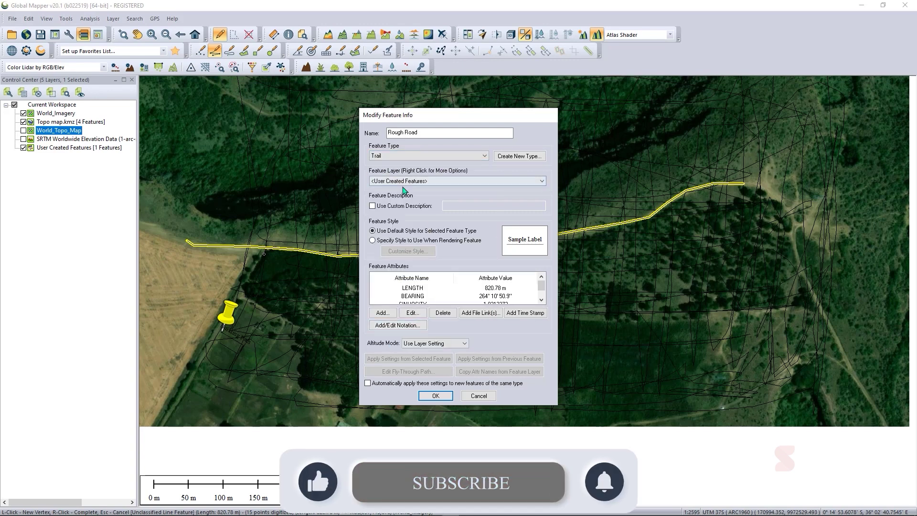
# Assign the Rough Road feature to the Topo map.kmz layer
pyautogui.click(452, 182)
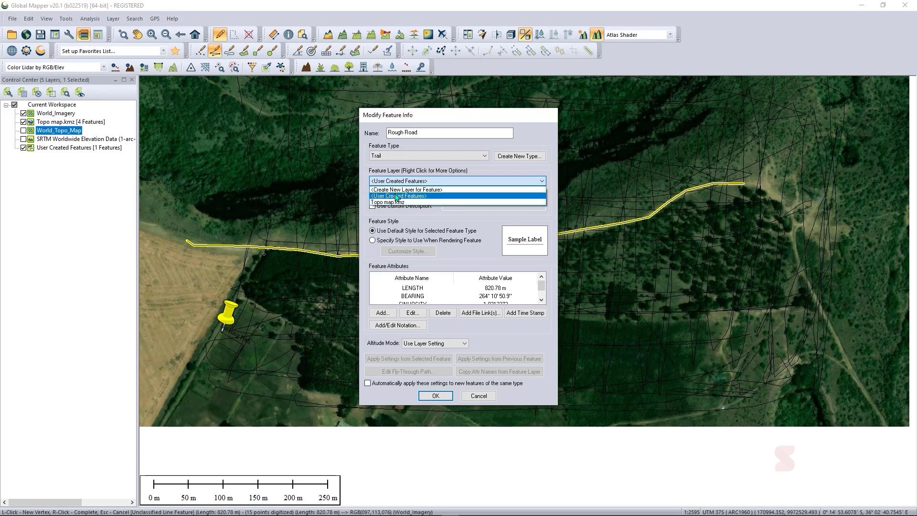
pyautogui.click(441, 177)
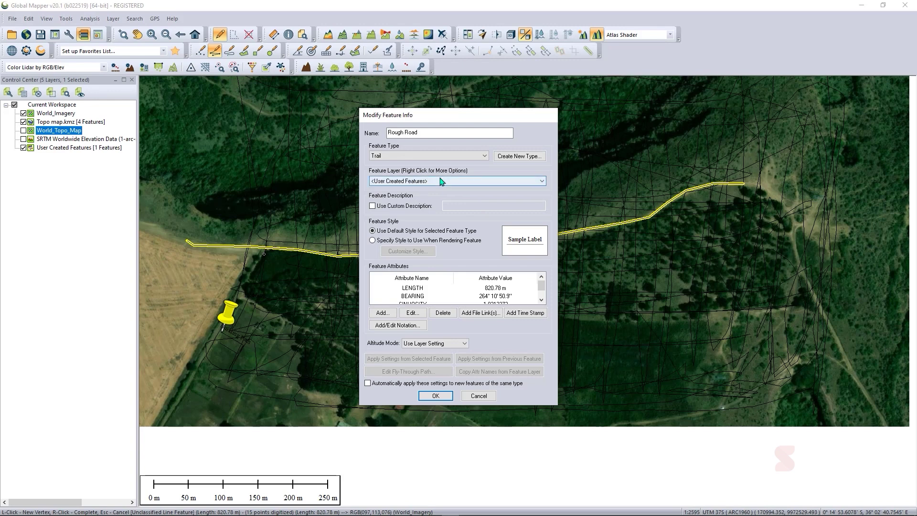
pyautogui.click(440, 181)
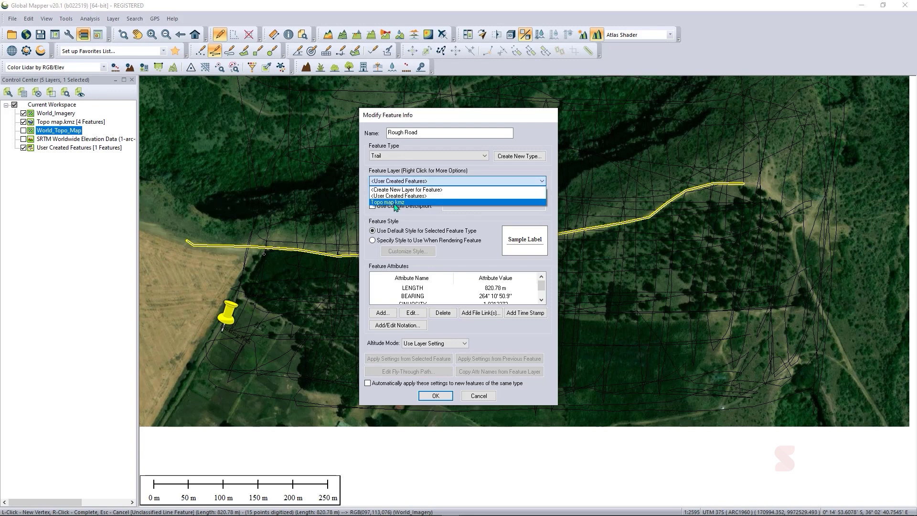
pyautogui.click(395, 203)
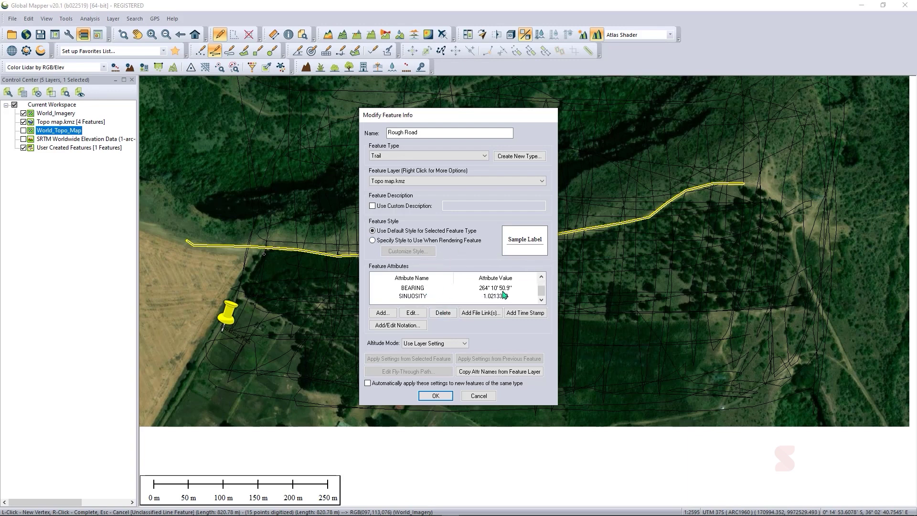
# Set the Rough Road's altitude mode to Clamp to Ground, create the feature and finish digitizing
pyautogui.scroll(-1, 505, 294)
pyautogui.scroll(1, 502, 296)
pyautogui.click(451, 343)
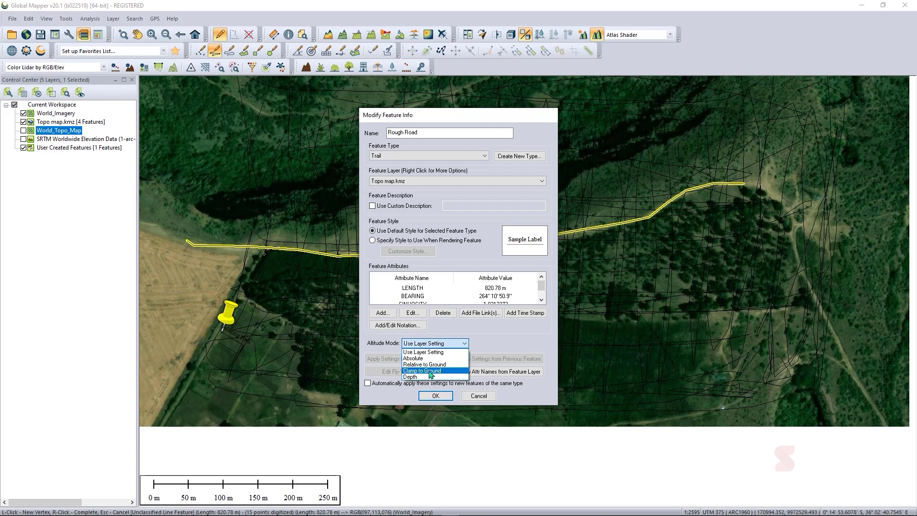
pyautogui.click(431, 370)
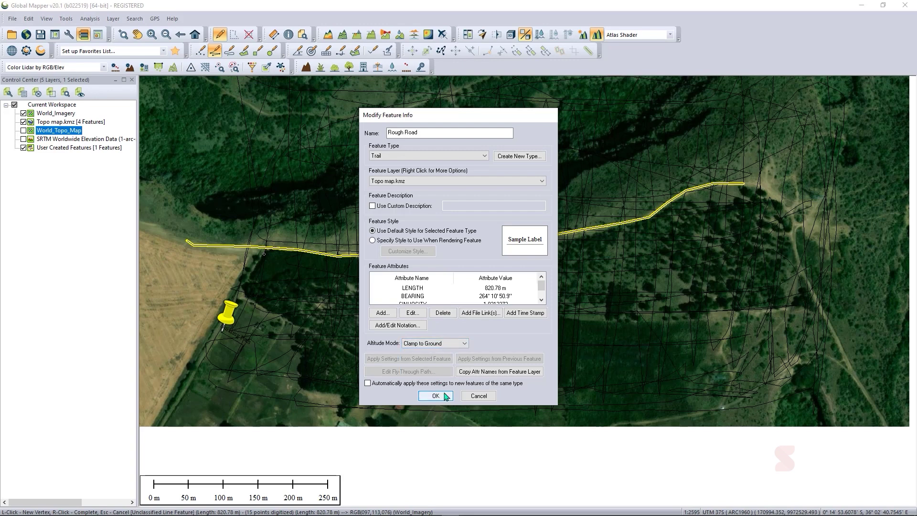
pyautogui.click(441, 395)
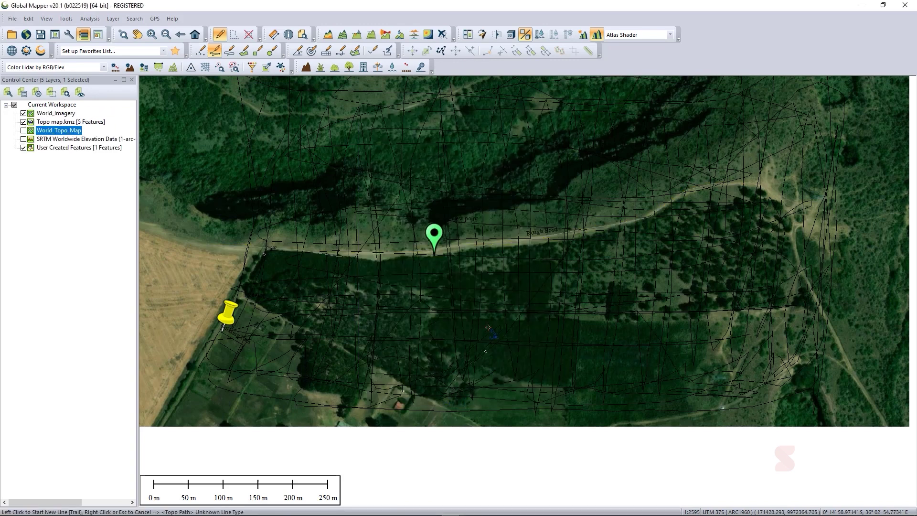
pyautogui.press('Escape')
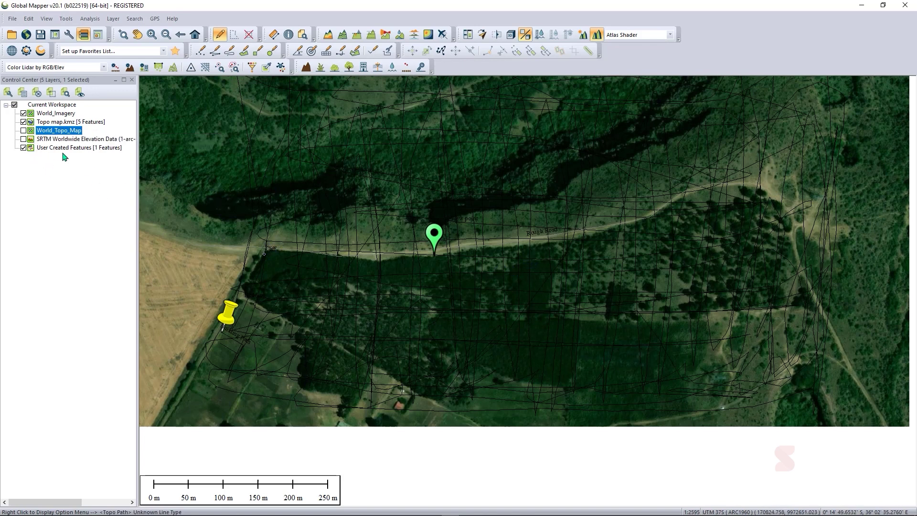
# Show the SRTM Worldwide Elevation Data layer at the start of the layer list in place of World_Imagery, which is hidden
pyautogui.click(23, 139)
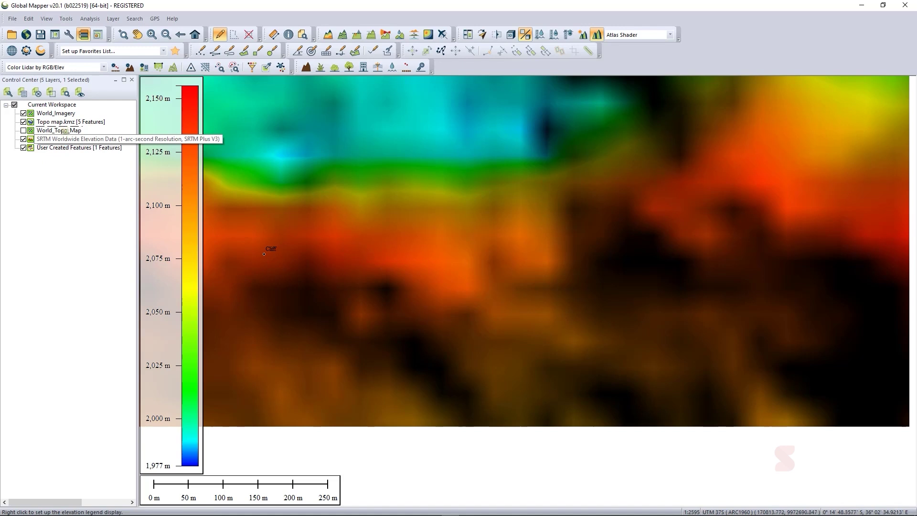
pyautogui.moveTo(61, 162); pyautogui.dragTo(63, 116)
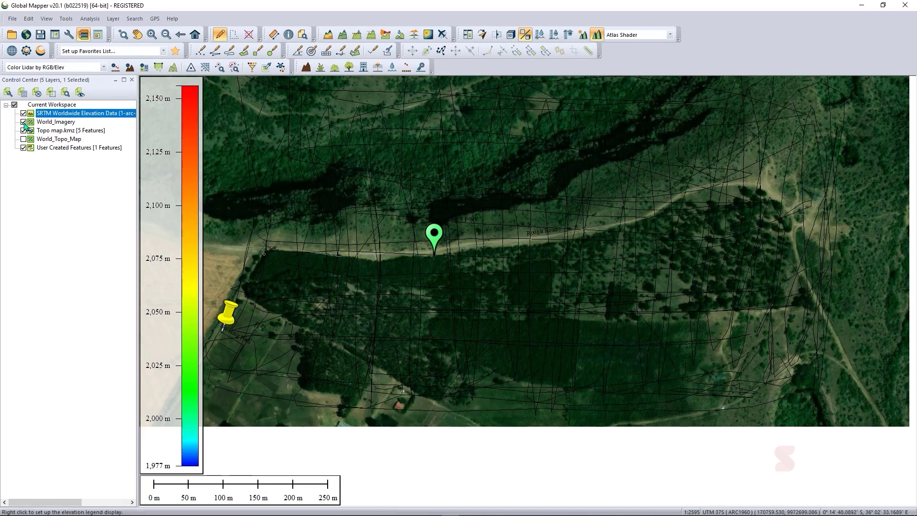
pyautogui.click(23, 122)
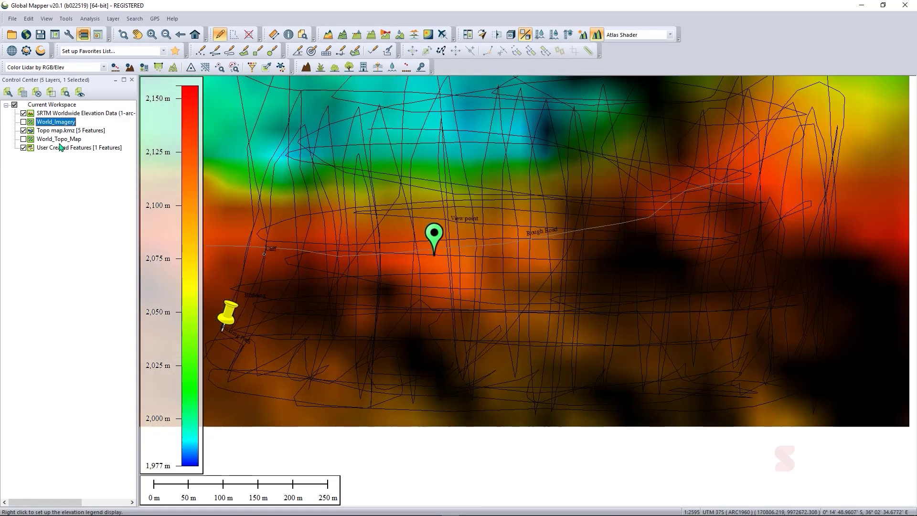
# Start a vector/lidar export with the SRTM elevation layer selected, using the XYZ (Simple ASCII) Text File format
pyautogui.click(58, 114)
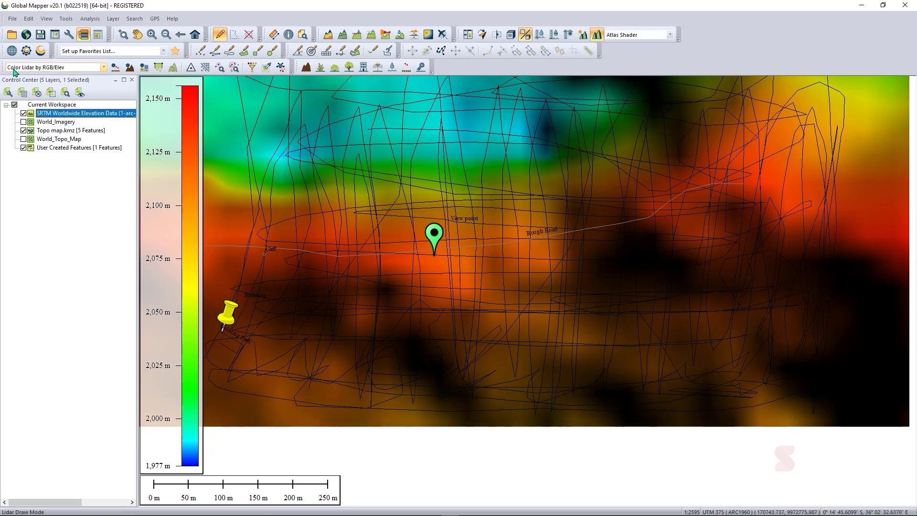
pyautogui.click(12, 19)
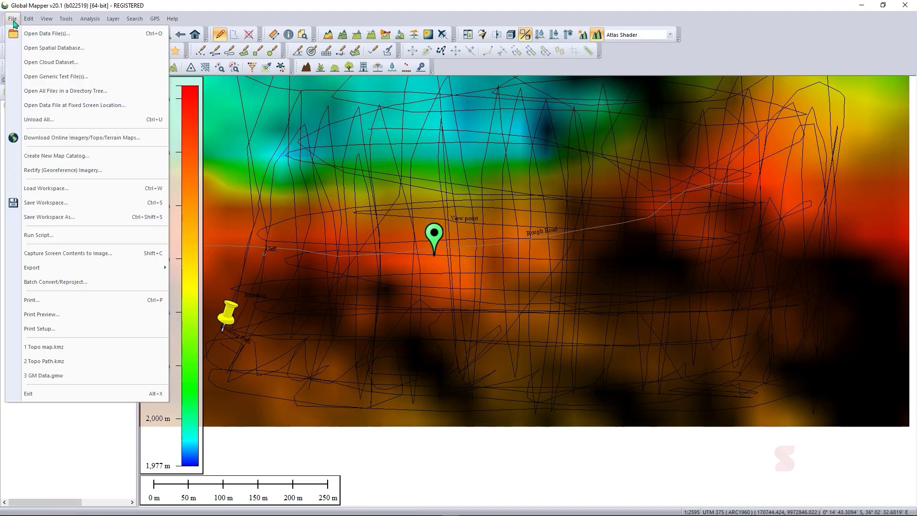
pyautogui.moveTo(82, 268)
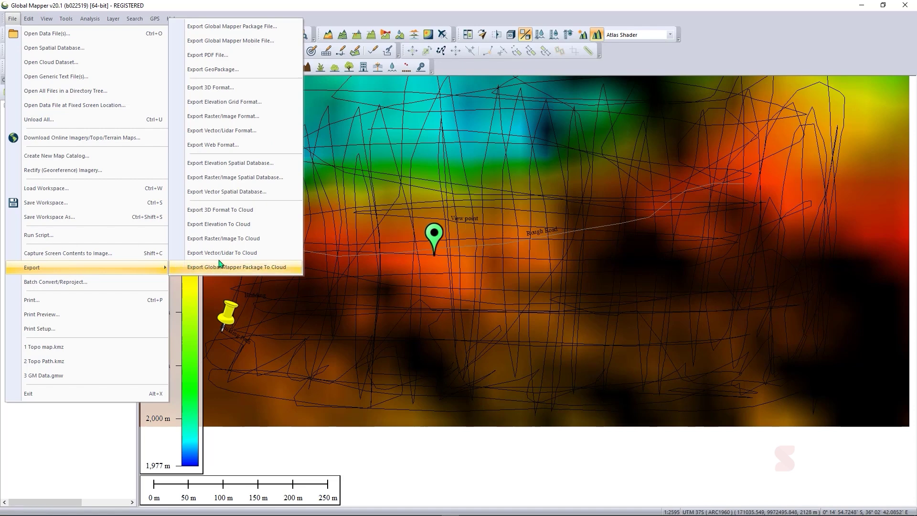
pyautogui.click(265, 133)
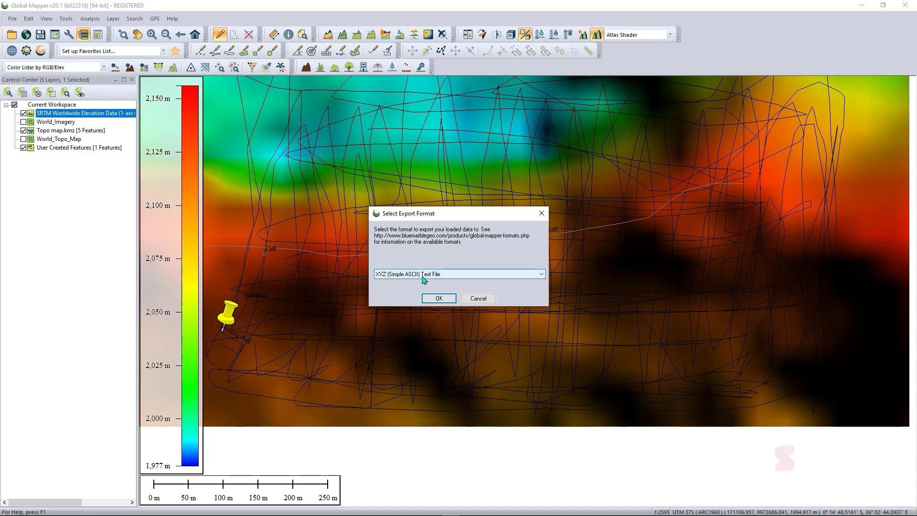
pyautogui.click(423, 274)
pyautogui.scroll(5, 427, 389)
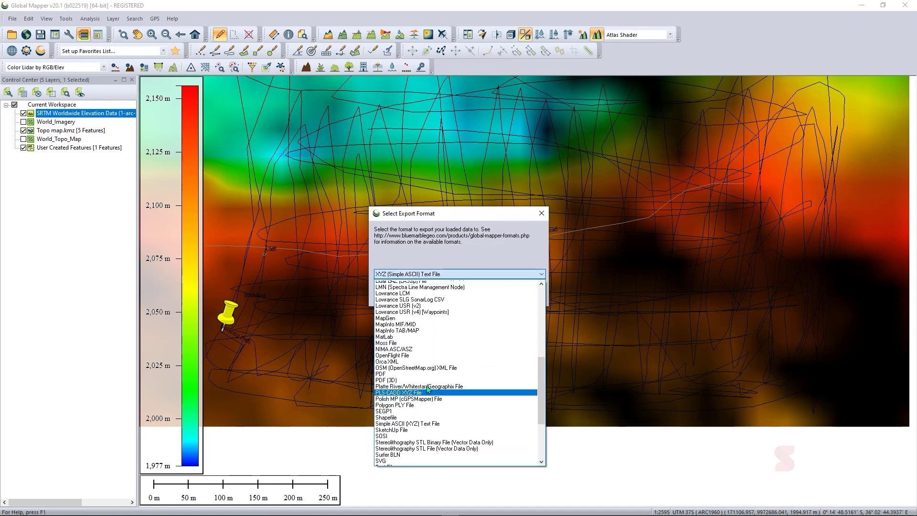
pyautogui.scroll(-4, 427, 389)
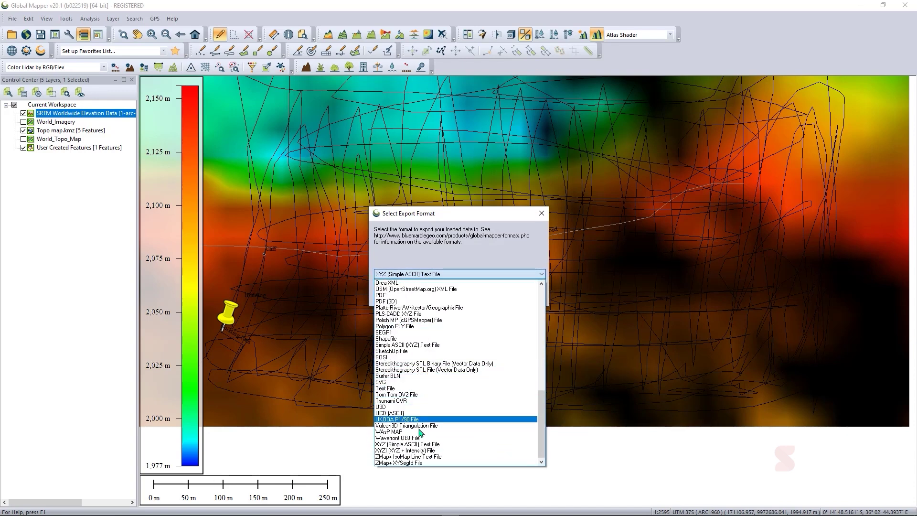
pyautogui.click(453, 449)
pyautogui.click(434, 300)
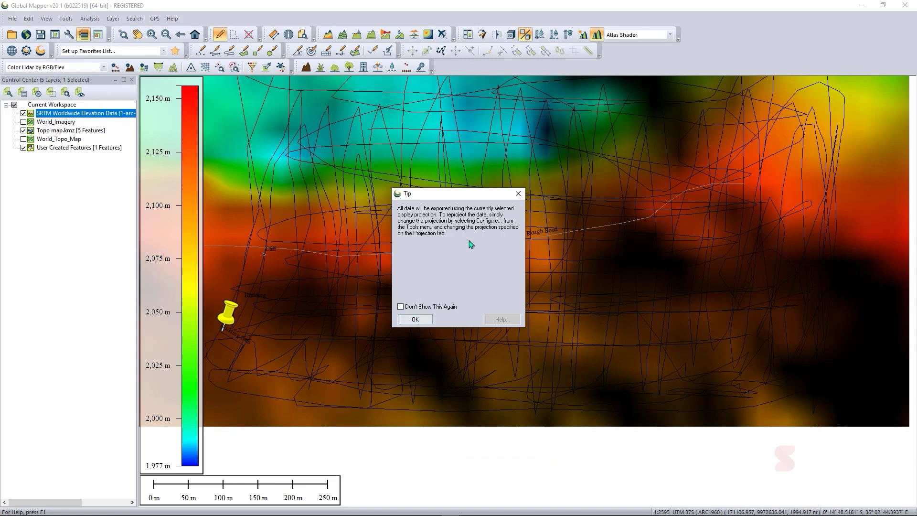
# Accept the default ASCII export options with comma separator and X coordinate first, and save the export as Topo Mapper.txt in the GM Data folder
pyautogui.click(415, 319)
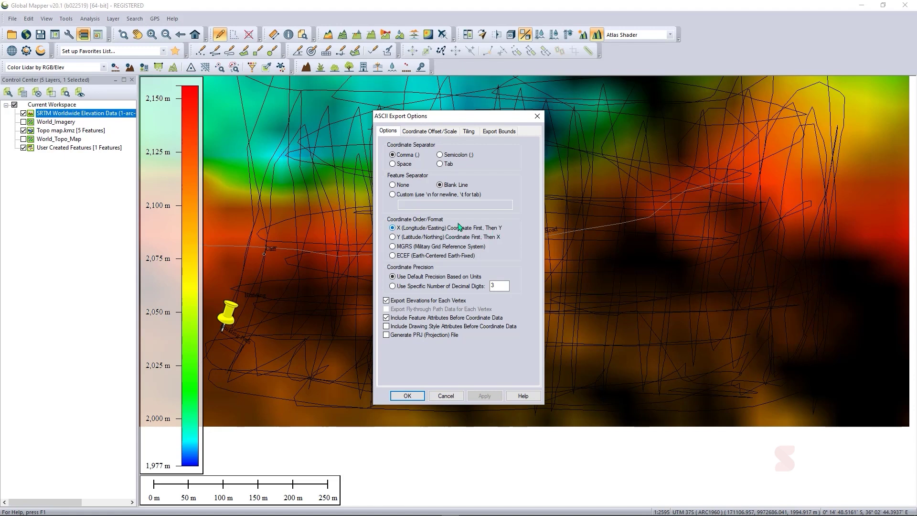
pyautogui.click(406, 395)
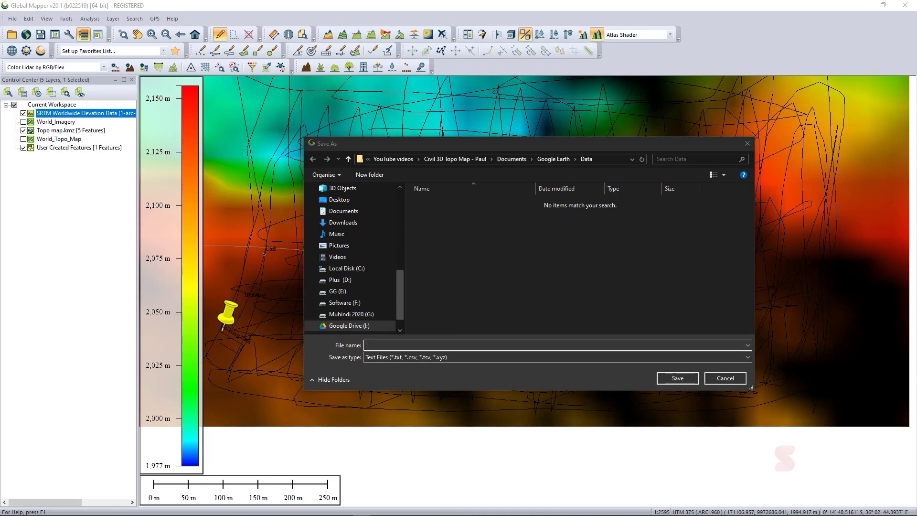
pyautogui.click(435, 357)
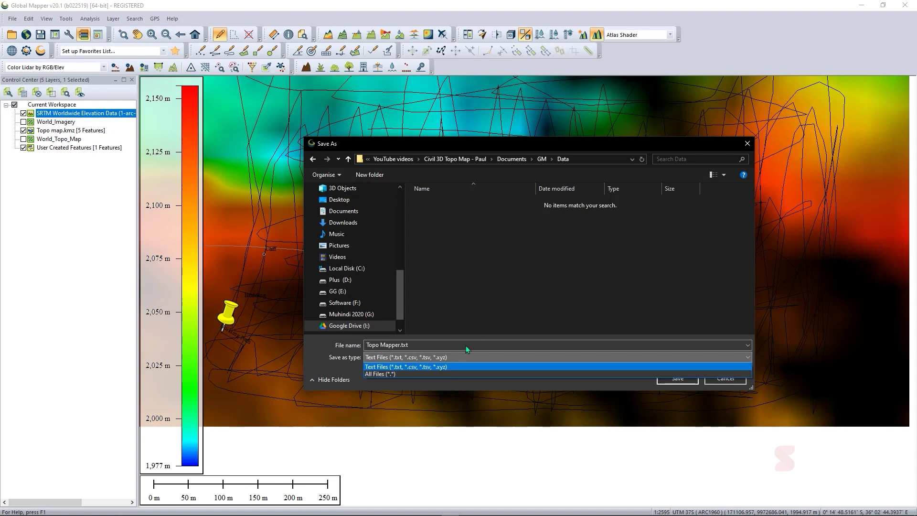
pyautogui.click(491, 295)
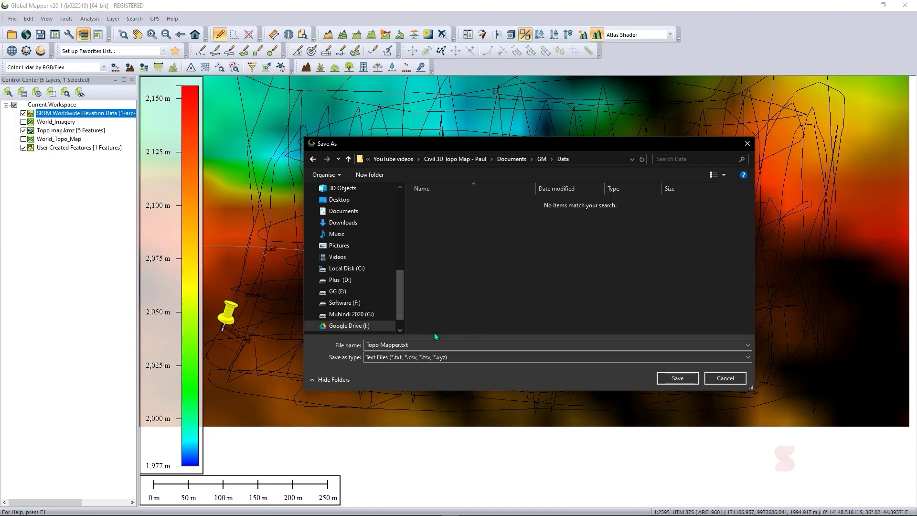
pyautogui.click(677, 378)
pyautogui.click(487, 266)
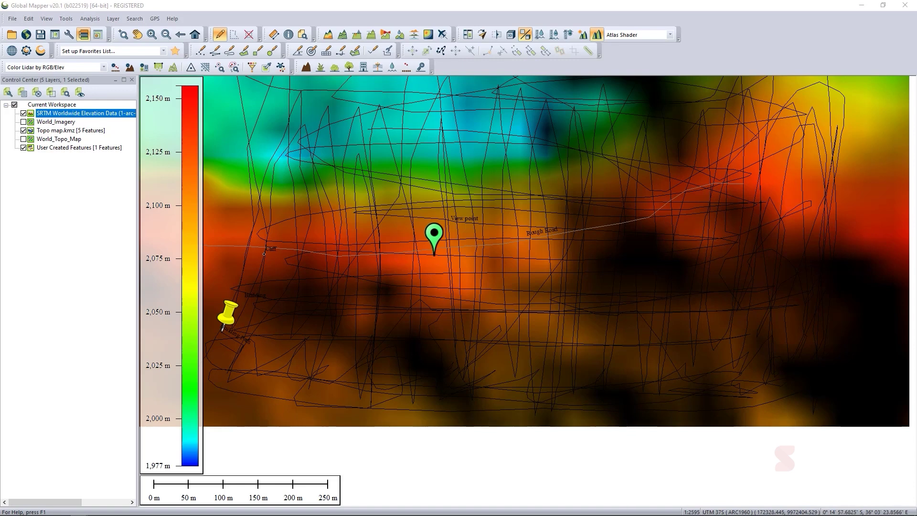
# Examine the exported Topo Mapper.txt in Notepad, checking the coordinate lines and the feature descriptions from start to end
pyautogui.moveTo(224, 73); pyautogui.dragTo(403, 99)
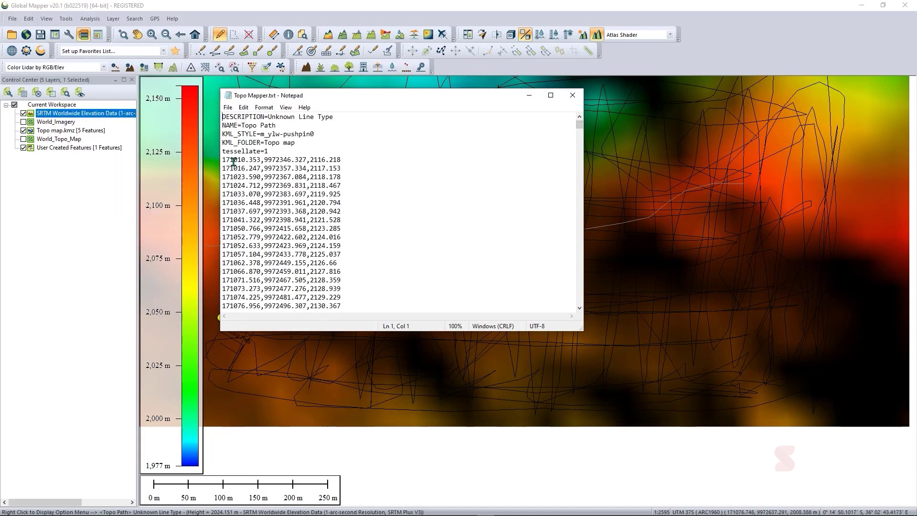
pyautogui.moveTo(234, 161); pyautogui.dragTo(332, 168)
pyautogui.click(333, 177)
pyautogui.moveTo(579, 125); pyautogui.dragTo(576, 315)
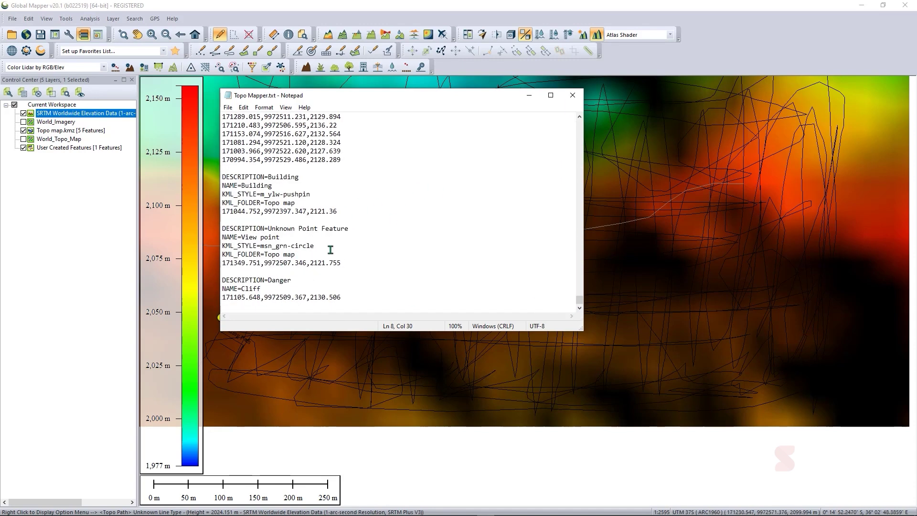
pyautogui.scroll(1, 385, 282)
pyautogui.scroll(10, 330, 210)
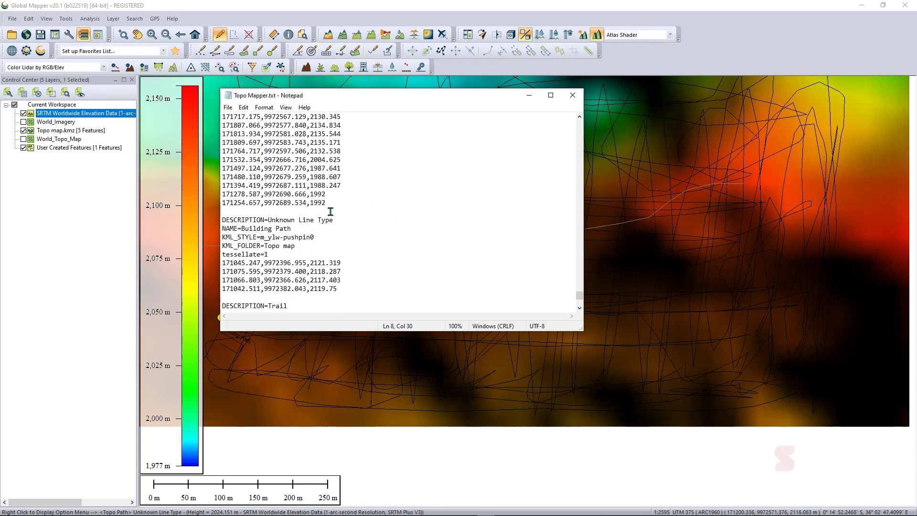
pyautogui.scroll(6, 330, 208)
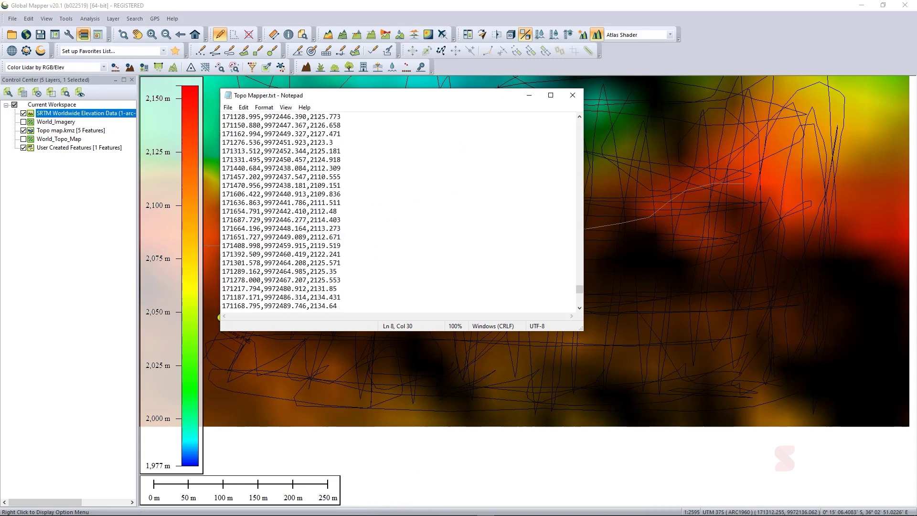
pyautogui.moveTo(152, 511)
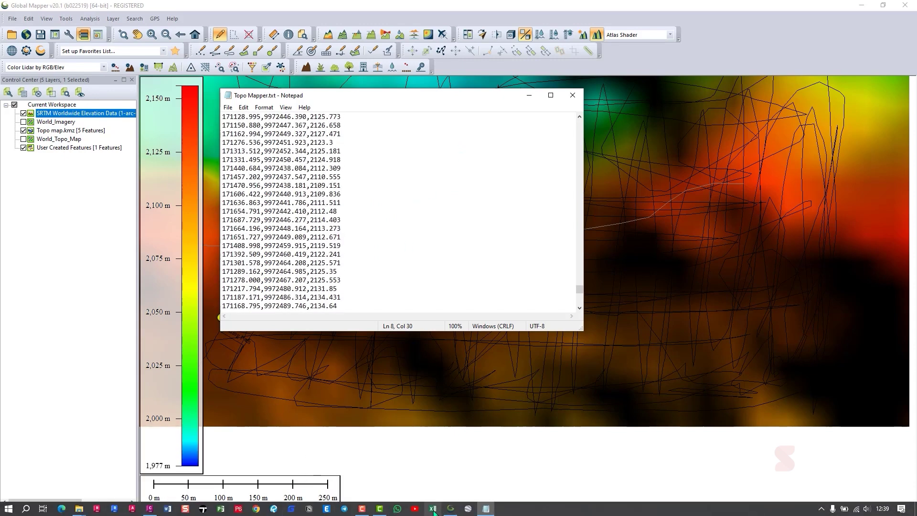
pyautogui.click(347, 233)
pyautogui.scroll(10, 335, 214)
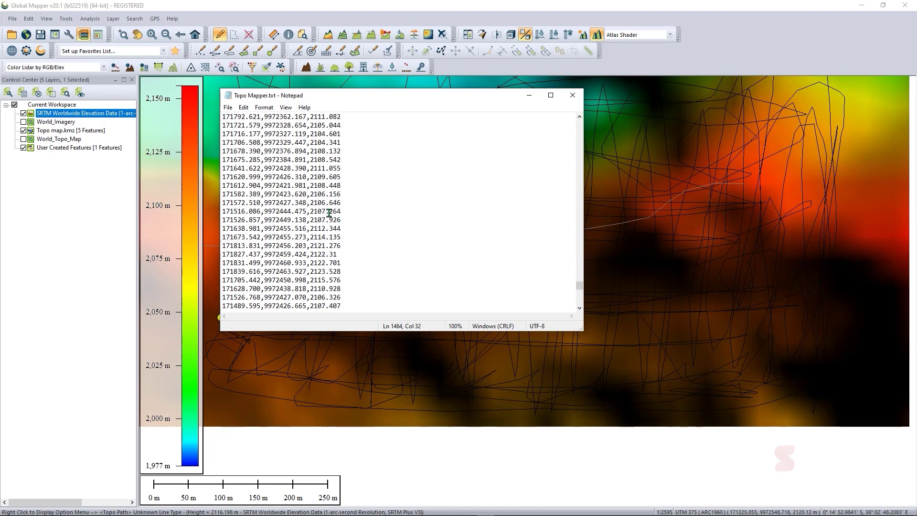
pyautogui.scroll(10, 290, 155)
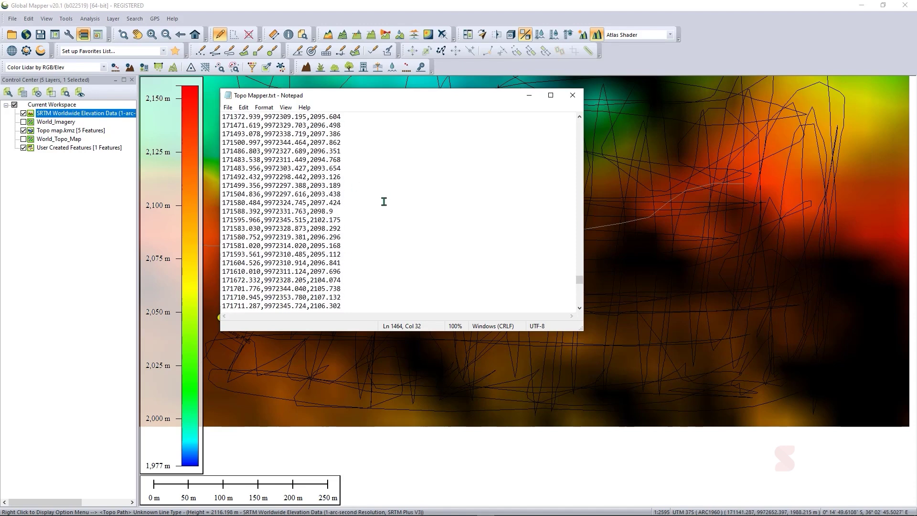
pyautogui.scroll(2, 431, 210)
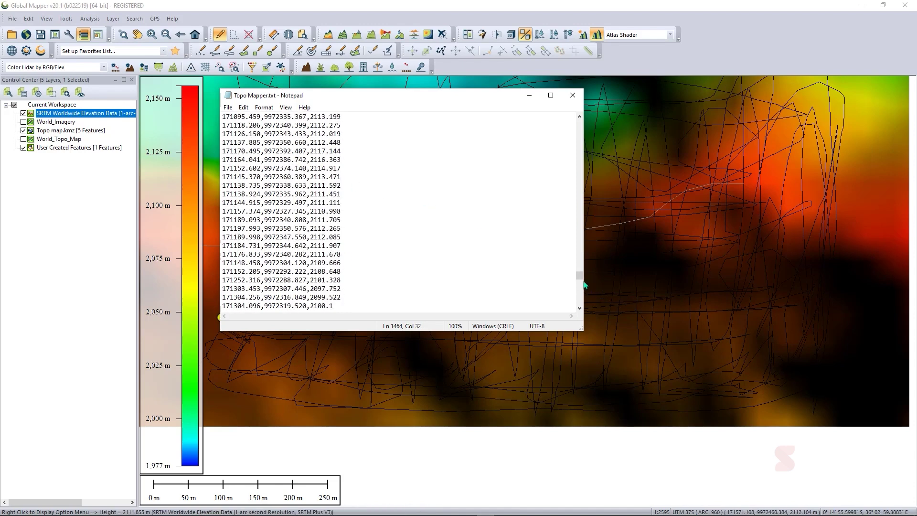
pyautogui.moveTo(580, 277); pyautogui.dragTo(576, 125)
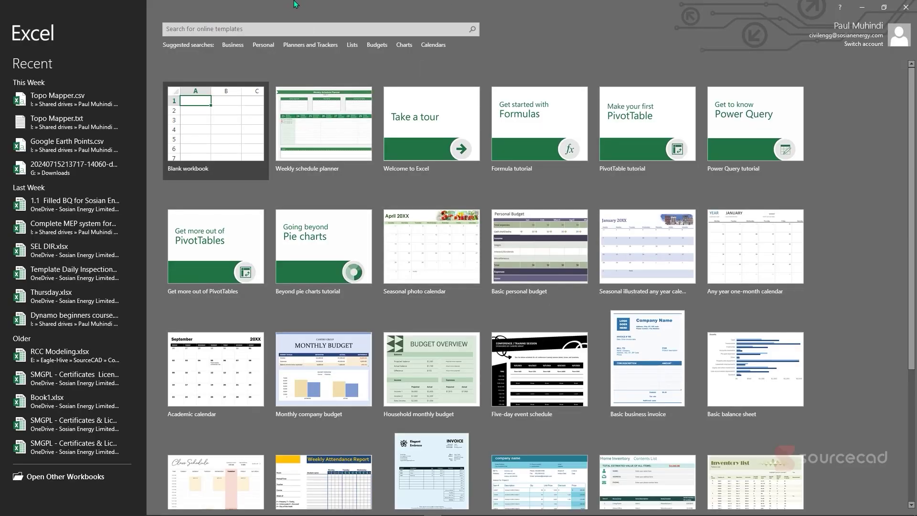
# Switch to Excel and open Topo Mapper.txt from the GM Data folder, with the file filter set to All Files
pyautogui.hotkey('ctrl', 'o')
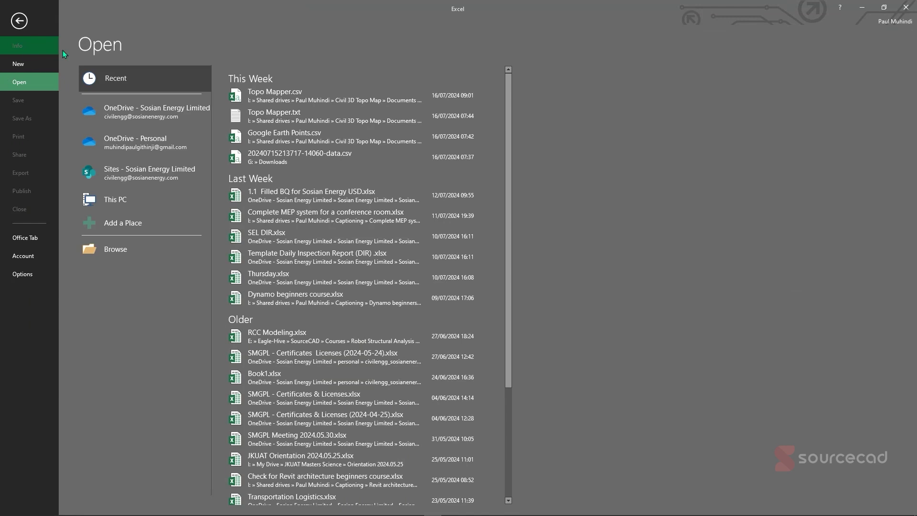
pyautogui.click(125, 248)
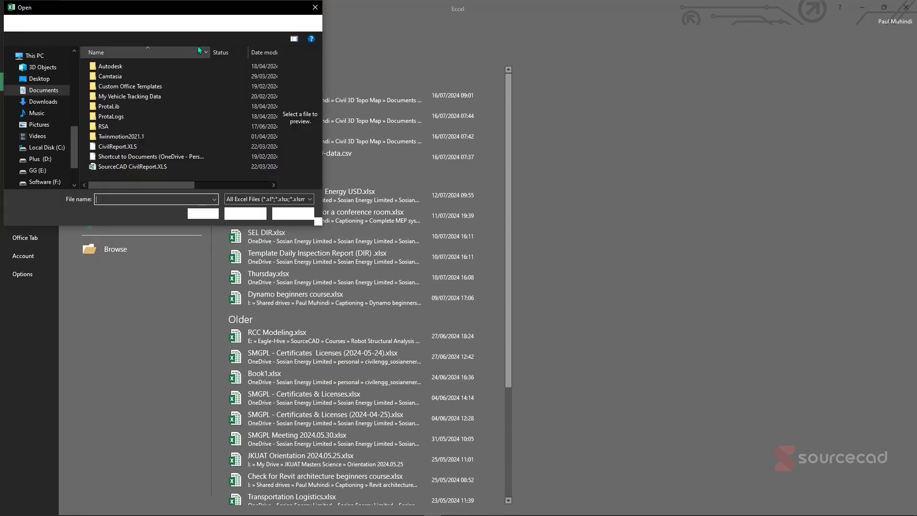
pyautogui.scroll(-2, 74, 158)
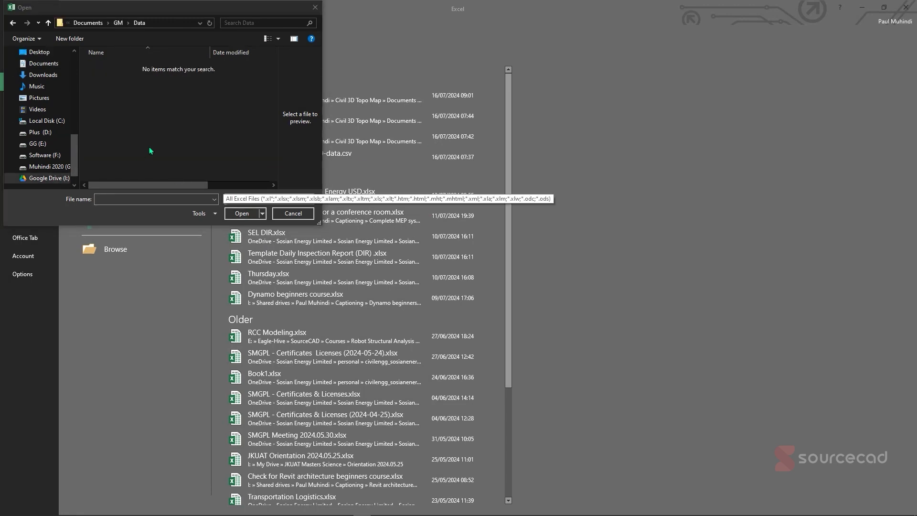
pyautogui.click(258, 199)
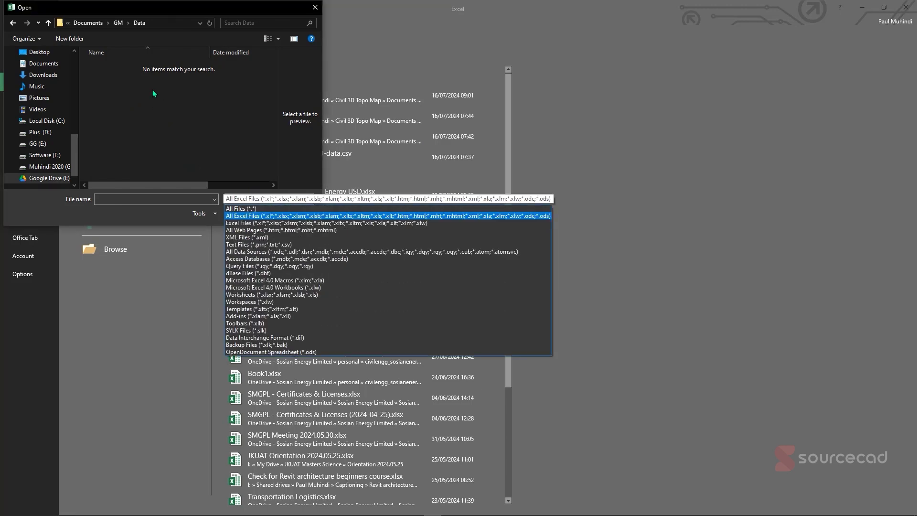
pyautogui.click(246, 209)
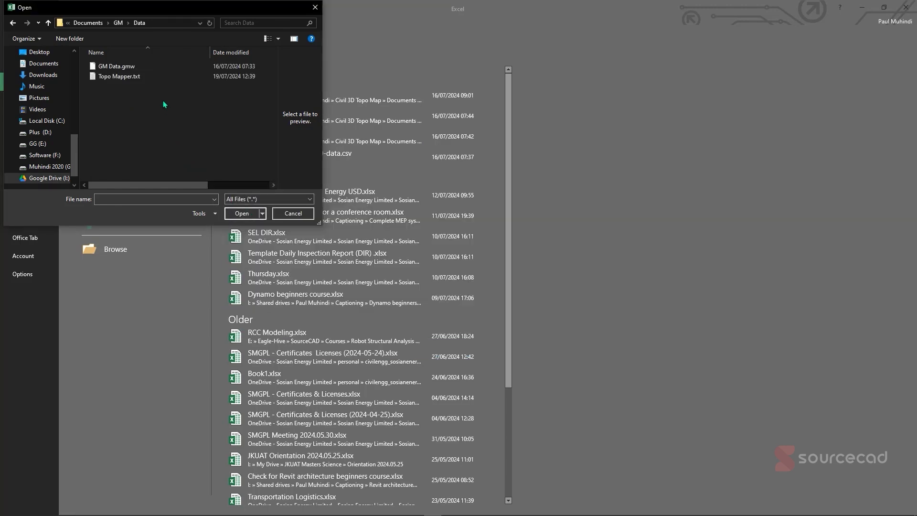
pyautogui.click(131, 77)
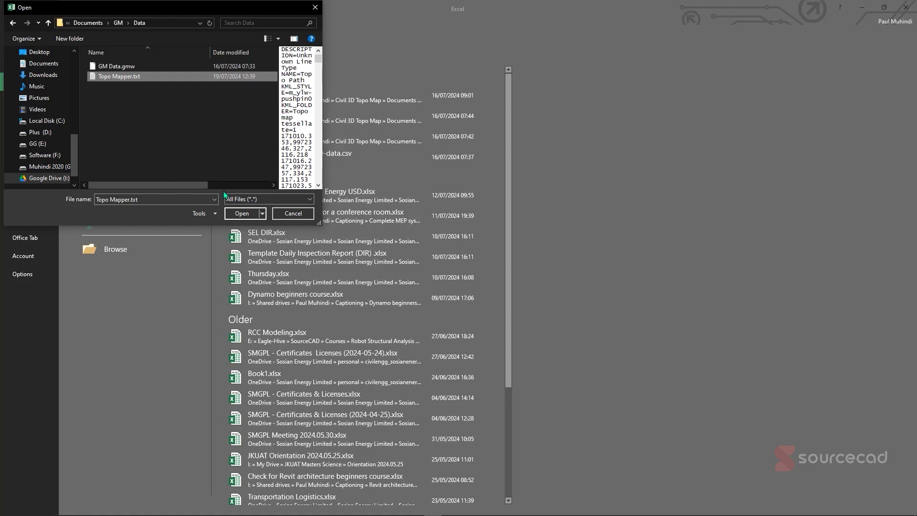
pyautogui.moveTo(323, 115); pyautogui.dragTo(400, 115)
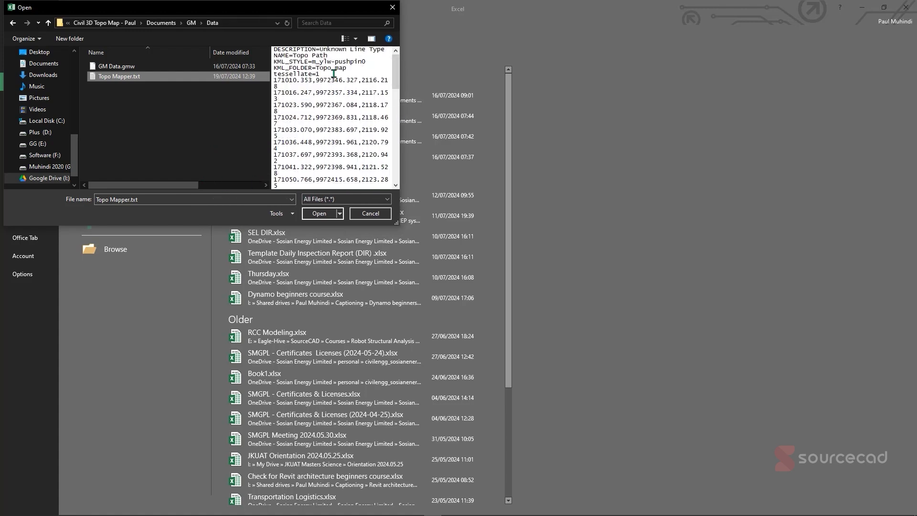
pyautogui.click(319, 213)
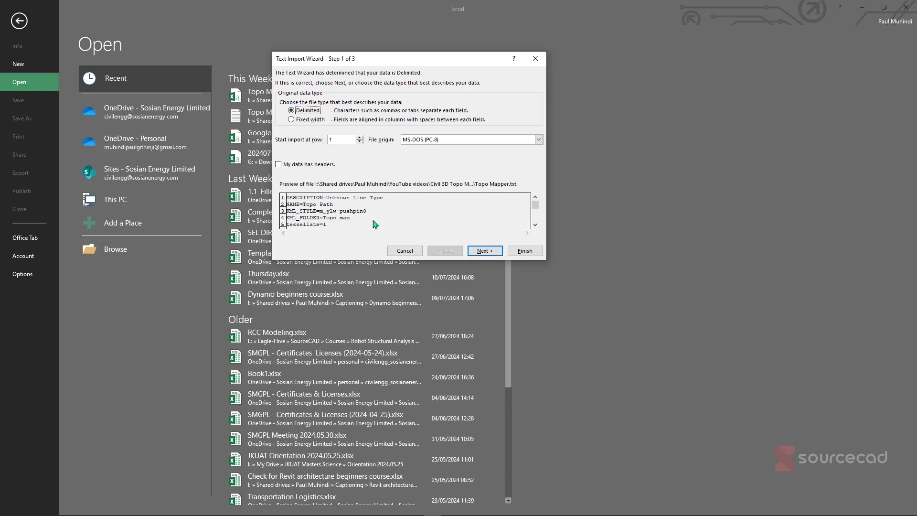
# Import the text as delimited data using Comma instead of Tab as the delimiter, keeping the General column format
pyautogui.click(481, 251)
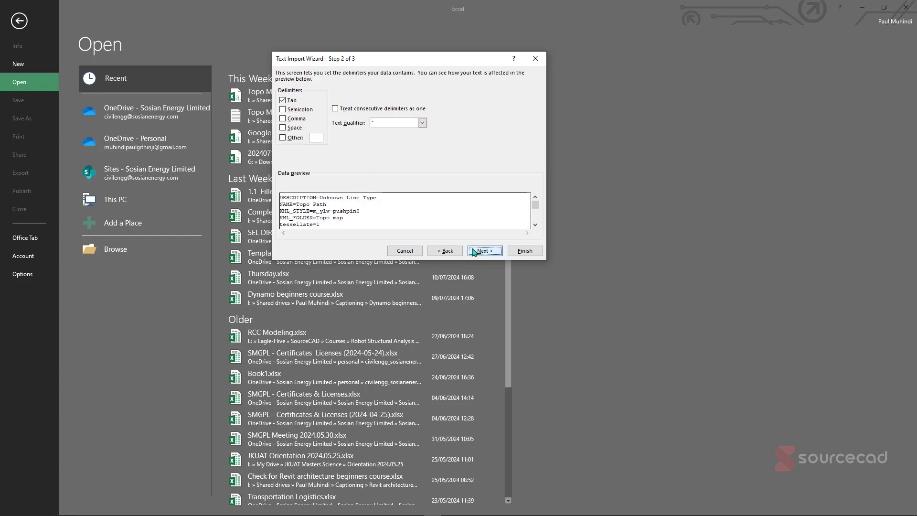
pyautogui.click(283, 119)
pyautogui.click(283, 100)
pyautogui.click(535, 218)
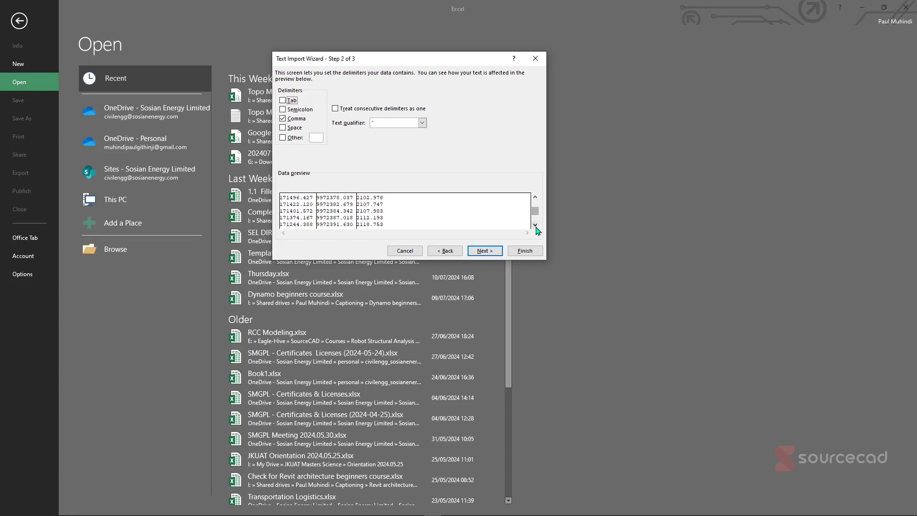
pyautogui.click(479, 252)
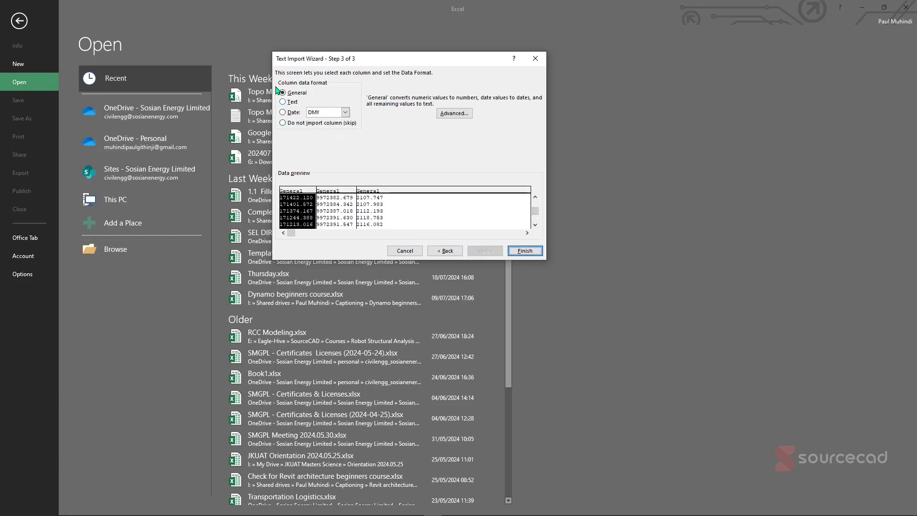
pyautogui.click(521, 251)
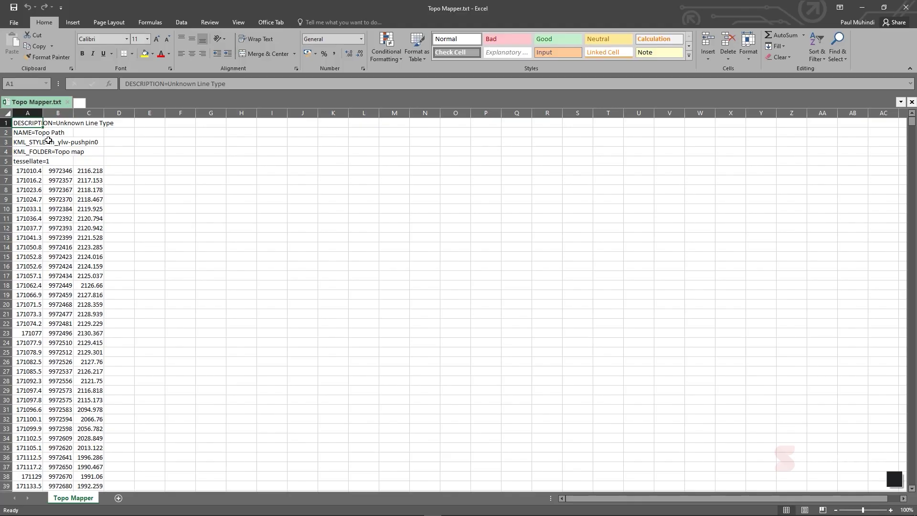
# Enter the description code TP in cell D6, beside the first Topo Path coordinates
pyautogui.click(51, 131)
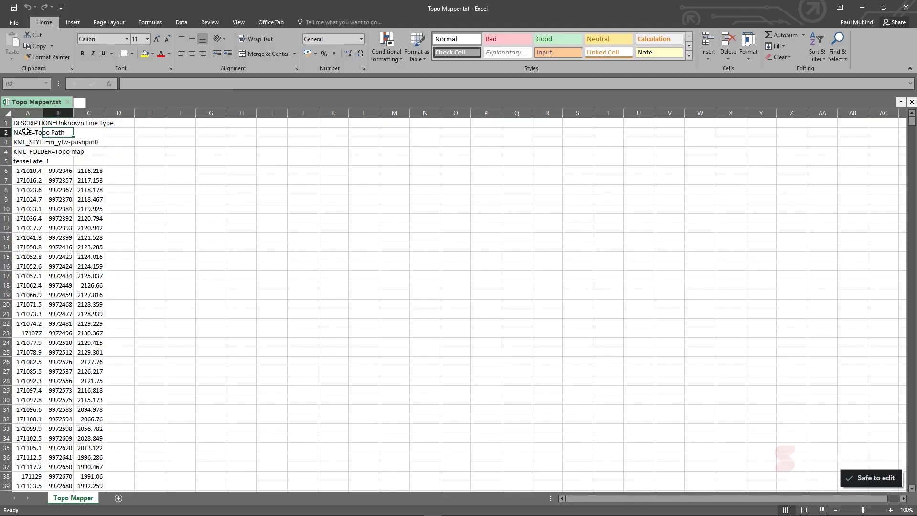
pyautogui.click(117, 169)
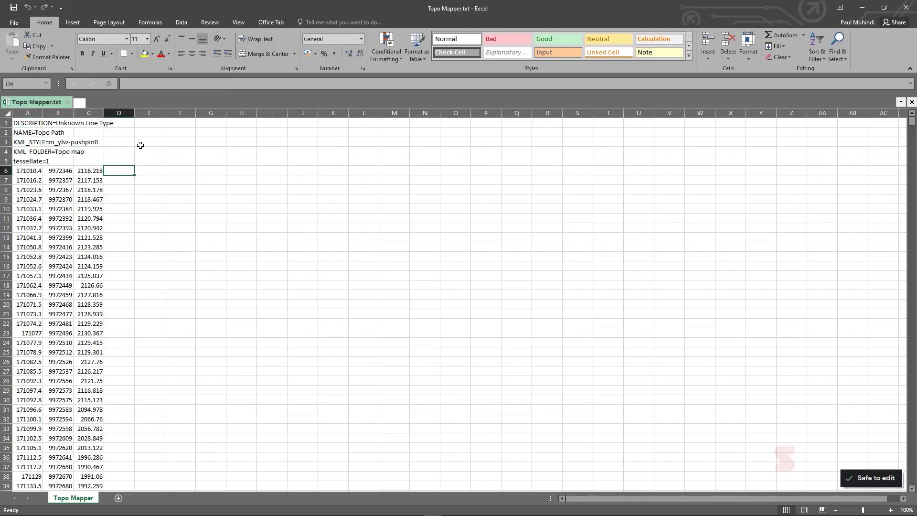
pyautogui.write('TP')
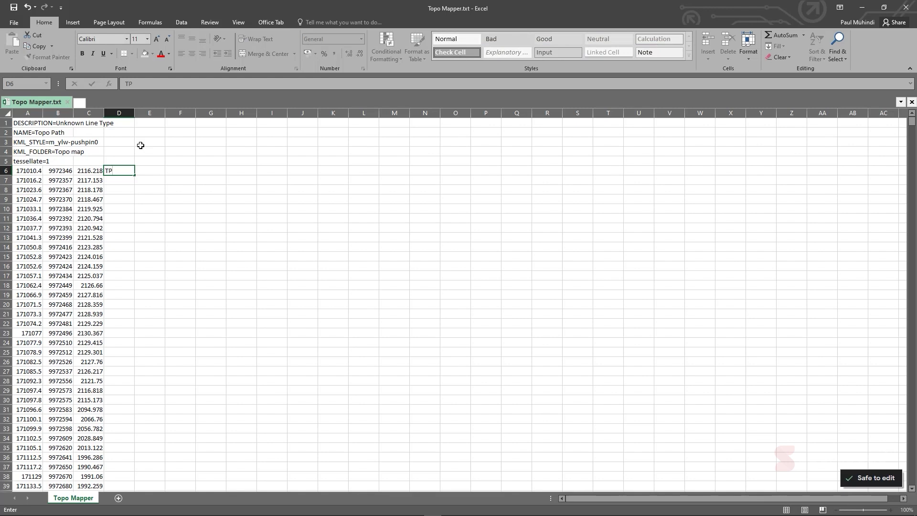
pyautogui.press('Return')
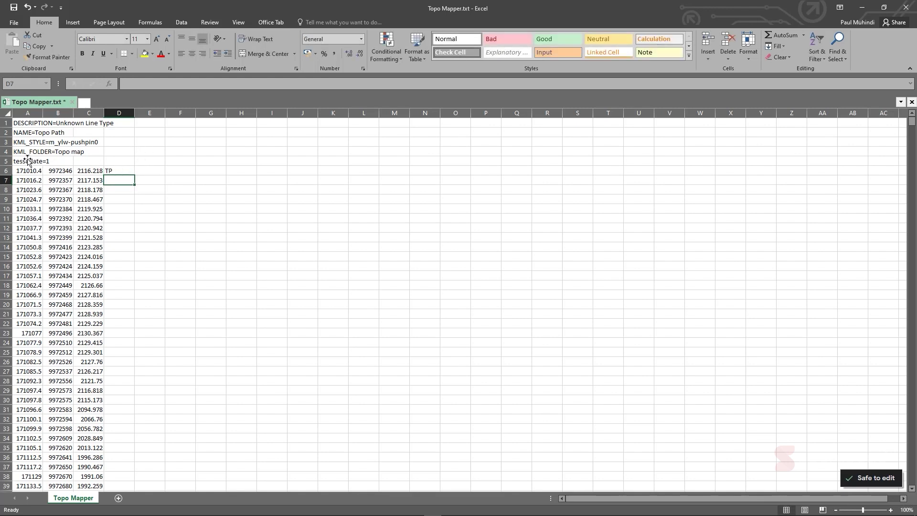
# Delete the Topo Path header rows 1 to 5 above the coordinates
pyautogui.moveTo(6, 161); pyautogui.dragTo(6, 123)
pyautogui.rightClick(6, 122)
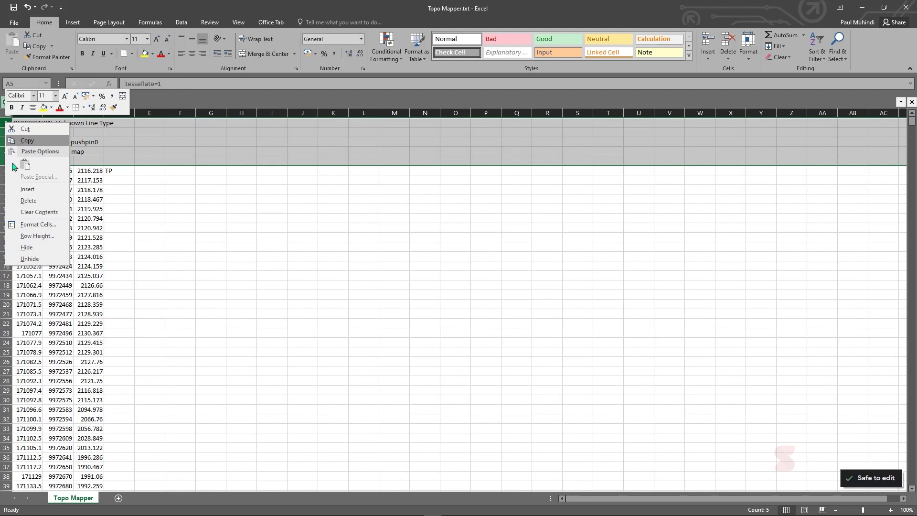
pyautogui.click(28, 199)
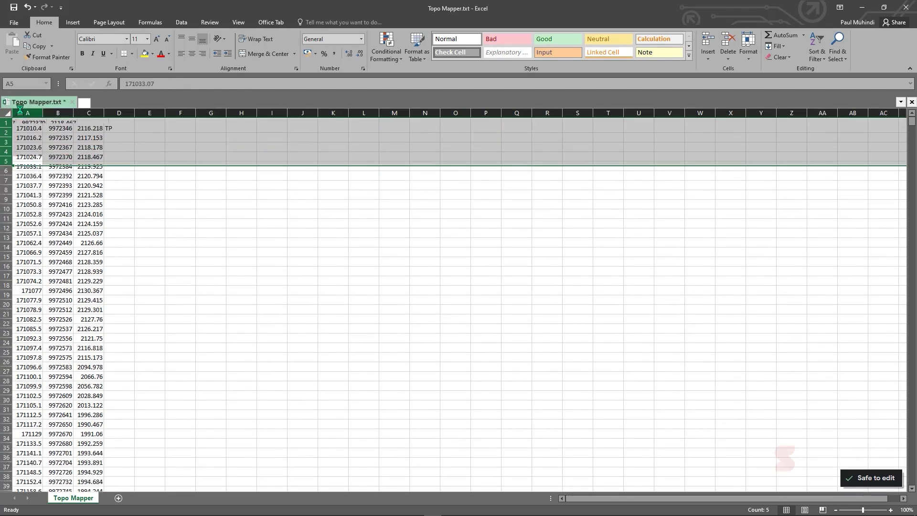
# Insert an empty column before the easting values and select its first cell, A1
pyautogui.click(19, 113)
pyautogui.rightClick(18, 111)
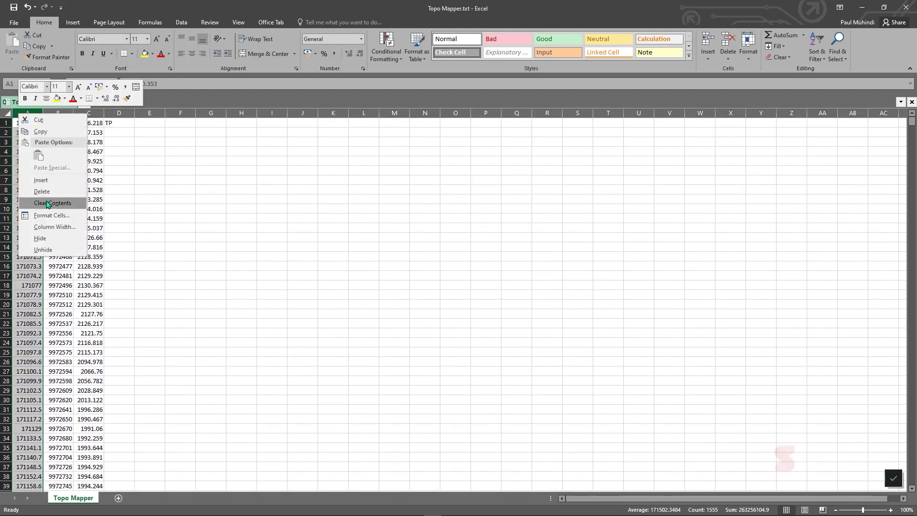
pyautogui.click(52, 182)
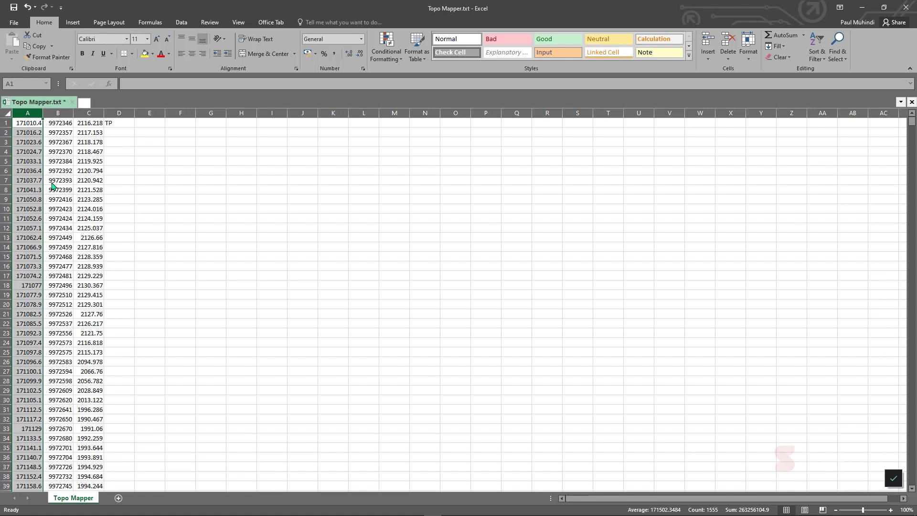
pyautogui.click(31, 125)
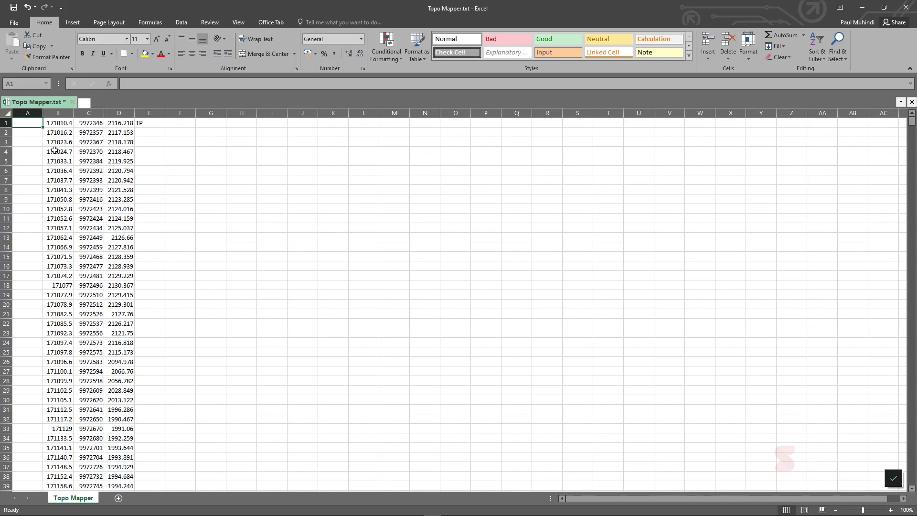
# Enter point number t1 in cell A1 and fill the series down the column beside all Topo Path coordinates
pyautogui.write('t1')
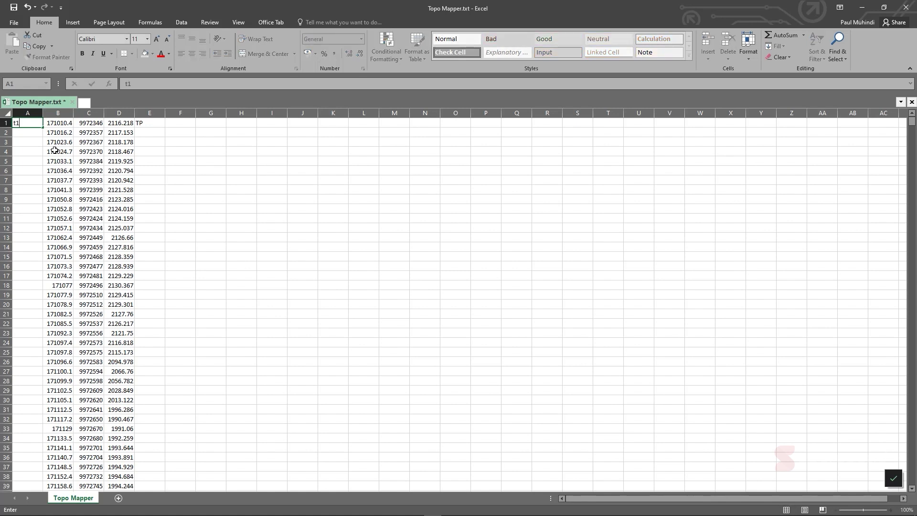
pyautogui.press('Return')
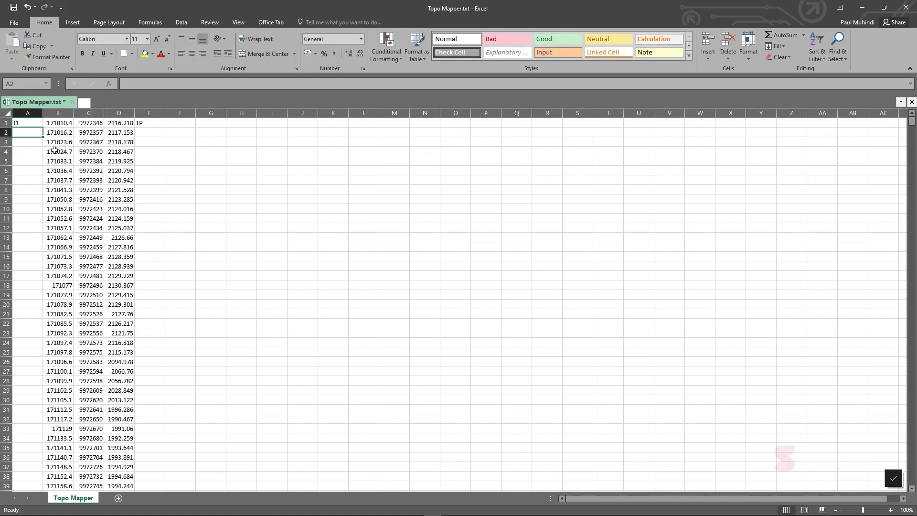
pyautogui.click(40, 122)
pyautogui.doubleClick(43, 127)
pyautogui.scroll(-5, 50, 257)
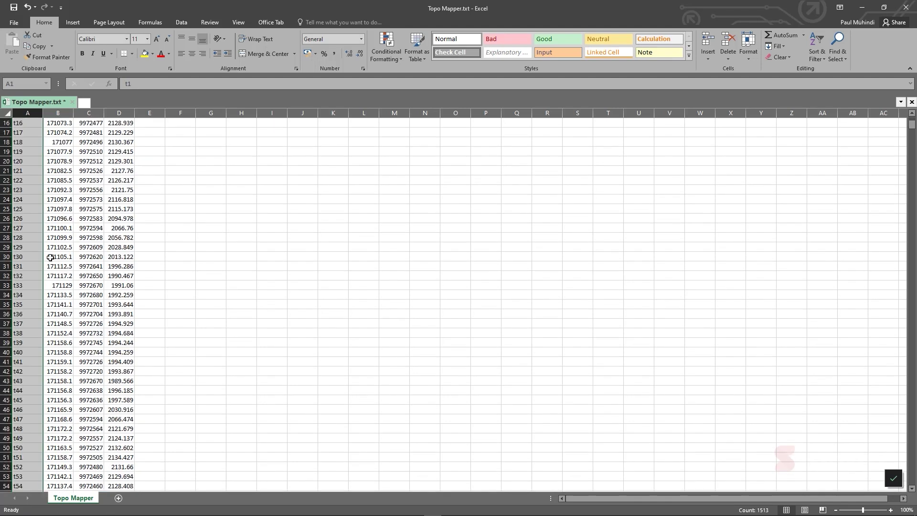
# Enter the description code BLD in E1520 and copy it down to E1523 beside the Building Path coordinates
pyautogui.moveTo(911, 125); pyautogui.dragTo(900, 483)
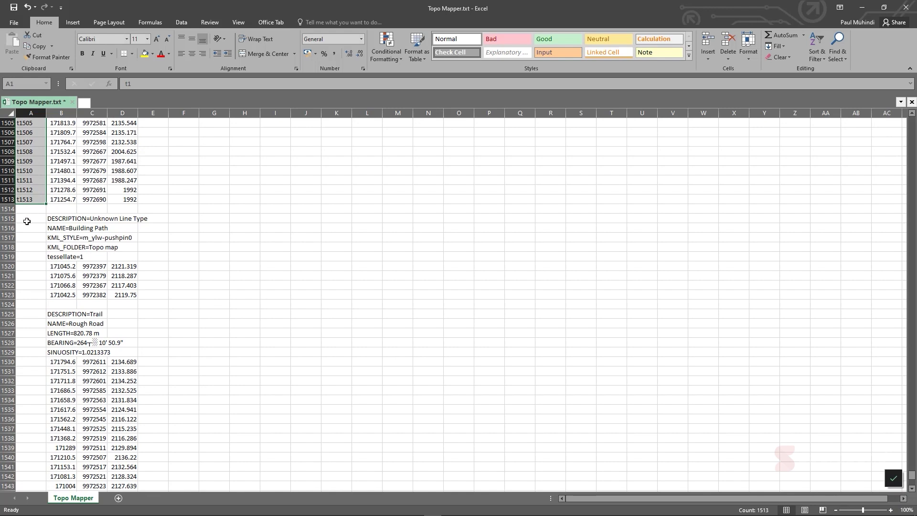
pyautogui.click(146, 265)
pyautogui.write('b')
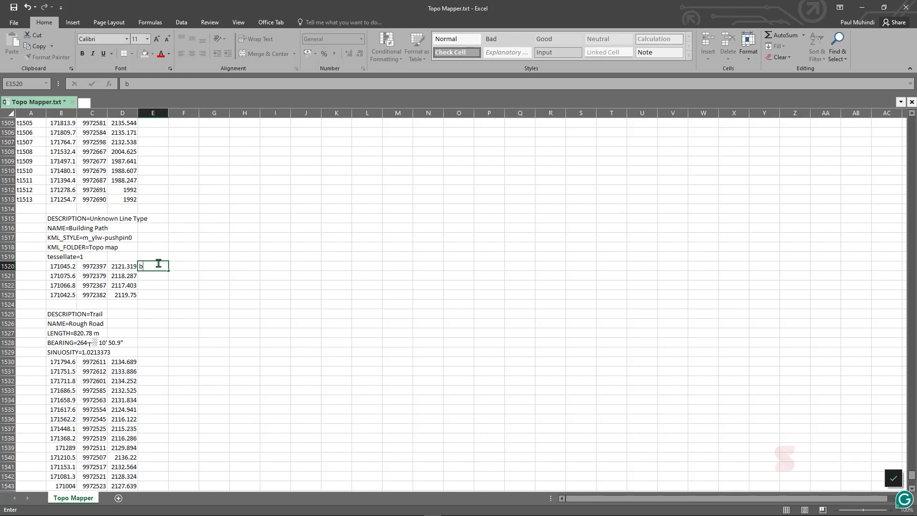
pyautogui.press('BackSpace')
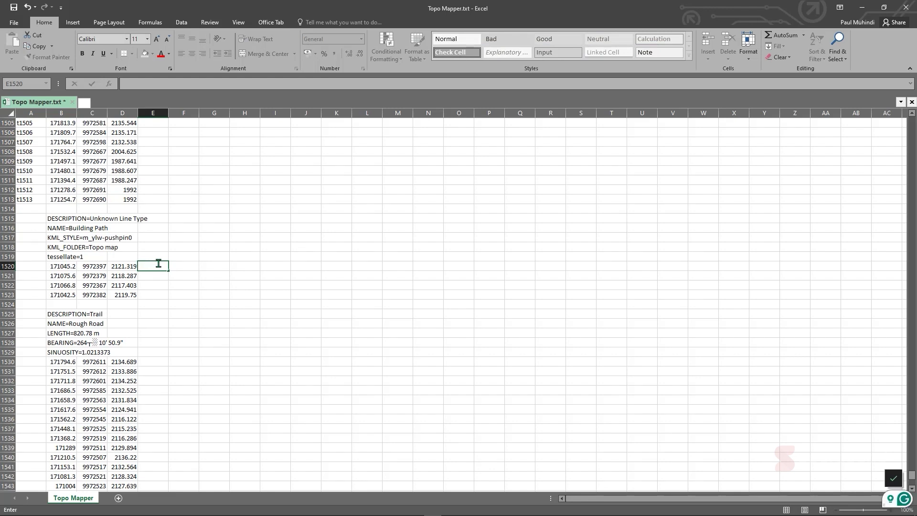
pyautogui.write('BLD')
pyautogui.press('Return')
pyautogui.click(146, 266)
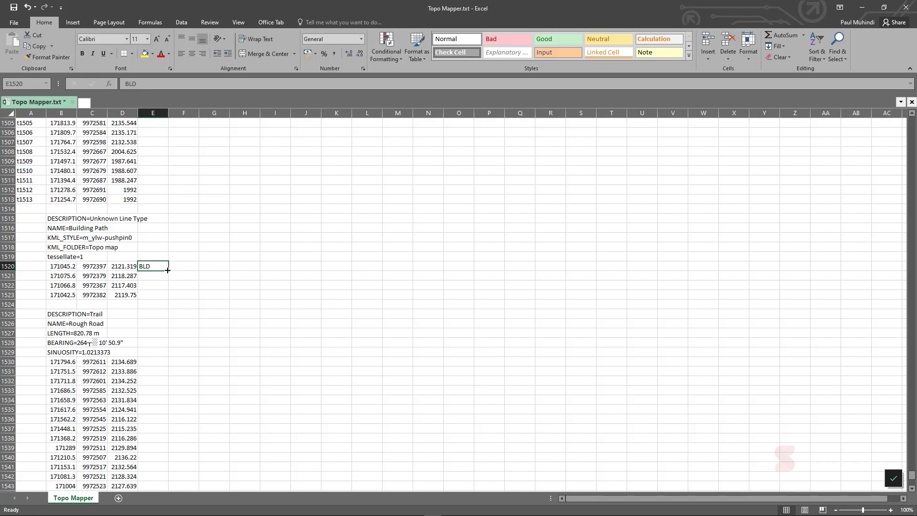
pyautogui.moveTo(169, 270); pyautogui.dragTo(164, 301)
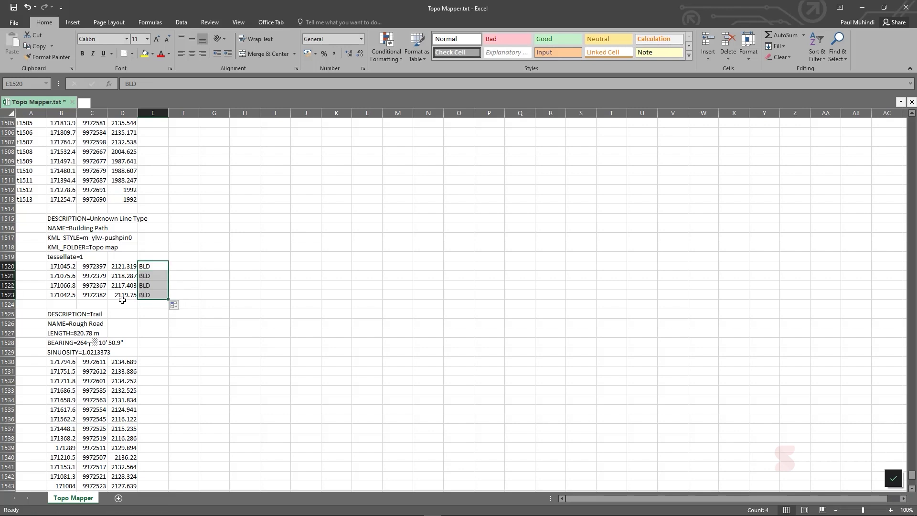
# Enter the description code TR in E1530 and copy it down to E1544 beside the Rough Road coordinates
pyautogui.click(158, 361)
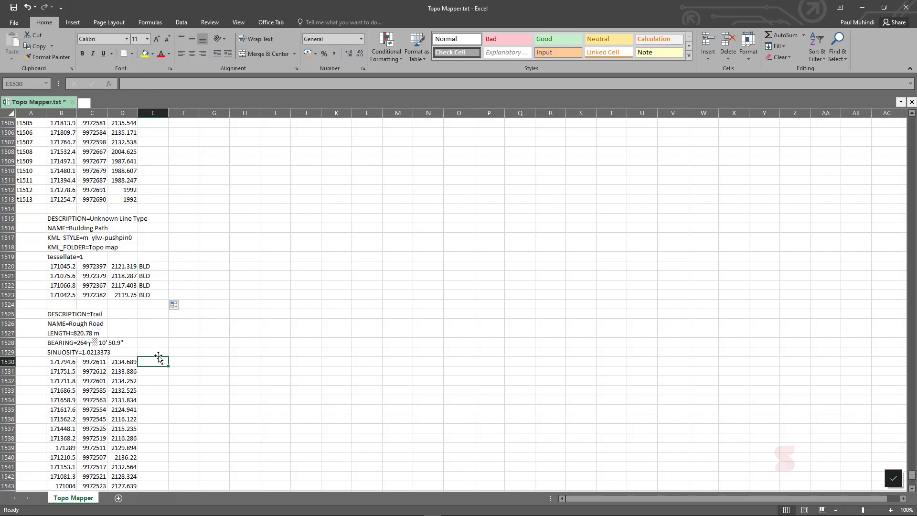
pyautogui.write('TR')
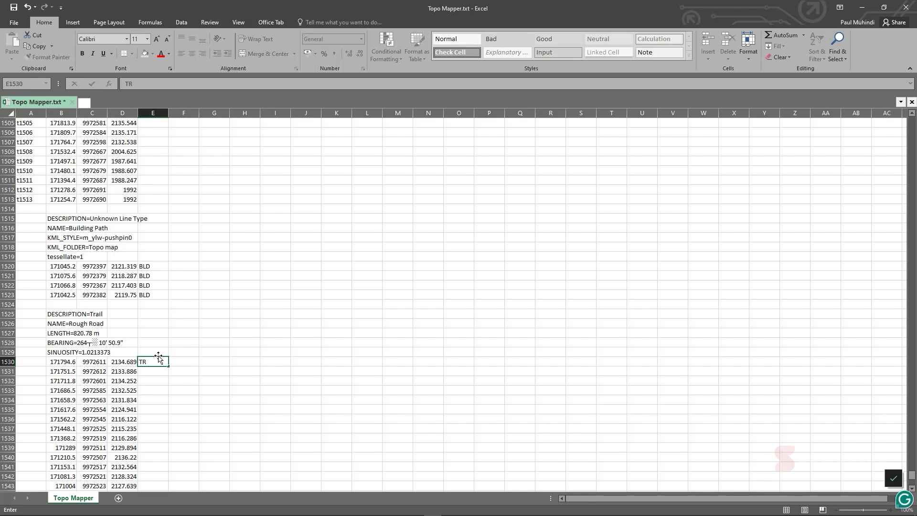
pyautogui.press('Return')
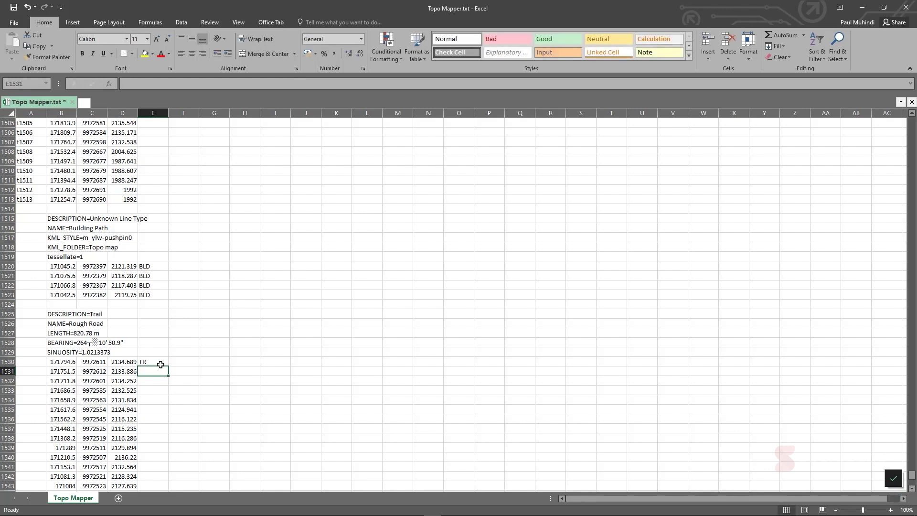
pyautogui.click(160, 364)
pyautogui.scroll(-4, 169, 258)
pyautogui.moveTo(168, 251); pyautogui.dragTo(153, 380)
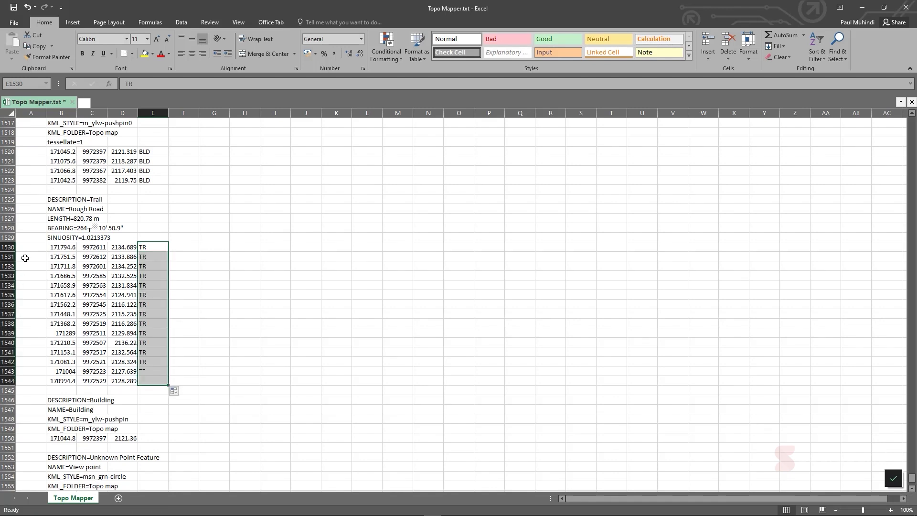
# Number the Rough Road points in column A by entering tr1 in A1530 and filling the series down to A1544
pyautogui.click(39, 248)
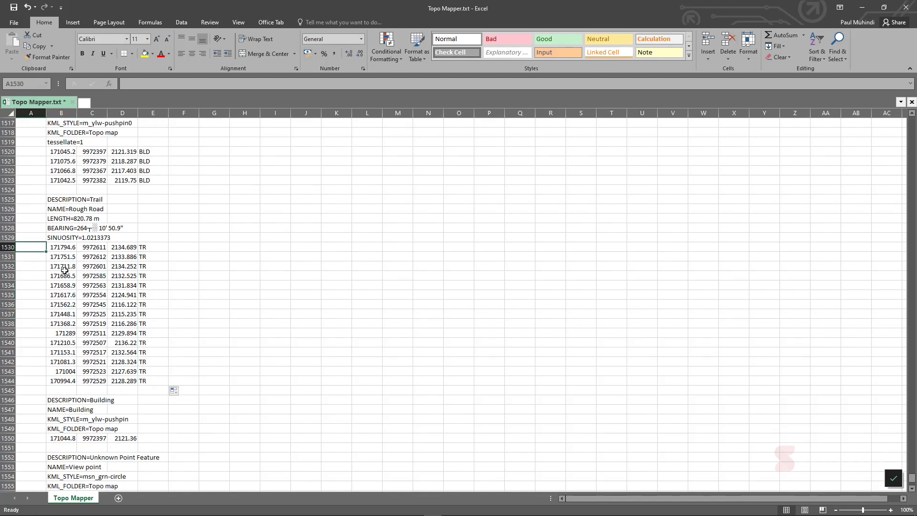
pyautogui.write('t')
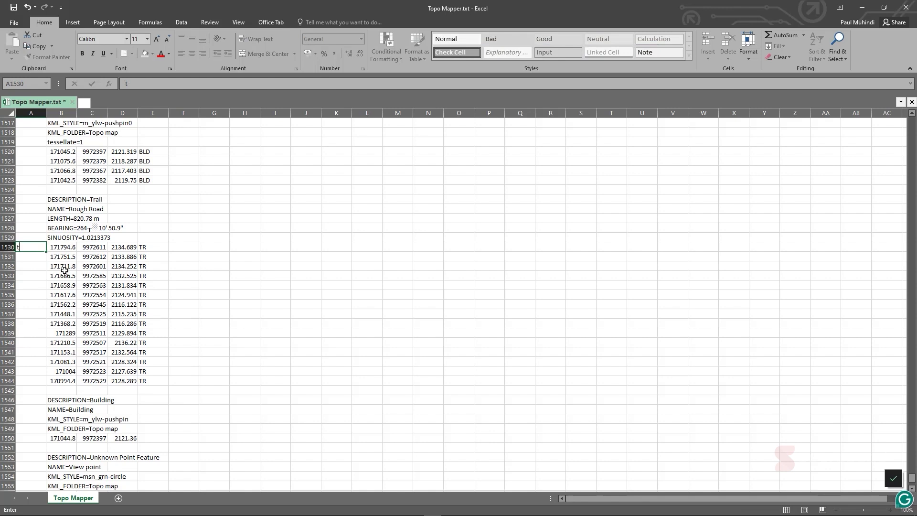
pyautogui.write('r1')
pyautogui.press('Return')
pyautogui.click(35, 246)
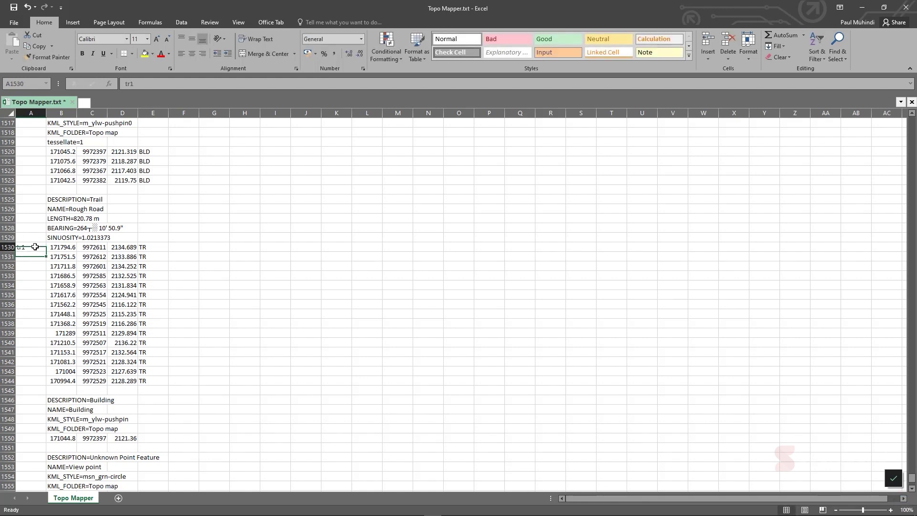
pyautogui.moveTo(47, 257); pyautogui.dragTo(48, 386)
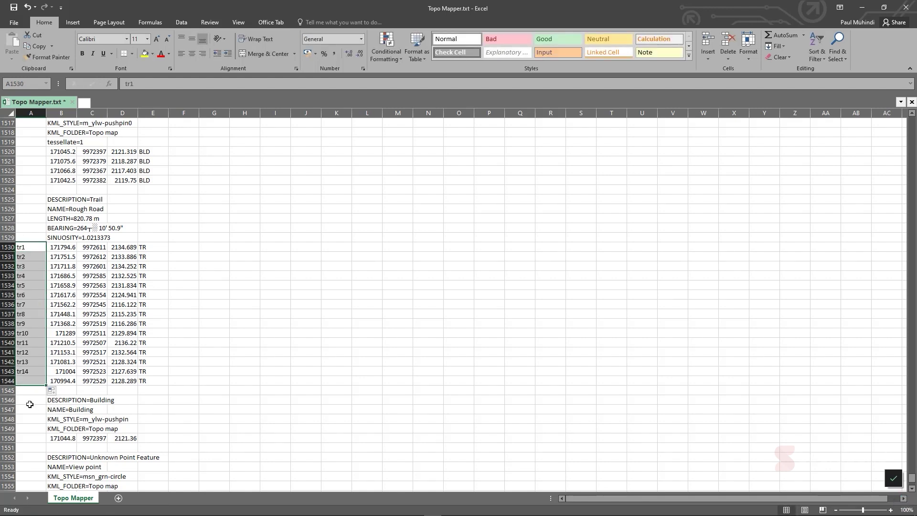
# Label the Building point in row 1550 with description code BLD in column E and point number bld01 in column A
pyautogui.scroll(-2, 118, 378)
pyautogui.click(149, 378)
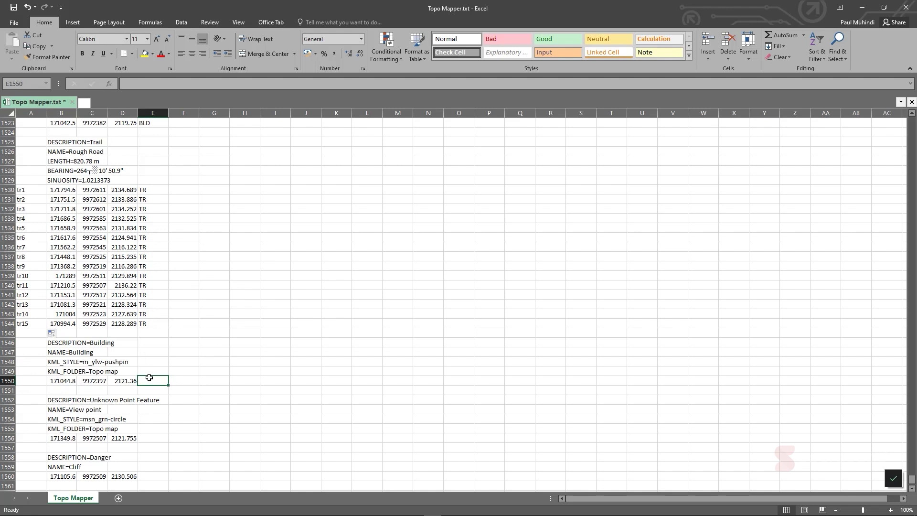
pyautogui.write('BLD')
pyautogui.click(31, 380)
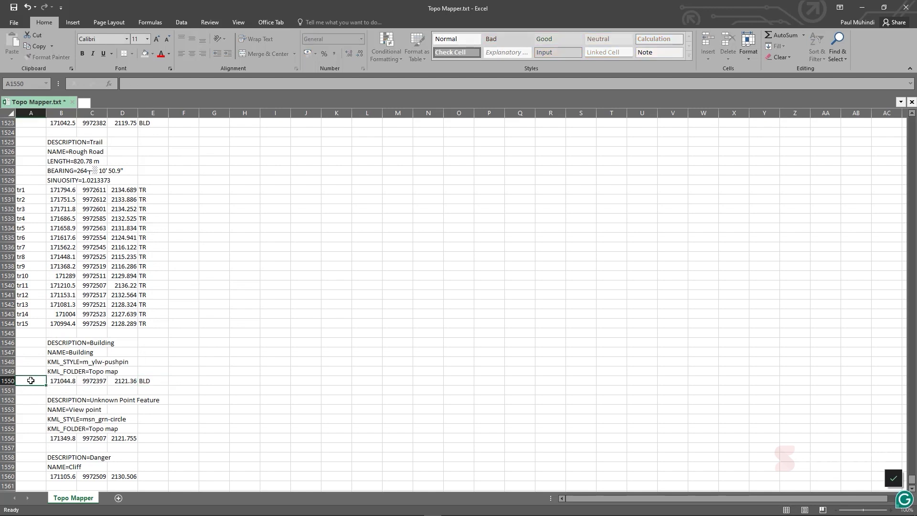
pyautogui.write('bld01')
pyautogui.press('Return')
# Label the View point in row 1556 with description code VP in column E and point number vp01 in column A
pyautogui.scroll(-1, 90, 378)
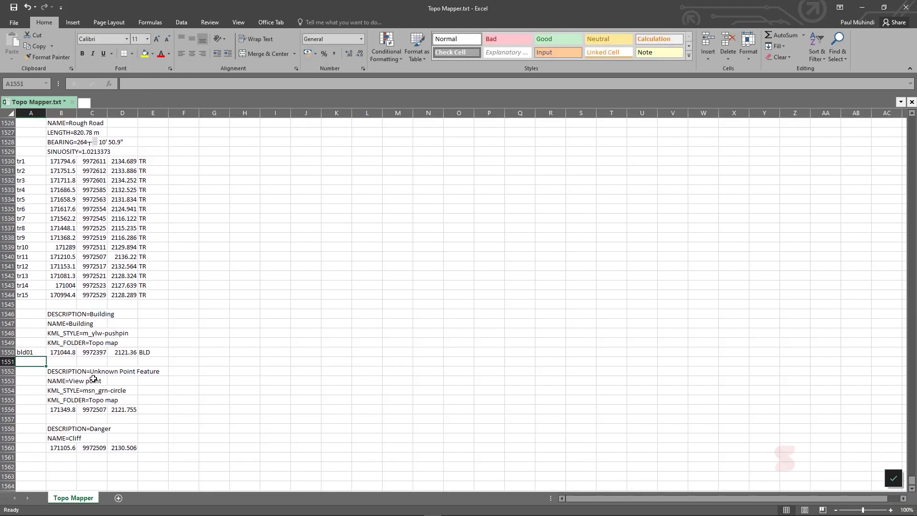
pyautogui.scroll(-1, 148, 393)
pyautogui.click(148, 380)
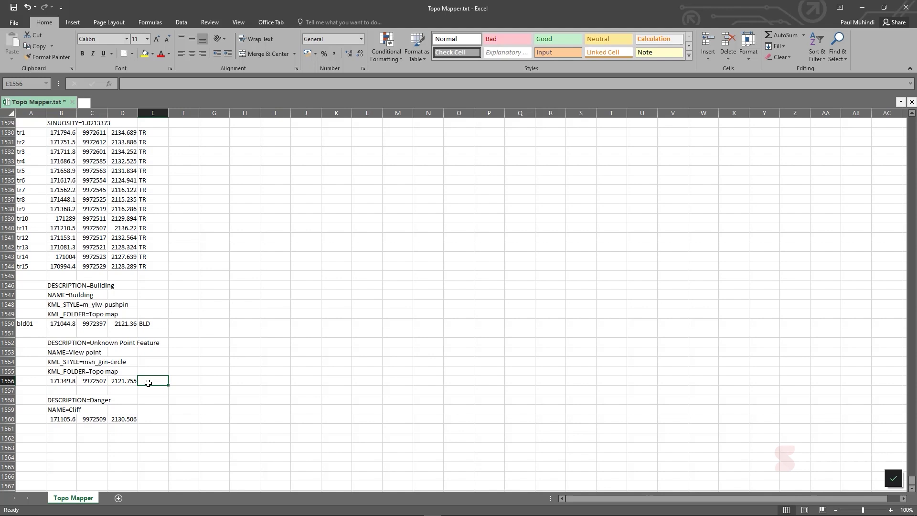
pyautogui.click(121, 372)
pyautogui.click(125, 361)
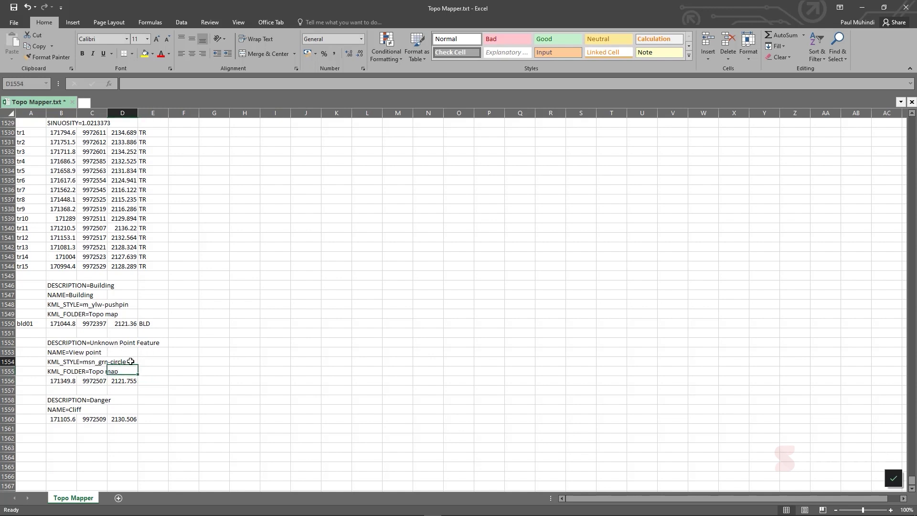
pyautogui.click(161, 381)
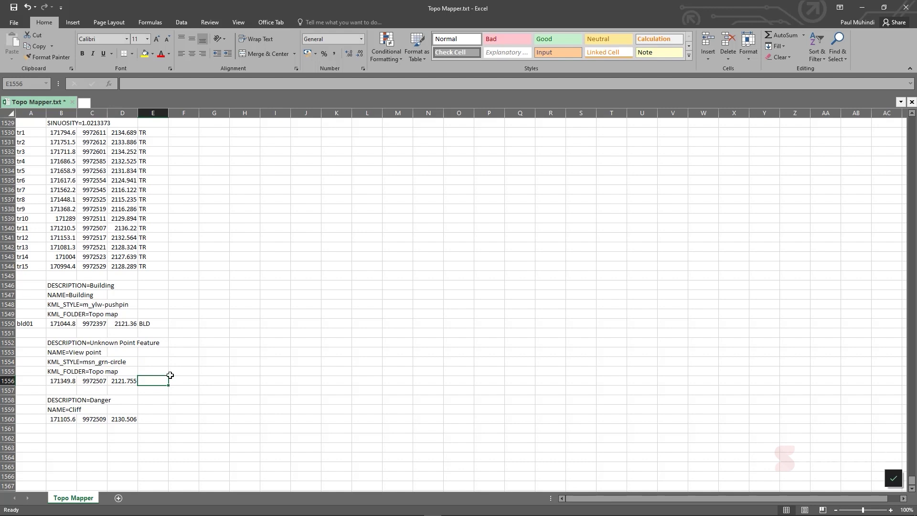
pyautogui.write('VP')
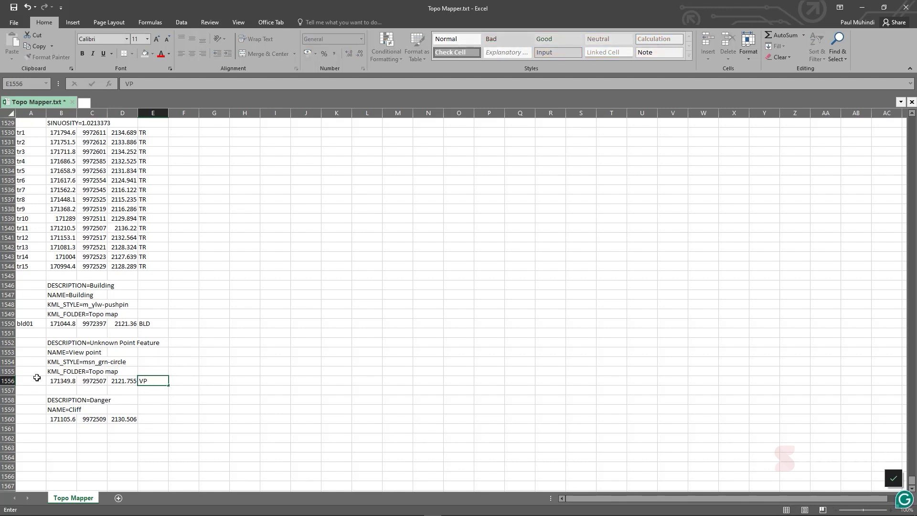
pyautogui.click(37, 378)
pyautogui.write('p')
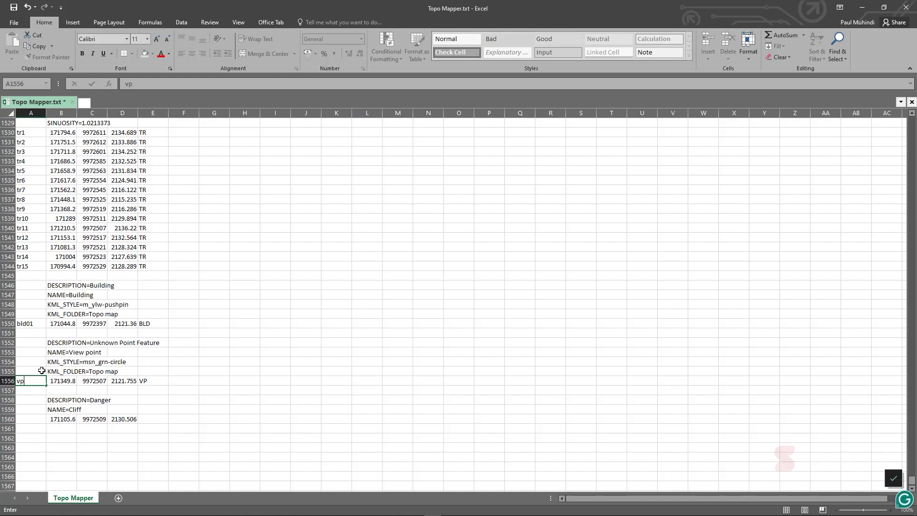
pyautogui.write('01')
pyautogui.press('Return')
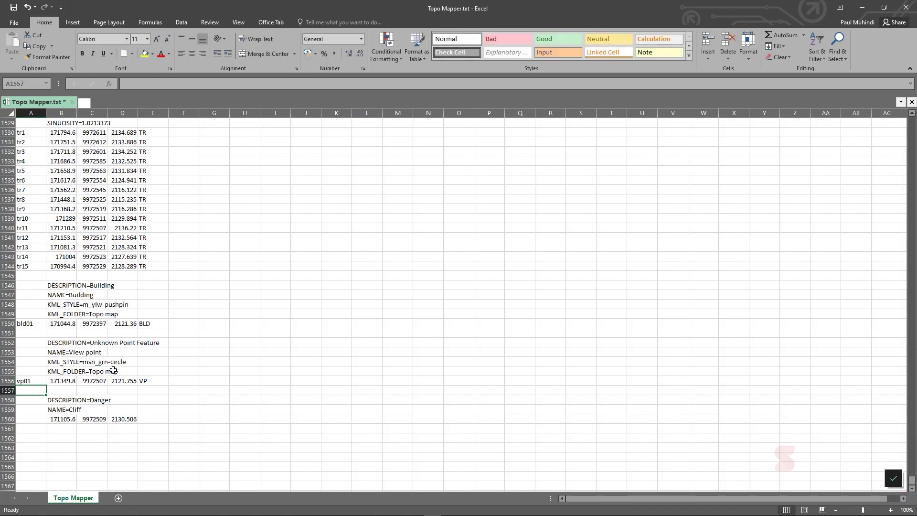
# Label the Cliff point in row 1560 with description code CL in column E and point number cl01 in column A
pyautogui.click(24, 401)
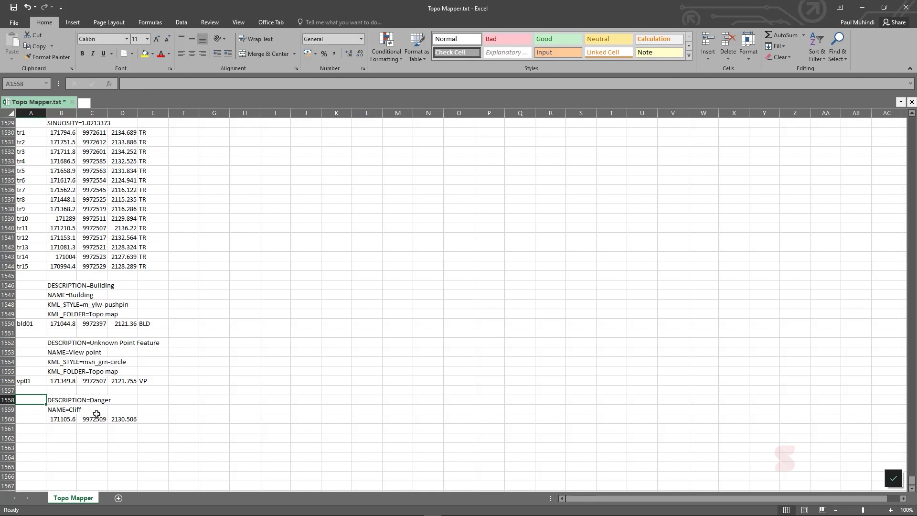
pyautogui.click(148, 420)
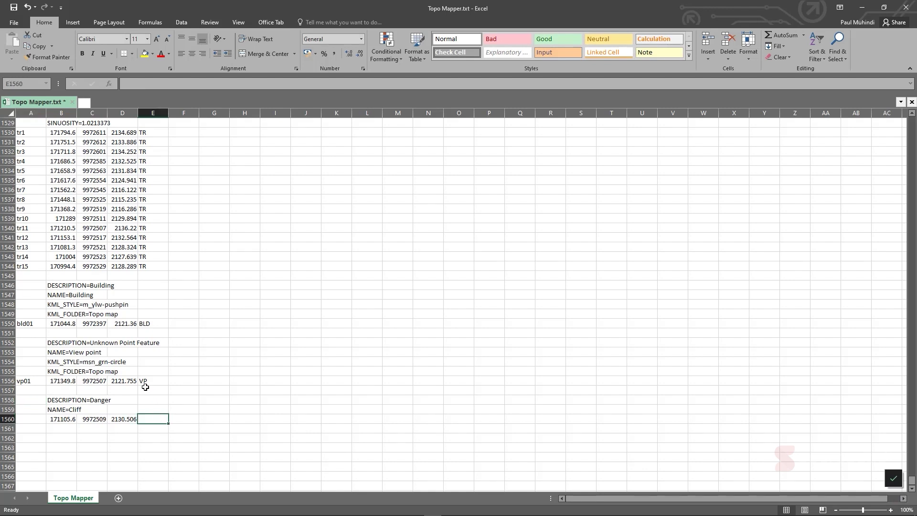
pyautogui.write('CL')
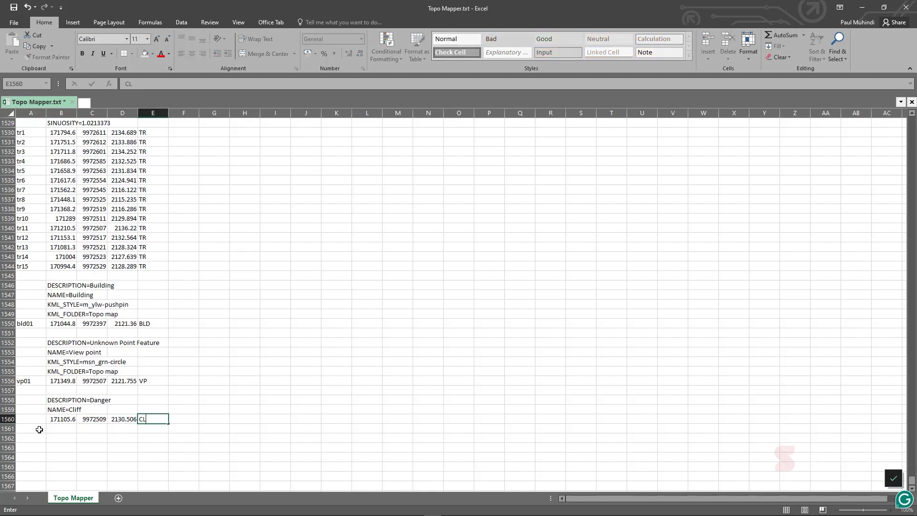
pyautogui.click(34, 419)
pyautogui.write('cl01')
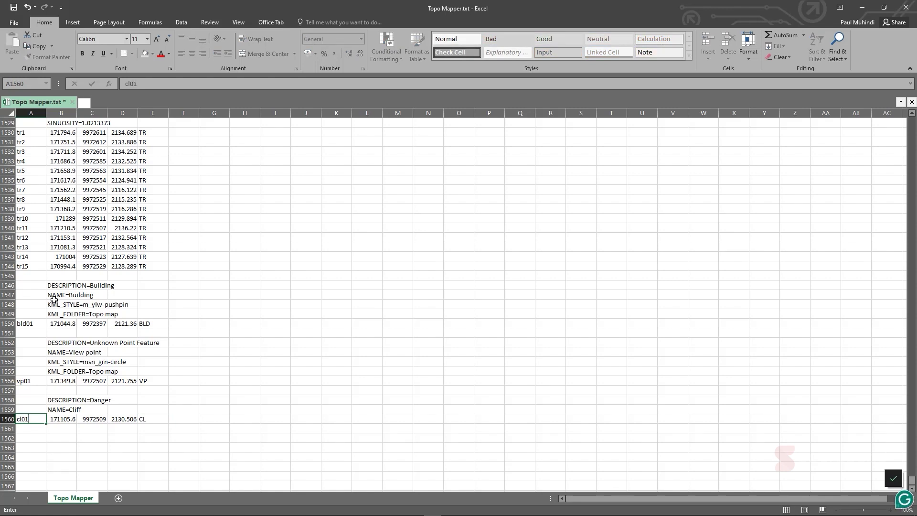
pyautogui.press('Return')
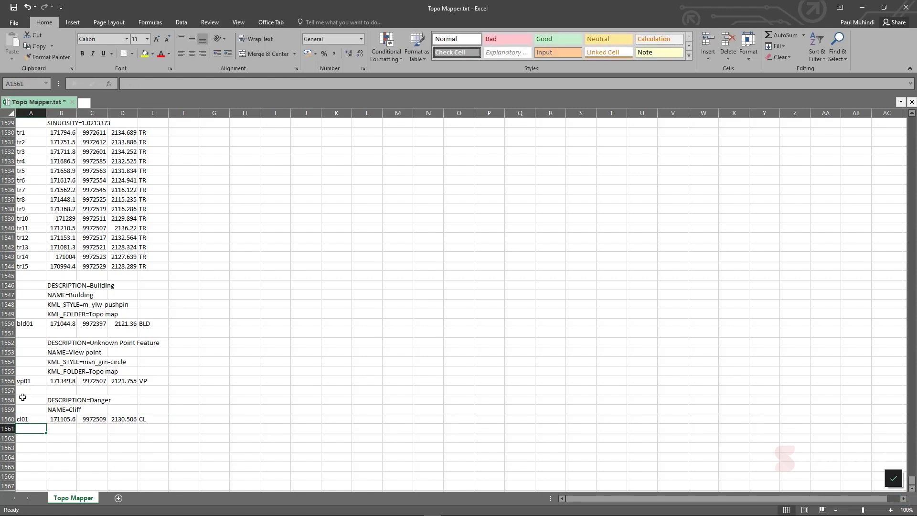
# Delete the blank and header rows above the Building, View point and Cliff coordinates: rows 1545–1549, 1551–1555 and 1557–1559
pyautogui.moveTo(8, 410); pyautogui.dragTo(8, 275)
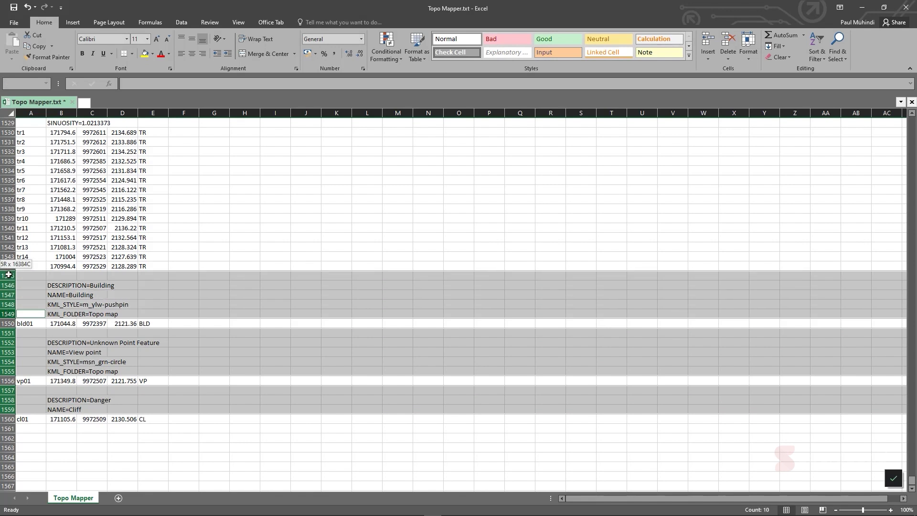
pyautogui.rightClick(8, 276)
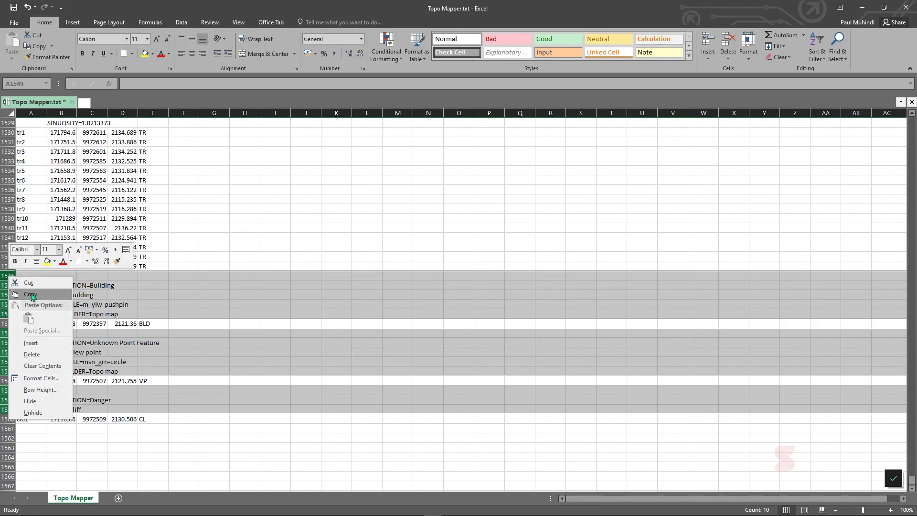
pyautogui.click(32, 354)
pyautogui.click(189, 304)
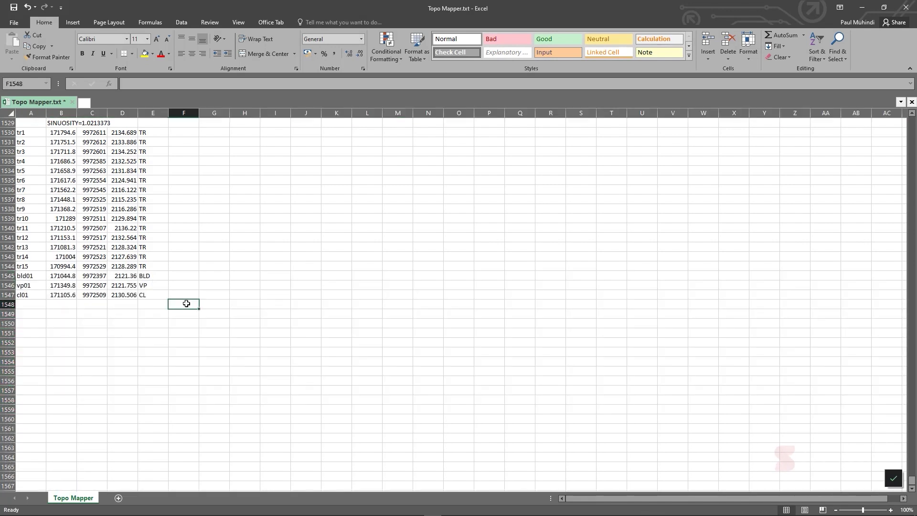
pyautogui.scroll(6, 173, 285)
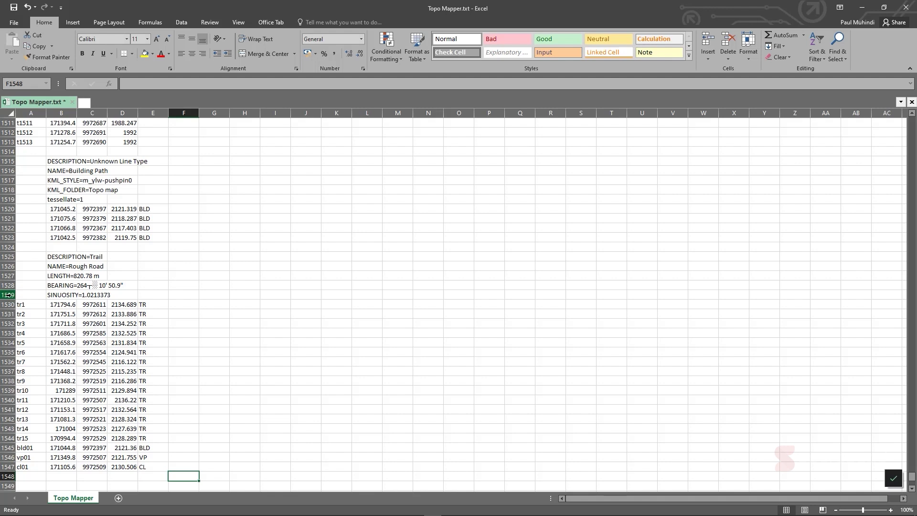
pyautogui.moveTo(9, 295); pyautogui.dragTo(9, 247)
pyautogui.keyDown('ctrl'); pyautogui.click(10, 199); pyautogui.keyUp('ctrl')
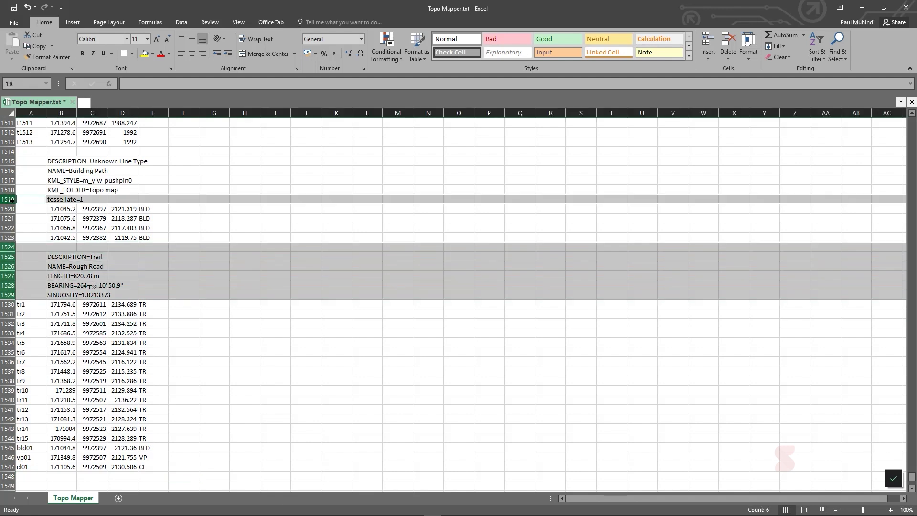
pyautogui.keyDown('ctrl'); pyautogui.moveTo(10, 199); pyautogui.dragTo(10, 152); pyautogui.keyUp('ctrl')
pyautogui.scroll(3, 7, 254)
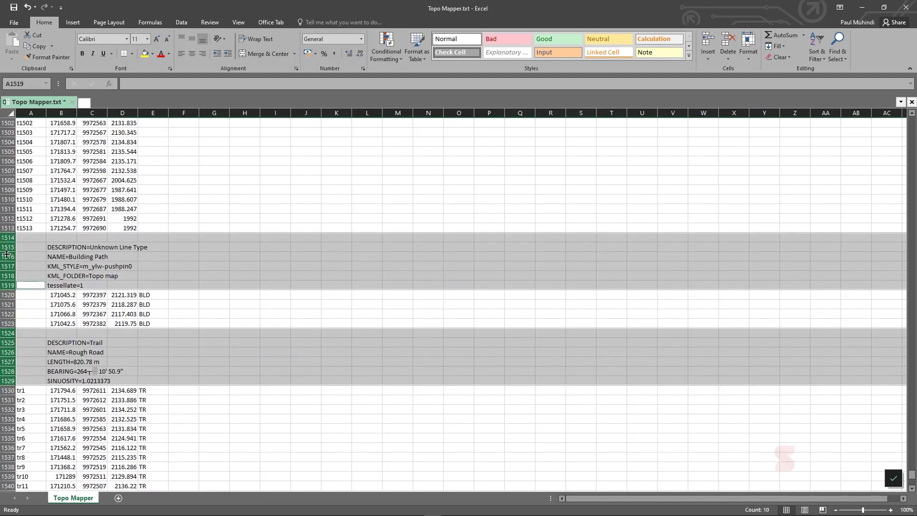
pyautogui.rightClick(4, 256)
pyautogui.click(145, 256)
# Delete the header rows above the Building Path and Rough Road coordinates: rows 1515–1519 and 1524–1529
pyautogui.moveTo(6, 247); pyautogui.dragTo(6, 285)
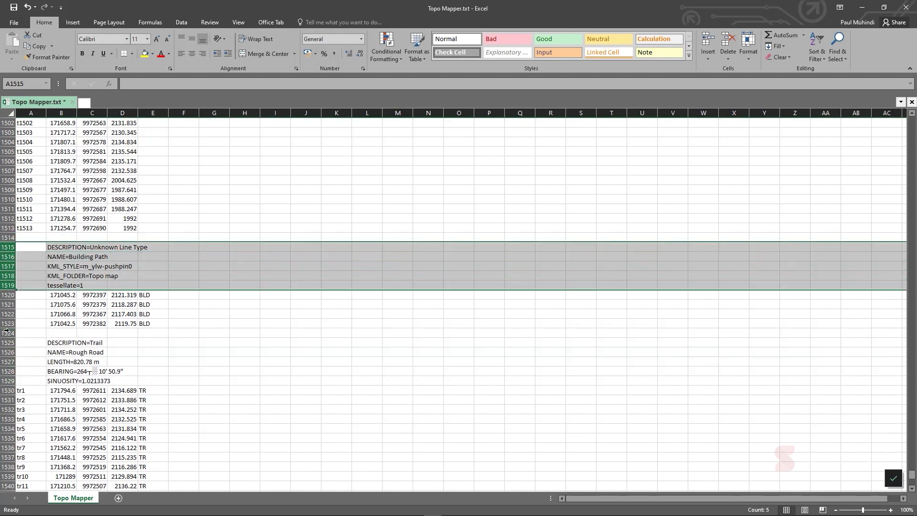
pyautogui.keyDown('ctrl'); pyautogui.moveTo(3, 333); pyautogui.dragTo(6, 381); pyautogui.keyUp('ctrl')
pyautogui.rightClick(7, 362)
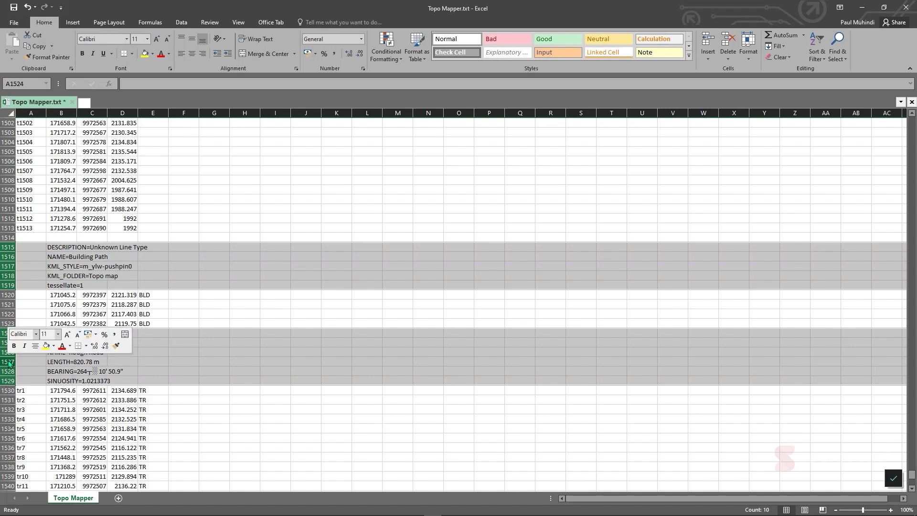
pyautogui.click(30, 439)
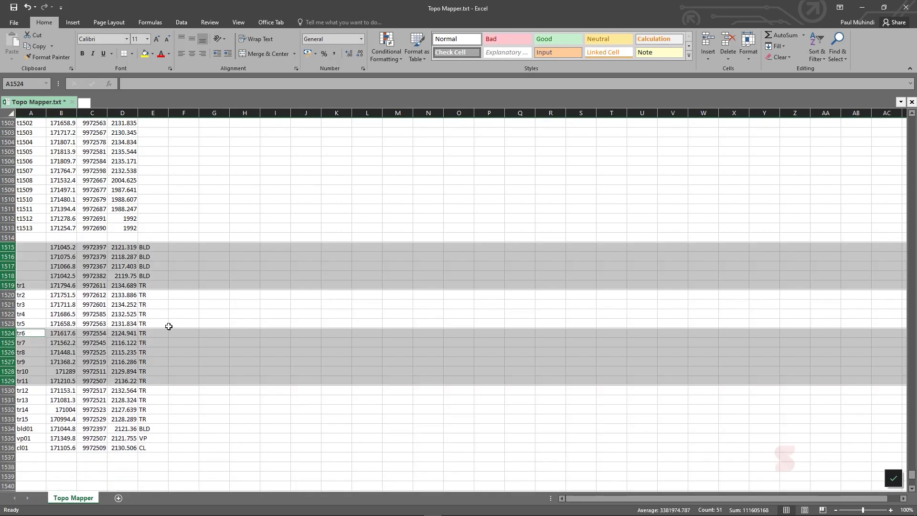
pyautogui.click(185, 328)
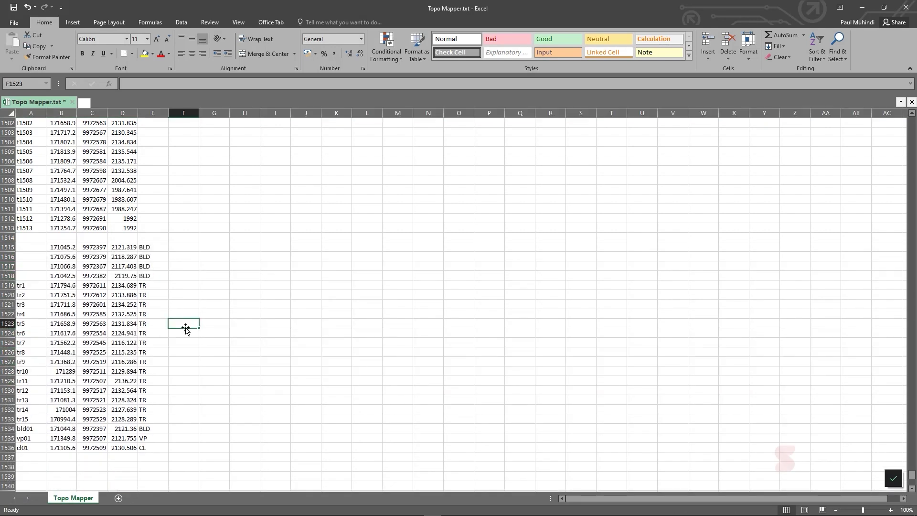
# Number the four Building Path points in A1515:A1518 as bld1 to bld4, reusing the copied bld01 label as a base
pyautogui.click(37, 246)
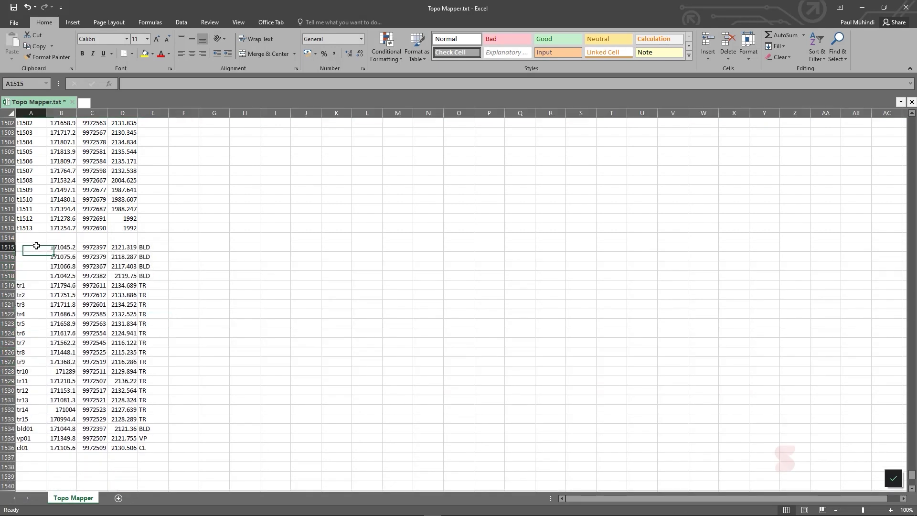
pyautogui.click(38, 430)
pyautogui.hotkey('ctrl', 'c')
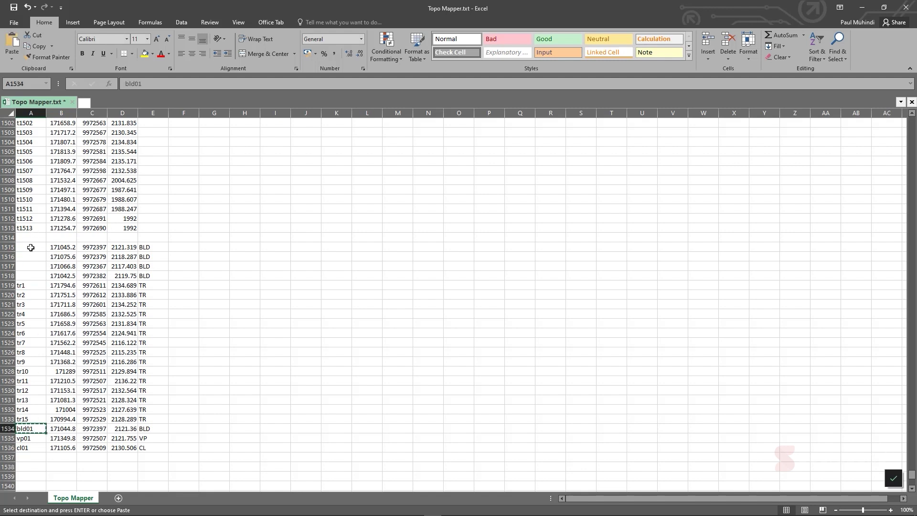
pyautogui.click(32, 247)
pyautogui.hotkey('ctrl', 'v')
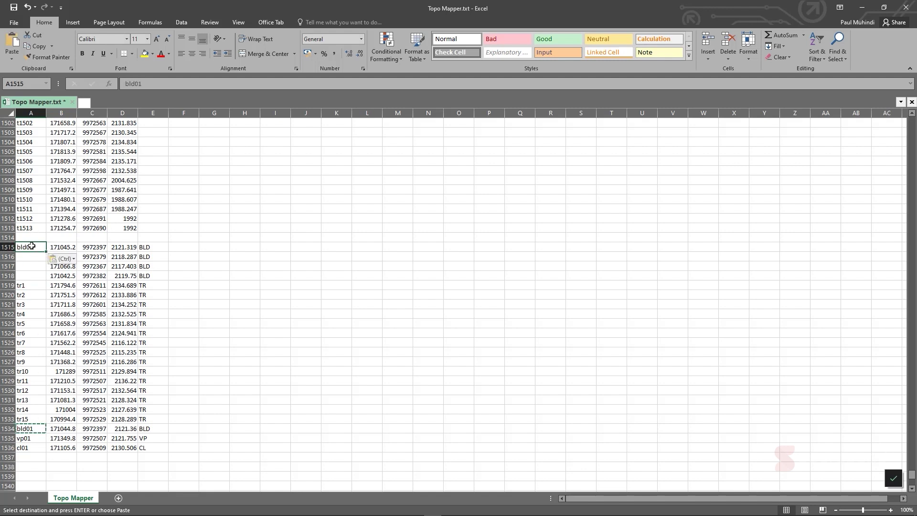
pyautogui.doubleClick(36, 248)
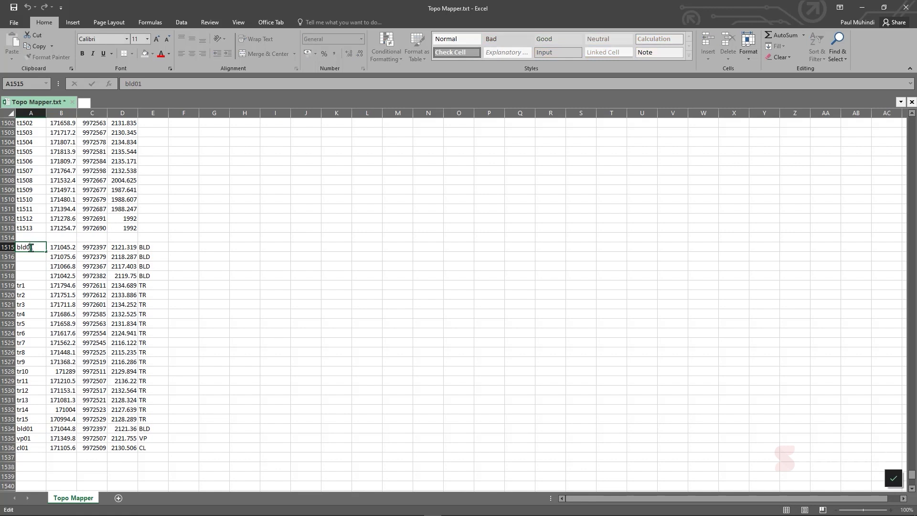
pyautogui.hotkey('ctrl', 'Return')
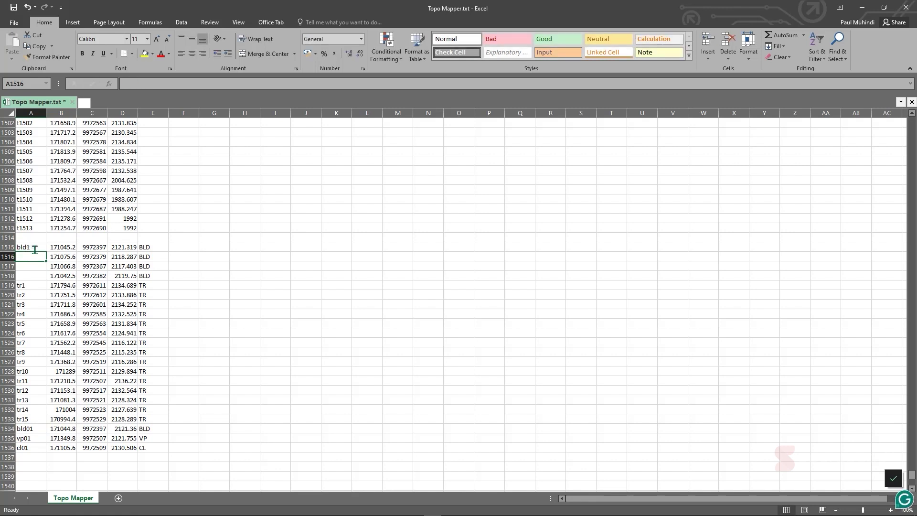
pyautogui.moveTo(46, 250); pyautogui.dragTo(48, 277)
# Fill the TP description code from E1 down column E for all topo points through row 1513
pyautogui.scroll(4, 97, 256)
pyautogui.scroll(3, 97, 256)
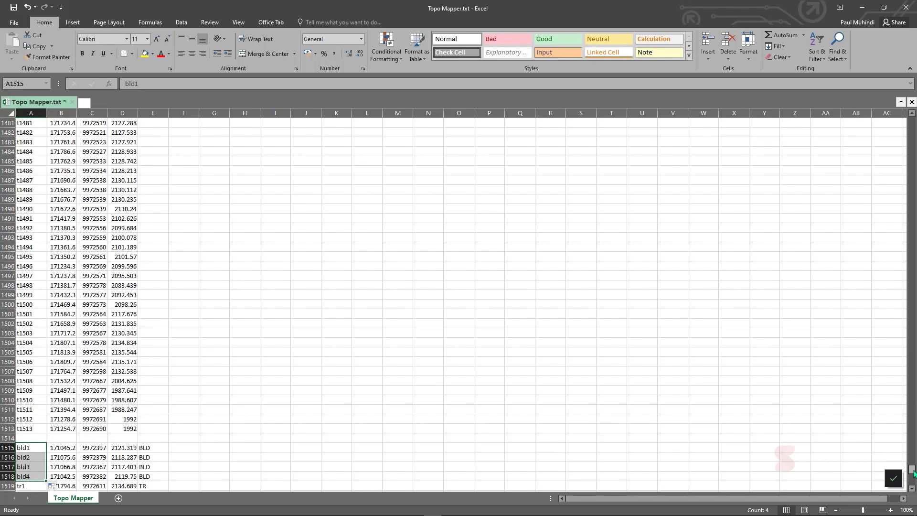
pyautogui.moveTo(911, 470); pyautogui.dragTo(911, 123)
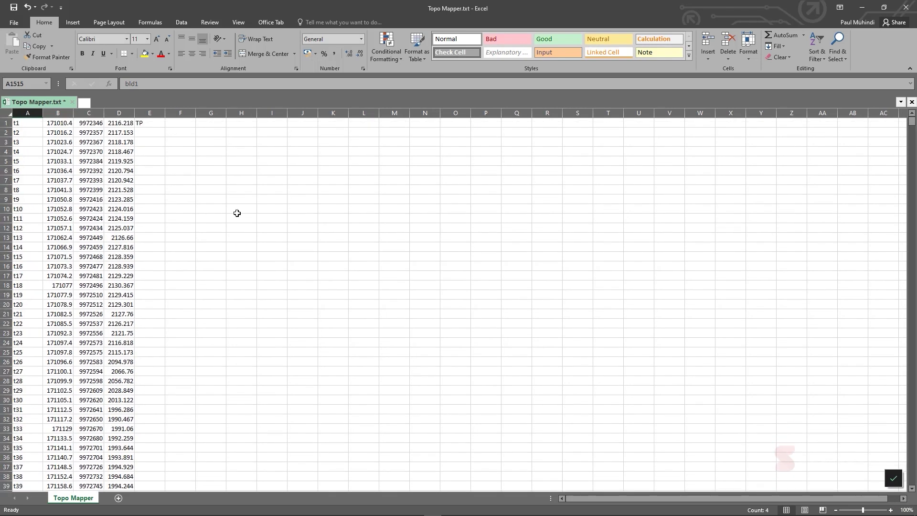
pyautogui.click(153, 123)
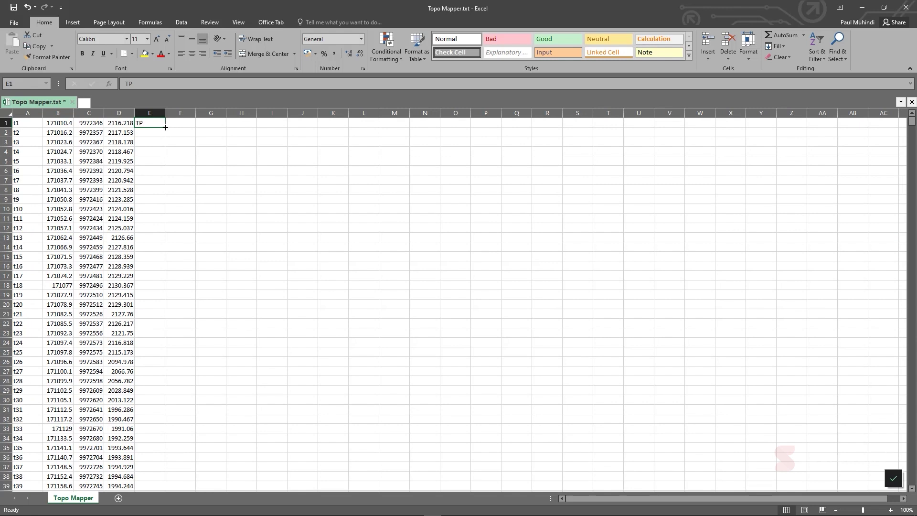
pyautogui.doubleClick(165, 127)
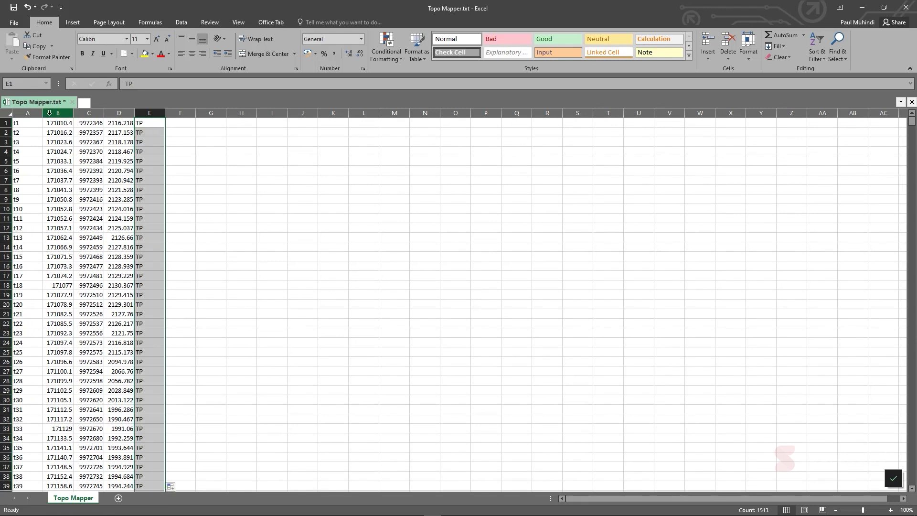
# Format the coordinate and elevation values in columns B to D with three decimal places
pyautogui.moveTo(49, 112); pyautogui.dragTo(119, 113)
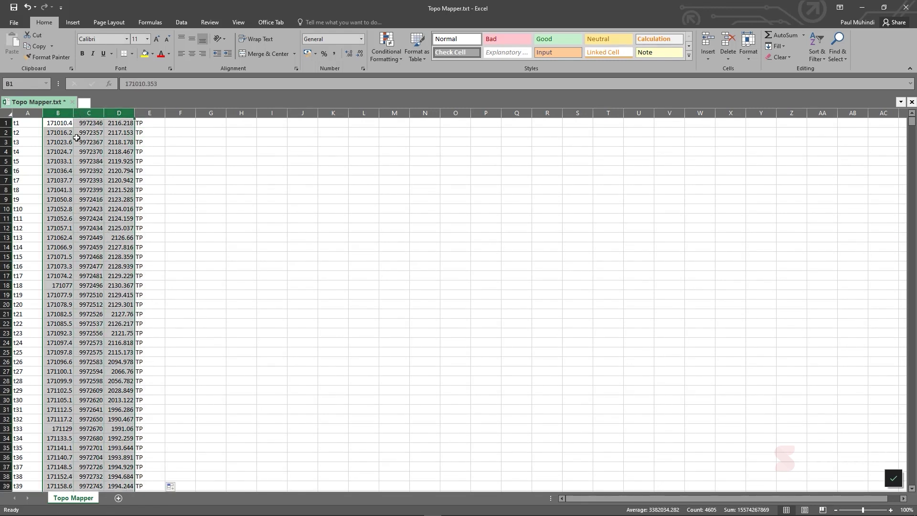
pyautogui.click(348, 56)
pyautogui.click(349, 56)
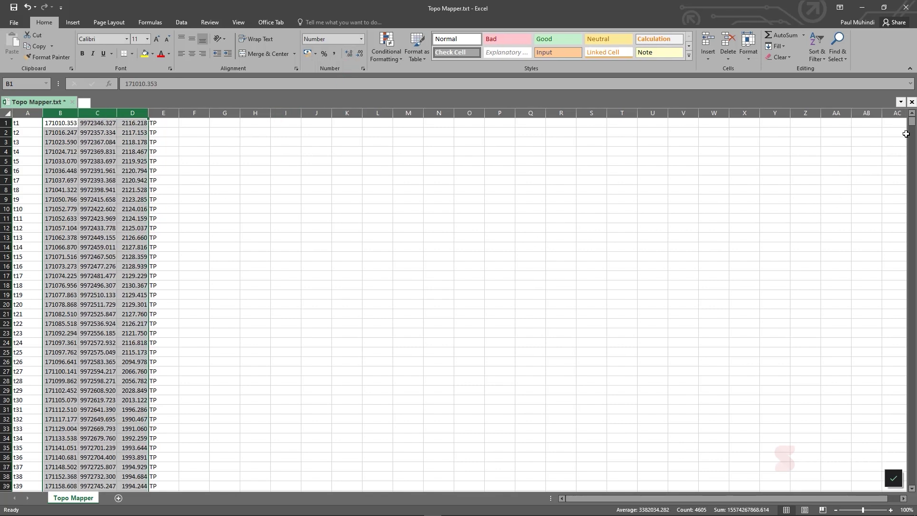
# Delete the blank row 1514 between the last topo point and the first building point
pyautogui.moveTo(912, 128); pyautogui.dragTo(881, 456)
pyautogui.scroll(-20, 114, 457)
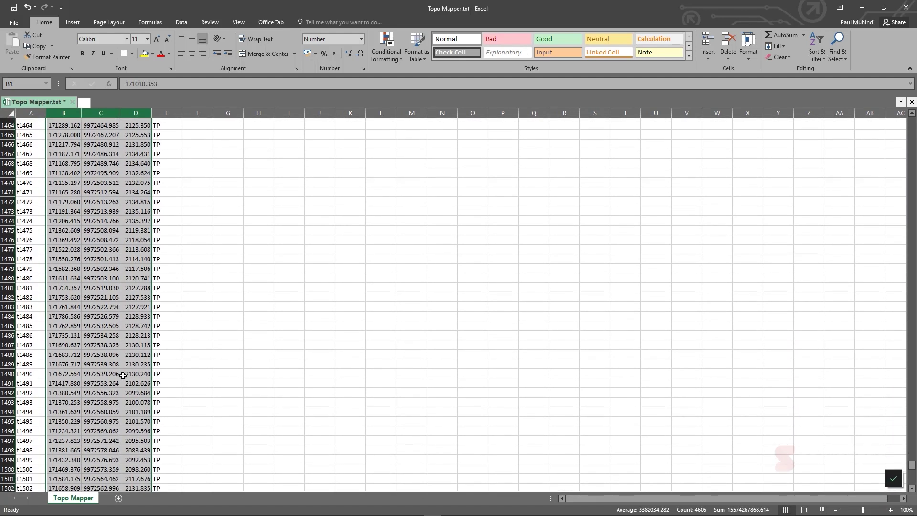
pyautogui.click(8, 237)
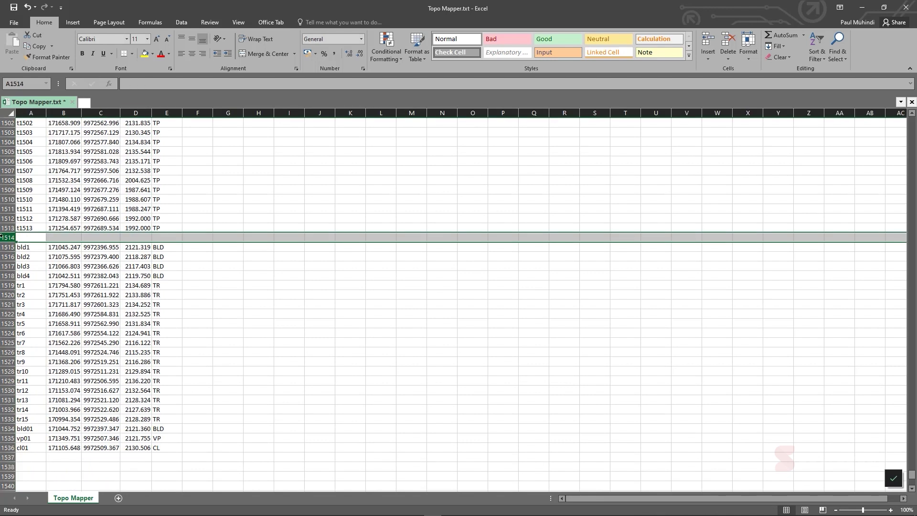
pyautogui.rightClick(8, 237)
pyautogui.click(31, 314)
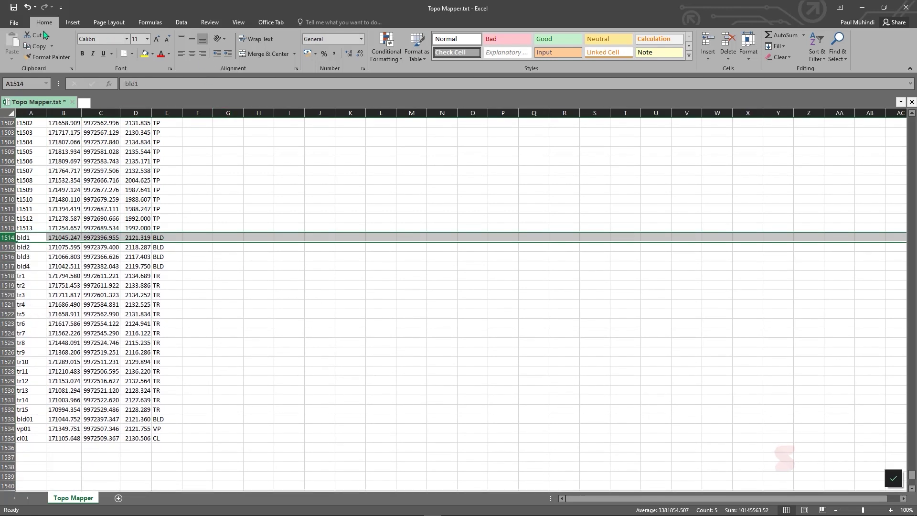
# Save the points as Topo Mapper.csv in CSV (Comma delimited) format in the Data folder, keeping that format
pyautogui.click(15, 22)
pyautogui.click(24, 119)
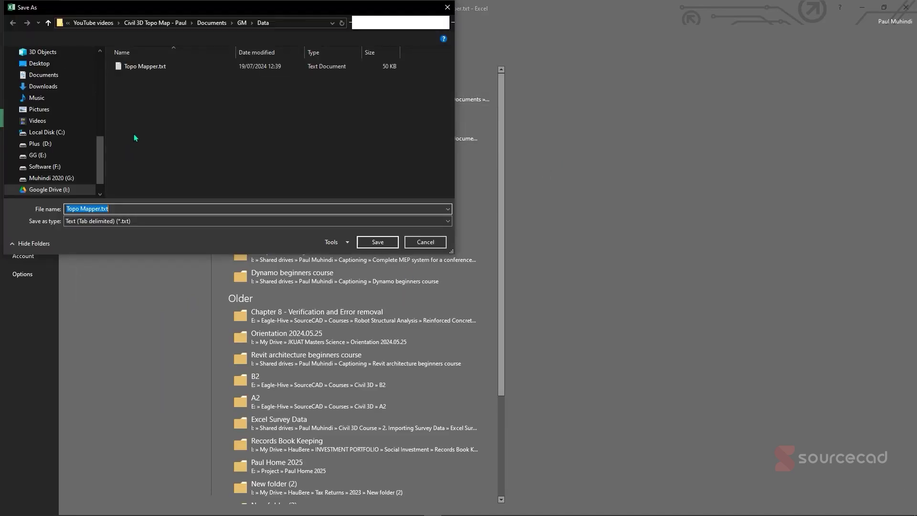
pyautogui.click(165, 69)
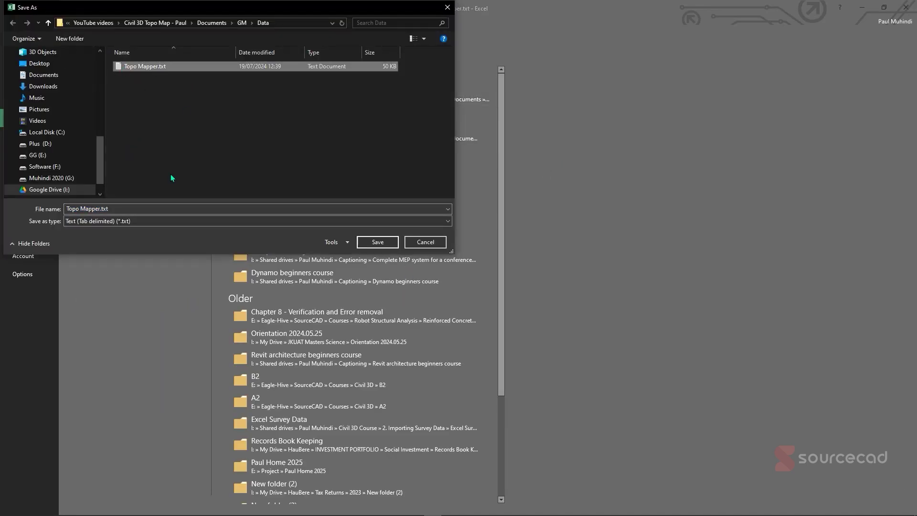
pyautogui.click(122, 224)
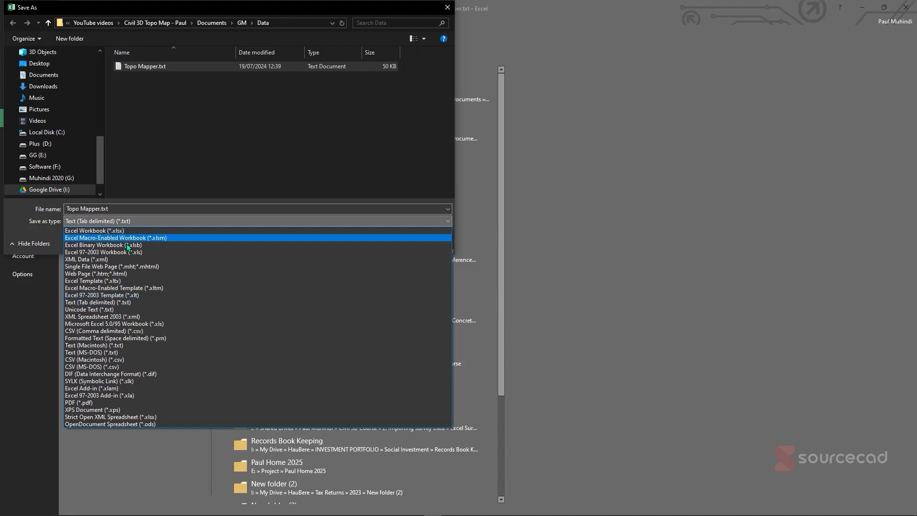
pyautogui.click(119, 332)
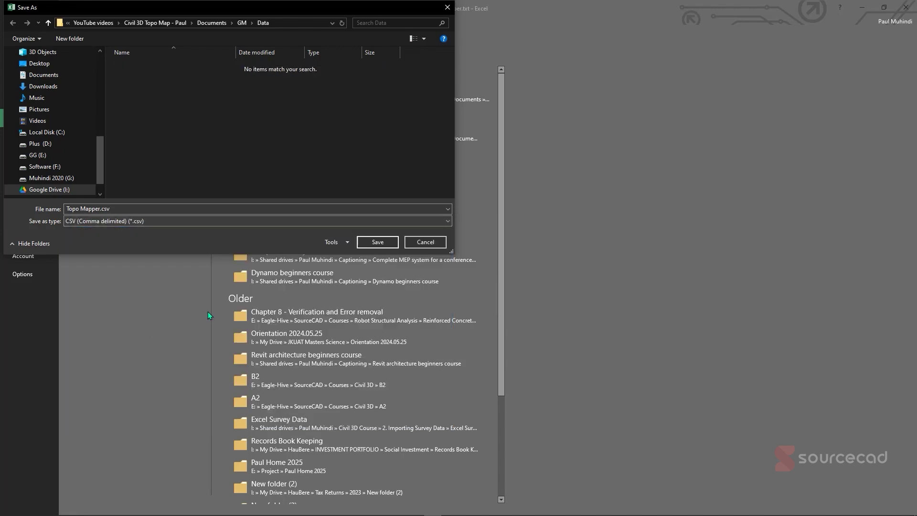
pyautogui.click(383, 243)
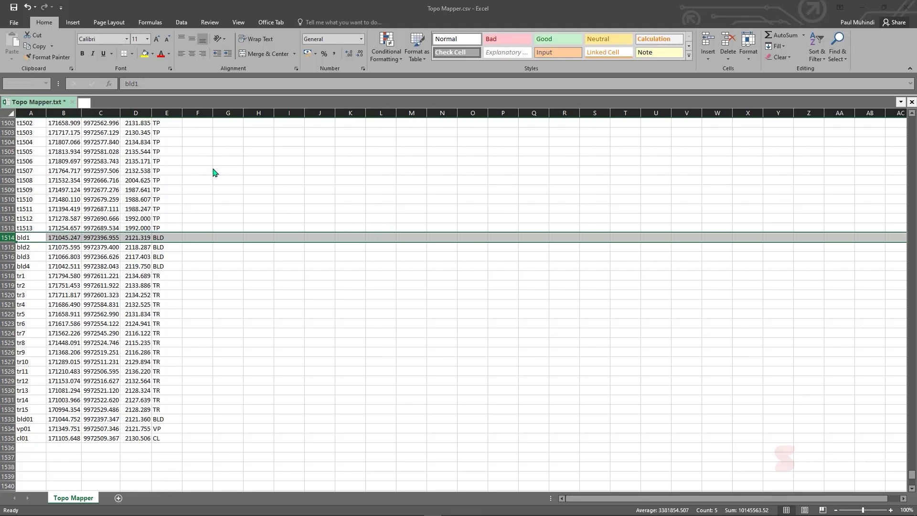
pyautogui.click(418, 292)
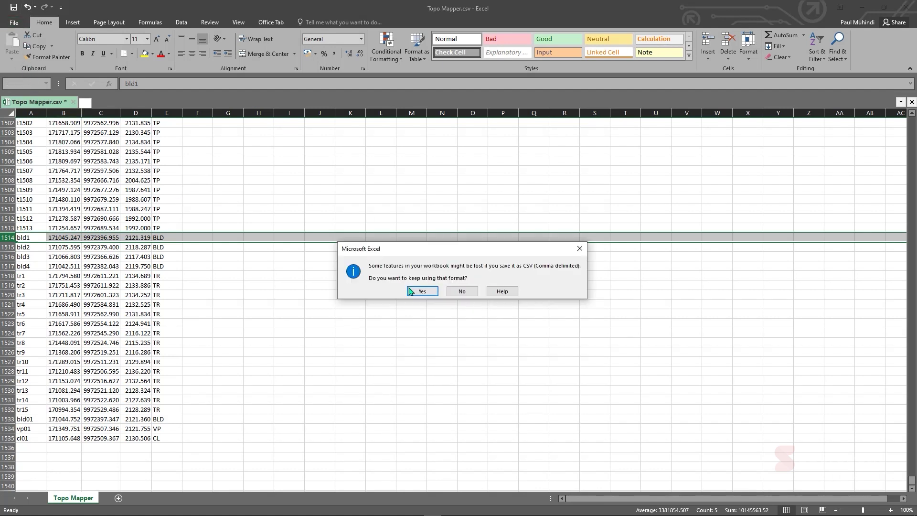
pyautogui.click(420, 291)
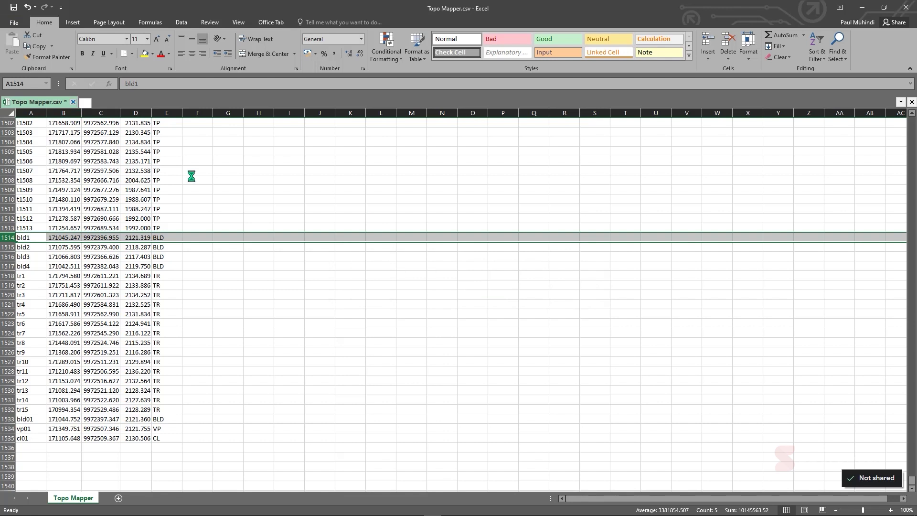
# Close the Topo Mapper.csv workbook with its changes saved in CSV format and exit Excel
pyautogui.click(427, 277)
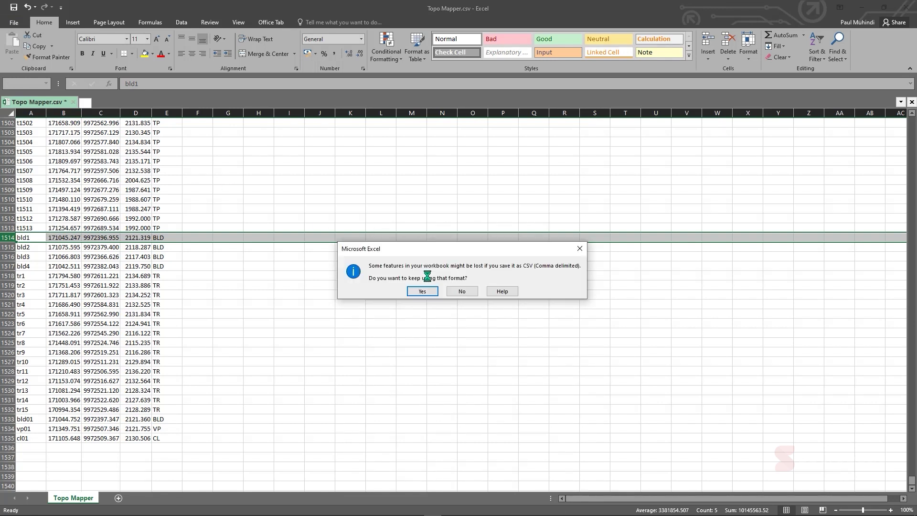
pyautogui.click(422, 291)
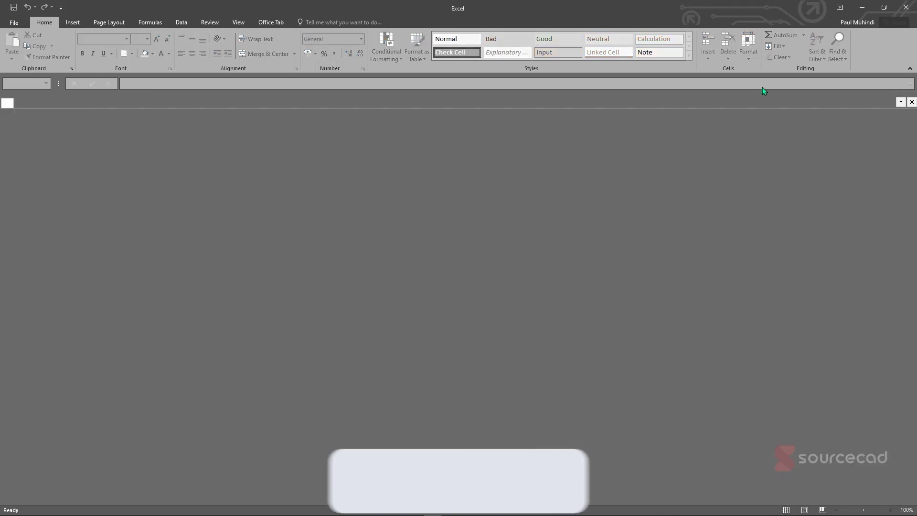
pyautogui.click(905, 7)
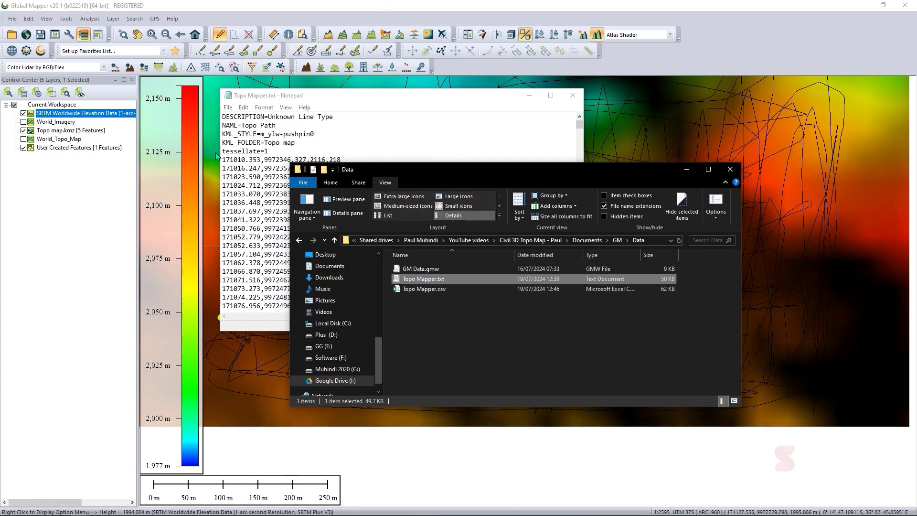
# Switch to Global Mapper and review the coordinate precision settings in the ASCII text export options, leaving without exporting
pyautogui.click(268, 177)
pyautogui.click(211, 148)
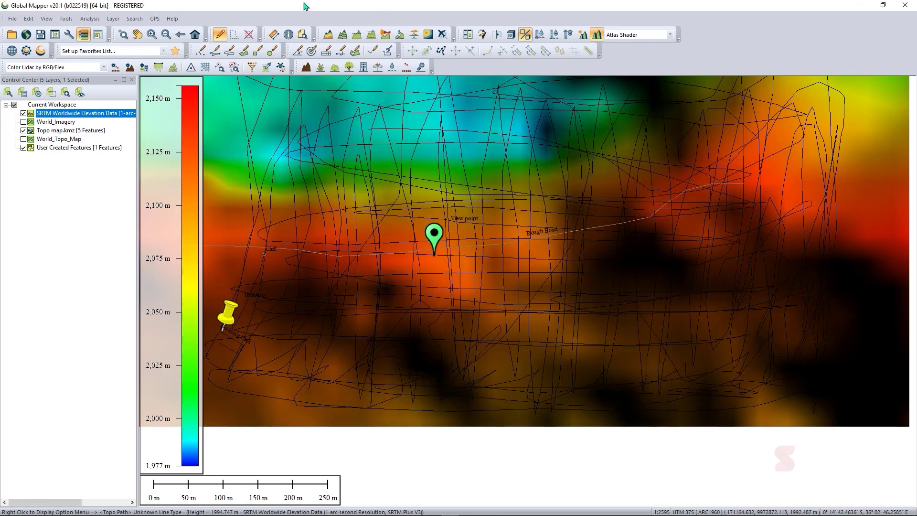
pyautogui.click(13, 19)
pyautogui.moveTo(82, 268)
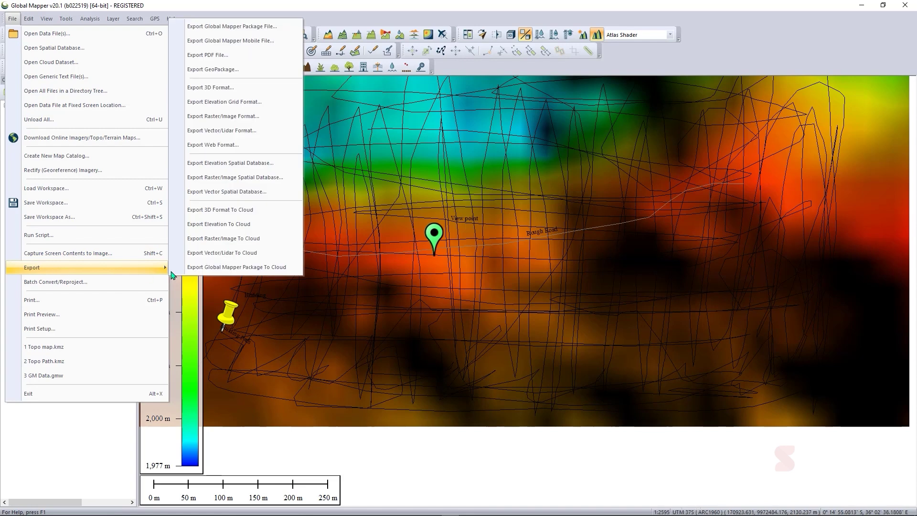
pyautogui.click(238, 144)
pyautogui.click(437, 297)
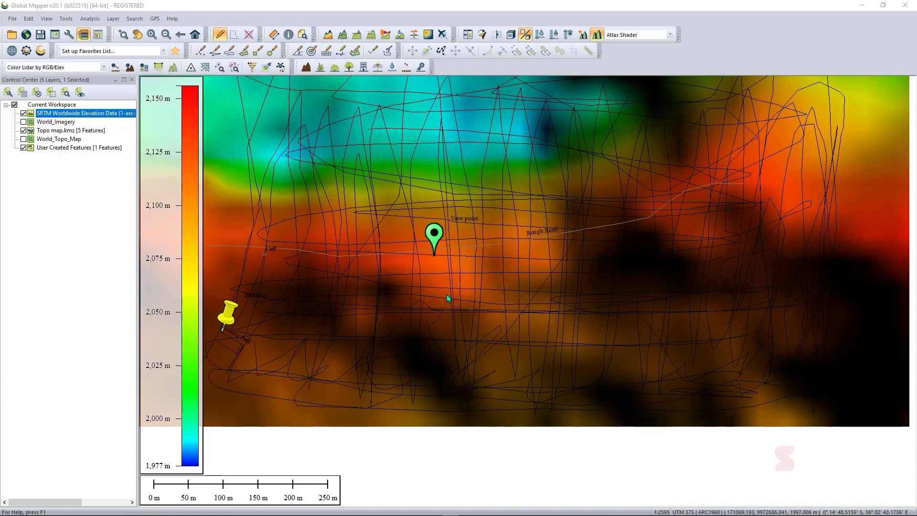
pyautogui.click(415, 320)
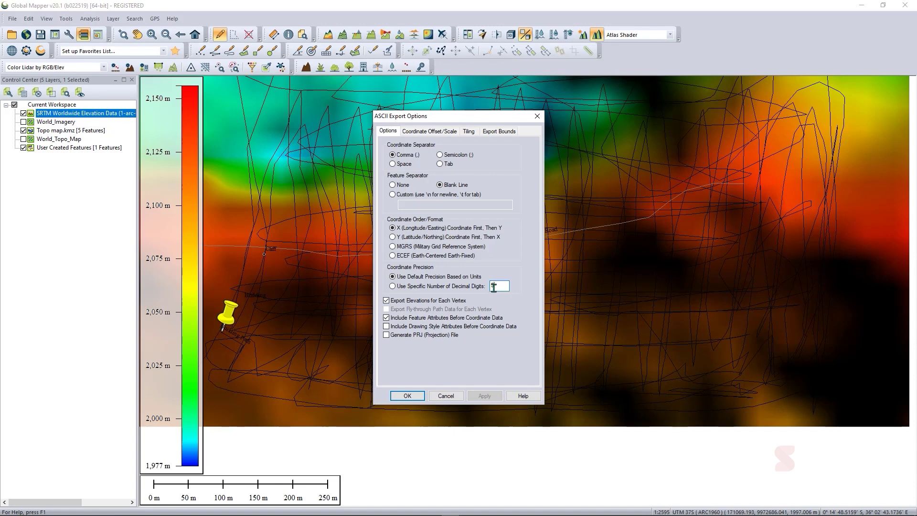
pyautogui.click(456, 396)
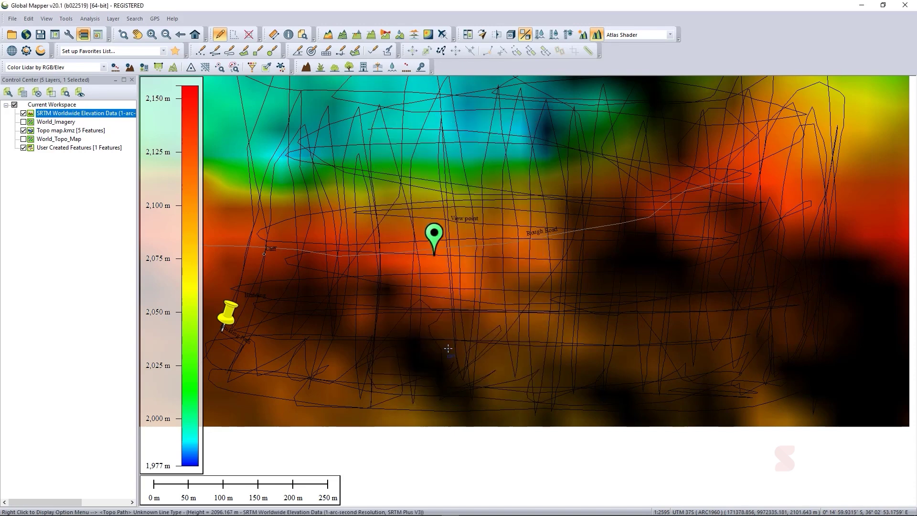
# Save the Global Mapper workspace as GM Data.gmw in the Data folder, replacing the existing file
pyautogui.click(12, 19)
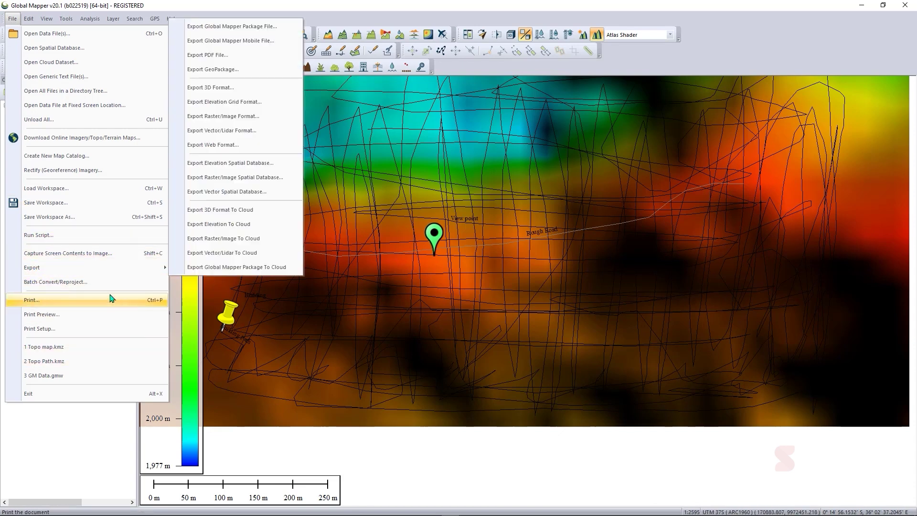
pyautogui.click(72, 207)
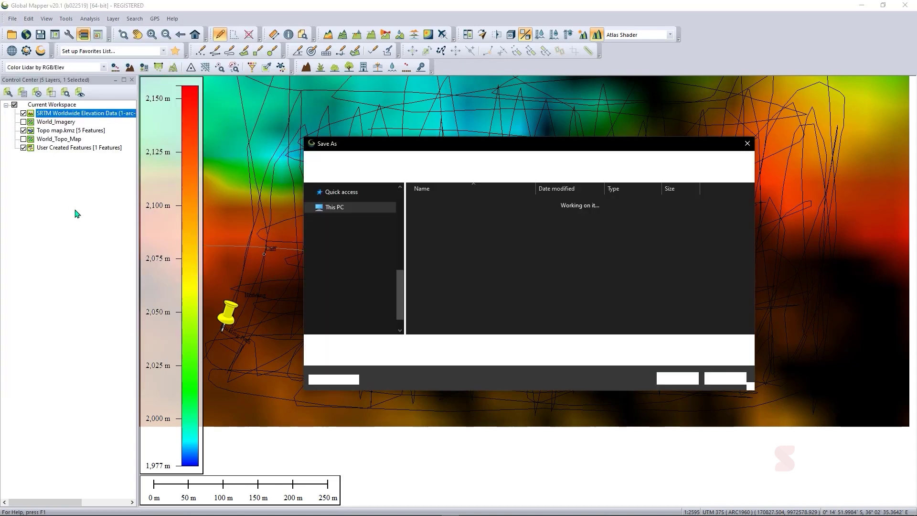
pyautogui.click(466, 202)
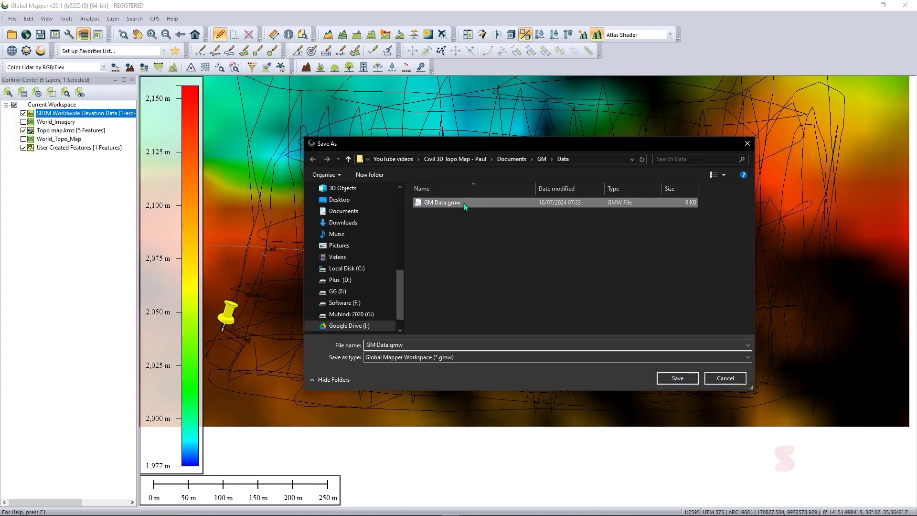
pyautogui.click(676, 377)
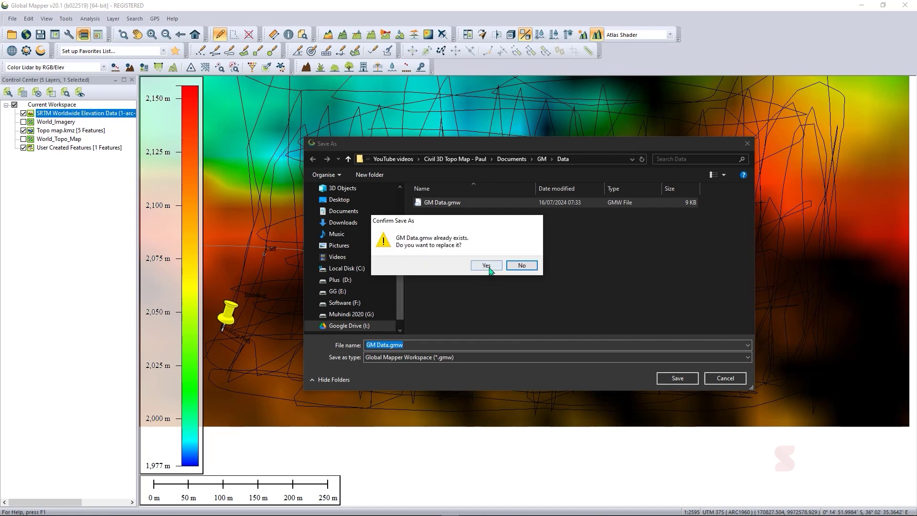
pyautogui.click(491, 268)
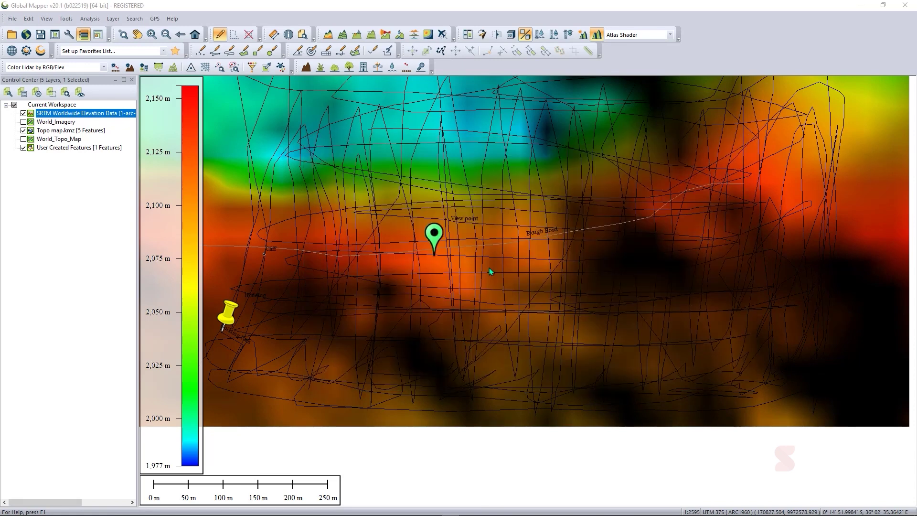
# Exit Global Mapper and close the Topo Mapper.txt file and the Data folder window
pyautogui.click(13, 18)
pyautogui.click(53, 408)
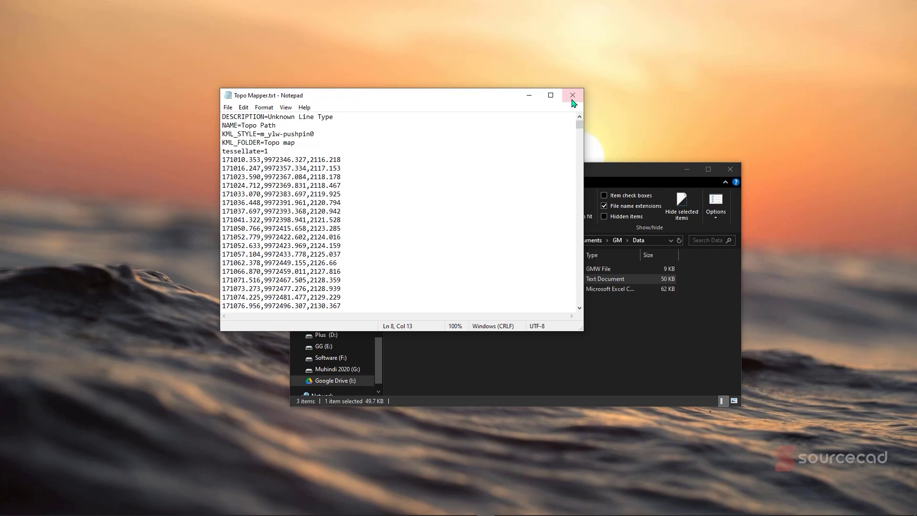
pyautogui.click(572, 94)
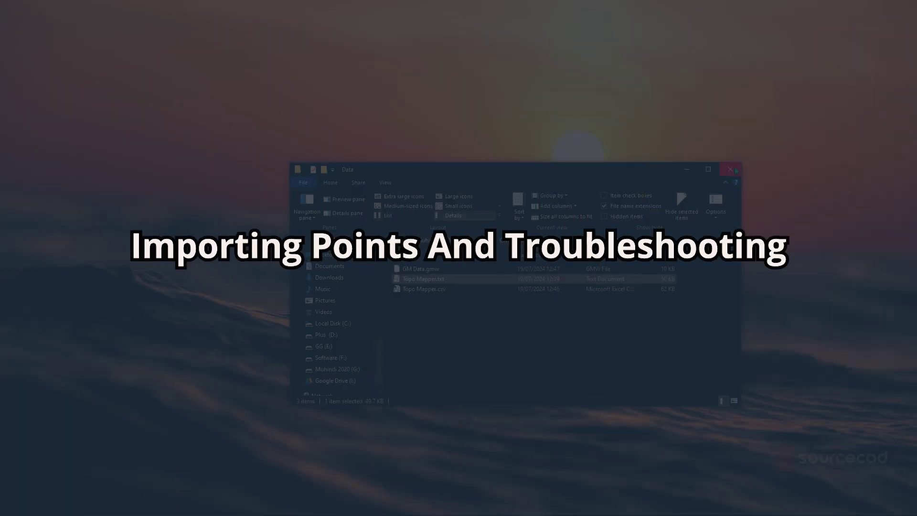
pyautogui.click(730, 169)
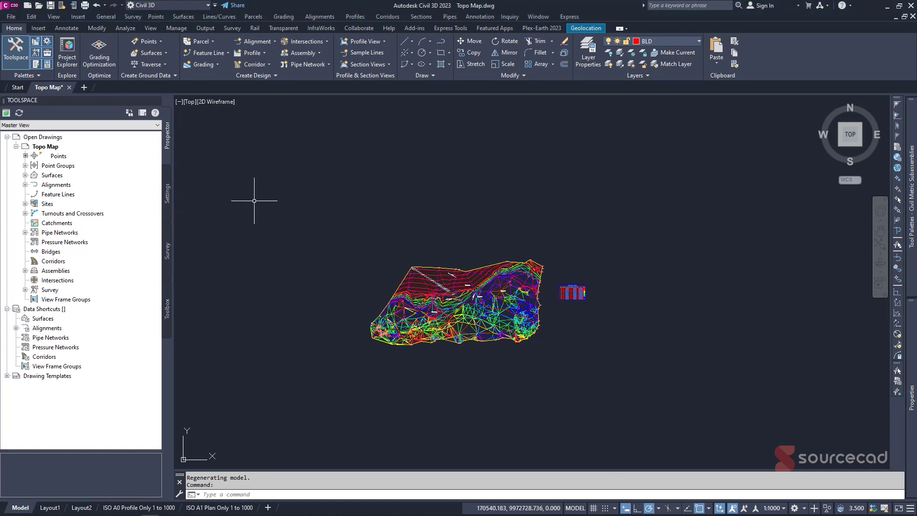
pyautogui.click(156, 46)
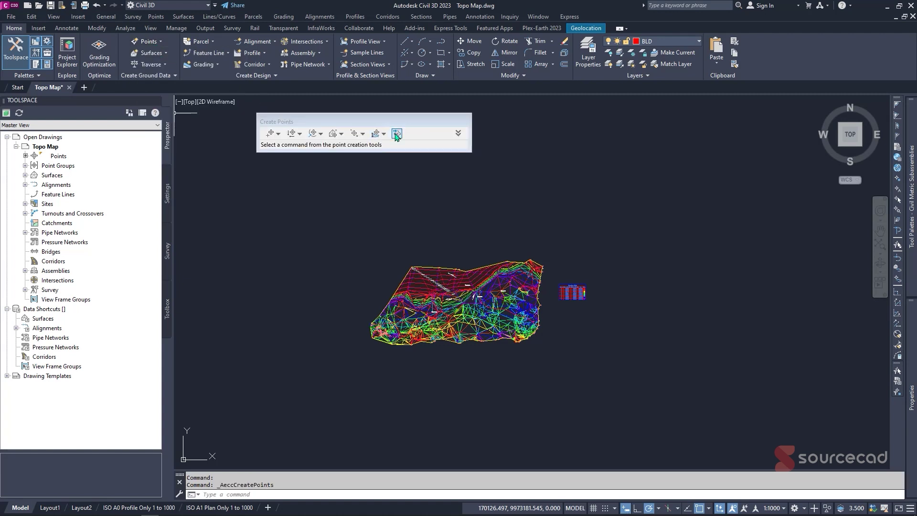
pyautogui.click(395, 135)
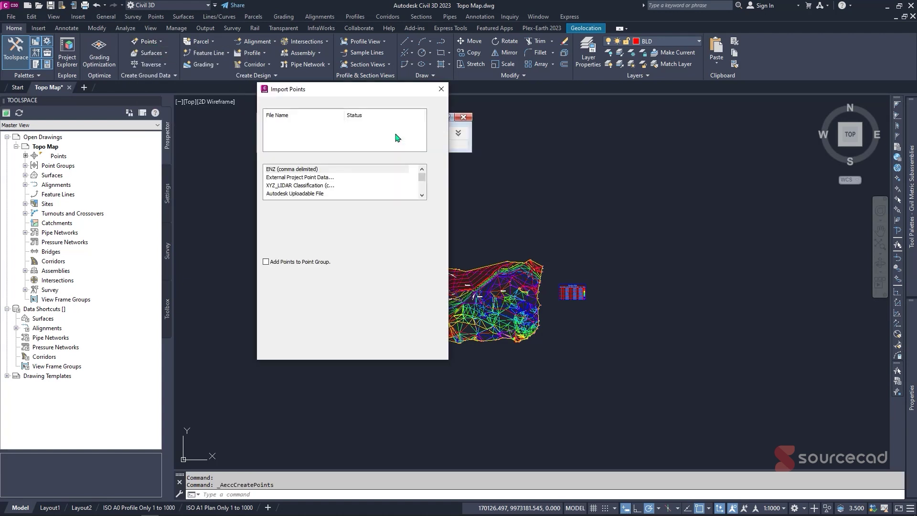
pyautogui.click(444, 92)
pyautogui.click(464, 117)
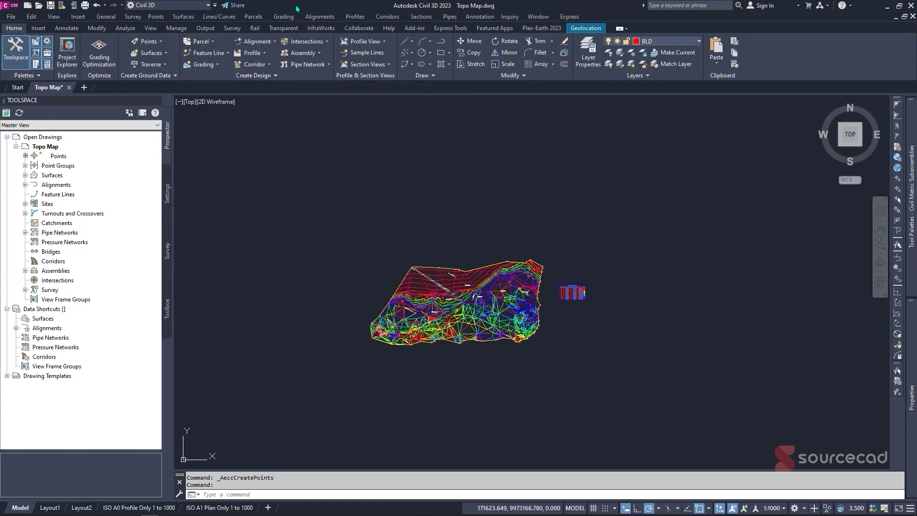
pyautogui.click(214, 6)
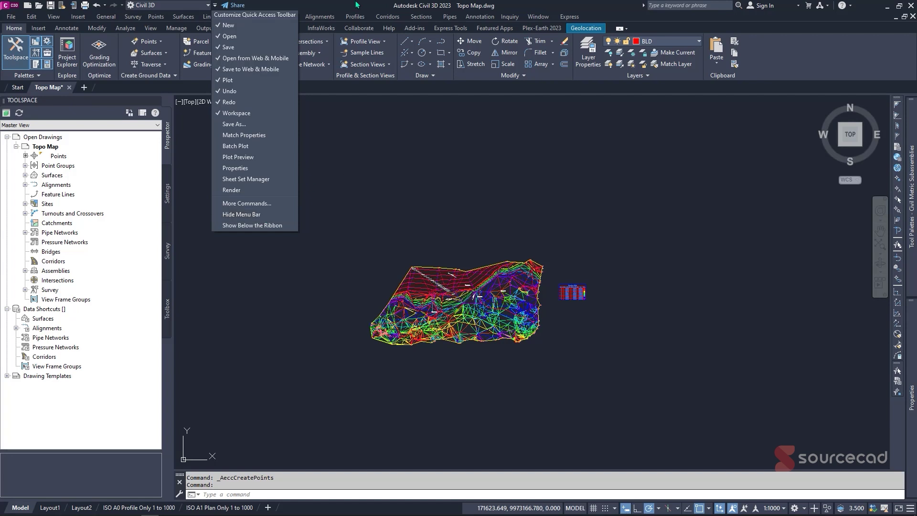
pyautogui.click(301, 6)
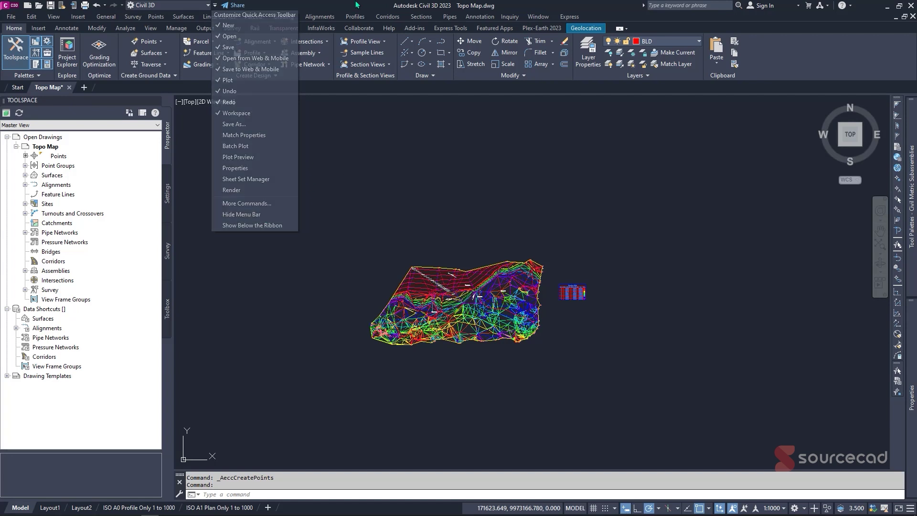
# Start a point import in the Civil 3D Topo Map drawing and begin choosing a source file
pyautogui.click(156, 16)
pyautogui.moveTo(219, 116)
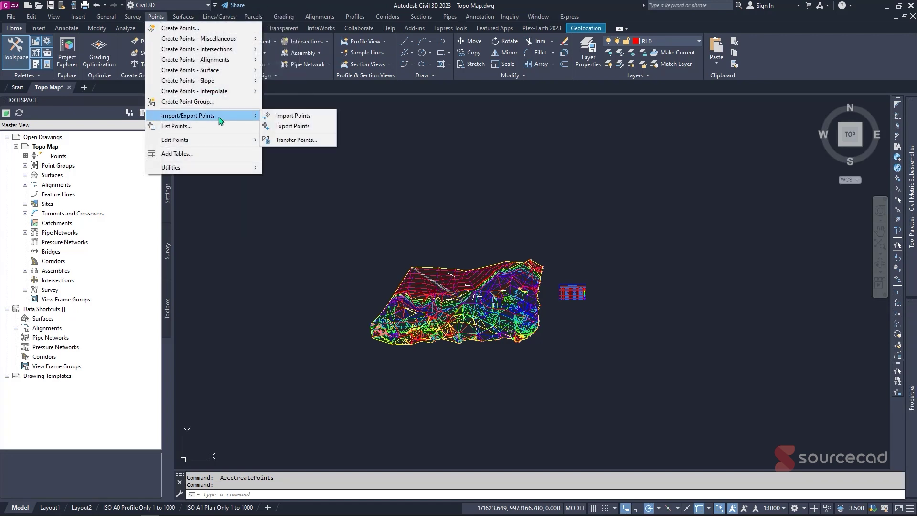
pyautogui.click(301, 116)
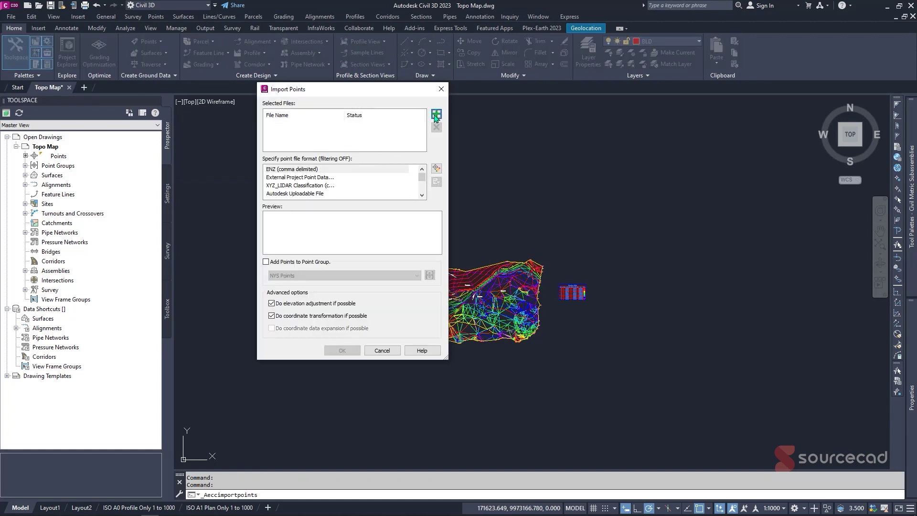
pyautogui.click(436, 115)
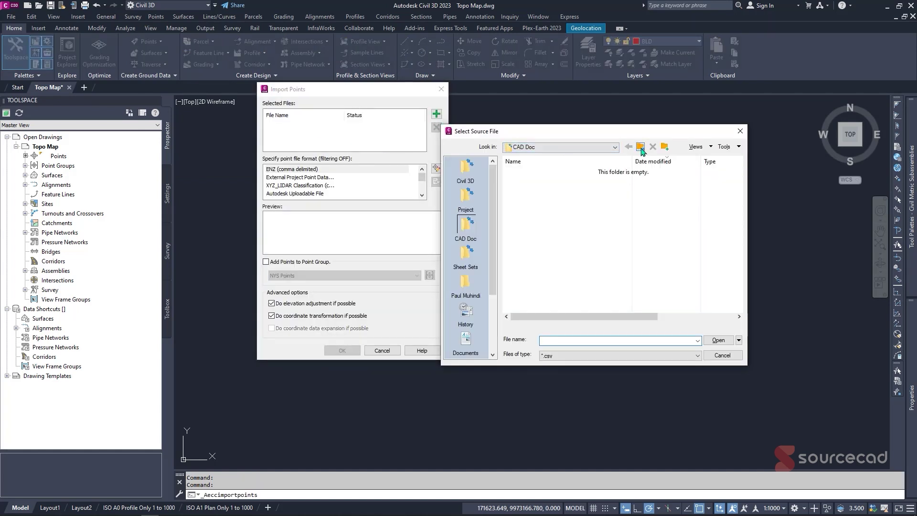
# Try to add Topo Mapper.csv from the project's Data folder as the point source, and remove it from the selected files
pyautogui.click(641, 147)
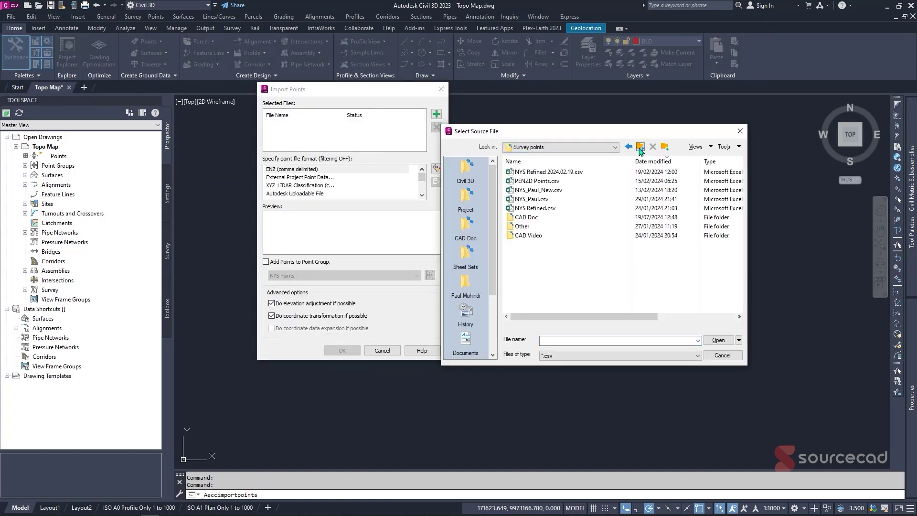
pyautogui.click(471, 199)
pyautogui.click(473, 176)
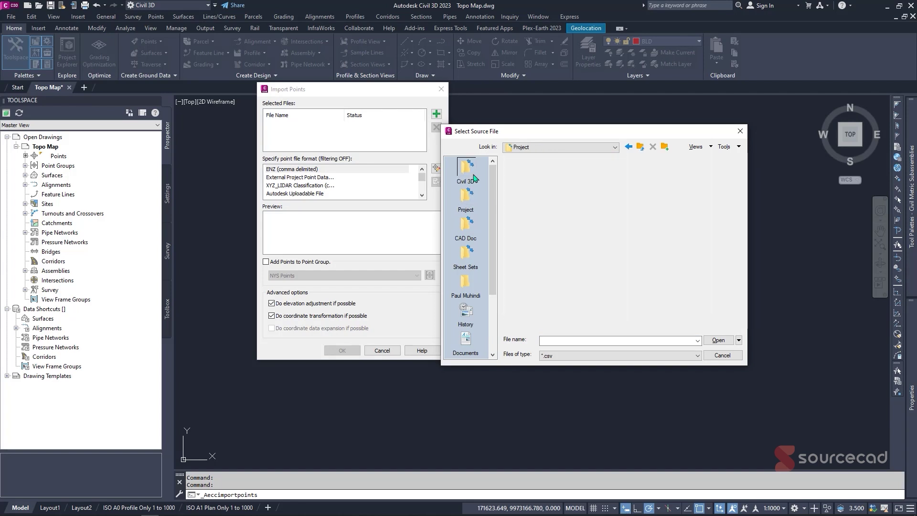
pyautogui.click(467, 283)
pyautogui.doubleClick(544, 173)
pyautogui.doubleClick(529, 181)
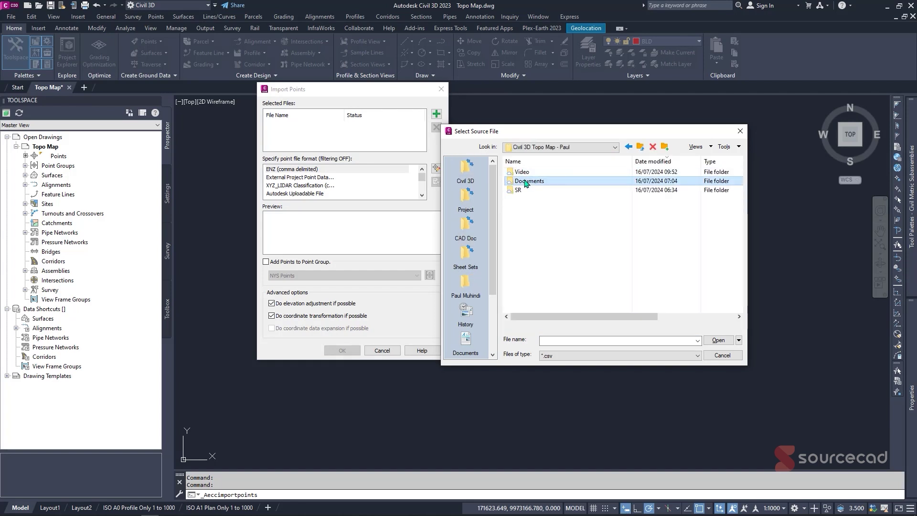
pyautogui.doubleClick(529, 180)
pyautogui.doubleClick(525, 213)
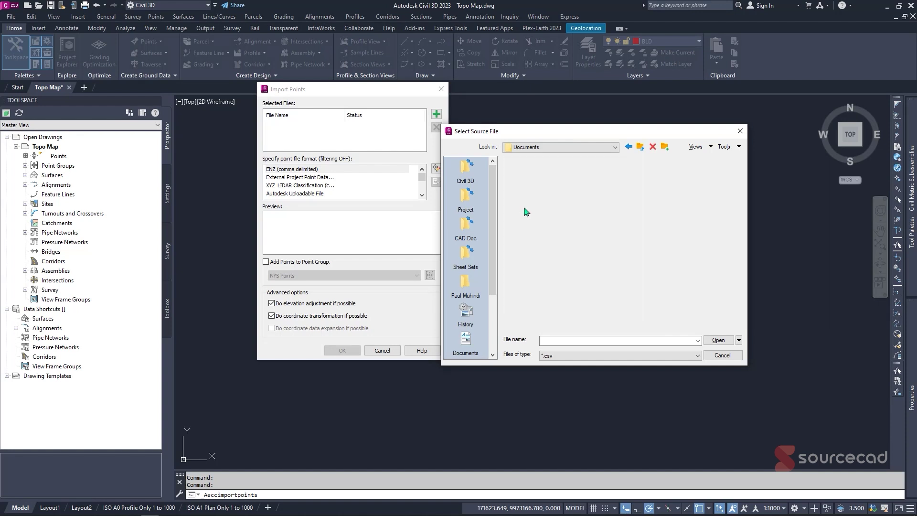
pyautogui.doubleClick(526, 172)
pyautogui.click(531, 171)
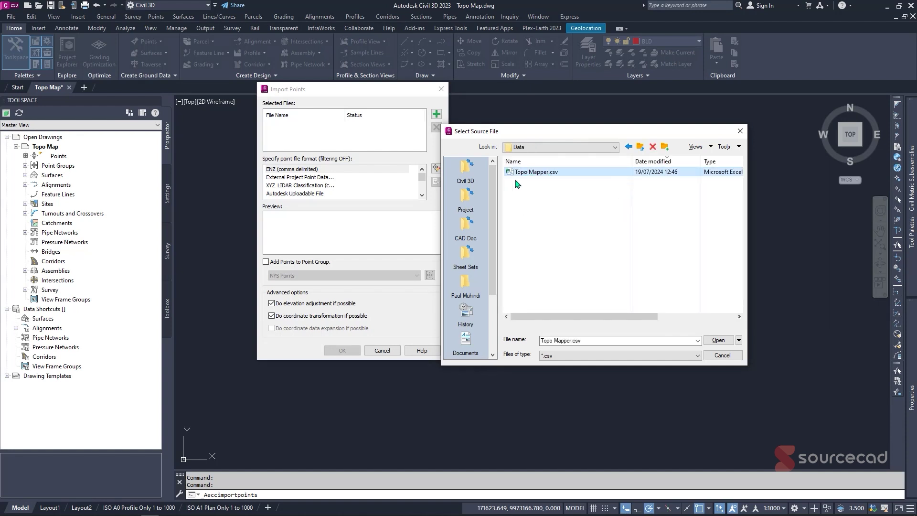
pyautogui.click(718, 340)
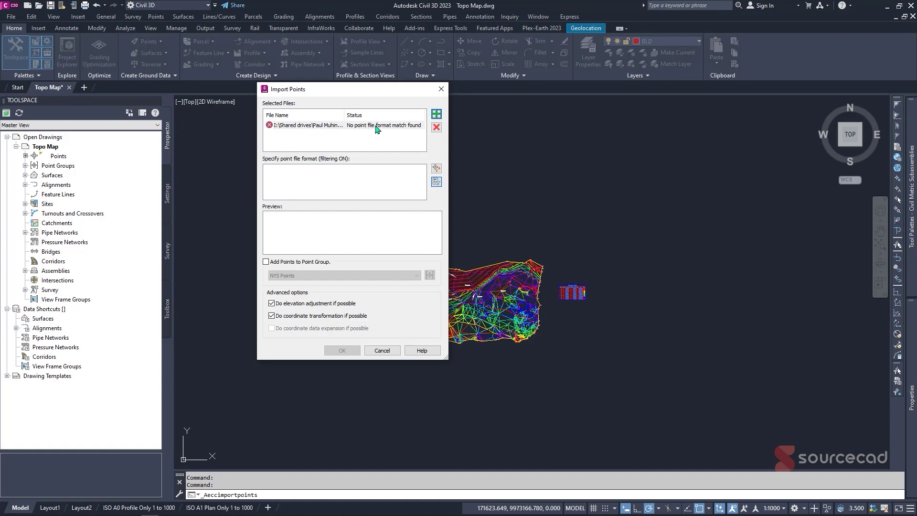
pyautogui.click(436, 127)
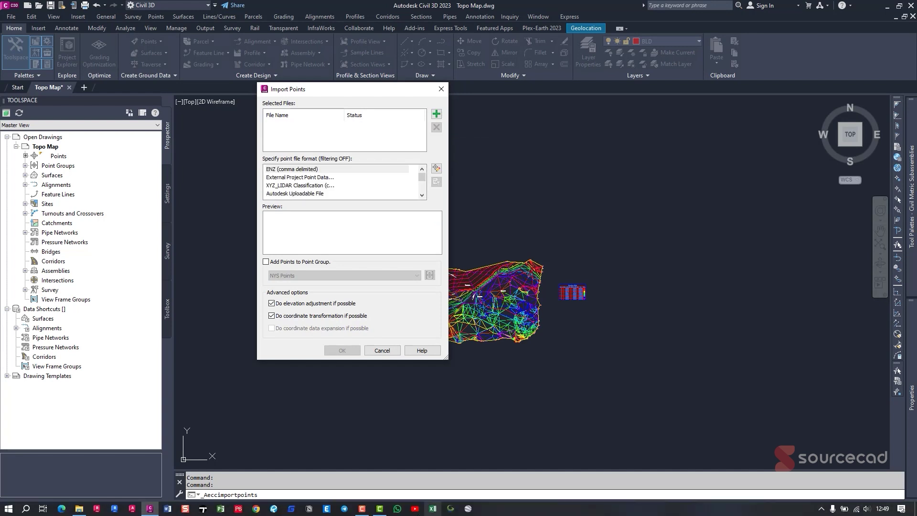
# Switch to Excel, reopen the recent Topo Mapper.csv, set A1 to 1 and fill it down the point number column
pyautogui.click(432, 508)
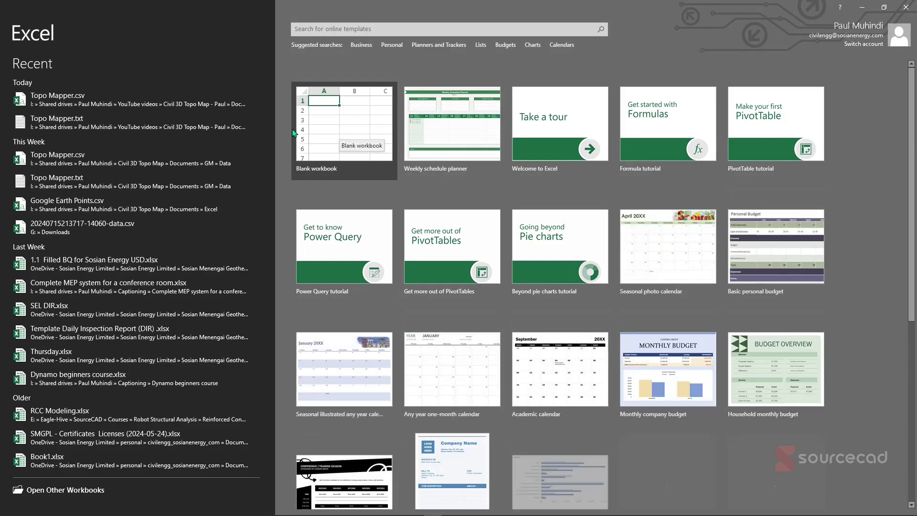
pyautogui.click(93, 100)
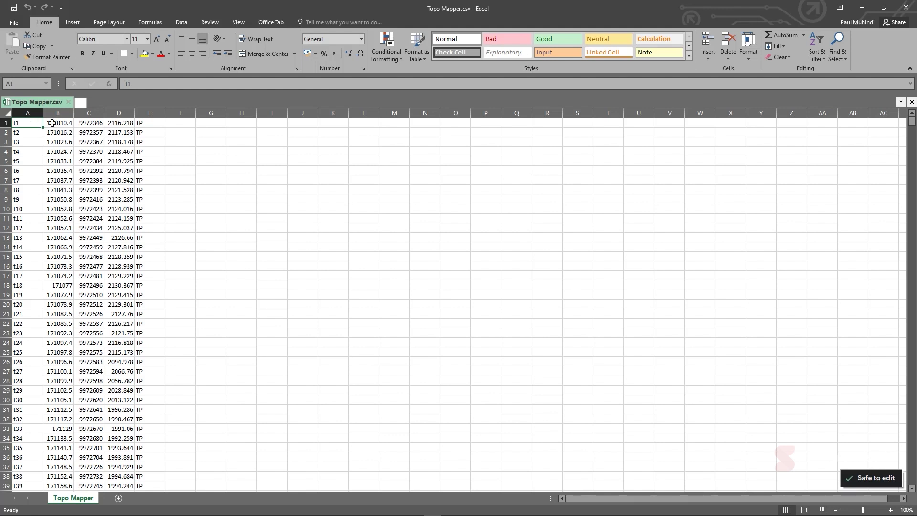
pyautogui.write('1')
pyautogui.press('Return')
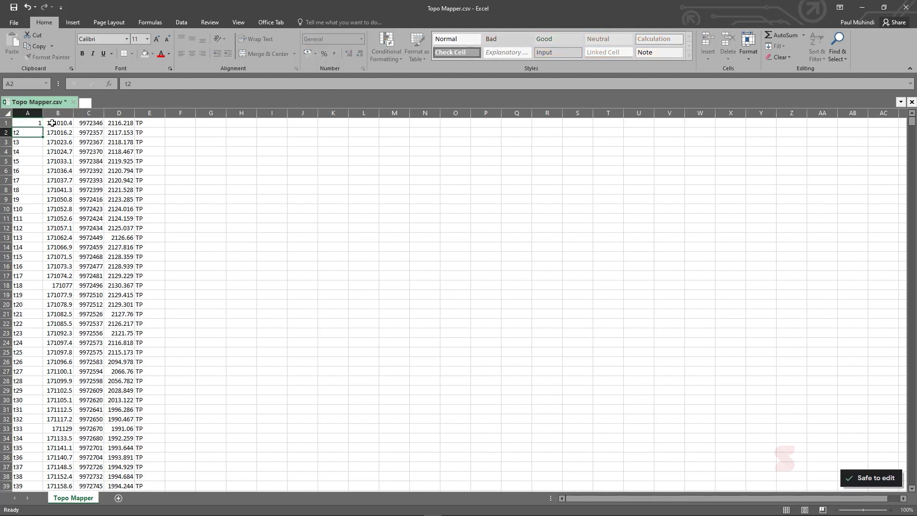
pyautogui.click(37, 123)
pyautogui.doubleClick(43, 127)
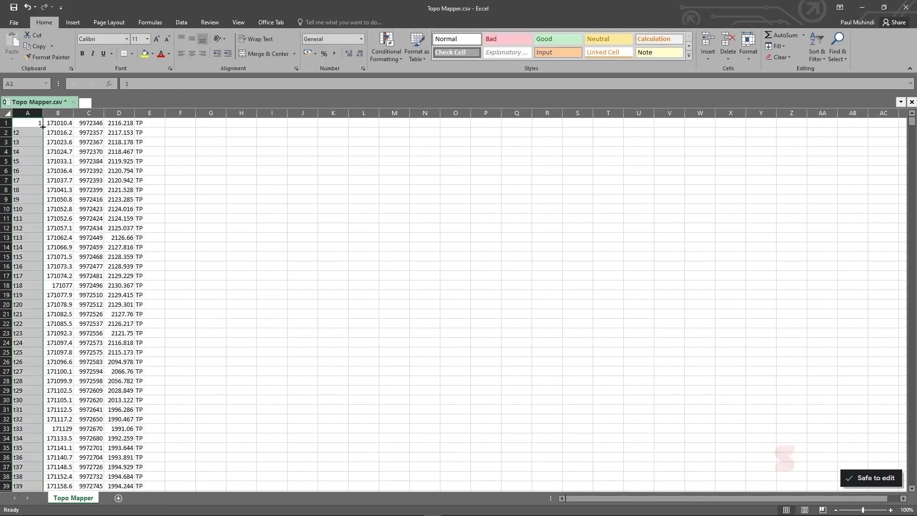
# Set A2 to 2 and fill the sequence from A1:A2 down the whole point number column
pyautogui.click(28, 122)
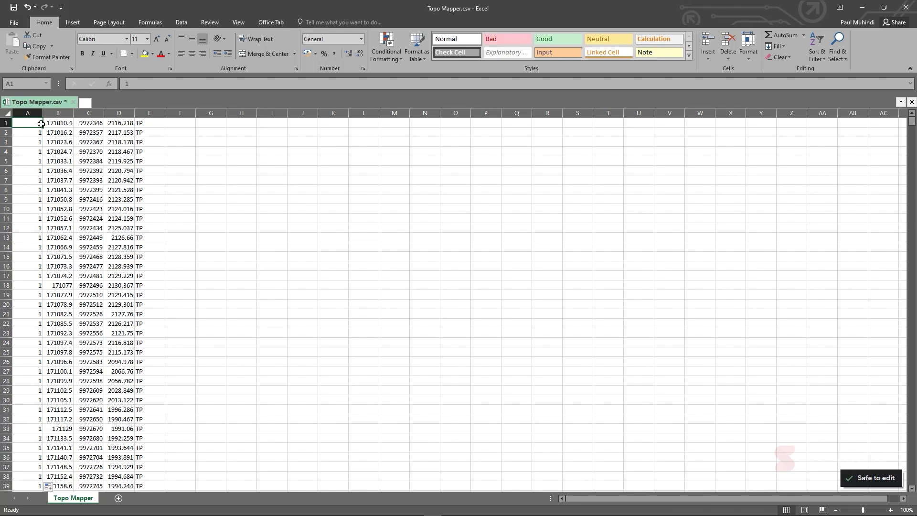
pyautogui.press('Down')
pyautogui.write('2')
pyautogui.press('Return')
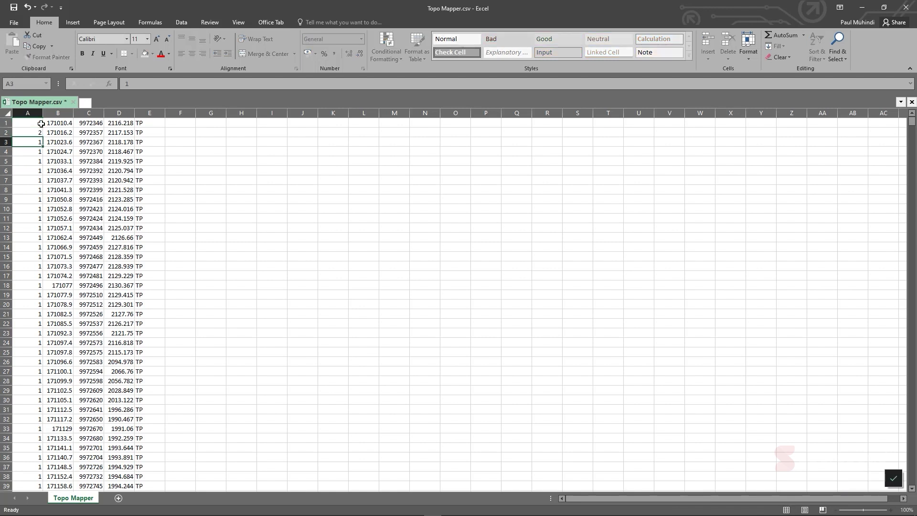
pyautogui.moveTo(30, 122); pyautogui.dragTo(33, 133)
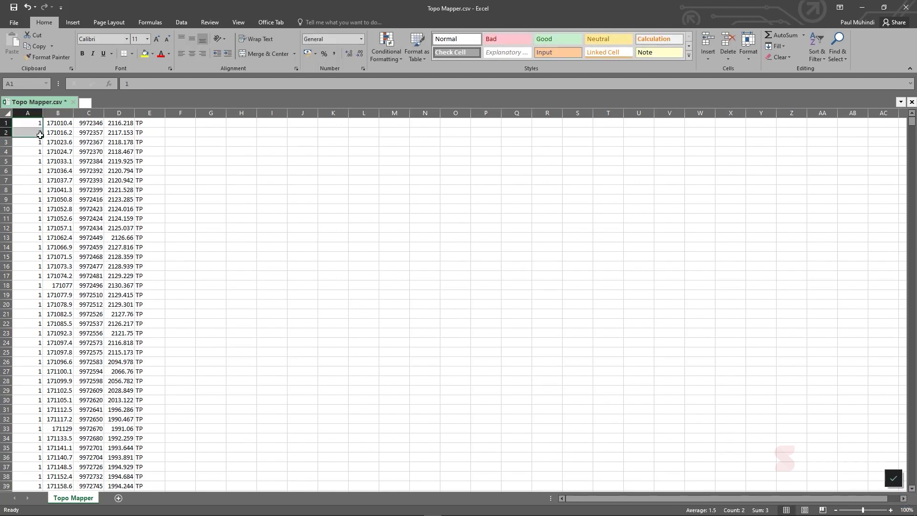
pyautogui.click(43, 137)
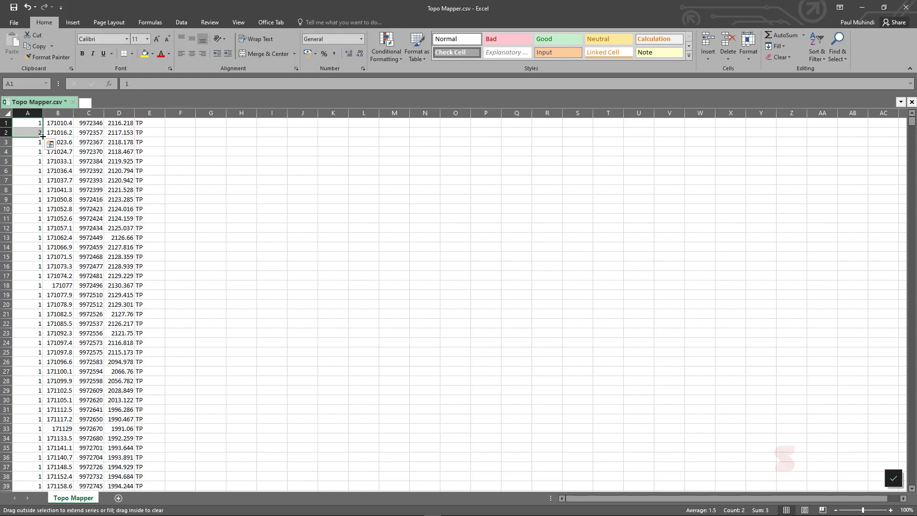
pyautogui.doubleClick(43, 136)
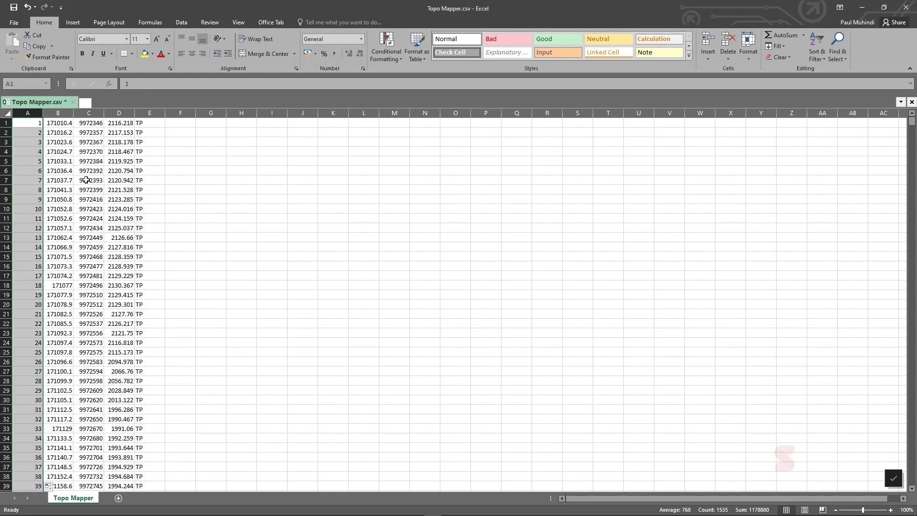
# Format the easting, northing and elevation values in columns B to D to show three decimal places
pyautogui.moveTo(58, 113); pyautogui.dragTo(119, 113)
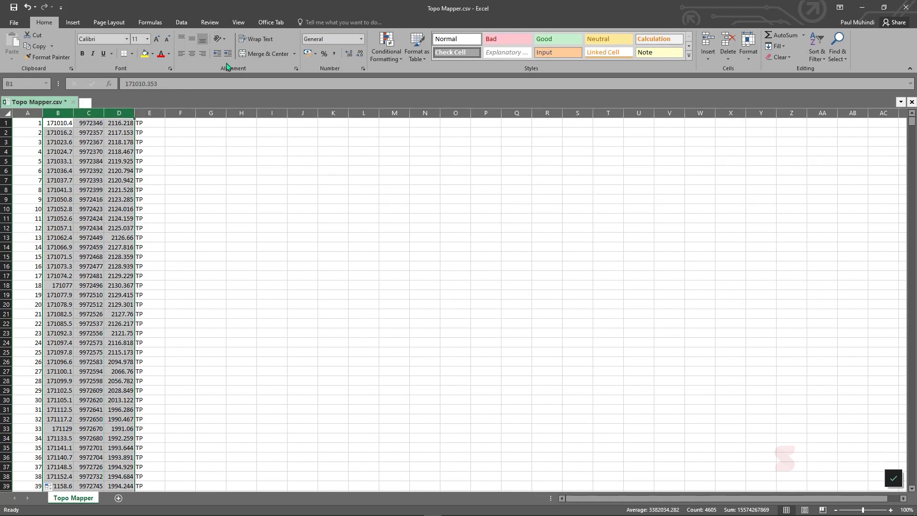
pyautogui.click(349, 54)
pyautogui.click(349, 53)
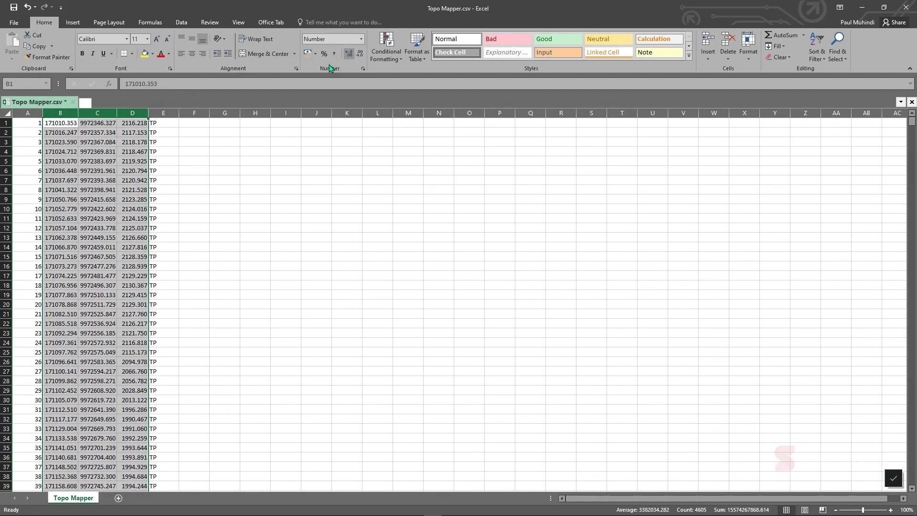
pyautogui.click(49, 123)
pyautogui.click(33, 123)
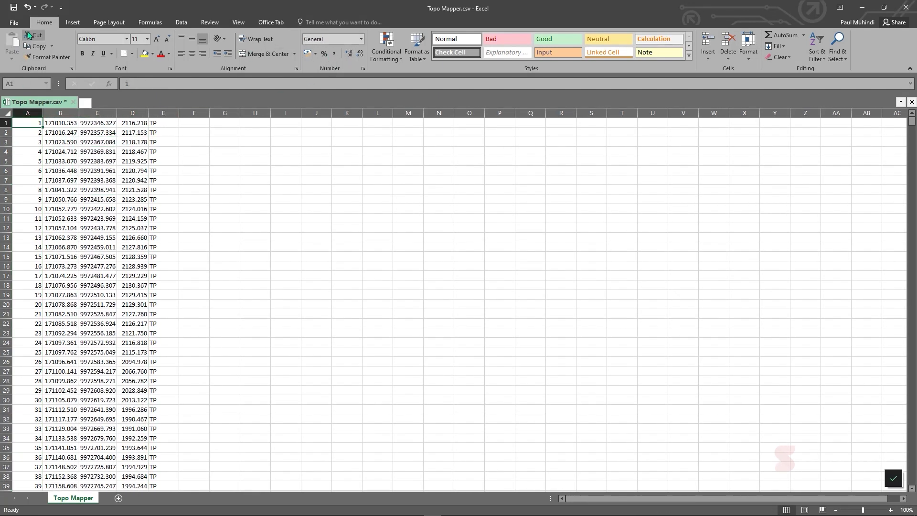
# Save Topo Mapper.csv, keeping the CSV (Comma delimited) format
pyautogui.click(14, 7)
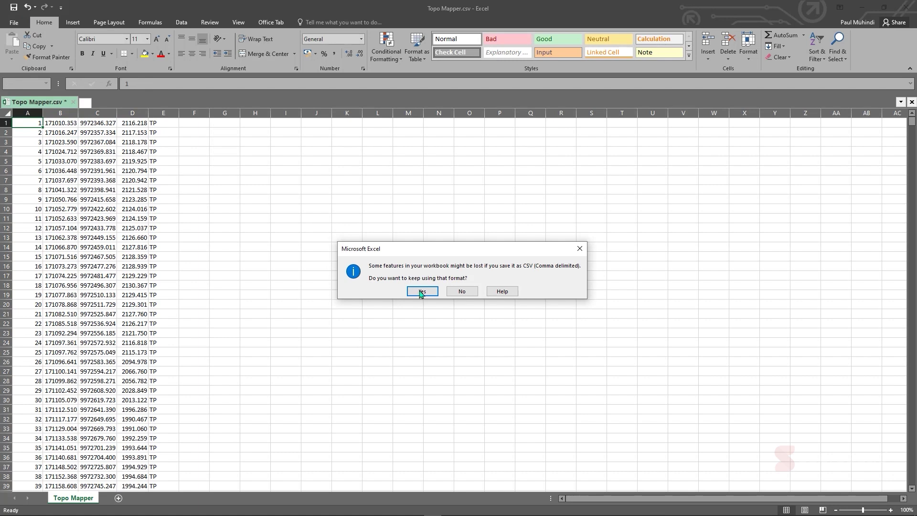
pyautogui.click(422, 291)
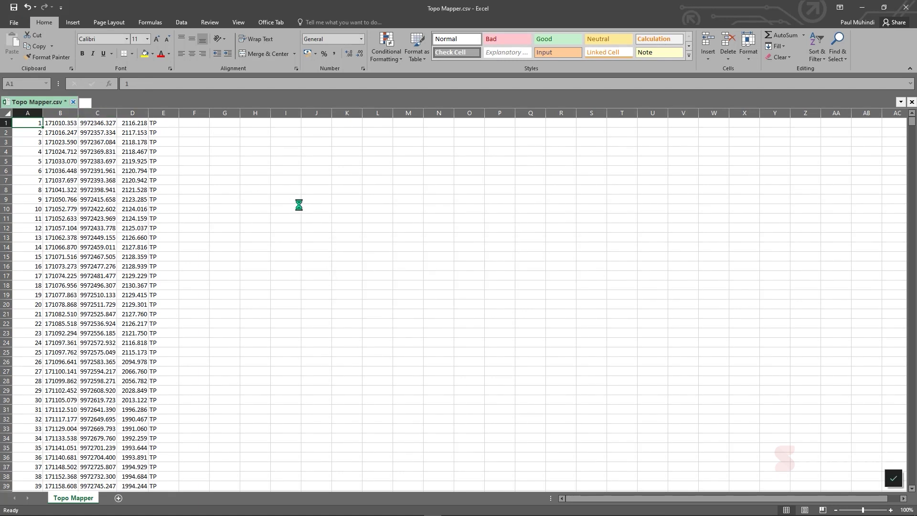
pyautogui.click(419, 271)
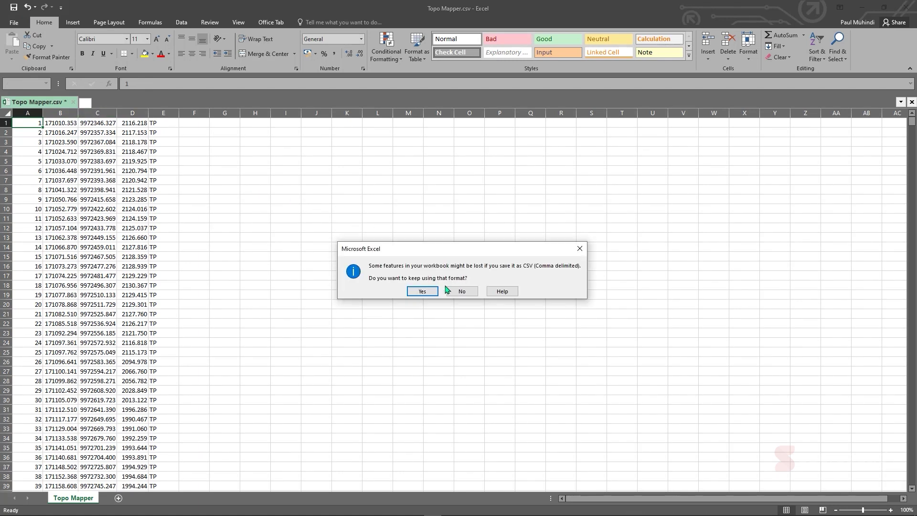
pyautogui.click(422, 292)
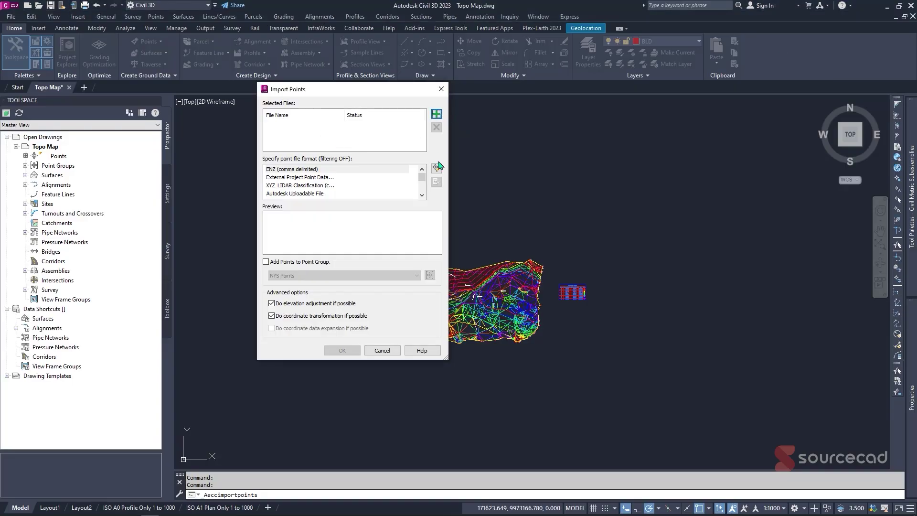
# Switch to the Civil 3D point import and add Topo Mapper.csv from the Data folder as the source file
pyautogui.click(436, 114)
pyautogui.click(554, 172)
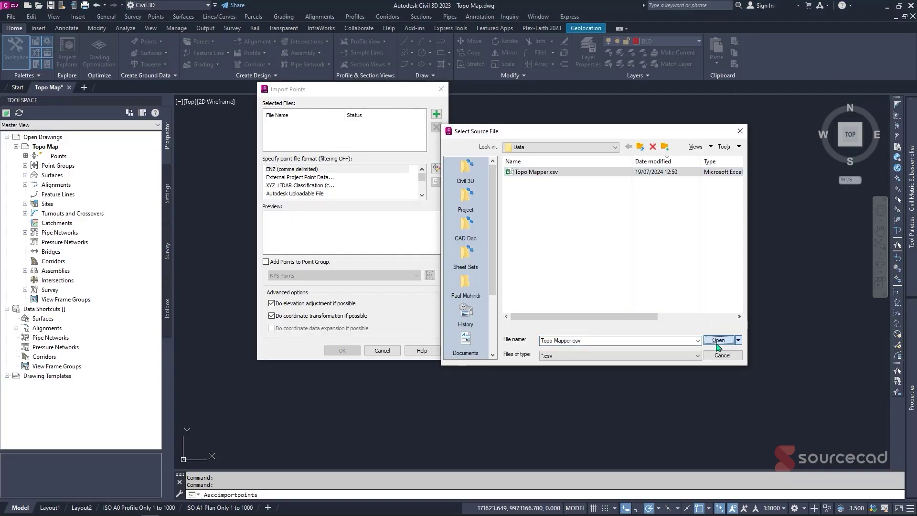
pyautogui.click(718, 340)
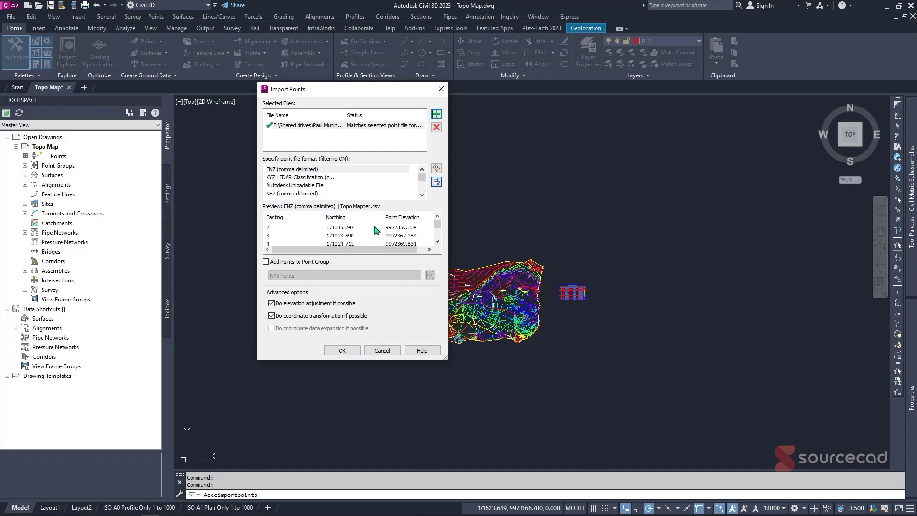
# Choose PENZD (comma delimited) as the point file format and check the columns in the preview
pyautogui.scroll(2, 374, 230)
pyautogui.scroll(-2, 343, 182)
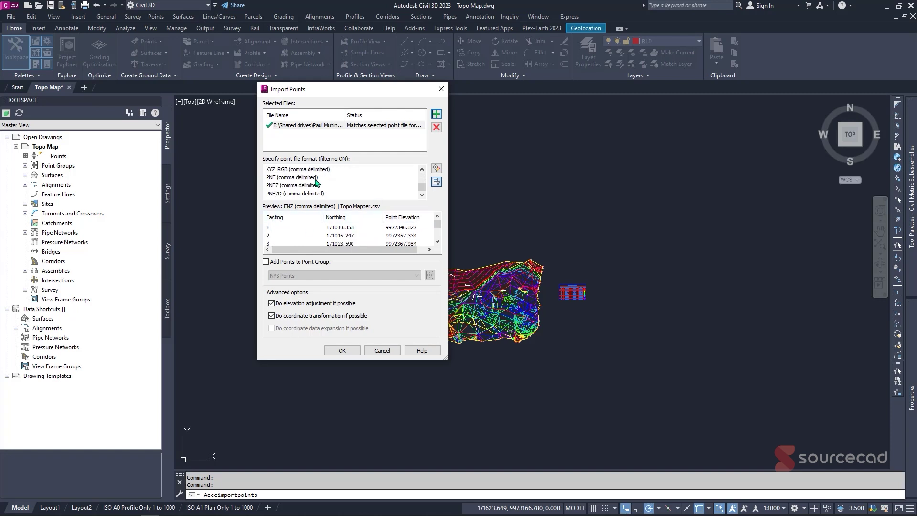
pyautogui.scroll(1, 309, 182)
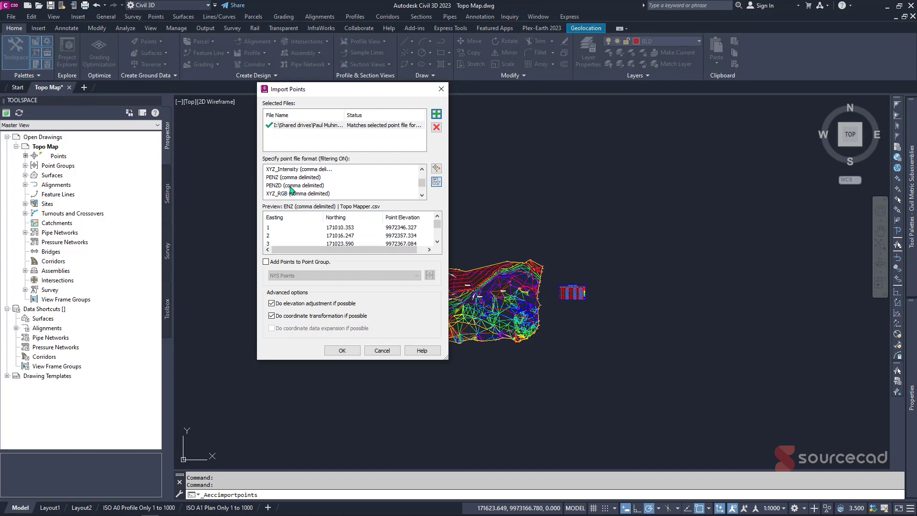
pyautogui.click(291, 186)
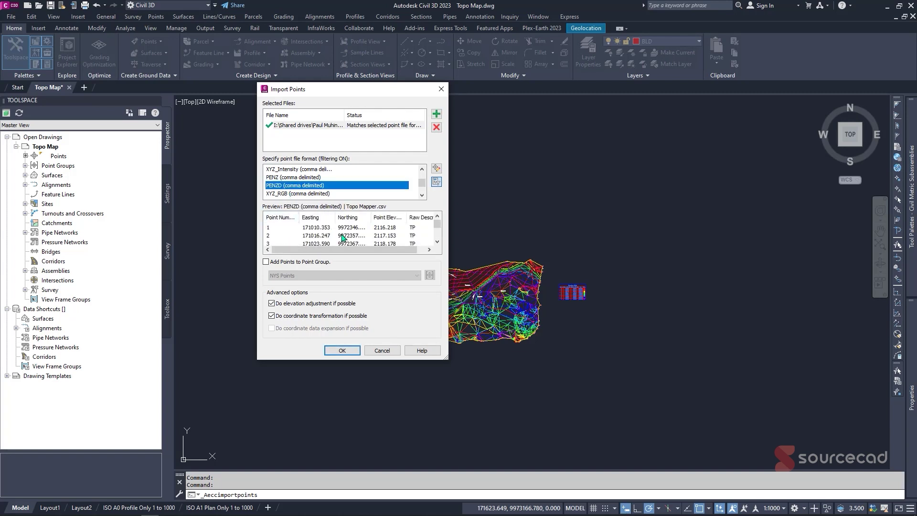
pyautogui.moveTo(370, 253); pyautogui.dragTo(399, 239)
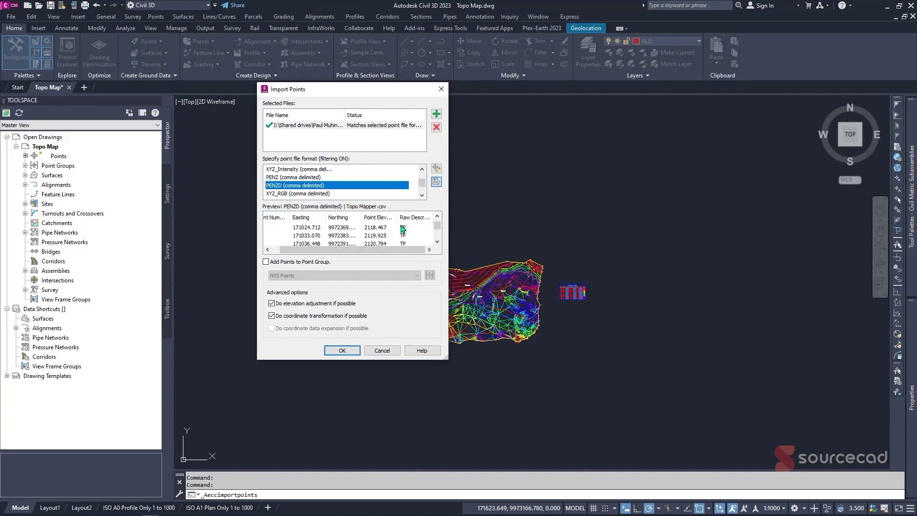
# Assign the imported points to a new point group named GM Points and run the import
pyautogui.click(274, 264)
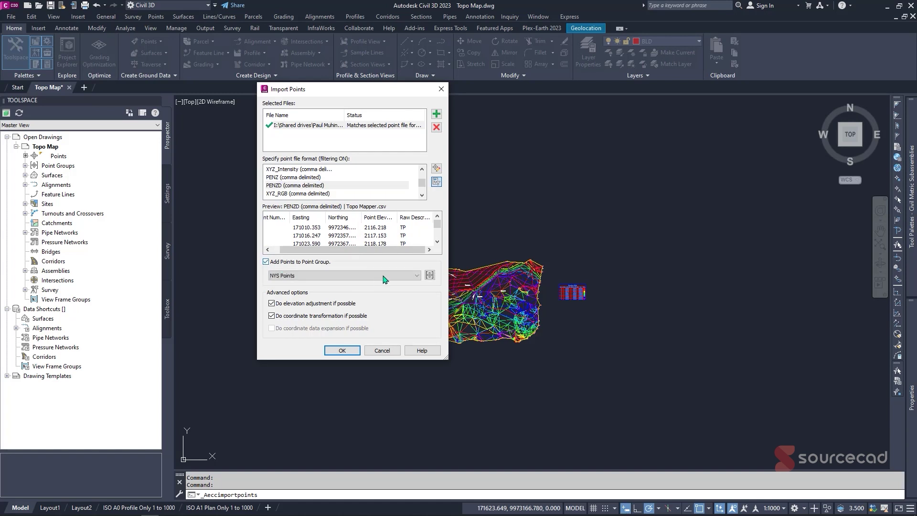
pyautogui.click(382, 276)
pyautogui.click(383, 276)
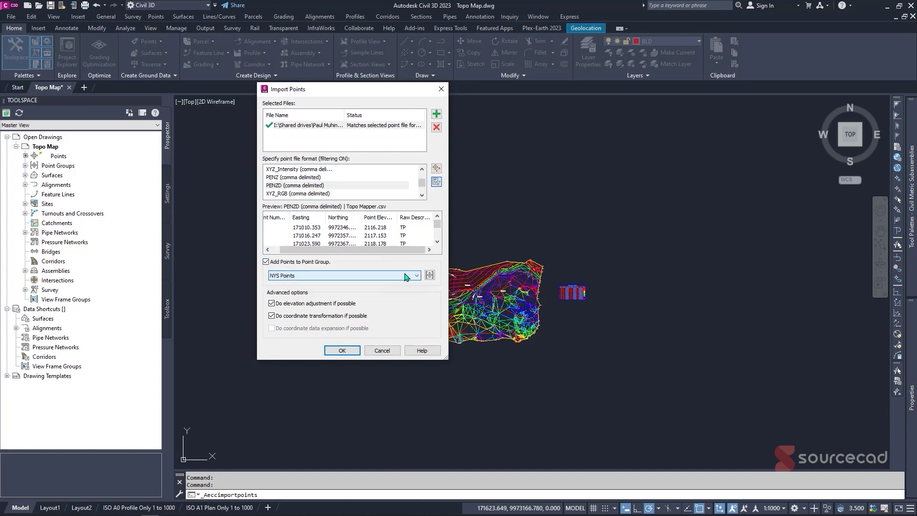
pyautogui.click(429, 275)
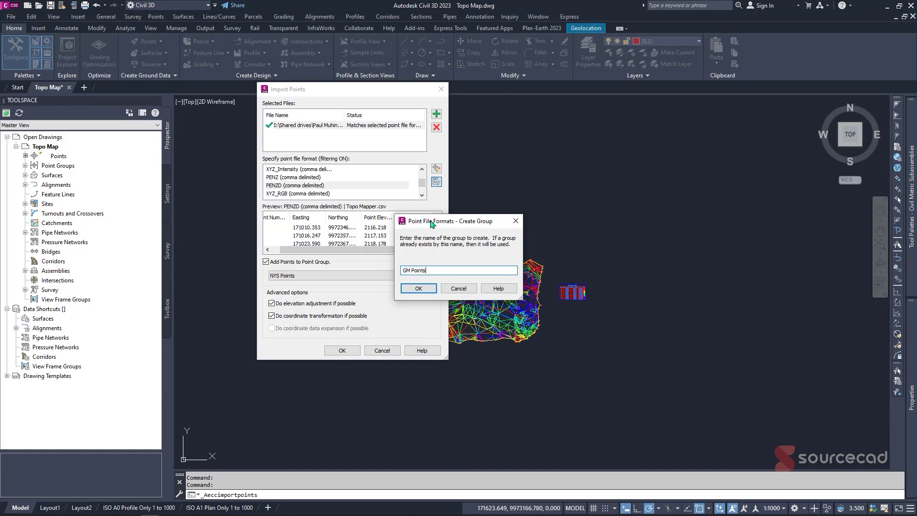
pyautogui.click(419, 288)
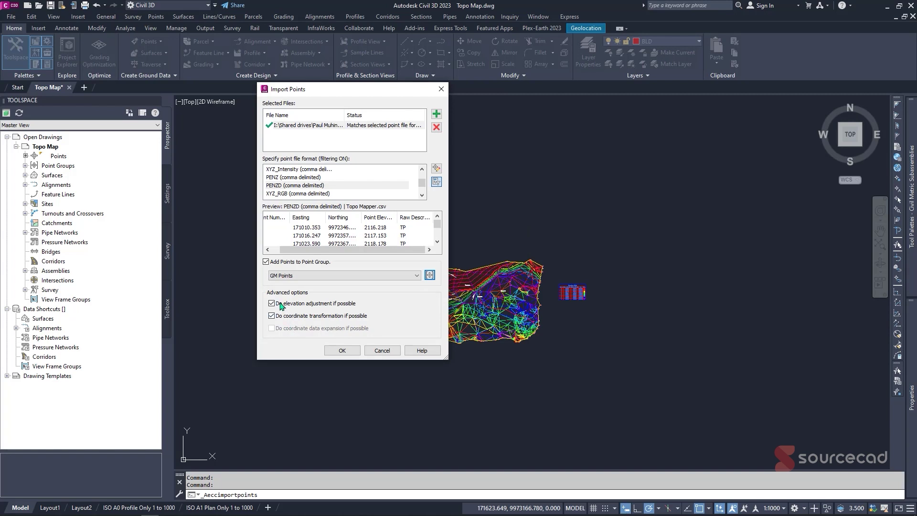
pyautogui.click(342, 350)
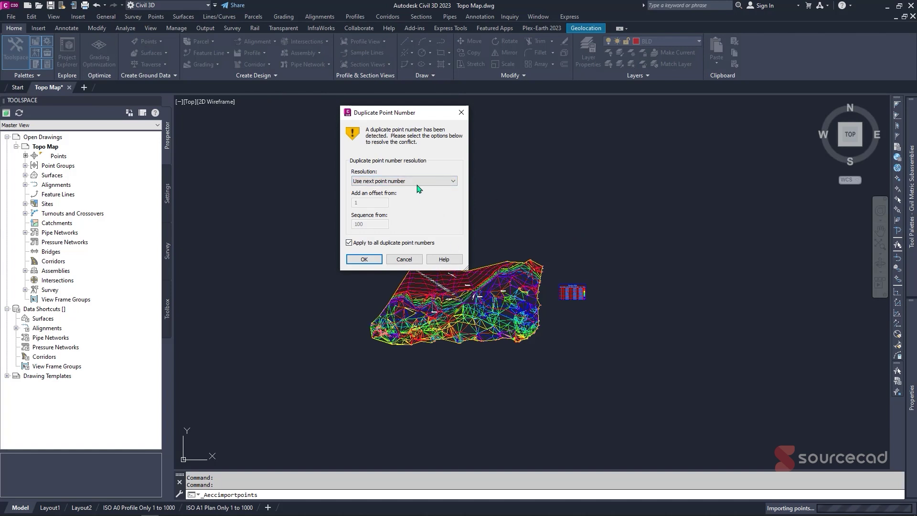
# Resolve the duplicate point numbers by adding an offset from 2000, applied to all duplicates
pyautogui.click(394, 185)
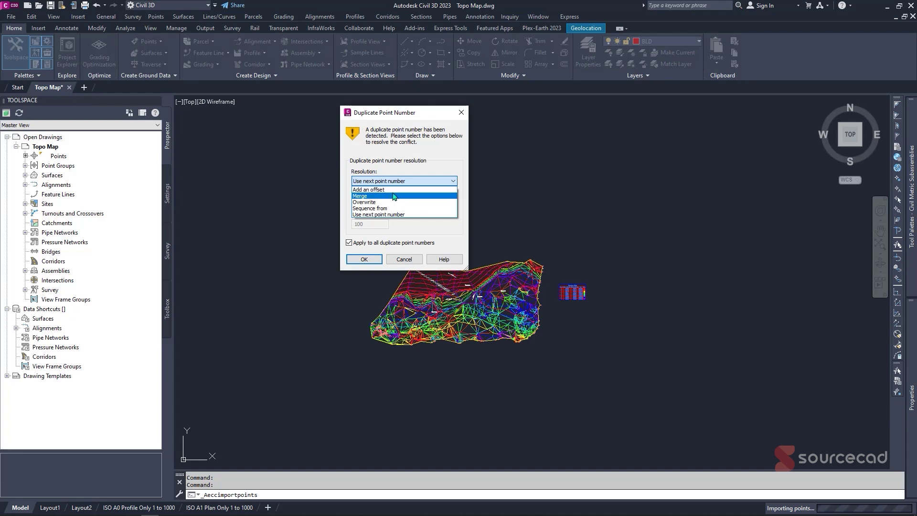
pyautogui.click(378, 190)
pyautogui.click(373, 203)
pyautogui.write('1')
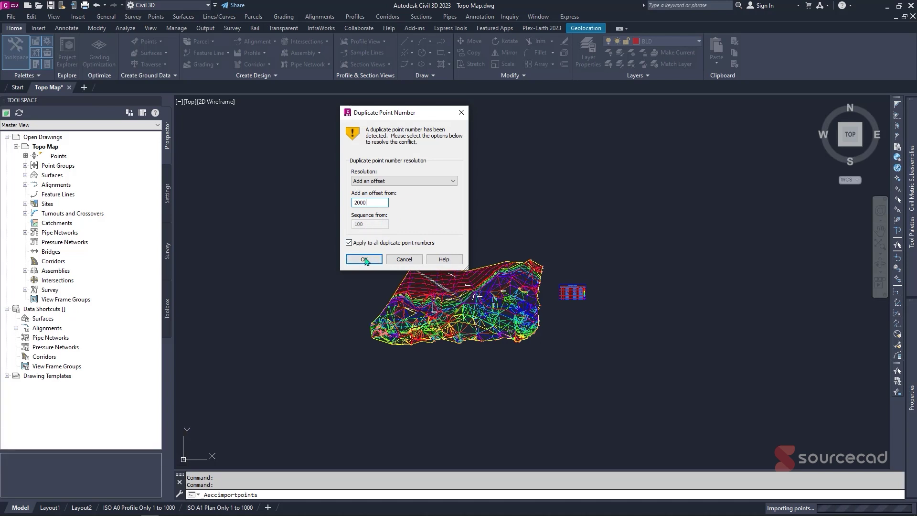
pyautogui.click(363, 259)
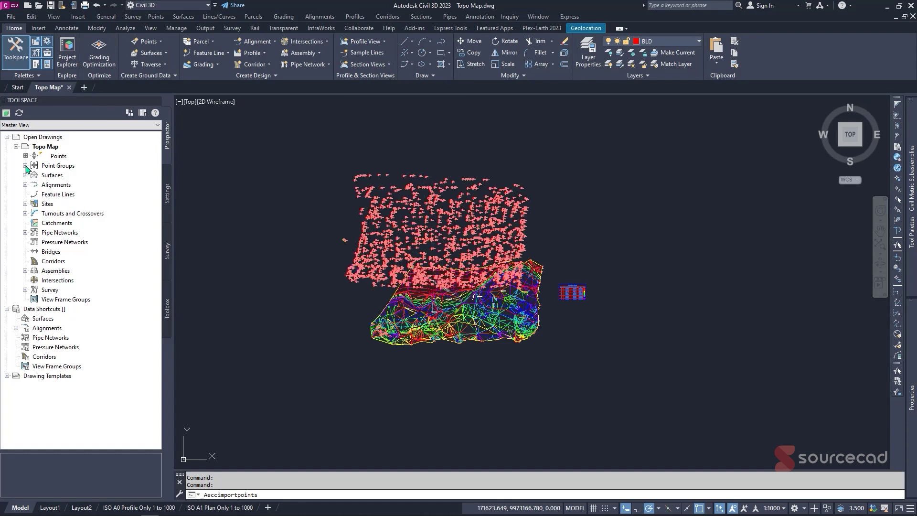
# Expand the drawing's point groups and examine the imported points, their labels and their extent relative to the existing surface
pyautogui.click(25, 165)
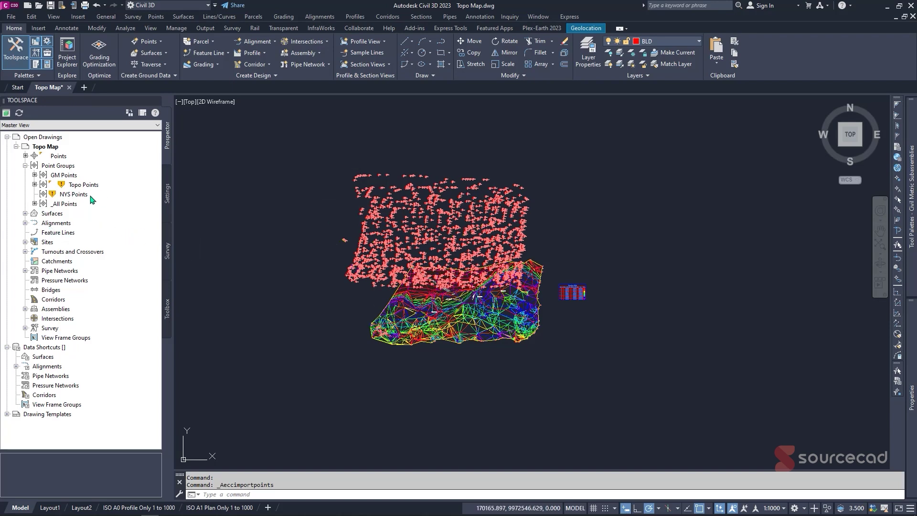
pyautogui.scroll(6, 420, 239)
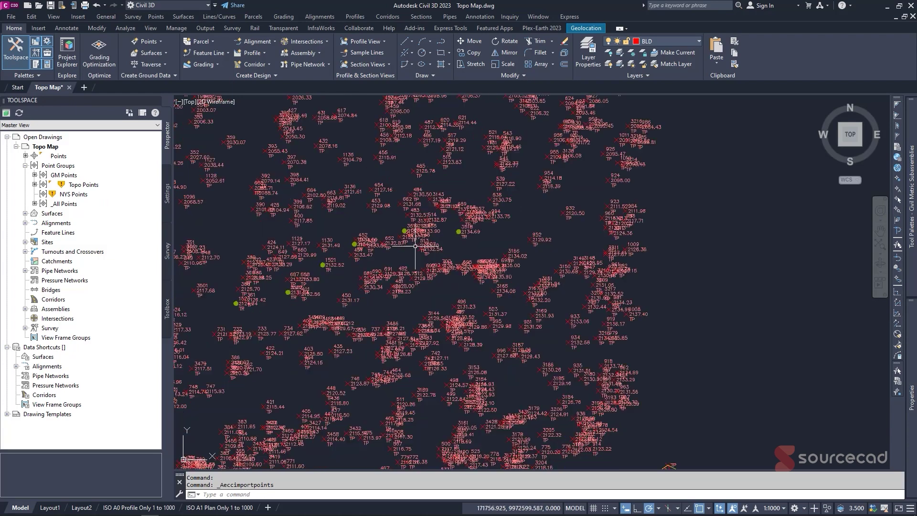
pyautogui.scroll(2, 491, 225)
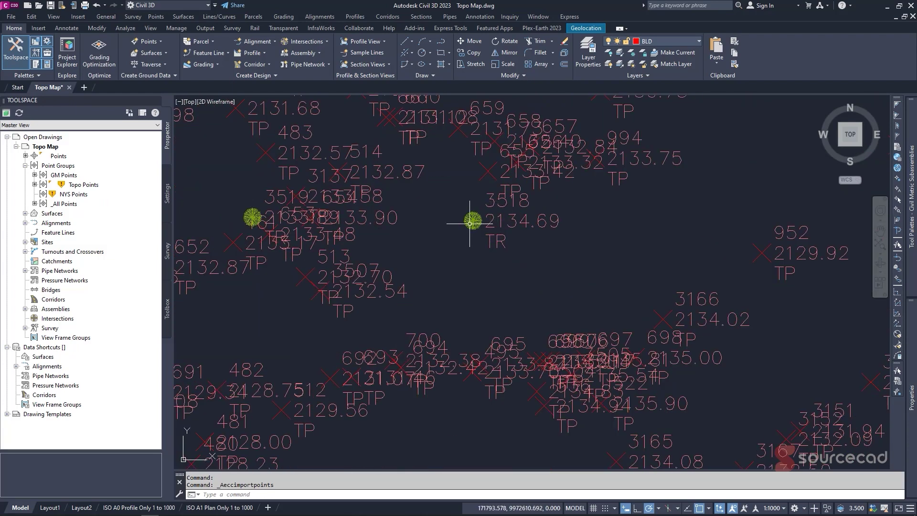
pyautogui.scroll(-4, 483, 218)
pyautogui.scroll(4, 483, 220)
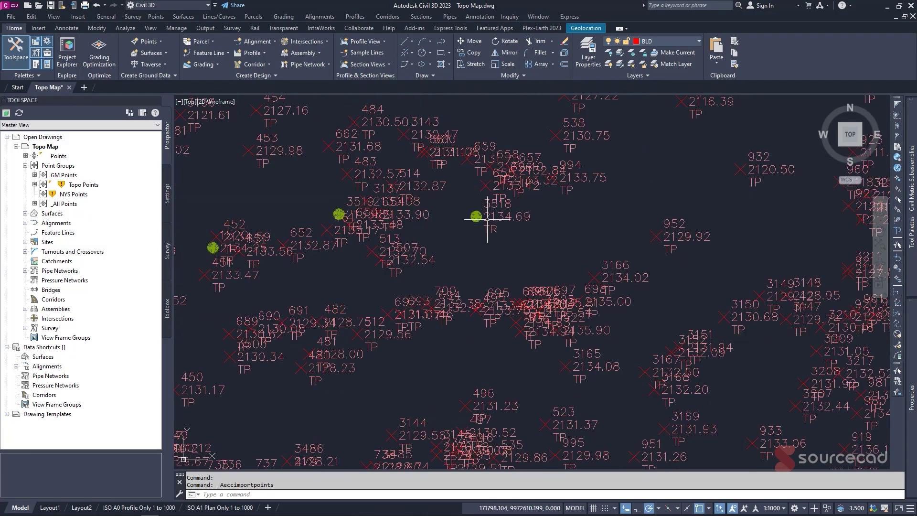
pyautogui.scroll(-4, 468, 203)
pyautogui.scroll(4, 469, 214)
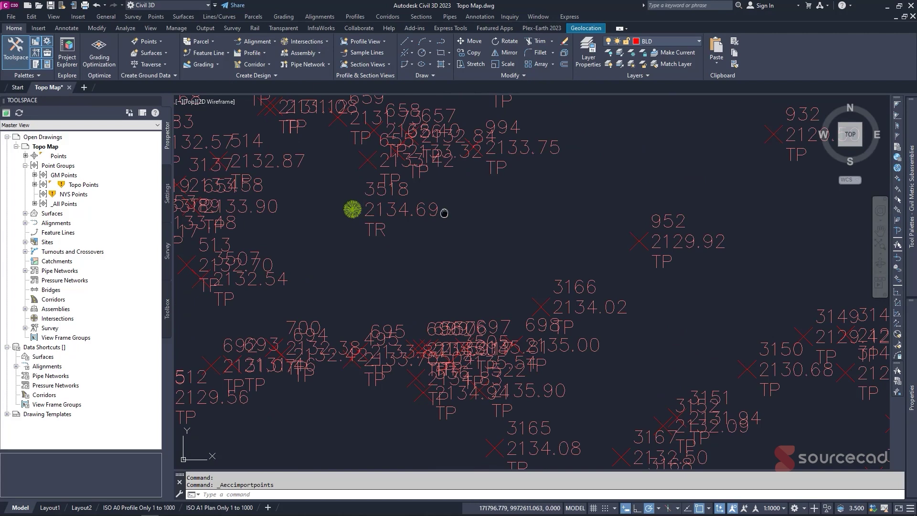
pyautogui.moveTo(469, 214); pyautogui.dragTo(592, 228, button='middle')
pyautogui.scroll(-4, 590, 229)
pyautogui.scroll(4, 544, 223)
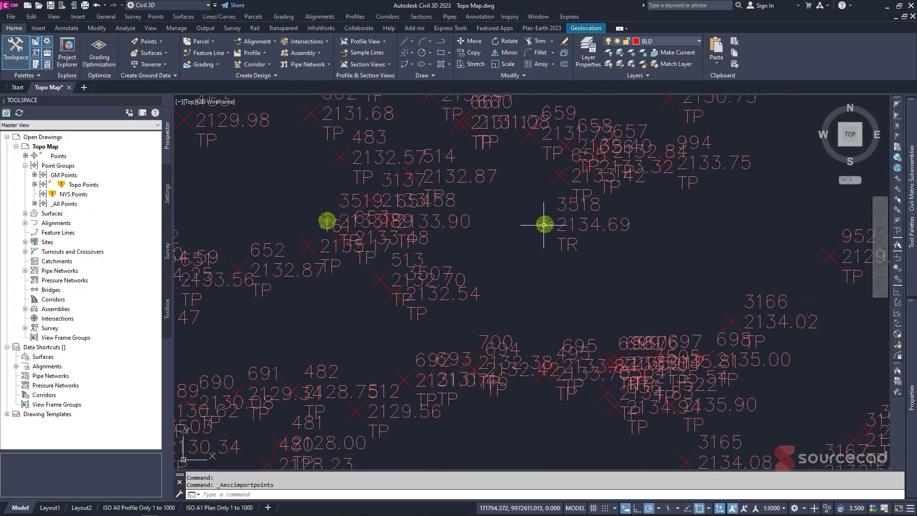
pyautogui.scroll(1, 544, 223)
pyautogui.scroll(-8, 544, 224)
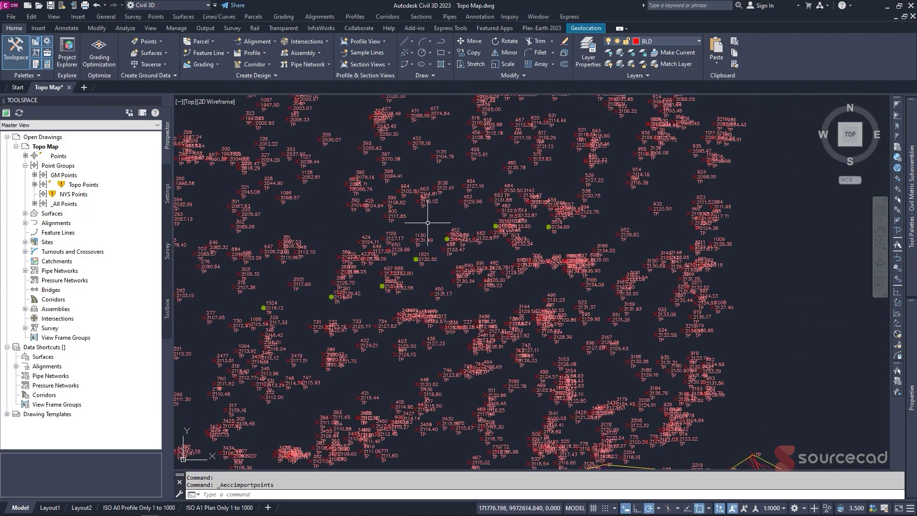
pyautogui.moveTo(323, 262); pyautogui.dragTo(328, 258, button='middle')
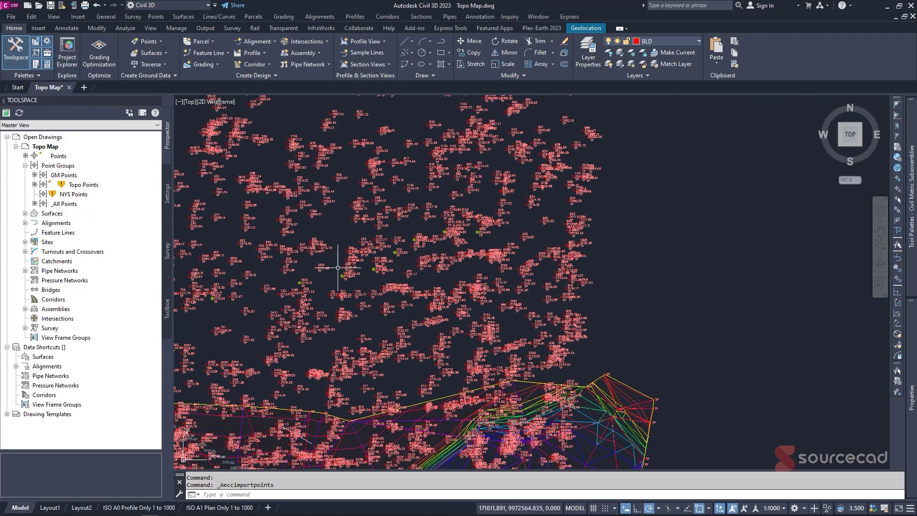
pyautogui.scroll(-4, 337, 258)
pyautogui.scroll(3, 244, 244)
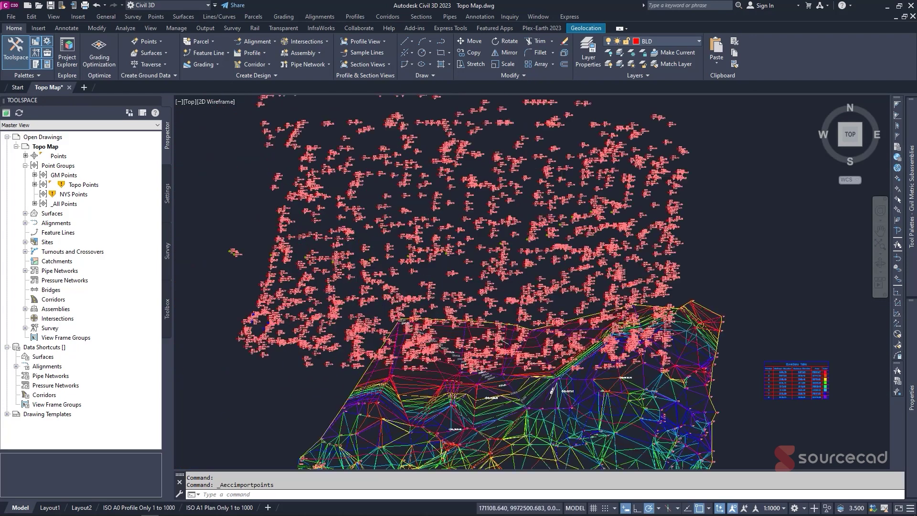
# Delete all points contained in the GM Points group from the drawing
pyautogui.scroll(-2, 243, 244)
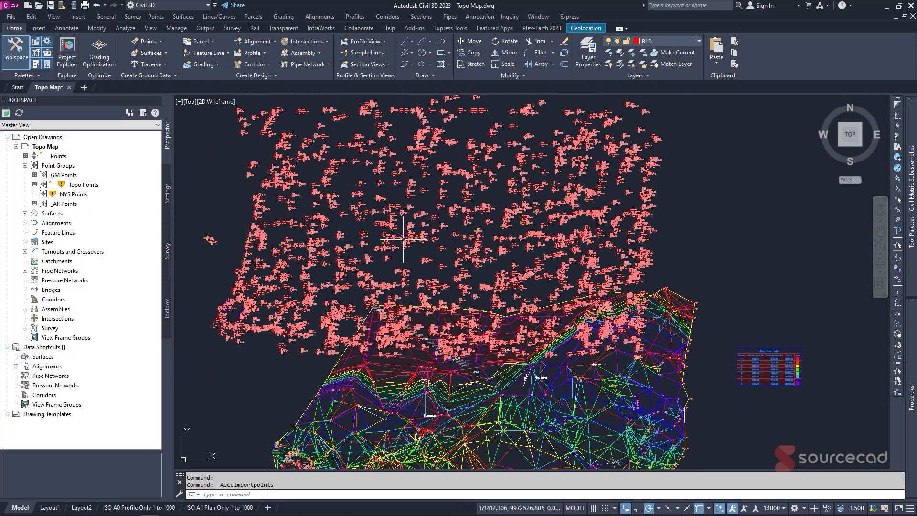
pyautogui.scroll(-2, 416, 229)
pyautogui.scroll(2, 386, 171)
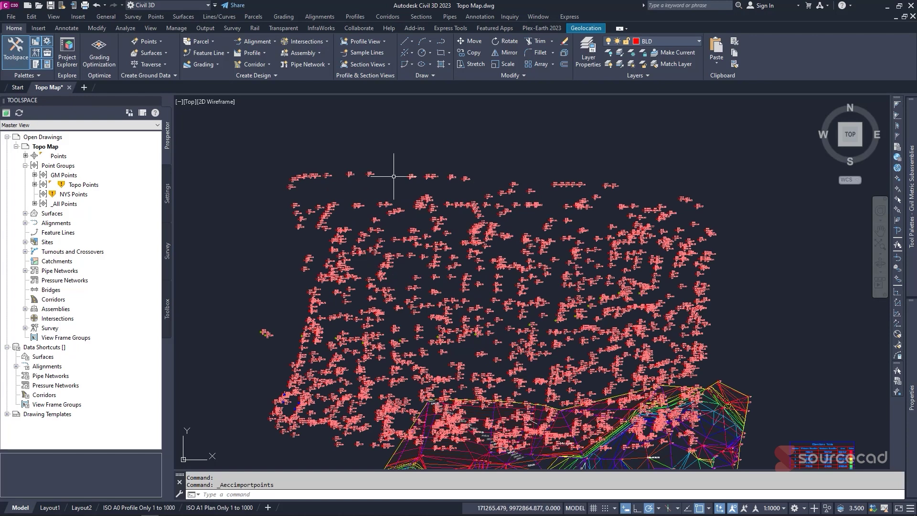
pyautogui.scroll(-2, 469, 243)
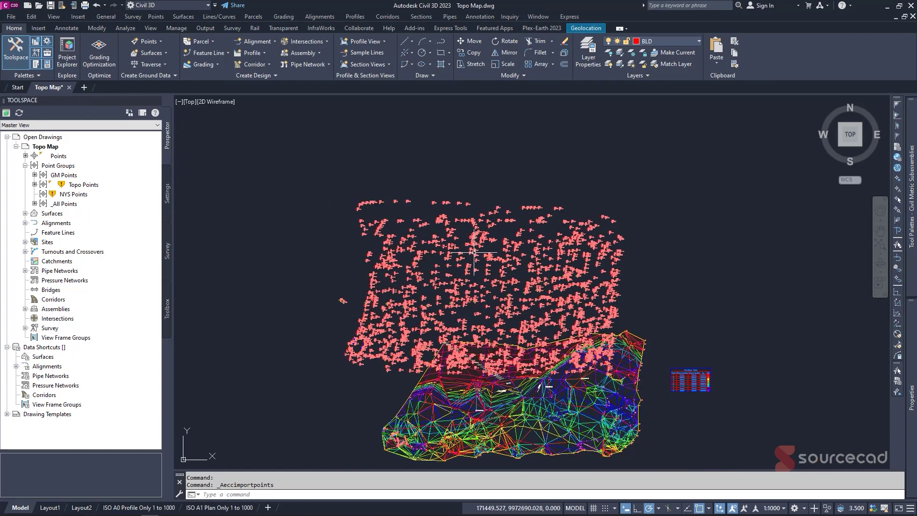
pyautogui.click(64, 175)
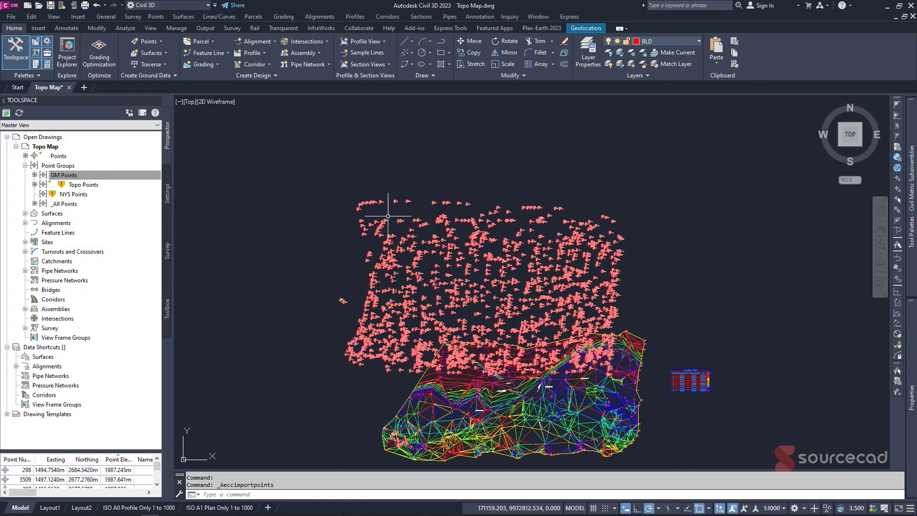
pyautogui.rightClick(70, 176)
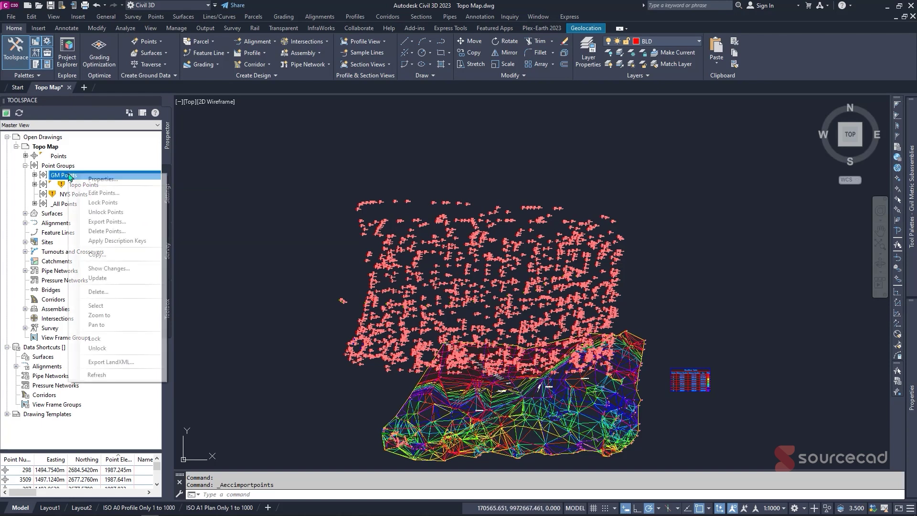
pyautogui.click(108, 231)
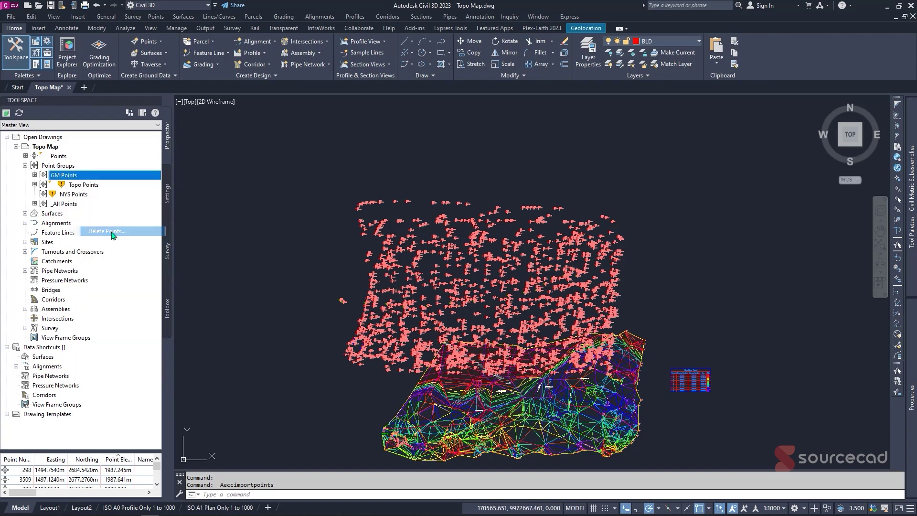
pyautogui.click(469, 282)
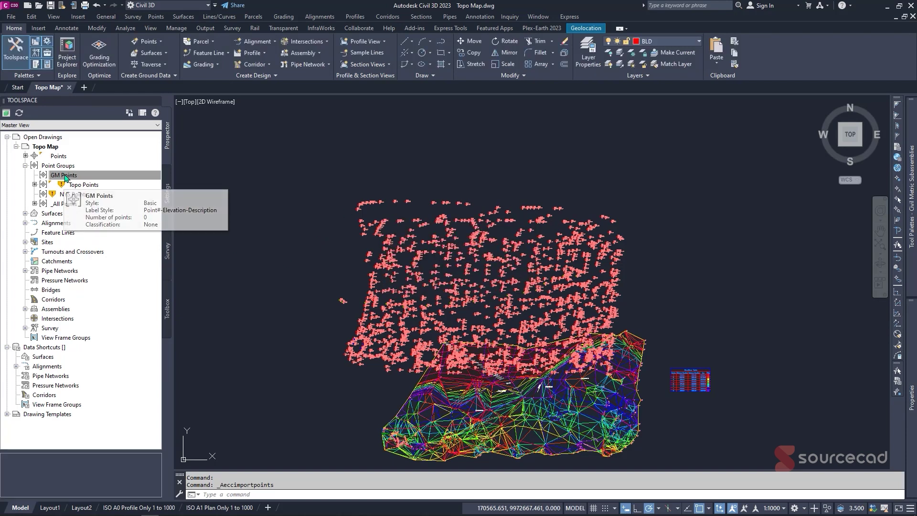
# Delete the emptied GM Points group from the drawing's point groups
pyautogui.rightClick(65, 177)
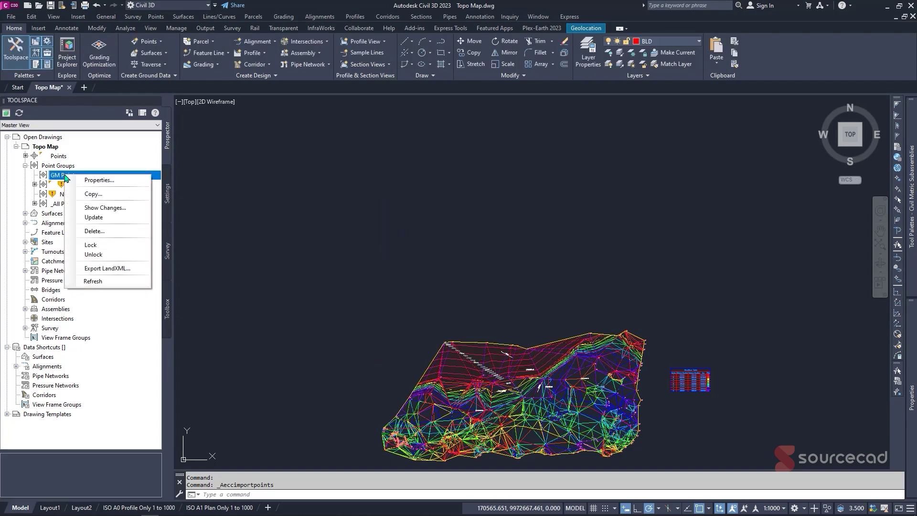
pyautogui.click(94, 231)
pyautogui.click(487, 282)
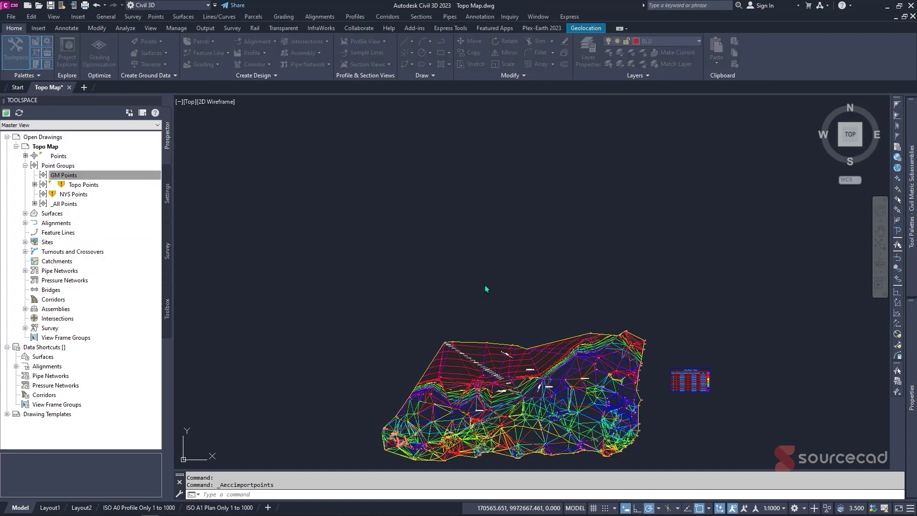
# Update the drawing's out-of-date point groups and select the Topo Points group
pyautogui.rightClick(70, 166)
pyautogui.click(94, 212)
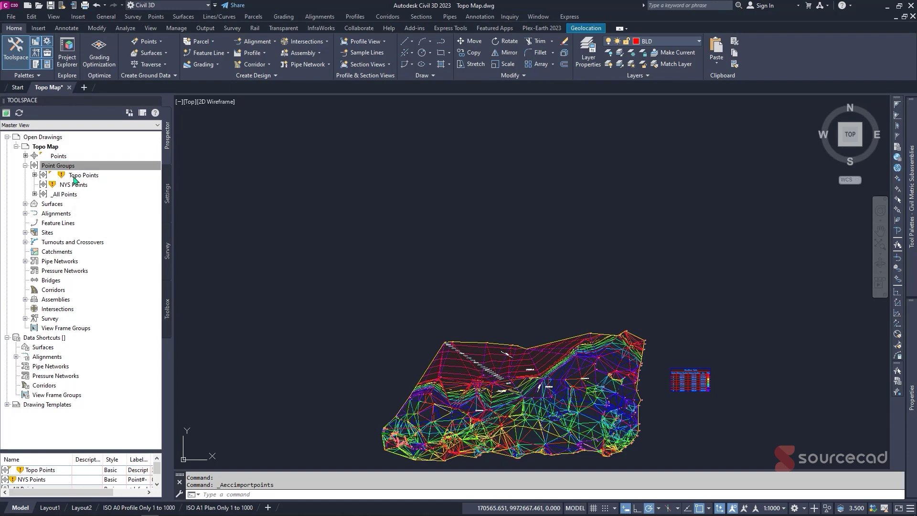
pyautogui.click(88, 175)
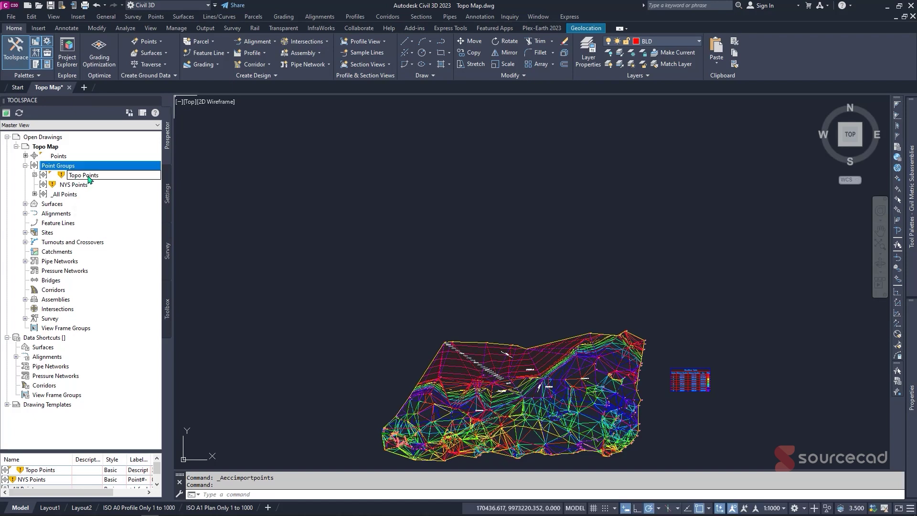
pyautogui.click(26, 166)
pyautogui.click(25, 166)
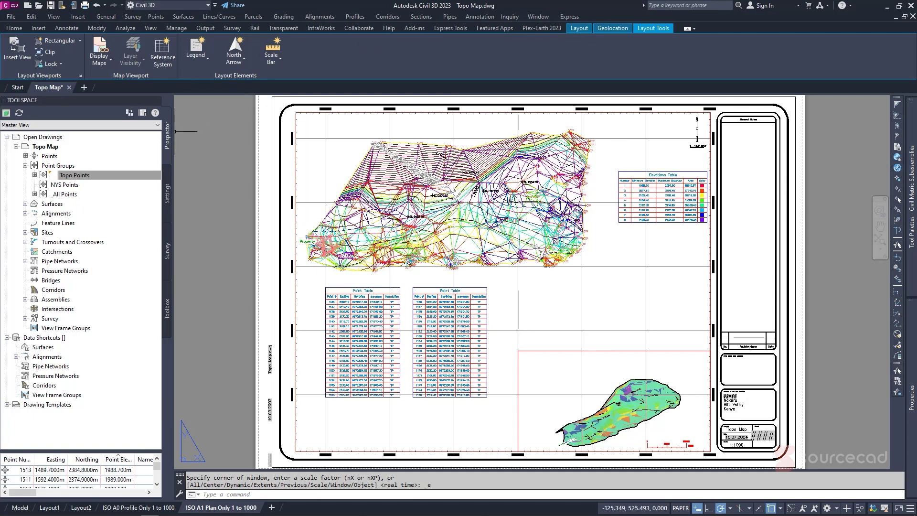
pyautogui.click(207, 30)
pyautogui.click(213, 31)
pyautogui.click(226, 29)
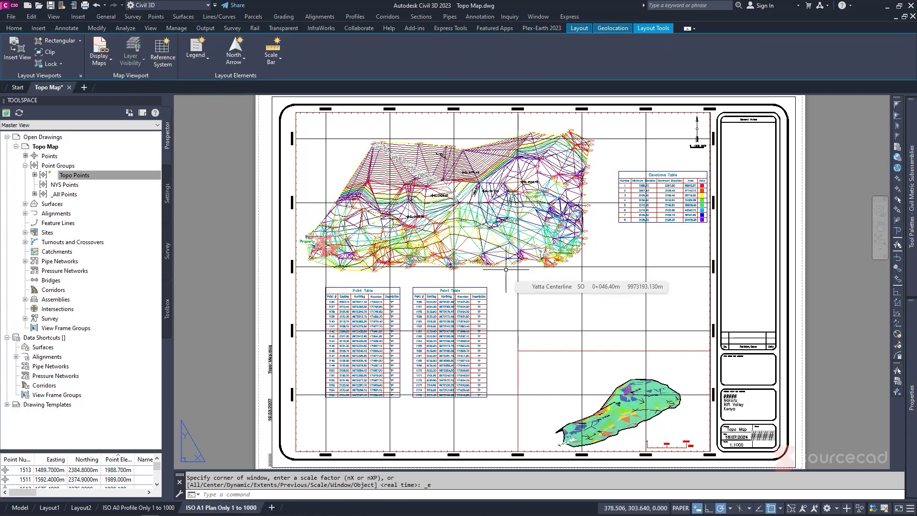